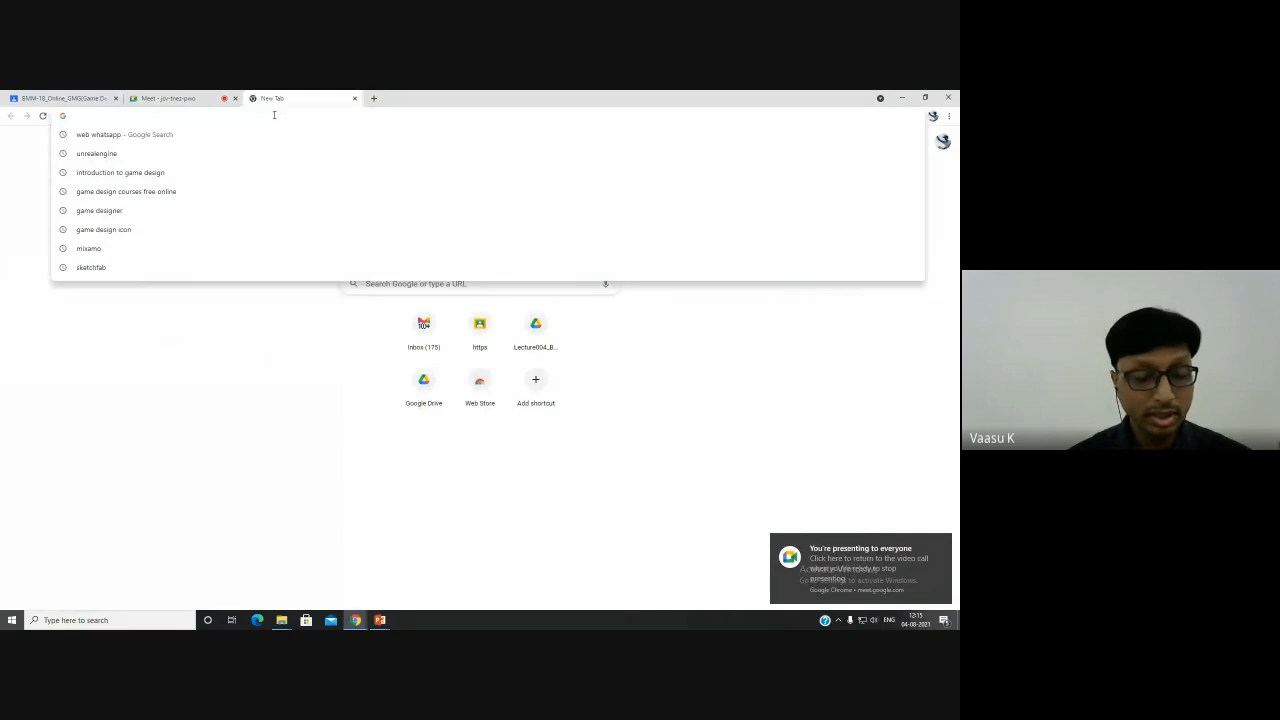
# - Search the web for mixamo and open the Mixamo website from the results
pyautogui.write('mixamo')
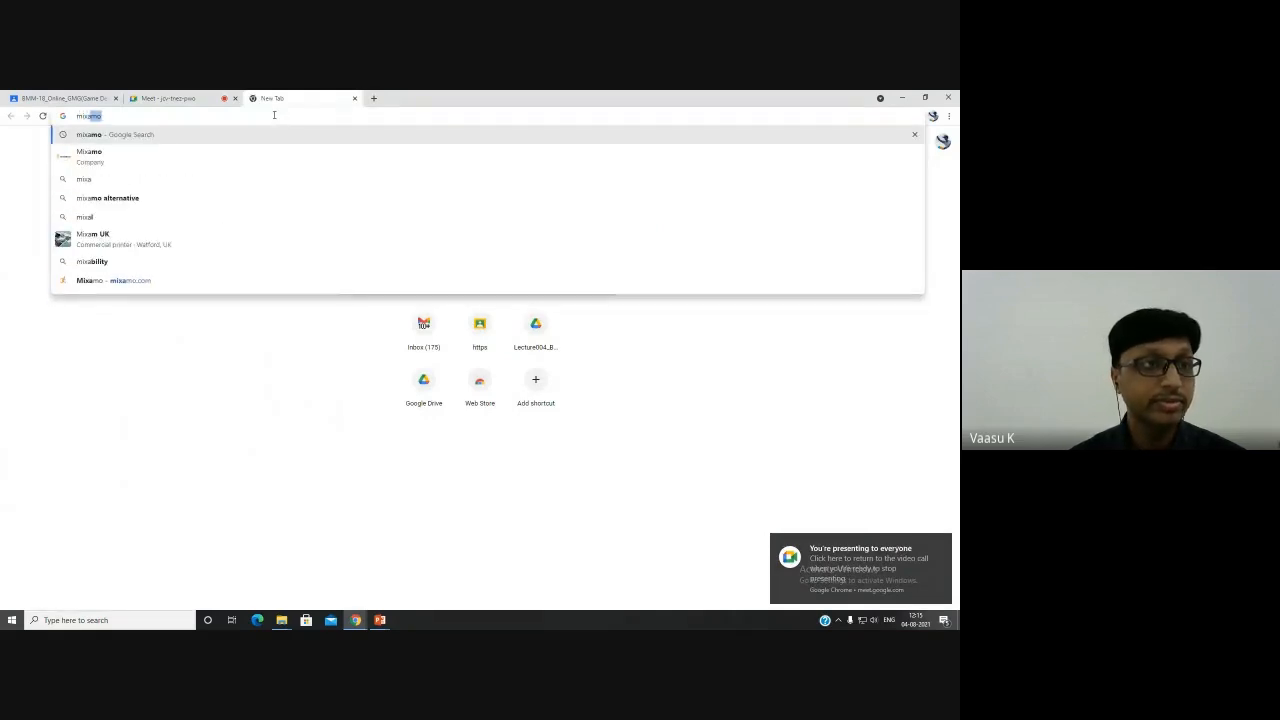
pyautogui.press('Return')
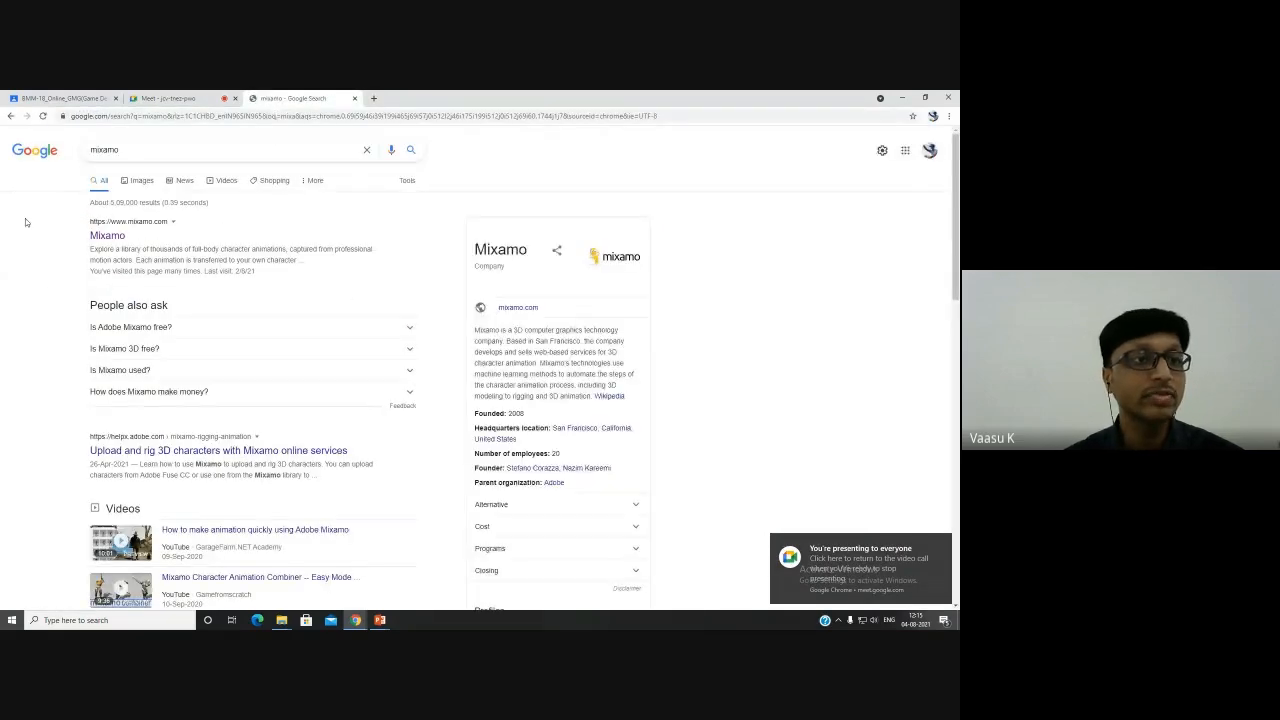
pyautogui.click(107, 237)
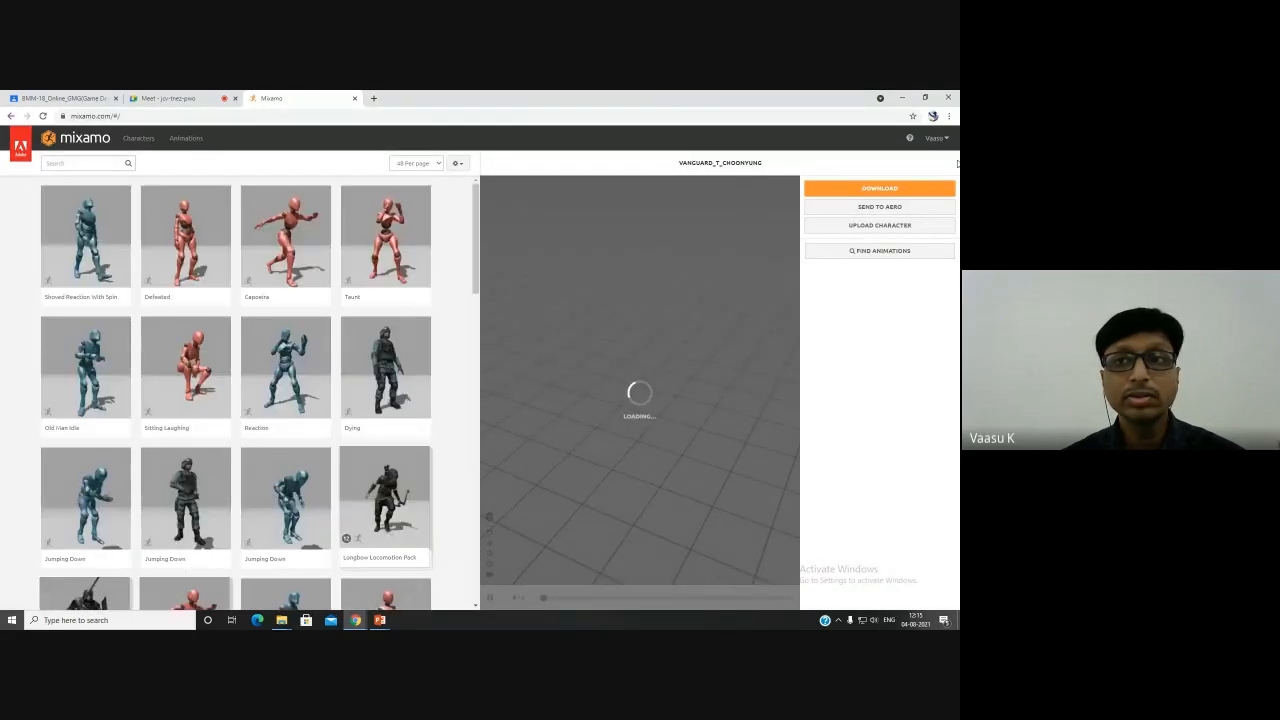
# - Log out of the current Mixamo account from the account menu
pyautogui.click(933, 137)
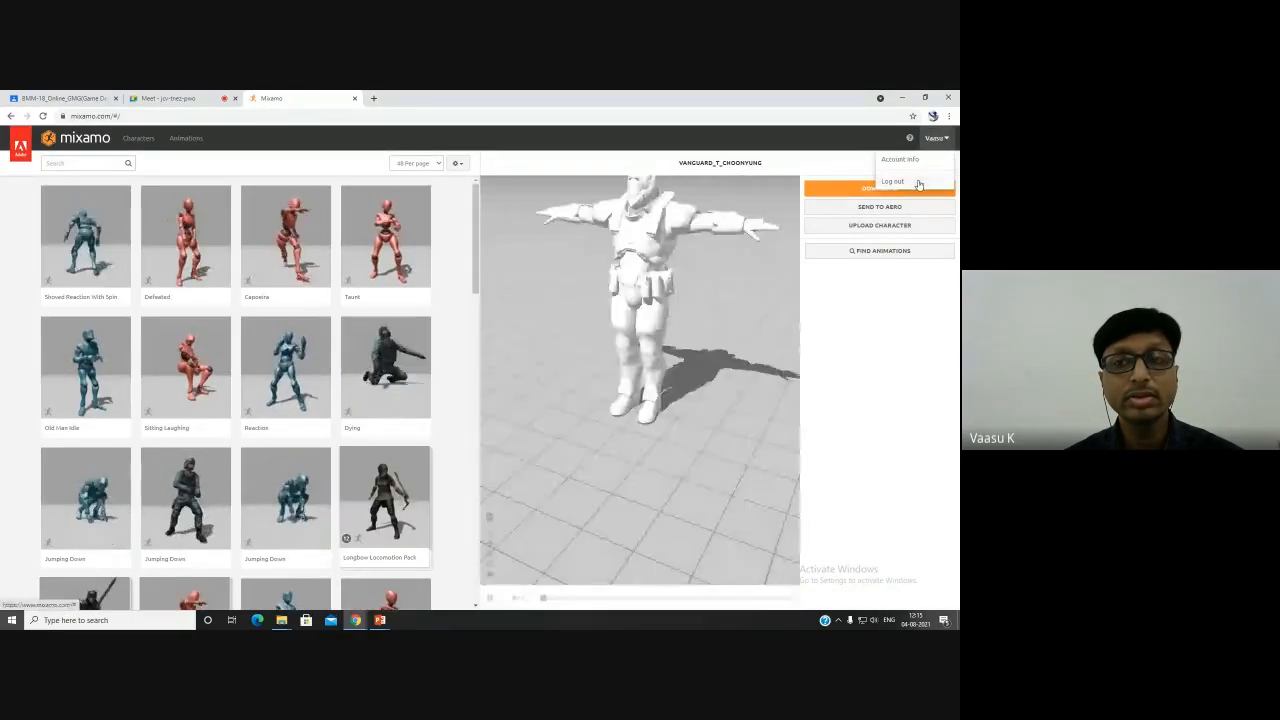
pyautogui.click(919, 184)
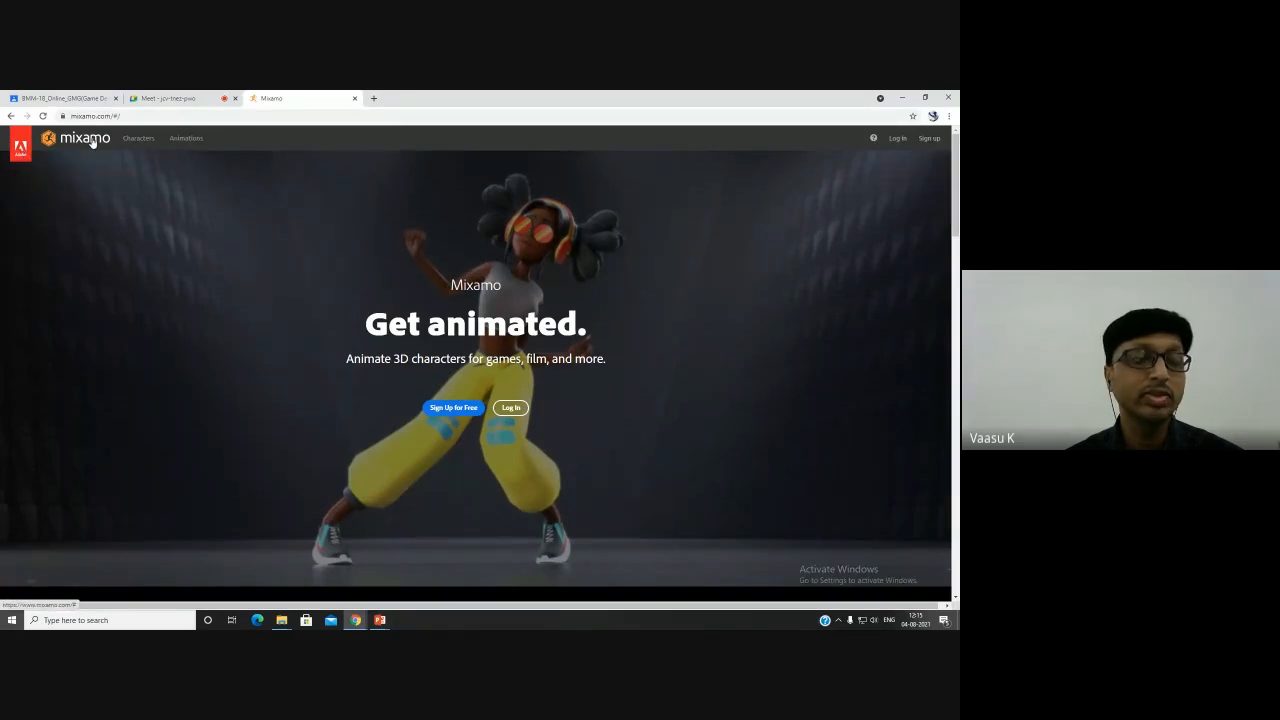
# - Open the Characters library and scroll through the first page of available characters
pyautogui.click(139, 139)
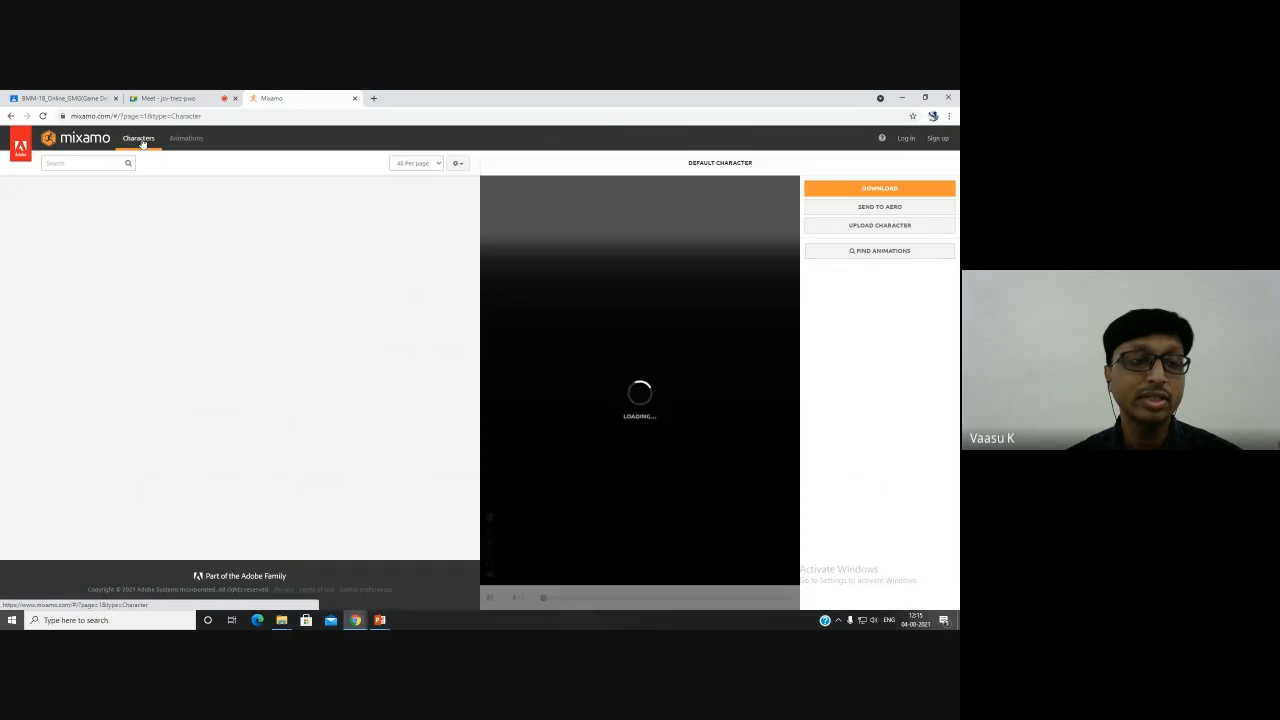
pyautogui.scroll(-15, 248, 408)
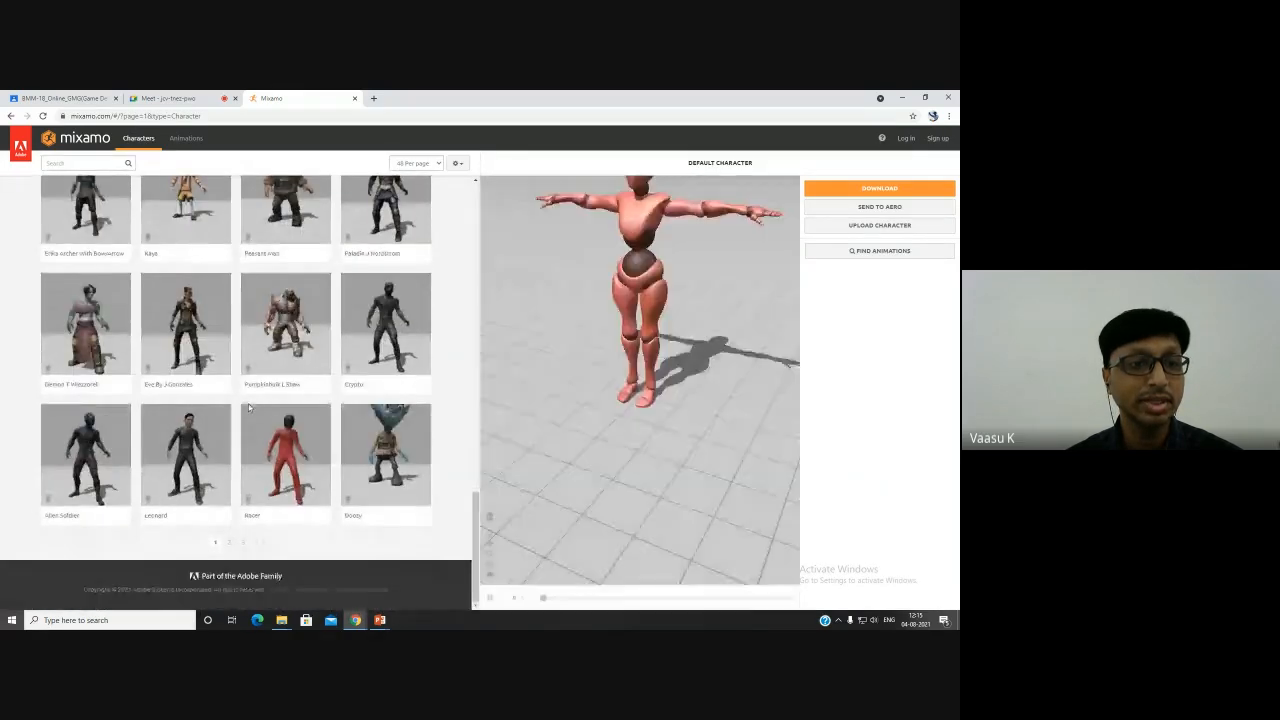
pyautogui.scroll(8, 248, 404)
pyautogui.scroll(3, 243, 401)
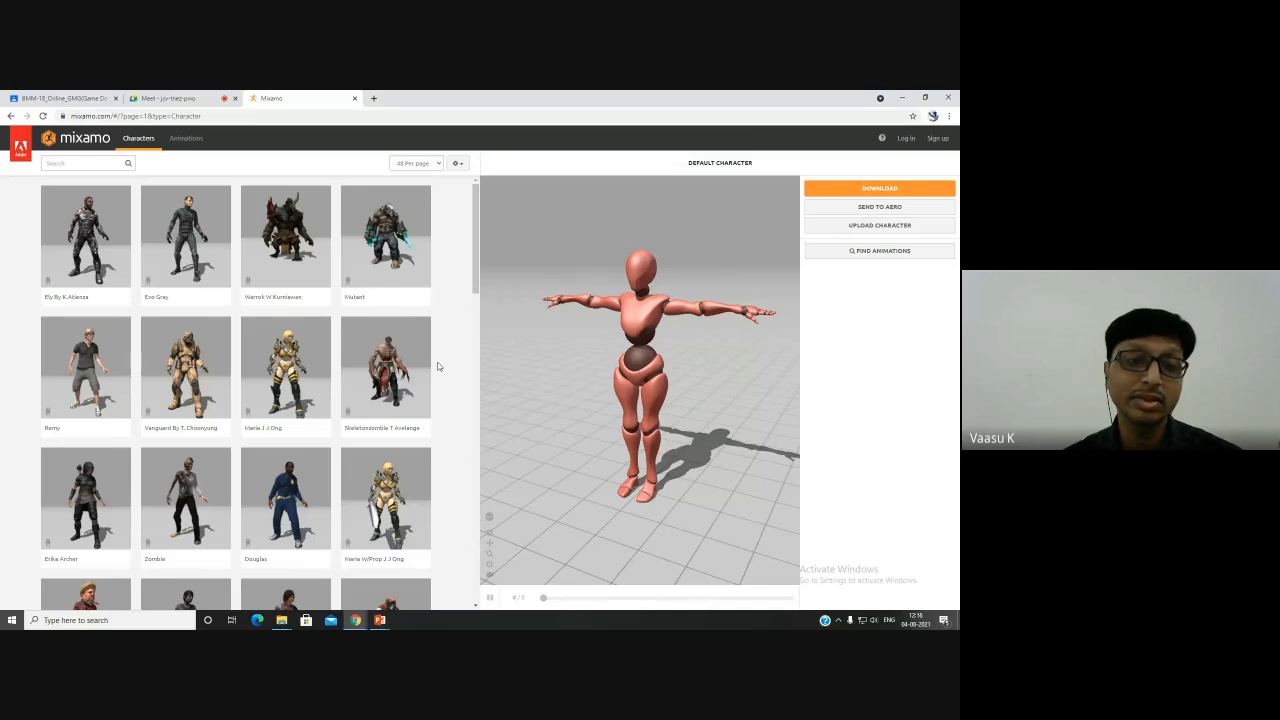
pyautogui.scroll(-7, 437, 366)
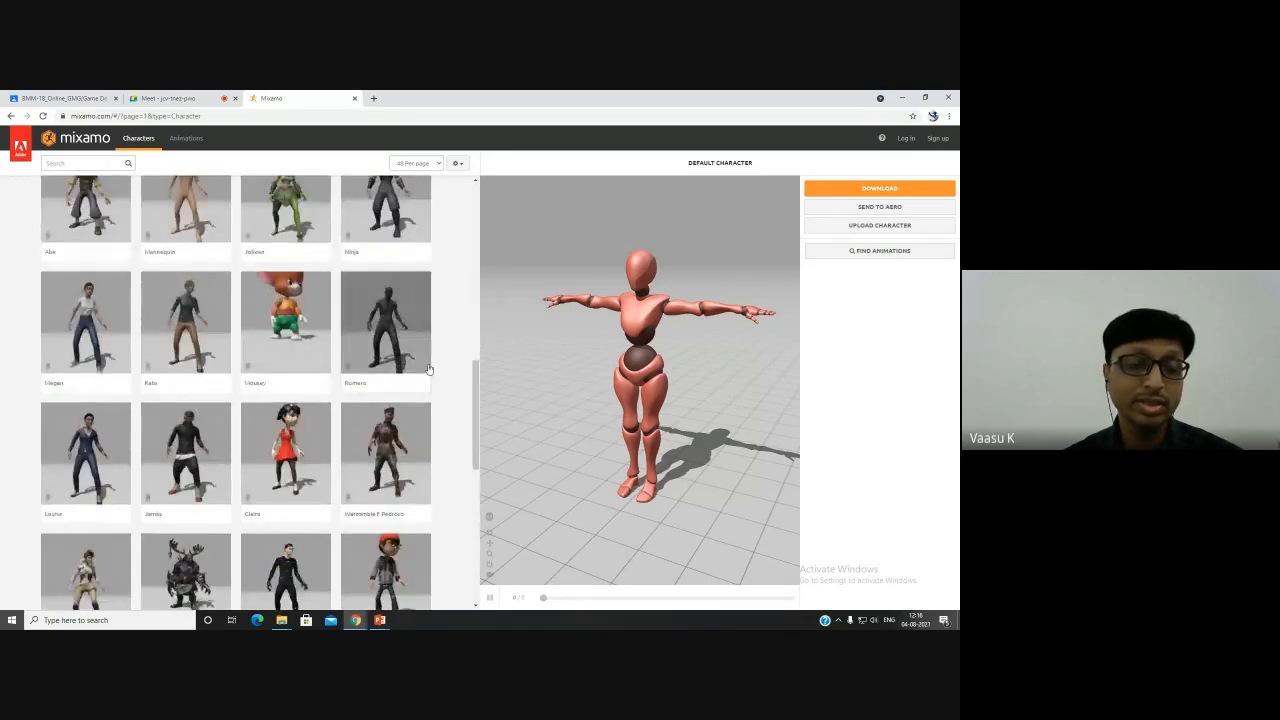
pyautogui.scroll(-10, 428, 369)
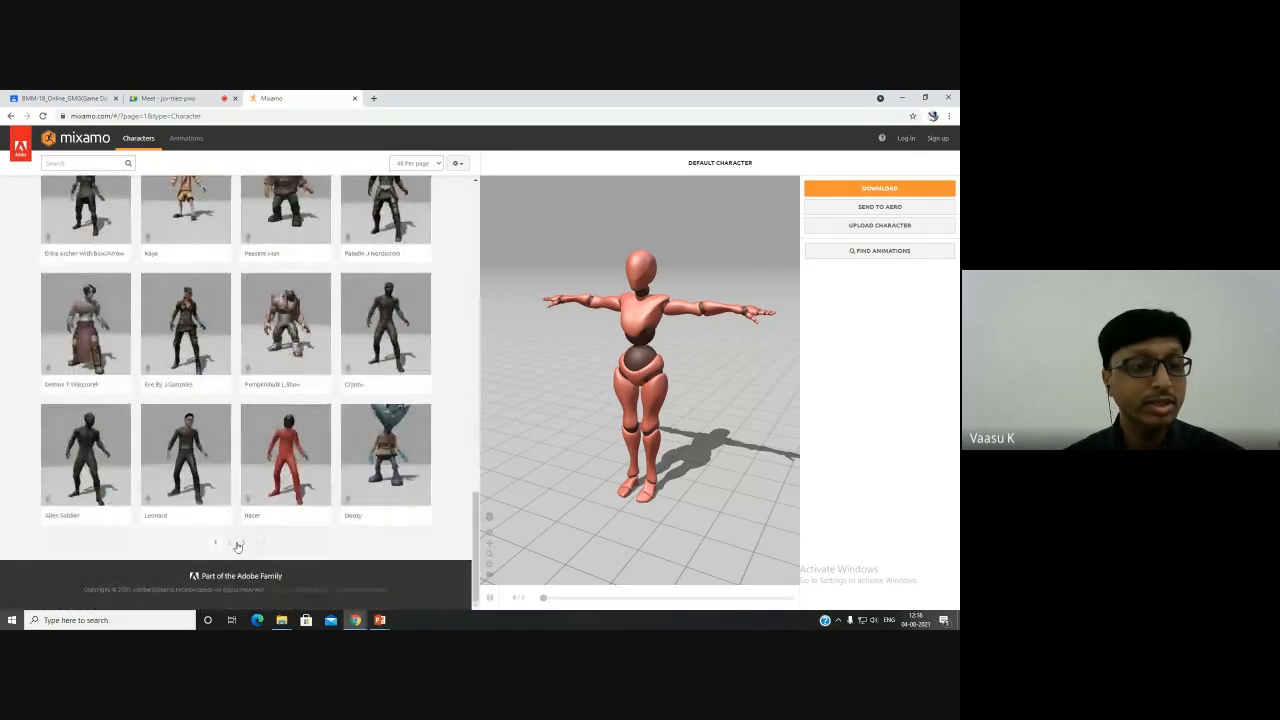
# - Browse pages 2 and 3 of the character library, scrolling through the available models
pyautogui.click(230, 543)
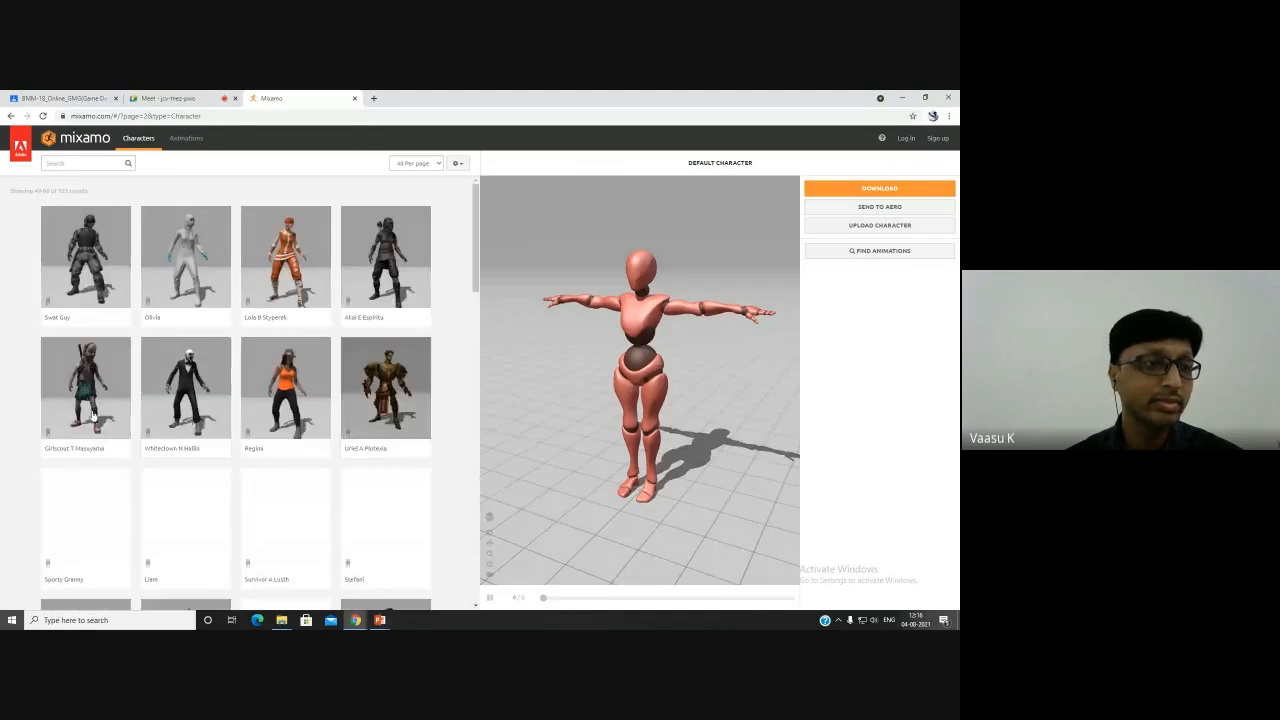
pyautogui.scroll(-10, 210, 440)
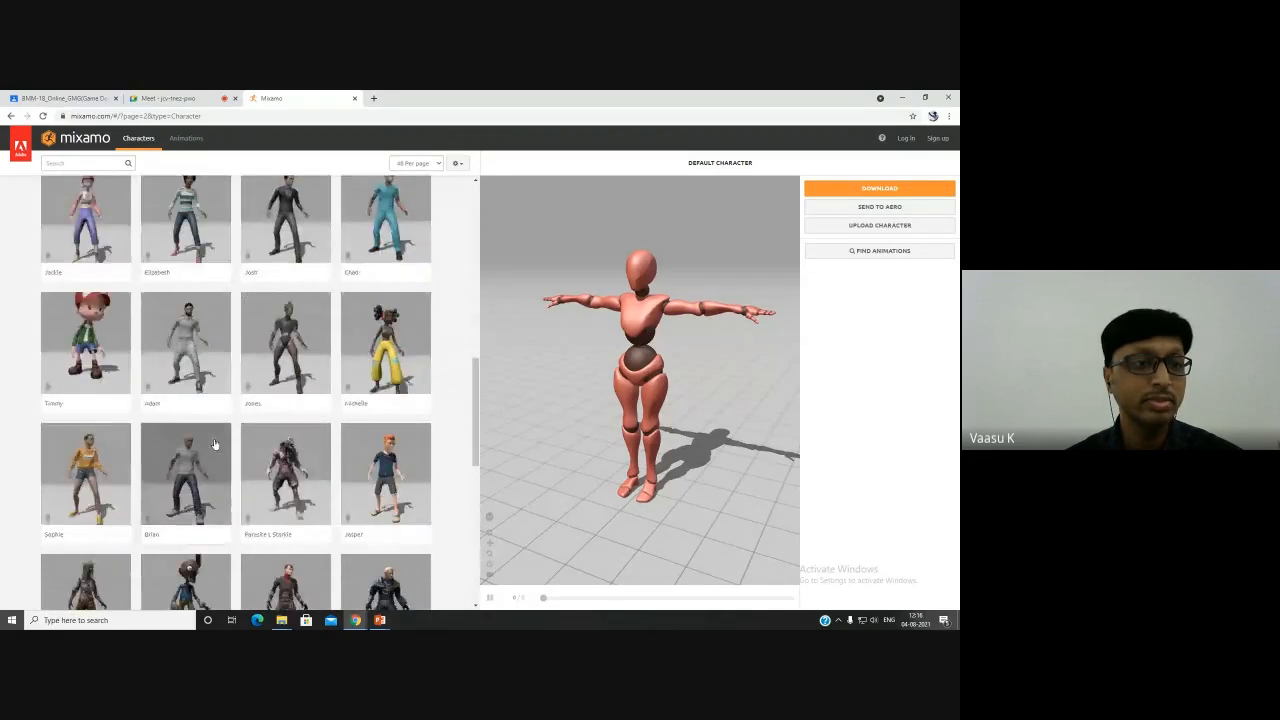
pyautogui.scroll(-5, 214, 445)
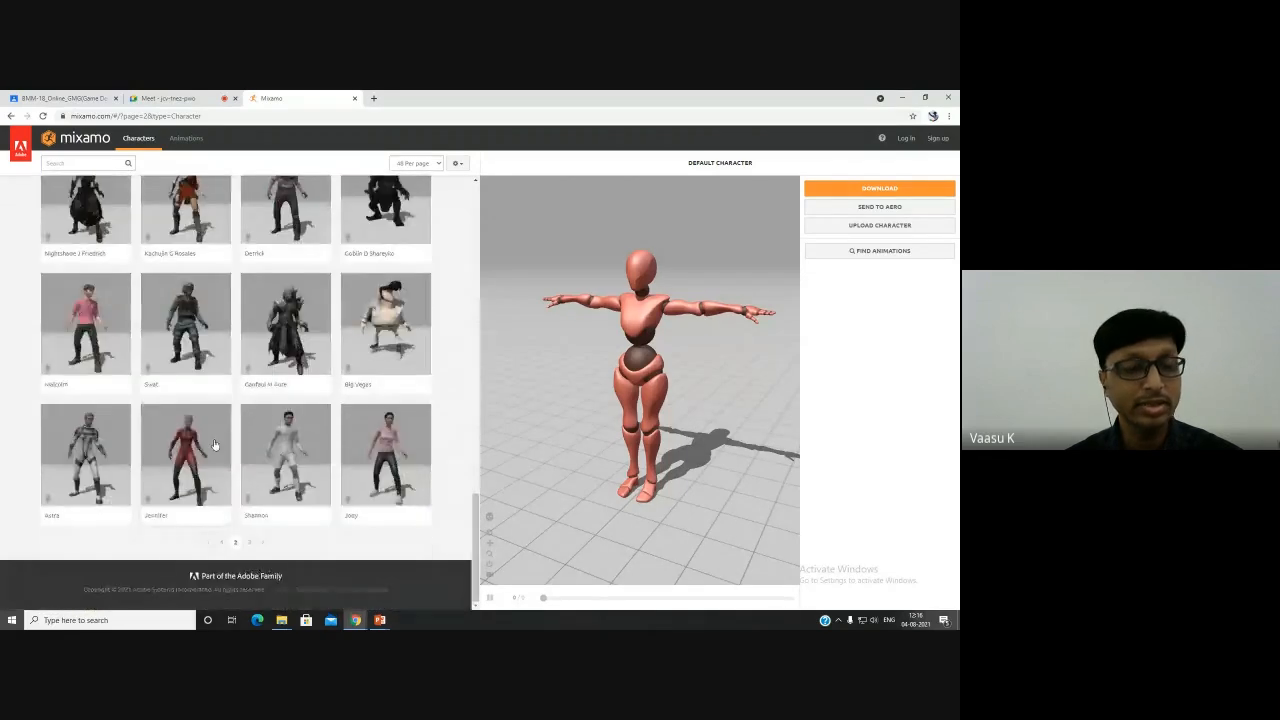
pyautogui.click(250, 547)
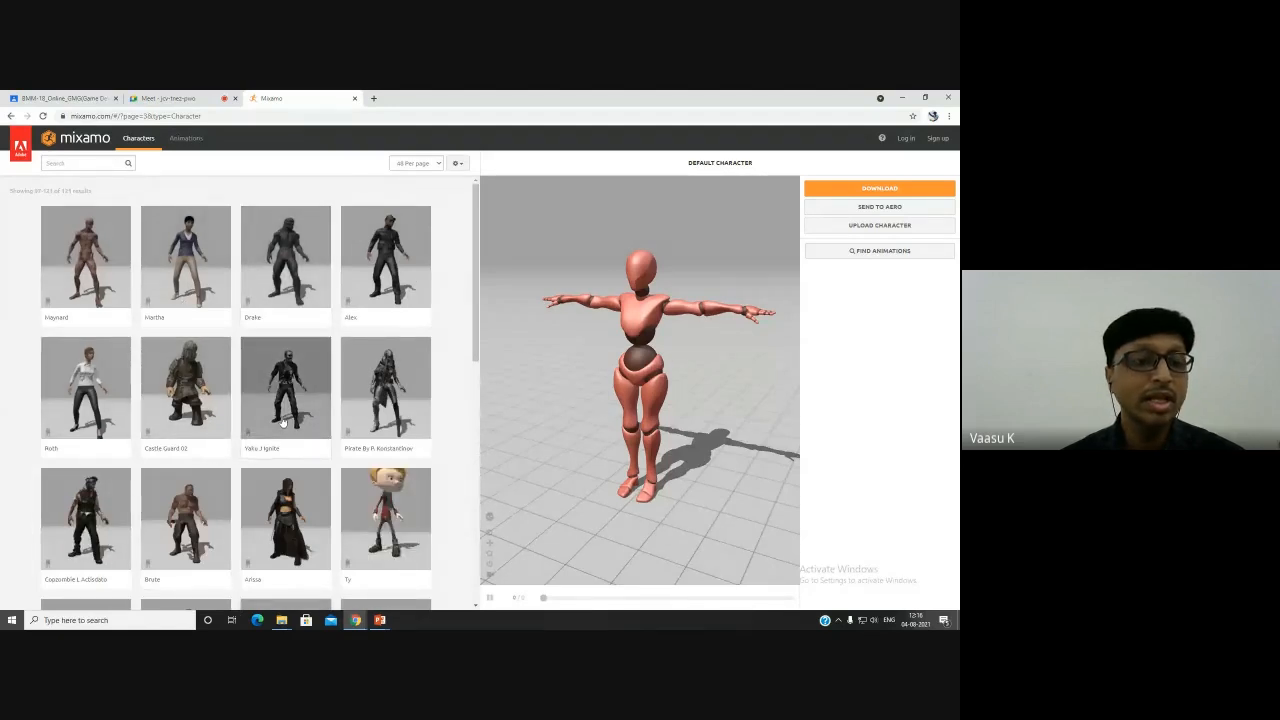
pyautogui.scroll(-10, 282, 423)
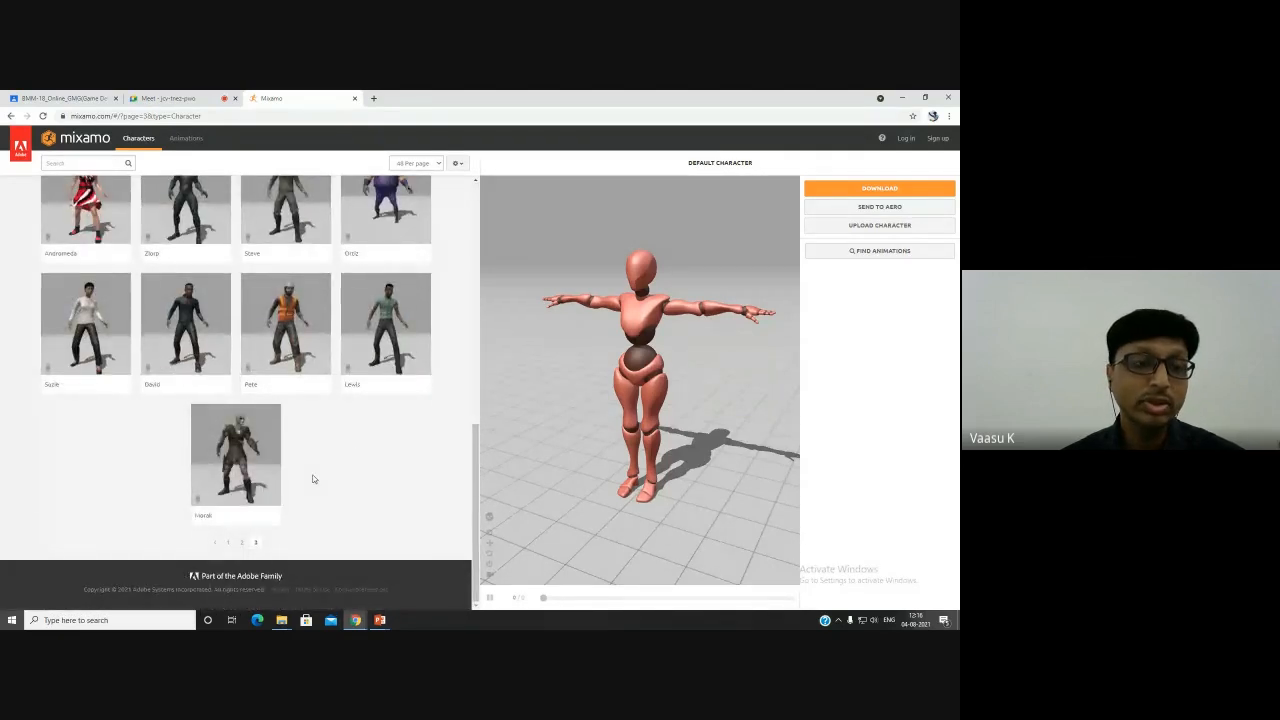
pyautogui.scroll(2, 312, 479)
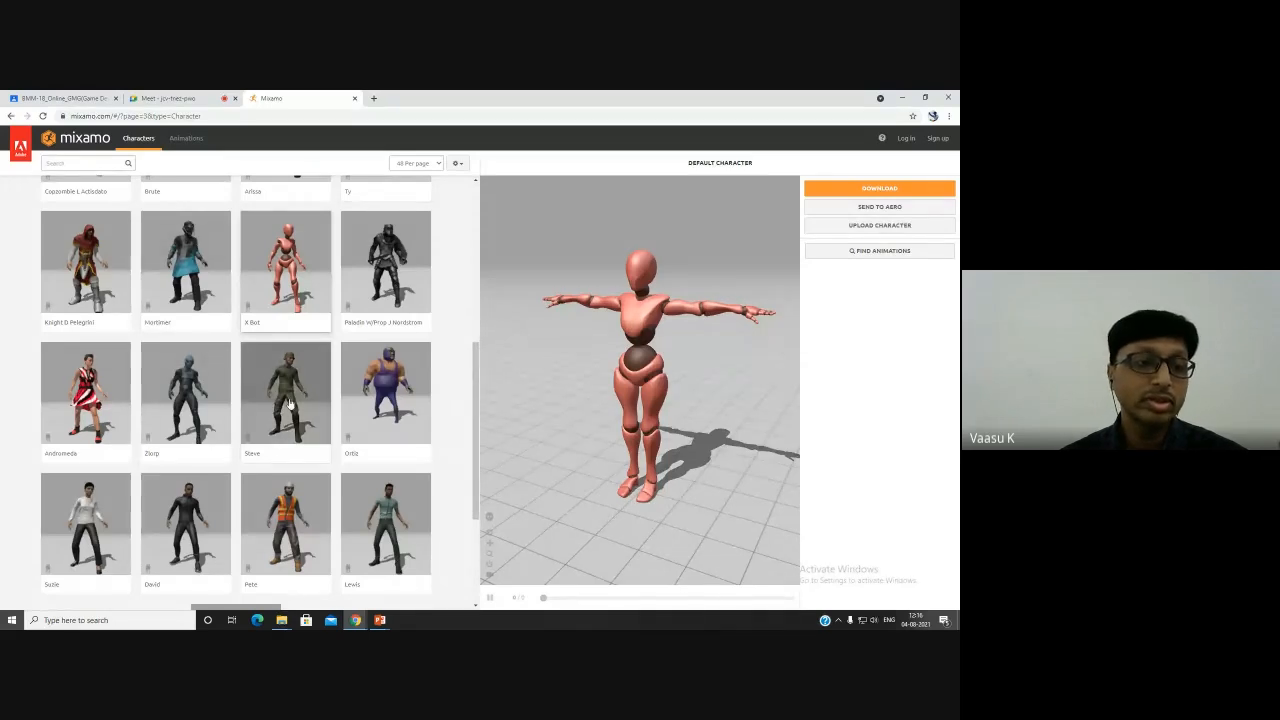
pyautogui.scroll(2, 290, 400)
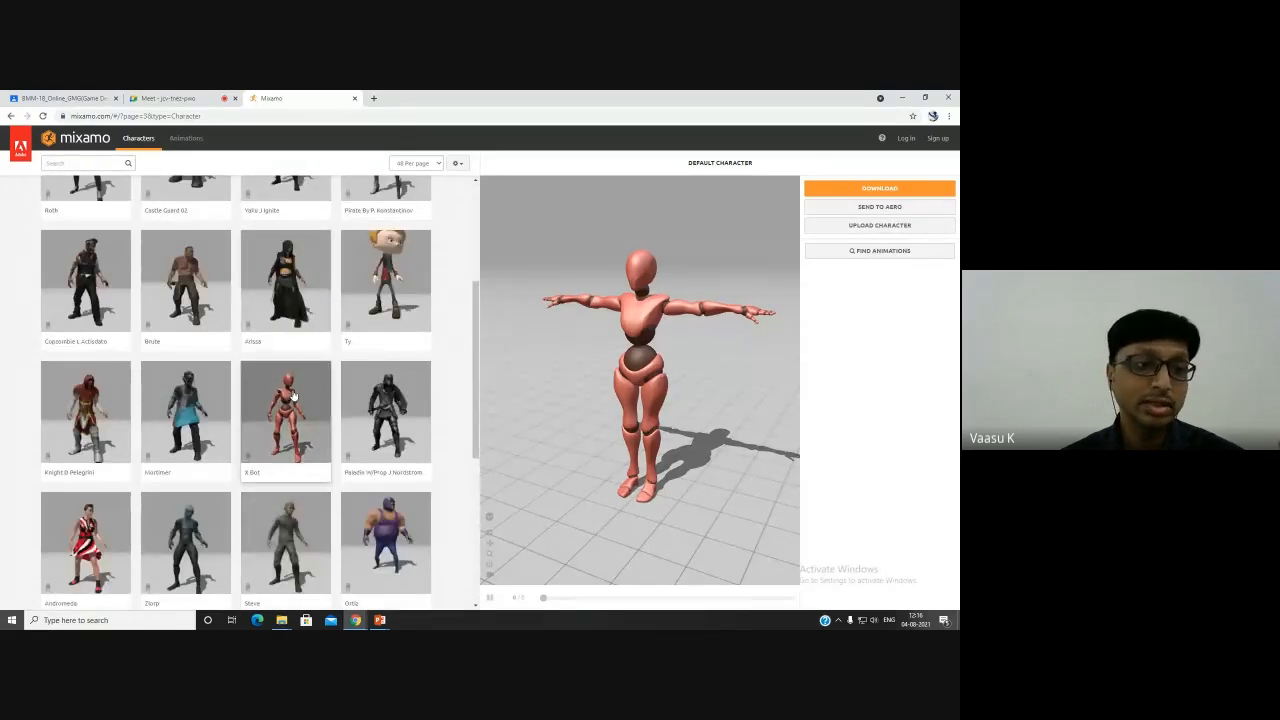
pyautogui.scroll(3, 292, 397)
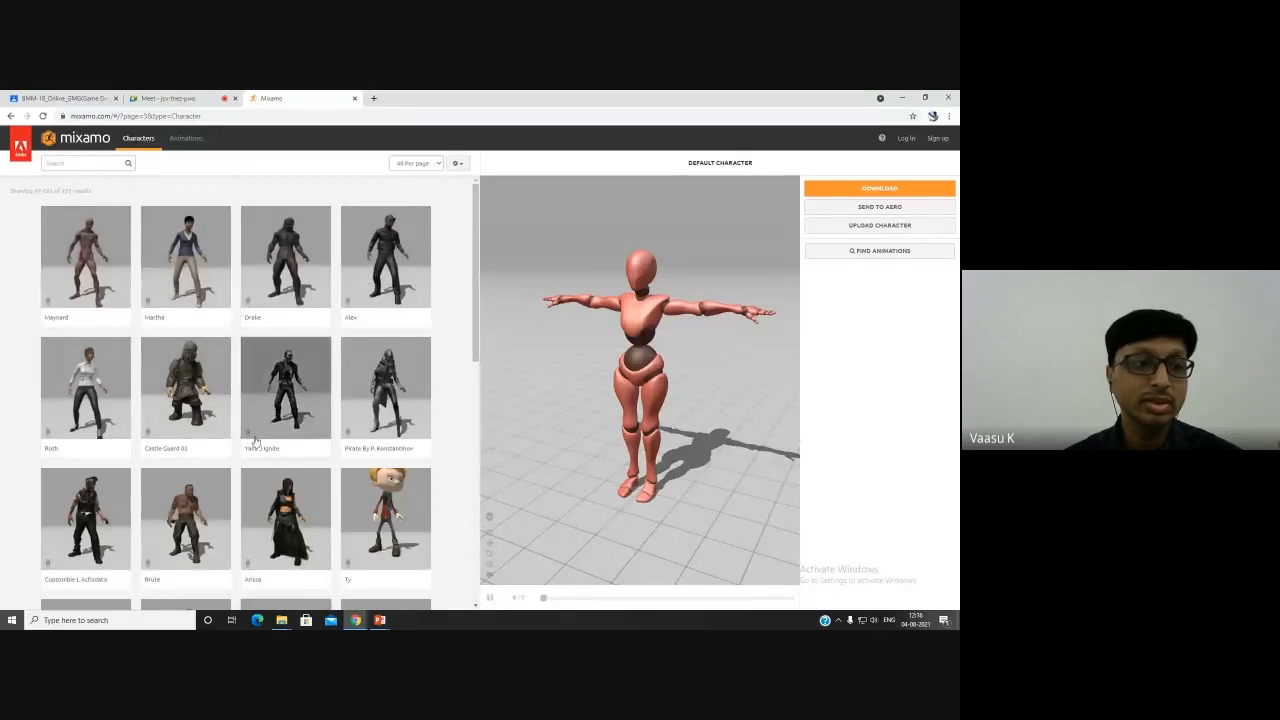
pyautogui.scroll(-3, 255, 441)
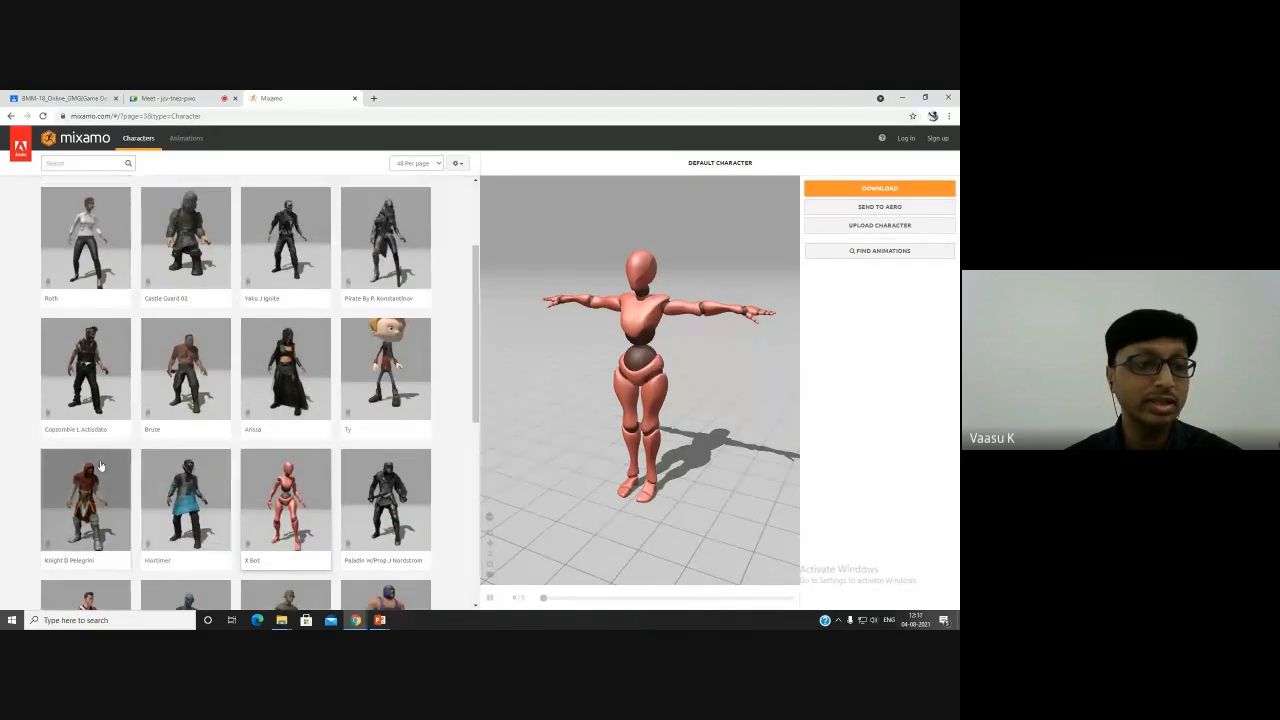
pyautogui.scroll(1, 215, 480)
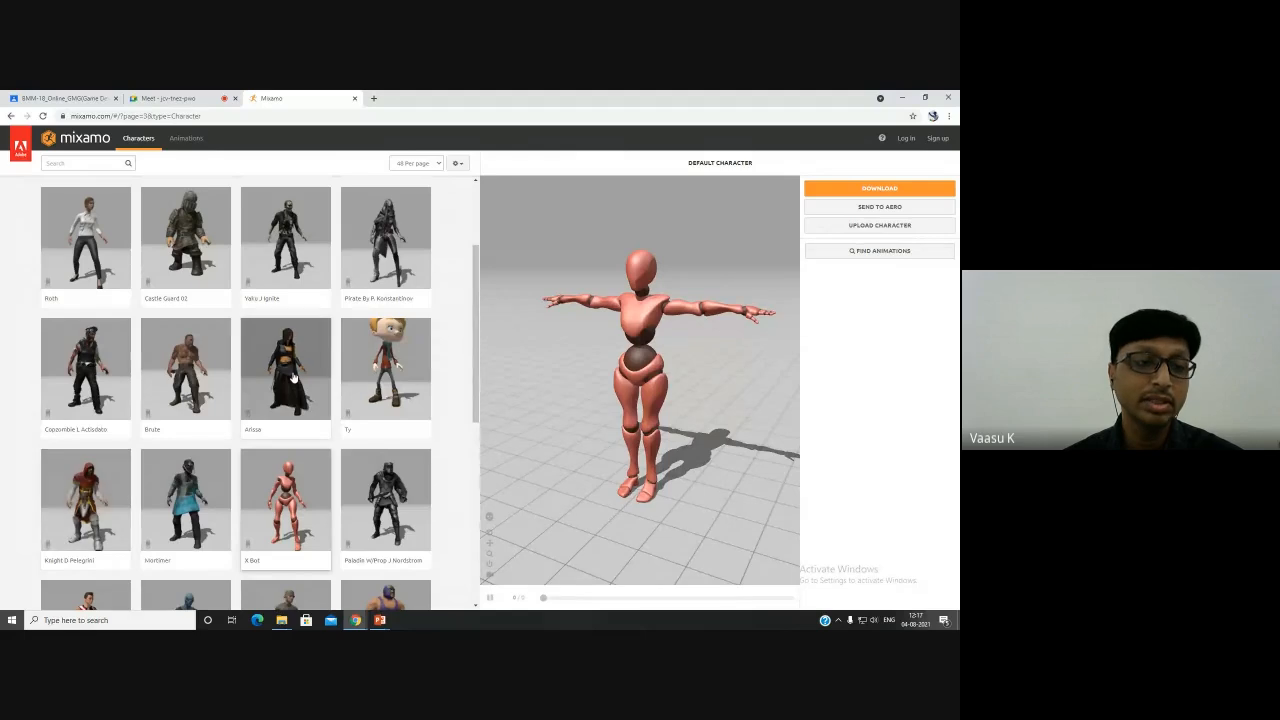
pyautogui.scroll(-10, 290, 400)
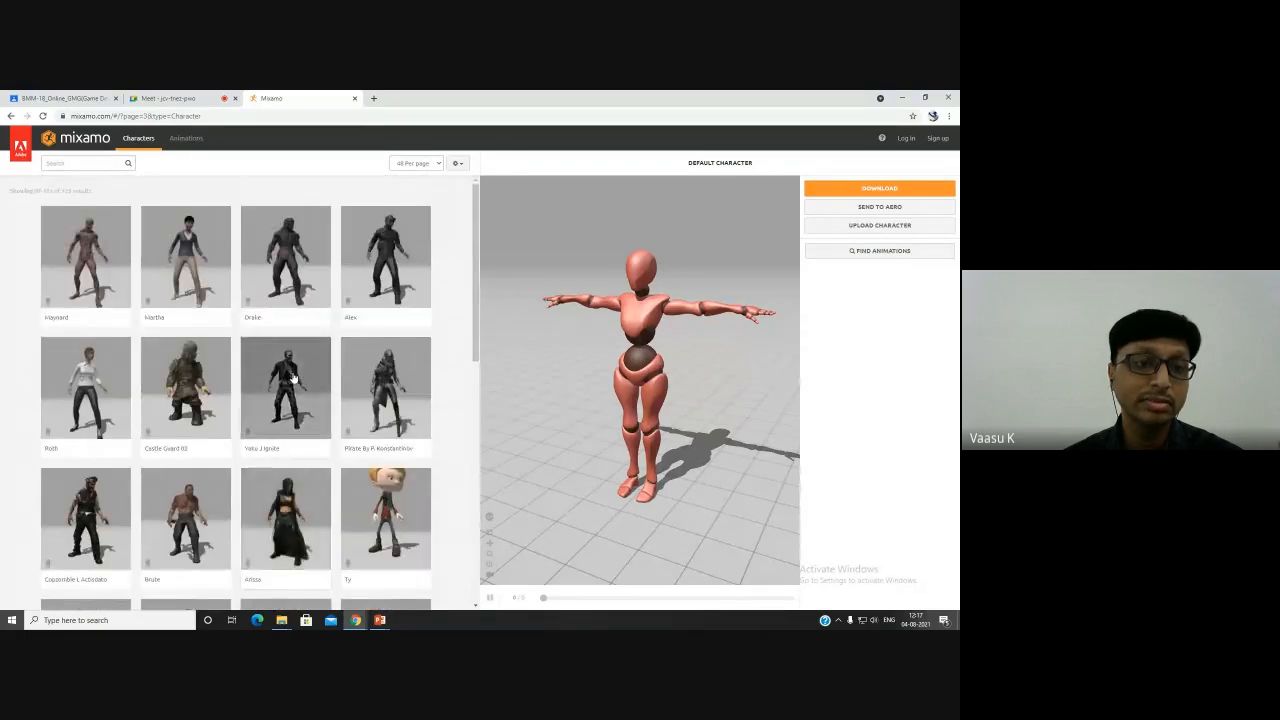
# - Return to page 2 of the characters and select Chad to preview it
pyautogui.click(241, 542)
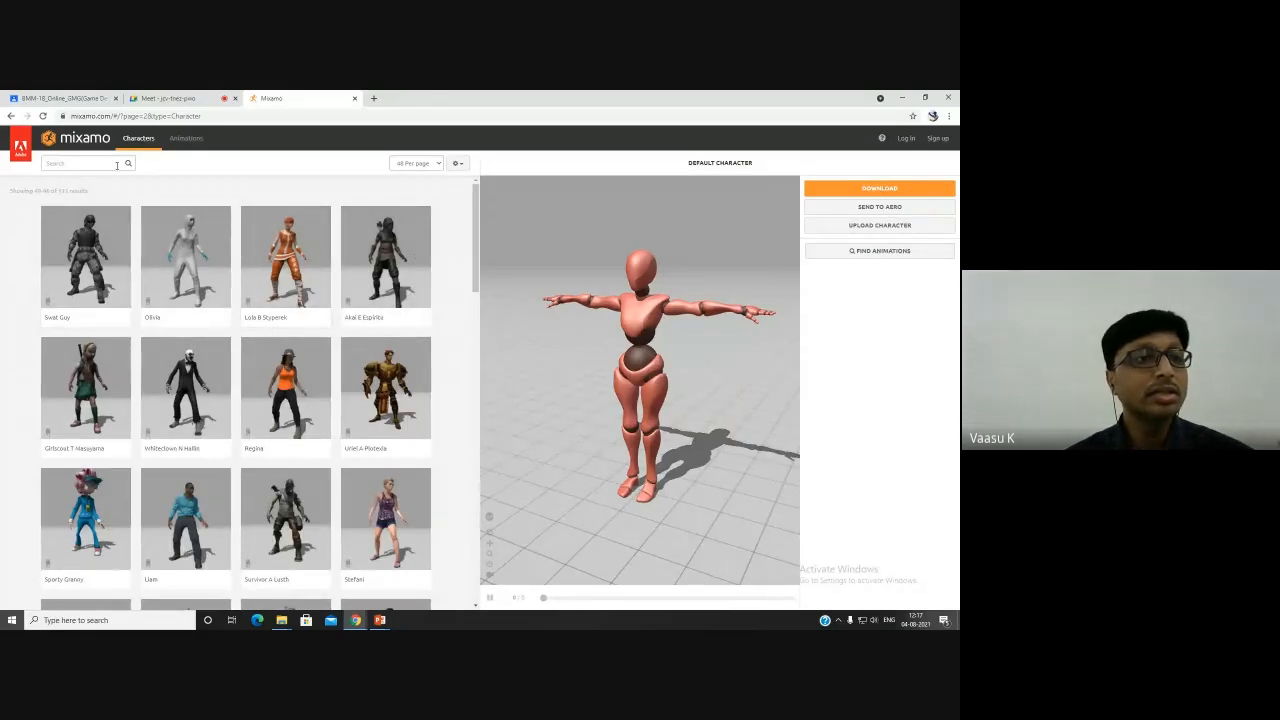
pyautogui.scroll(-3, 218, 340)
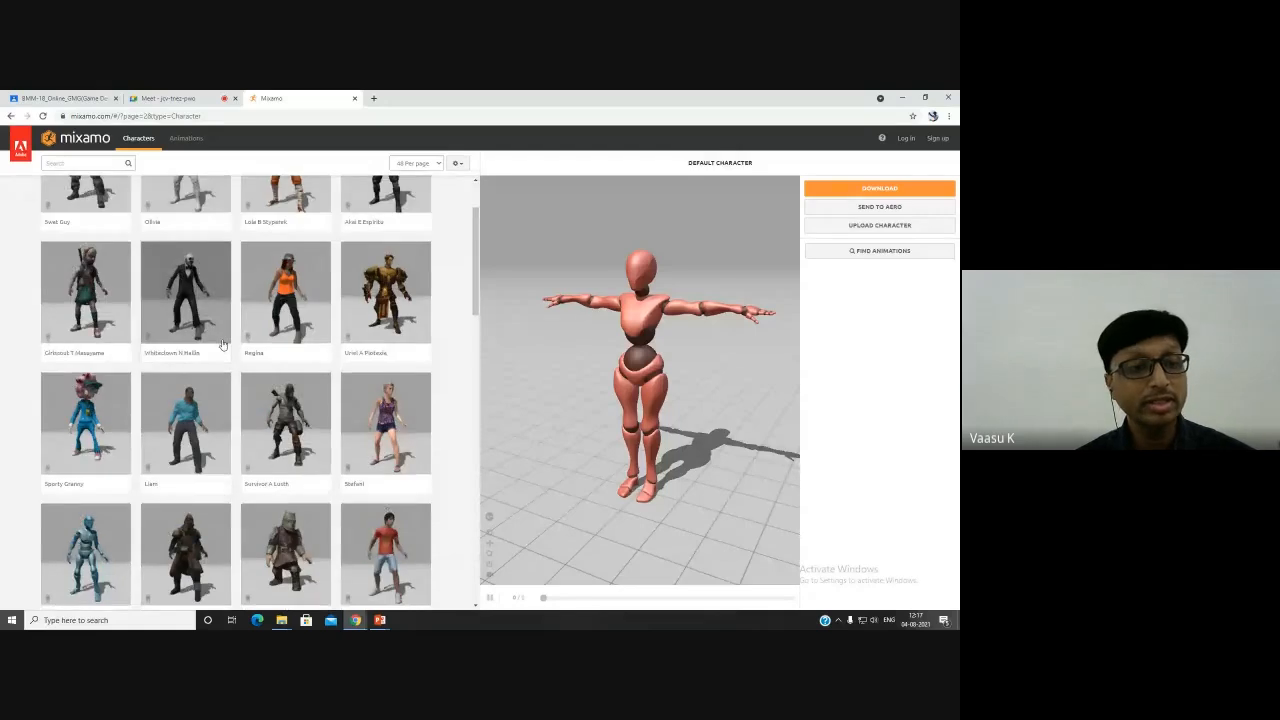
pyautogui.scroll(-5, 225, 345)
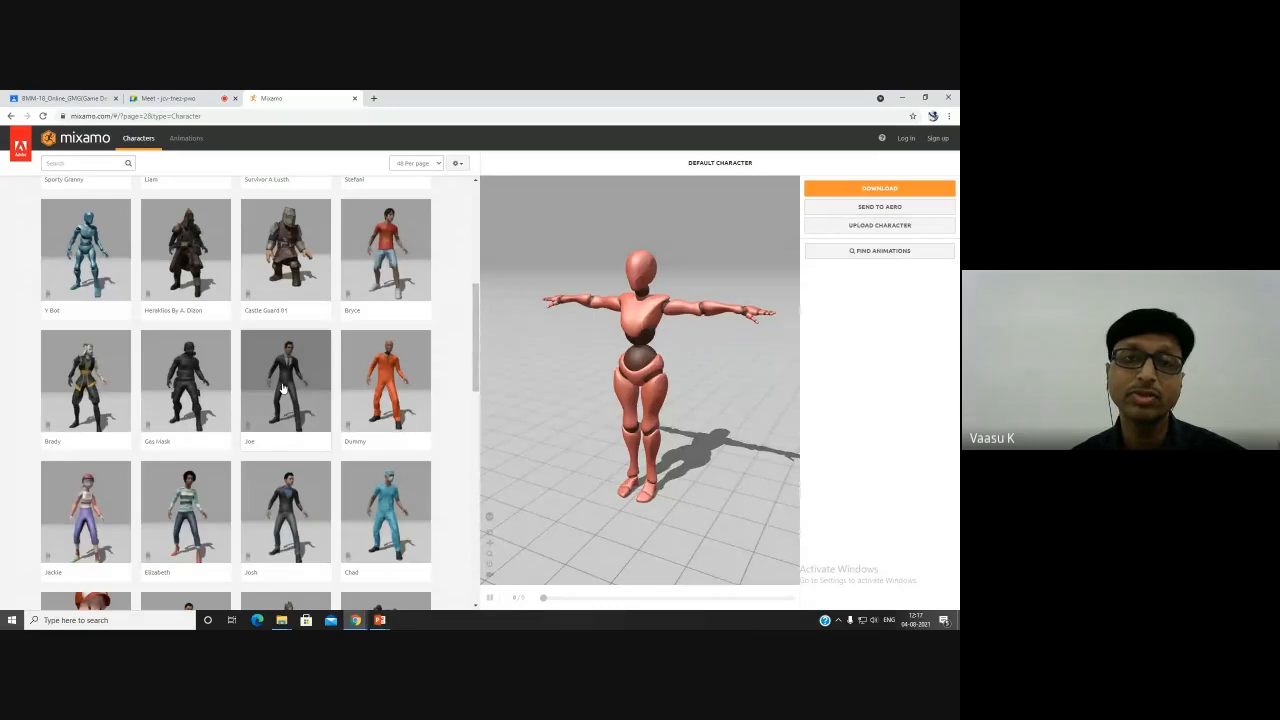
pyautogui.click(386, 510)
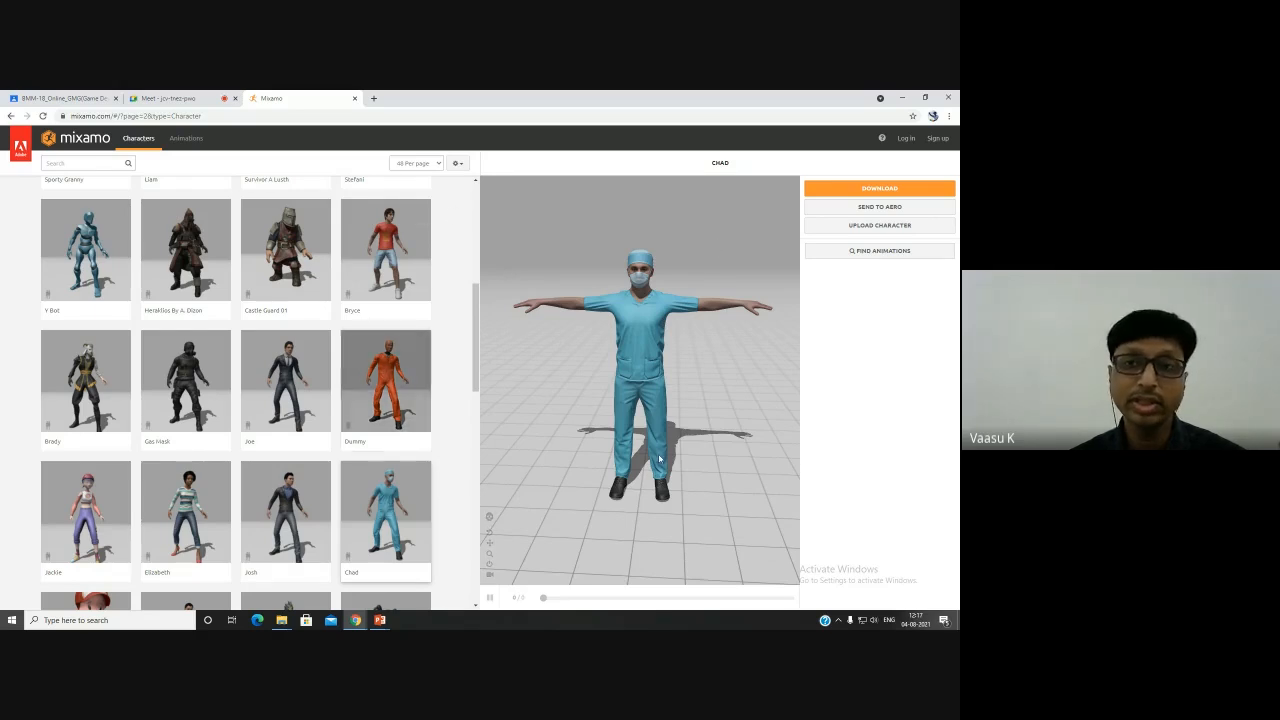
# - Attempt to download the Chad character and sign in to Mixamo with a Google account
pyautogui.click(884, 189)
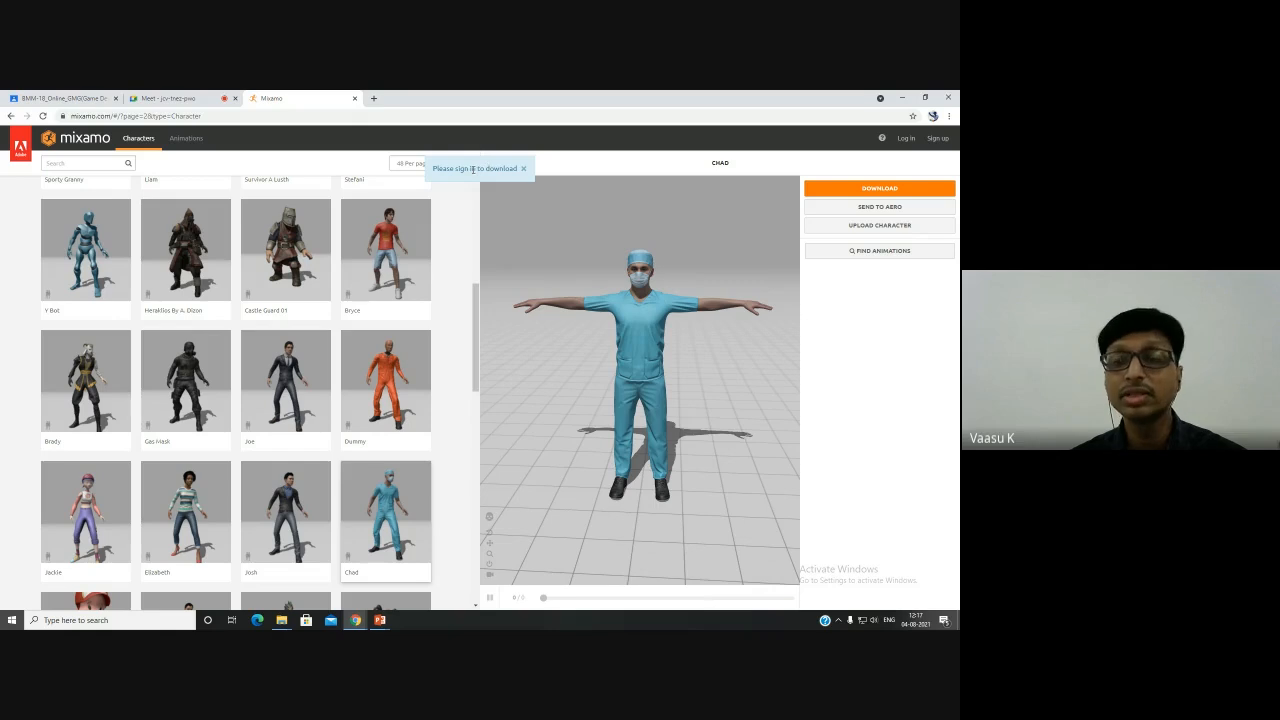
pyautogui.click(905, 138)
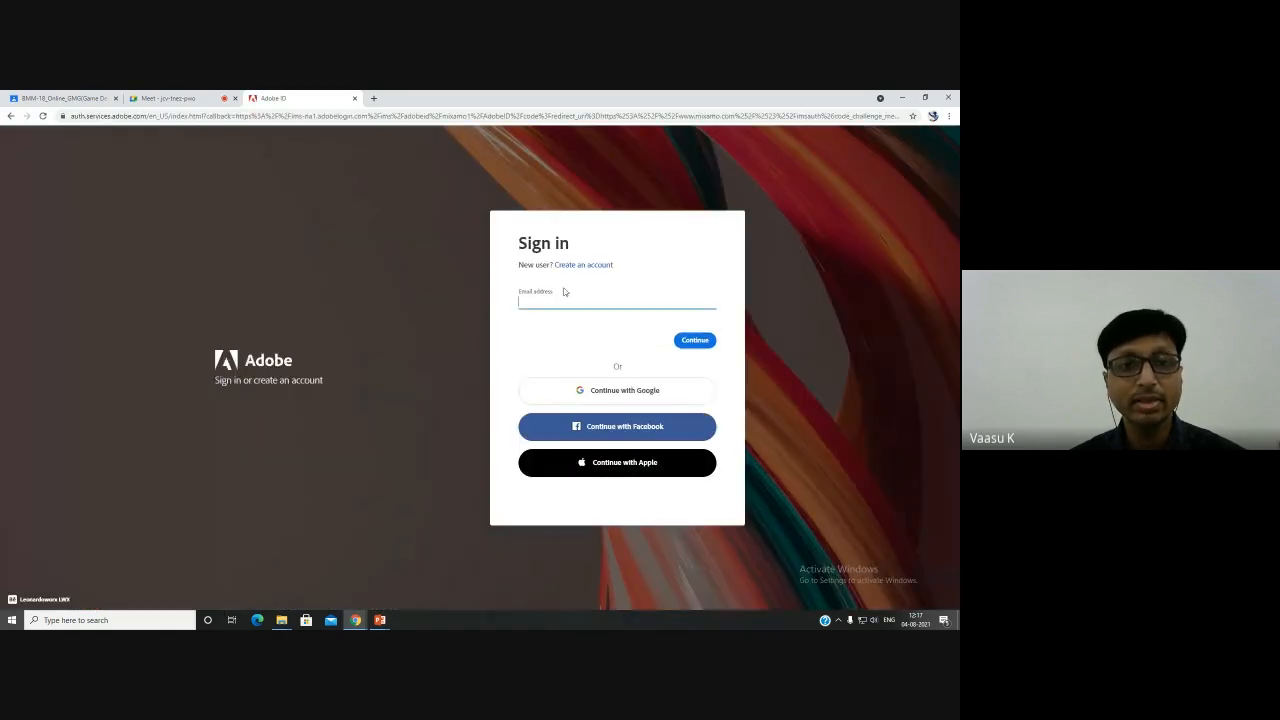
pyautogui.click(580, 391)
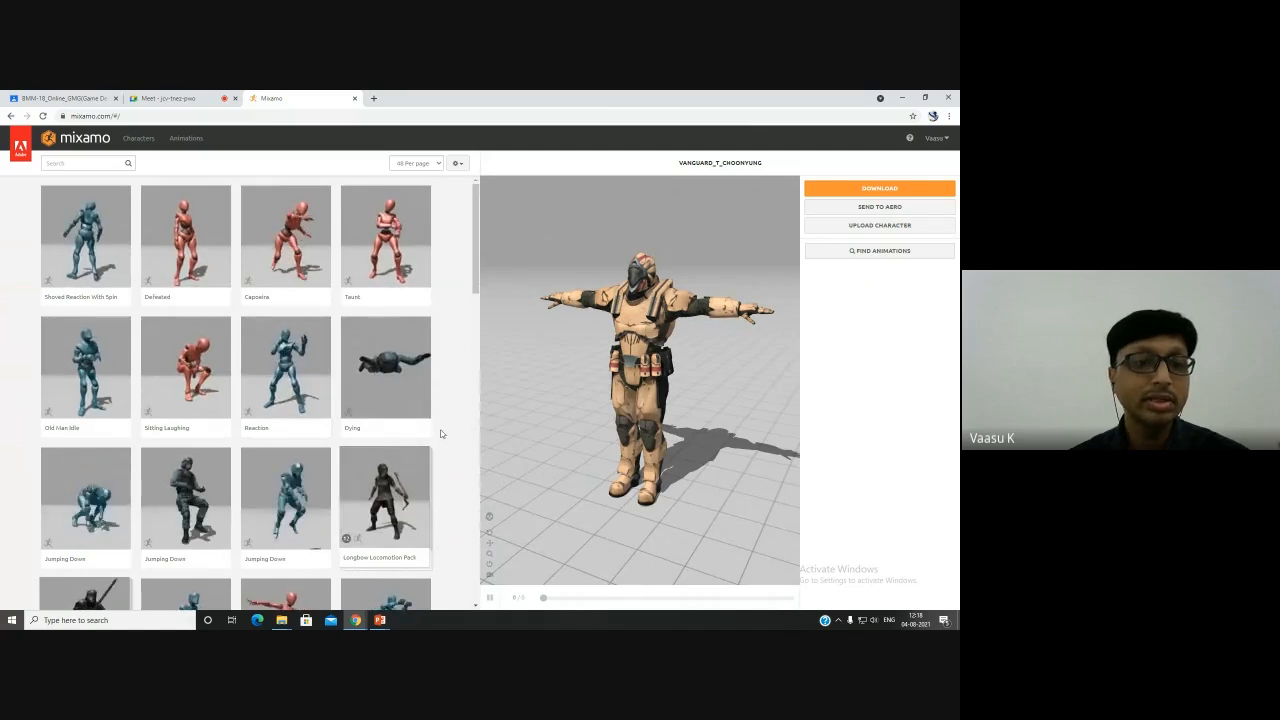
# - Switch to the Characters library and scroll through the first page of characters
pyautogui.scroll(-10, 440, 433)
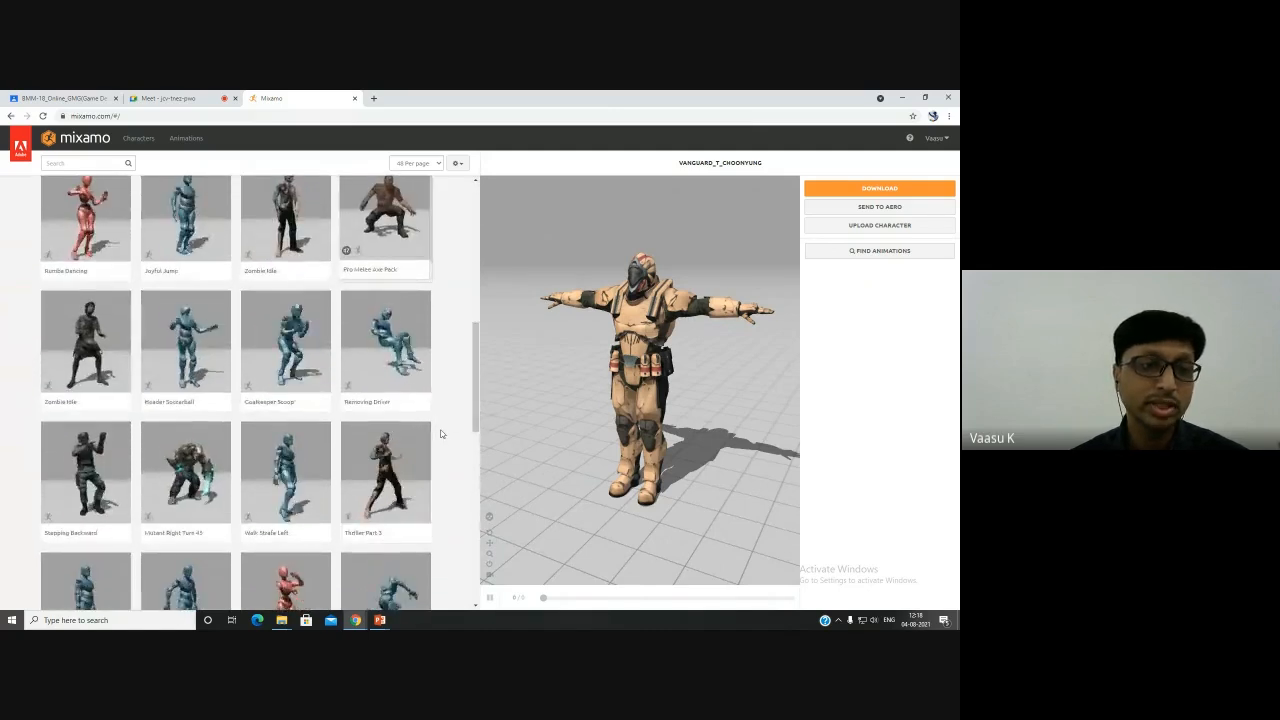
pyautogui.click(139, 138)
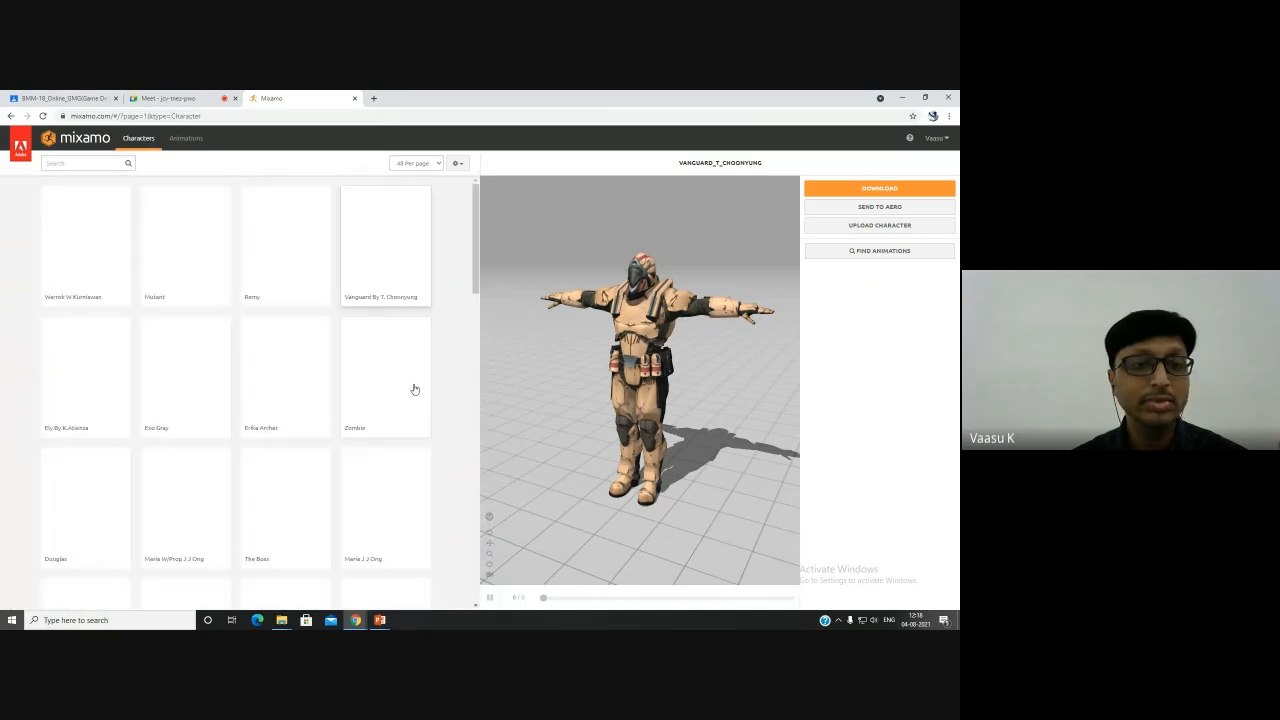
pyautogui.scroll(-5, 413, 388)
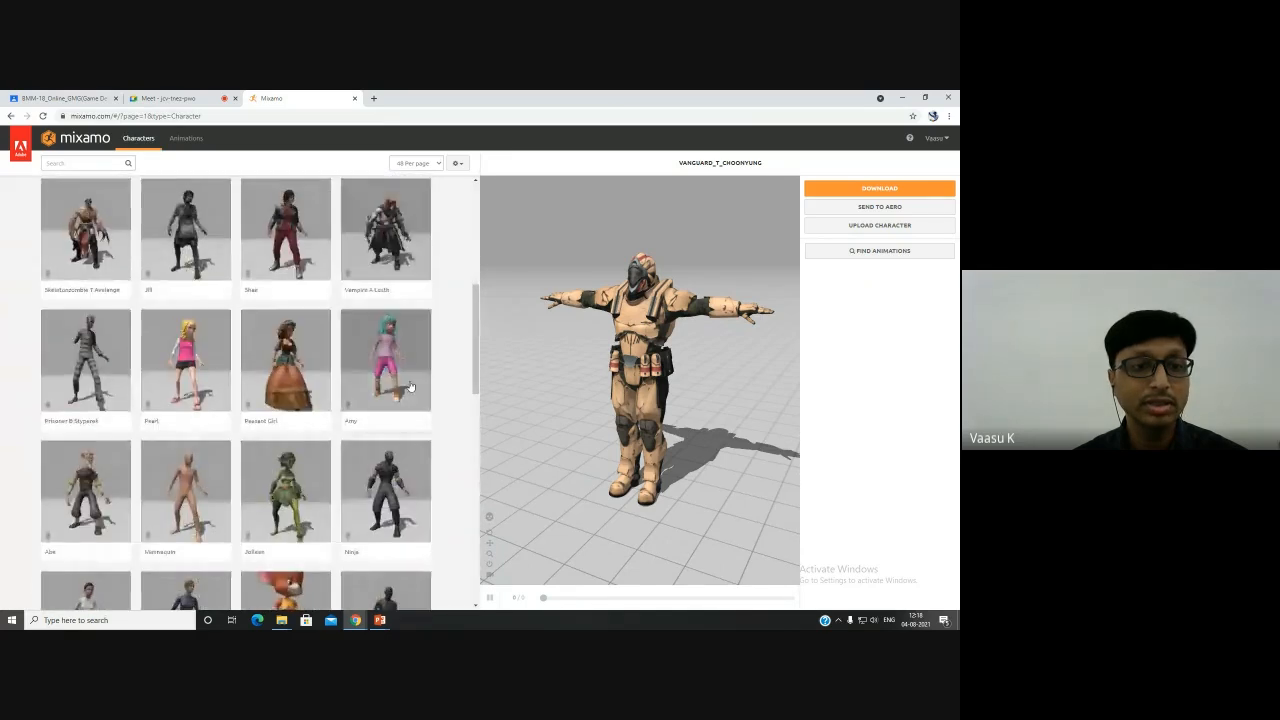
pyautogui.scroll(-6, 410, 387)
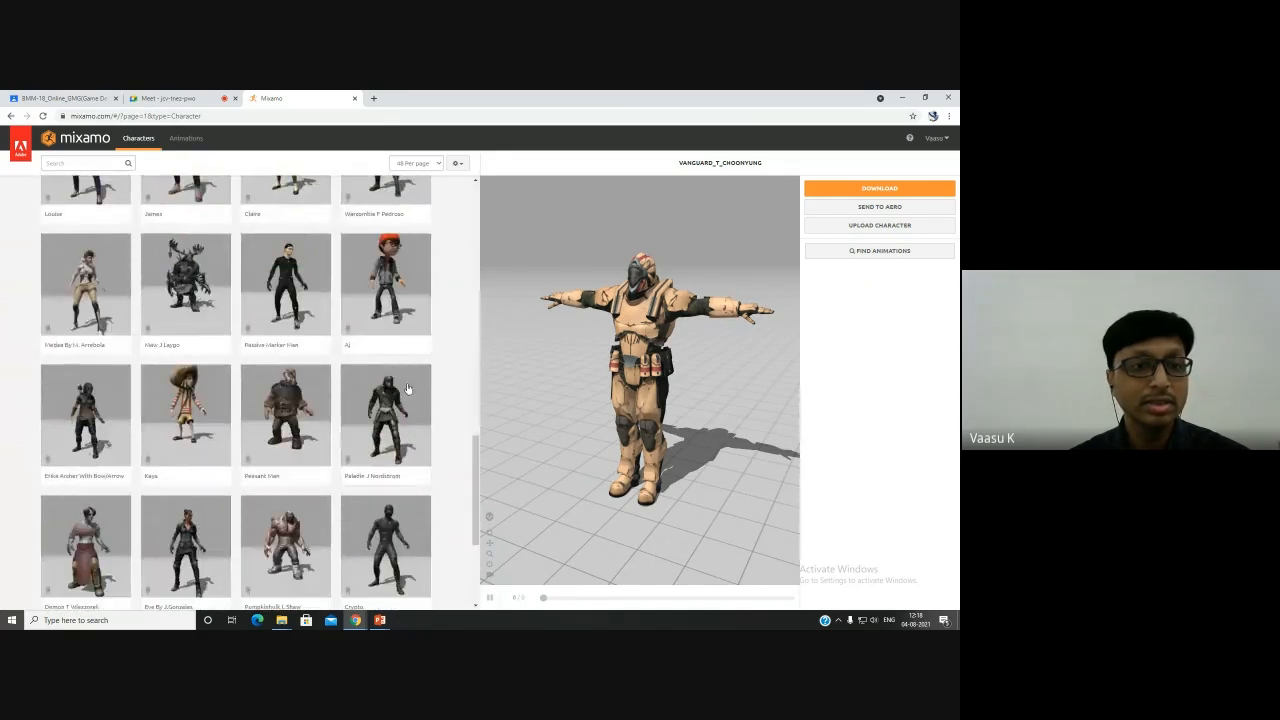
pyautogui.scroll(-3, 407, 388)
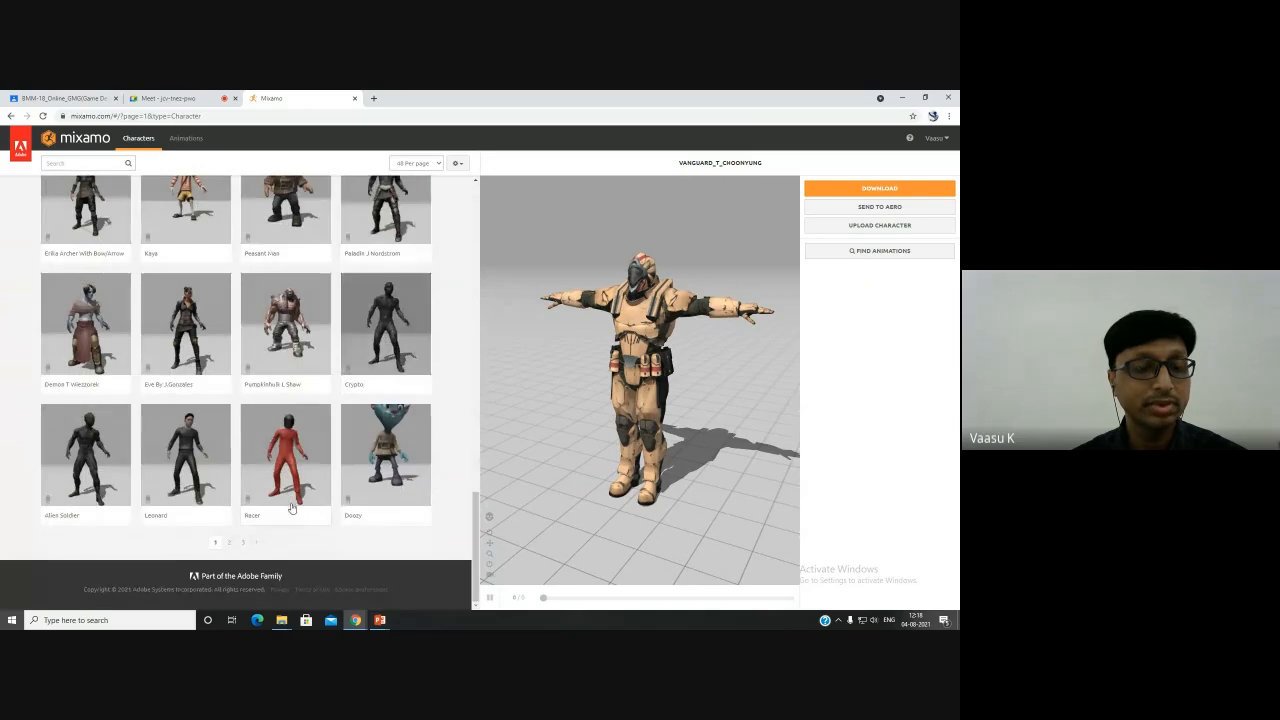
# - Go to page 2, select Chad, and download it as FBX Binary (.fbx) in T-pose
pyautogui.click(230, 542)
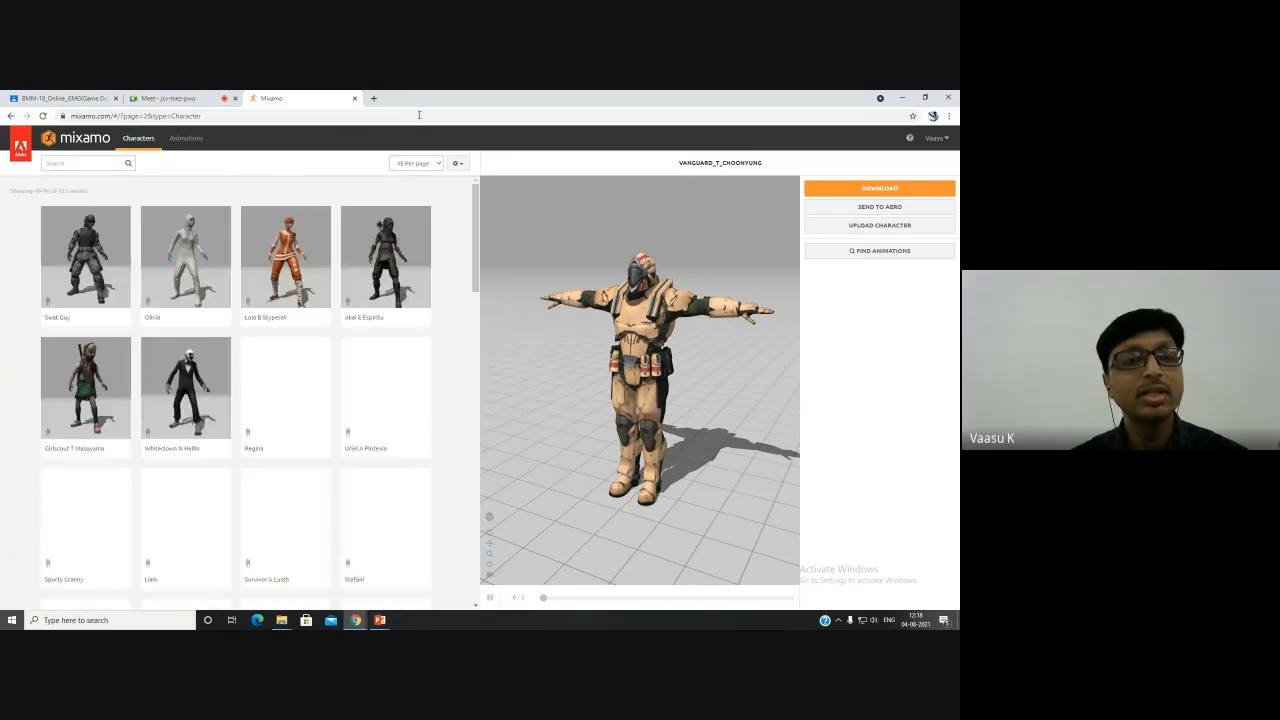
pyautogui.scroll(-5, 415, 408)
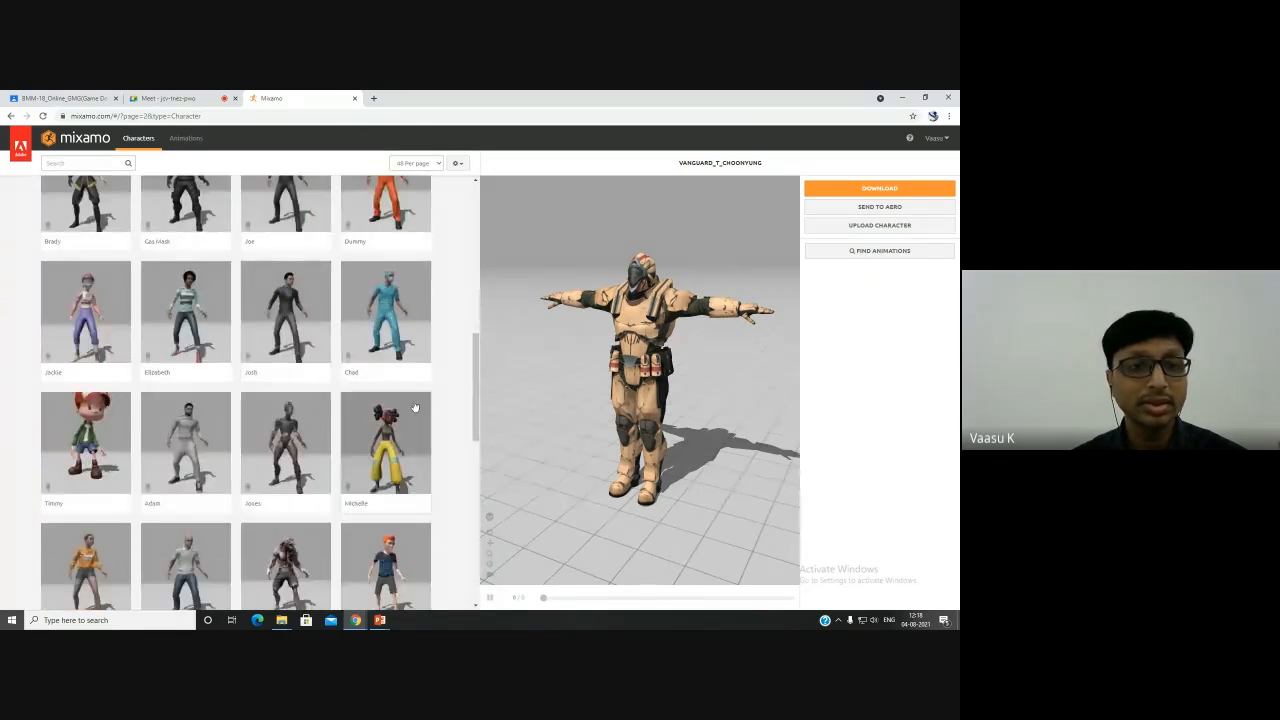
pyautogui.click(398, 330)
pyautogui.click(648, 266)
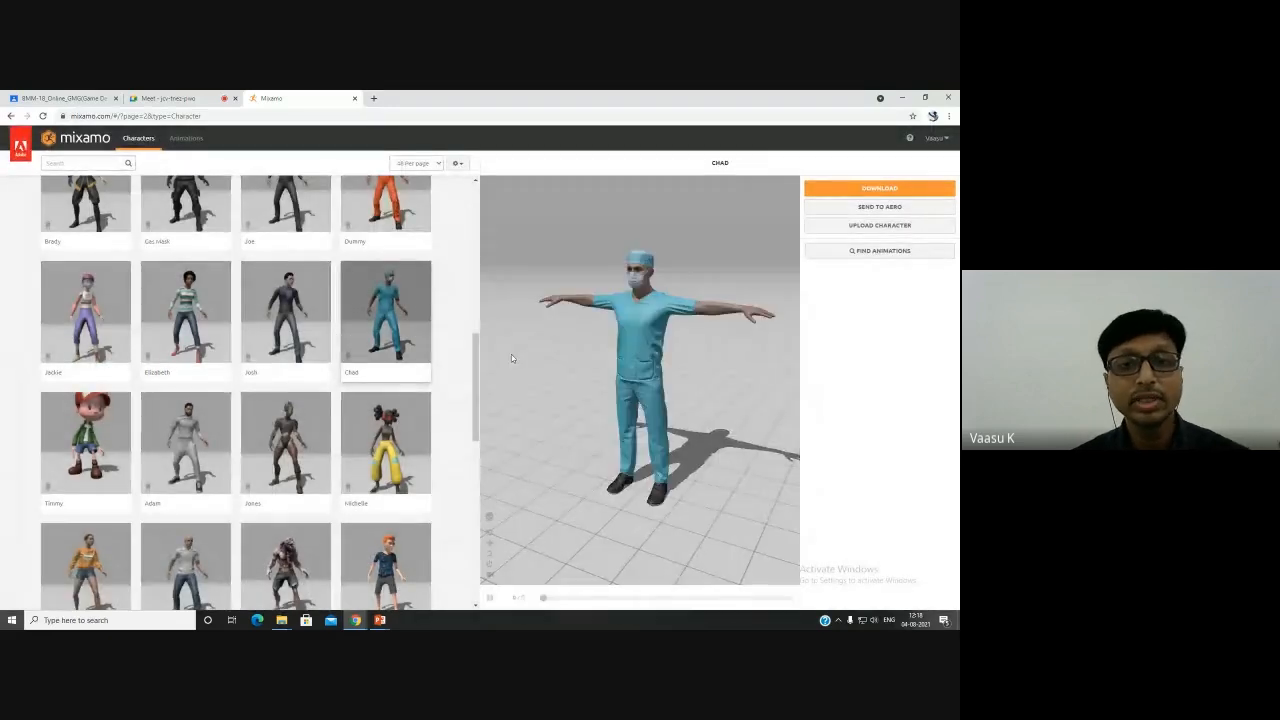
pyautogui.moveTo(511, 354); pyautogui.dragTo(656, 347)
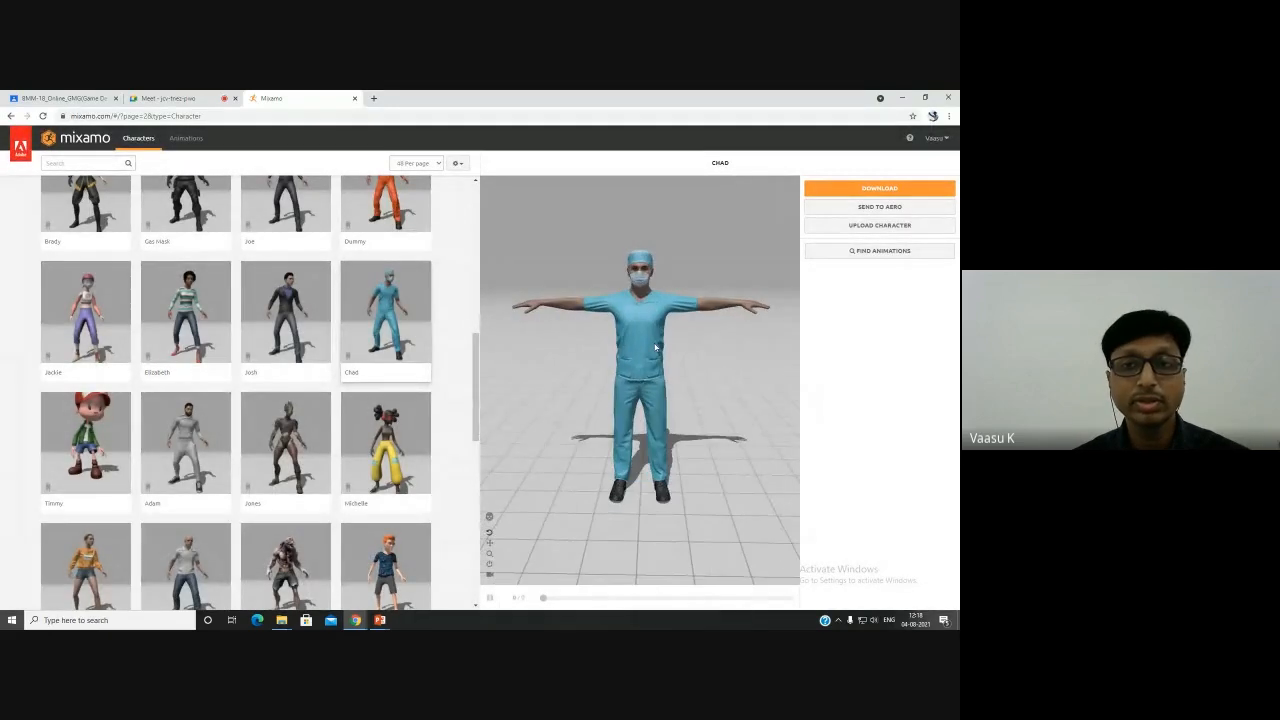
pyautogui.click(840, 188)
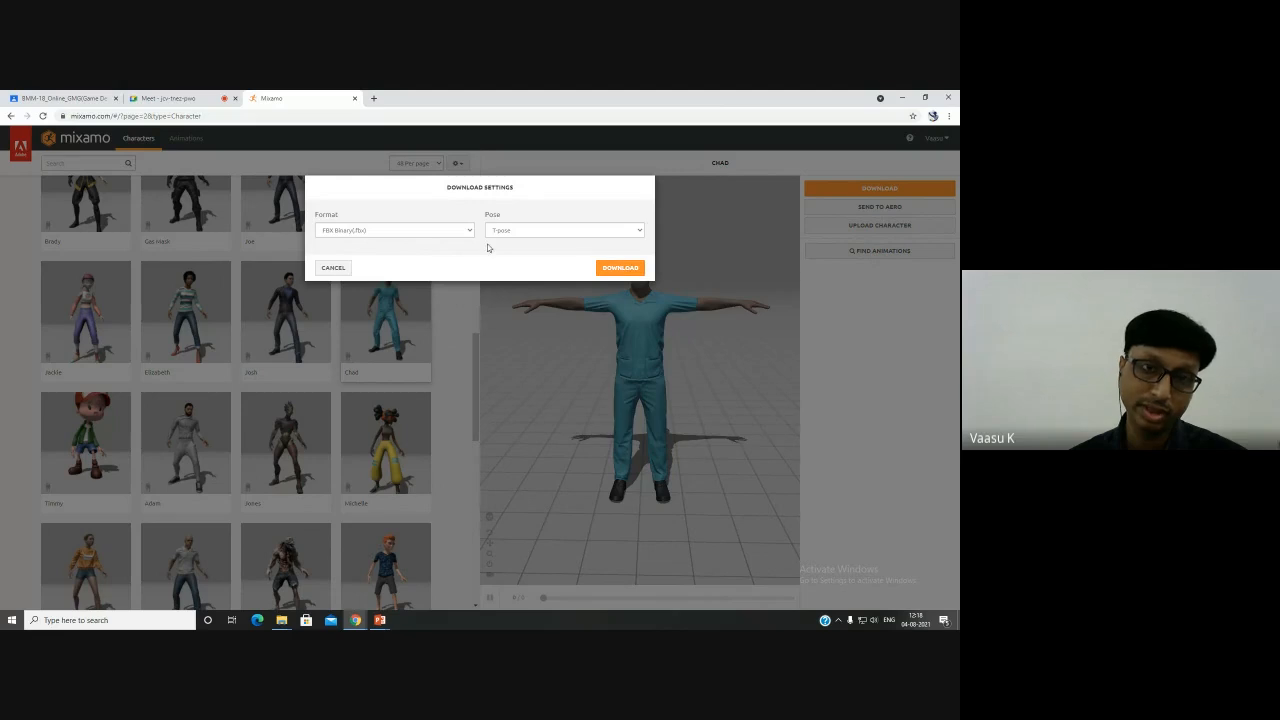
pyautogui.click(619, 269)
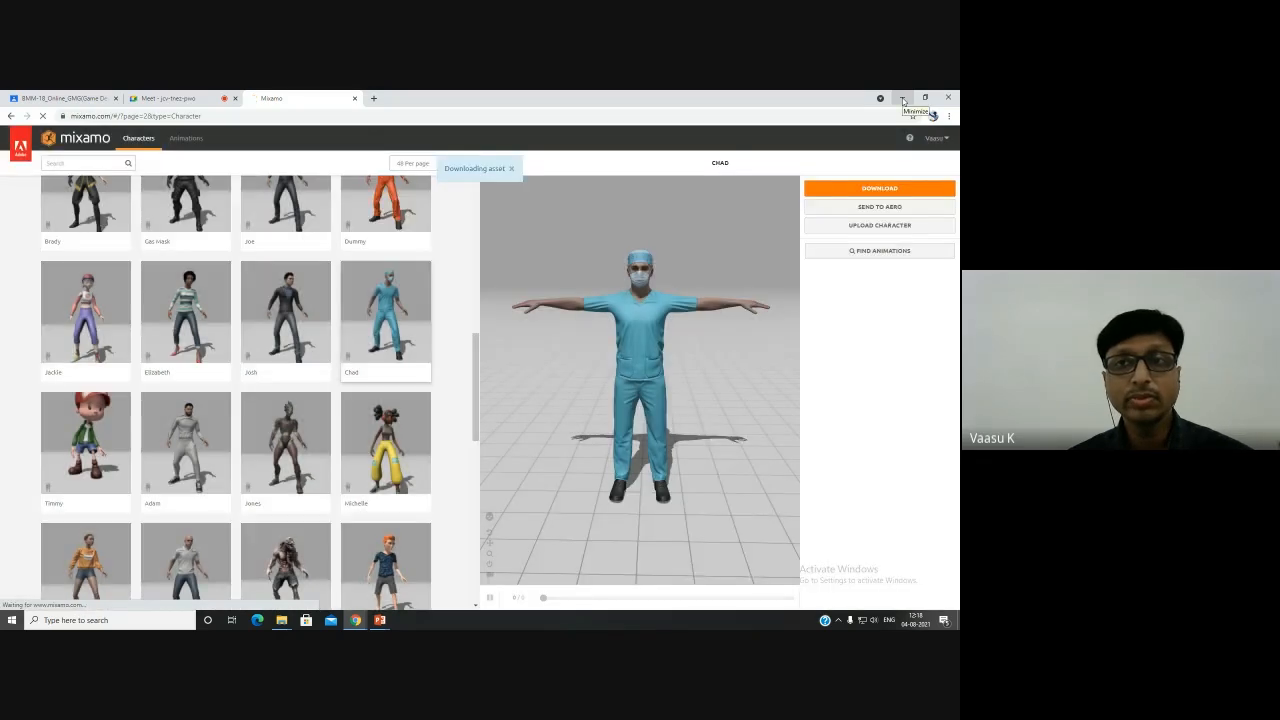
# - Leave the presentation and launch Unreal Engine 4.26.2 from the Epic Games Launcher
pyautogui.click(903, 99)
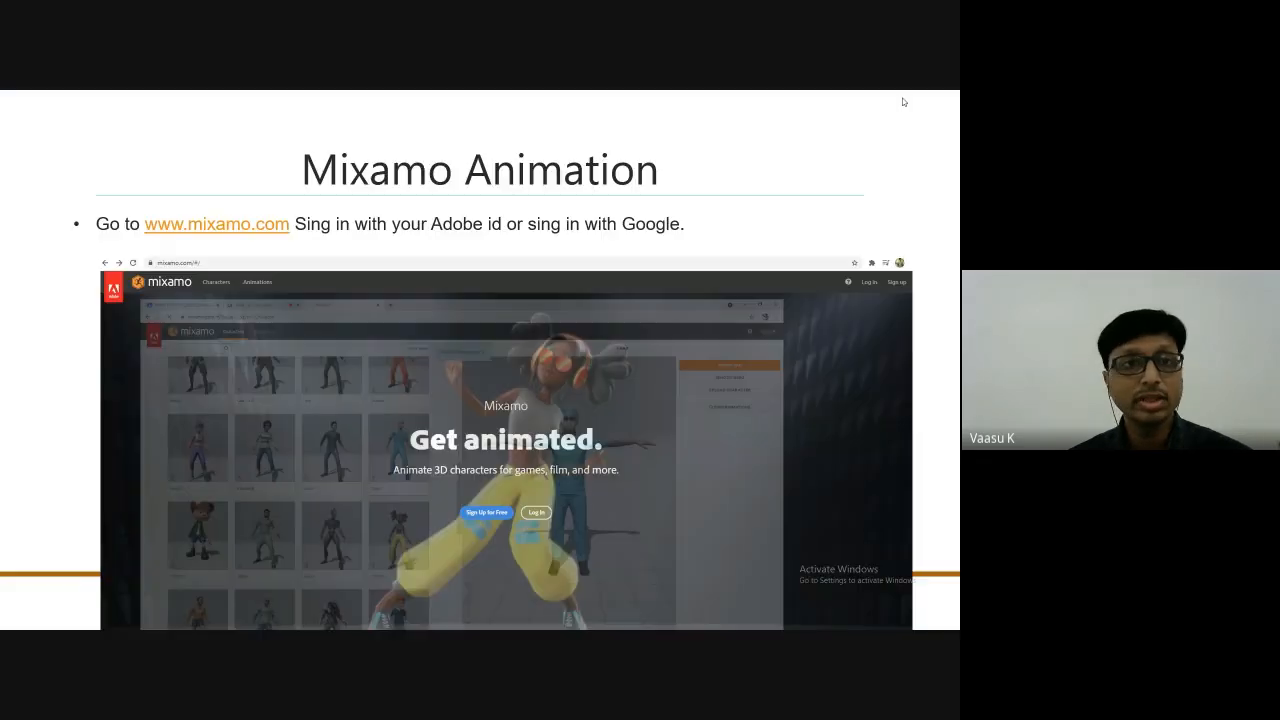
pyautogui.click(886, 271)
pyautogui.press('Escape')
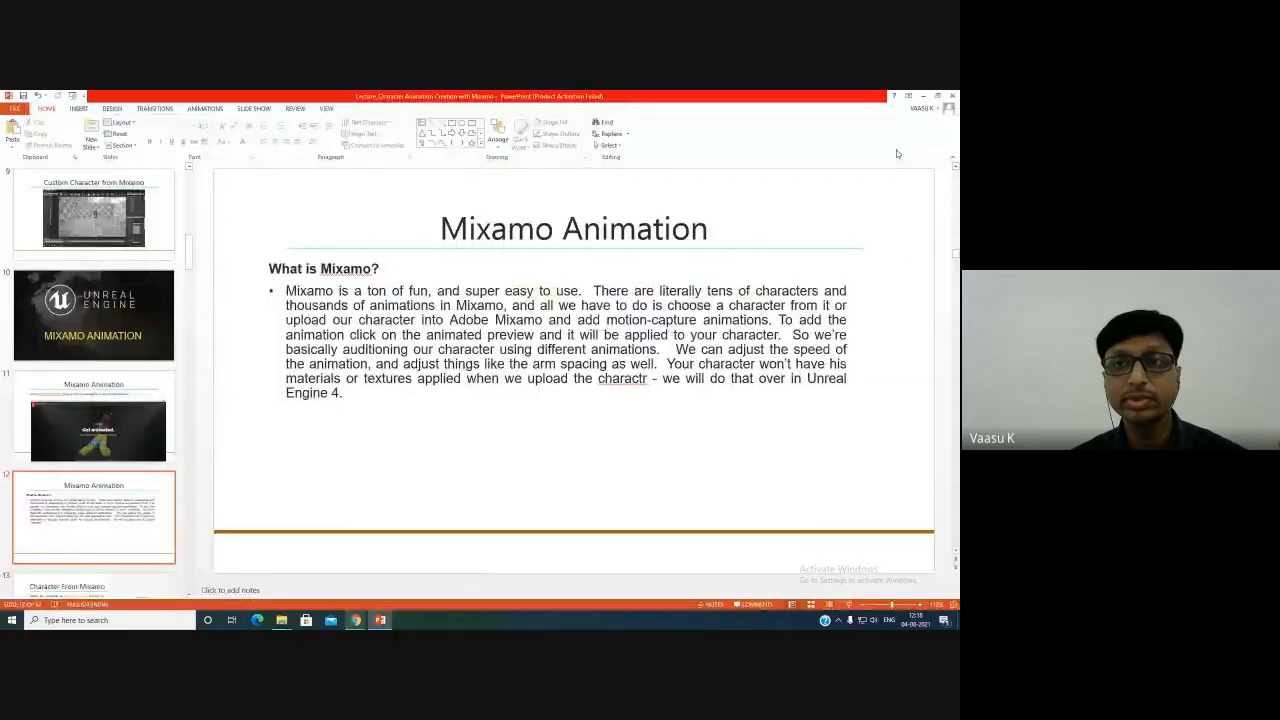
pyautogui.click(922, 96)
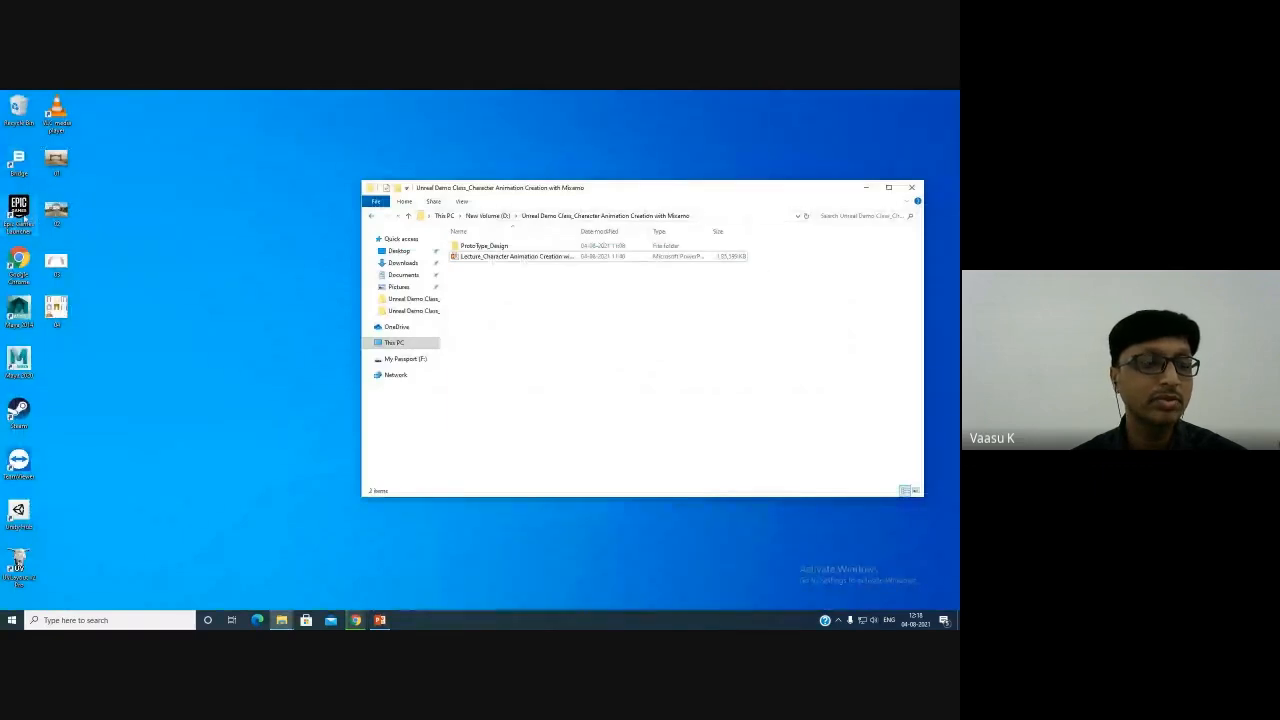
pyautogui.doubleClick(18, 210)
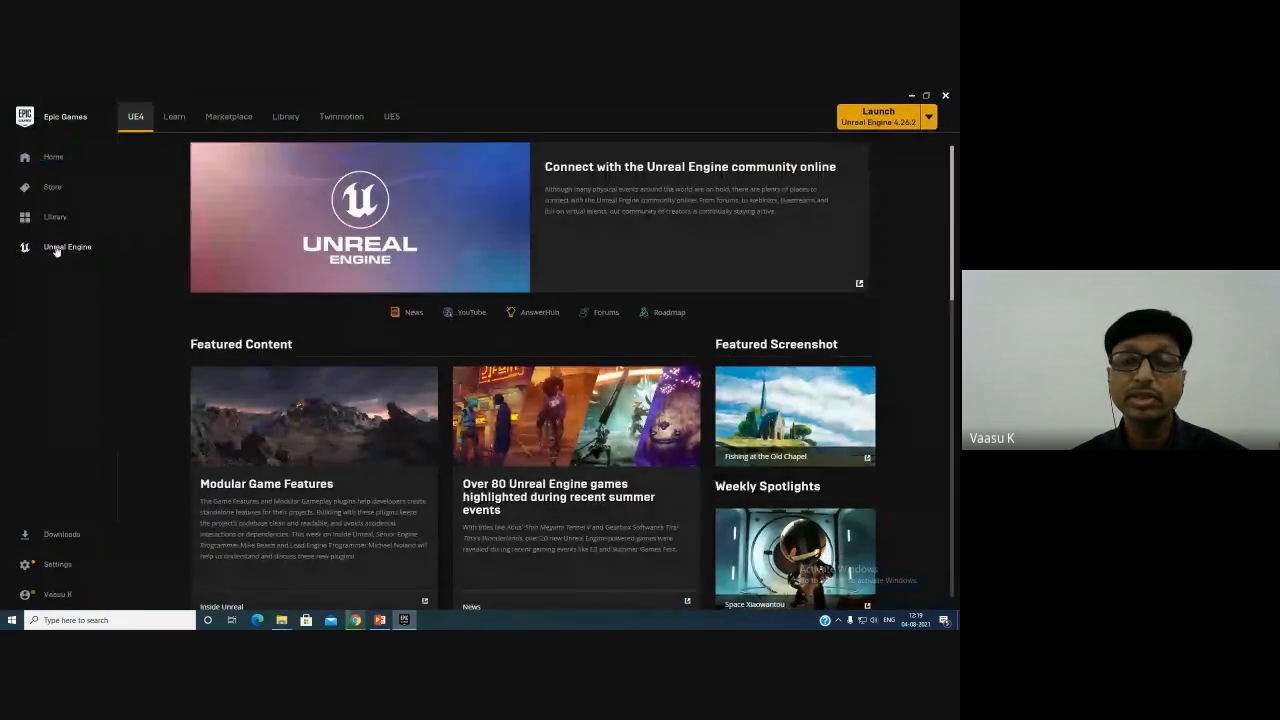
pyautogui.click(872, 120)
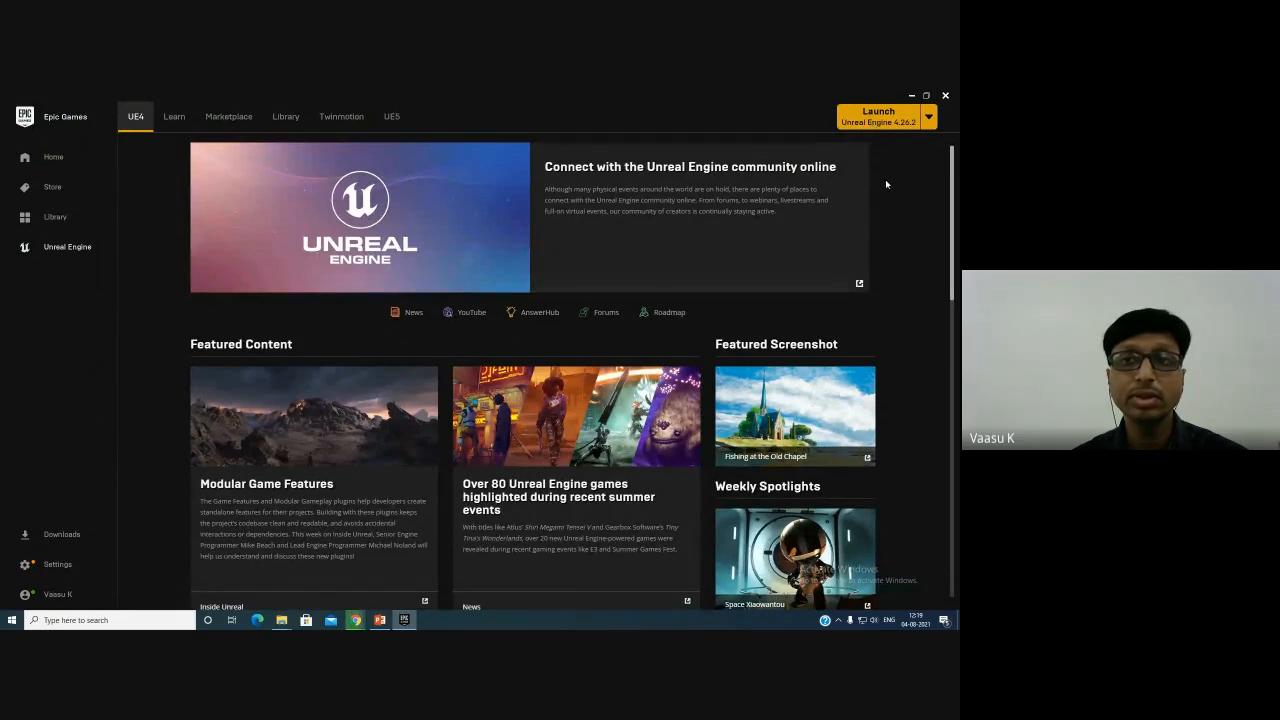
# - Return to the browser to check the downloaded character file
pyautogui.click(911, 95)
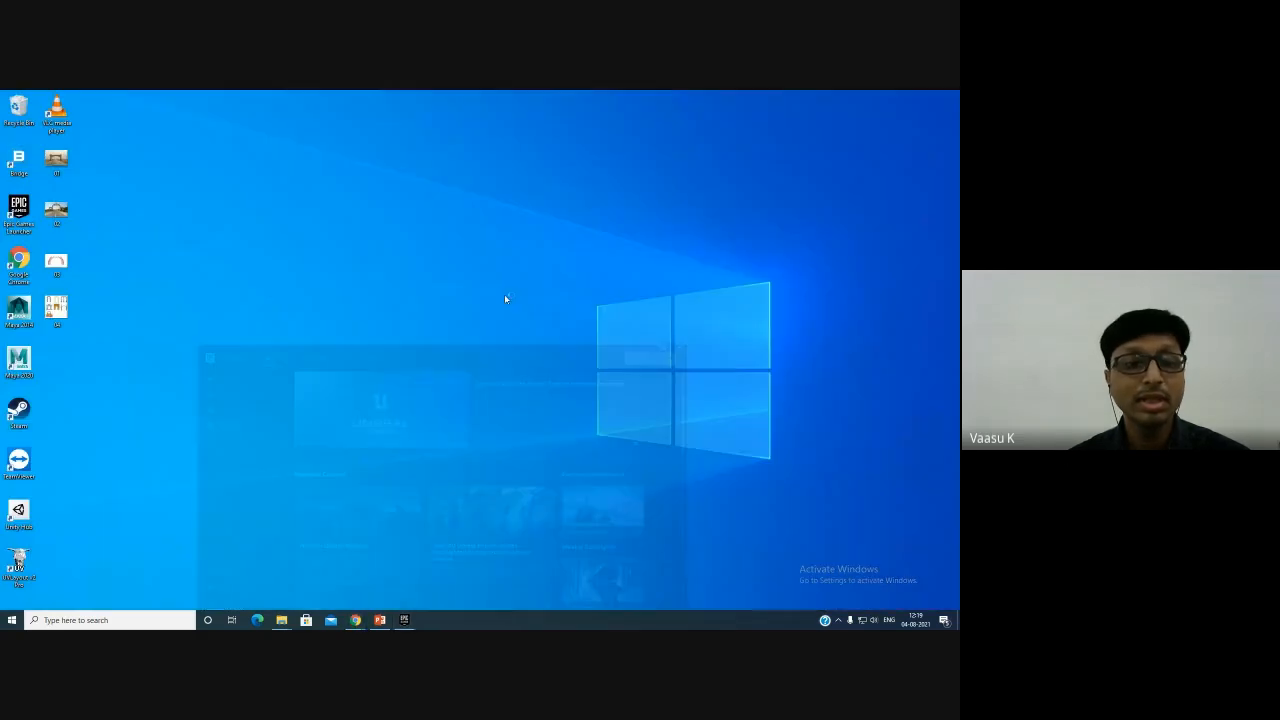
pyautogui.moveTo(355, 620)
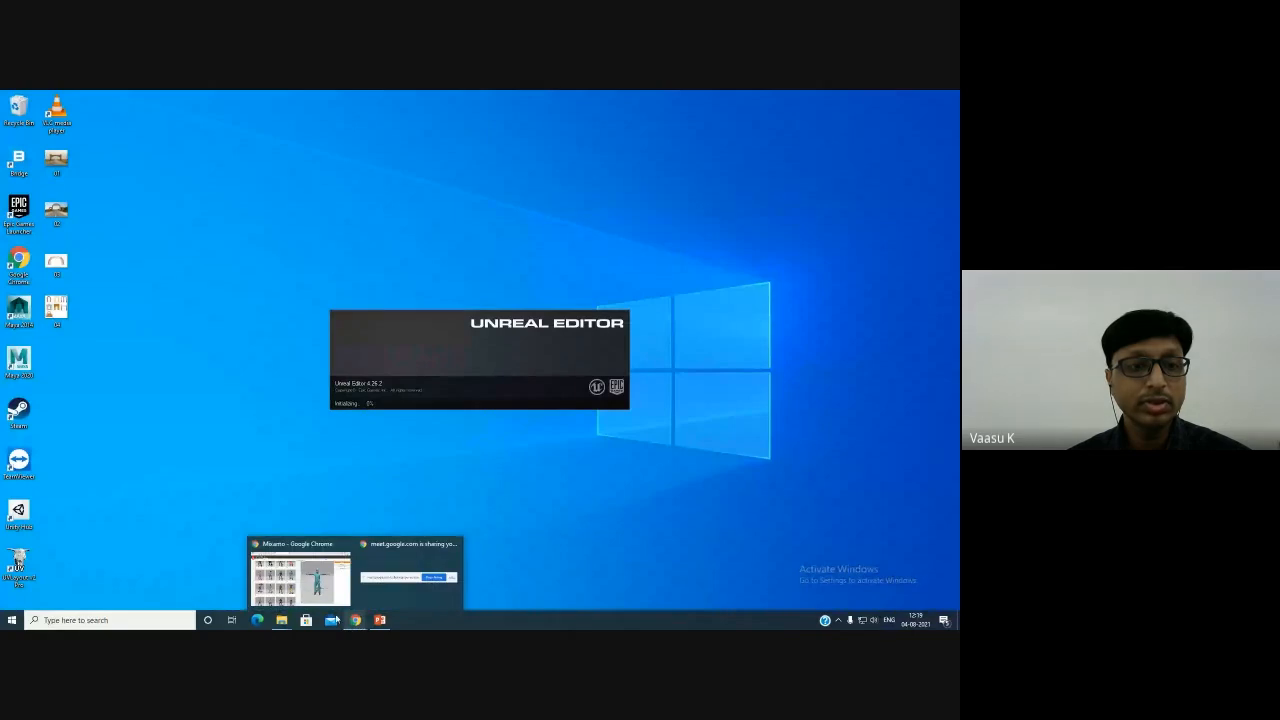
pyautogui.click(300, 585)
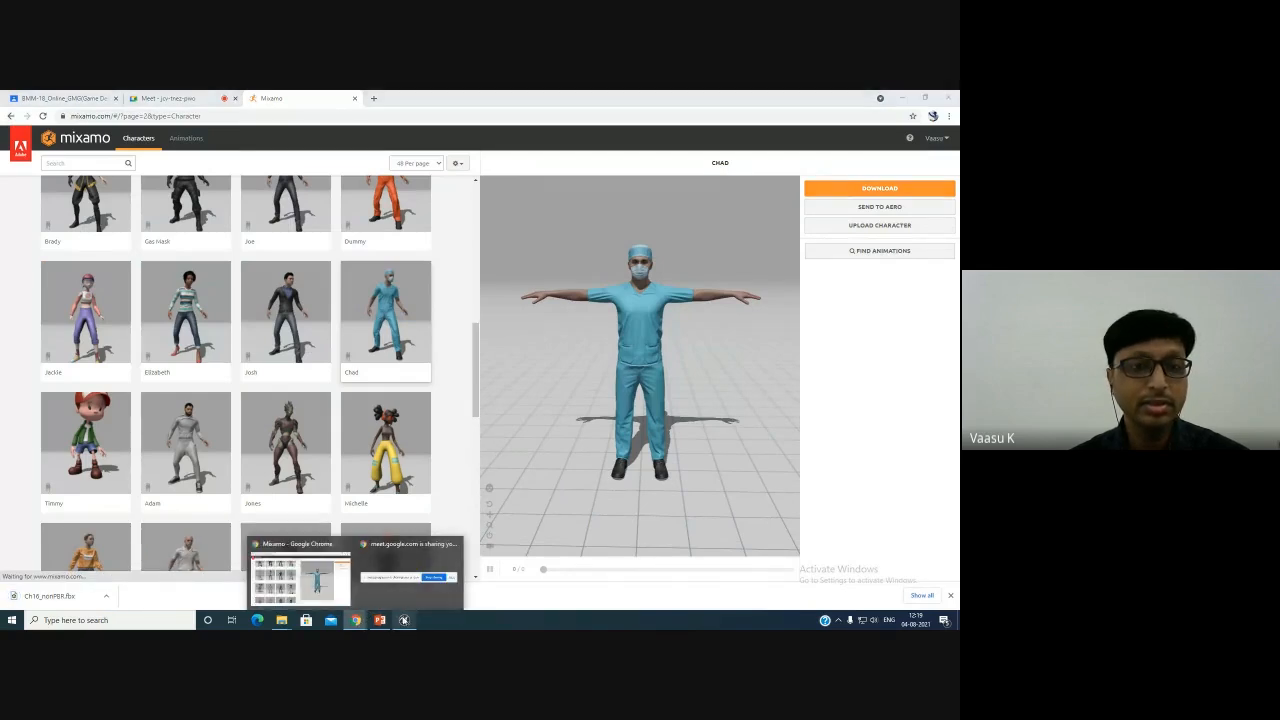
# - Bring up the Unreal Project Browser and compare the new project categories
pyautogui.click(404, 621)
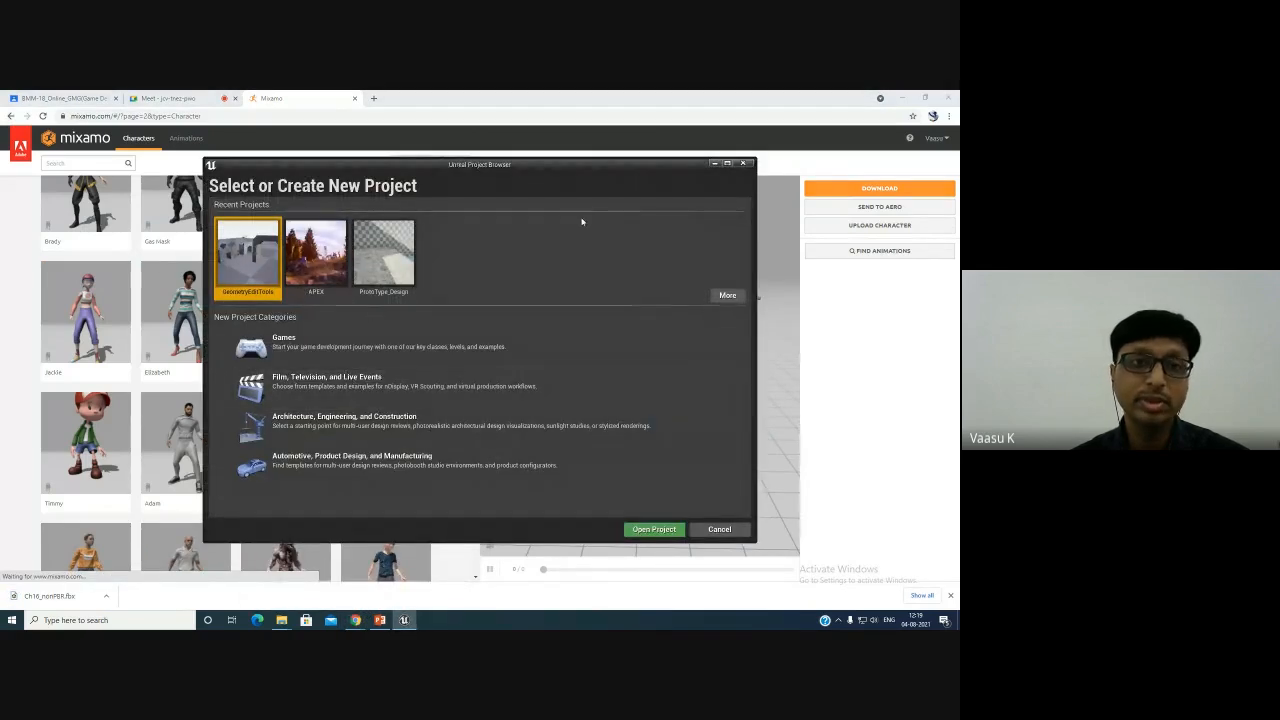
pyautogui.moveTo(562, 168); pyautogui.dragTo(576, 164)
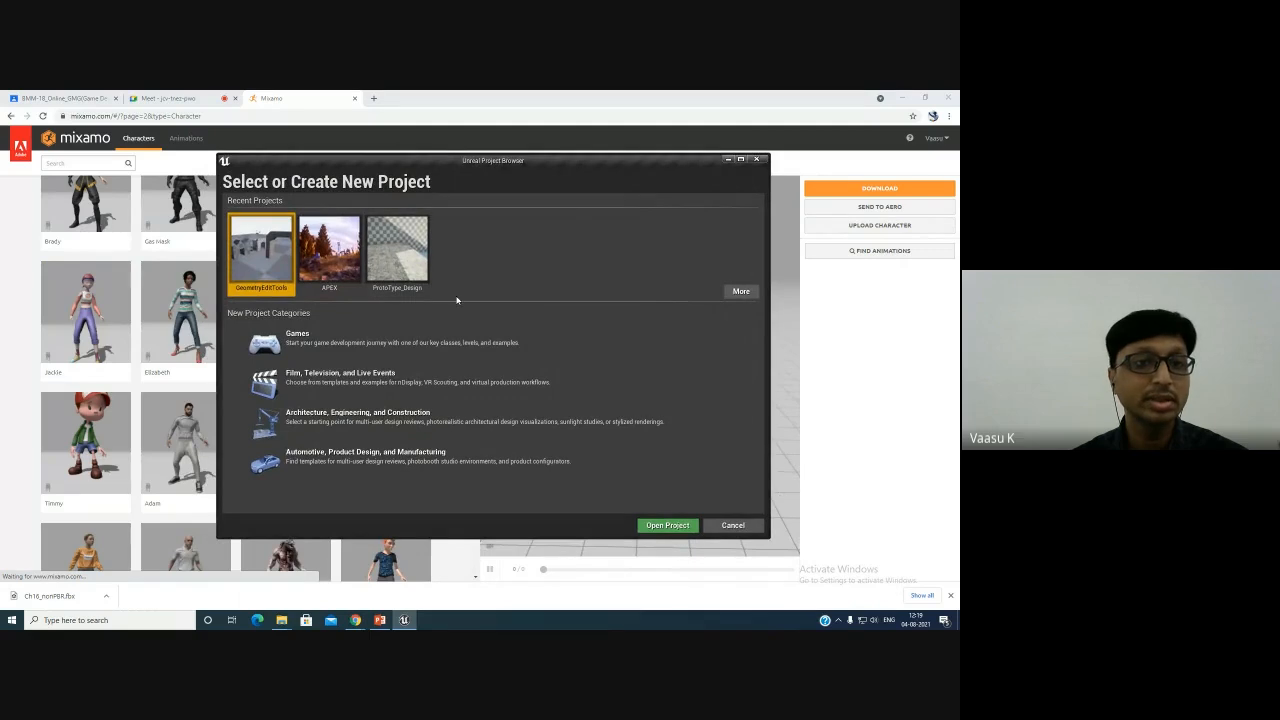
pyautogui.click(903, 97)
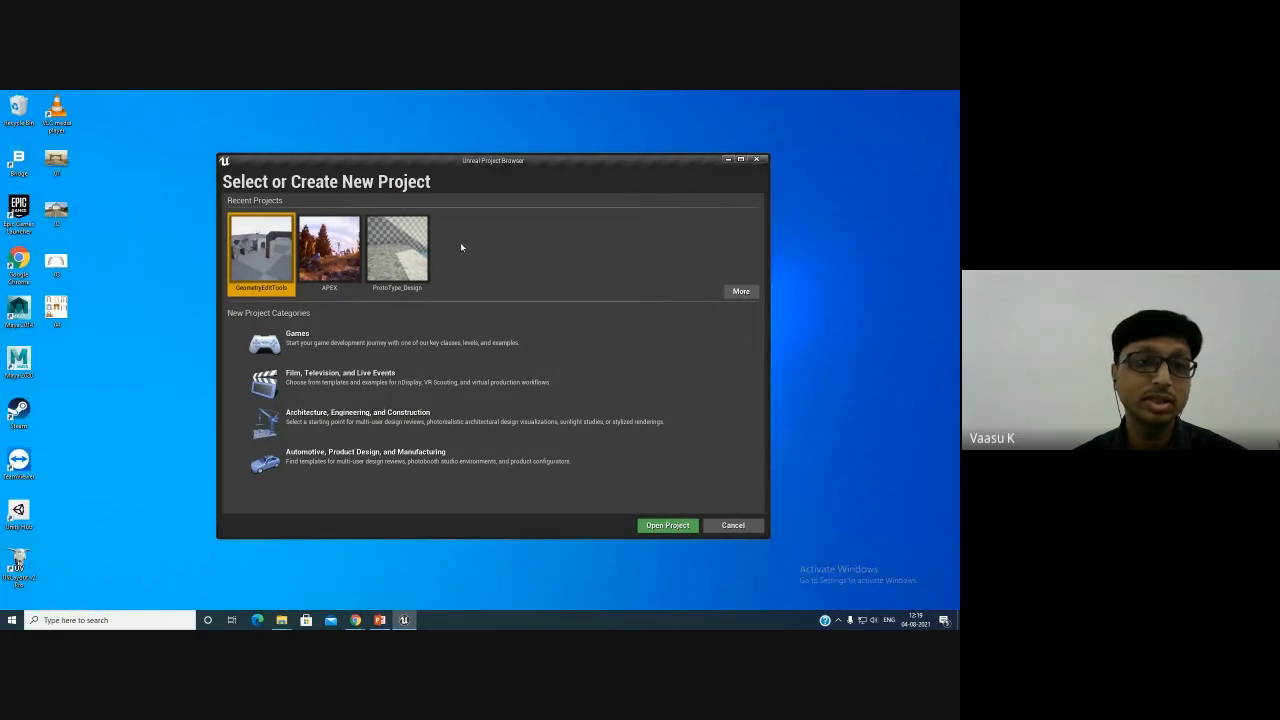
pyautogui.click(307, 348)
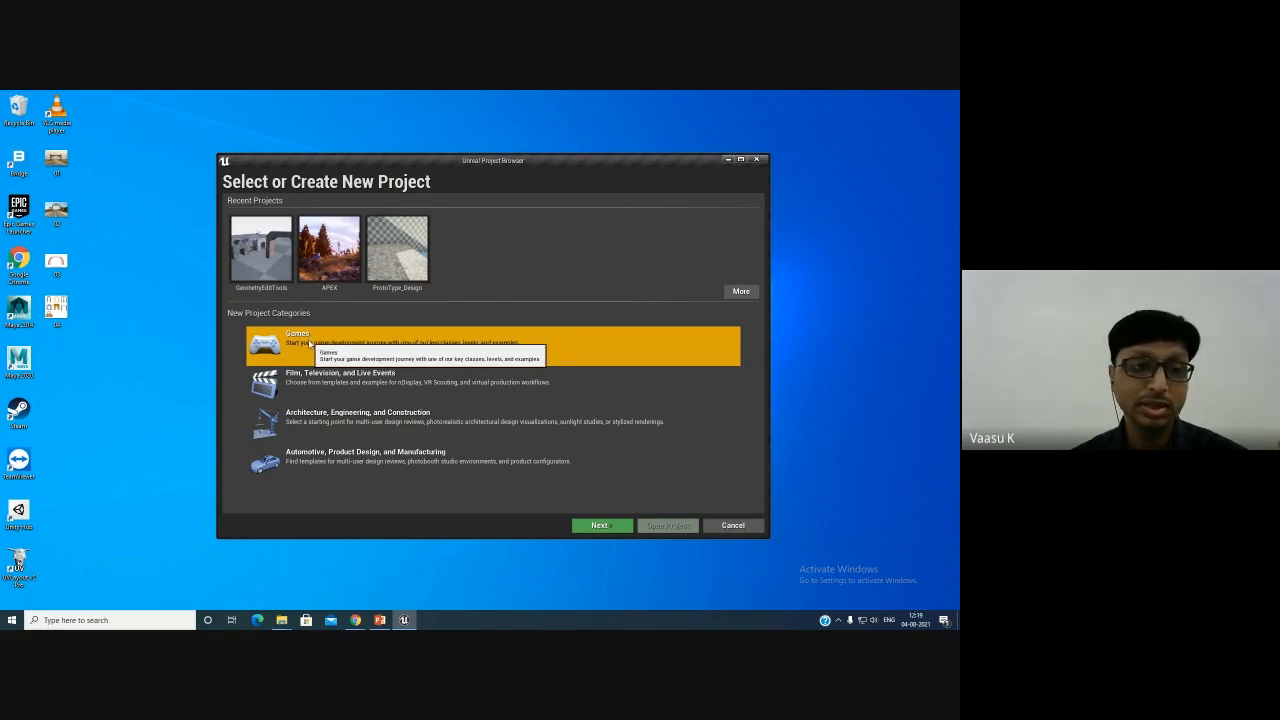
pyautogui.click(331, 385)
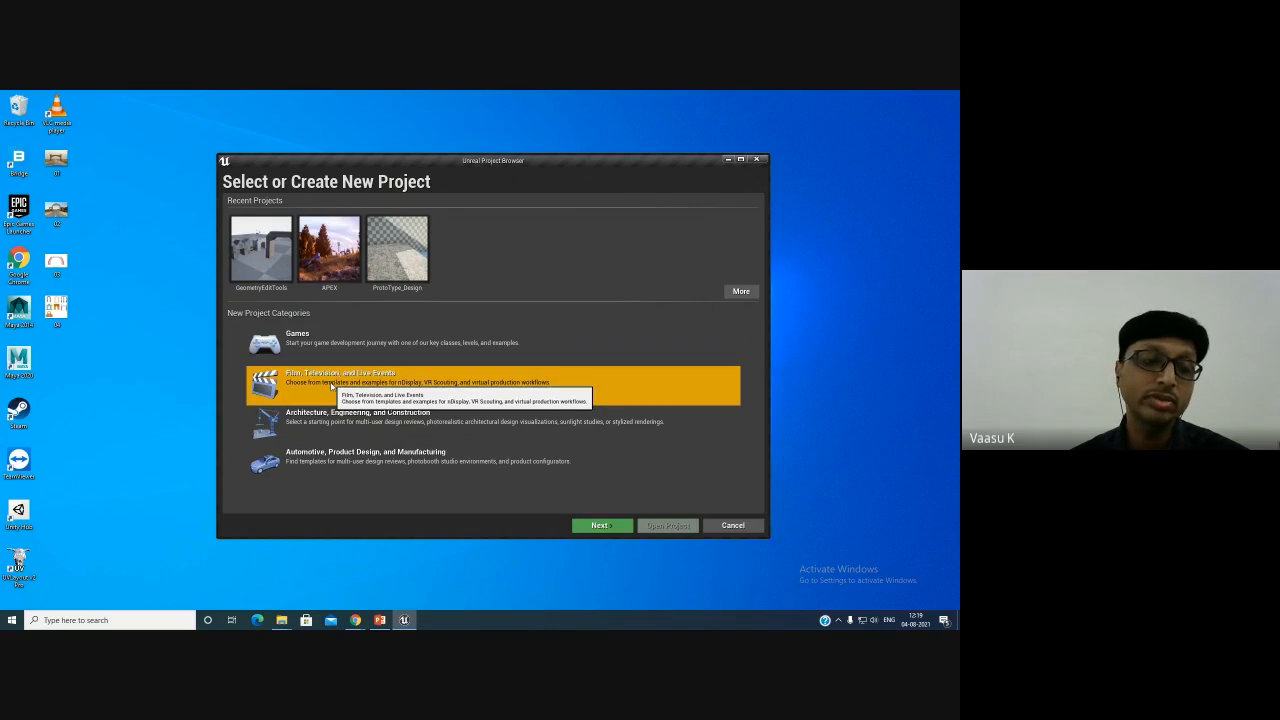
pyautogui.click(342, 420)
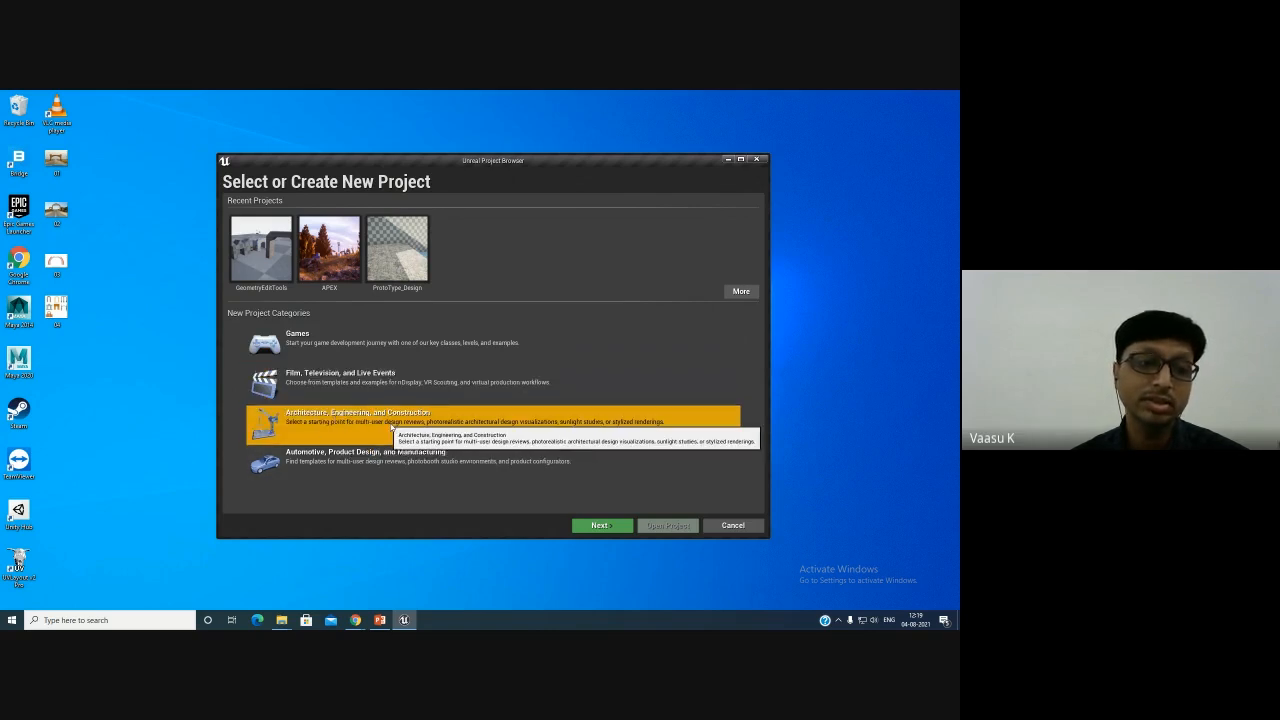
pyautogui.click(340, 459)
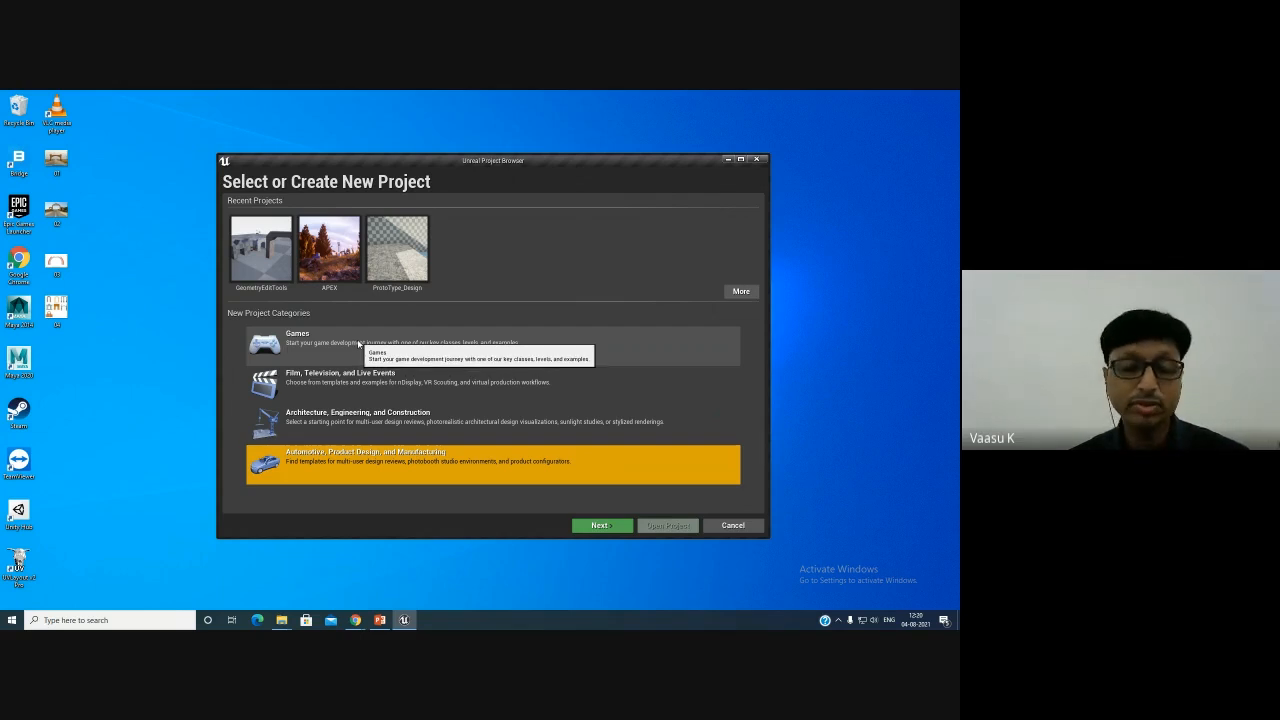
pyautogui.click(367, 387)
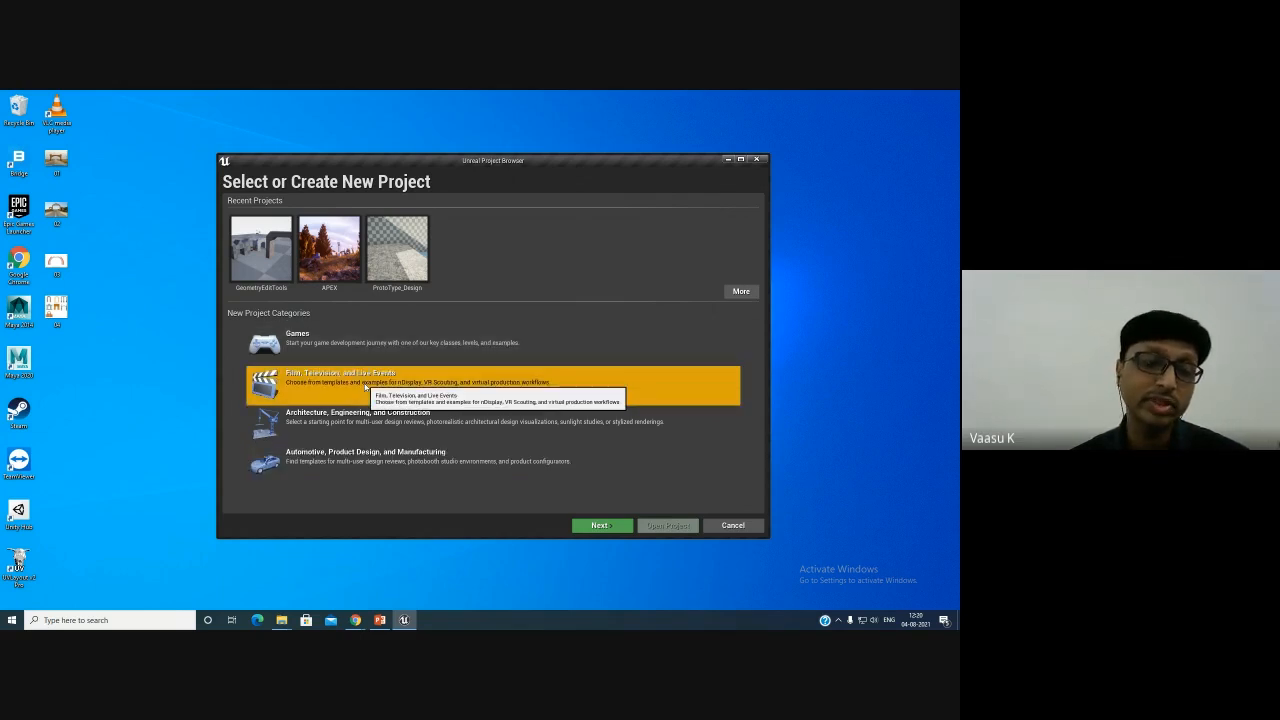
pyautogui.click(347, 336)
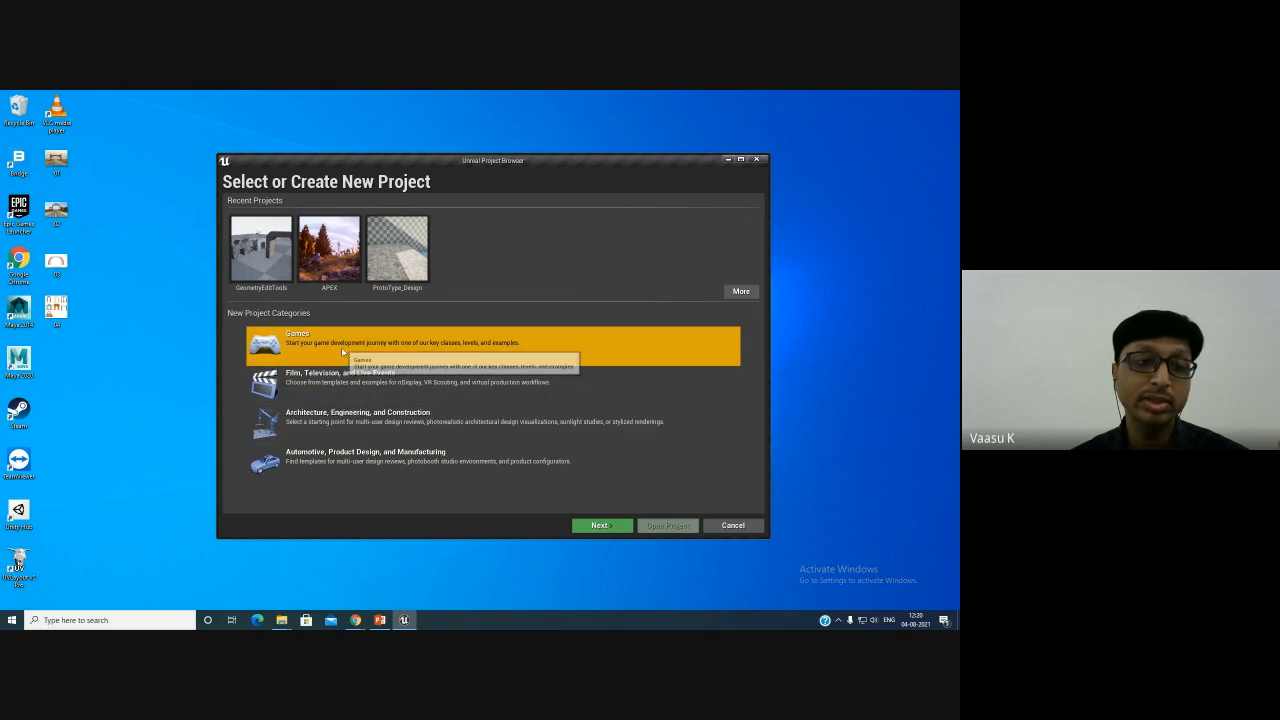
pyautogui.click(343, 378)
# - Open the Film, Television, and Live Events templates, preview each one, and go back
pyautogui.click(601, 525)
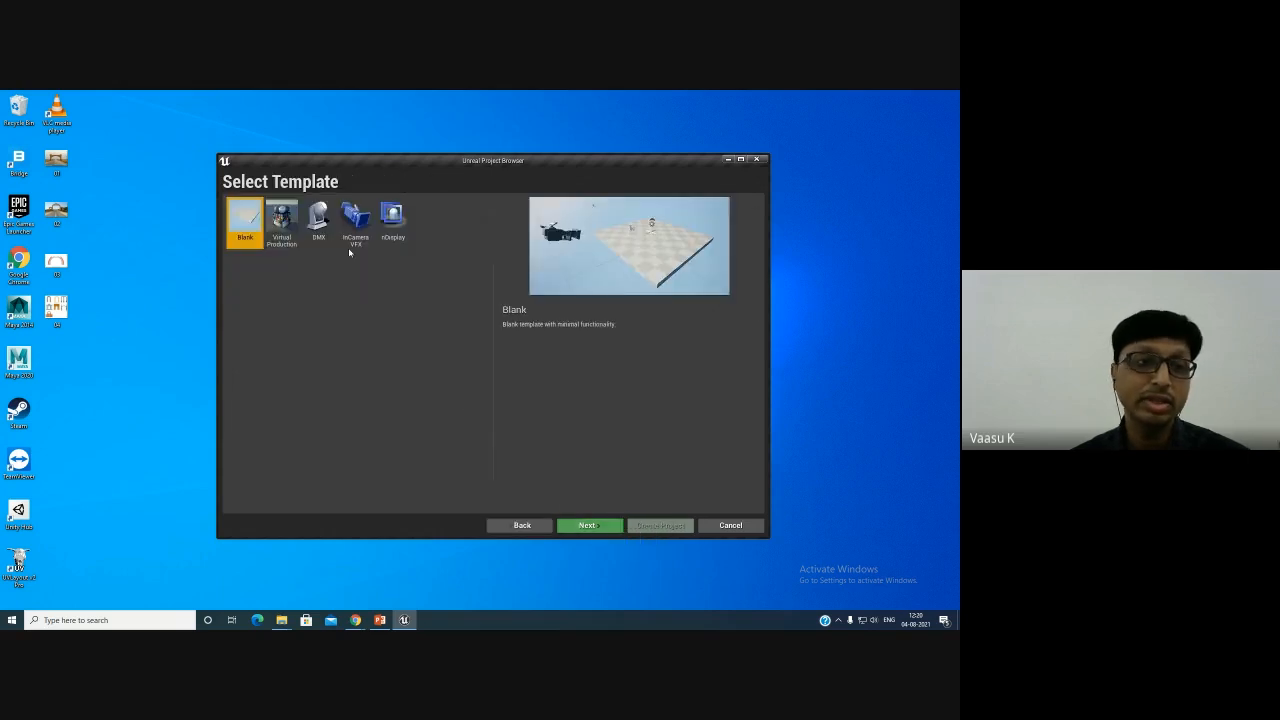
pyautogui.click(292, 240)
pyautogui.click(309, 226)
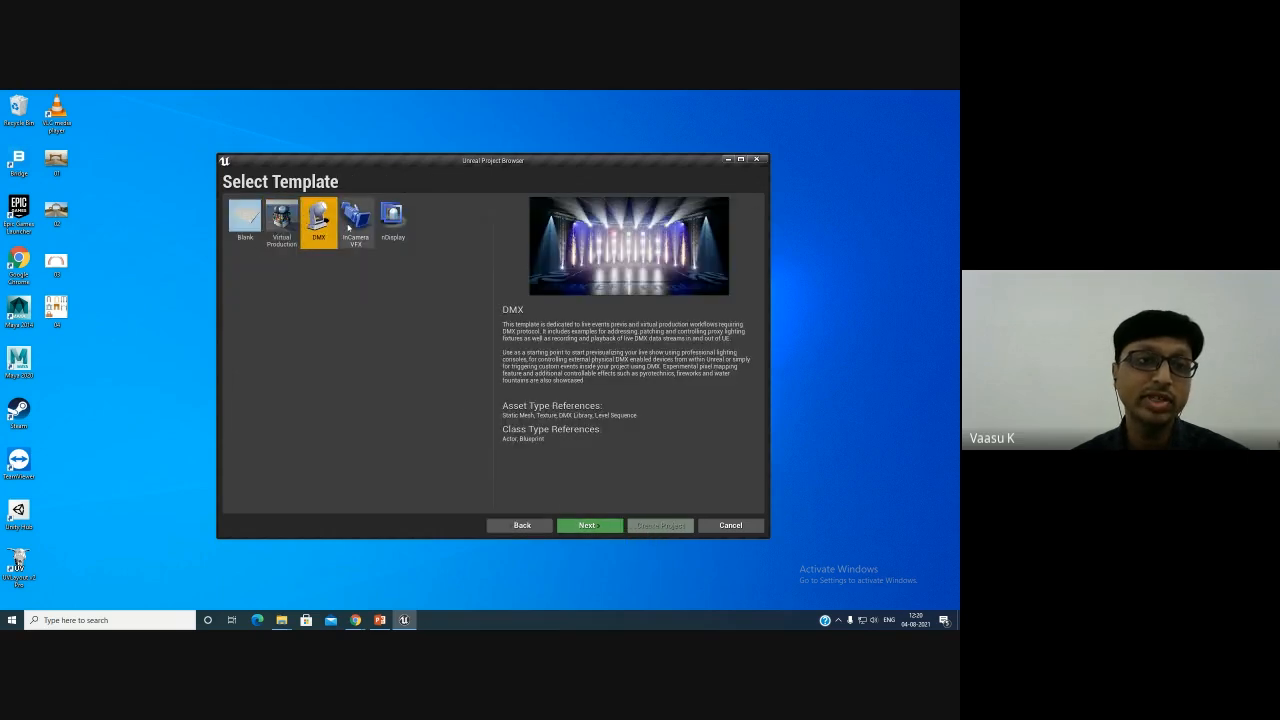
pyautogui.click(355, 220)
pyautogui.click(392, 218)
pyautogui.click(282, 220)
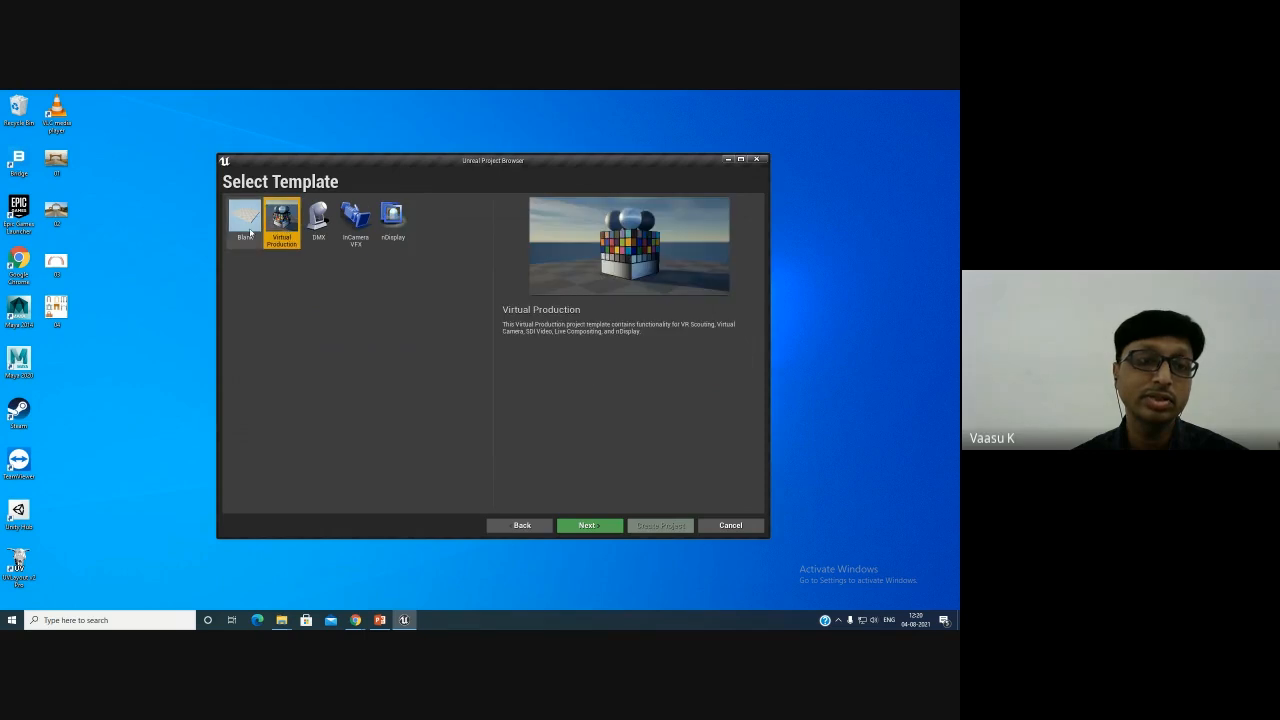
pyautogui.click(250, 232)
pyautogui.click(512, 525)
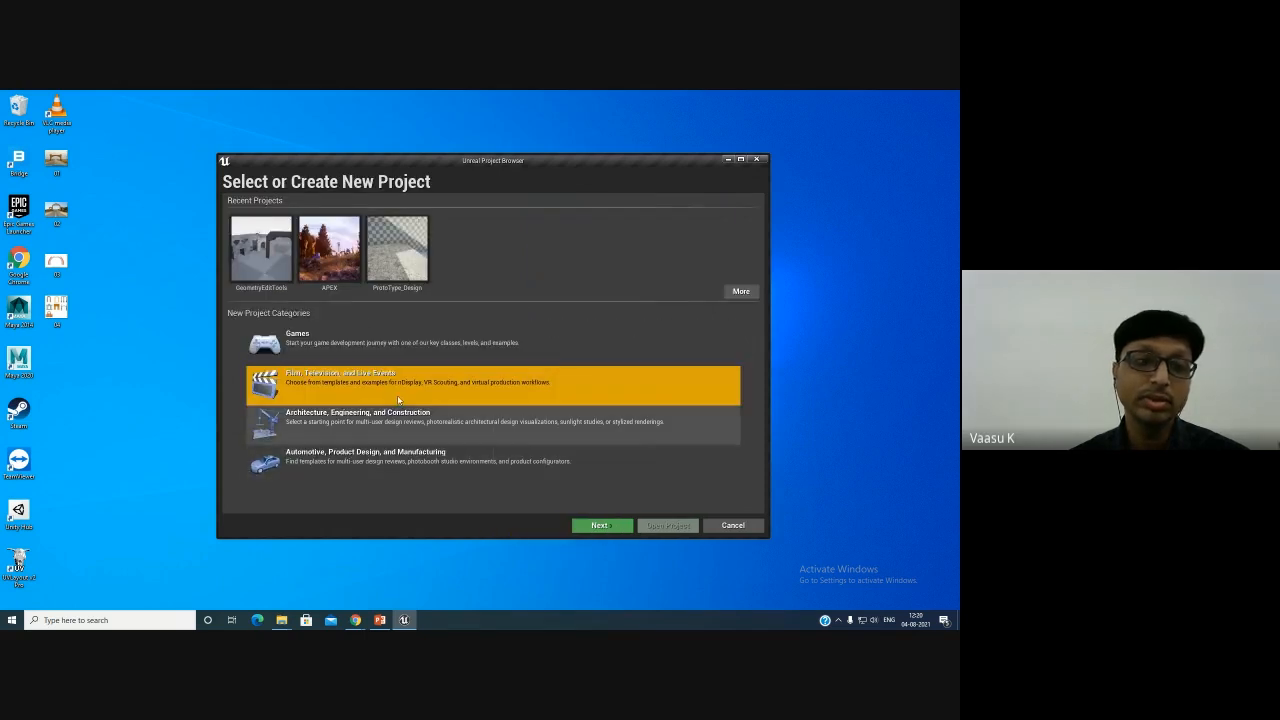
# - Choose the Games category and select the First Person template
pyautogui.click(390, 340)
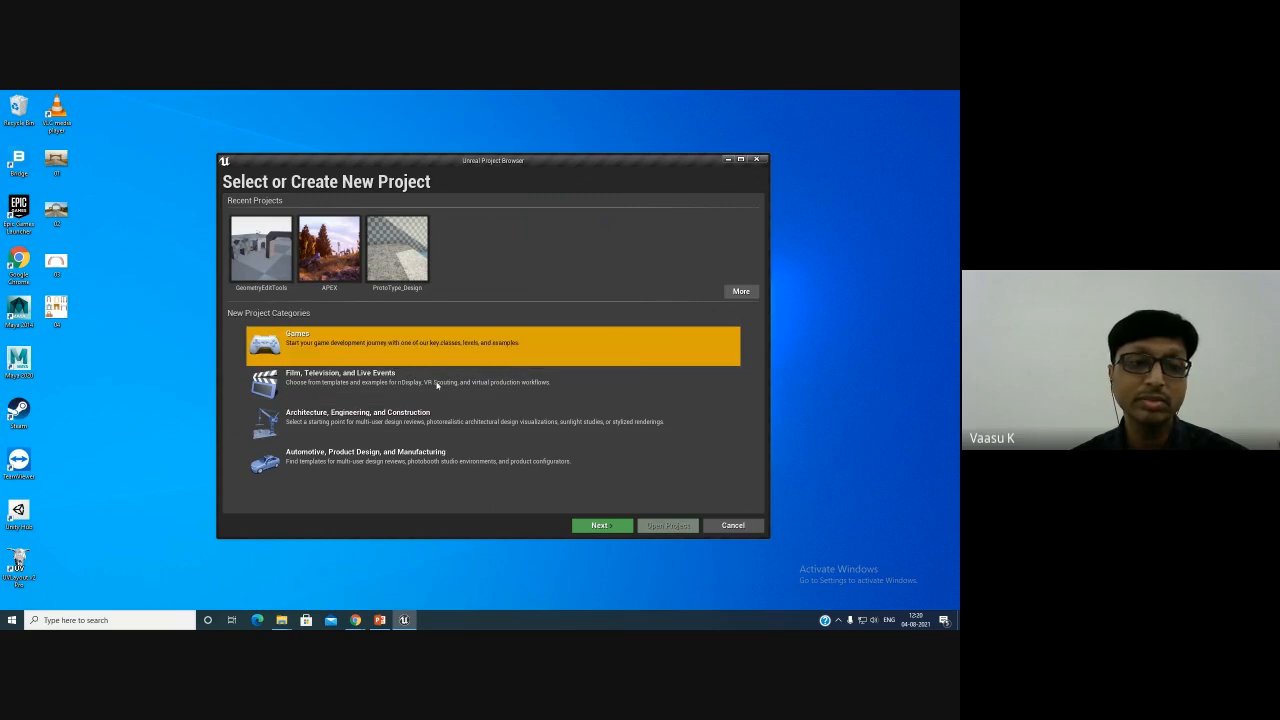
pyautogui.click(602, 526)
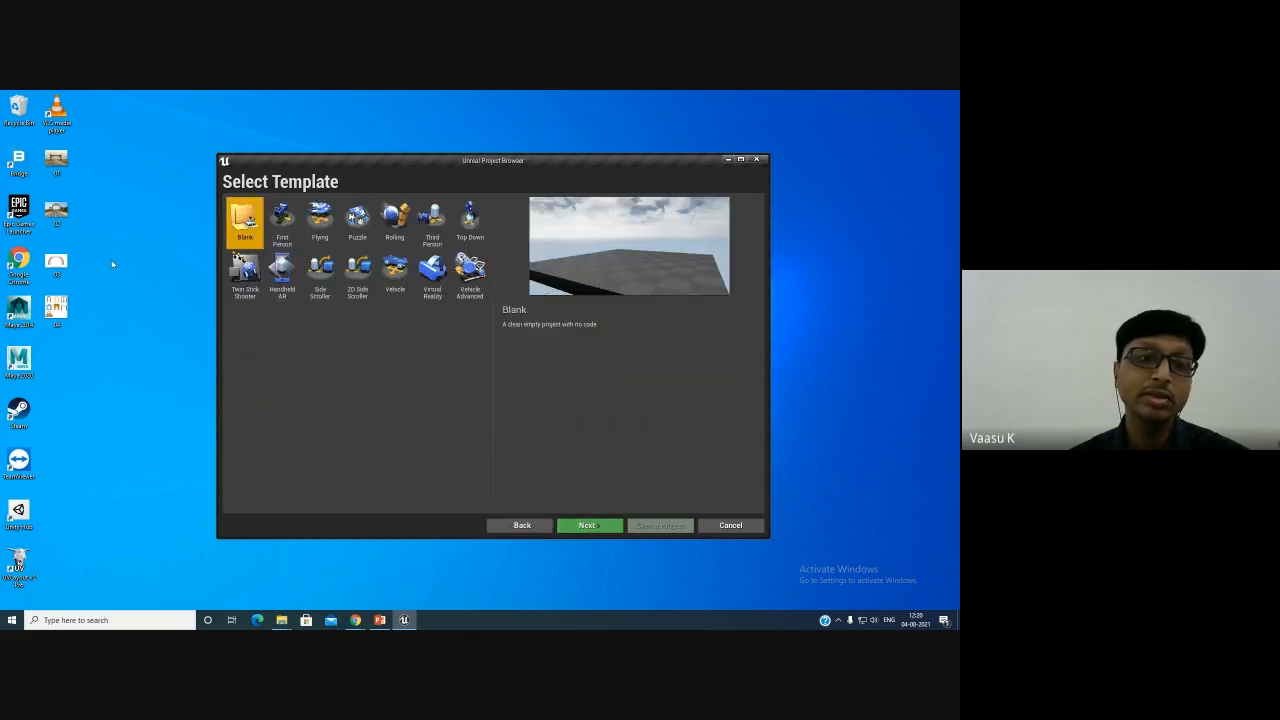
pyautogui.click(283, 222)
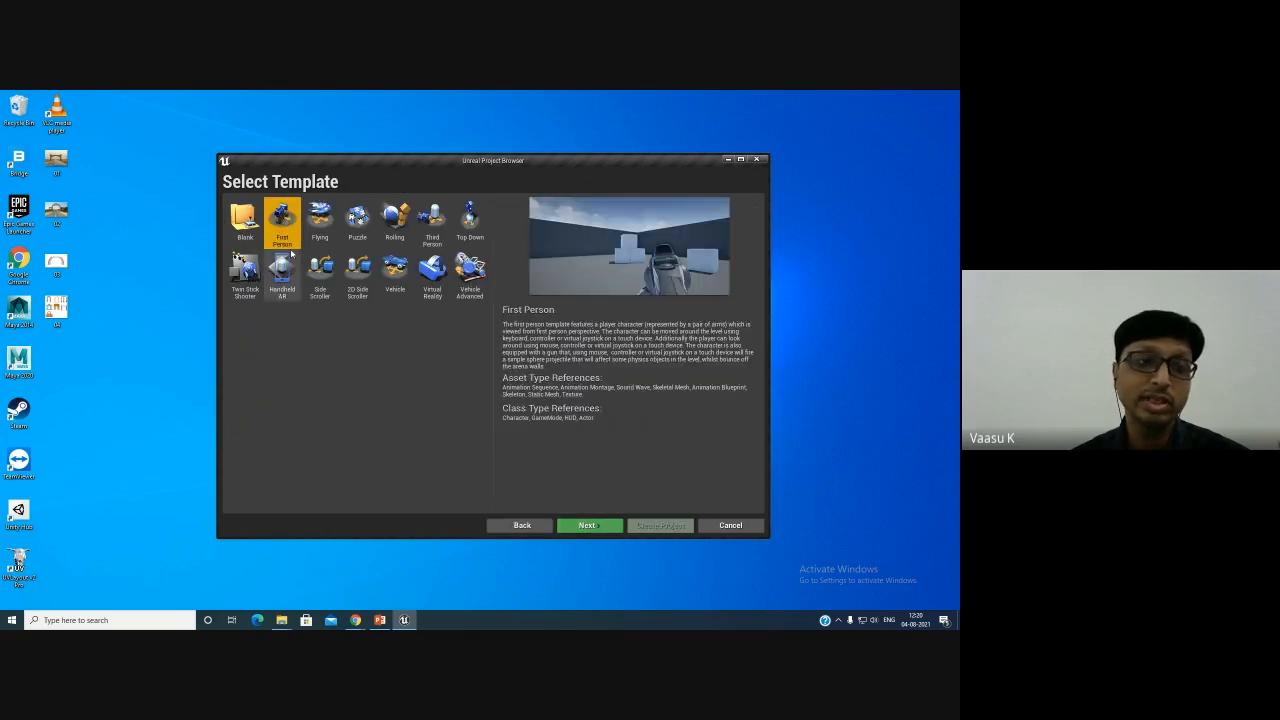
# - Preview the Games templates one by one, from Blank and First Person through Vehicle Advanced, and go back to the categories
pyautogui.click(245, 220)
pyautogui.click(290, 226)
pyautogui.click(431, 222)
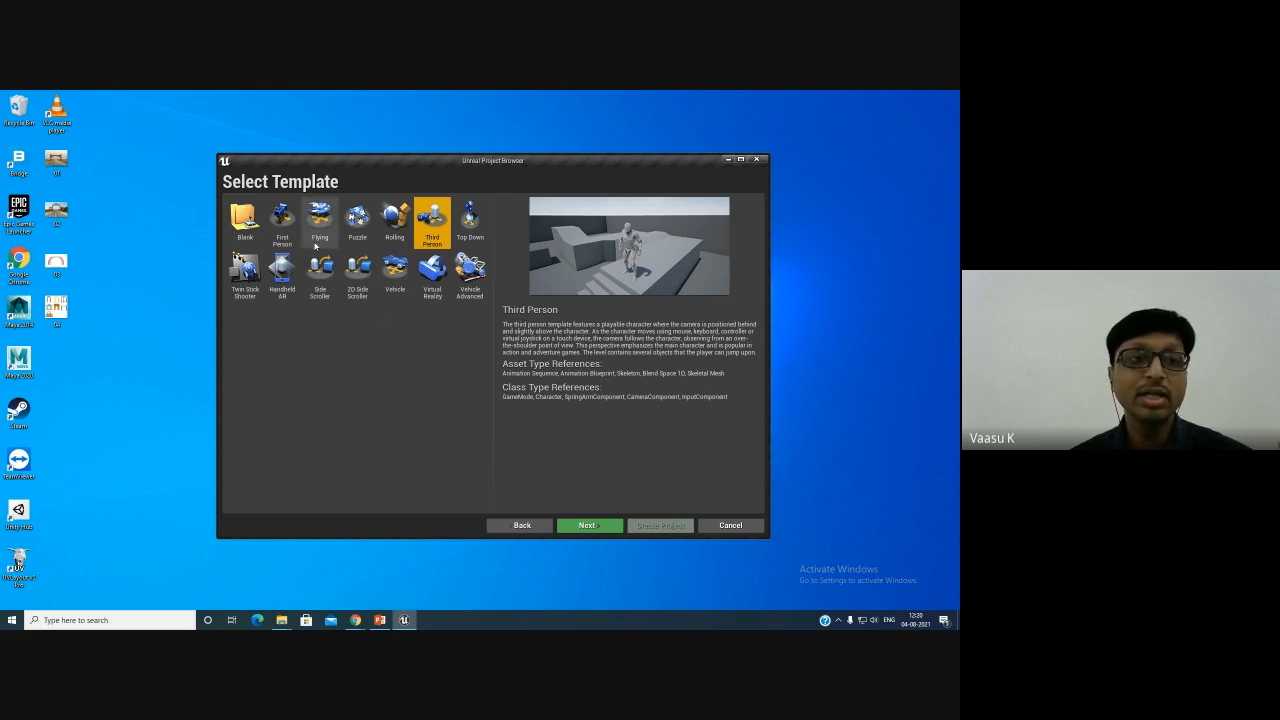
pyautogui.click(283, 222)
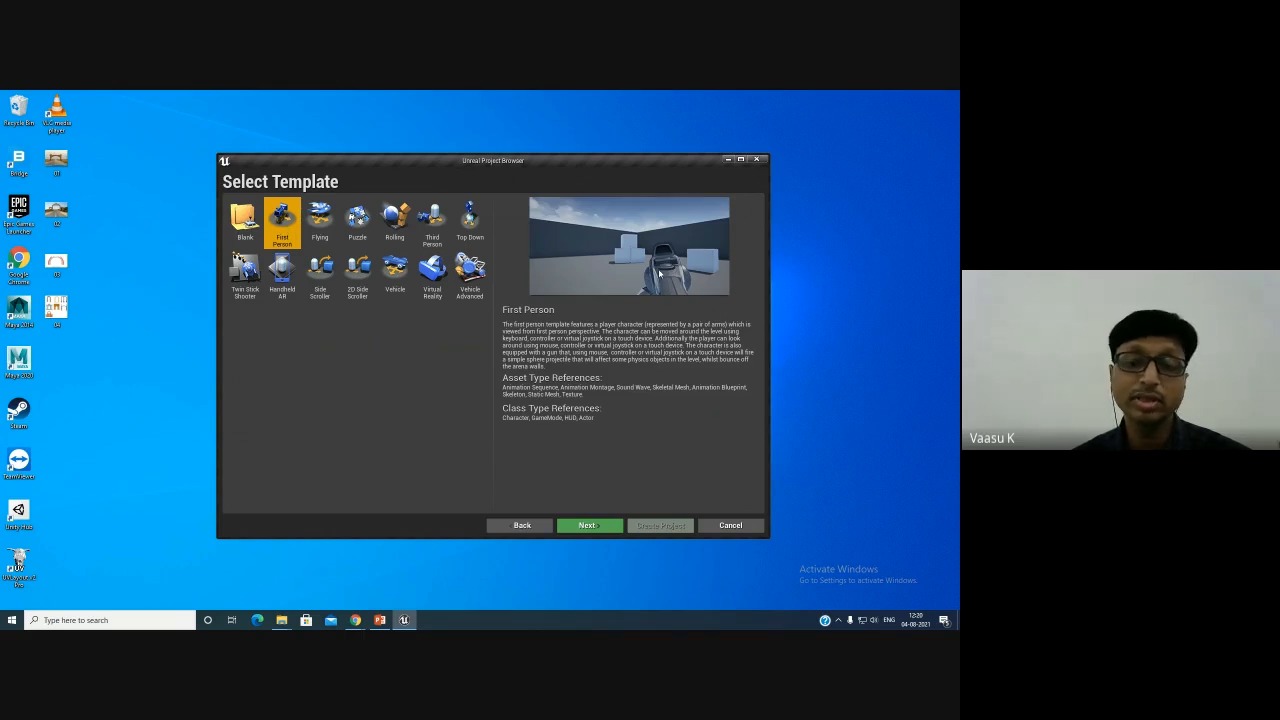
pyautogui.click(428, 222)
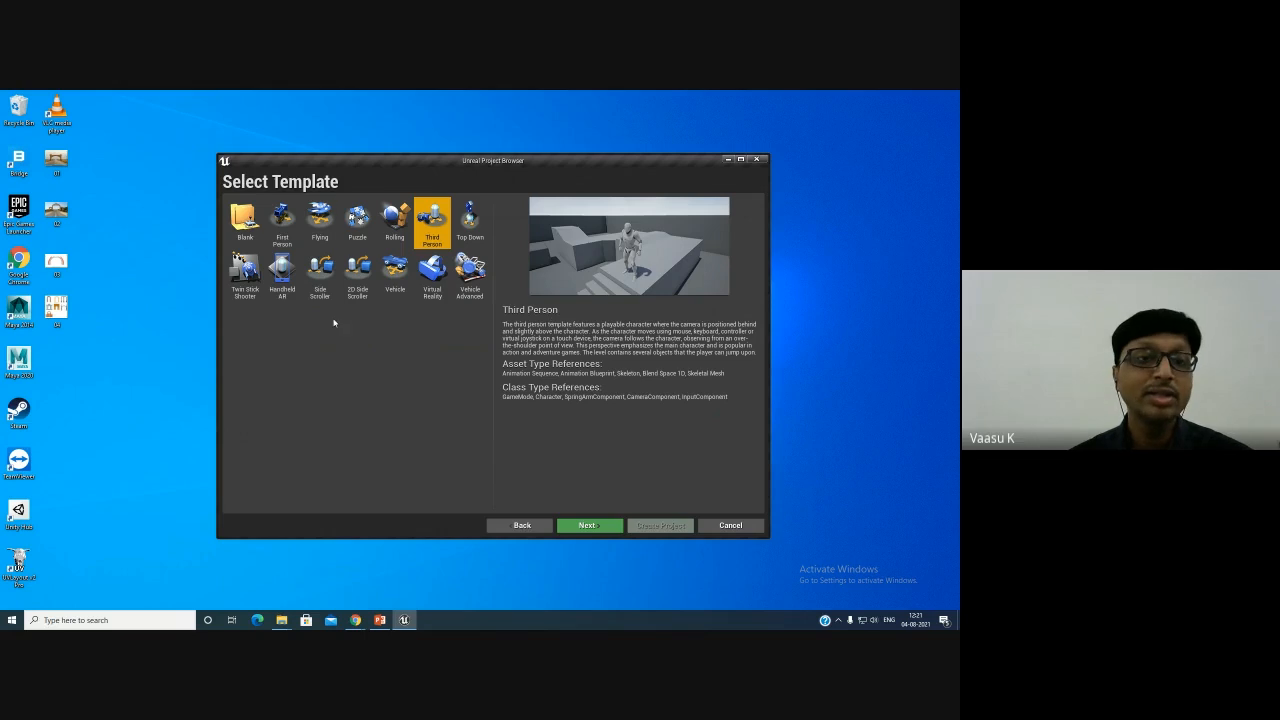
pyautogui.click(320, 275)
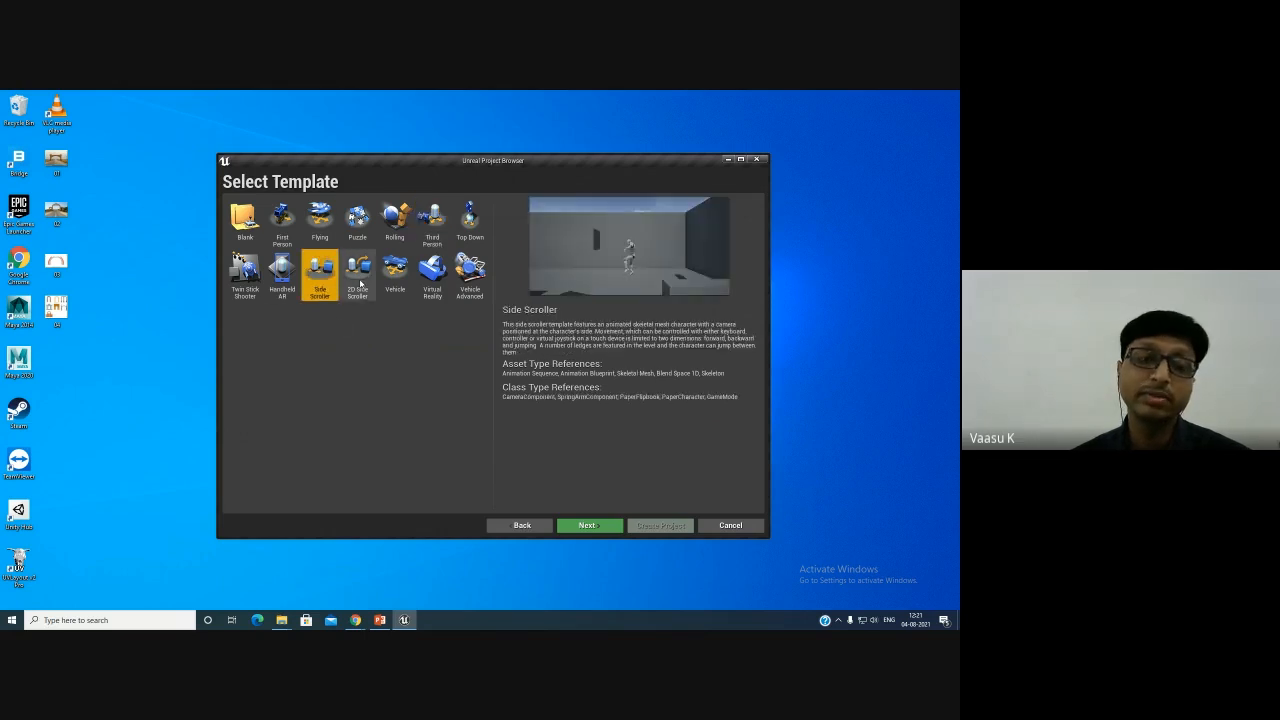
pyautogui.click(360, 284)
pyautogui.click(402, 278)
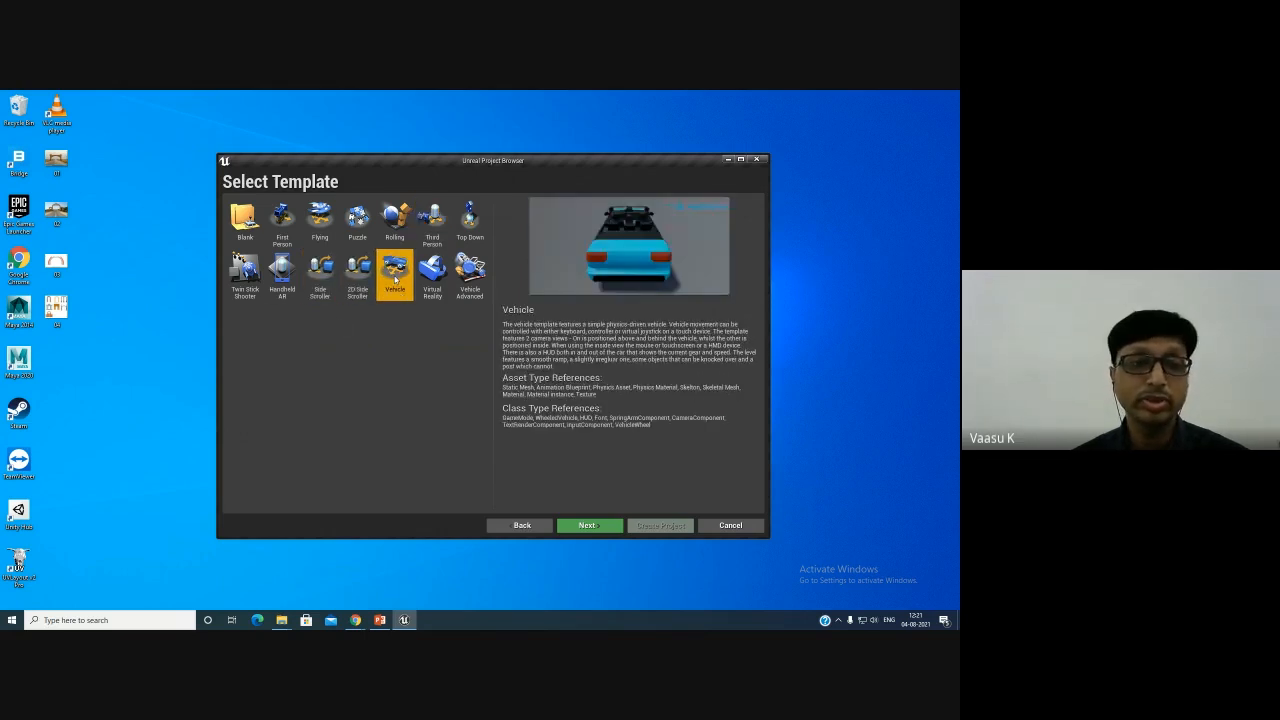
pyautogui.click(466, 279)
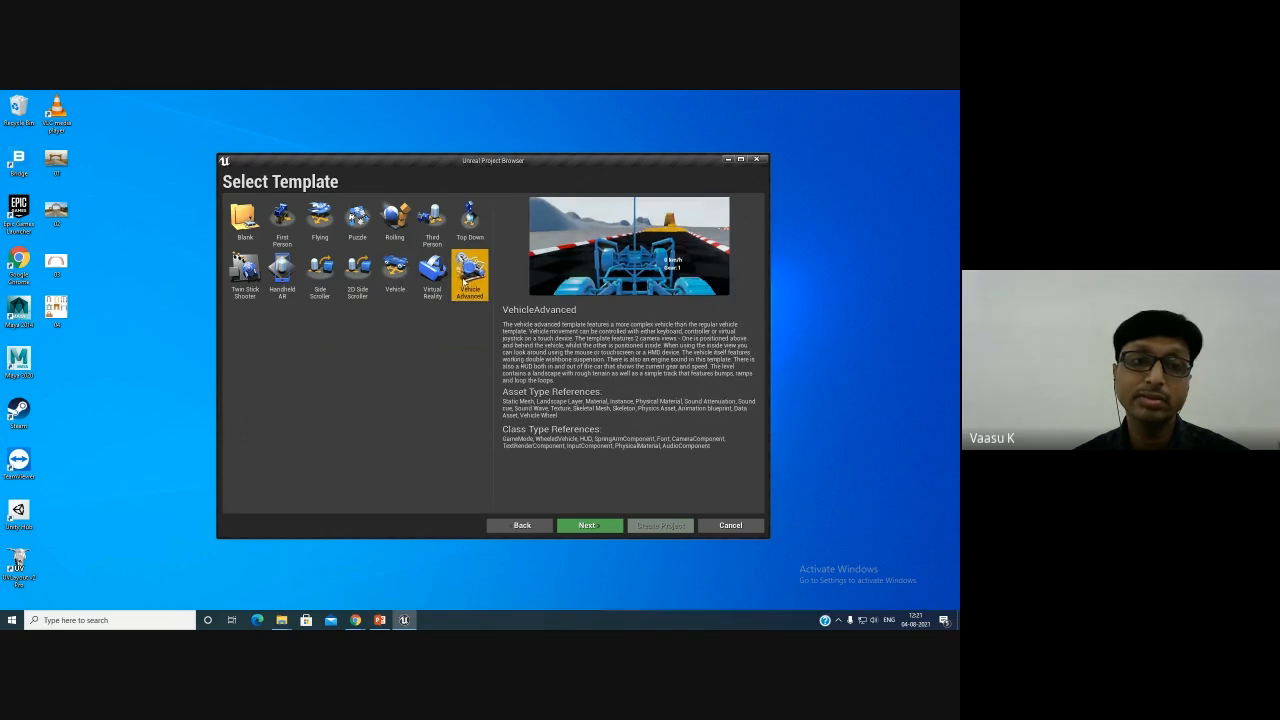
pyautogui.click(396, 289)
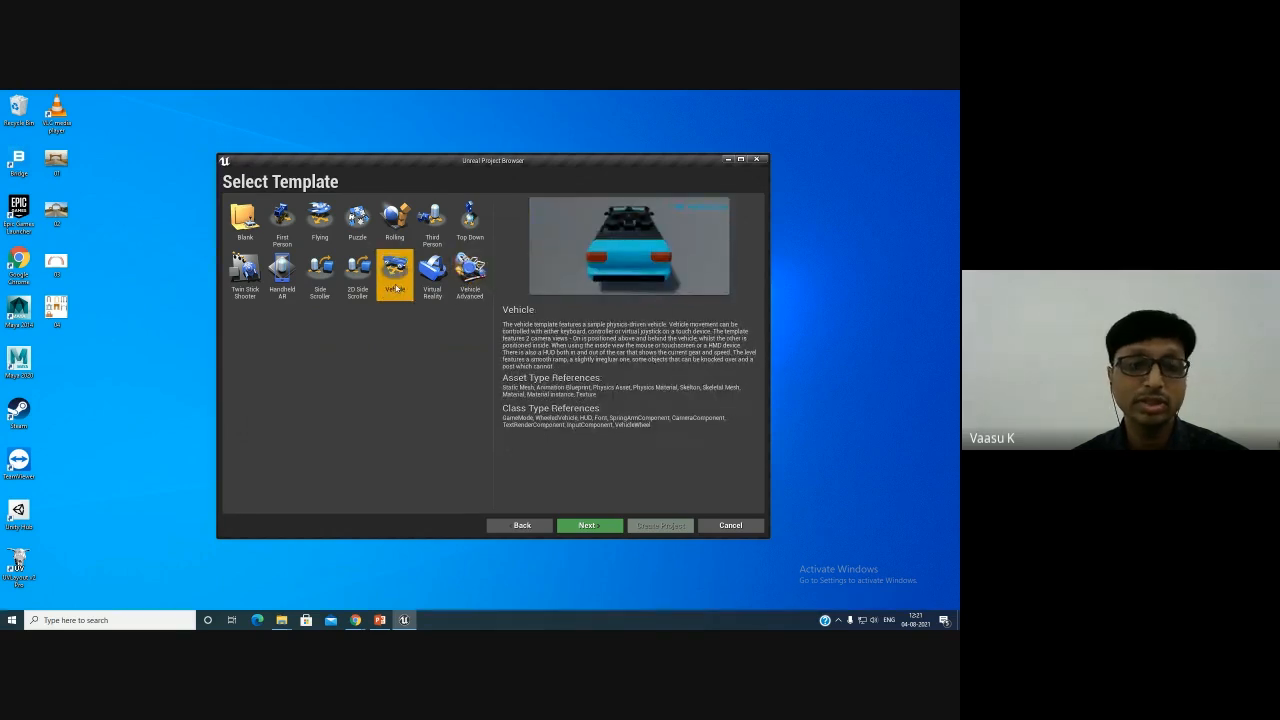
pyautogui.click(515, 527)
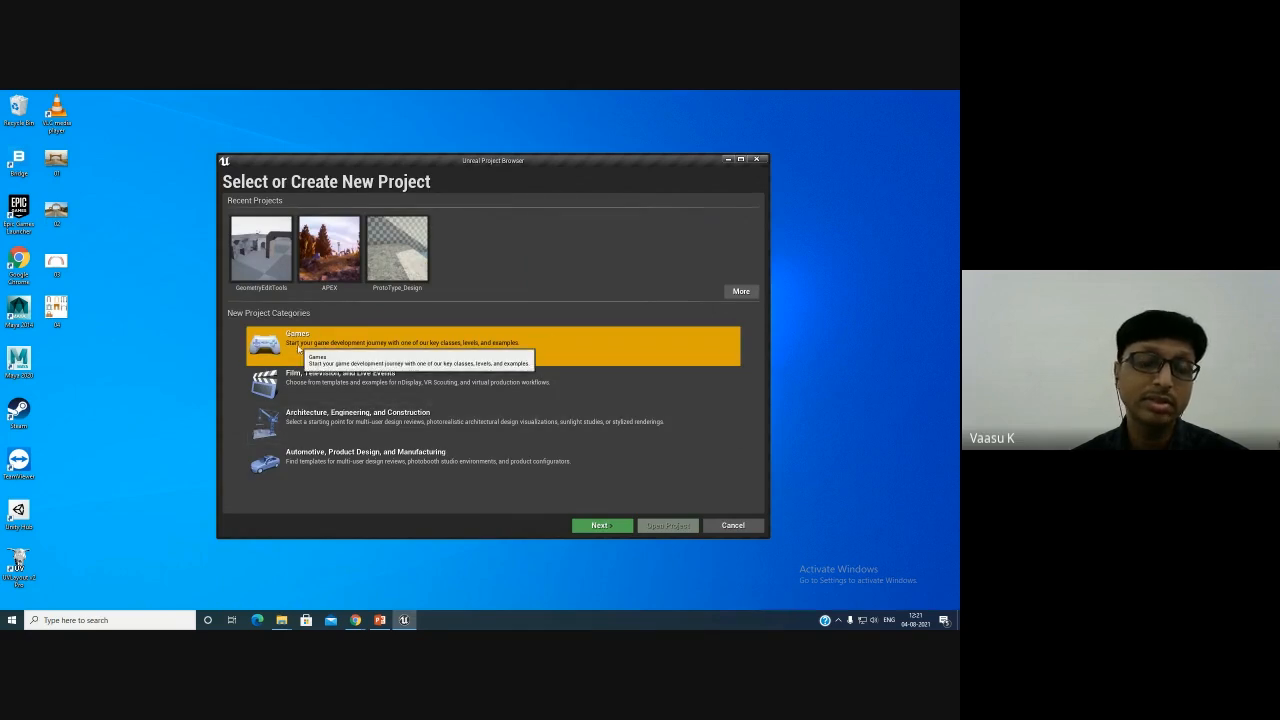
# - Open the Architecture, Engineering, and Construction category, preview its Archvis, Hololens Viewer and Collab Viewer templates, and go back
pyautogui.click(321, 391)
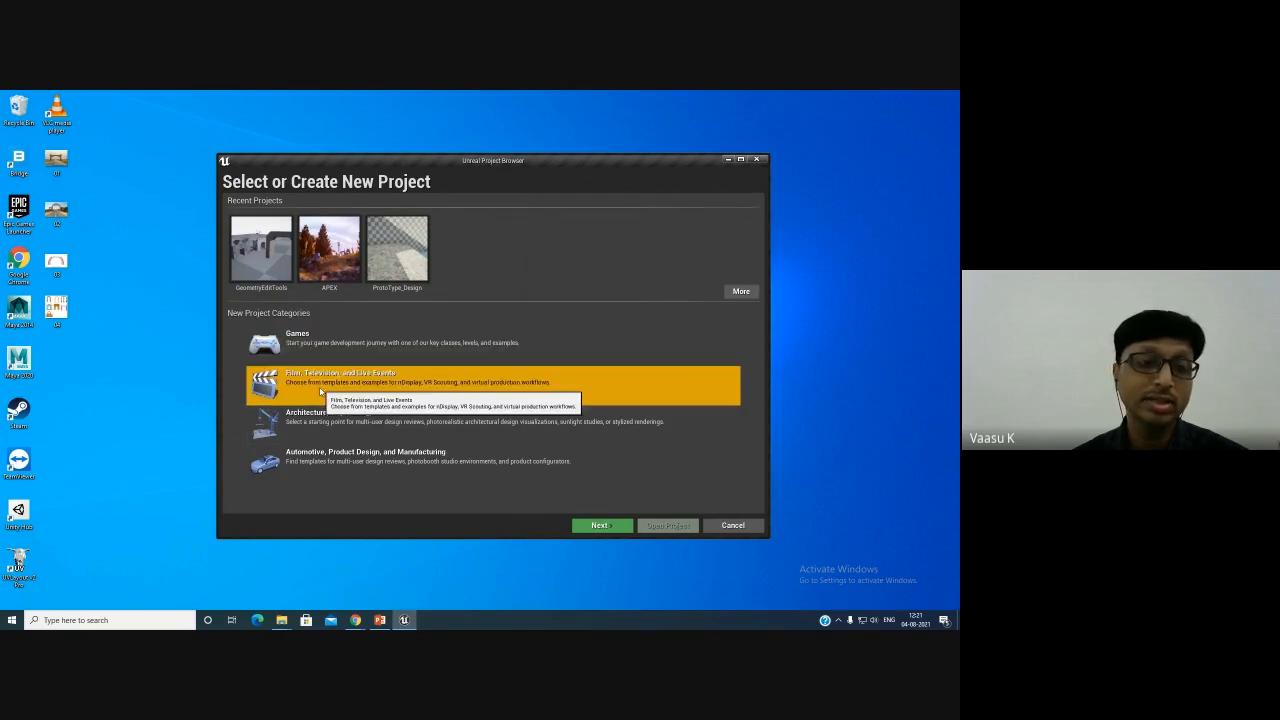
pyautogui.click(384, 425)
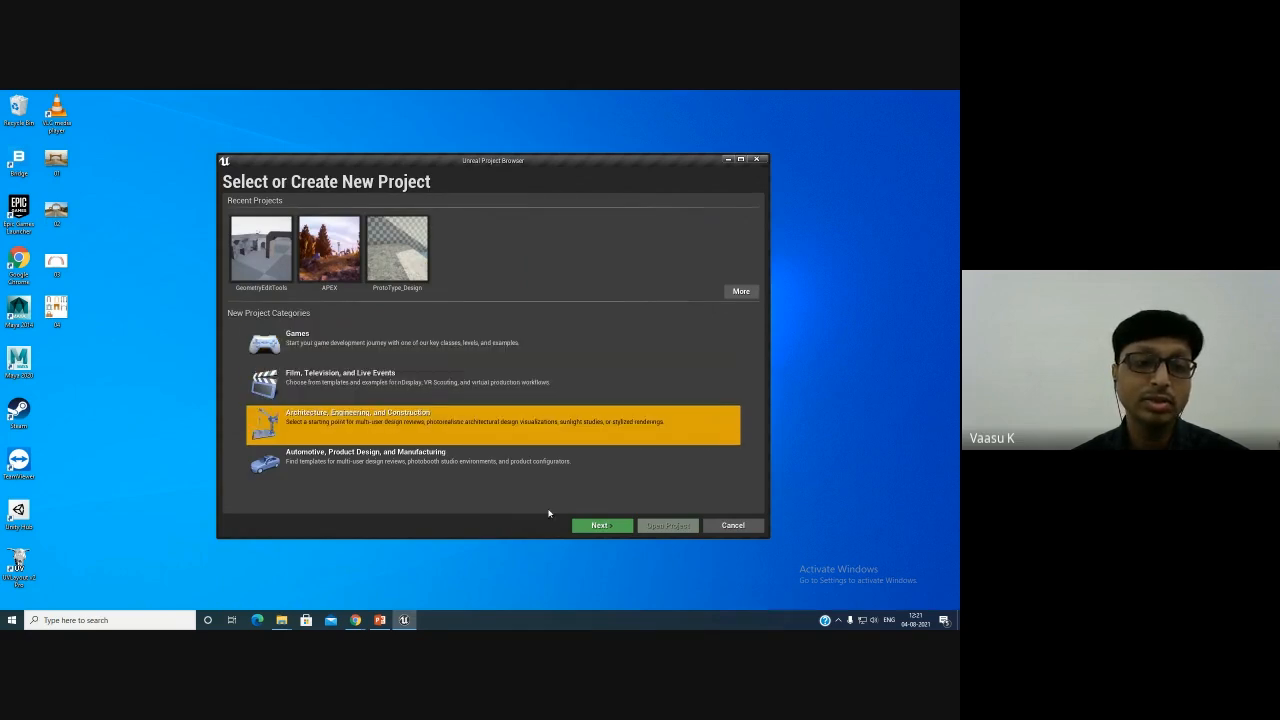
pyautogui.click(600, 526)
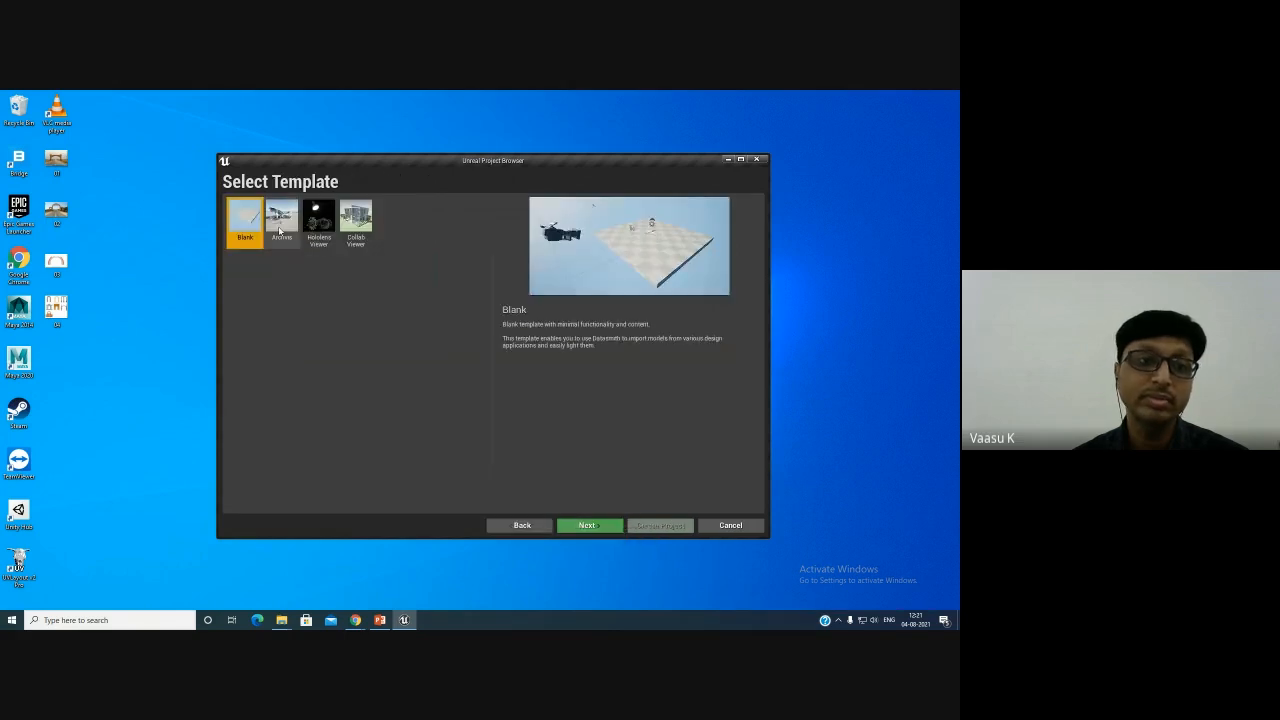
pyautogui.click(282, 227)
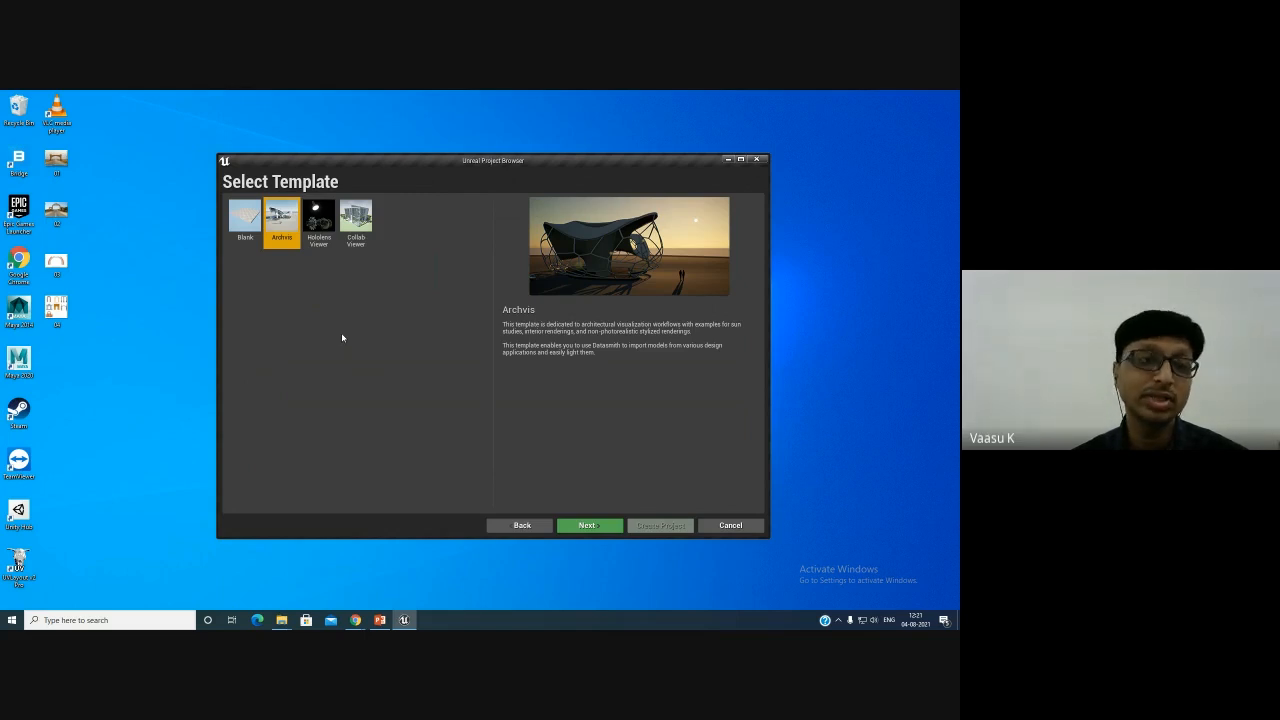
pyautogui.click(319, 222)
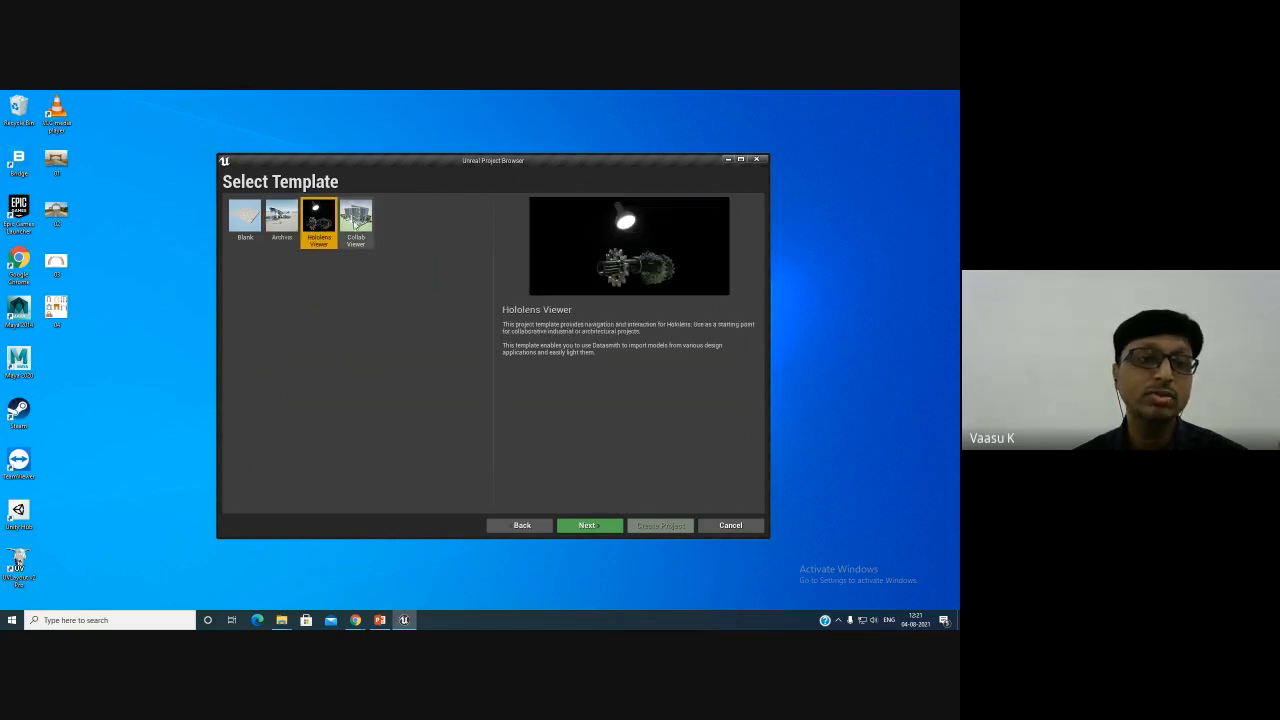
pyautogui.click(356, 222)
pyautogui.click(507, 524)
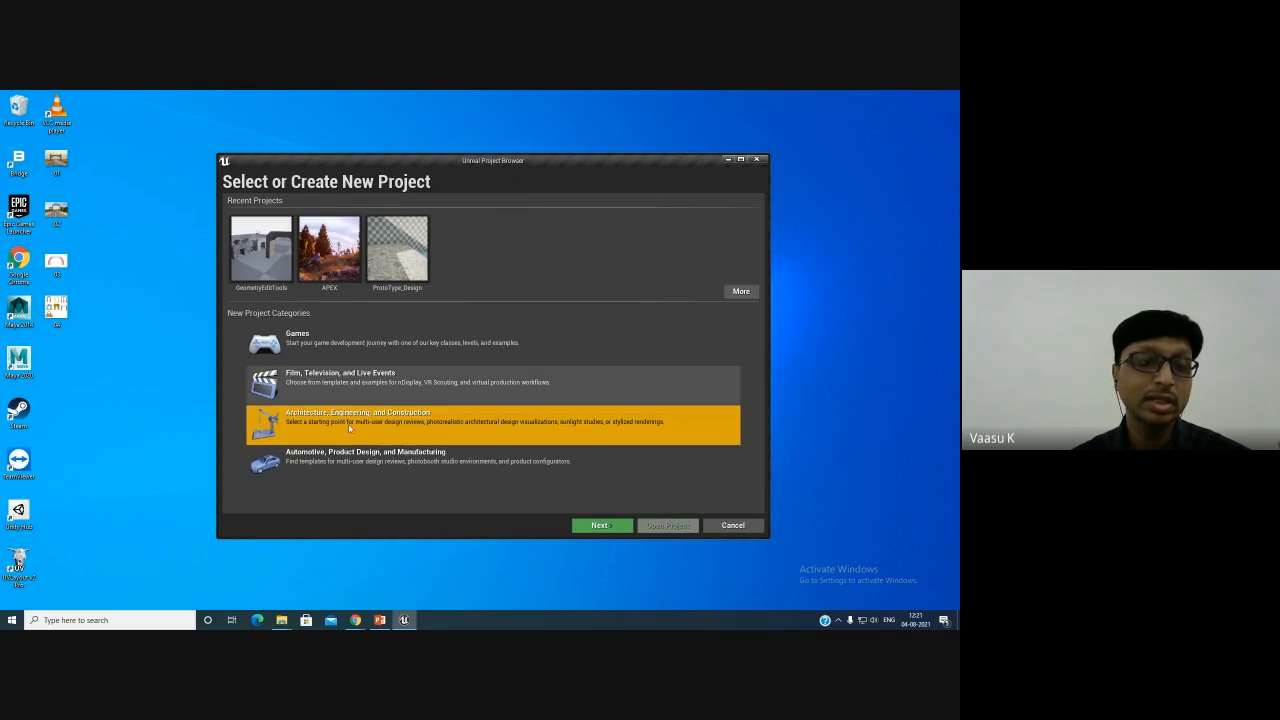
# - Open the Automotive, Product Design, and Manufacturing category, preview the Photo Studio template, and go back
pyautogui.click(352, 465)
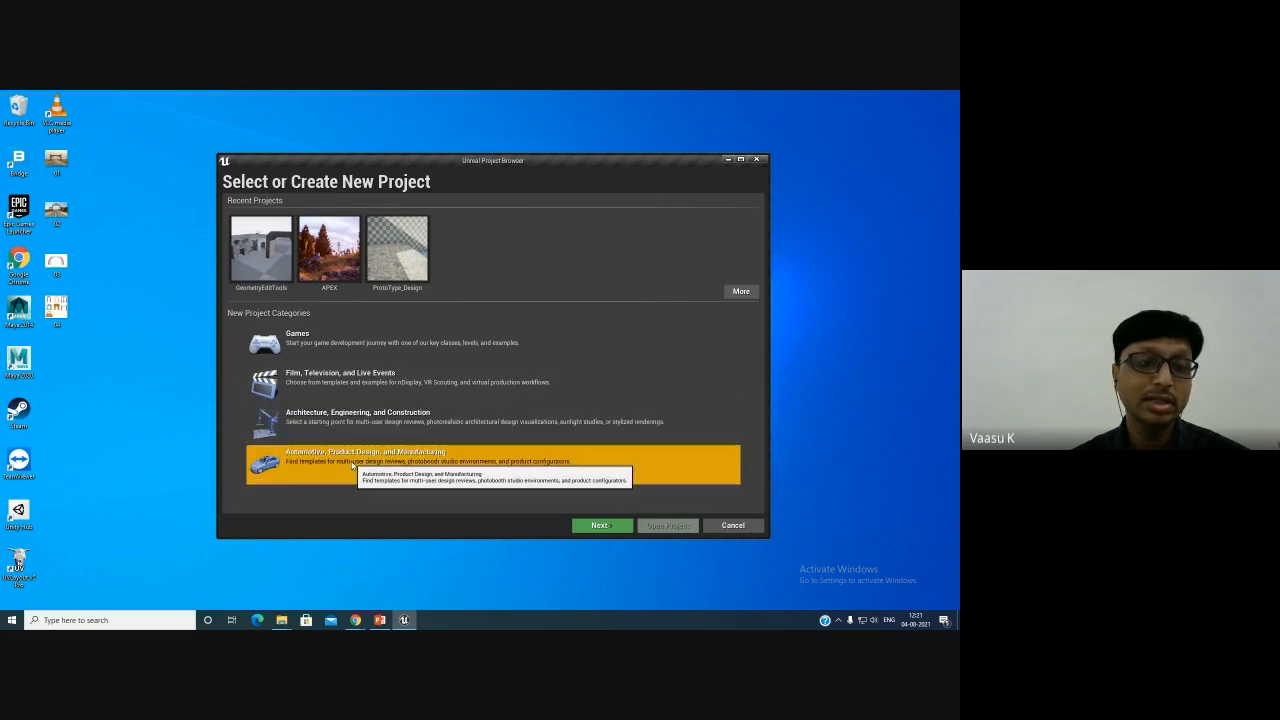
pyautogui.click(598, 527)
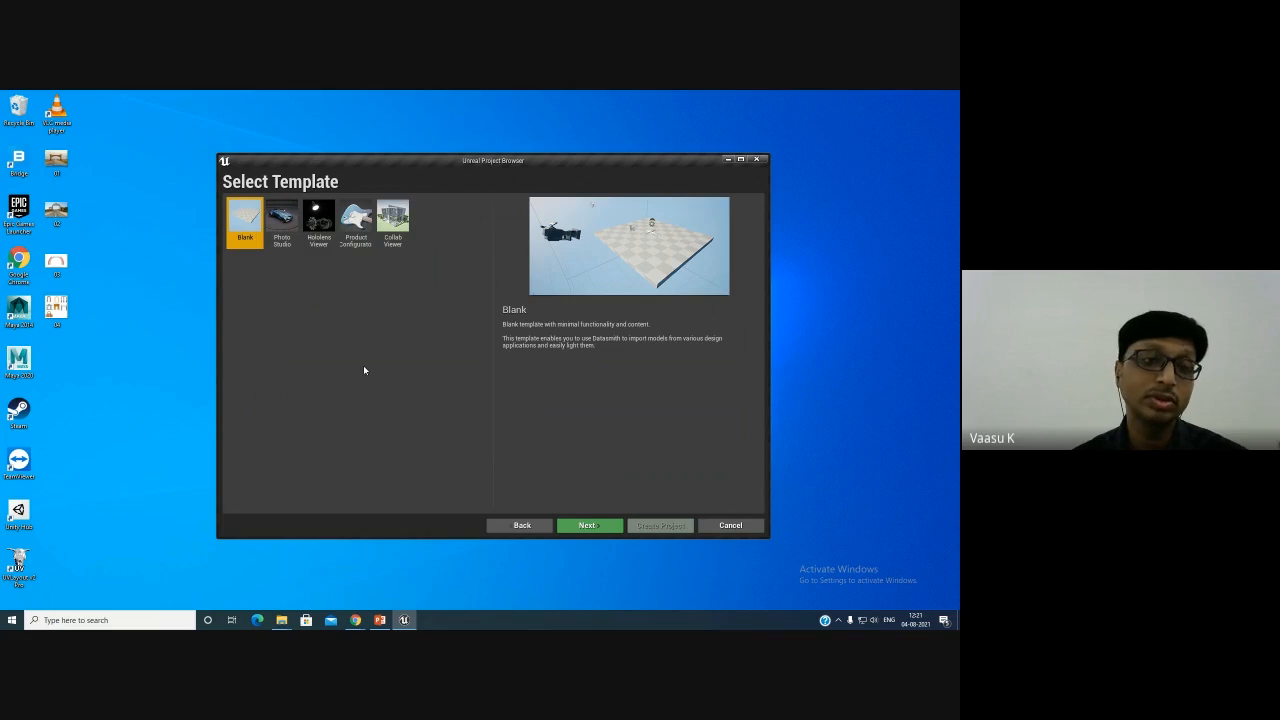
pyautogui.click(283, 226)
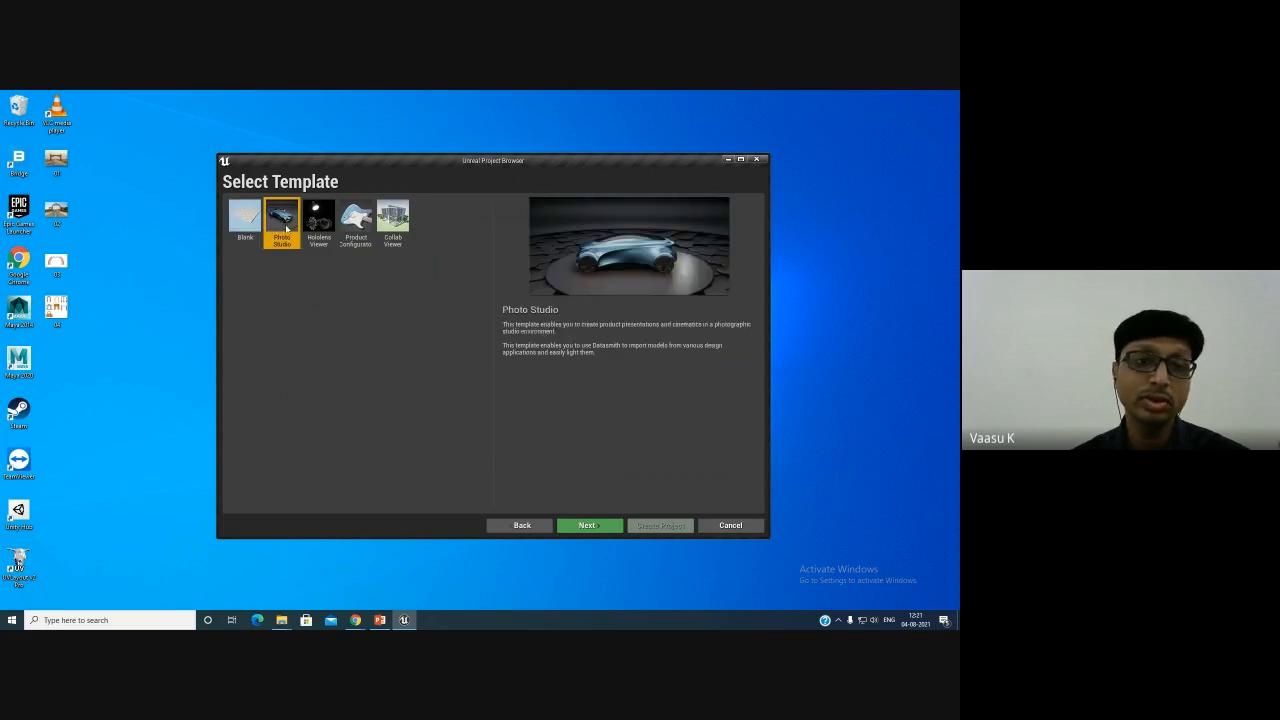
pyautogui.click(505, 522)
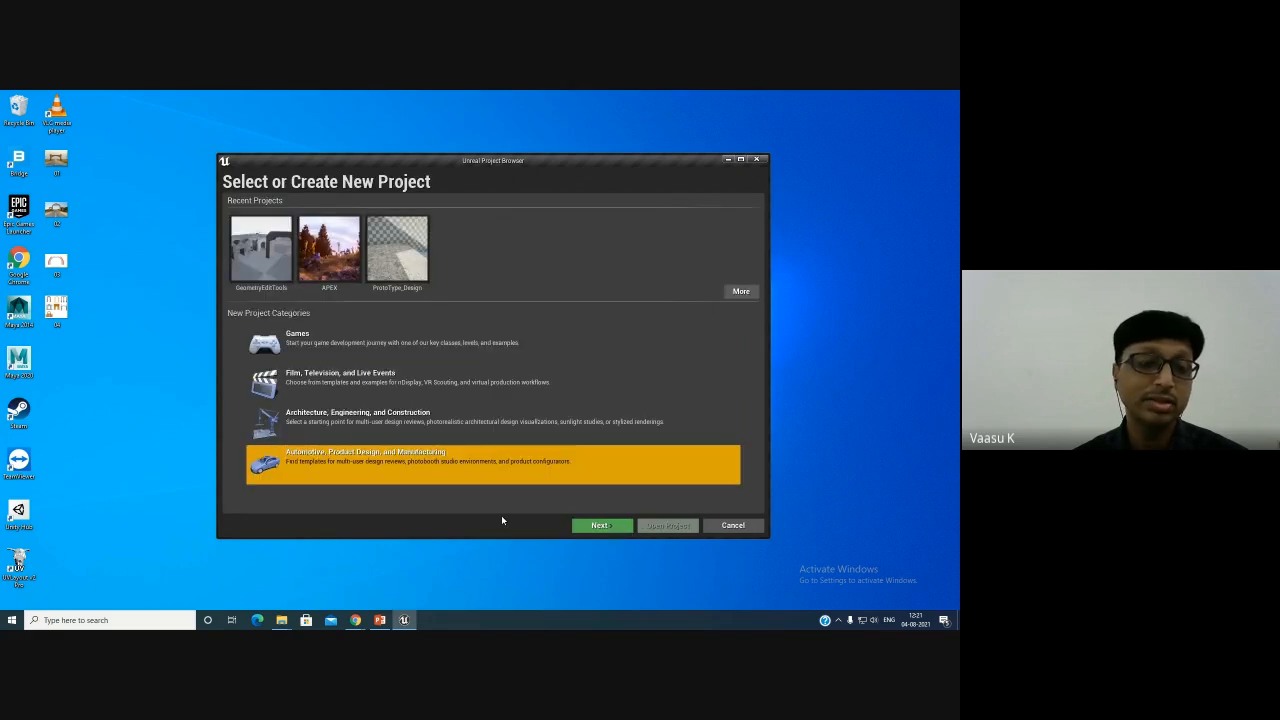
# - Open the Film, Television, and Live Events category, preview Virtual Production, InCameraVFX and nDisplay templates, and go back
pyautogui.click(335, 383)
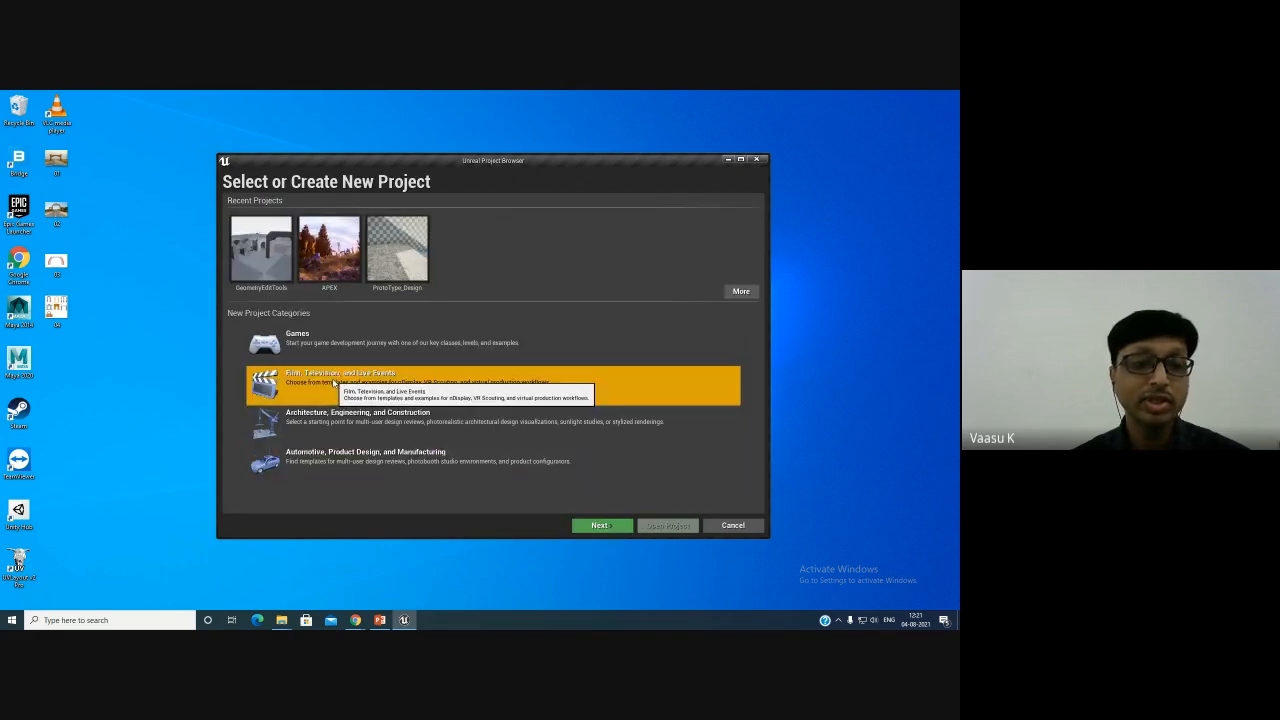
pyautogui.click(599, 525)
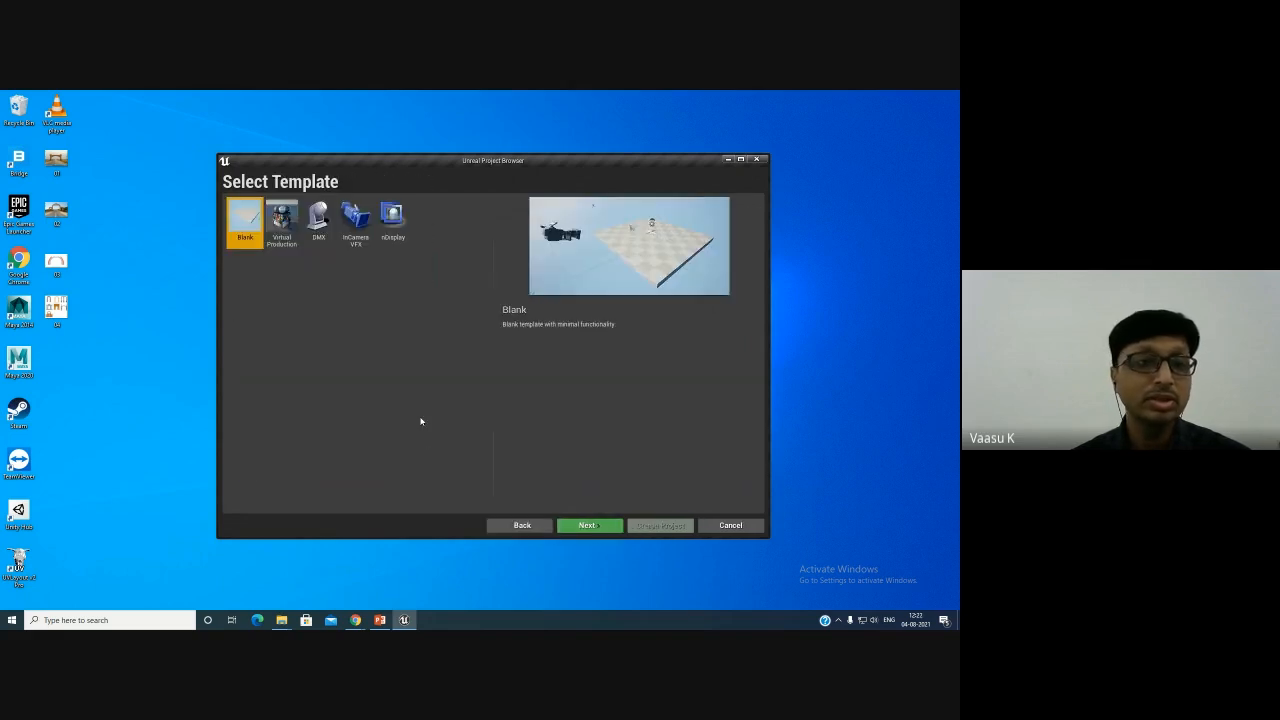
pyautogui.click(280, 229)
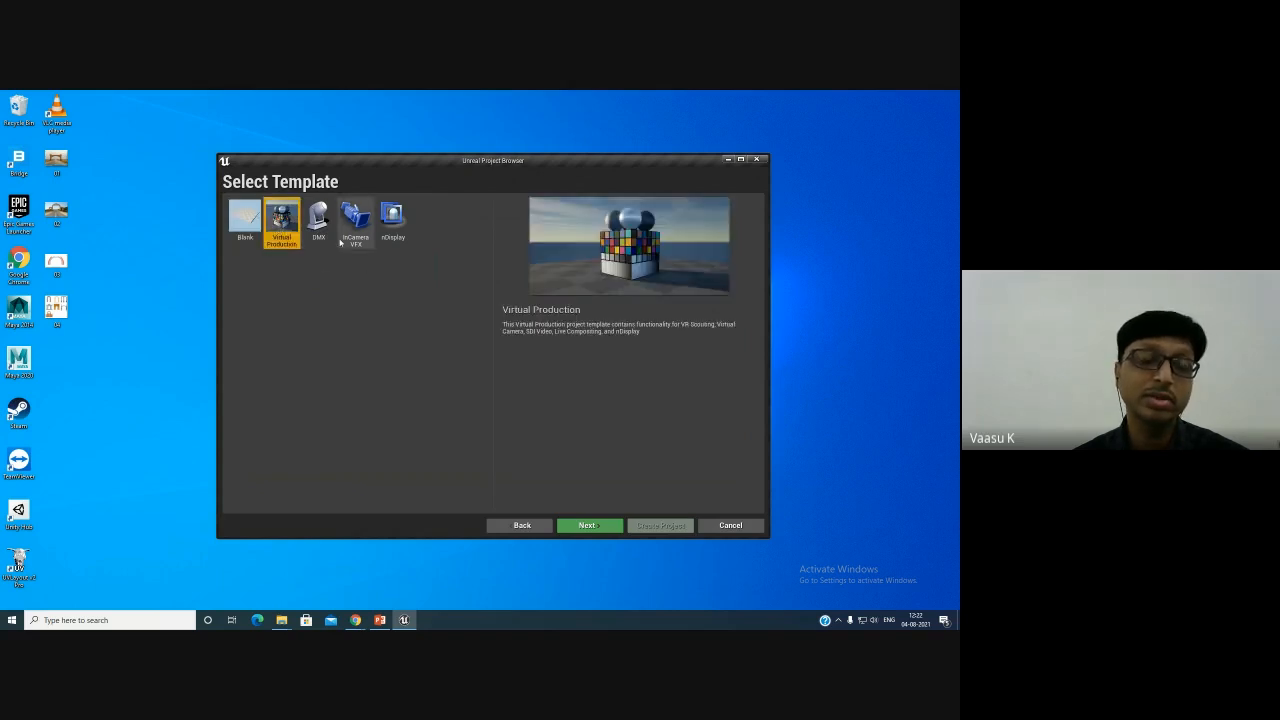
pyautogui.click(318, 228)
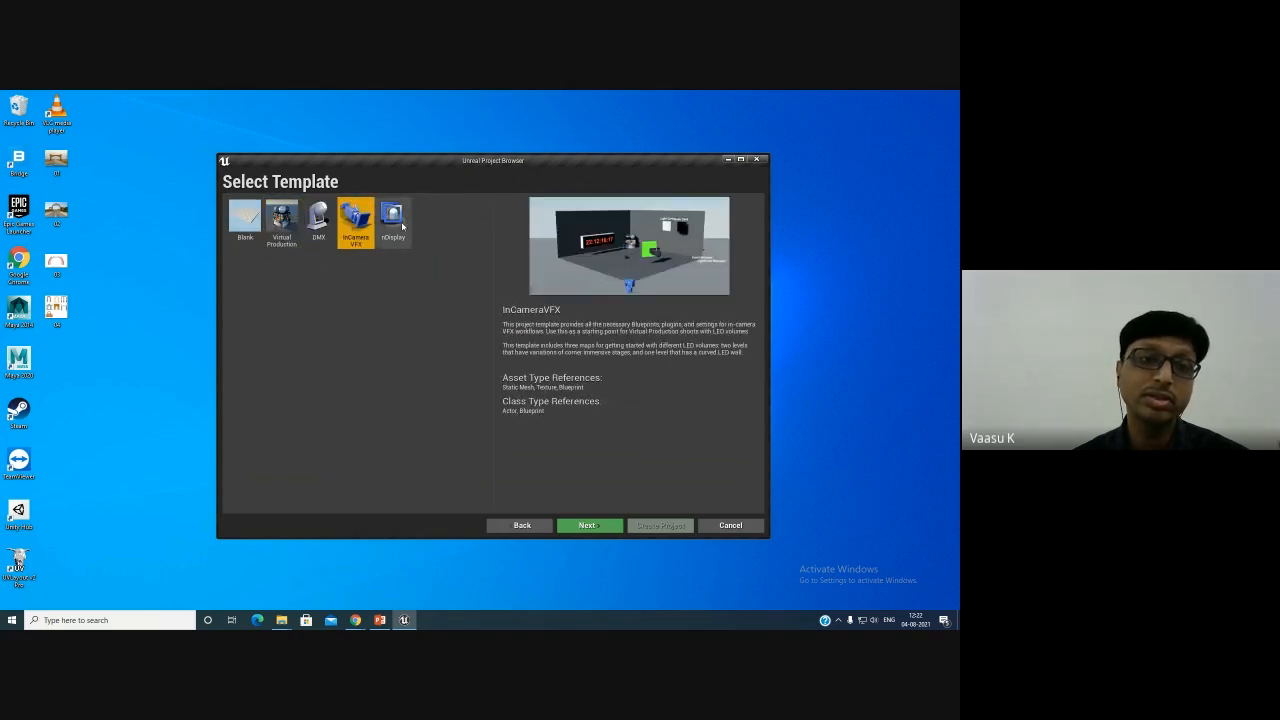
pyautogui.click(403, 227)
pyautogui.click(348, 230)
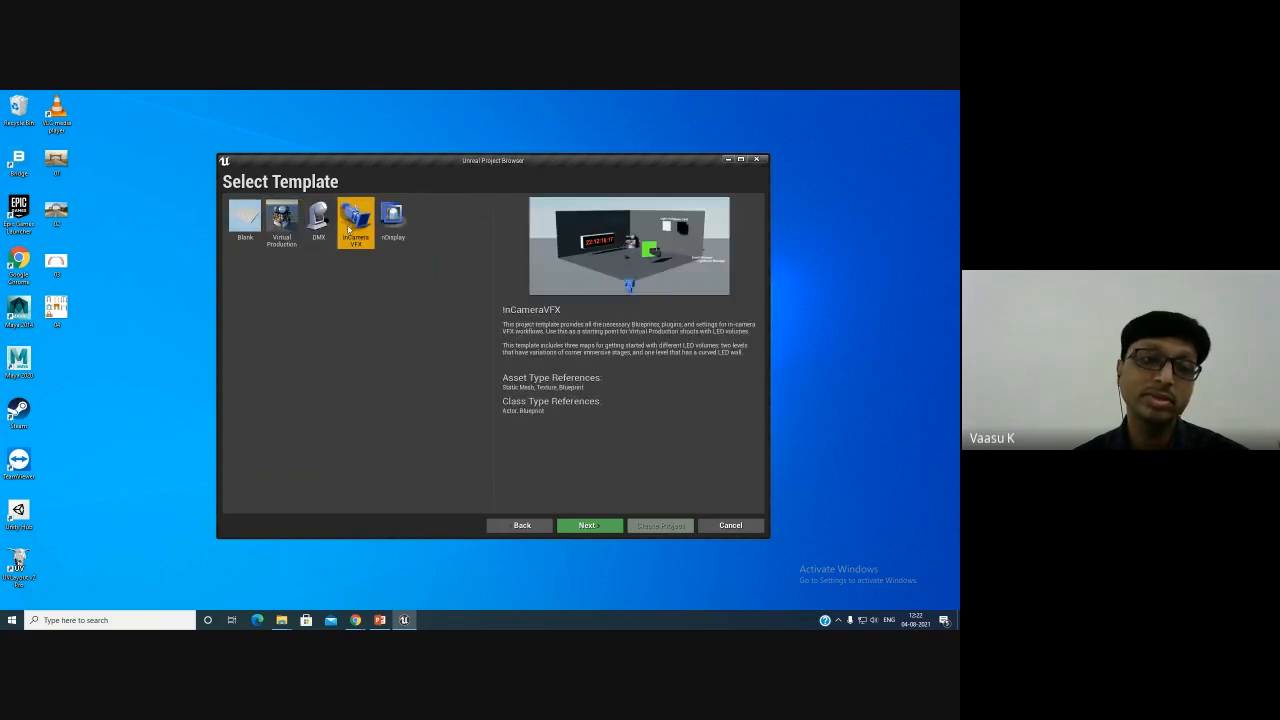
pyautogui.click(520, 527)
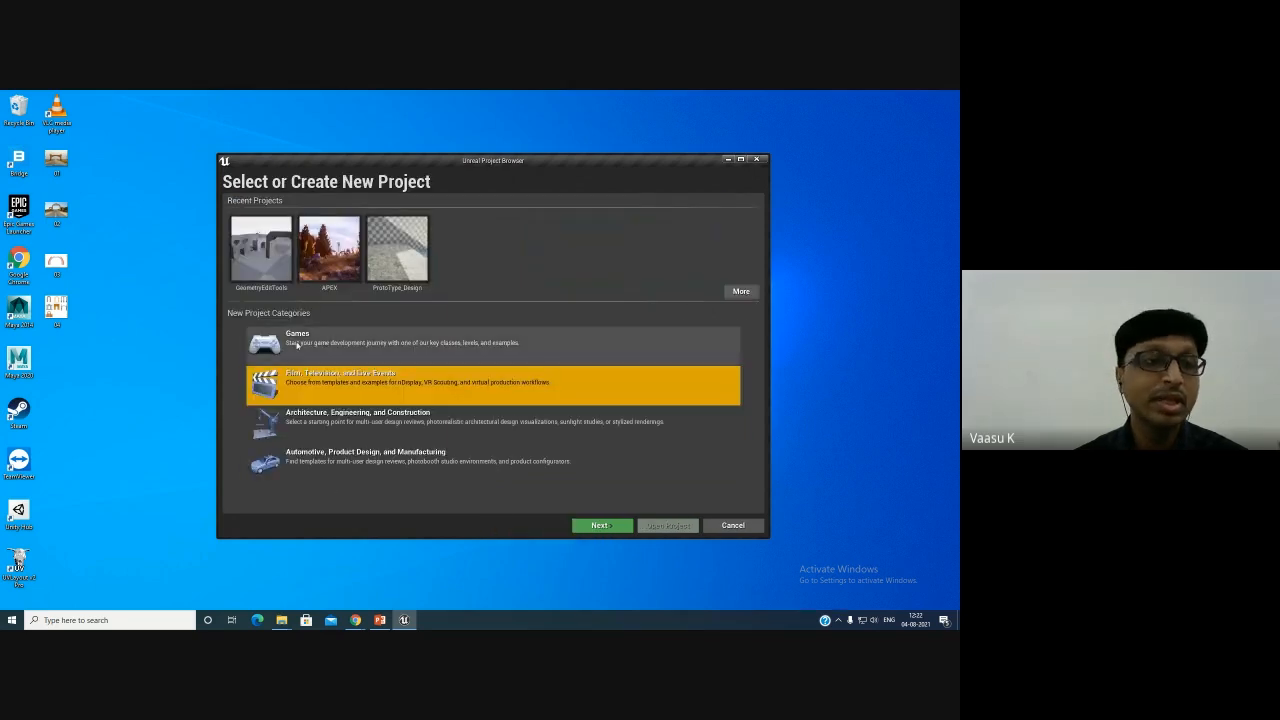
# - Open the recent ProtoType_Design project in the editor
pyautogui.click(310, 342)
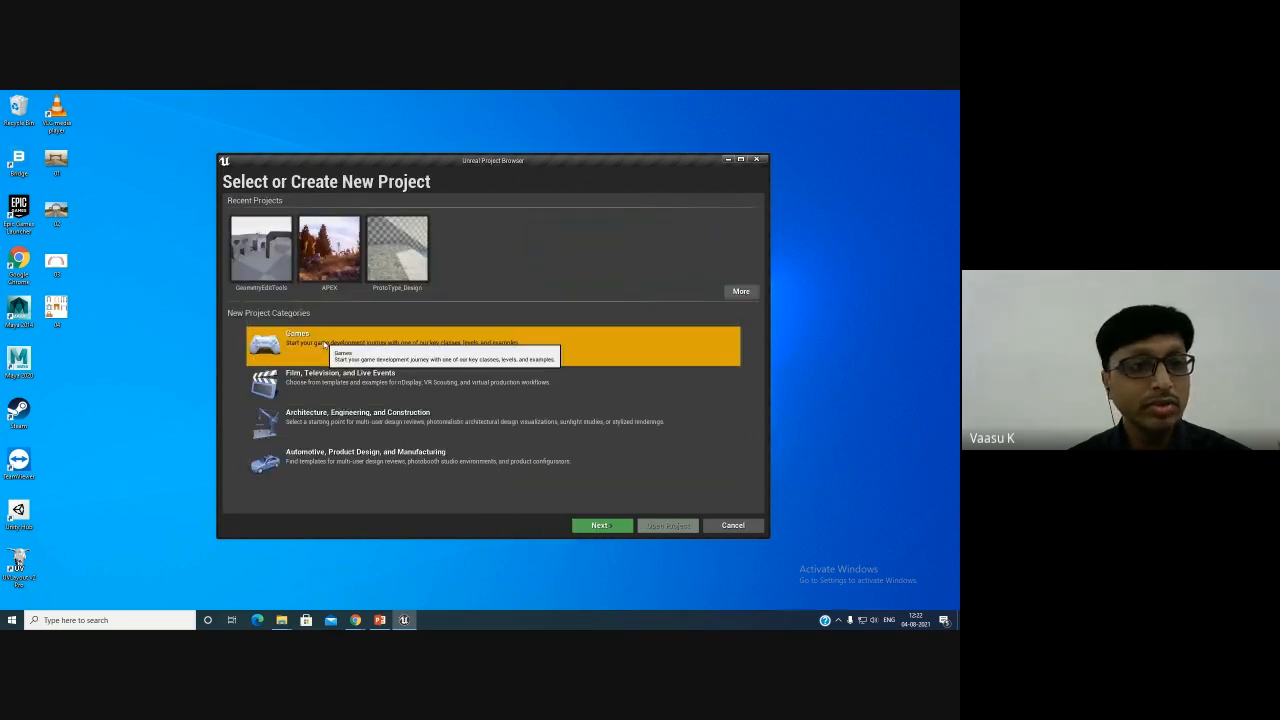
pyautogui.click(386, 262)
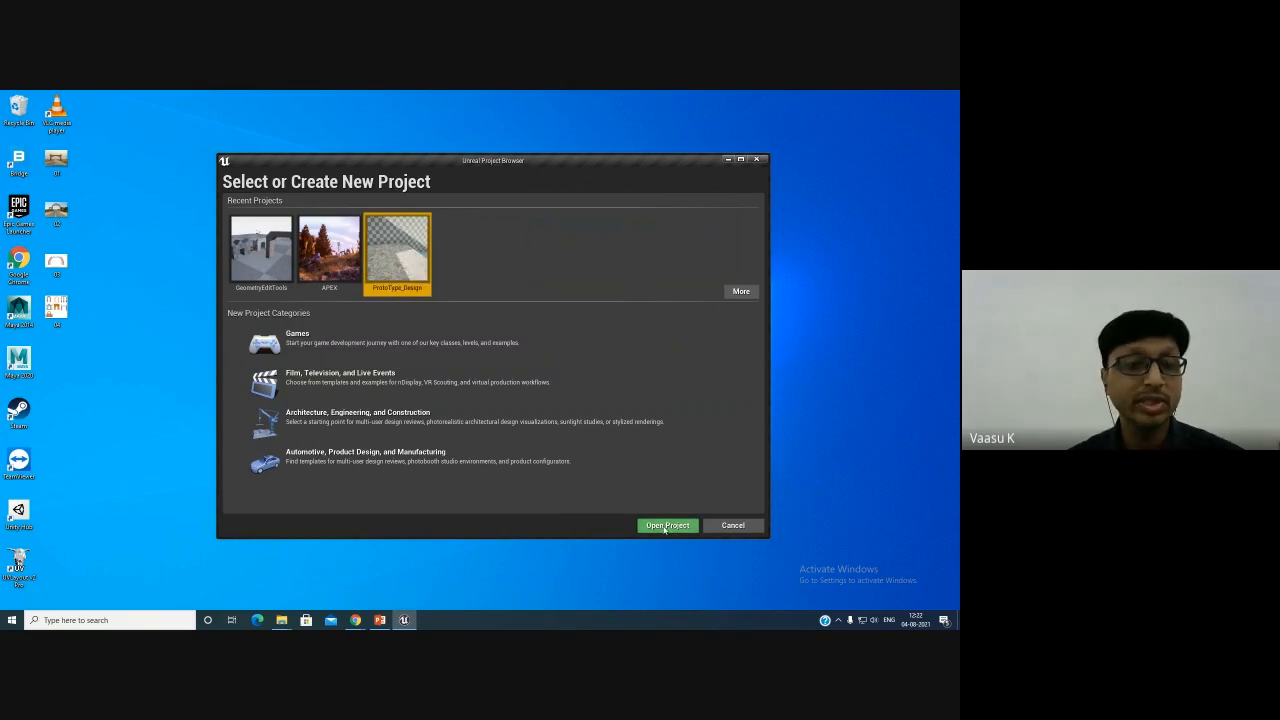
pyautogui.click(666, 527)
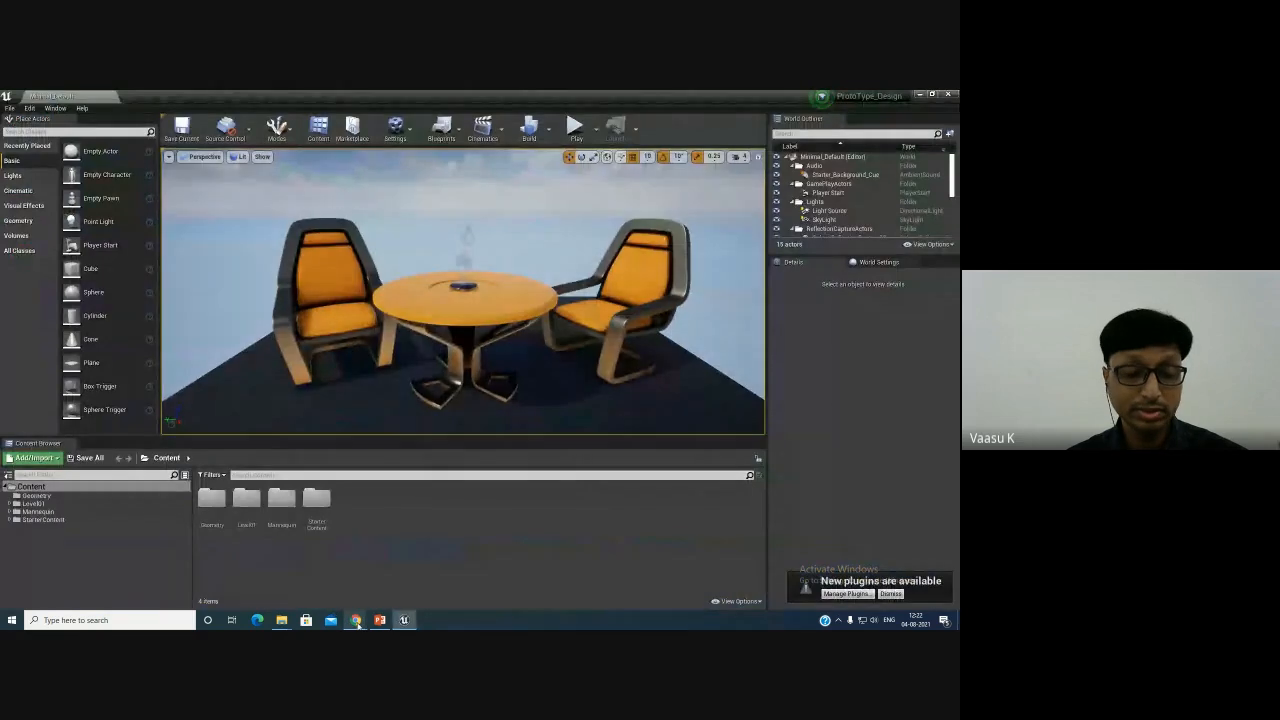
# - Switch to the Mixamo browser window and open the Animations section
pyautogui.moveTo(358, 624)
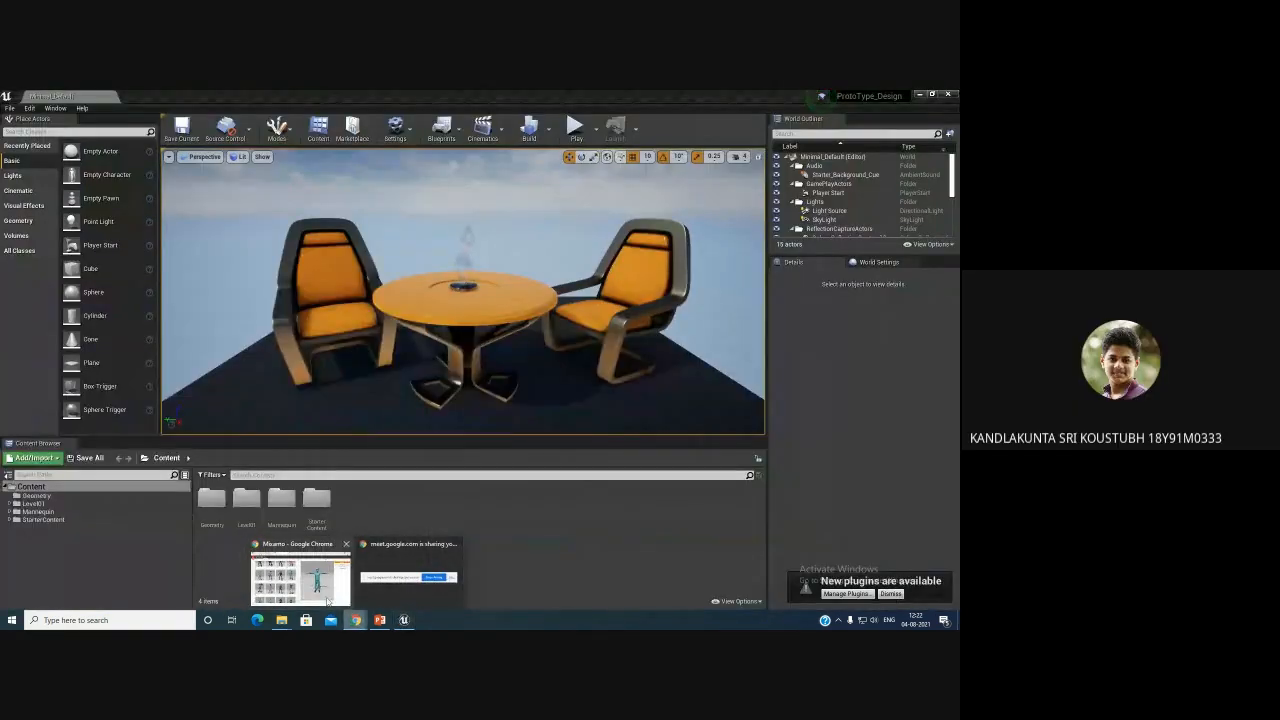
pyautogui.click(328, 600)
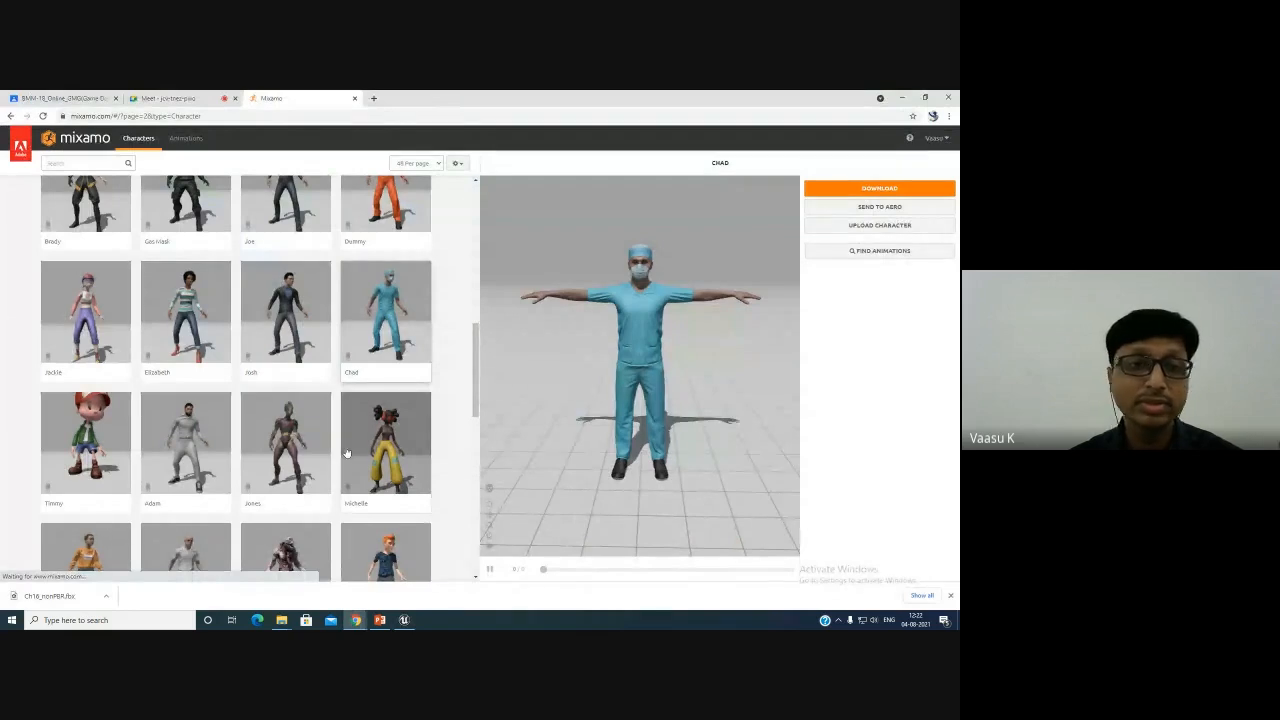
pyautogui.scroll(5, 347, 452)
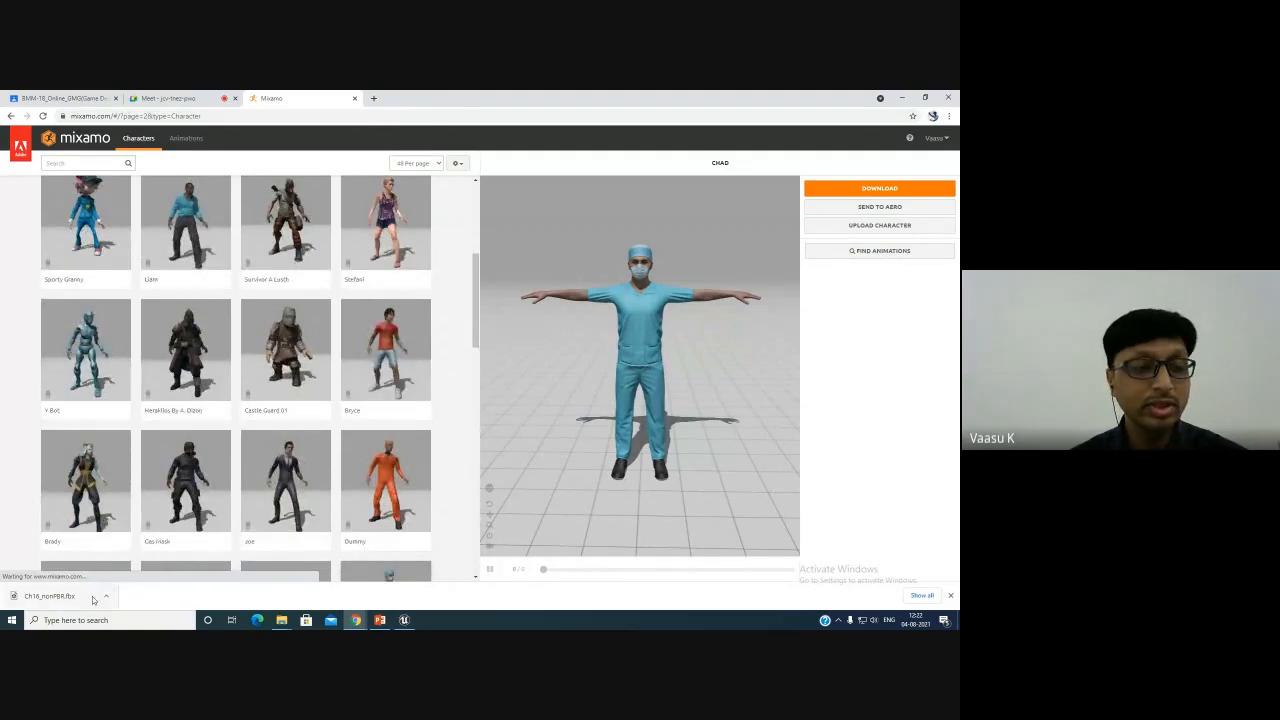
pyautogui.click(65, 163)
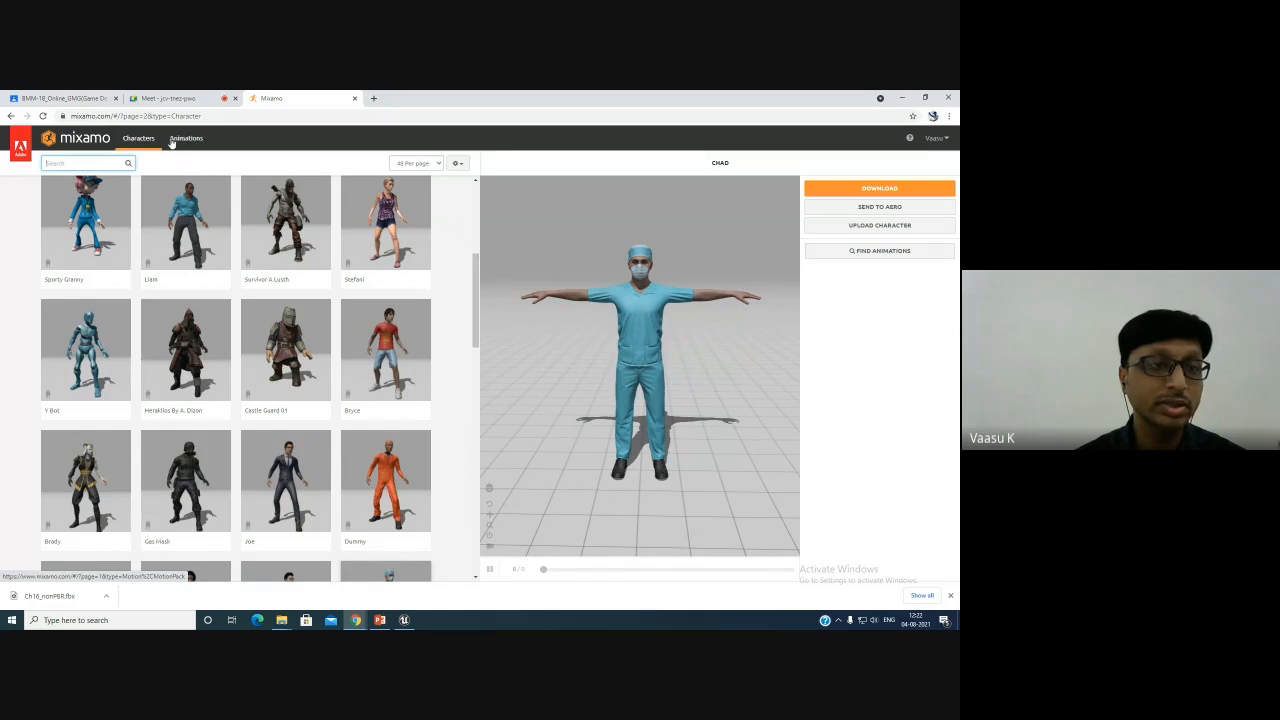
pyautogui.click(183, 139)
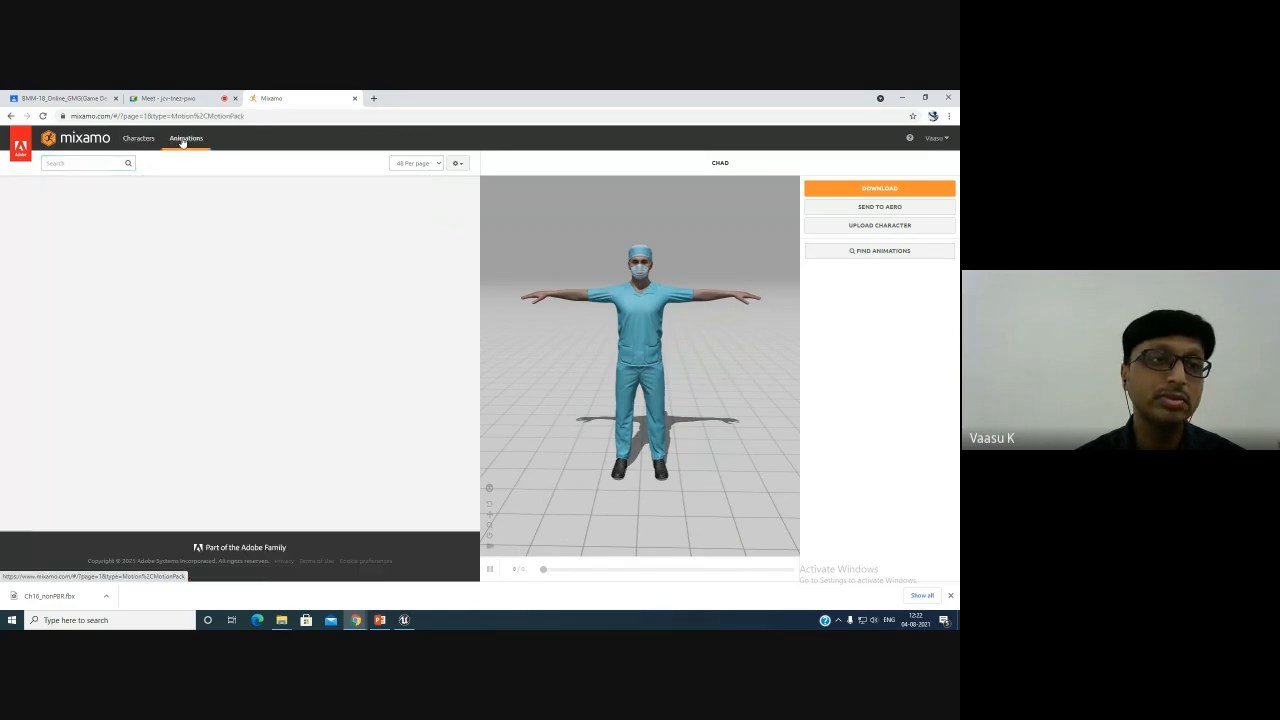
# - Search the Mixamo animations for idle, then clear the search field
pyautogui.click(105, 162)
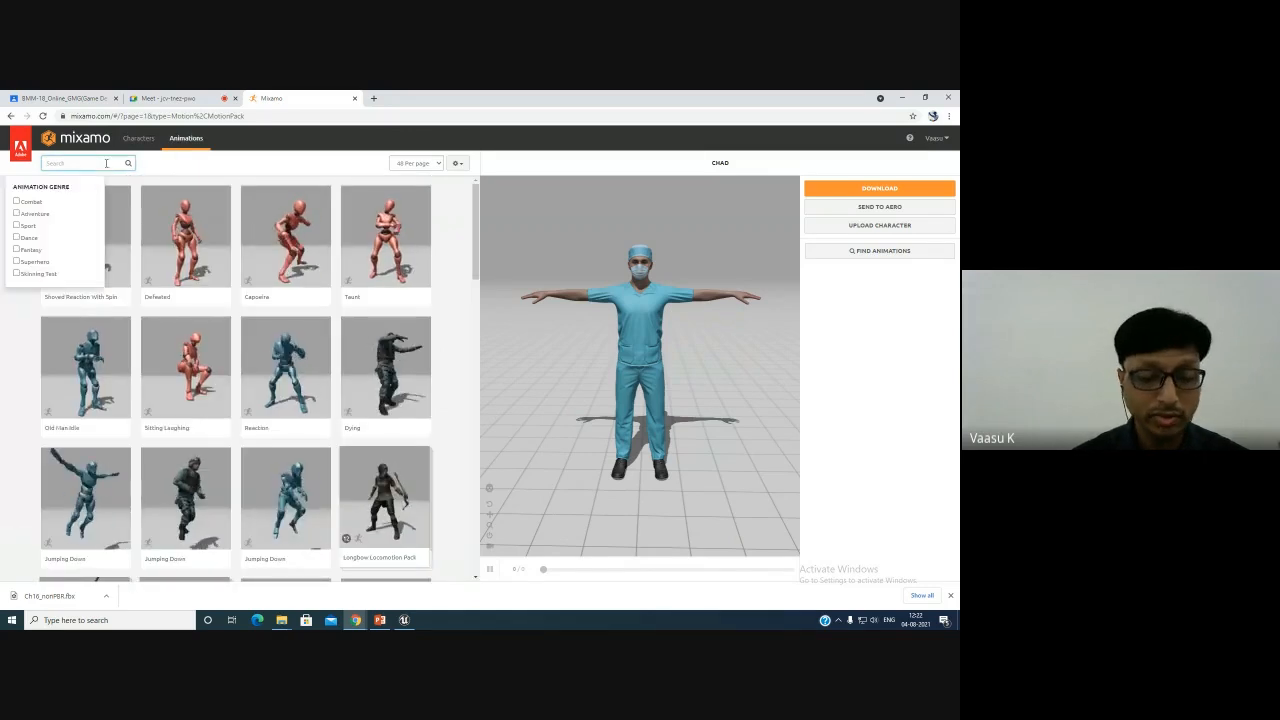
pyautogui.write('idle')
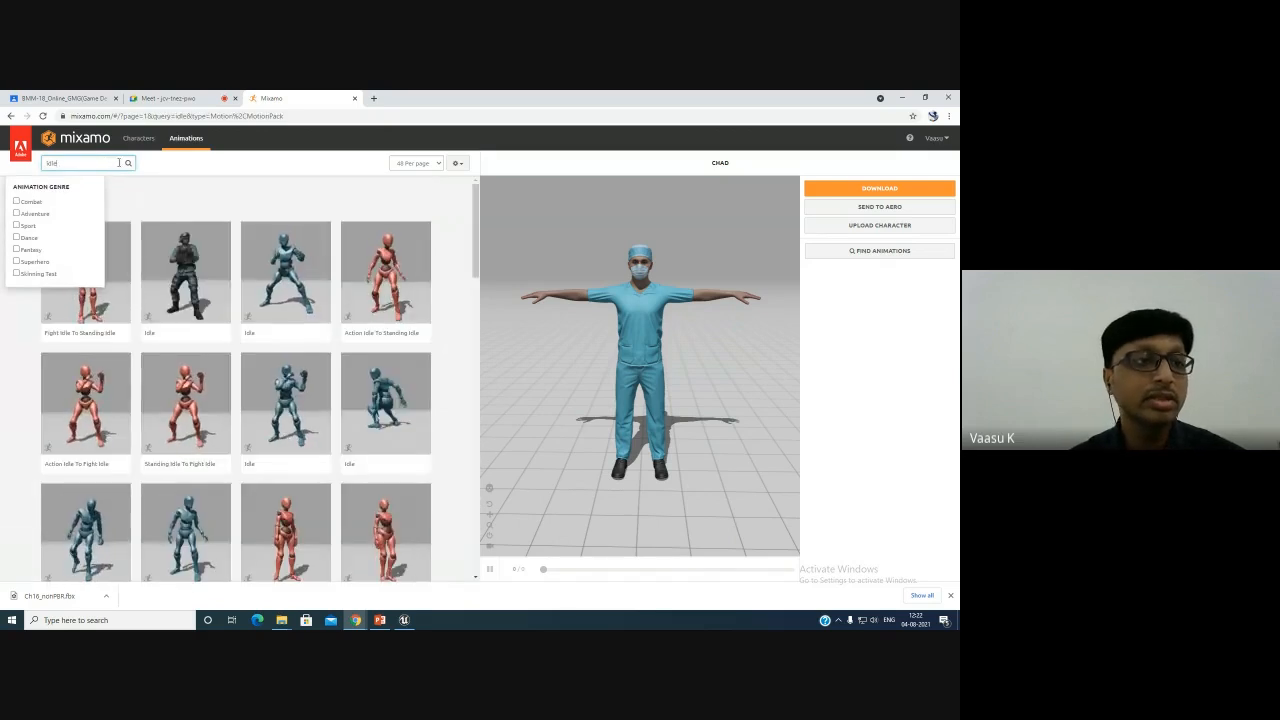
pyautogui.press('BackSpace')
pyautogui.press('BackSpace')
pyautogui.press('BackSpace')
pyautogui.press('BackSpace')
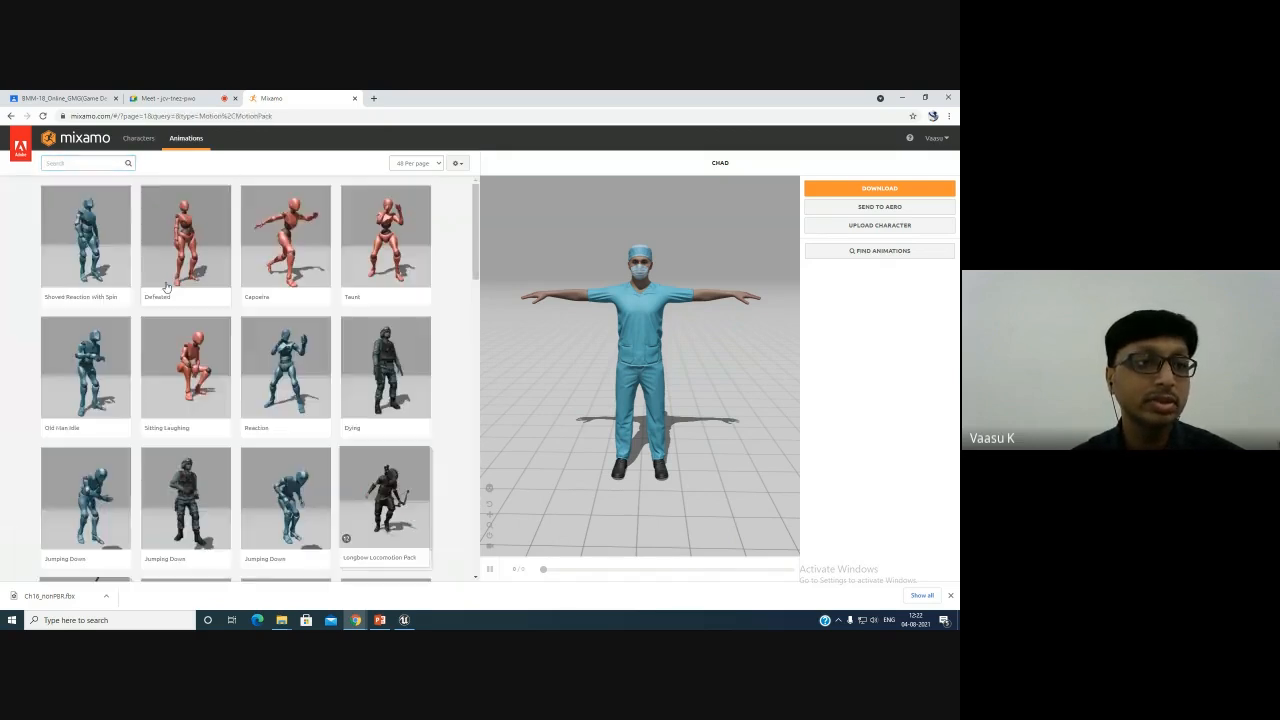
# - Browse the Mixamo animation list and preview several animations on the character
pyautogui.scroll(-5, 338, 386)
pyautogui.scroll(-10, 338, 386)
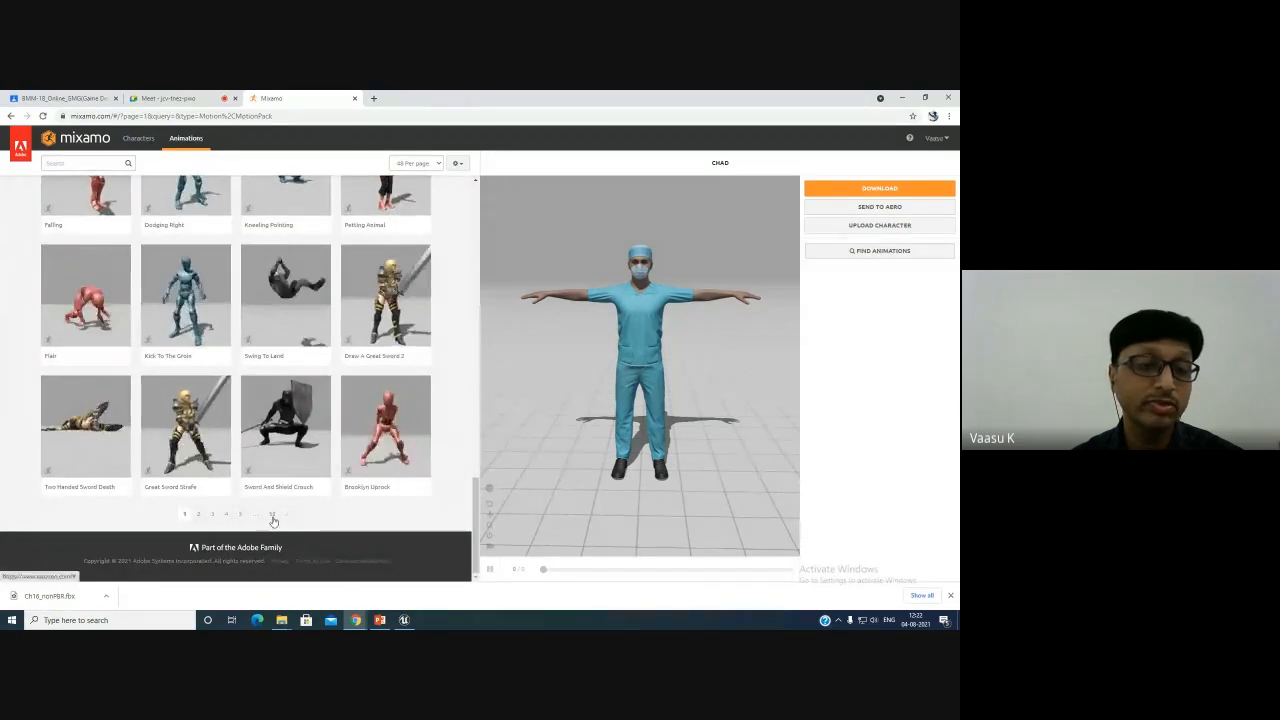
pyautogui.scroll(10, 279, 338)
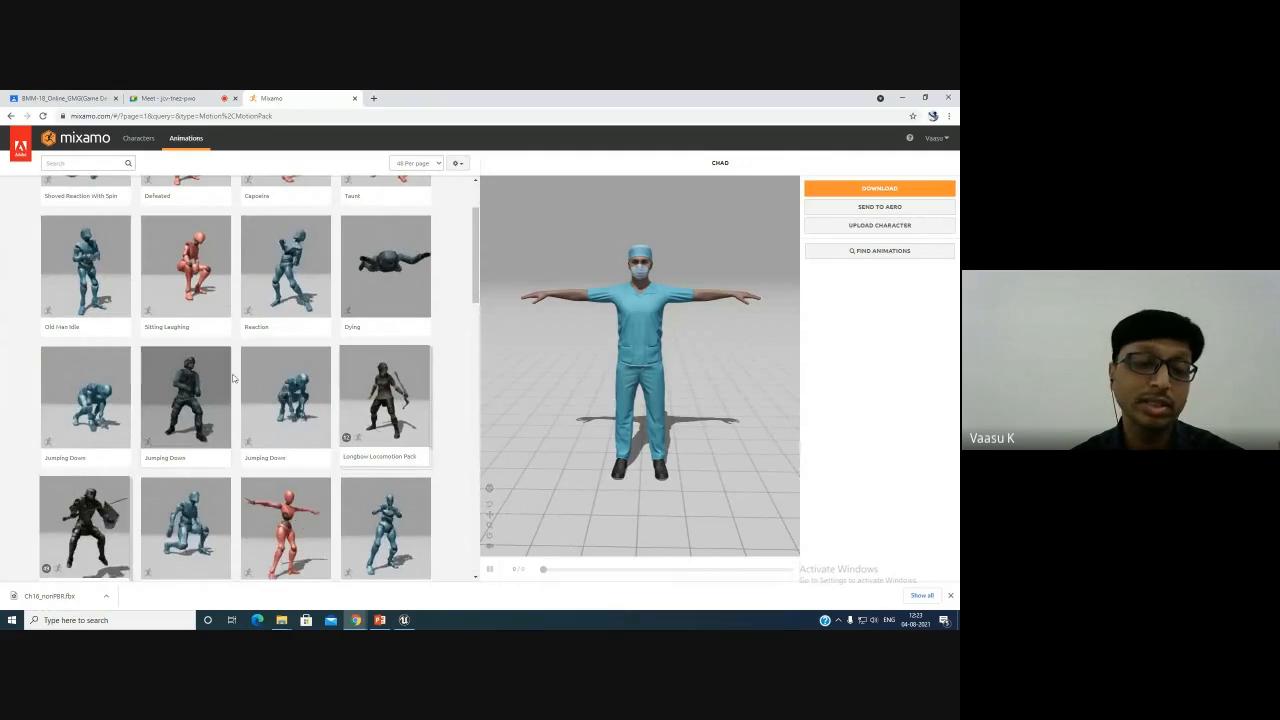
pyautogui.scroll(1, 268, 412)
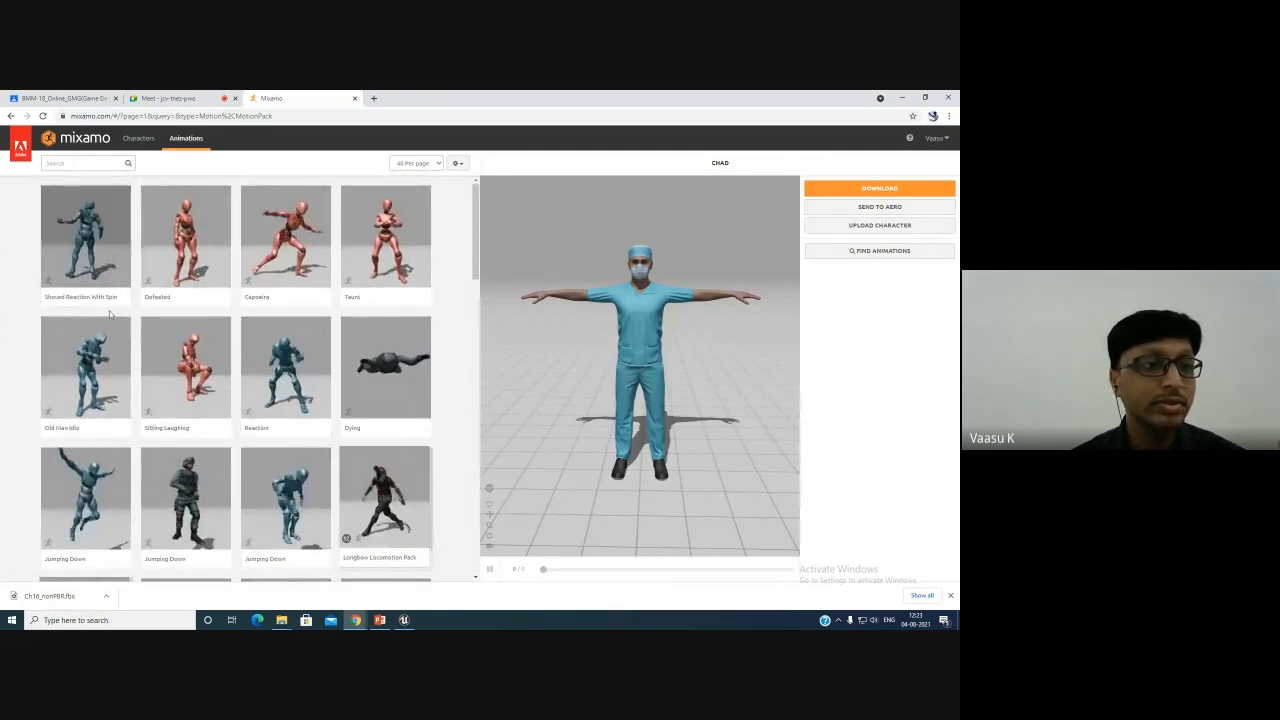
pyautogui.click(85, 240)
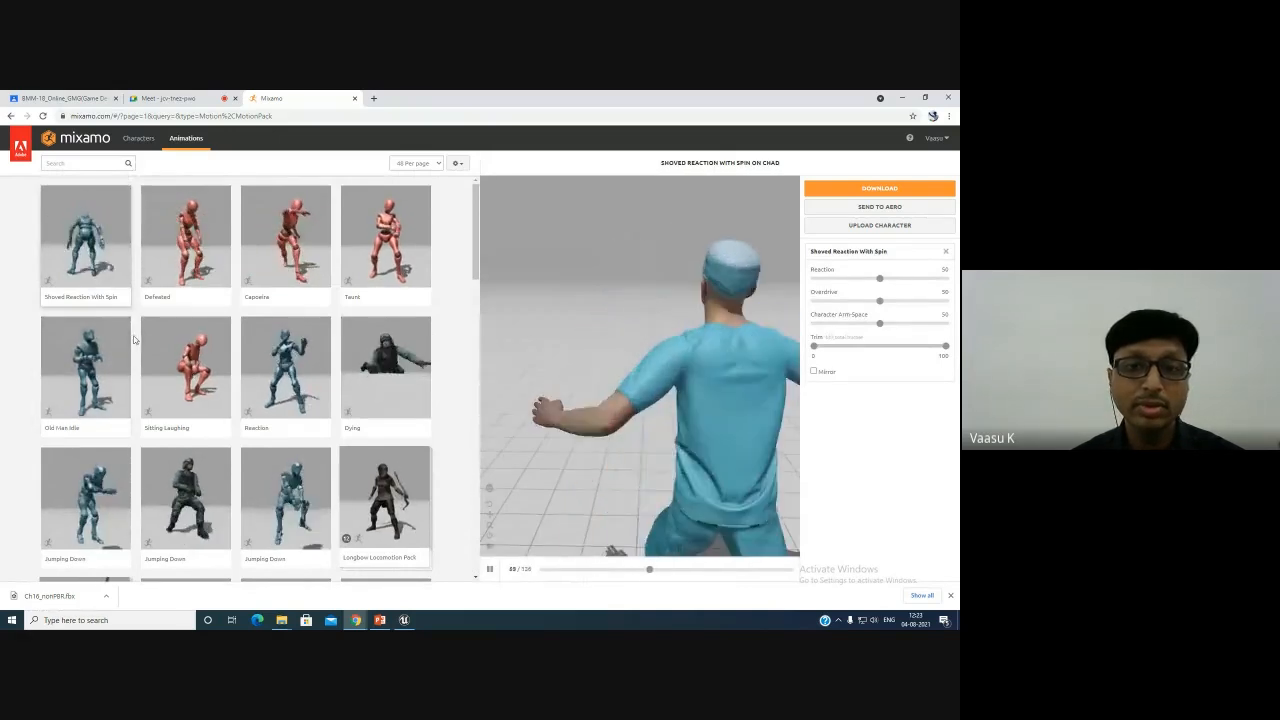
pyautogui.click(291, 257)
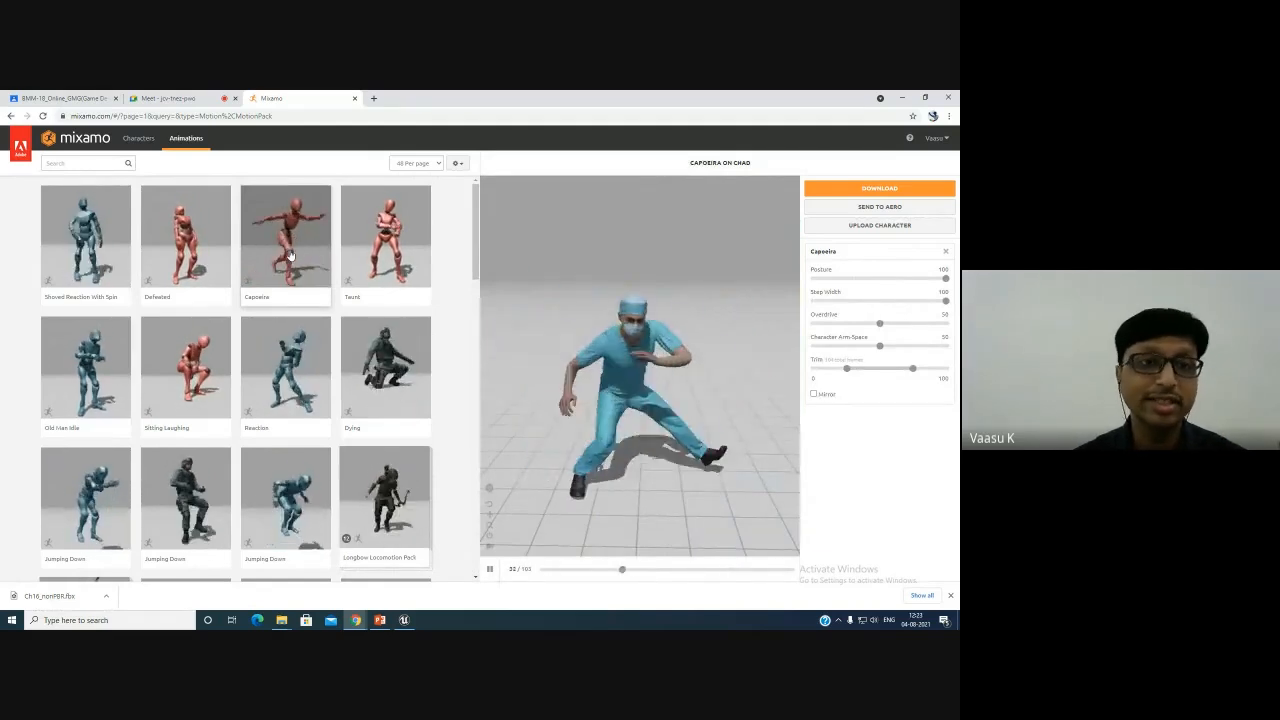
pyautogui.click(380, 258)
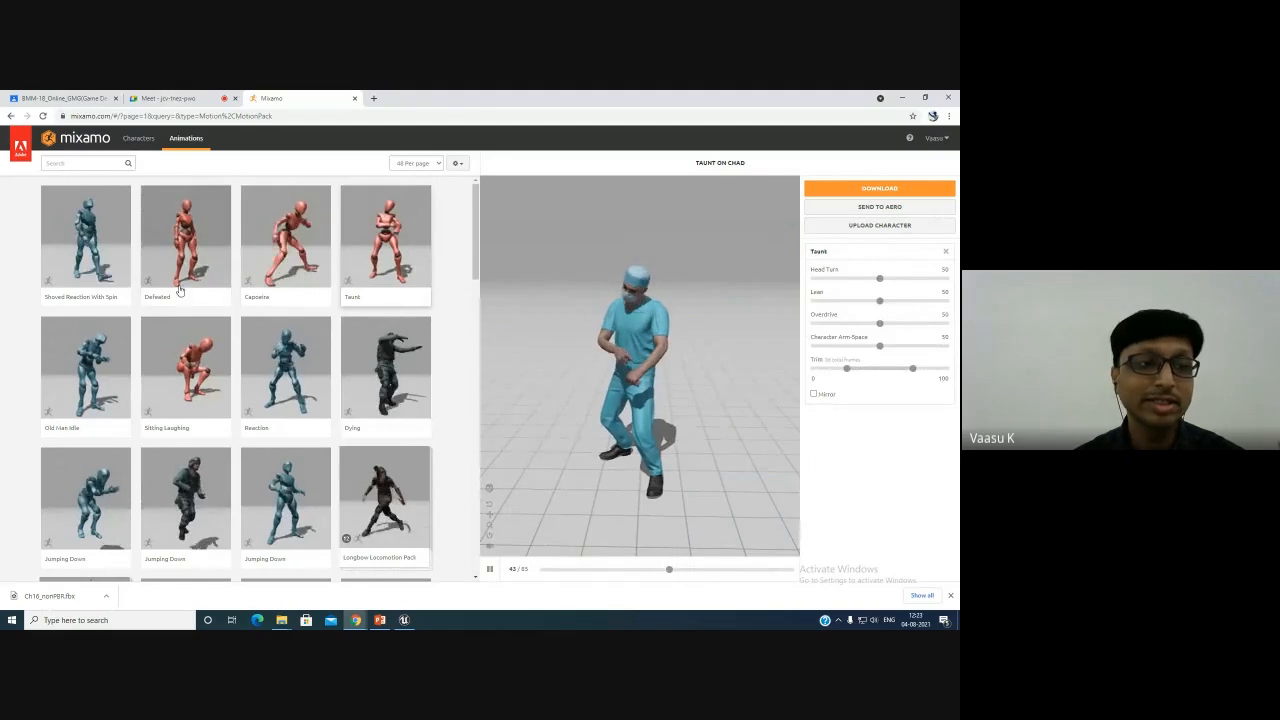
pyautogui.click(115, 372)
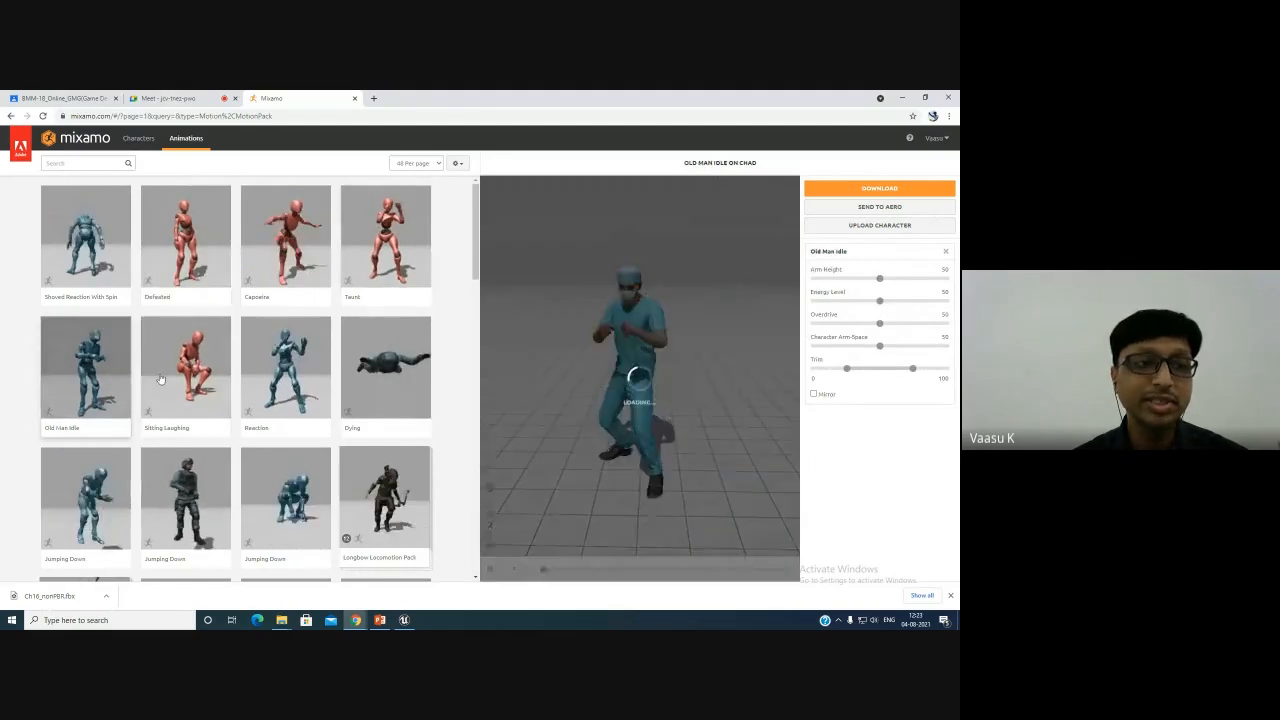
pyautogui.click(177, 378)
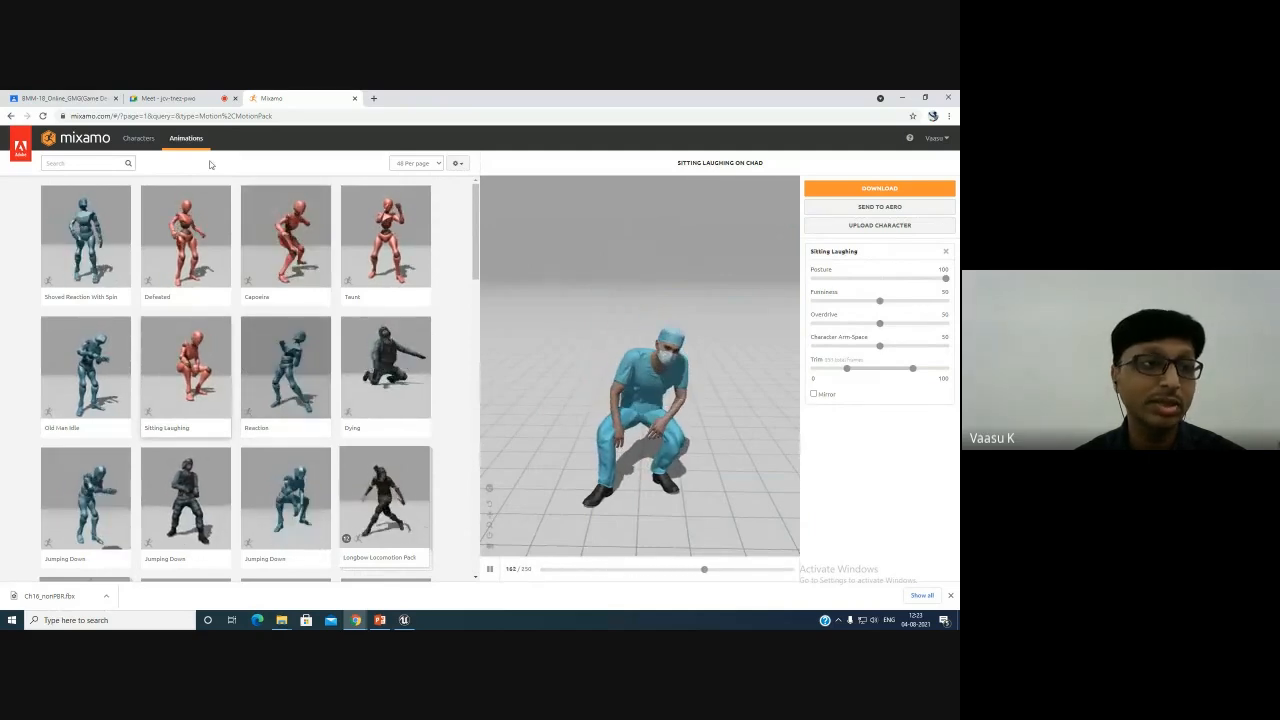
# - Search the animations for idle and preview several results, selecting the Breathing Idle animation
pyautogui.click(96, 165)
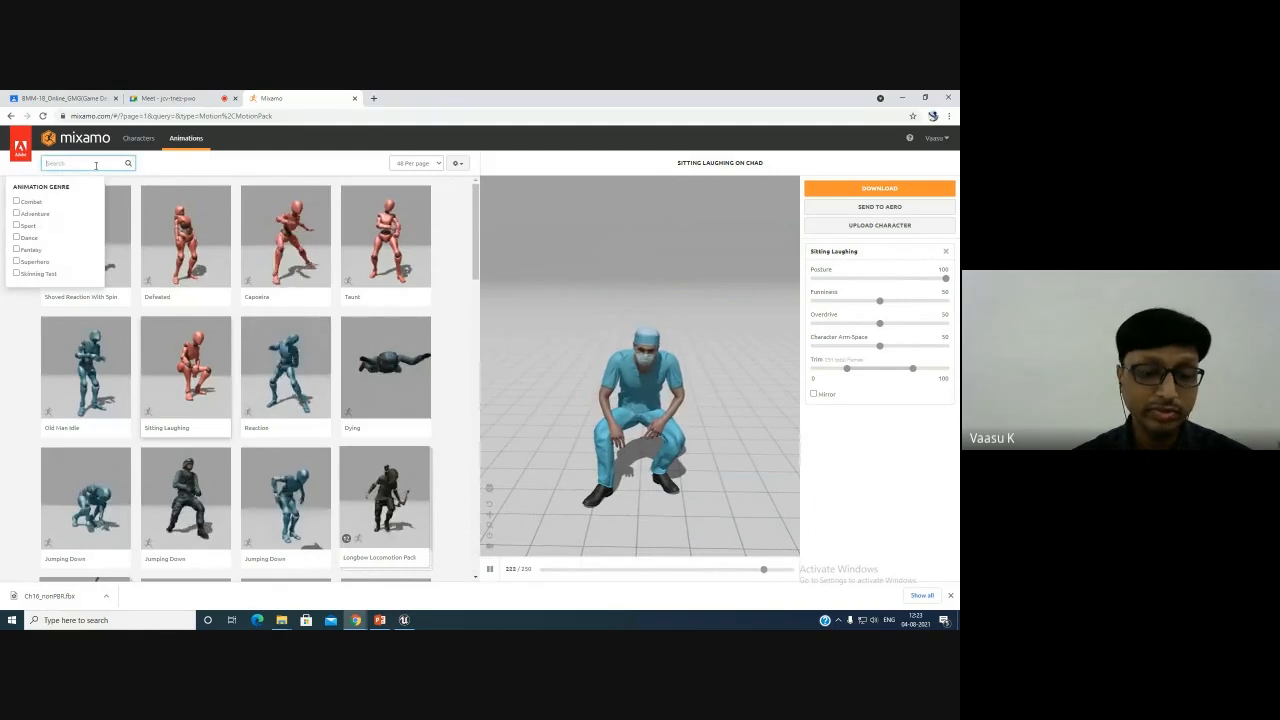
pyautogui.write('idle')
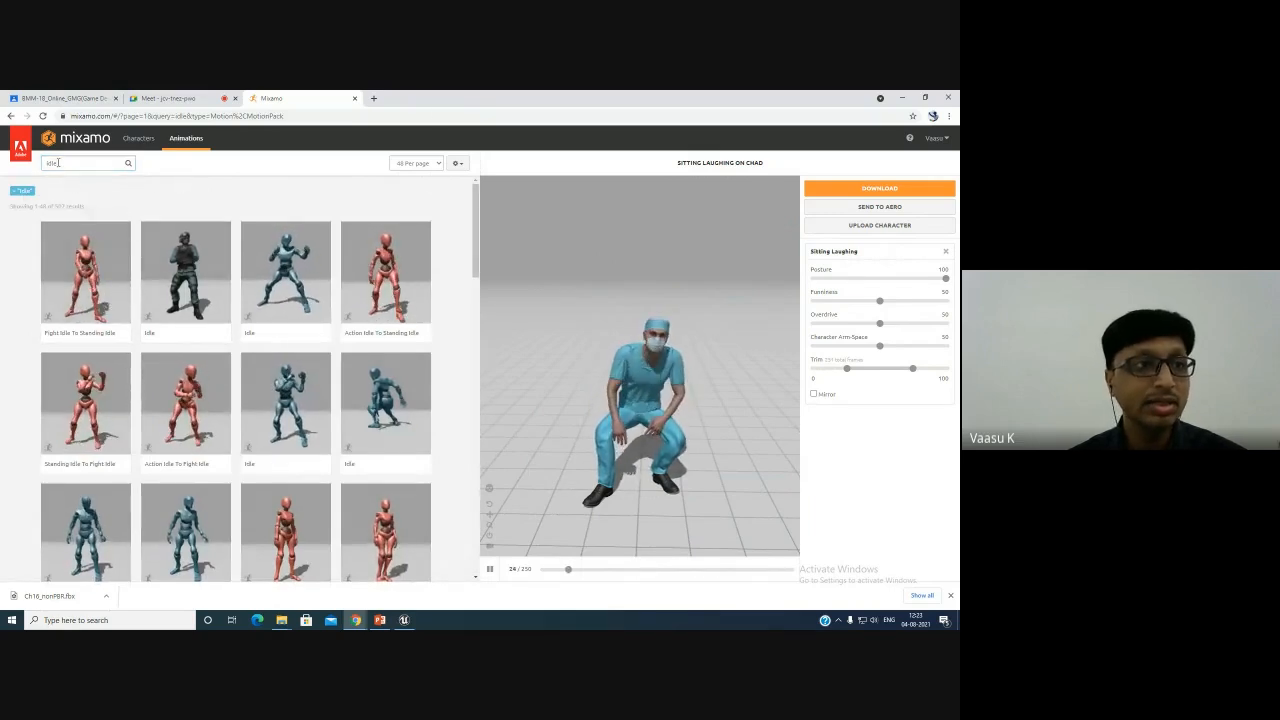
pyautogui.click(83, 168)
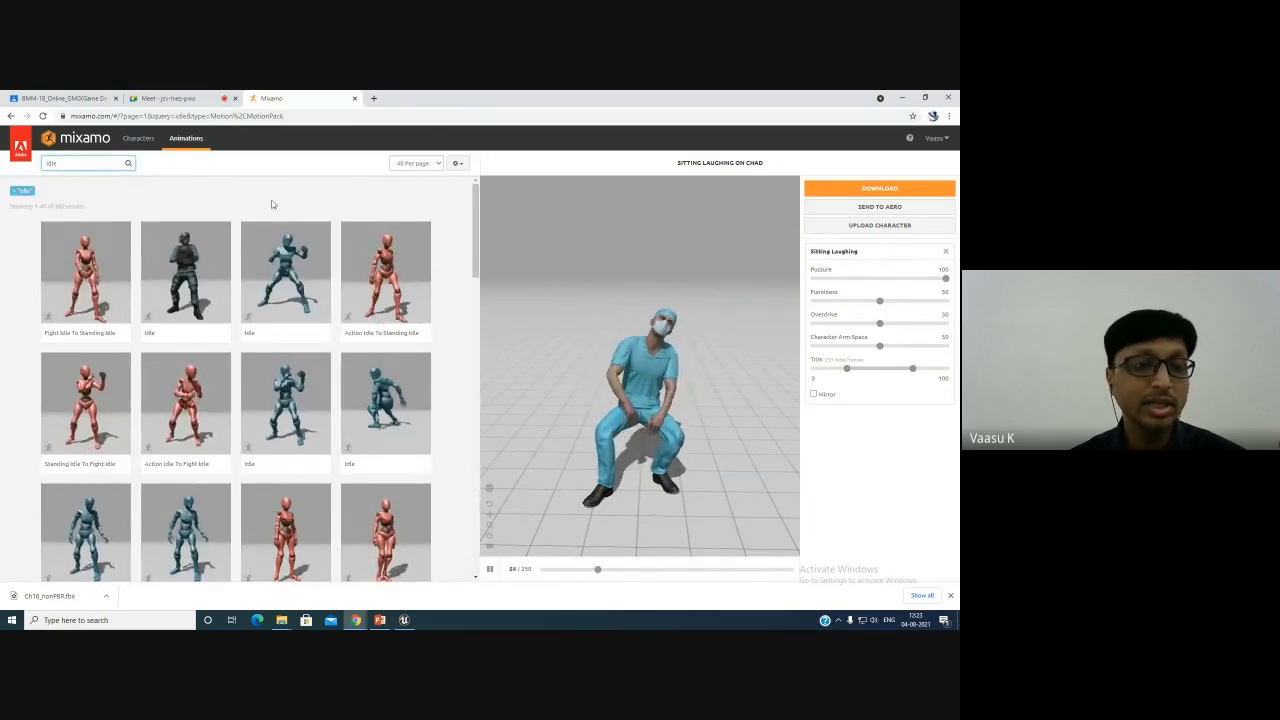
pyautogui.click(284, 294)
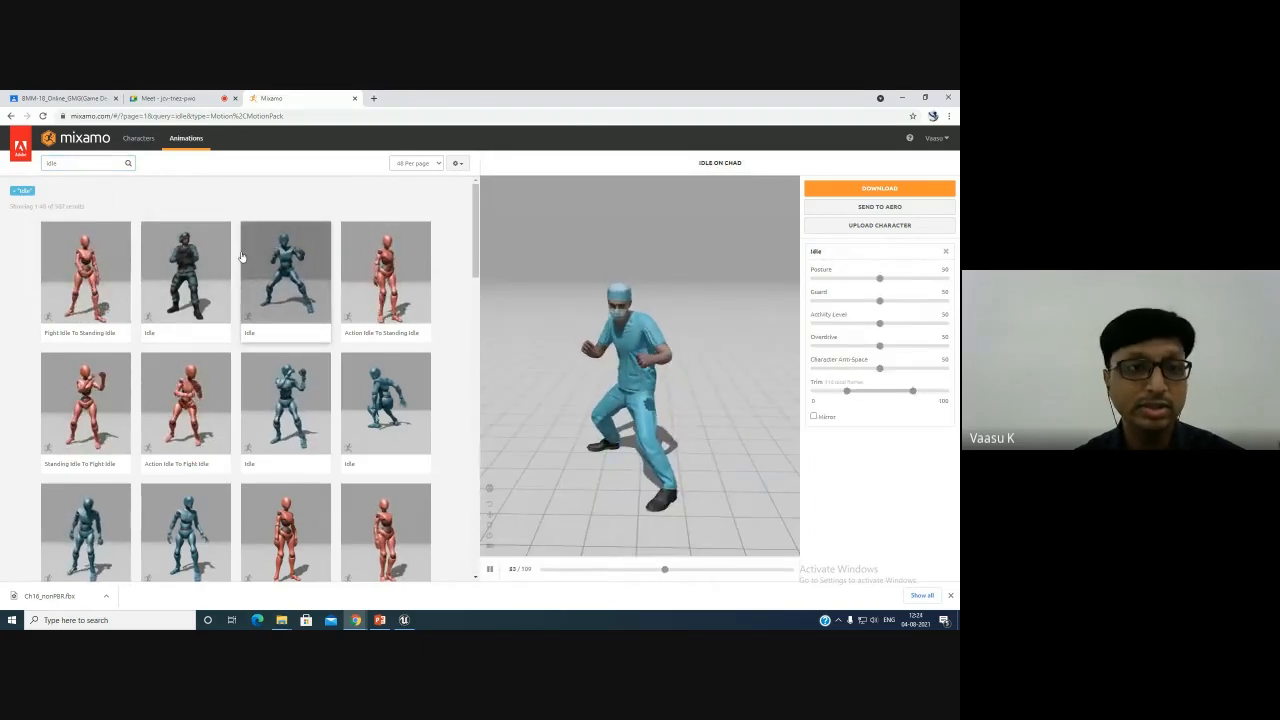
pyautogui.click(288, 400)
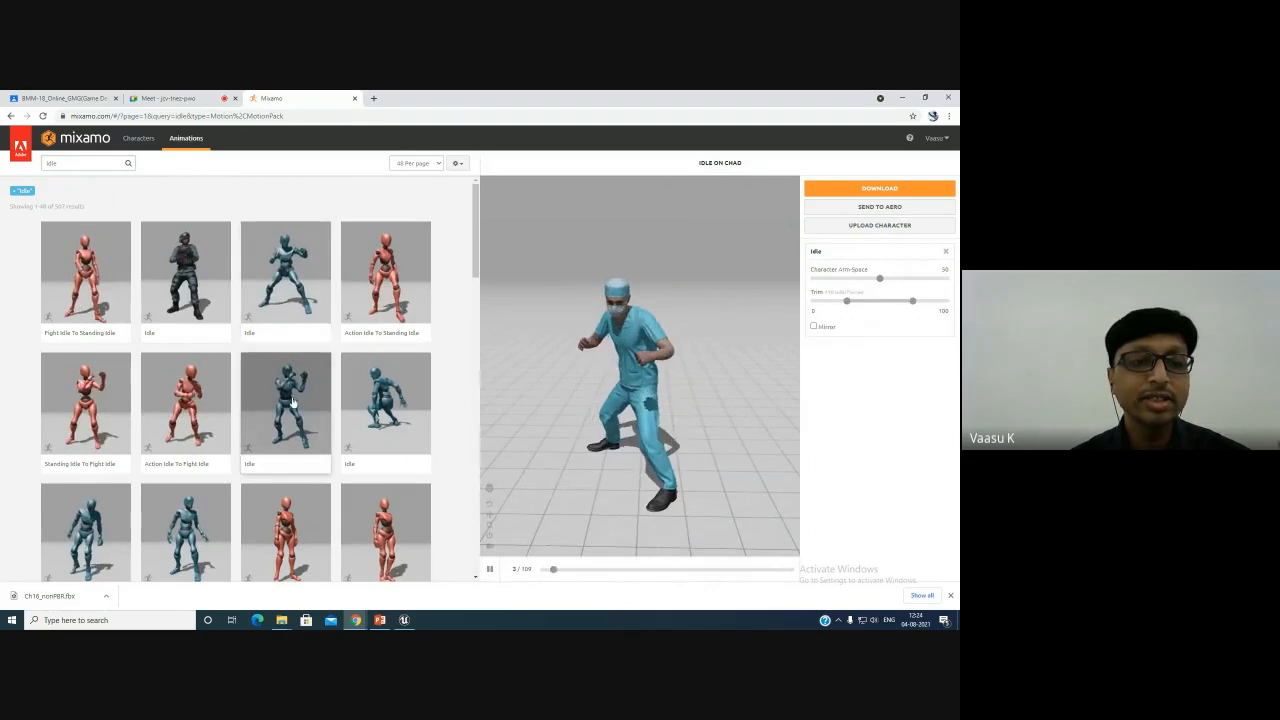
pyautogui.click(395, 410)
pyautogui.scroll(-3, 310, 318)
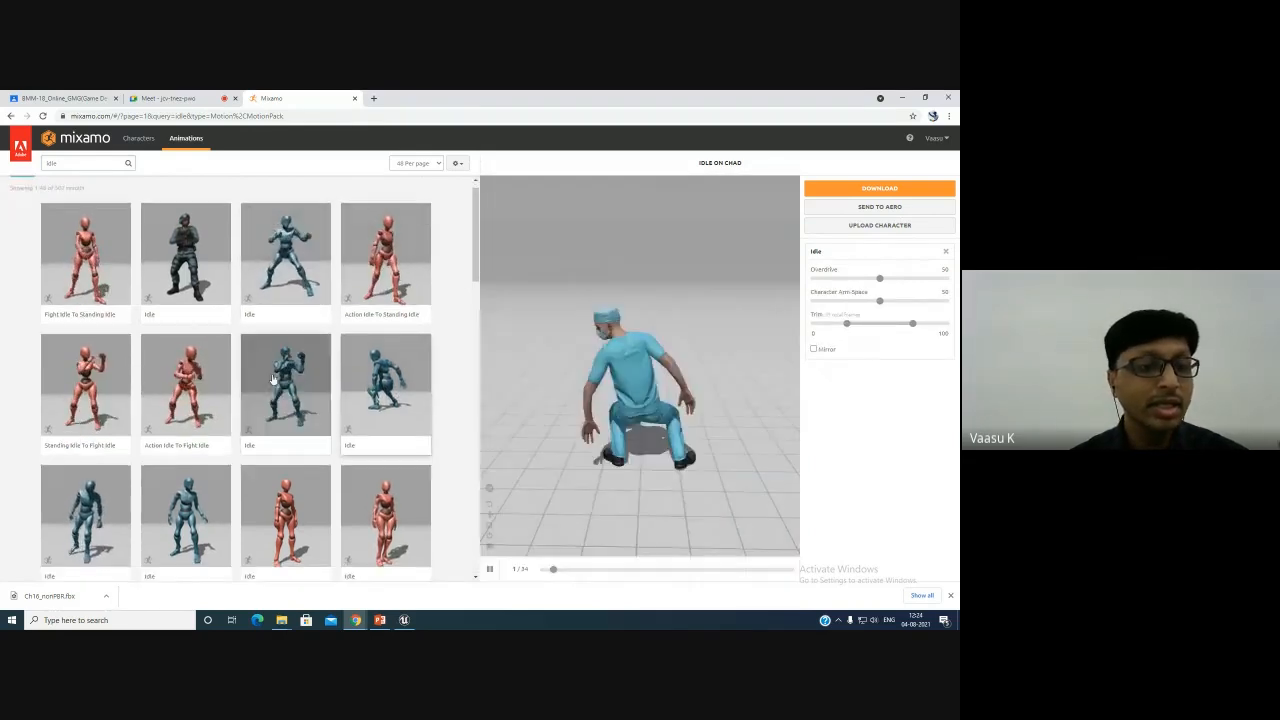
pyautogui.click(304, 384)
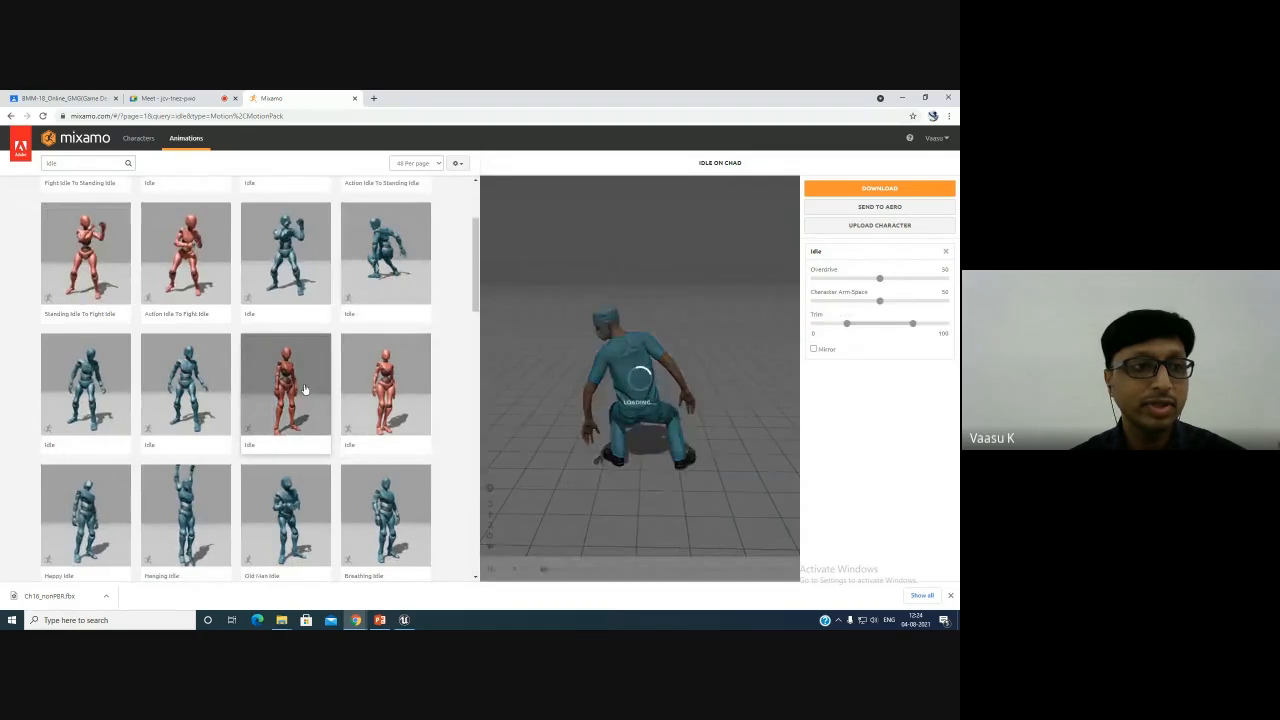
pyautogui.click(390, 525)
pyautogui.scroll(-3, 393, 380)
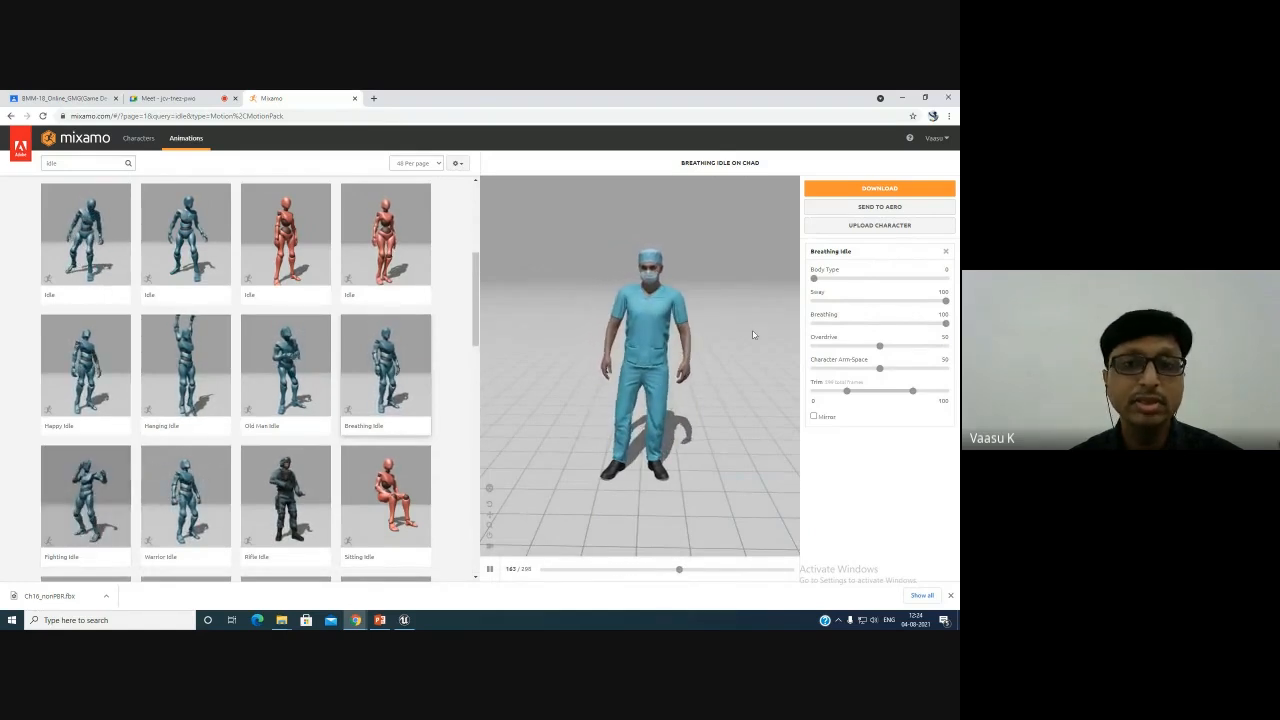
pyautogui.click(906, 190)
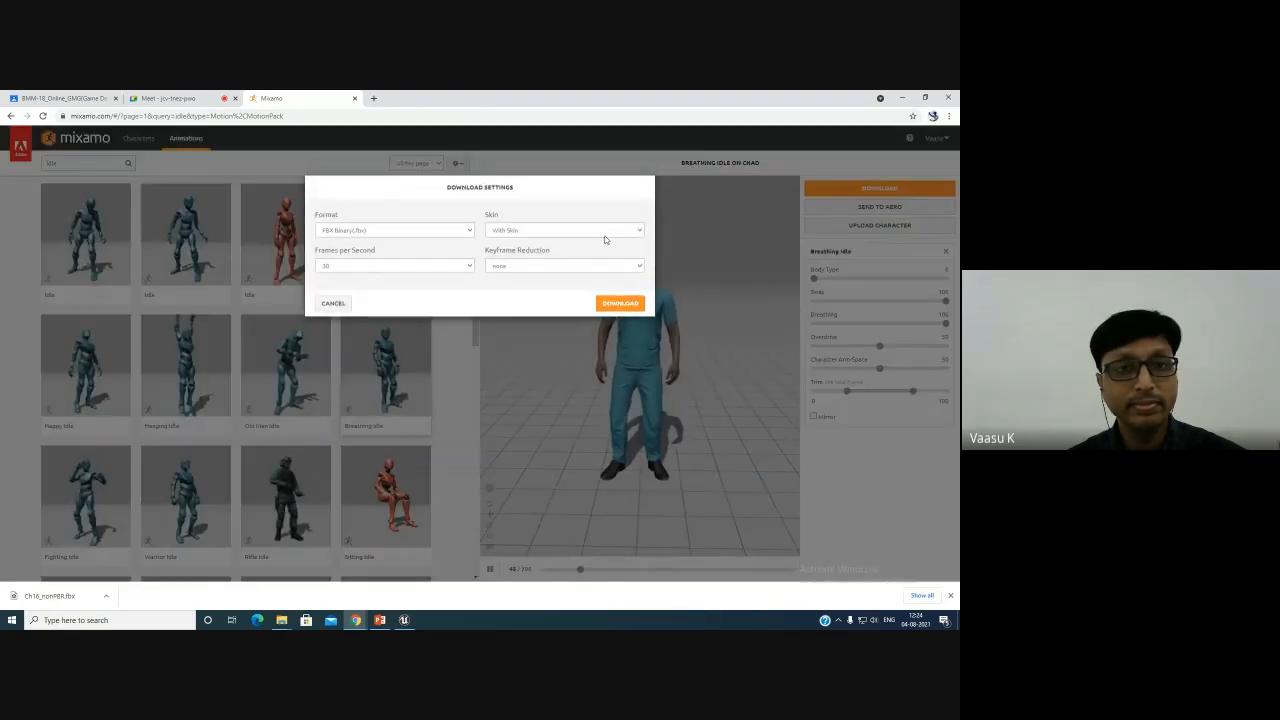
pyautogui.click(525, 231)
pyautogui.click(525, 231)
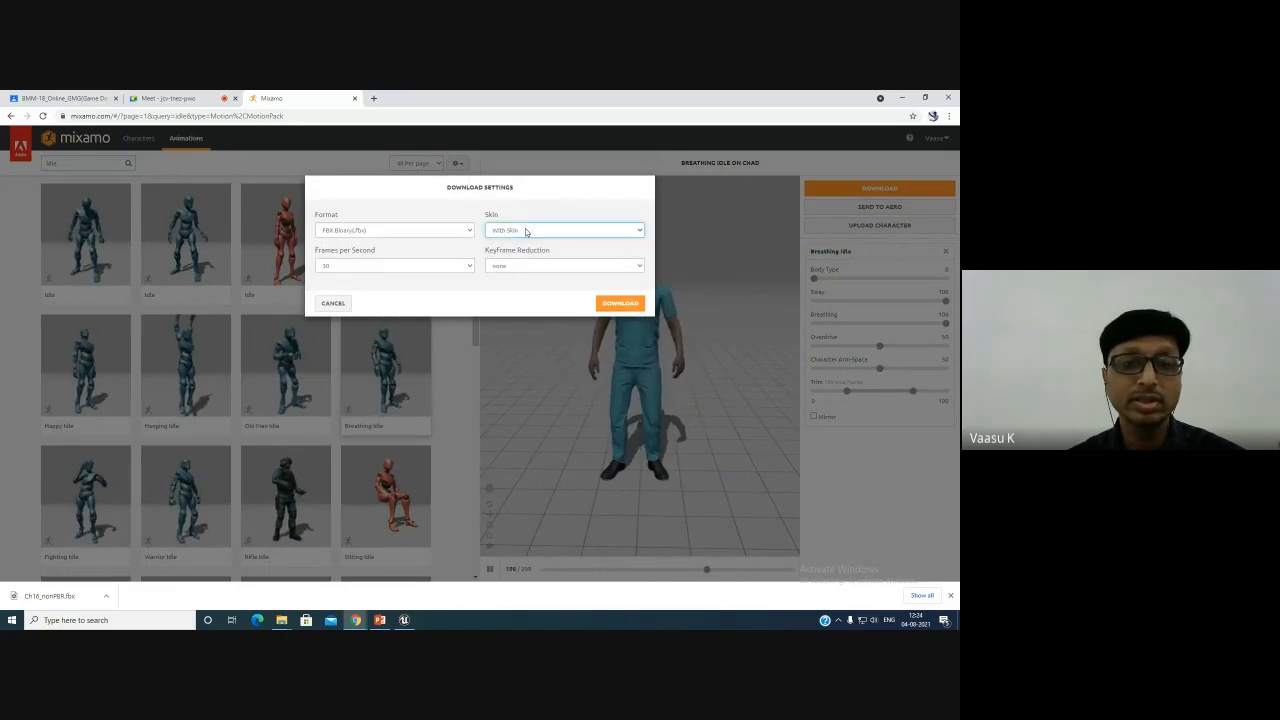
pyautogui.click(625, 303)
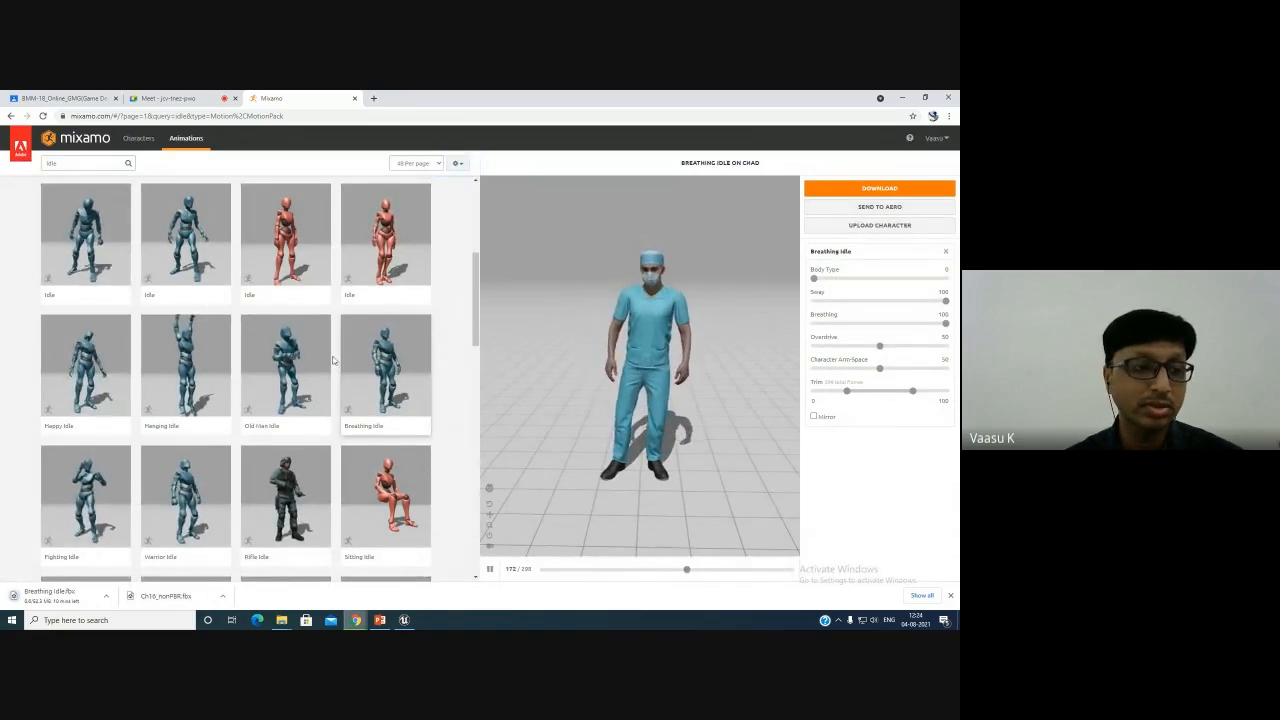
pyautogui.click(106, 596)
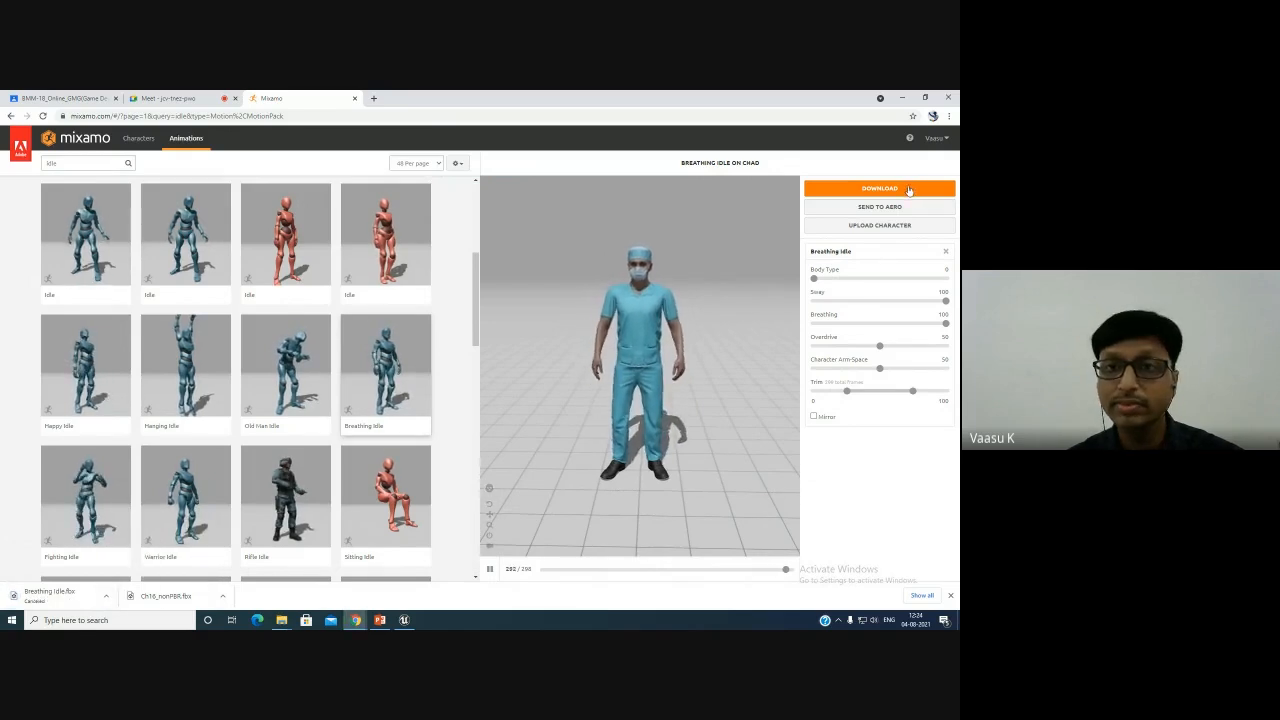
# - Download the Breathing Idle animation as FBX Binary (.fbx) with the skin option set to Without Skin
pyautogui.click(929, 191)
pyautogui.click(592, 232)
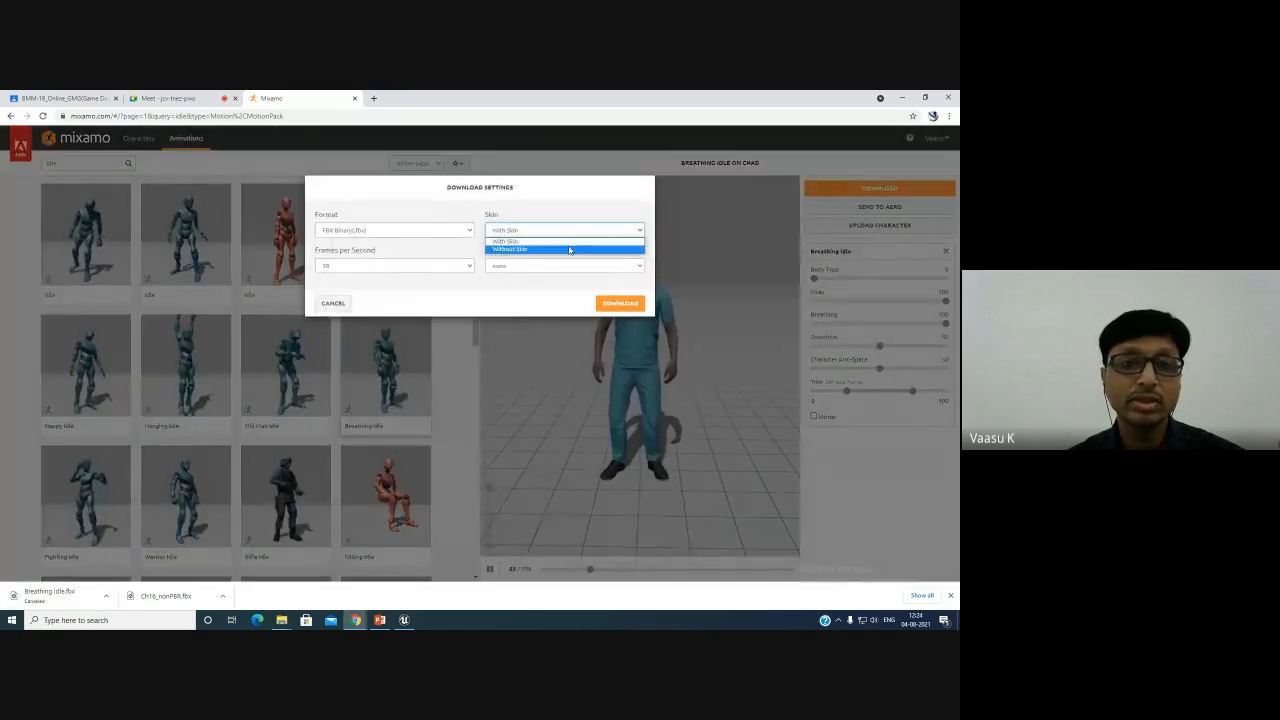
pyautogui.click(569, 249)
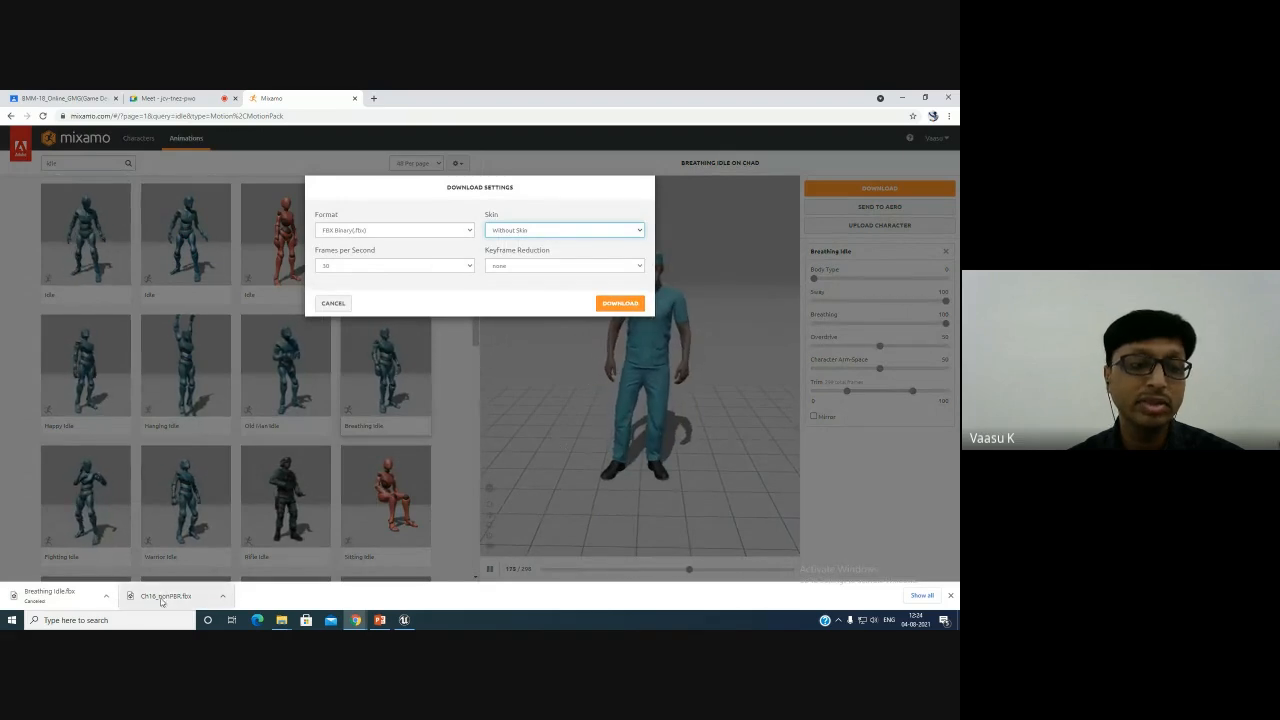
pyautogui.click(624, 304)
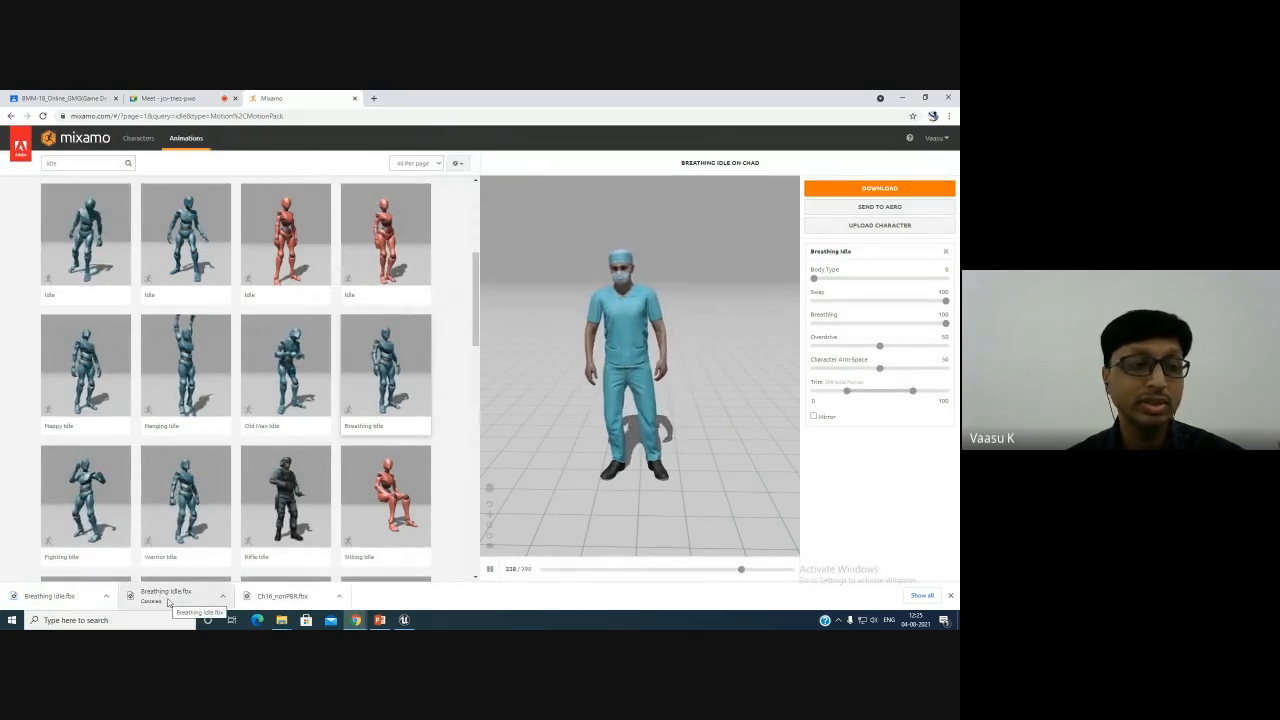
# - Search the animations for walking, select a Walking animation and enable its In Place option
pyautogui.doubleClick(101, 165)
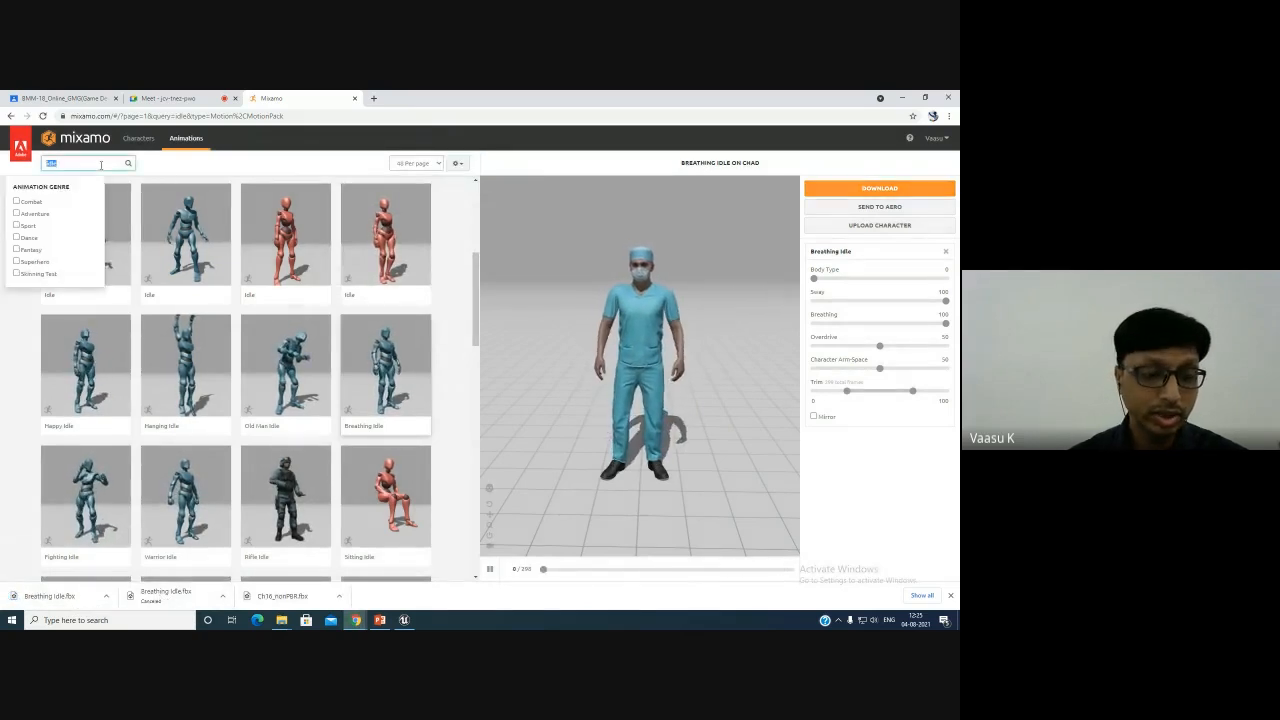
pyautogui.write('walking')
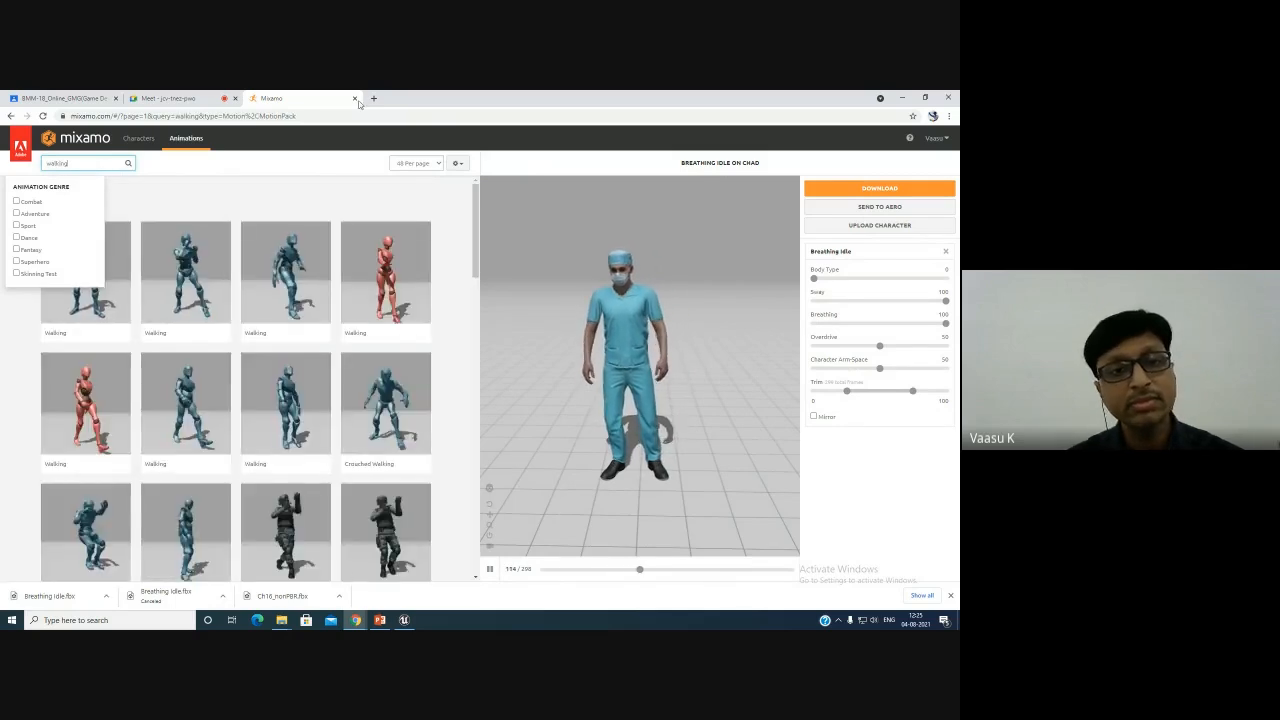
pyautogui.click(287, 430)
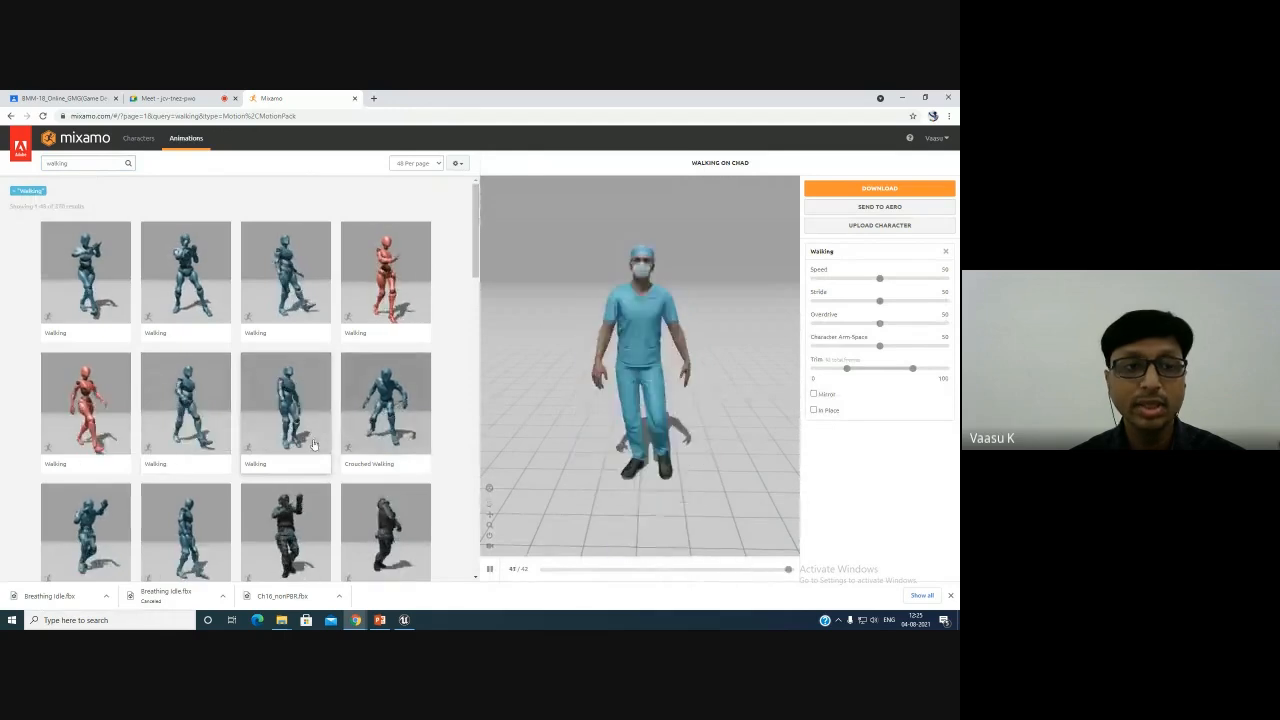
pyautogui.click(186, 418)
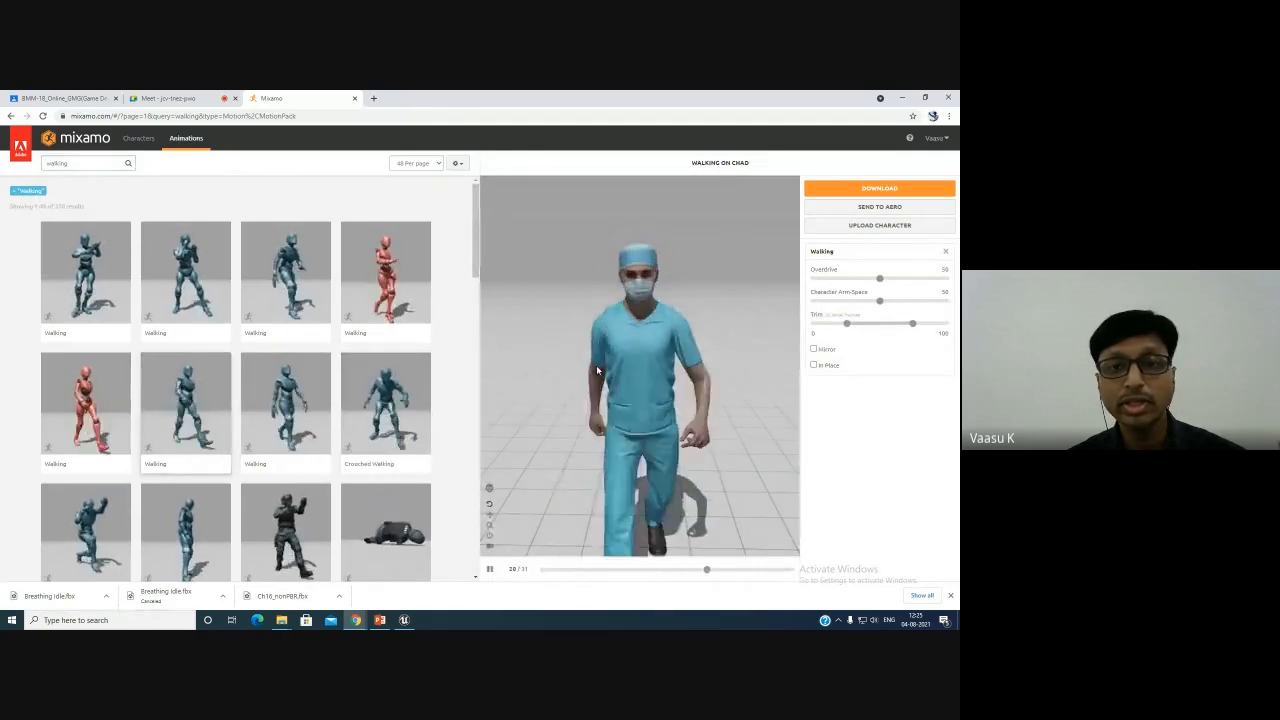
pyautogui.moveTo(761, 438); pyautogui.dragTo(723, 429)
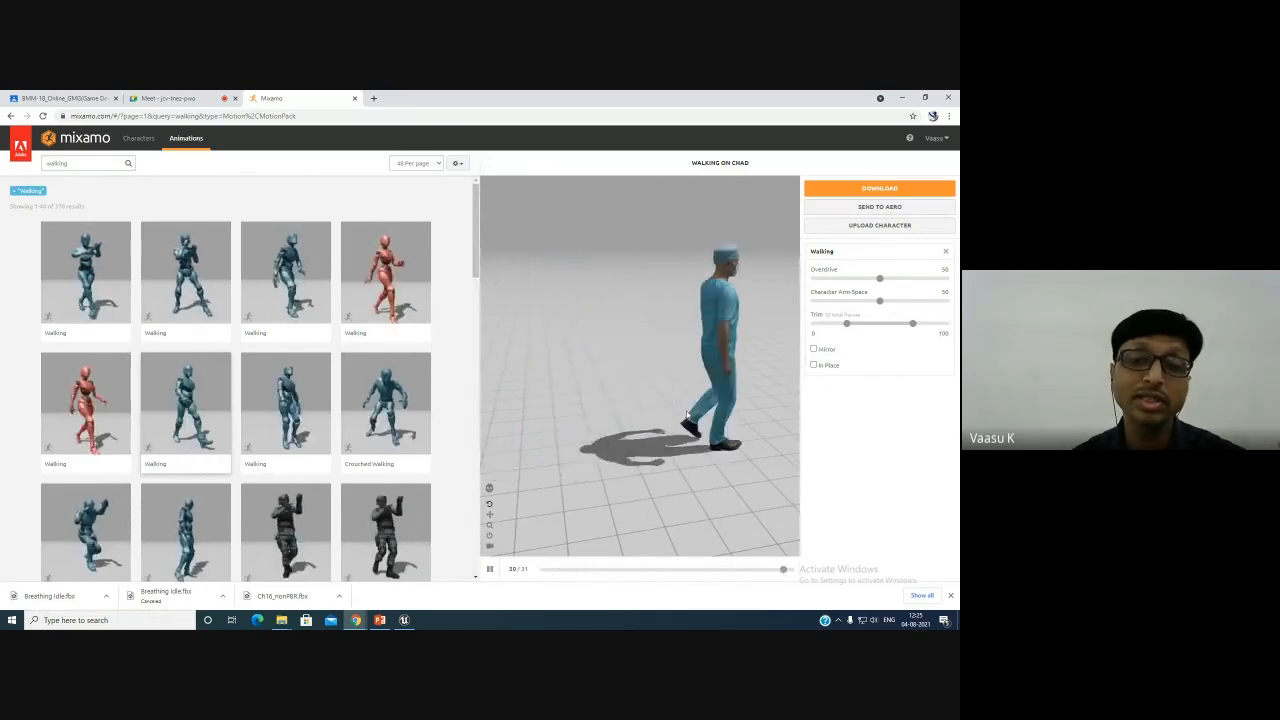
pyautogui.click(814, 366)
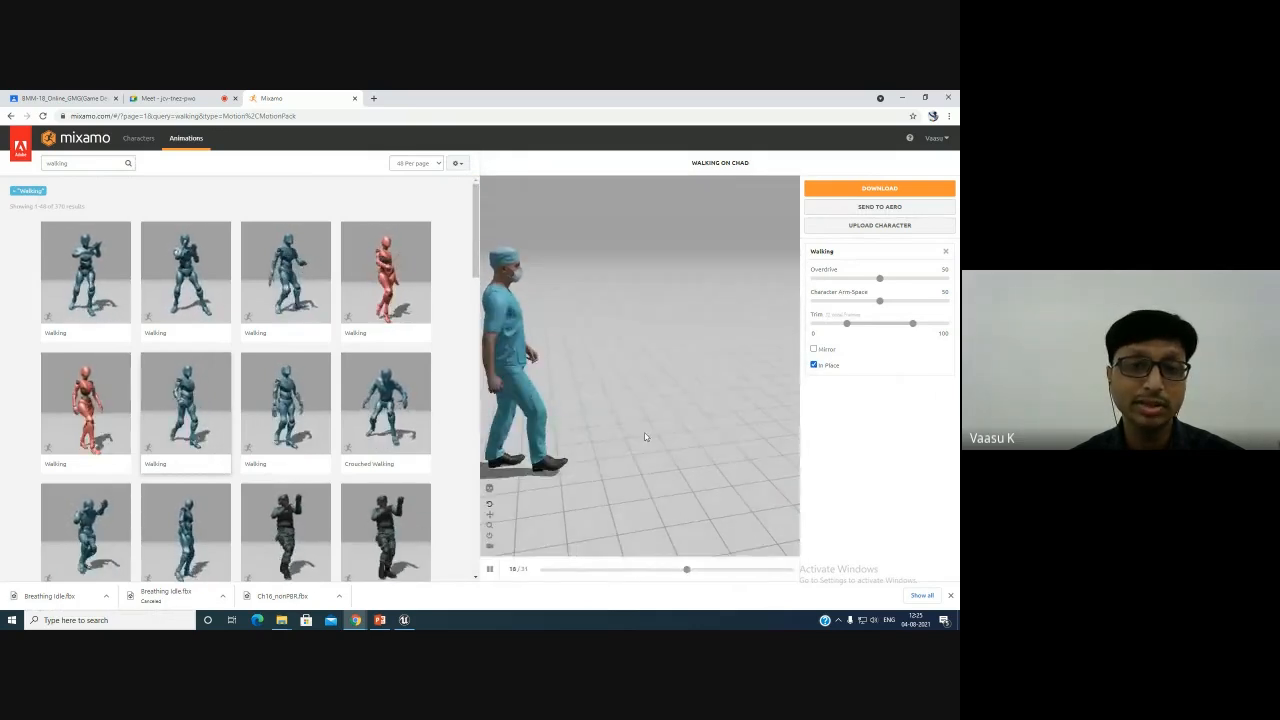
# - Download the Walking animation as FBX Binary (.fbx) with the skin option set to Without Skin
pyautogui.moveTo(621, 414); pyautogui.dragTo(540, 414)
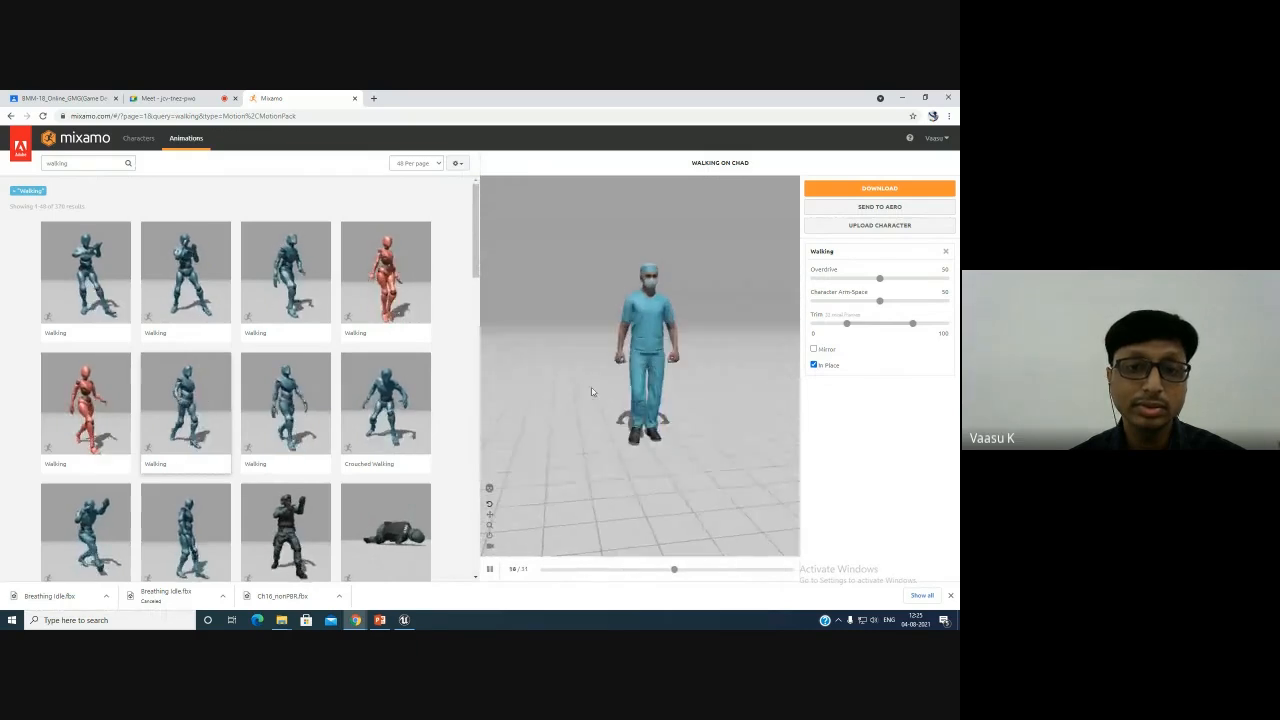
pyautogui.scroll(2, 657, 400)
pyautogui.moveTo(672, 402)
pyautogui.mouseDown()
pyautogui.moveTo(640, 409)
pyautogui.moveTo(685, 406)
pyautogui.mouseUp()
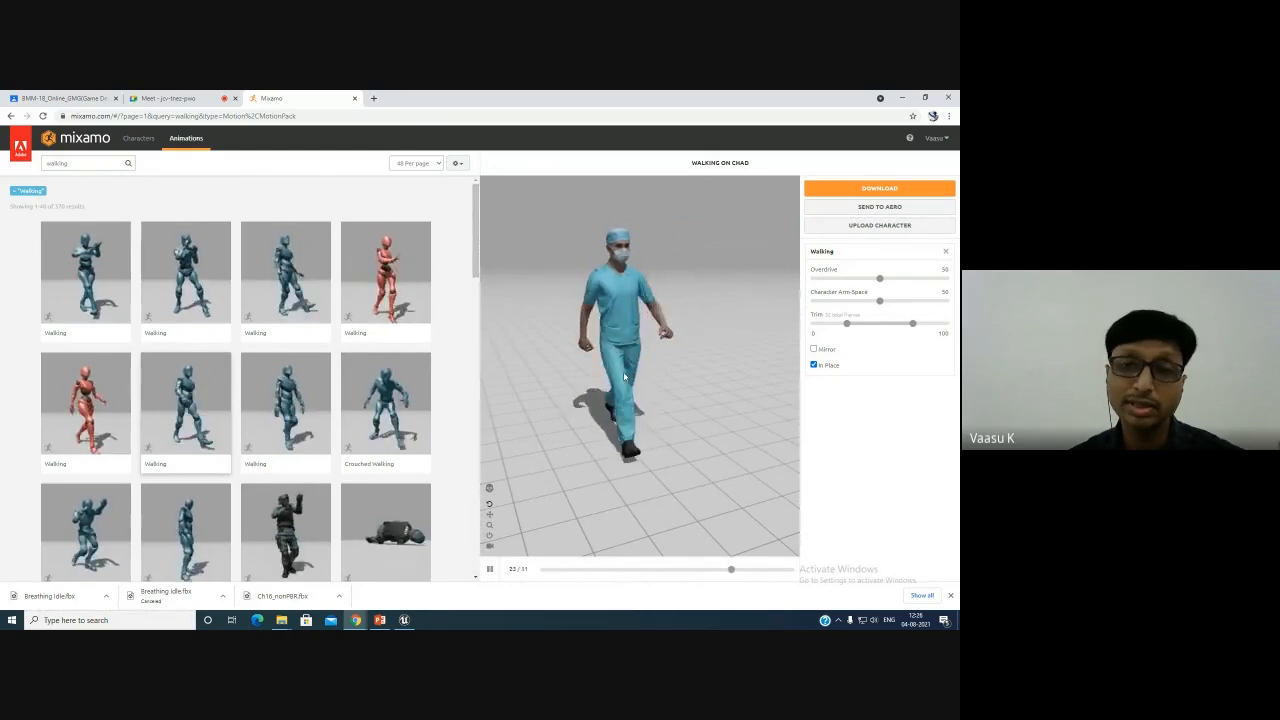
pyautogui.click(860, 190)
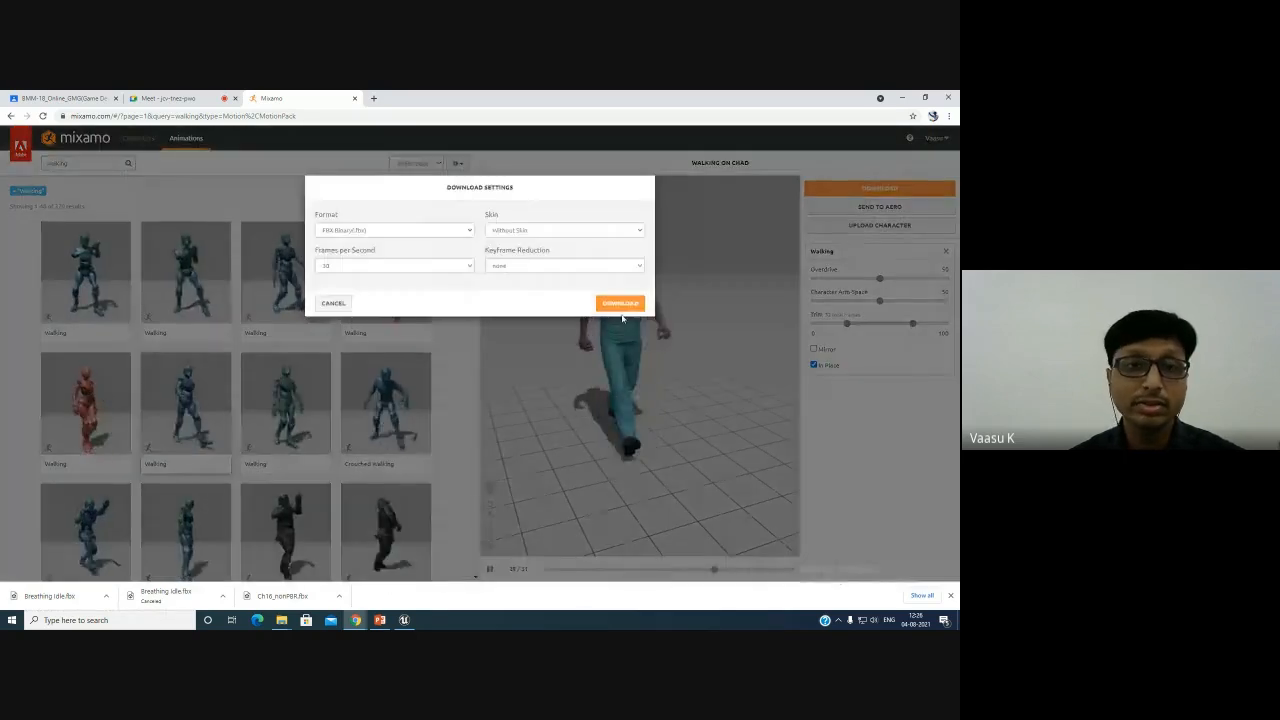
pyautogui.click(591, 230)
pyautogui.click(594, 246)
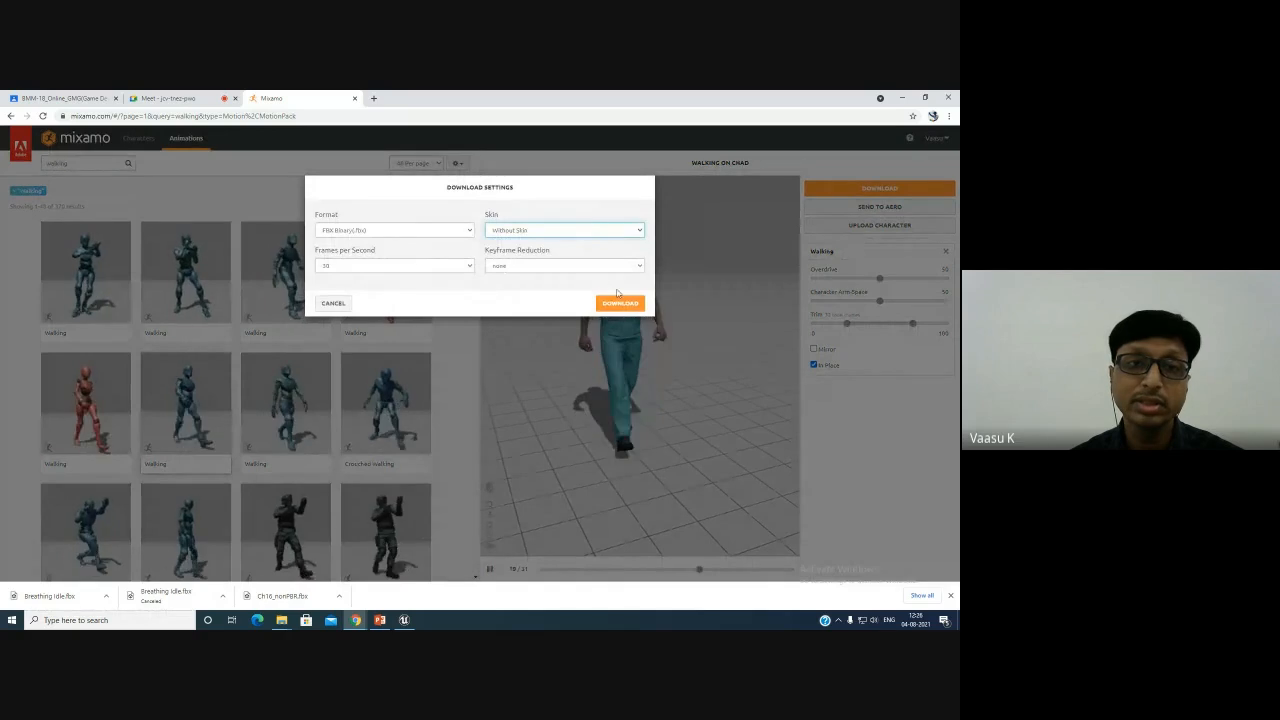
pyautogui.click(620, 304)
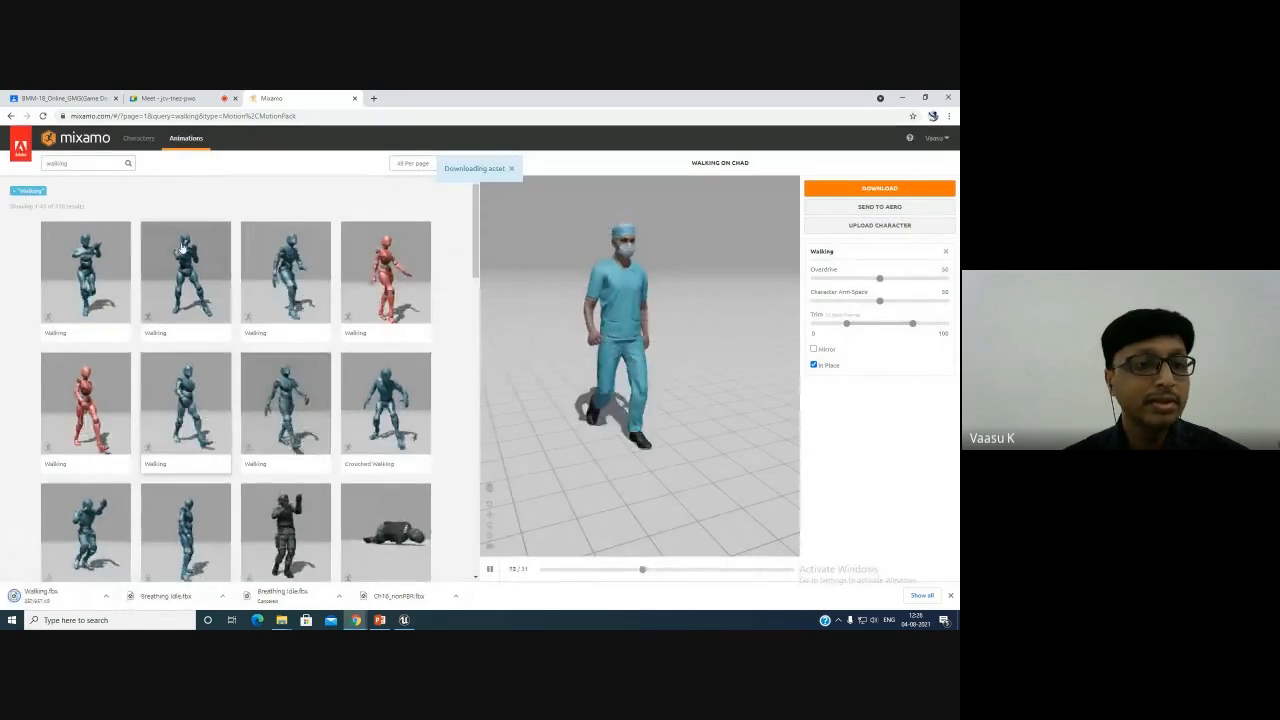
# - Search the animations for running, select a Running animation and enable its In Place option
pyautogui.doubleClick(89, 164)
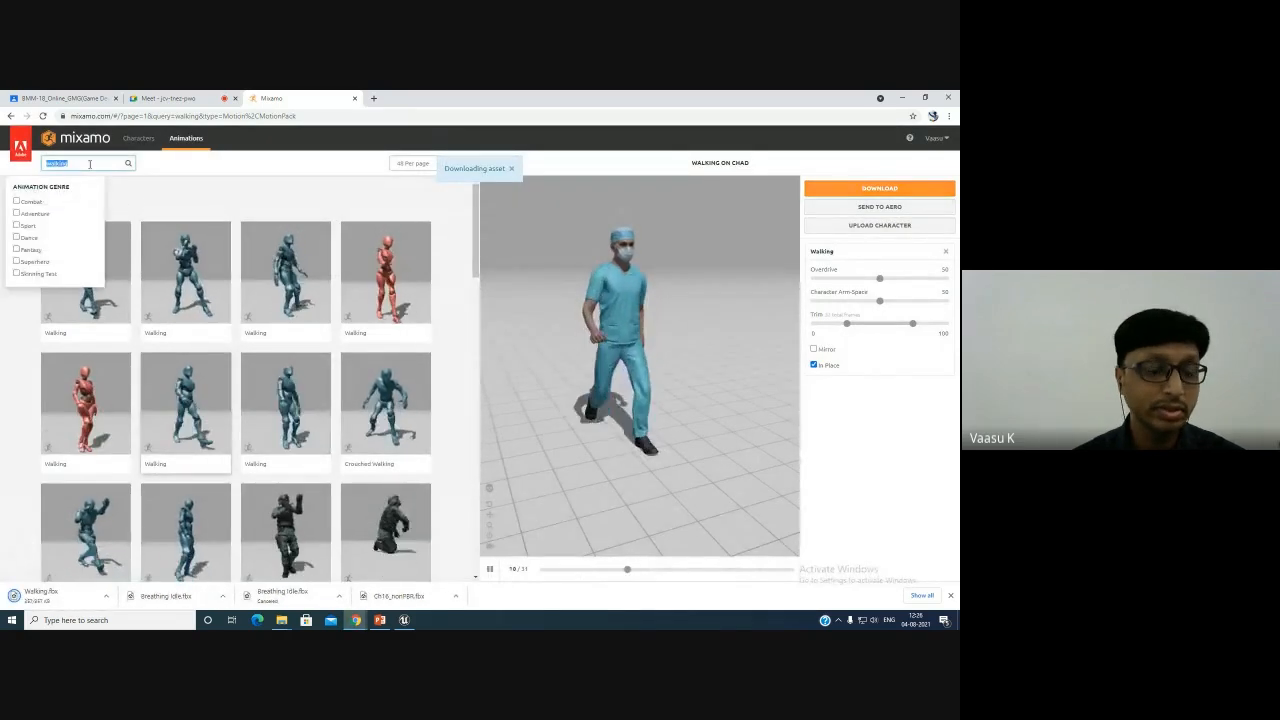
pyautogui.write('iunnin')
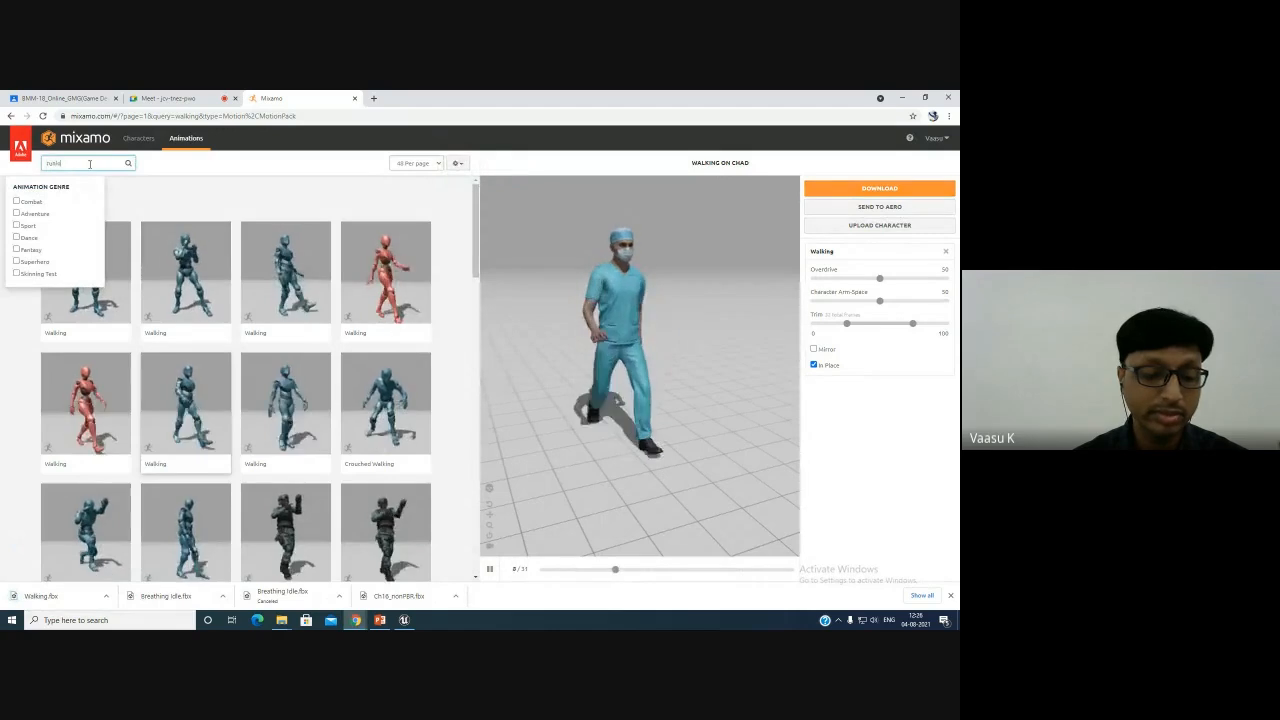
pyautogui.press('BackSpace')
pyautogui.press('BackSpace')
pyautogui.press('BackSpace')
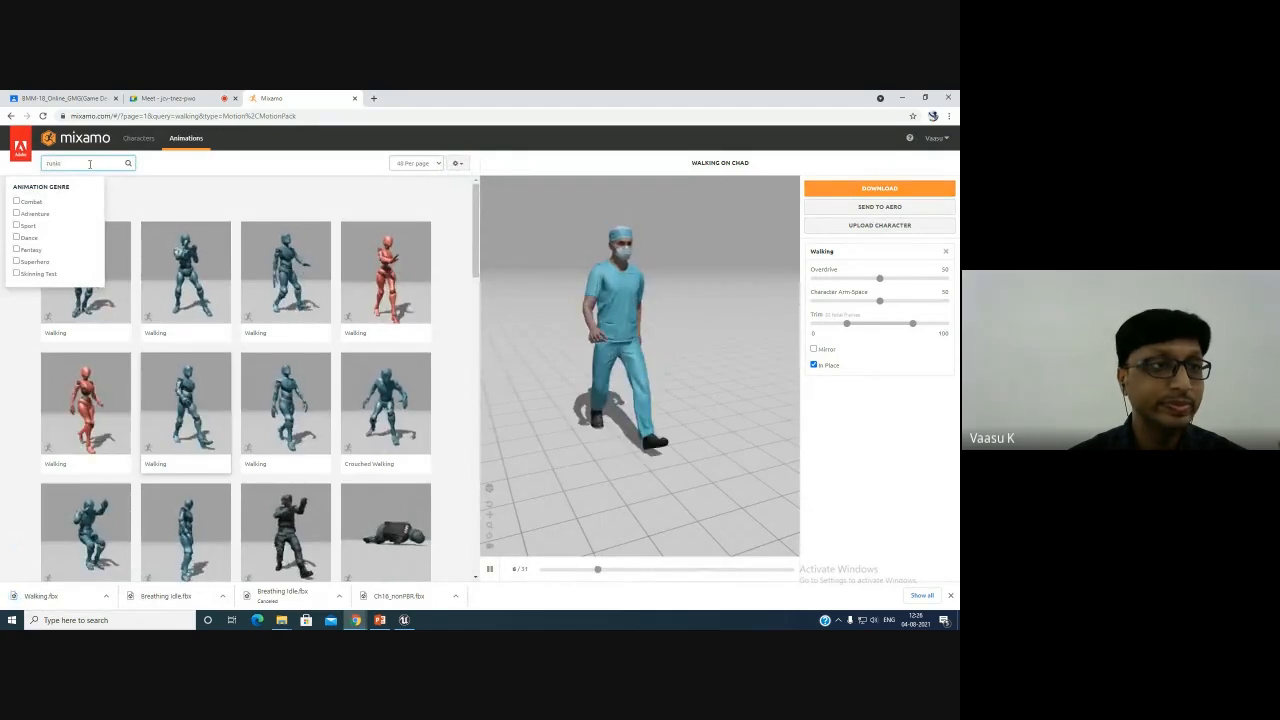
pyautogui.write('ning')
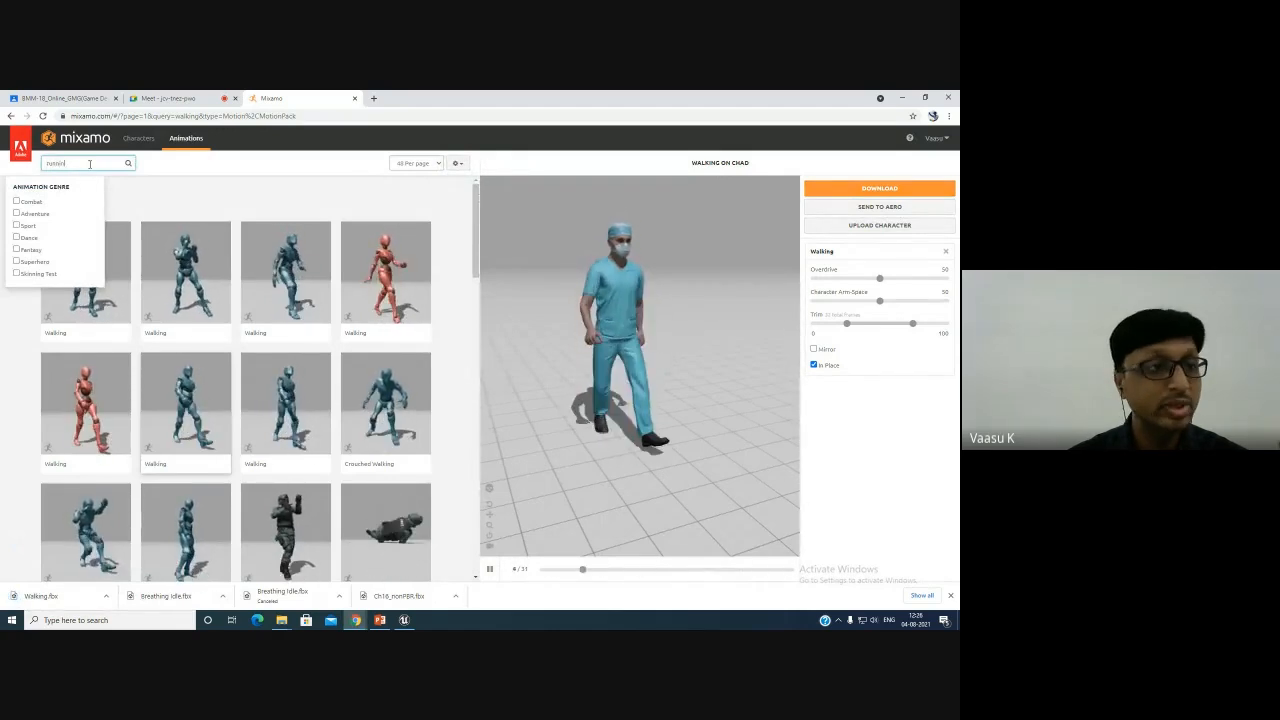
pyautogui.press('Return')
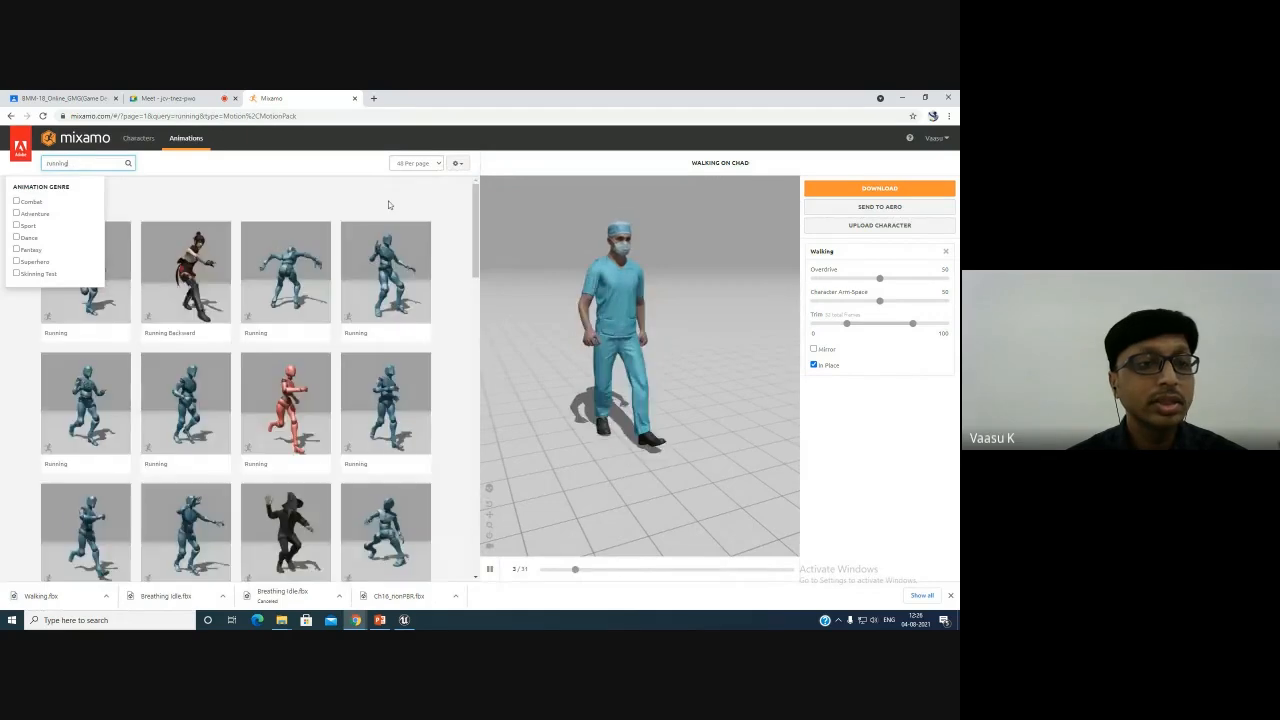
pyautogui.click(199, 425)
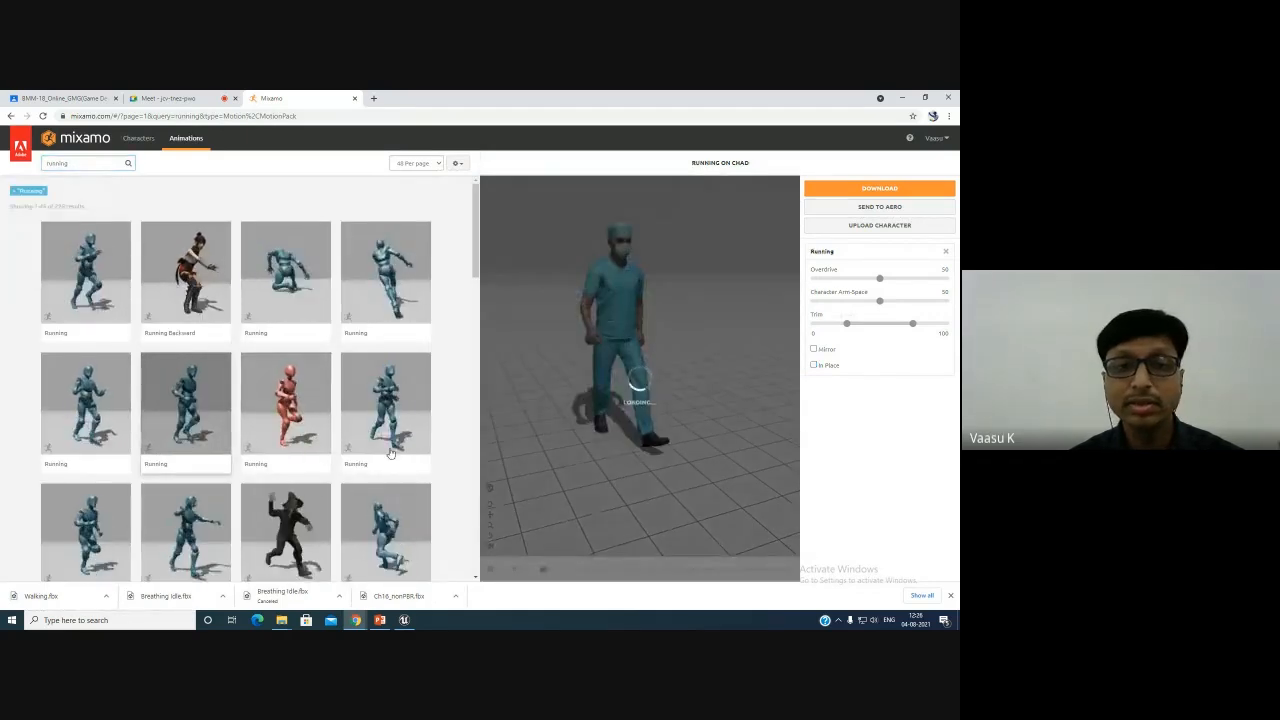
pyautogui.click(813, 365)
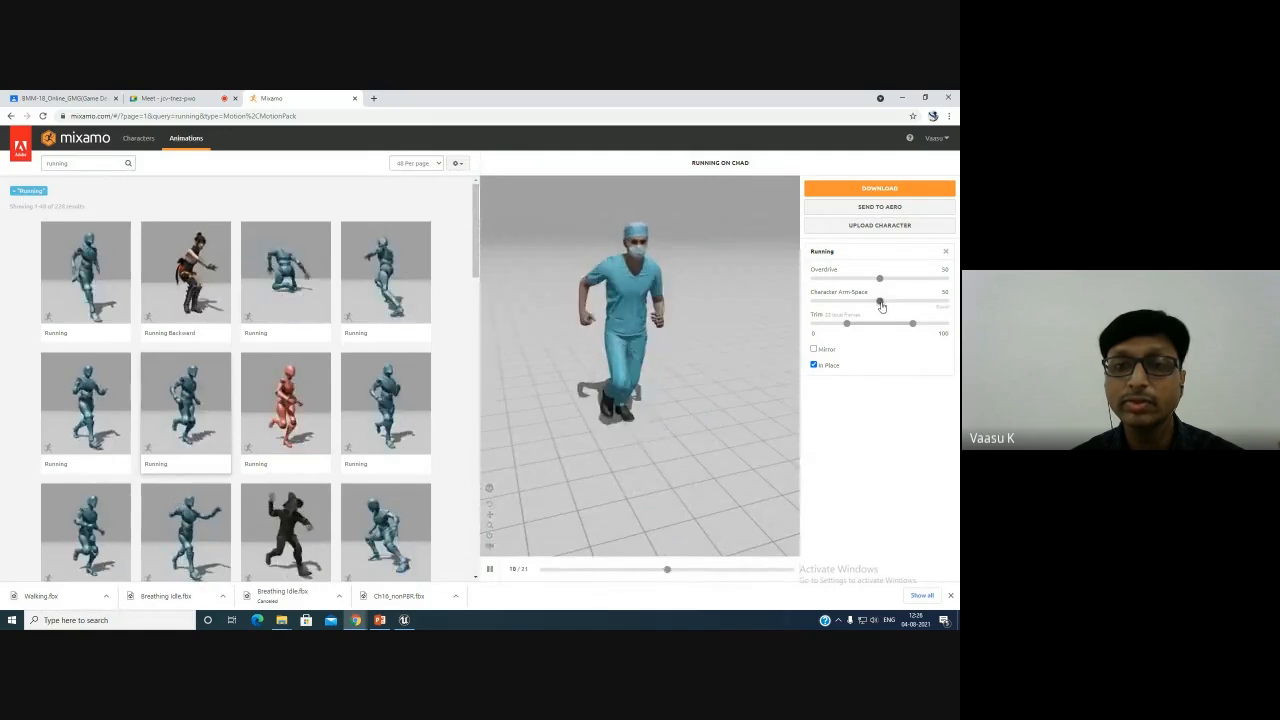
# - Set the Running animation's Character Arm-Space to 51 and toggle the Mirror option on and off again
pyautogui.moveTo(880, 303); pyautogui.dragTo(902, 303)
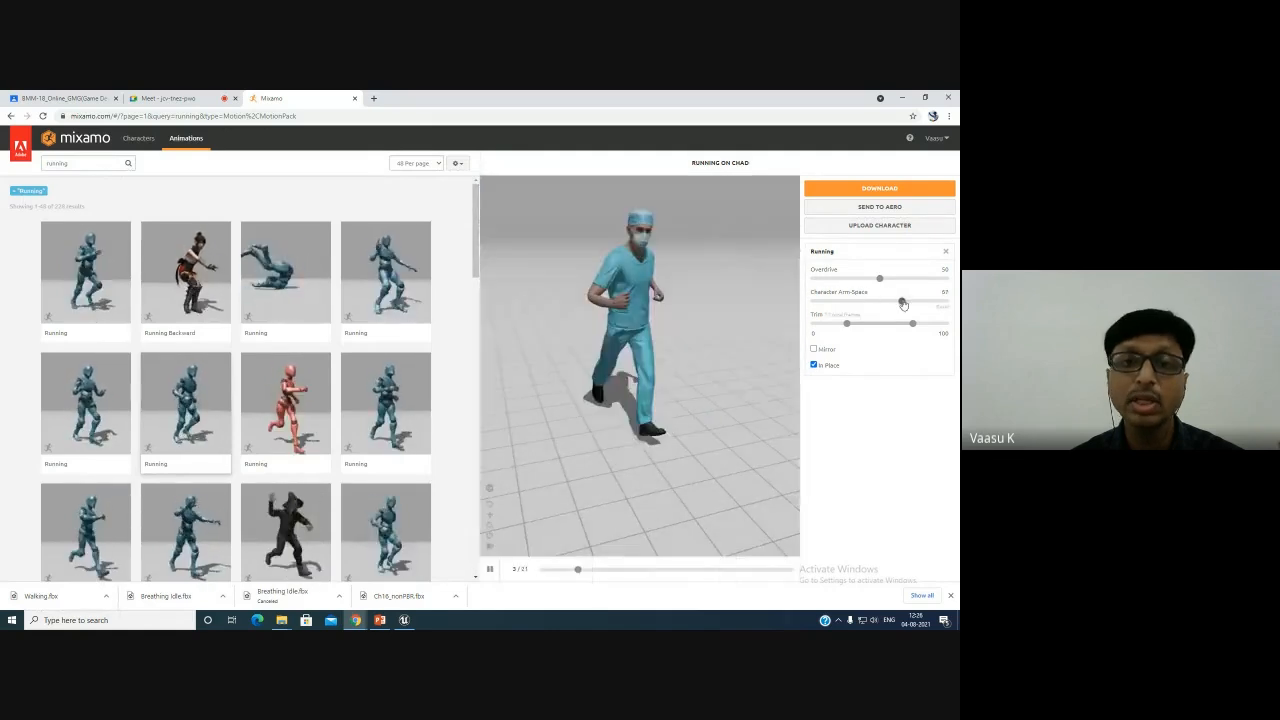
pyautogui.moveTo(900, 303); pyautogui.dragTo(881, 304)
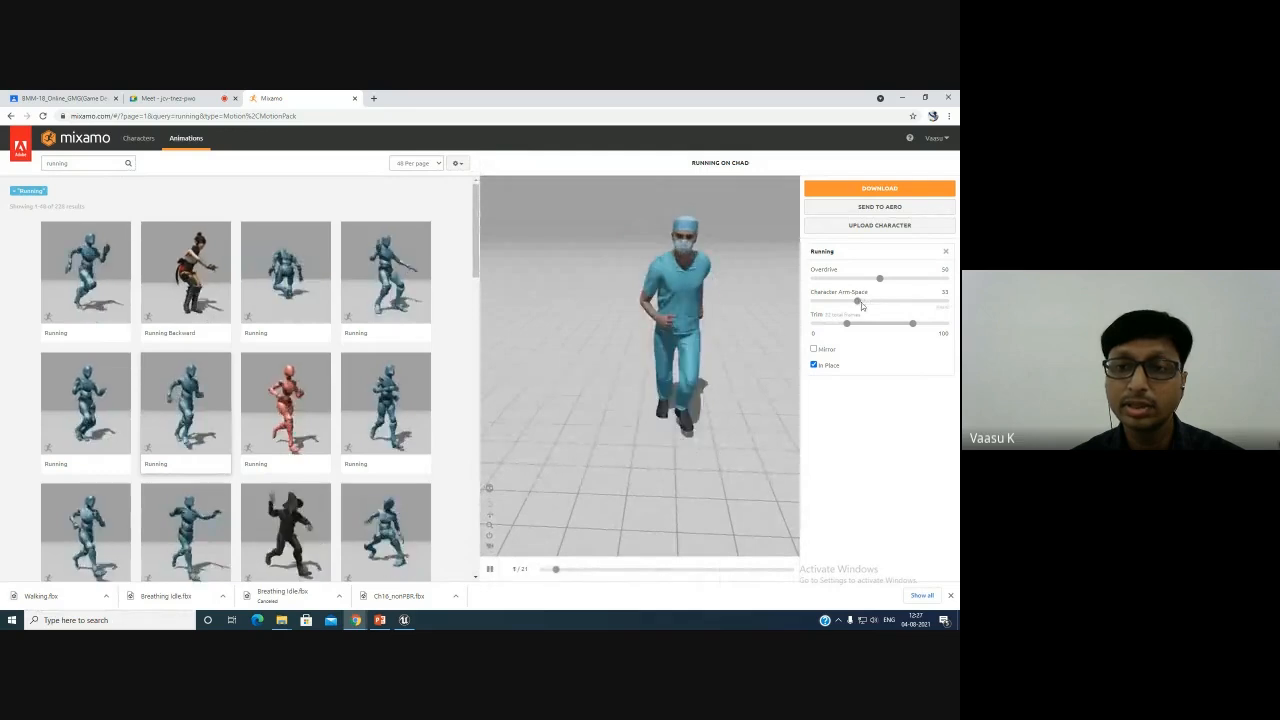
pyautogui.moveTo(860, 302); pyautogui.dragTo(881, 304)
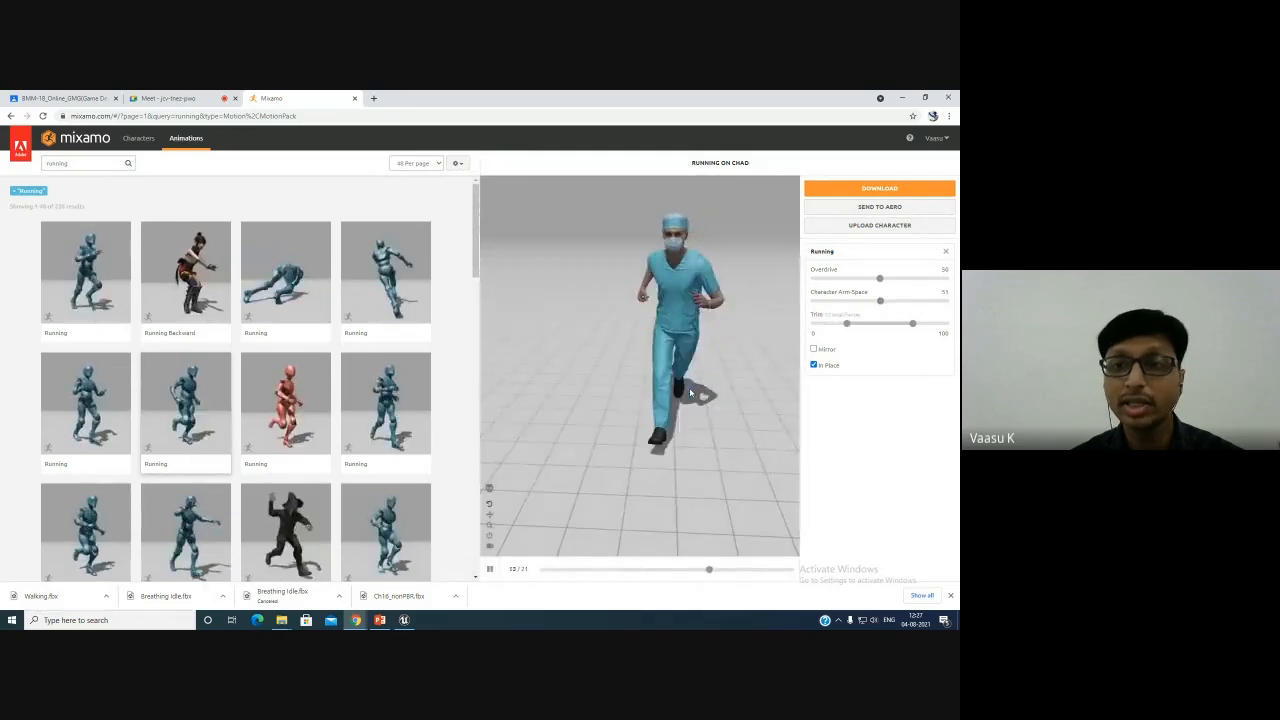
pyautogui.click(814, 349)
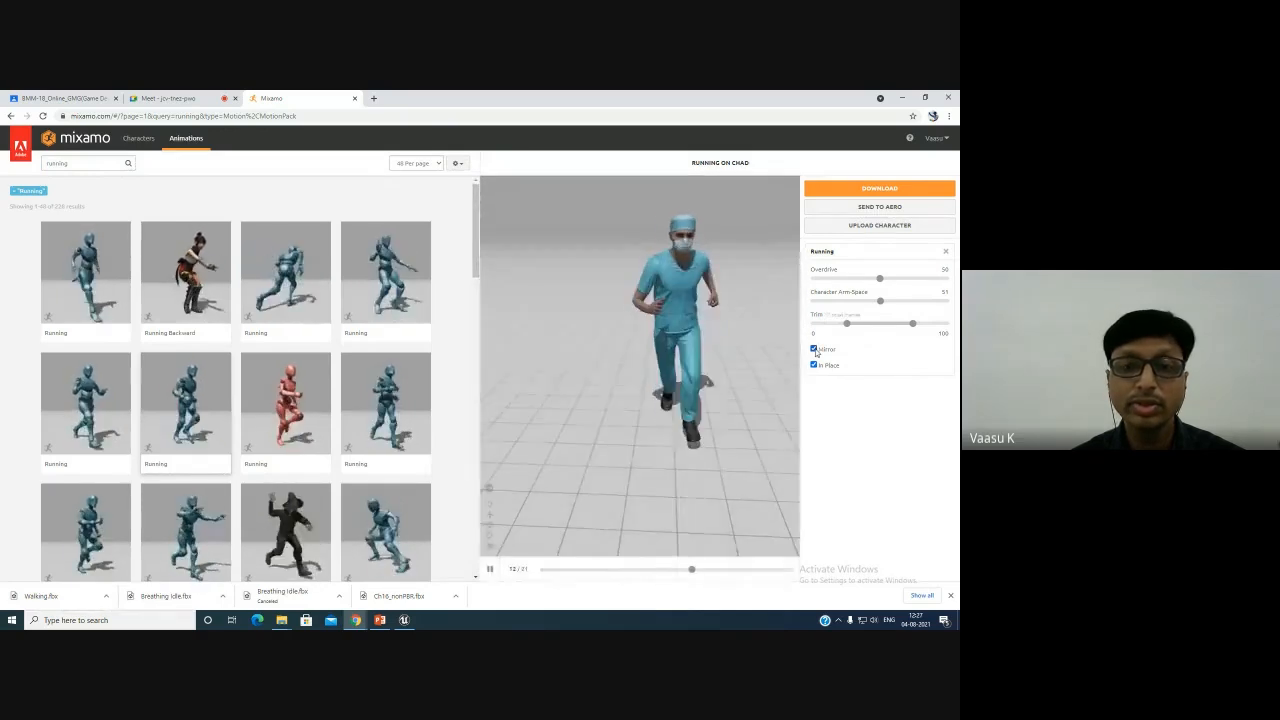
pyautogui.click(814, 349)
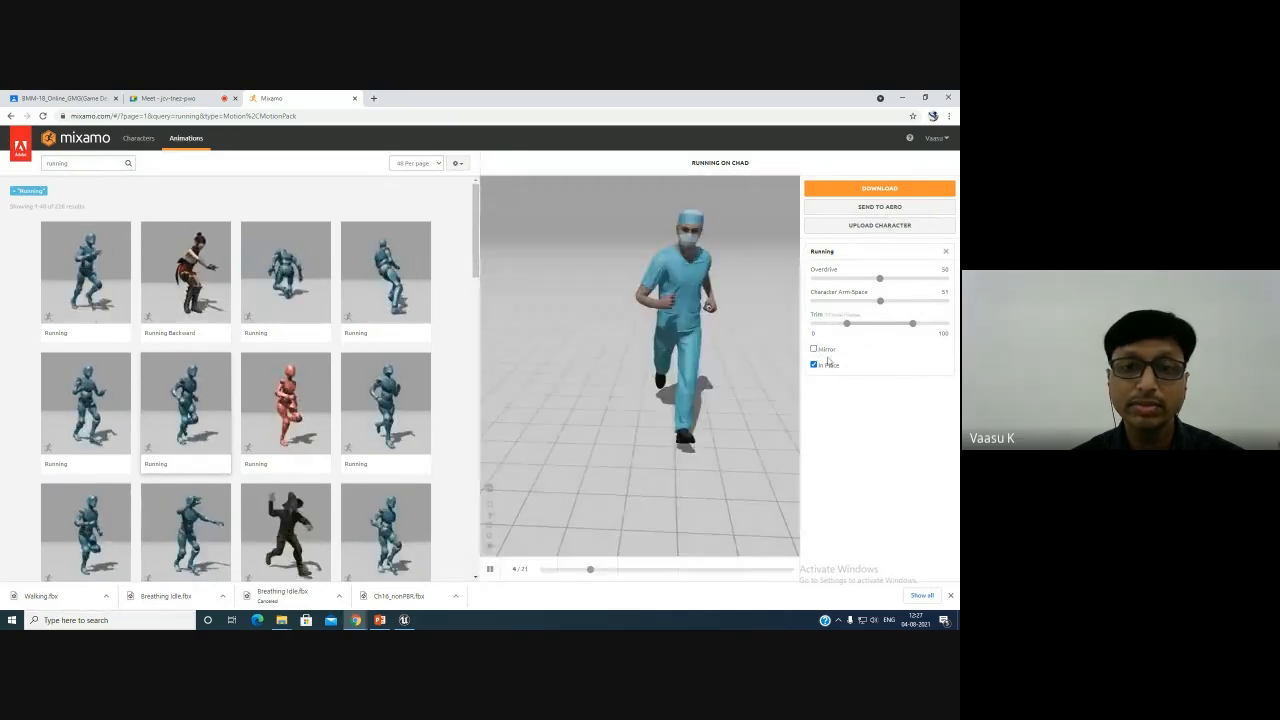
# - Download the Running animation as FBX Binary (.fbx) without skin and dismiss the download notice
pyautogui.click(882, 189)
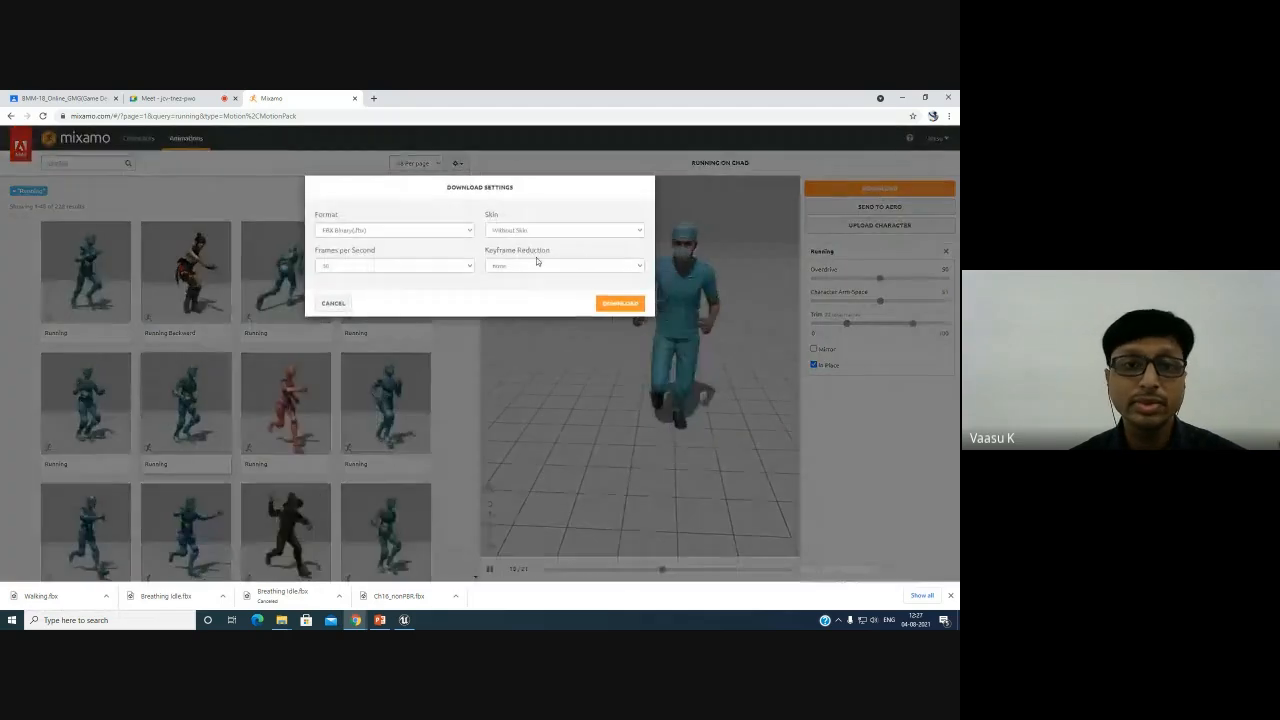
pyautogui.click(620, 302)
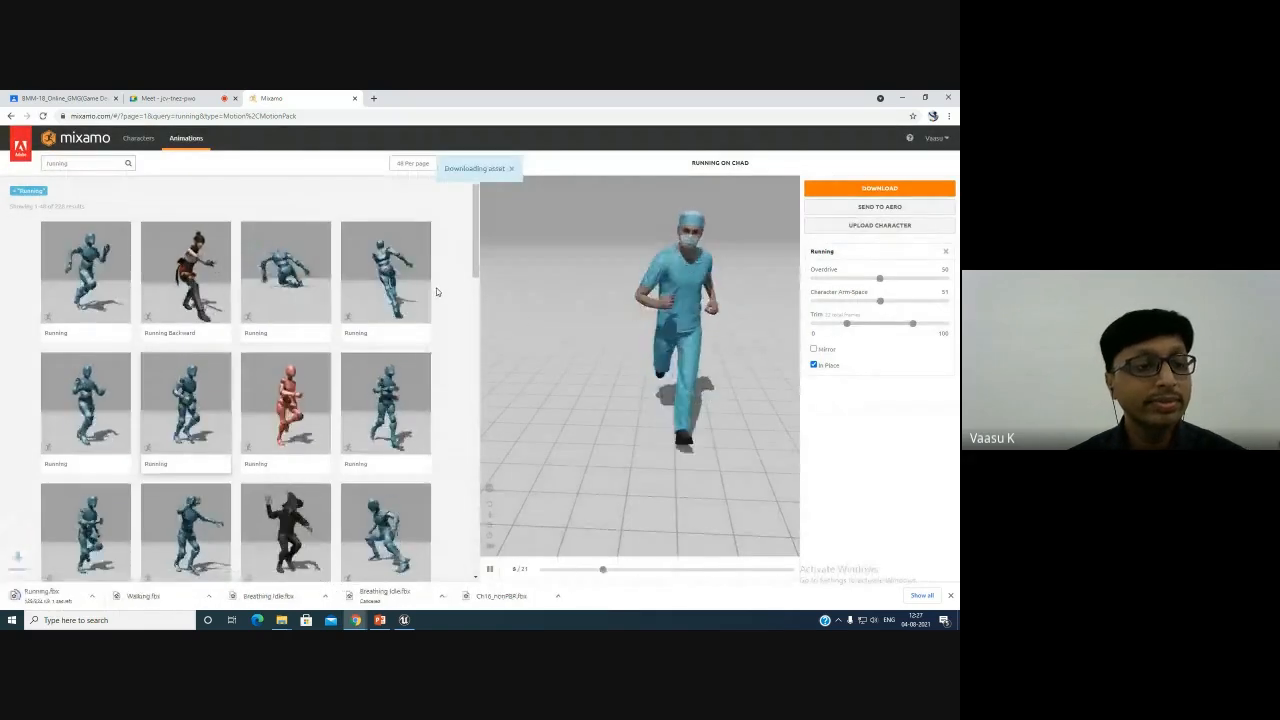
pyautogui.click(511, 168)
# - Search the animations for jump
pyautogui.click(119, 163)
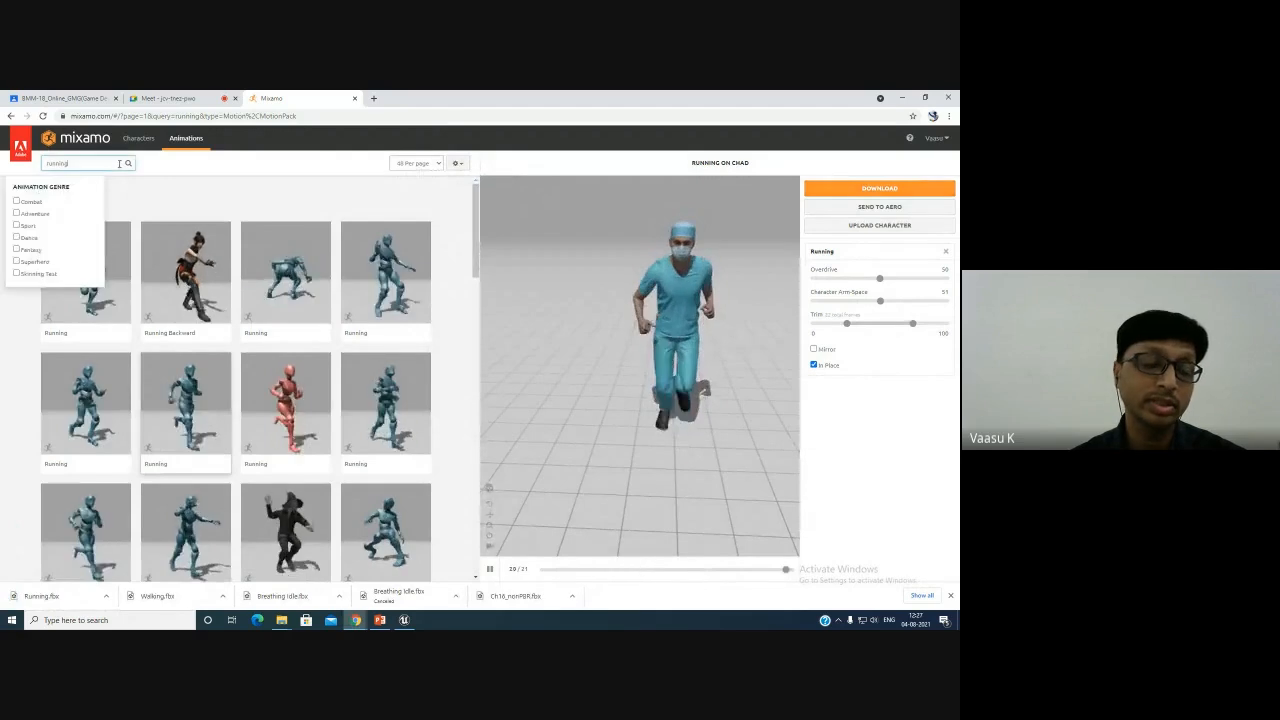
pyautogui.hotkey('ctrl', 'a')
pyautogui.write('jump')
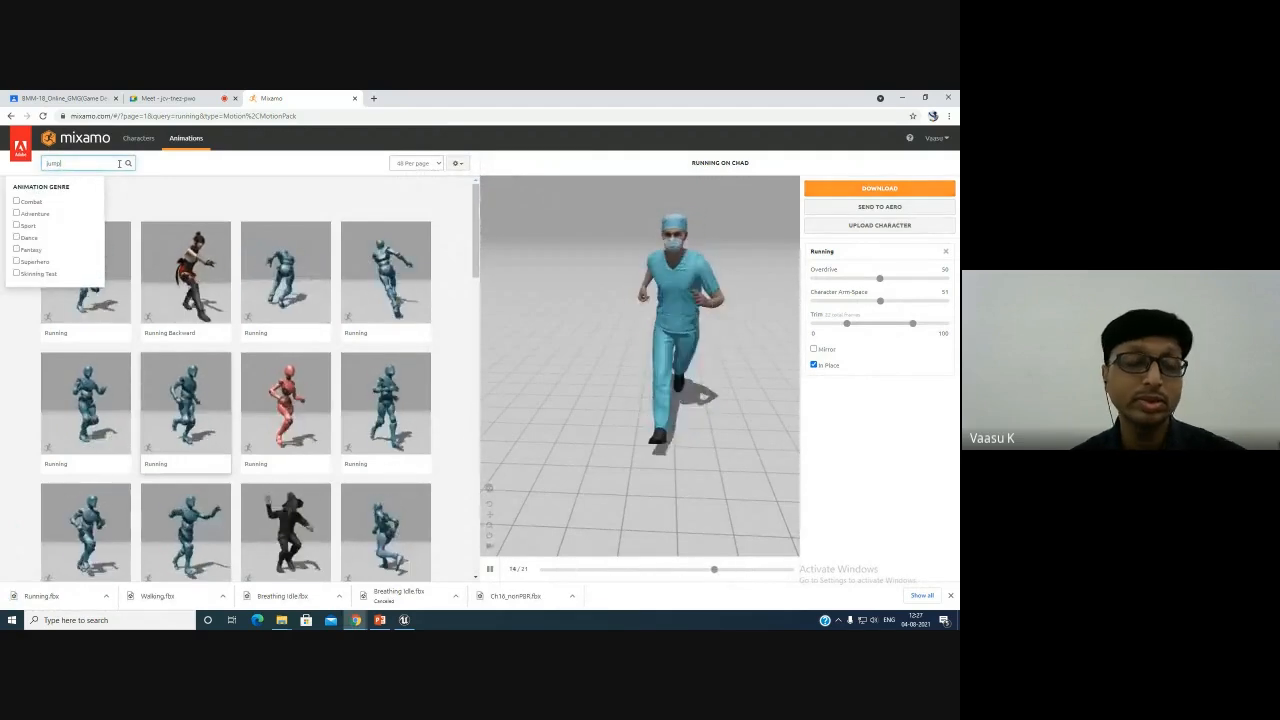
pyautogui.press('Return')
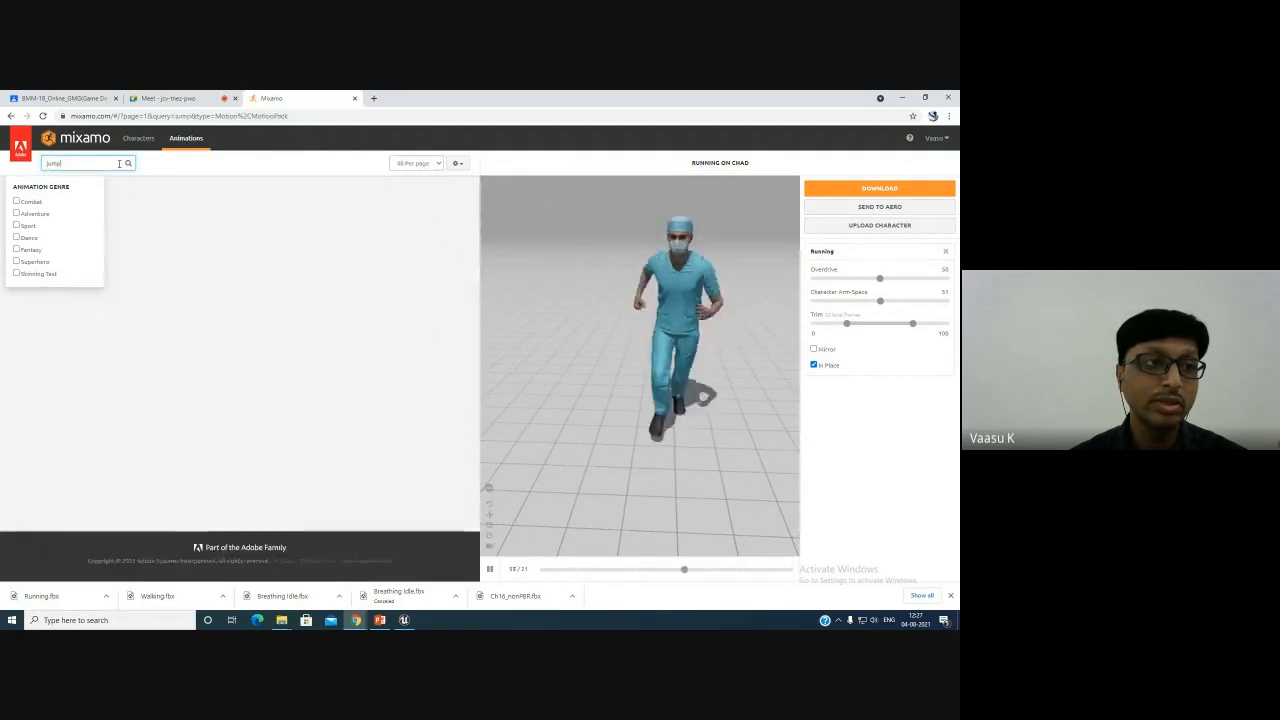
pyautogui.click(178, 194)
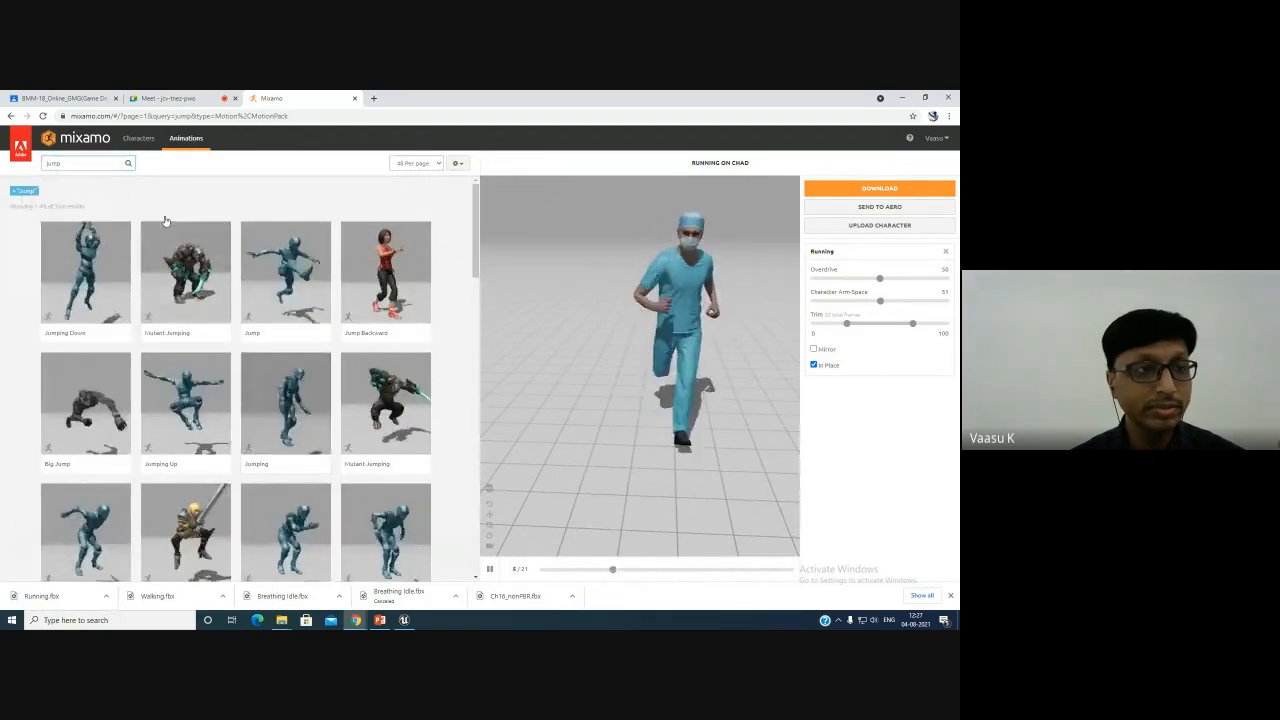
# - Refine the animation search to jumping up and select a Jumping Up animation
pyautogui.click(82, 164)
pyautogui.write('ing')
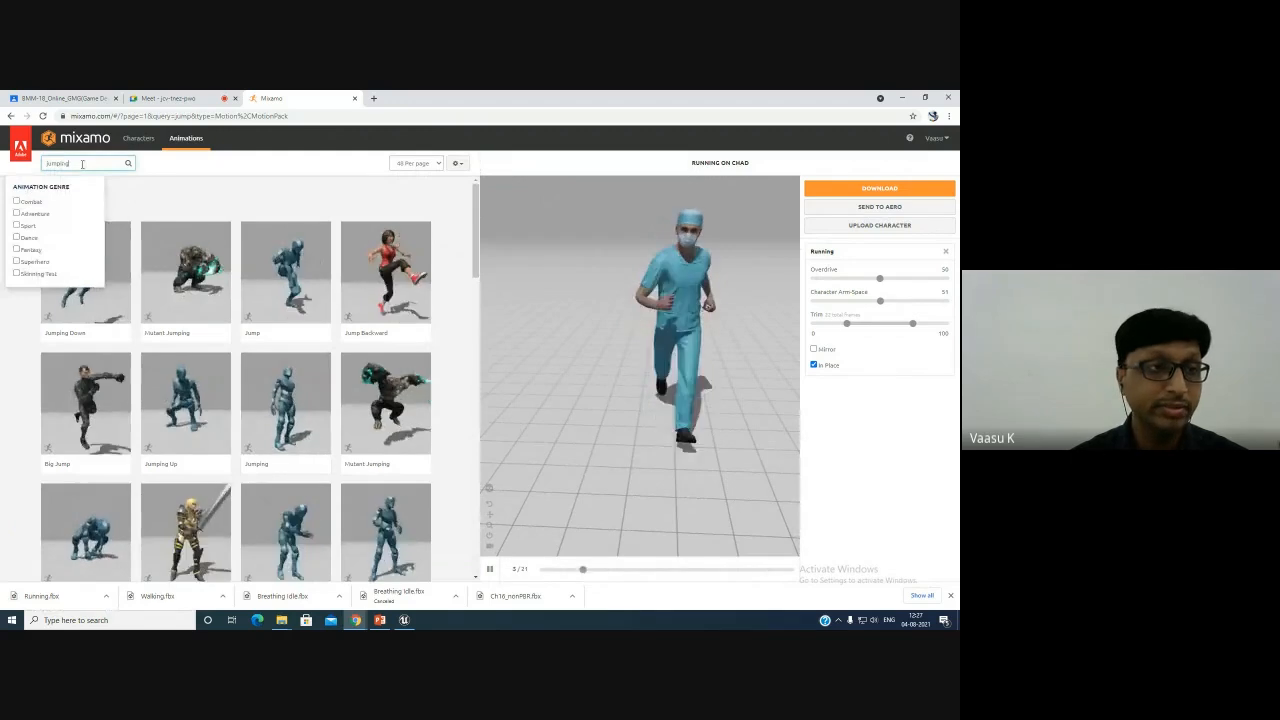
pyautogui.press('Return')
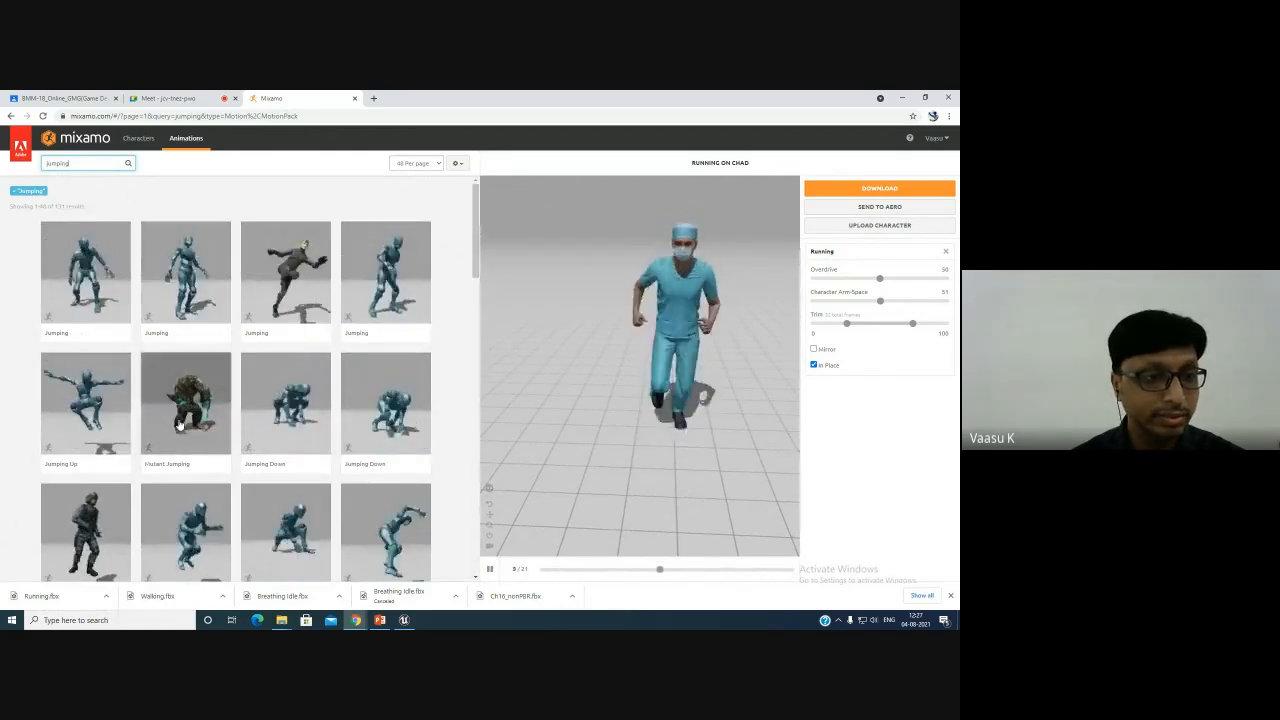
pyautogui.scroll(-1, 250, 250)
pyautogui.click(88, 162)
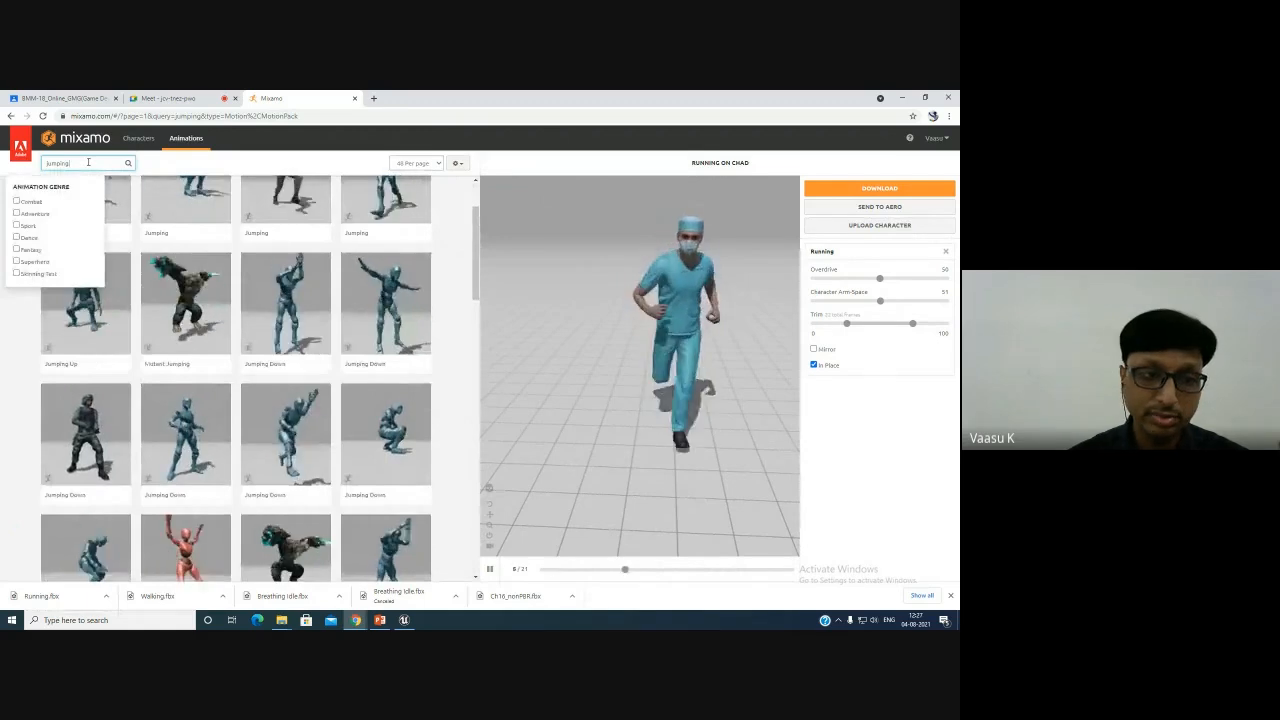
pyautogui.write('up')
pyautogui.press('Return')
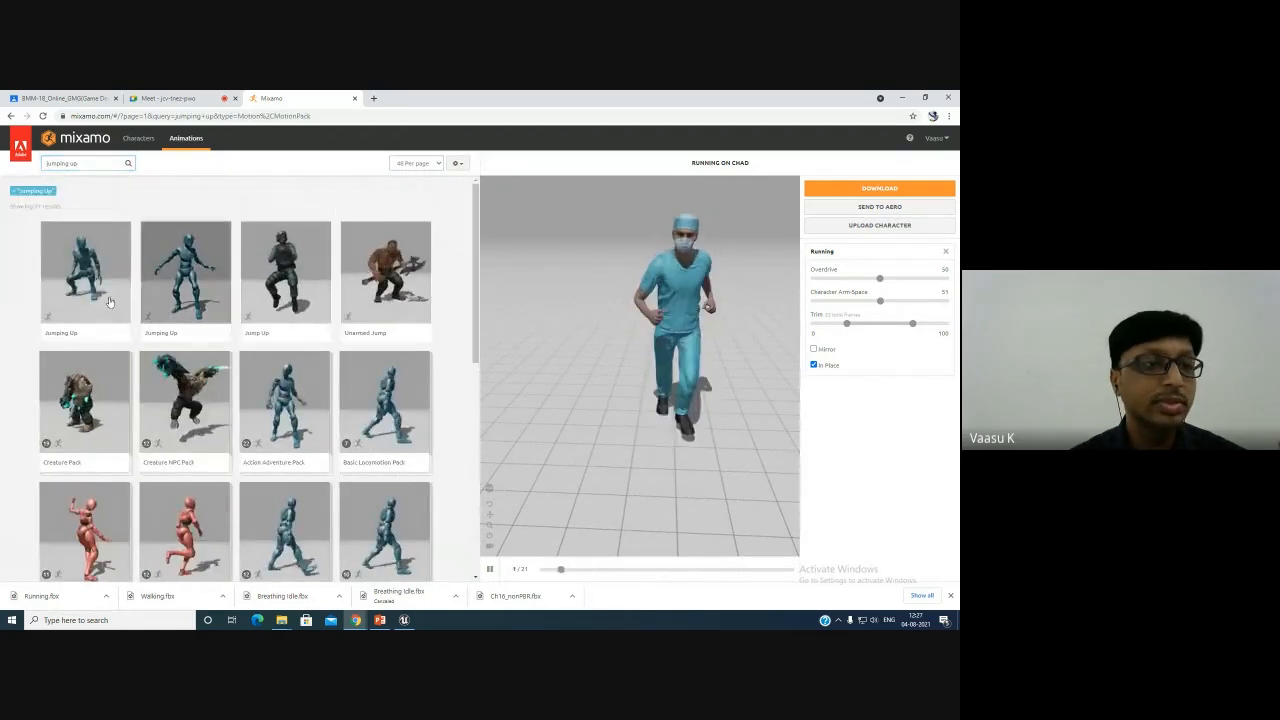
pyautogui.click(193, 296)
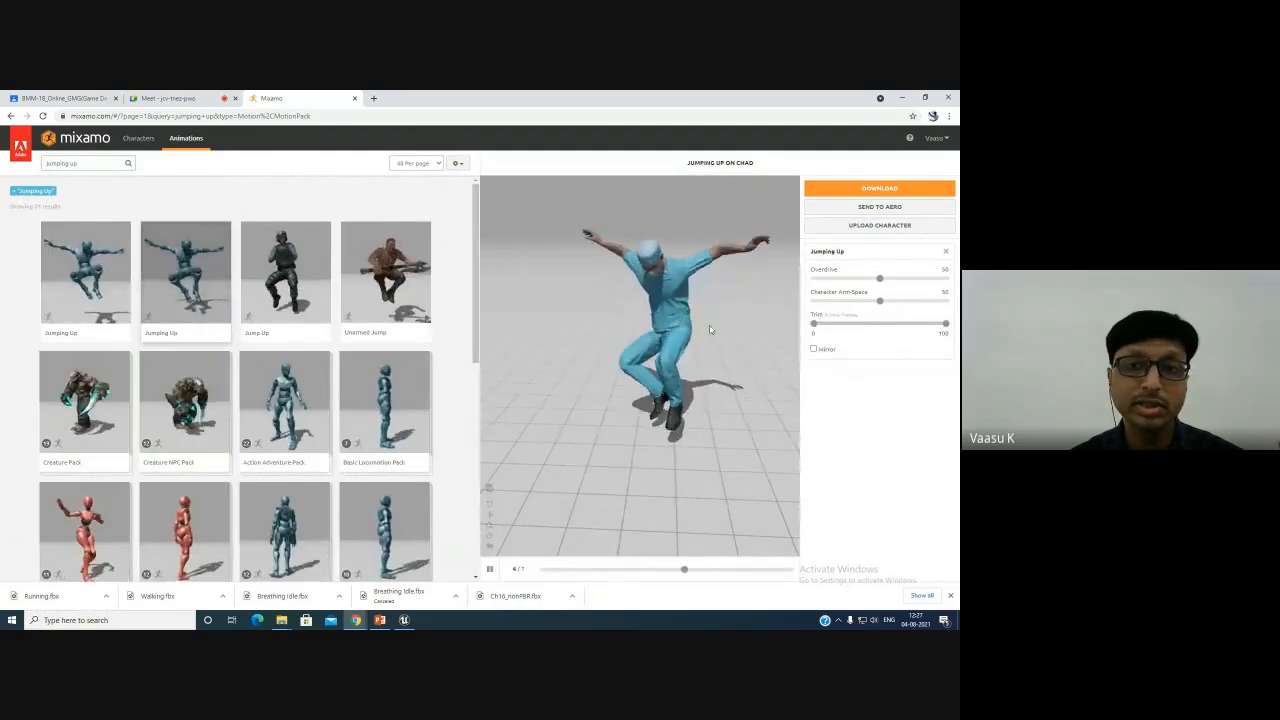
# - Download the Jumping Up animation as FBX Binary (.fbx) with the skin option set to Without Skin
pyautogui.click(880, 188)
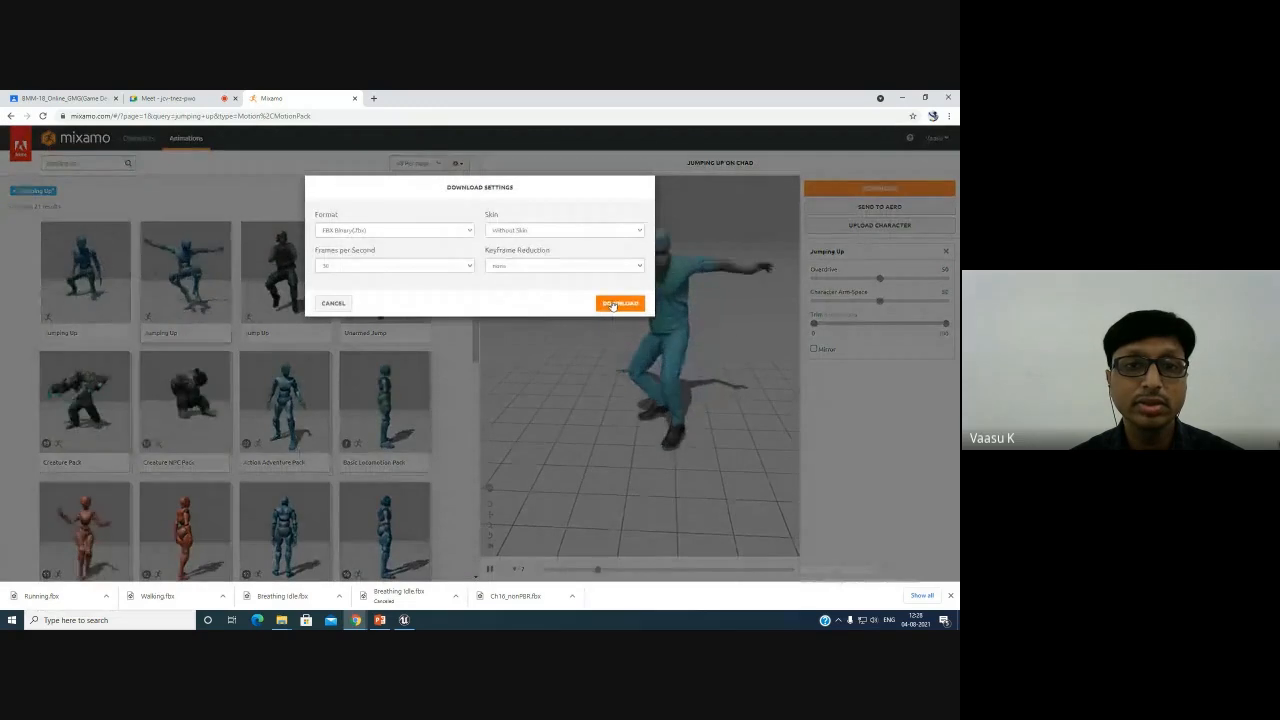
pyautogui.click(613, 304)
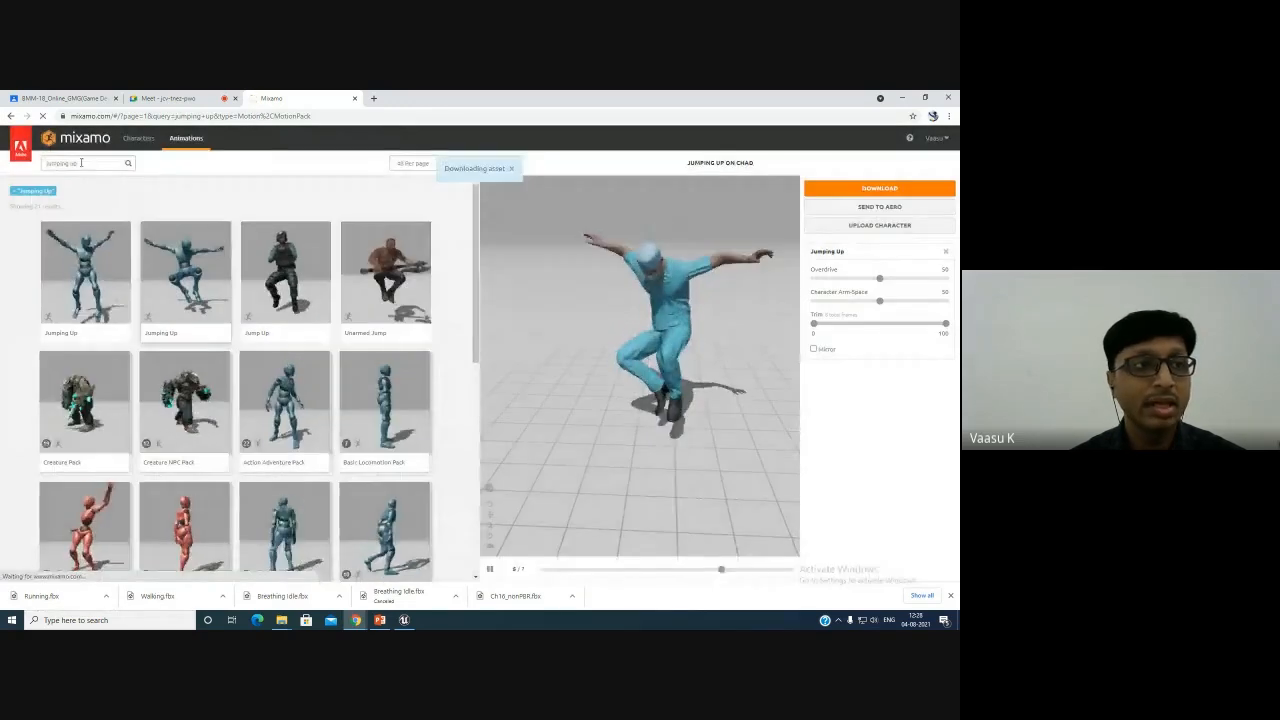
# - Search the animations for jumping down and browse through the results
pyautogui.doubleClick(75, 162)
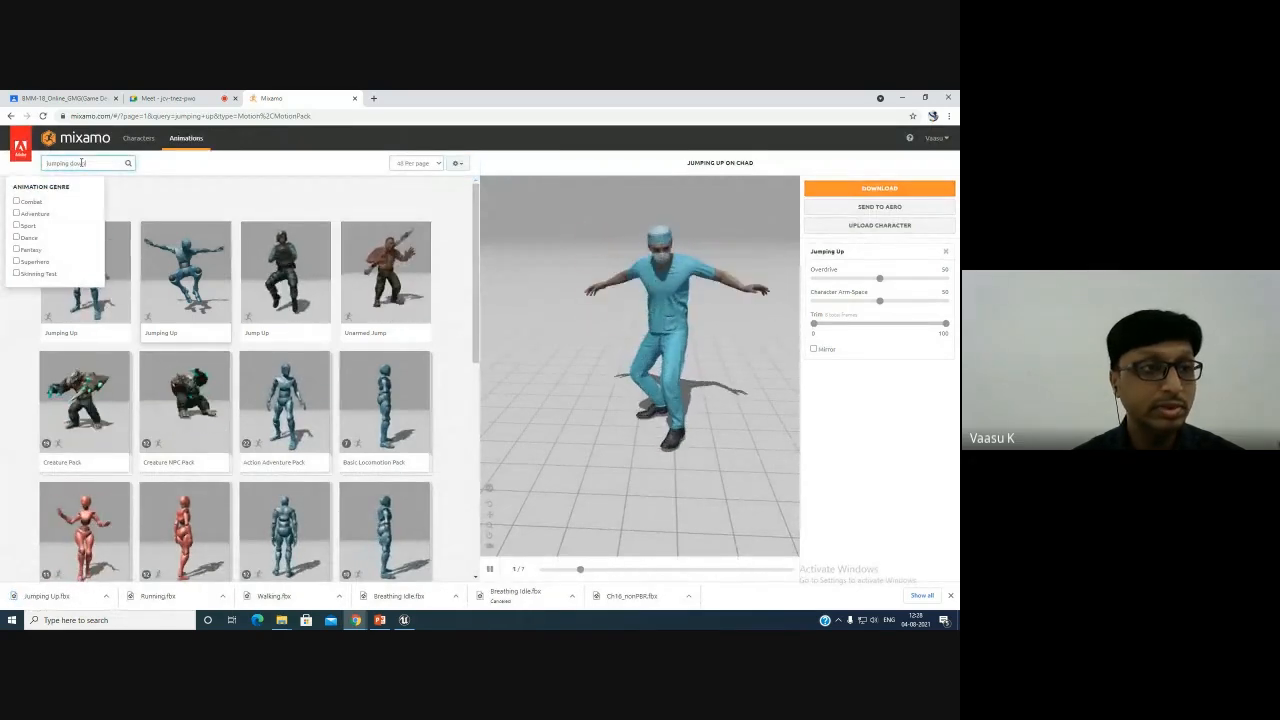
pyautogui.press('Return')
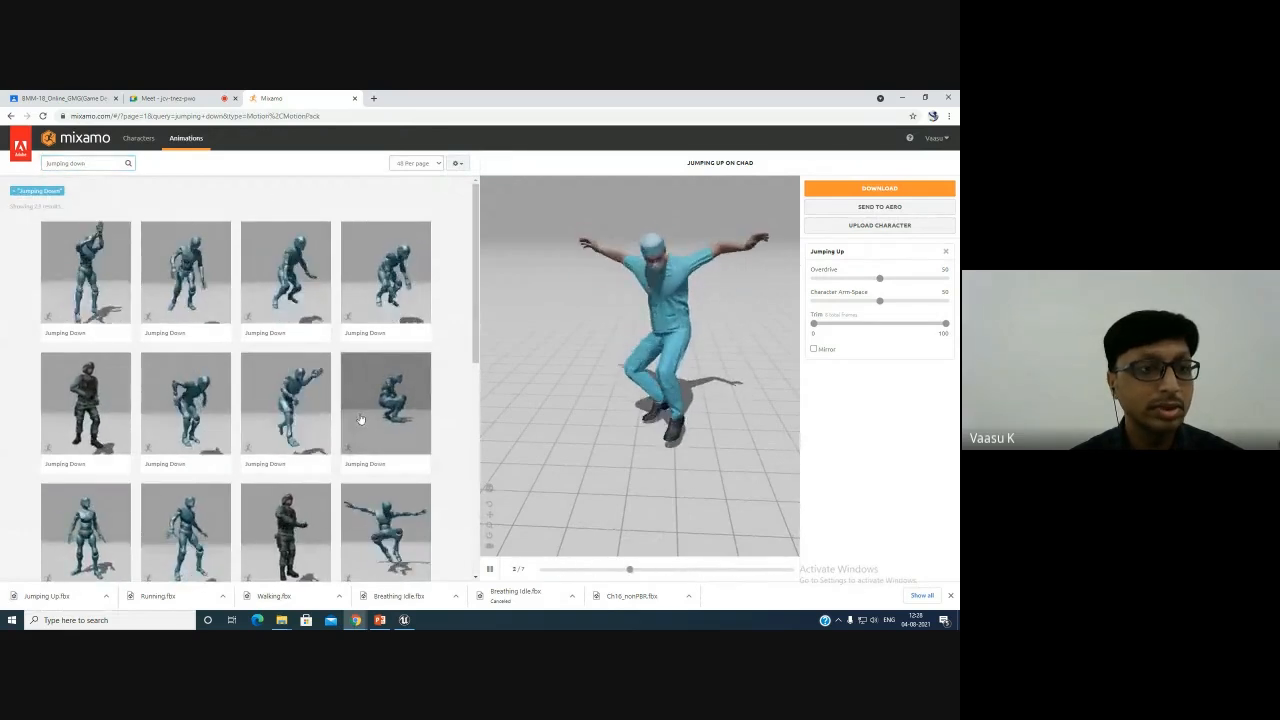
pyautogui.scroll(-5, 360, 418)
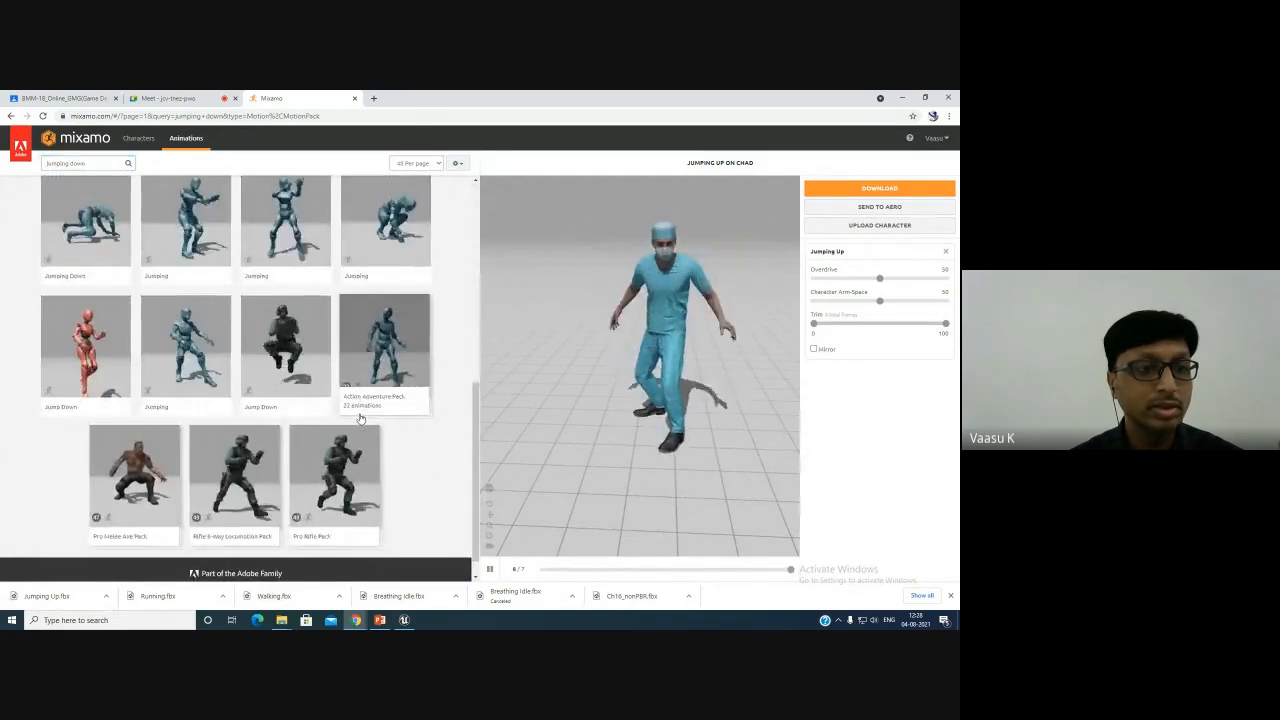
pyautogui.scroll(6, 240, 320)
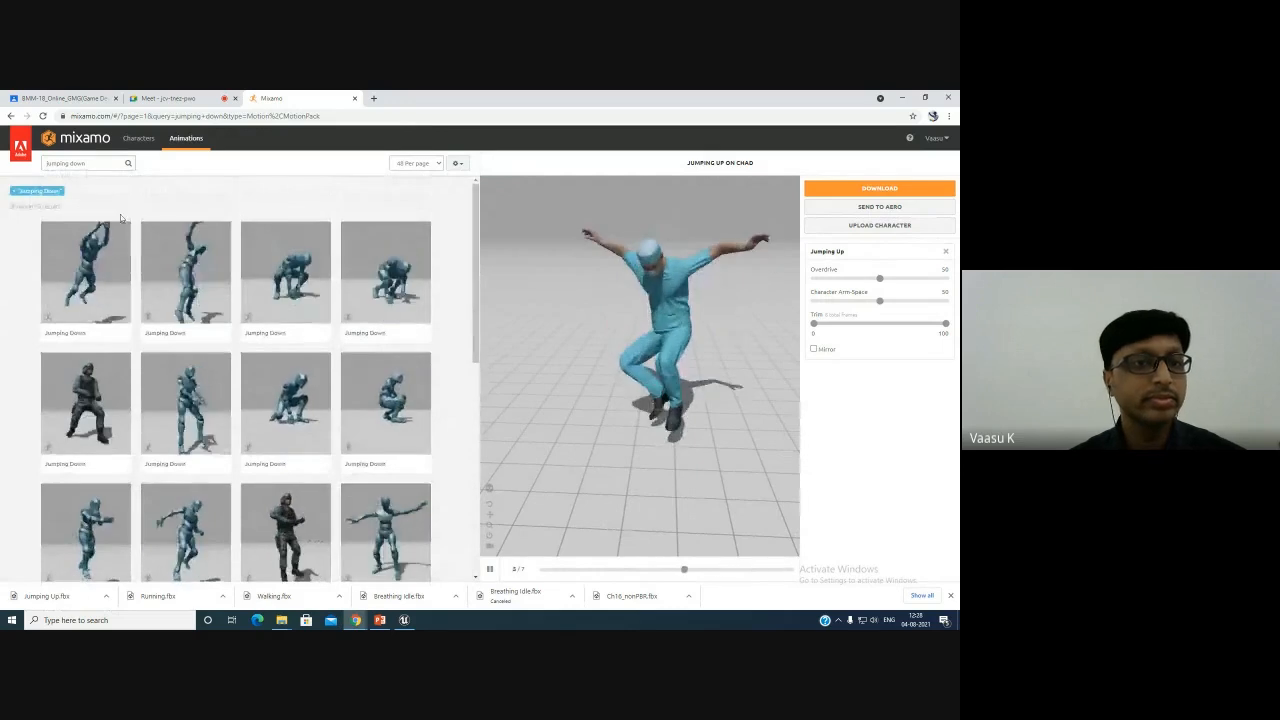
# - Search the animations for jump down and scroll through the results looking for a suitable landing clip
pyautogui.click(70, 166)
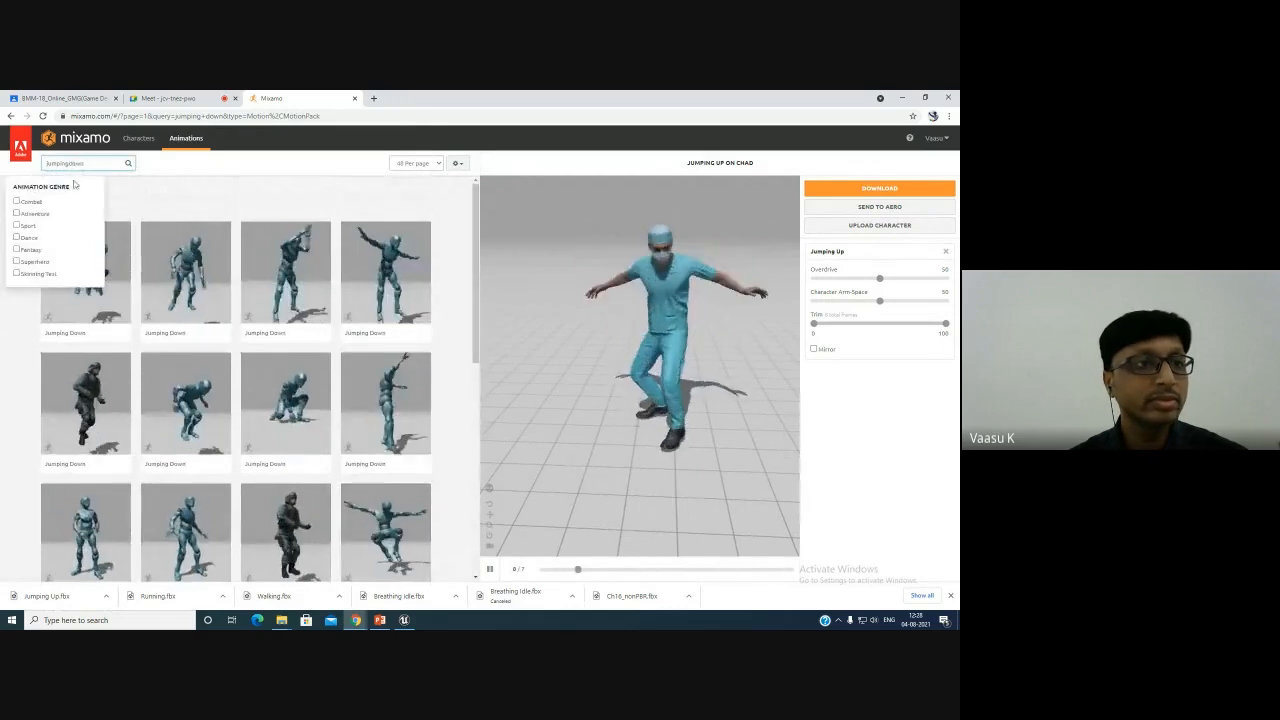
pyautogui.press('Return')
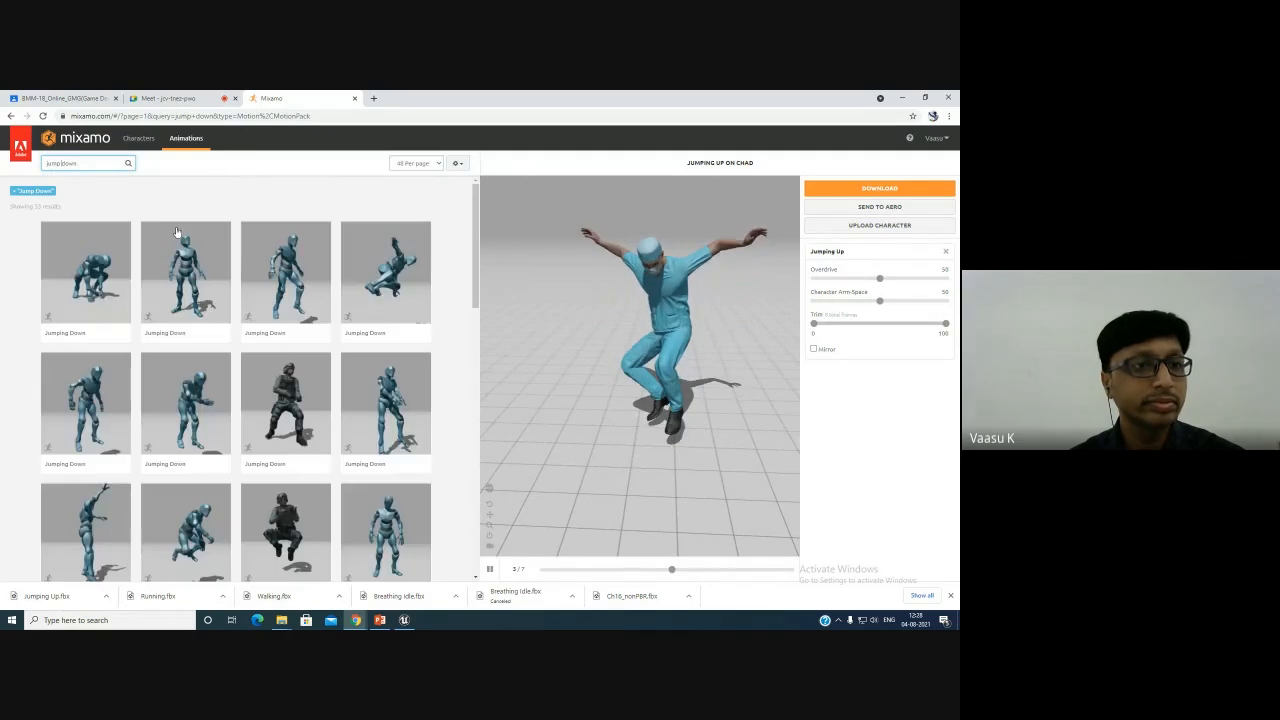
pyautogui.scroll(-1, 380, 418)
pyautogui.scroll(-5, 380, 418)
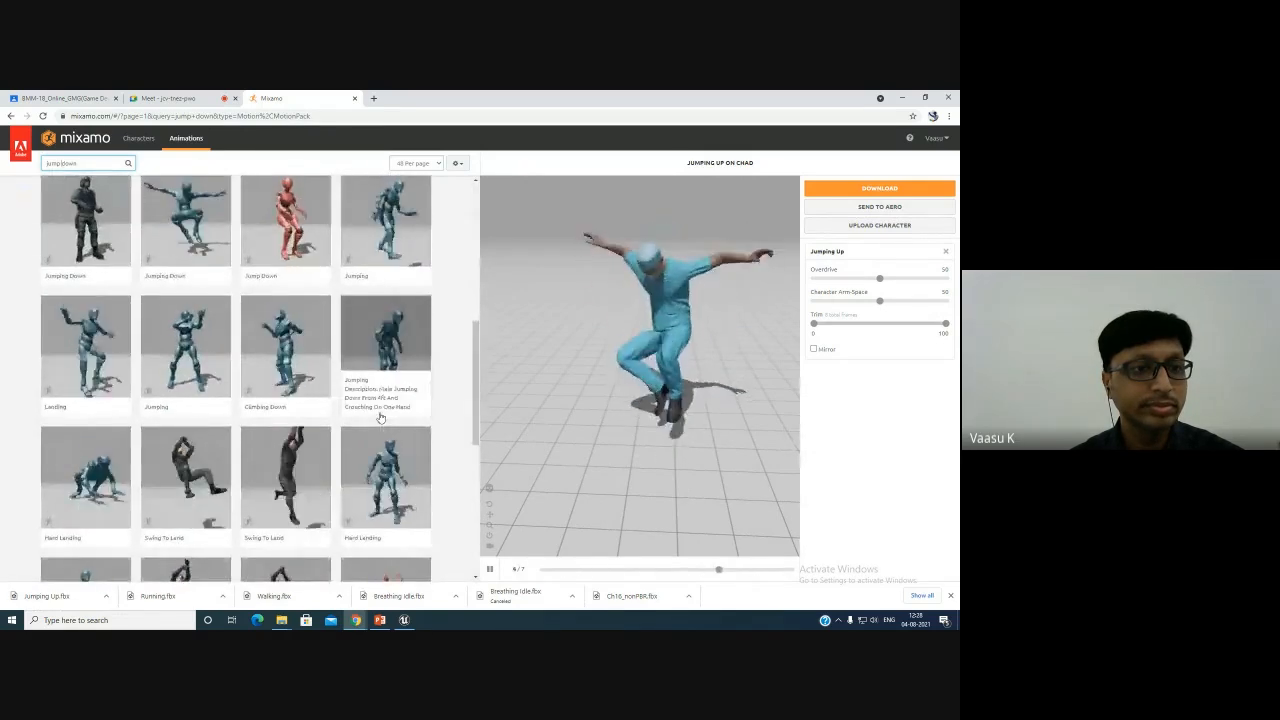
pyautogui.scroll(-1, 380, 418)
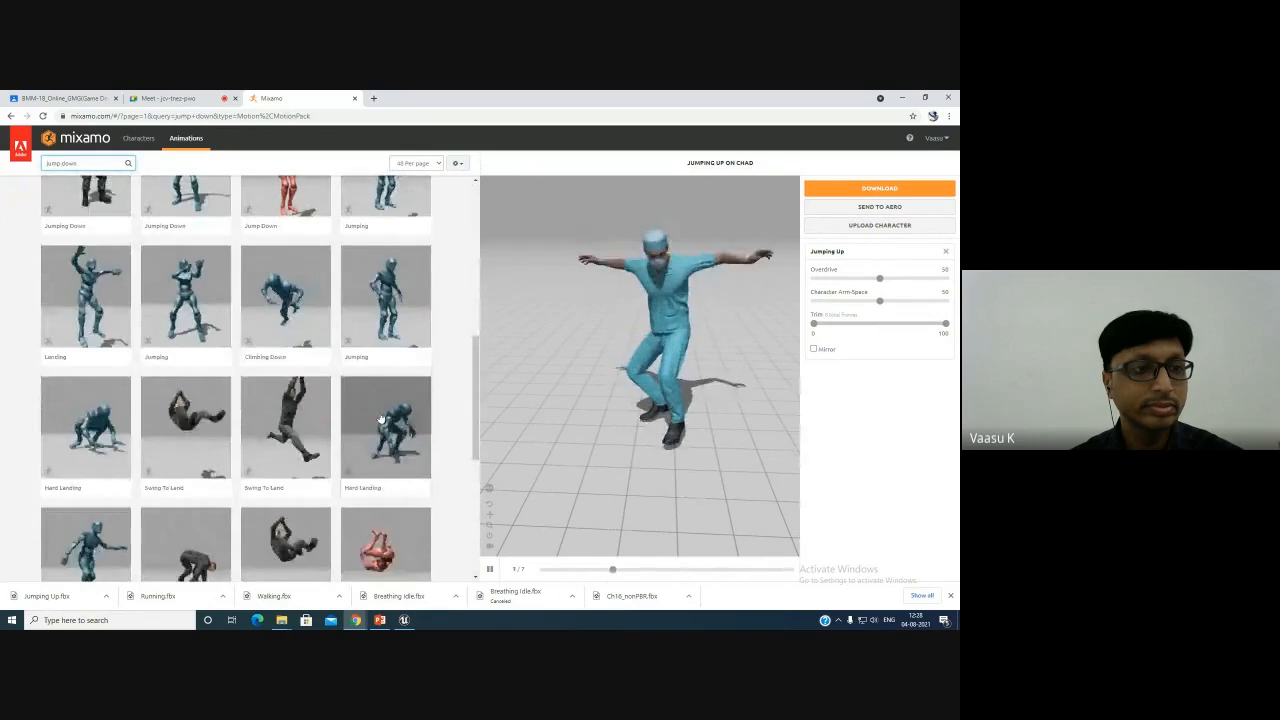
pyautogui.scroll(-2, 380, 418)
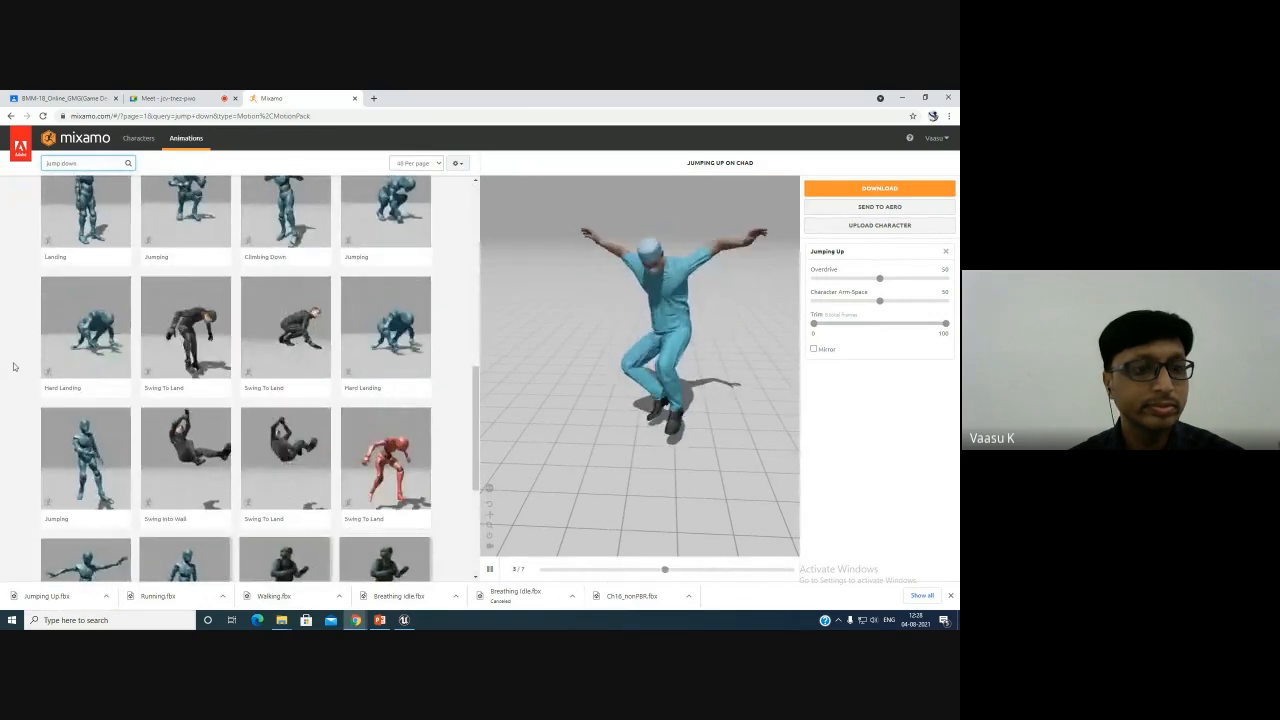
pyautogui.scroll(-4, 14, 367)
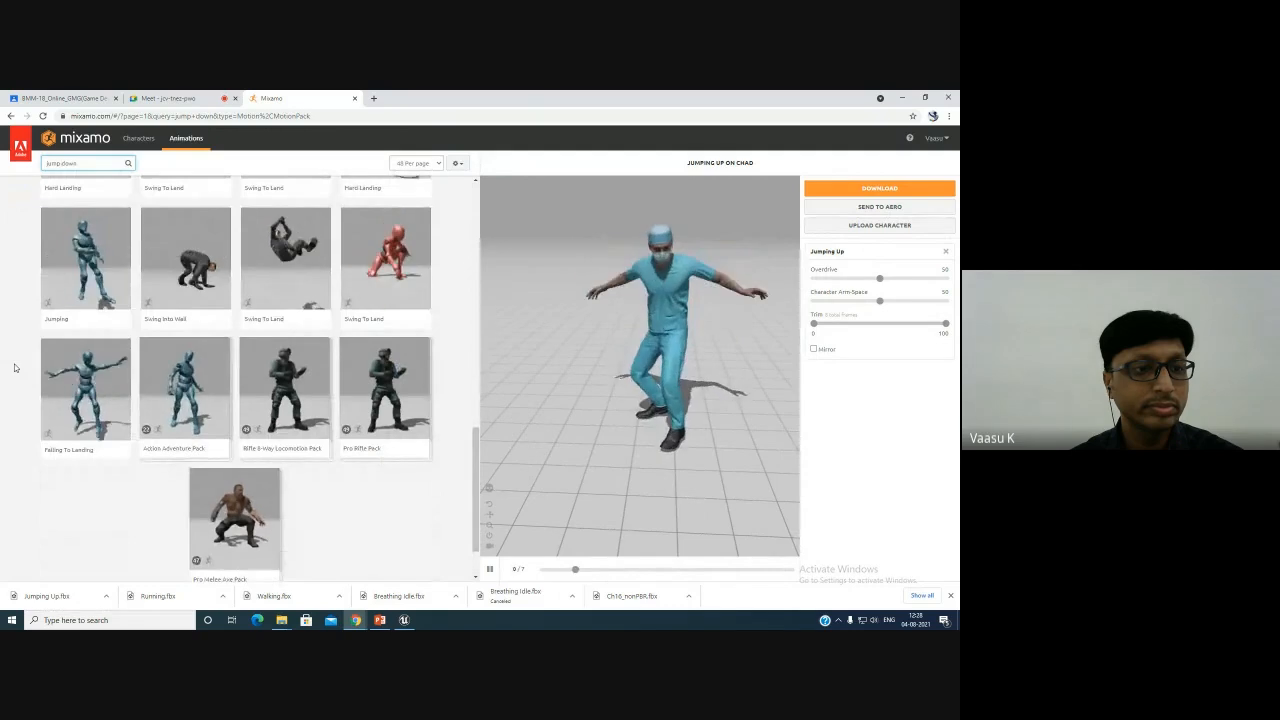
# - Search the animations for jumping up and scroll through the results
pyautogui.scroll(-2, 17, 372)
pyautogui.scroll(17, 83, 394)
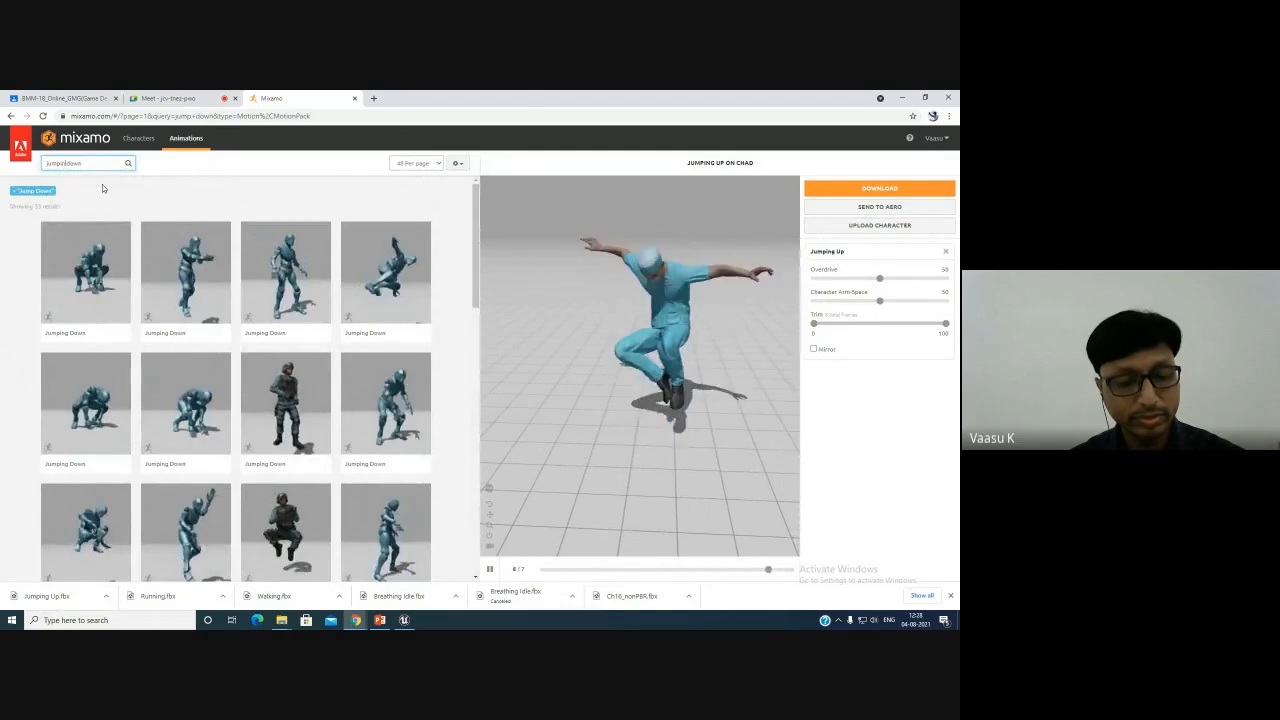
pyautogui.write('ing')
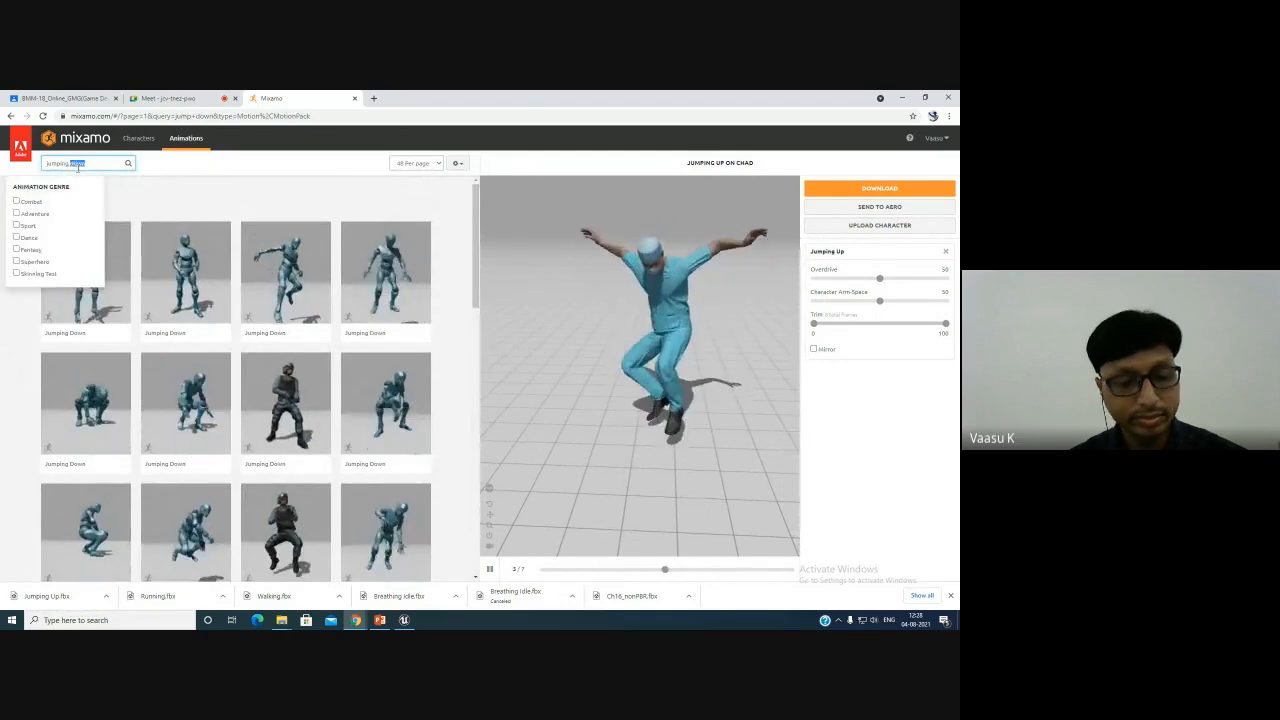
pyautogui.write('up')
pyautogui.press('Return')
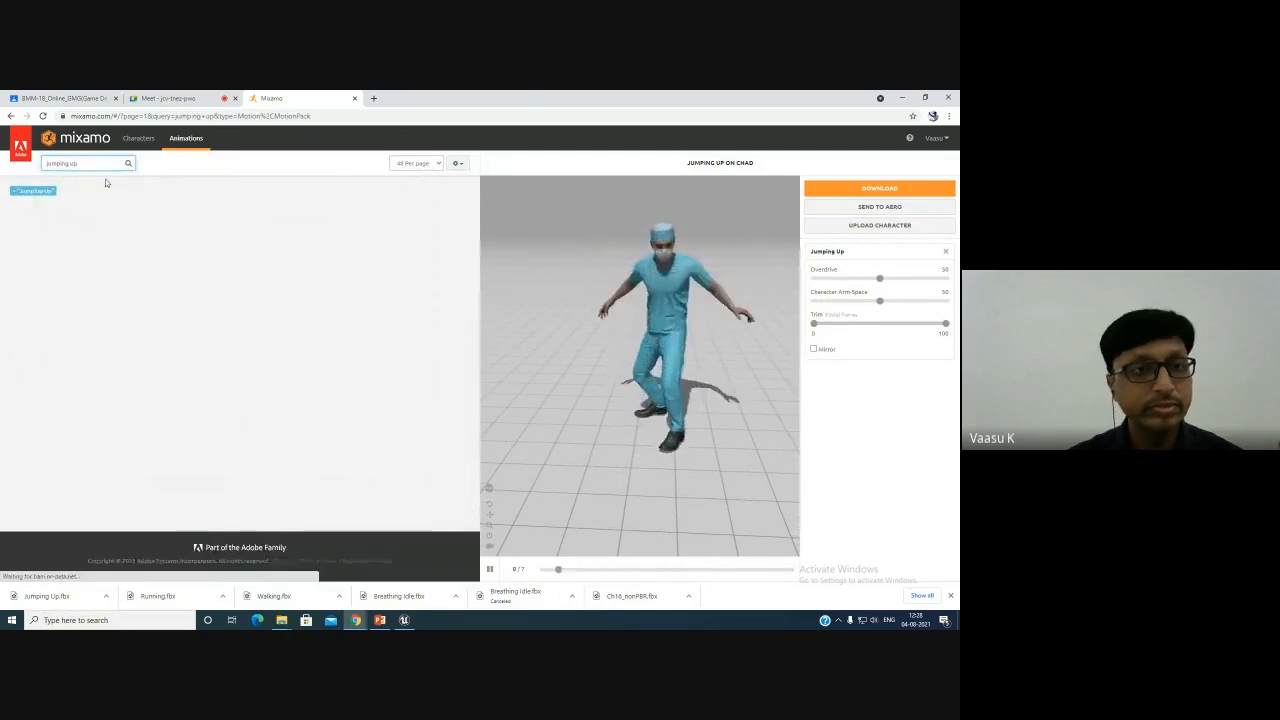
pyautogui.scroll(-2, 283, 380)
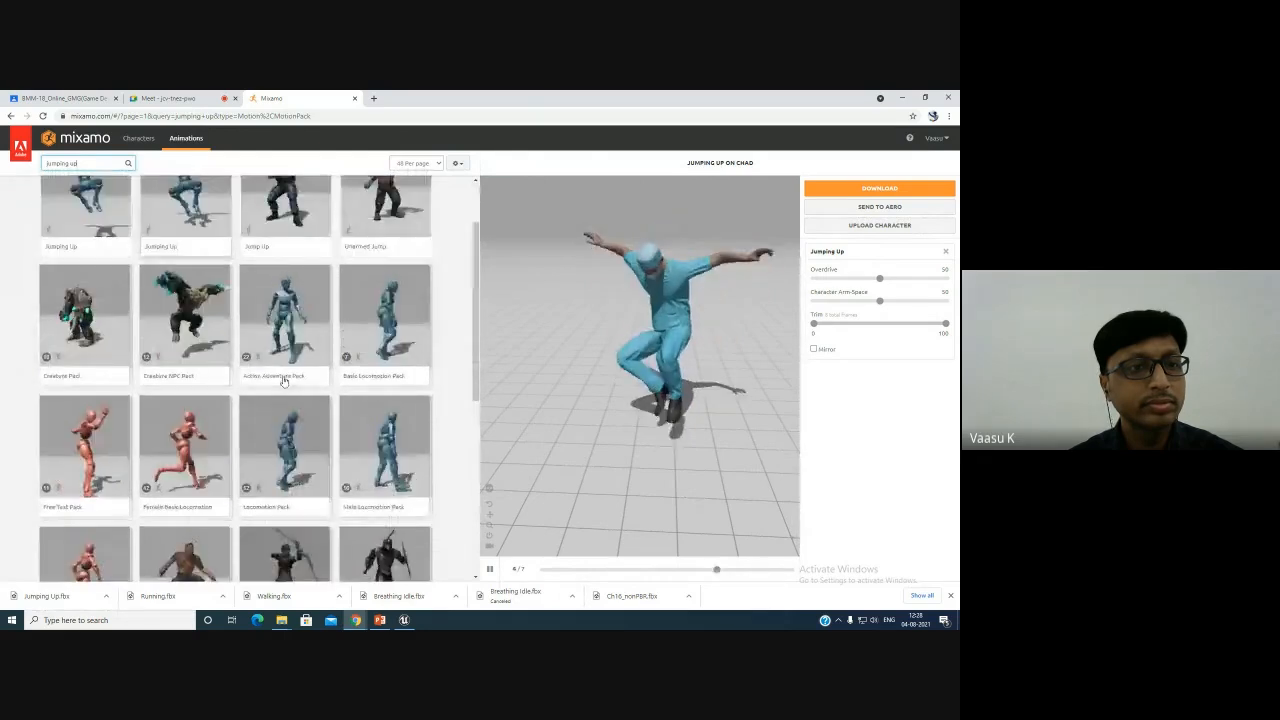
pyautogui.scroll(-3, 393, 470)
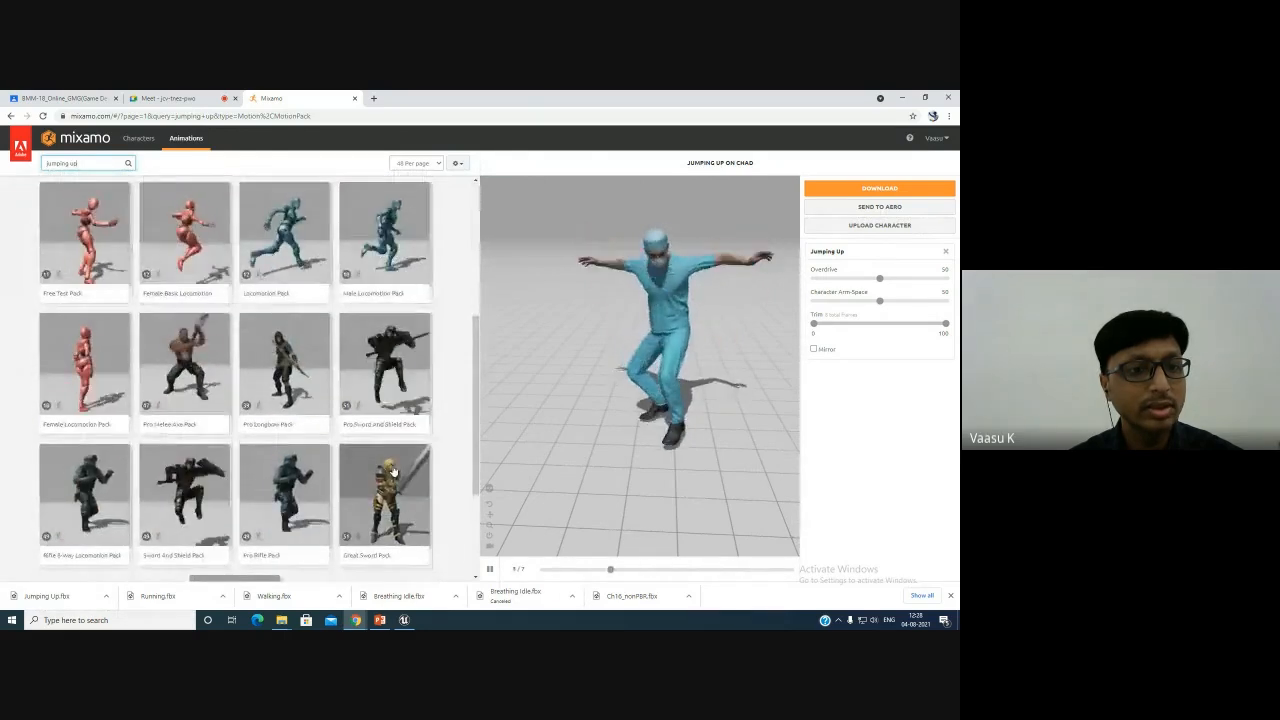
pyautogui.scroll(-1, 393, 470)
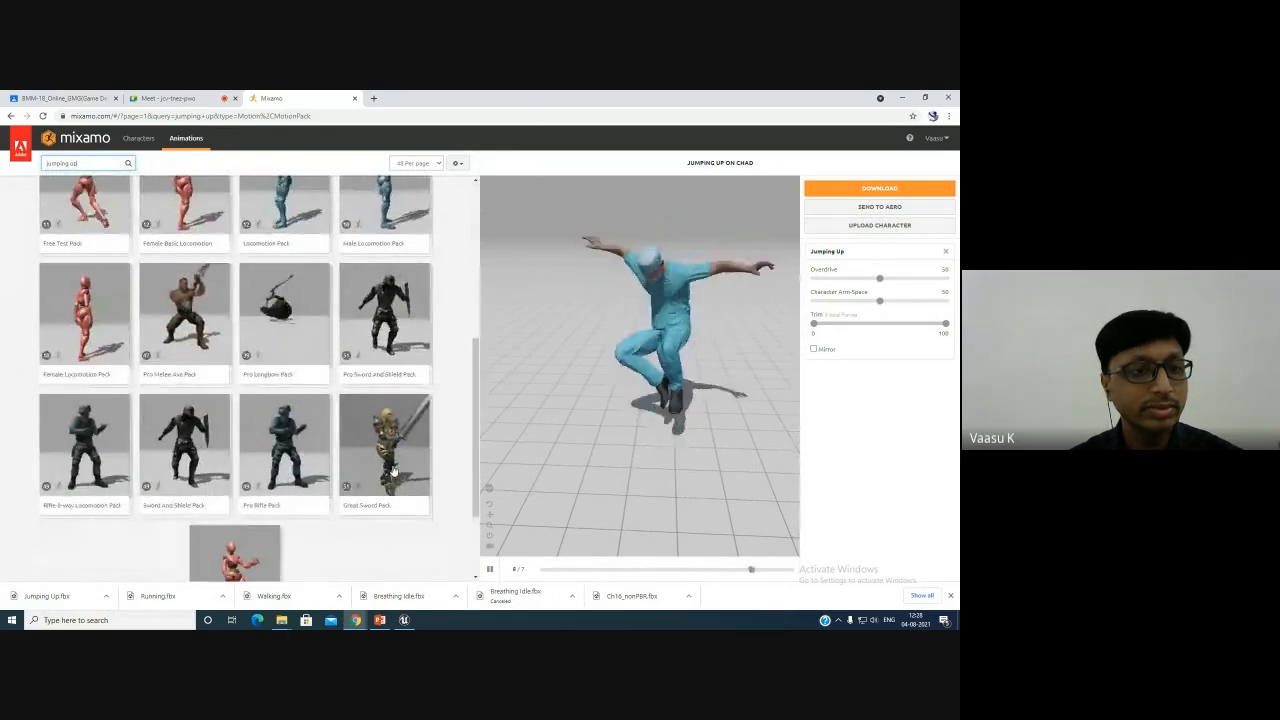
pyautogui.scroll(-2, 393, 470)
pyautogui.scroll(7, 393, 470)
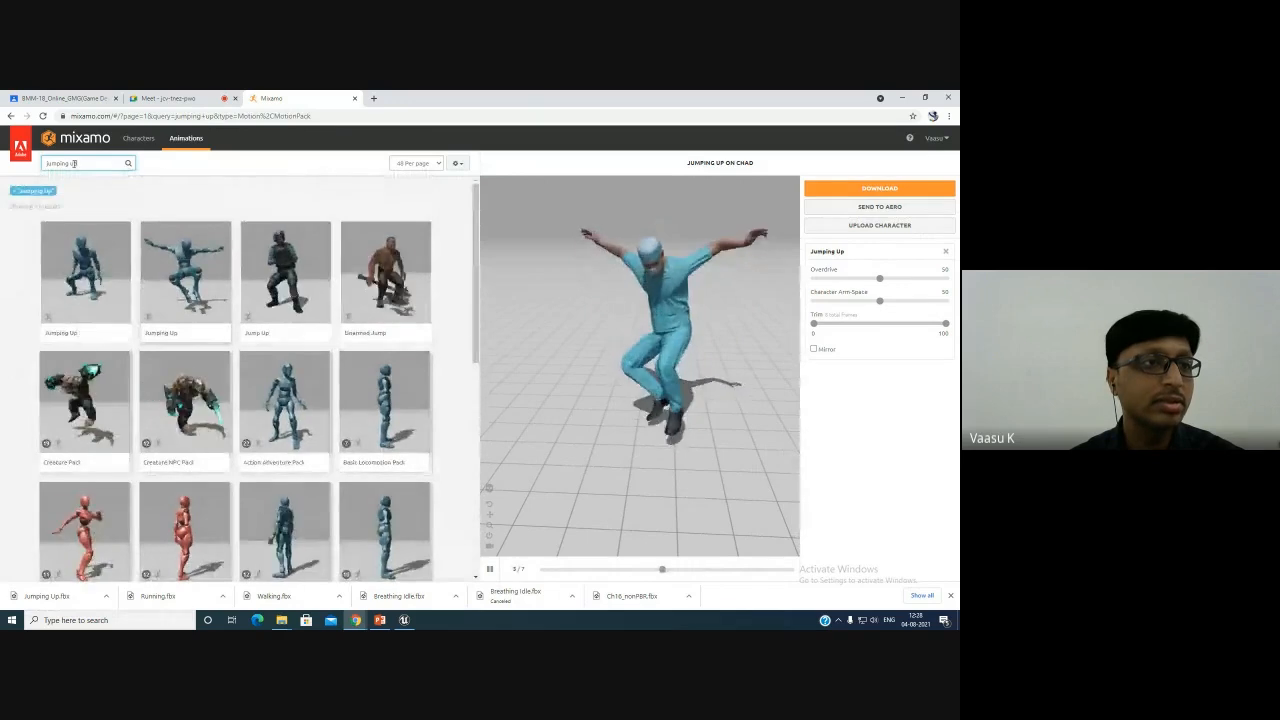
# - Search for jumping down, select a Jumping Down animation and download it with the same FBX settings
pyautogui.press('BackSpace')
pyautogui.press('BackSpace')
pyautogui.press('BackSpace')
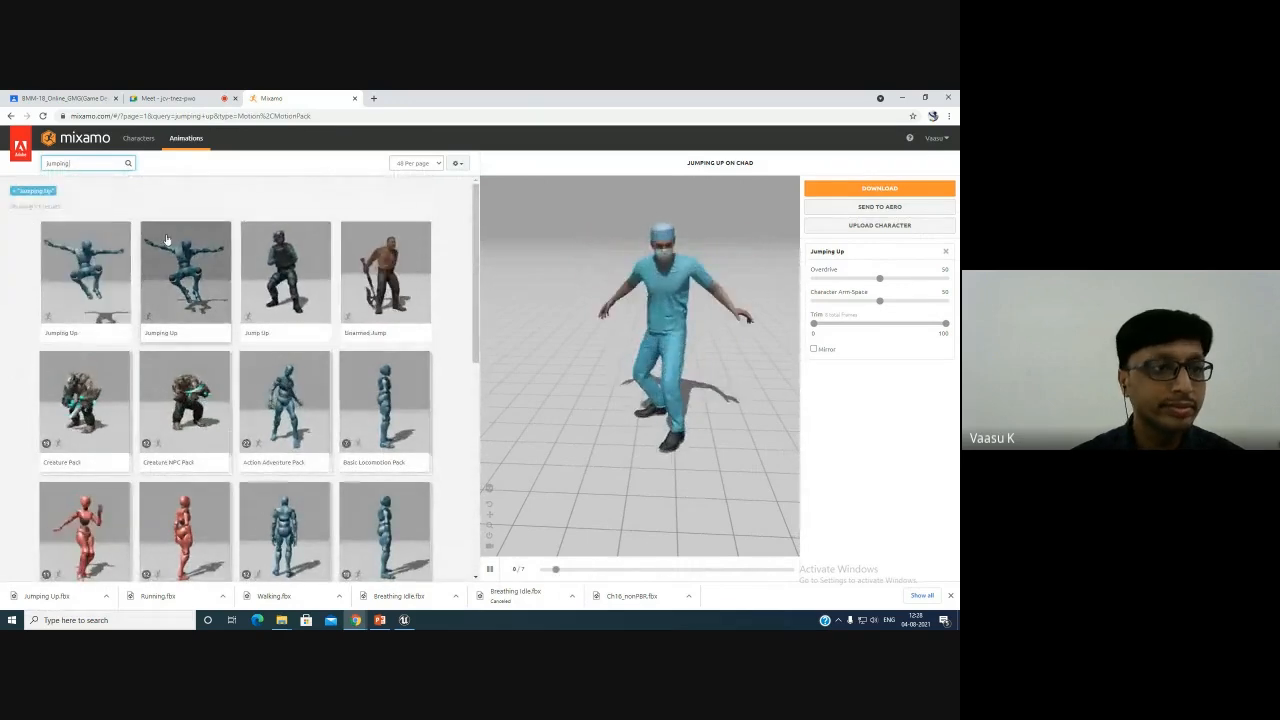
pyautogui.write('d')
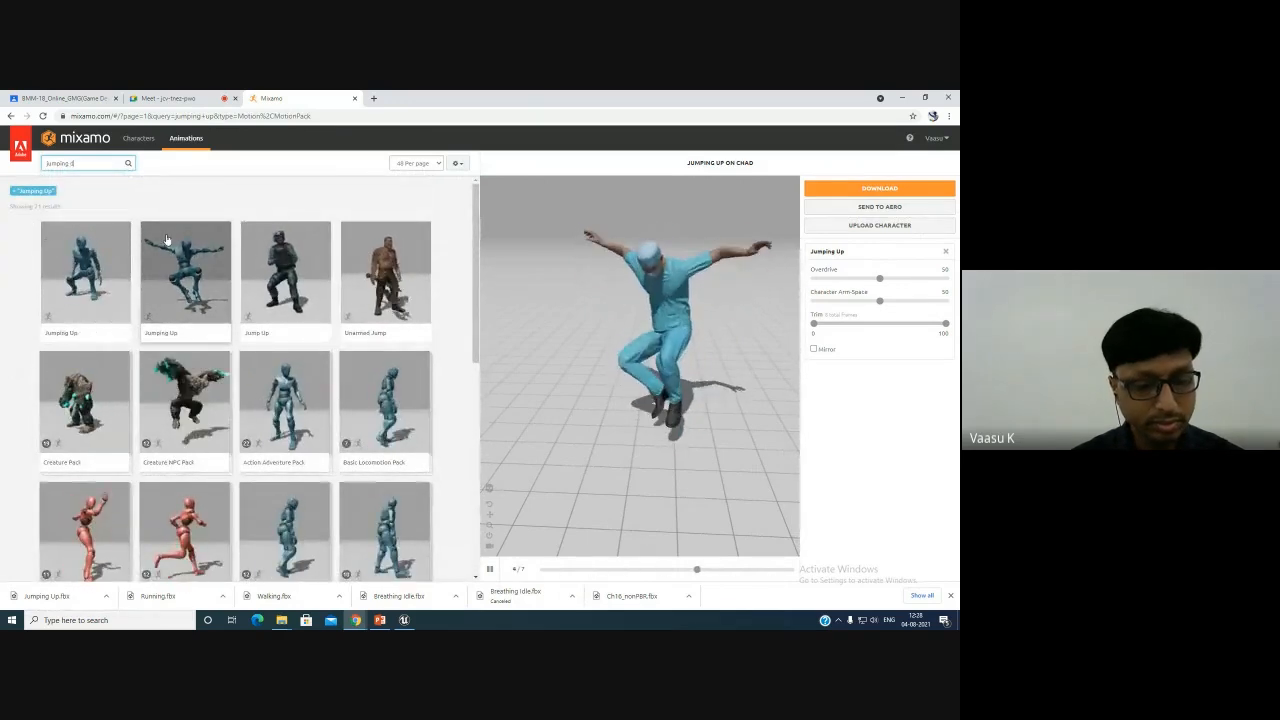
pyautogui.write('own')
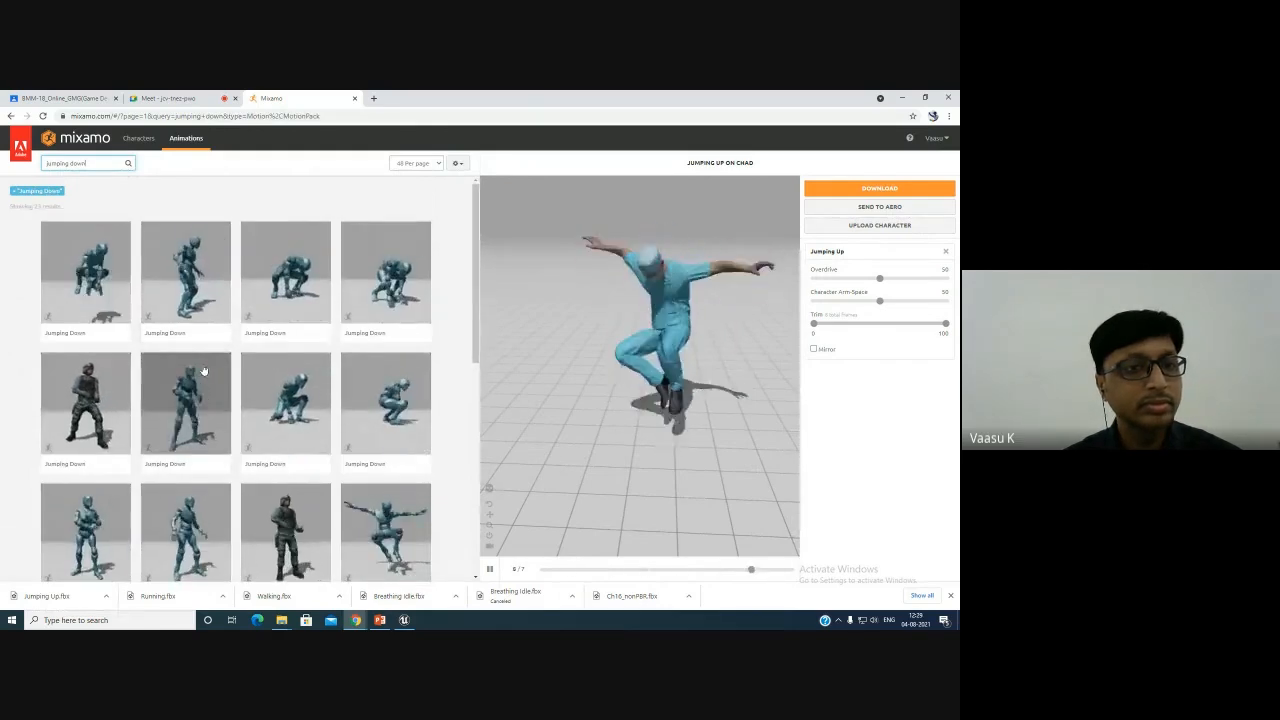
pyautogui.scroll(-5, 203, 371)
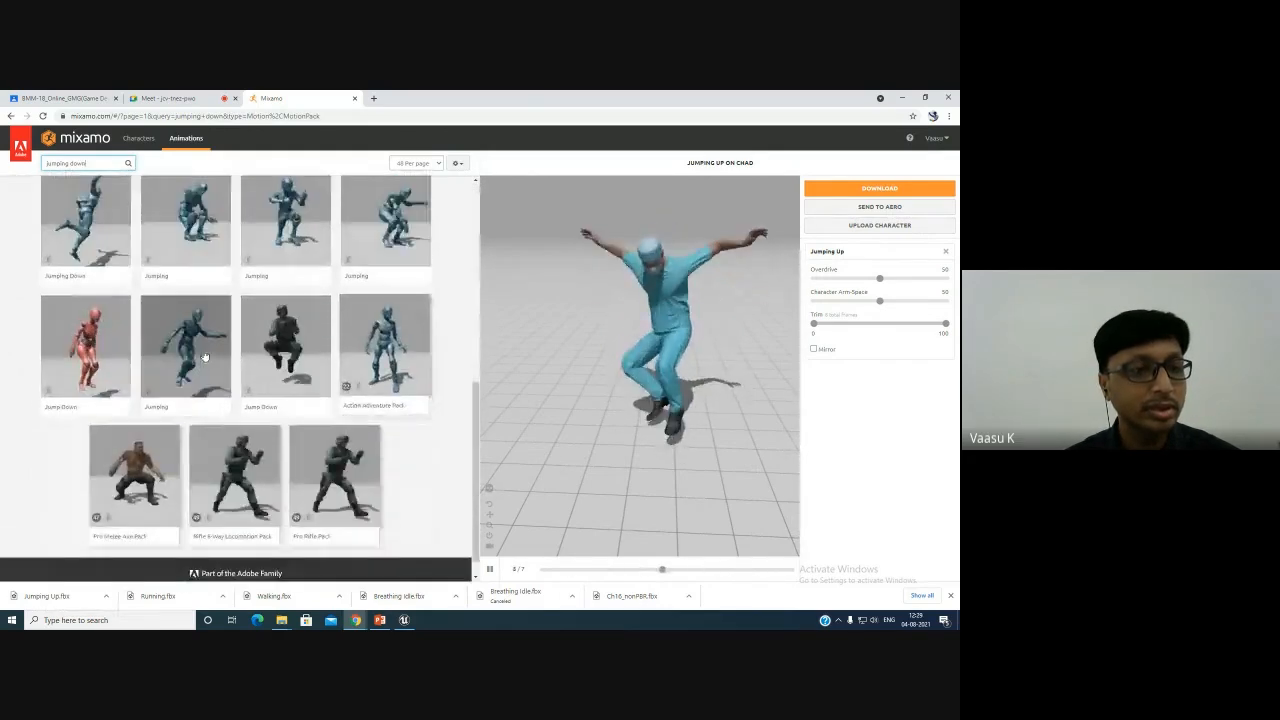
pyautogui.scroll(3, 230, 365)
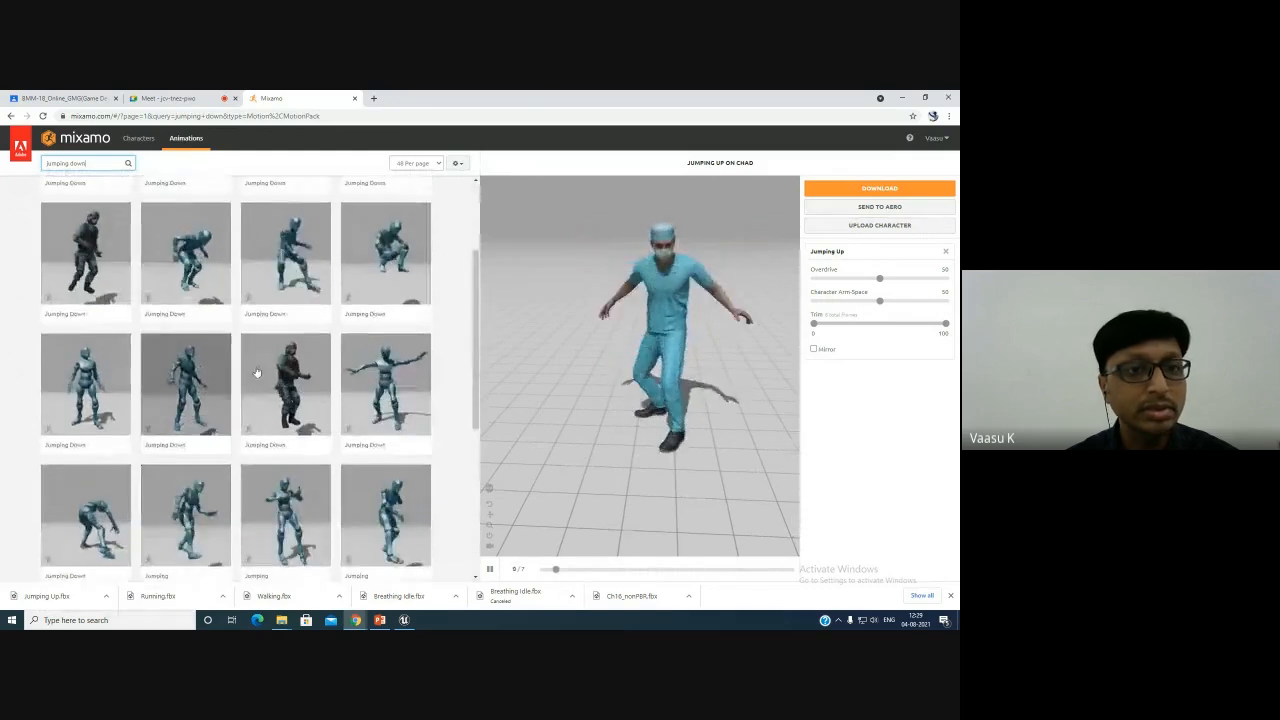
pyautogui.click(385, 385)
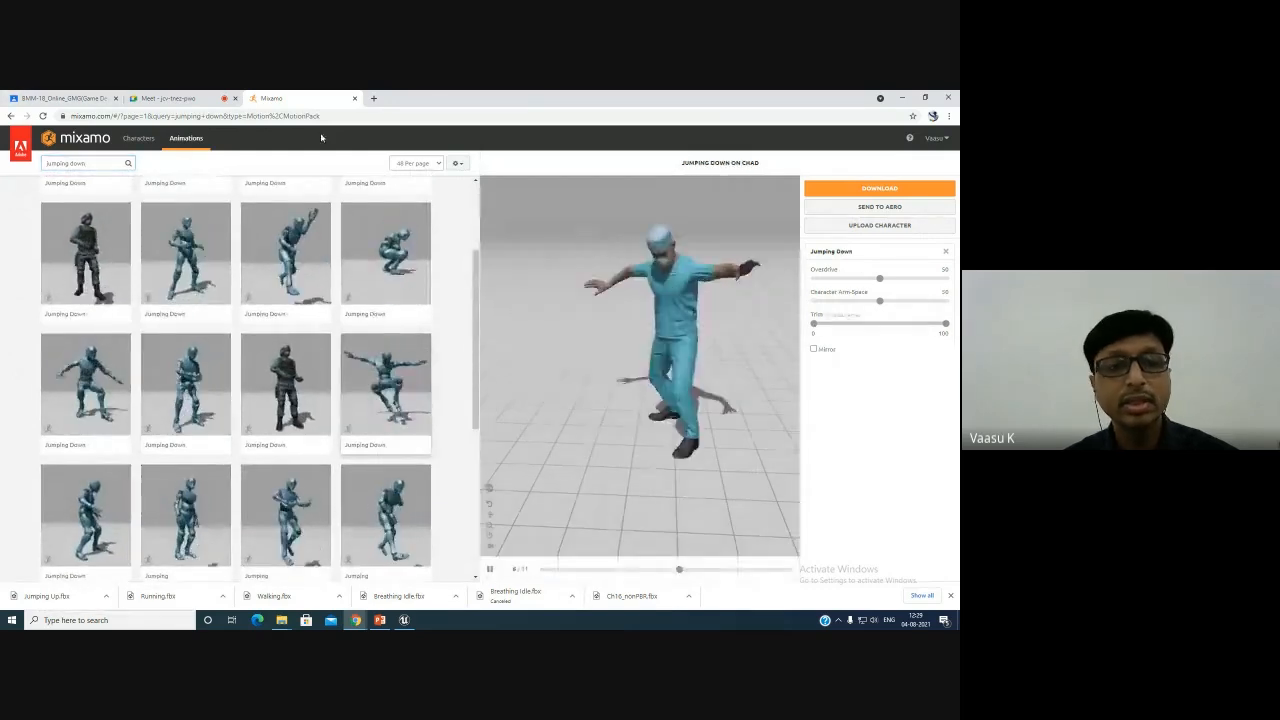
pyautogui.click(888, 190)
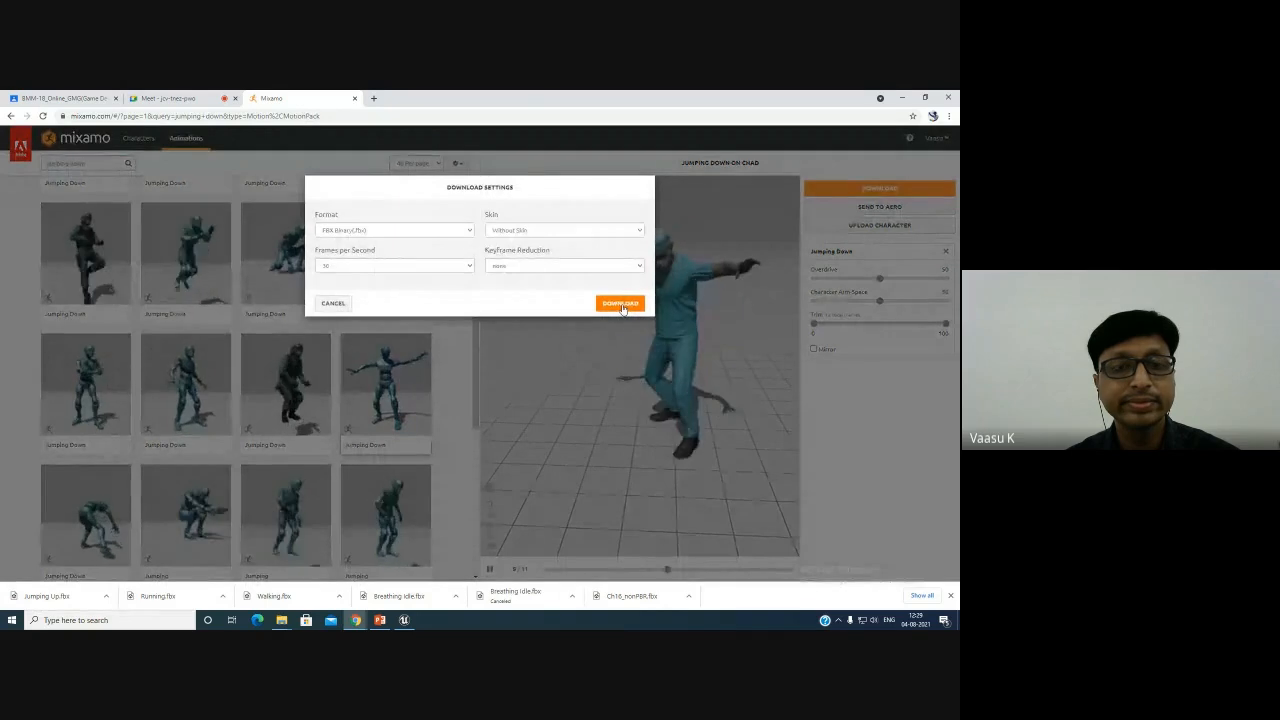
pyautogui.click(620, 304)
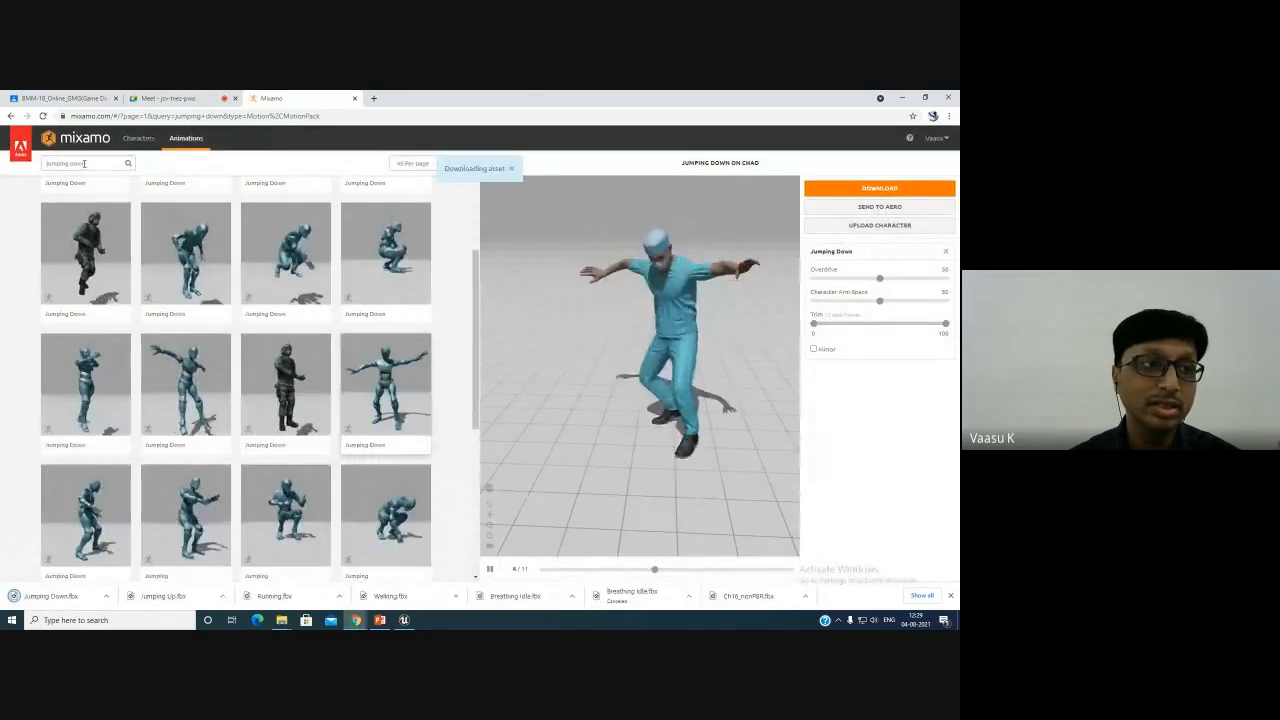
# - Search the animations for fall idle and download the Falling Idle animation
pyautogui.click(85, 163)
pyautogui.moveTo(94, 163); pyautogui.dragTo(3, 167)
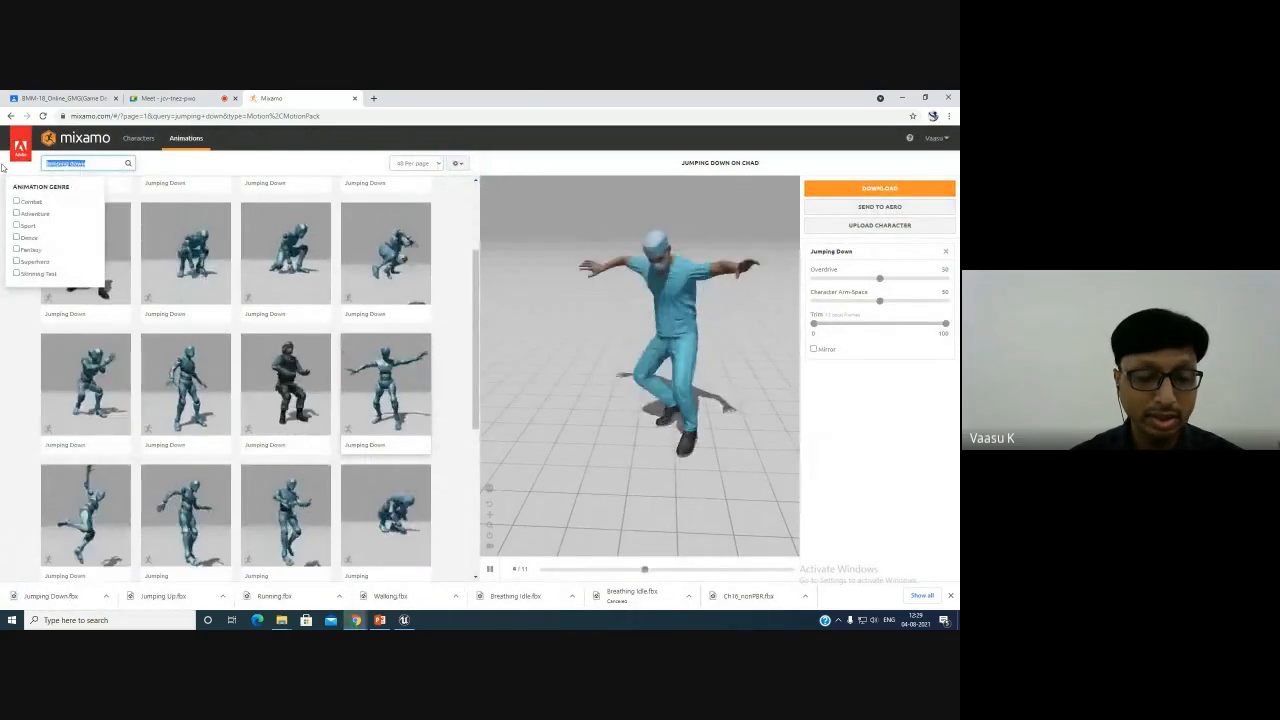
pyautogui.write('l')
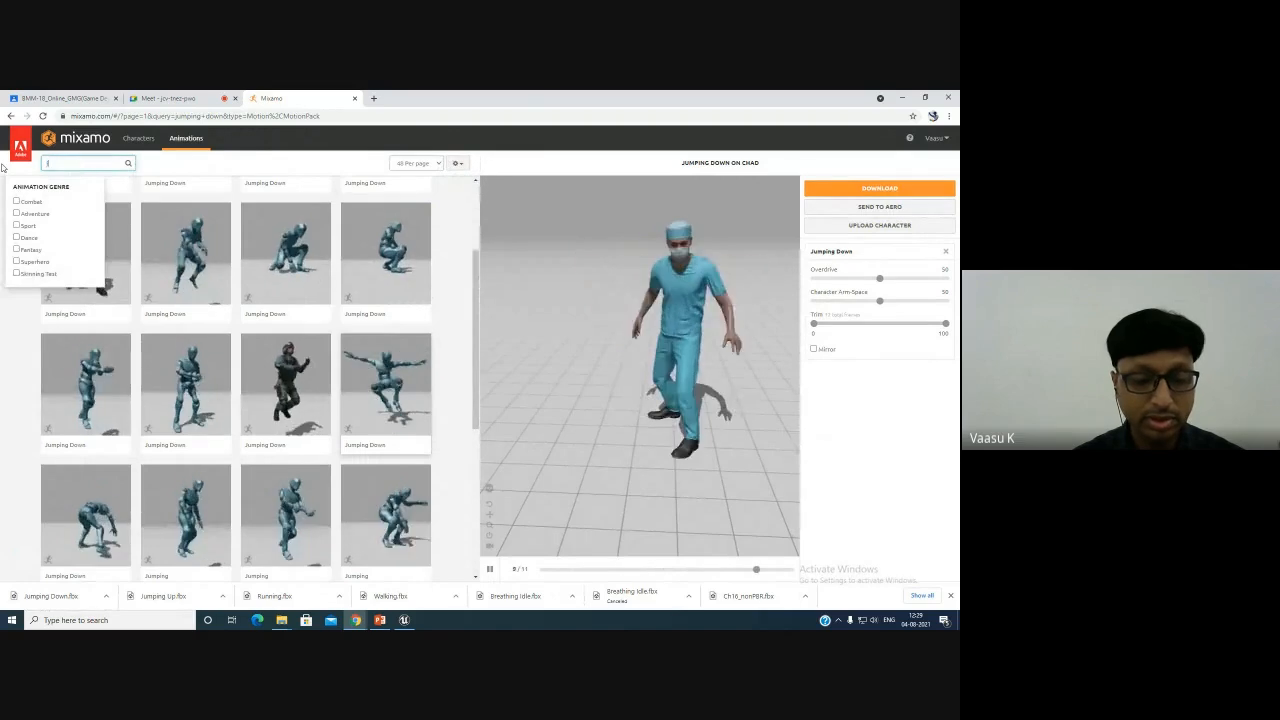
pyautogui.write('ump fall')
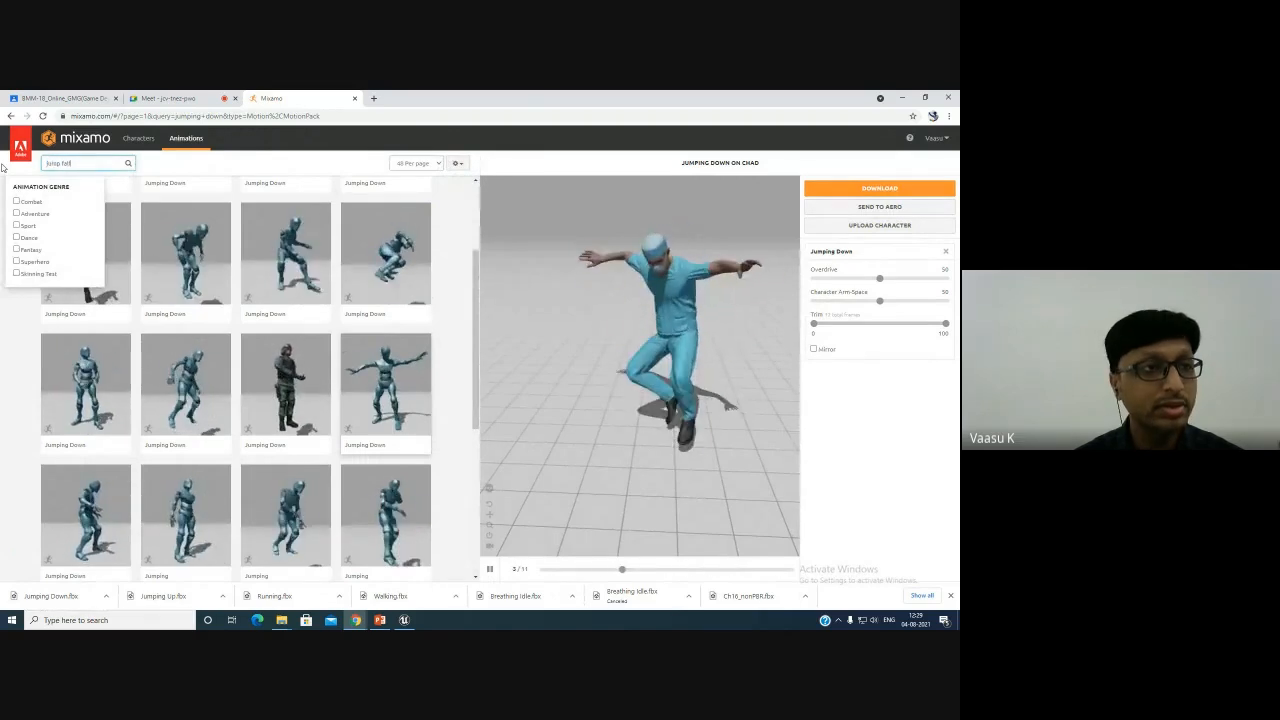
pyautogui.write(' idle')
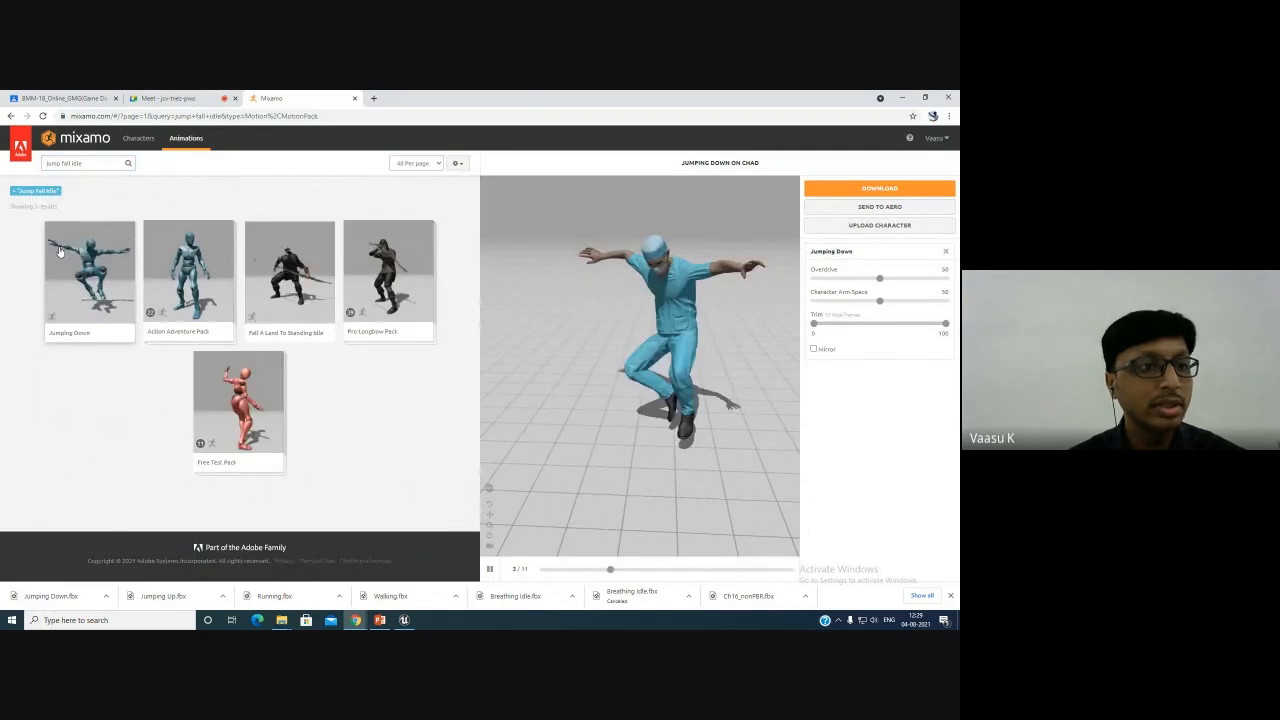
pyautogui.doubleClick(57, 163)
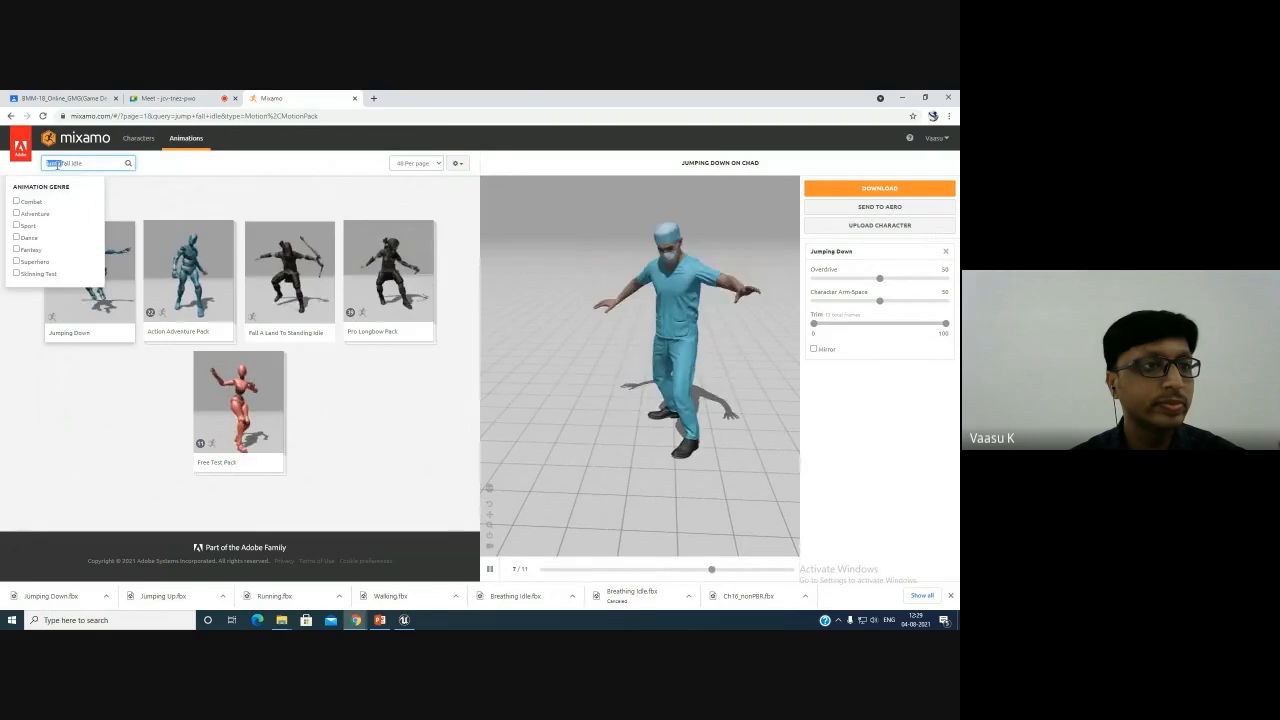
pyautogui.press('BackSpace')
pyautogui.press('Return')
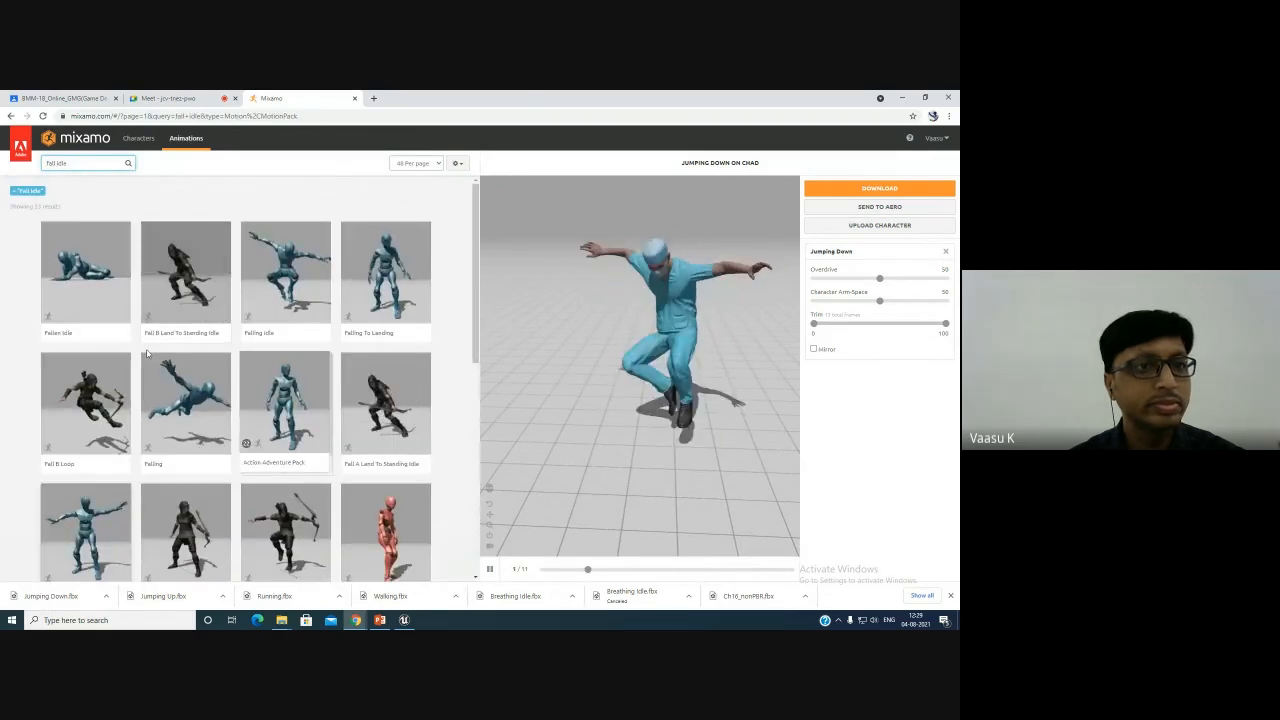
pyautogui.click(285, 283)
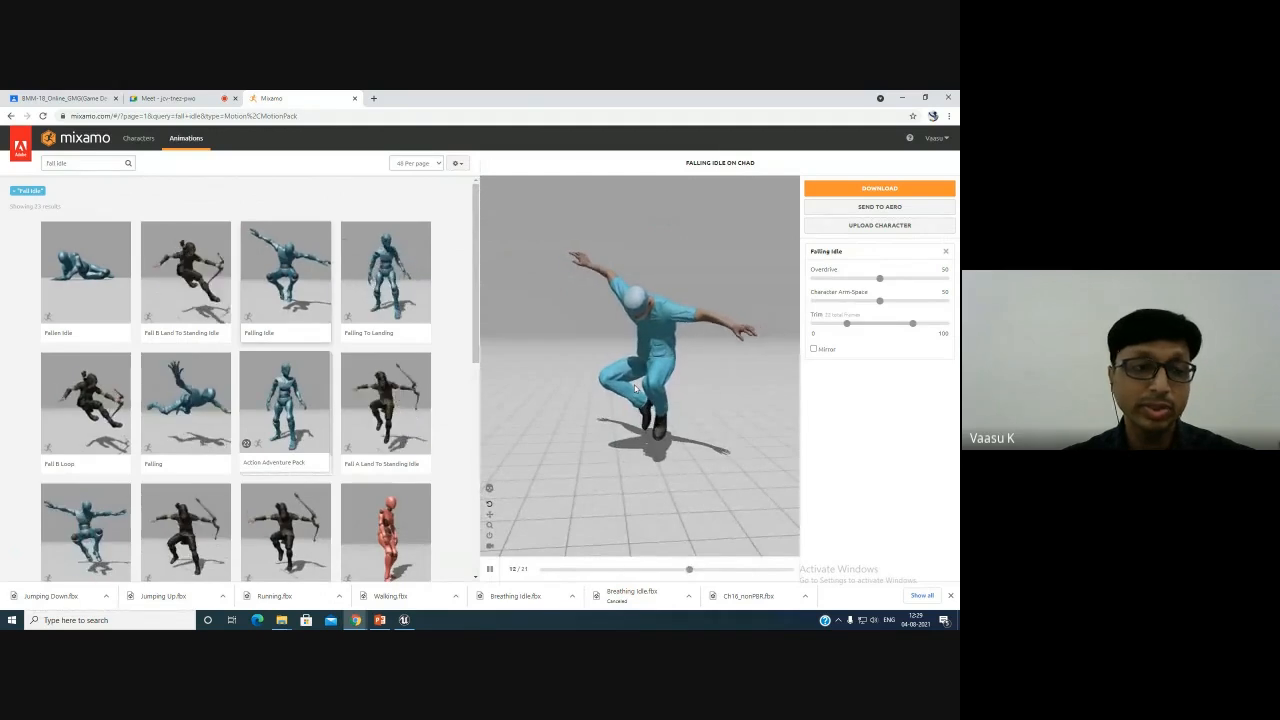
pyautogui.click(860, 189)
pyautogui.click(617, 301)
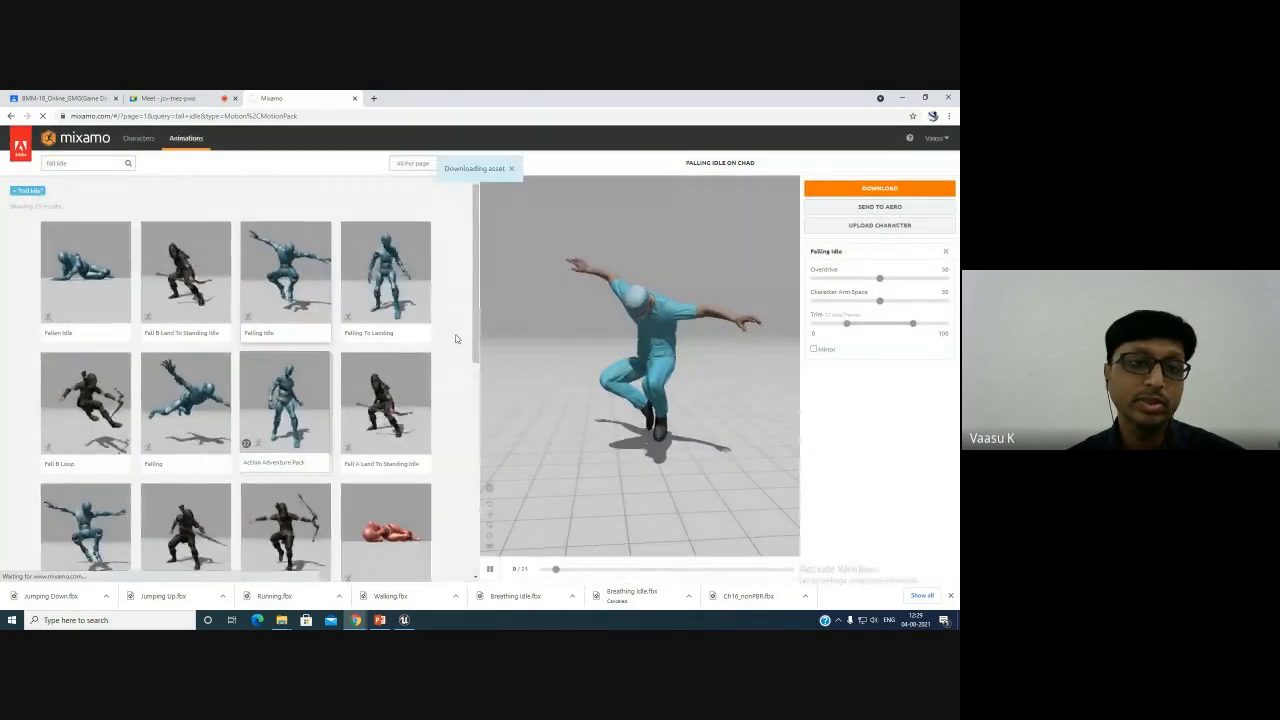
pyautogui.scroll(-10, 455, 338)
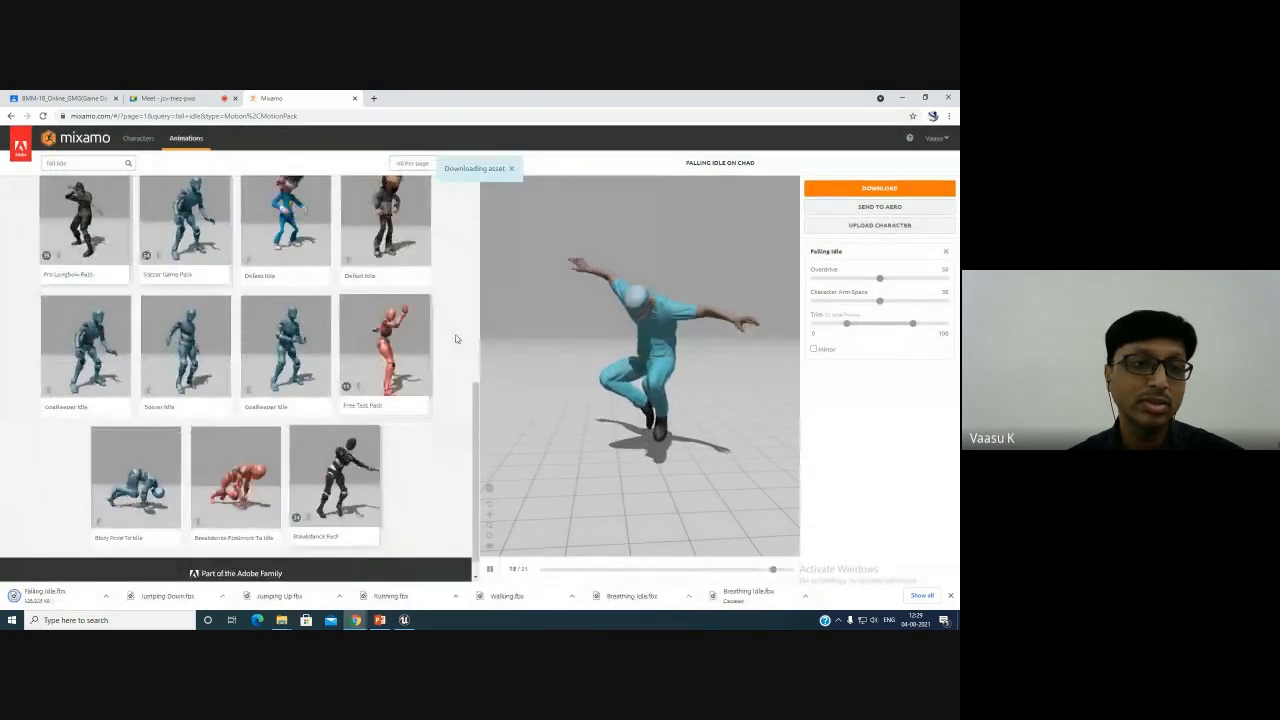
pyautogui.scroll(3, 455, 338)
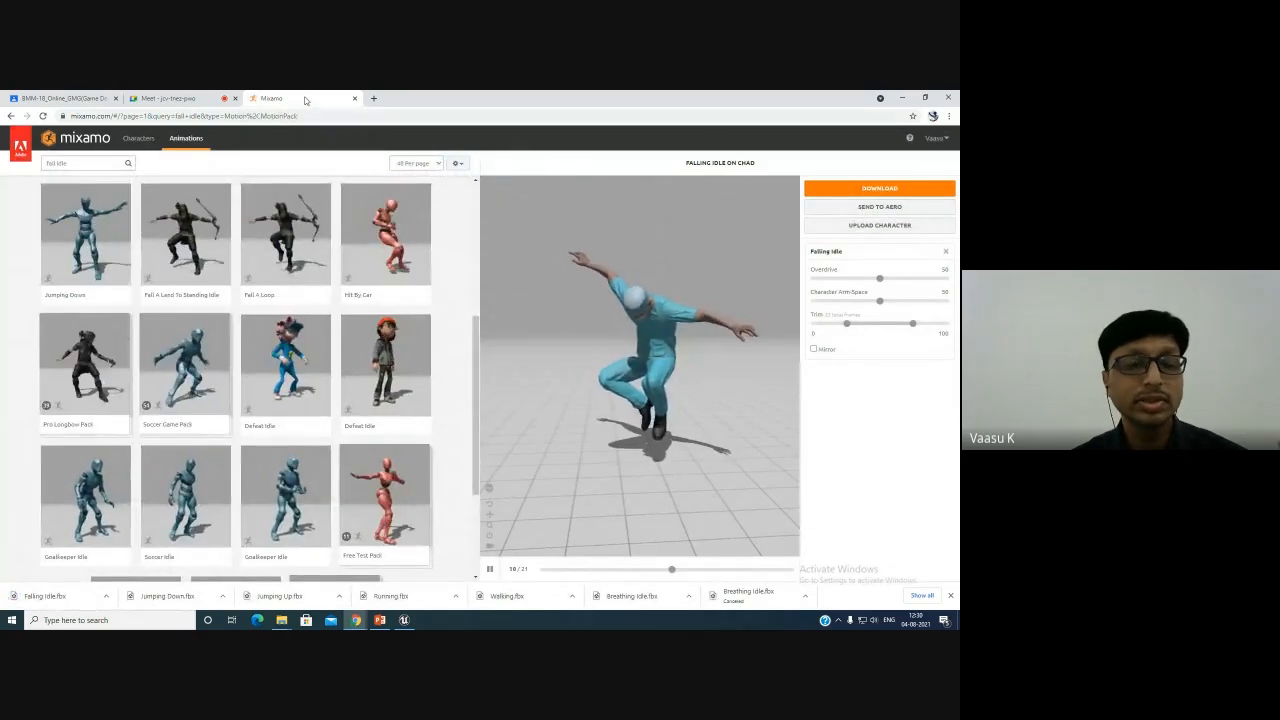
pyautogui.scroll(5, 285, 280)
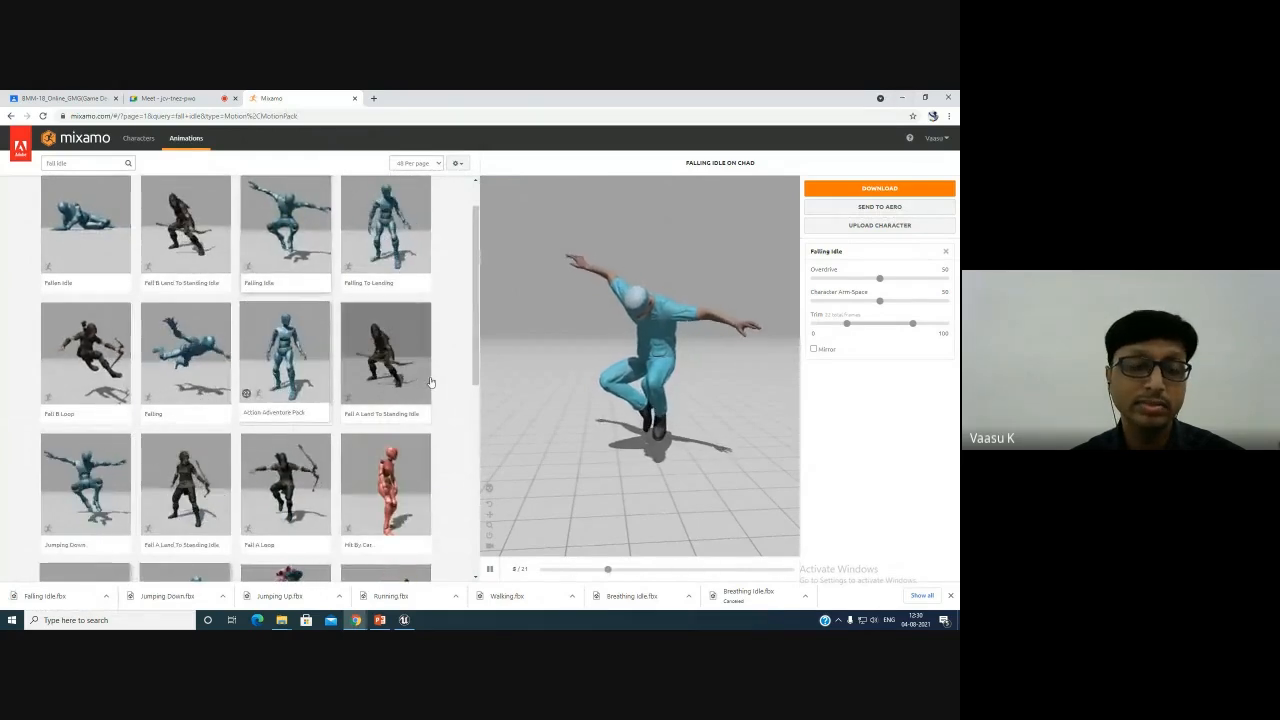
pyautogui.scroll(2, 461, 336)
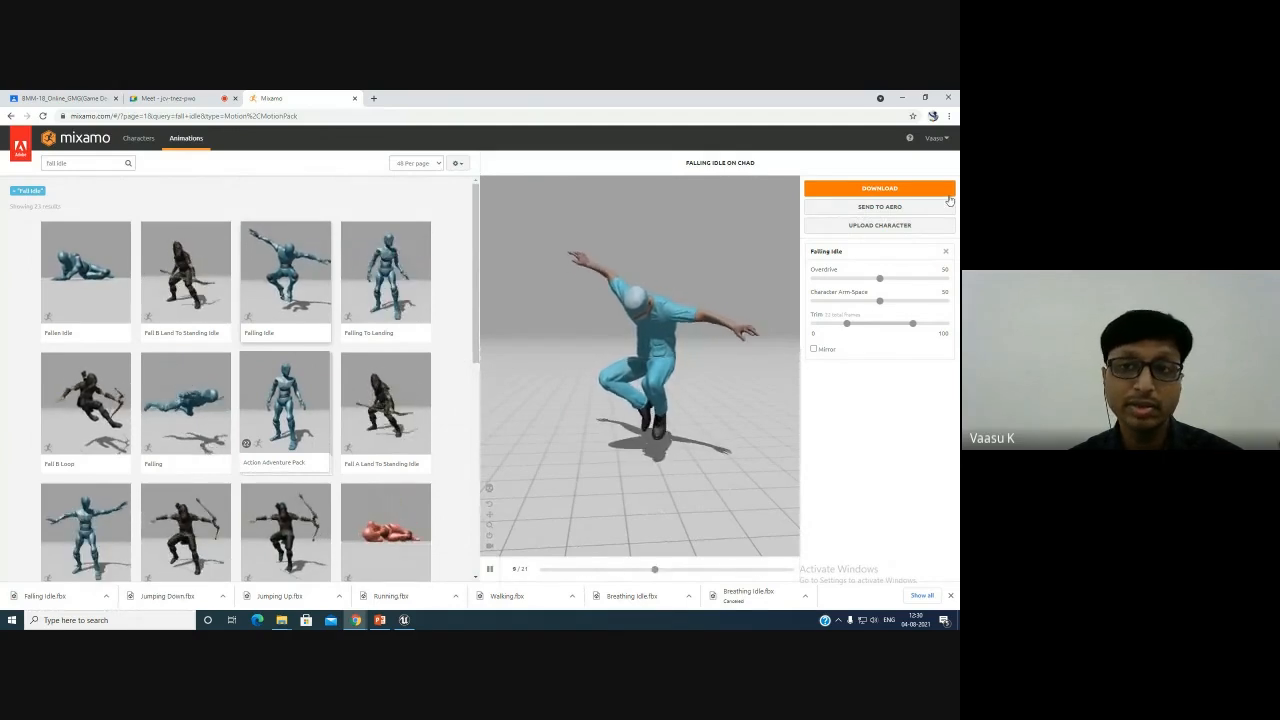
# - Upload the IronMan_Char character file to the auto-rigger and accept its orientation
pyautogui.click(880, 225)
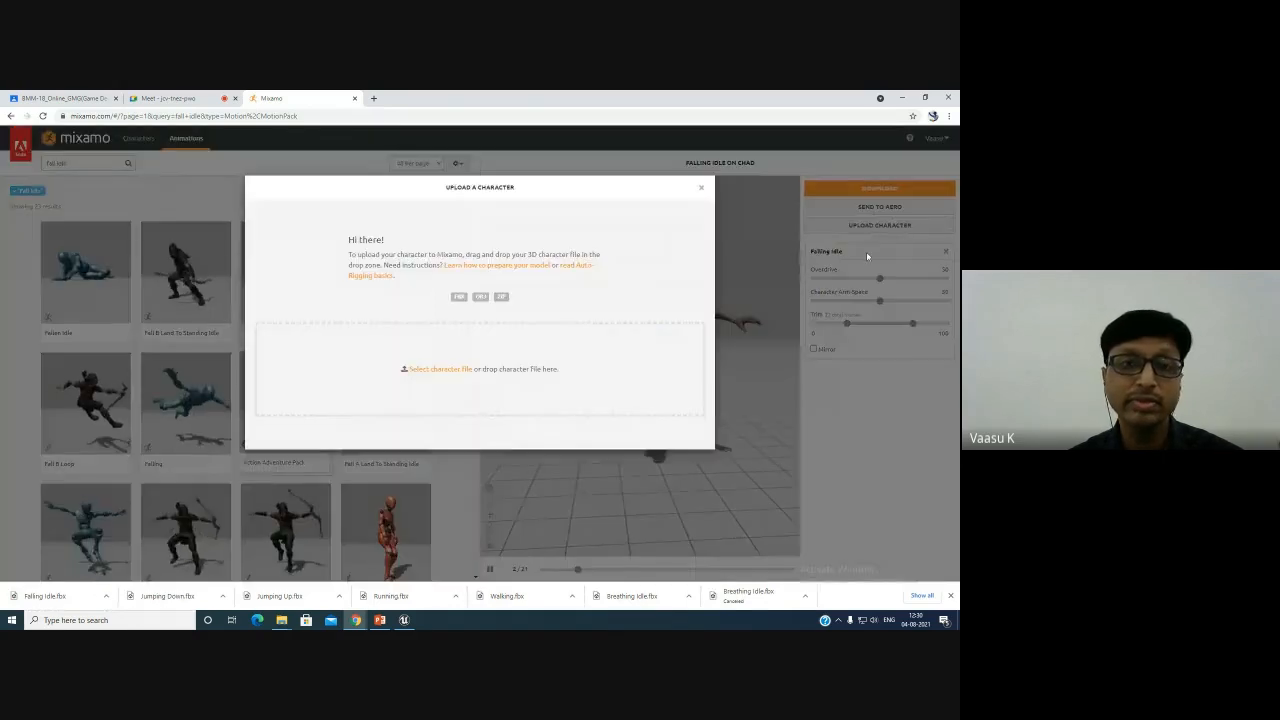
pyautogui.click(445, 370)
pyautogui.click(112, 160)
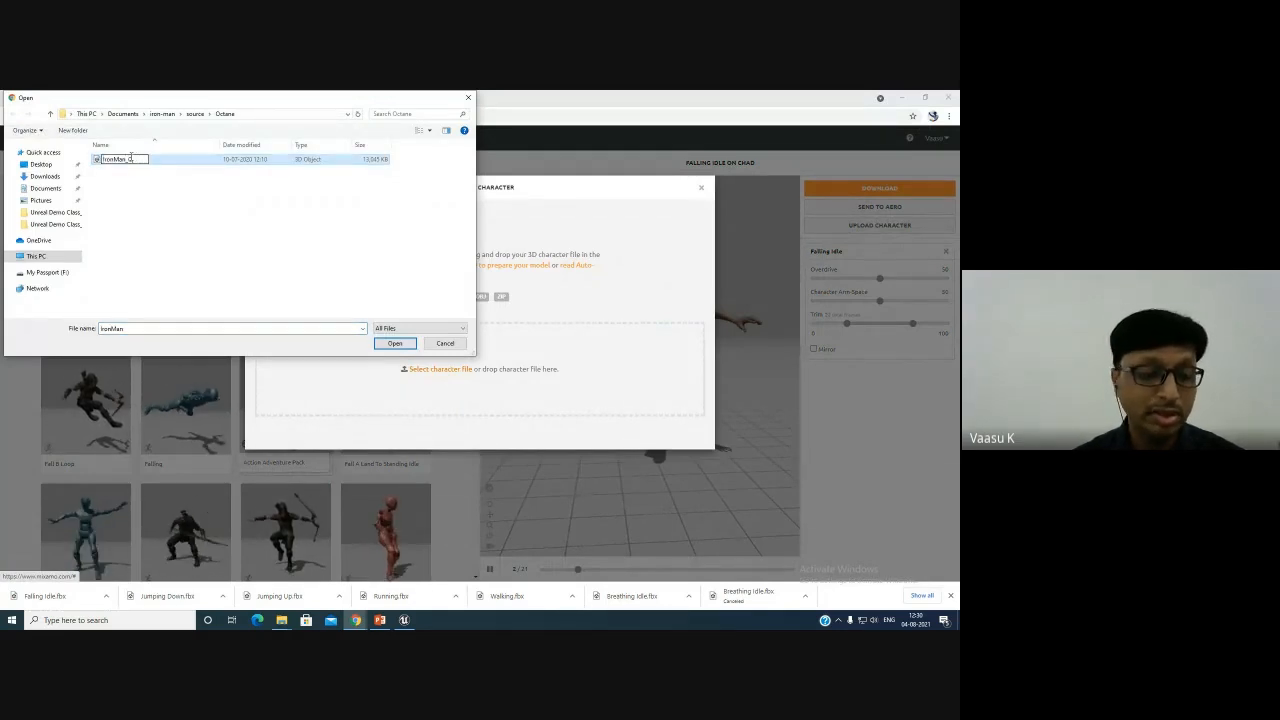
pyautogui.click(166, 197)
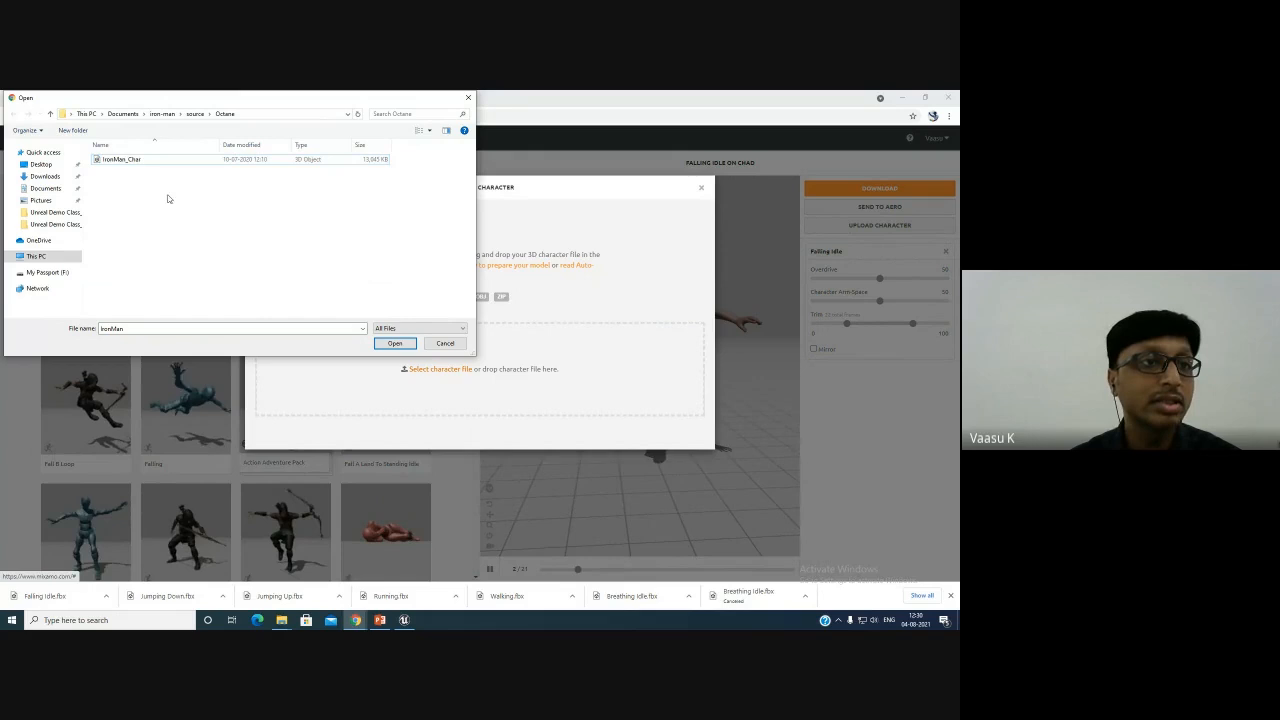
pyautogui.doubleClick(122, 160)
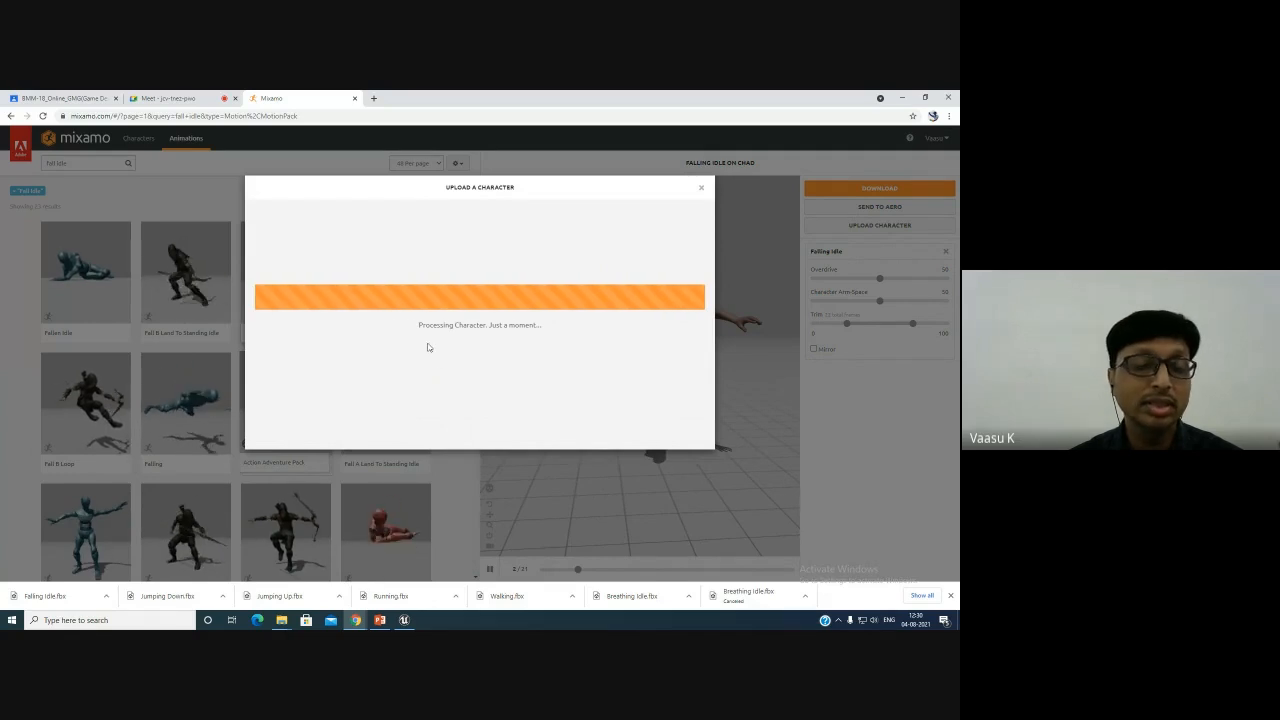
pyautogui.click(950, 596)
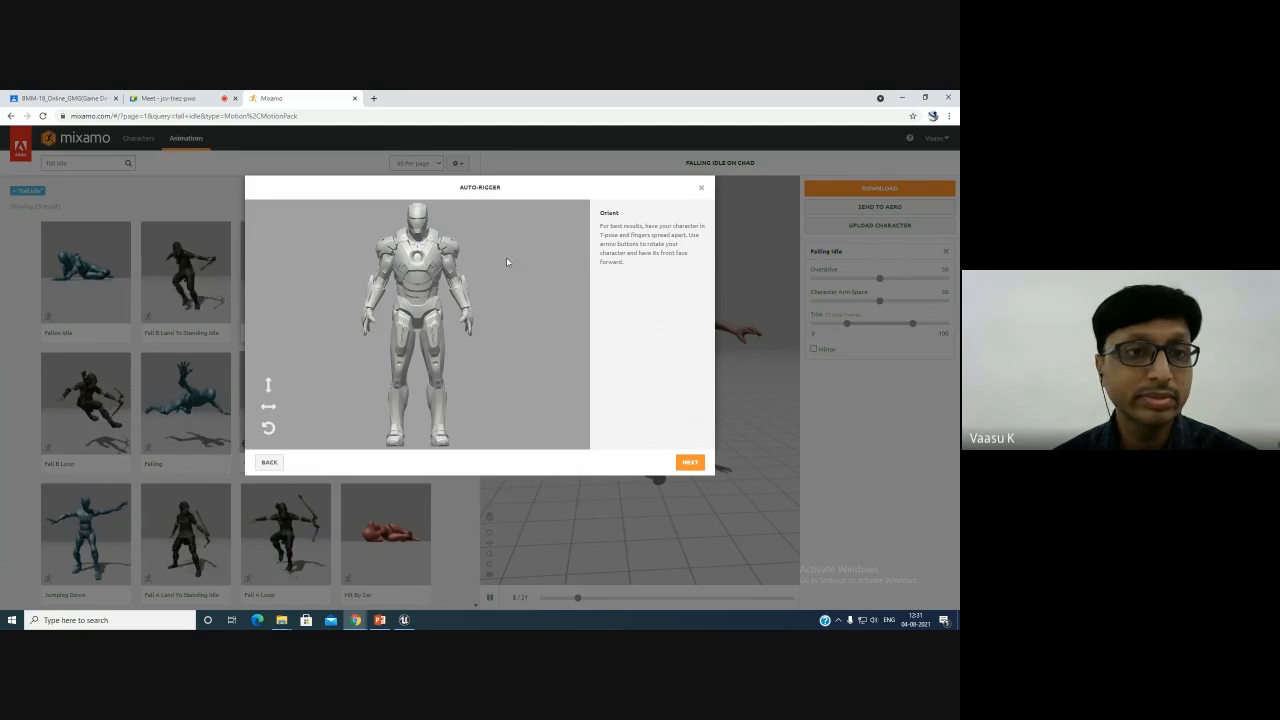
pyautogui.click(688, 463)
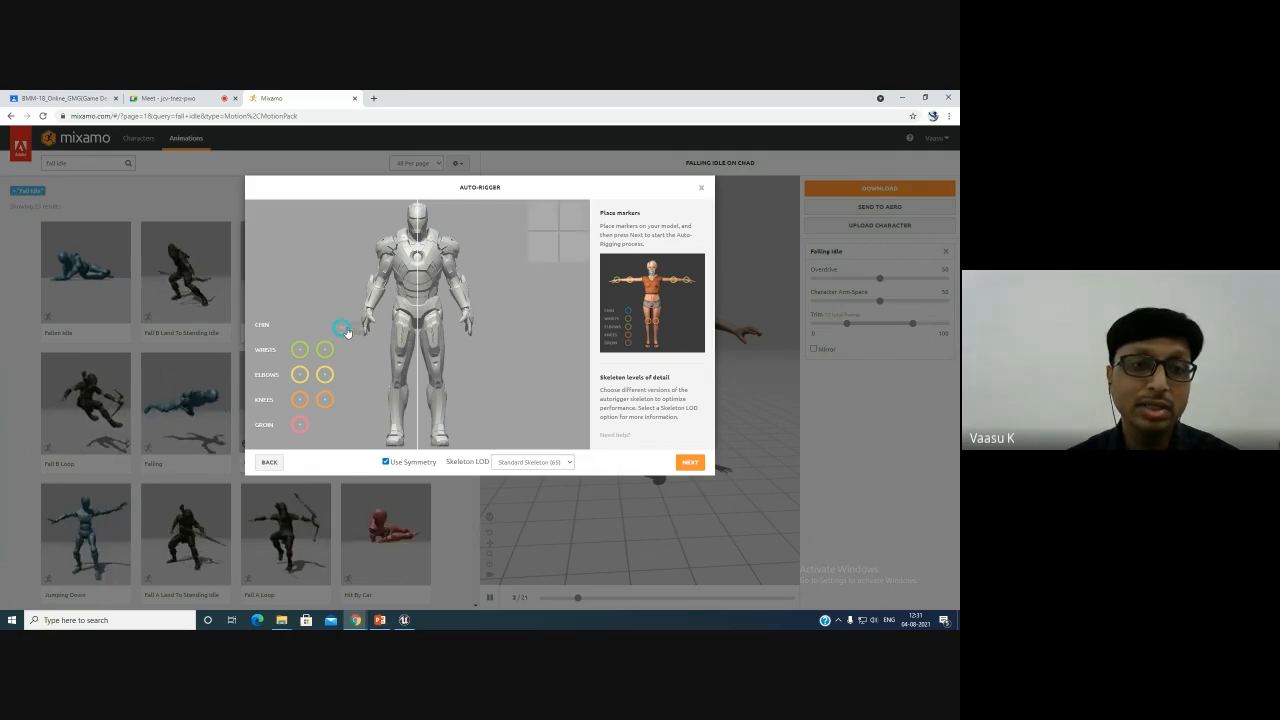
# - Place the chin, wrist, elbow, knee and groin markers on the Iron Man model and start auto-rigging
pyautogui.moveTo(341, 328)
pyautogui.mouseDown()
pyautogui.moveTo(386, 250)
pyautogui.moveTo(419, 233)
pyautogui.mouseUp()
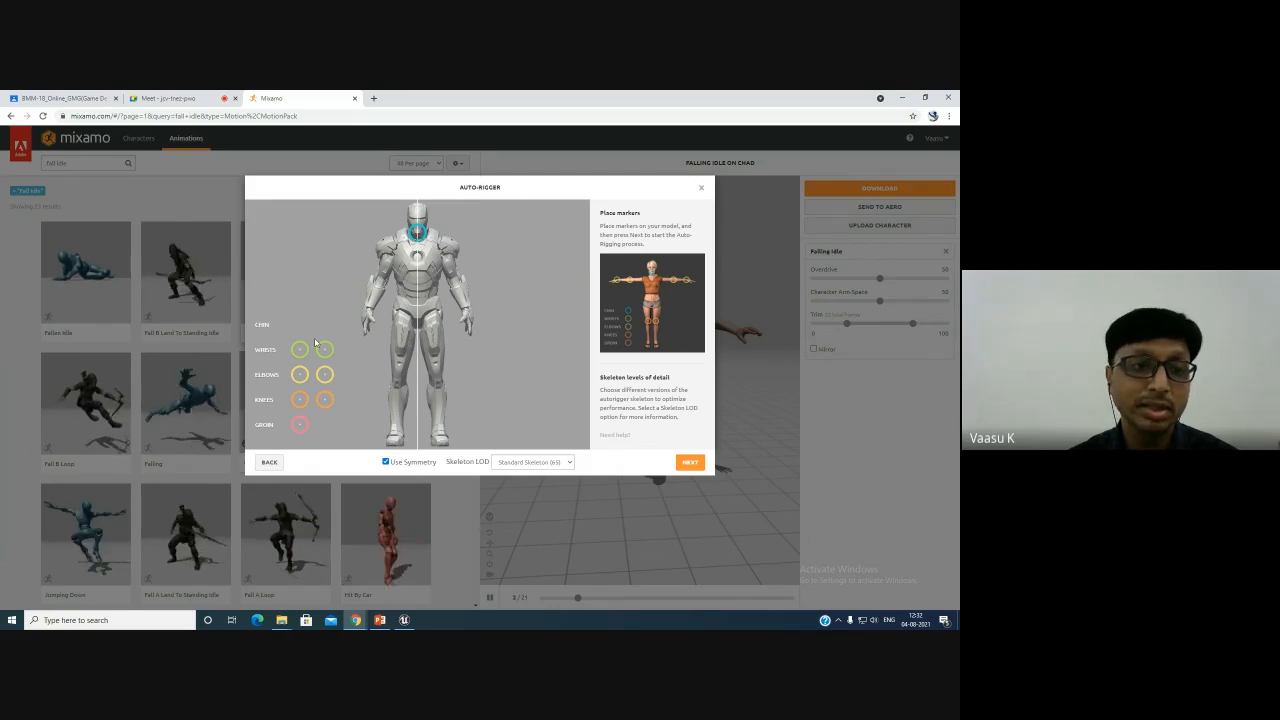
pyautogui.moveTo(303, 349); pyautogui.dragTo(362, 303)
pyautogui.click(372, 309)
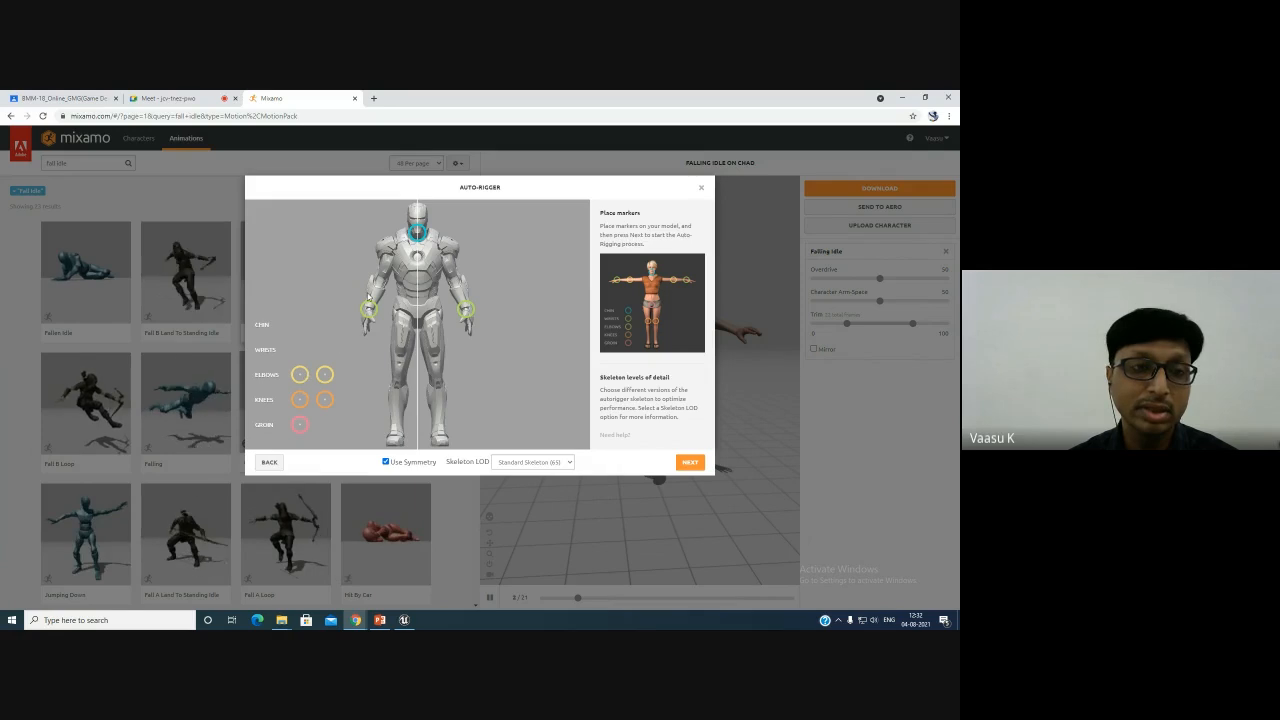
pyautogui.moveTo(298, 377); pyautogui.dragTo(380, 288)
pyautogui.moveTo(298, 402); pyautogui.dragTo(399, 376)
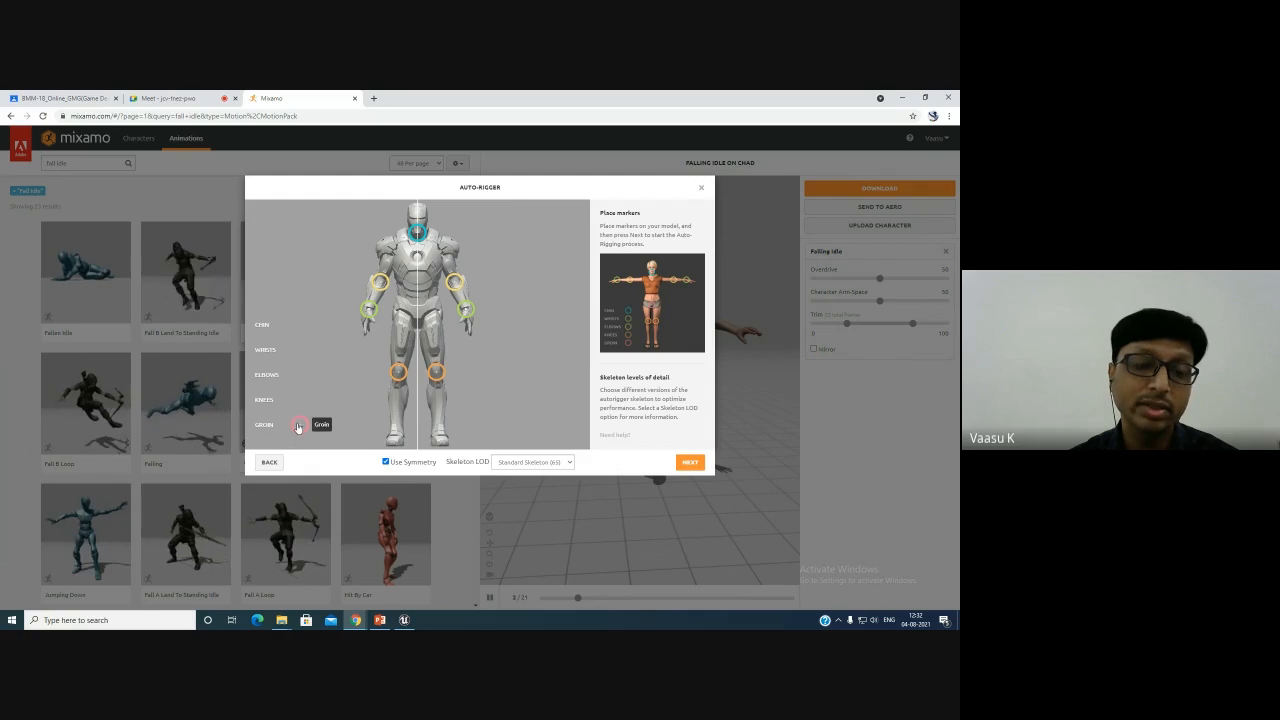
pyautogui.moveTo(298, 427)
pyautogui.mouseDown()
pyautogui.moveTo(345, 405)
pyautogui.moveTo(417, 320)
pyautogui.mouseUp()
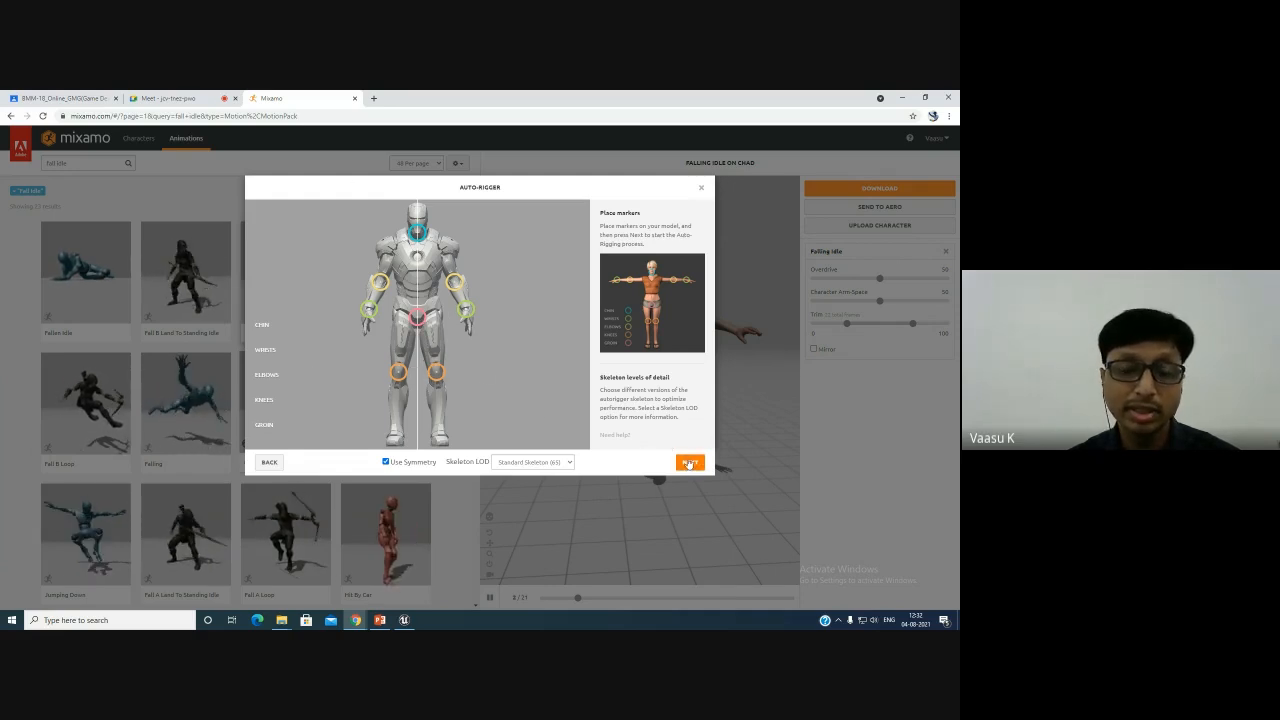
pyautogui.click(688, 463)
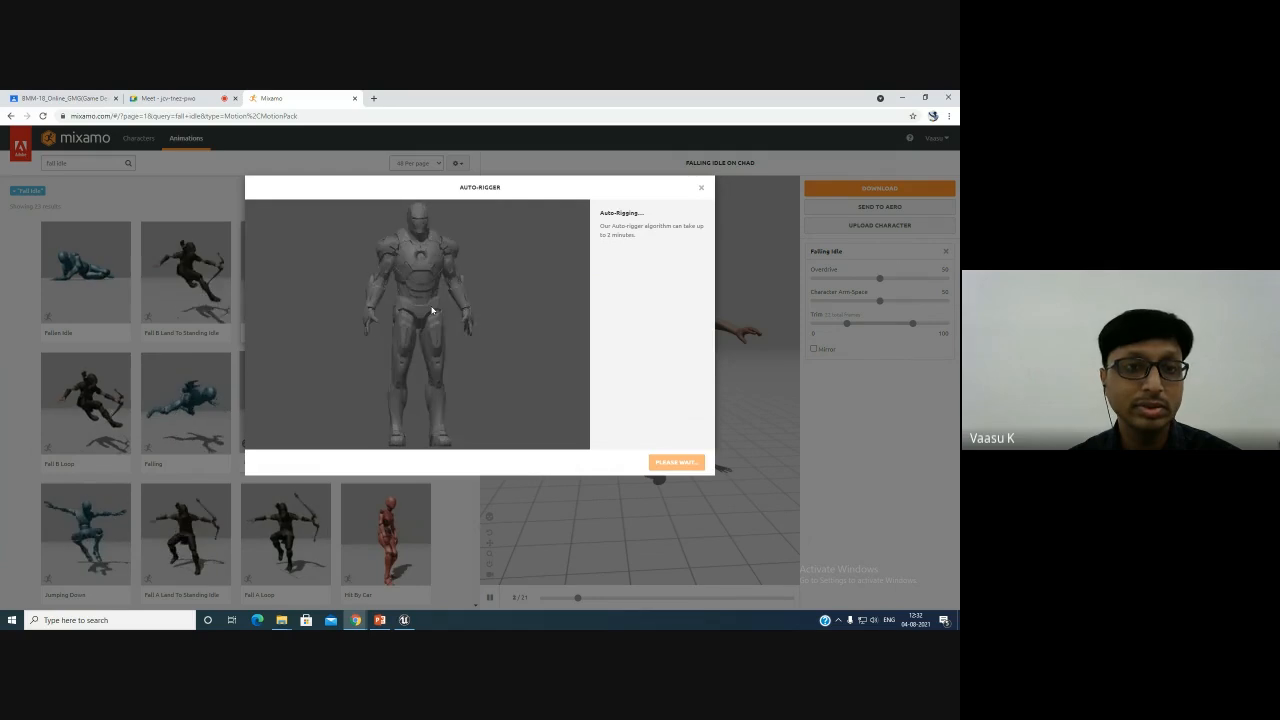
# - Switch to Unreal Editor and open the PrototypeLevel_V01 map from the Level01 Maps folder
pyautogui.moveTo(403, 622)
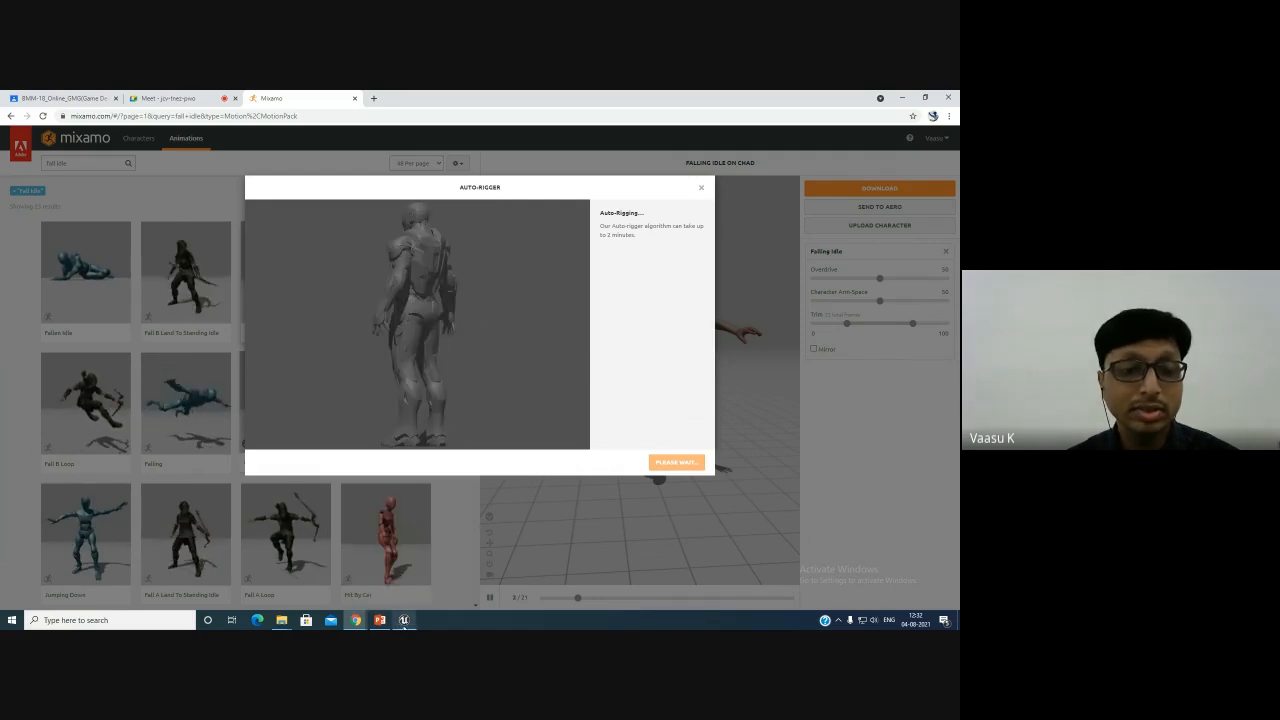
pyautogui.click(405, 621)
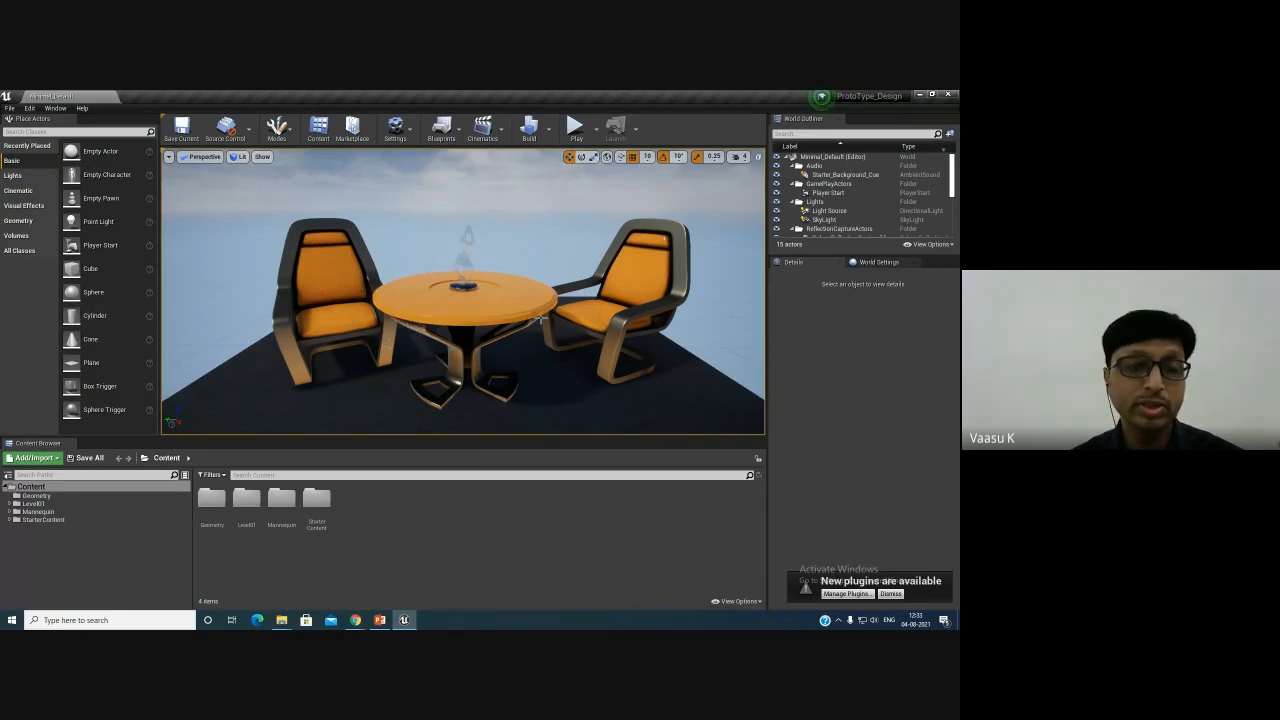
pyautogui.click(826, 211)
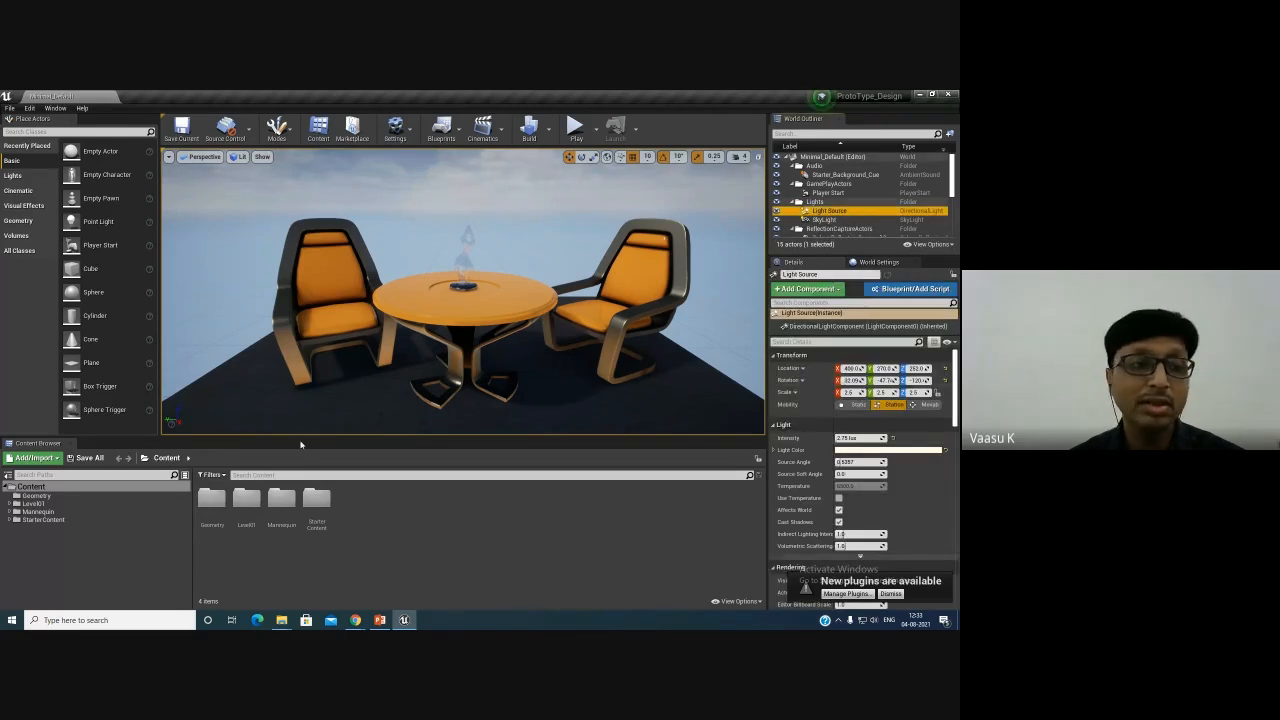
pyautogui.click(914, 262)
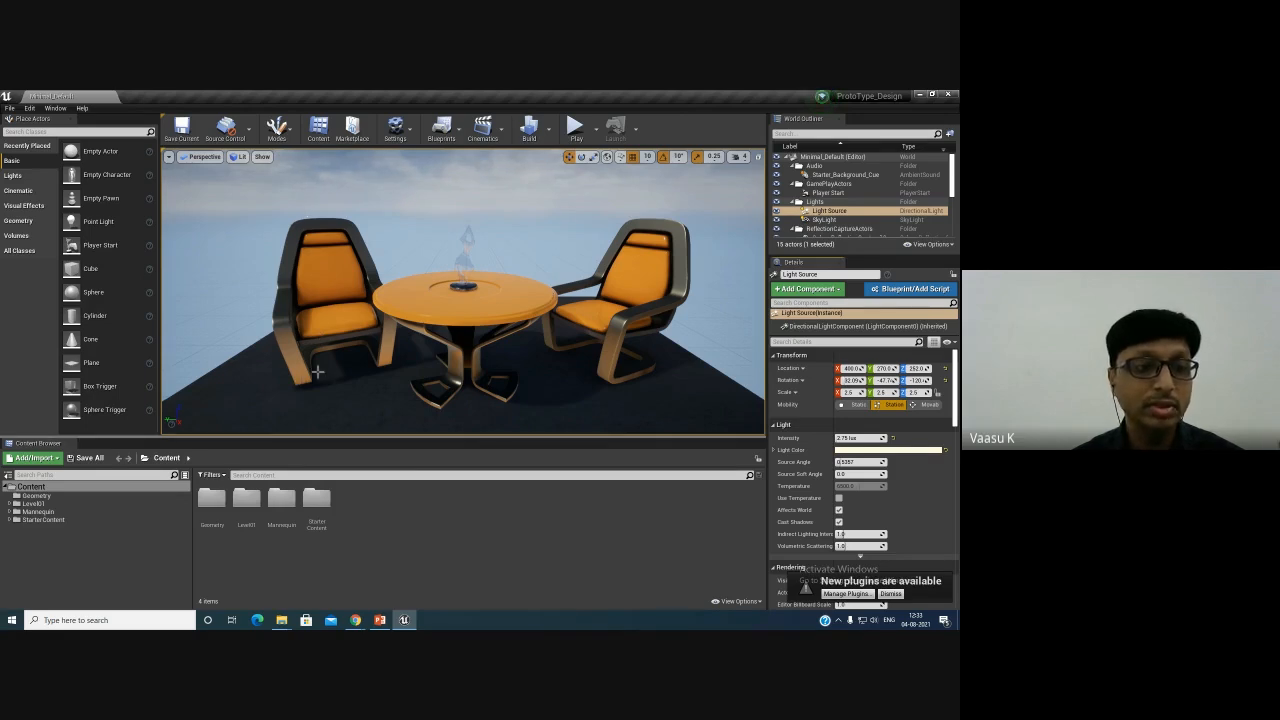
pyautogui.click(44, 504)
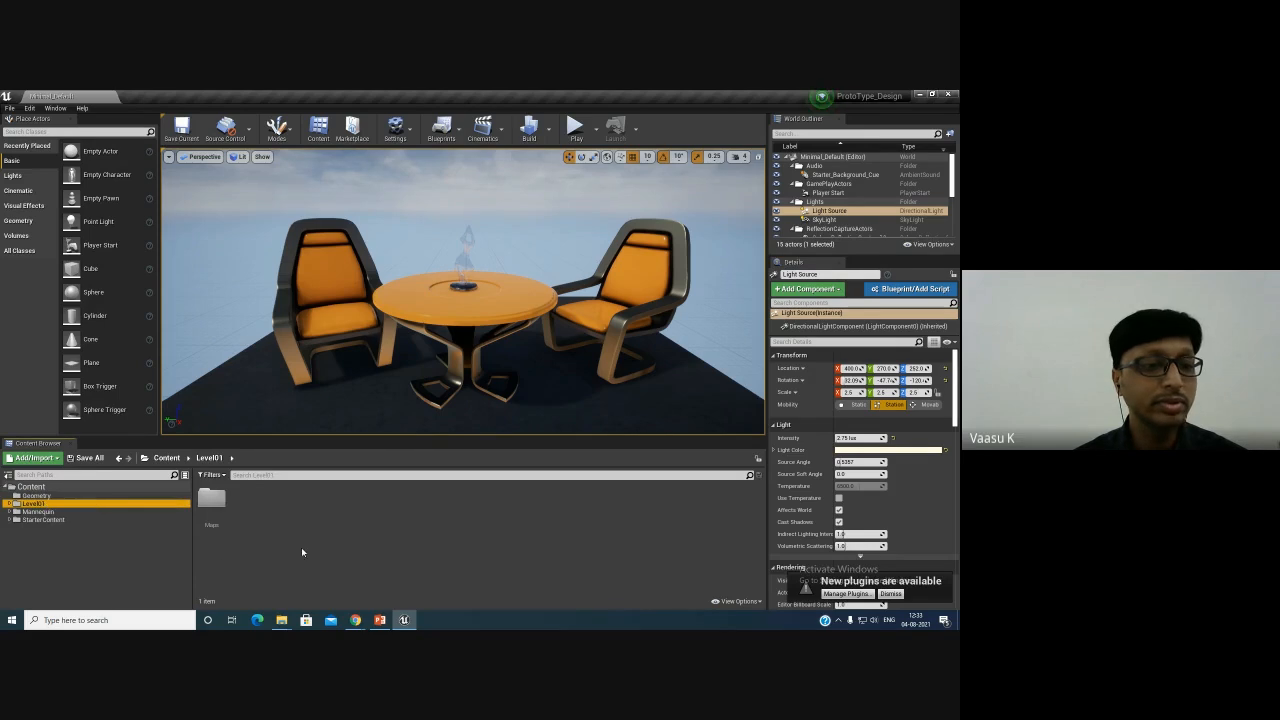
pyautogui.doubleClick(211, 498)
pyautogui.doubleClick(211, 505)
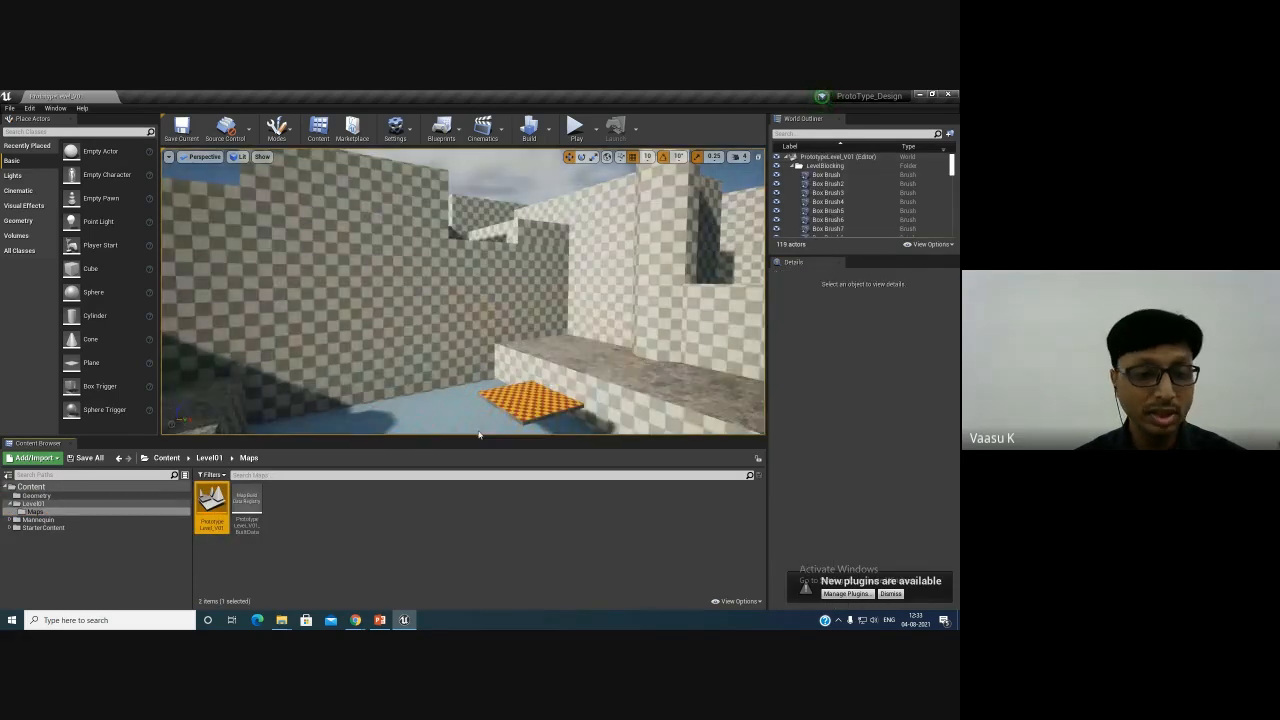
# - Play-test the level, walking the character forward through the rooms, then stop playing
pyautogui.moveTo(478, 392); pyautogui.dragTo(497, 358, button='right')
pyautogui.press('w')
pyautogui.press('s')
pyautogui.press('s')
pyautogui.press('w')
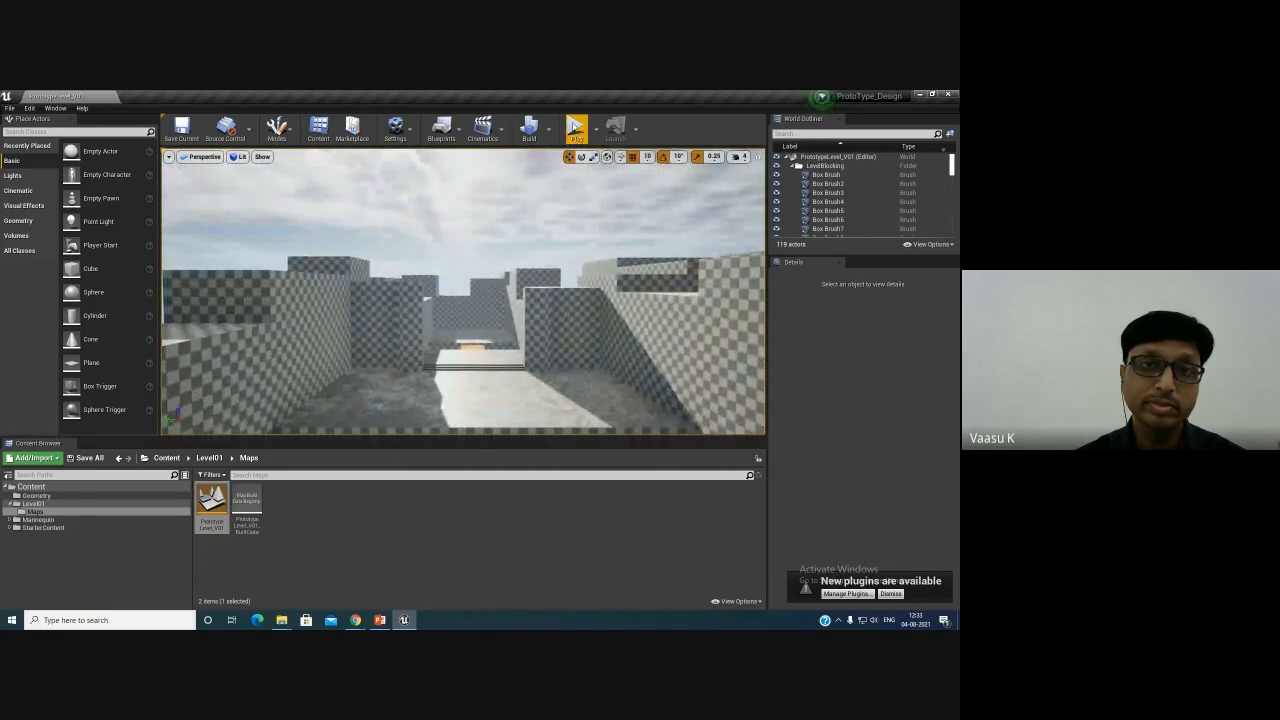
pyautogui.click(575, 126)
pyautogui.press('w')
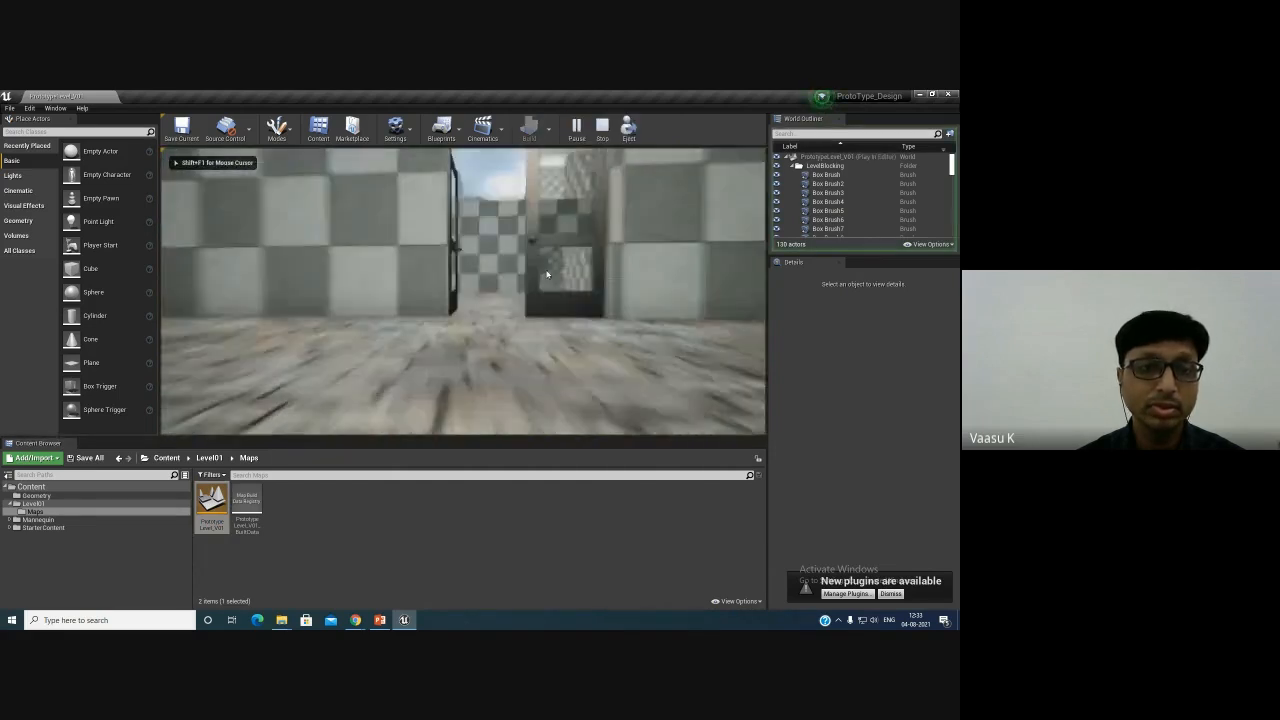
pyautogui.press('w')
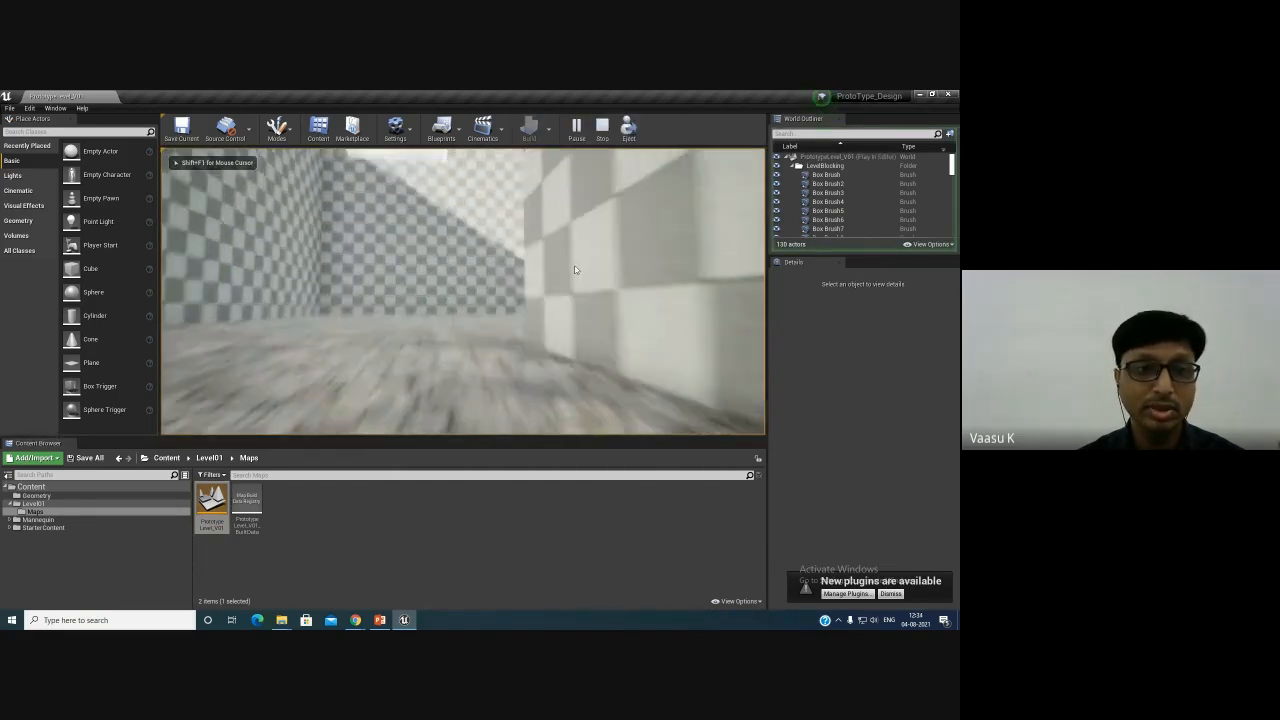
pyautogui.press('w')
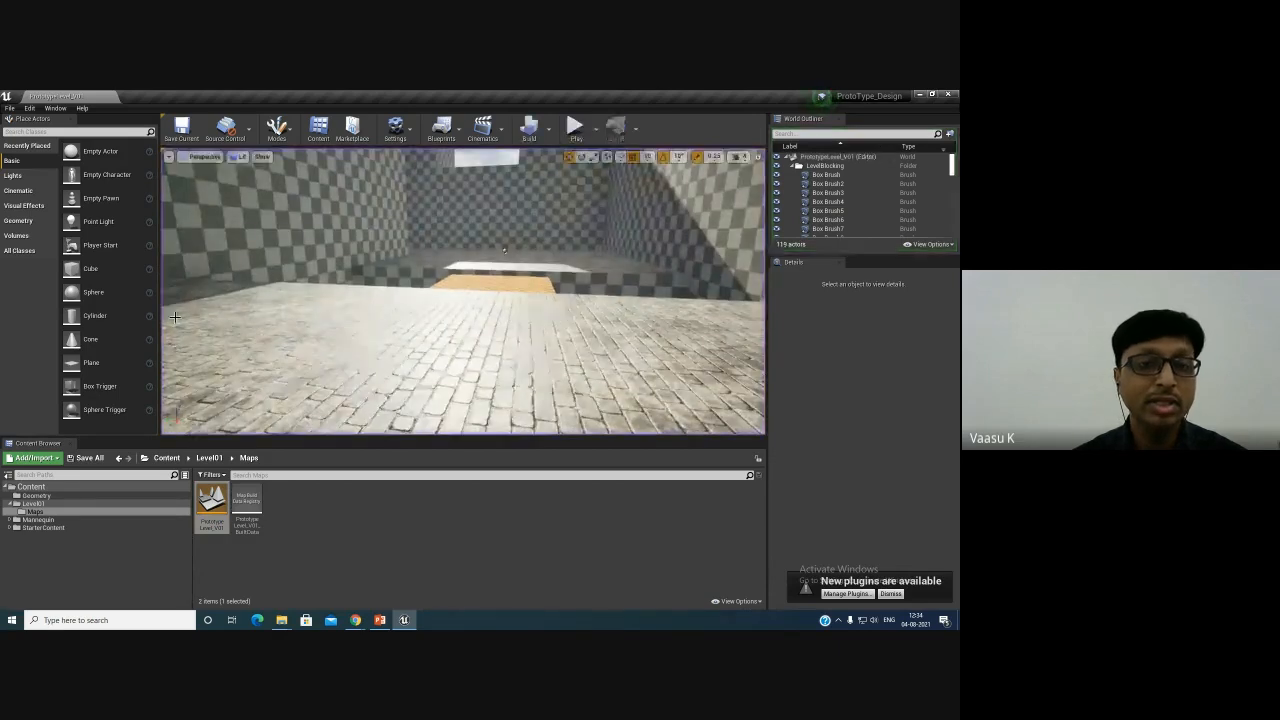
pyautogui.press('Escape')
pyautogui.moveTo(507, 342); pyautogui.dragTo(503, 314, button='right')
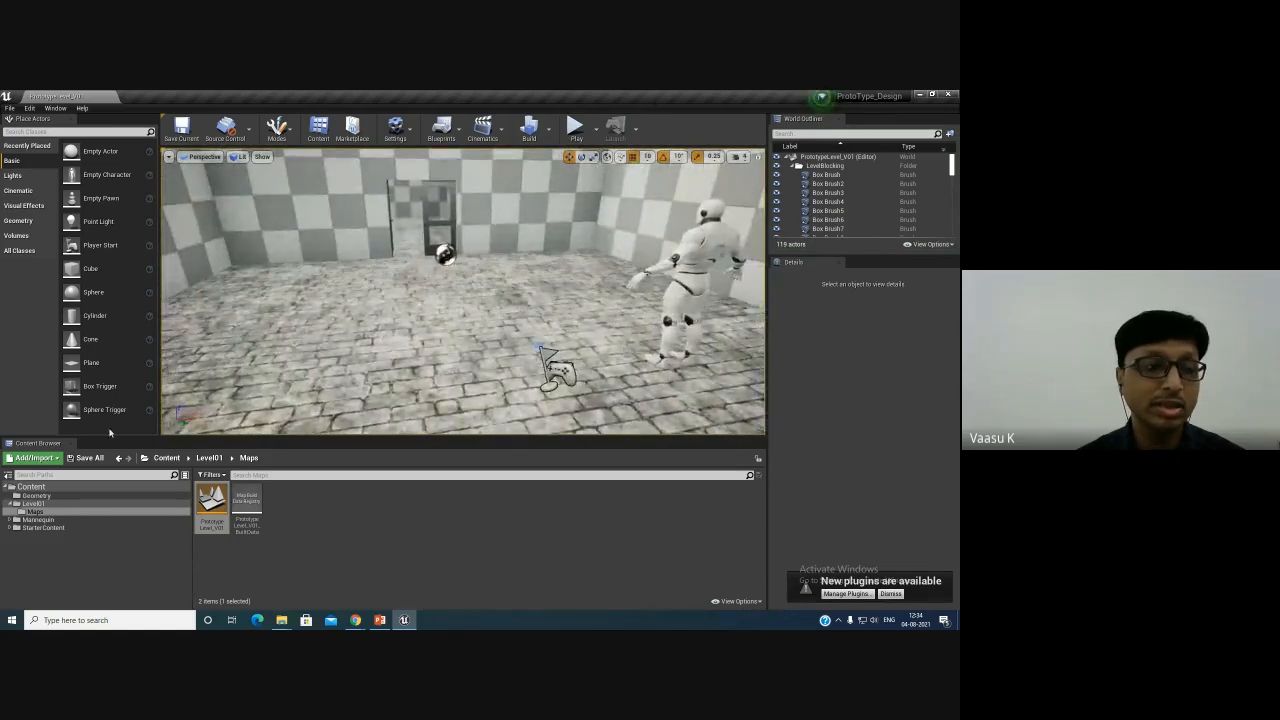
# - Browse the content packs and blueprint features available to add to the project, then close the dialog
pyautogui.click(48, 460)
pyautogui.click(50, 157)
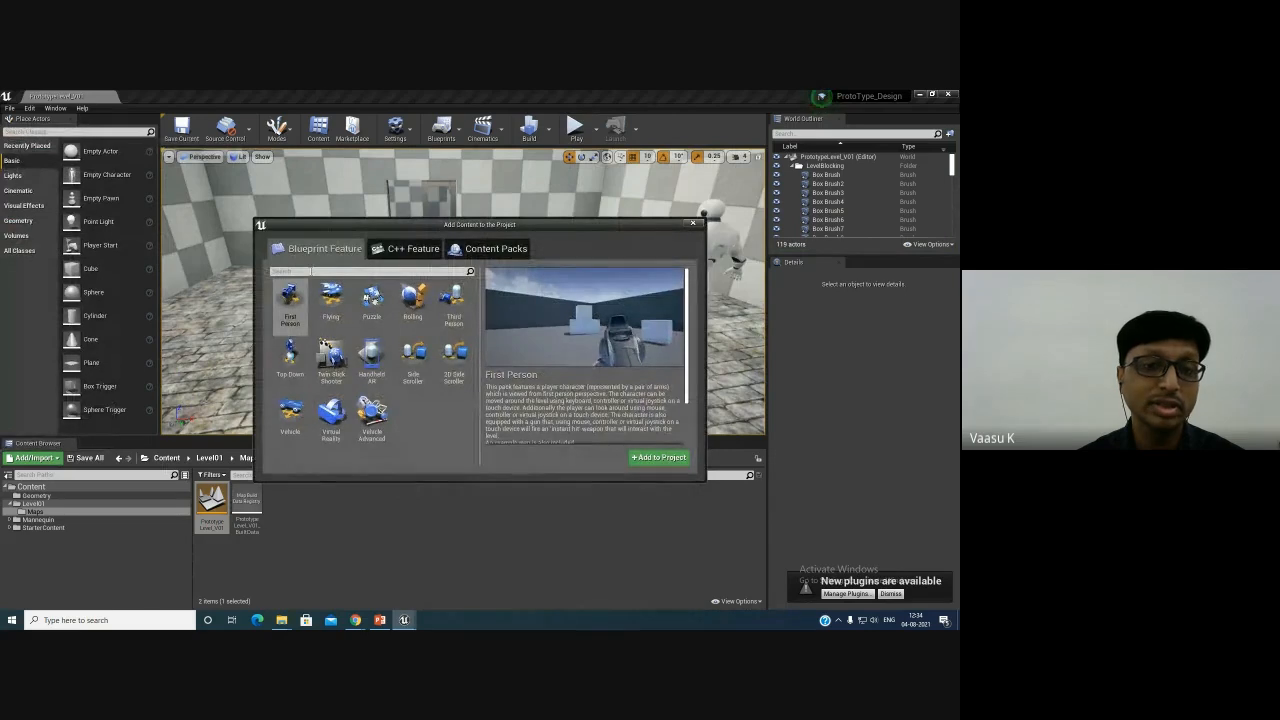
pyautogui.click(490, 249)
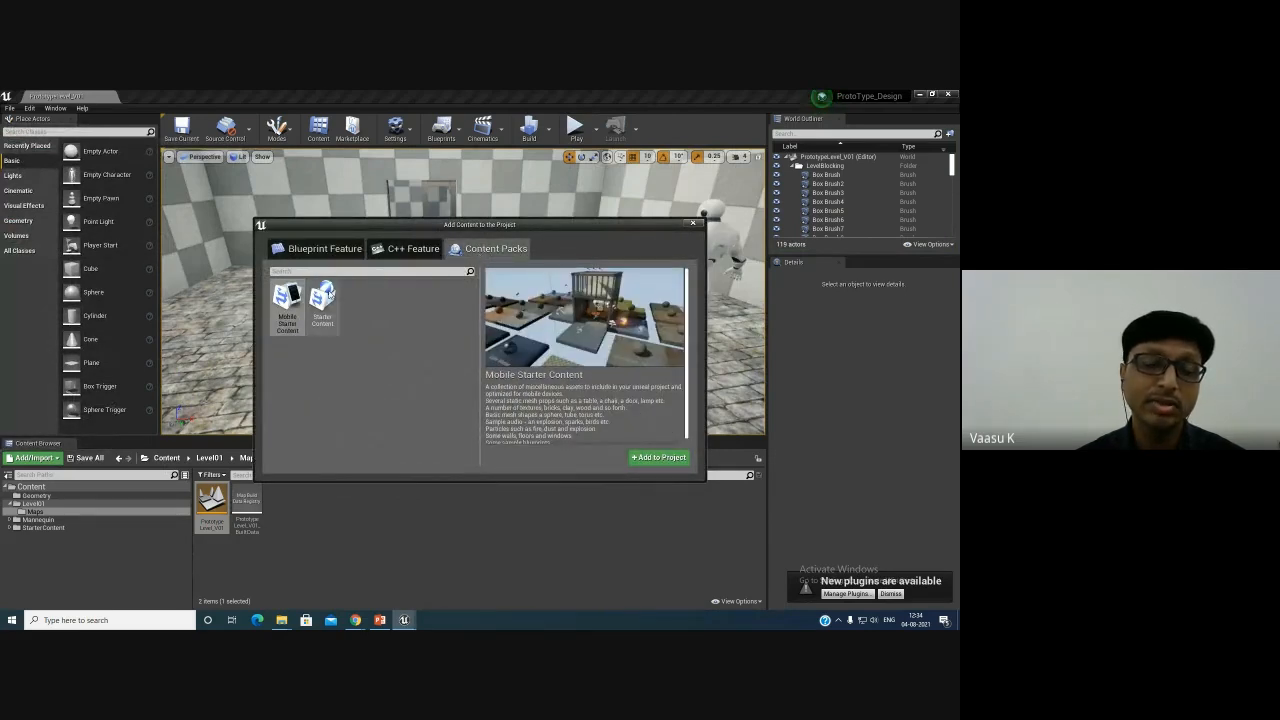
pyautogui.click(322, 303)
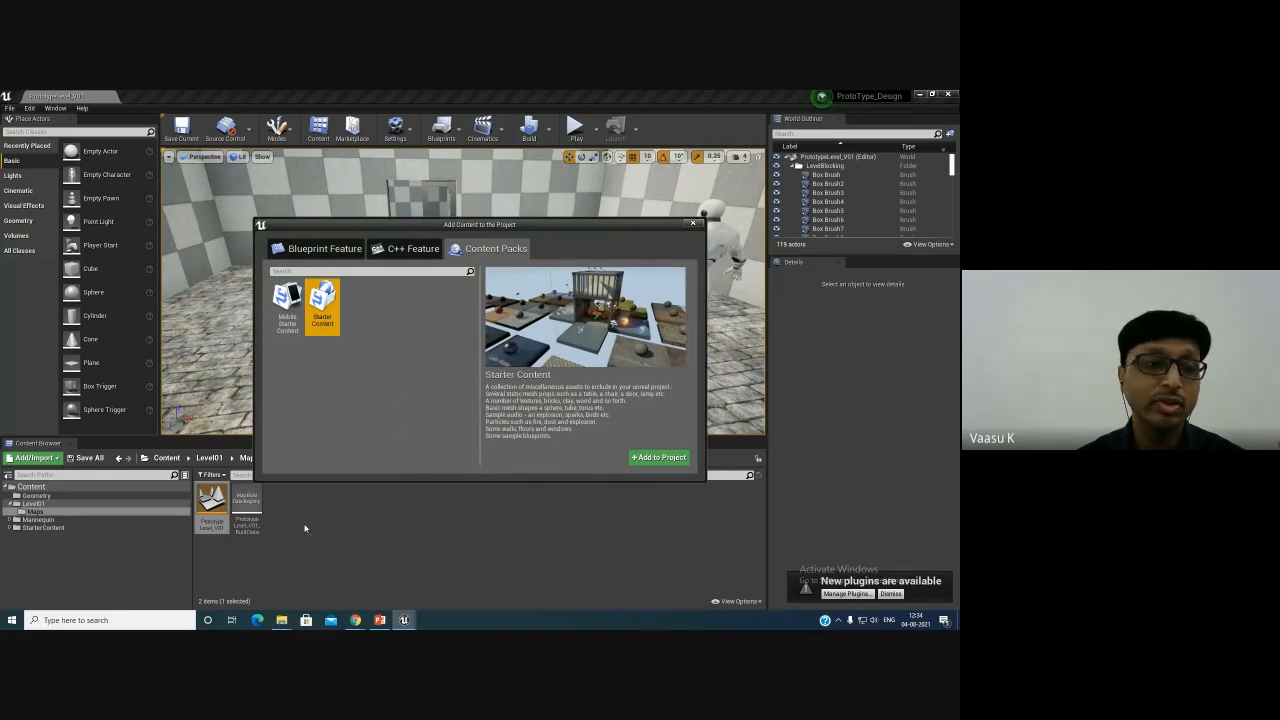
pyautogui.click(318, 248)
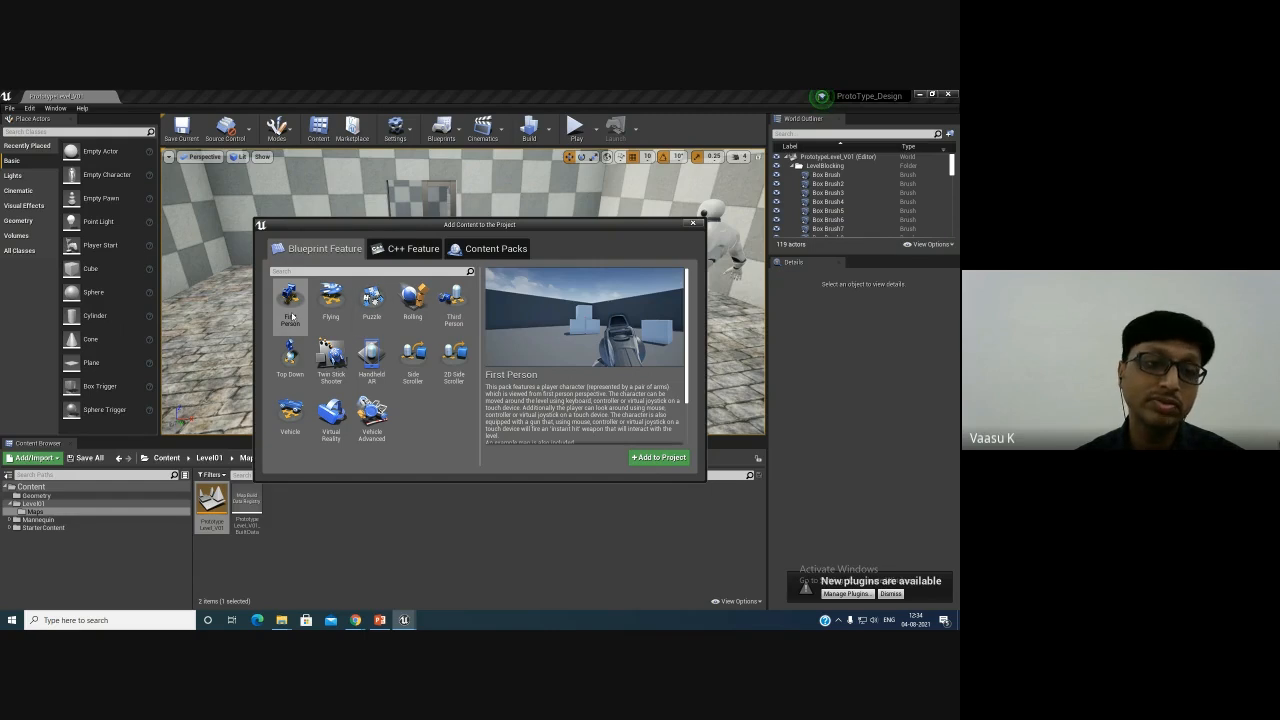
pyautogui.click(456, 310)
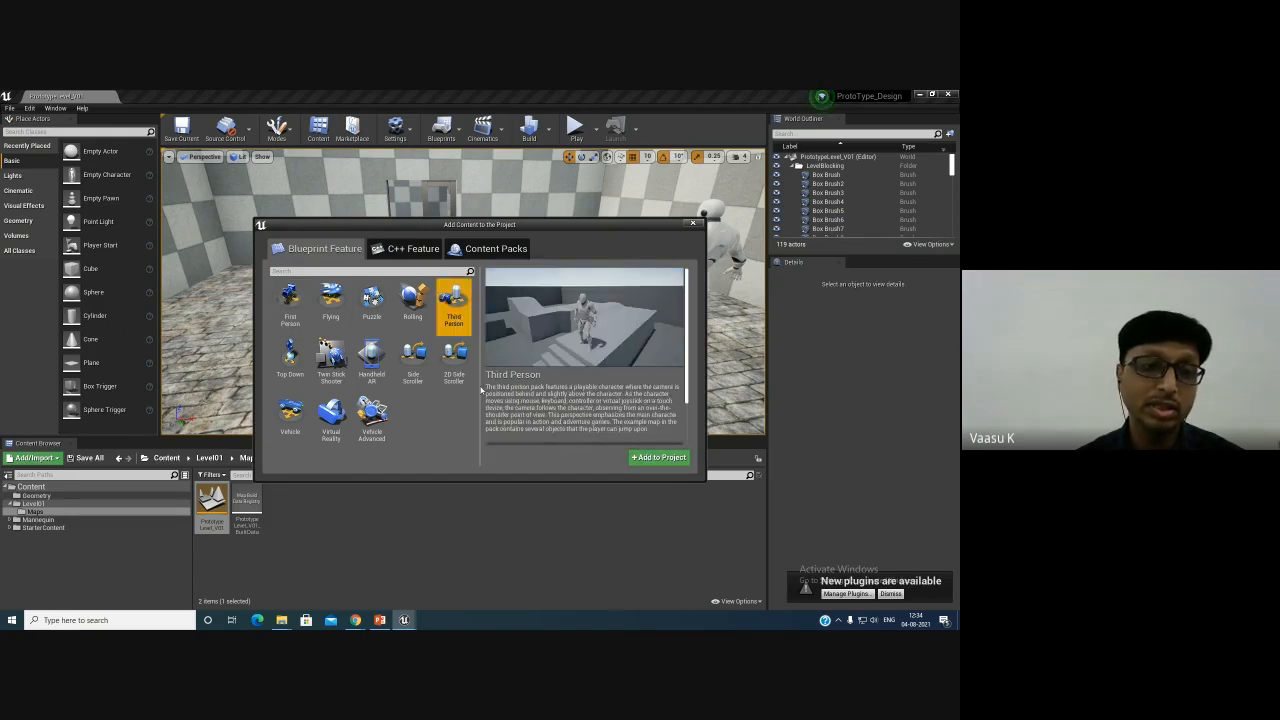
pyautogui.click(690, 226)
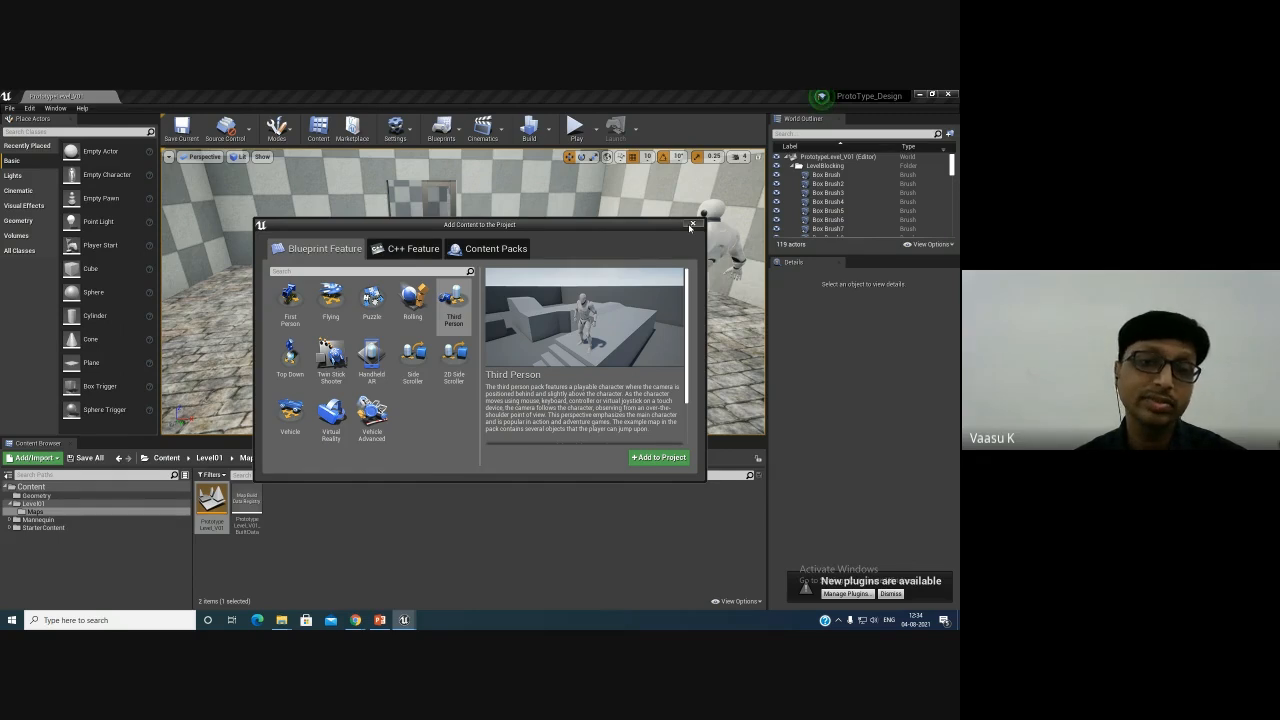
pyautogui.click(691, 225)
# - Switch back to Mixamo, confirm the auto-rigged Iron Man character and preview the Falling To Landing animation on it
pyautogui.moveTo(551, 310)
pyautogui.mouseDown(button='right')
pyautogui.moveTo(519, 295)
pyautogui.moveTo(548, 313)
pyautogui.mouseUp(button='right')
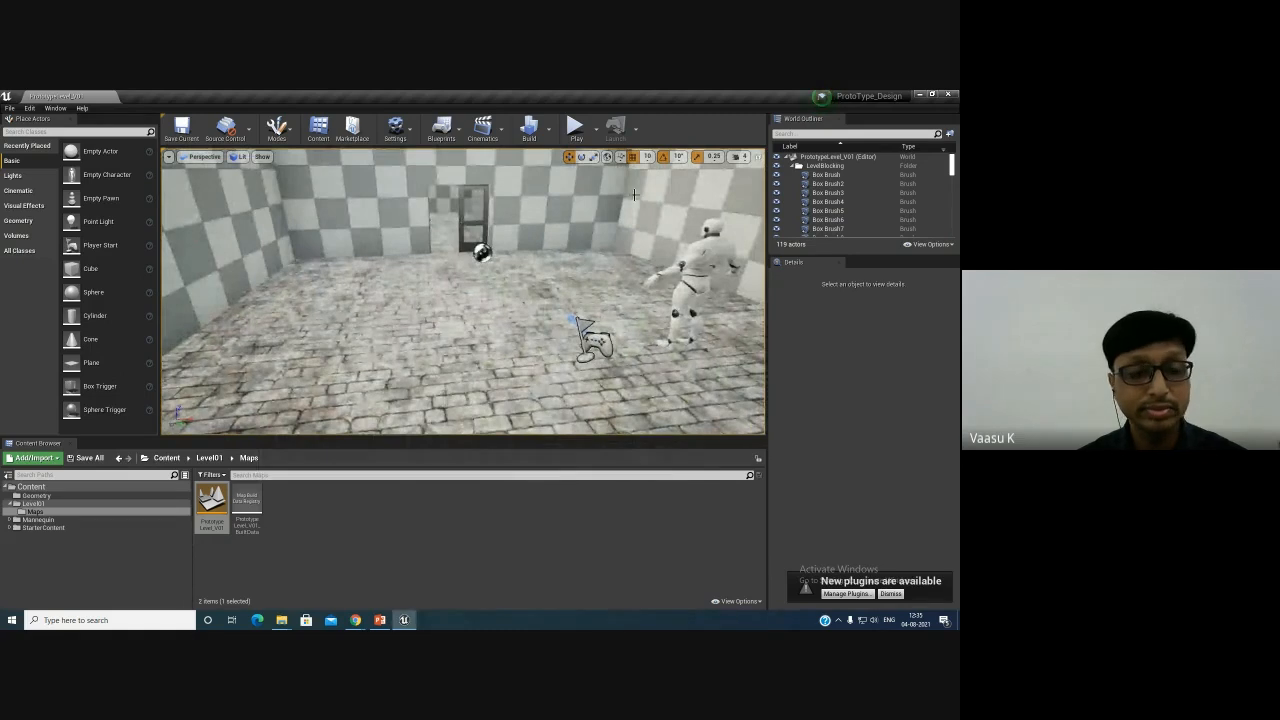
pyautogui.click(52, 487)
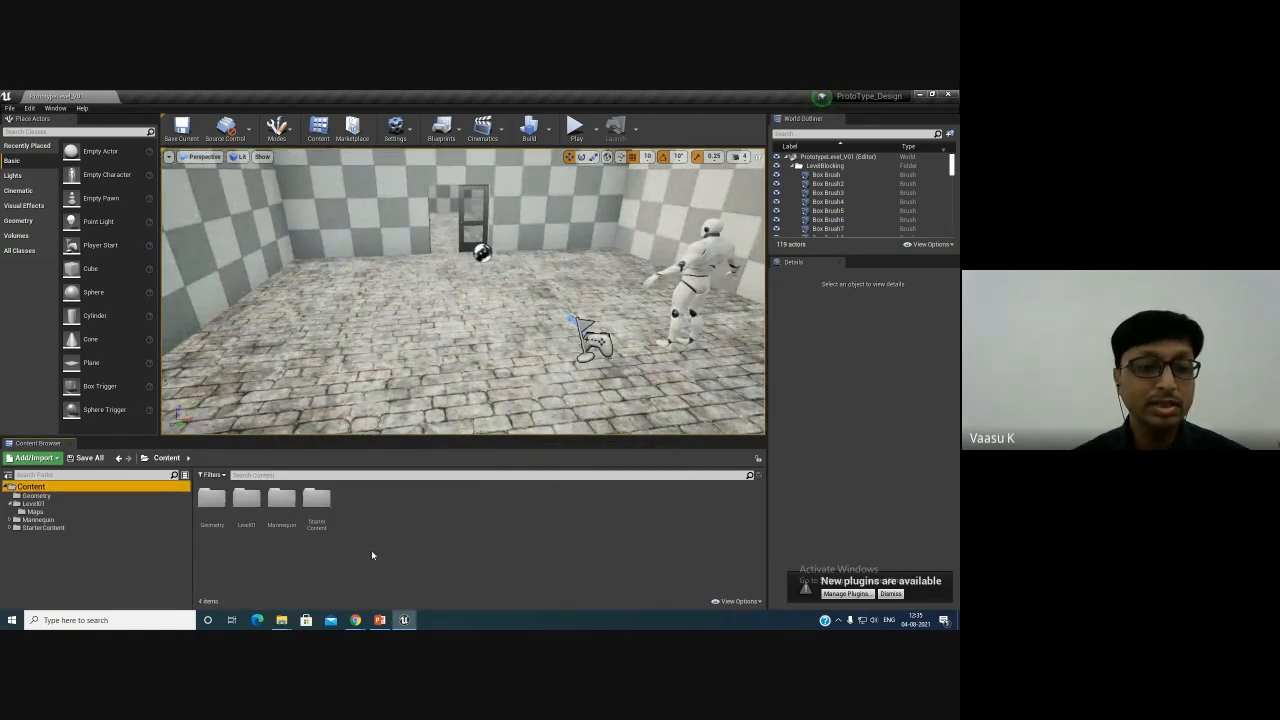
pyautogui.moveTo(355, 620)
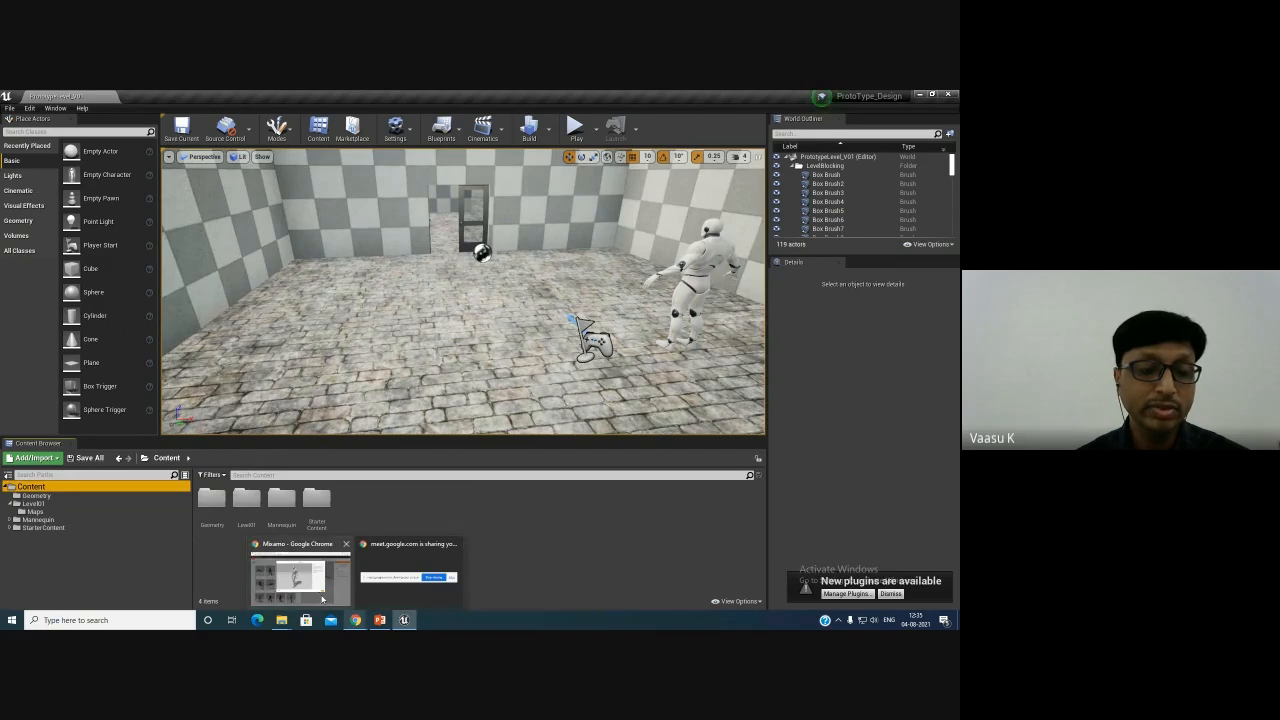
pyautogui.click(300, 578)
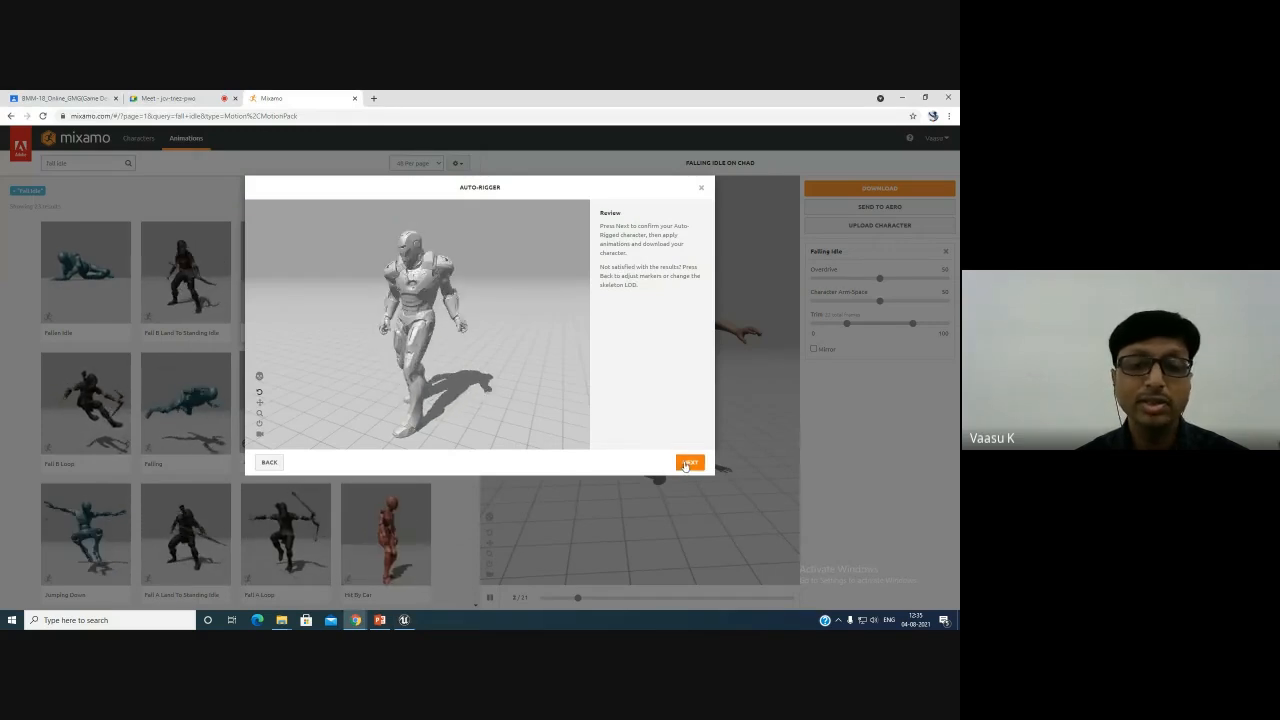
pyautogui.click(688, 463)
pyautogui.click(688, 464)
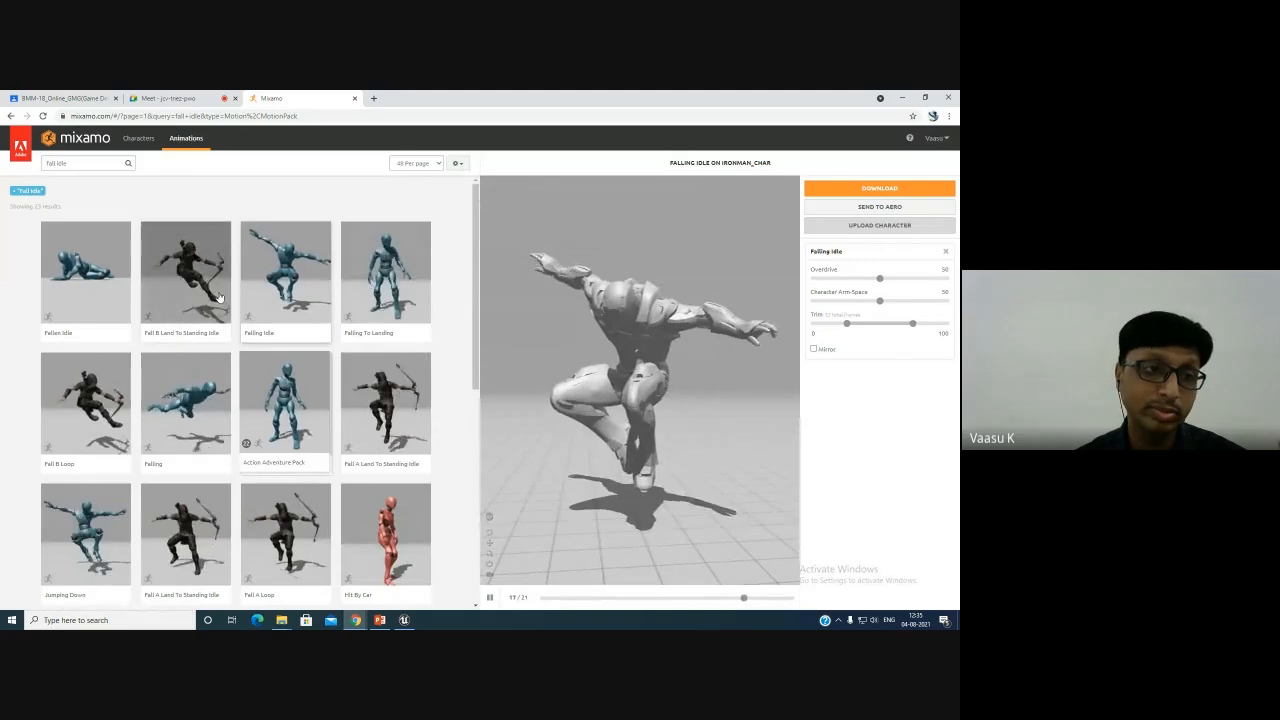
pyautogui.click(358, 299)
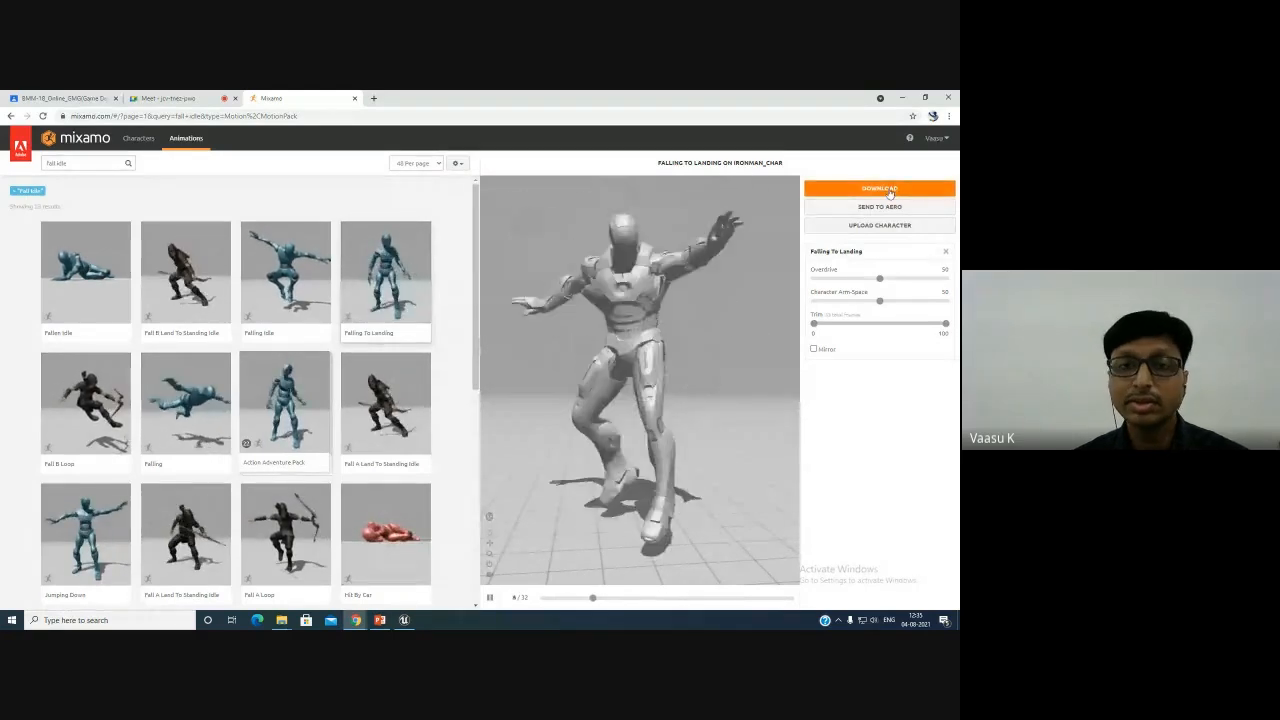
pyautogui.click(899, 98)
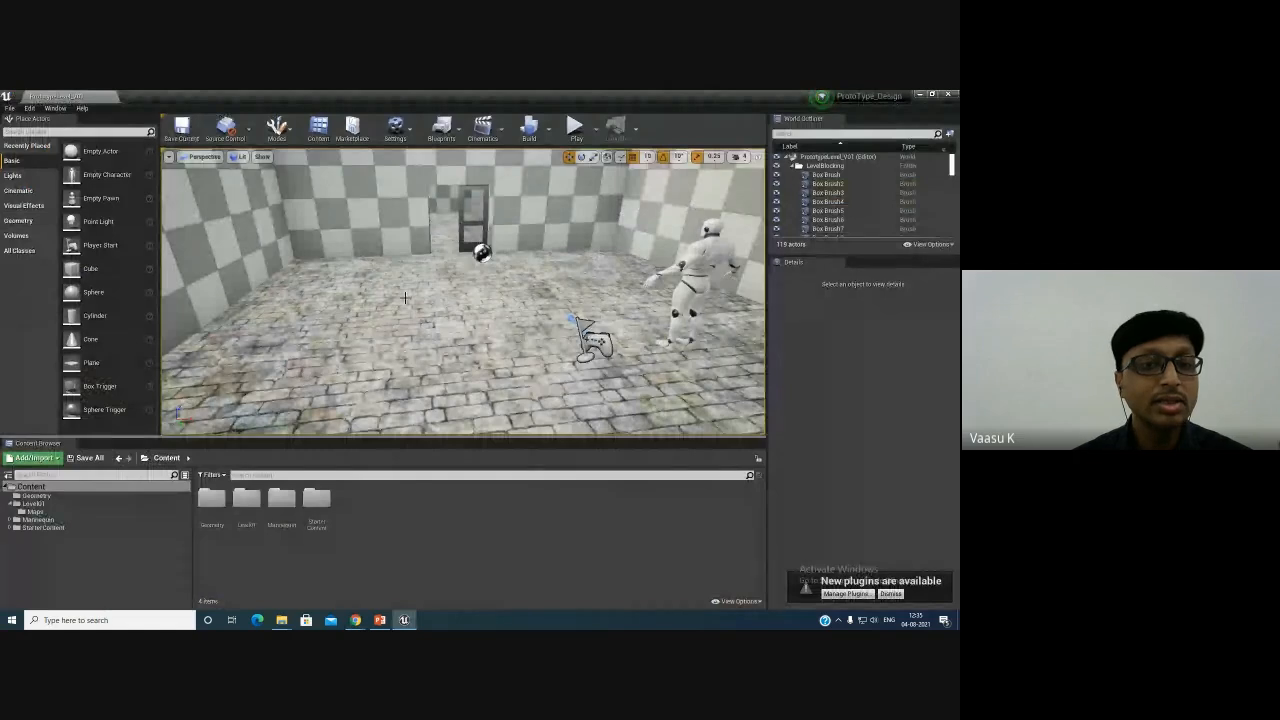
# - Review the downloaded animation files and the Ch16_nonPBR character file in the Downloads folder
pyautogui.moveTo(405, 298); pyautogui.dragTo(405, 294, button='right')
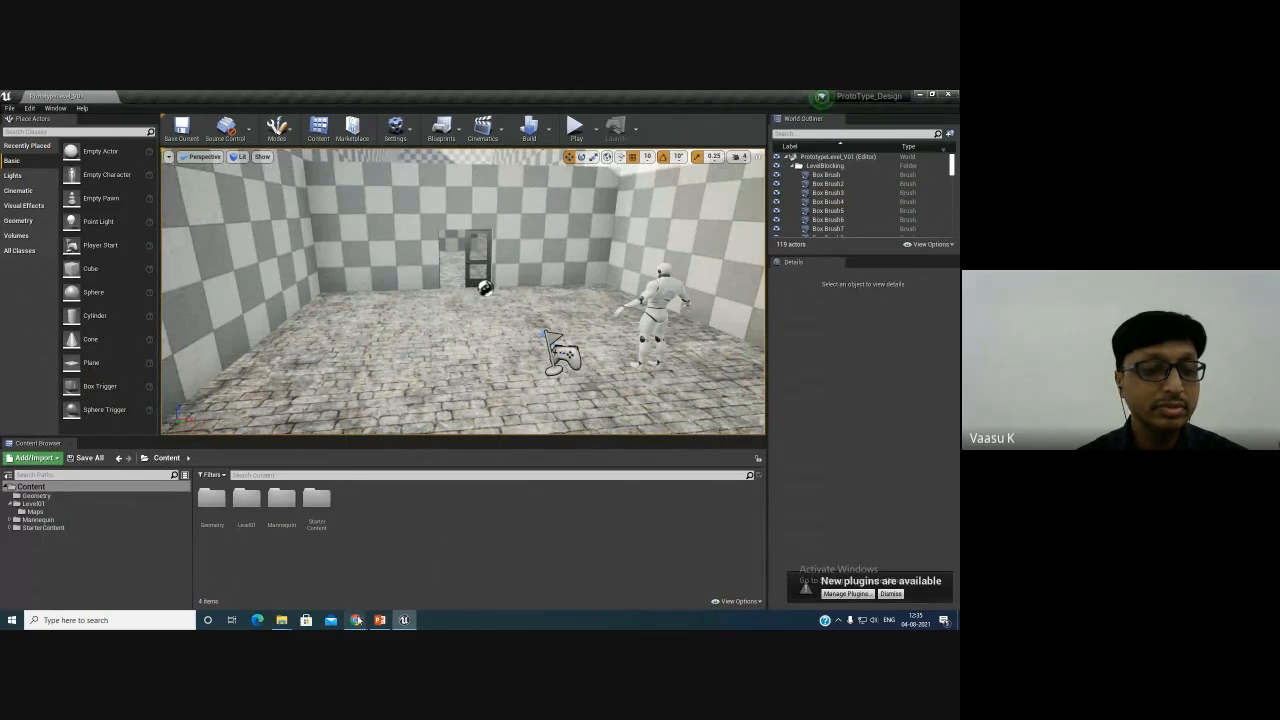
pyautogui.moveTo(281, 620)
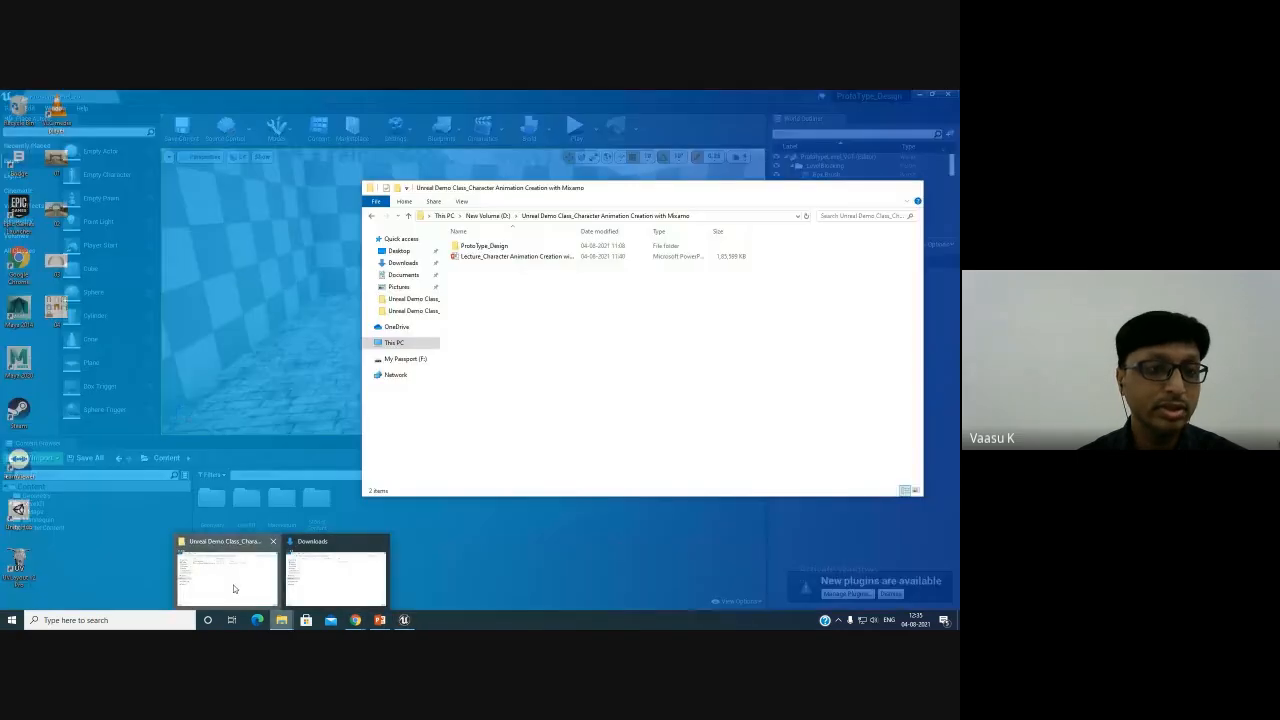
pyautogui.click(240, 592)
pyautogui.click(403, 262)
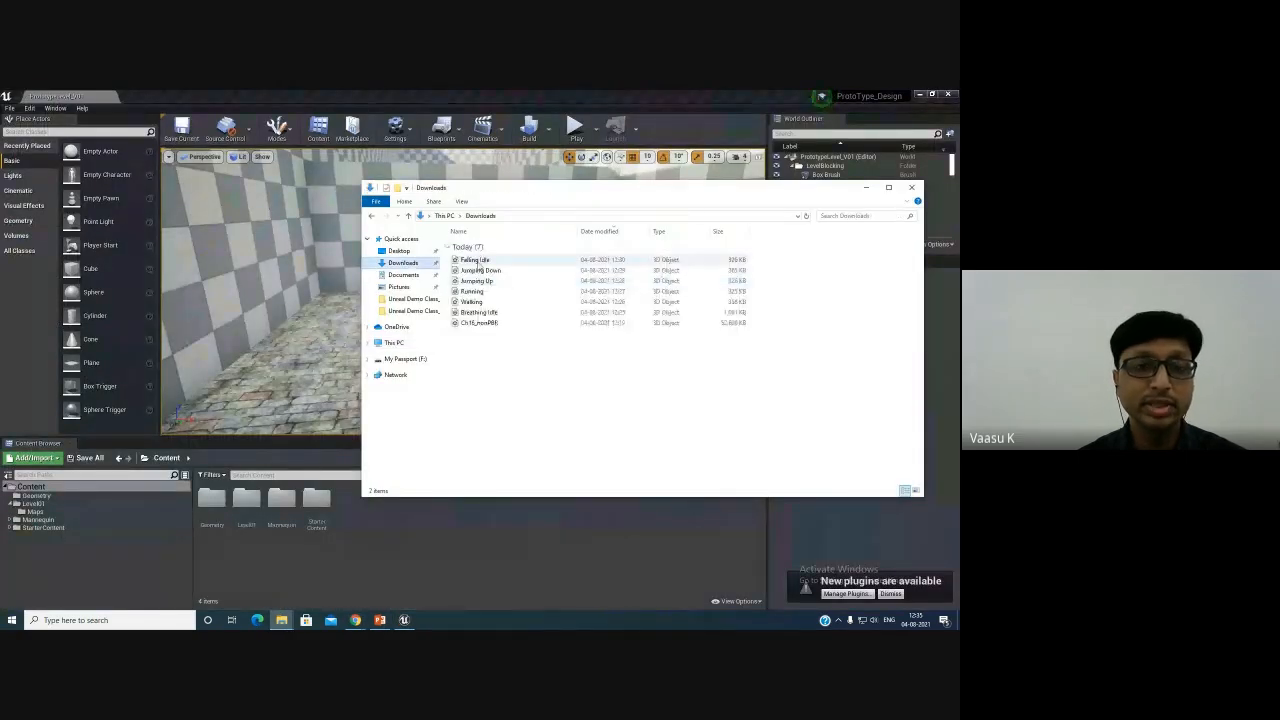
pyautogui.click(475, 260)
pyautogui.keyDown('shift'); pyautogui.click(481, 324); pyautogui.keyUp('shift')
pyautogui.click(463, 513)
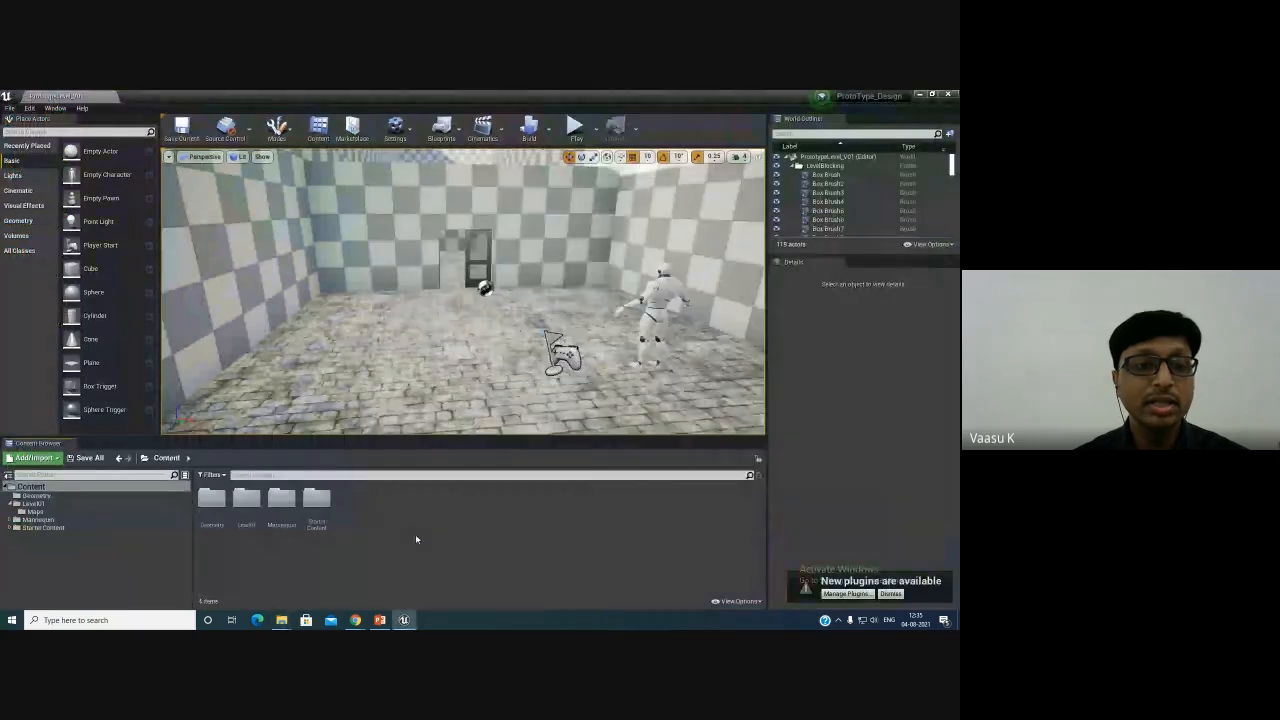
# - Create a new folder named Character in the Content folder and open it
pyautogui.rightClick(415, 534)
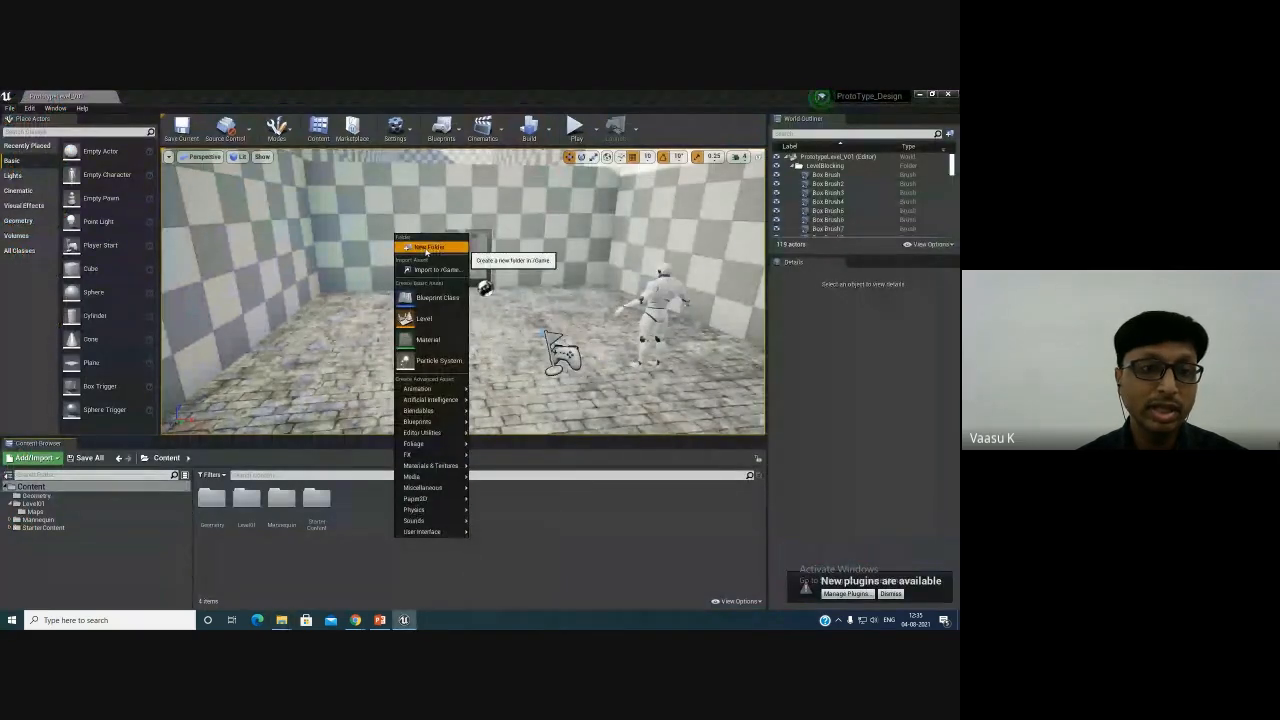
pyautogui.click(428, 246)
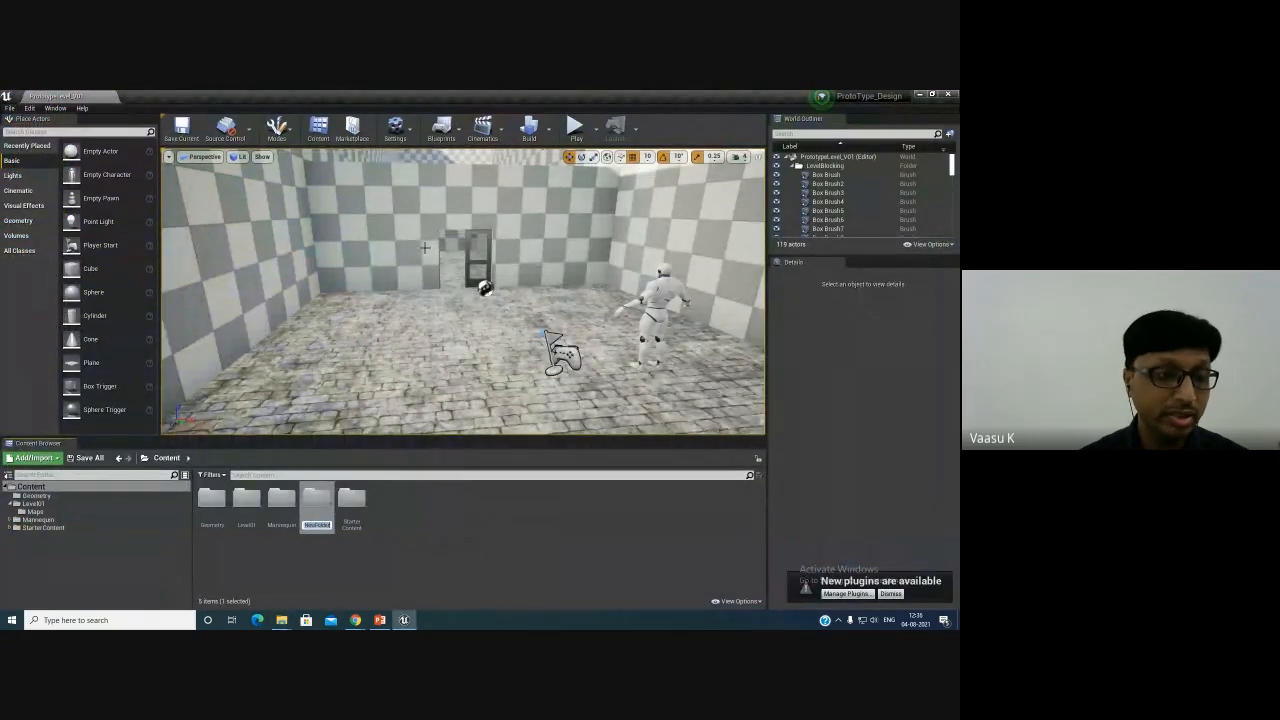
pyautogui.write('Char')
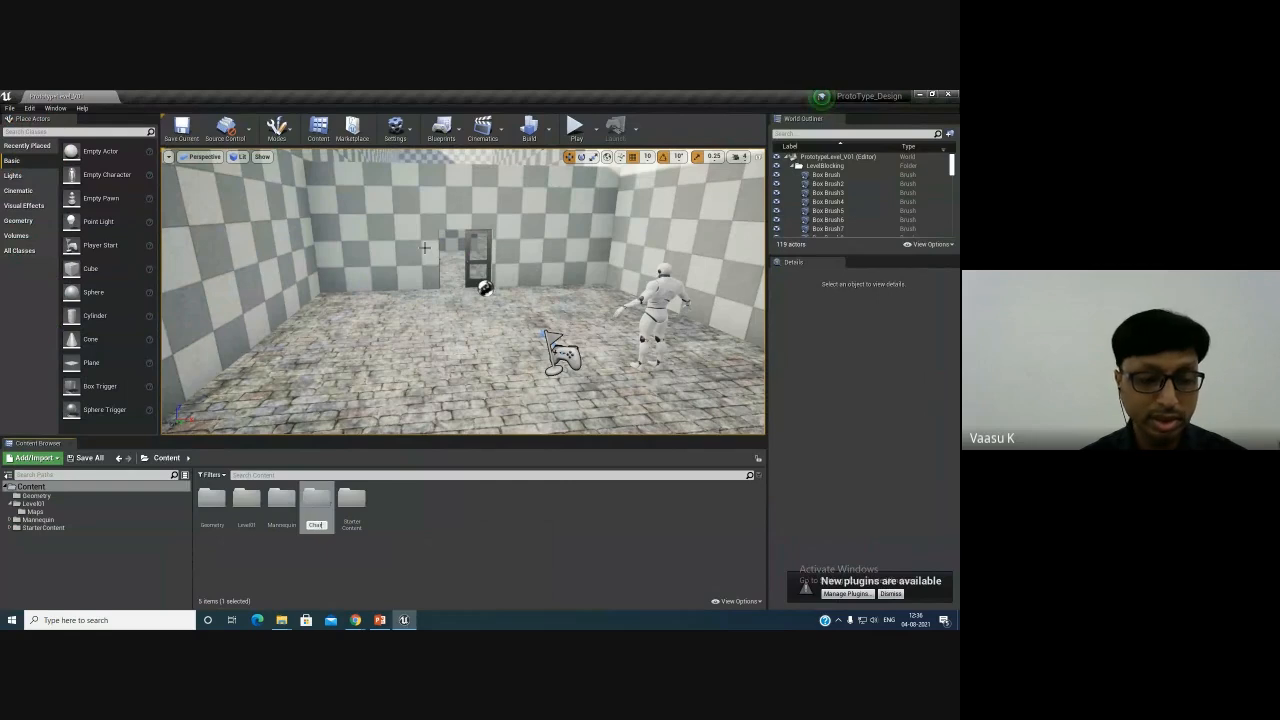
pyautogui.press('Return')
pyautogui.press('Return')
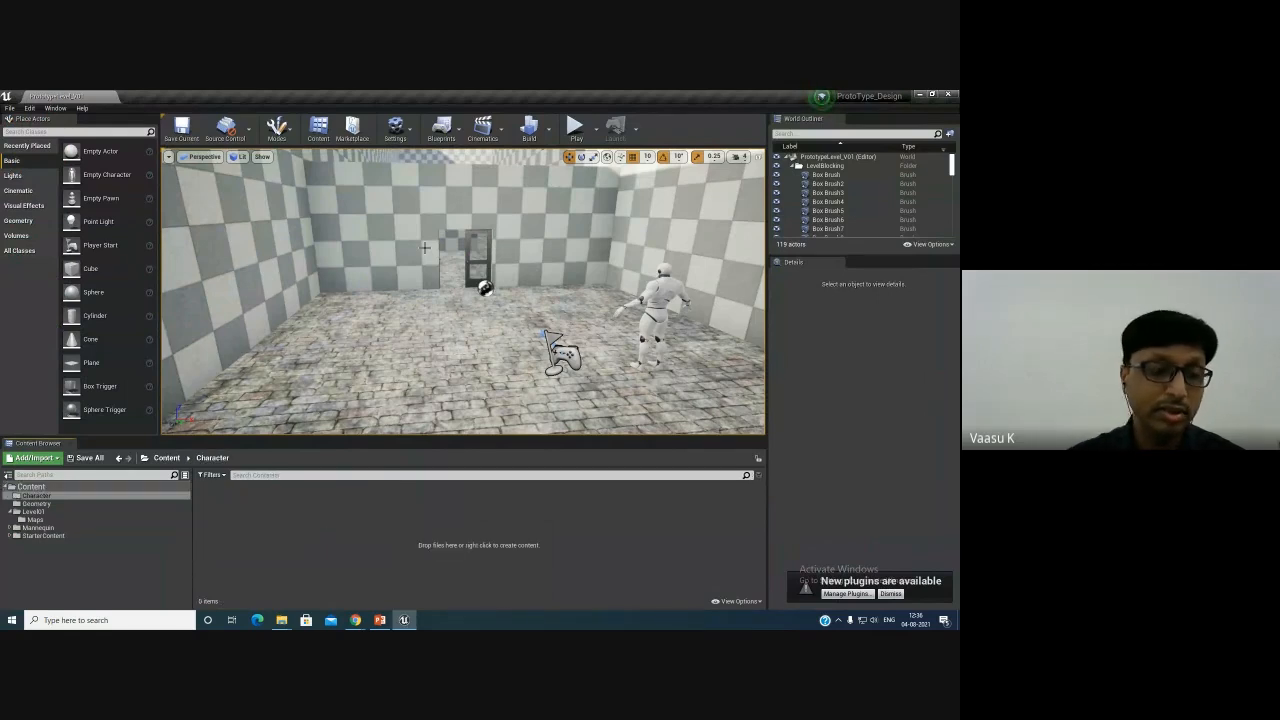
# - Create a subfolder named Chad inside the Character folder and open it
pyautogui.rightClick(329, 545)
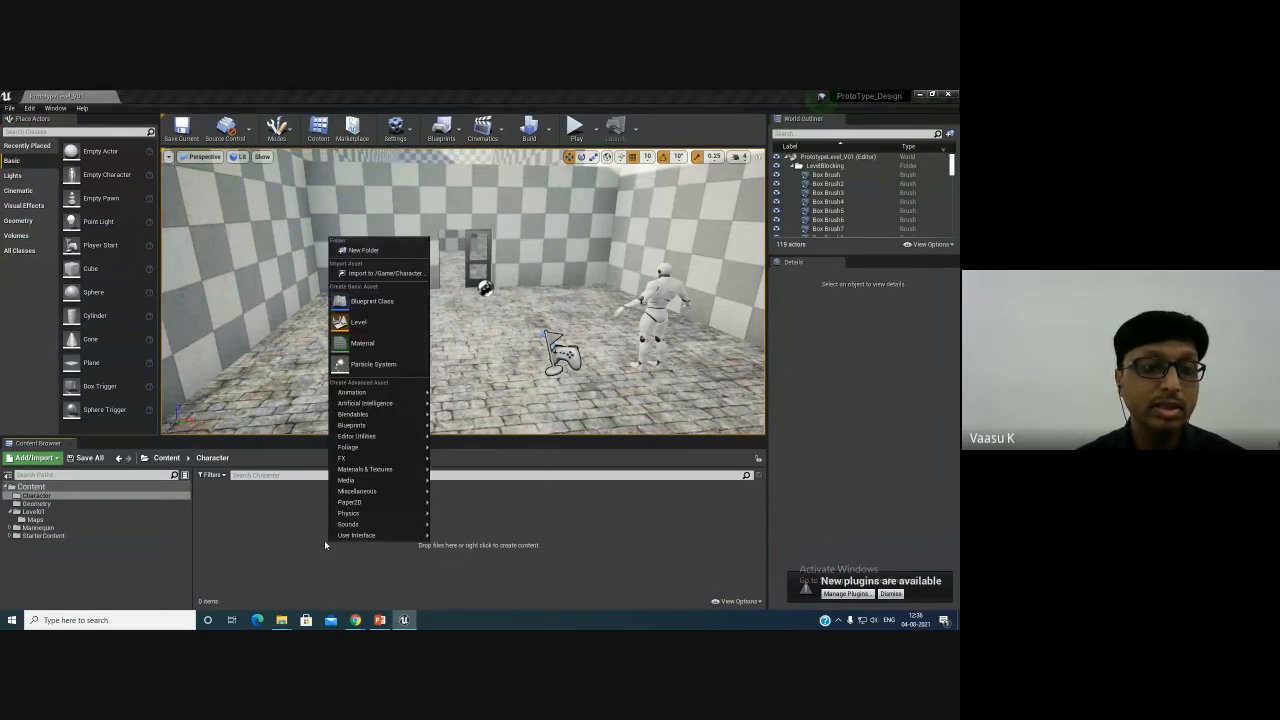
pyautogui.click(369, 251)
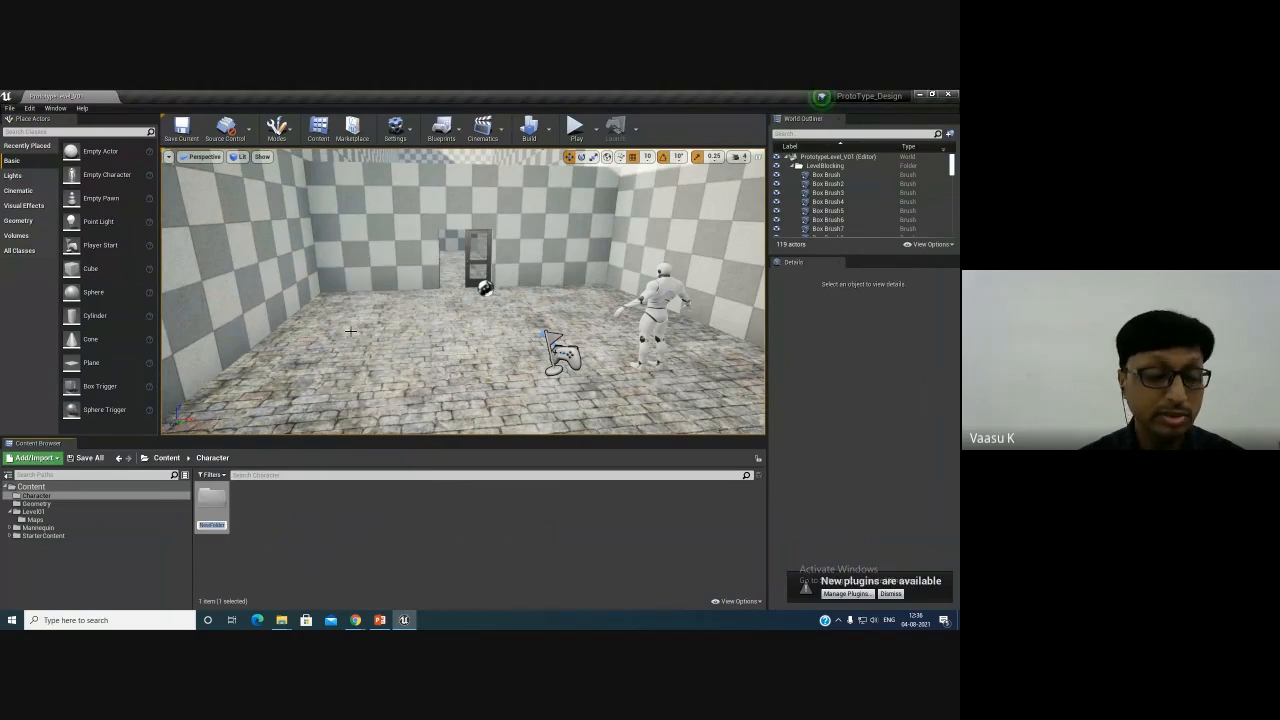
pyautogui.write('Ch')
pyautogui.press('BackSpace')
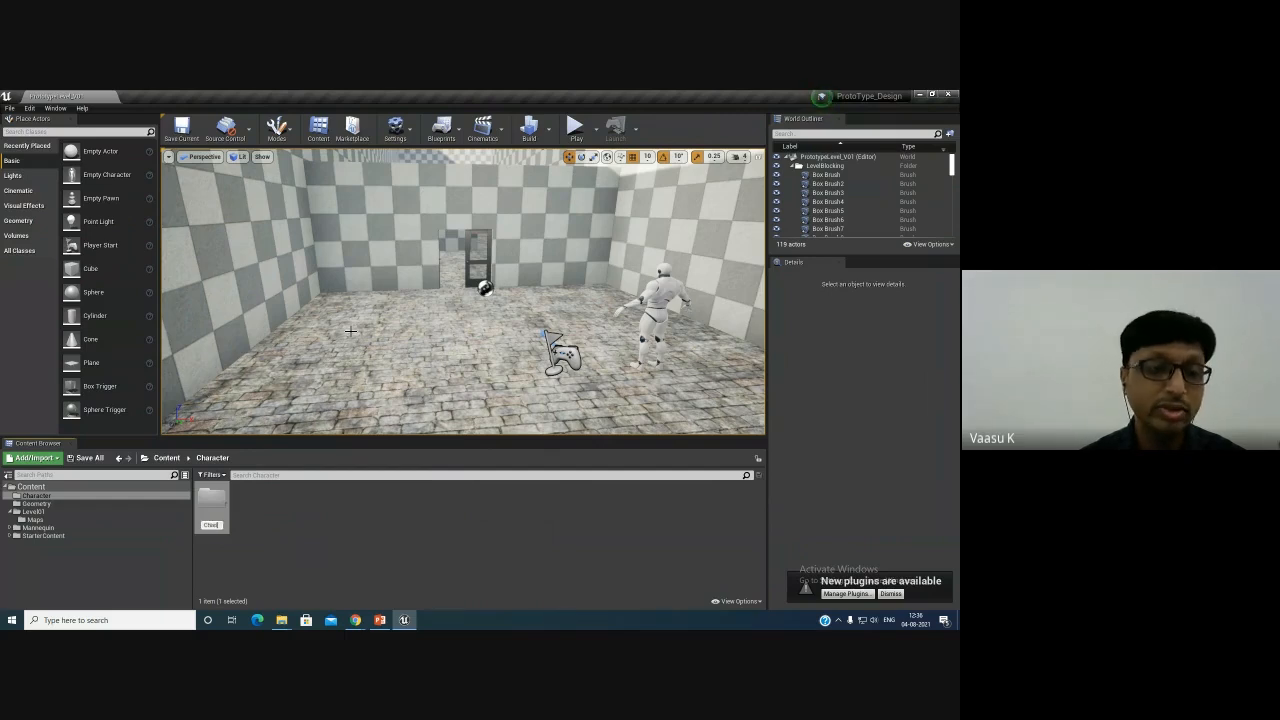
pyautogui.press('Return')
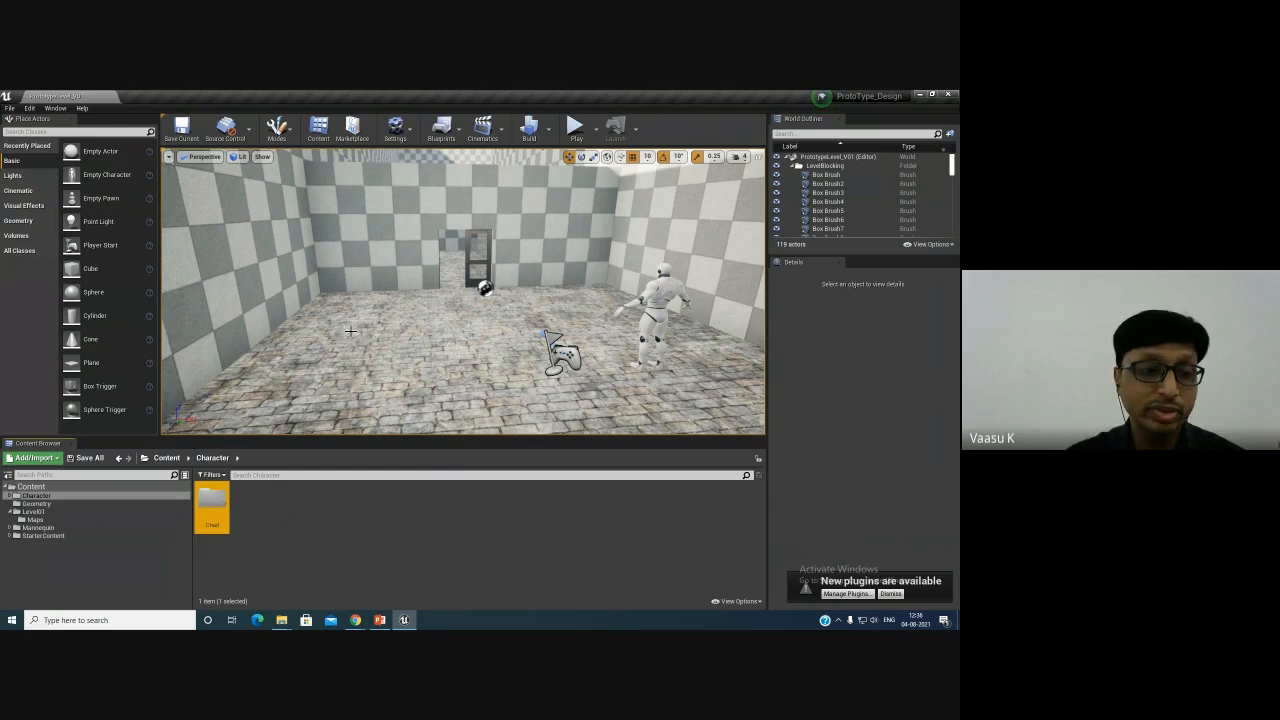
pyautogui.doubleClick(212, 507)
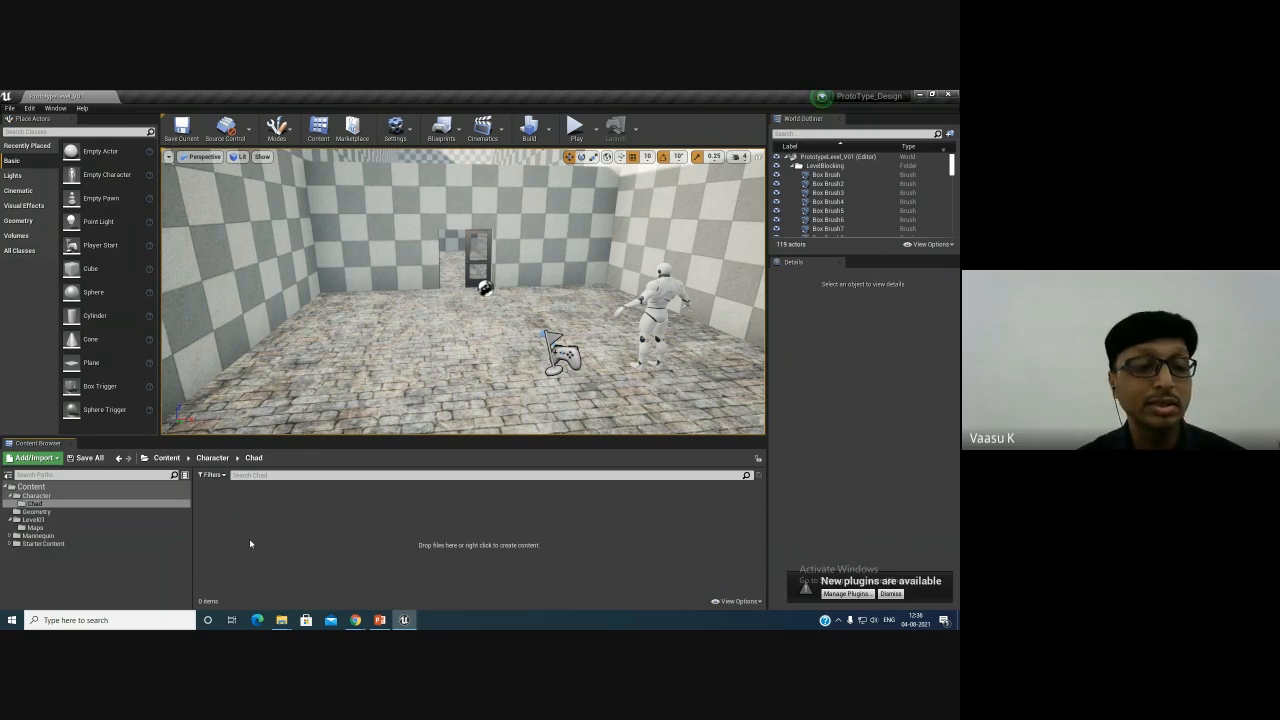
# - Import the Ch16_nonPBR character file from Downloads into the Chad folder with the default FBX import options
pyautogui.rightClick(244, 514)
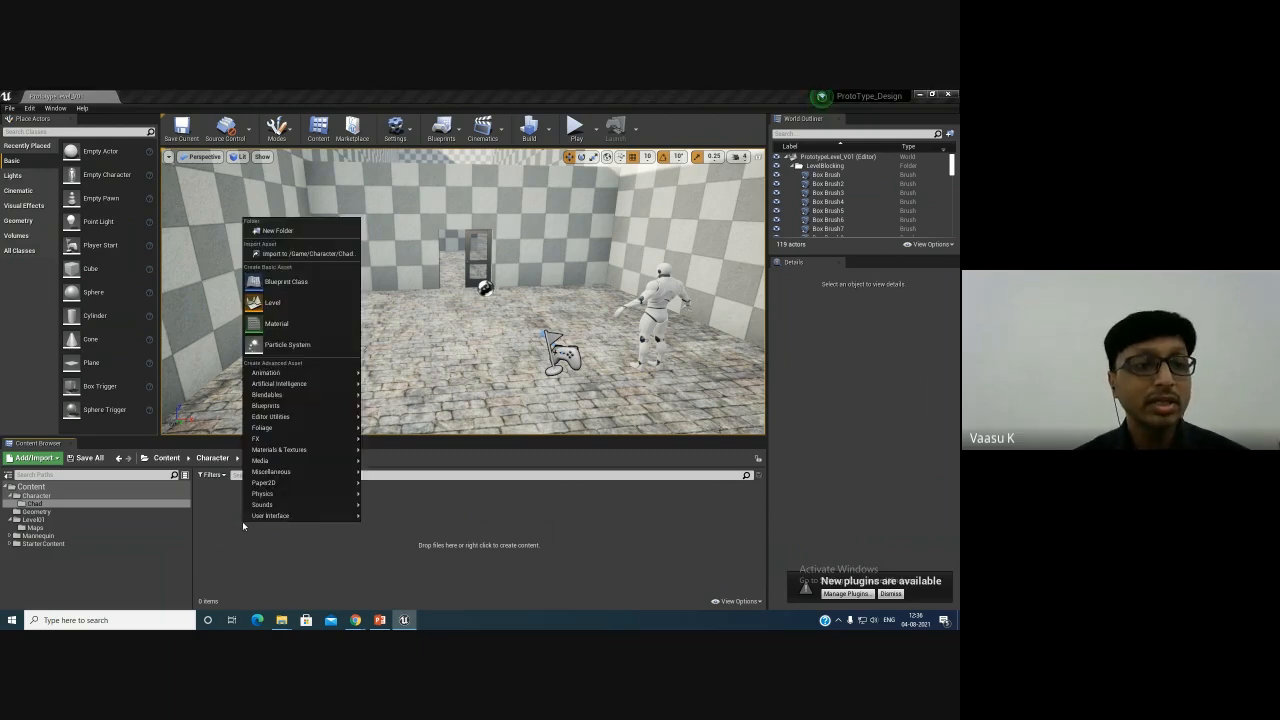
pyautogui.click(308, 257)
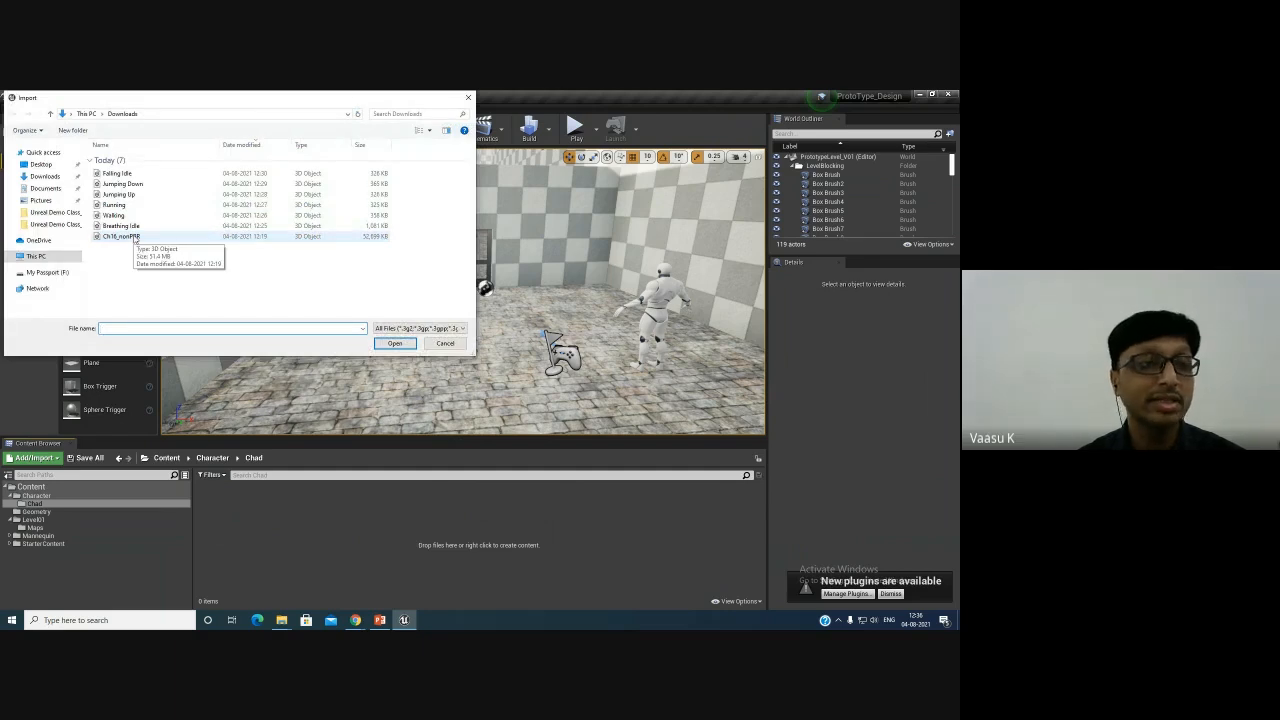
pyautogui.doubleClick(122, 236)
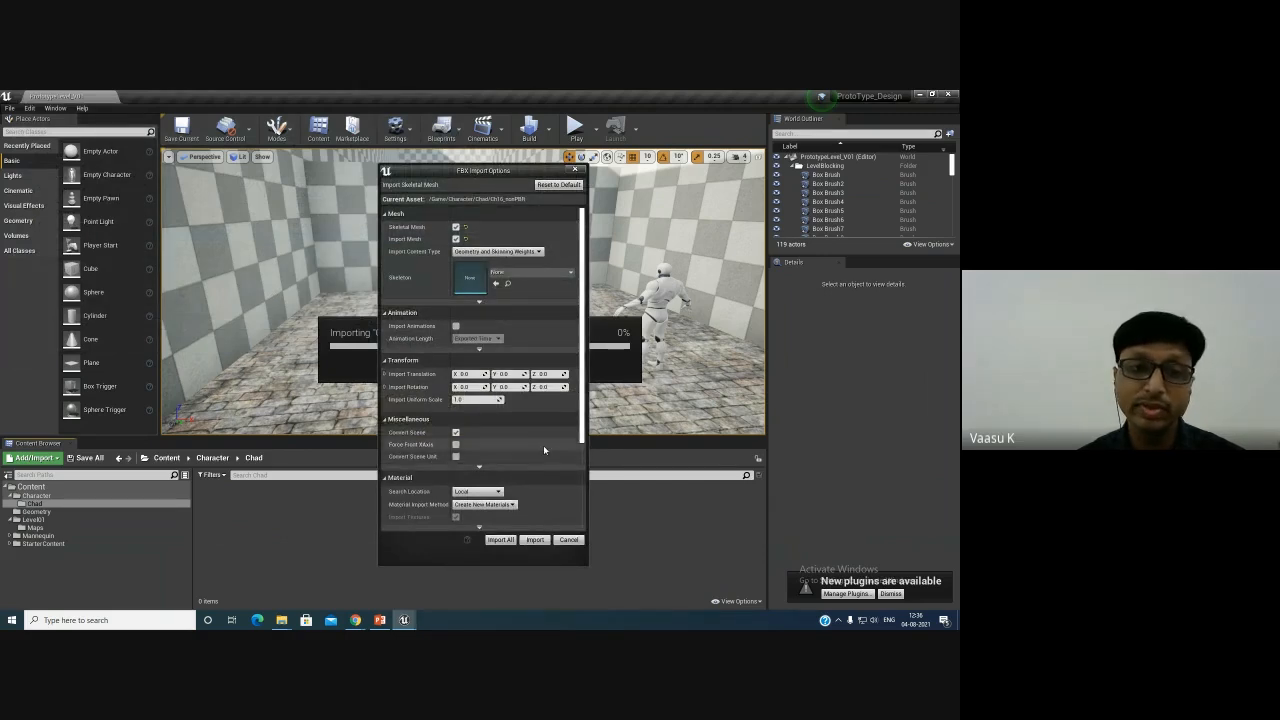
pyautogui.scroll(-2, 543, 445)
pyautogui.click(535, 540)
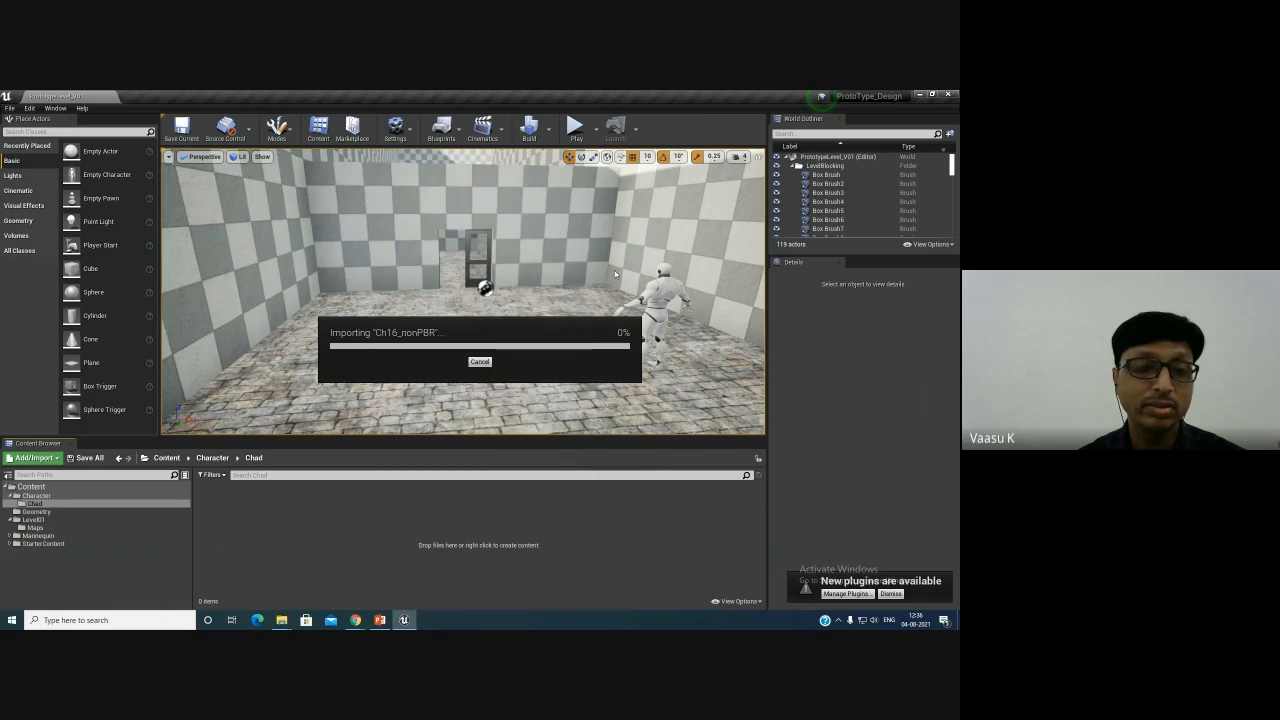
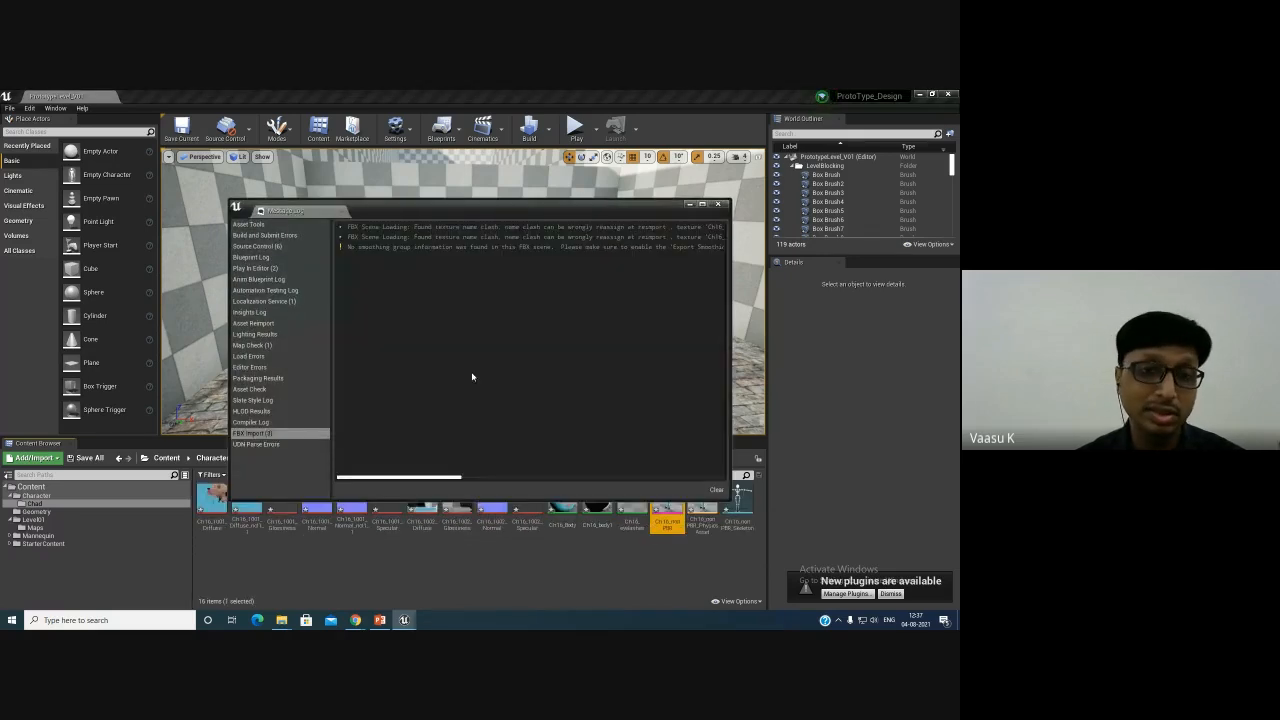
# - Close the import message log and inspect the imported physics asset, skeleton and skeletal mesh of the character
pyautogui.click(718, 204)
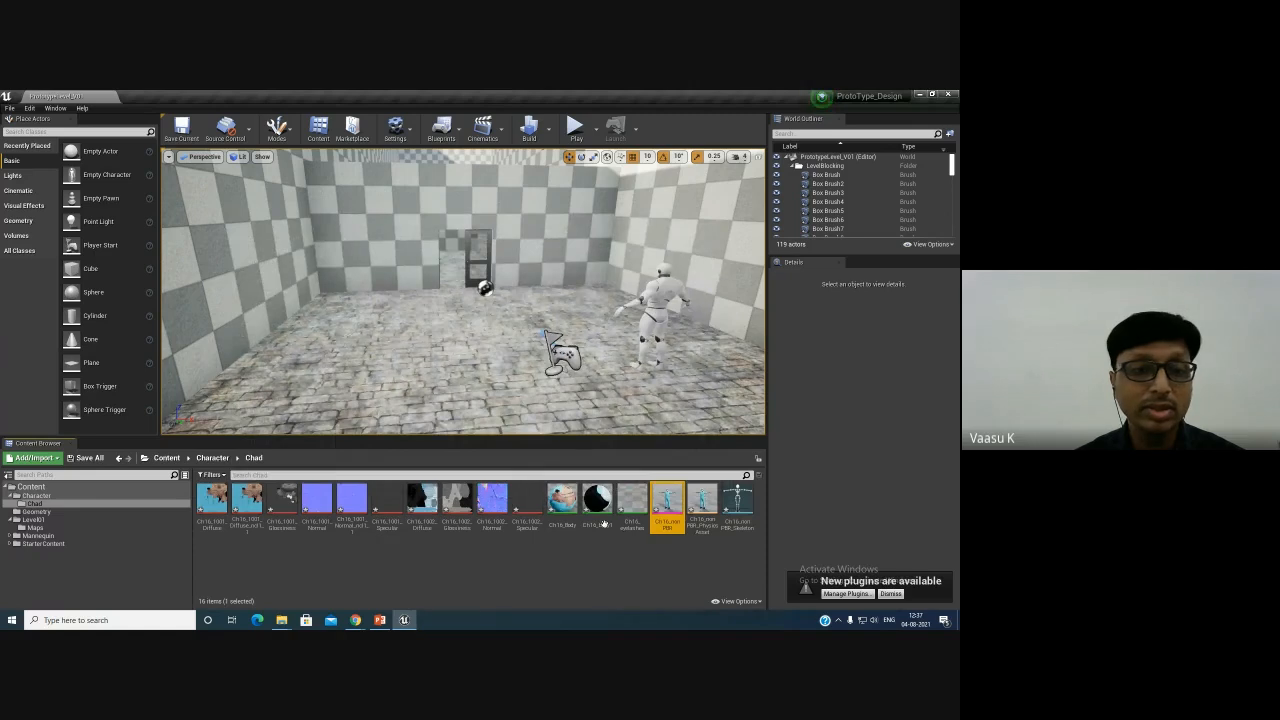
pyautogui.click(702, 500)
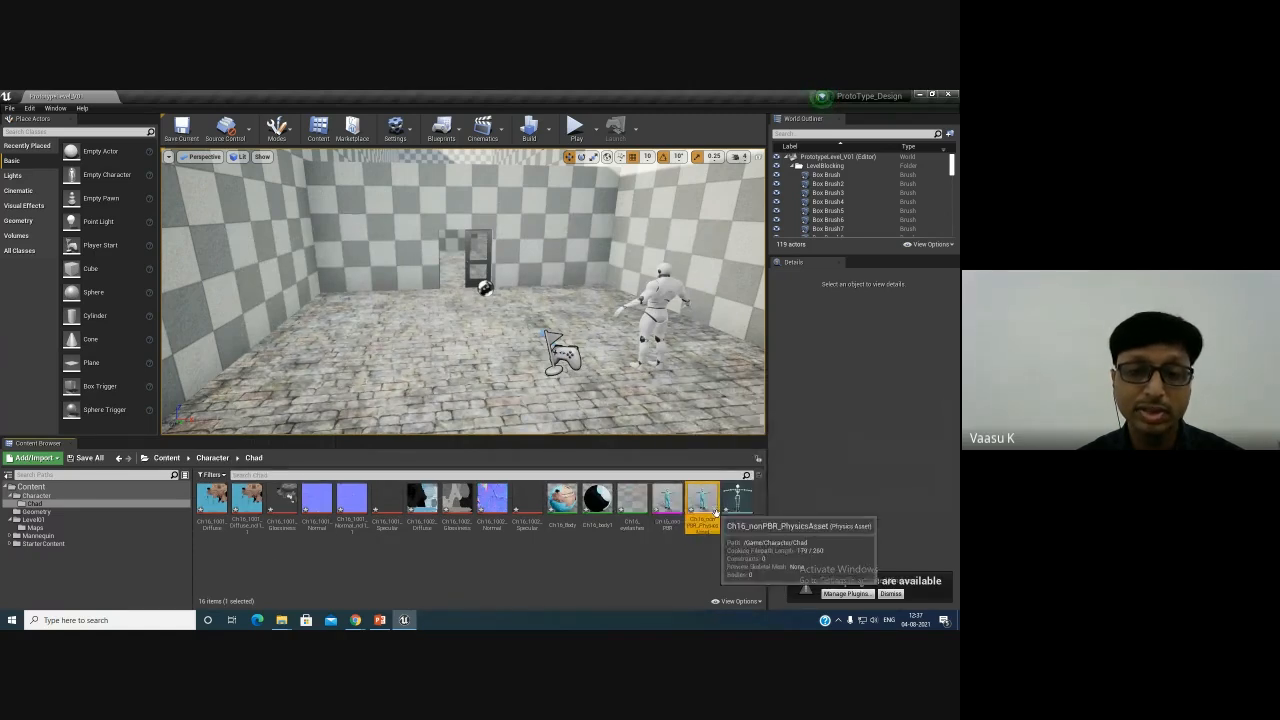
pyautogui.click(738, 505)
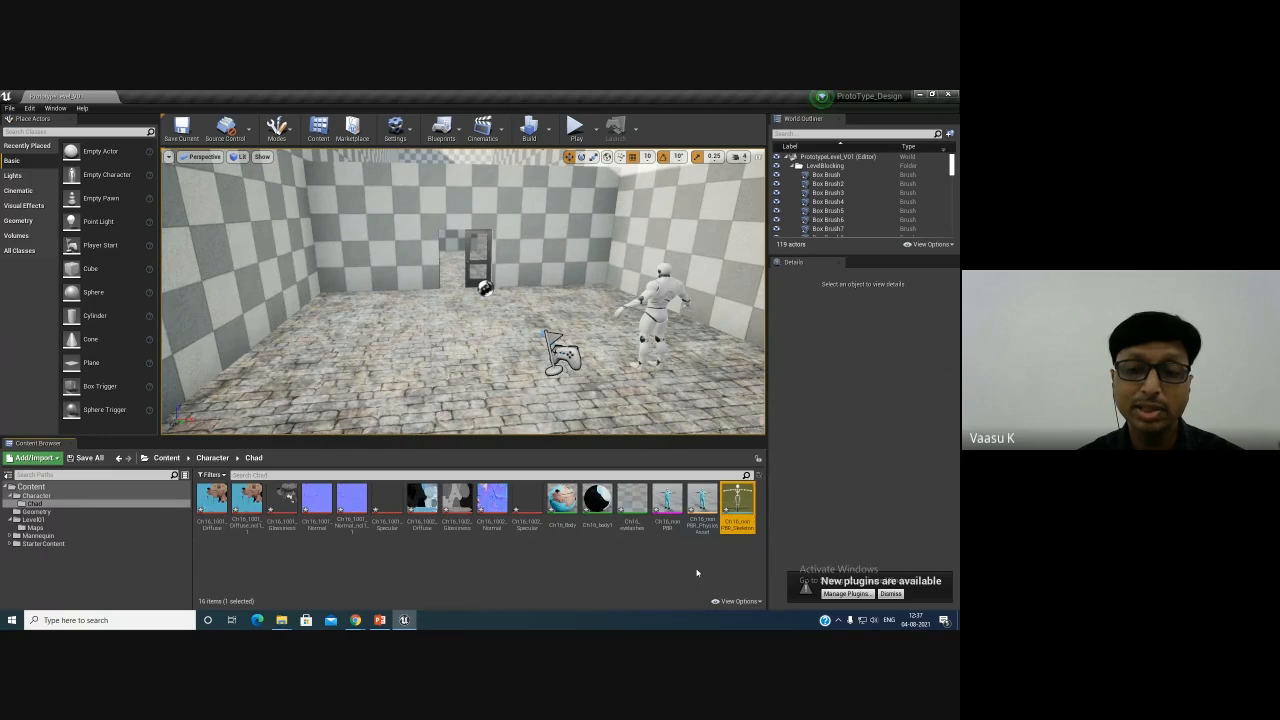
pyautogui.click(667, 502)
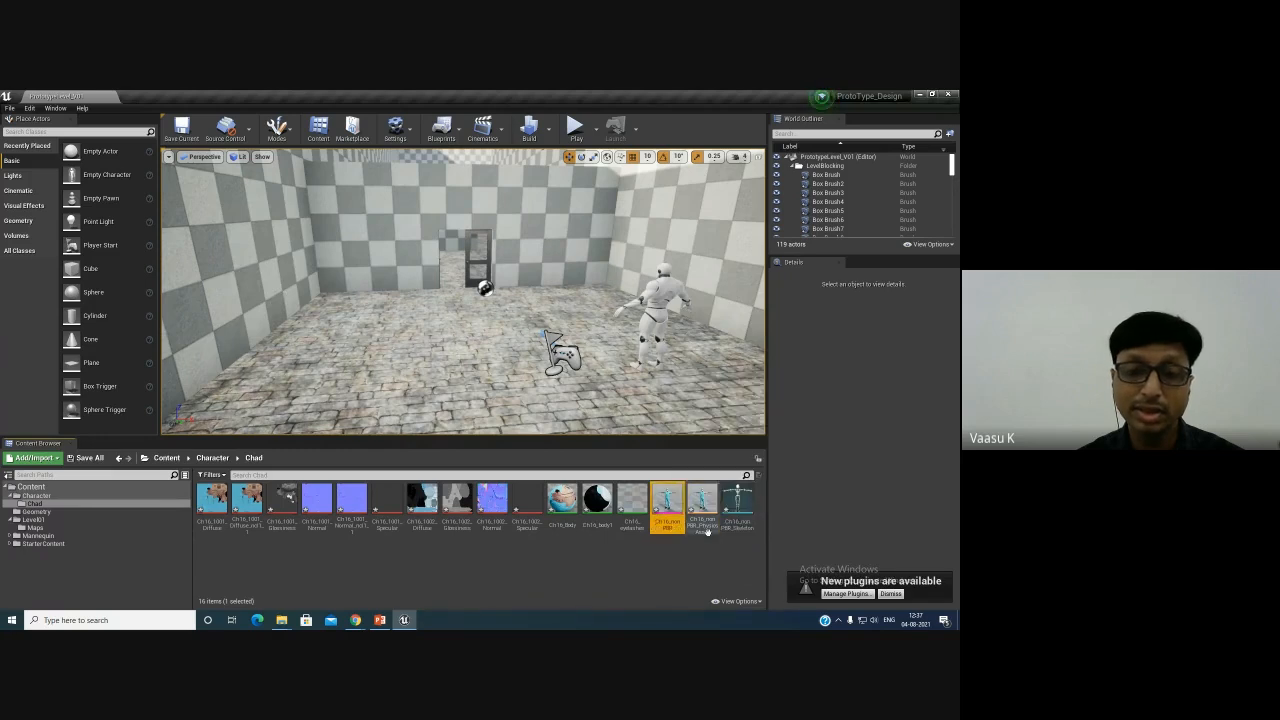
pyautogui.click(738, 500)
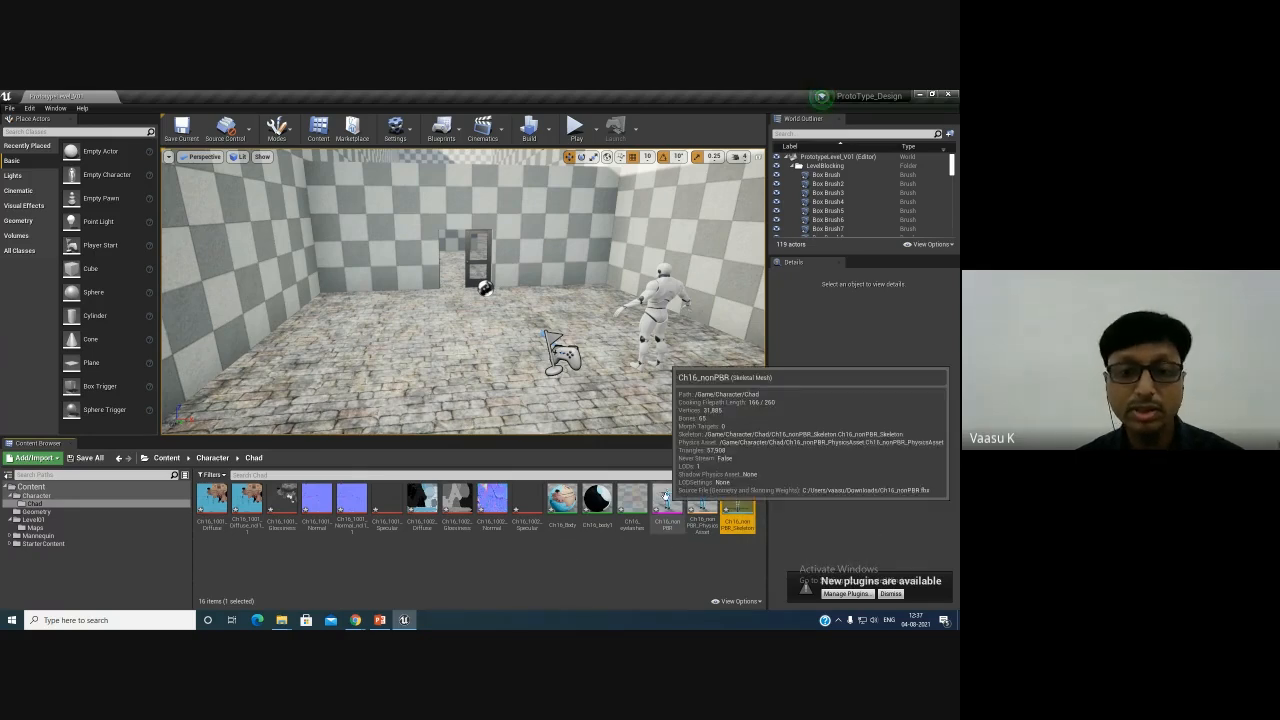
# - Open the Ch16_nonPBR skeletal mesh in a maximized editor and switch to its skeleton view to browse the bone tree
pyautogui.doubleClick(664, 497)
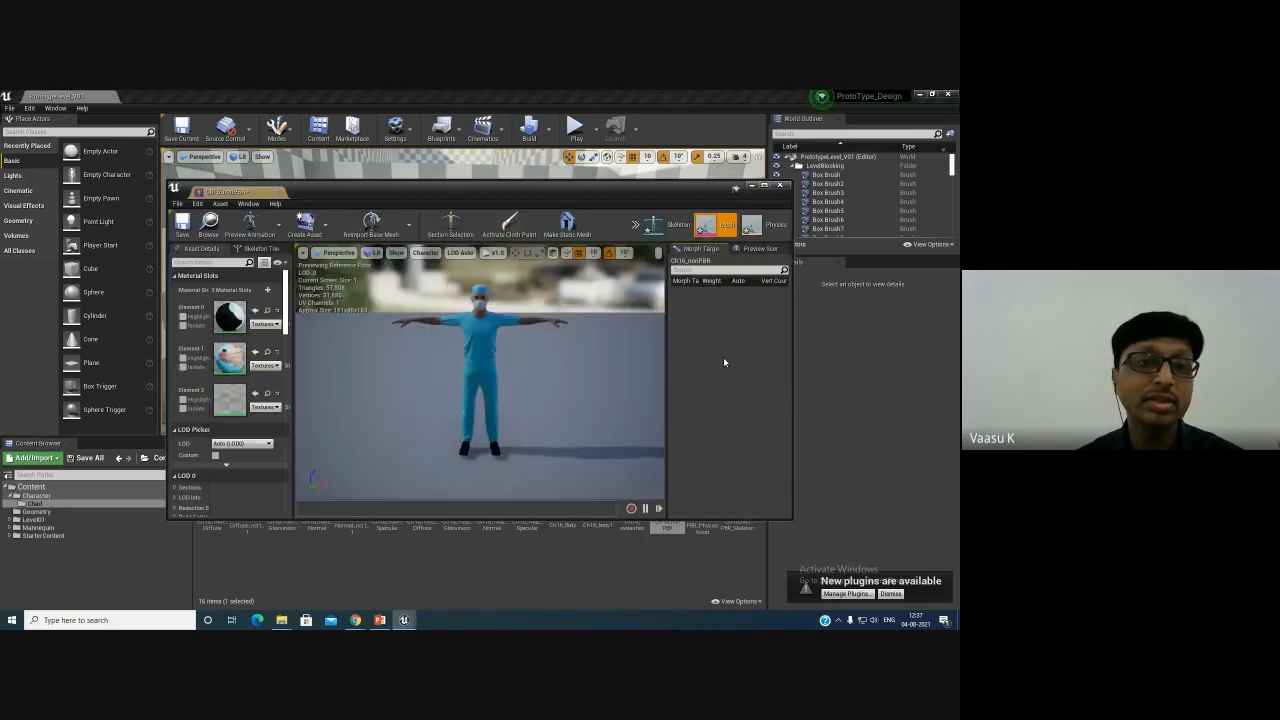
pyautogui.moveTo(252, 192); pyautogui.dragTo(243, 97)
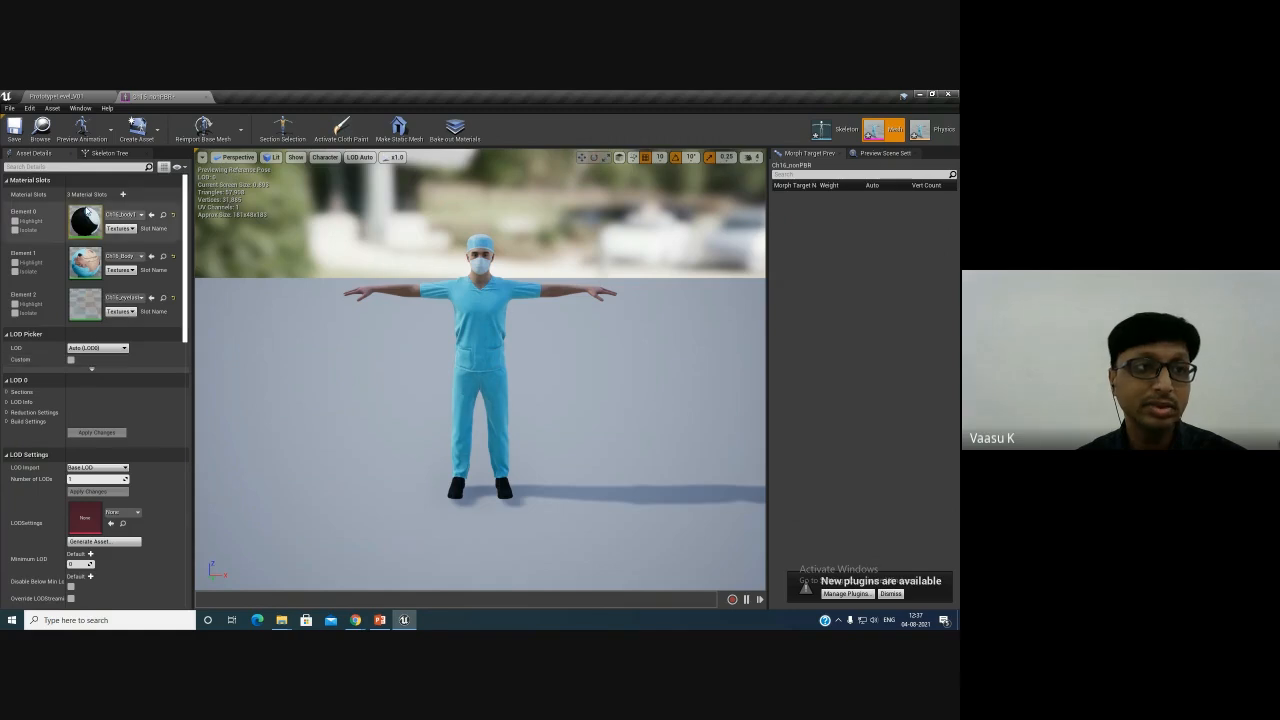
pyautogui.click(838, 130)
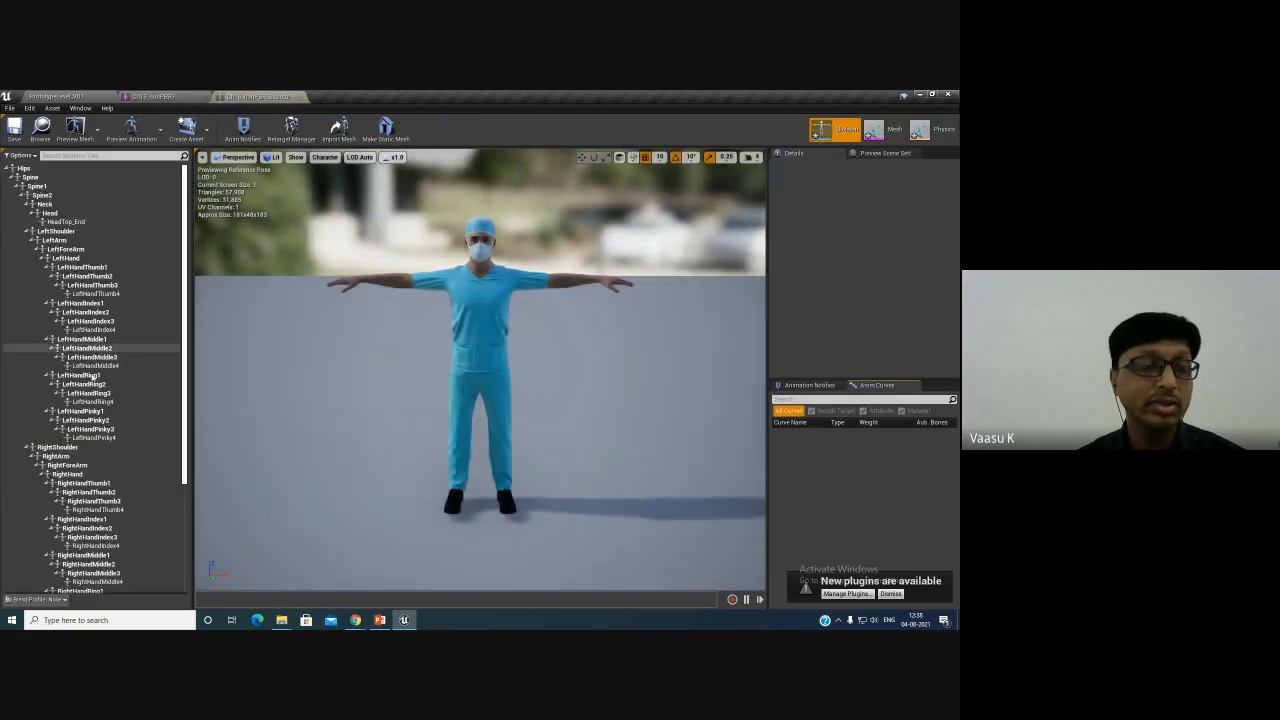
pyautogui.scroll(-3, 97, 450)
pyautogui.scroll(3, 97, 450)
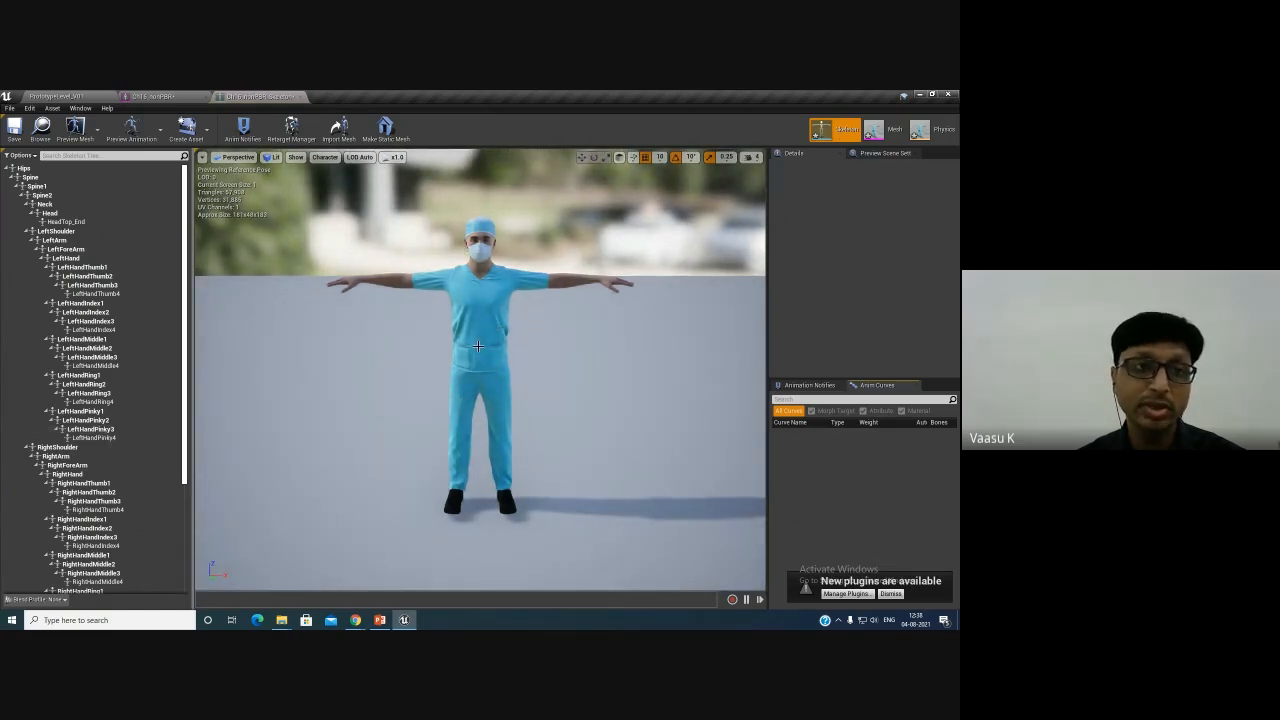
# - Show all bones of the skeleton hierarchy in the preview viewport
pyautogui.click(324, 157)
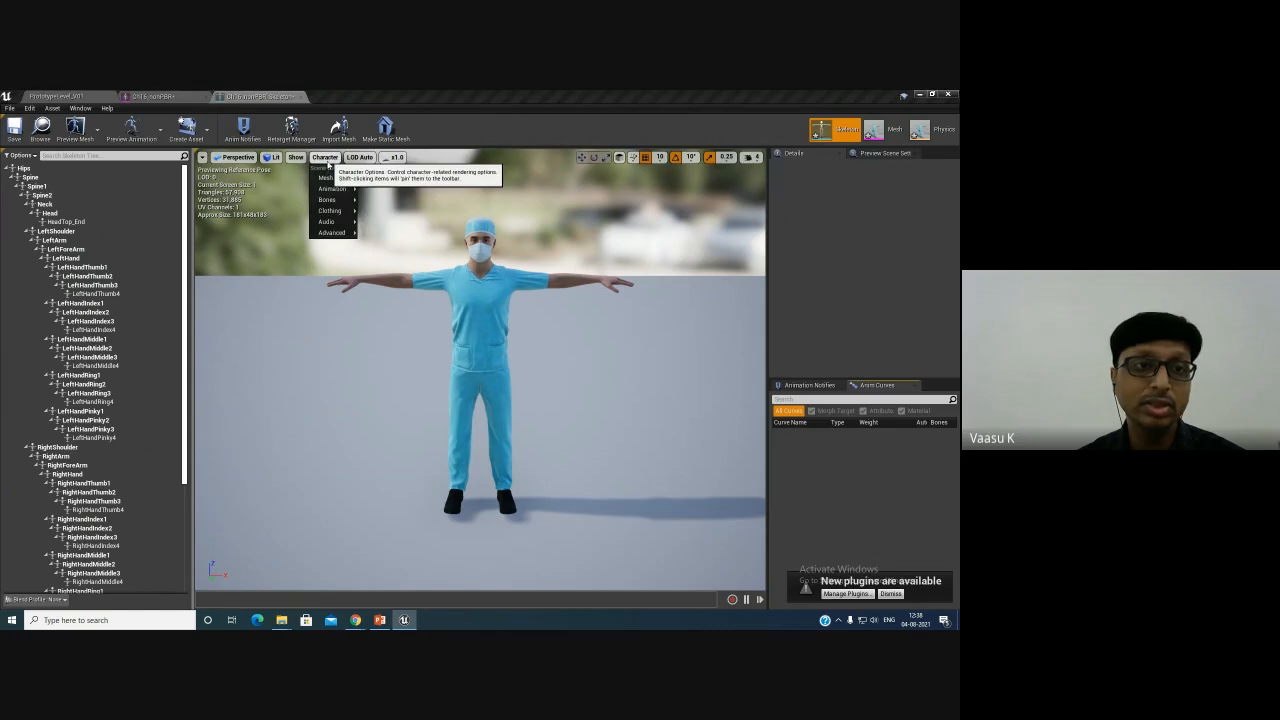
pyautogui.moveTo(338, 201)
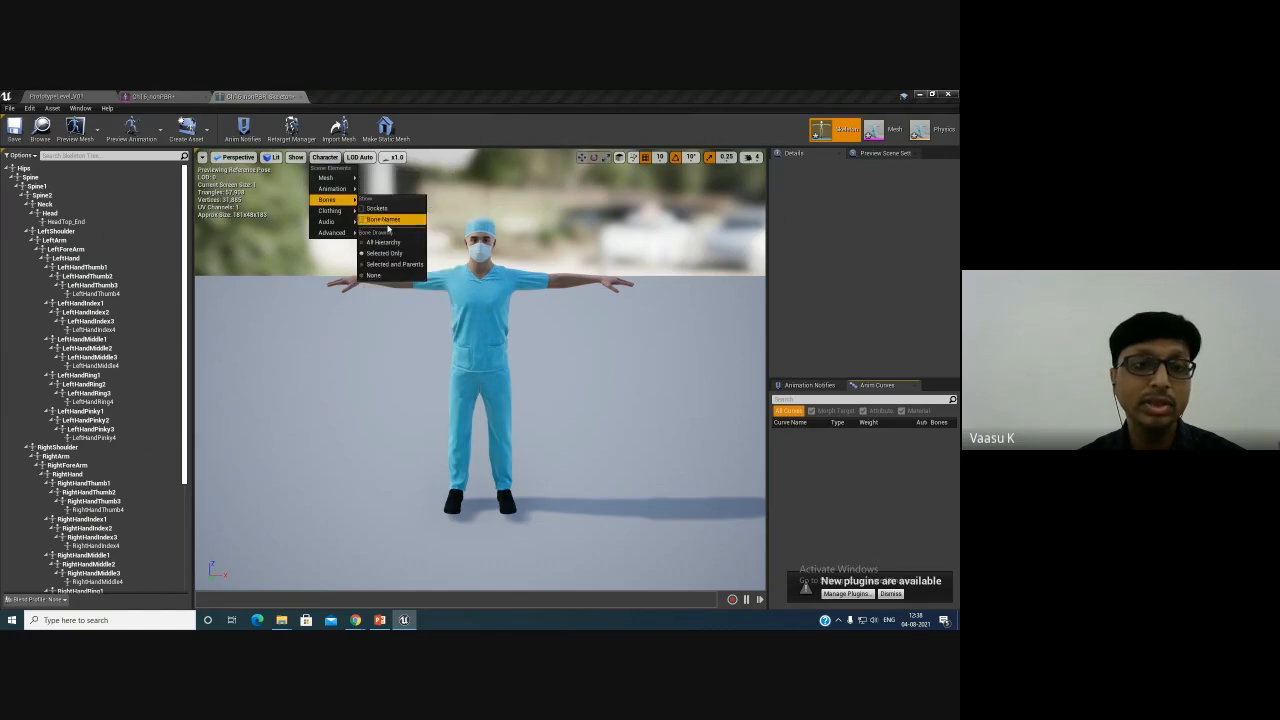
pyautogui.click(392, 244)
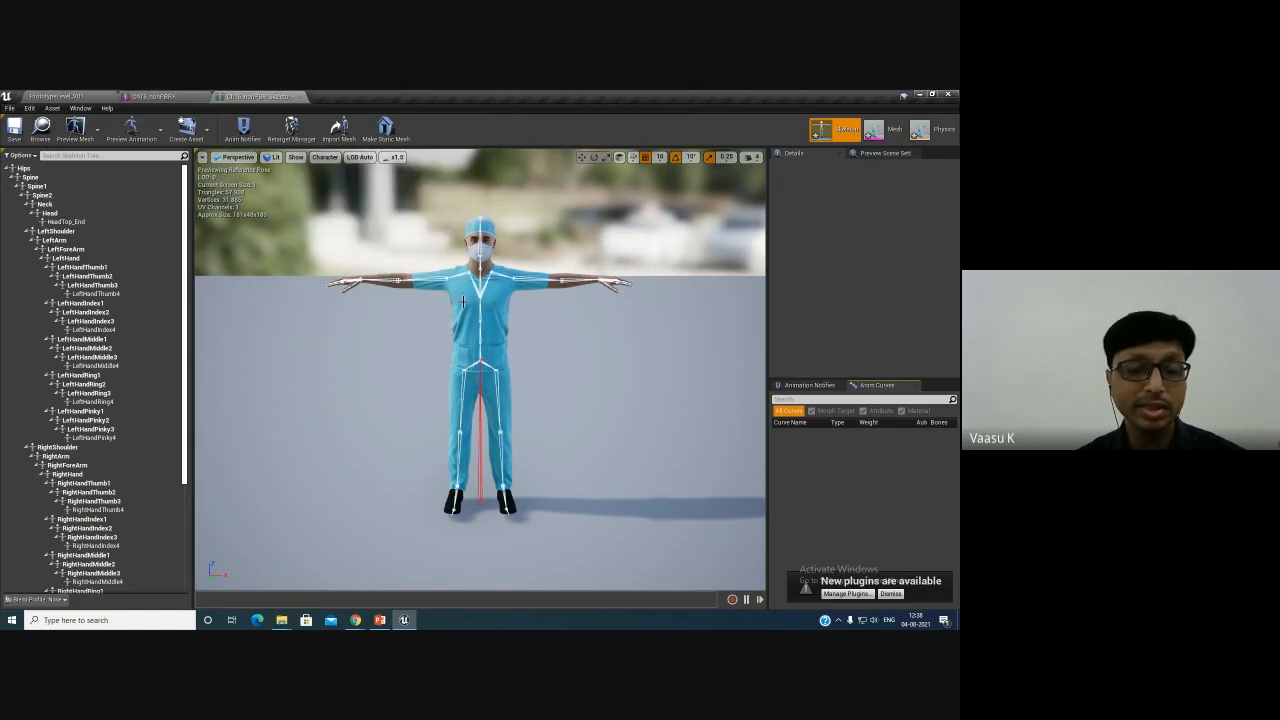
# - Try rotating the left arm and right forearm bones, undoing each rotation
pyautogui.moveTo(548, 372)
pyautogui.mouseDown()
pyautogui.moveTo(384, 375)
pyautogui.moveTo(580, 363)
pyautogui.moveTo(568, 370)
pyautogui.mouseUp()
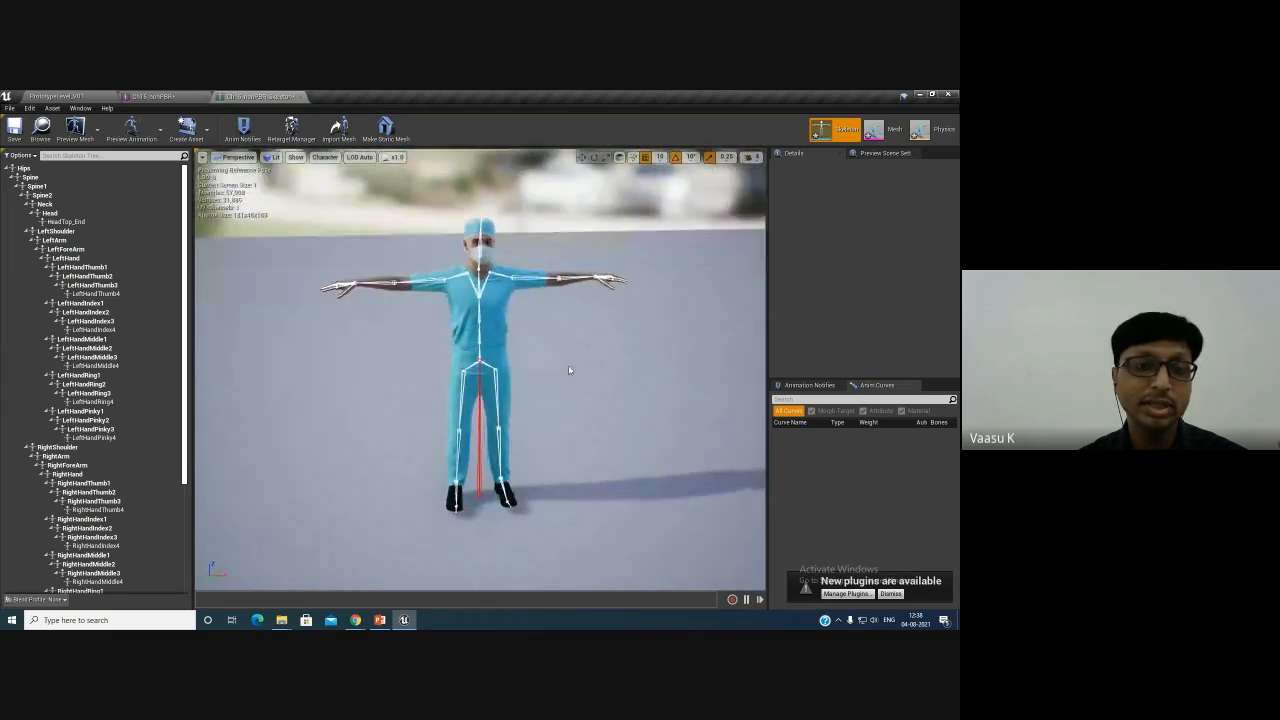
pyautogui.click(513, 281)
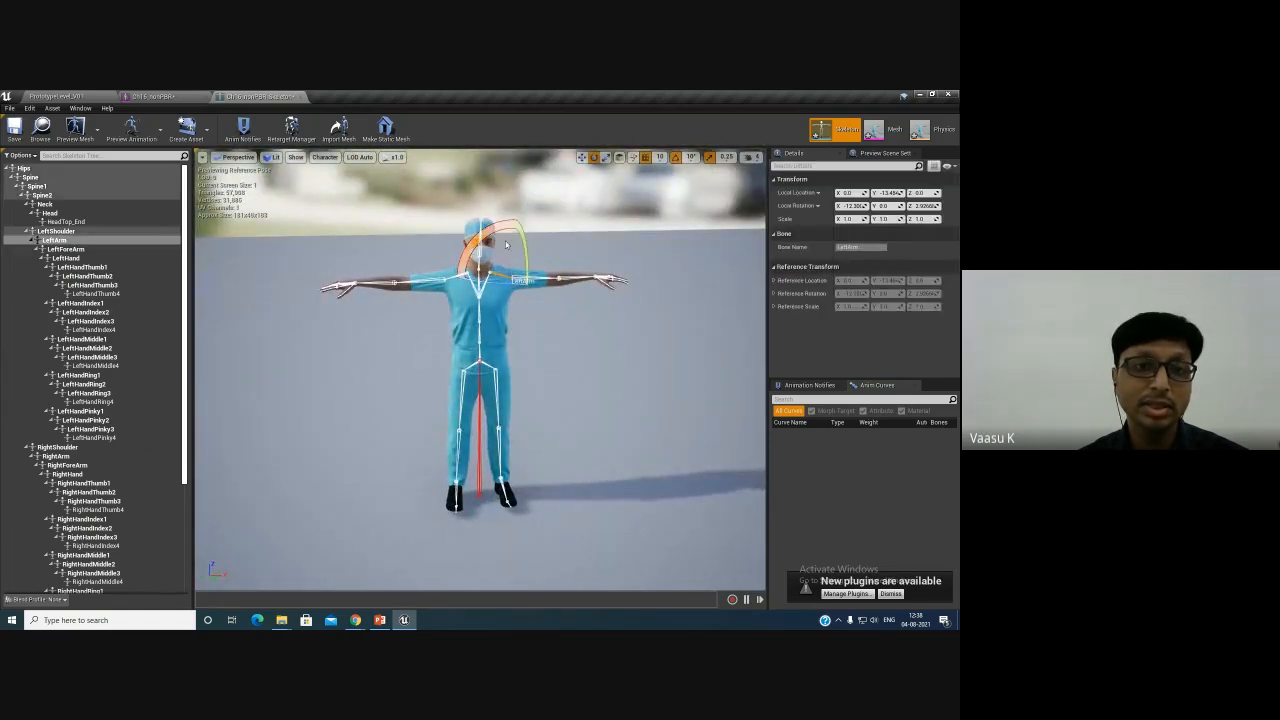
pyautogui.moveTo(556, 284); pyautogui.dragTo(499, 222)
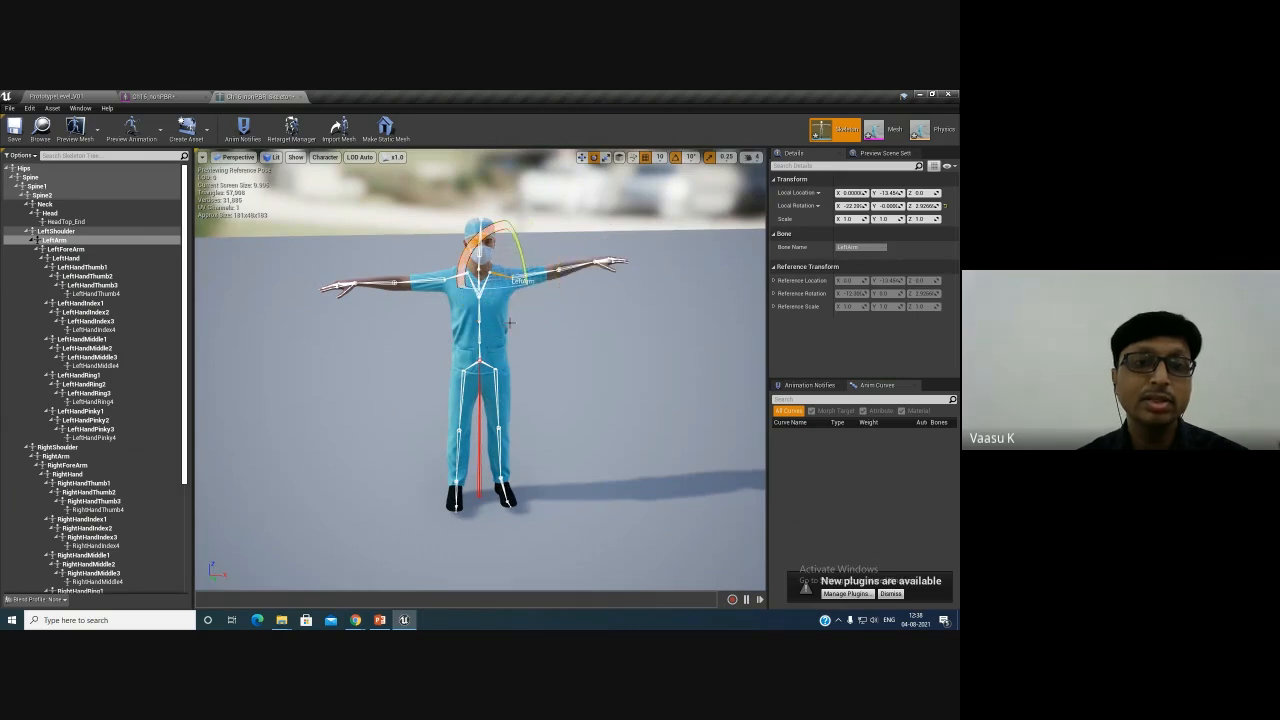
pyautogui.hotkey('ctrl', 'z')
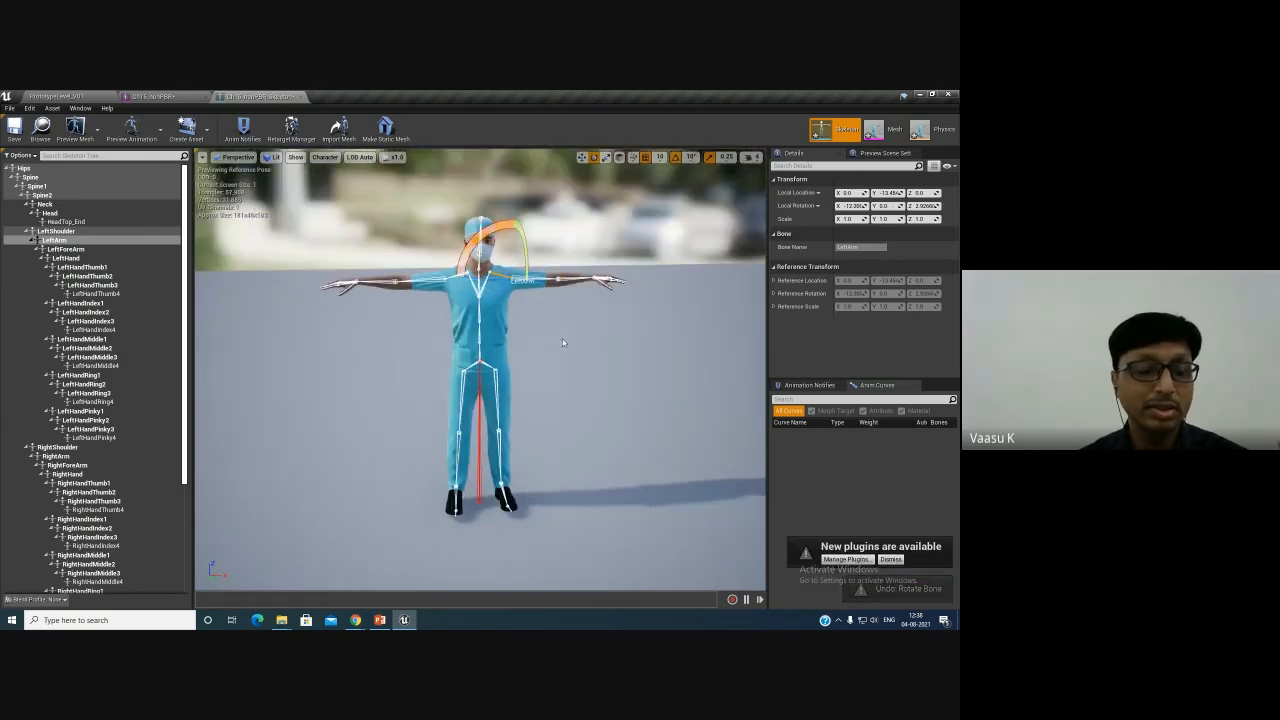
pyautogui.click(396, 285)
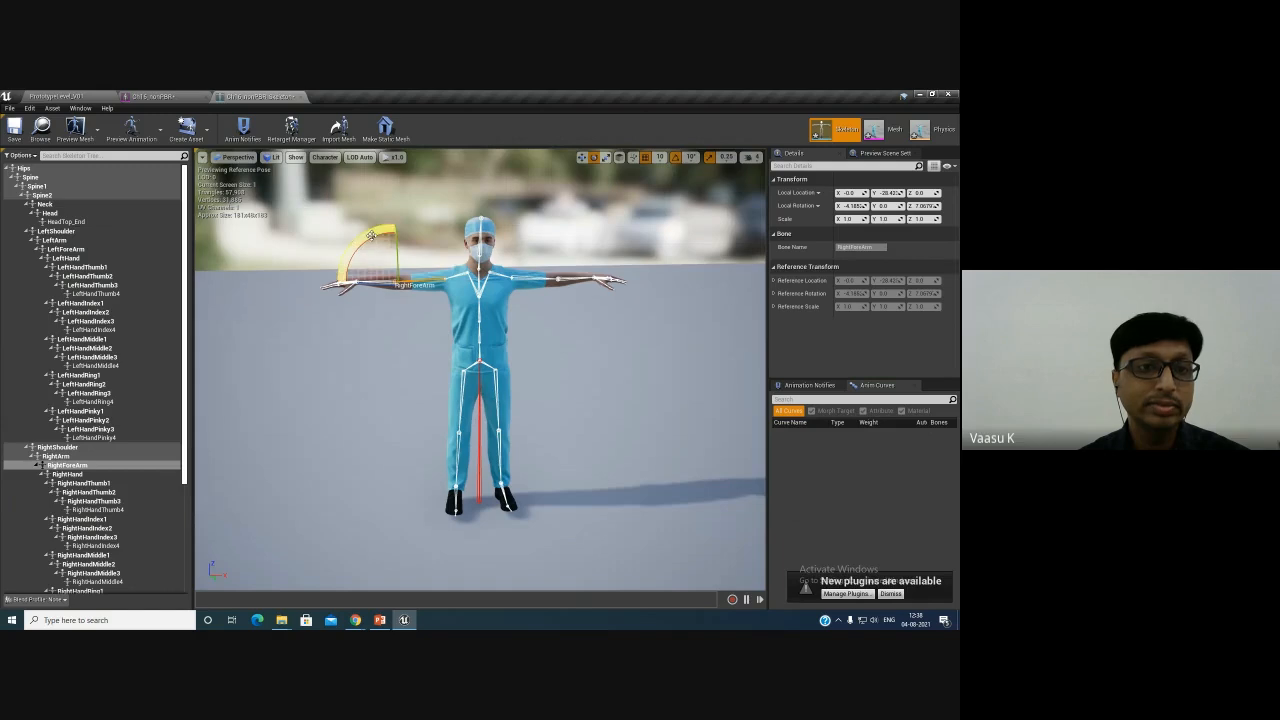
pyautogui.moveTo(370, 234); pyautogui.dragTo(376, 266)
pyautogui.hotkey('ctrl', 'z')
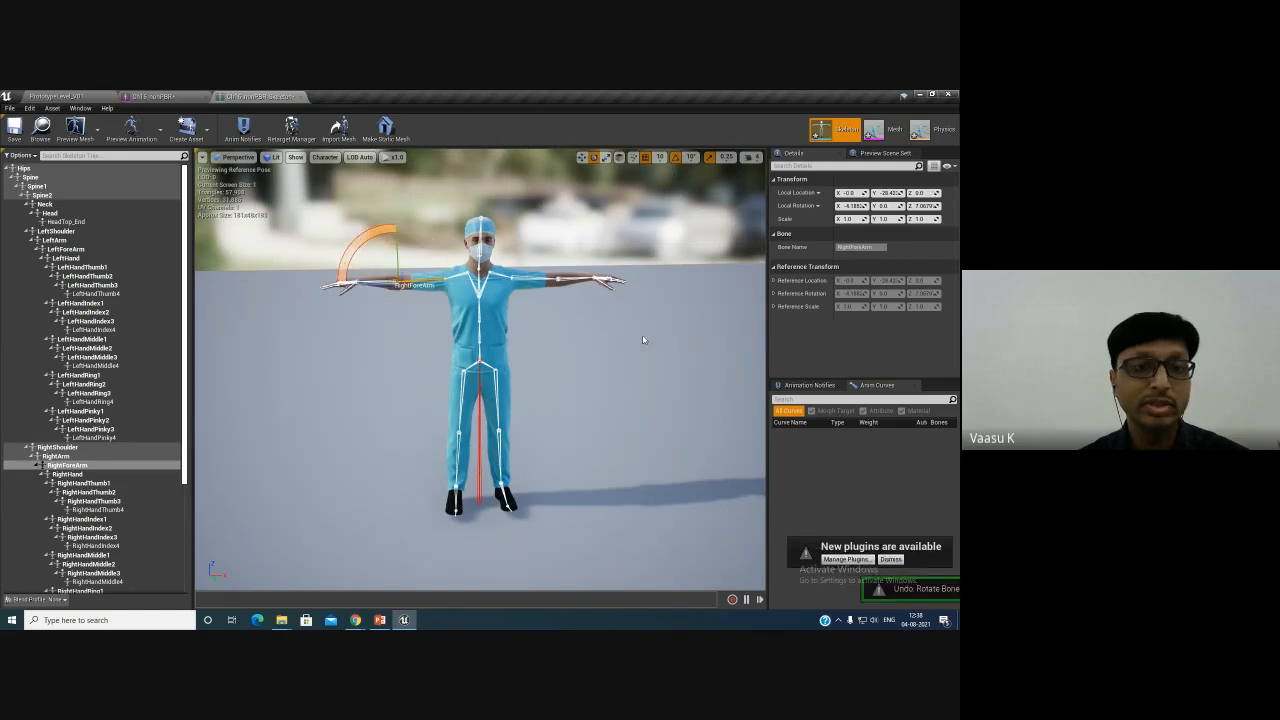
# - Add a socket to the Hips bone
pyautogui.moveTo(615, 411)
pyautogui.keyDown('alt'); pyautogui.mouseDown()
pyautogui.moveTo(589, 408)
pyautogui.moveTo(636, 410)
pyautogui.mouseUp(); pyautogui.keyUp('alt')
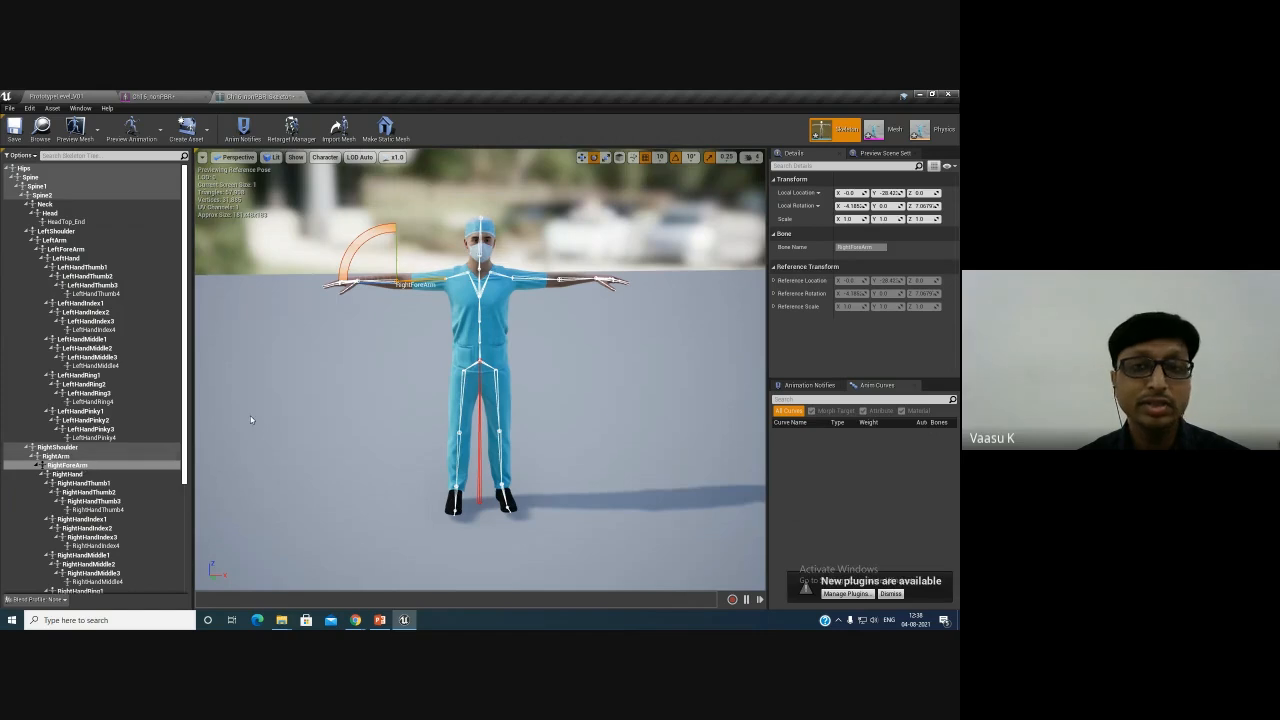
pyautogui.scroll(-5, 90, 491)
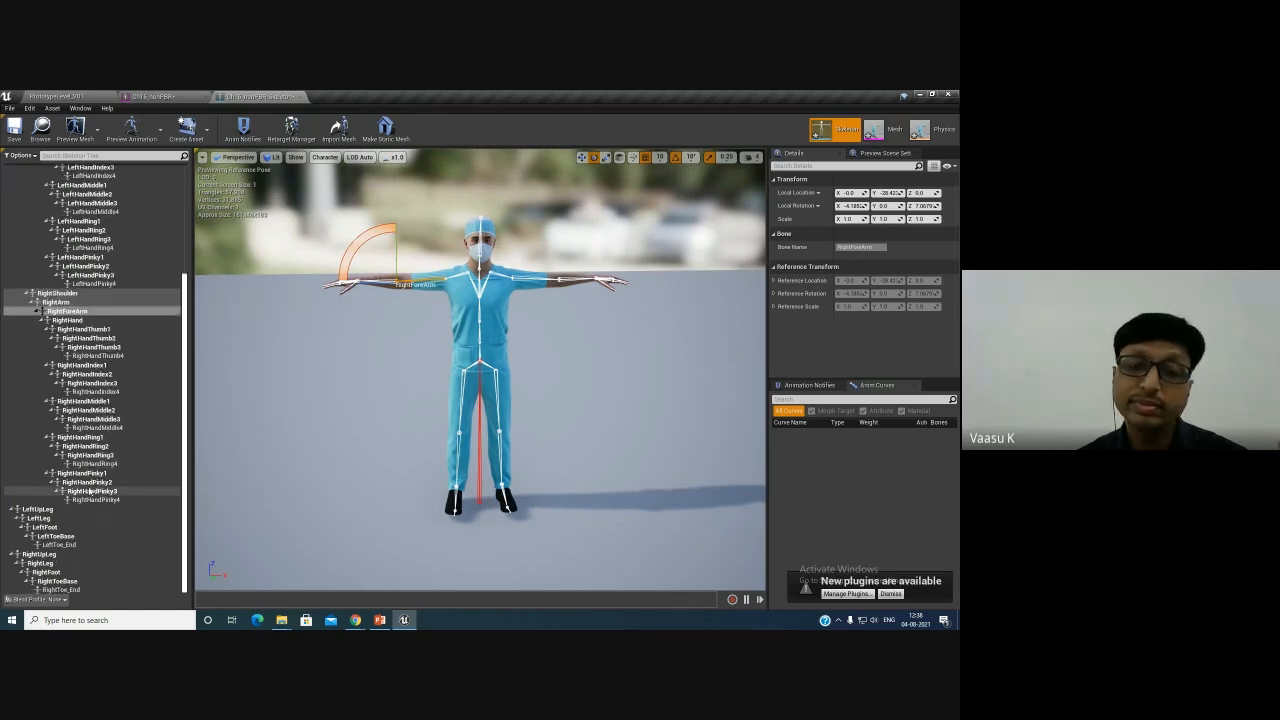
pyautogui.scroll(5, 80, 510)
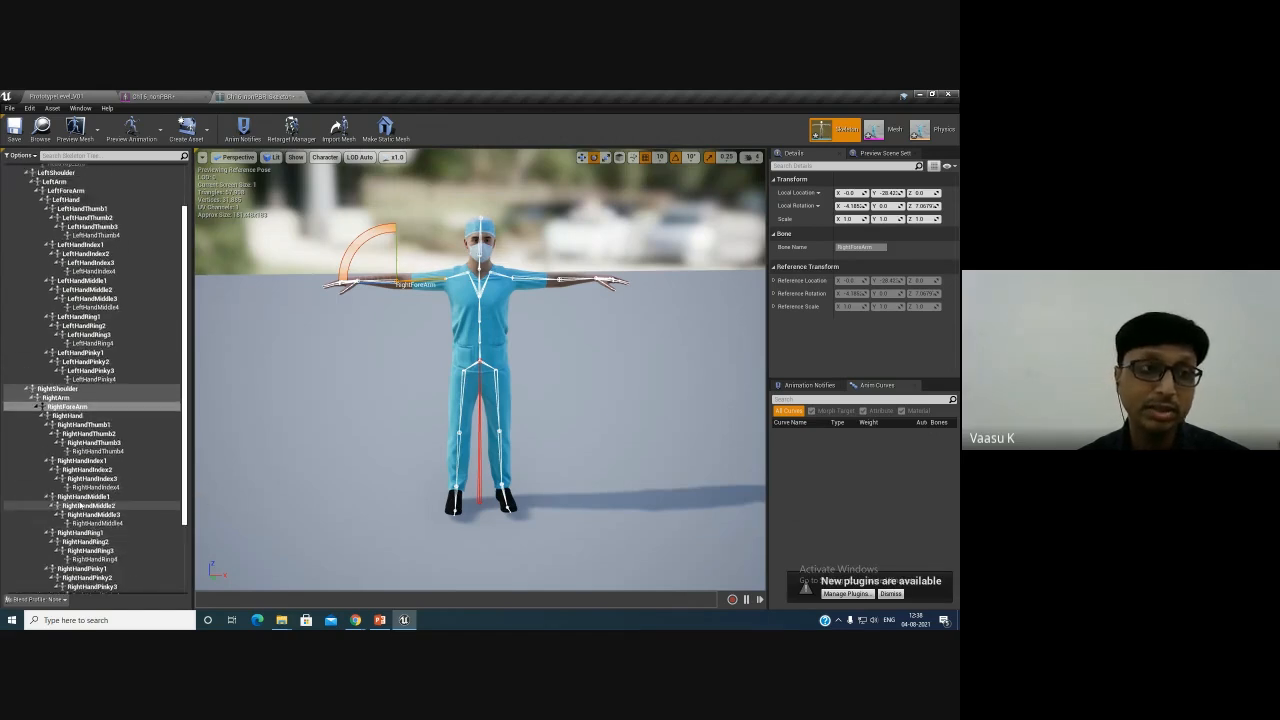
pyautogui.keyDown('alt'); pyautogui.moveTo(471, 388); pyautogui.dragTo(471, 345); pyautogui.keyUp('alt')
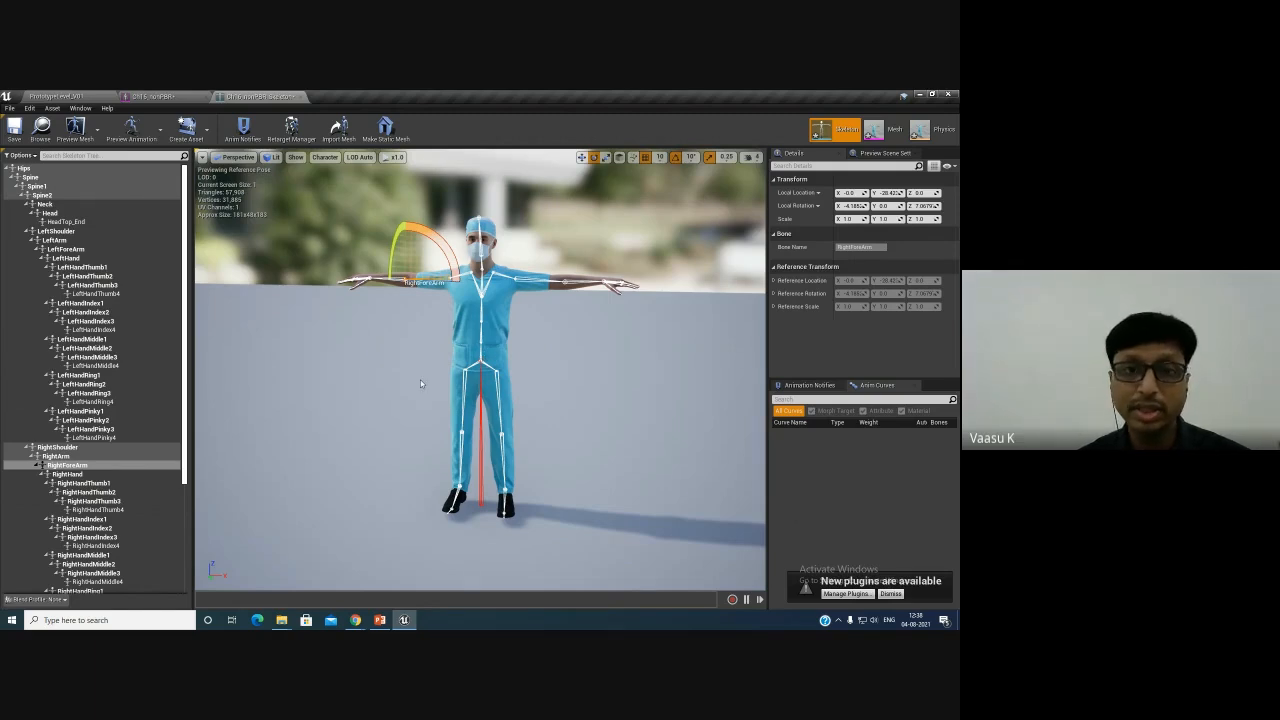
pyautogui.click(73, 170)
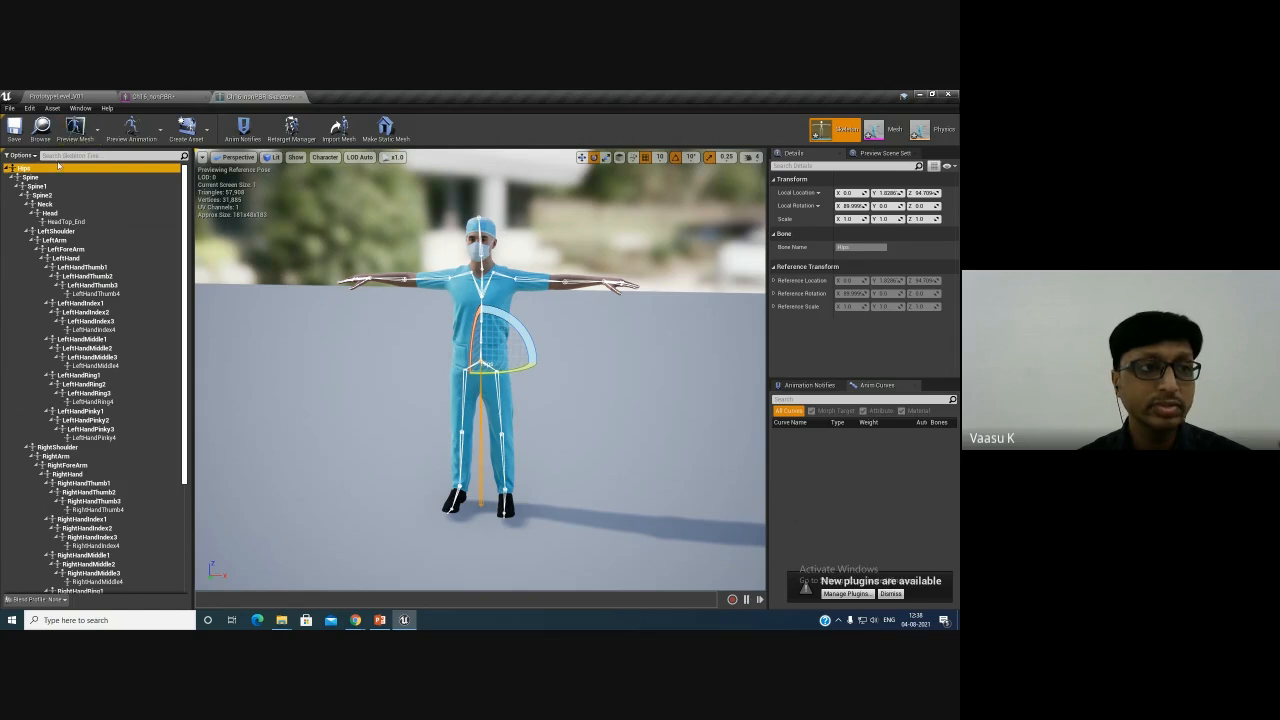
pyautogui.rightClick(43, 172)
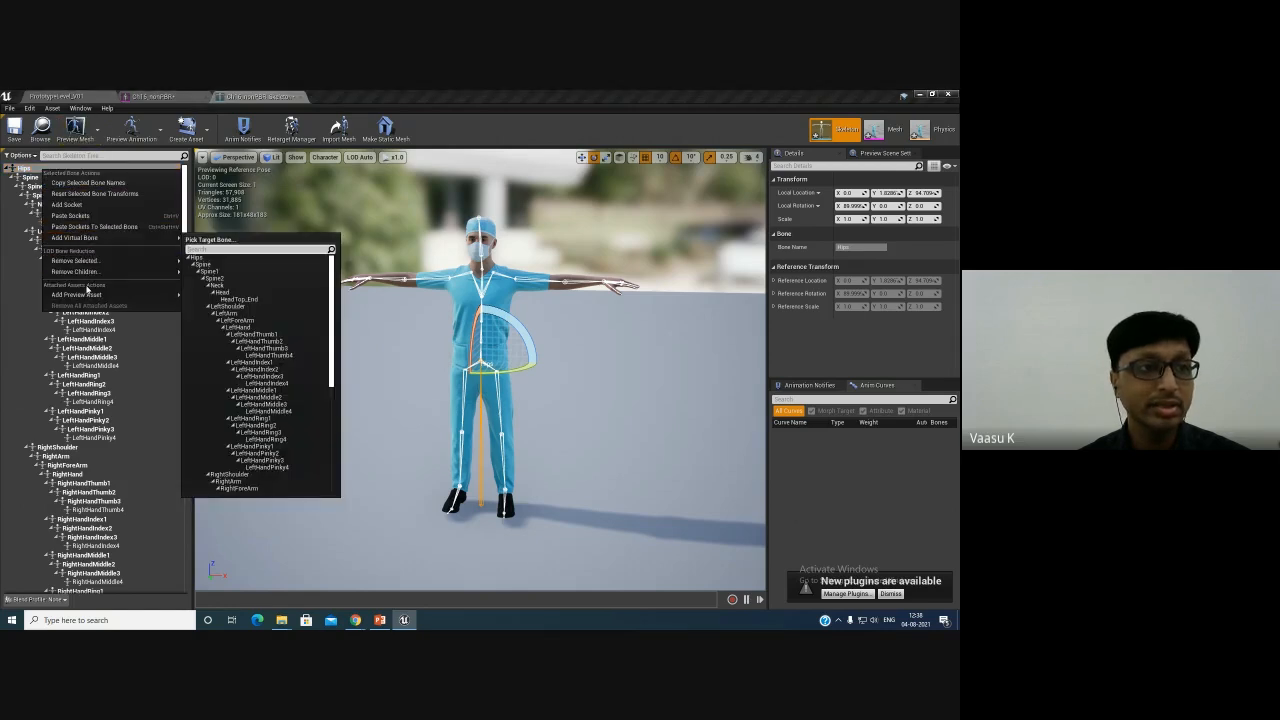
pyautogui.click(38, 186)
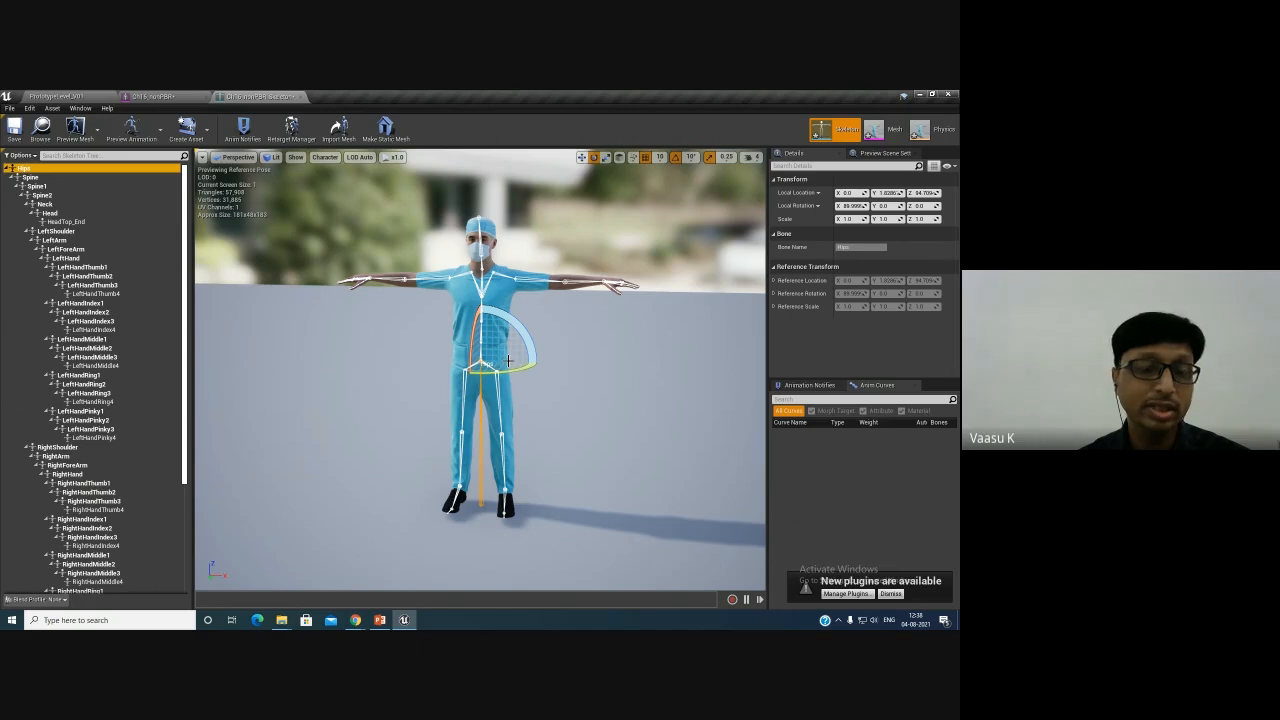
pyautogui.rightClick(30, 170)
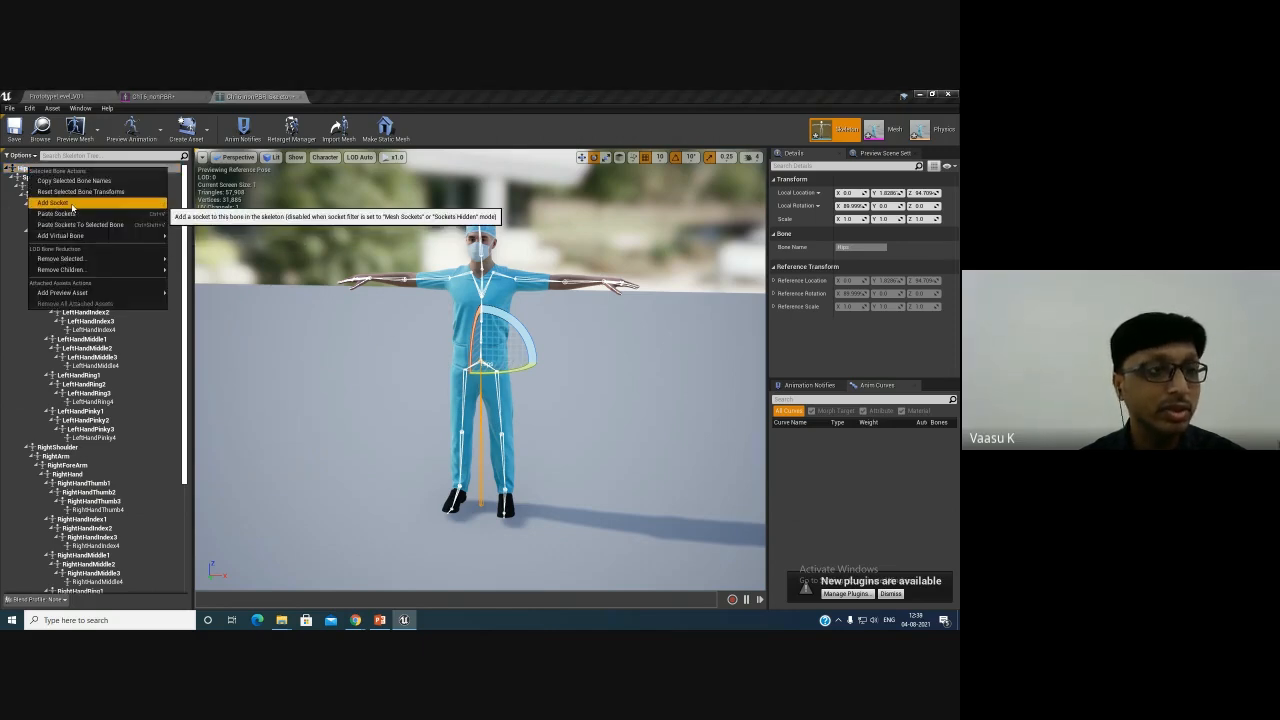
pyautogui.click(72, 204)
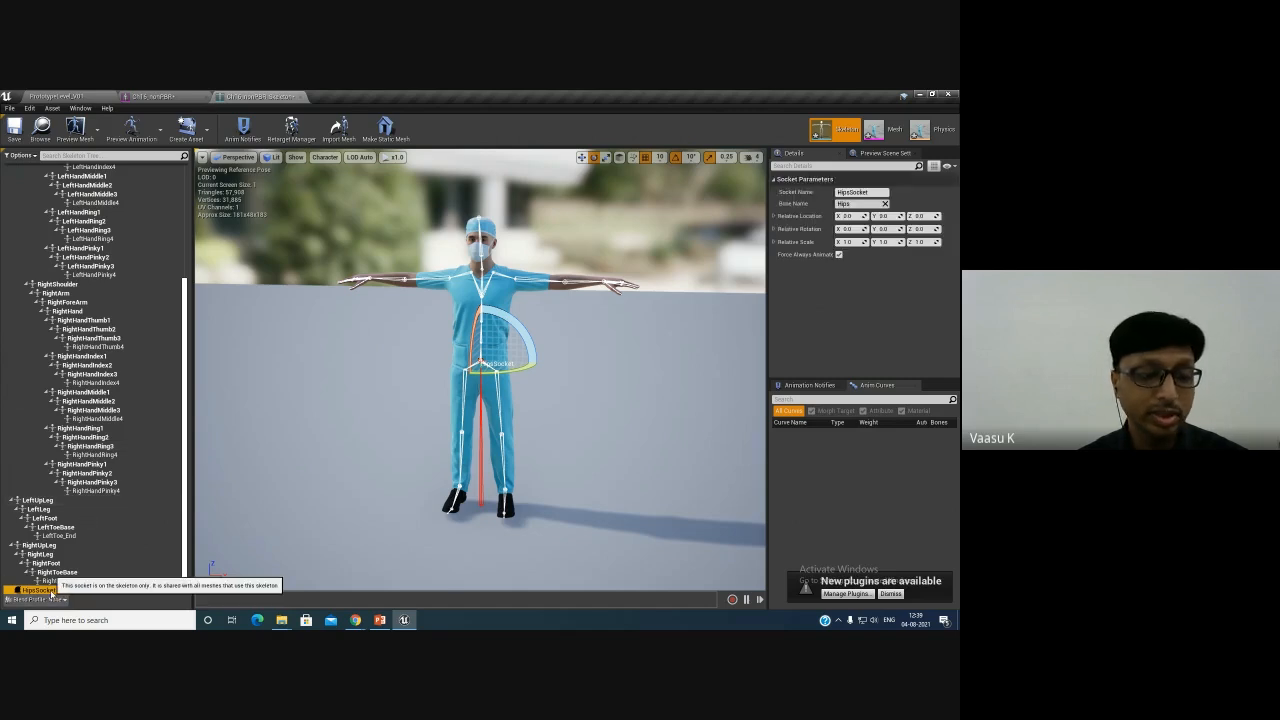
# - Try to rename the new hips socket
pyautogui.doubleClick(50, 591)
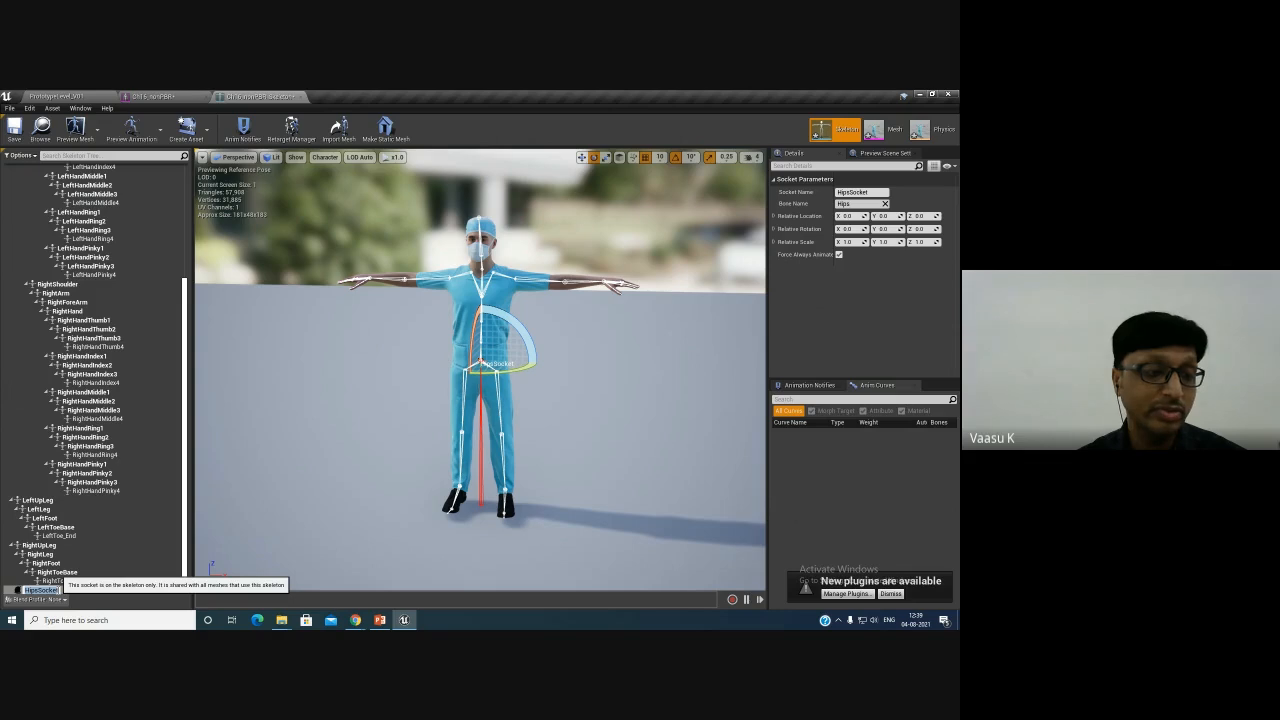
pyautogui.rightClick(82, 594)
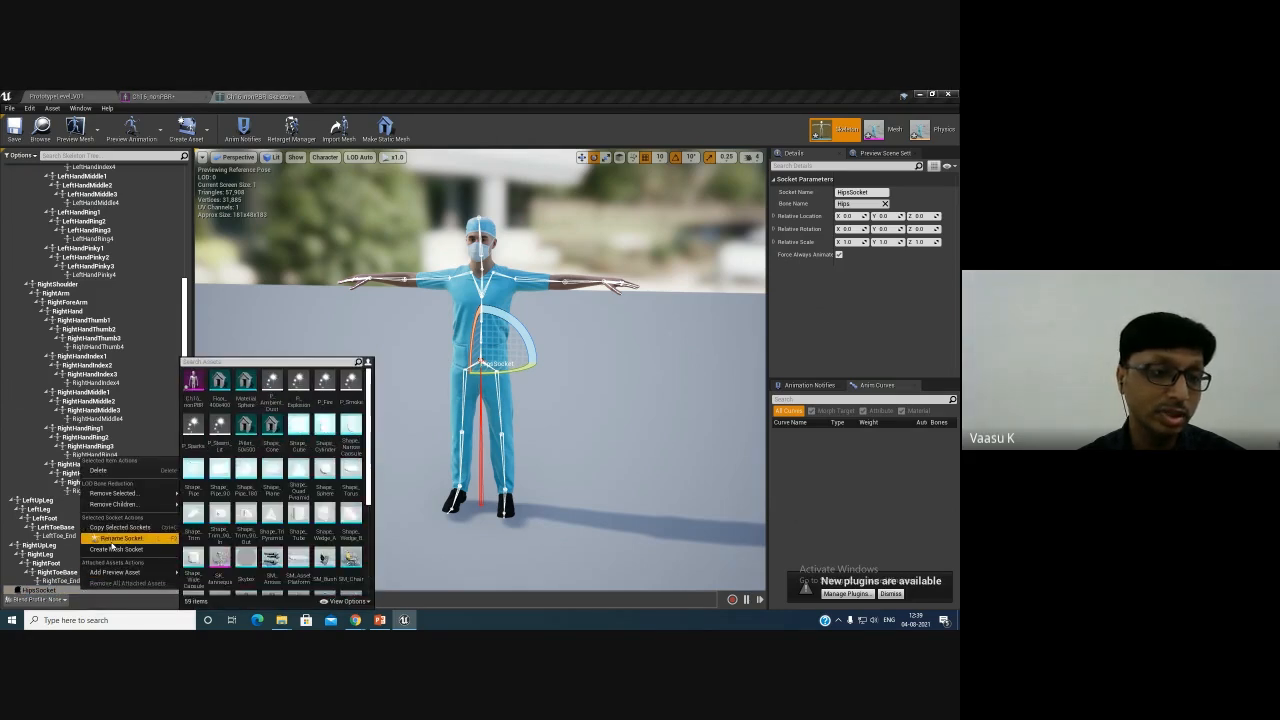
pyautogui.click(68, 590)
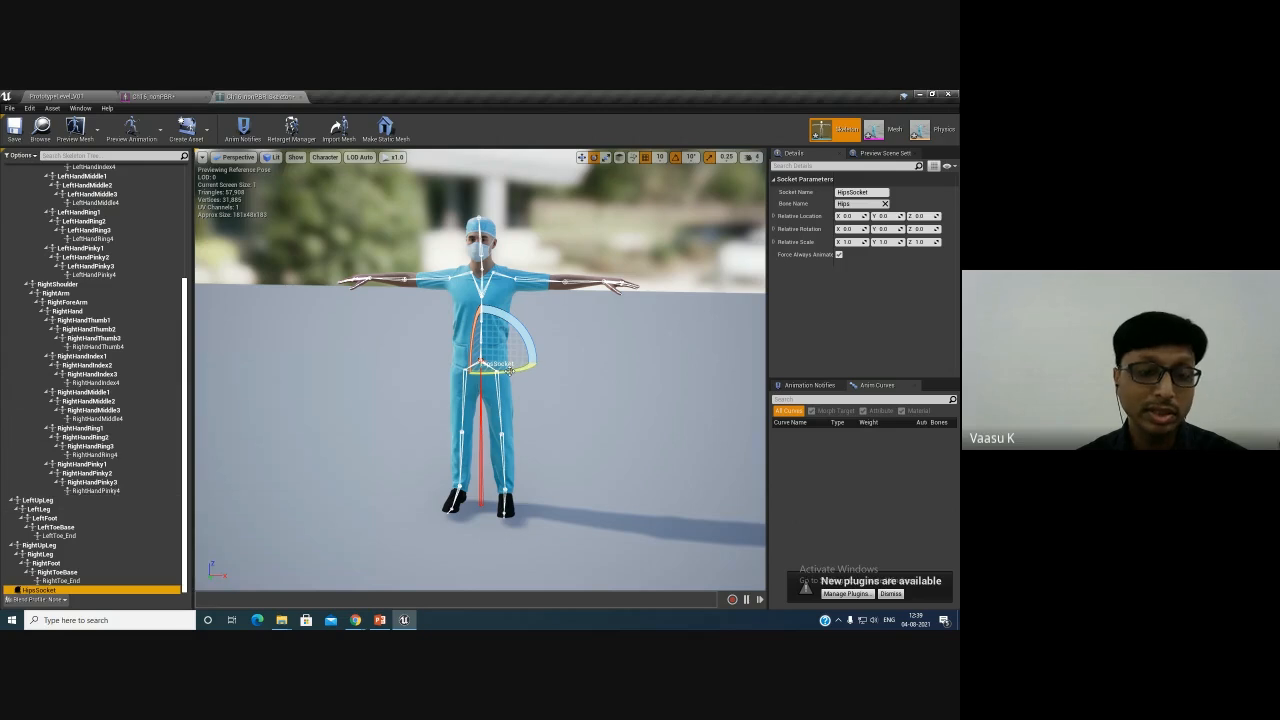
# - Move the hips socket forward along X to about 19.5 with the move gizmo
pyautogui.moveTo(562, 391)
pyautogui.mouseDown()
pyautogui.moveTo(549, 393)
pyautogui.moveTo(538, 364)
pyautogui.moveTo(557, 367)
pyautogui.mouseUp()
pyautogui.press('w')
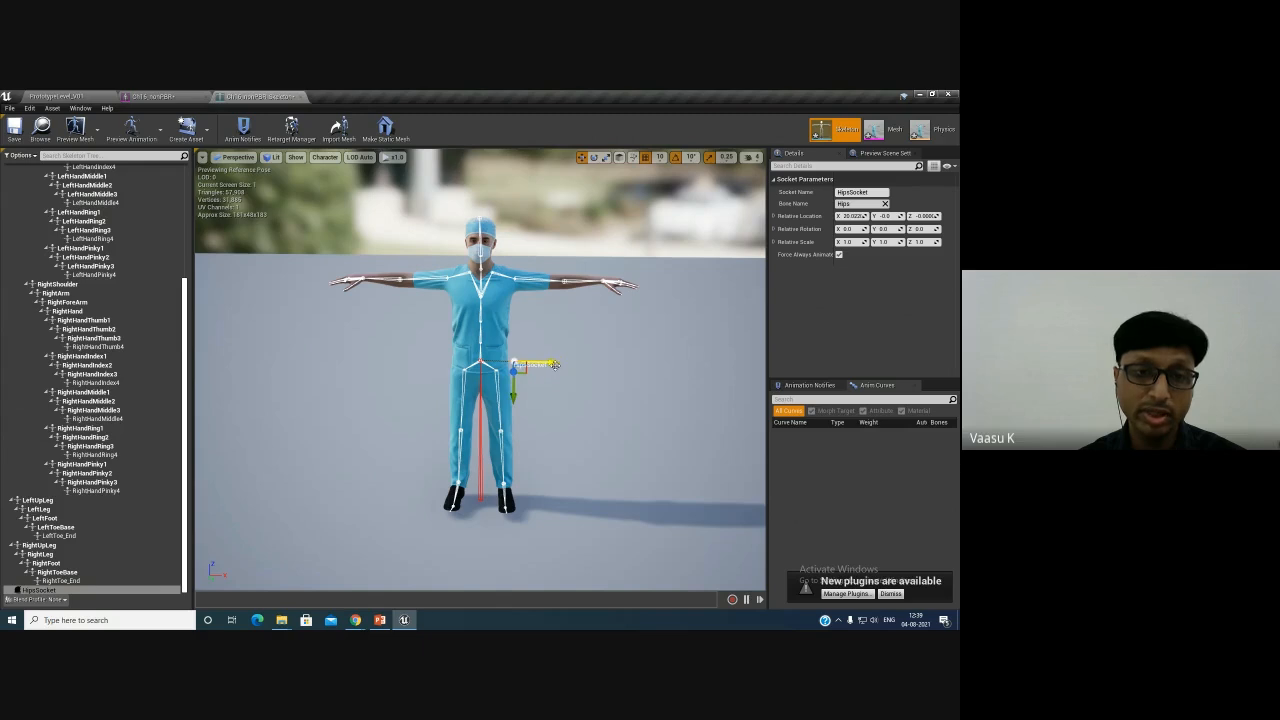
pyautogui.scroll(4, 557, 394)
pyautogui.keyDown('alt'); pyautogui.moveTo(613, 405); pyautogui.dragTo(582, 365); pyautogui.keyUp('alt')
pyautogui.scroll(-5, 604, 403)
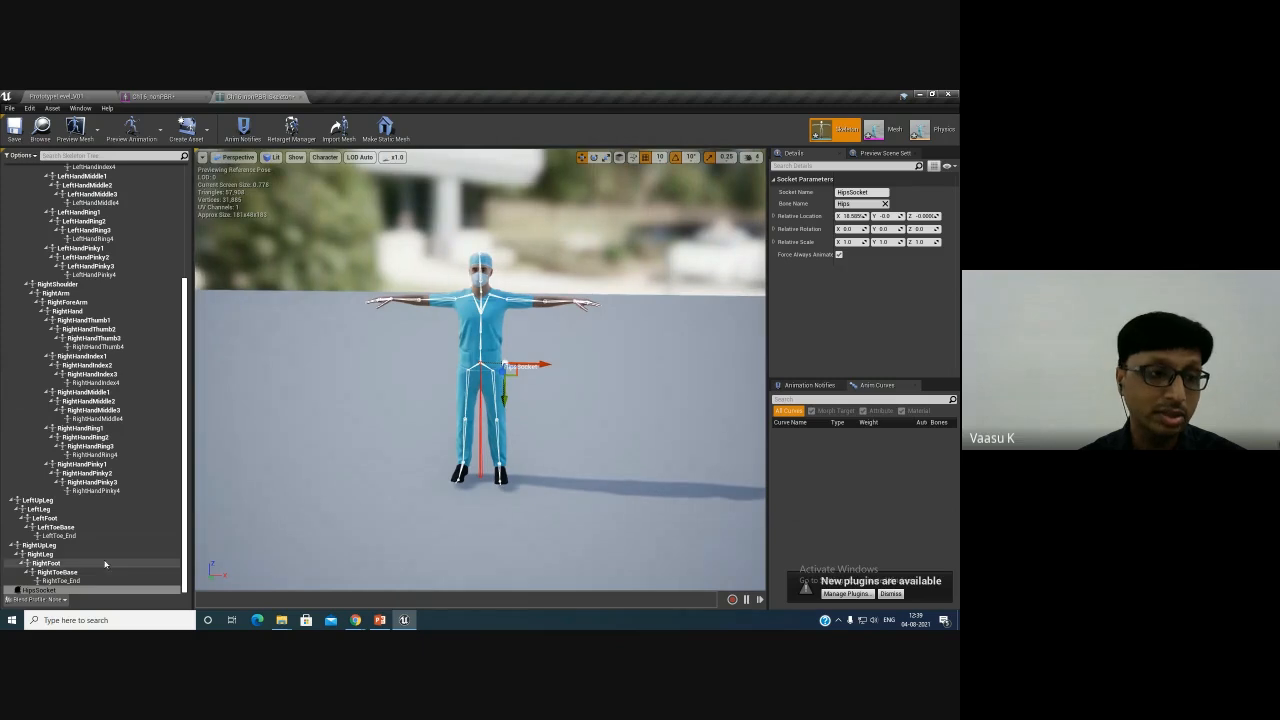
# - Rename the hips socket to WeaponSoket
pyautogui.rightClick(56, 590)
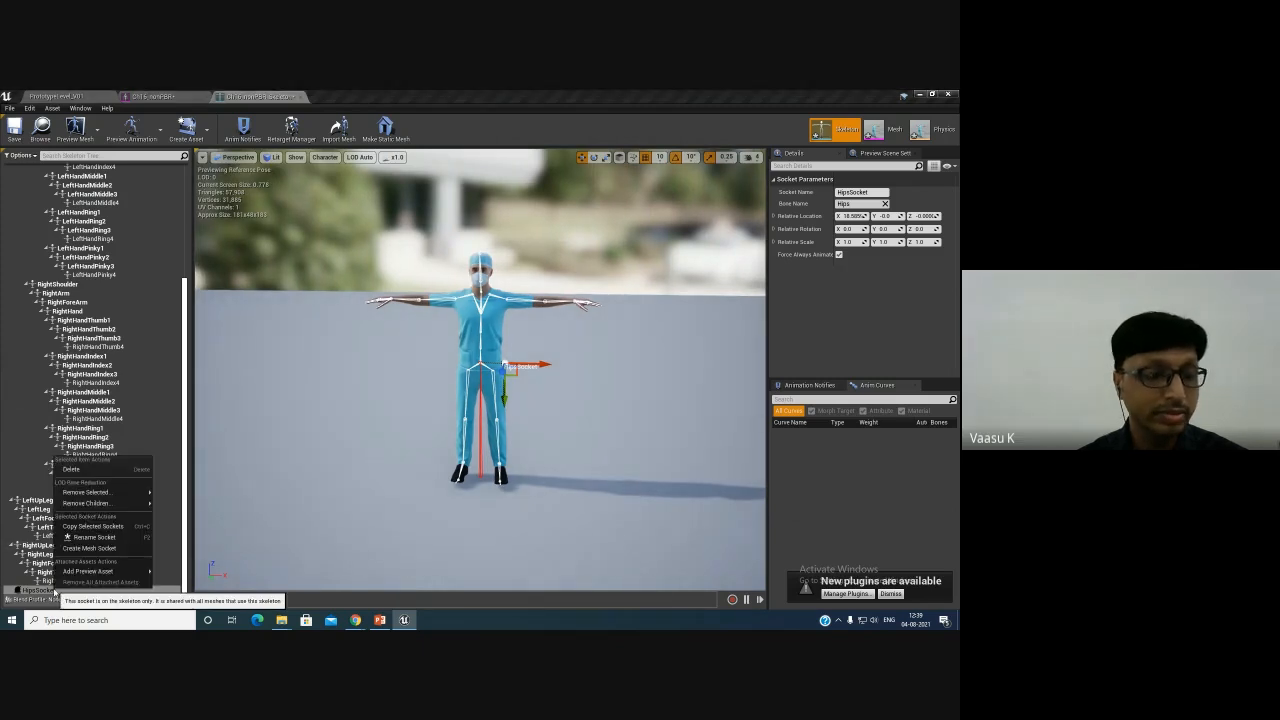
pyautogui.click(31, 591)
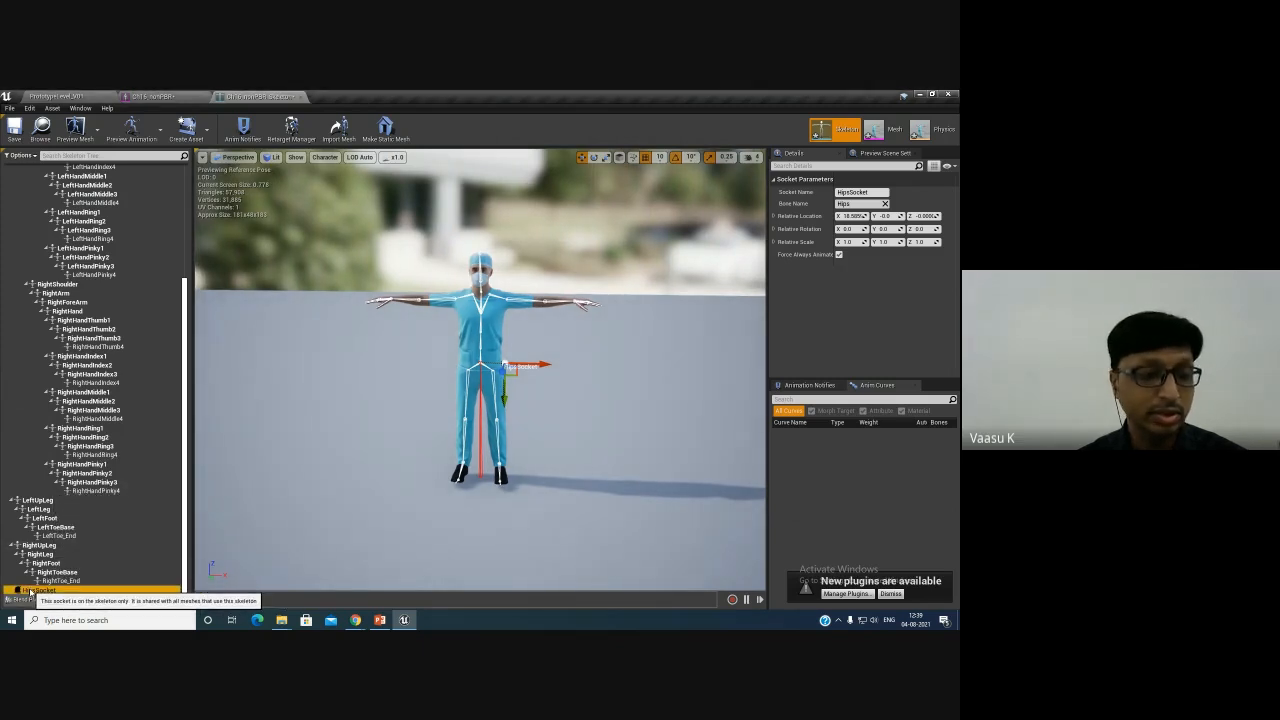
pyautogui.doubleClick(30, 592)
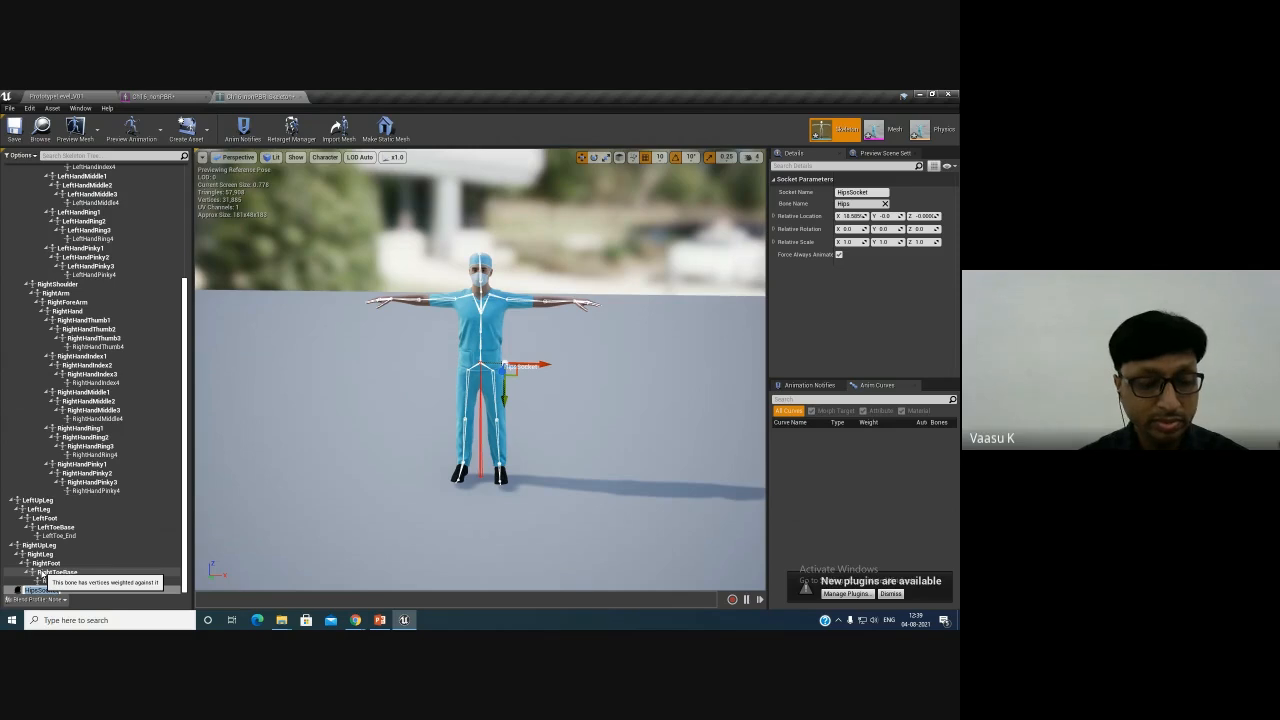
pyautogui.write('W')
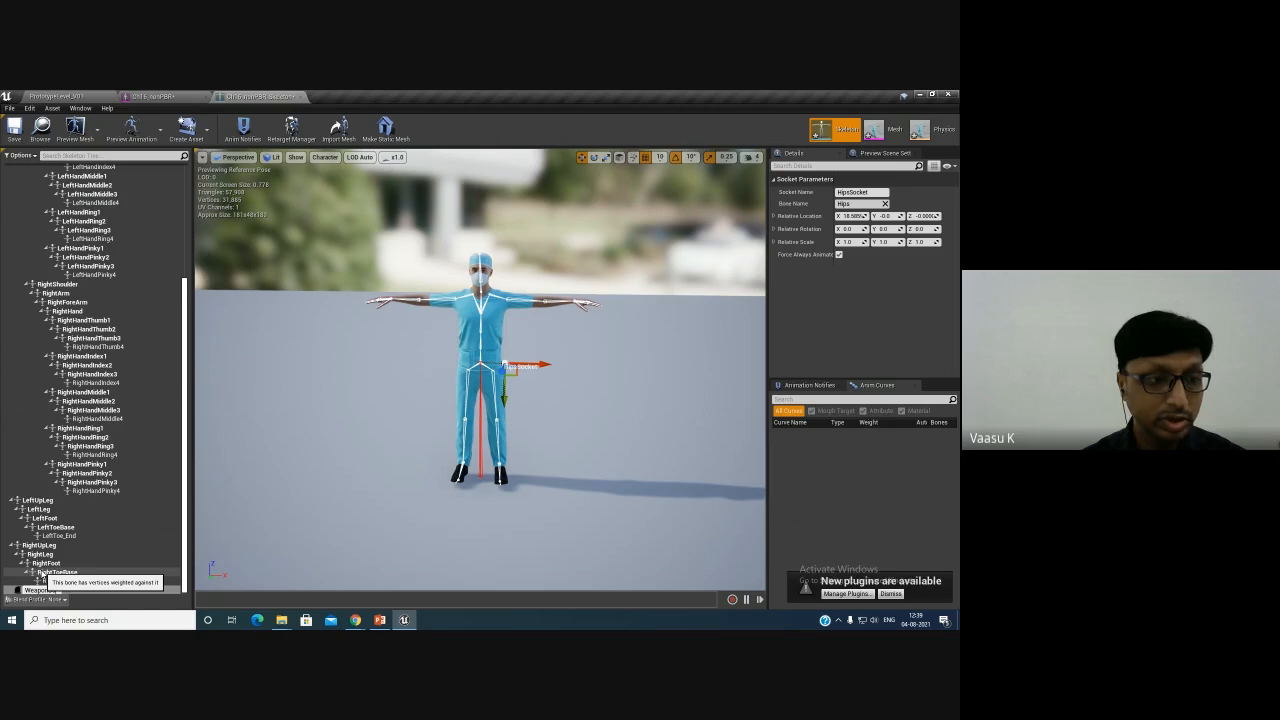
pyautogui.write('eaponSoket')
pyautogui.press('Return')
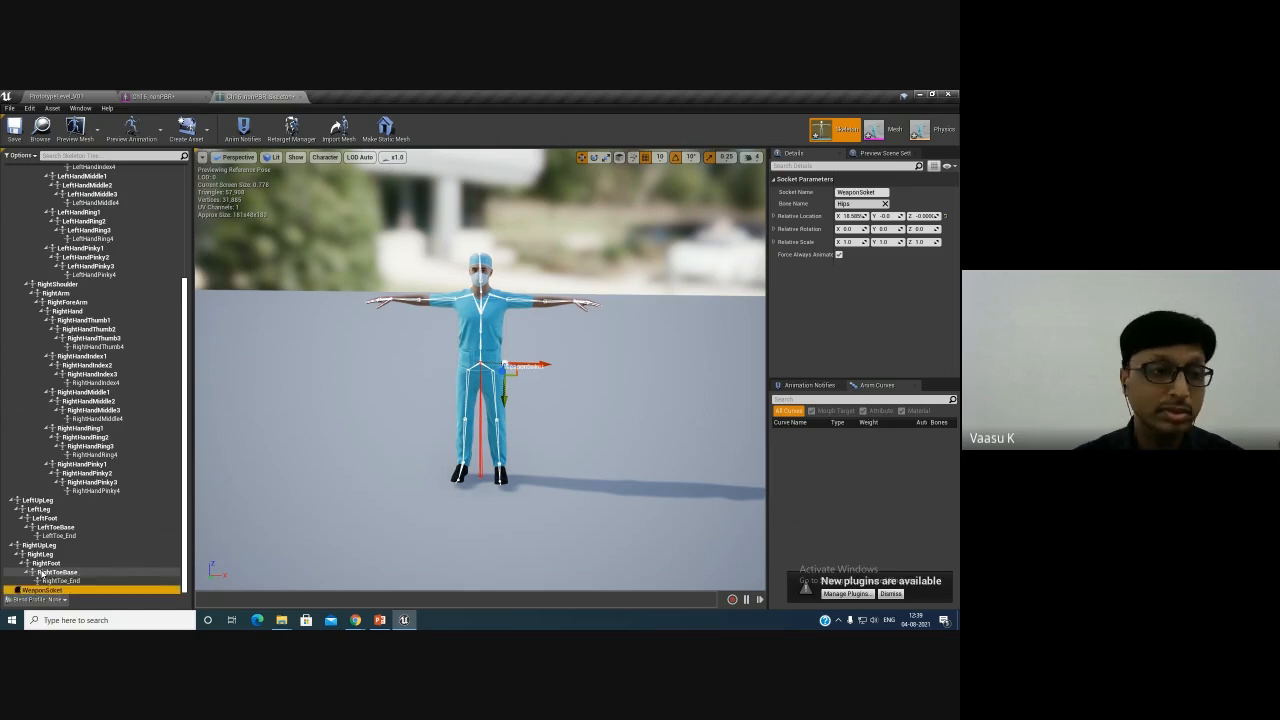
# - Add a cube shape as a preview asset attached to the WeaponSoket socket
pyautogui.scroll(5, 429, 384)
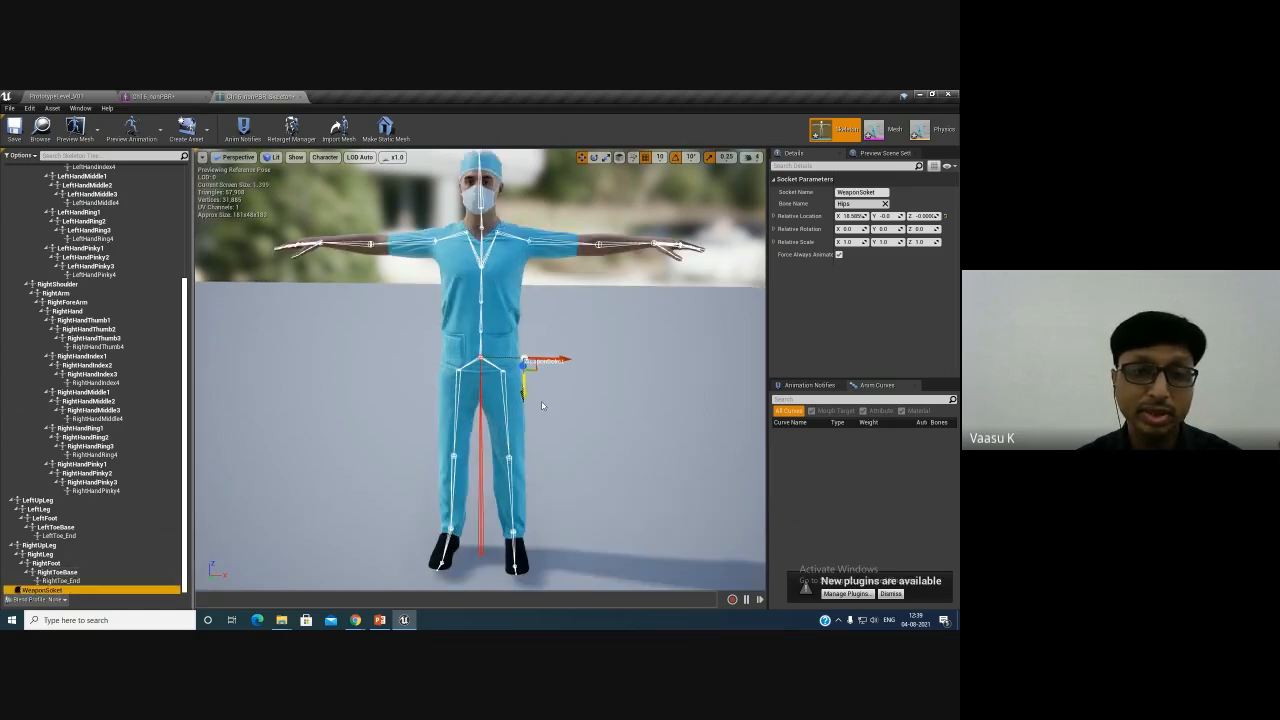
pyautogui.keyDown('alt'); pyautogui.moveTo(429, 384); pyautogui.dragTo(575, 429); pyautogui.keyUp('alt')
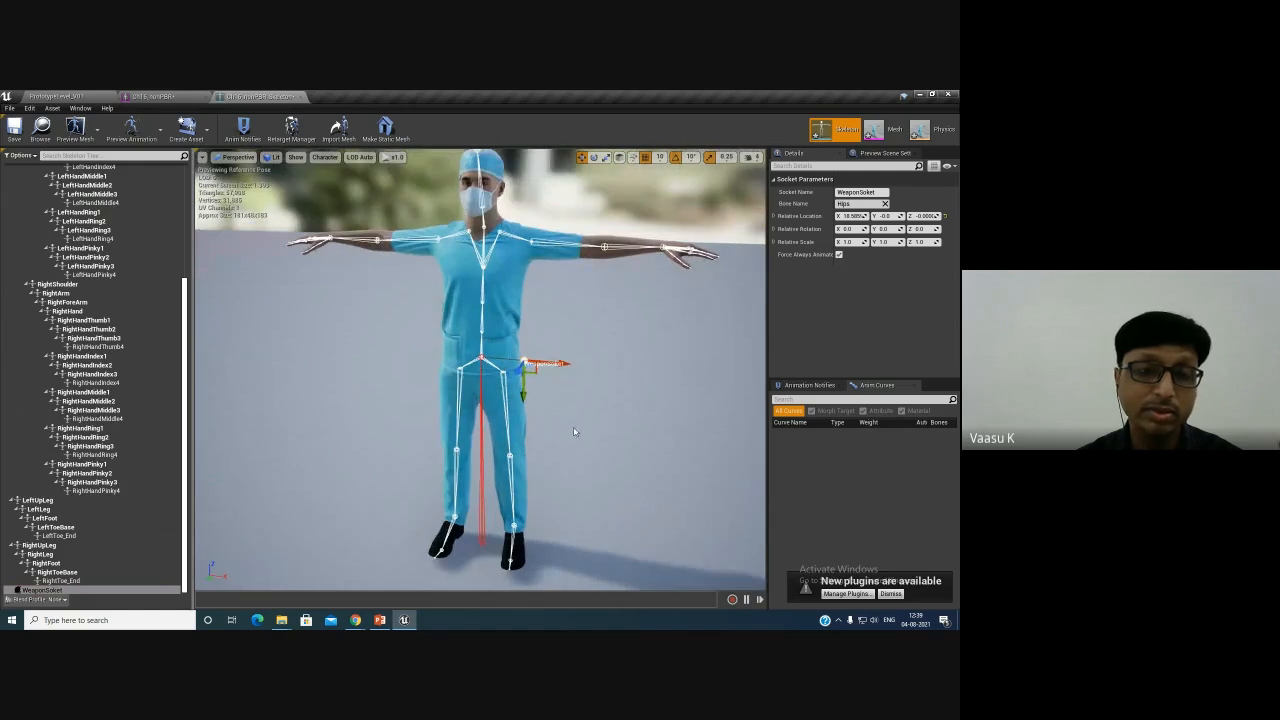
pyautogui.rightClick(40, 590)
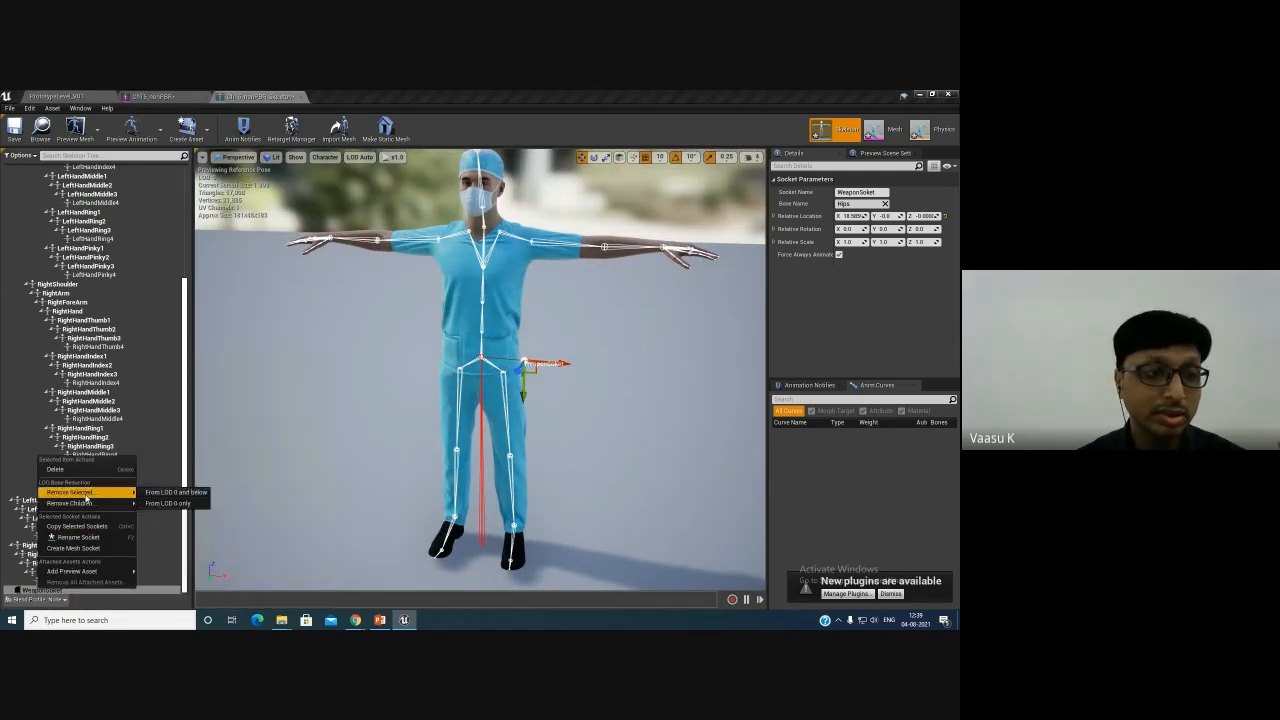
pyautogui.moveTo(88, 504)
pyautogui.moveTo(90, 571)
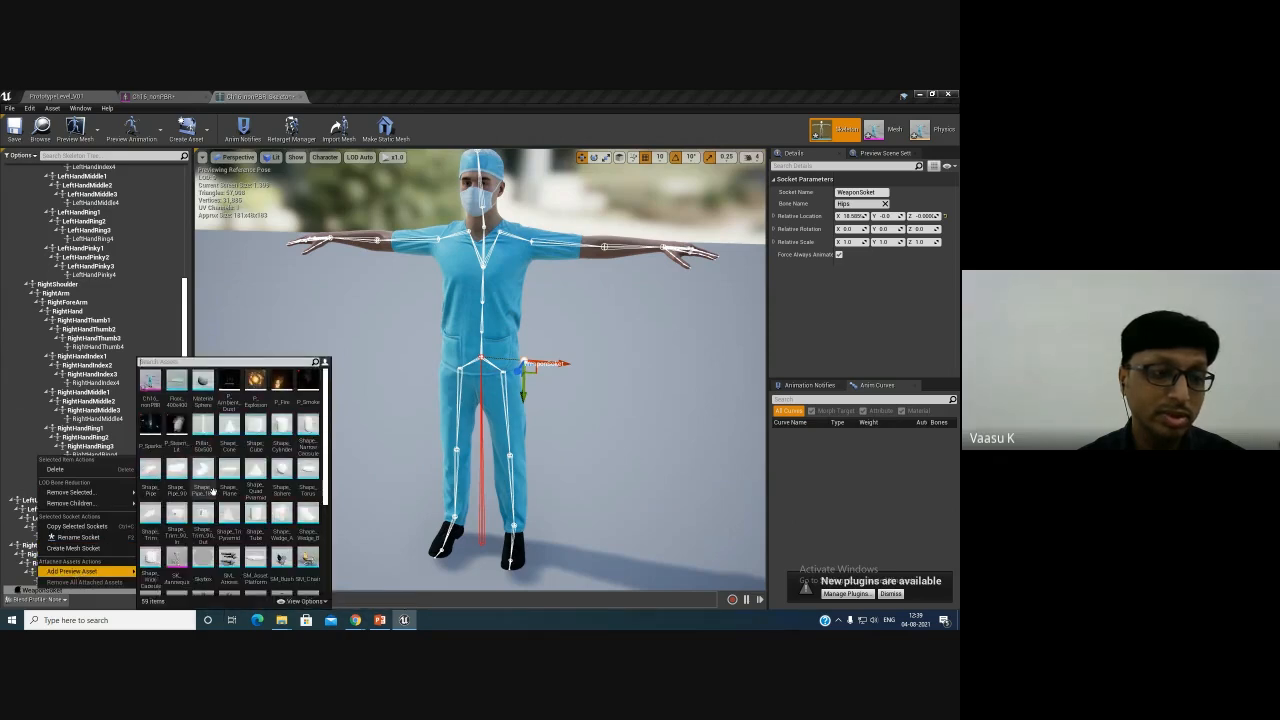
pyautogui.click(252, 429)
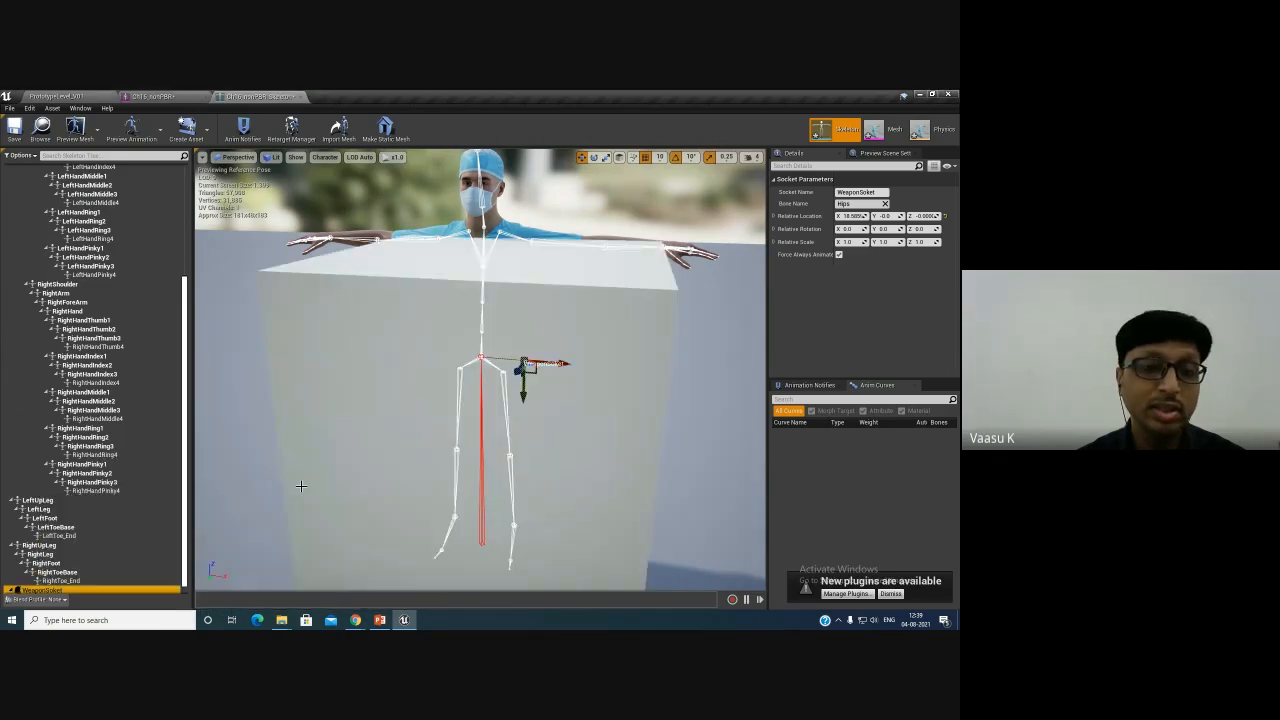
# - Try scaling and moving the socket's preview cube with the gizmos, undoing both changes
pyautogui.scroll(-5, 566, 400)
pyautogui.keyDown('alt'); pyautogui.moveTo(566, 400); pyautogui.dragTo(540, 400); pyautogui.keyUp('alt')
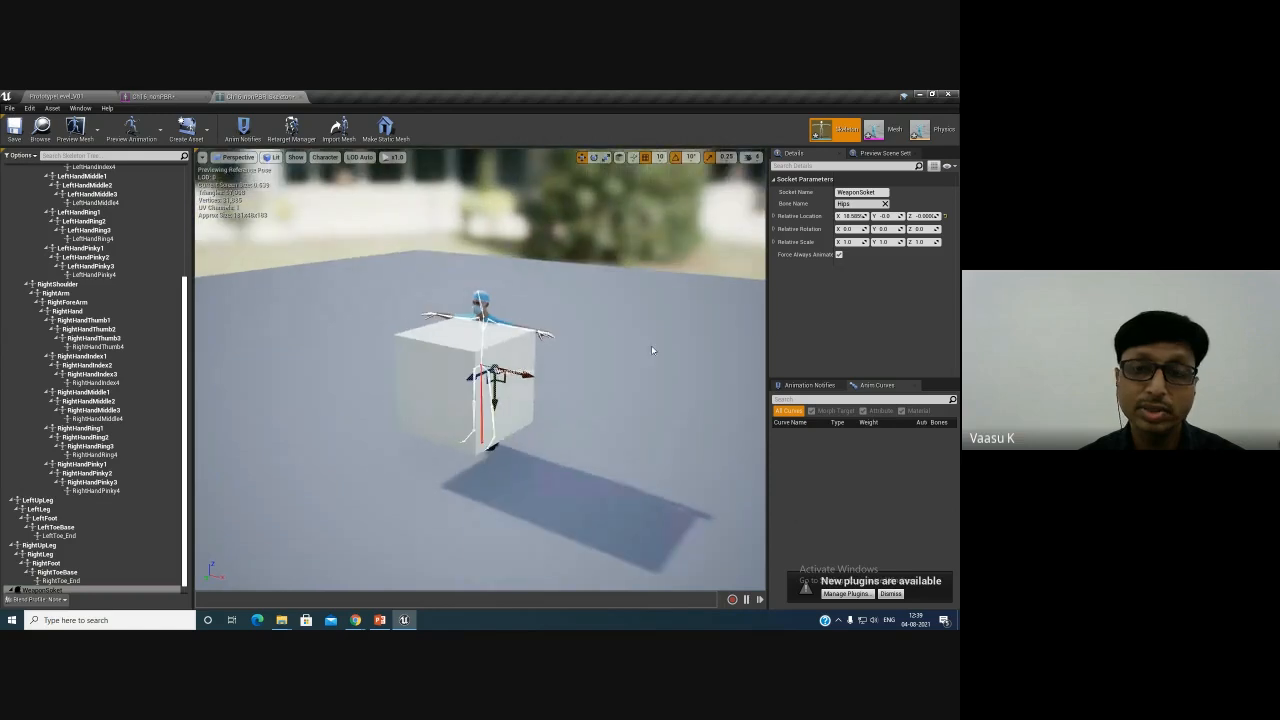
pyautogui.scroll(4, 571, 338)
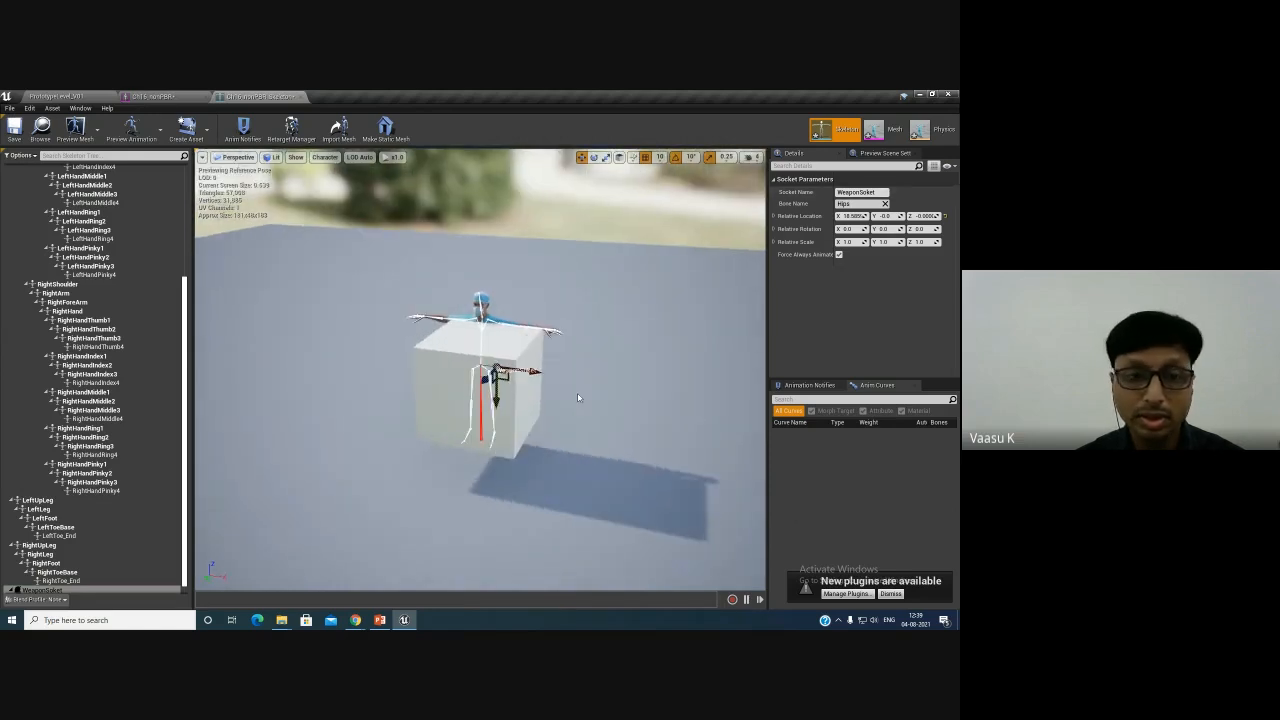
pyautogui.press('e')
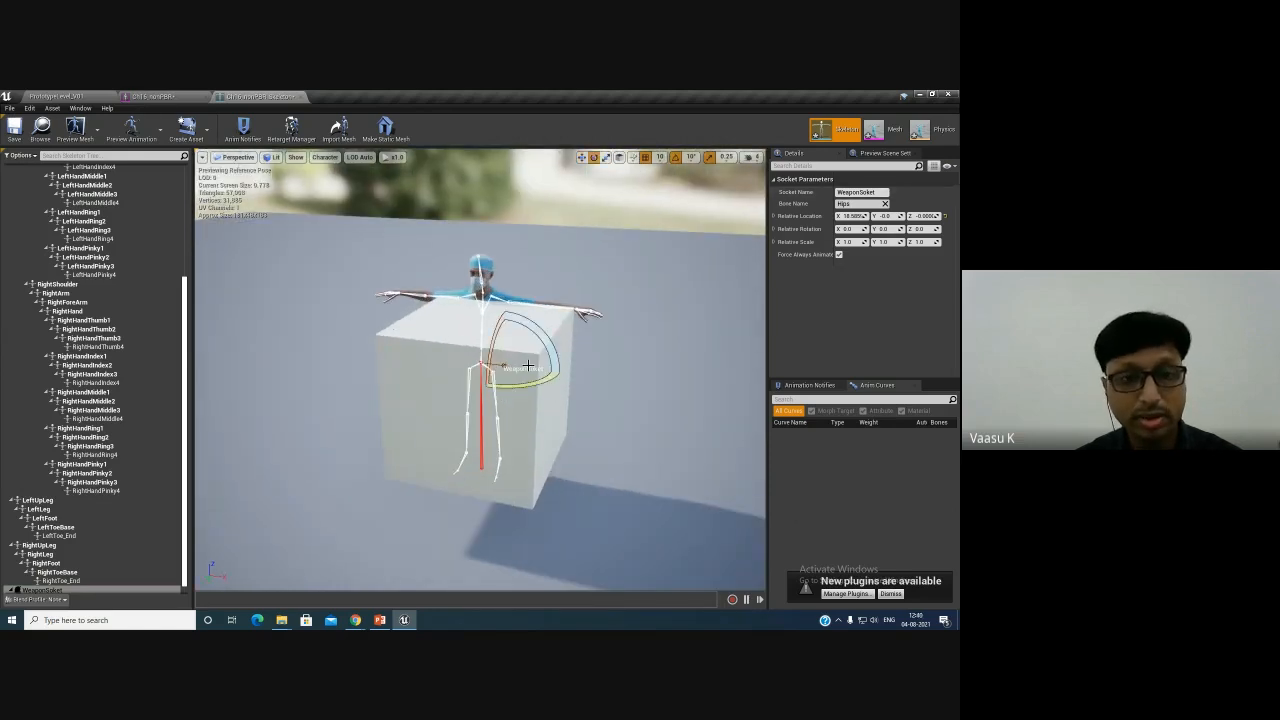
pyautogui.press('r')
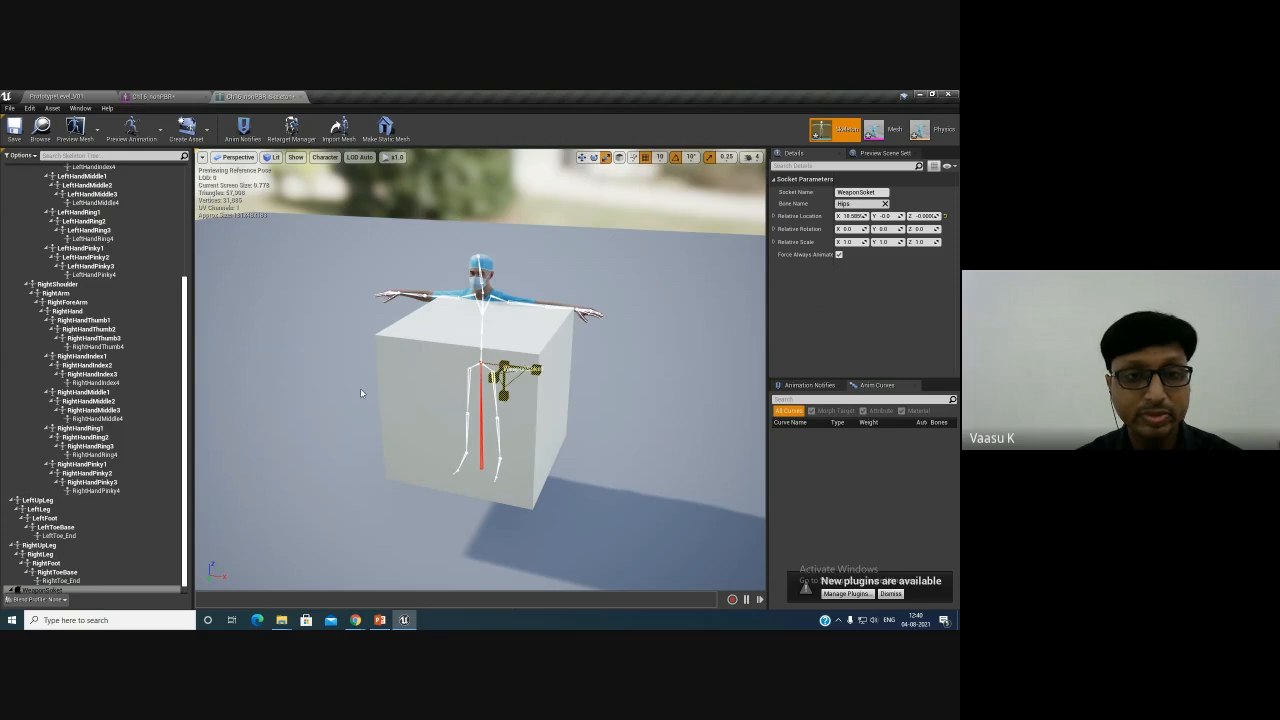
pyautogui.moveTo(361, 390); pyautogui.dragTo(242, 357)
pyautogui.press('w')
pyautogui.keyDown('alt'); pyautogui.moveTo(591, 406); pyautogui.dragTo(460, 423); pyautogui.keyUp('alt')
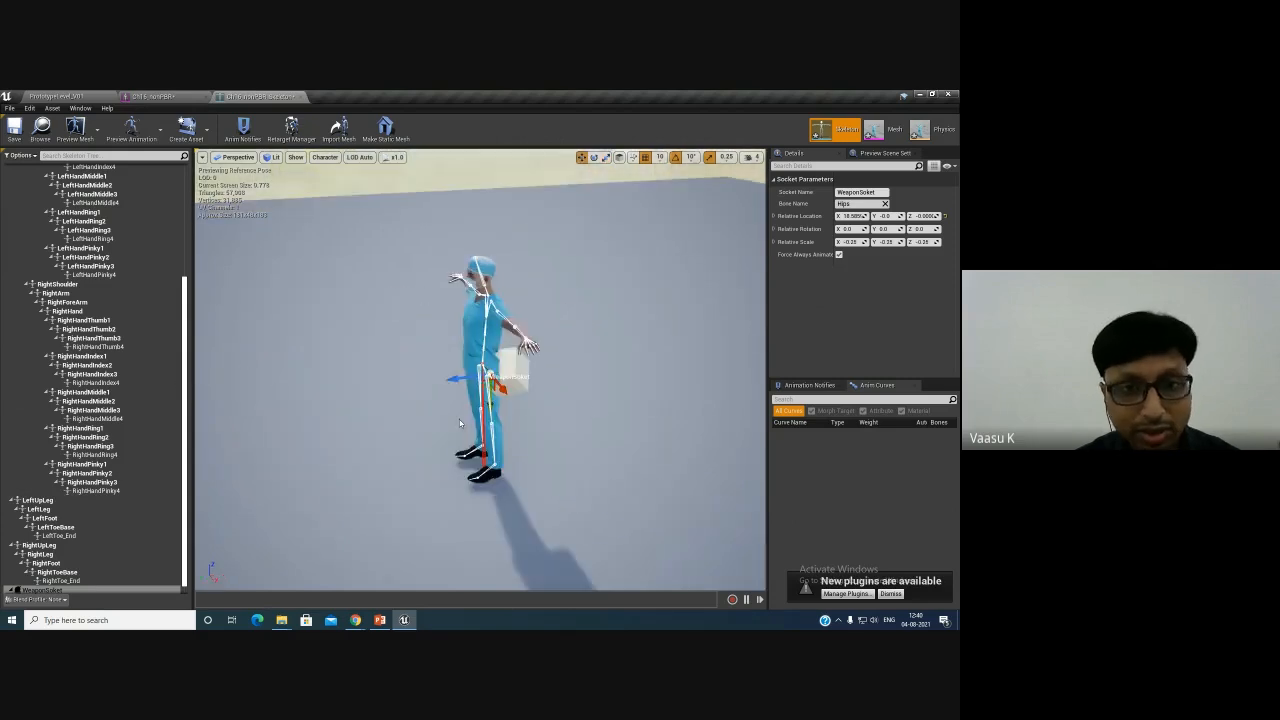
pyautogui.scroll(8, 460, 423)
pyautogui.scroll(-7, 535, 436)
pyautogui.hotkey('ctrl', 'z')
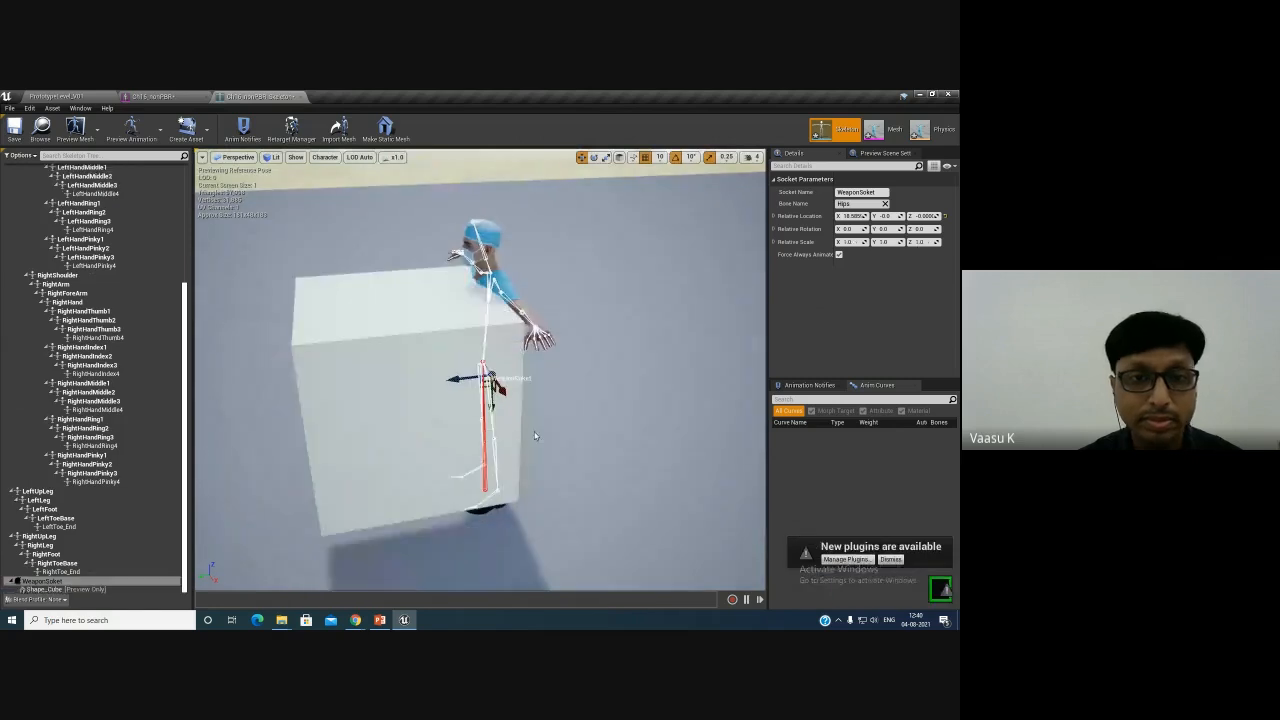
pyautogui.hotkey('ctrl', 'z')
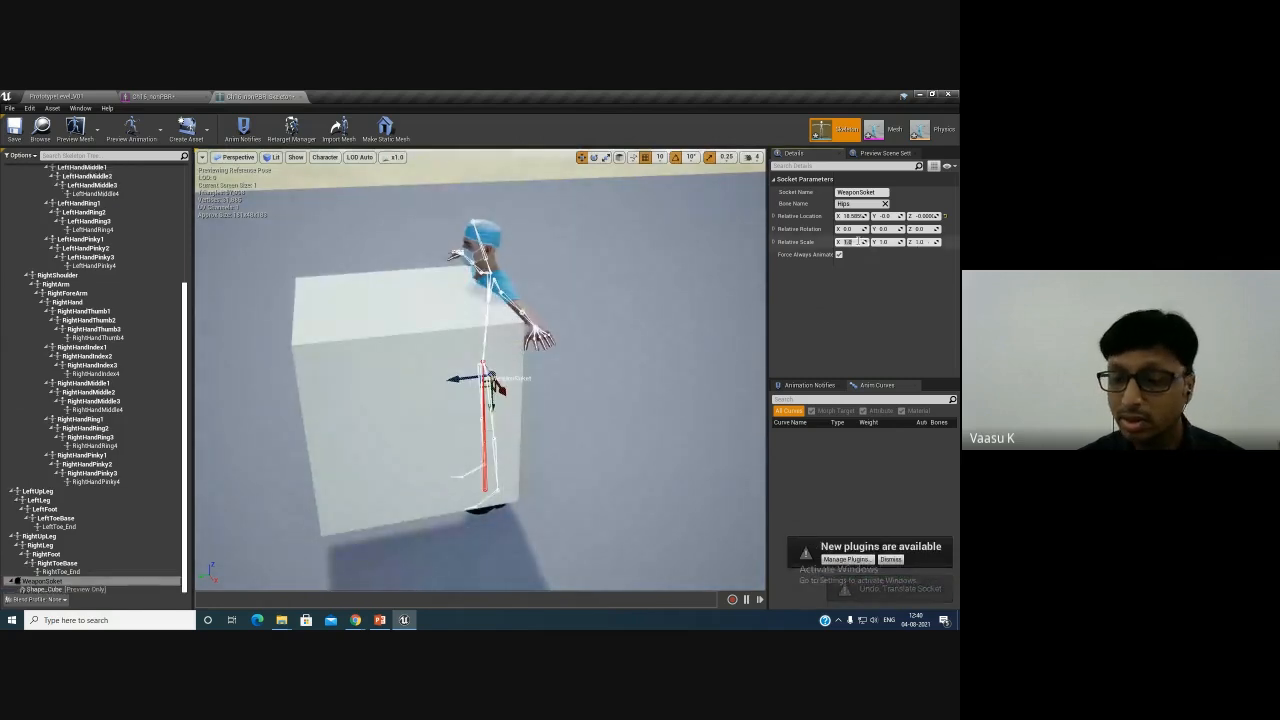
# - Set the socket's relative scale to 0.2 on all three axes
pyautogui.write('2')
pyautogui.press('Tab')
pyautogui.write('0.2')
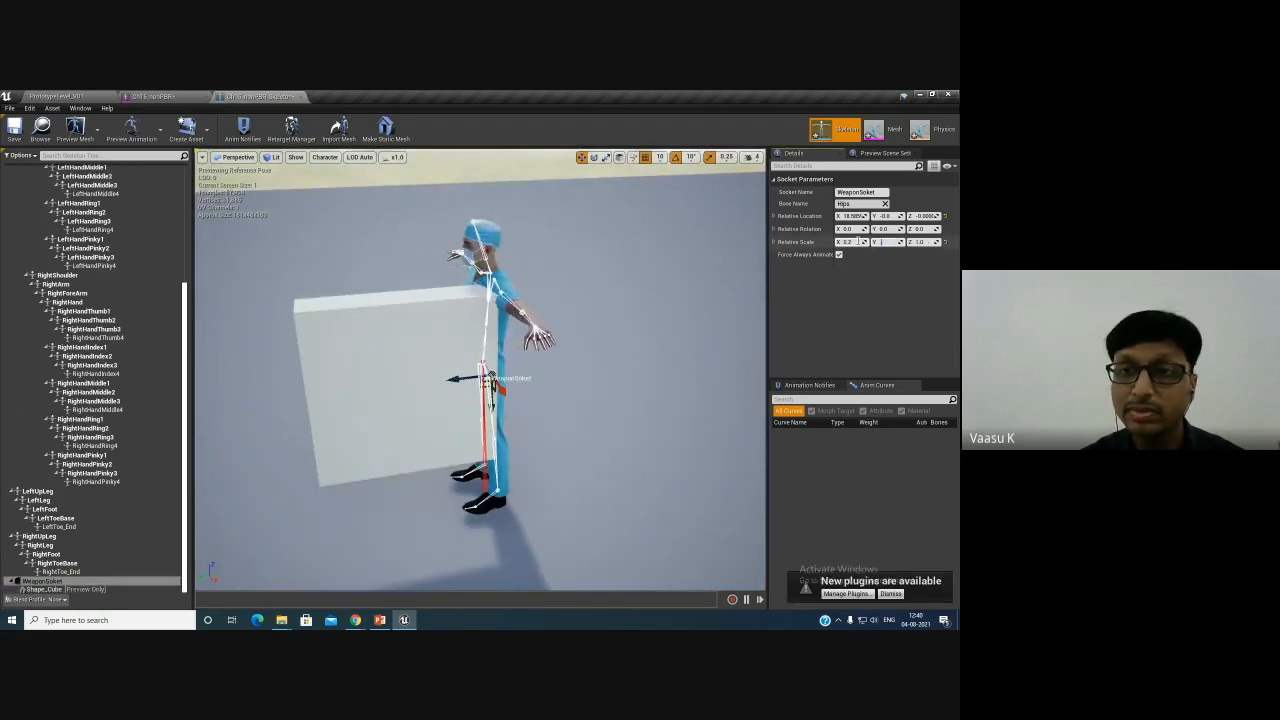
pyautogui.press('Tab')
pyautogui.write('.2')
pyautogui.press('Return')
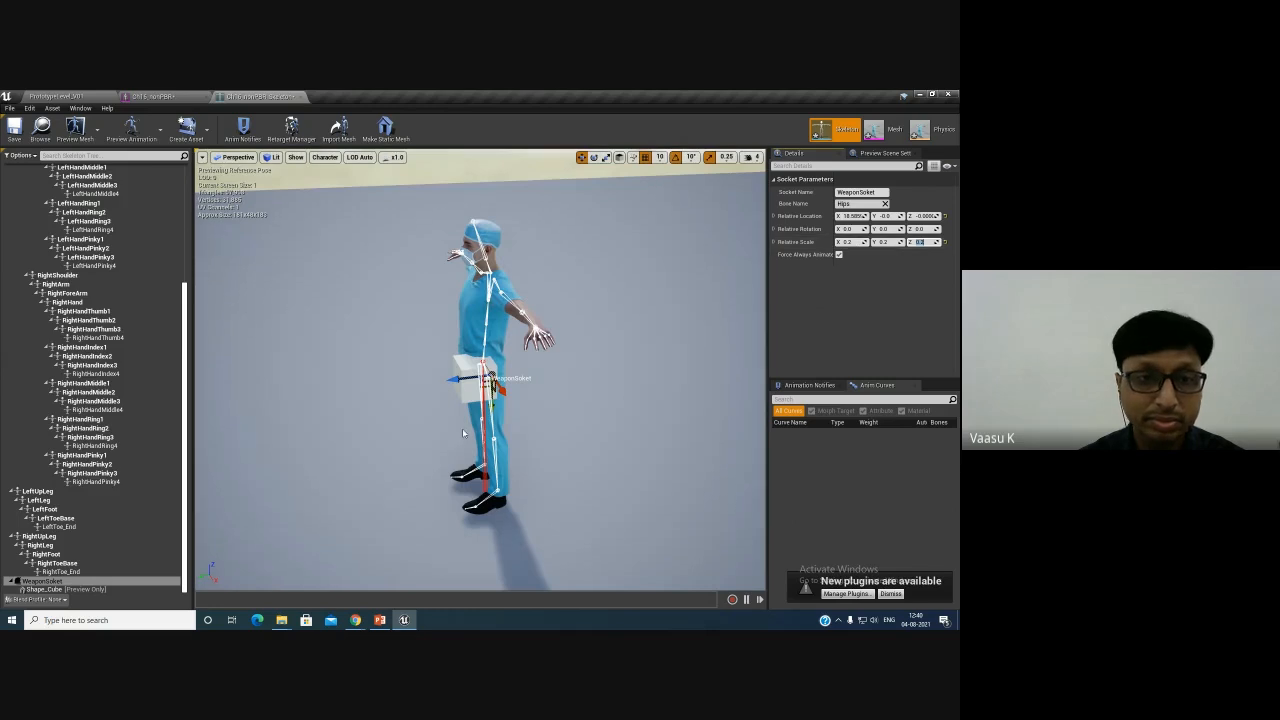
# - Set the socket's relative scale to 0.1 on all three axes
pyautogui.keyDown('alt'); pyautogui.moveTo(292, 308); pyautogui.dragTo(450, 318); pyautogui.keyUp('alt')
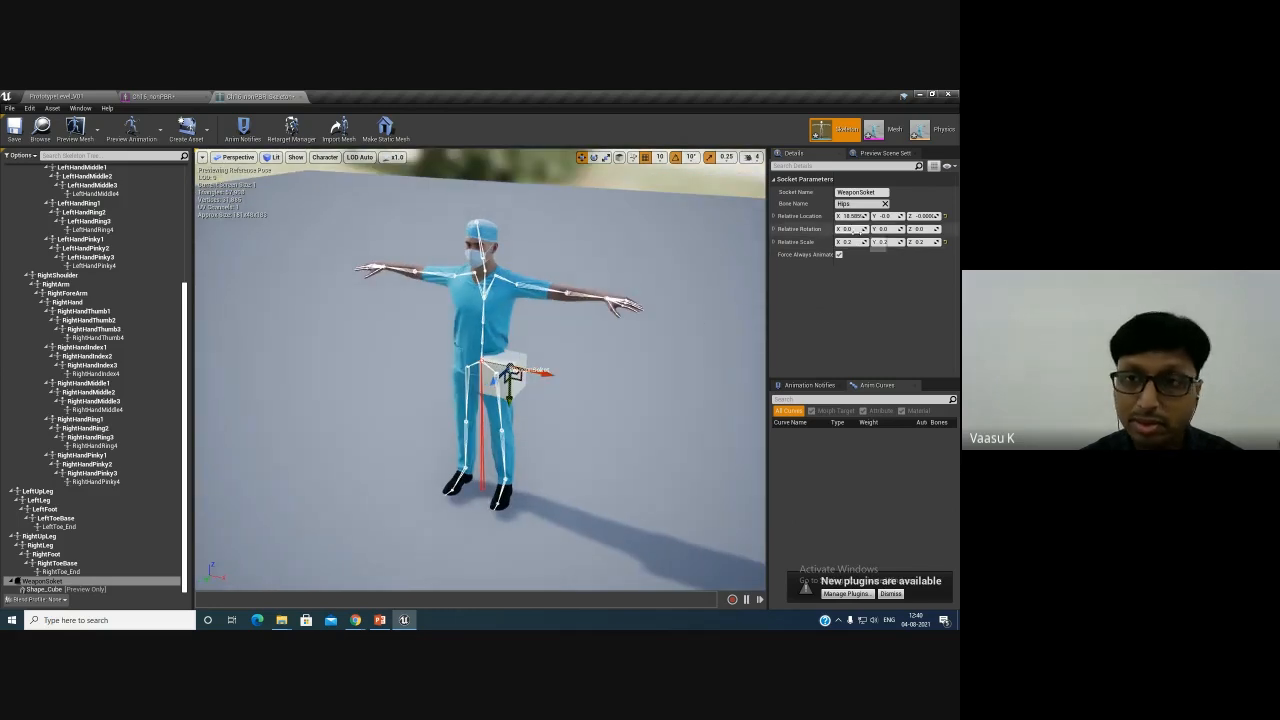
pyautogui.press('Tab')
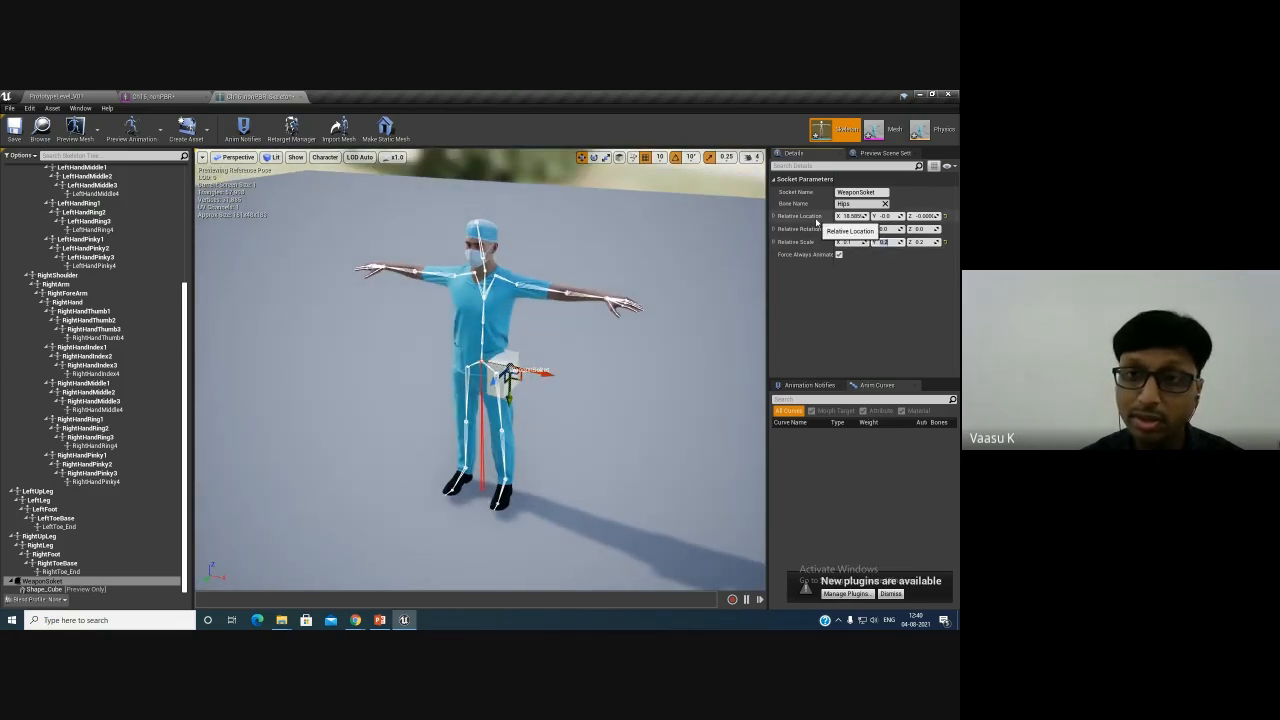
pyautogui.write('.1')
pyautogui.press('Tab')
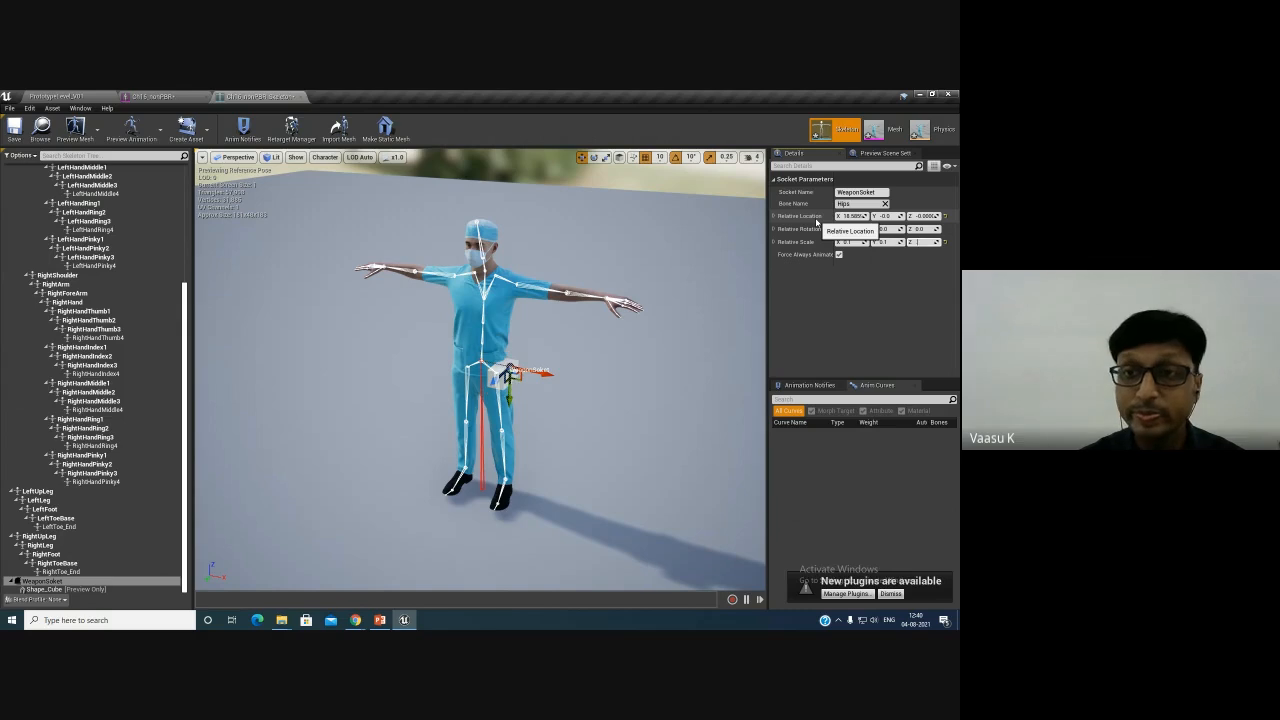
pyautogui.write('.1')
pyautogui.press('Return')
# - Move the socket with the gizmo to about X 20 and Y -2.7 beside the hips, then save the skeleton
pyautogui.keyDown('alt'); pyautogui.moveTo(604, 430); pyautogui.dragTo(658, 434); pyautogui.keyUp('alt')
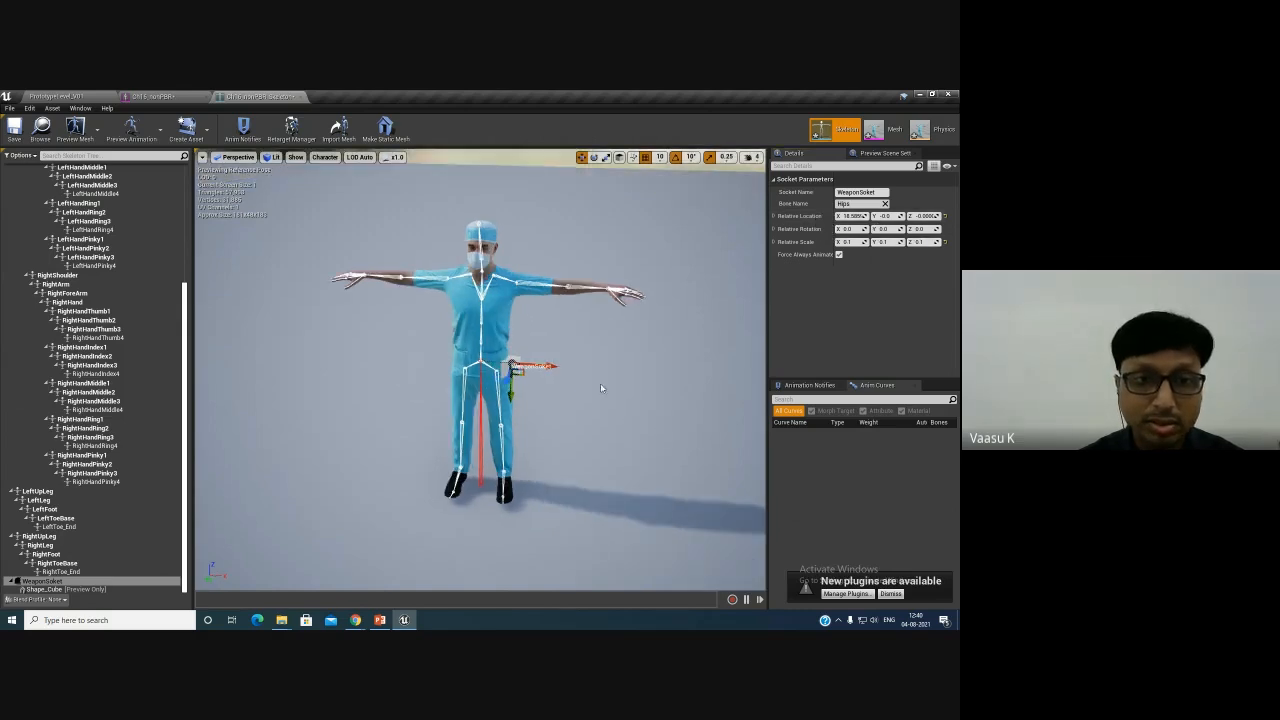
pyautogui.press('f')
pyautogui.moveTo(577, 375); pyautogui.dragTo(680, 413)
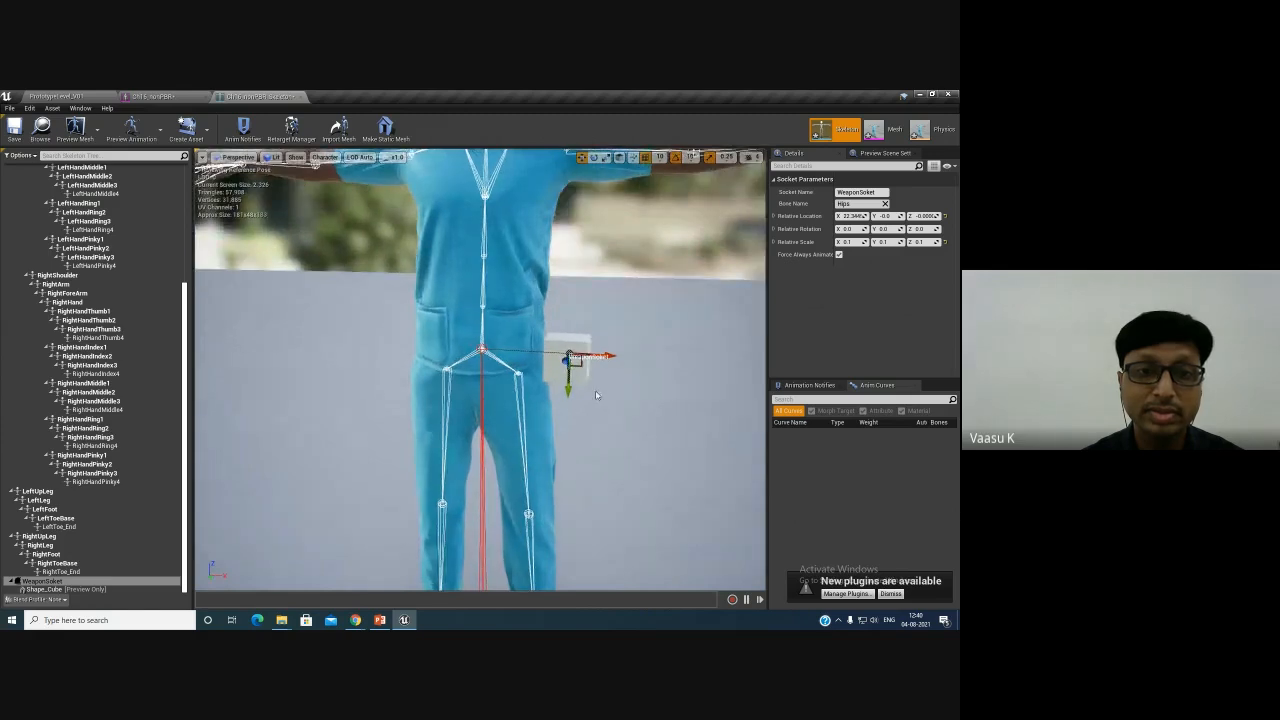
pyautogui.moveTo(568, 386); pyautogui.dragTo(598, 345)
pyautogui.keyDown('alt'); pyautogui.moveTo(616, 395); pyautogui.dragTo(530, 406); pyautogui.keyUp('alt')
pyautogui.click(15, 129)
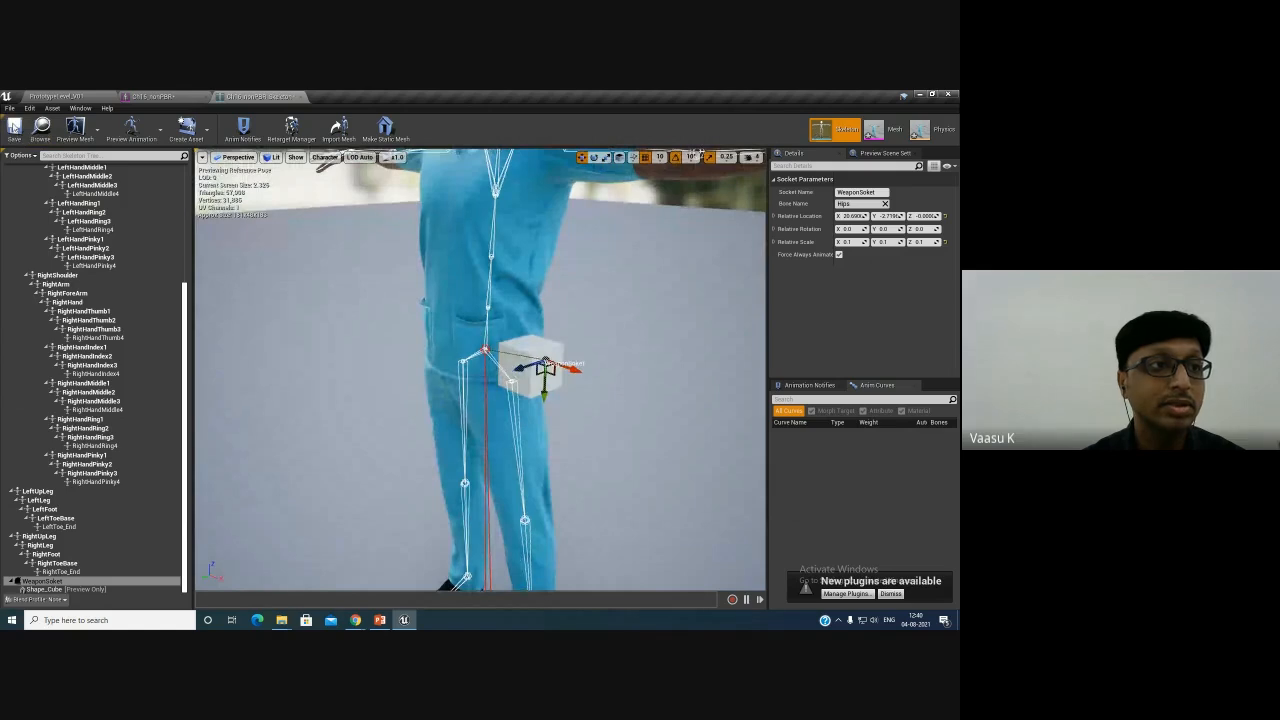
# - Switch to the level editor and save all assets
pyautogui.click(58, 97)
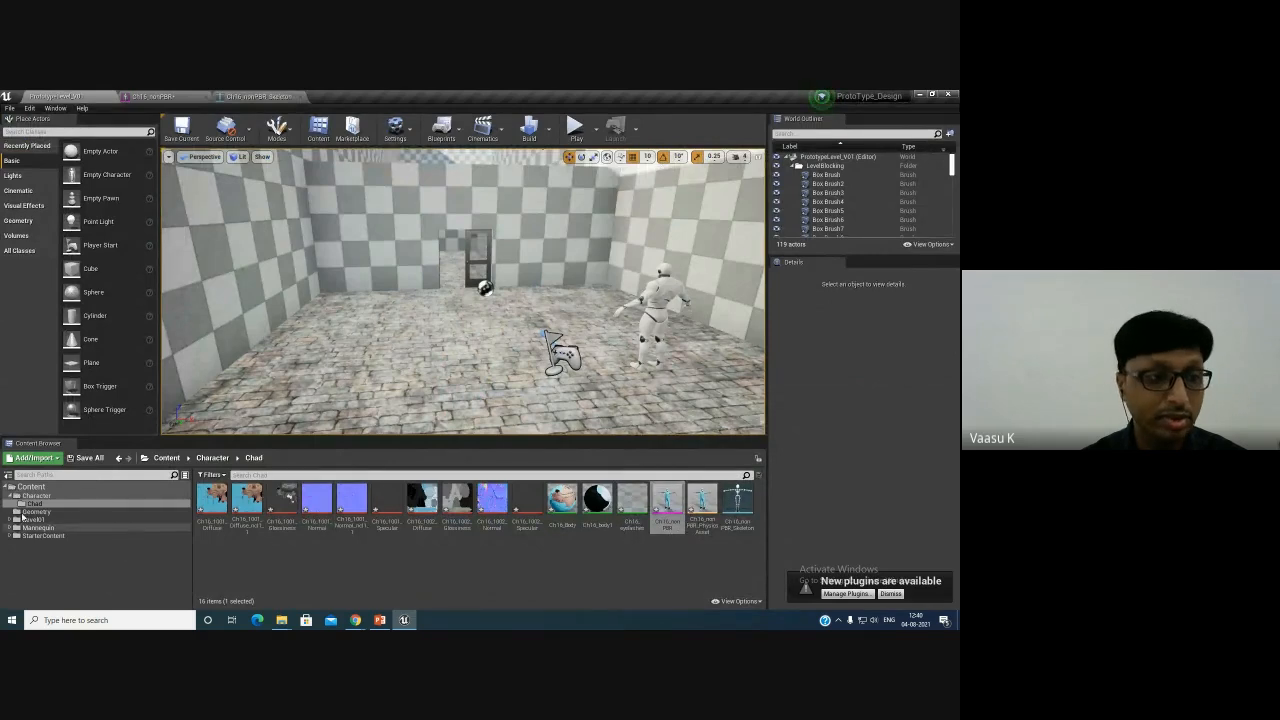
pyautogui.click(89, 457)
pyautogui.click(569, 447)
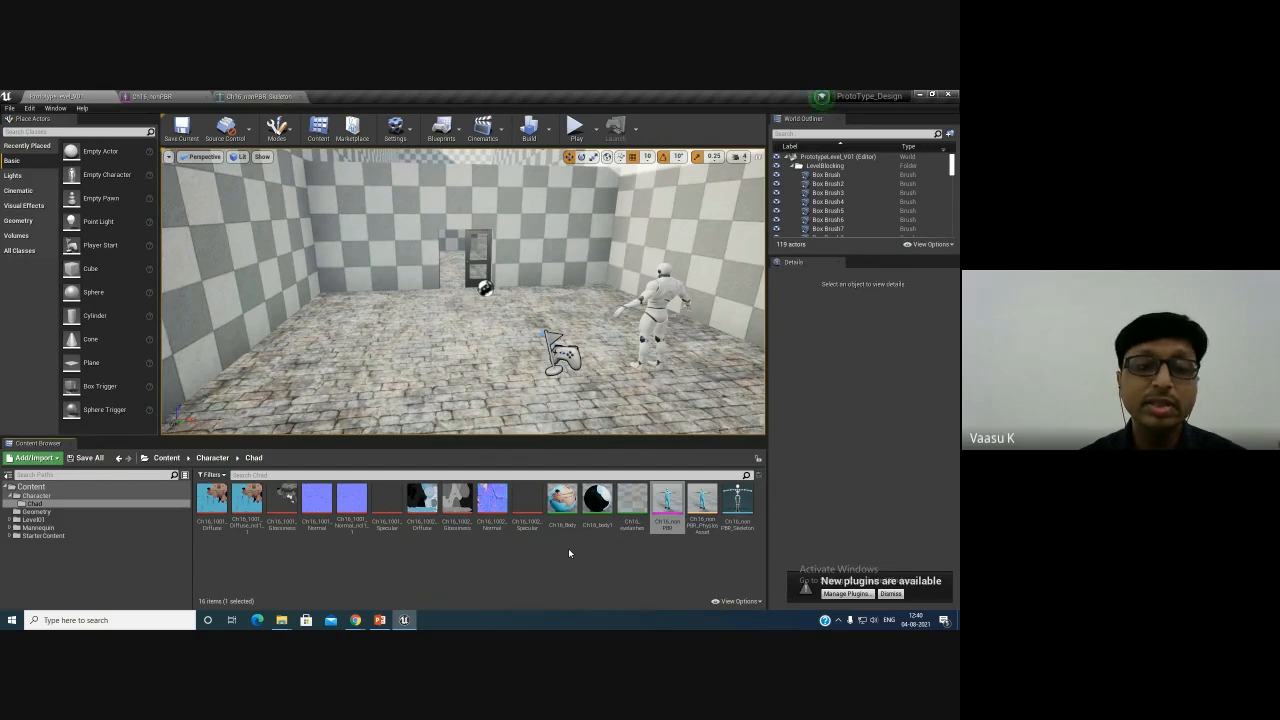
# - Select the character's texture and material assets in the Chad folder
pyautogui.click(632, 505)
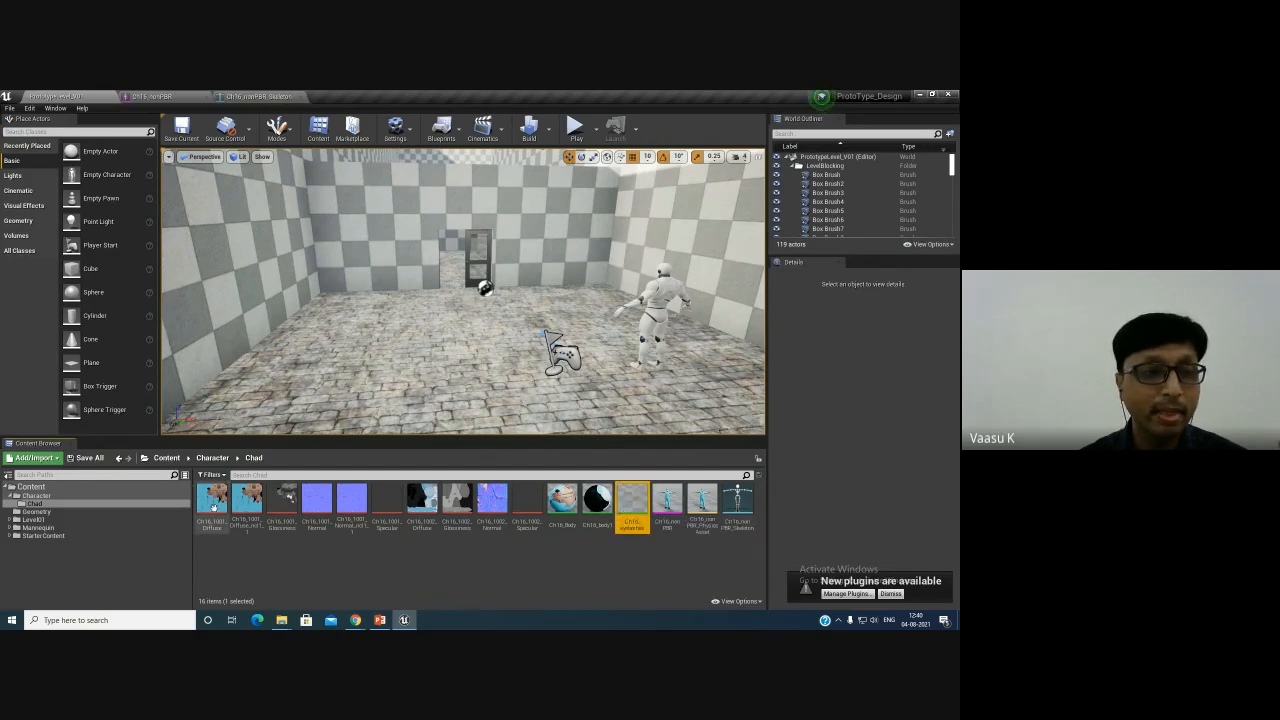
pyautogui.keyDown('shift'); pyautogui.click(213, 507); pyautogui.keyUp('shift')
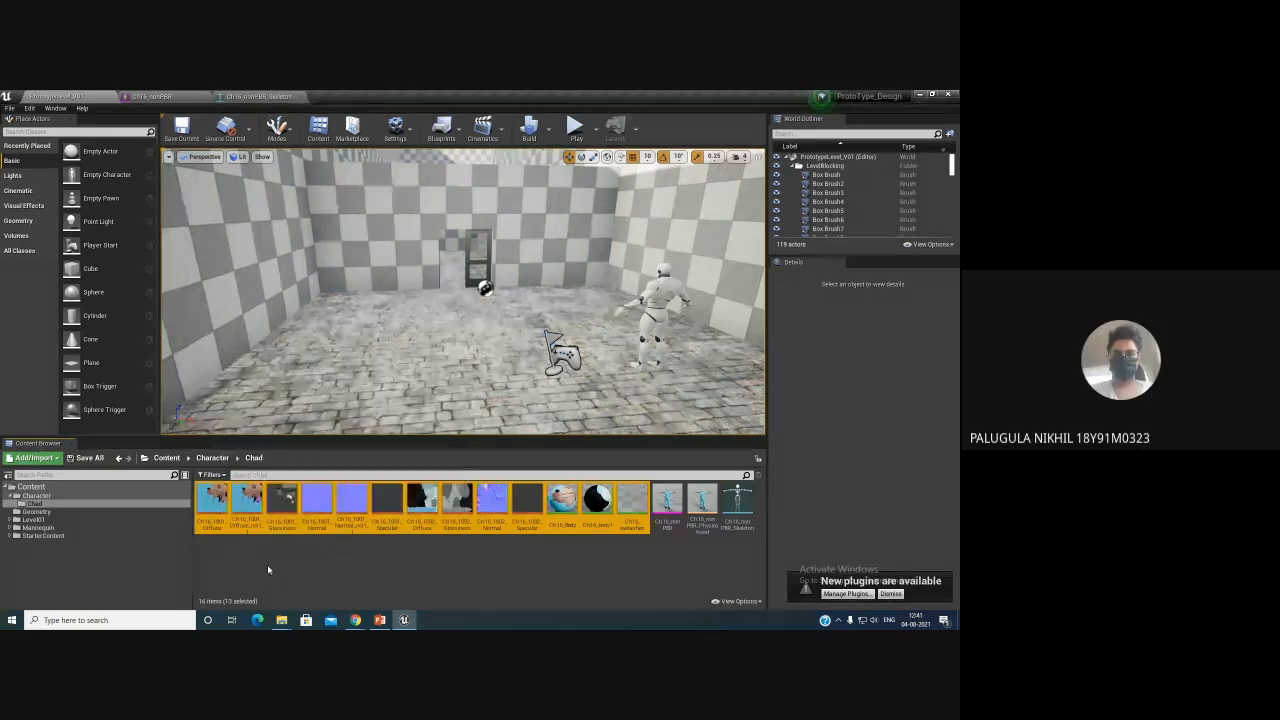
pyautogui.rightClick(212, 507)
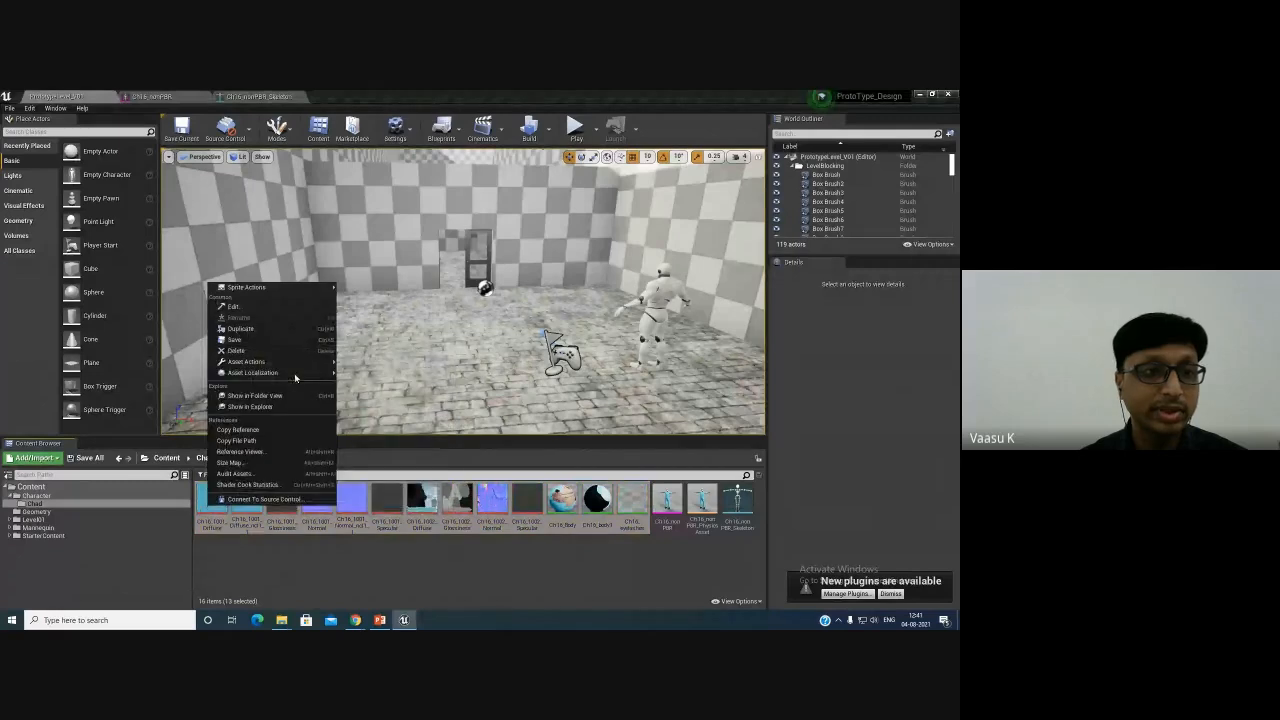
pyautogui.click(288, 569)
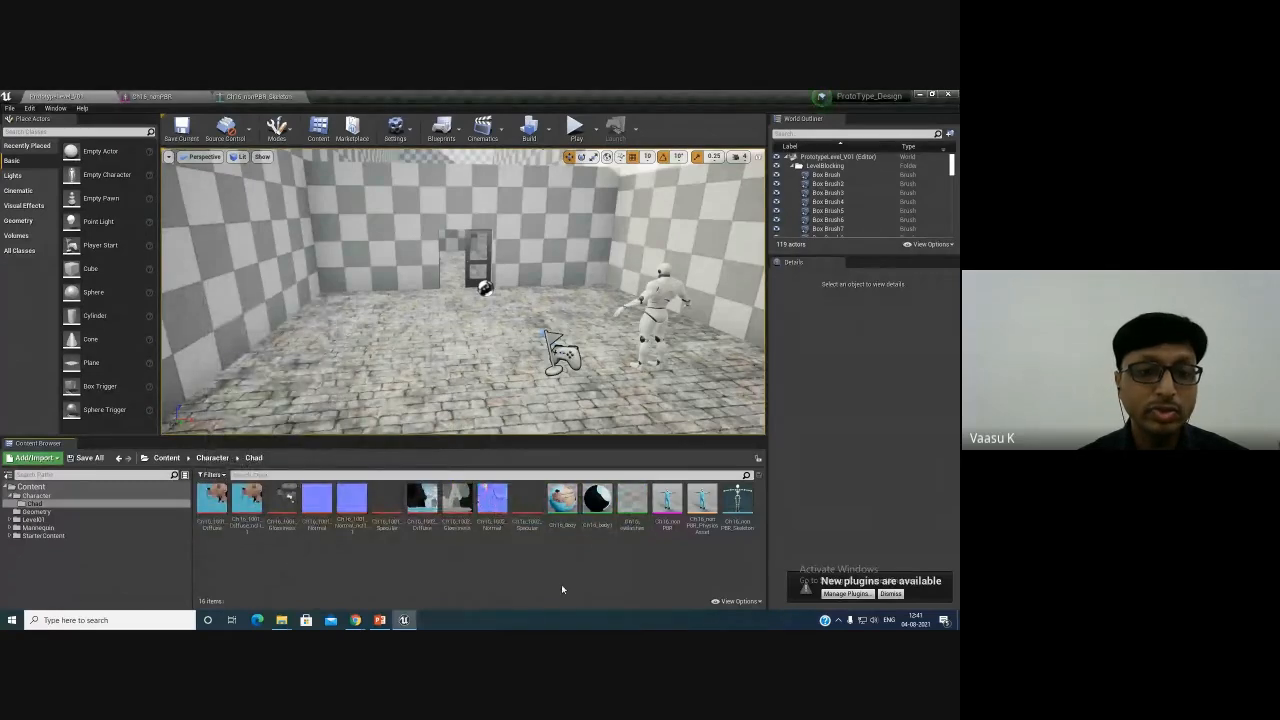
# - Create a new folder named Material in the Chad folder
pyautogui.rightClick(306, 563)
pyautogui.click(340, 268)
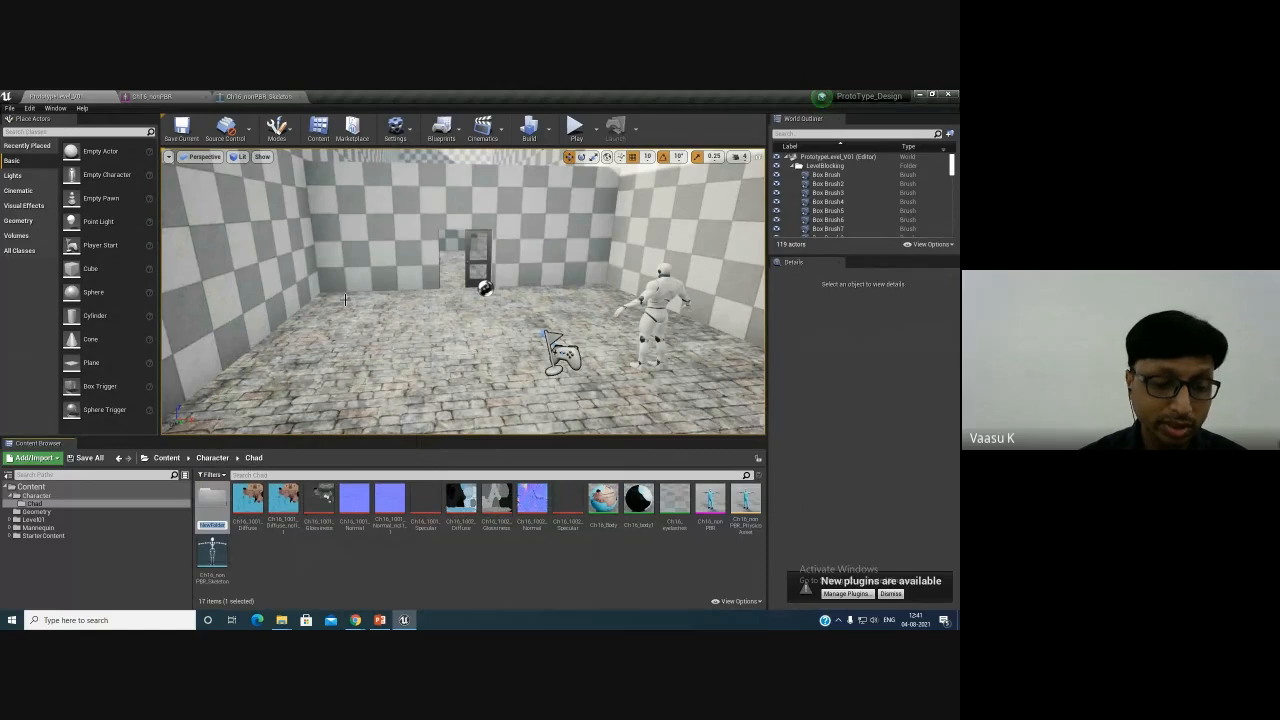
pyautogui.write('Mat')
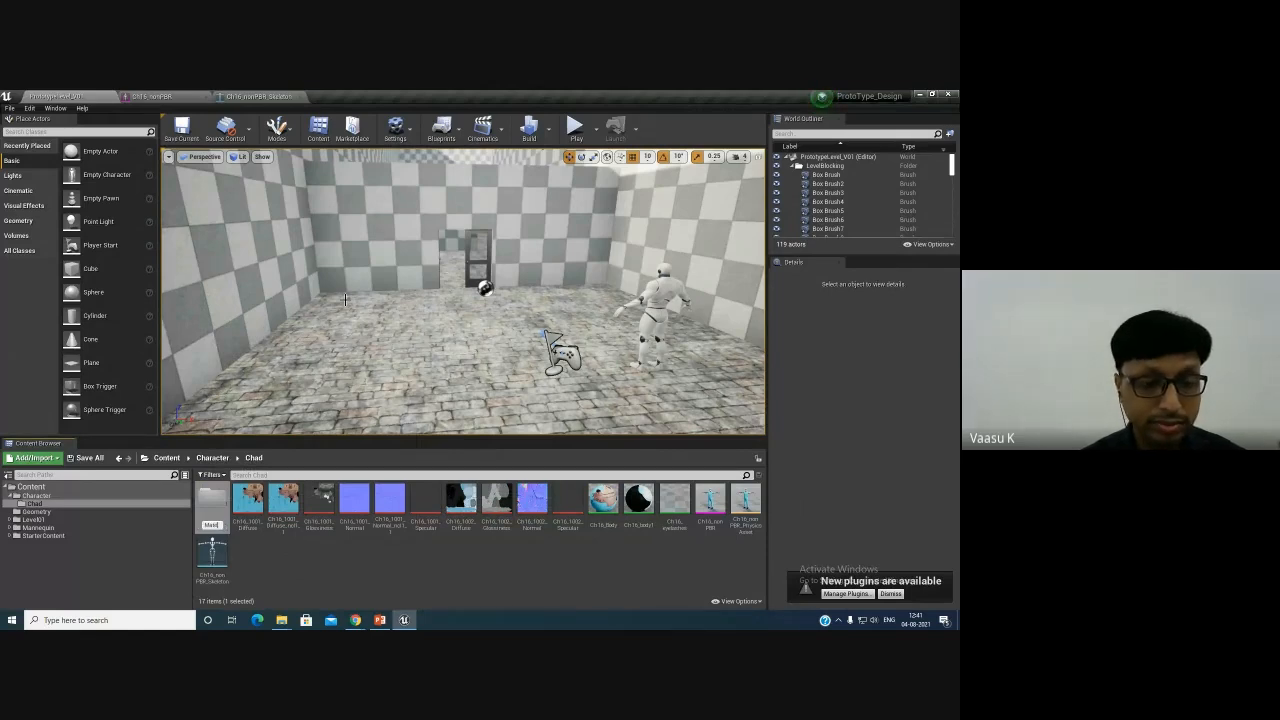
pyautogui.write('erial')
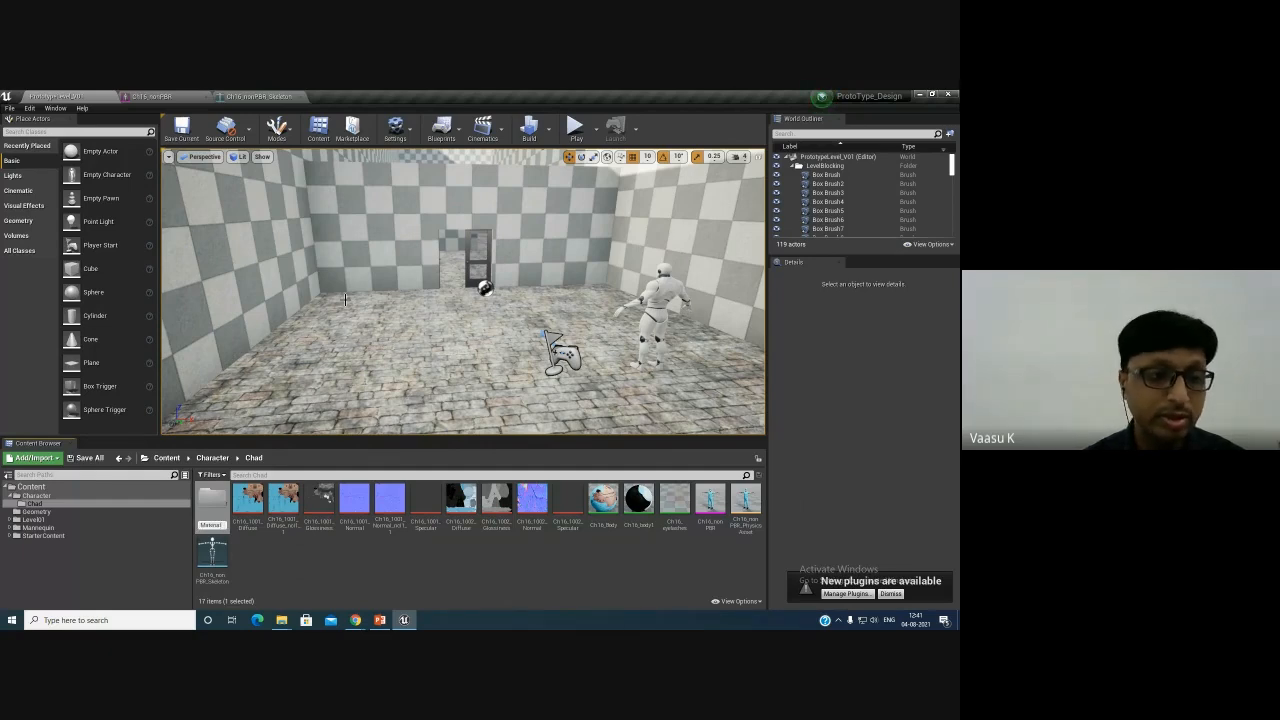
pyautogui.press('Return')
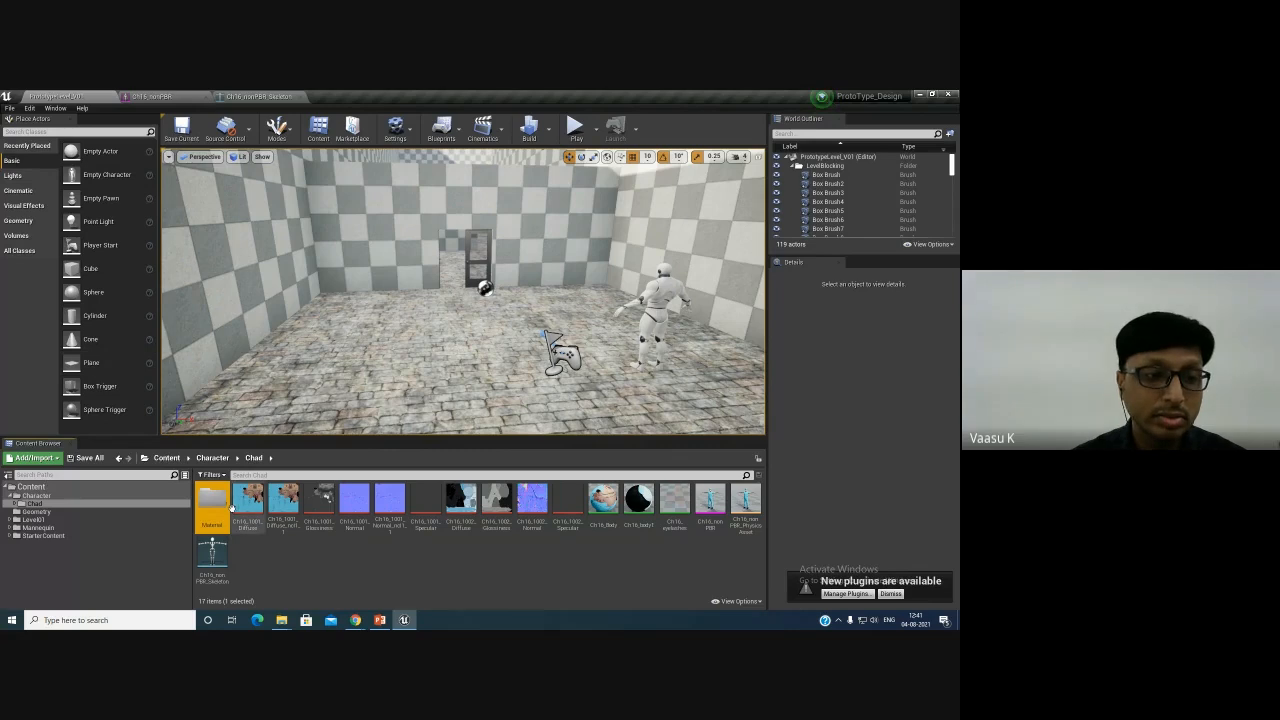
# - Select the remaining material assets and move them into the Material folder
pyautogui.click(603, 498)
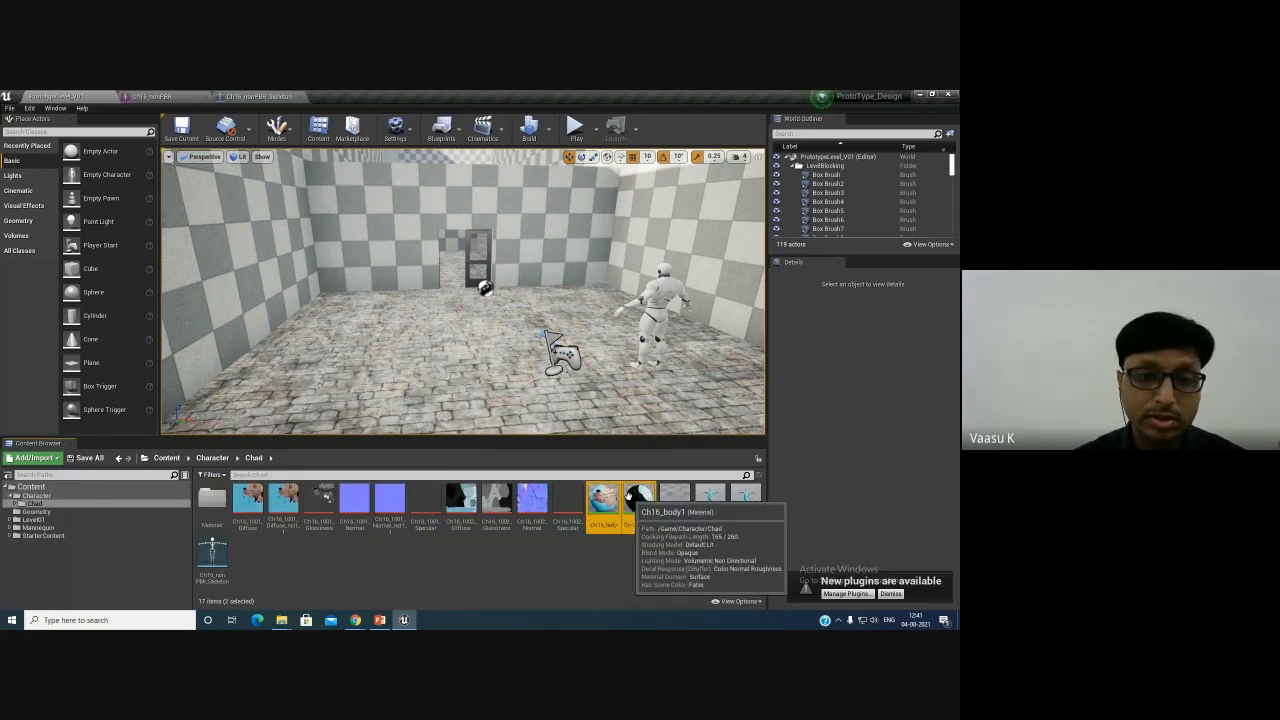
pyautogui.keyDown('ctrl'); pyautogui.click(636, 498); pyautogui.keyUp('ctrl')
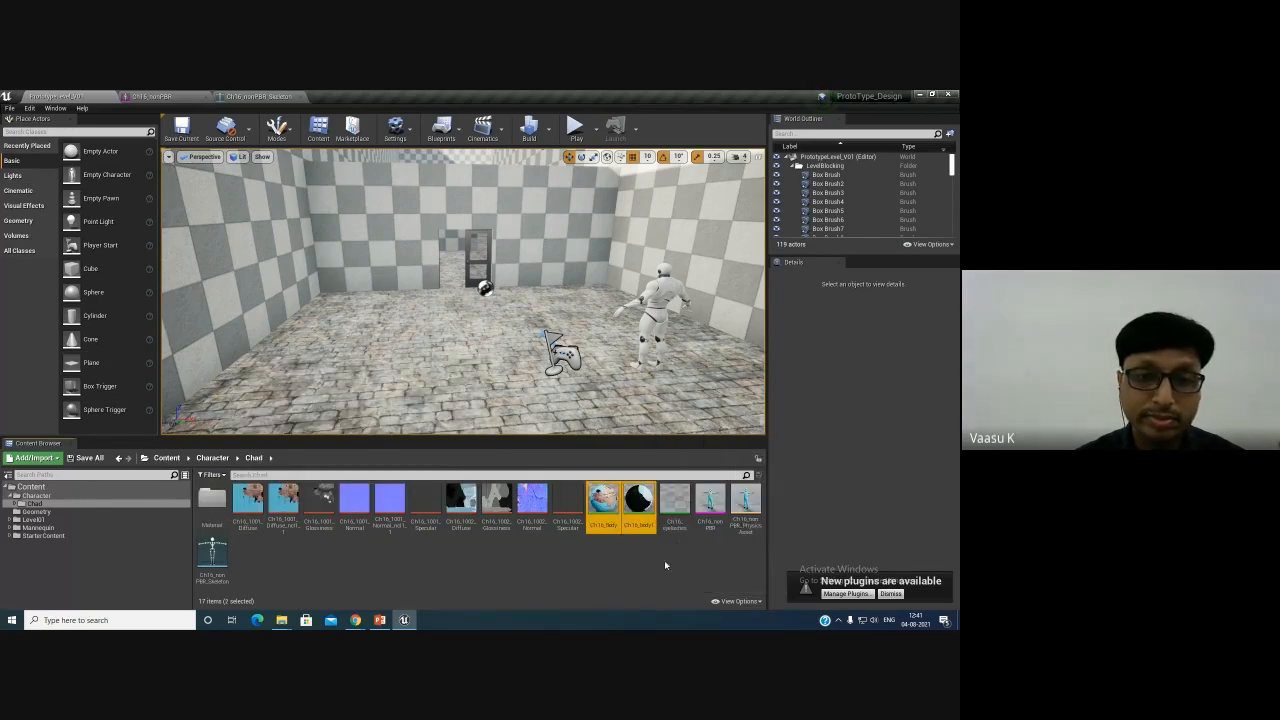
pyautogui.keyDown('ctrl'); pyautogui.click(673, 499); pyautogui.keyUp('ctrl')
pyautogui.moveTo(673, 501); pyautogui.dragTo(212, 505)
pyautogui.click(240, 518)
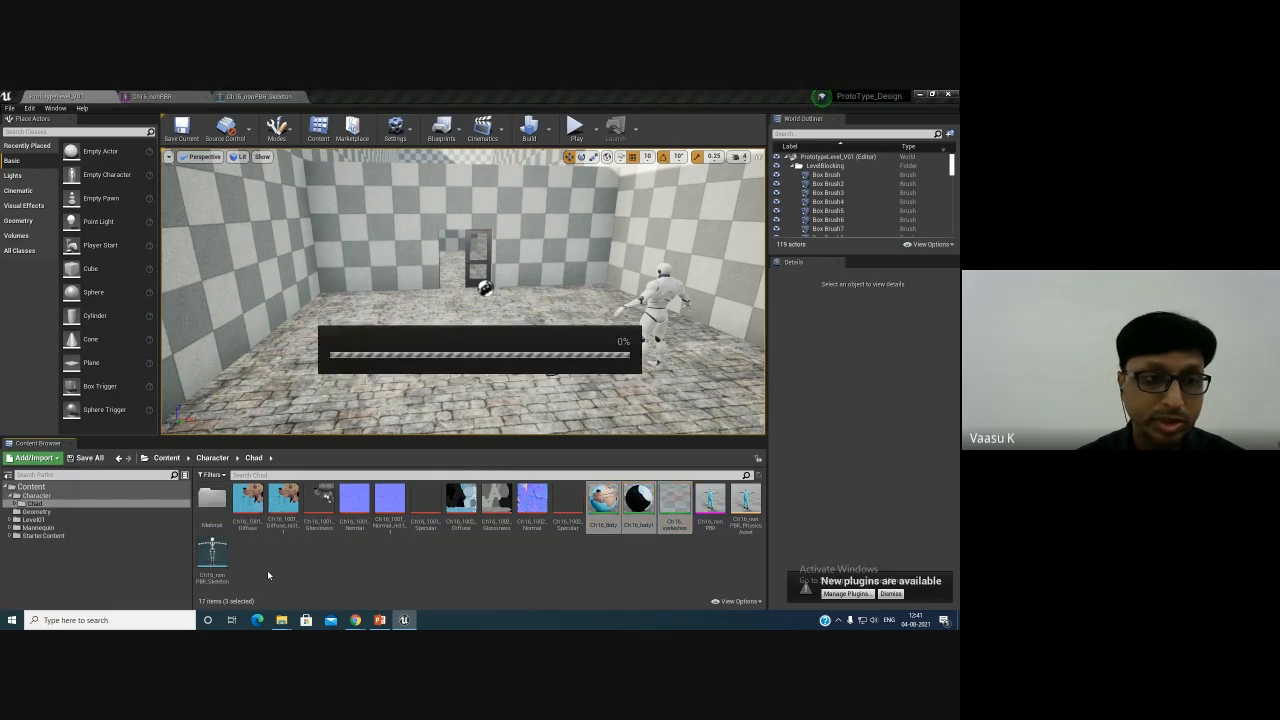
# - Create a new folder named Textures in the Chad folder
pyautogui.rightClick(349, 571)
pyautogui.click(389, 279)
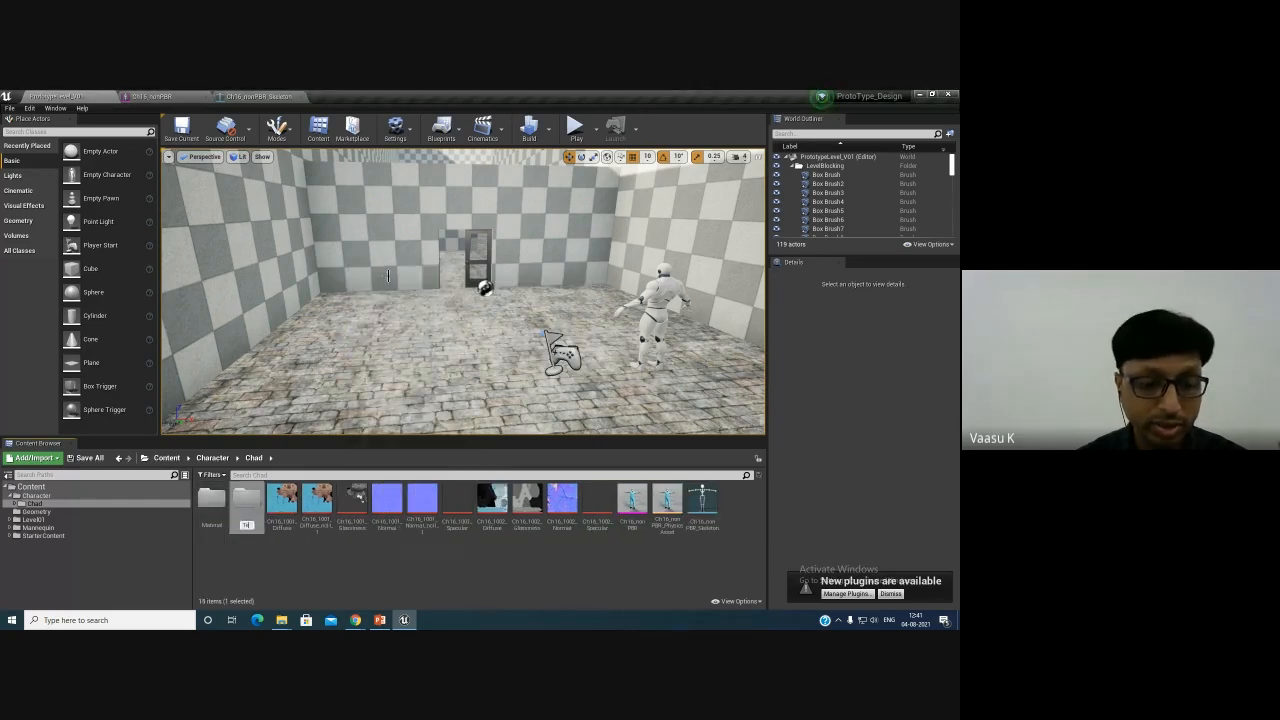
pyautogui.write('Textures')
pyautogui.press('Return')
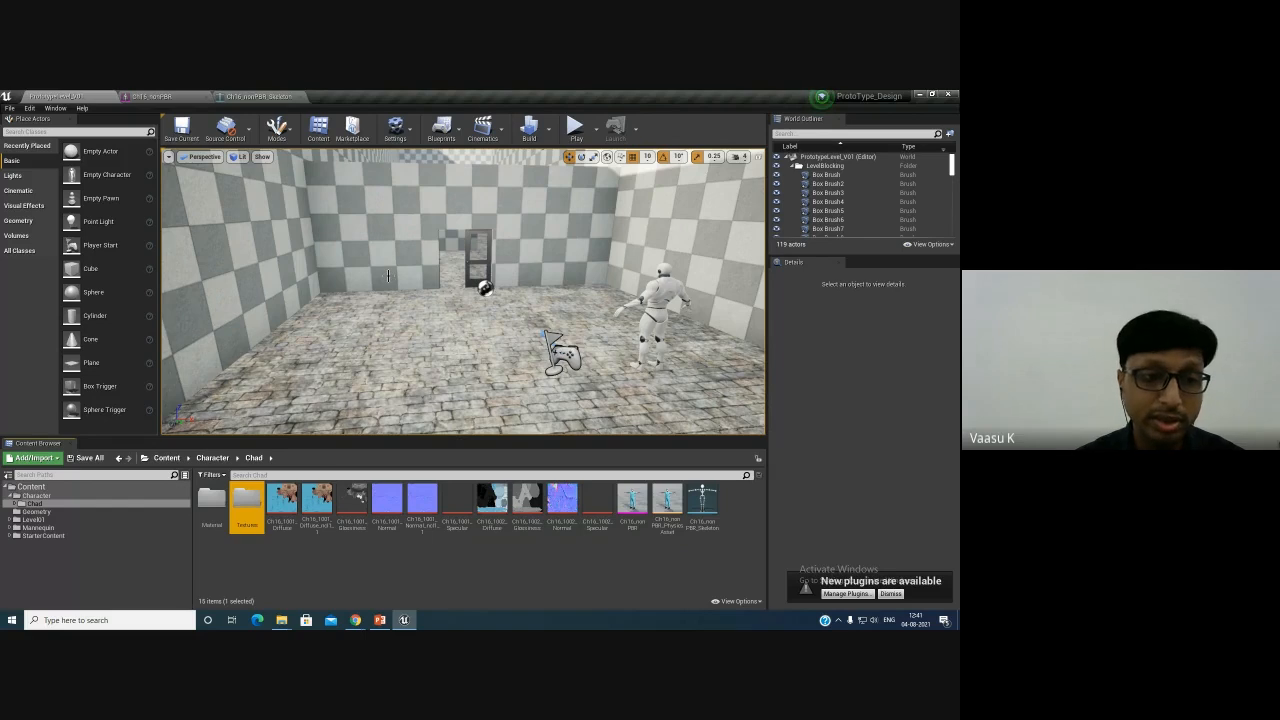
# - Select all the texture assets and move them into the Textures folder
pyautogui.click(282, 505)
pyautogui.keyDown('shift'); pyautogui.click(597, 505); pyautogui.keyUp('shift')
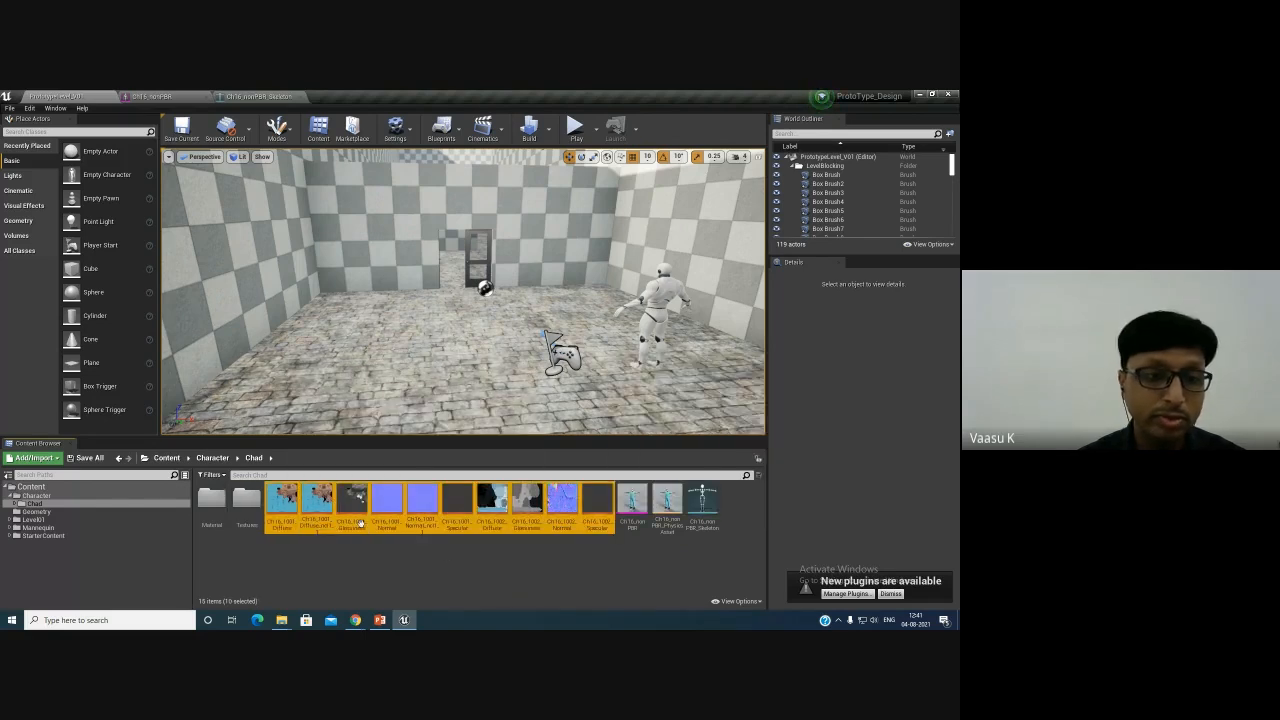
pyautogui.moveTo(290, 508); pyautogui.dragTo(242, 507)
pyautogui.click(266, 526)
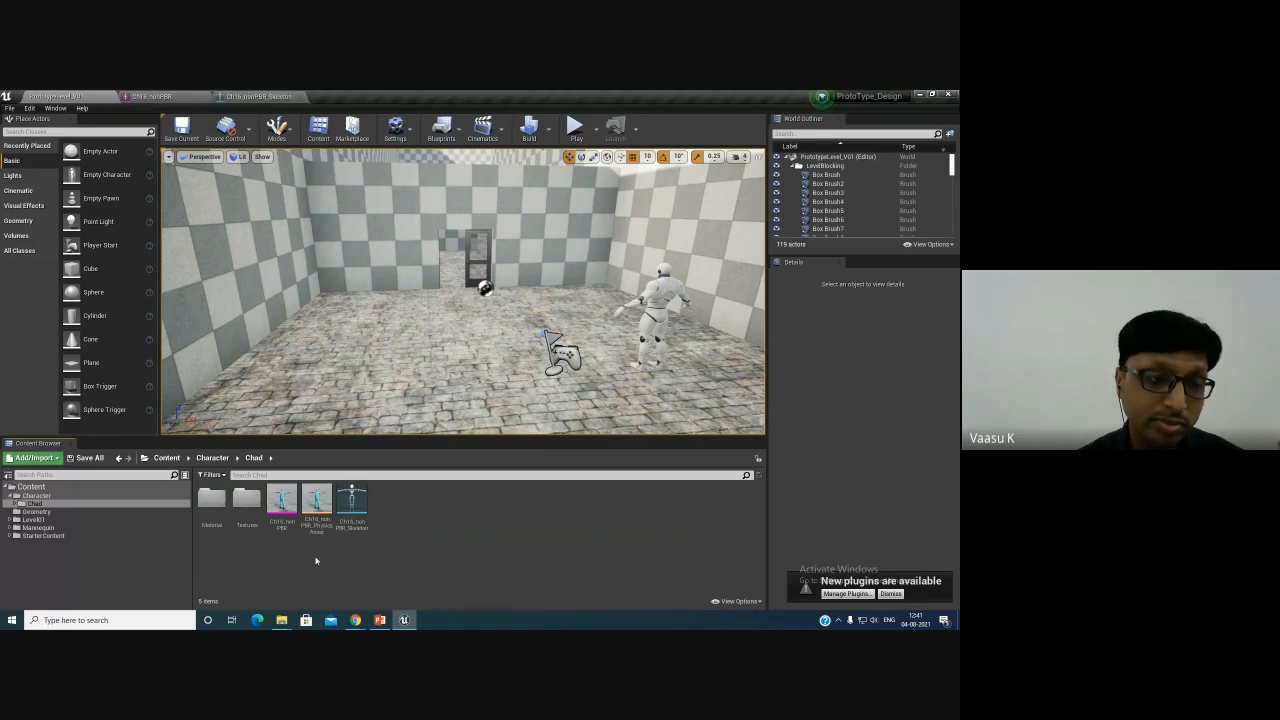
# - Create a new folder named Animations in the Chad folder
pyautogui.rightClick(282, 573)
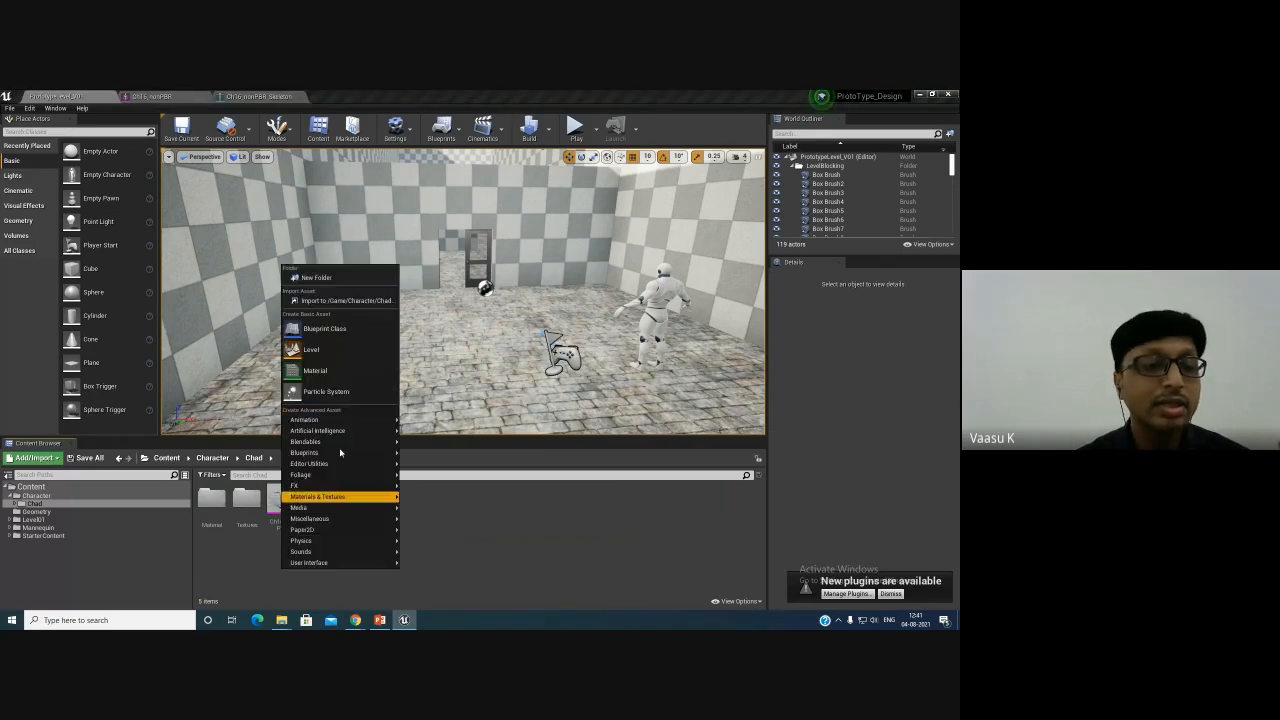
pyautogui.click(558, 540)
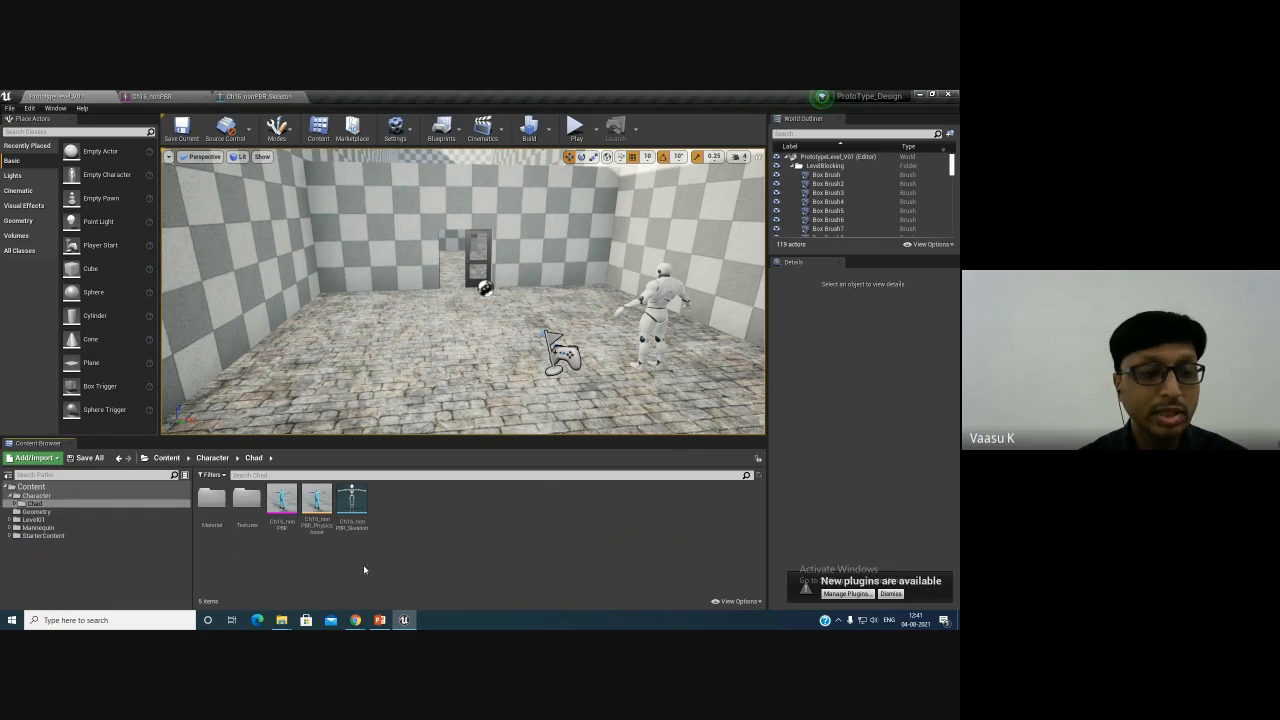
pyautogui.rightClick(290, 560)
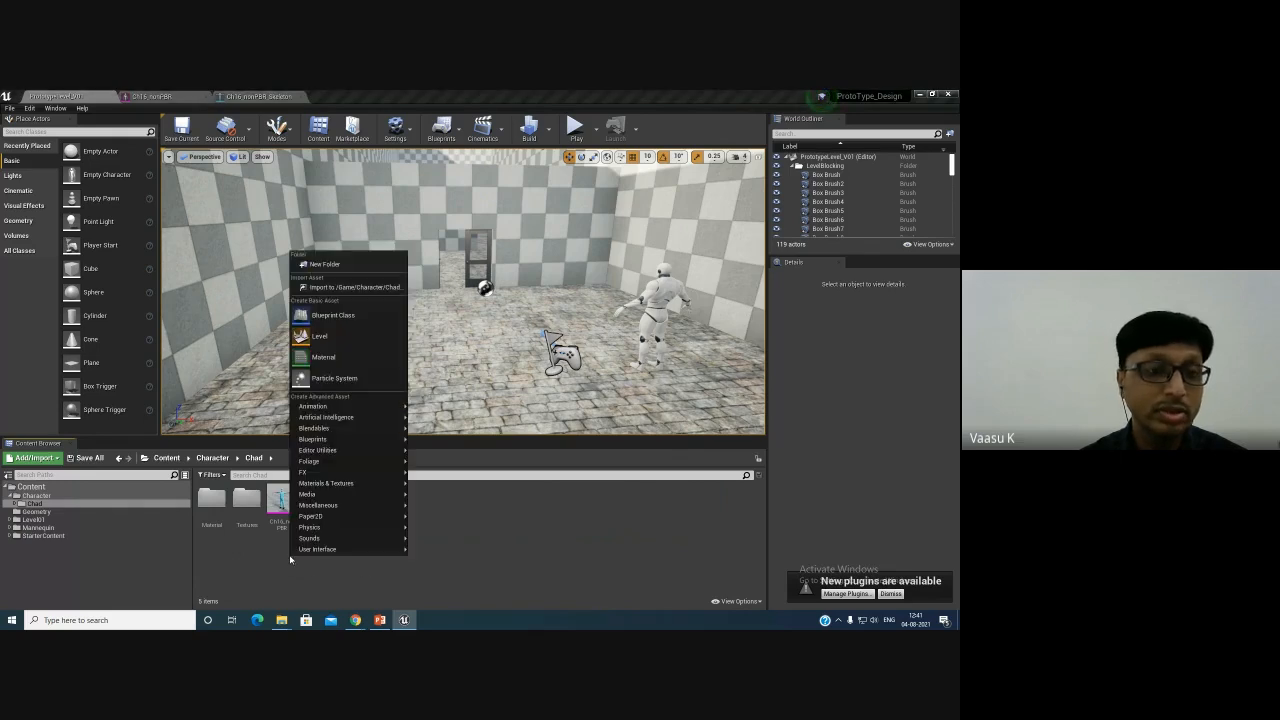
pyautogui.click(347, 266)
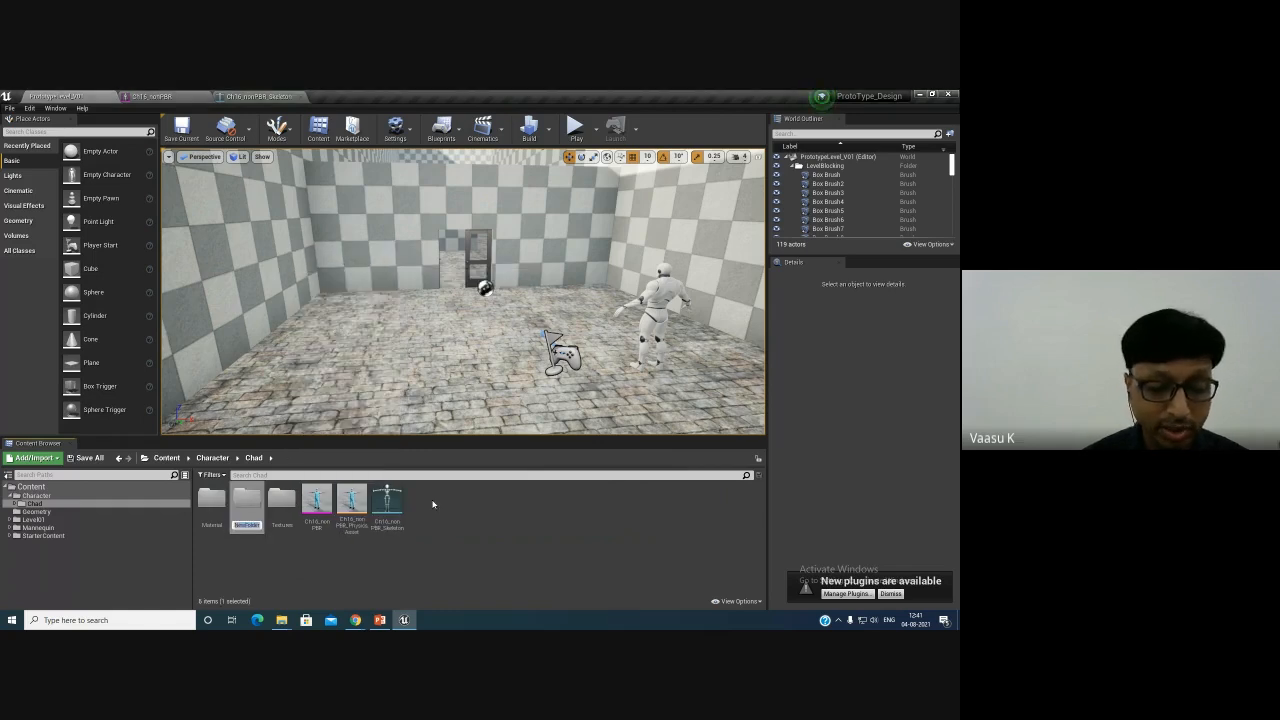
pyautogui.write('Animations')
pyautogui.press('Return')
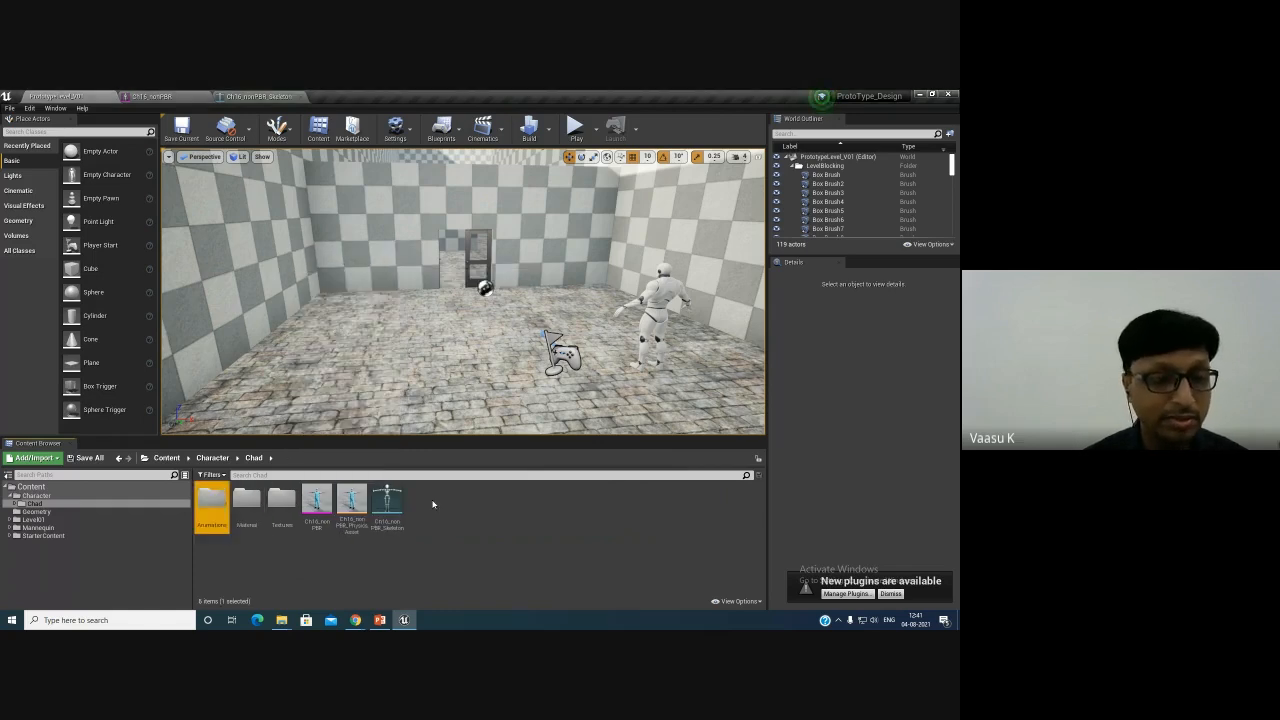
# - Open the Animations folder and import the six animation FBX files from Downloads
pyautogui.press('Return')
pyautogui.rightClick(328, 551)
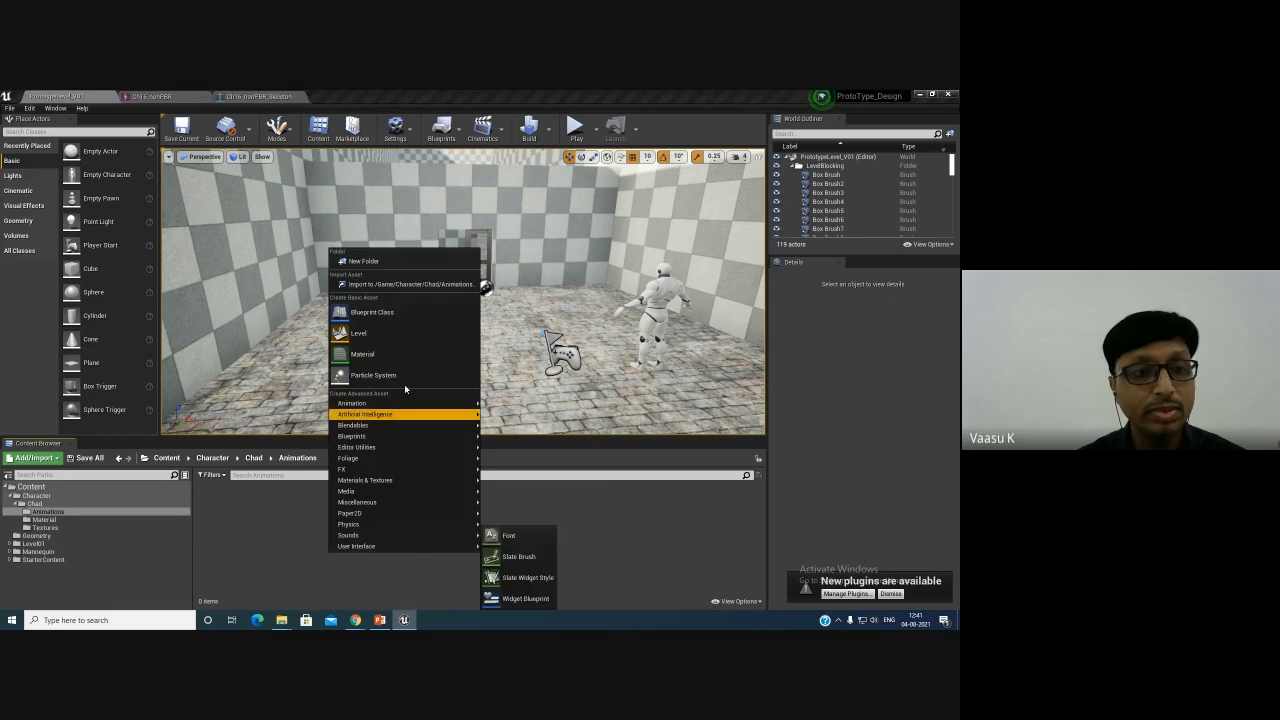
pyautogui.click(406, 285)
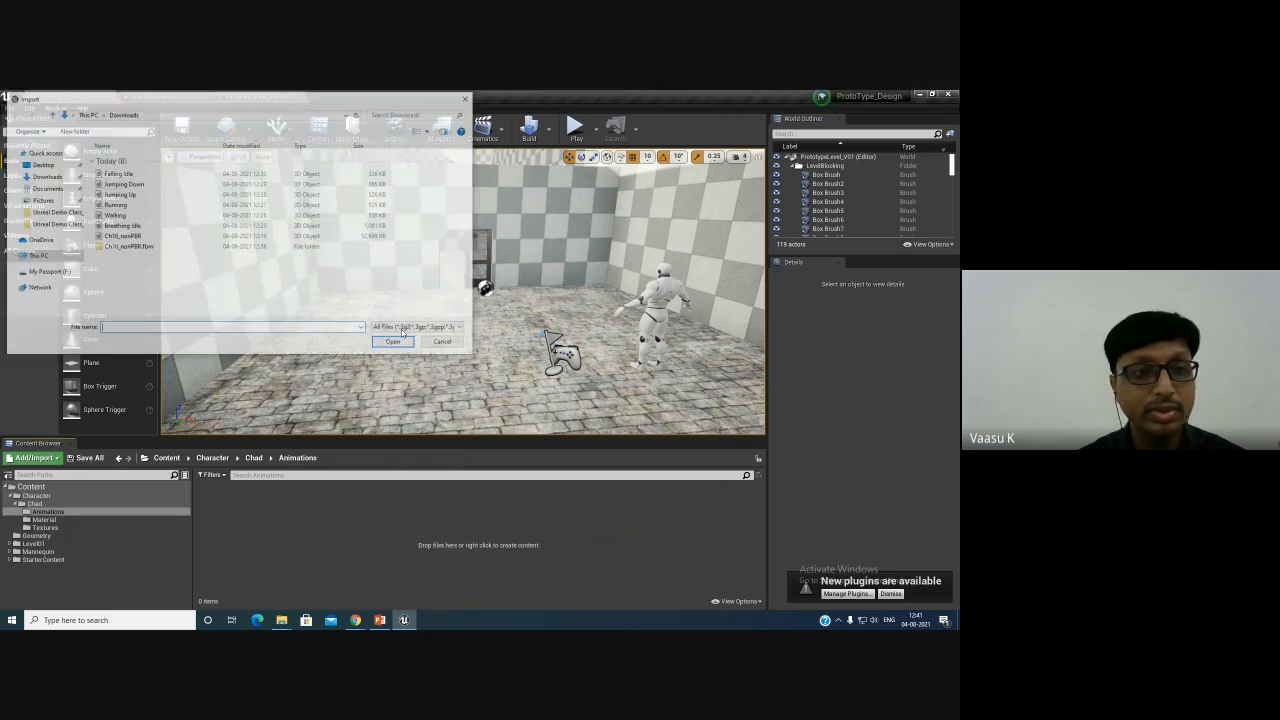
pyautogui.click(150, 174)
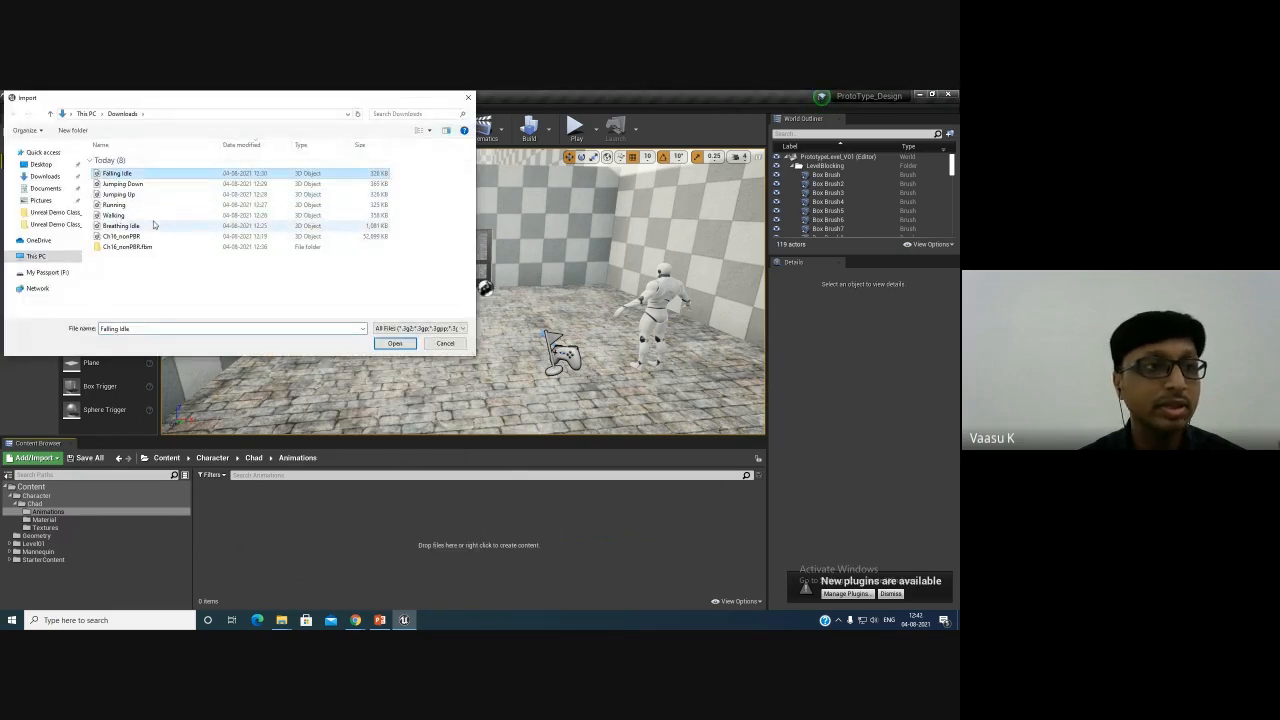
pyautogui.keyDown('shift'); pyautogui.click(154, 226); pyautogui.keyUp('shift')
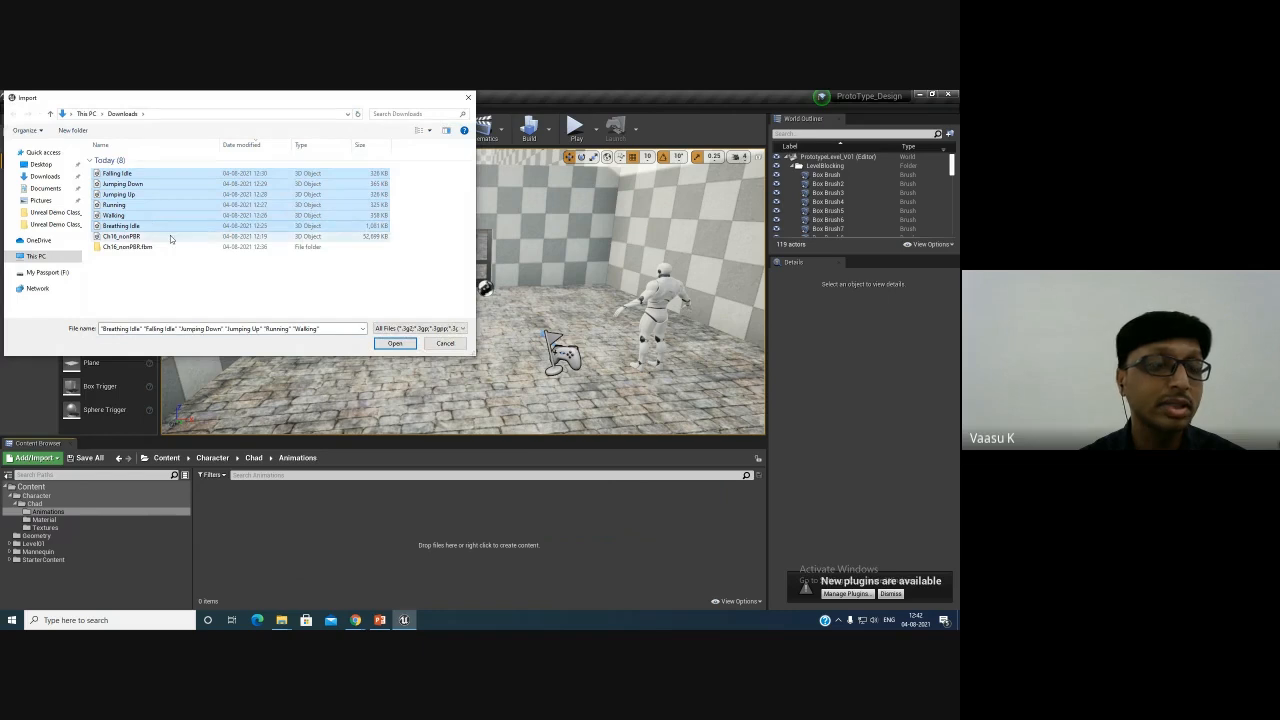
pyautogui.click(395, 343)
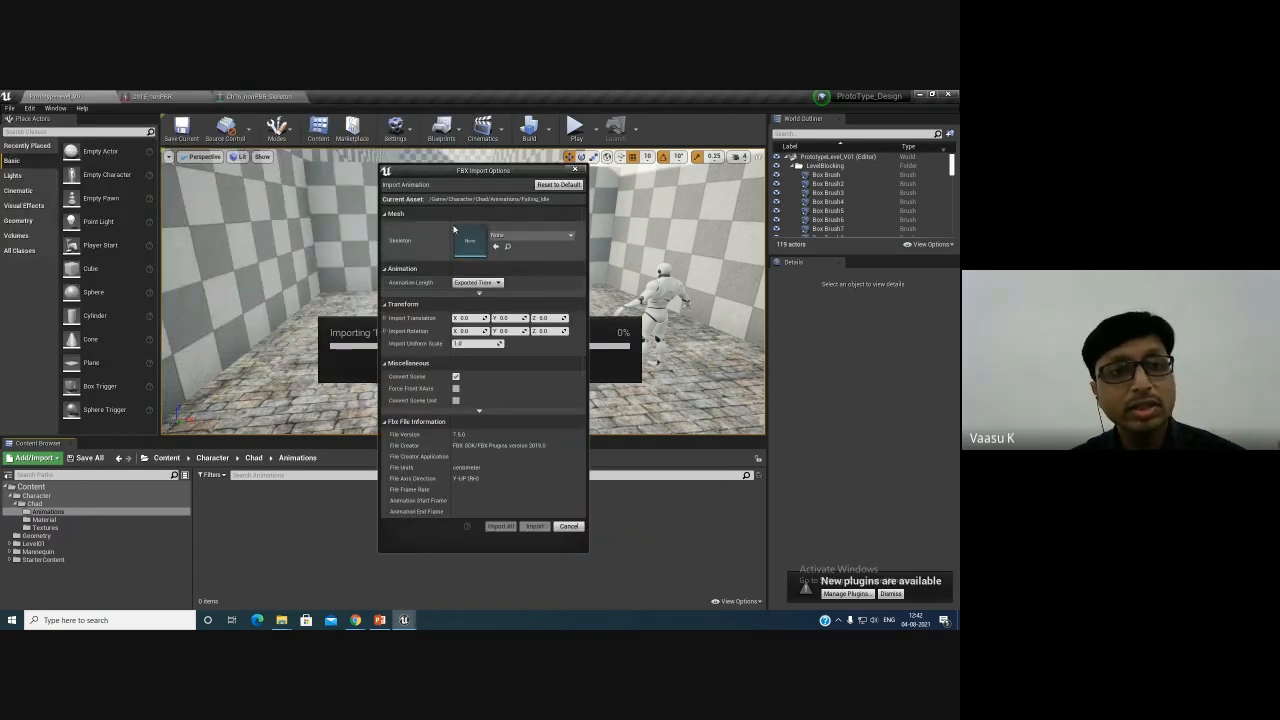
# - Assign Ch16_nonPBR_Skeleton as the skeleton for Falling_Idle and import it
pyautogui.click(534, 238)
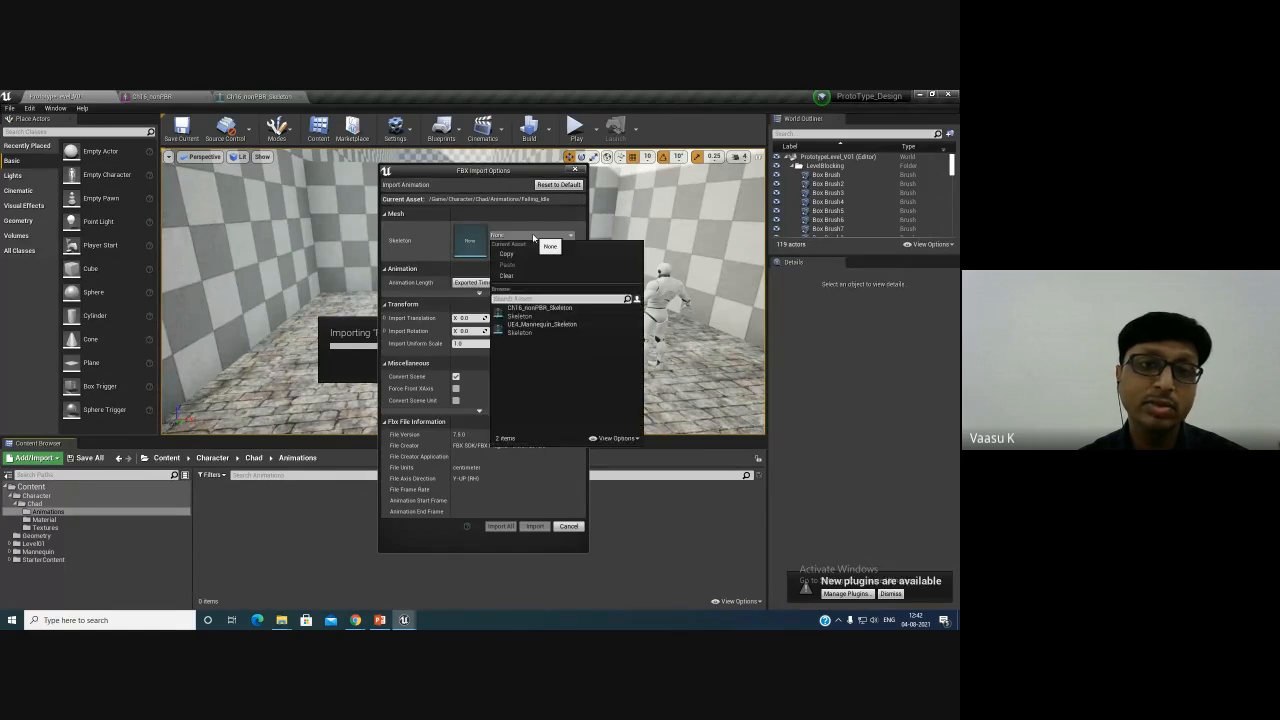
pyautogui.click(535, 313)
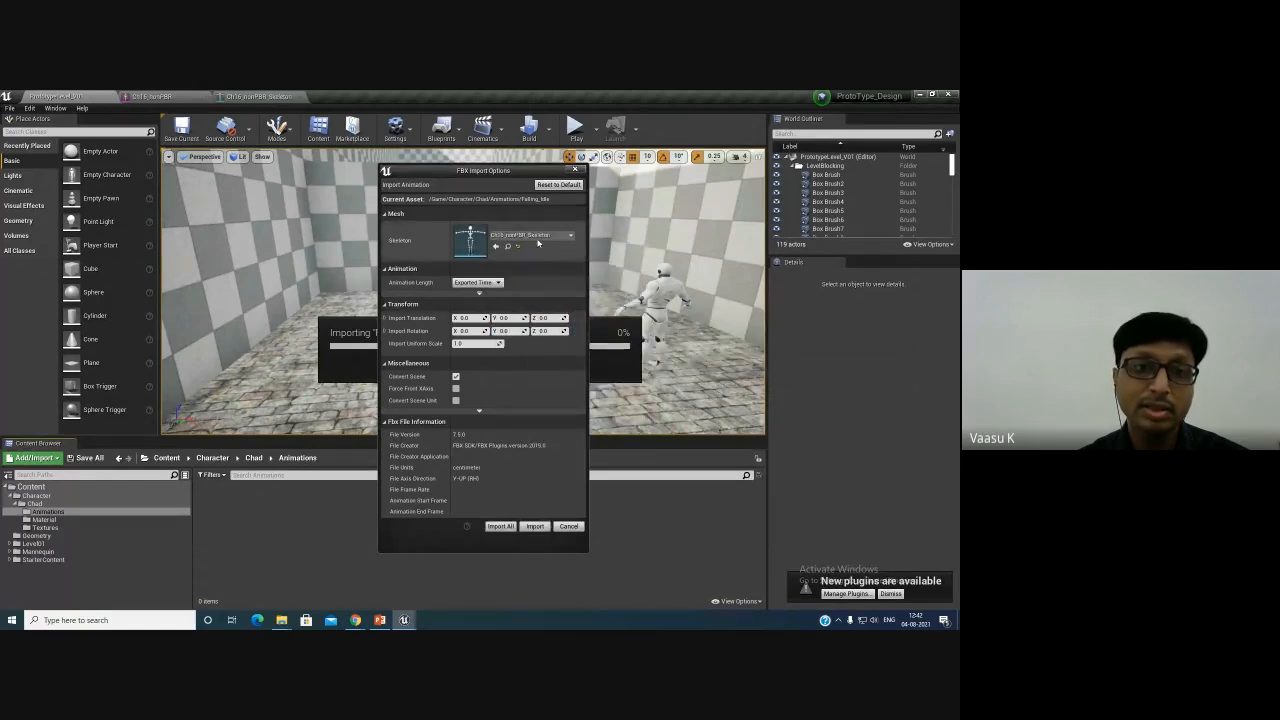
pyautogui.click(530, 235)
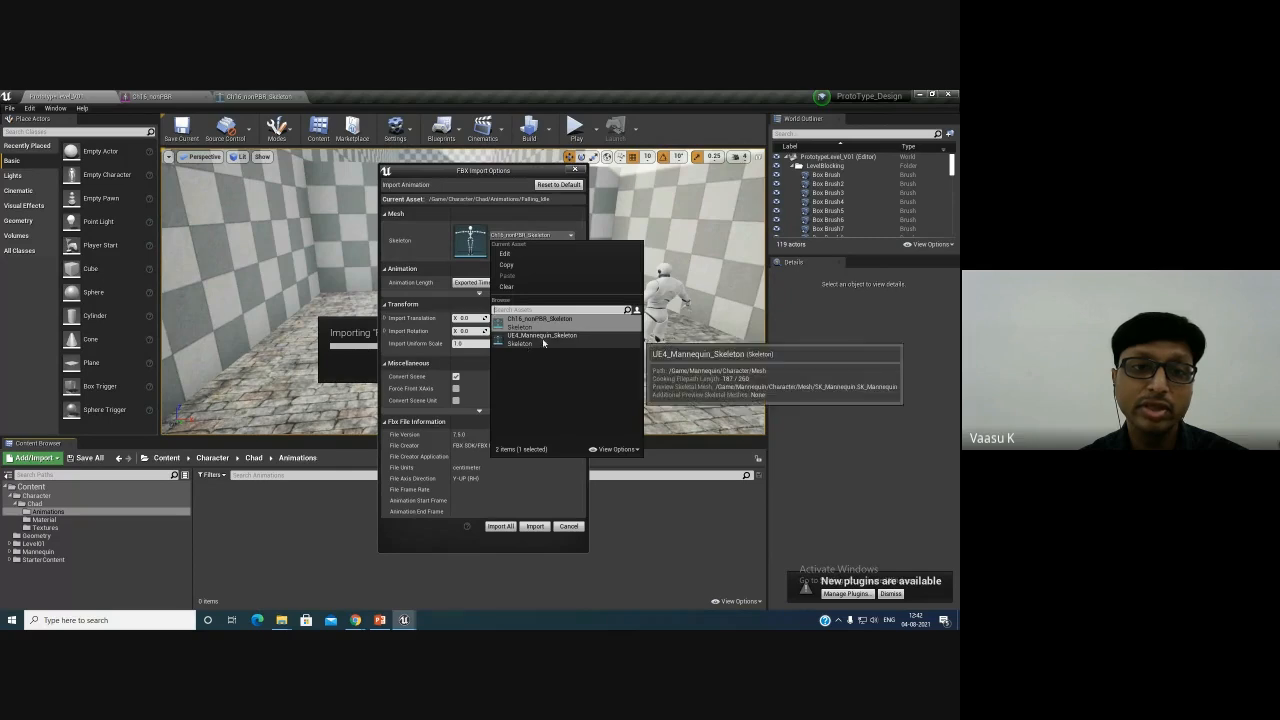
pyautogui.click(461, 540)
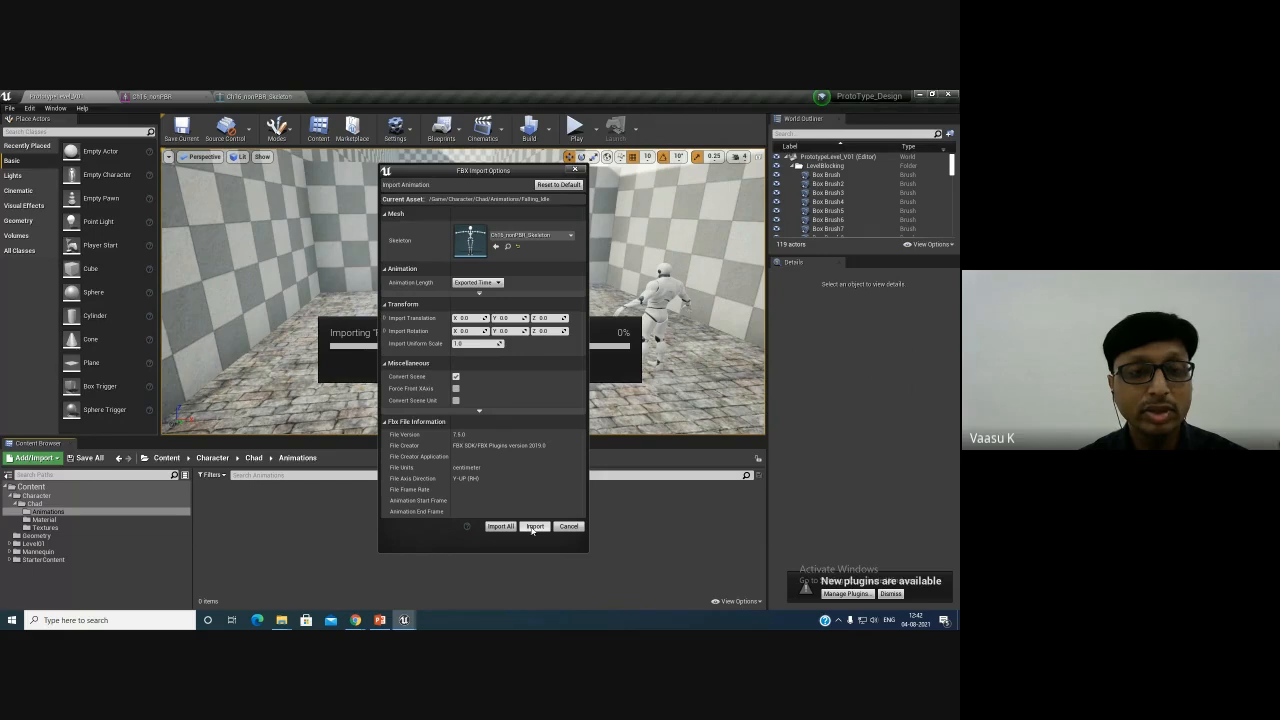
pyautogui.click(534, 526)
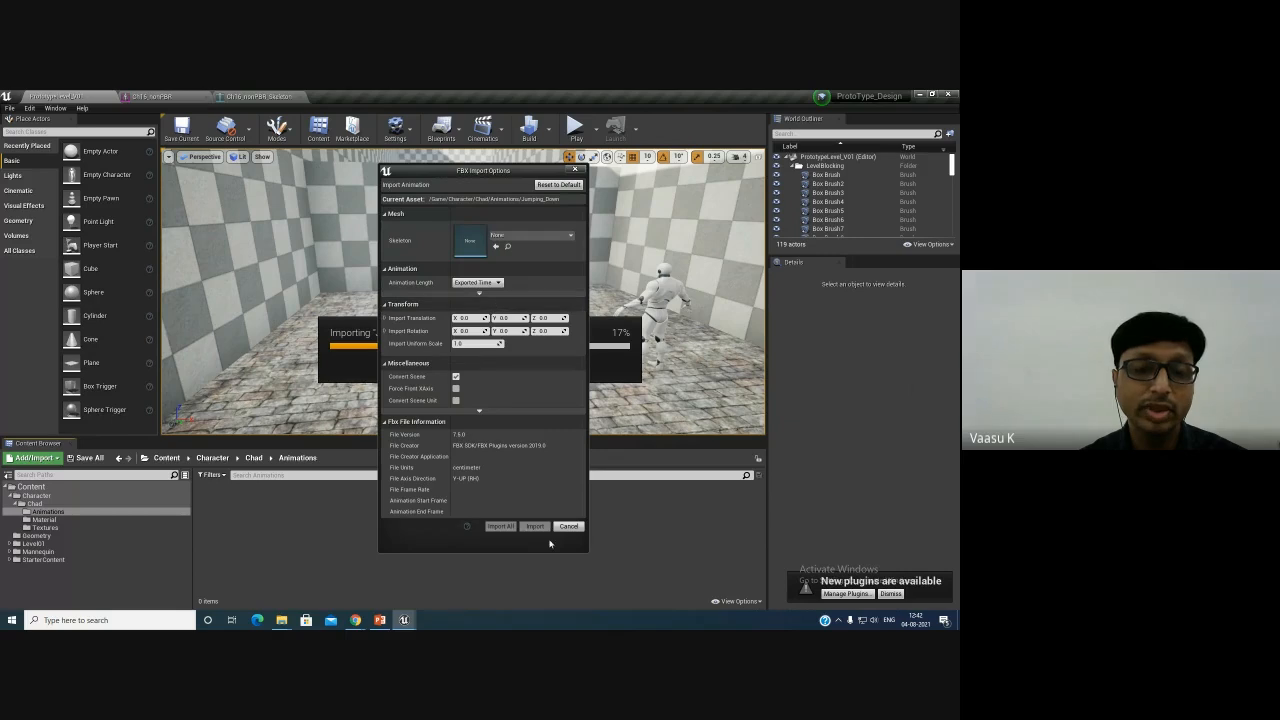
# - Assign Ch16_nonPBR_Skeleton for Jumping_Down and import all remaining animations with it
pyautogui.click(531, 235)
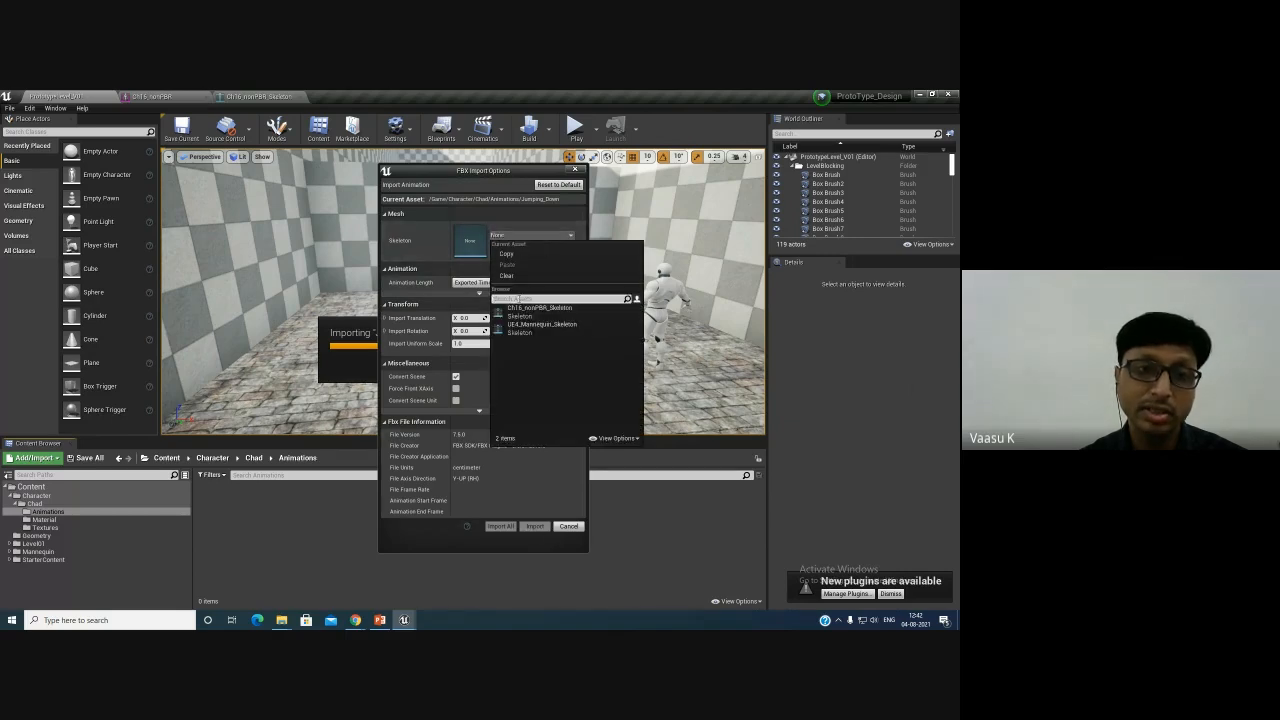
pyautogui.click(520, 314)
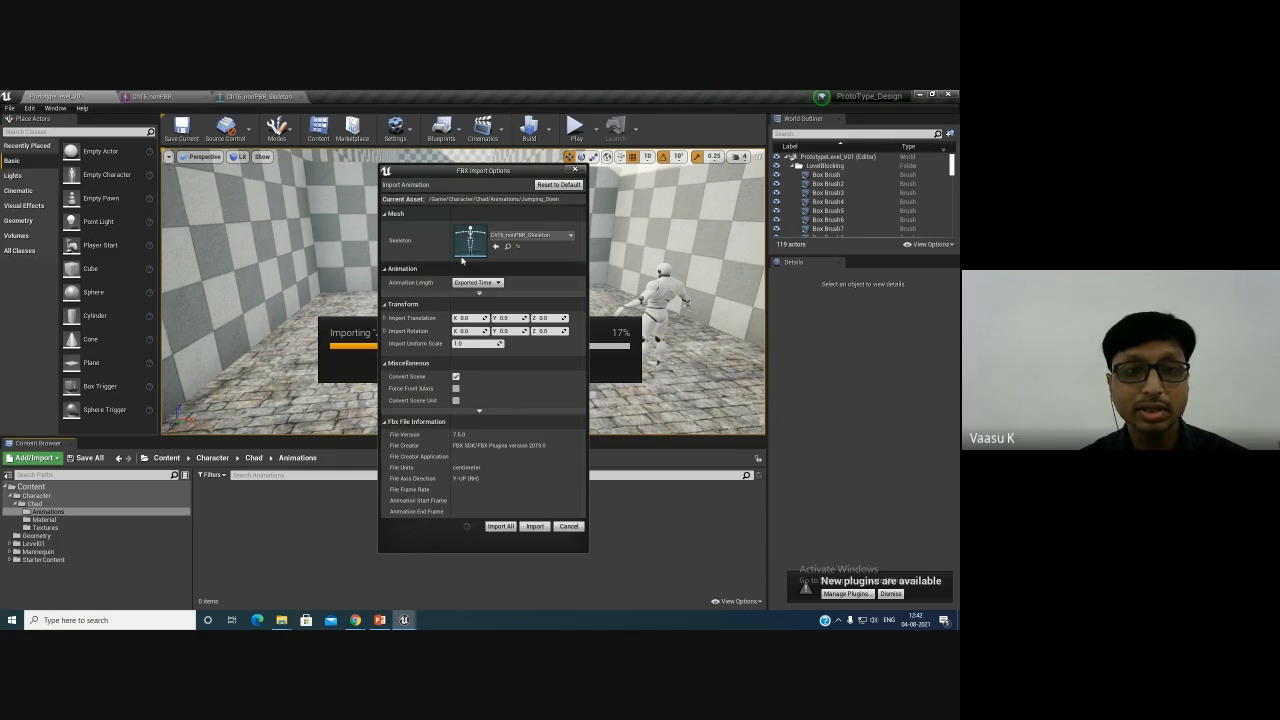
pyautogui.click(502, 527)
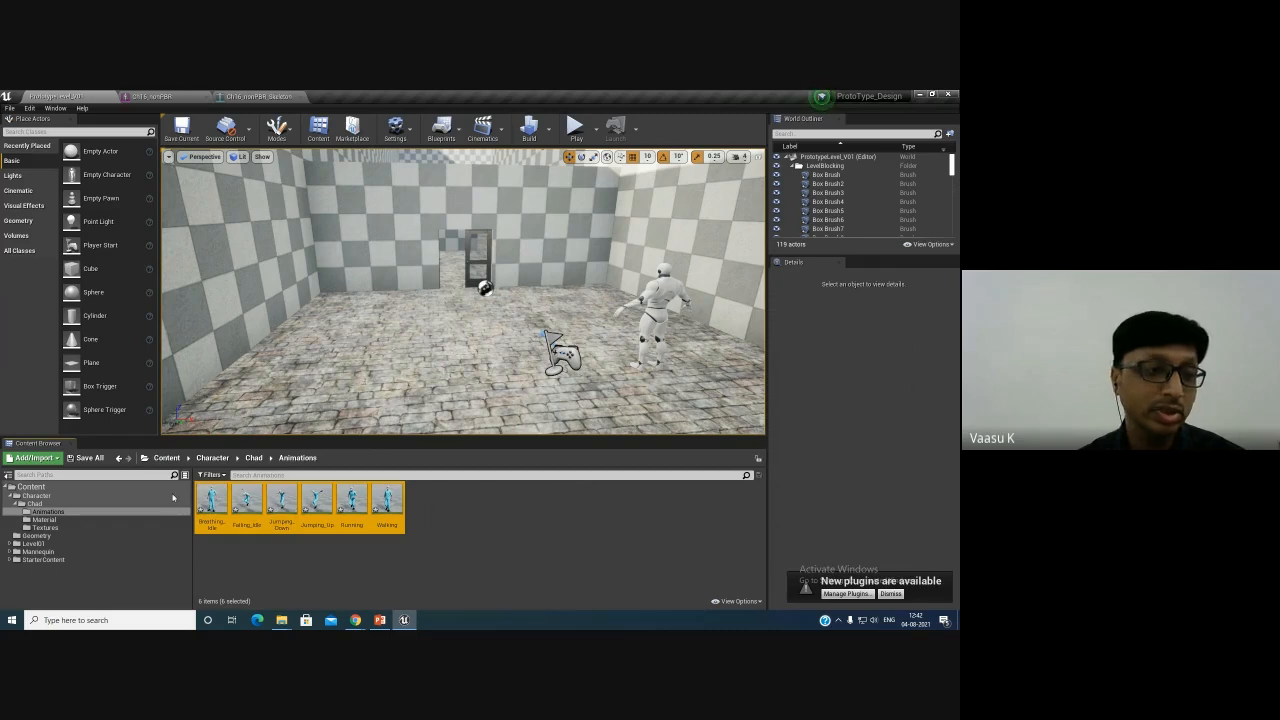
# - Save all the newly imported animation assets
pyautogui.click(86, 457)
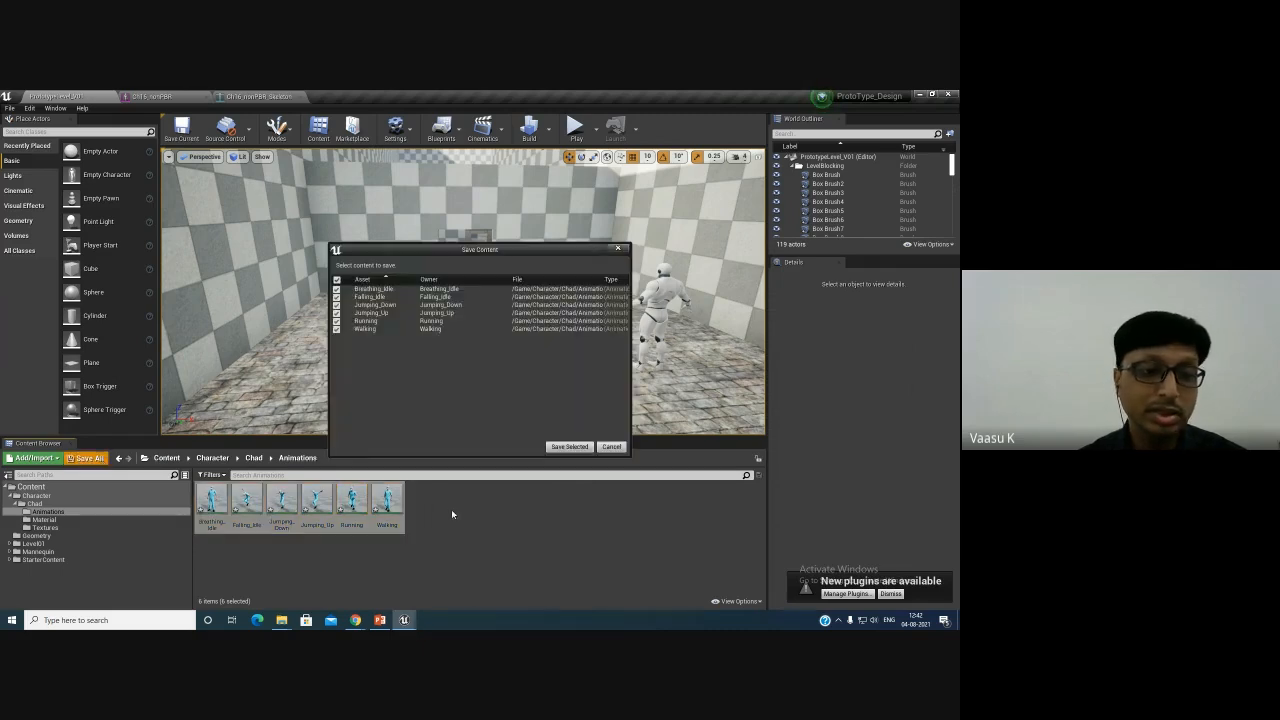
pyautogui.click(566, 446)
pyautogui.click(360, 563)
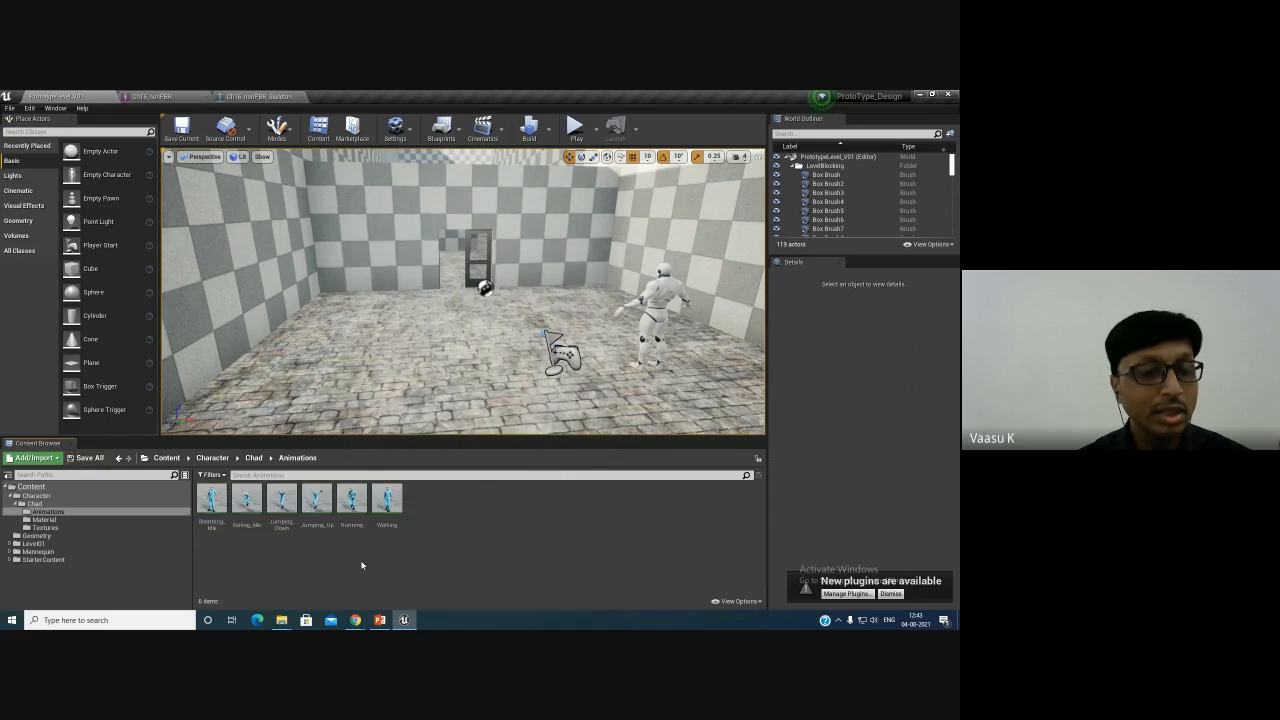
# - Open the Breathing_Idle animation and preview the Jumping_Down, Running and Walking animations
pyautogui.doubleClick(212, 505)
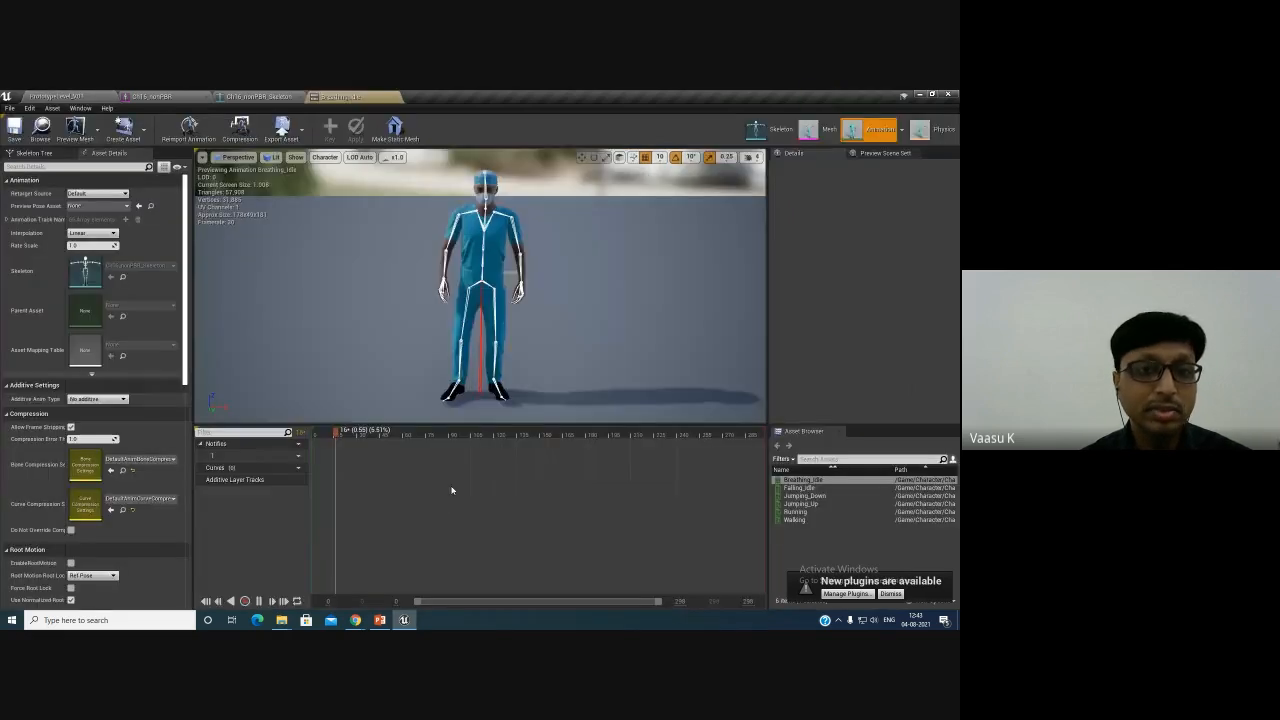
pyautogui.scroll(3, 509, 281)
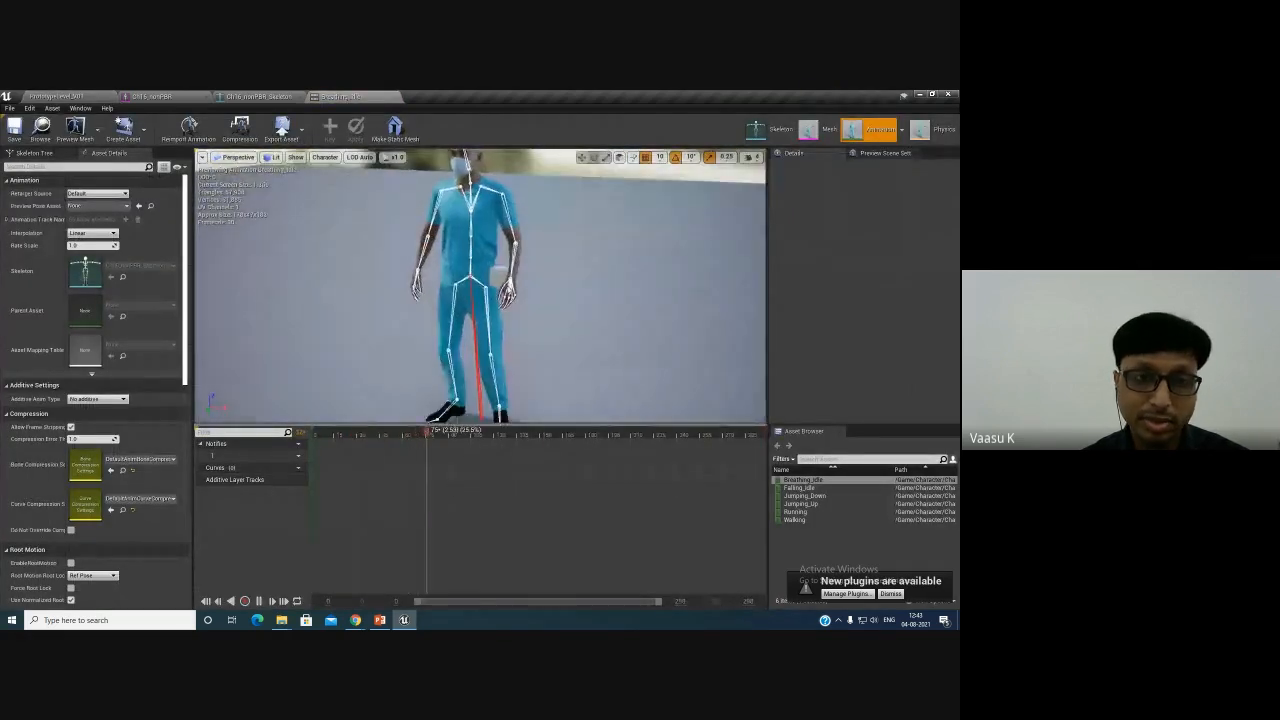
pyautogui.keyDown('alt'); pyautogui.moveTo(509, 281); pyautogui.dragTo(521, 305); pyautogui.keyUp('alt')
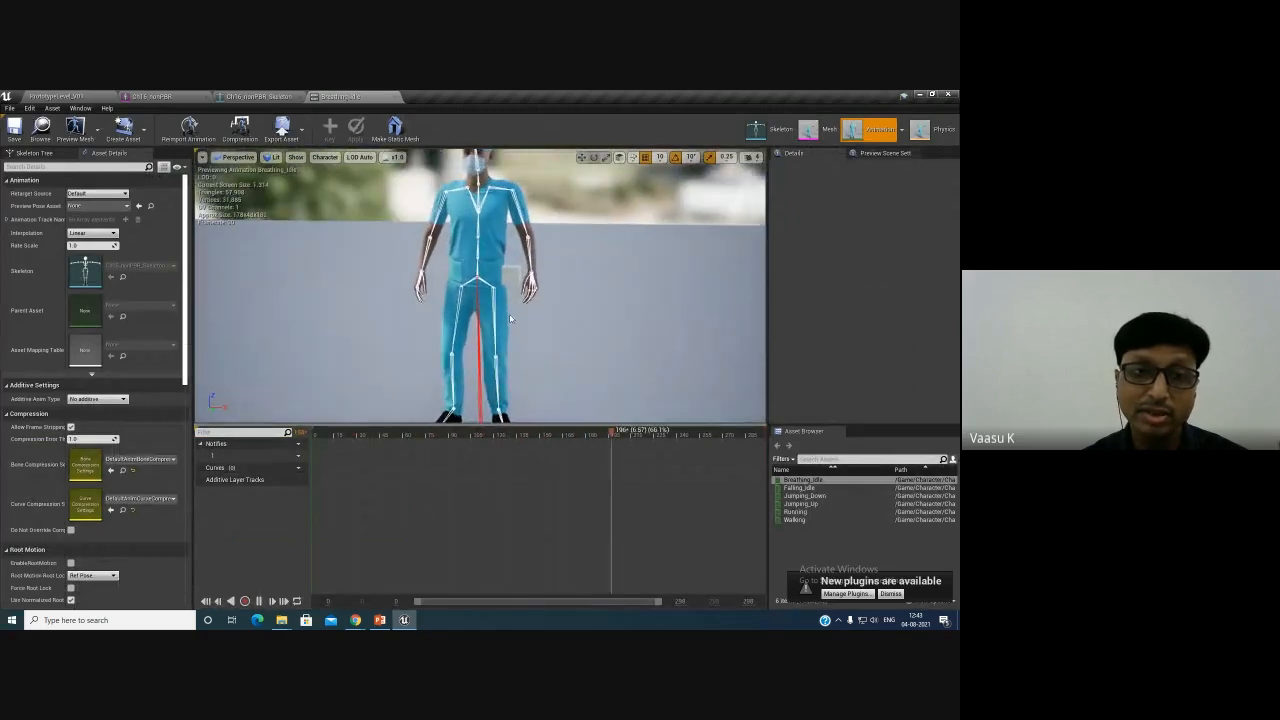
pyautogui.doubleClick(795, 495)
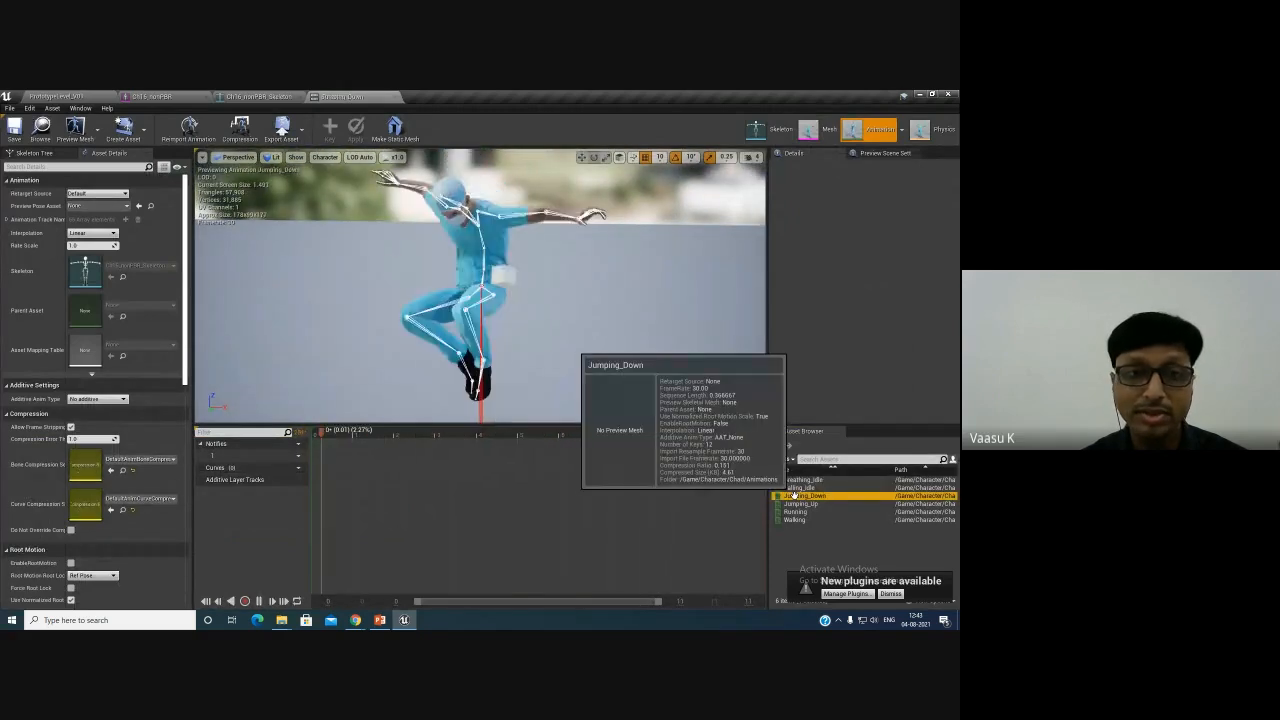
pyautogui.doubleClick(806, 510)
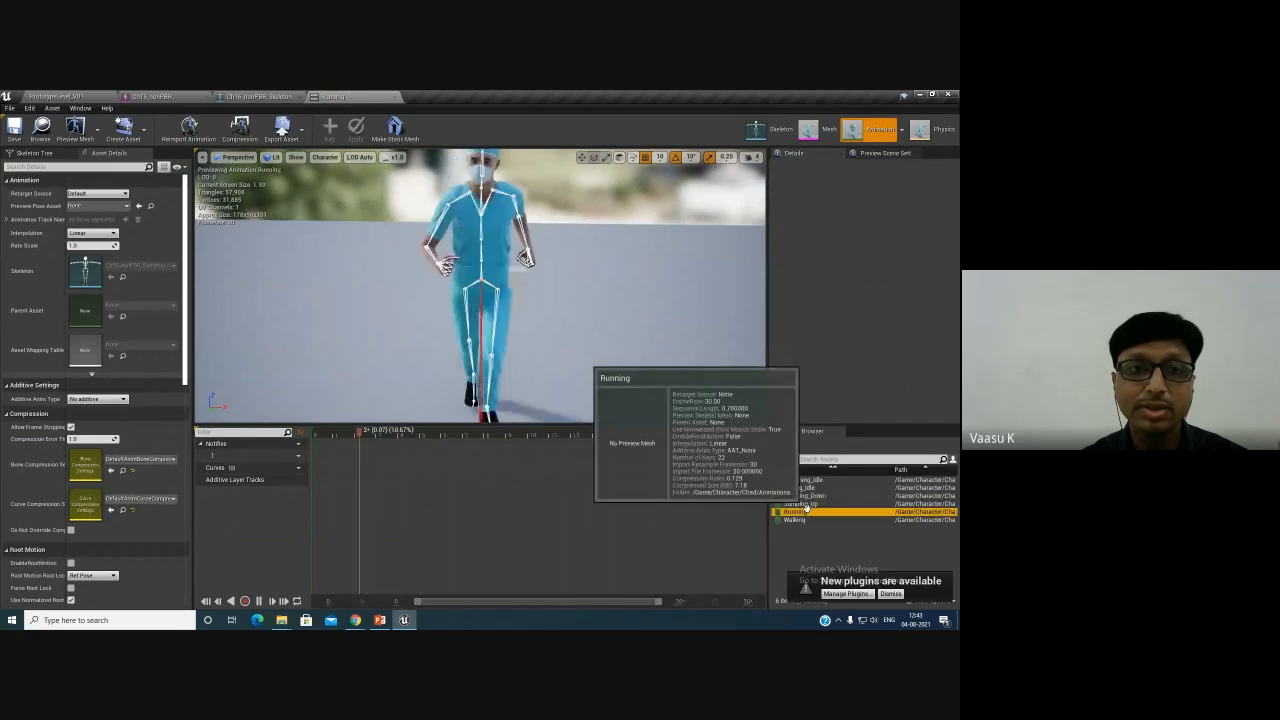
pyautogui.click(800, 520)
pyautogui.doubleClick(800, 520)
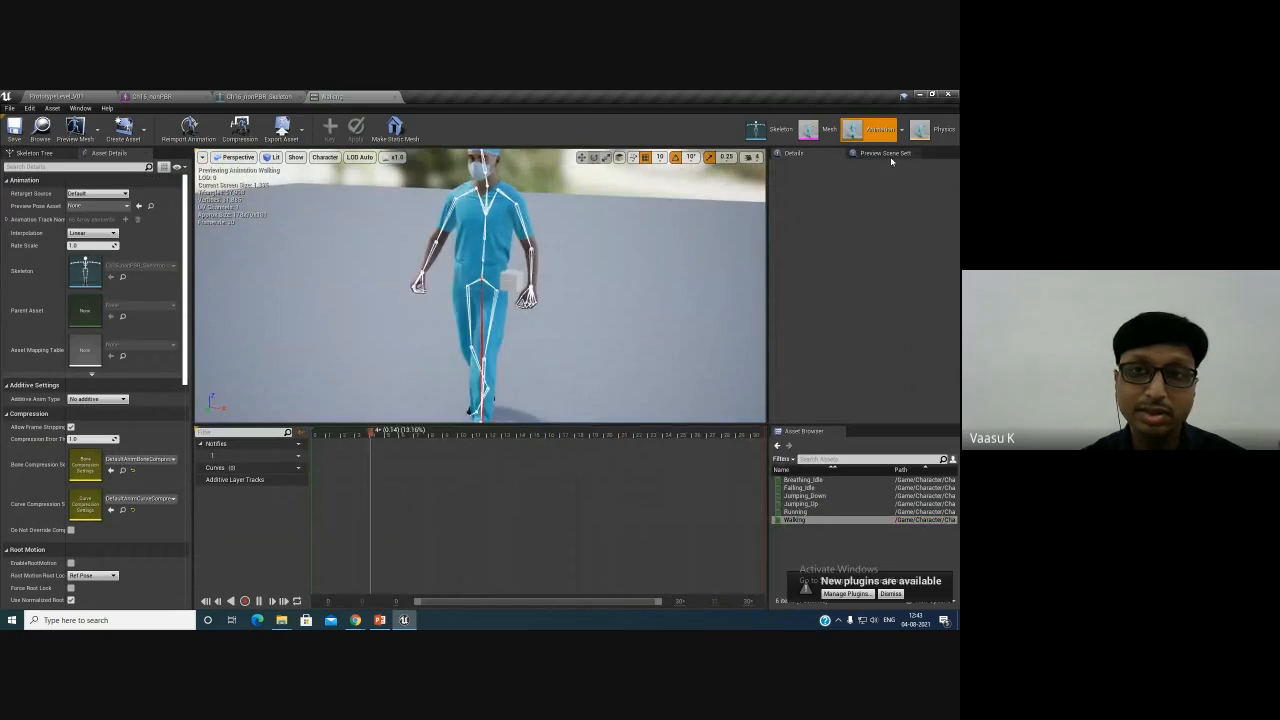
# - Switch to the skeleton editor and view the character with its weapon socket
pyautogui.click(755, 129)
pyautogui.scroll(-5, 447, 359)
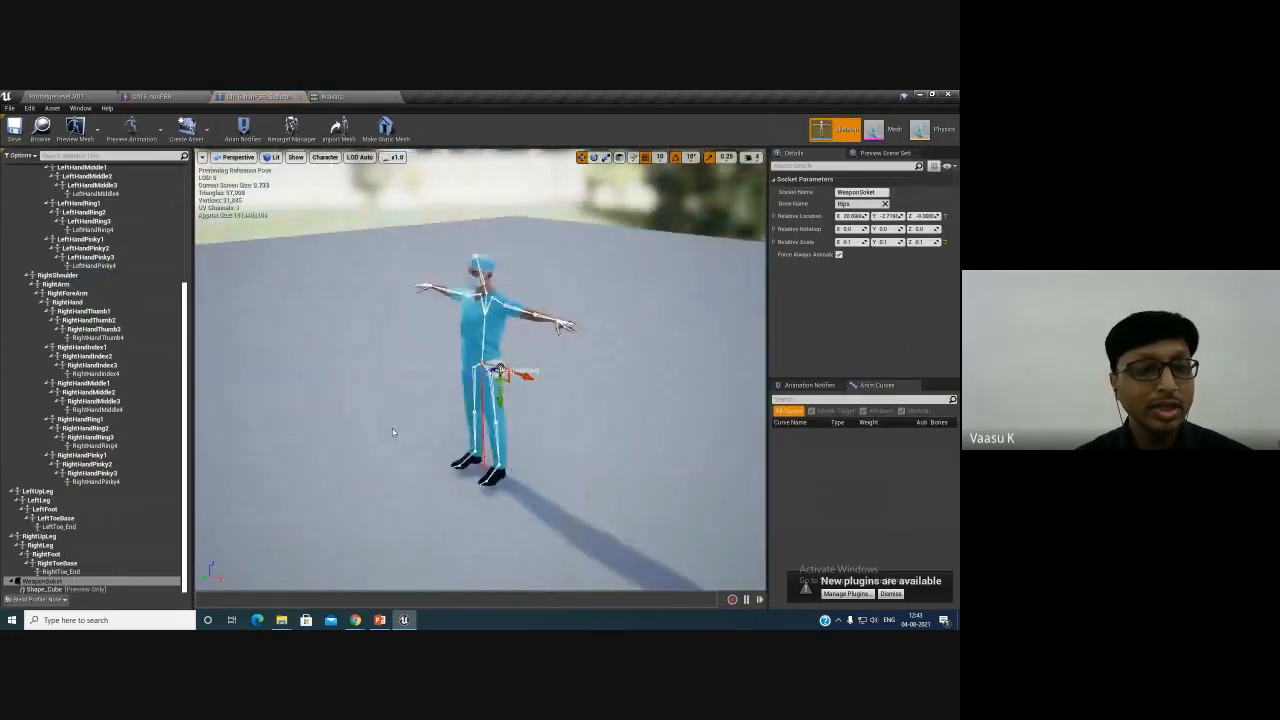
pyautogui.scroll(2, 268, 445)
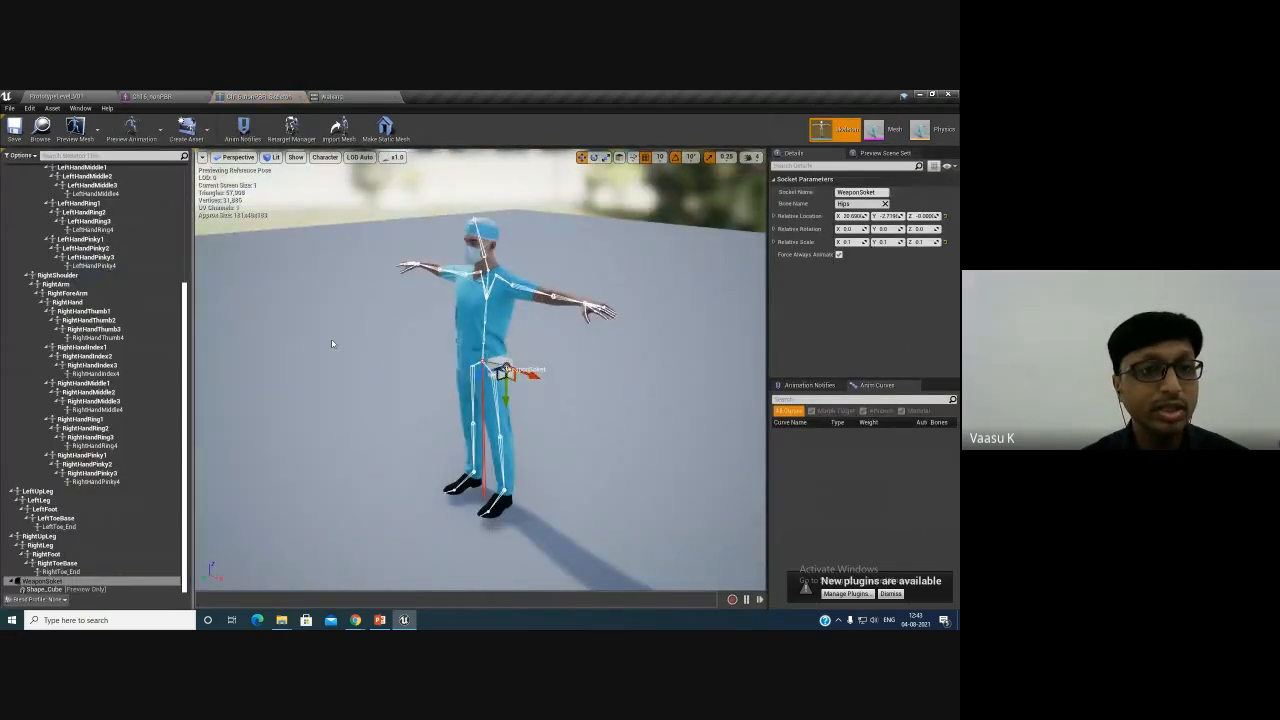
pyautogui.keyDown('alt'); pyautogui.moveTo(332, 343); pyautogui.dragTo(386, 364); pyautogui.keyUp('alt')
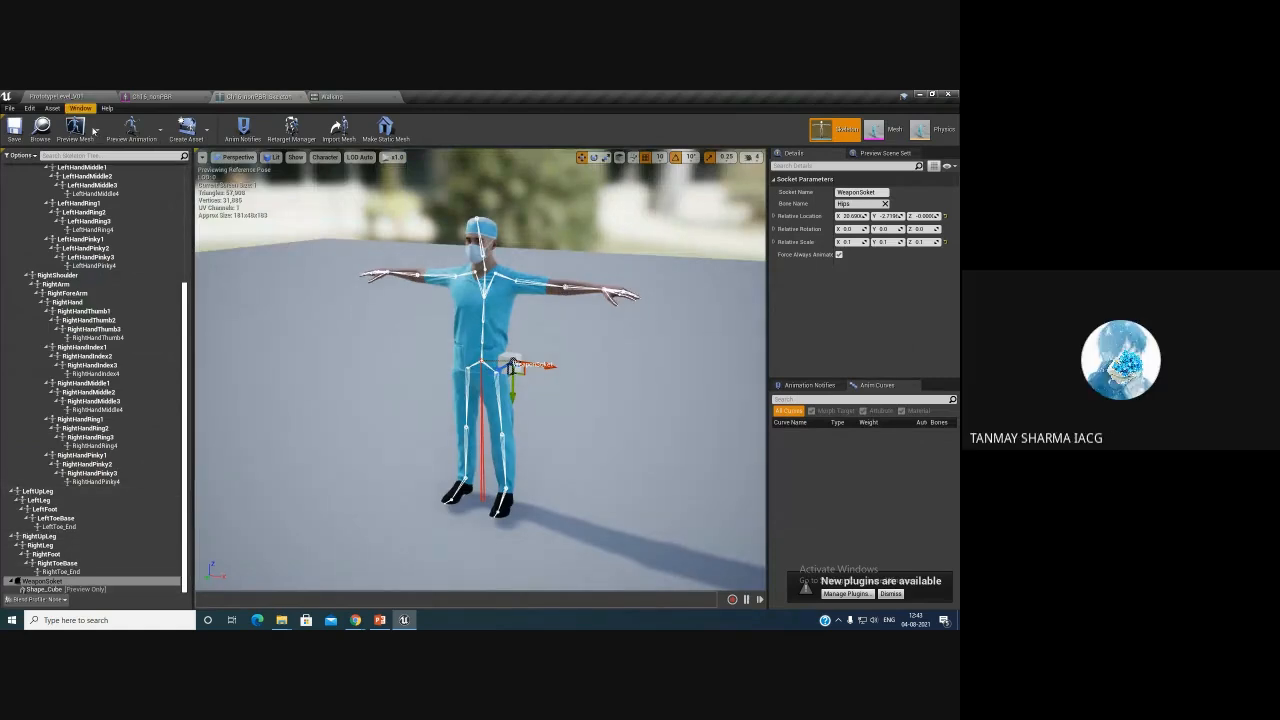
pyautogui.moveTo(355, 620)
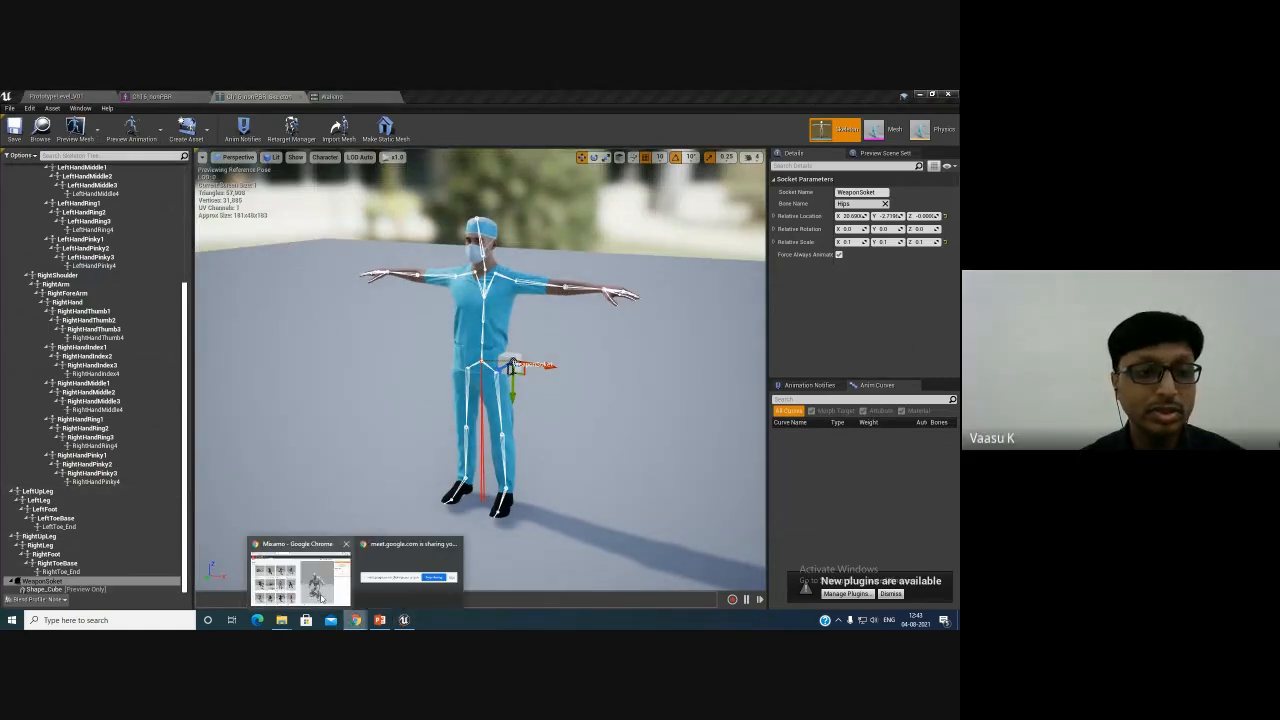
pyautogui.click(300, 575)
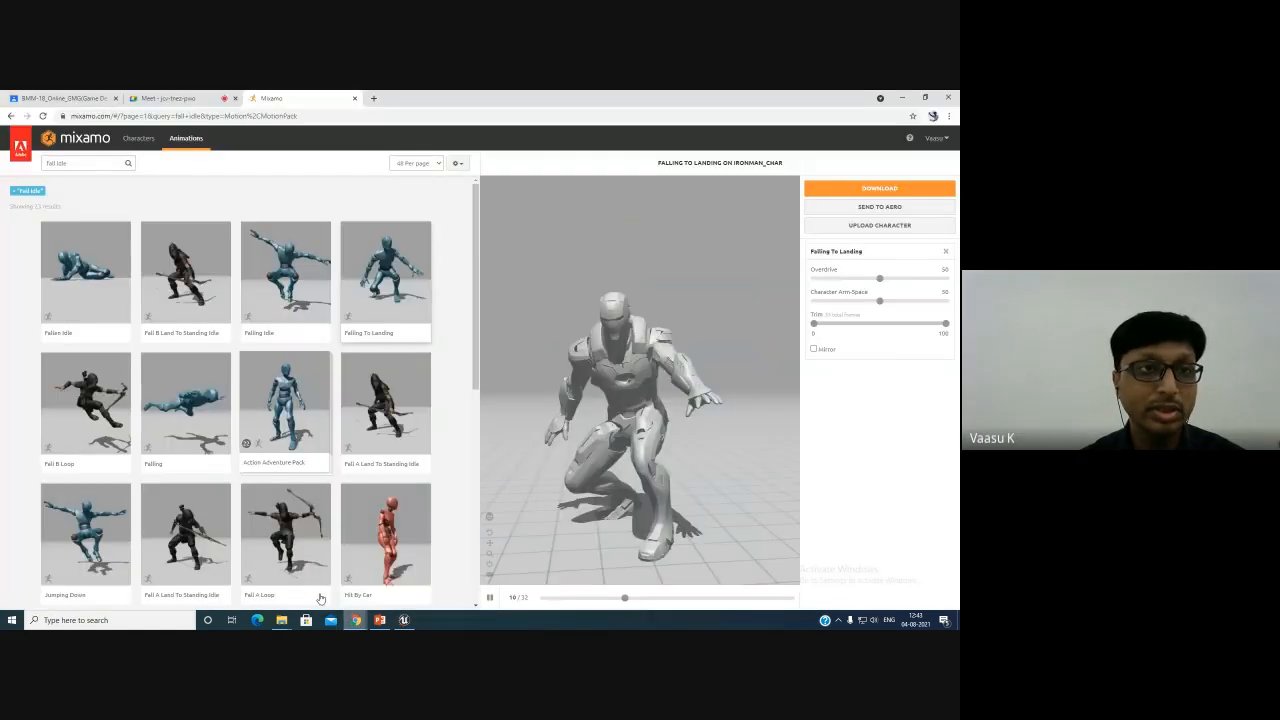
pyautogui.click(181, 97)
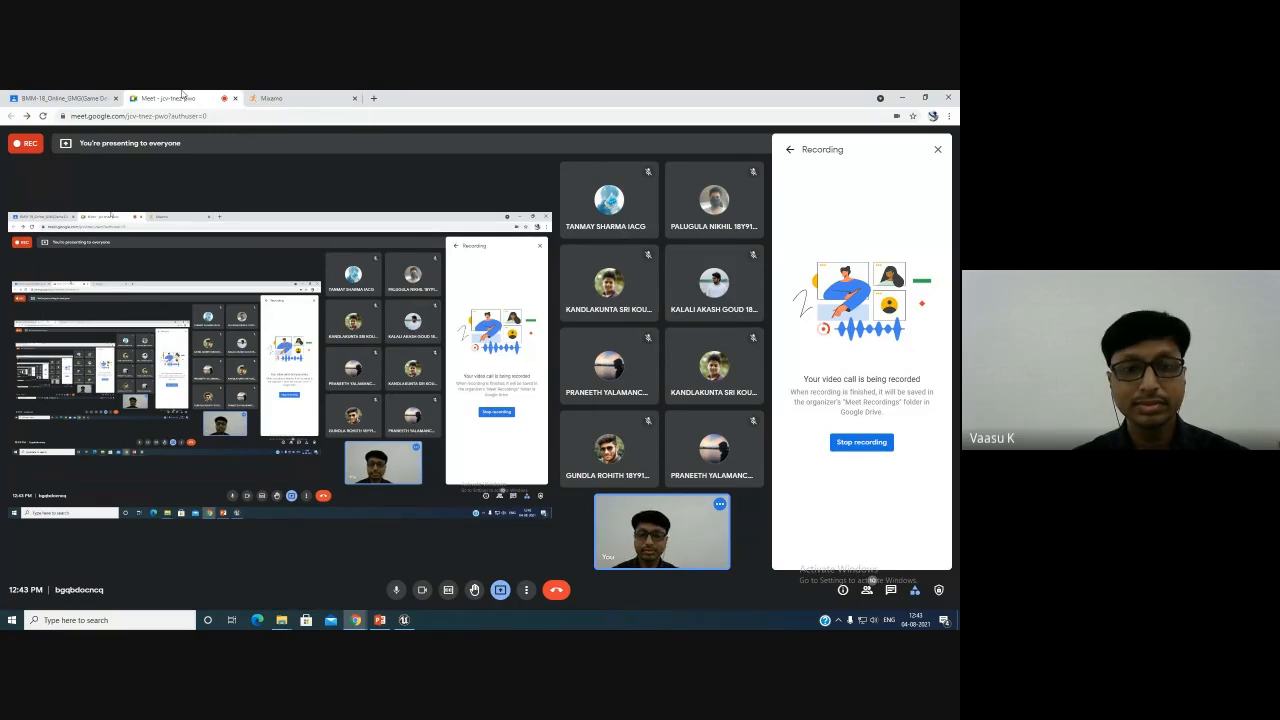
pyautogui.click(938, 150)
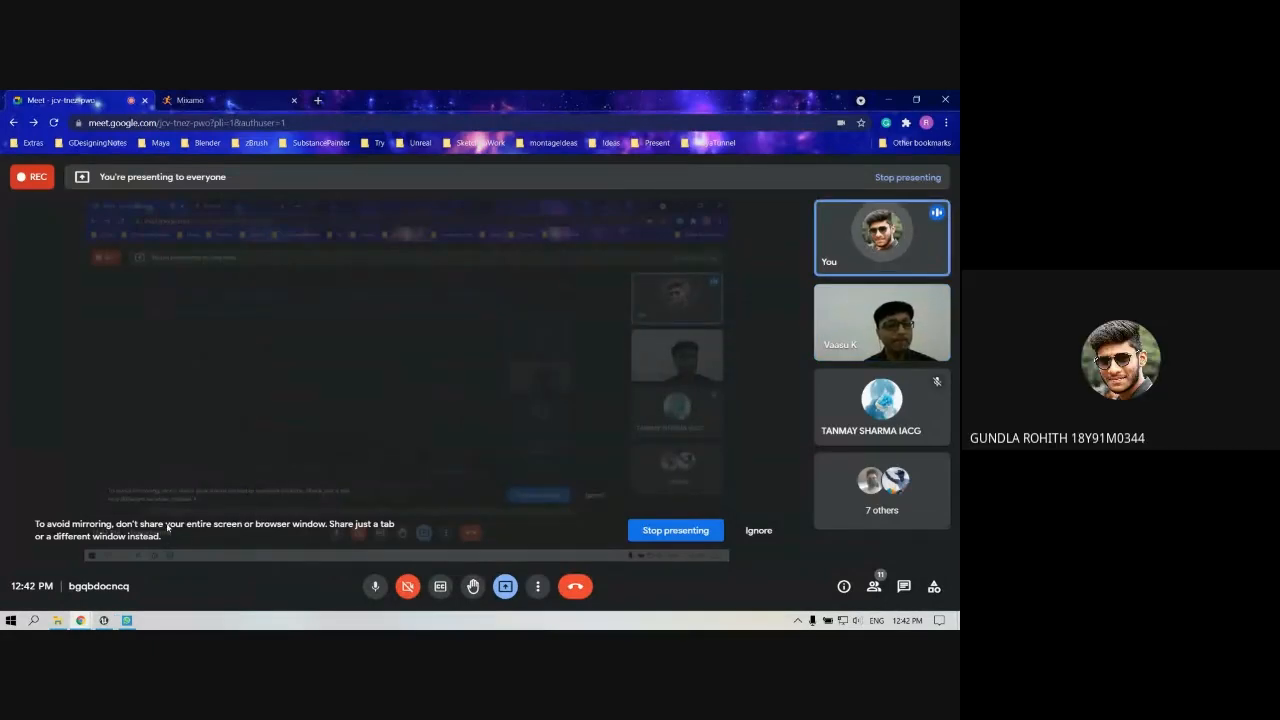
# - In the other Unreal project, open the Animation folder and preview the Jogging, Drc_Idle and Rumba_Dancing animations
pyautogui.click(104, 621)
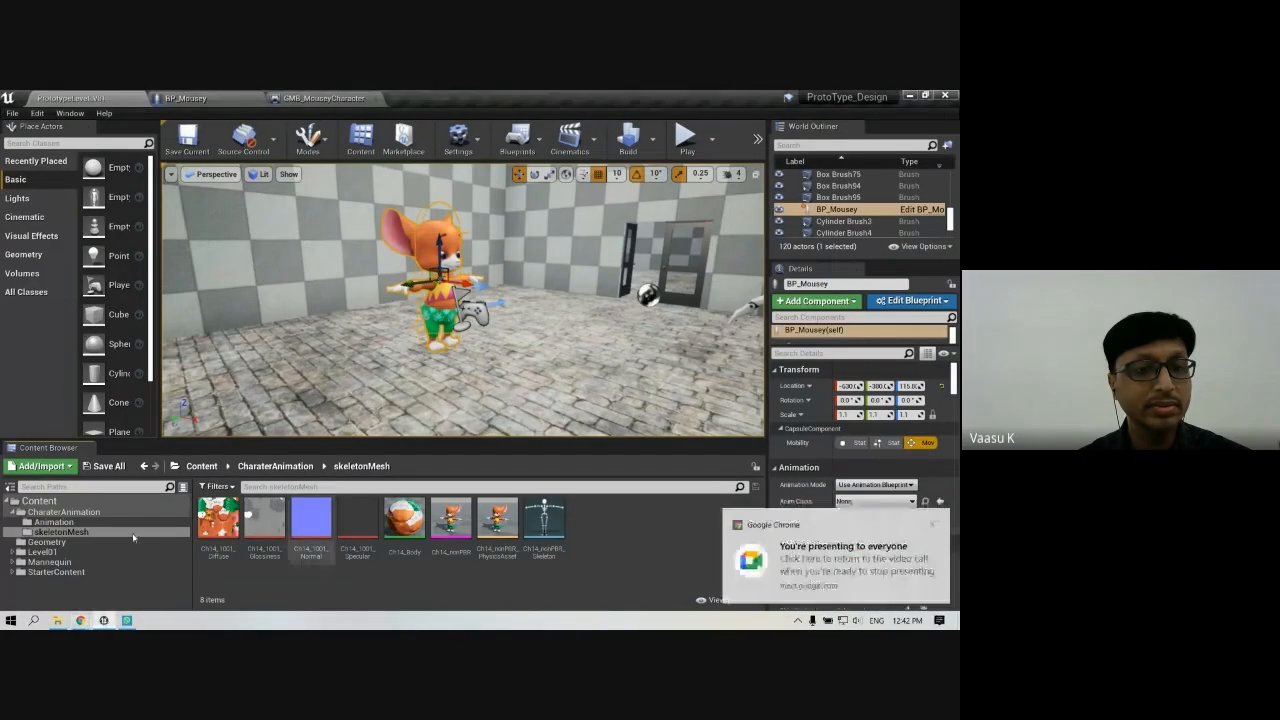
pyautogui.click(53, 522)
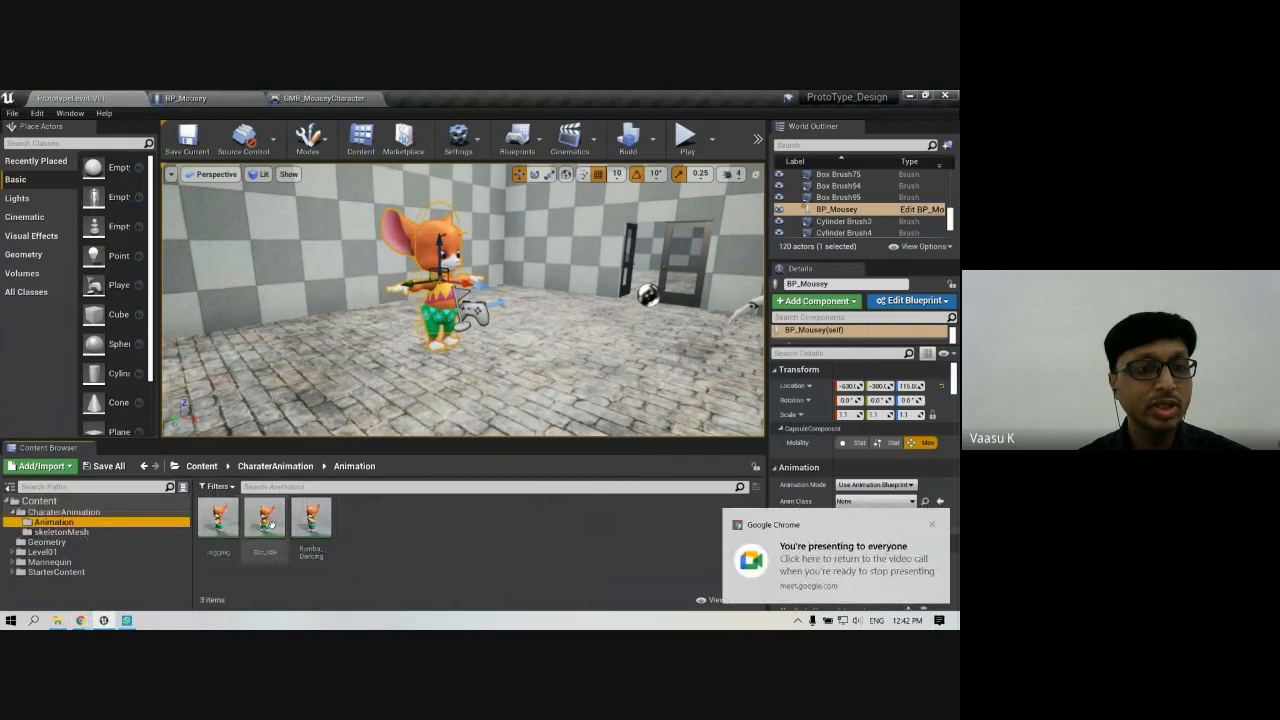
pyautogui.doubleClick(222, 518)
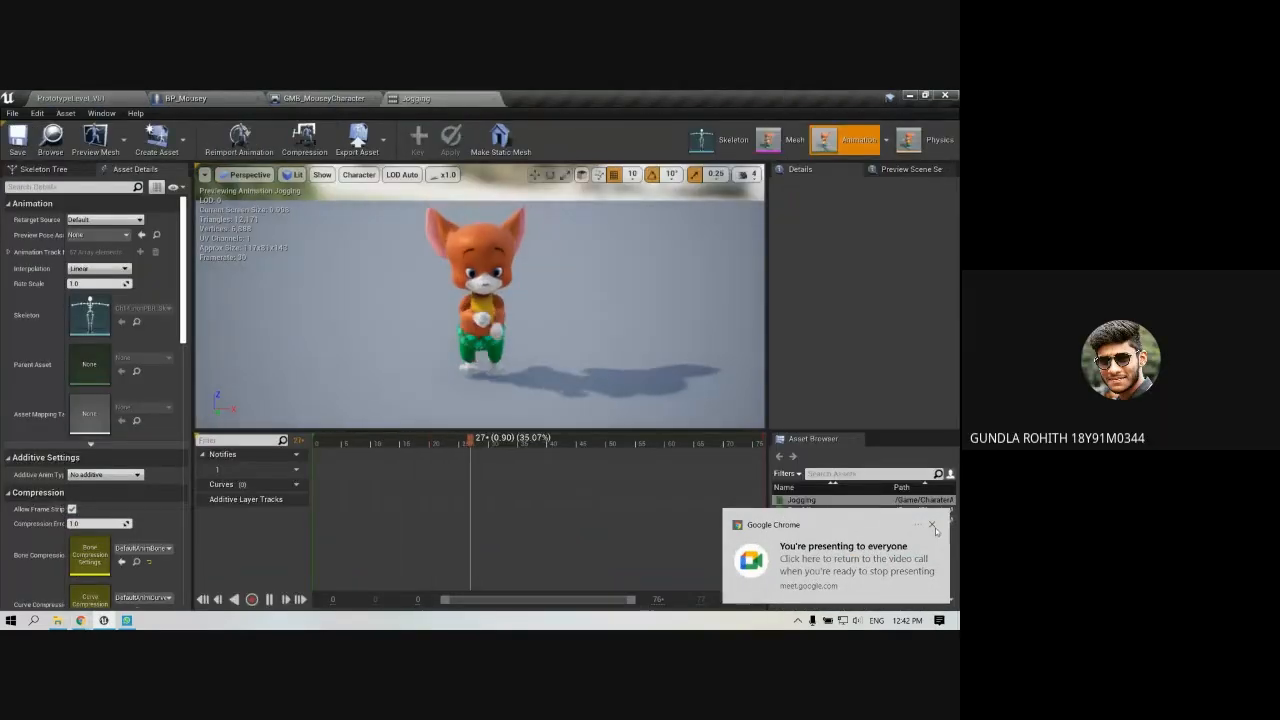
pyautogui.click(933, 526)
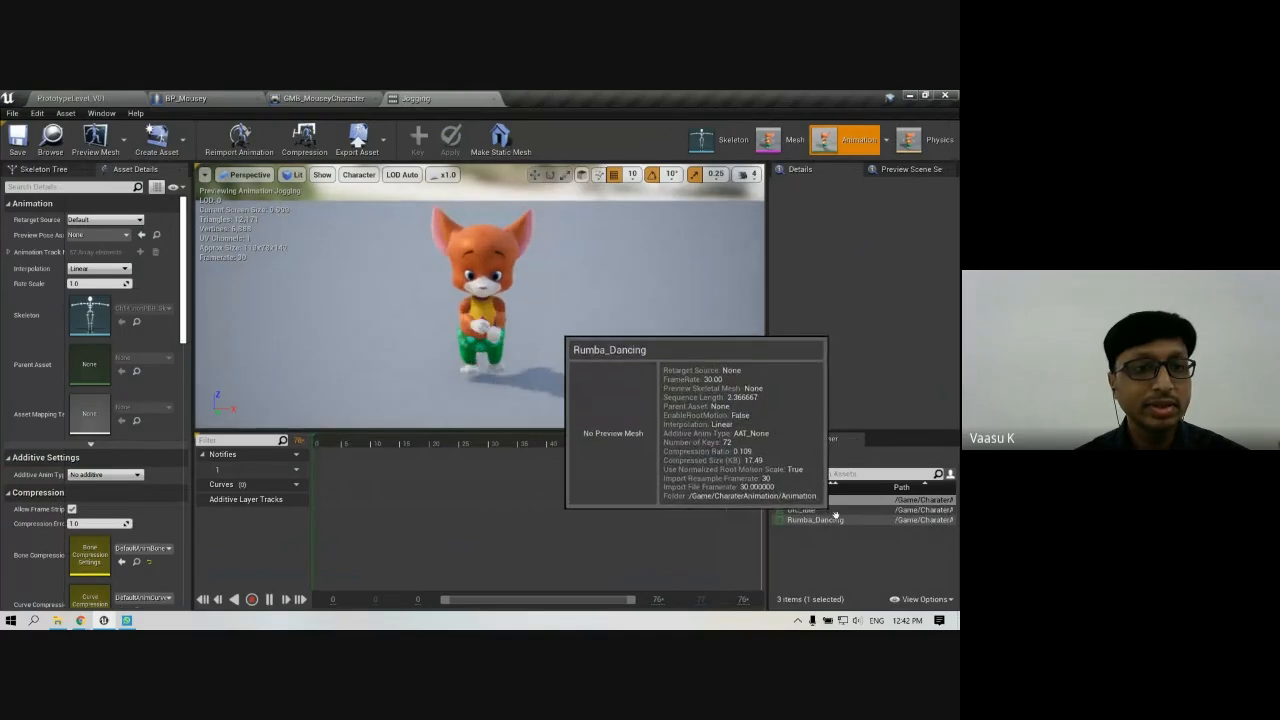
pyautogui.doubleClick(830, 510)
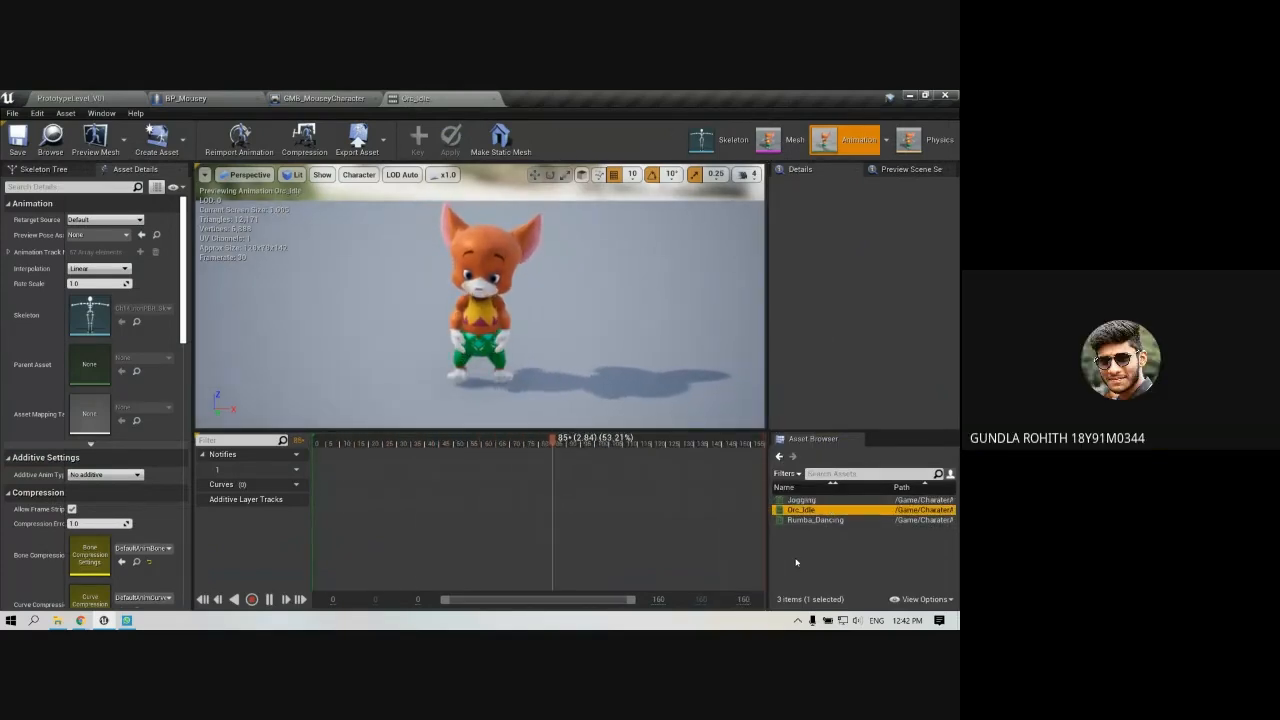
pyautogui.doubleClick(813, 520)
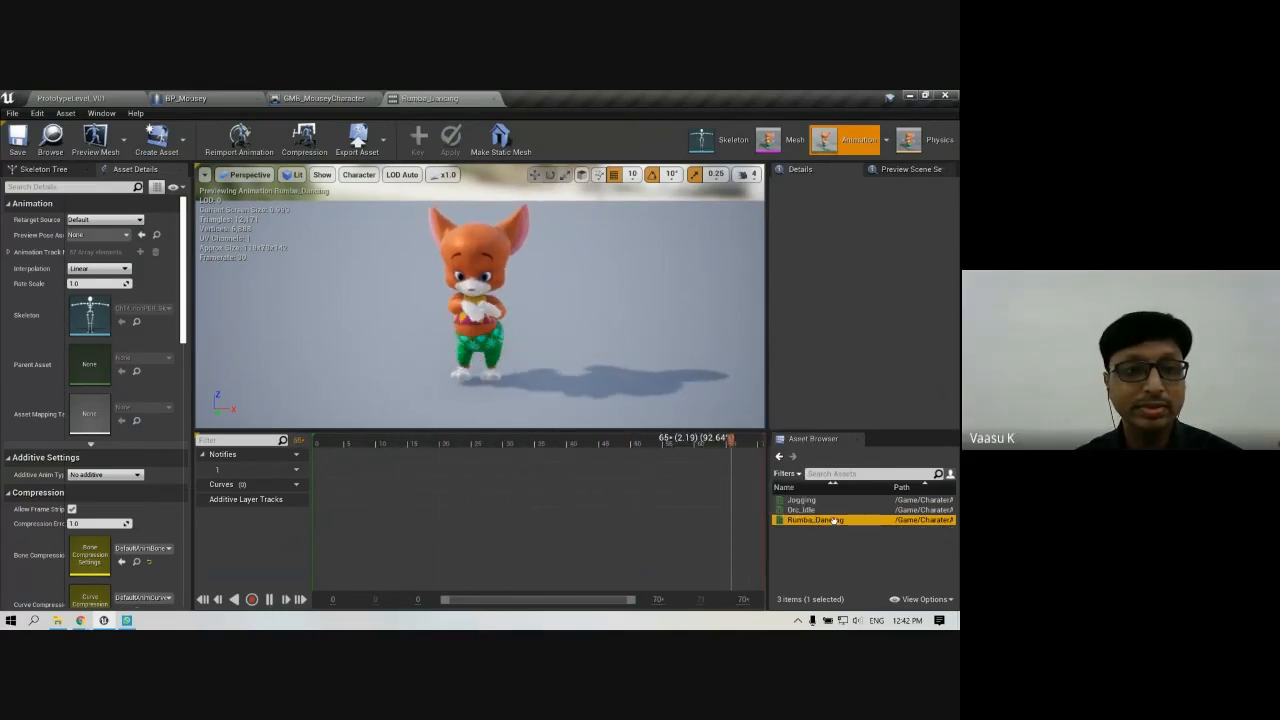
# - Return to the level editor and its content browser's Chad Animations folder
pyautogui.moveTo(88, 618)
pyautogui.click(89, 588)
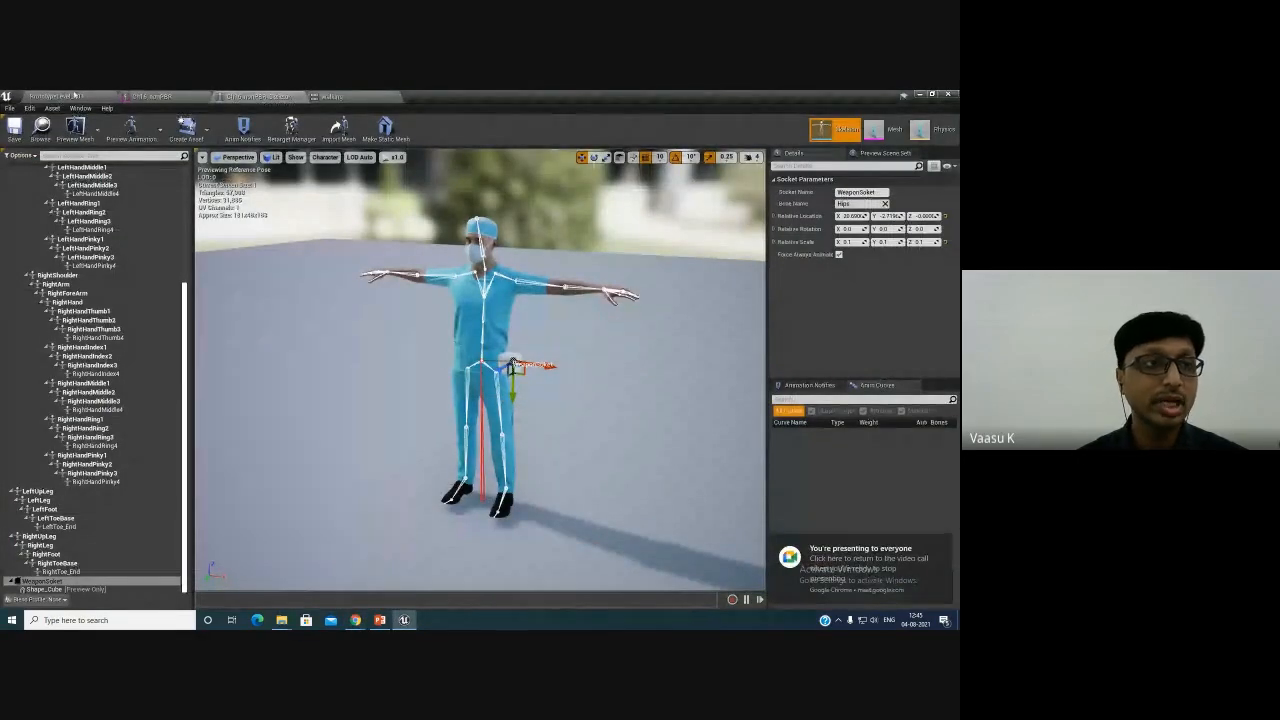
pyautogui.click(100, 97)
pyautogui.click(150, 96)
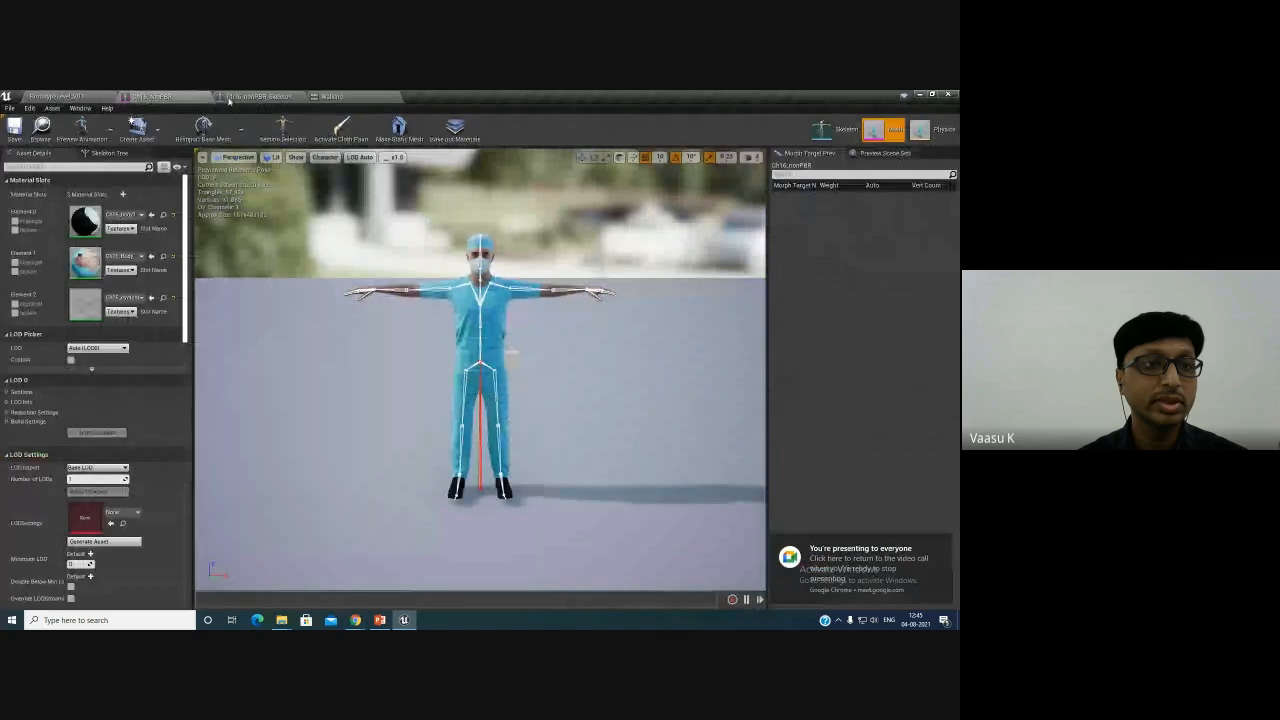
pyautogui.click(262, 96)
pyautogui.click(66, 95)
pyautogui.click(427, 577)
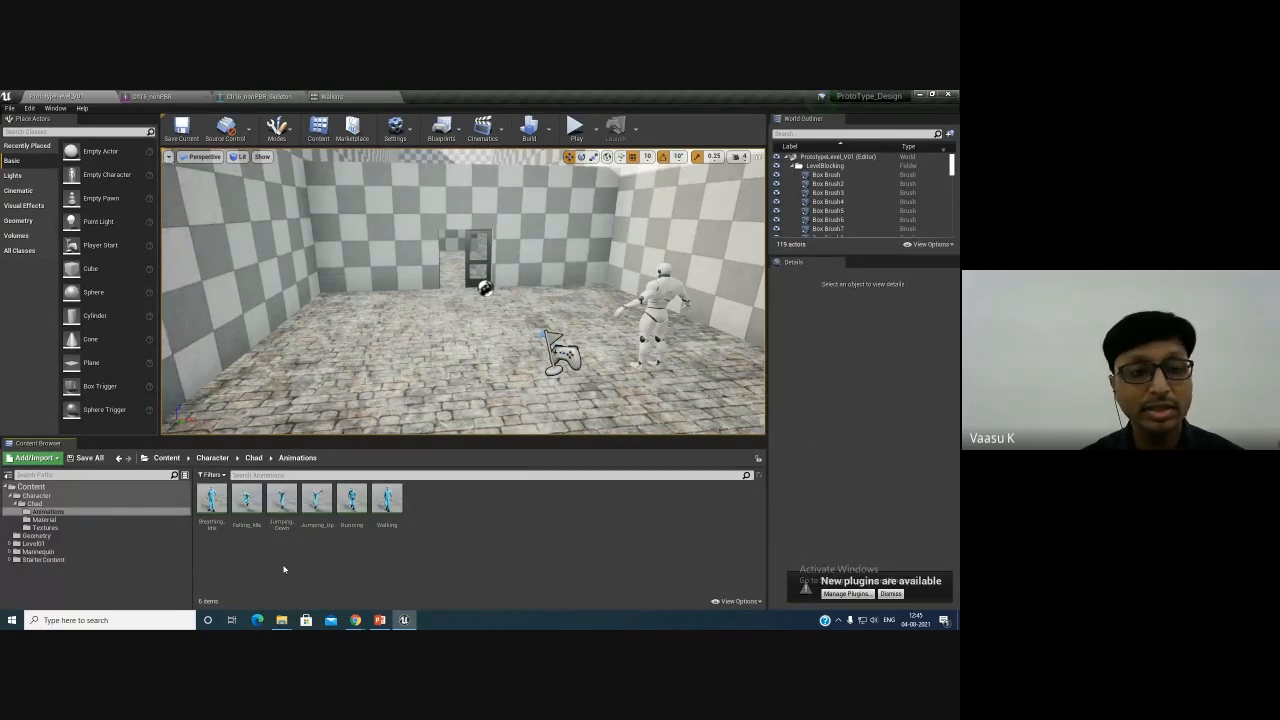
# - Create a new Blend Space 1D asset in the Animations folder using the character's skeleton
pyautogui.rightClick(277, 571)
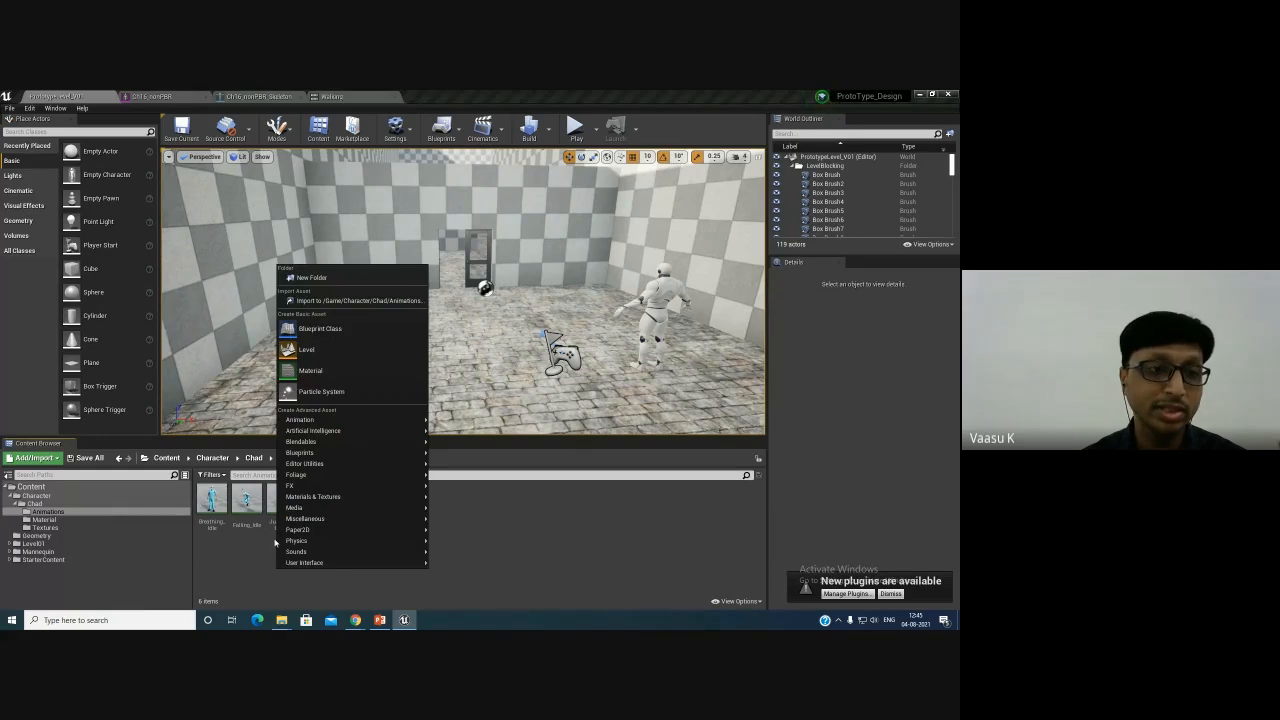
pyautogui.click(257, 578)
pyautogui.rightClick(257, 578)
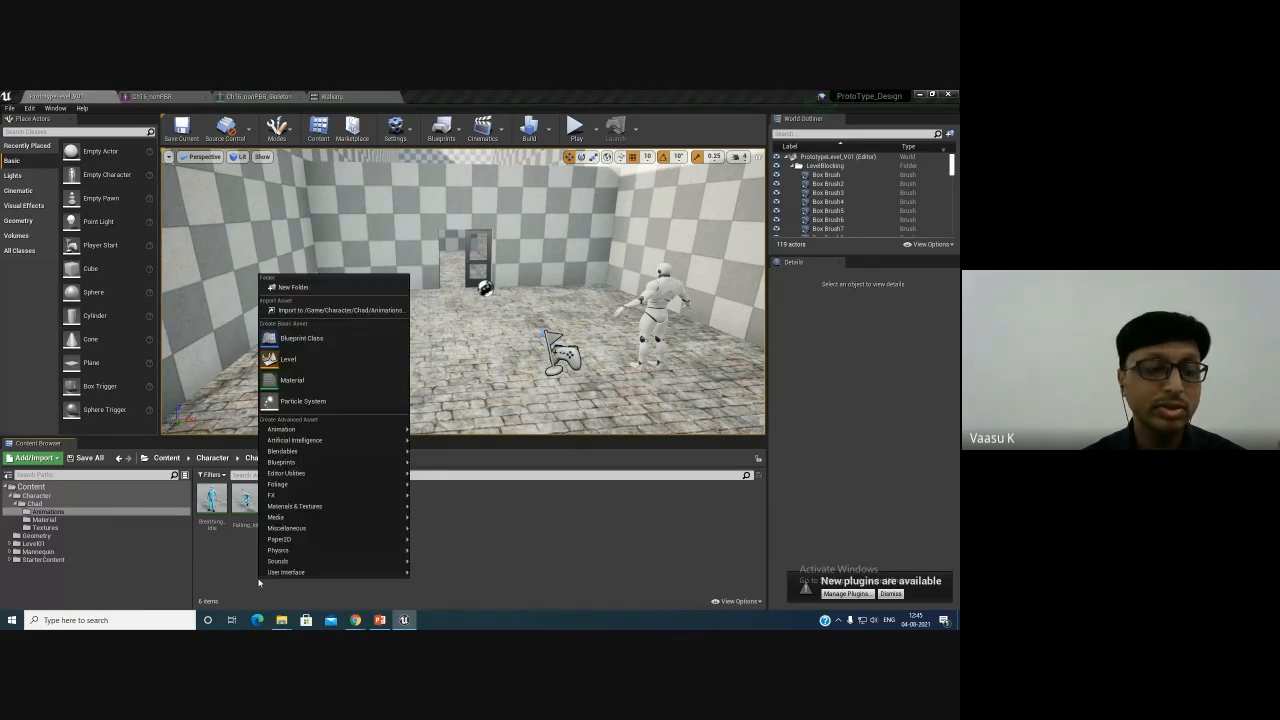
pyautogui.rightClick(474, 567)
pyautogui.moveTo(562, 415)
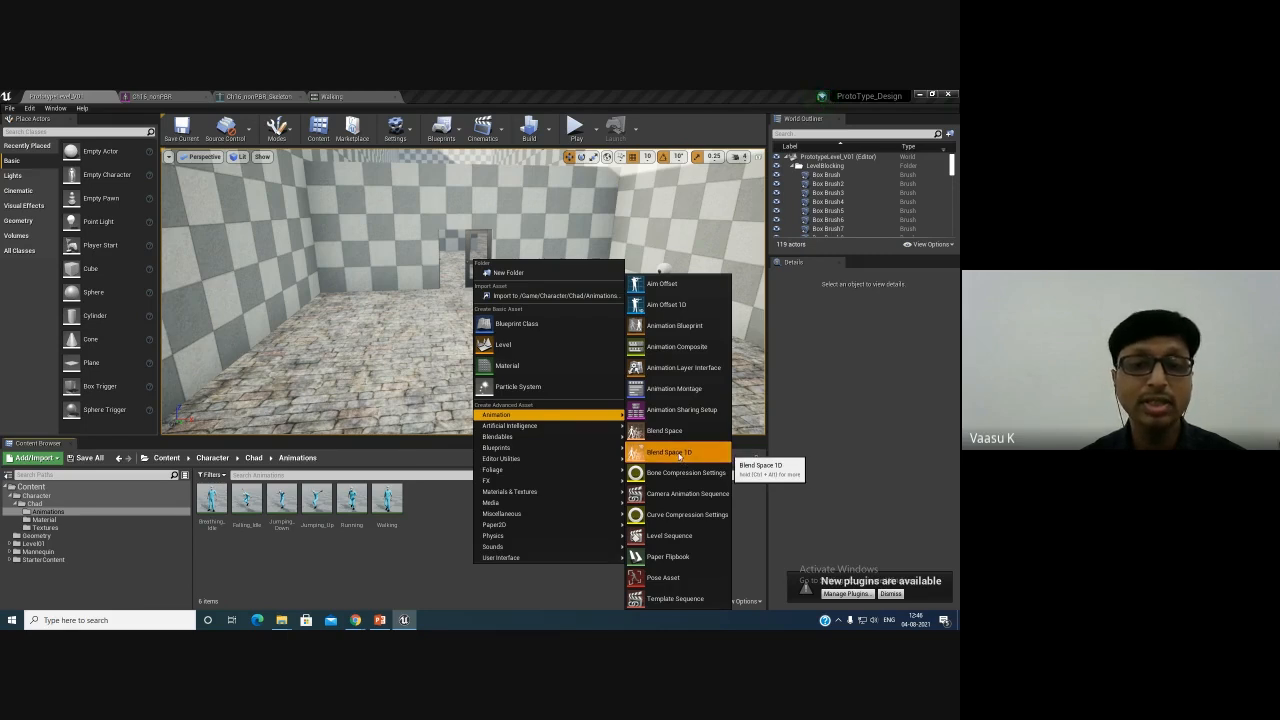
pyautogui.click(679, 454)
pyautogui.click(402, 222)
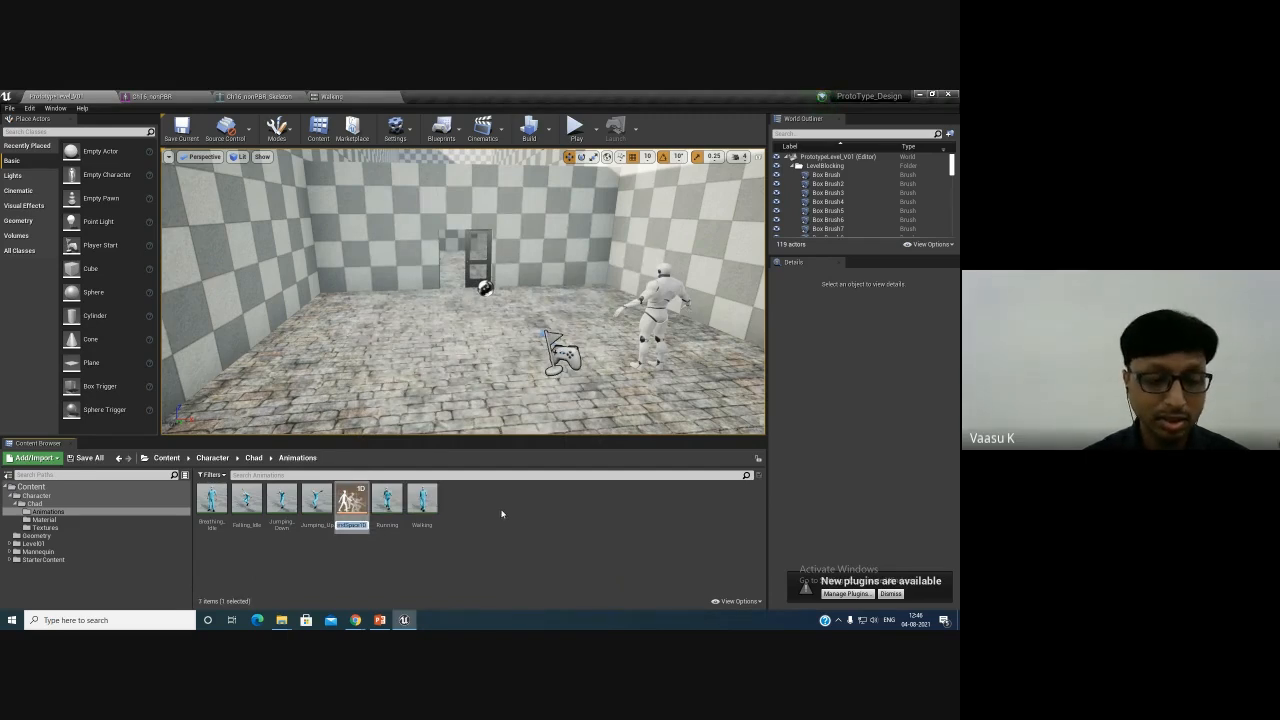
# - Name the new blend space BS_Doctor
pyautogui.write('Bl')
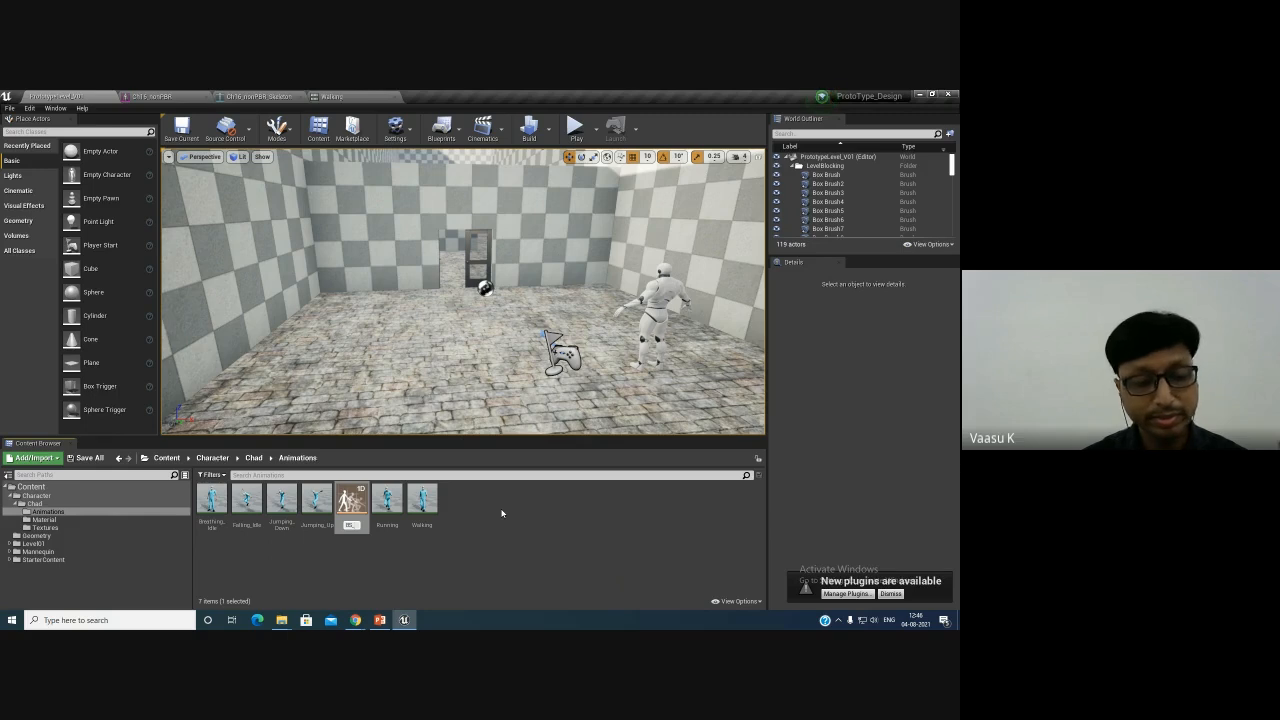
pyautogui.write('Chad')
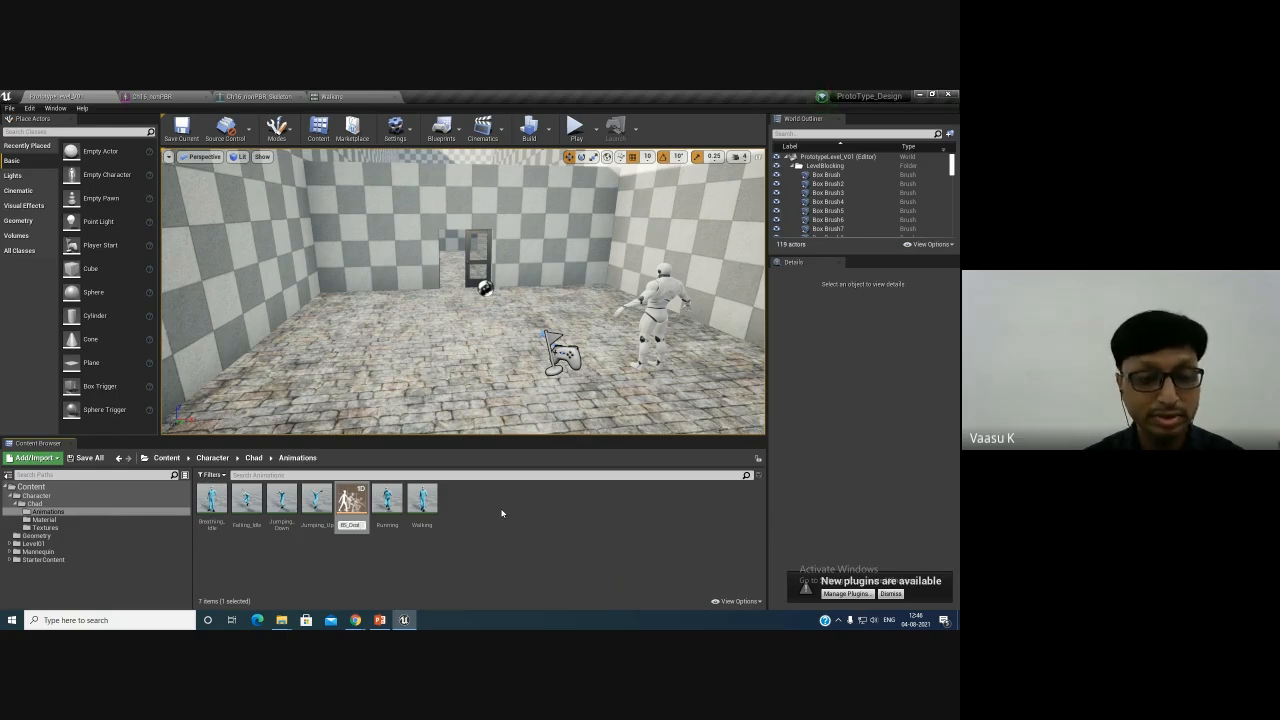
pyautogui.write('Id')
pyautogui.press('Return')
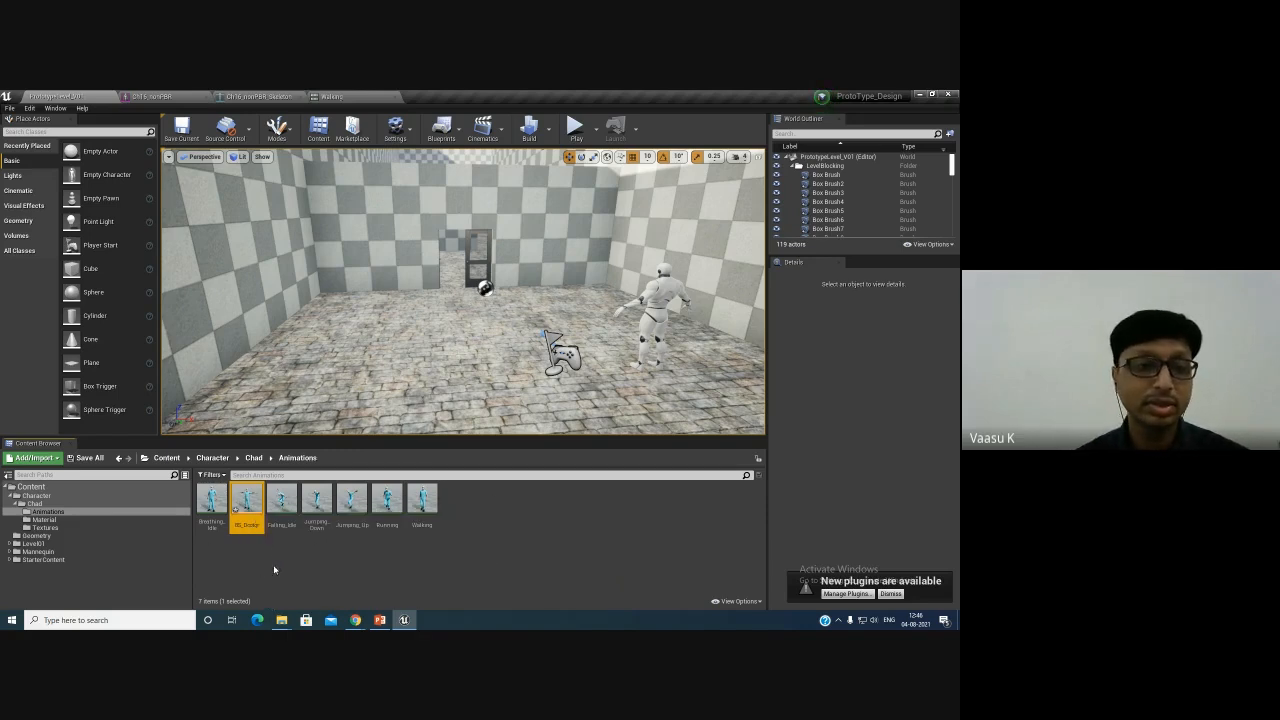
# - Open BS_Doctor and expand its Horizontal Axis settings
pyautogui.doubleClick(247, 499)
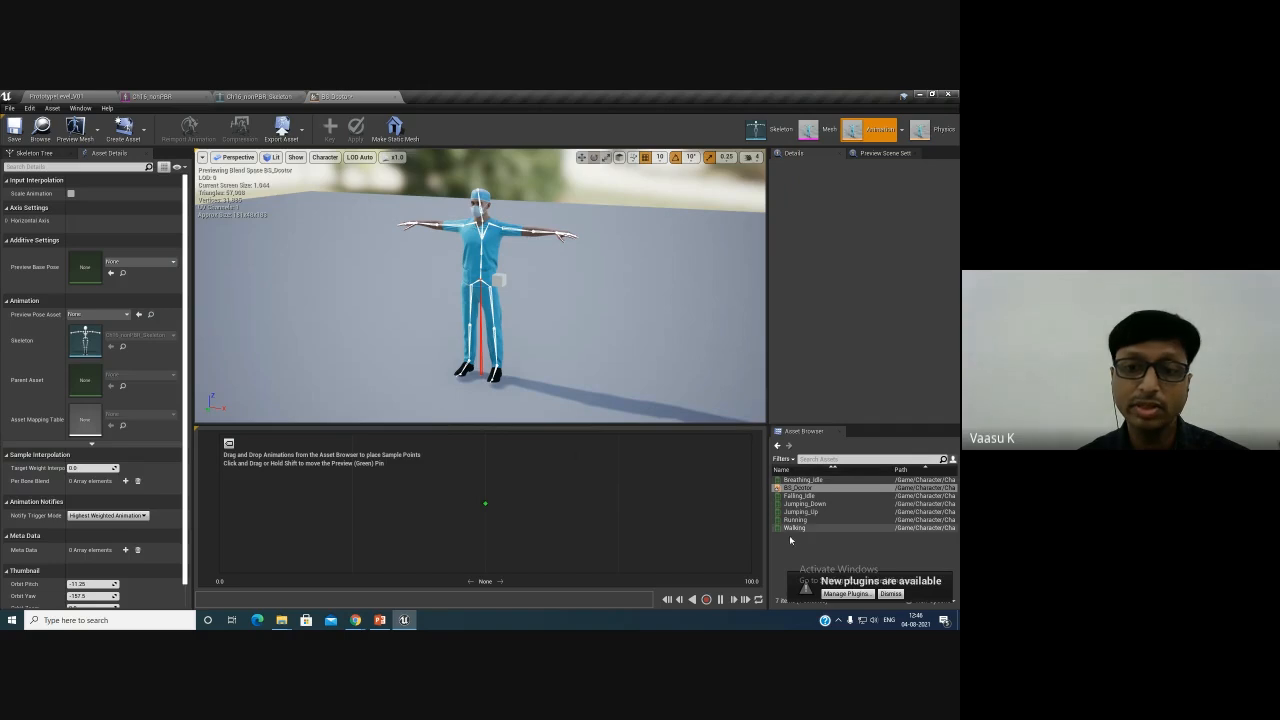
pyautogui.click(892, 596)
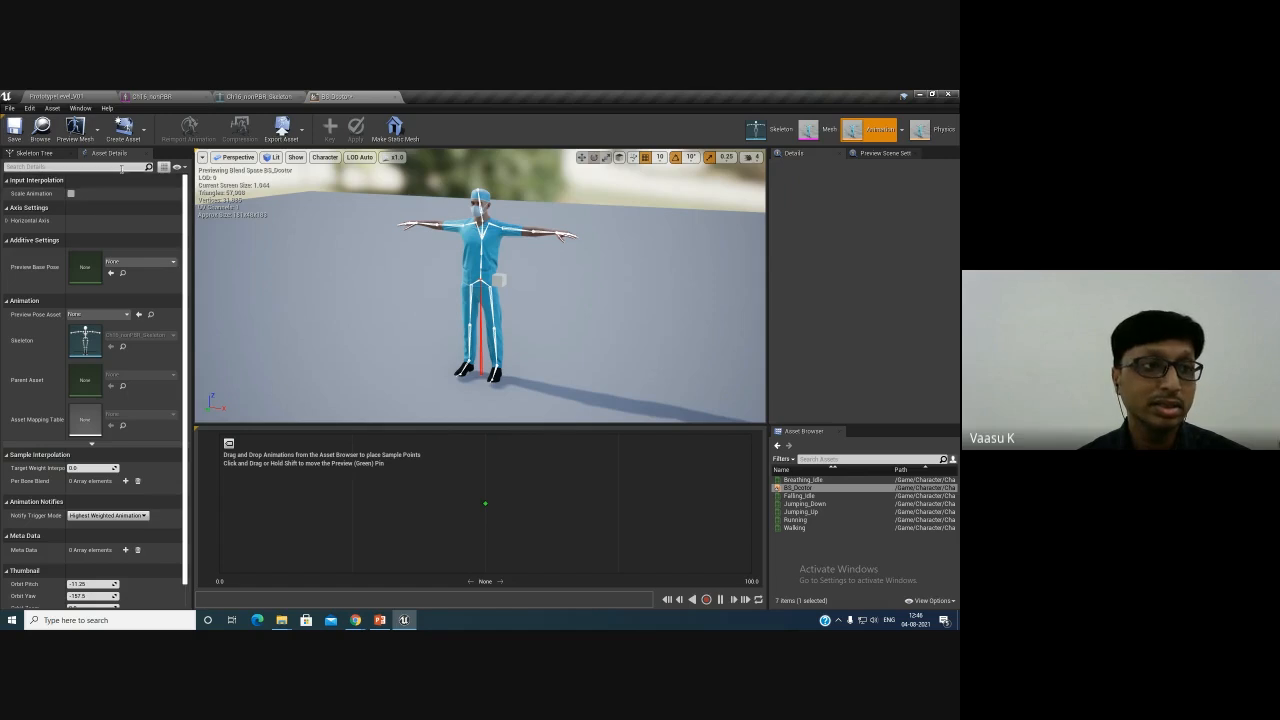
pyautogui.click(6, 222)
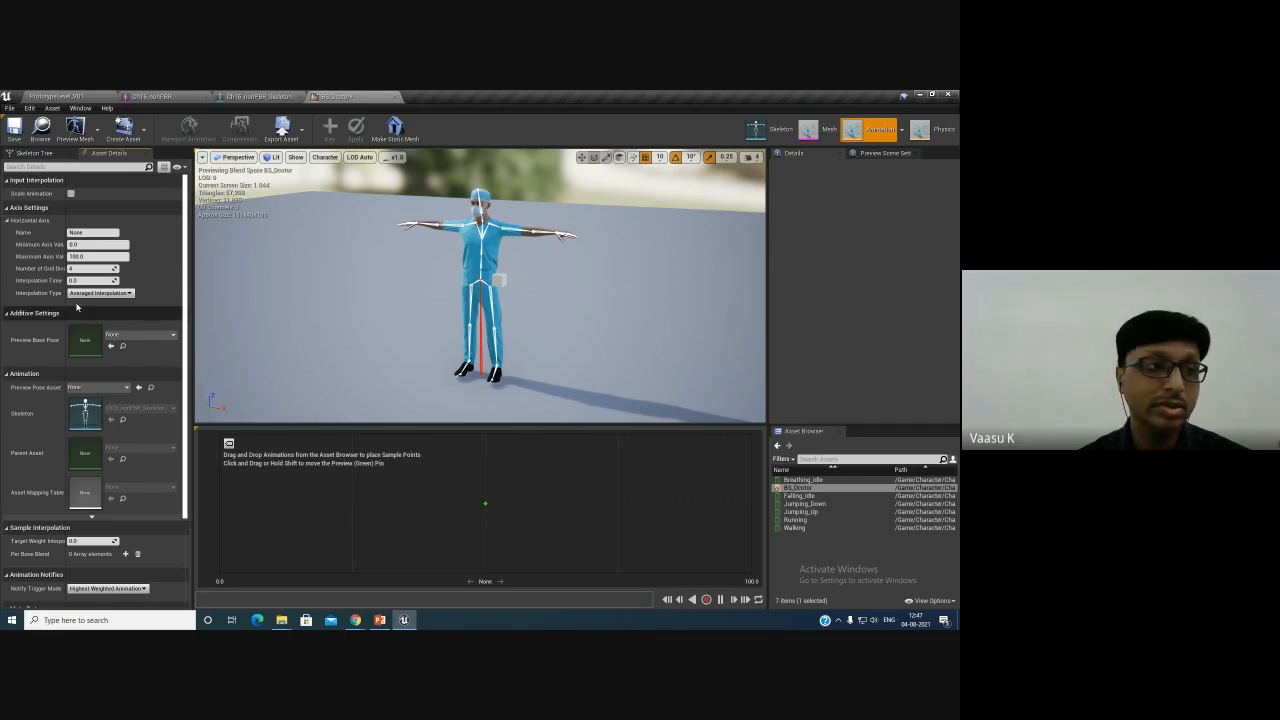
pyautogui.moveTo(66, 268); pyautogui.dragTo(82, 268)
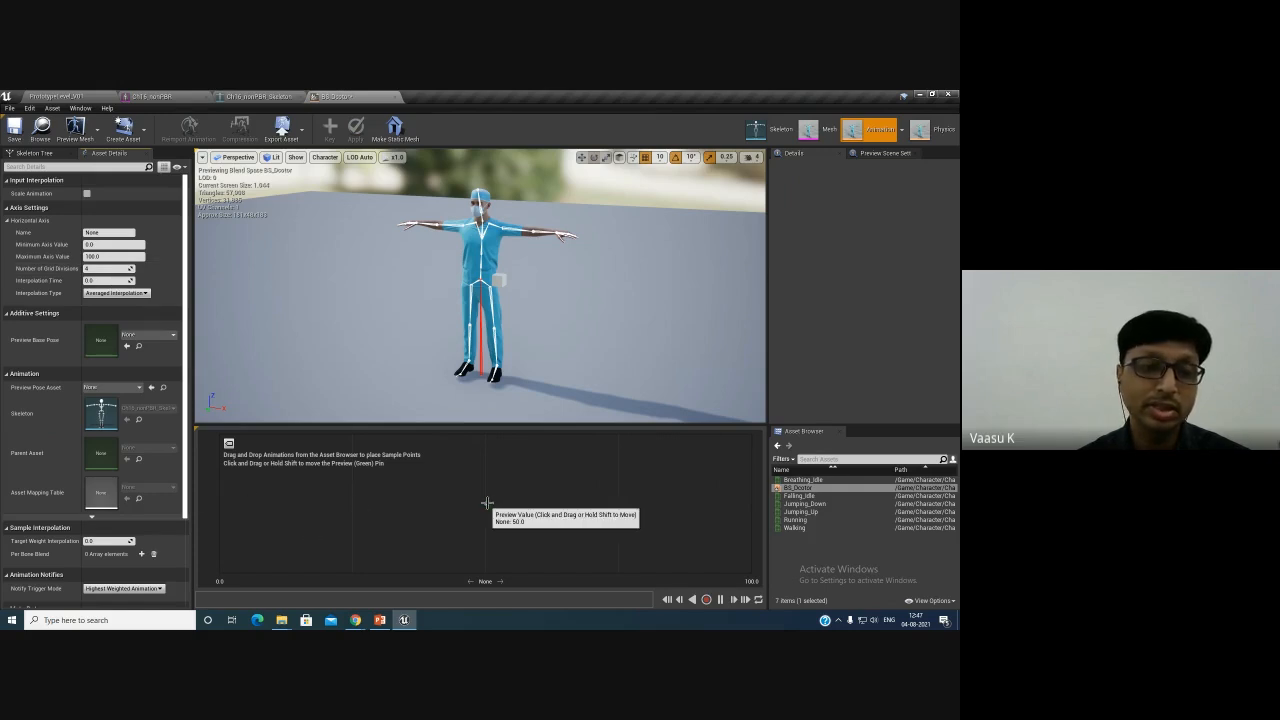
pyautogui.moveTo(486, 505); pyautogui.dragTo(356, 503)
# - Set the horizontal axis Maximum Axis Value to 600
pyautogui.click(105, 257)
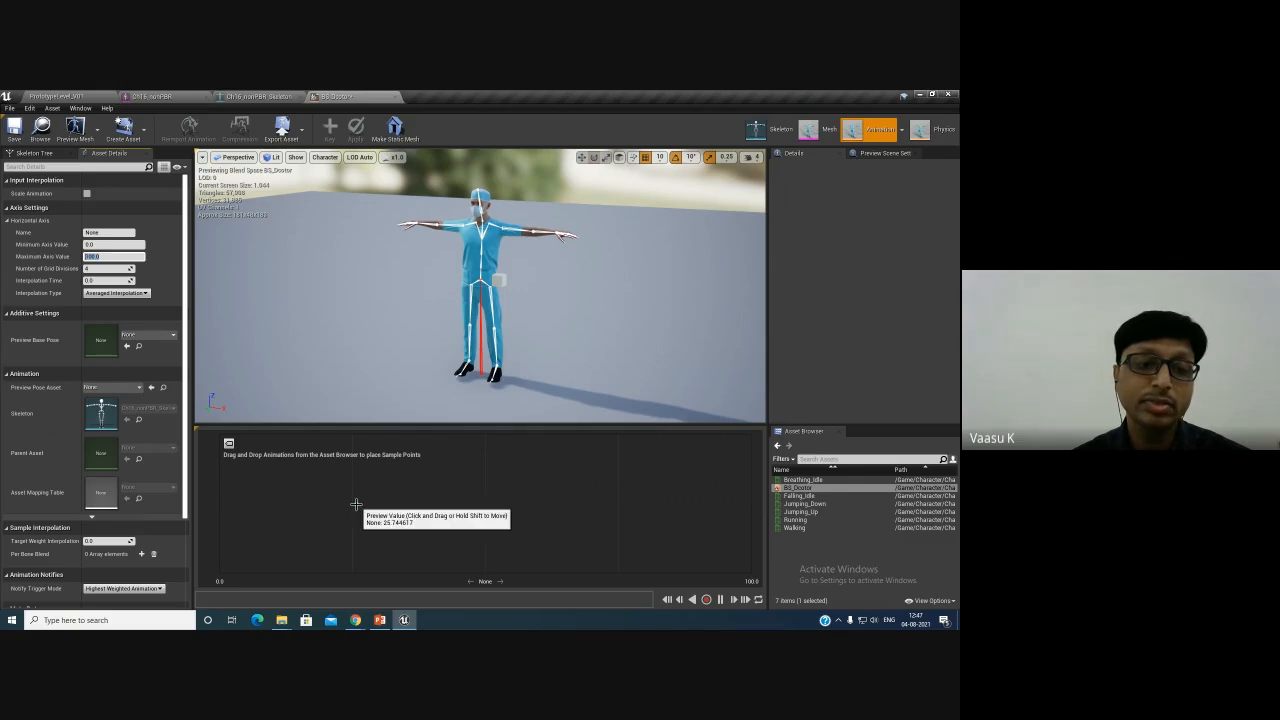
pyautogui.moveTo(356, 504); pyautogui.dragTo(484, 496)
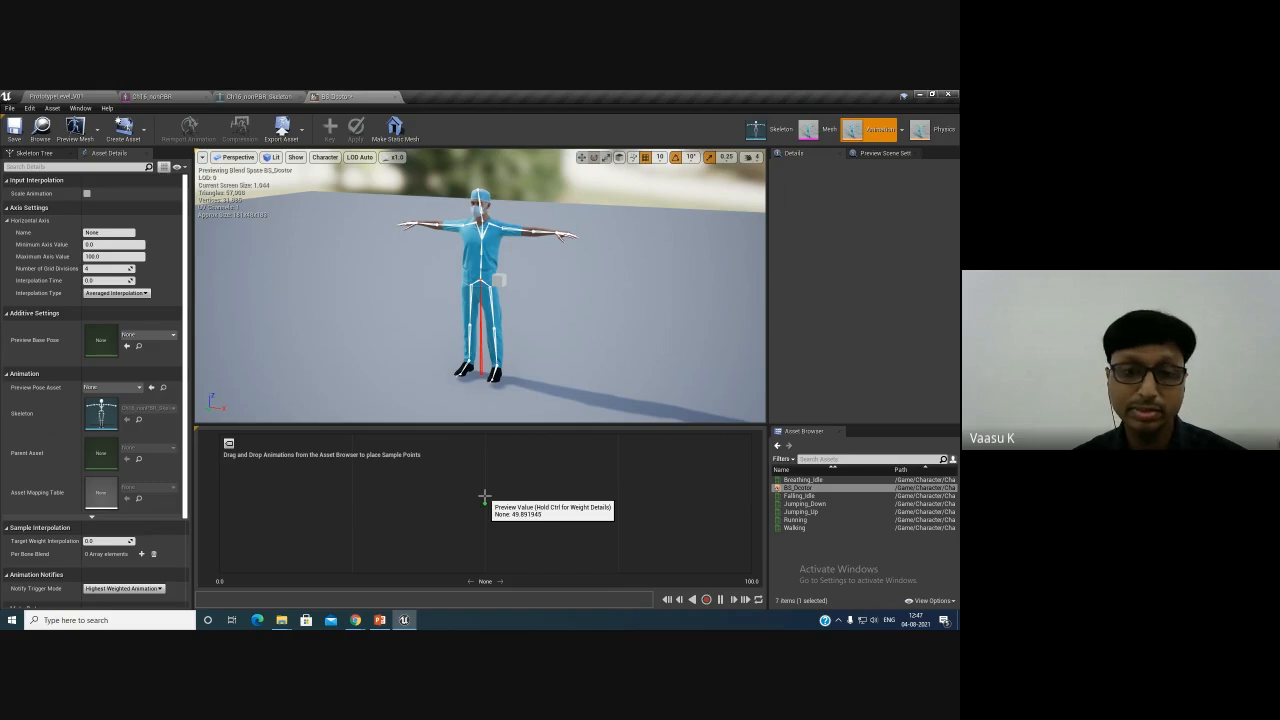
pyautogui.click(103, 257)
pyautogui.write('600')
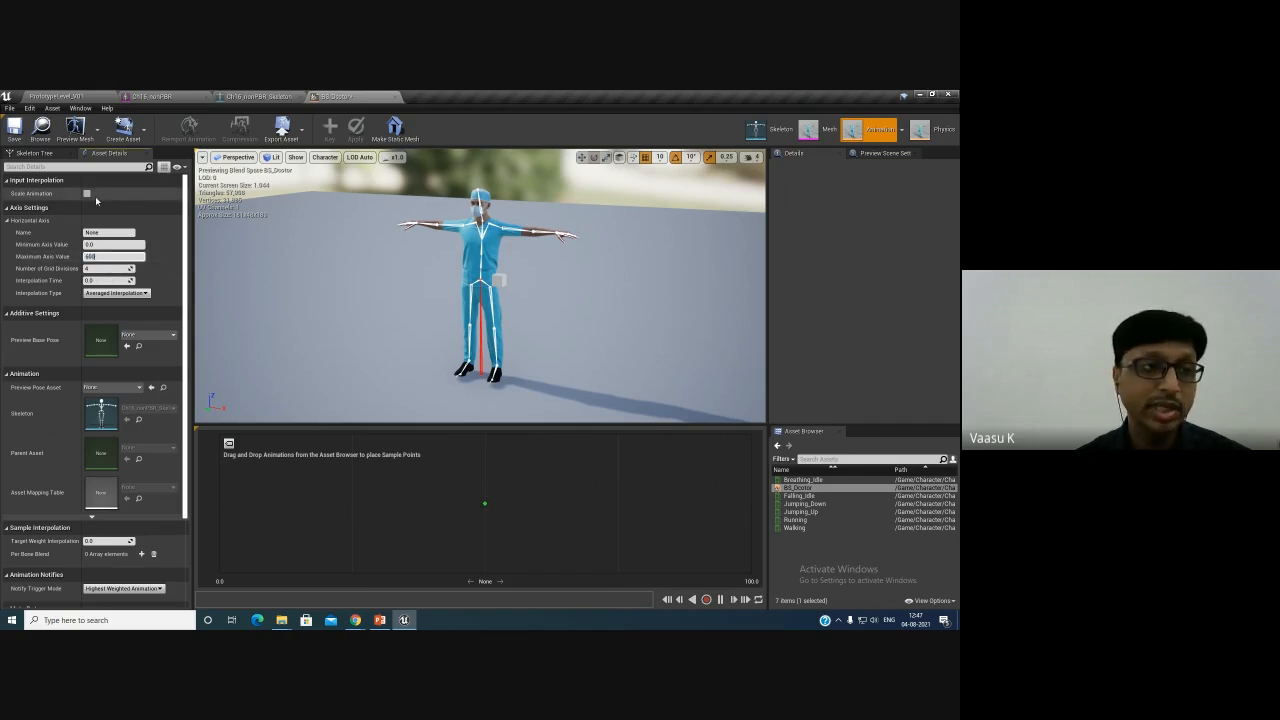
pyautogui.press('Return')
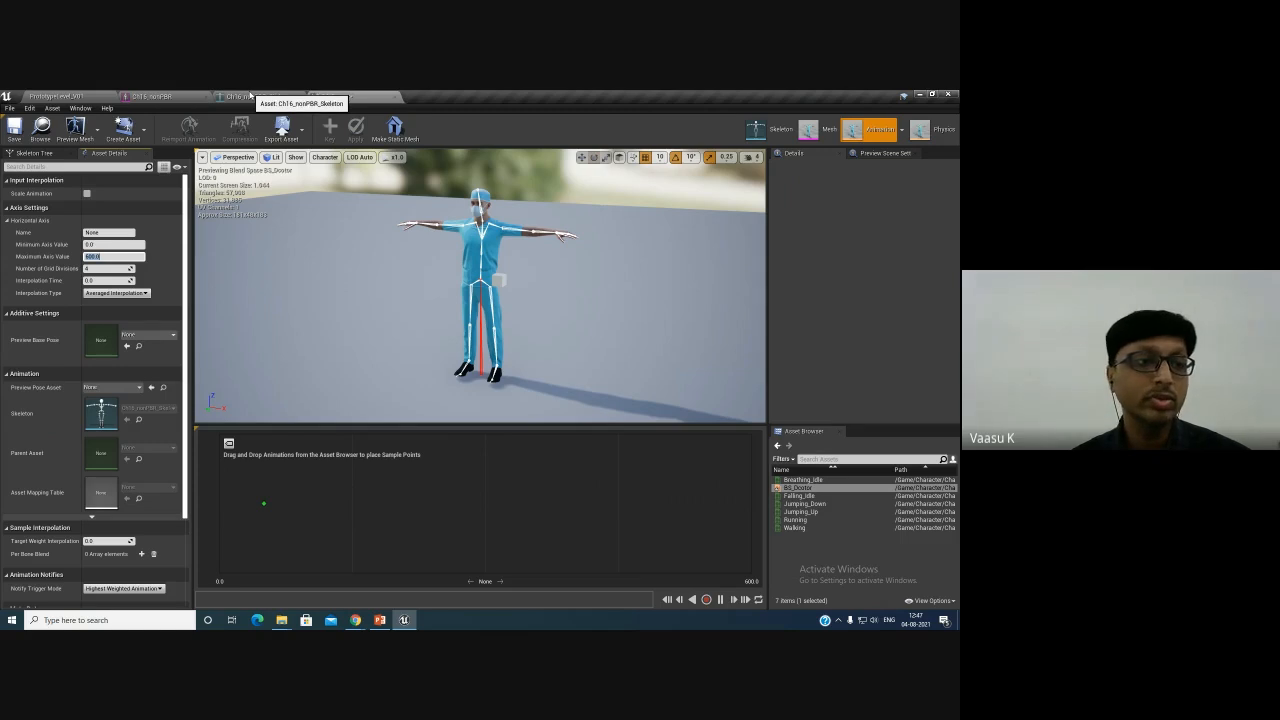
# - Create a new folder named Blueprint at the Content root
pyautogui.click(83, 96)
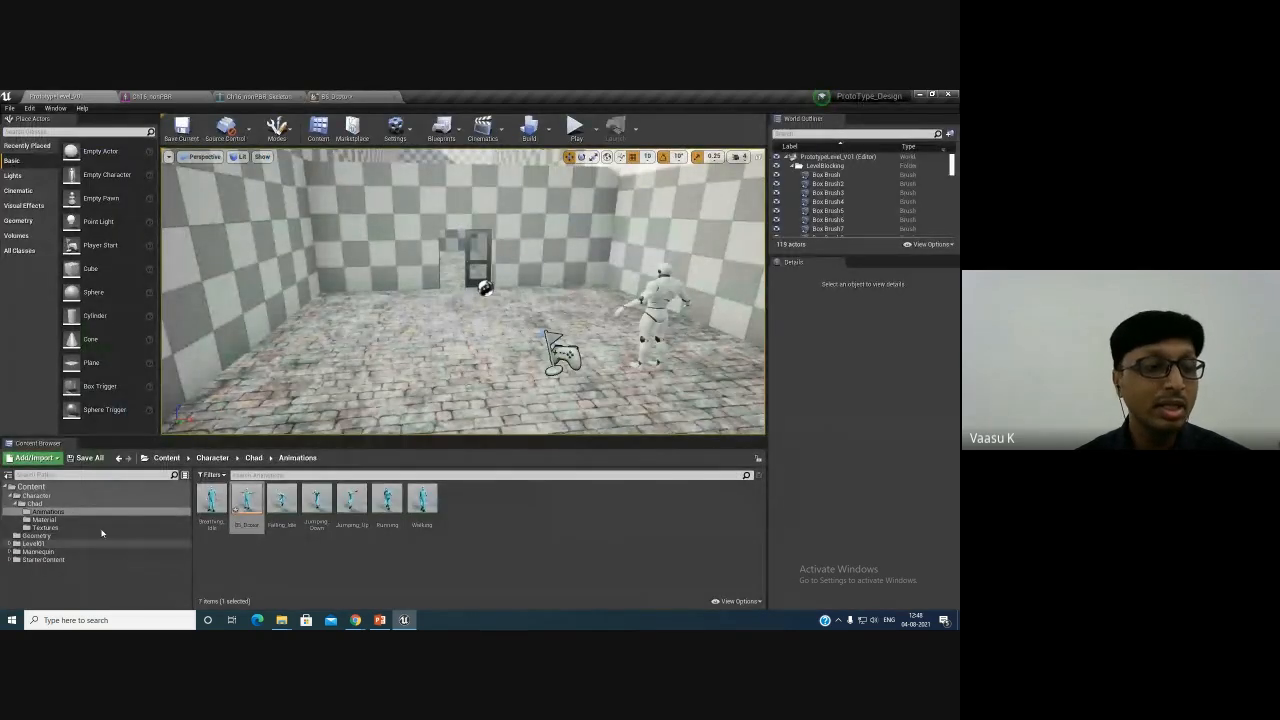
pyautogui.click(40, 496)
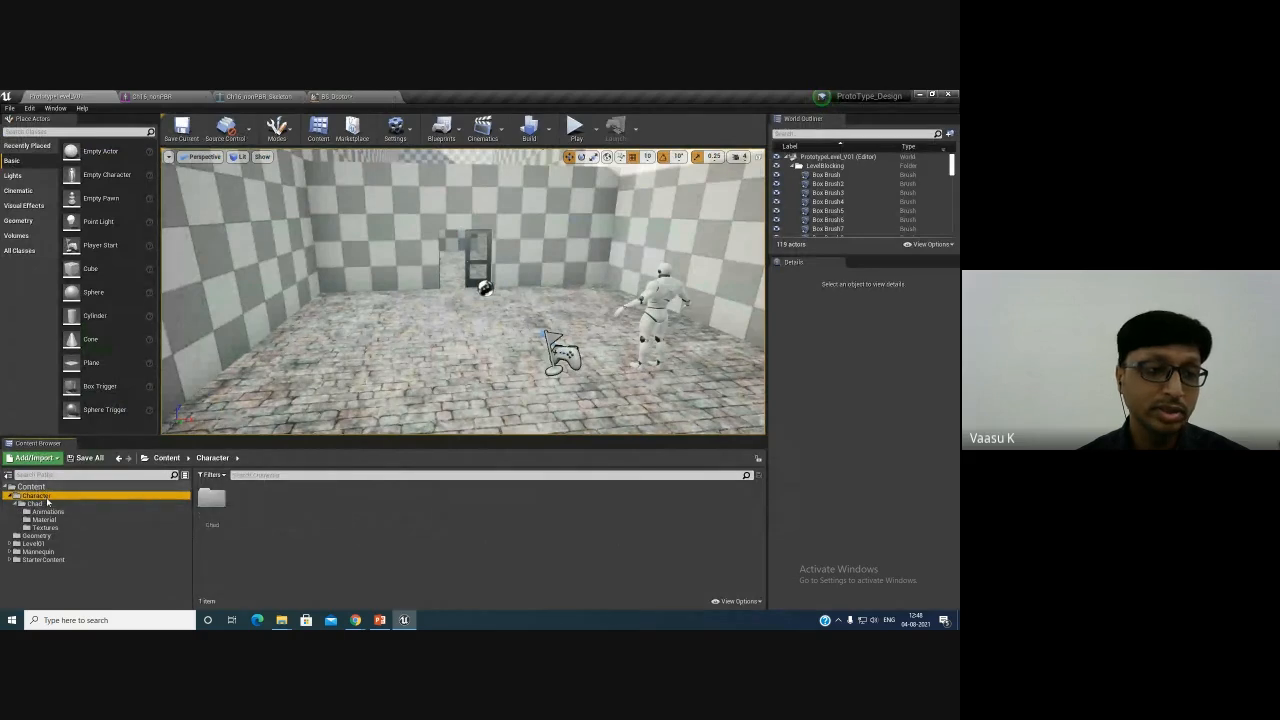
pyautogui.click(31, 486)
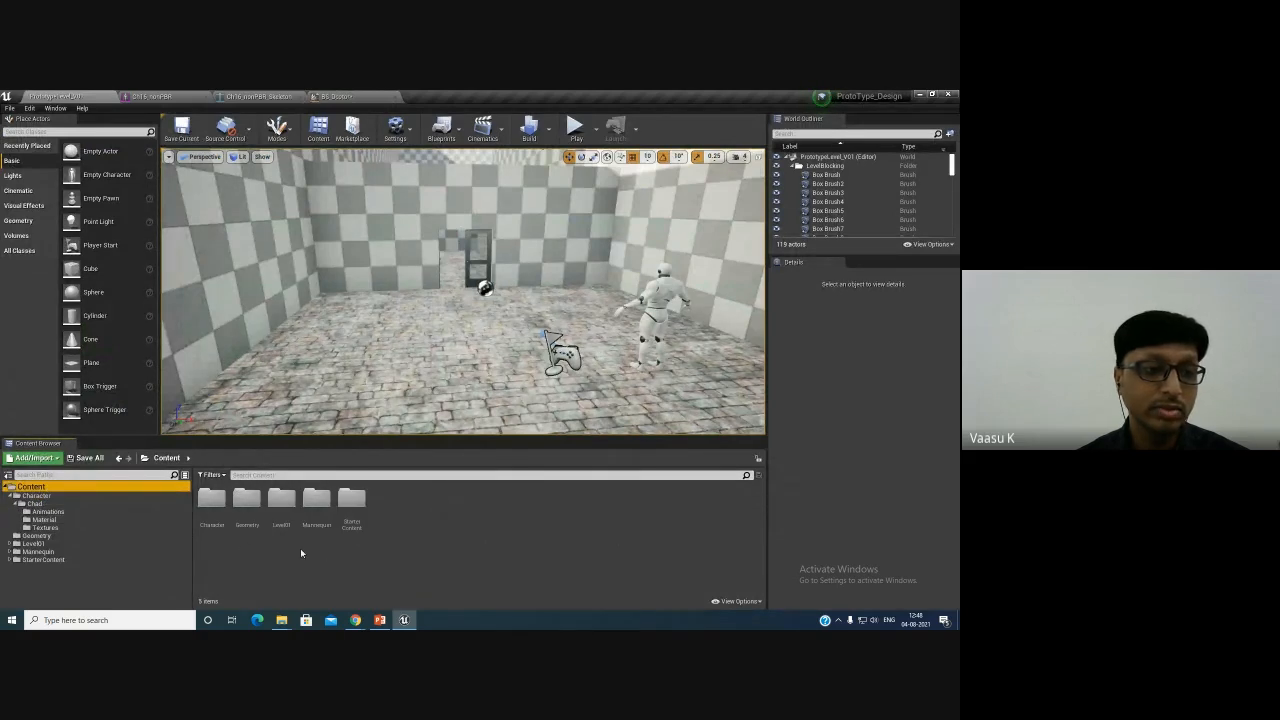
pyautogui.rightClick(300, 548)
pyautogui.click(336, 258)
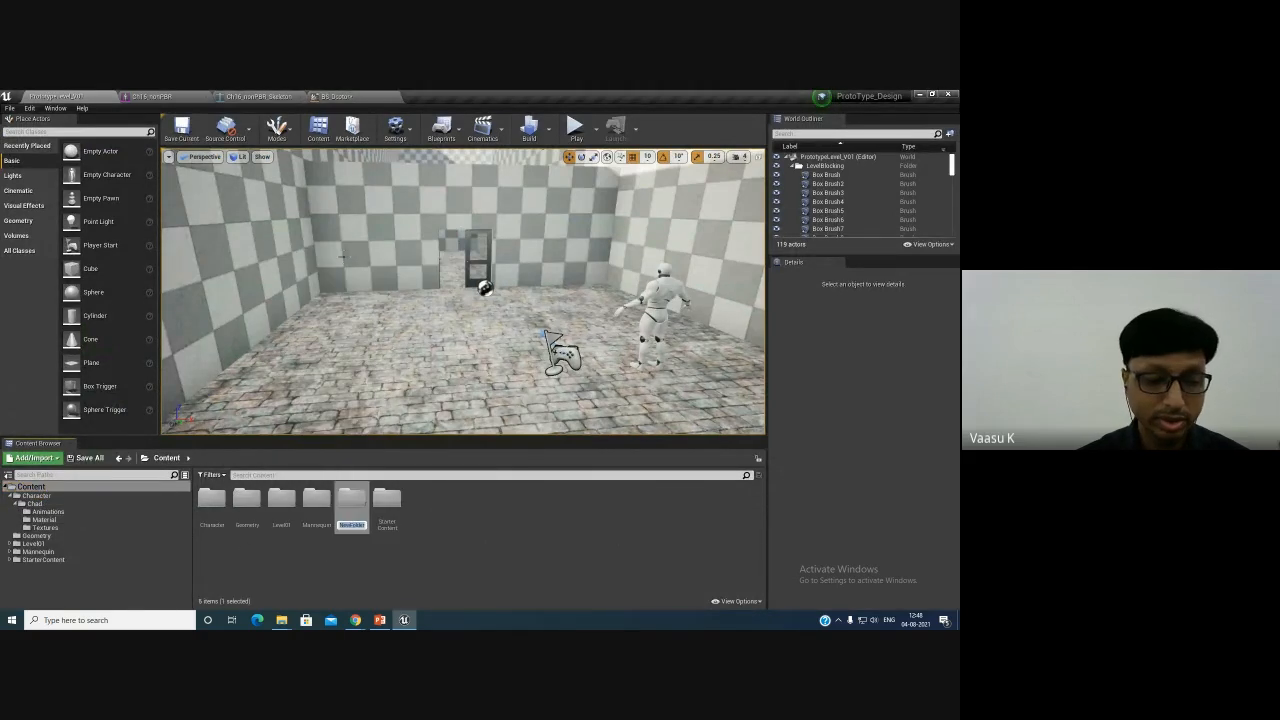
pyautogui.write('Blu')
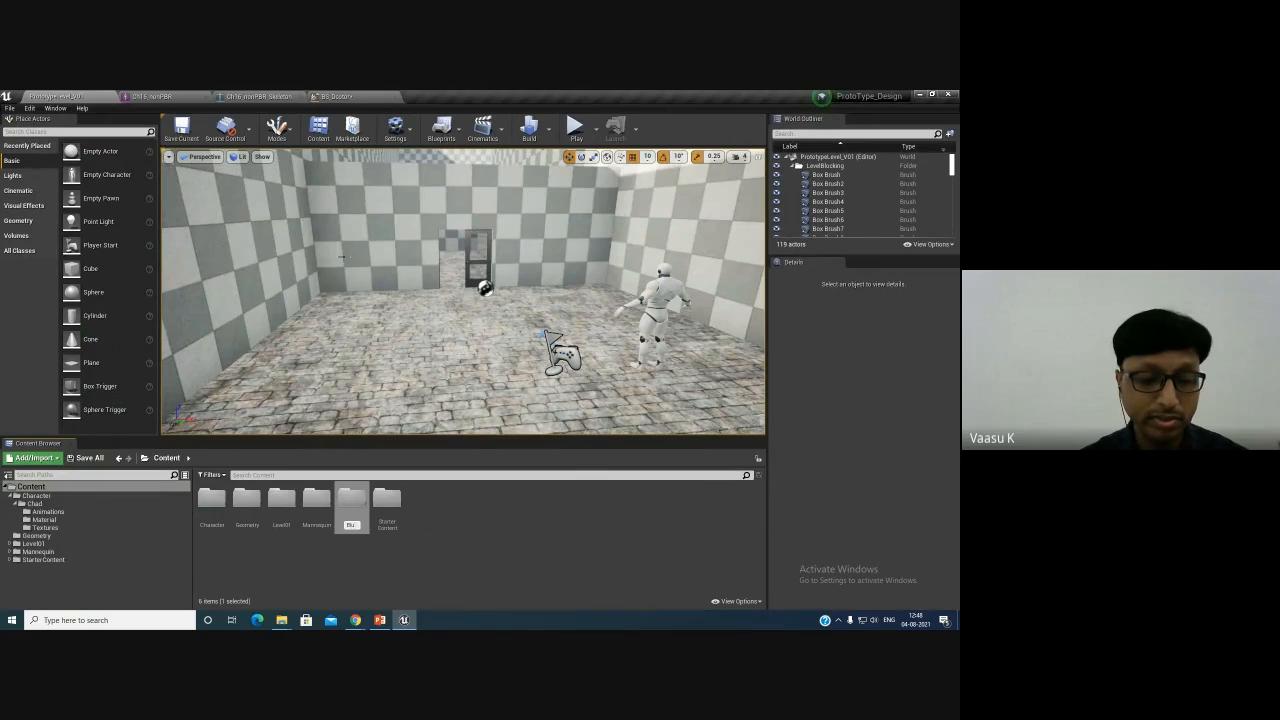
pyautogui.write('eprint')
pyautogui.press('Return')
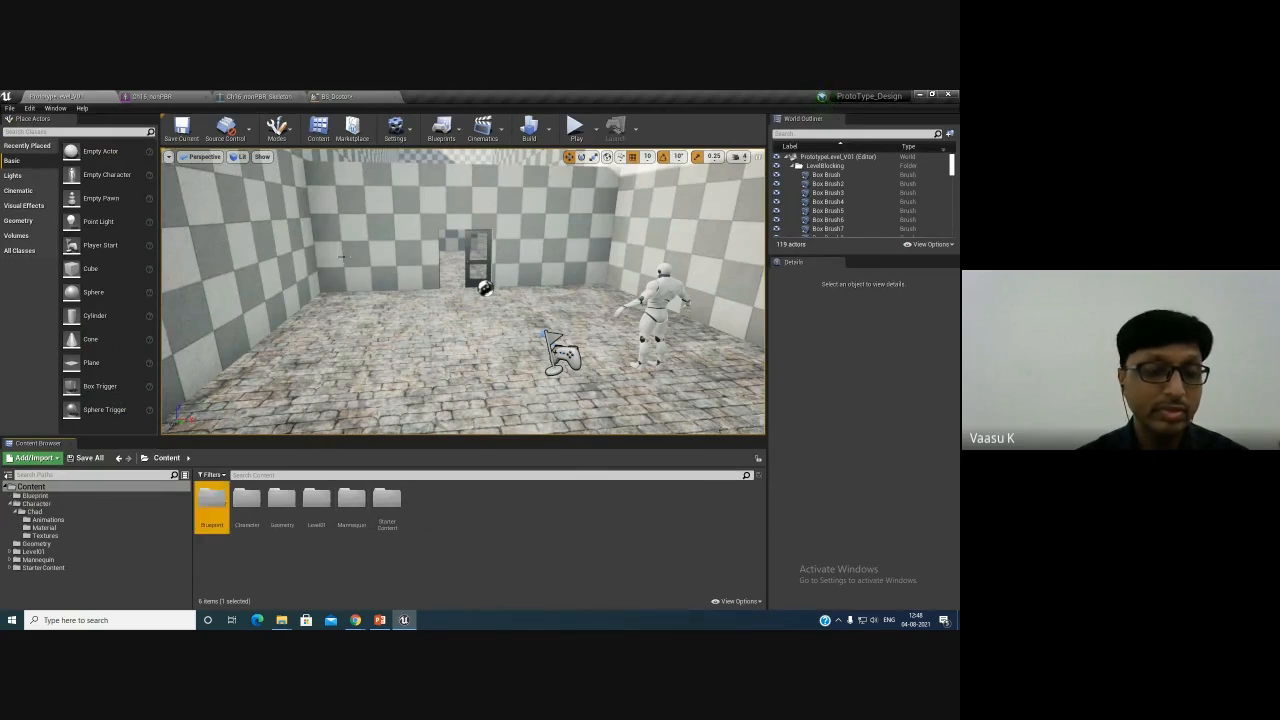
# - Create a Character Blueprint class named BP_DoctorChad inside the Blueprint folder
pyautogui.doubleClick(212, 500)
pyautogui.rightClick(253, 548)
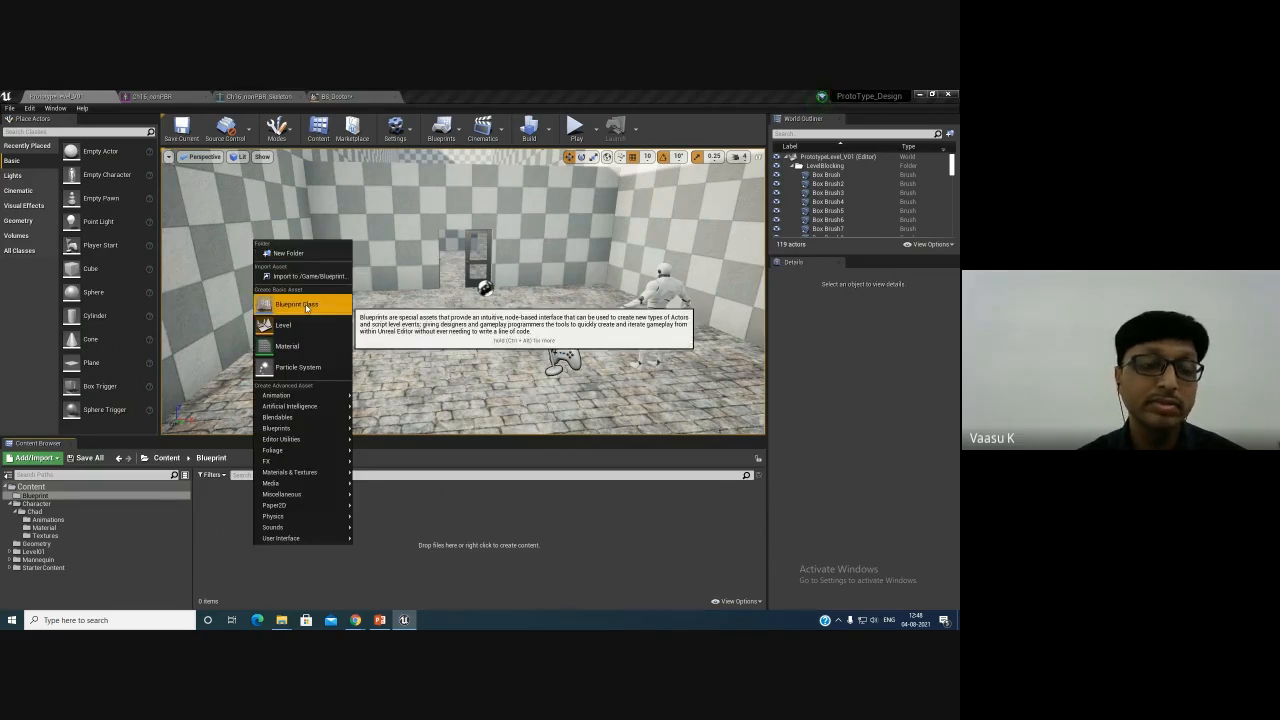
pyautogui.click(306, 305)
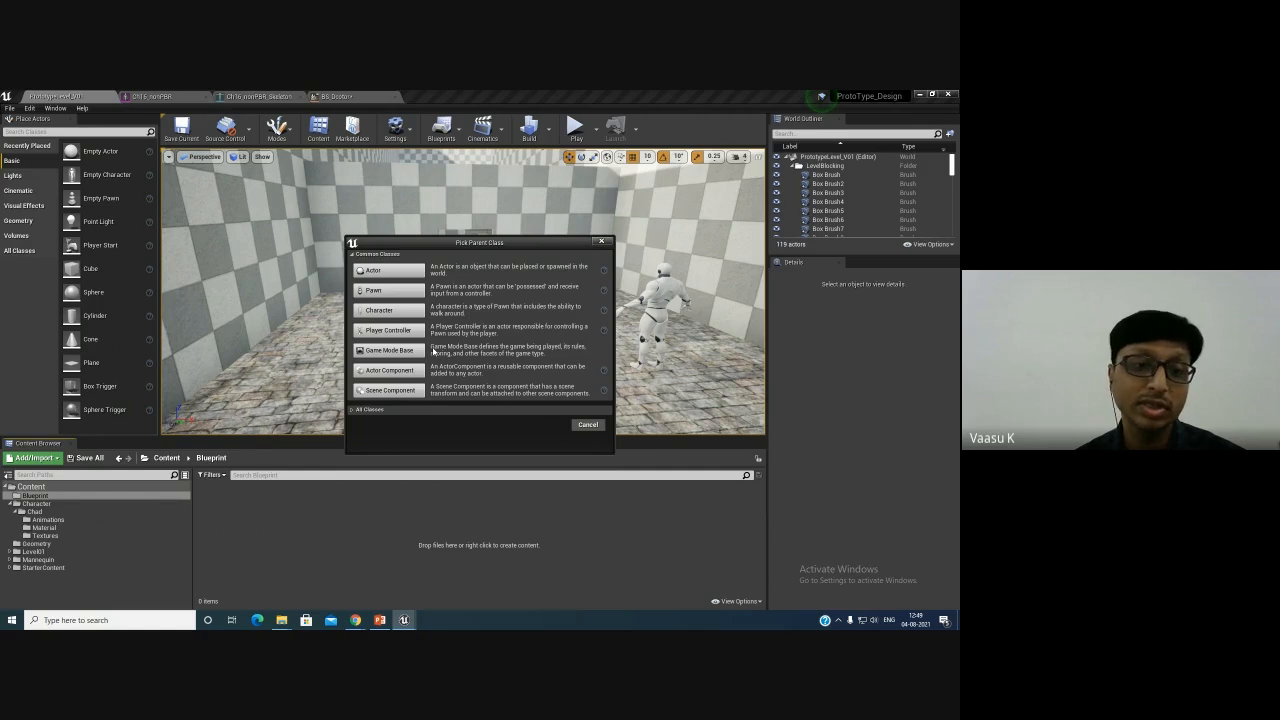
pyautogui.click(392, 312)
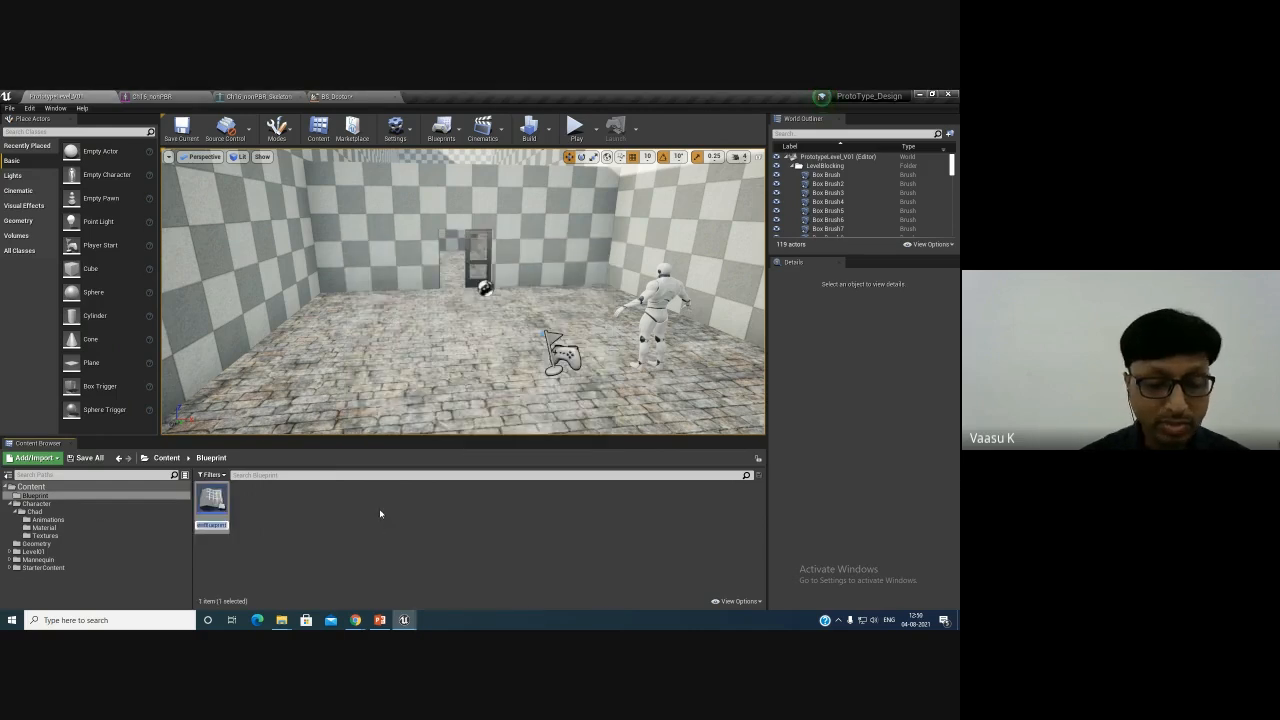
pyautogui.write('BP_')
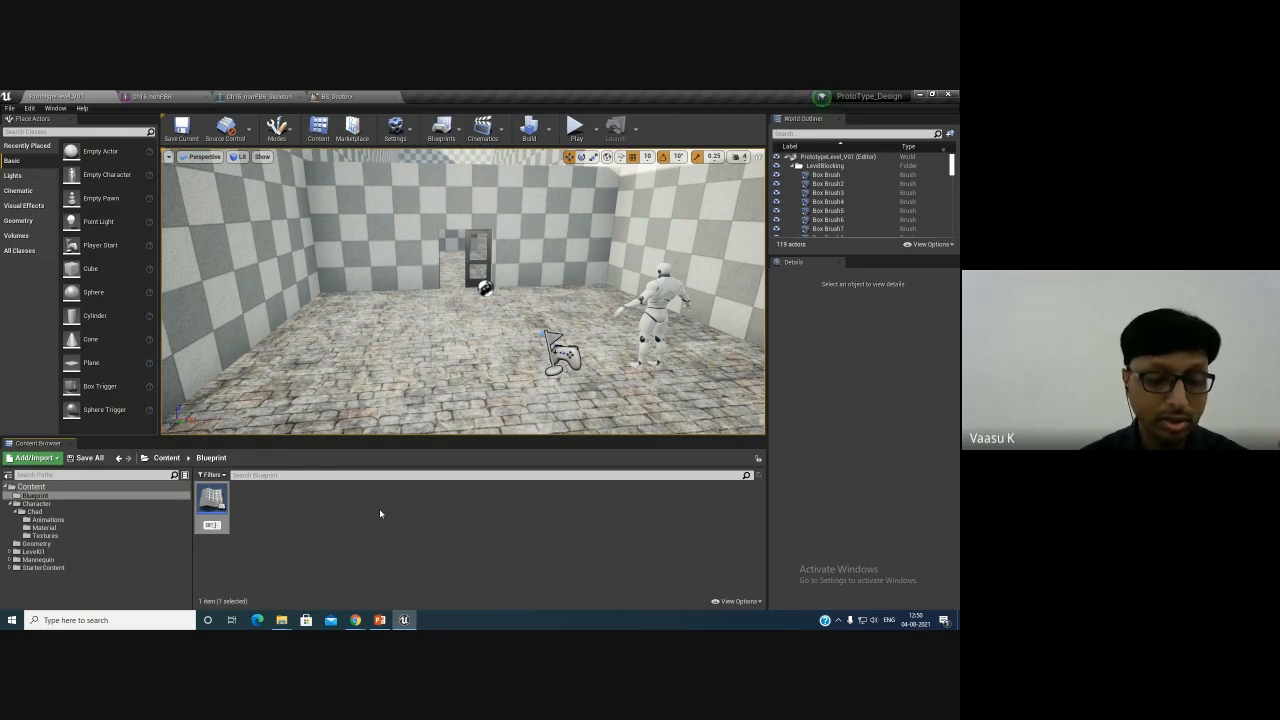
pyautogui.write('Do')
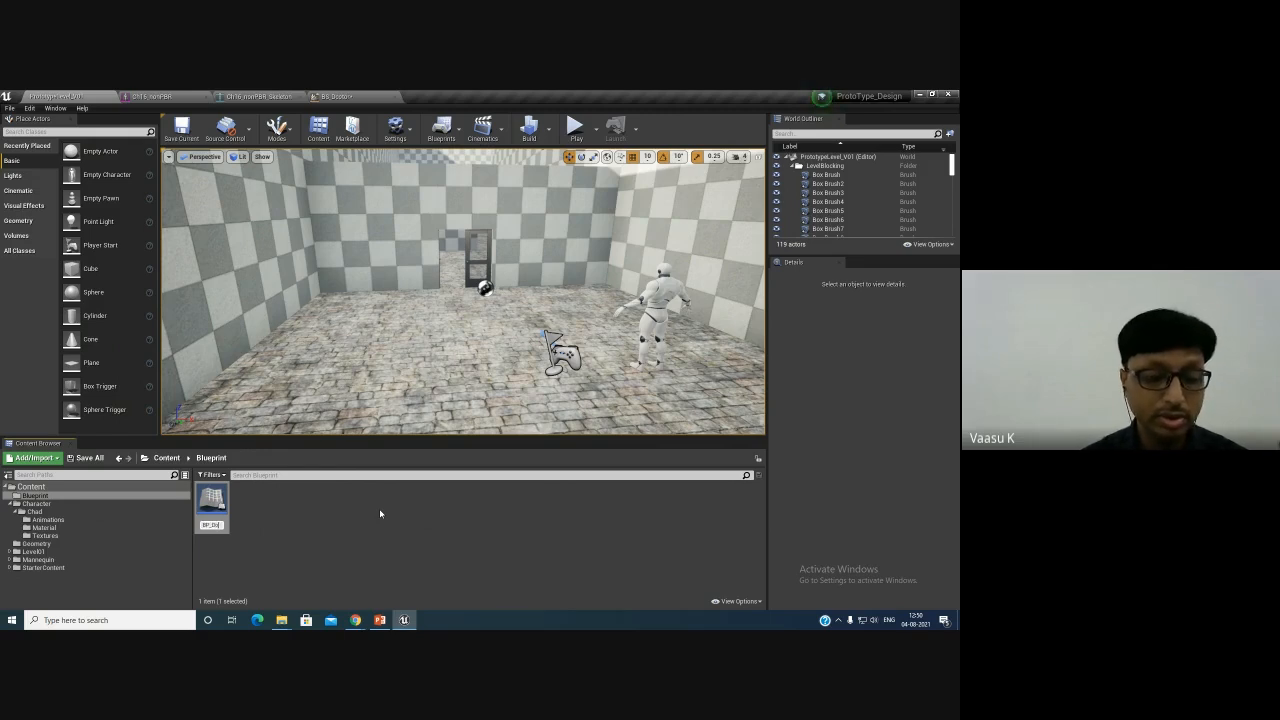
pyautogui.write('ctorCh')
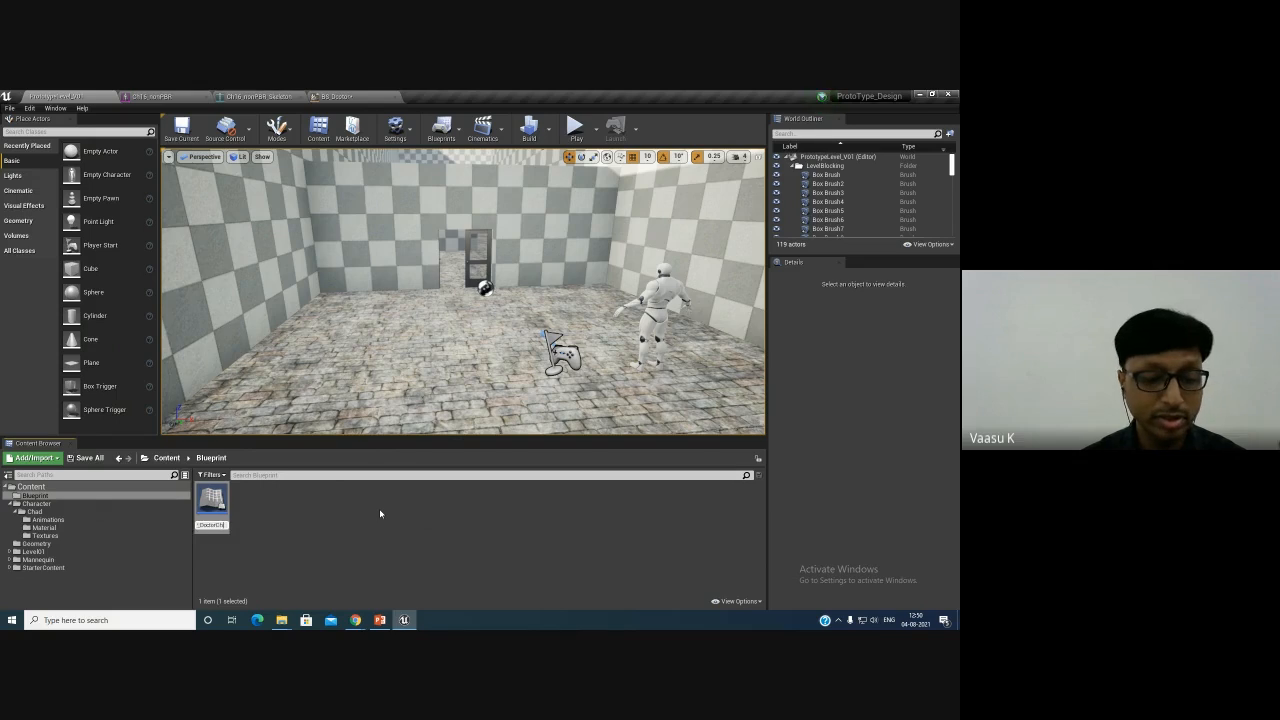
pyautogui.write('ad')
pyautogui.press('Return')
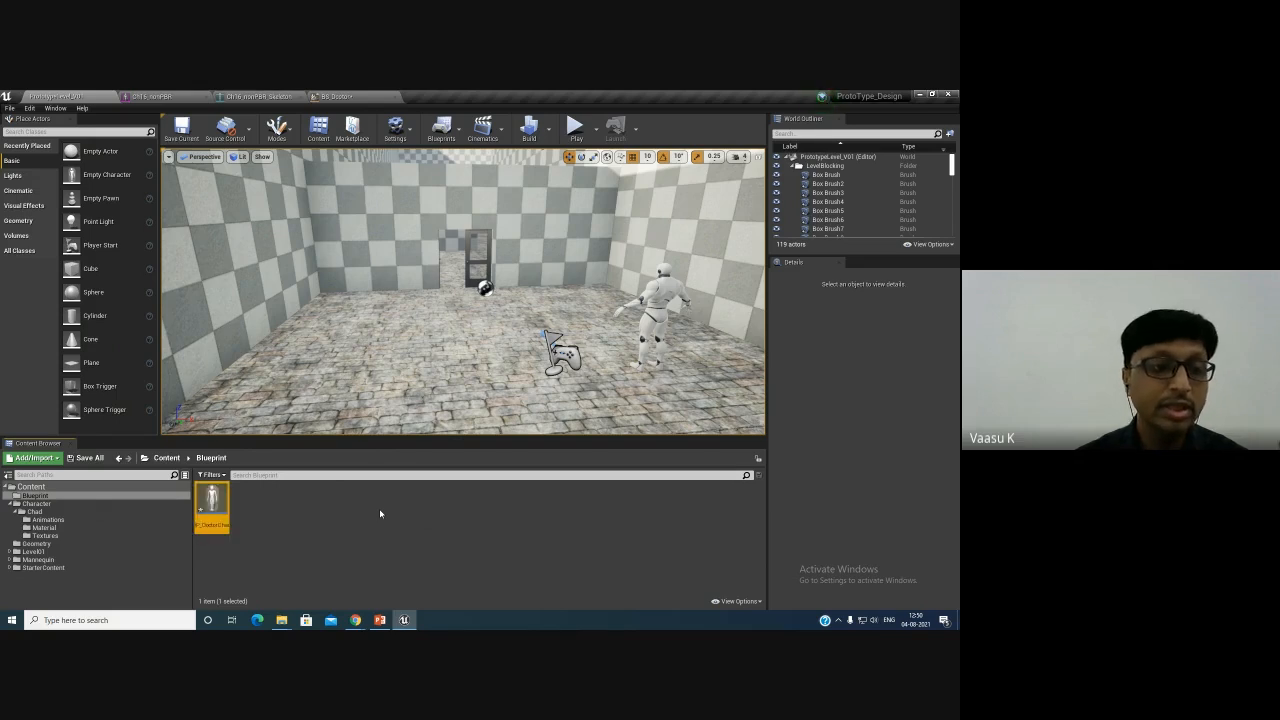
# - Open BP_DoctorChad in the Blueprint editor
pyautogui.press('Return')
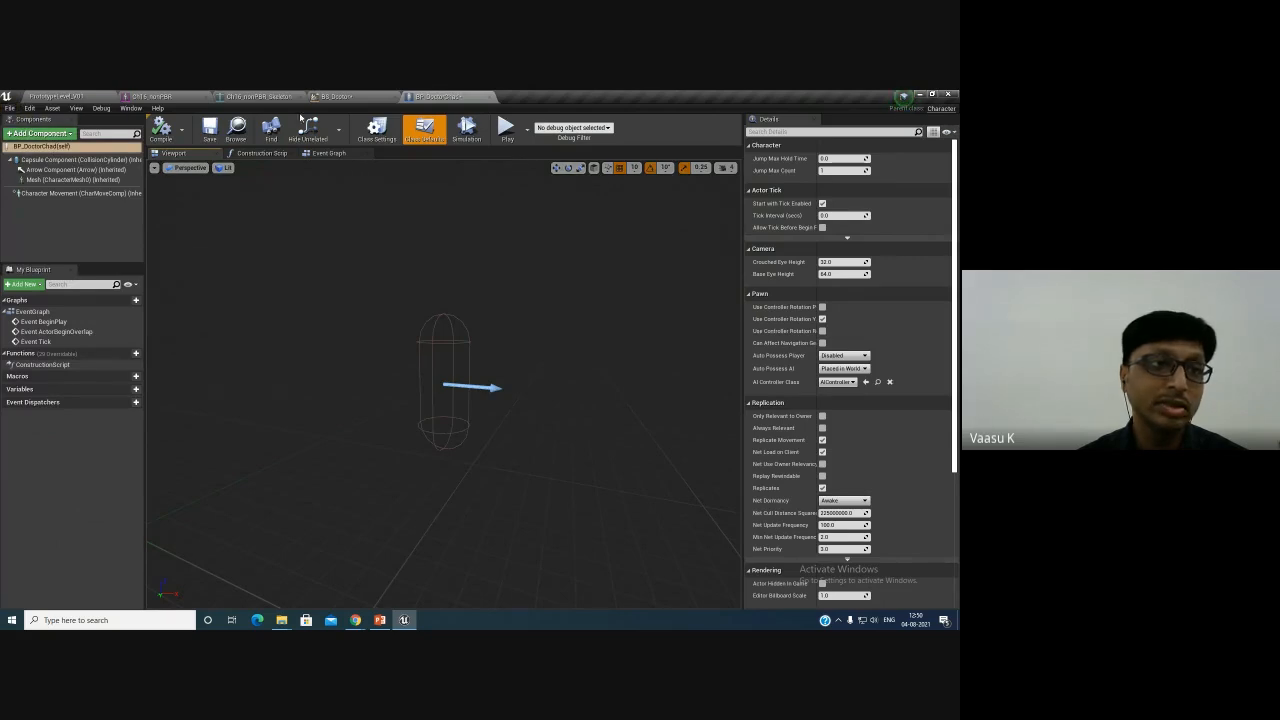
pyautogui.click(65, 95)
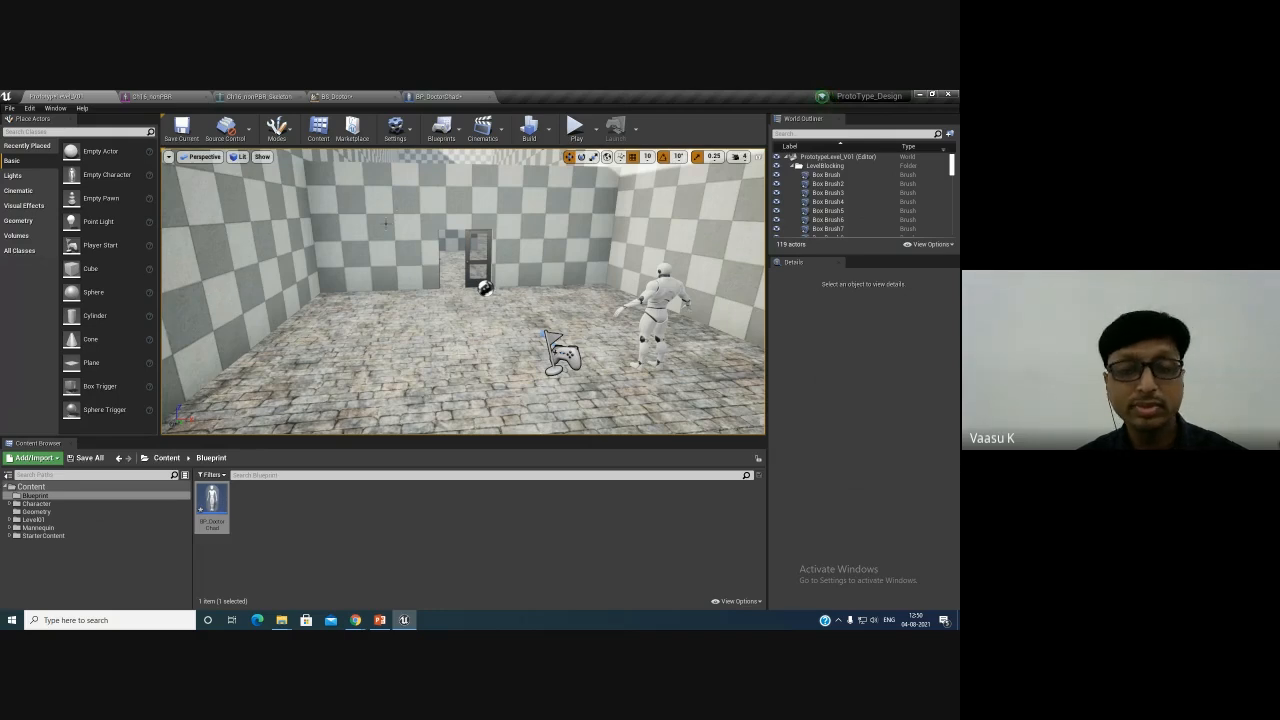
pyautogui.click(463, 95)
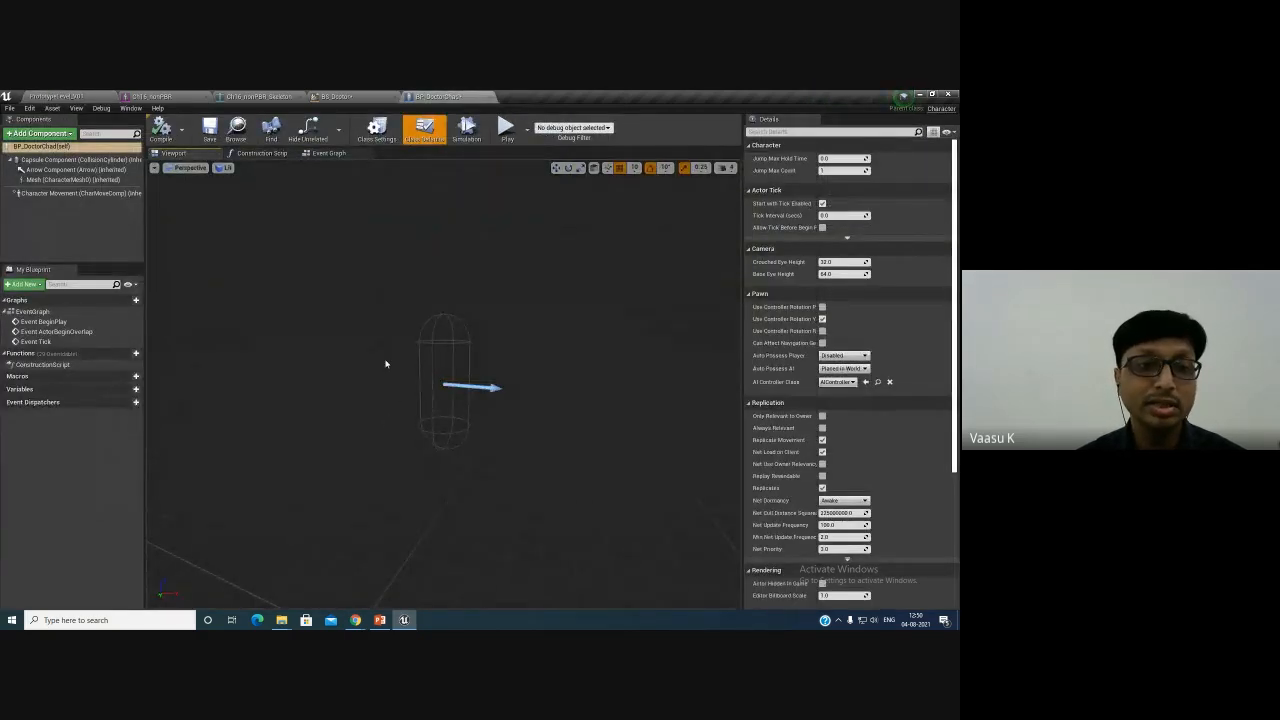
pyautogui.moveTo(386, 361); pyautogui.dragTo(426, 375)
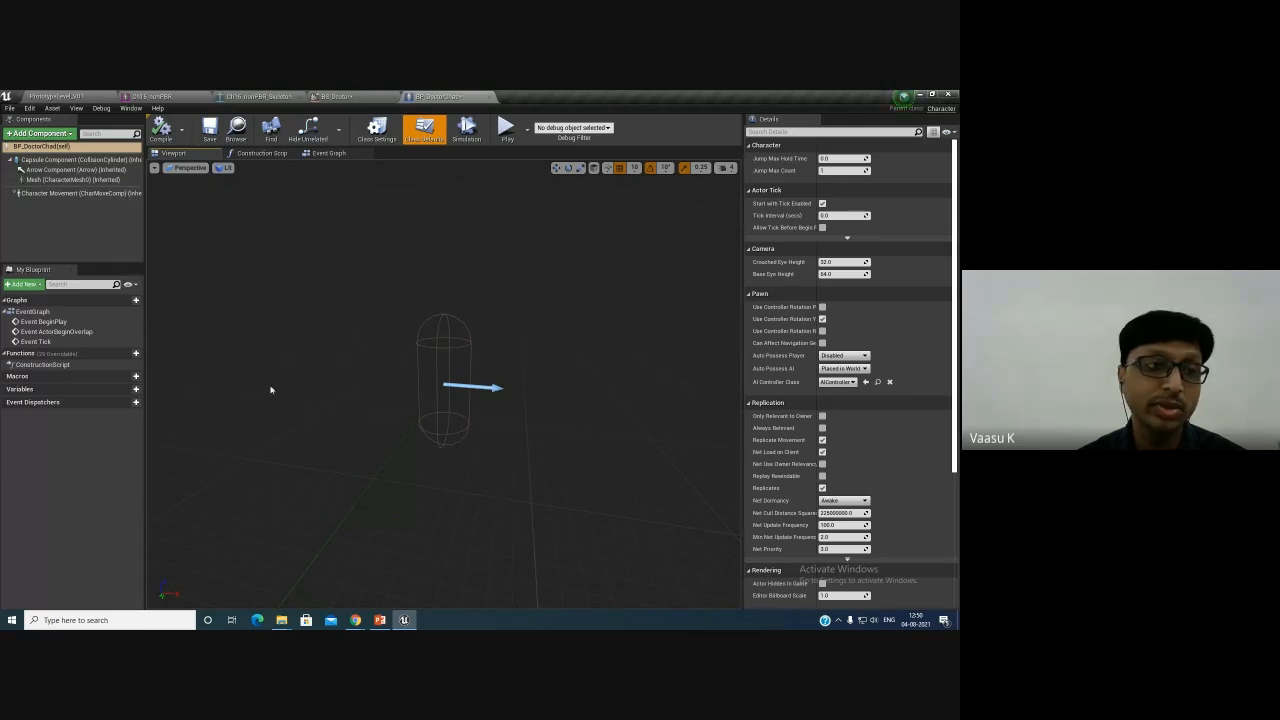
pyautogui.click(44, 136)
pyautogui.click(40, 134)
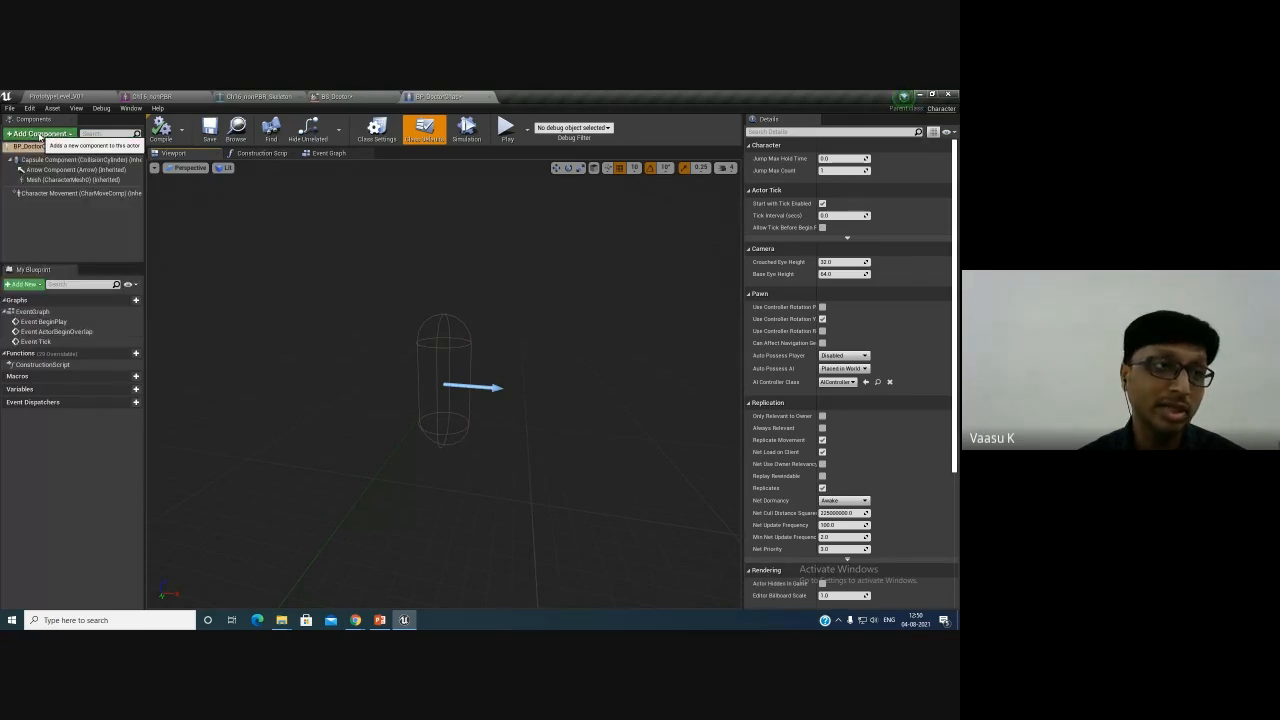
pyautogui.click(40, 134)
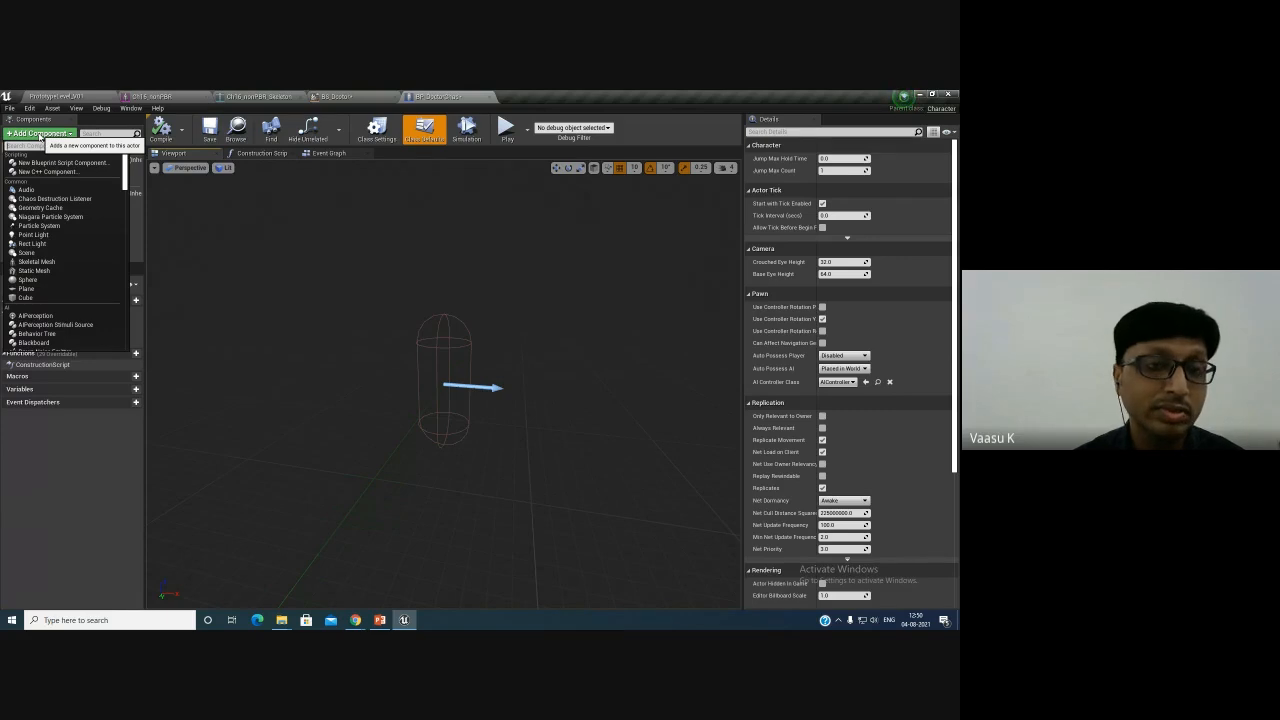
pyautogui.click(40, 134)
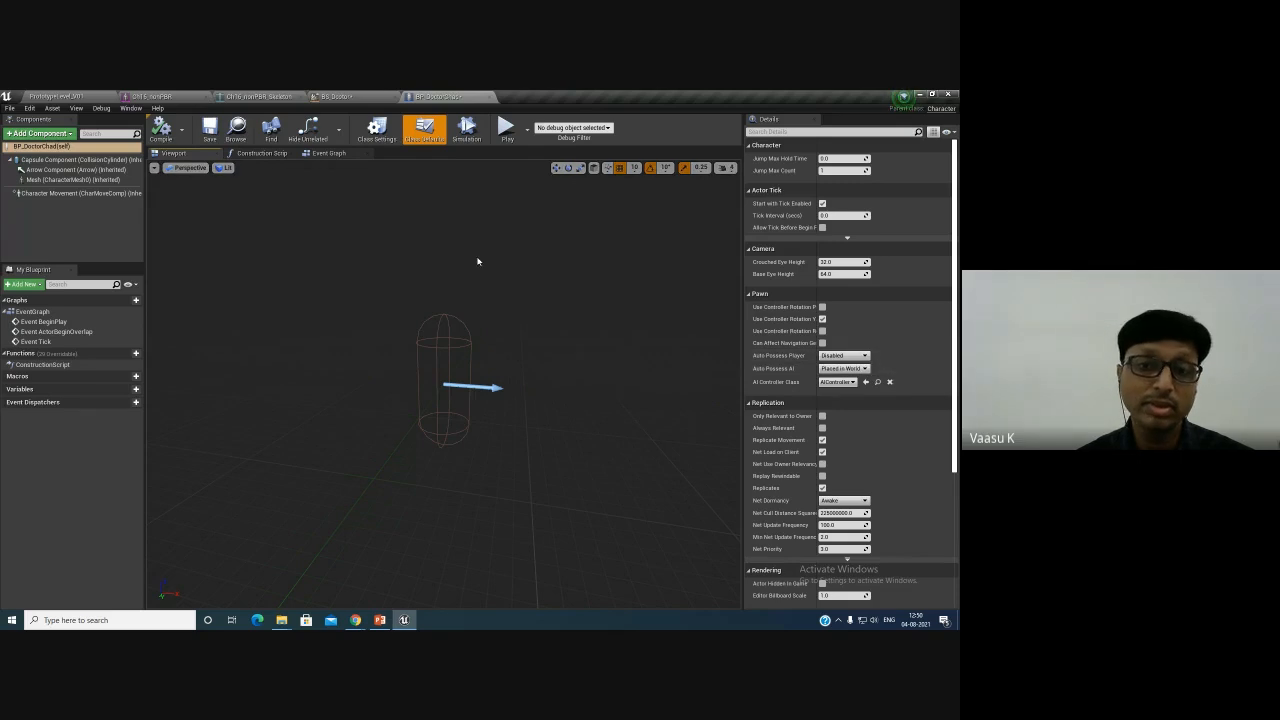
# - Select the inherited Mesh component and set its Skeletal Mesh to Ch16_nonPBR
pyautogui.scroll(-5, 857, 452)
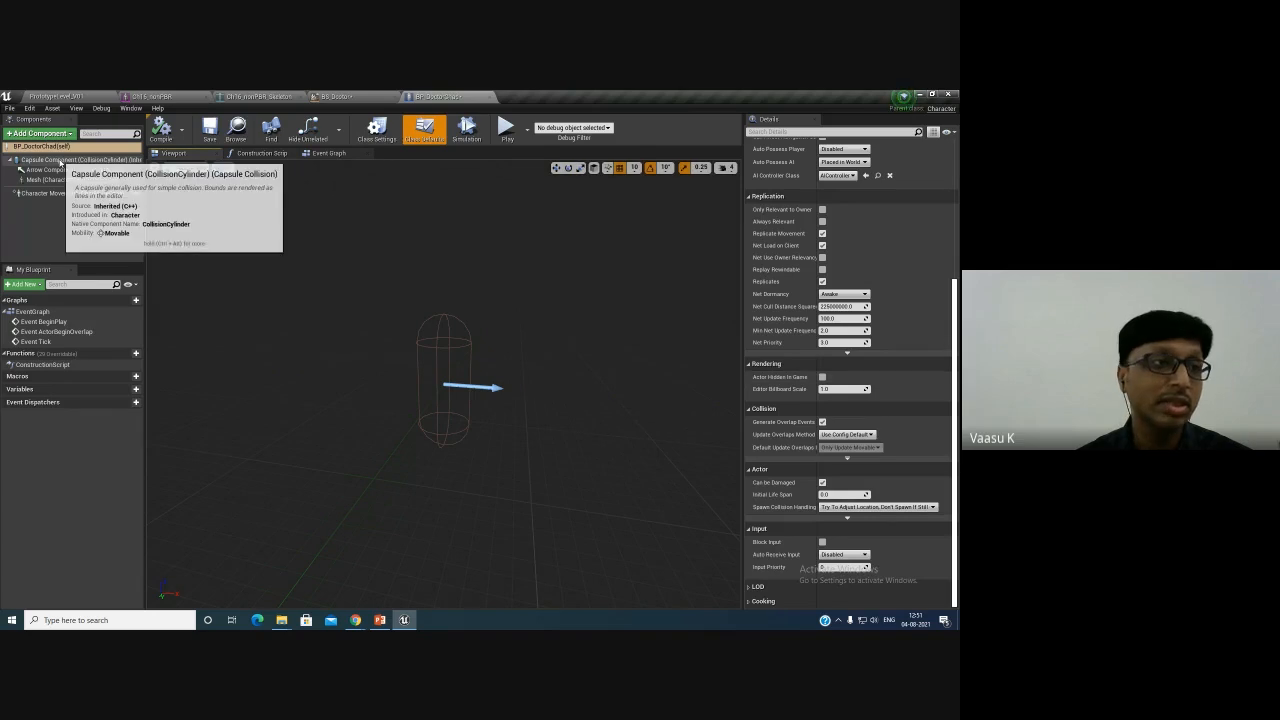
pyautogui.click(60, 159)
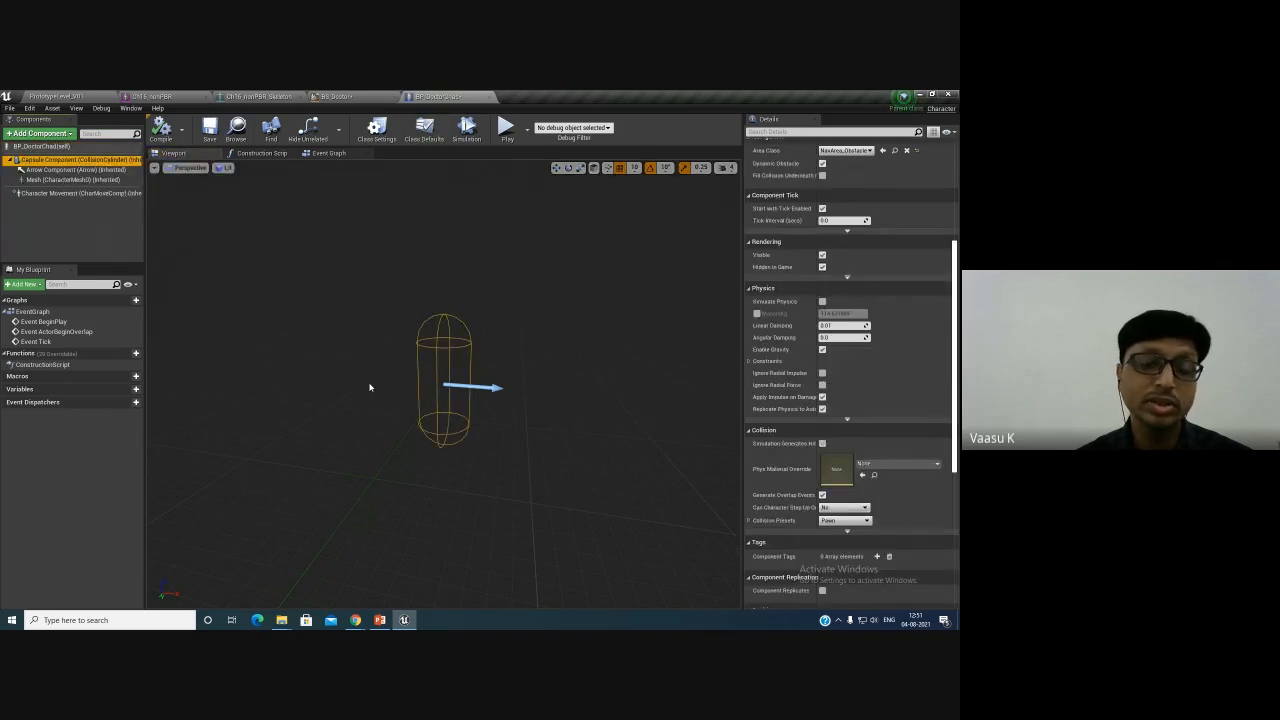
pyautogui.moveTo(369, 387)
pyautogui.keyDown('alt'); pyautogui.mouseDown()
pyautogui.moveTo(440, 384)
pyautogui.moveTo(343, 394)
pyautogui.moveTo(390, 392)
pyautogui.mouseUp(); pyautogui.keyUp('alt')
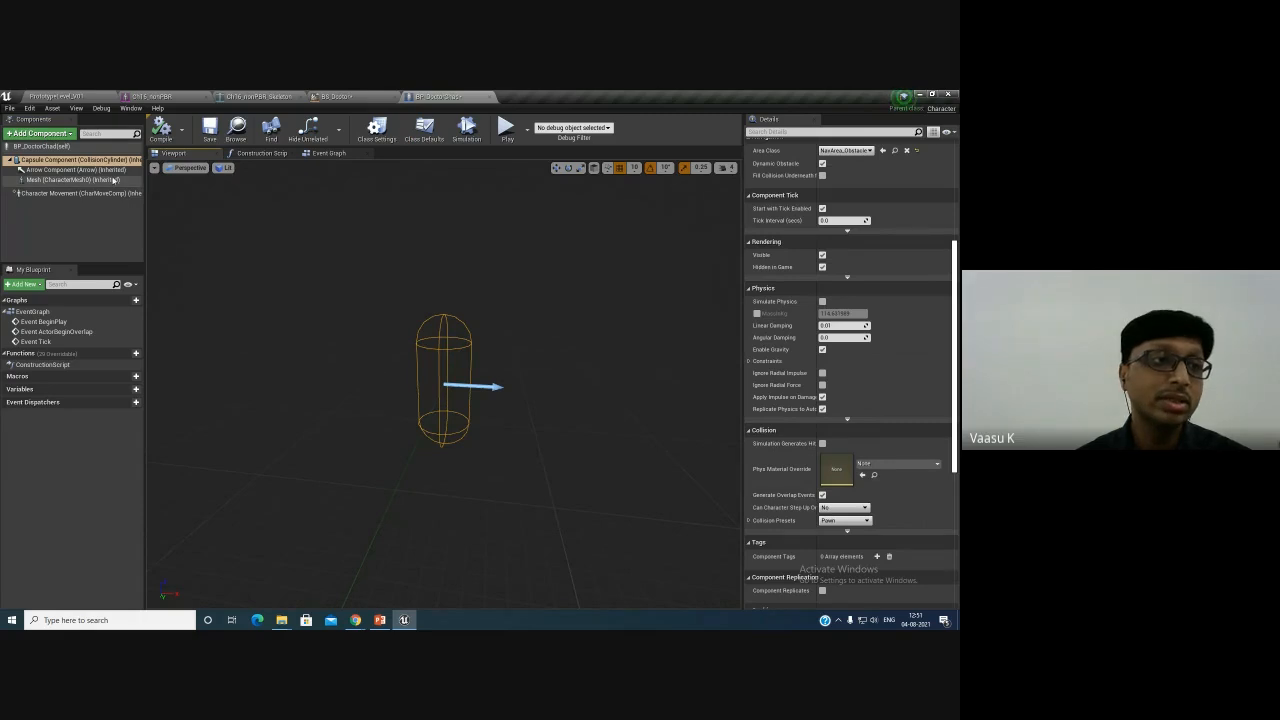
pyautogui.click(76, 170)
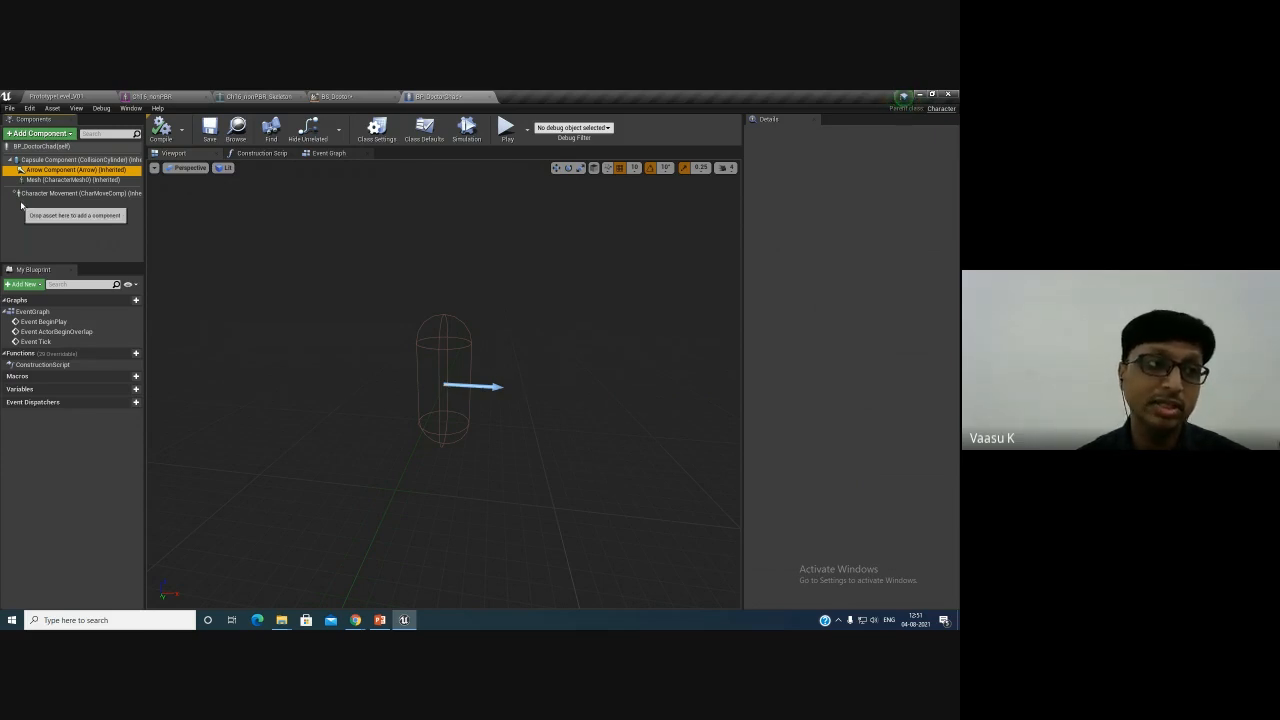
pyautogui.click(96, 182)
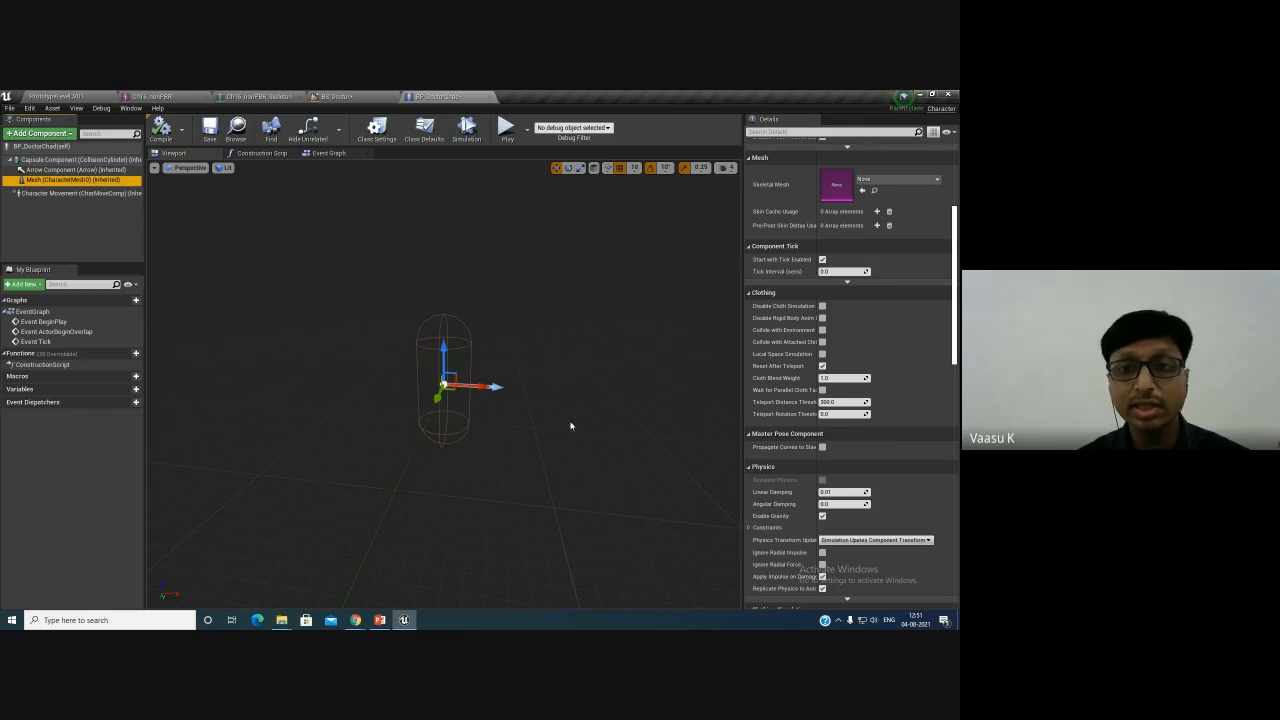
pyautogui.scroll(4, 835, 403)
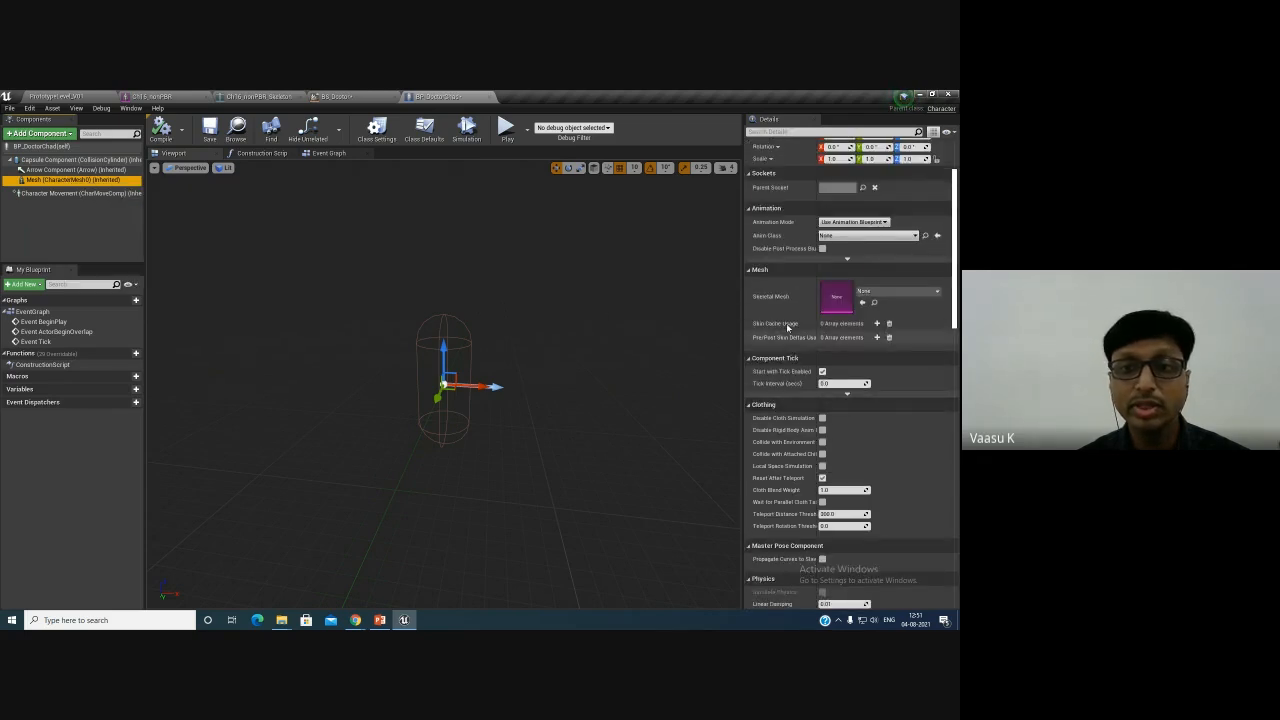
pyautogui.click(870, 292)
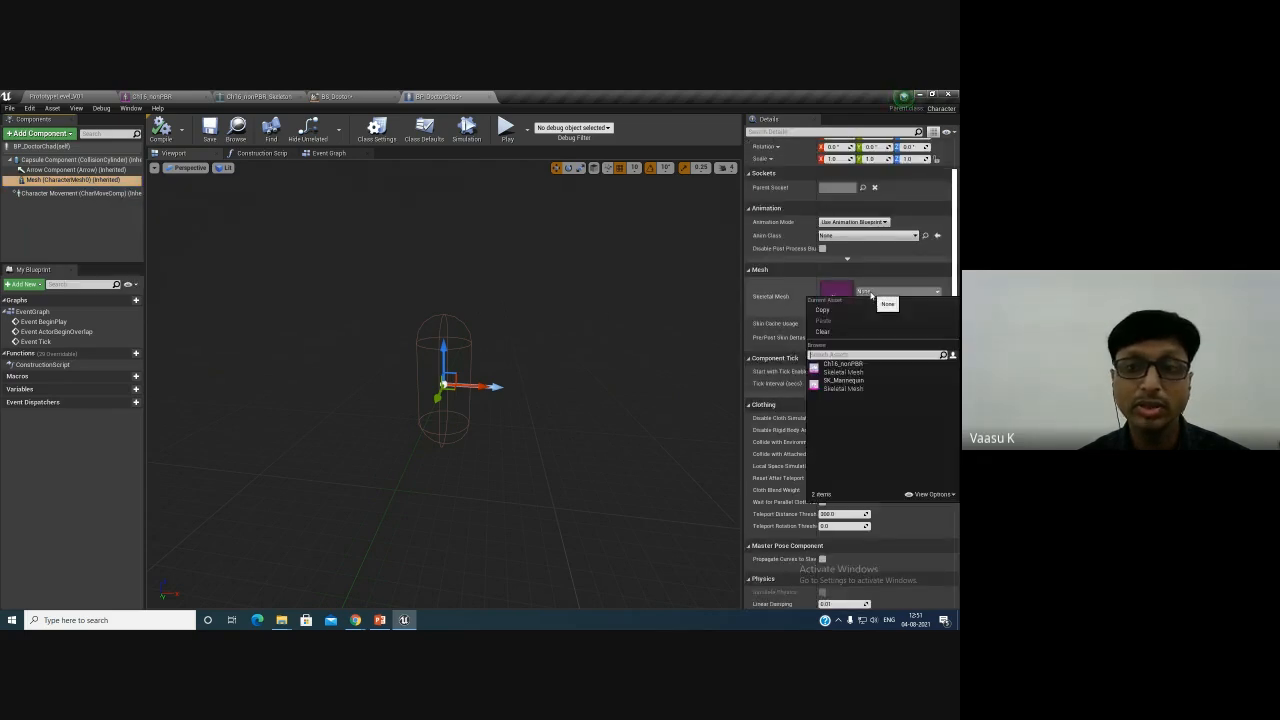
pyautogui.click(862, 366)
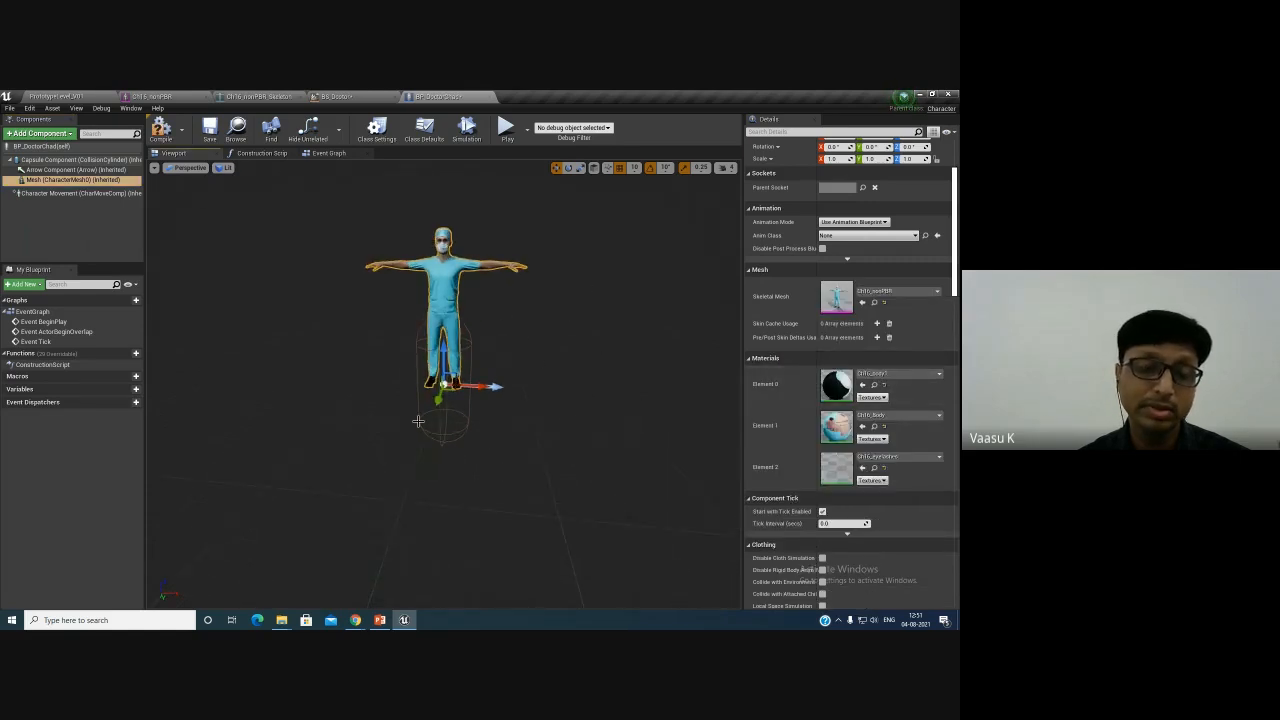
# - Rotate the character mesh -90 degrees around the vertical axis to face the arrow direction
pyautogui.moveTo(480, 441); pyautogui.dragTo(506, 400)
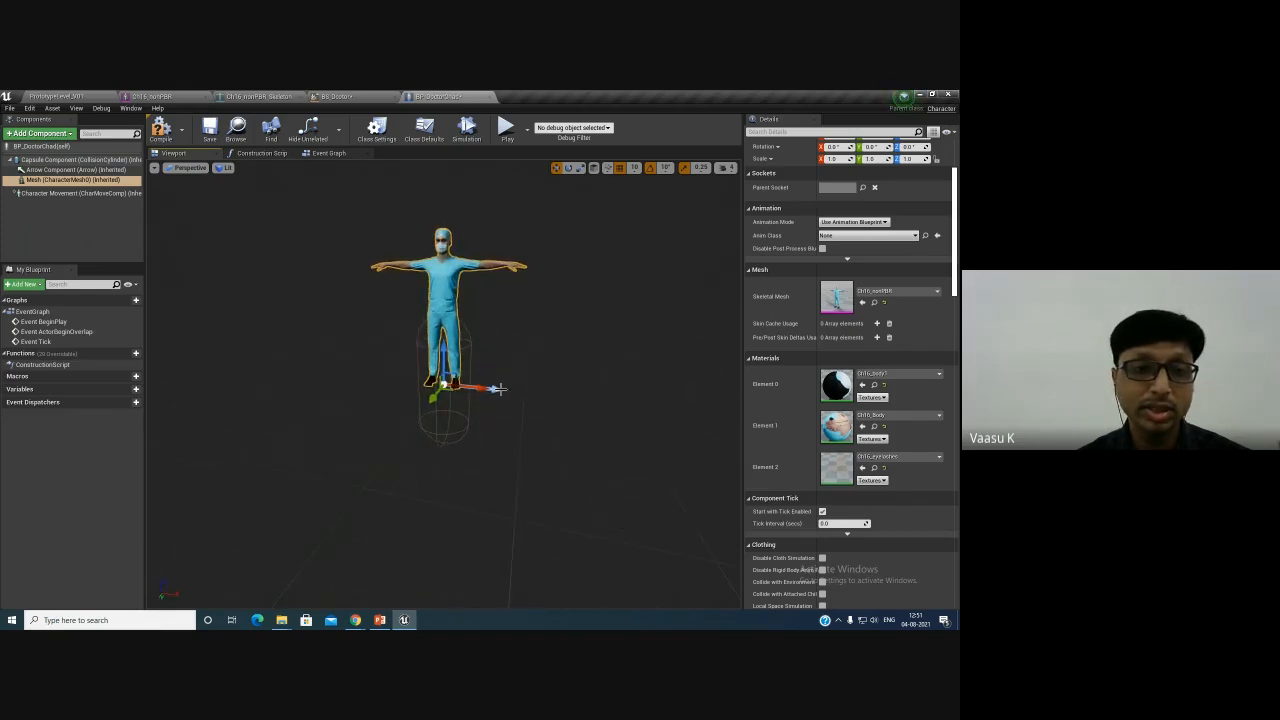
pyautogui.click(498, 390)
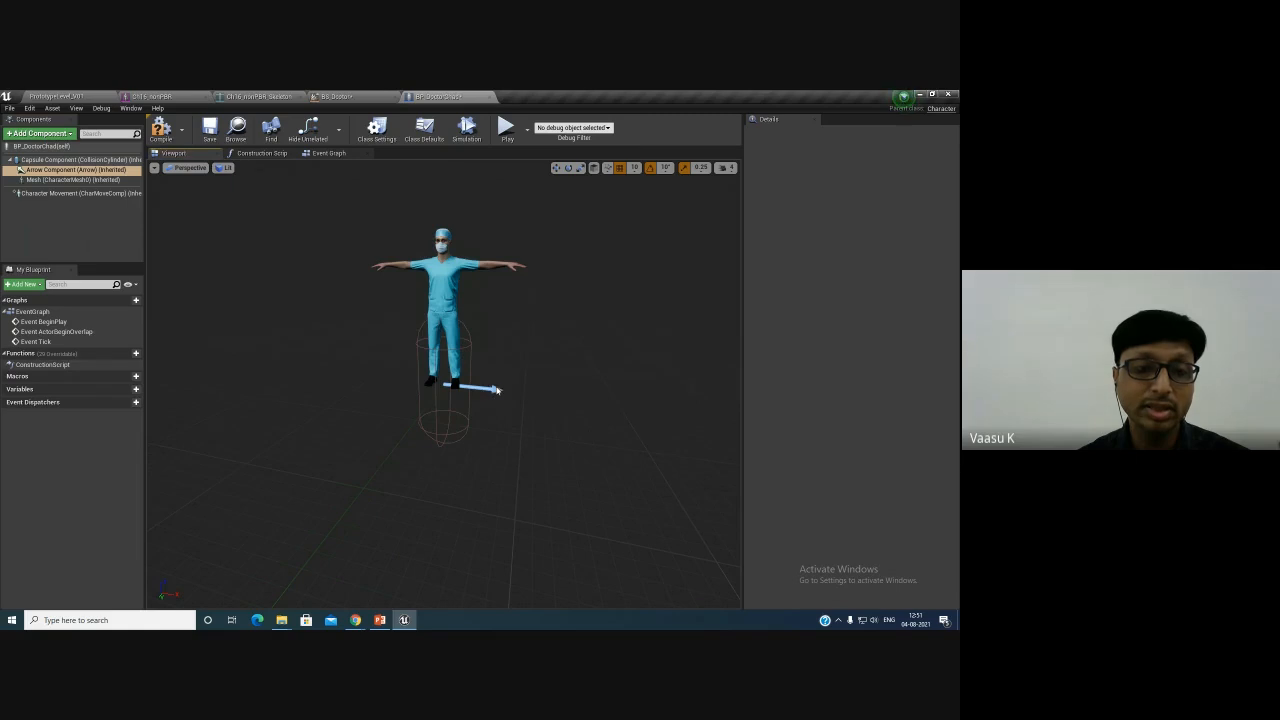
pyautogui.click(448, 372)
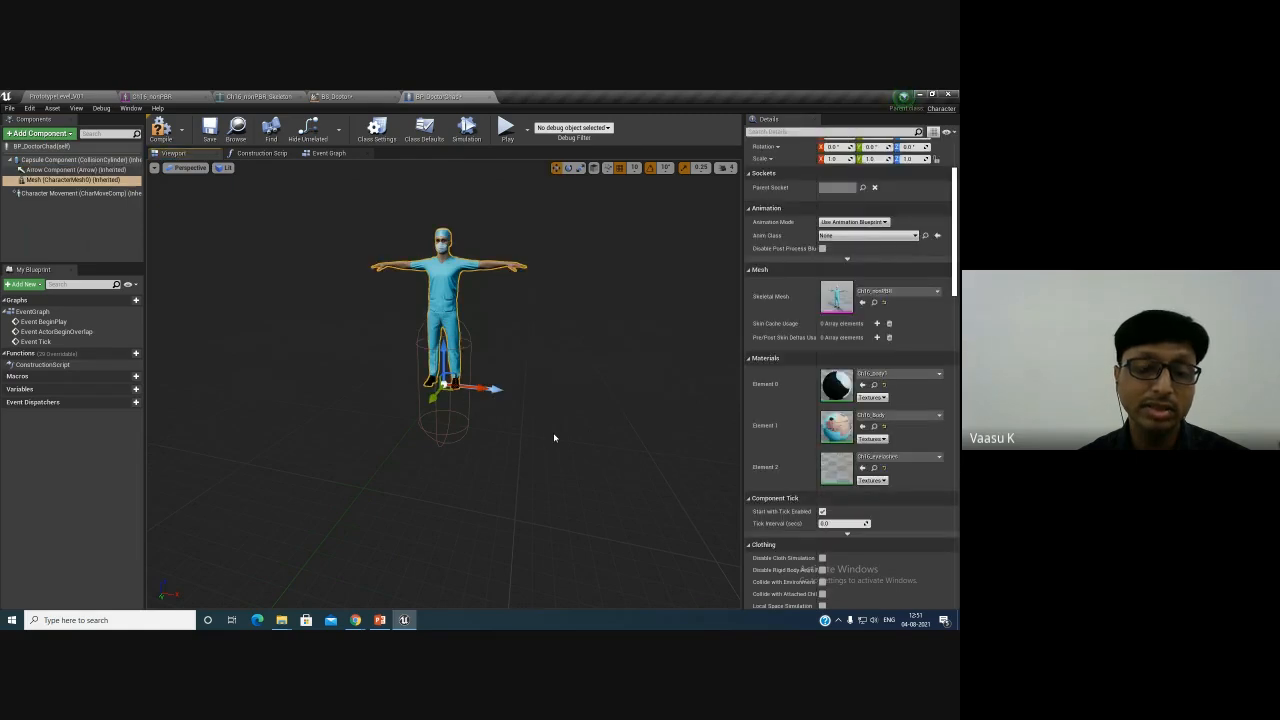
pyautogui.press('e')
pyautogui.moveTo(500, 405); pyautogui.dragTo(662, 365)
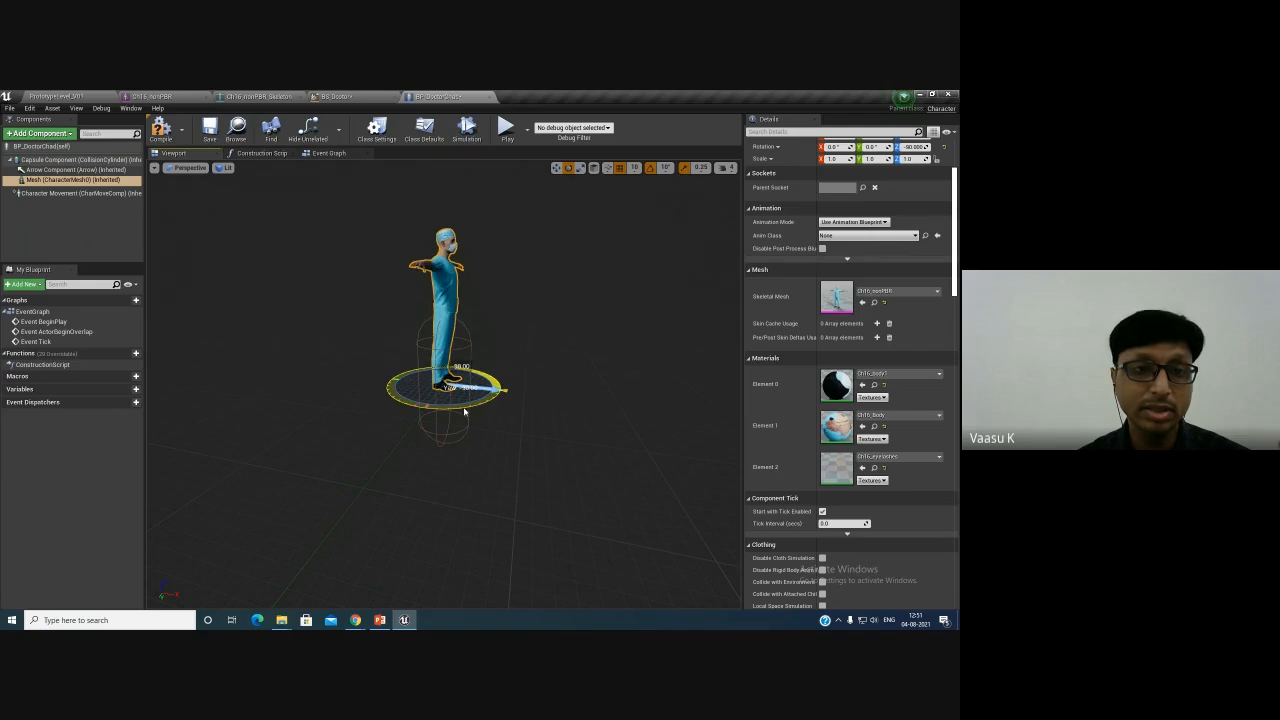
# - Move the mesh down about 90 units so its feet sit at the bottom of the capsule
pyautogui.press('w')
pyautogui.moveTo(445, 349); pyautogui.dragTo(446, 408)
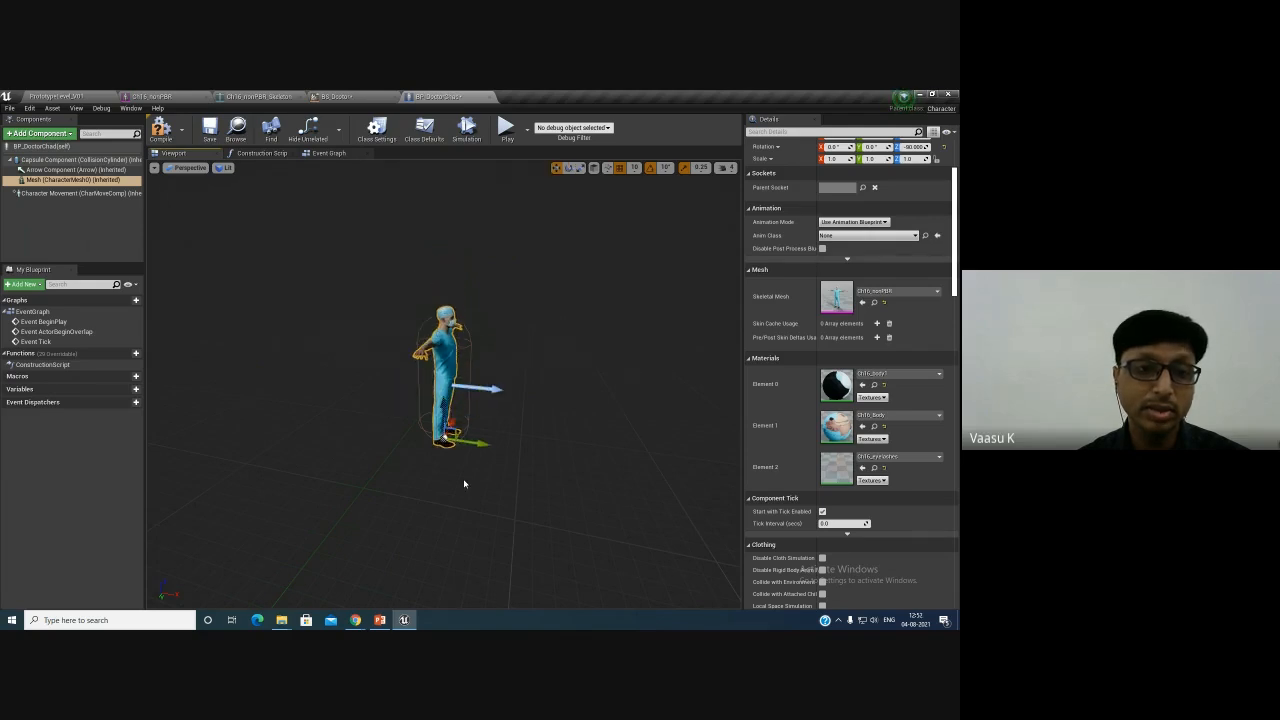
pyautogui.keyDown('alt'); pyautogui.moveTo(466, 483); pyautogui.dragTo(521, 459); pyautogui.keyUp('alt')
pyautogui.moveTo(444, 406); pyautogui.dragTo(443, 414)
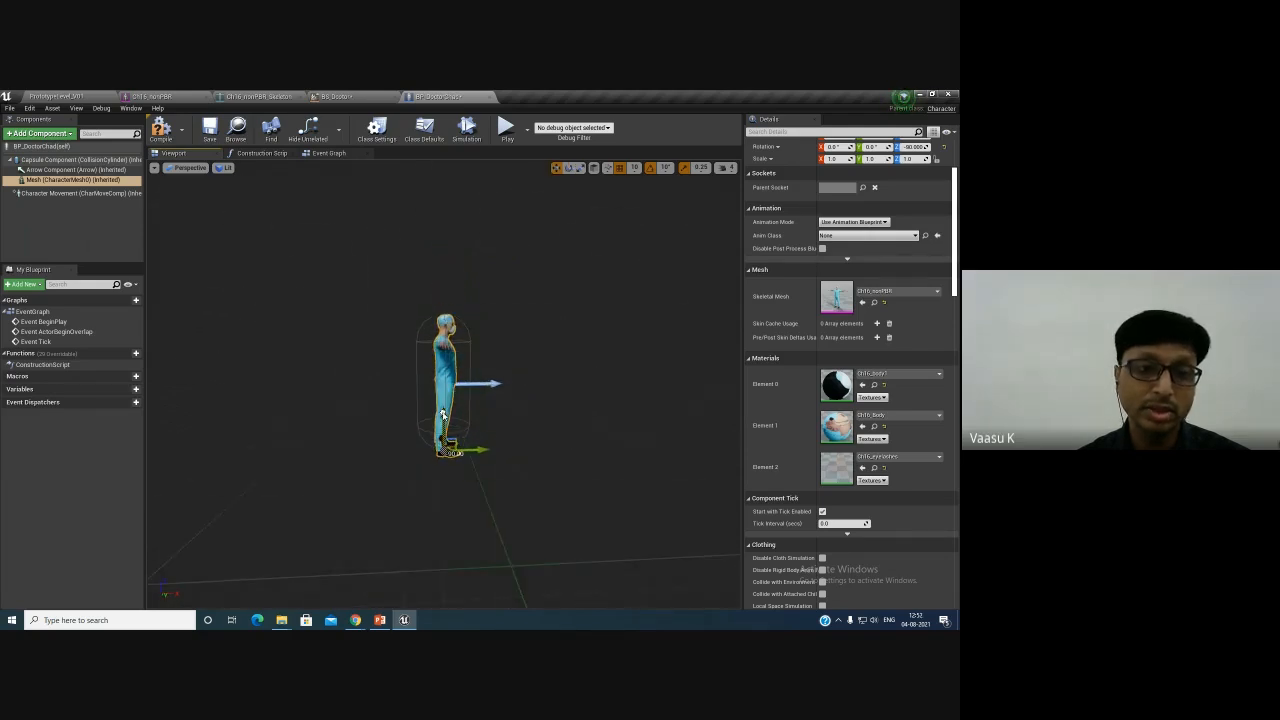
pyautogui.scroll(2, 911, 190)
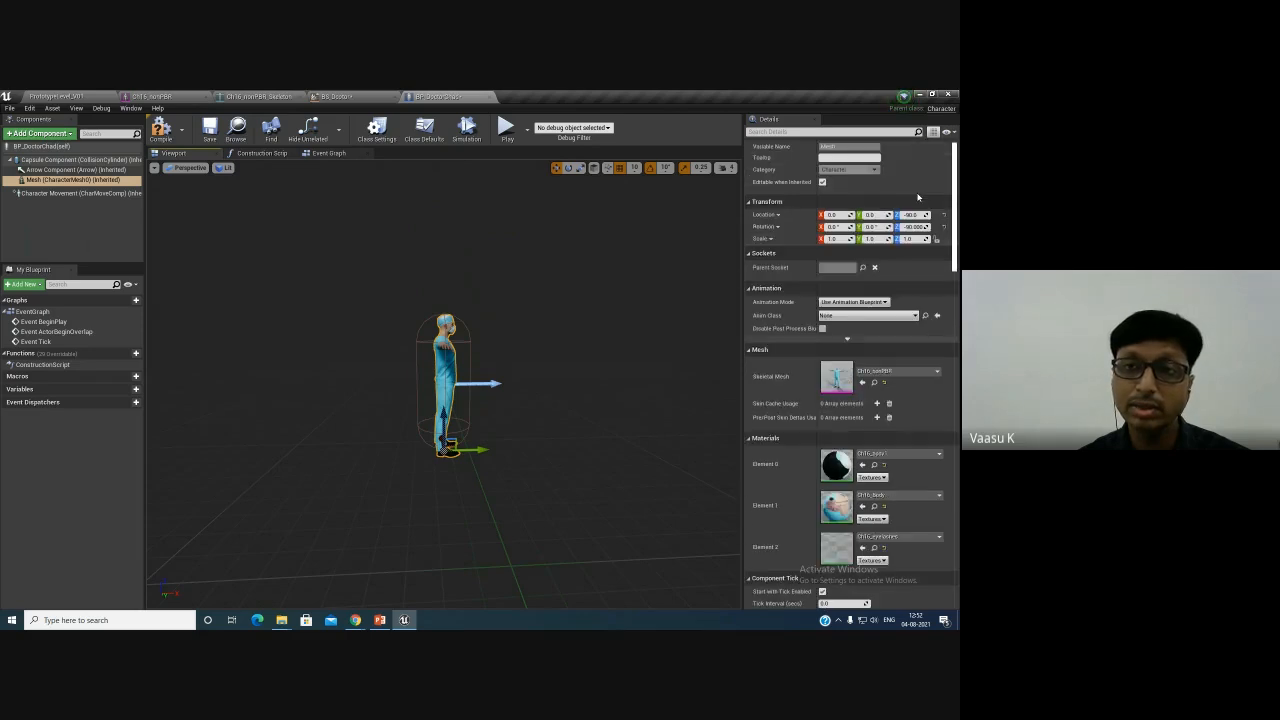
pyautogui.click(920, 215)
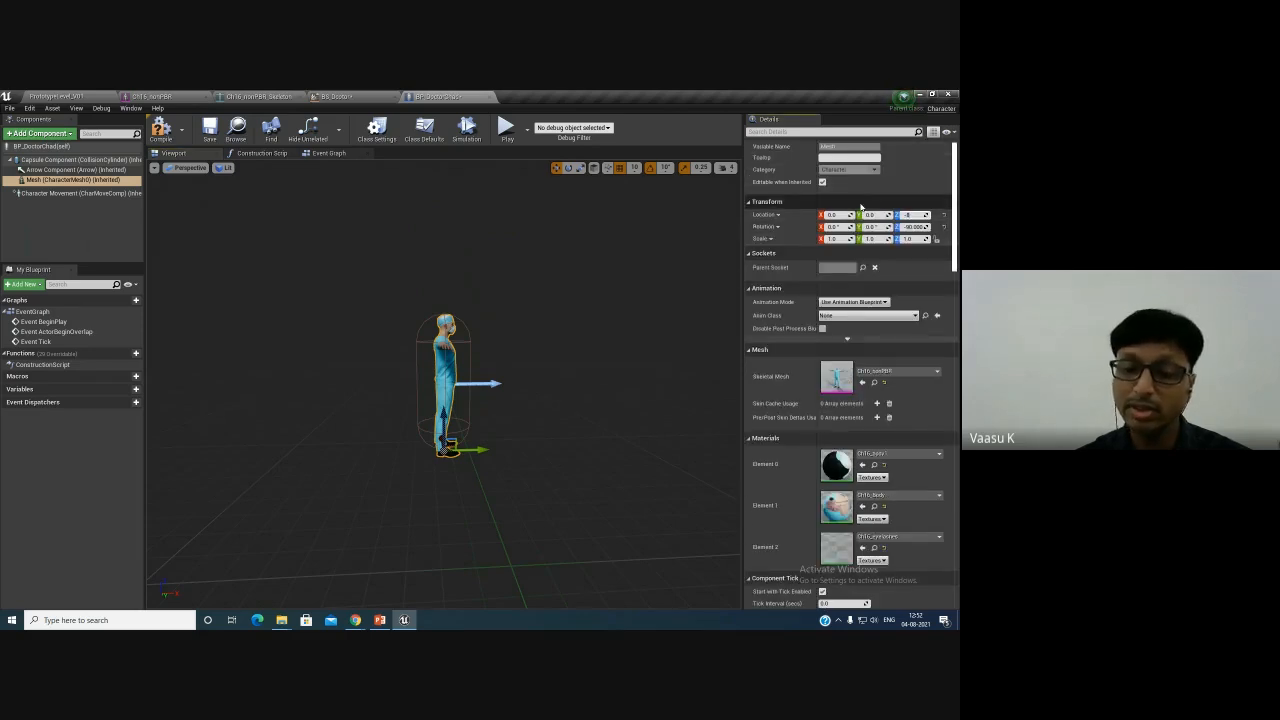
pyautogui.keyDown('alt'); pyautogui.moveTo(594, 483); pyautogui.dragTo(585, 466); pyautogui.keyUp('alt')
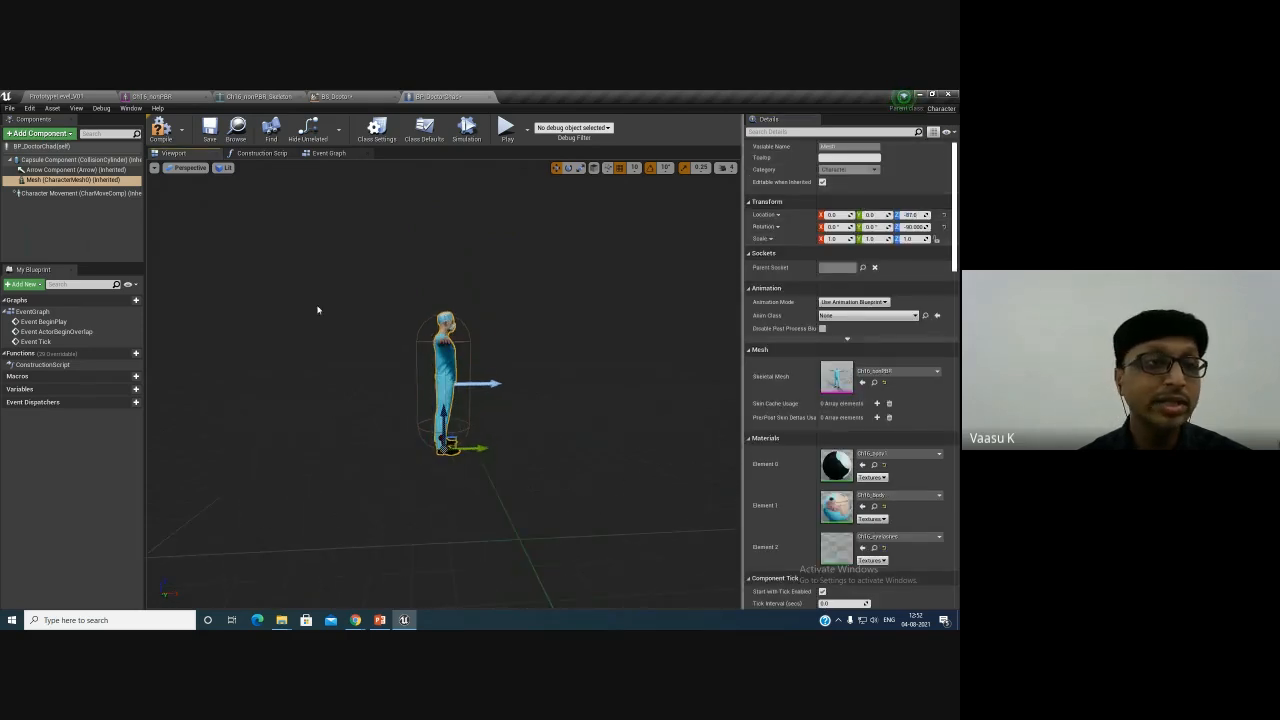
# - Compile and save BP_DoctorChad, and select its Character Movement component to review its settings
pyautogui.click(164, 131)
pyautogui.click(211, 138)
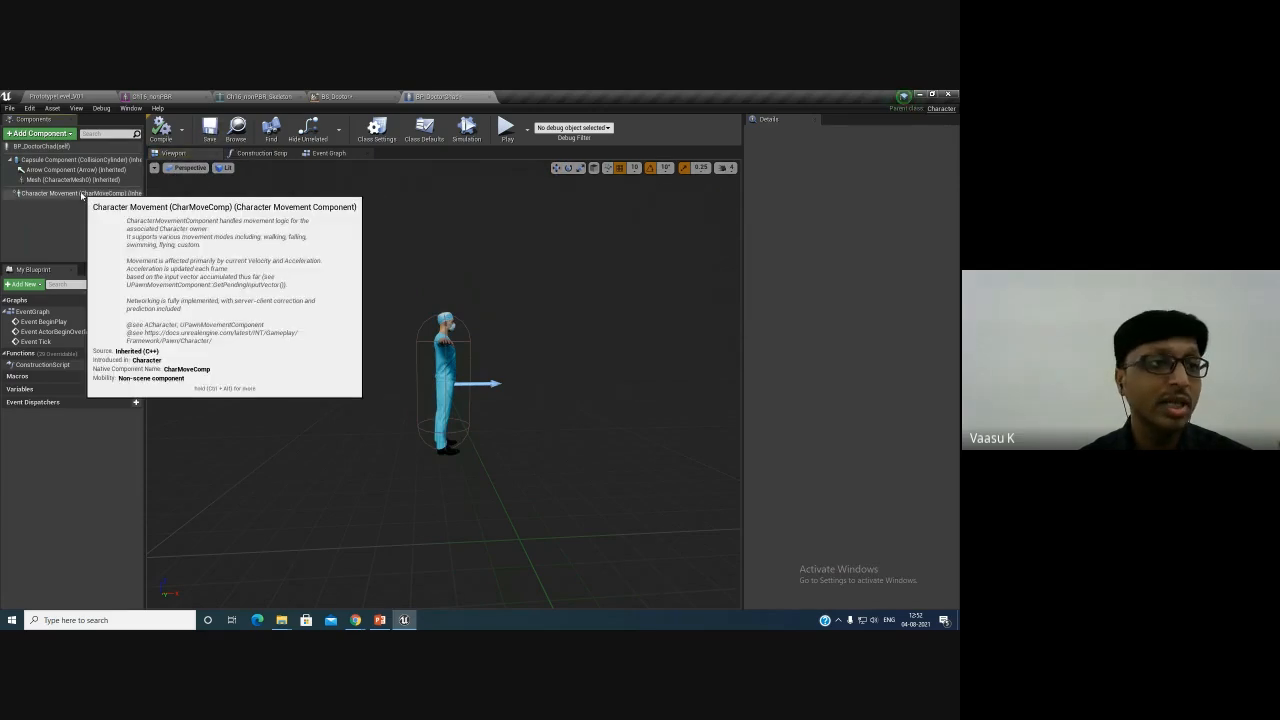
pyautogui.click(97, 192)
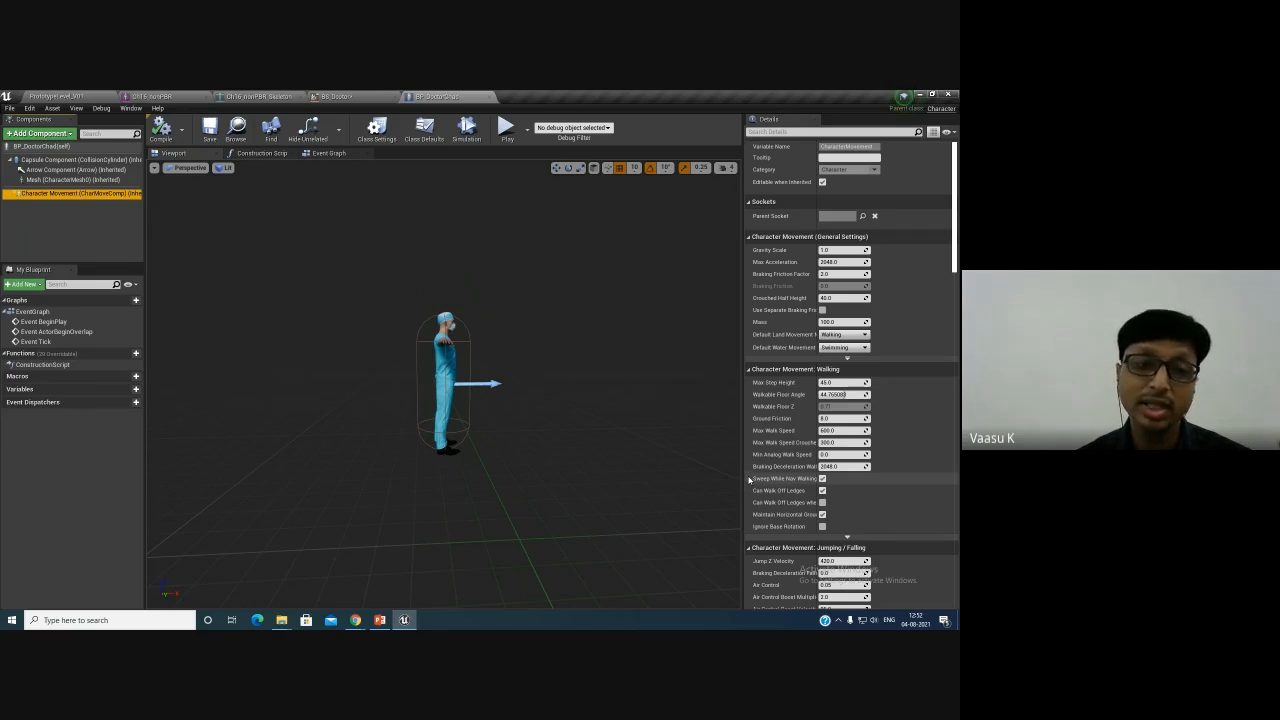
pyautogui.scroll(-6, 800, 490)
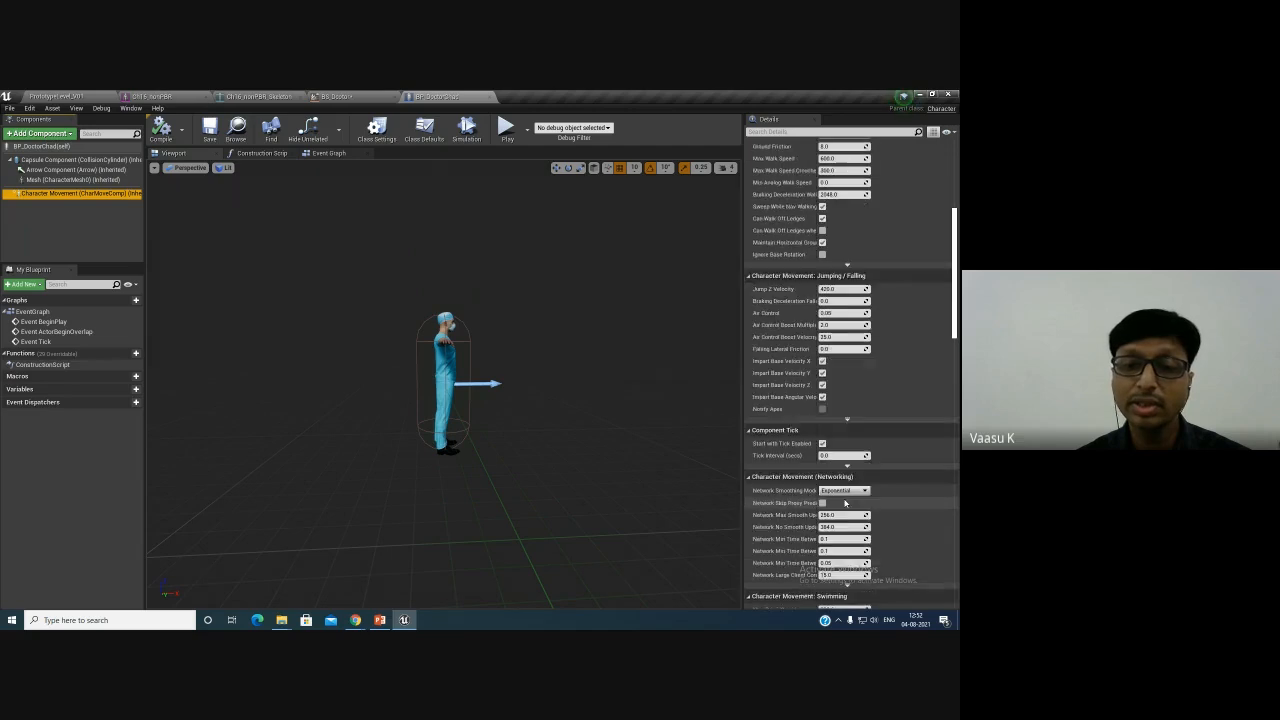
pyautogui.scroll(6, 845, 502)
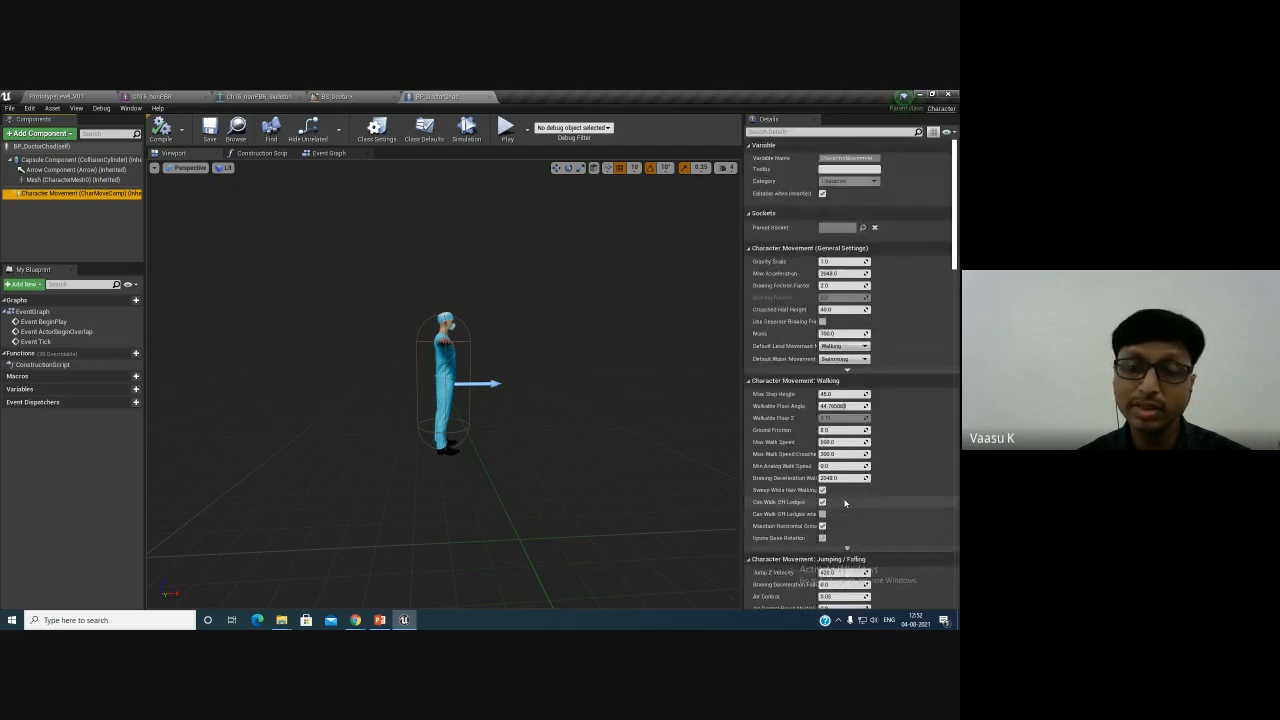
# - Try adding Falling_Idle at the start of the BS_Doctor blend space axis, then delete that sample
pyautogui.scroll(-1, 876, 517)
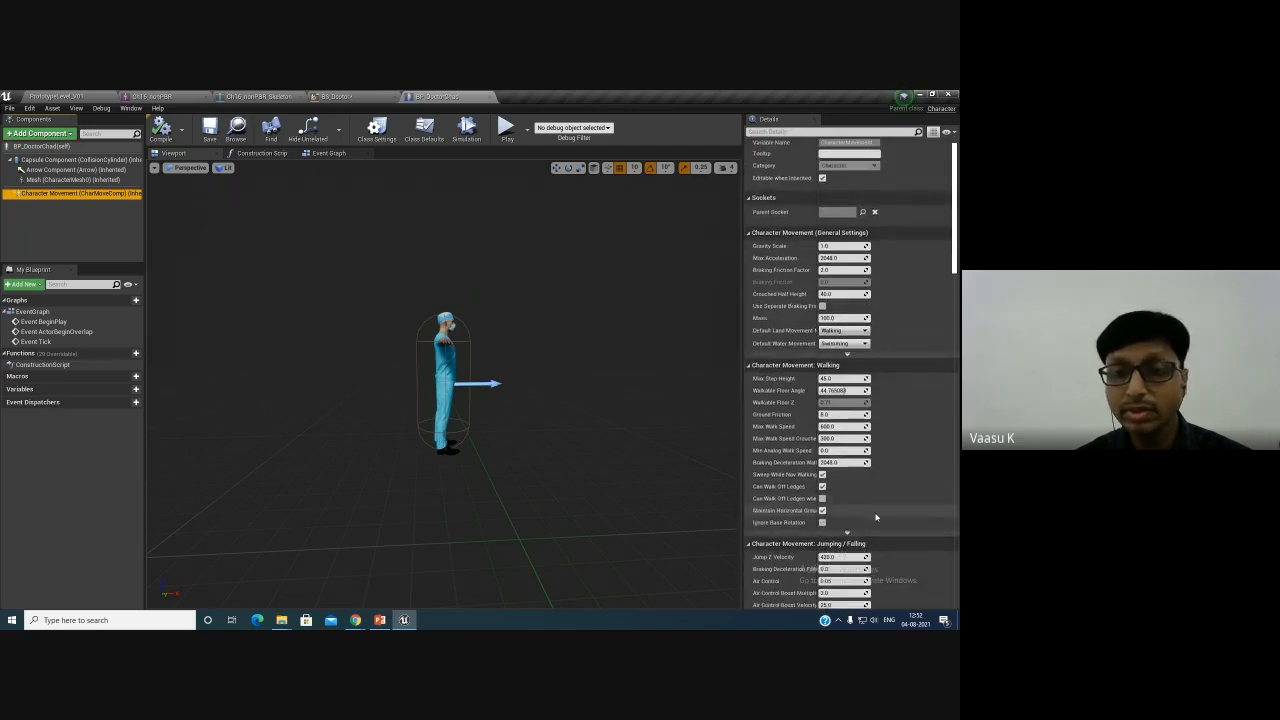
pyautogui.scroll(-3, 876, 517)
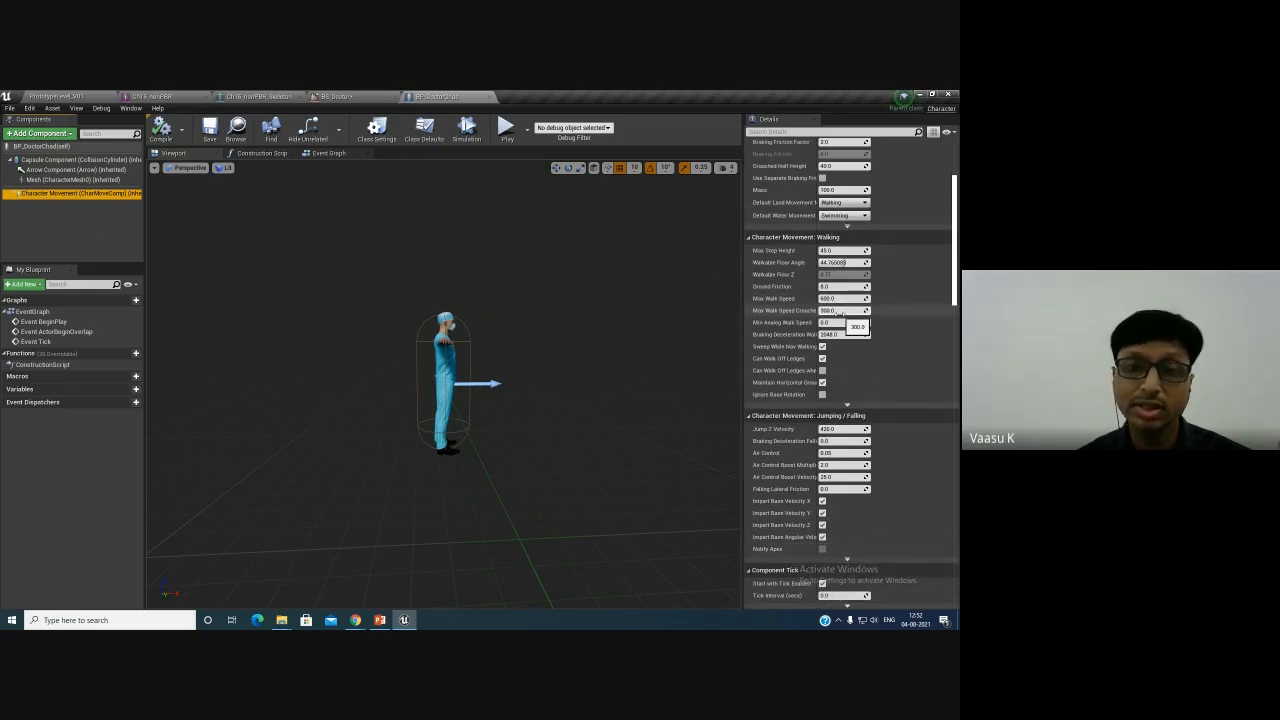
pyautogui.click(378, 96)
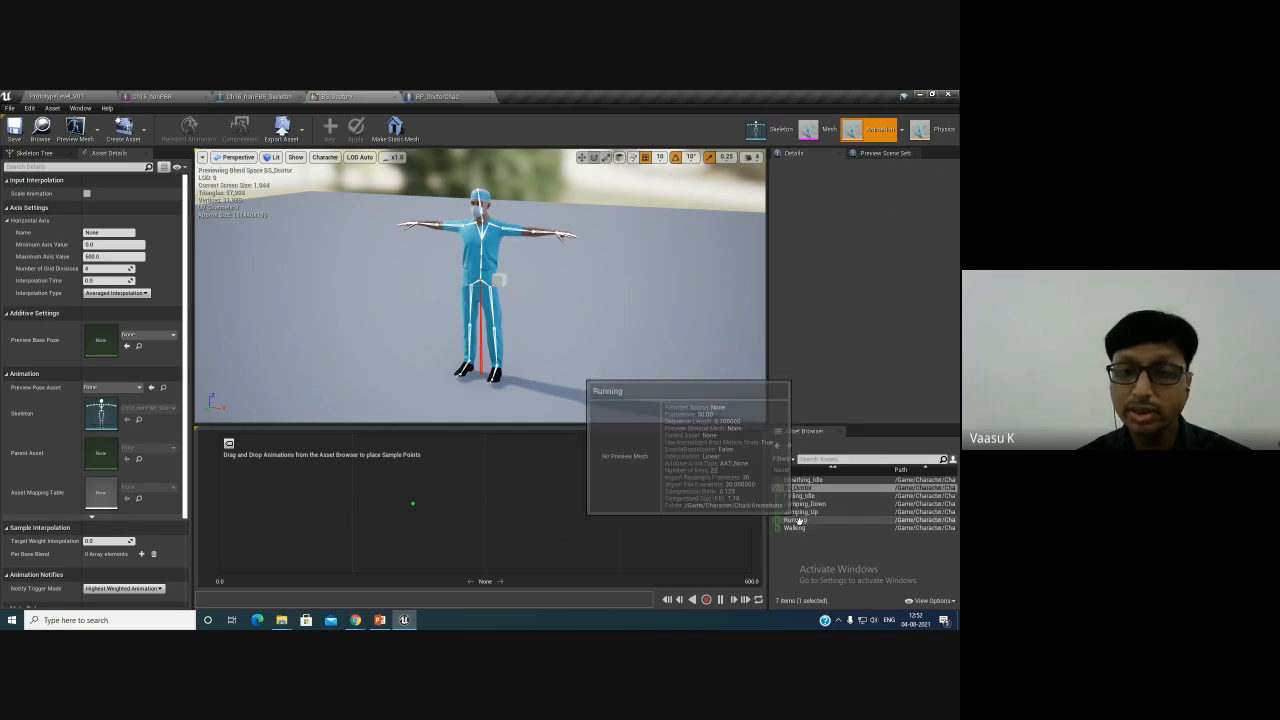
pyautogui.moveTo(806, 496); pyautogui.dragTo(219, 503)
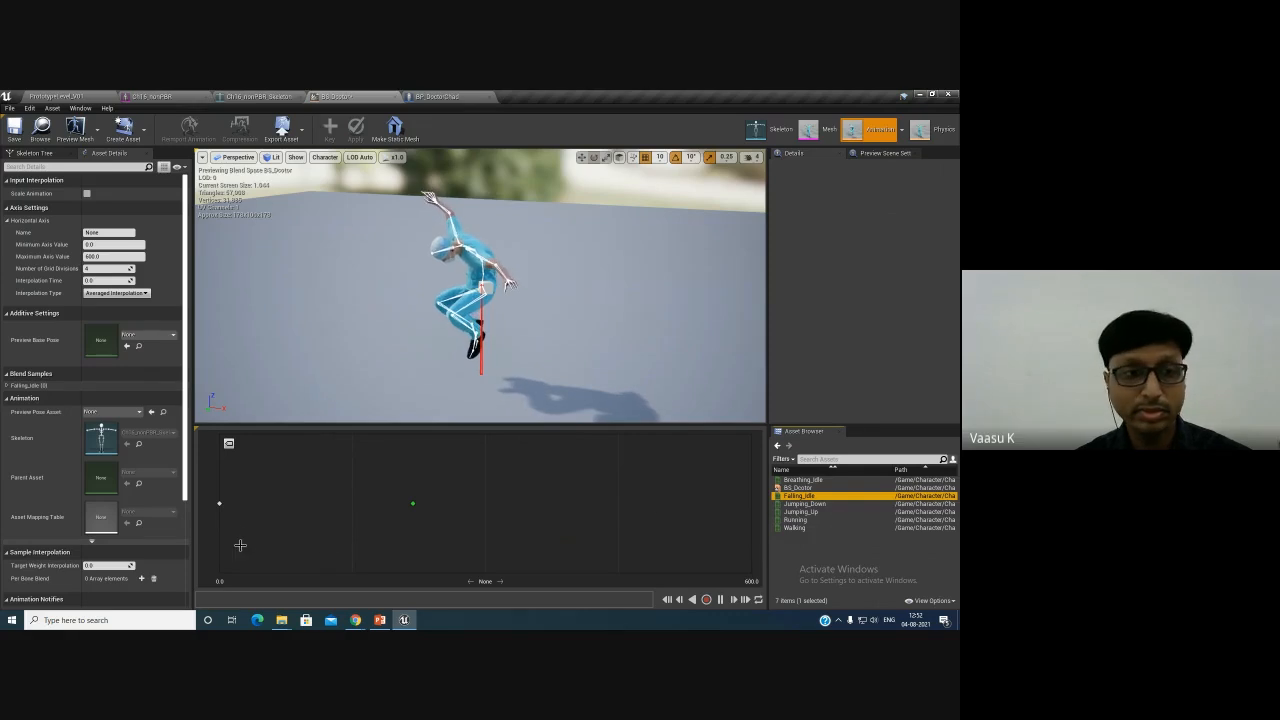
pyautogui.click(219, 503)
pyautogui.press('Delete')
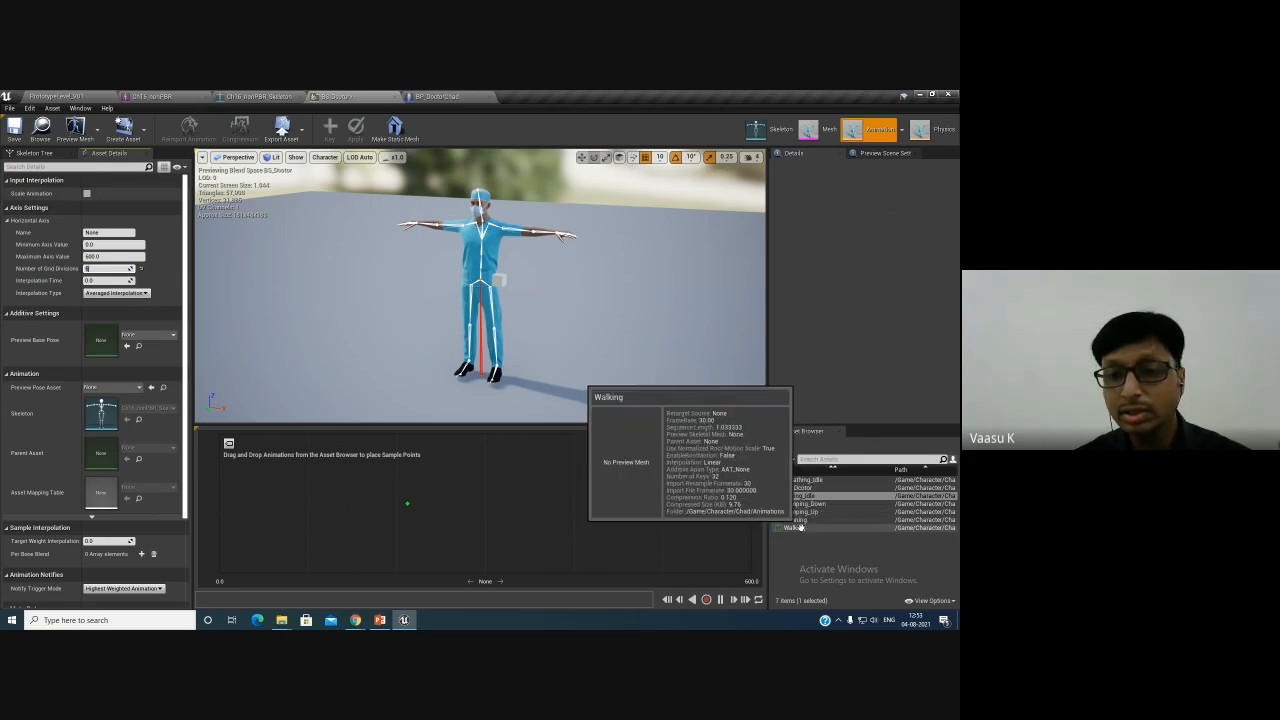
# - Place the Breathing_Idle animation at 0 on the BS_Doctor blend space axis
pyautogui.click(813, 480)
pyautogui.moveTo(813, 480); pyautogui.dragTo(220, 503)
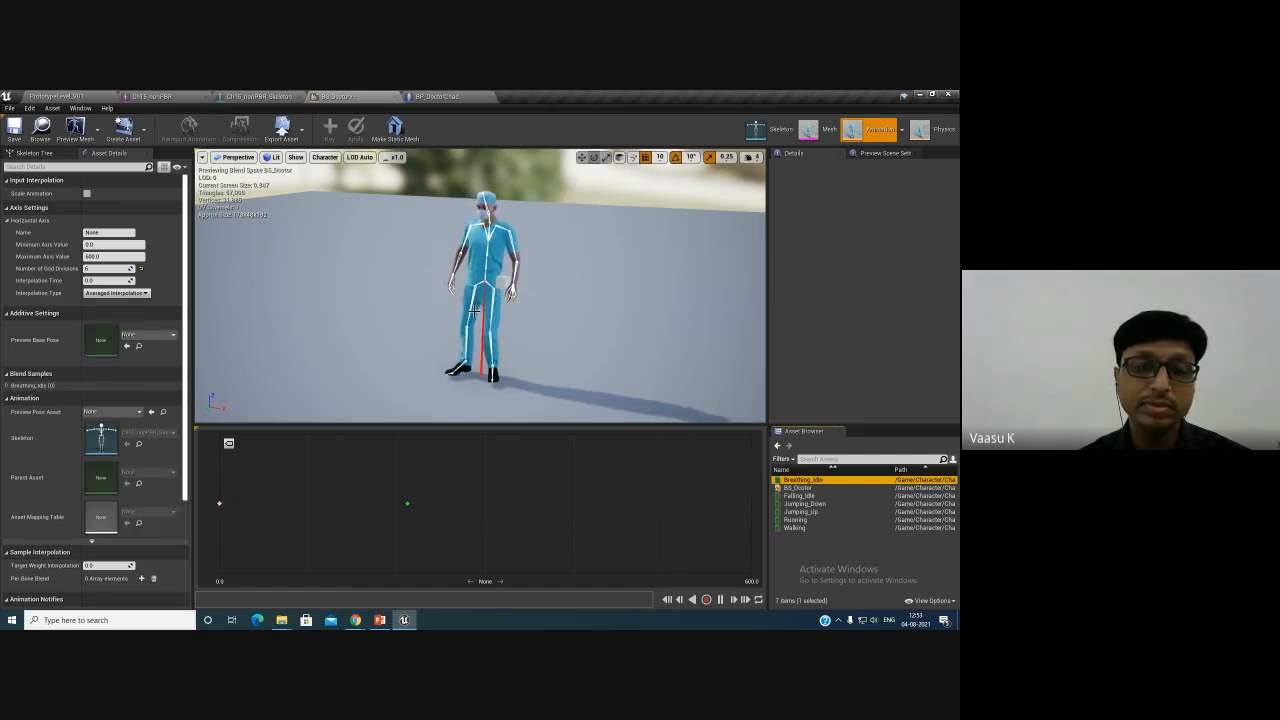
# - Change the blend space preview's character bone drawing options so the skeleton overlay is hidden
pyautogui.keyDown('alt'); pyautogui.moveTo(518, 297); pyautogui.dragTo(545, 300); pyautogui.keyUp('alt')
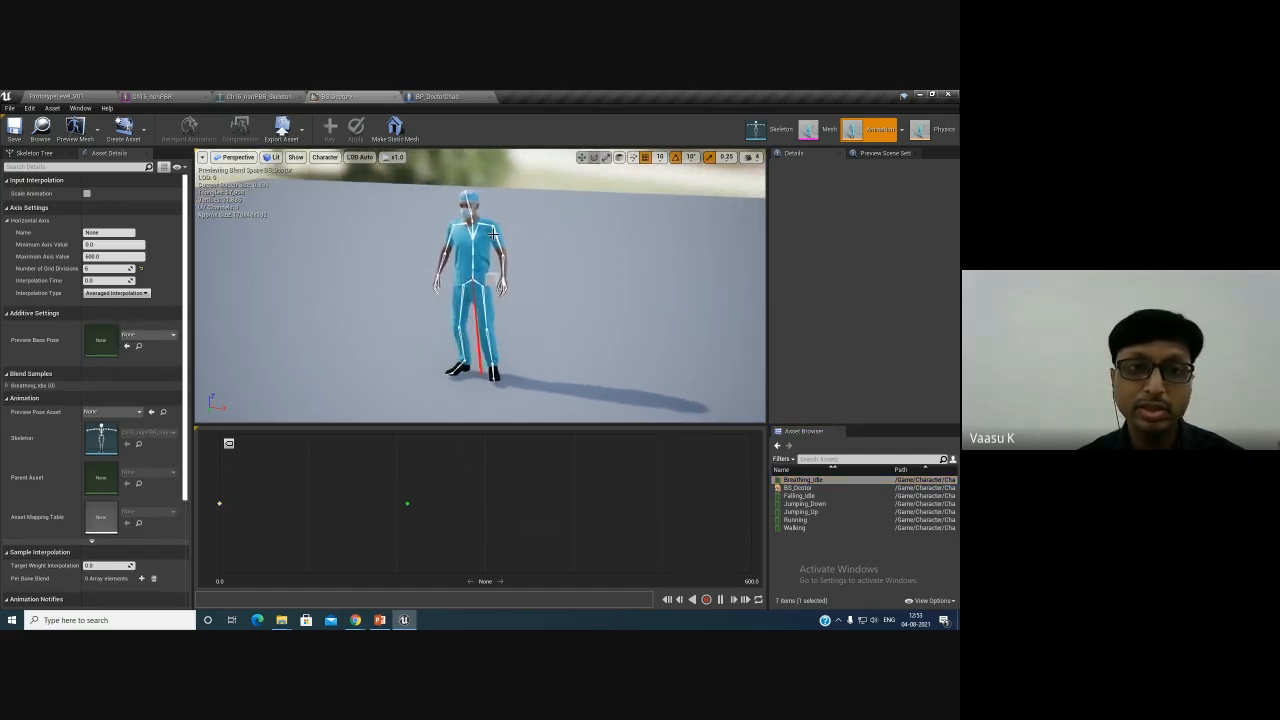
pyautogui.click(331, 160)
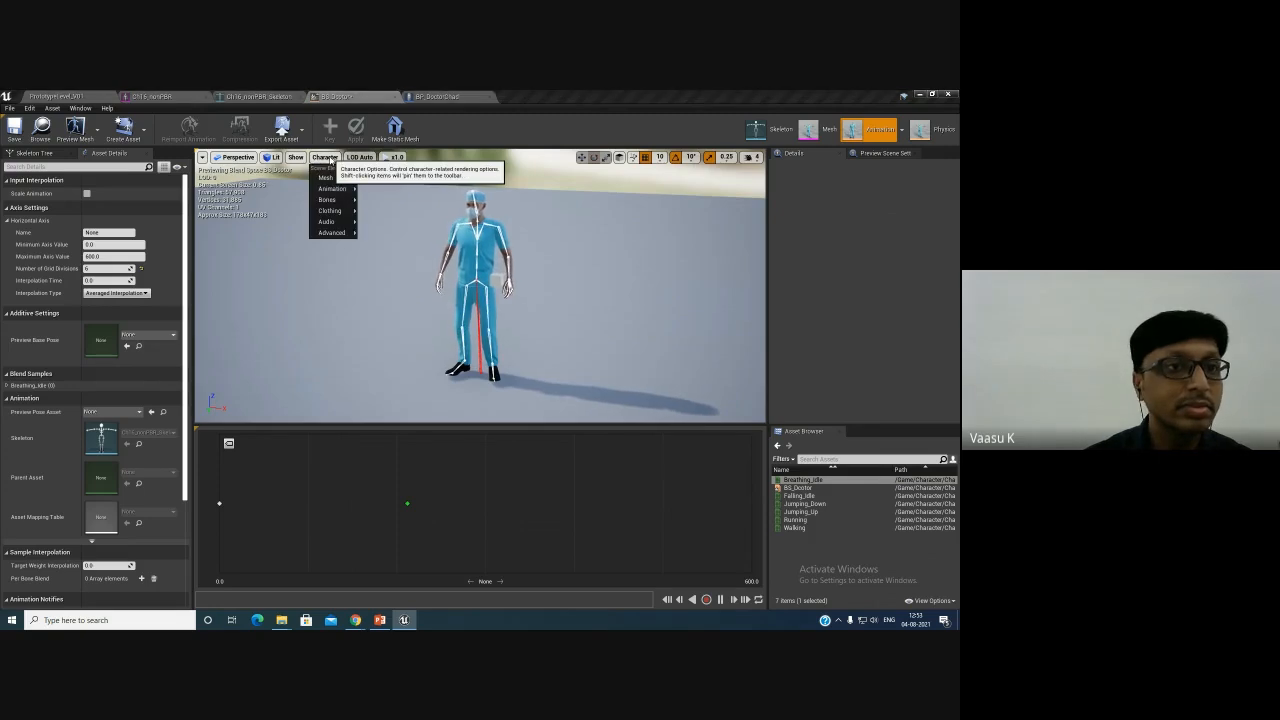
pyautogui.moveTo(332, 214)
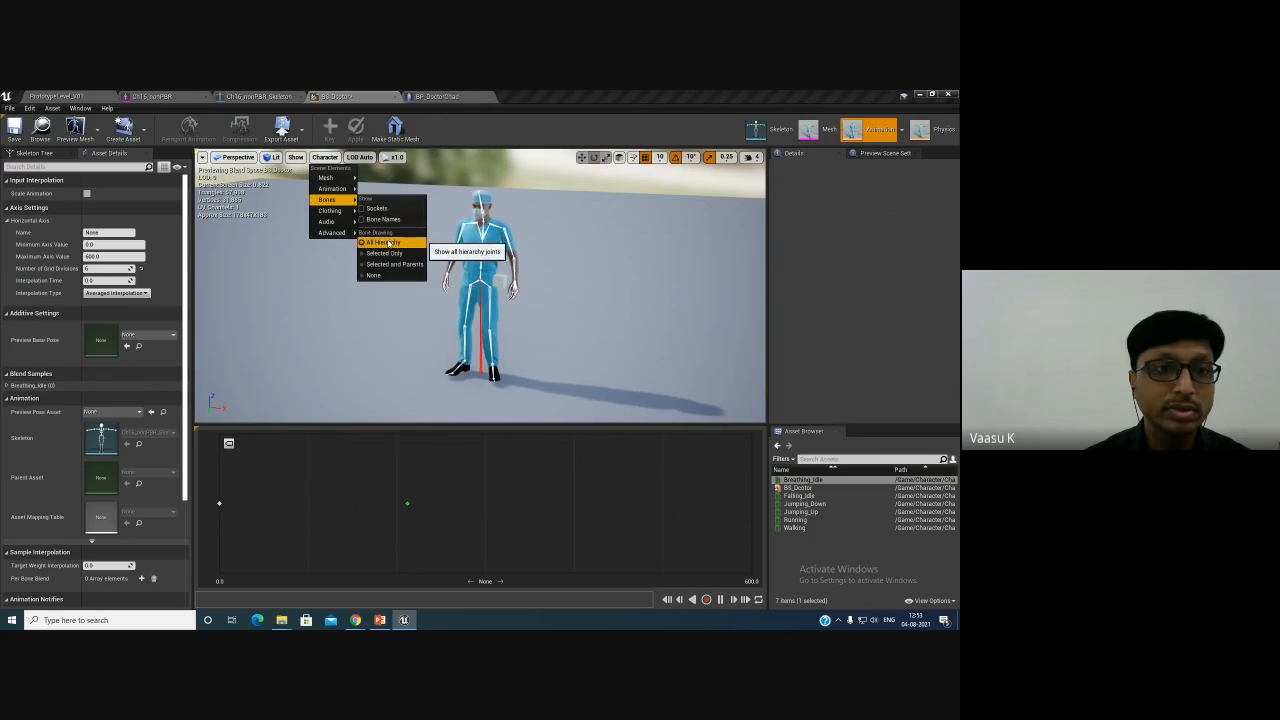
pyautogui.click(388, 243)
pyautogui.click(323, 158)
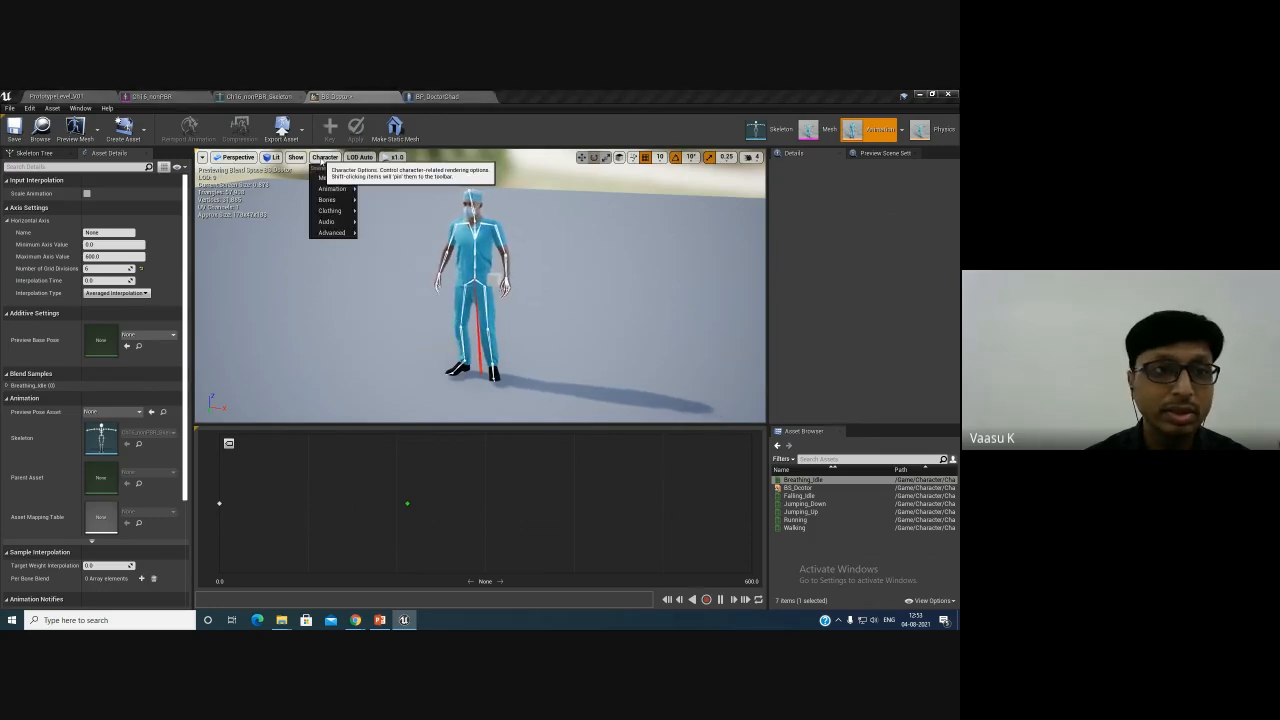
pyautogui.moveTo(329, 211)
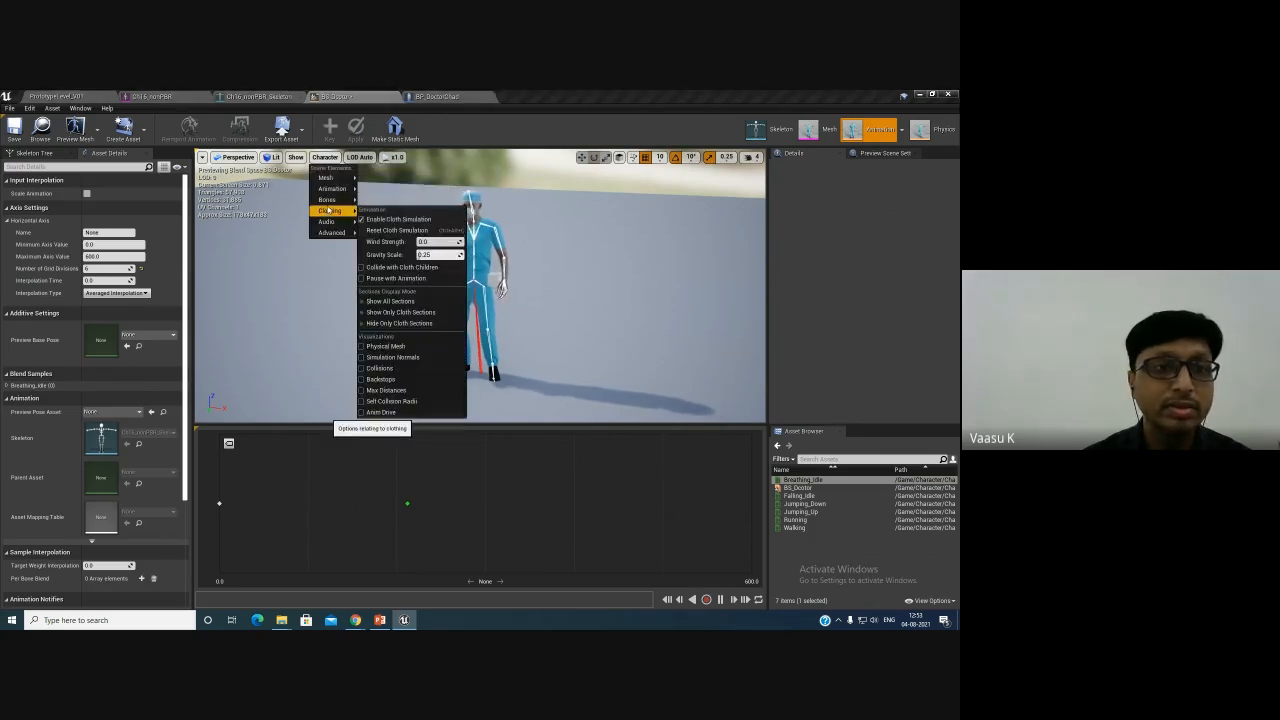
pyautogui.click(395, 268)
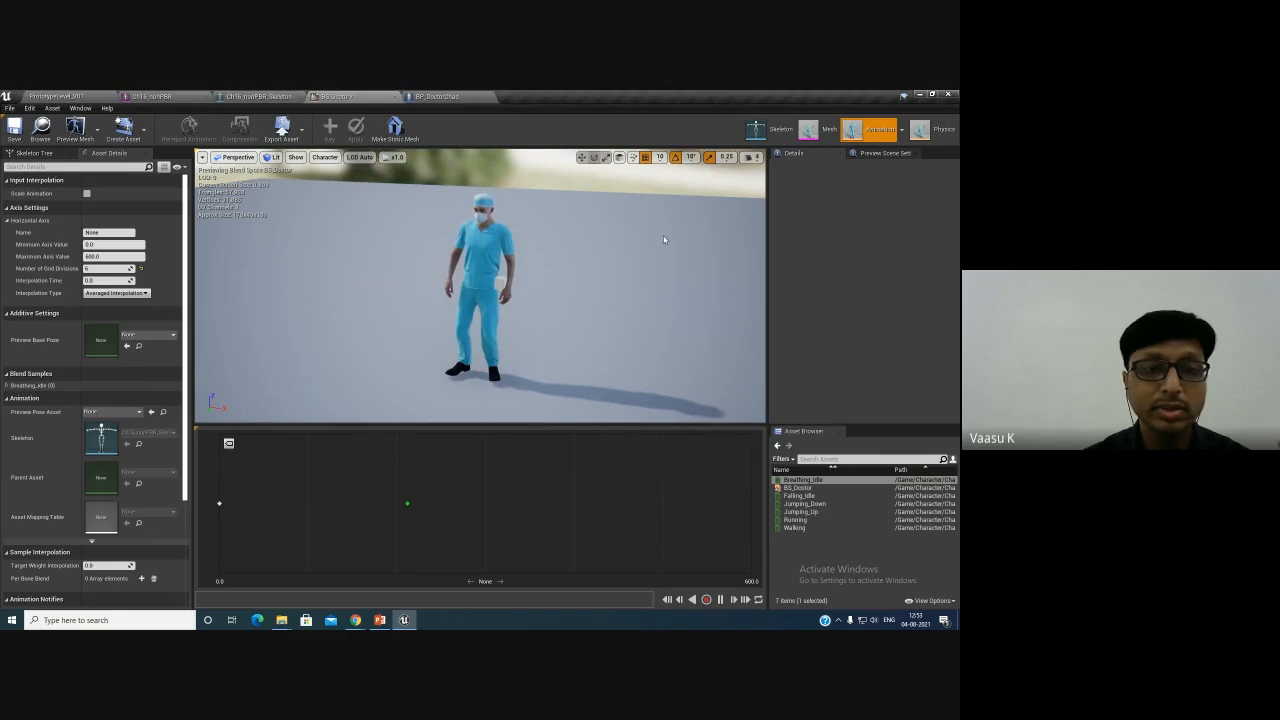
# - Remove all attached preview assets from the WeaponSocket in the skeleton editor
pyautogui.click(783, 135)
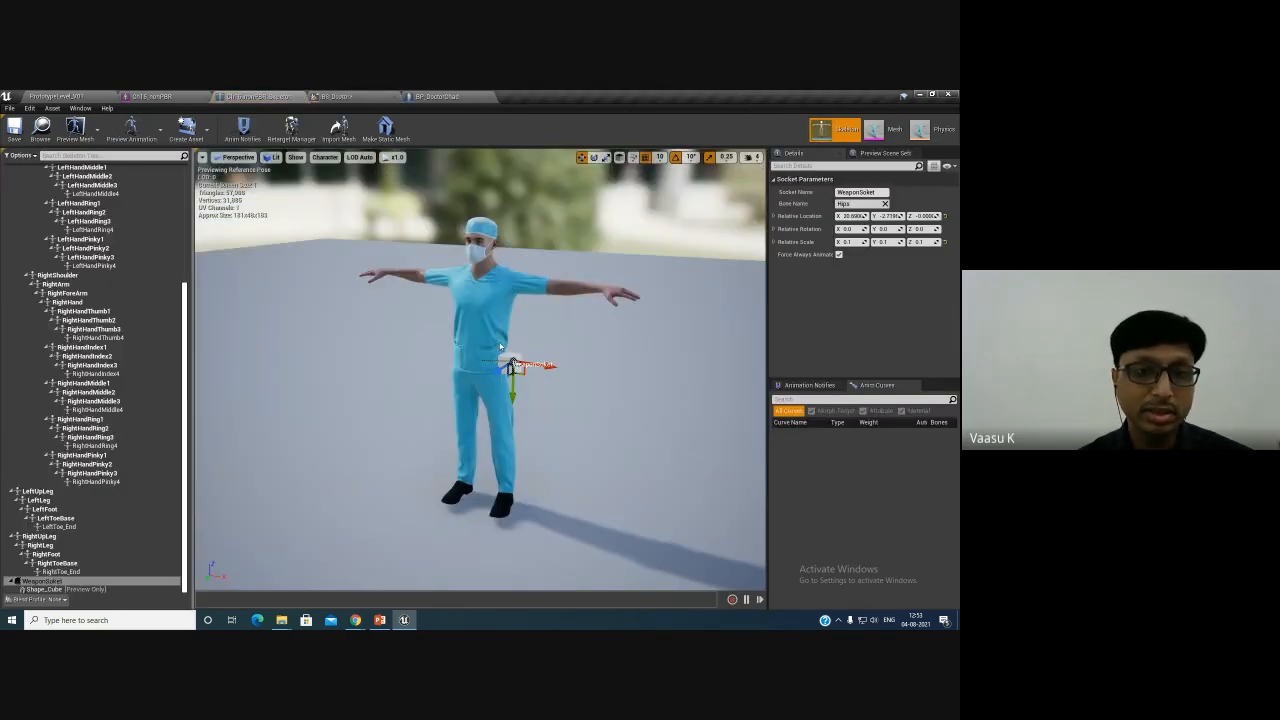
pyautogui.click(45, 581)
pyautogui.rightClick(45, 581)
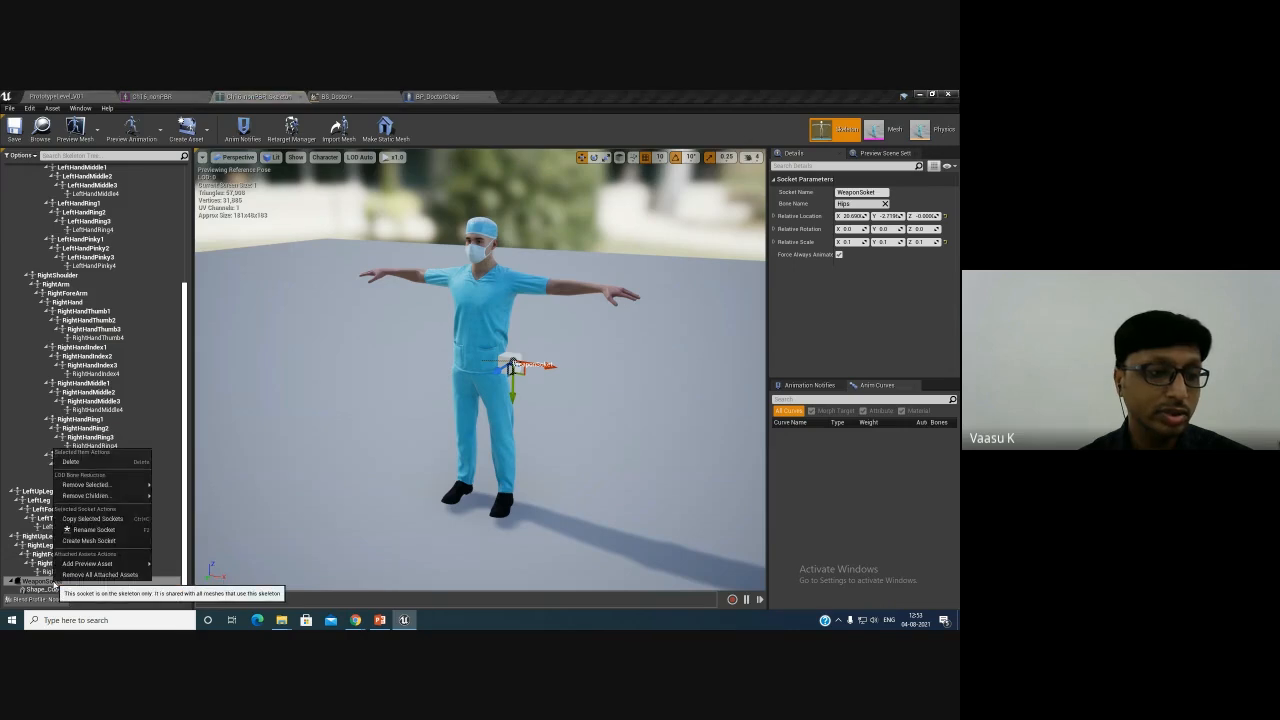
pyautogui.click(105, 575)
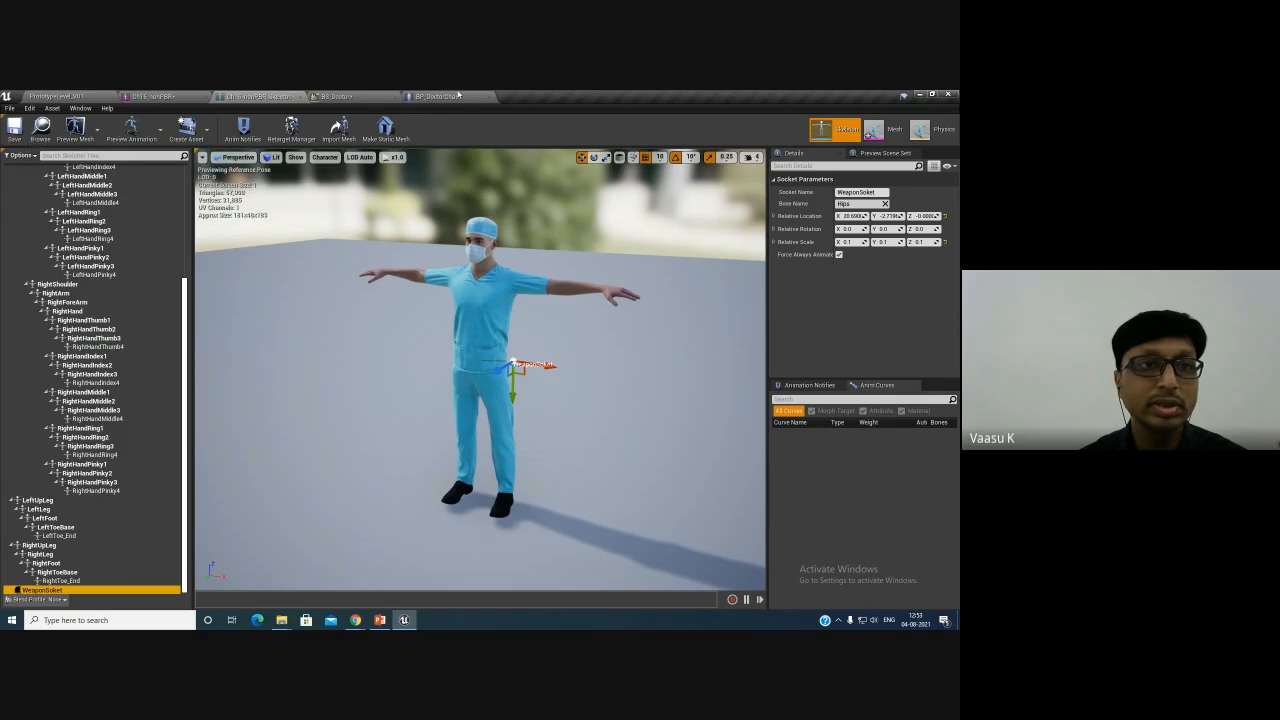
# - Browse the mesh and skeleton editors and inspect the leg bones in the skeleton tree
pyautogui.click(364, 98)
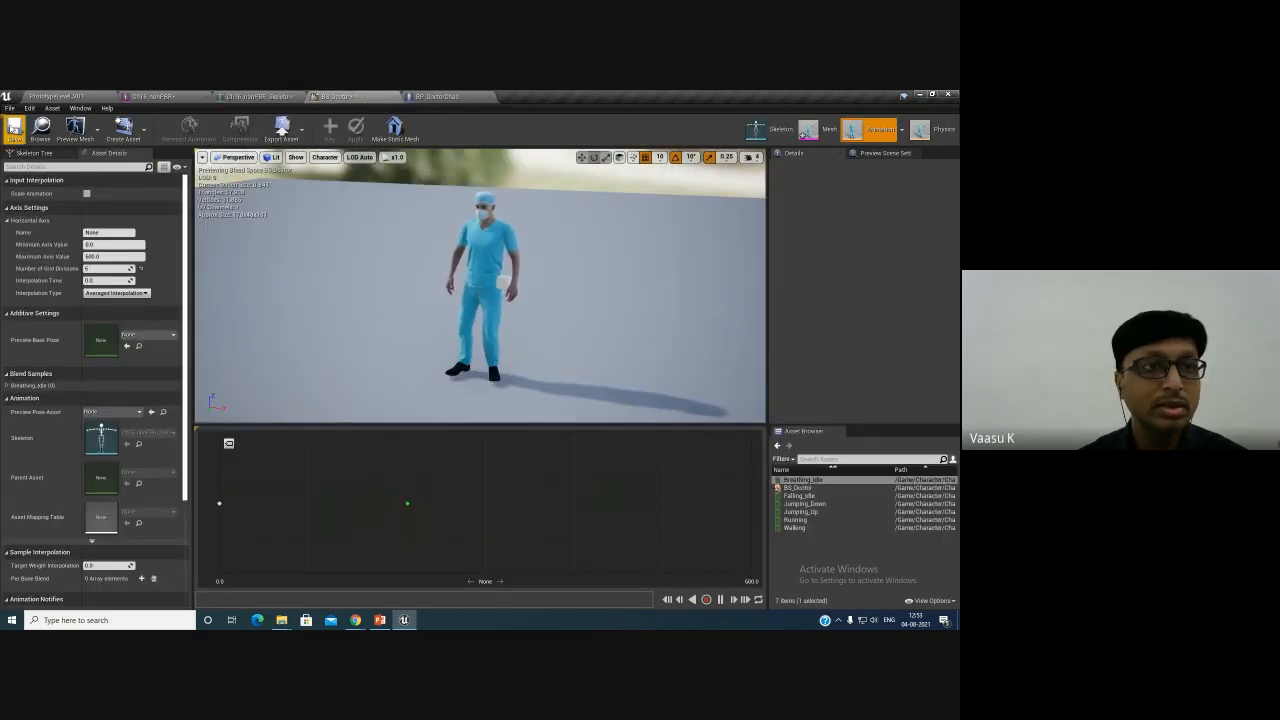
pyautogui.click(165, 96)
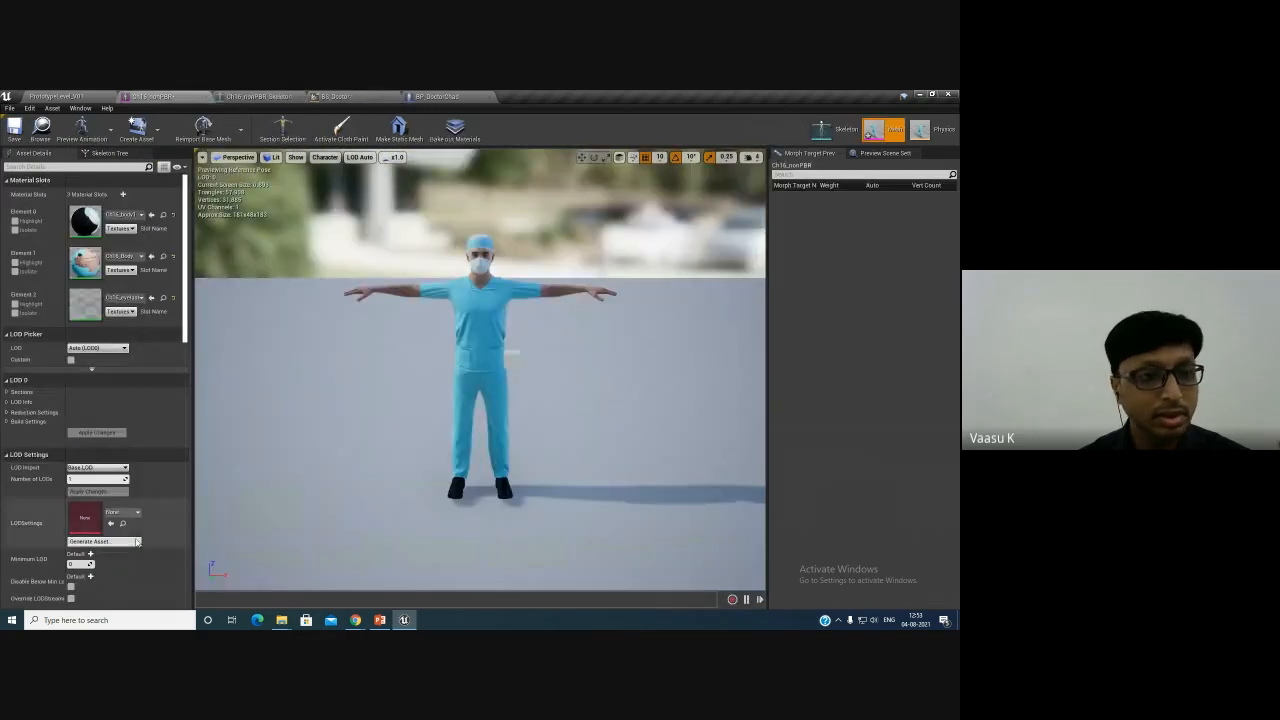
pyautogui.click(820, 129)
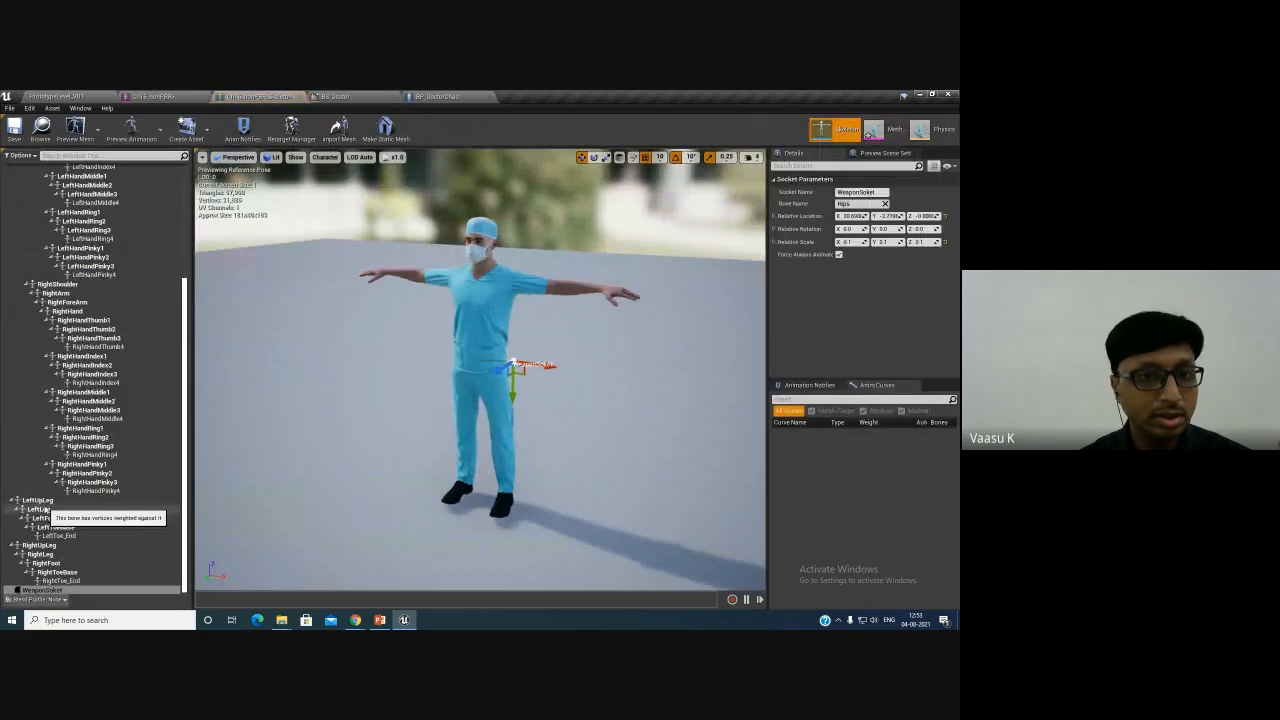
pyautogui.click(66, 581)
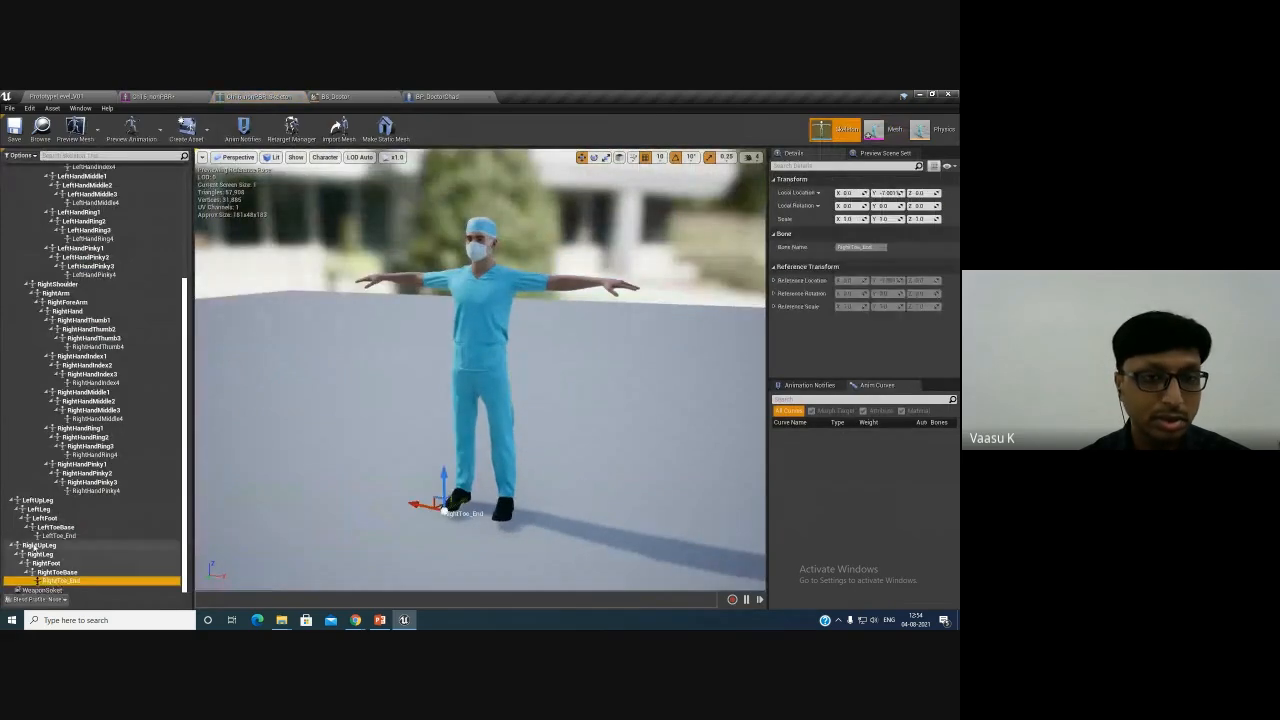
pyautogui.click(36, 545)
pyautogui.click(312, 96)
pyautogui.click(268, 96)
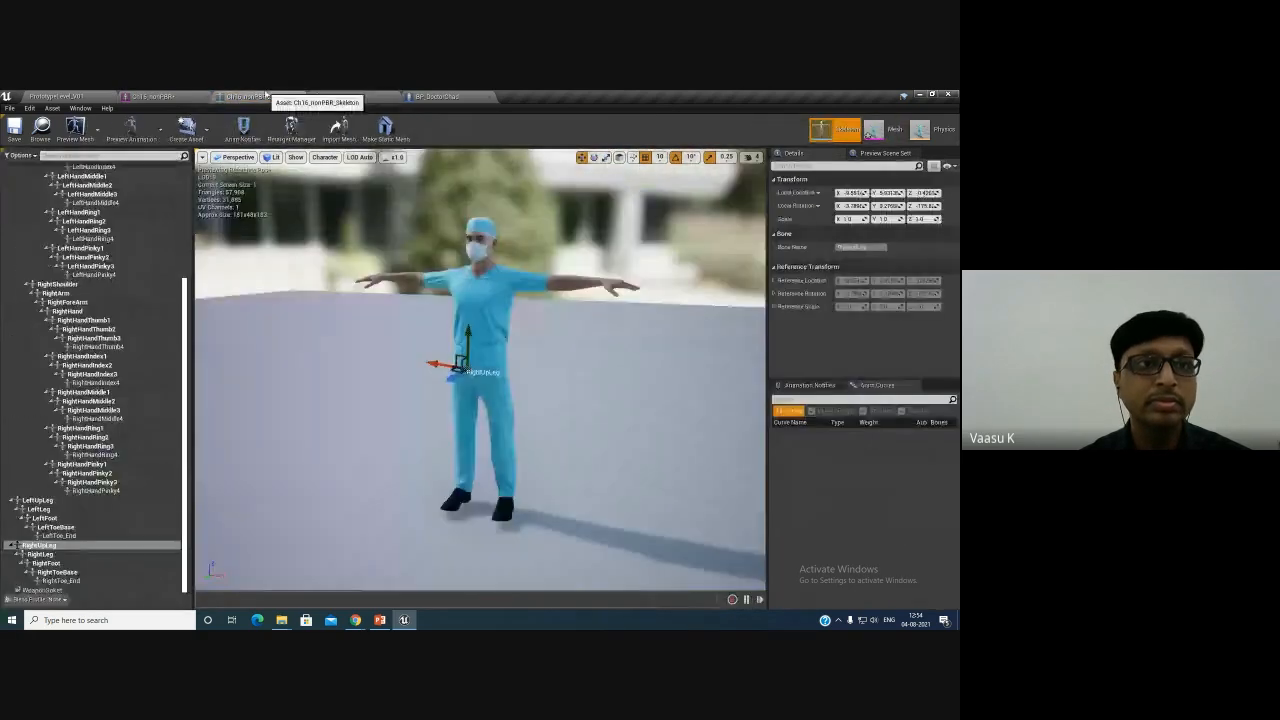
pyautogui.click(330, 96)
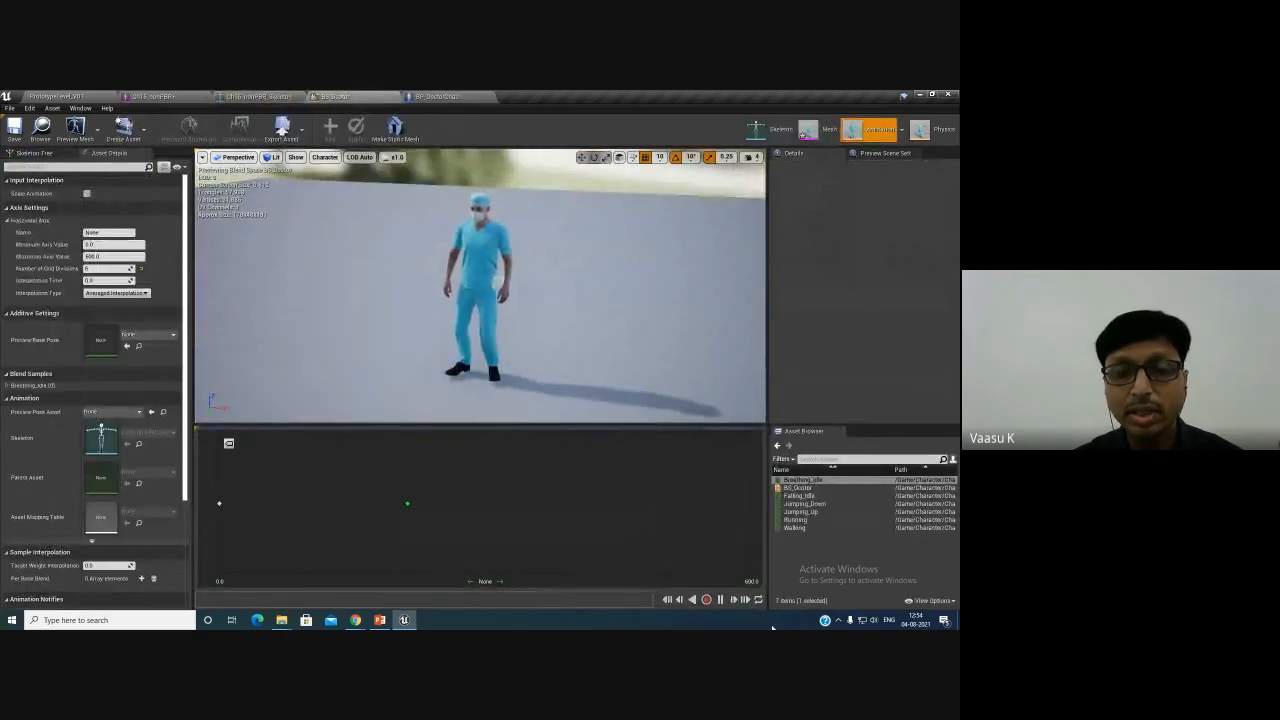
# - Add Walking at about 100 and Running at 600 on the BS_Doctor blend space axis
pyautogui.click(800, 496)
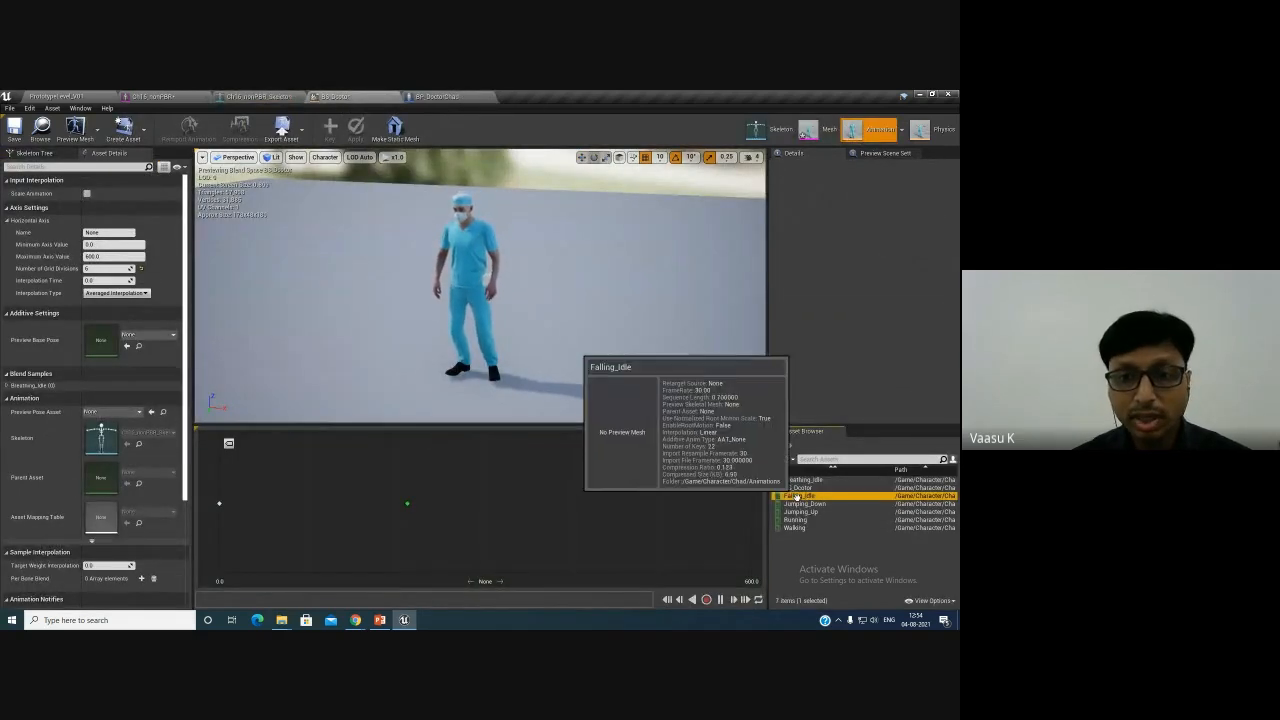
pyautogui.click(794, 527)
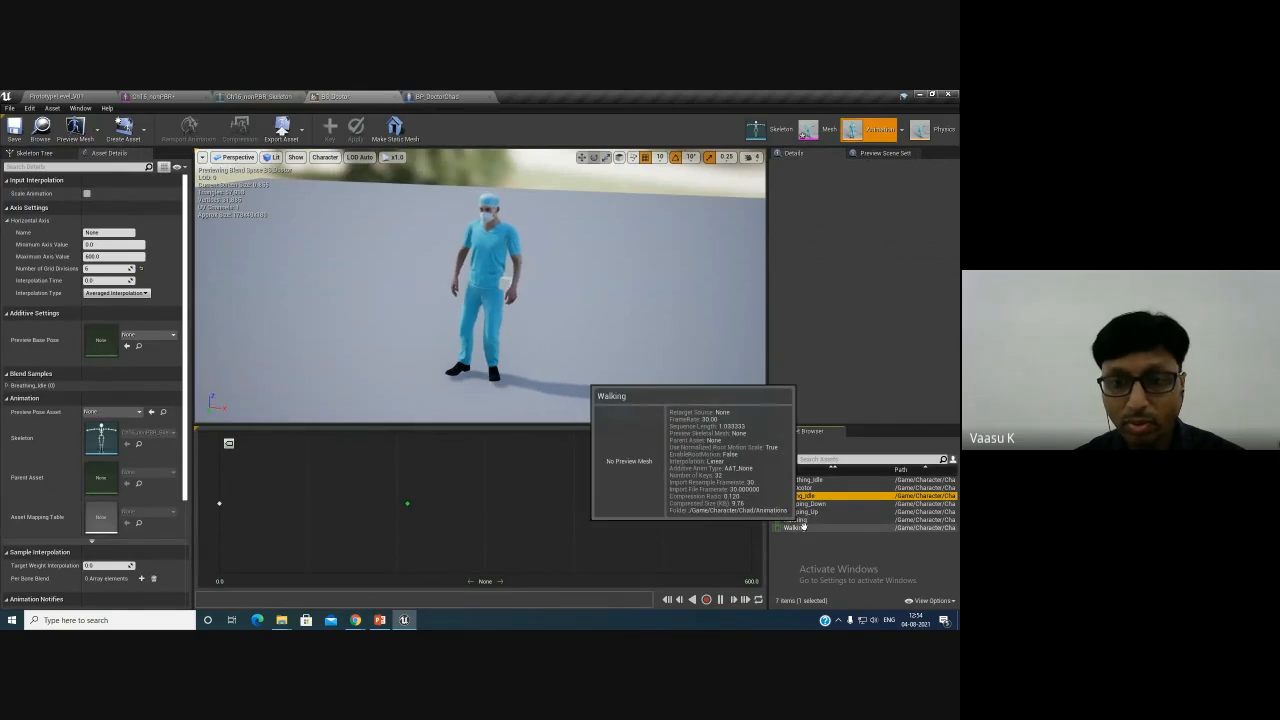
pyautogui.moveTo(794, 527); pyautogui.dragTo(308, 503)
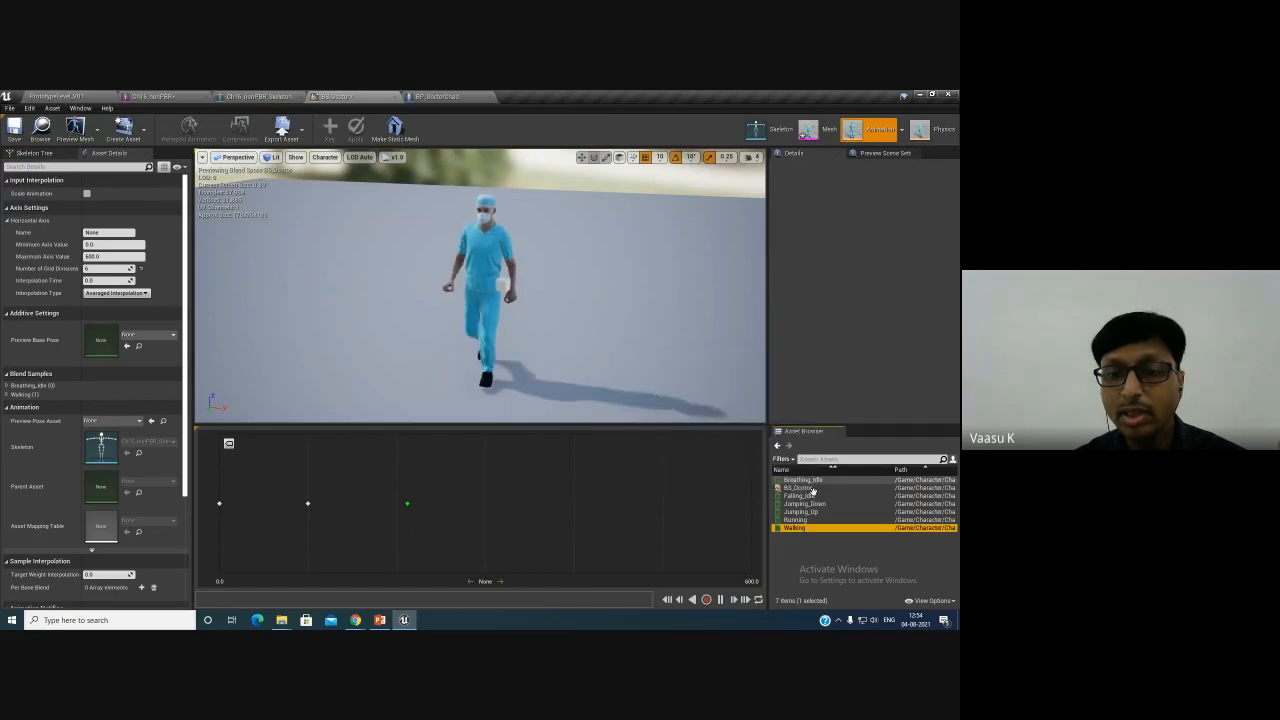
pyautogui.click(795, 519)
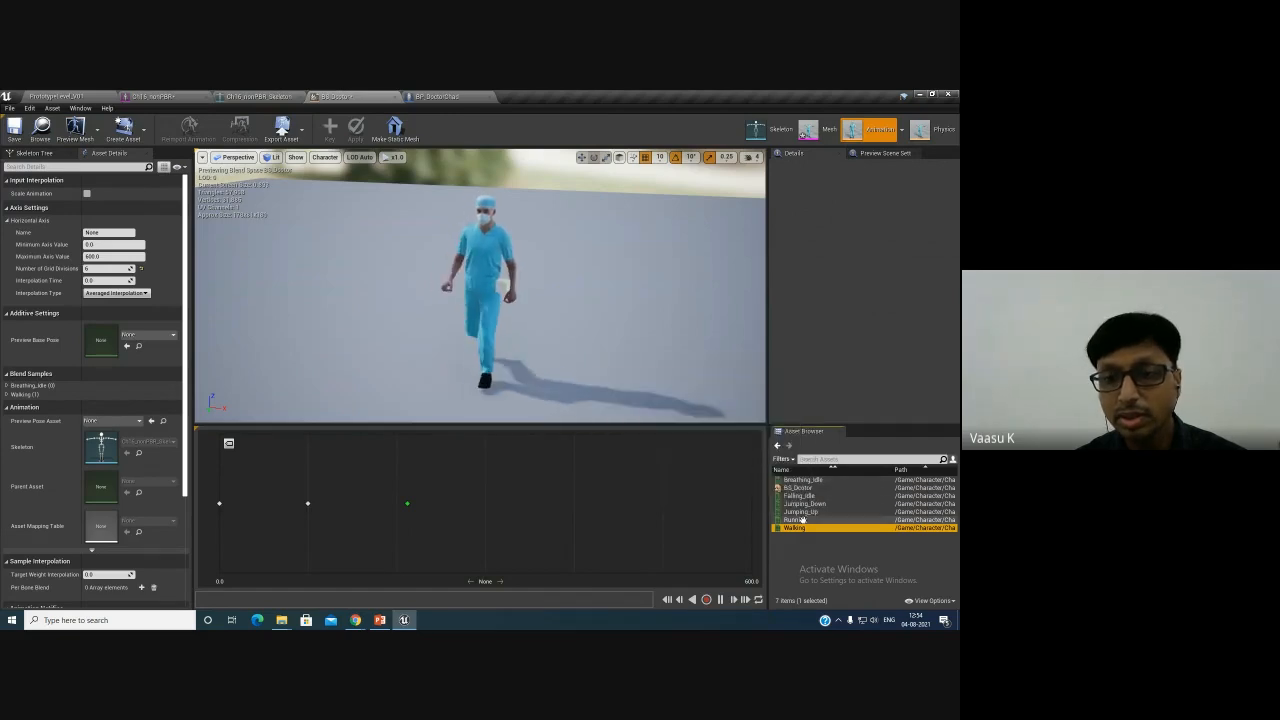
pyautogui.moveTo(795, 519); pyautogui.dragTo(750, 508)
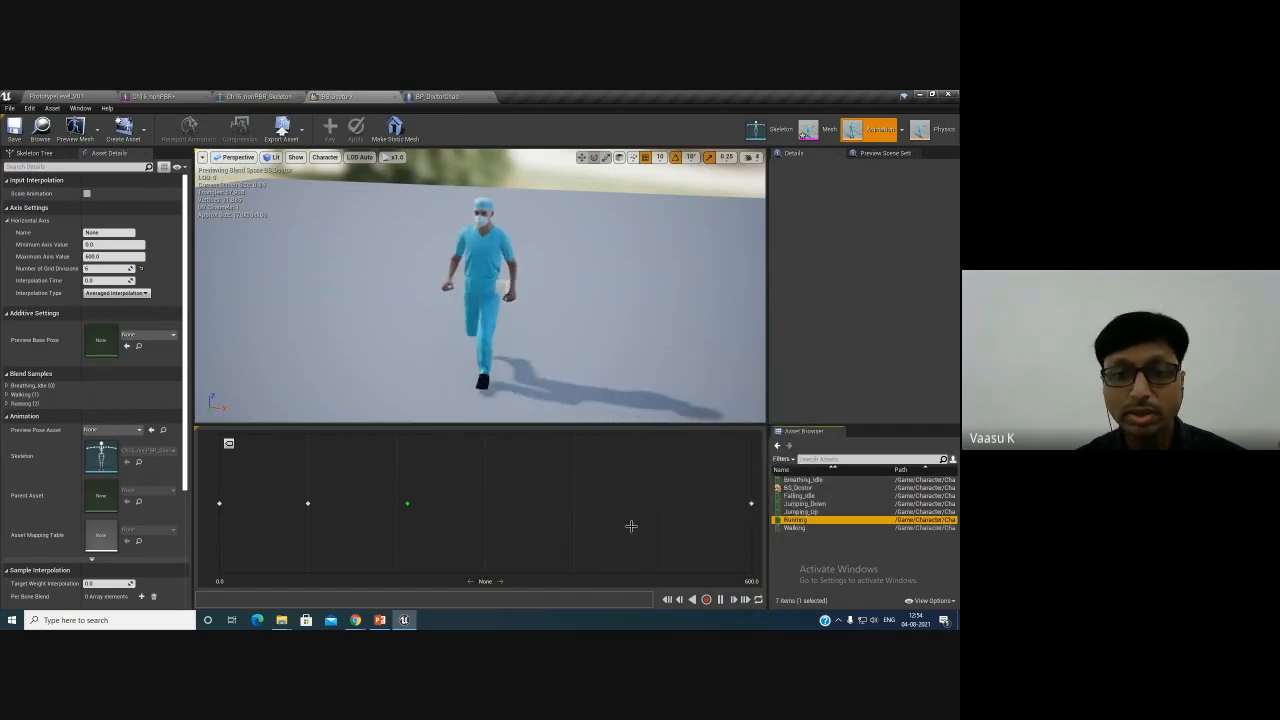
# - Add two more Walking samples at about 200 and 300 on the blend space axis
pyautogui.click(306, 504)
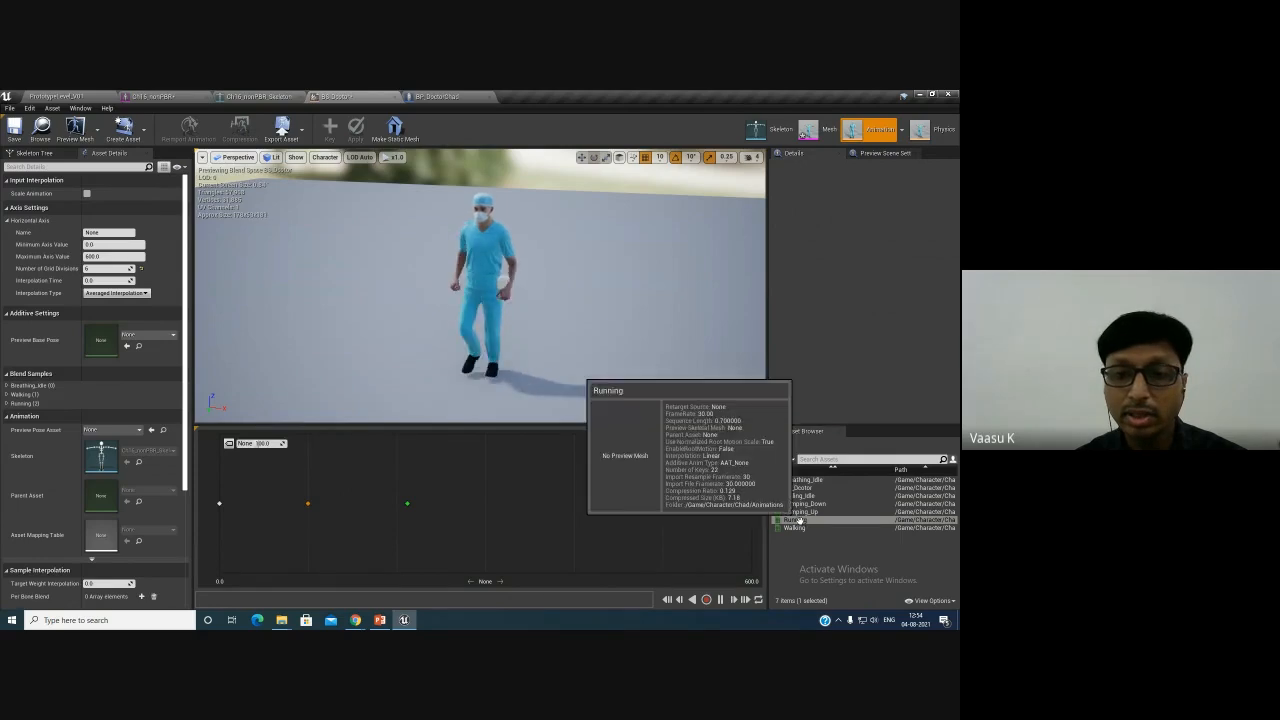
pyautogui.moveTo(796, 527); pyautogui.dragTo(397, 503)
pyautogui.moveTo(800, 528); pyautogui.dragTo(480, 508)
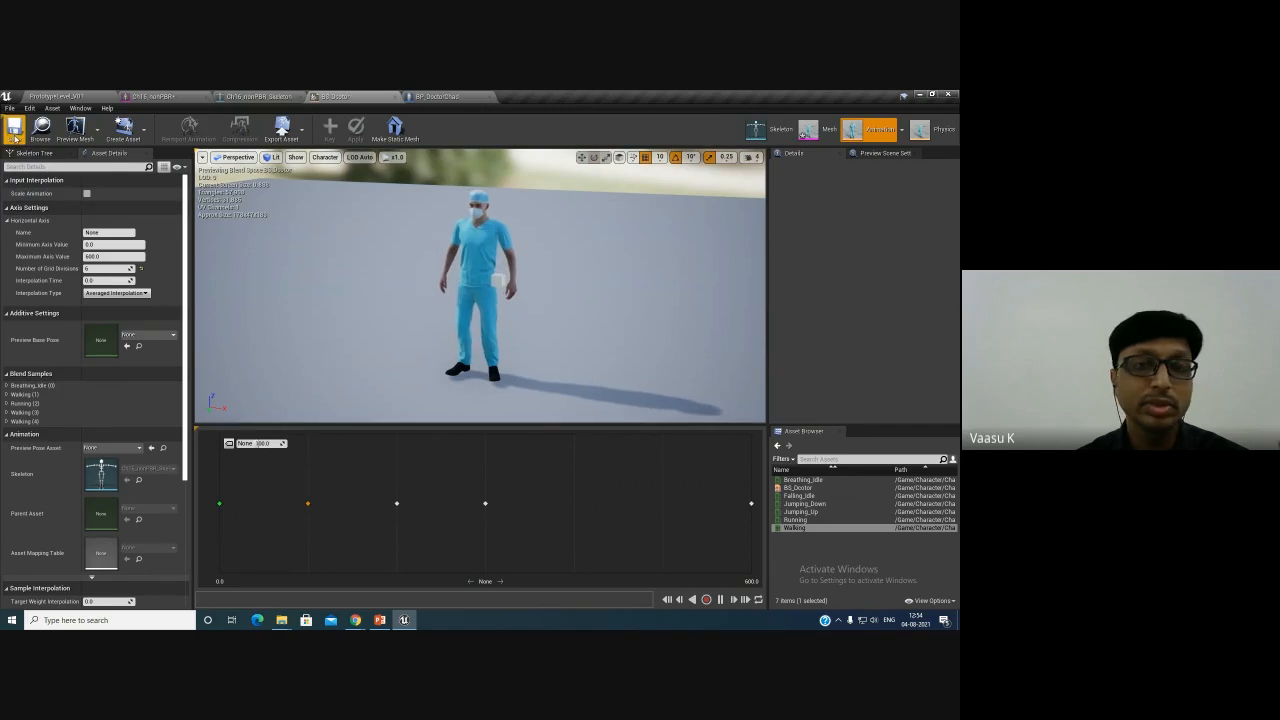
# - Open BP_DoctorChad and look over its viewport, Construction Script and Event Graph
pyautogui.click(812, 130)
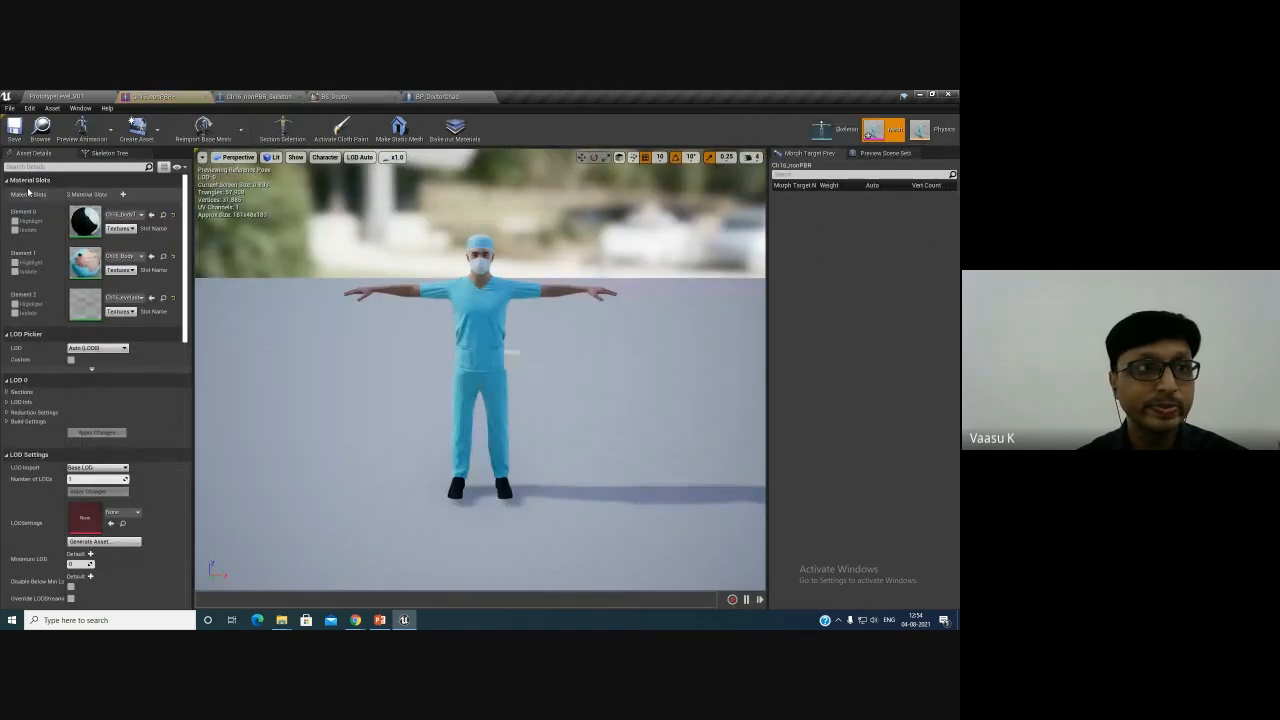
pyautogui.click(257, 96)
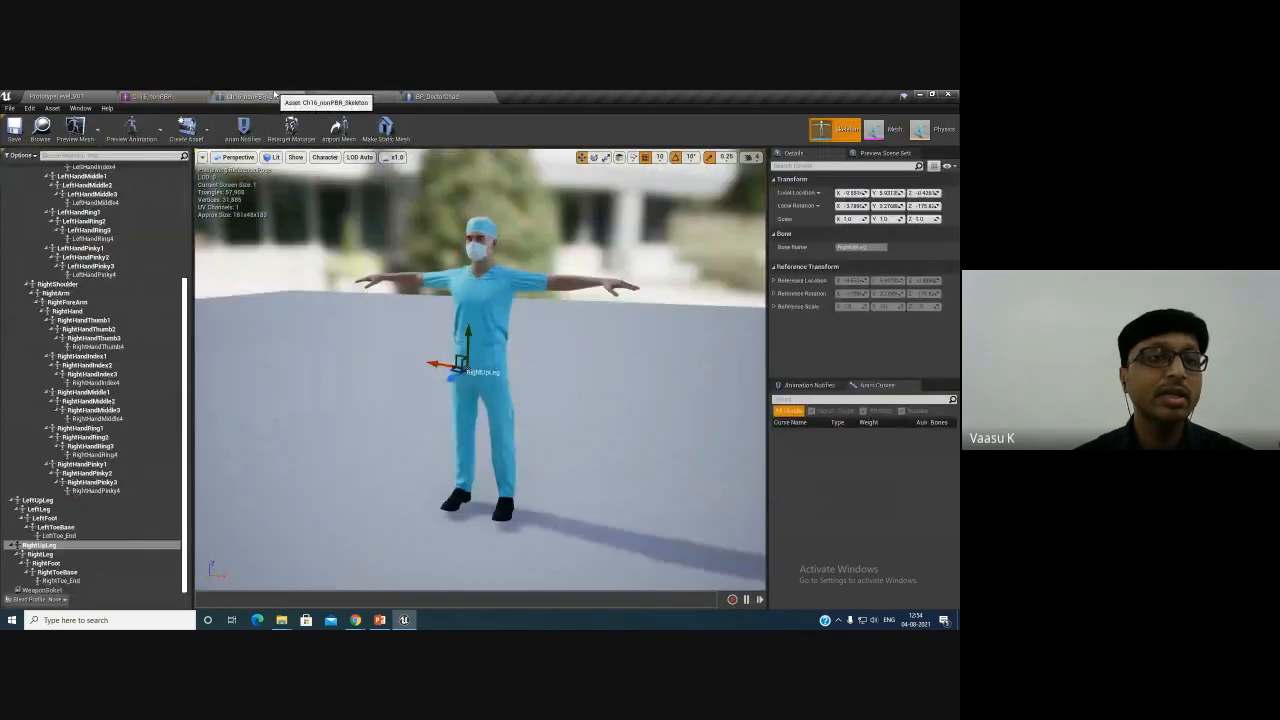
pyautogui.click(62, 97)
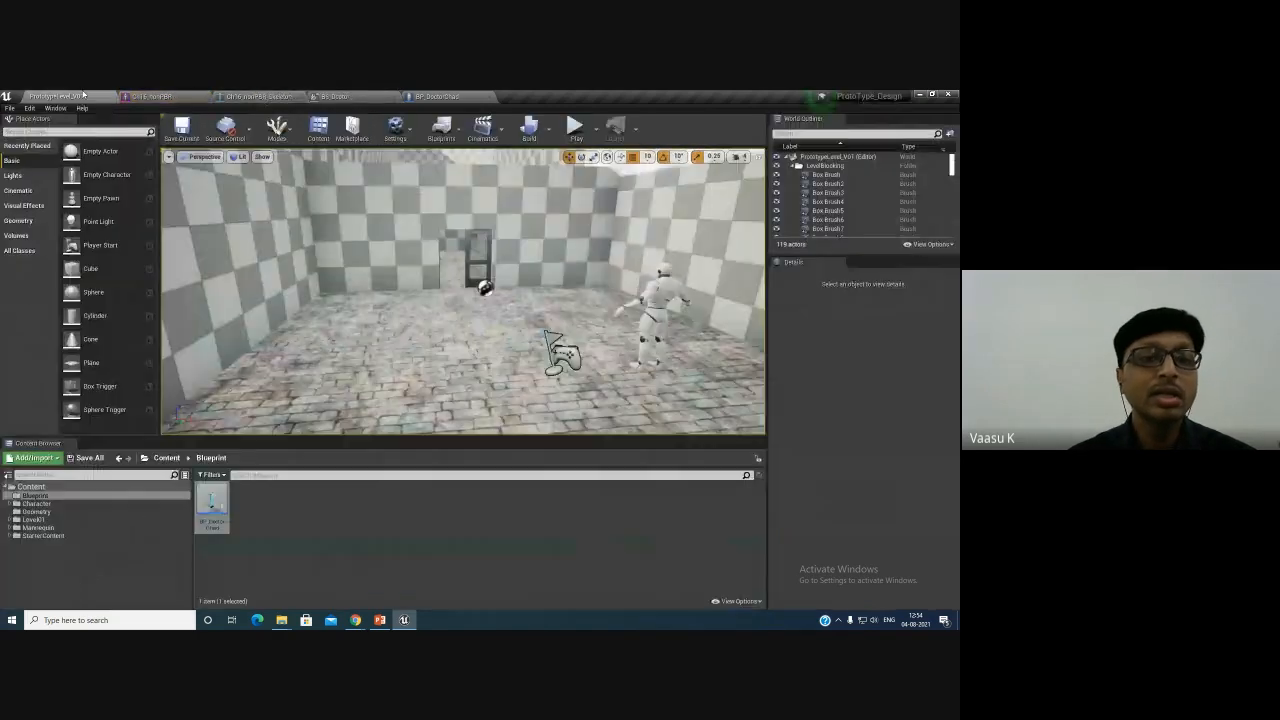
pyautogui.doubleClick(213, 500)
pyautogui.moveTo(461, 457); pyautogui.dragTo(255, 461)
pyautogui.moveTo(471, 458); pyautogui.dragTo(490, 458)
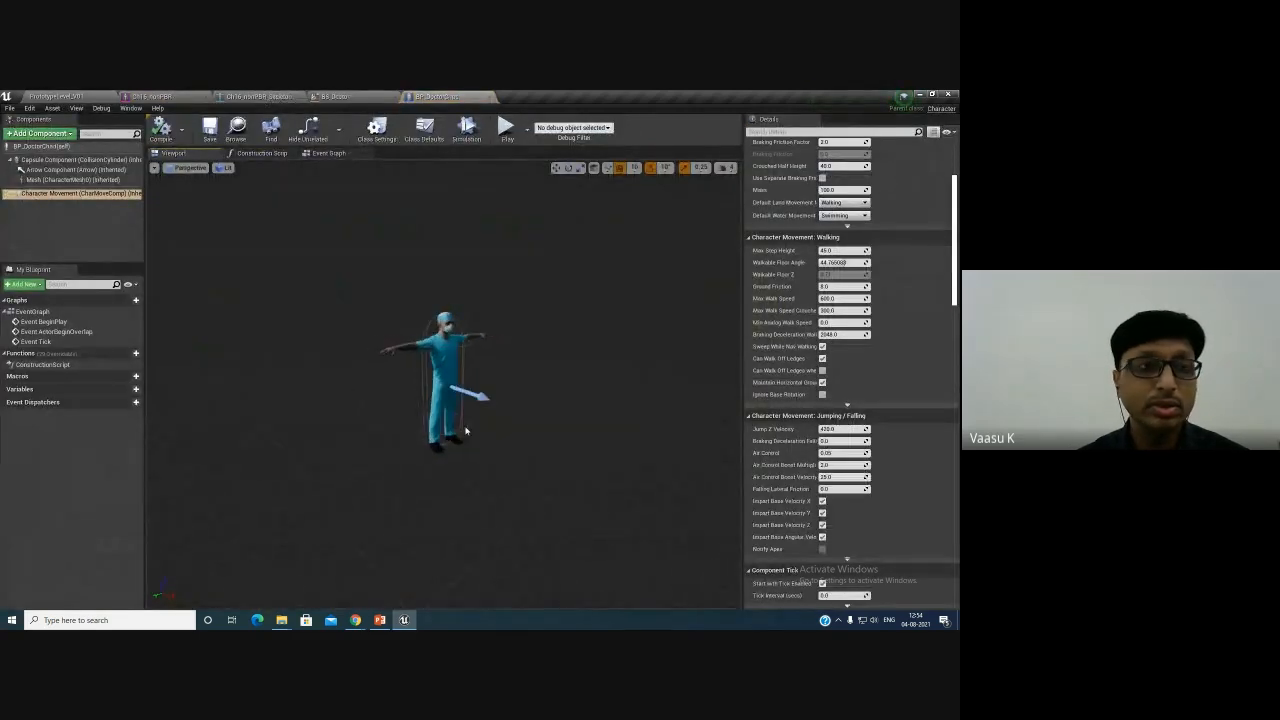
pyautogui.click(254, 155)
pyautogui.click(310, 155)
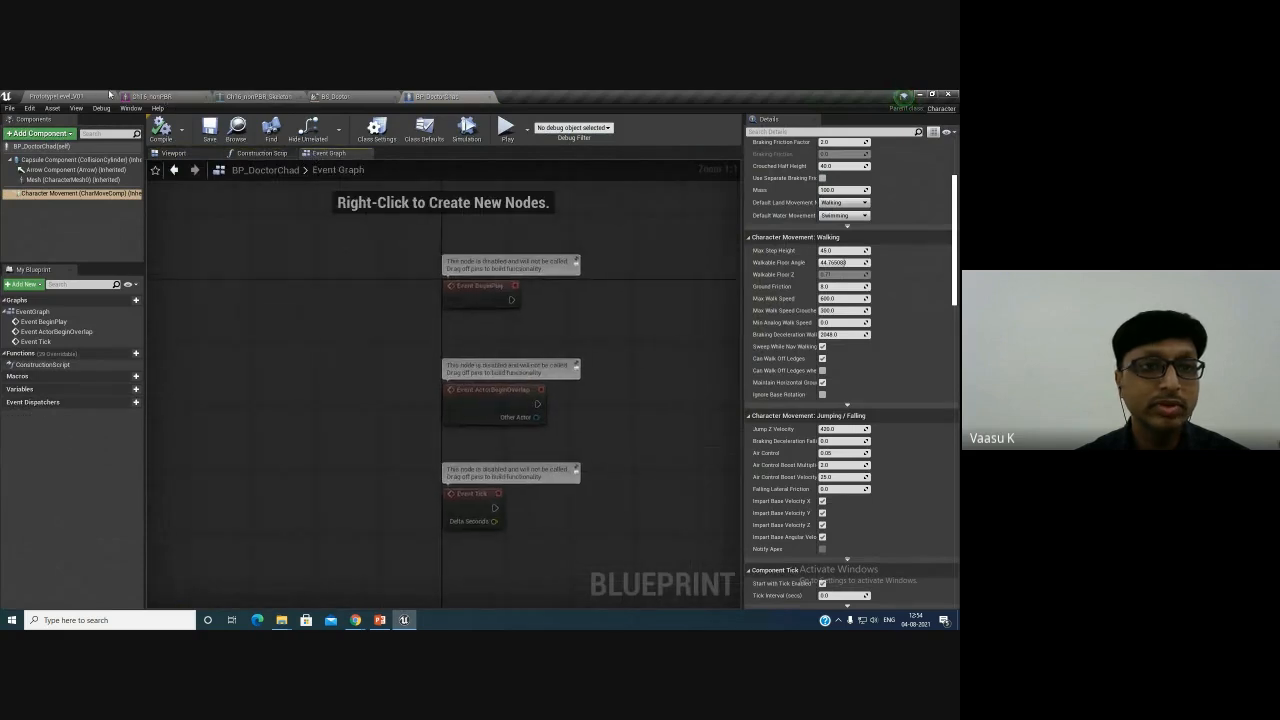
# - Play the prototype level in the editor to test it
pyautogui.click(104, 96)
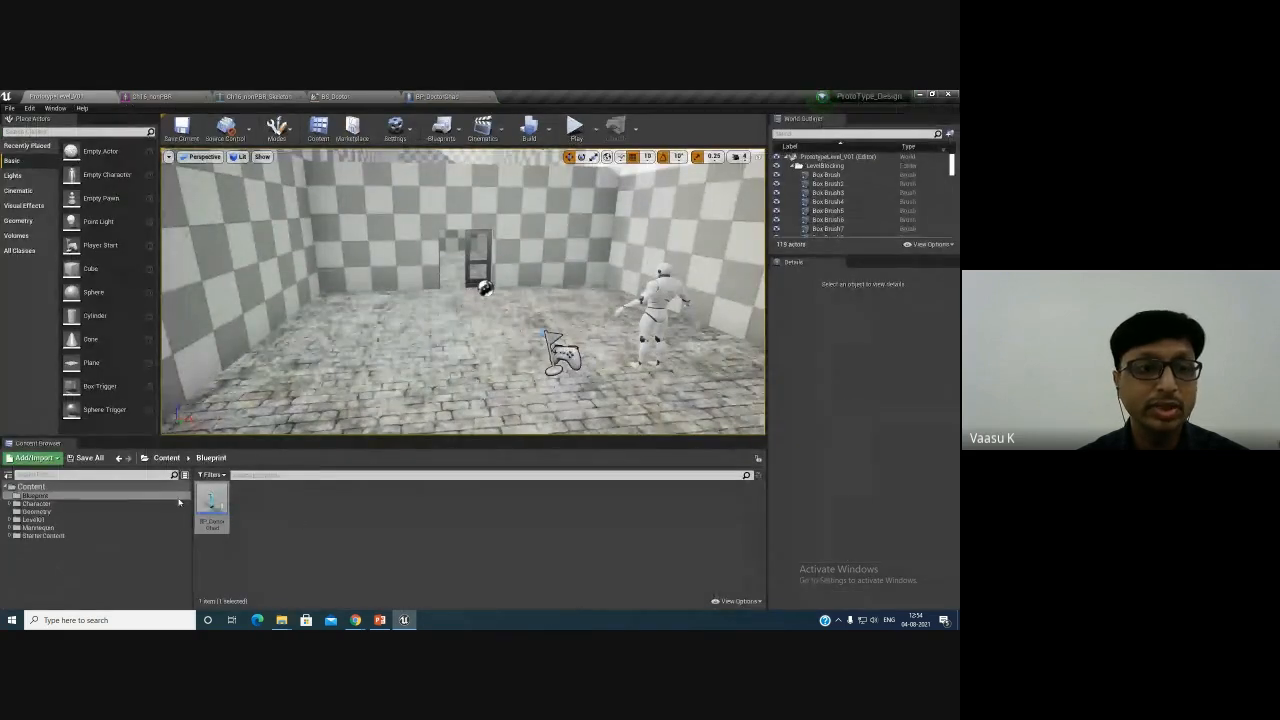
pyautogui.click(573, 127)
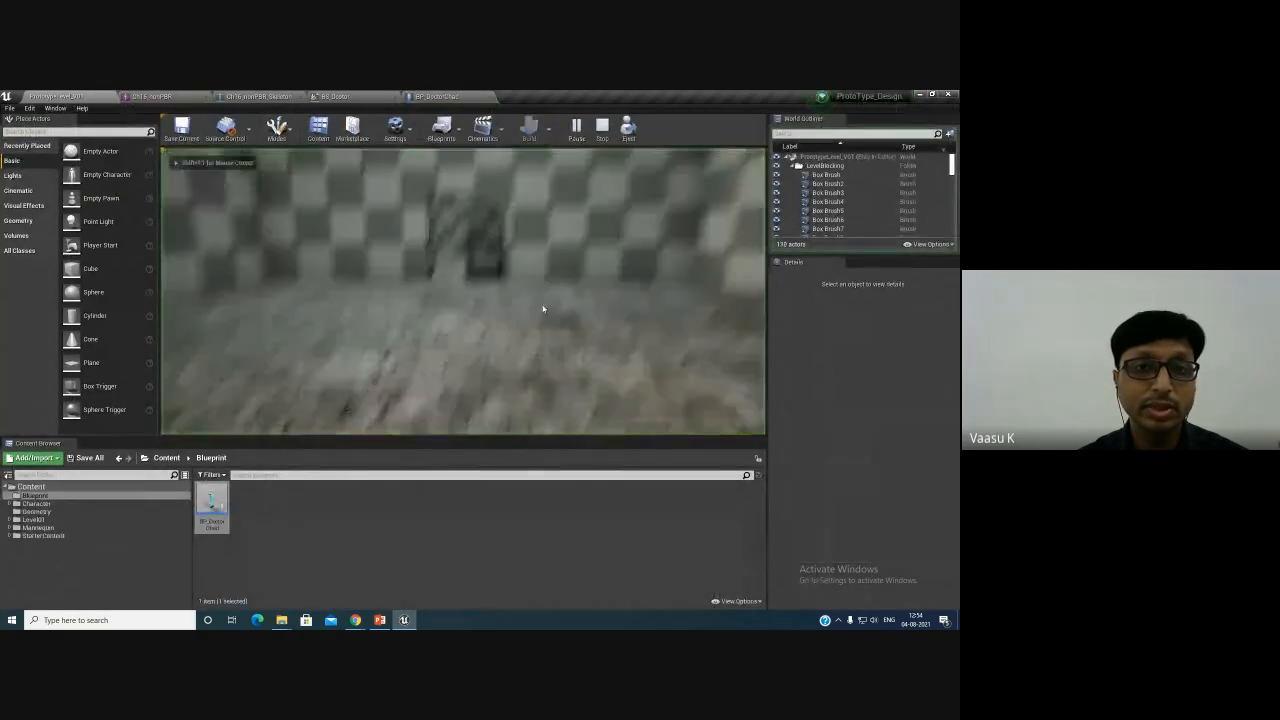
# - Create a Game Mode Base Blueprint class named GMB_ProtoType in the Blueprint folder
pyautogui.press('Escape')
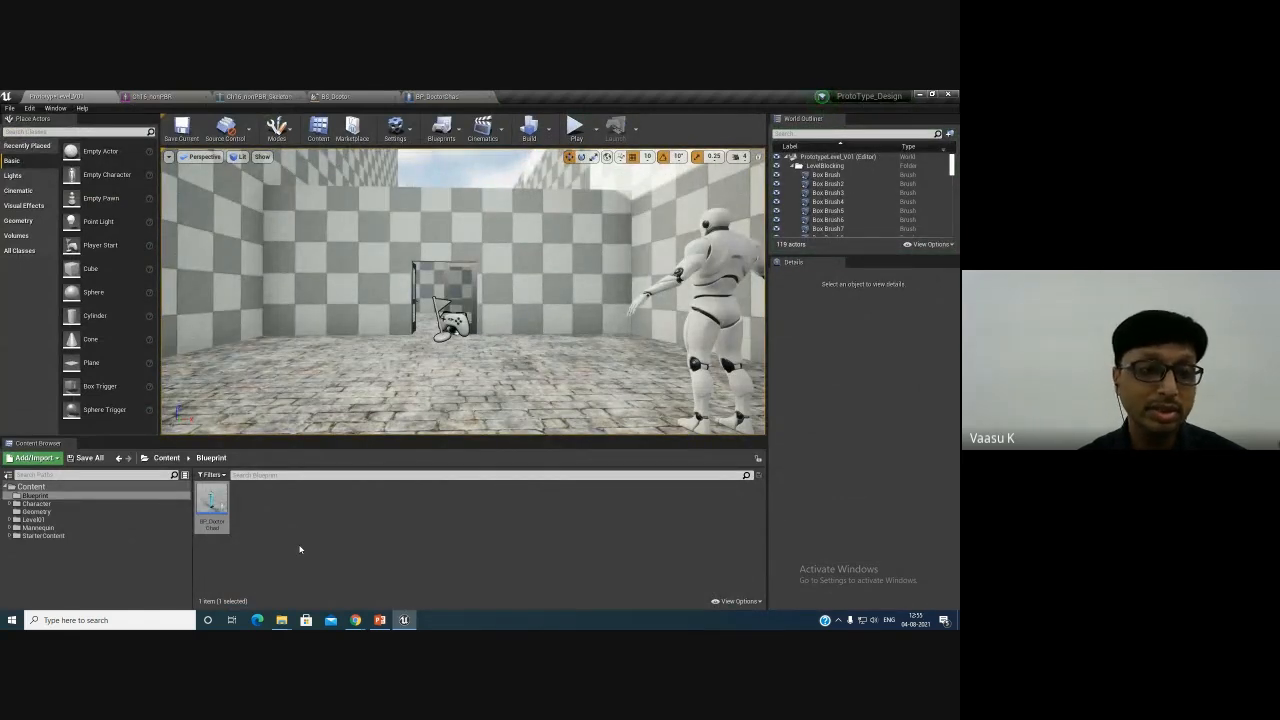
pyautogui.rightClick(299, 548)
pyautogui.moveTo(341, 394)
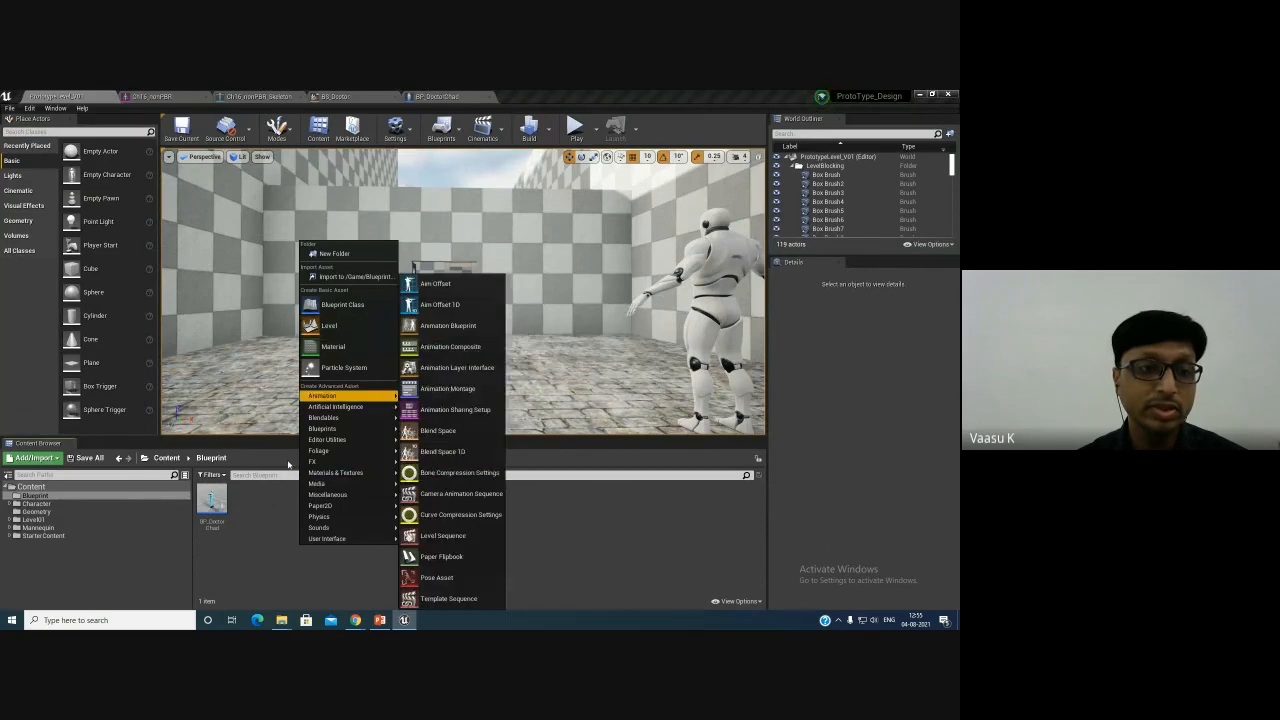
pyautogui.click(354, 310)
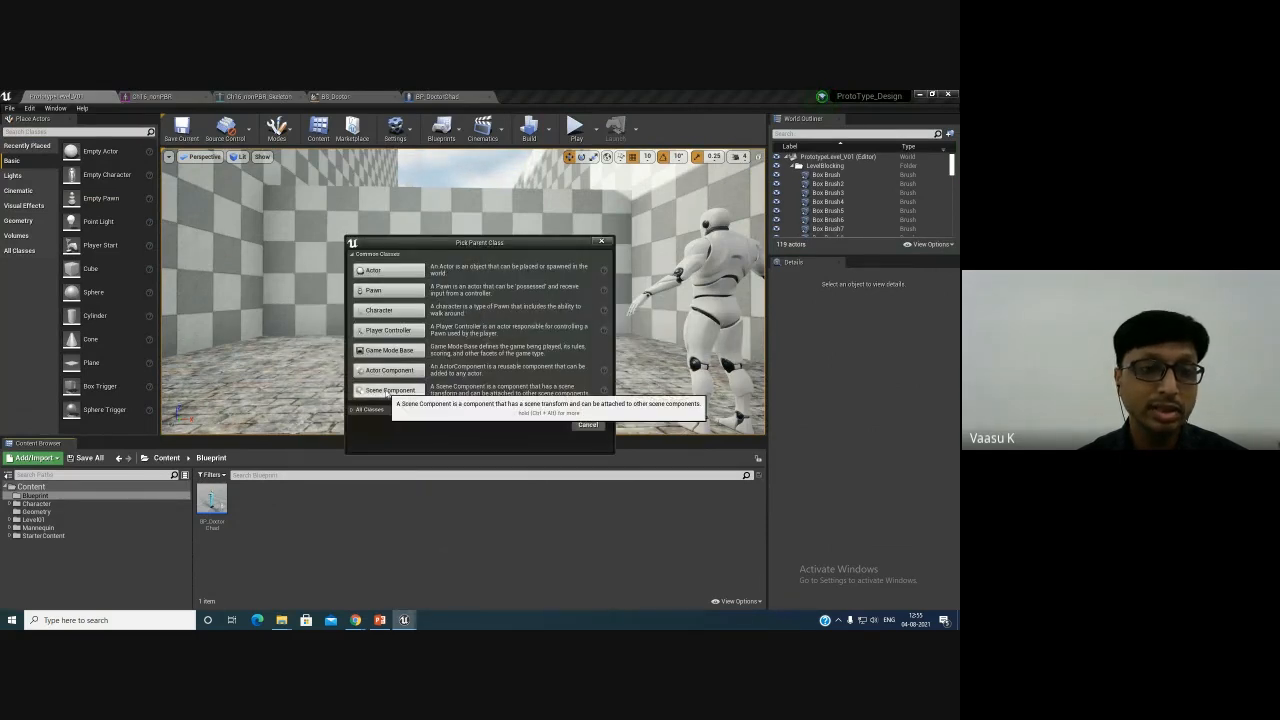
pyautogui.click(386, 351)
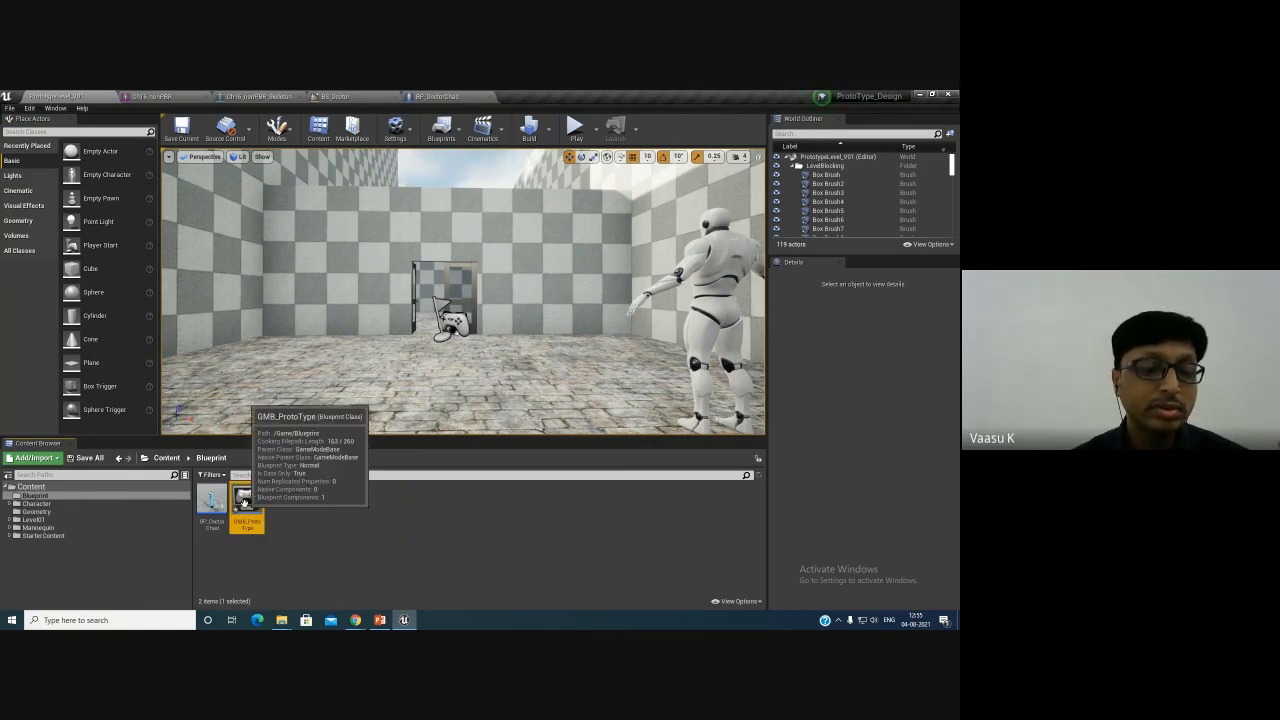
# - Open GMB_ProtoType, set its Default Pawn Class to BP_DoctorChad, and save it
pyautogui.doubleClick(247, 505)
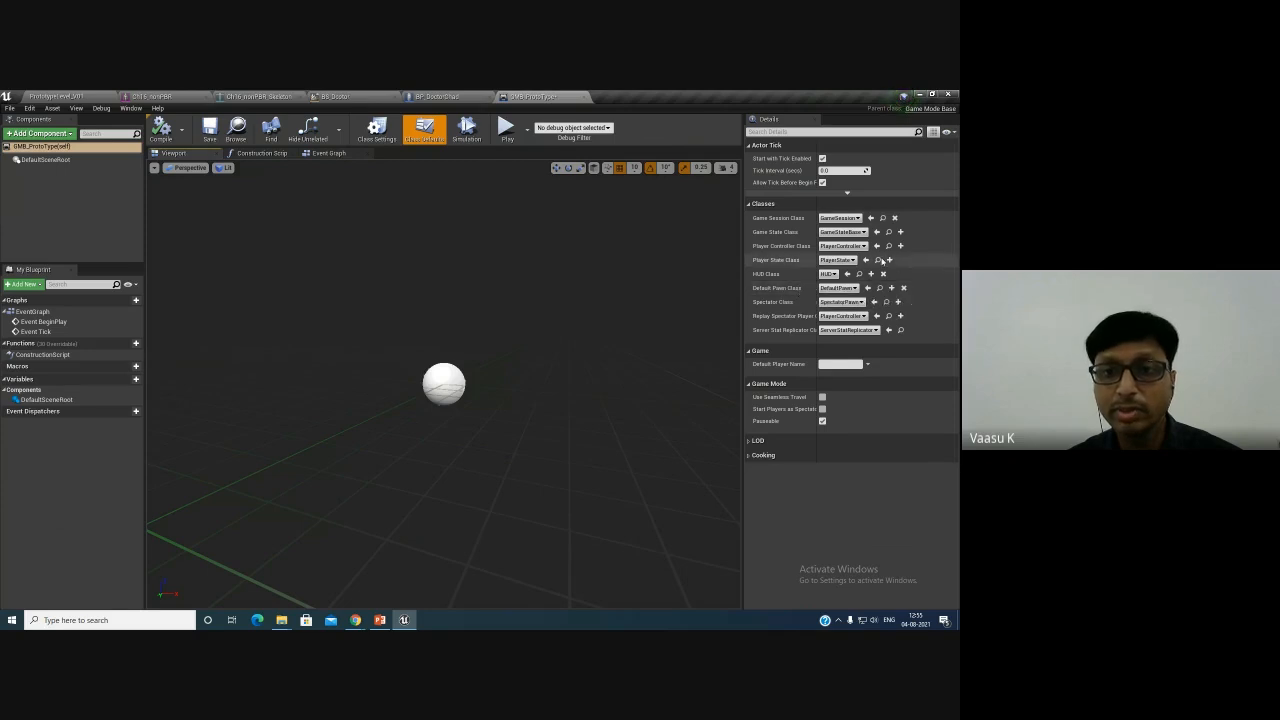
pyautogui.click(838, 288)
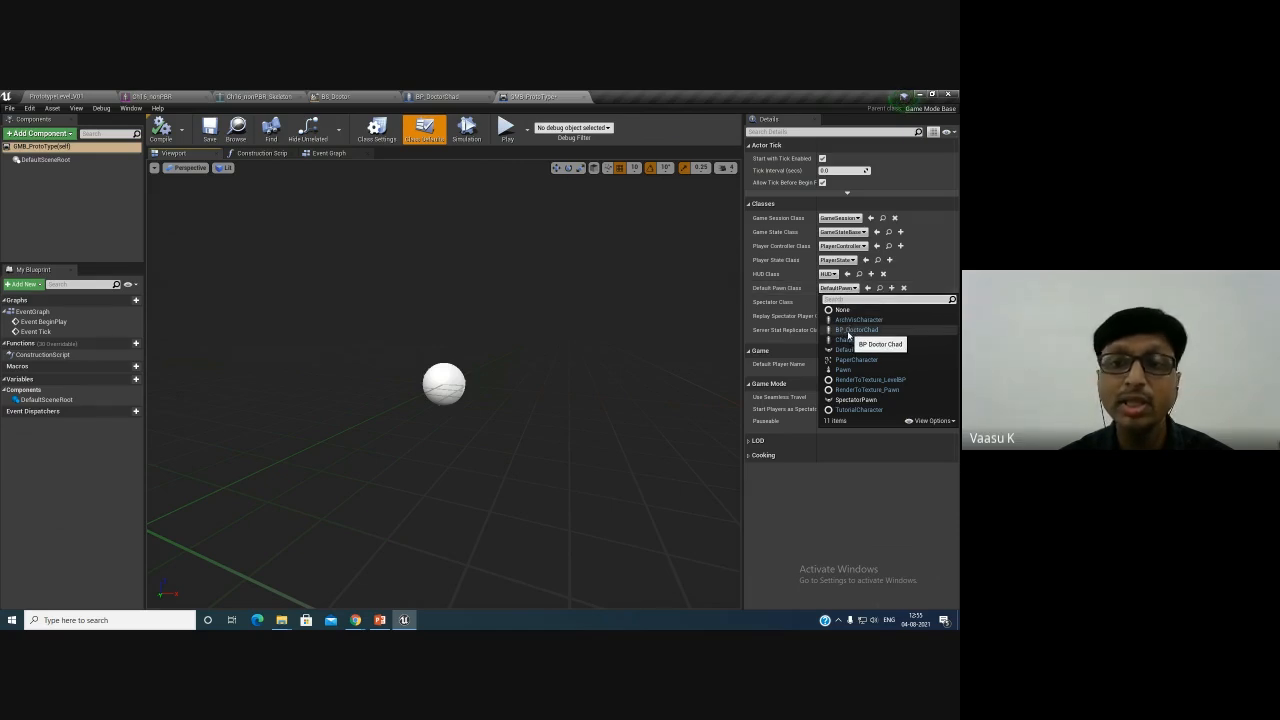
pyautogui.click(855, 330)
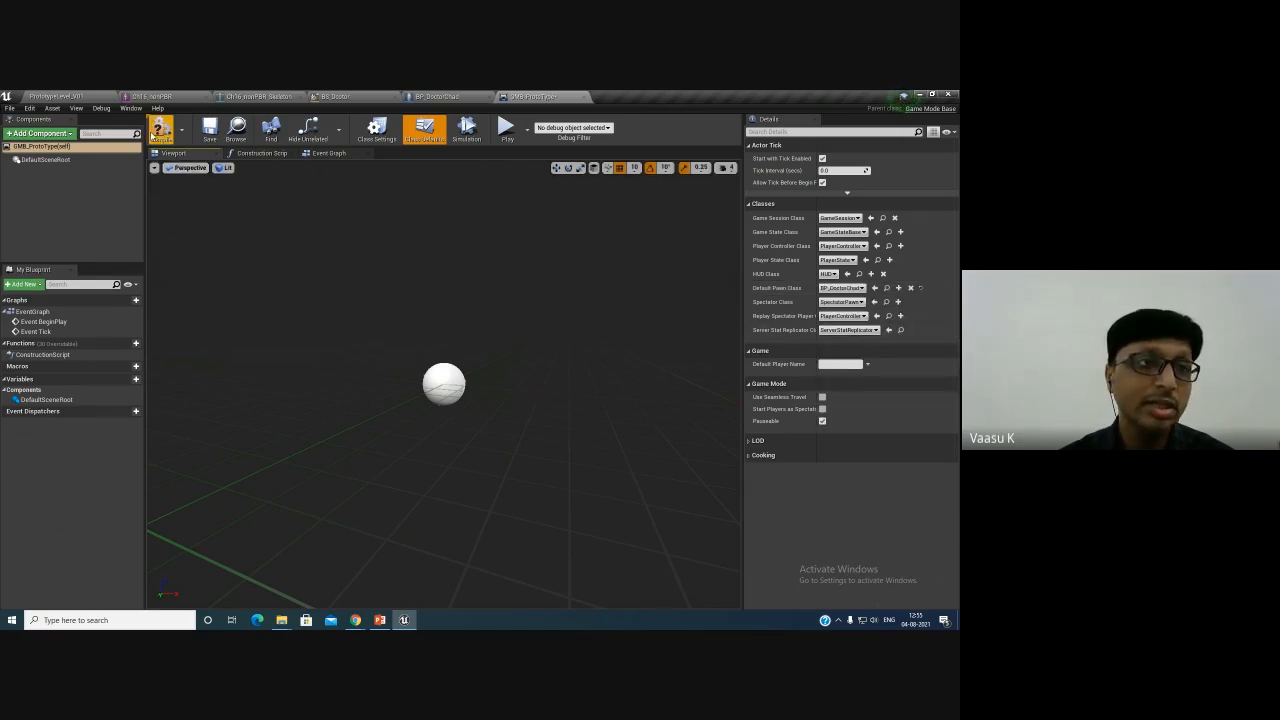
pyautogui.click(205, 135)
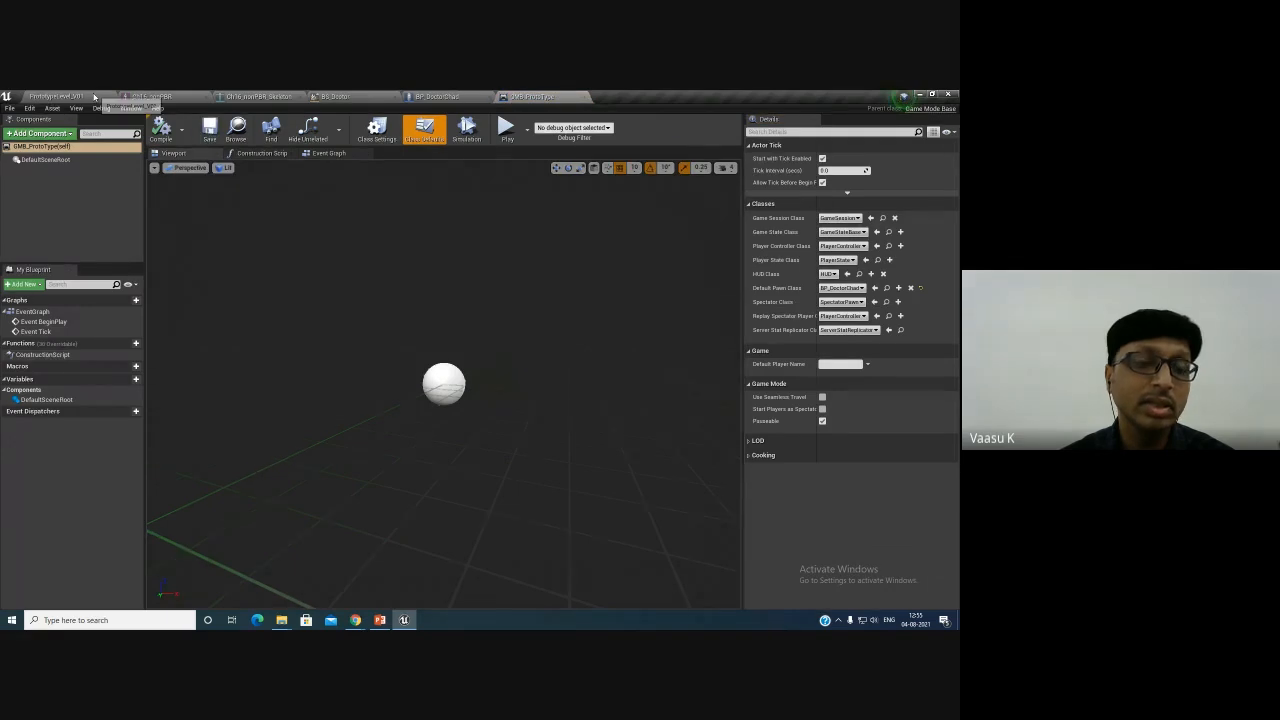
# - Play the prototype level in the editor to test the new game mode
pyautogui.click(94, 97)
pyautogui.click(437, 96)
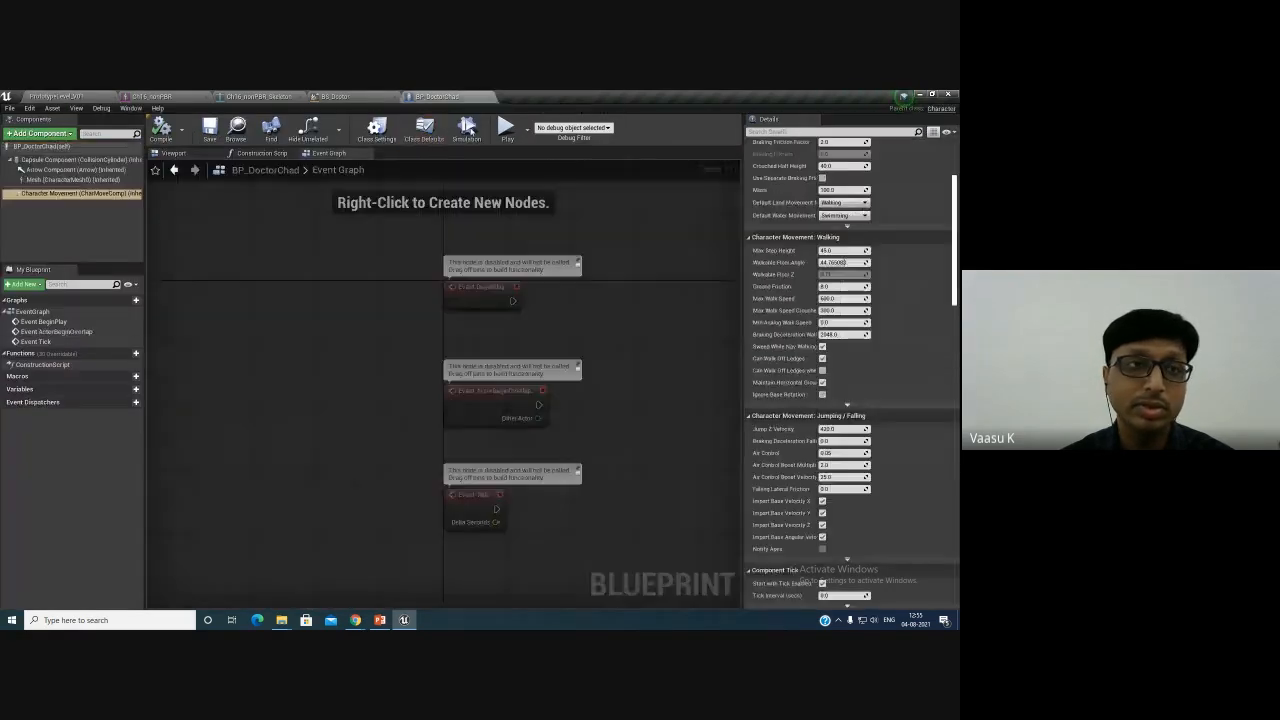
pyautogui.click(48, 95)
pyautogui.click(576, 127)
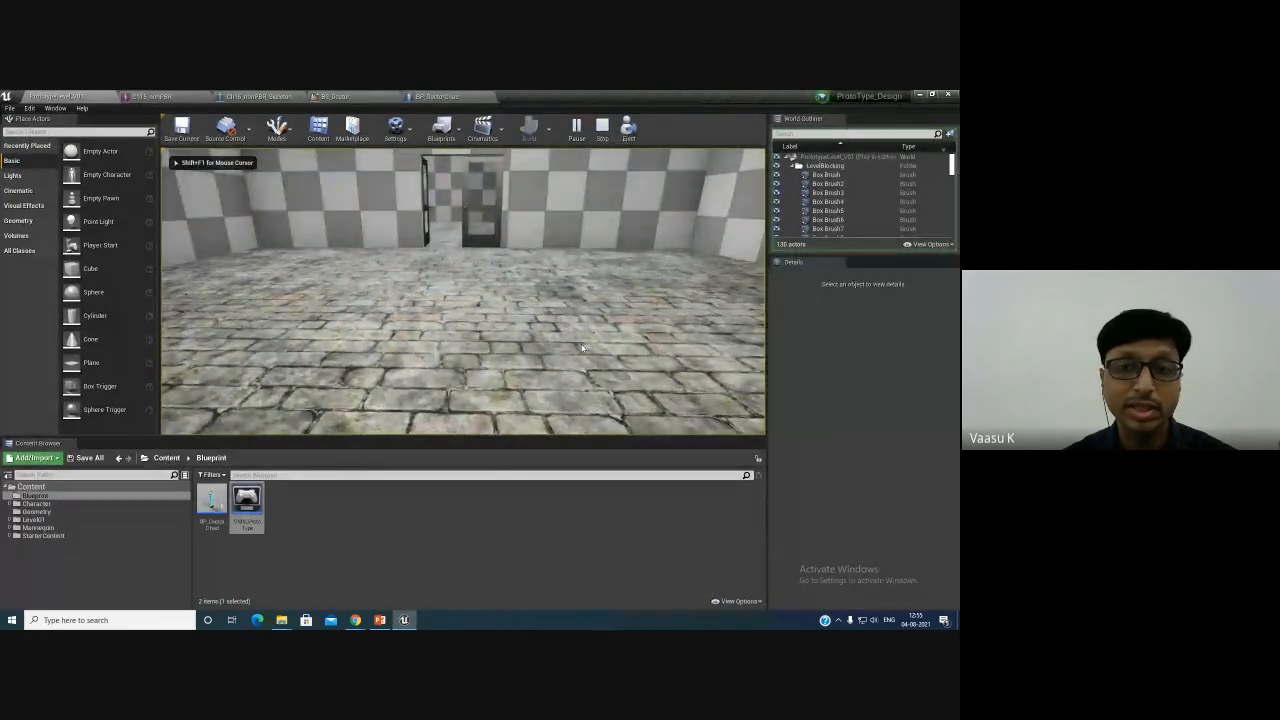
pyautogui.press('Escape')
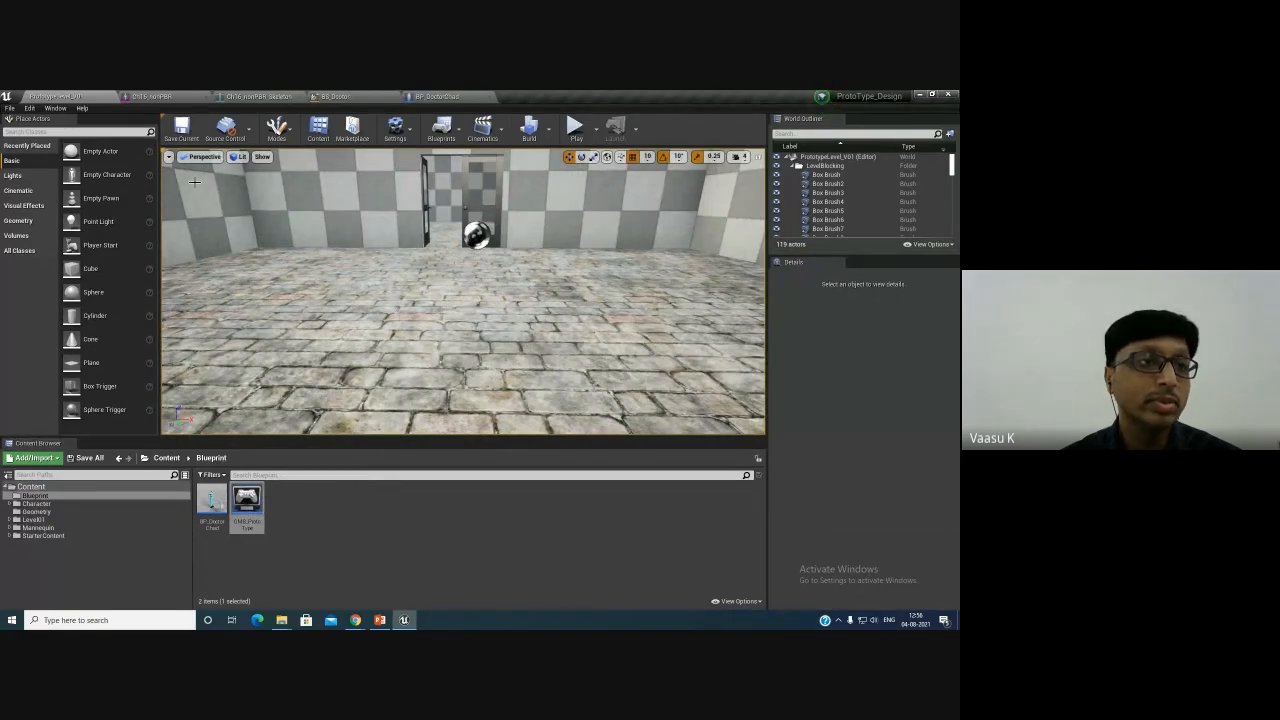
# - In World Settings, set the GameMode Override to GMB_ProtoType and save the current level
pyautogui.click(404, 140)
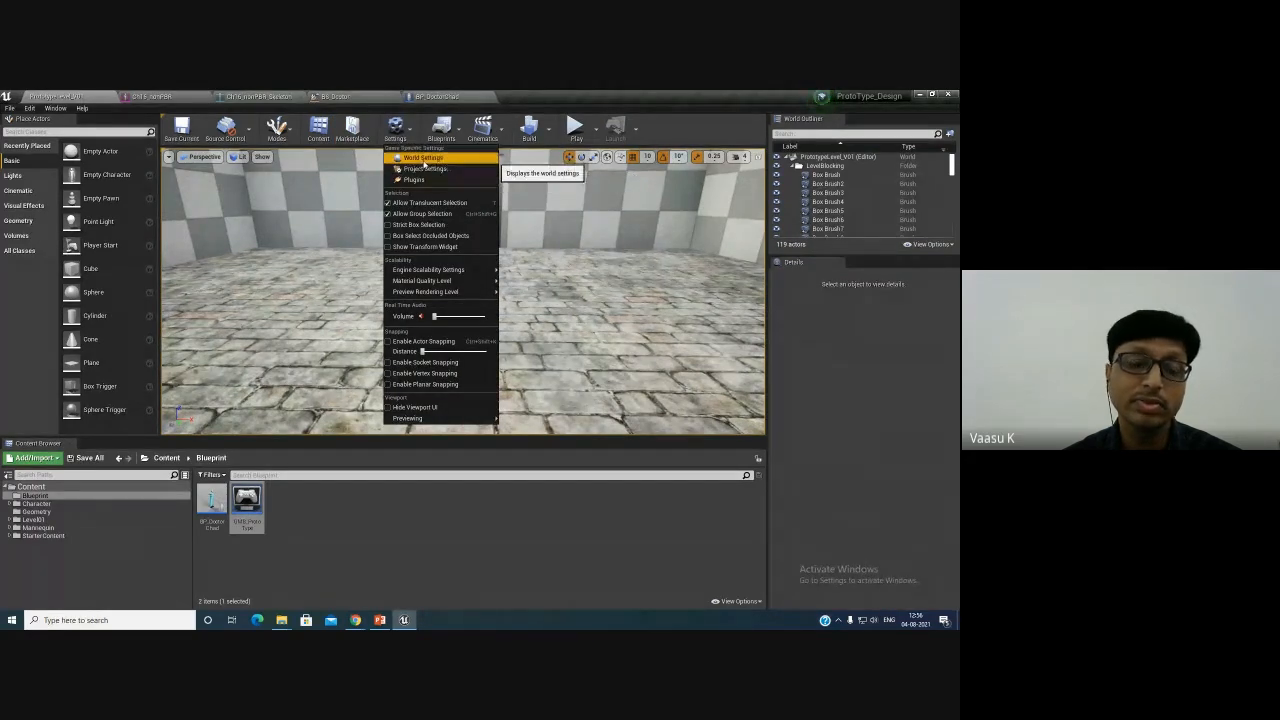
pyautogui.click(423, 159)
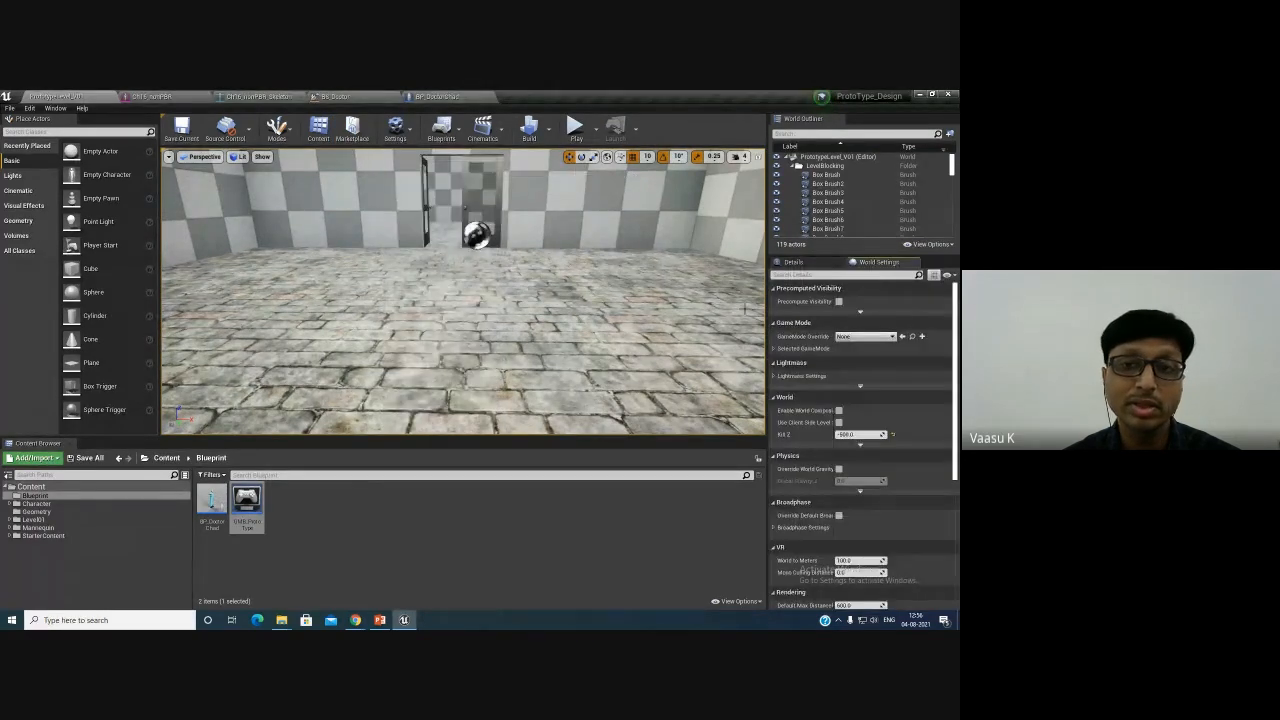
pyautogui.click(774, 349)
pyautogui.click(871, 337)
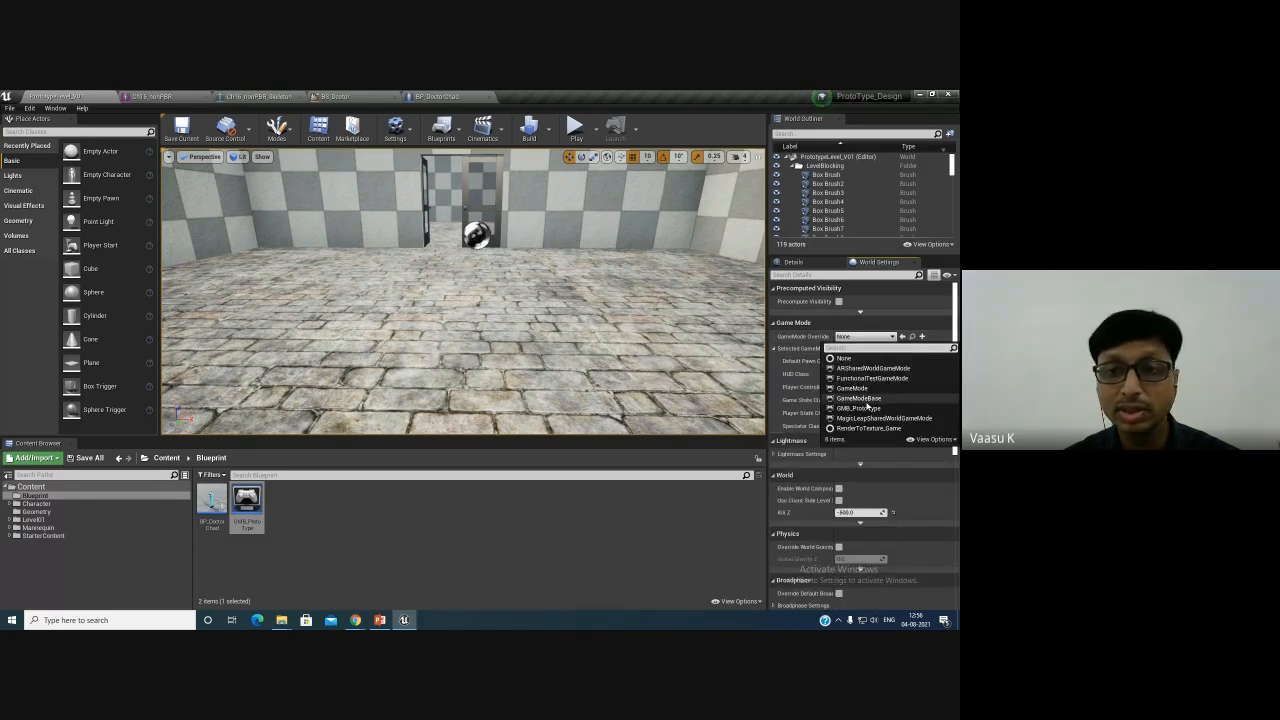
pyautogui.click(862, 409)
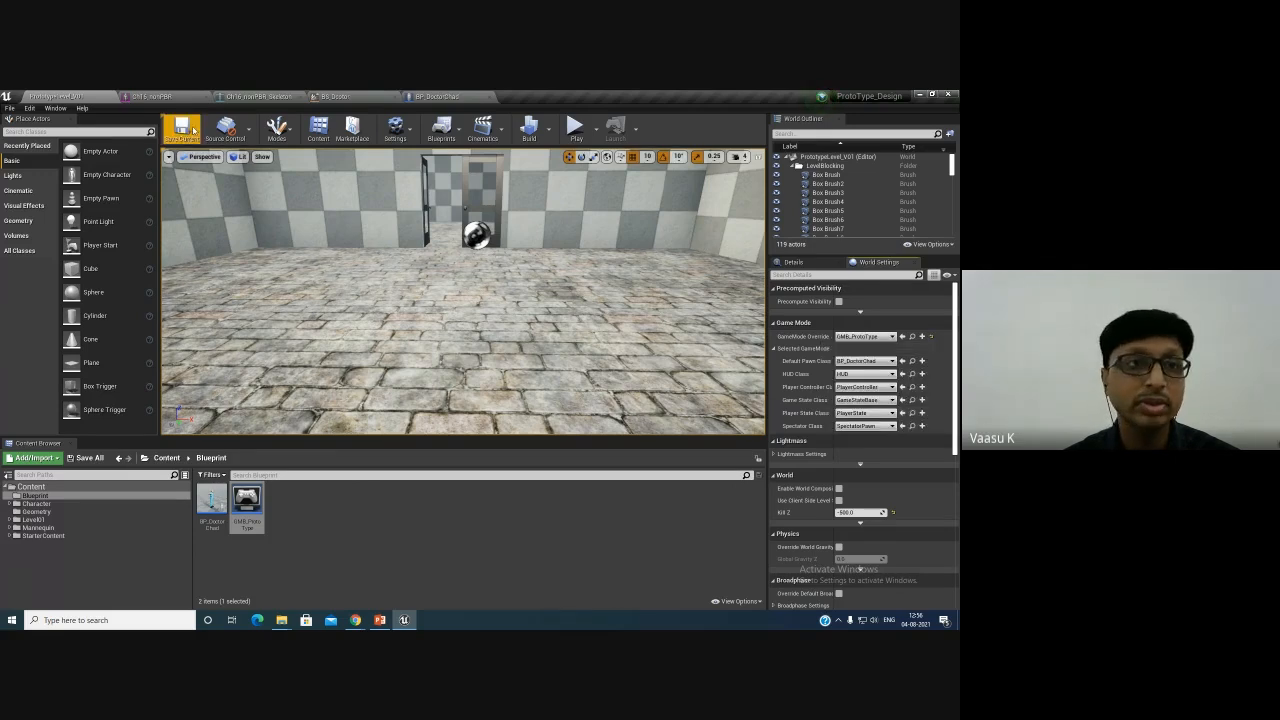
pyautogui.click(182, 129)
# - Play the level in the editor twice to test the character spawning
pyautogui.click(588, 127)
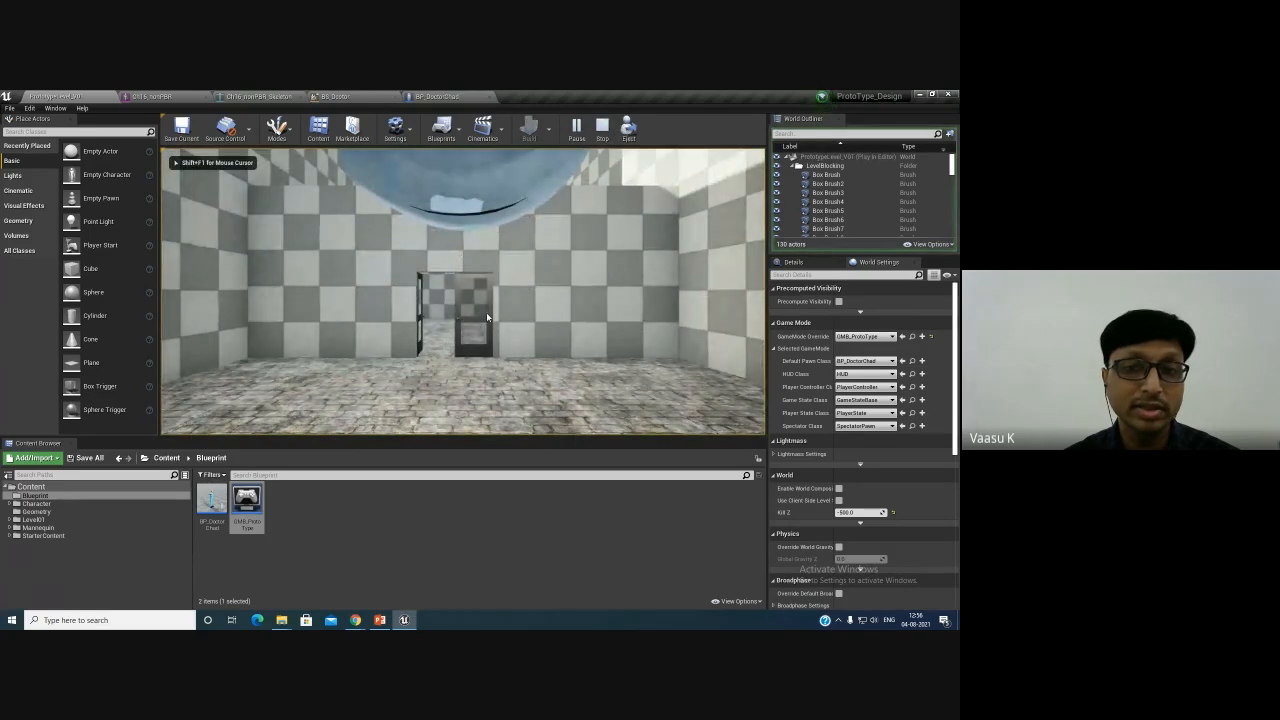
pyautogui.press('Escape')
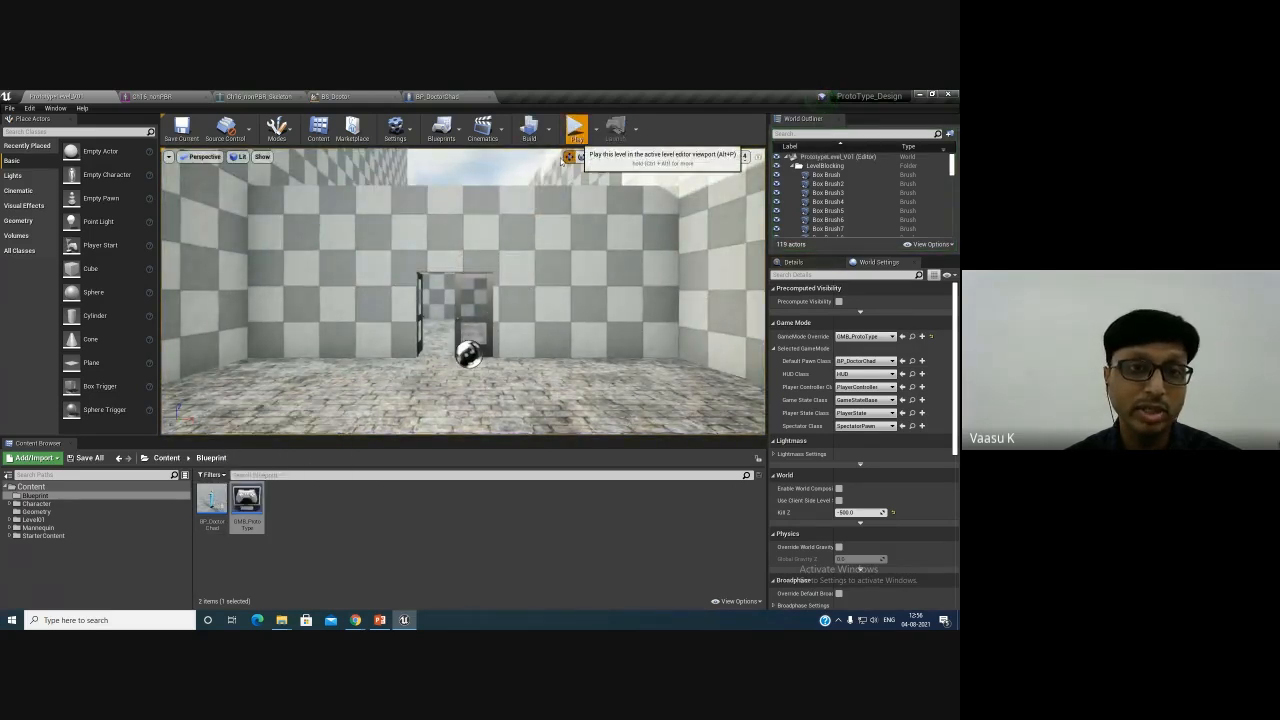
pyautogui.click(576, 128)
pyautogui.press('Escape')
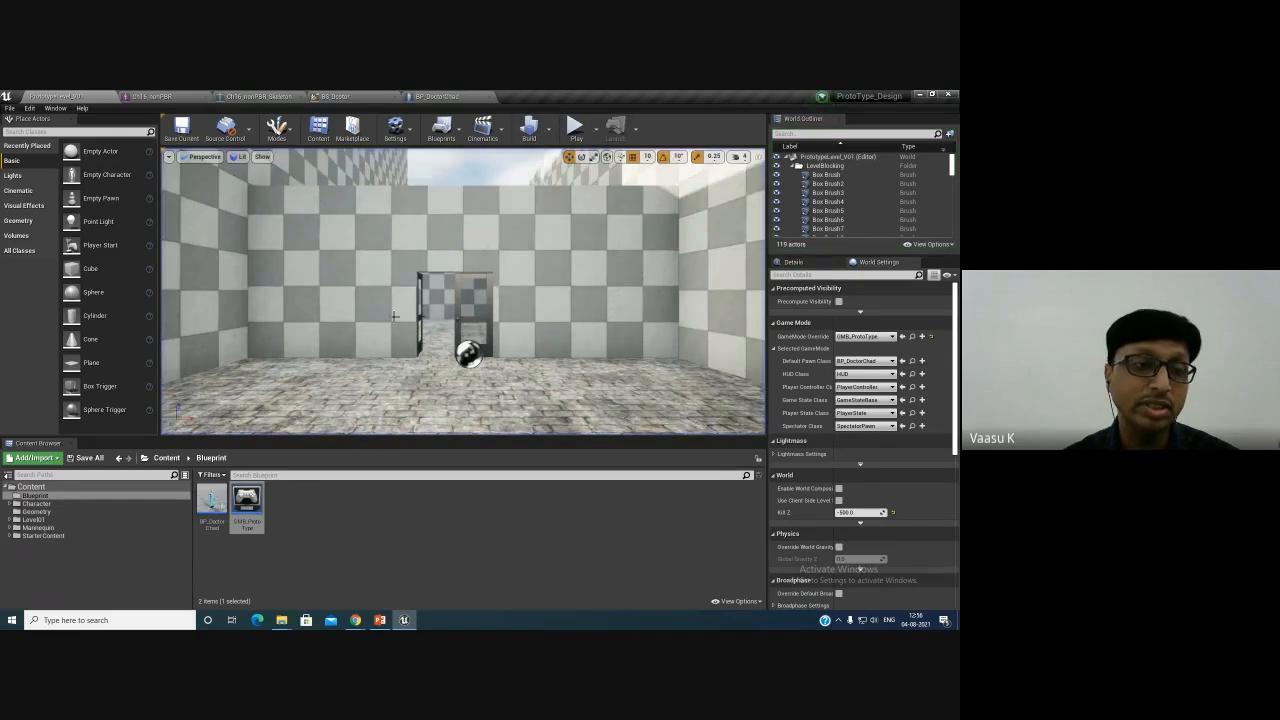
# - Open BP_DoctorChad, add a Spring Arm component under the Capsule Component, and rename it CameraBoom
pyautogui.doubleClick(211, 505)
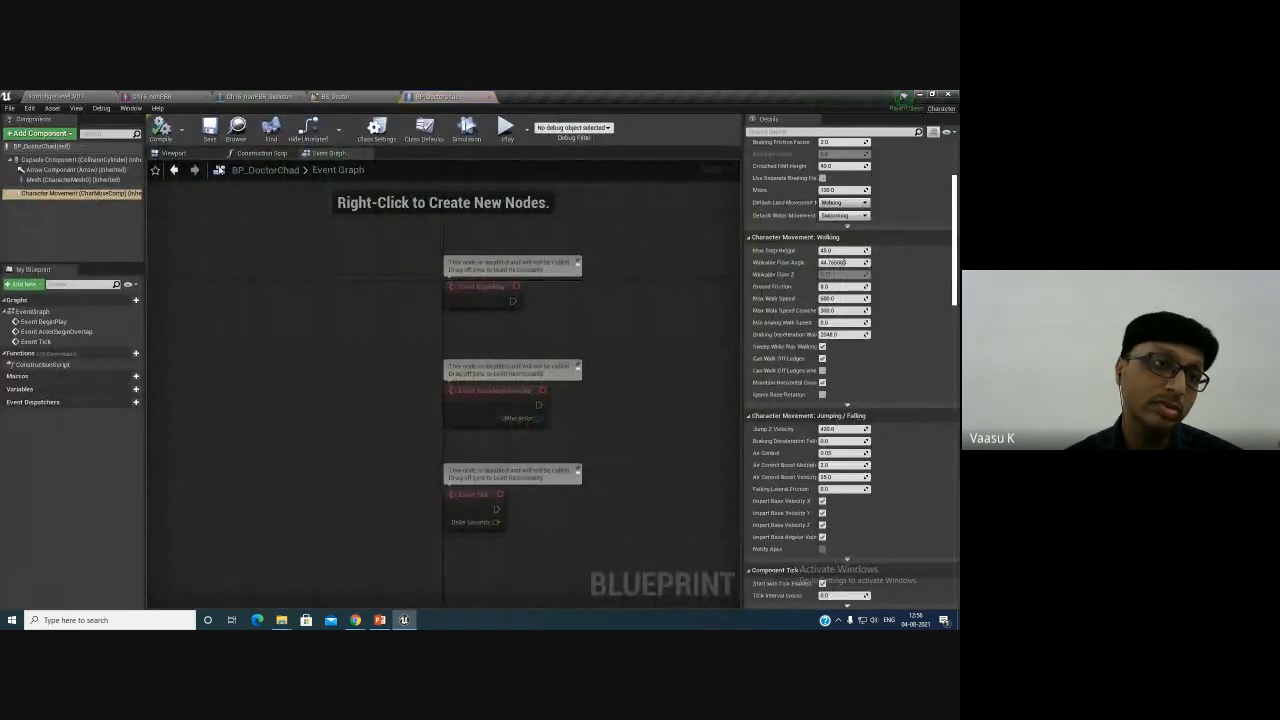
pyautogui.click(172, 153)
pyautogui.moveTo(314, 394); pyautogui.dragTo(386, 389, button='right')
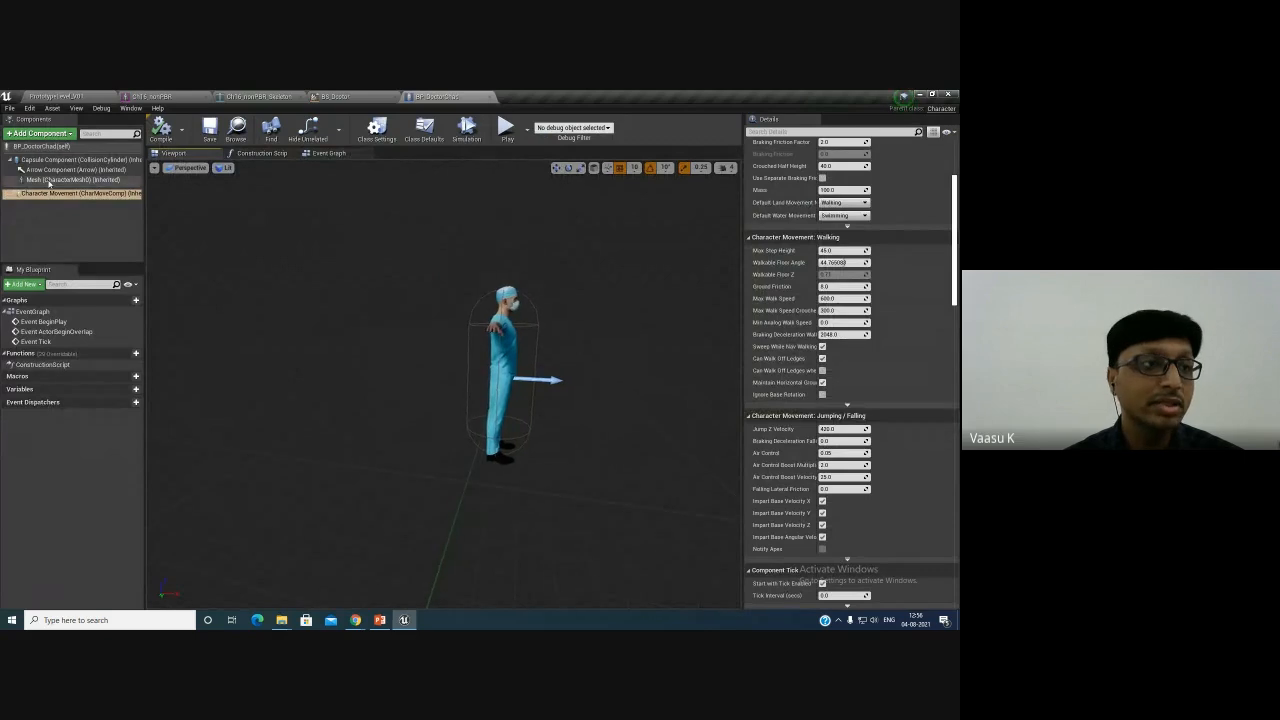
pyautogui.click(70, 160)
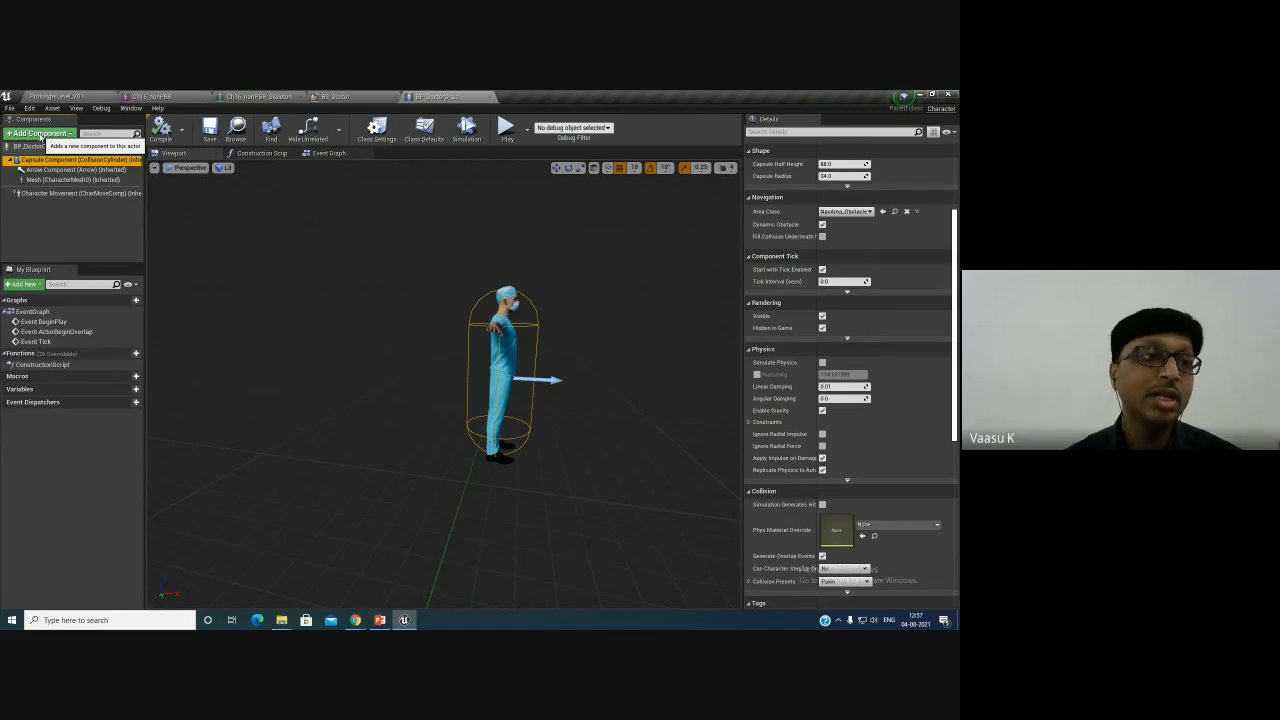
pyautogui.click(40, 134)
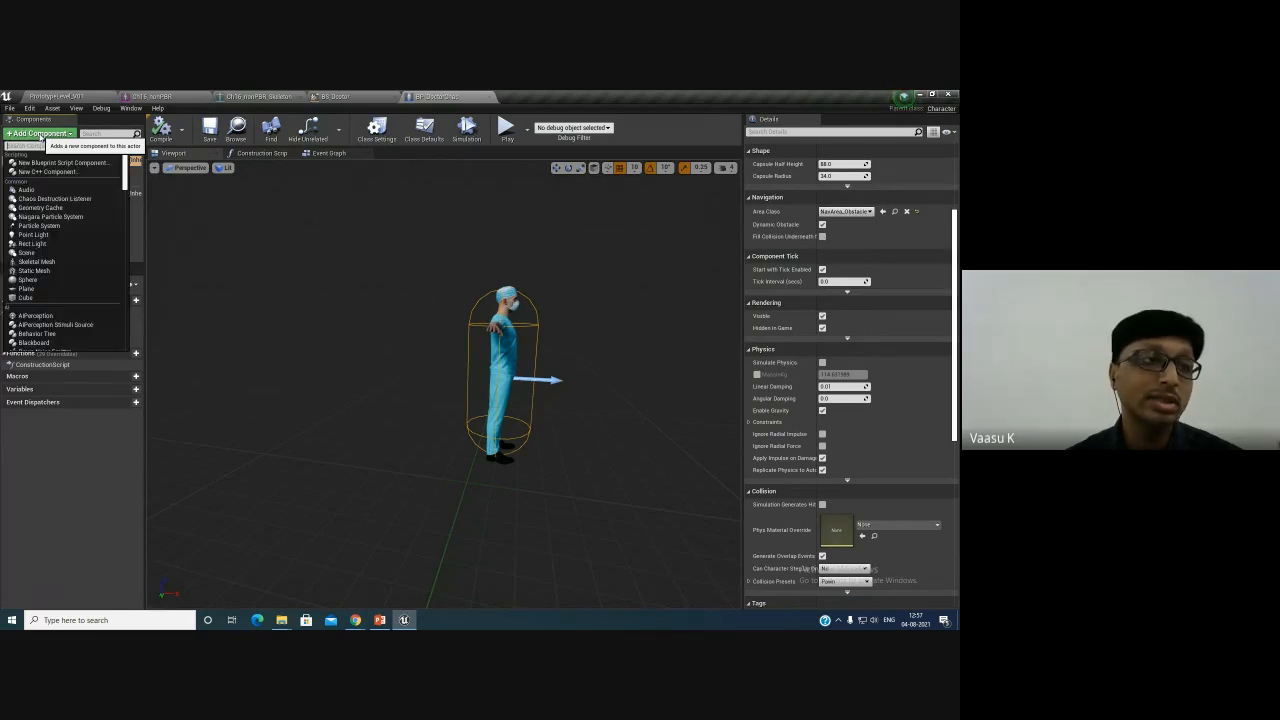
pyautogui.write('spring')
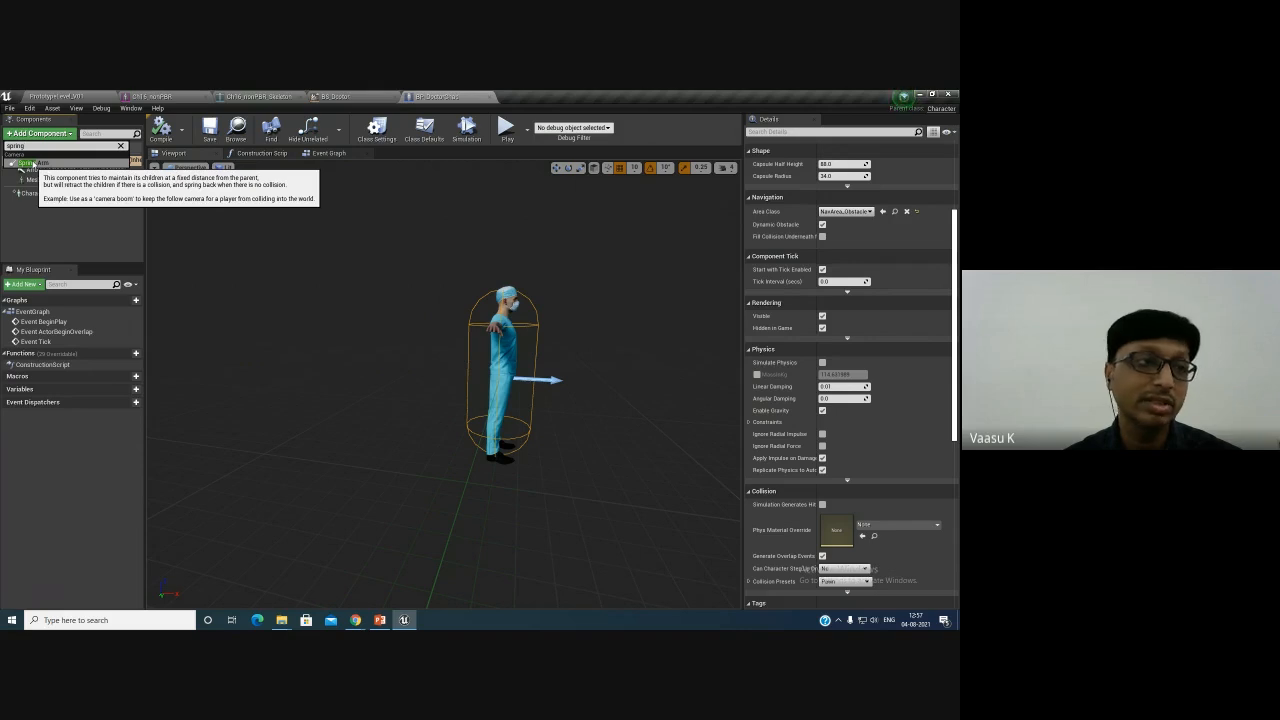
pyautogui.click(31, 163)
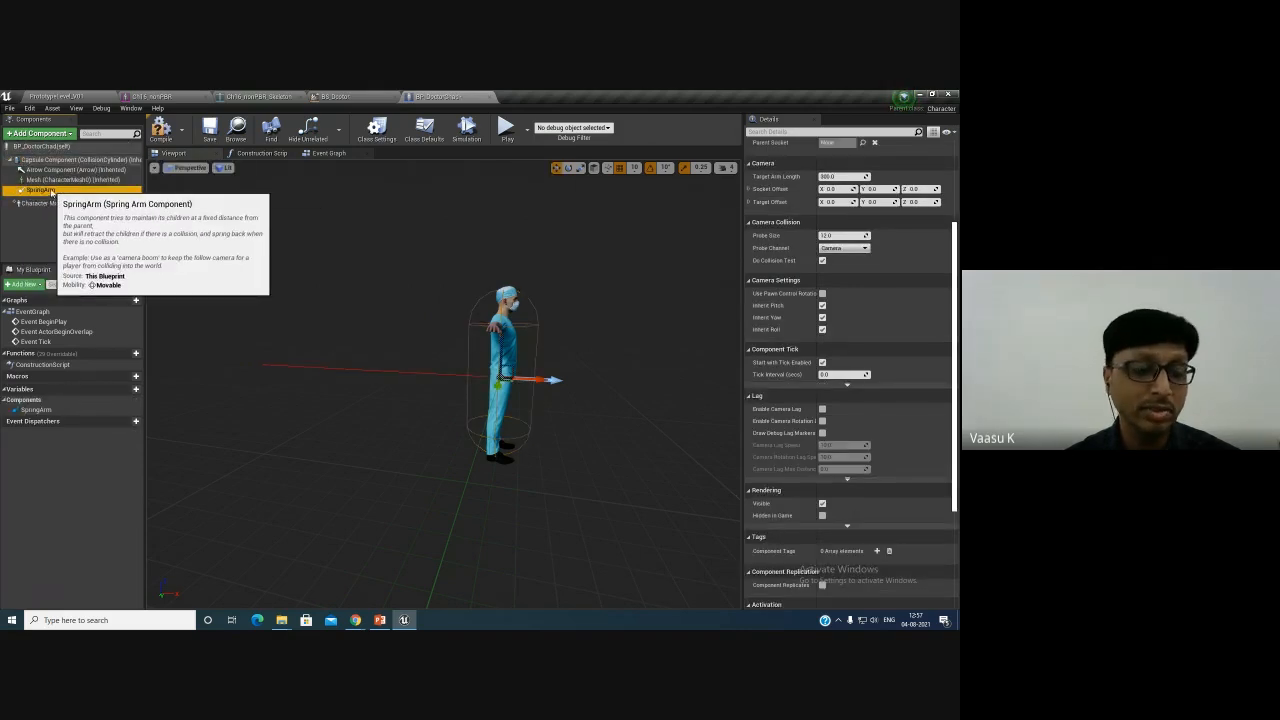
pyautogui.press('F2')
pyautogui.write('CameraBoom')
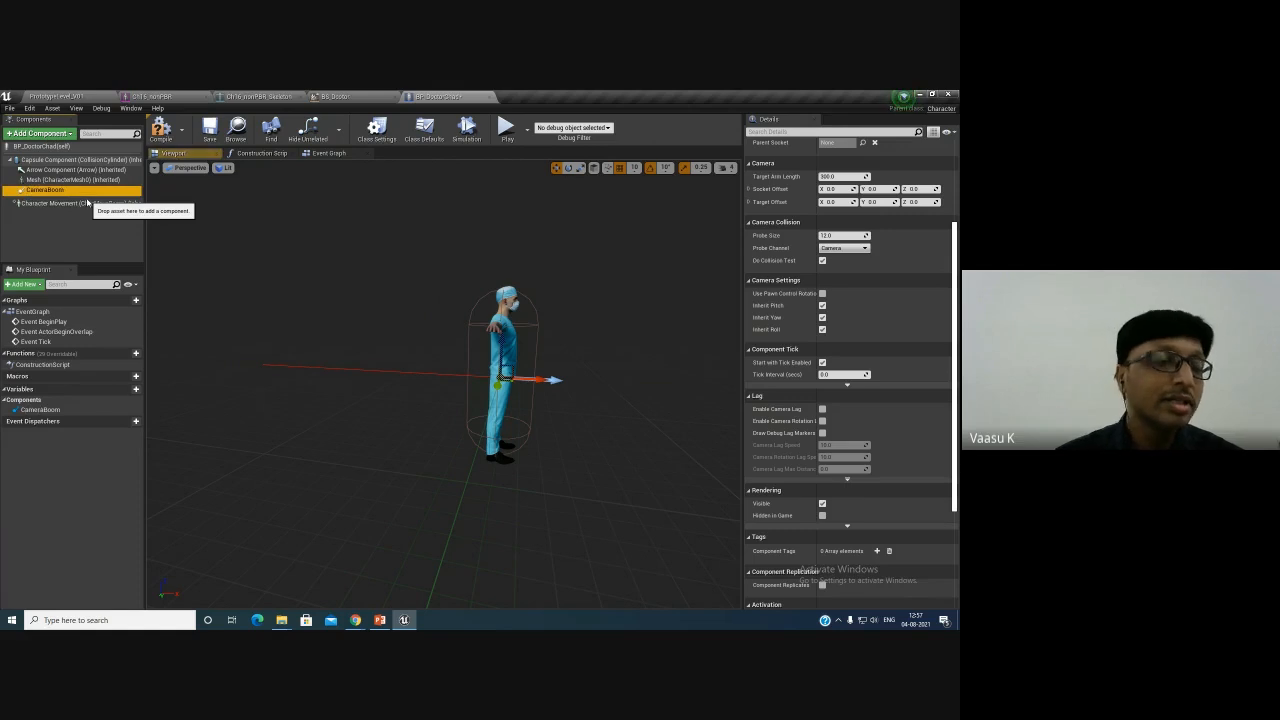
# - Add a Camera component attached to the CameraBoom spring arm
pyautogui.click(43, 134)
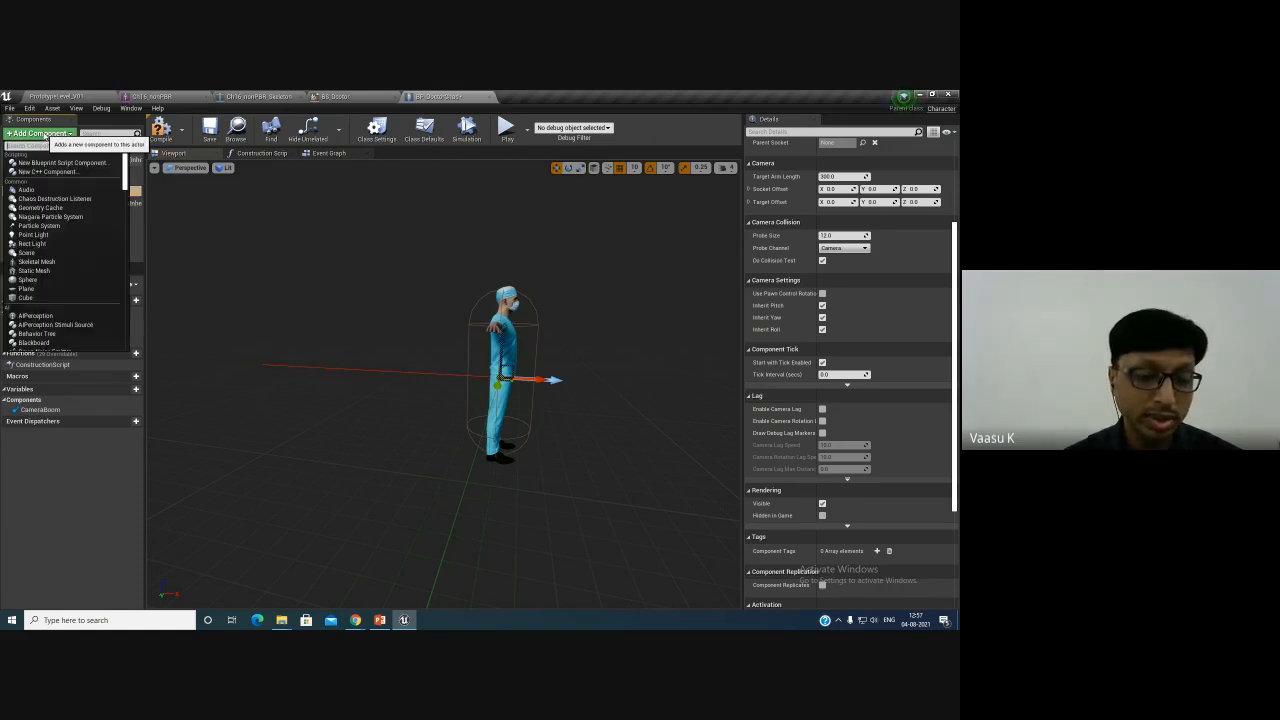
pyautogui.write('came')
pyautogui.press('Return')
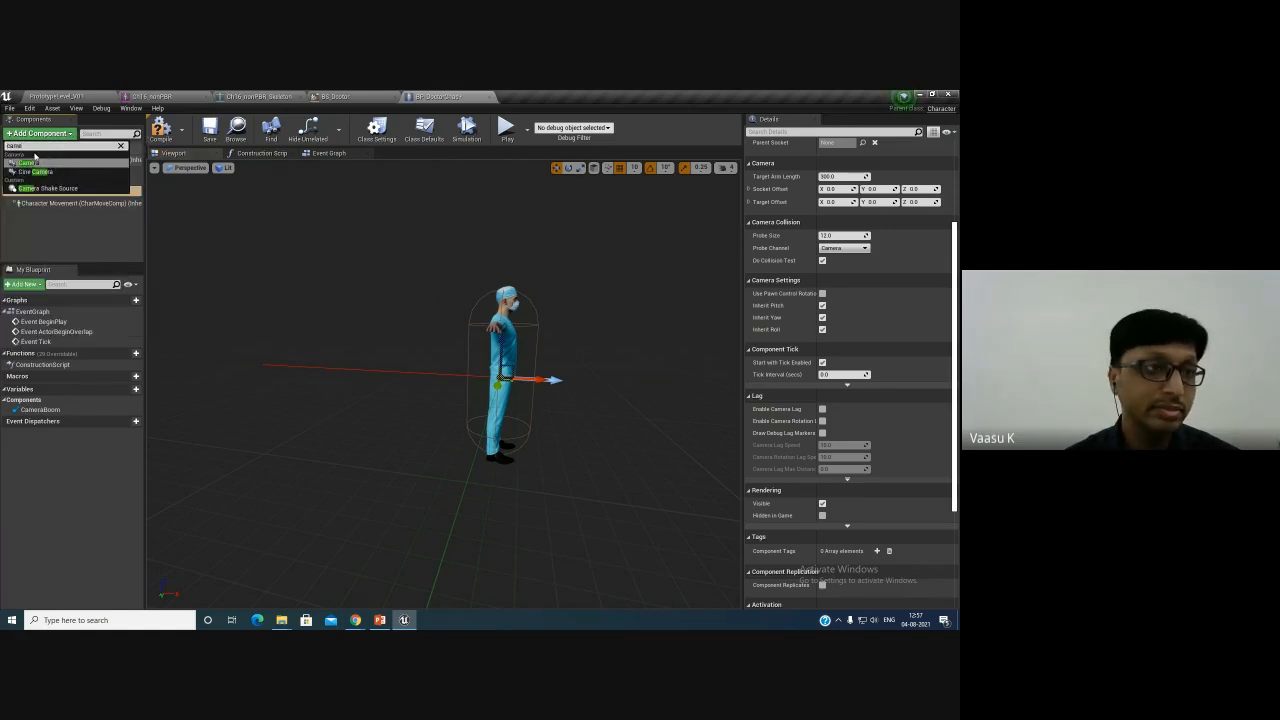
pyautogui.click(45, 189)
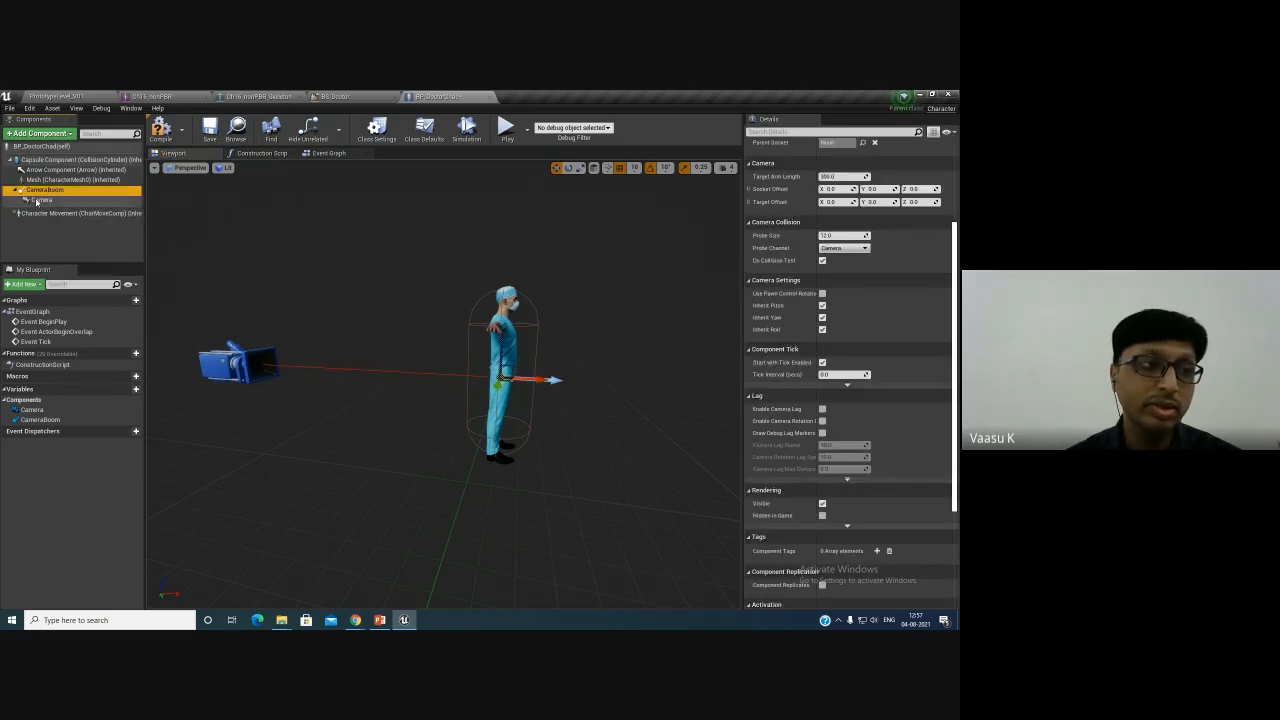
pyautogui.click(42, 201)
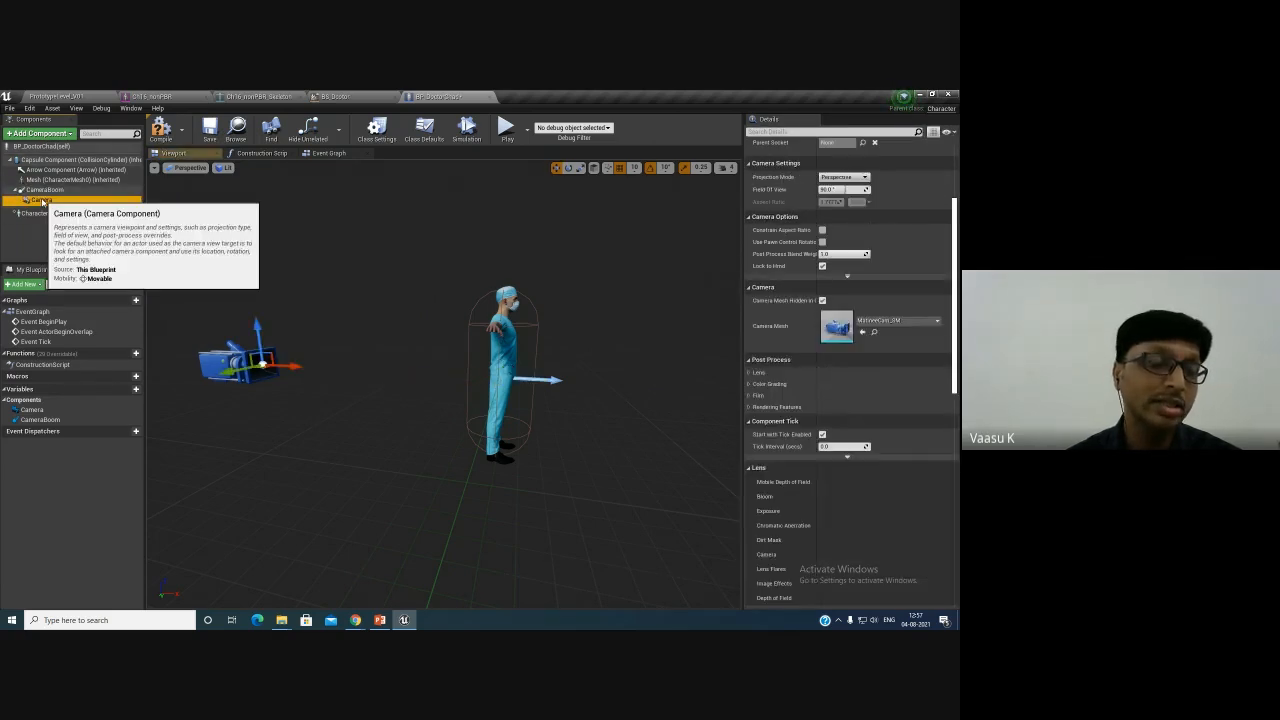
pyautogui.click(43, 189)
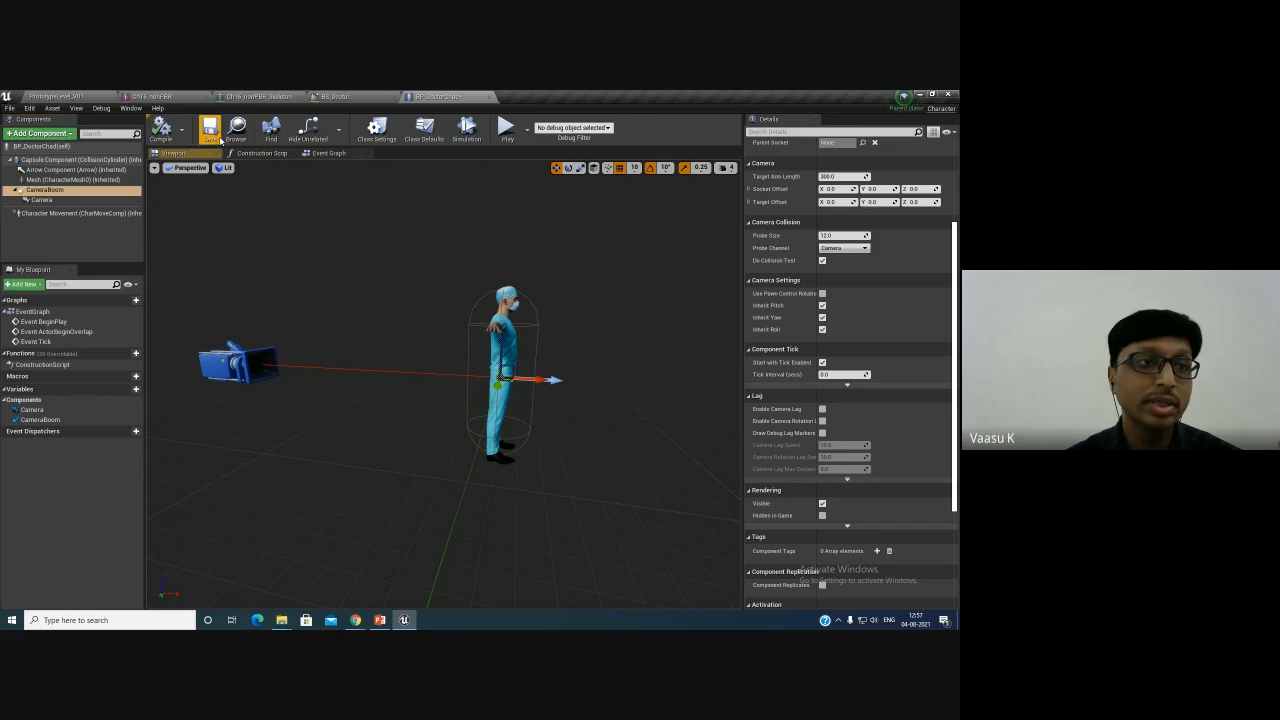
# - Play the level in the editor to test the third-person camera
pyautogui.click(68, 93)
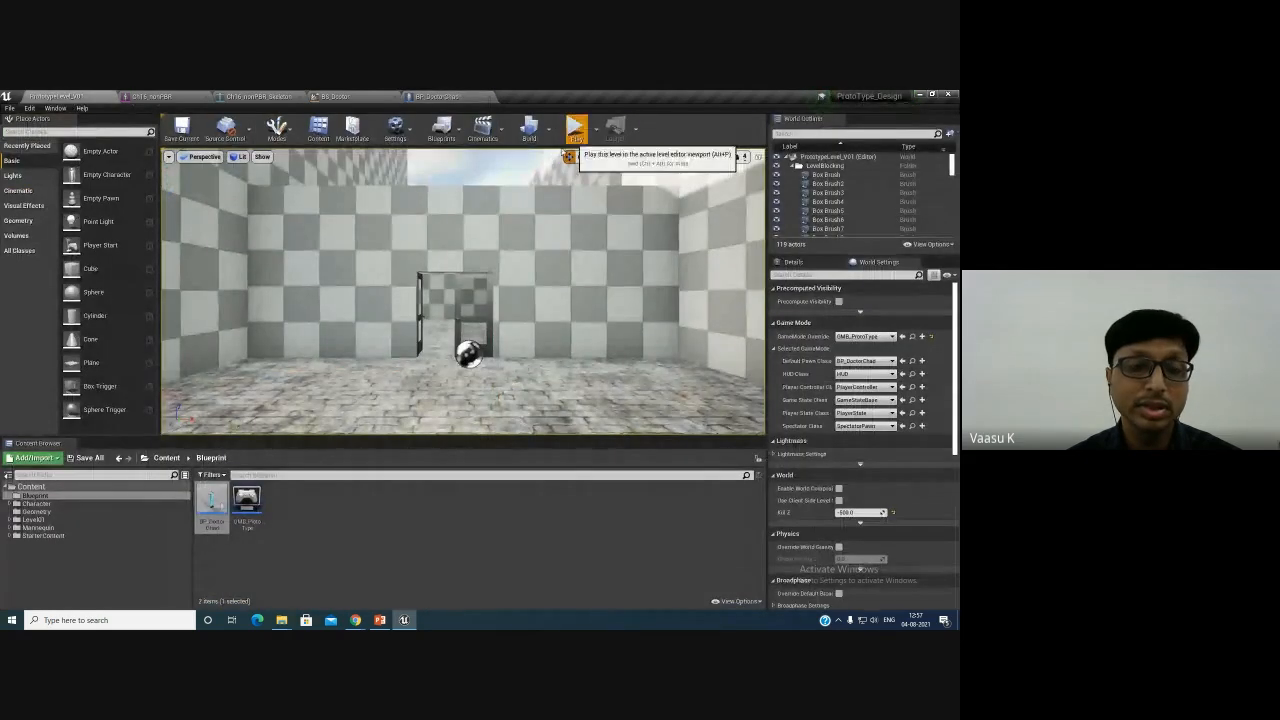
pyautogui.click(571, 125)
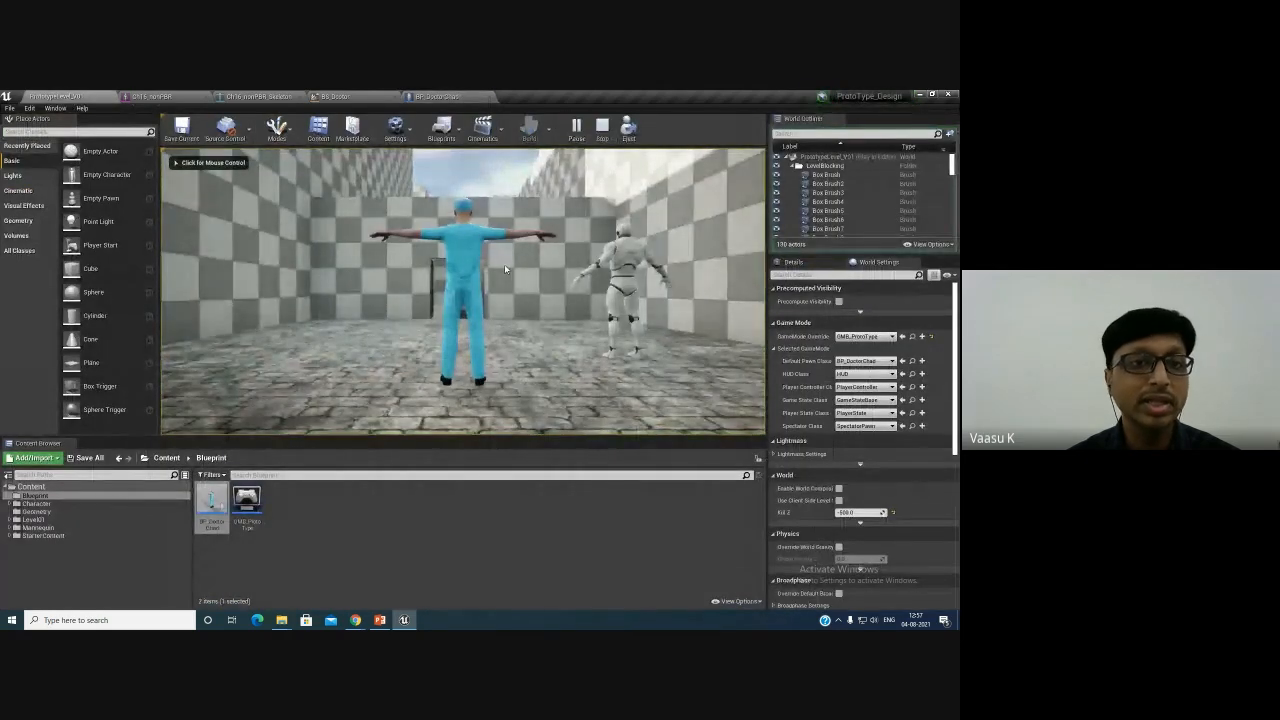
pyautogui.press('Escape')
# - Compile BP_DoctorChad and play the level again to test the camera
pyautogui.click(437, 96)
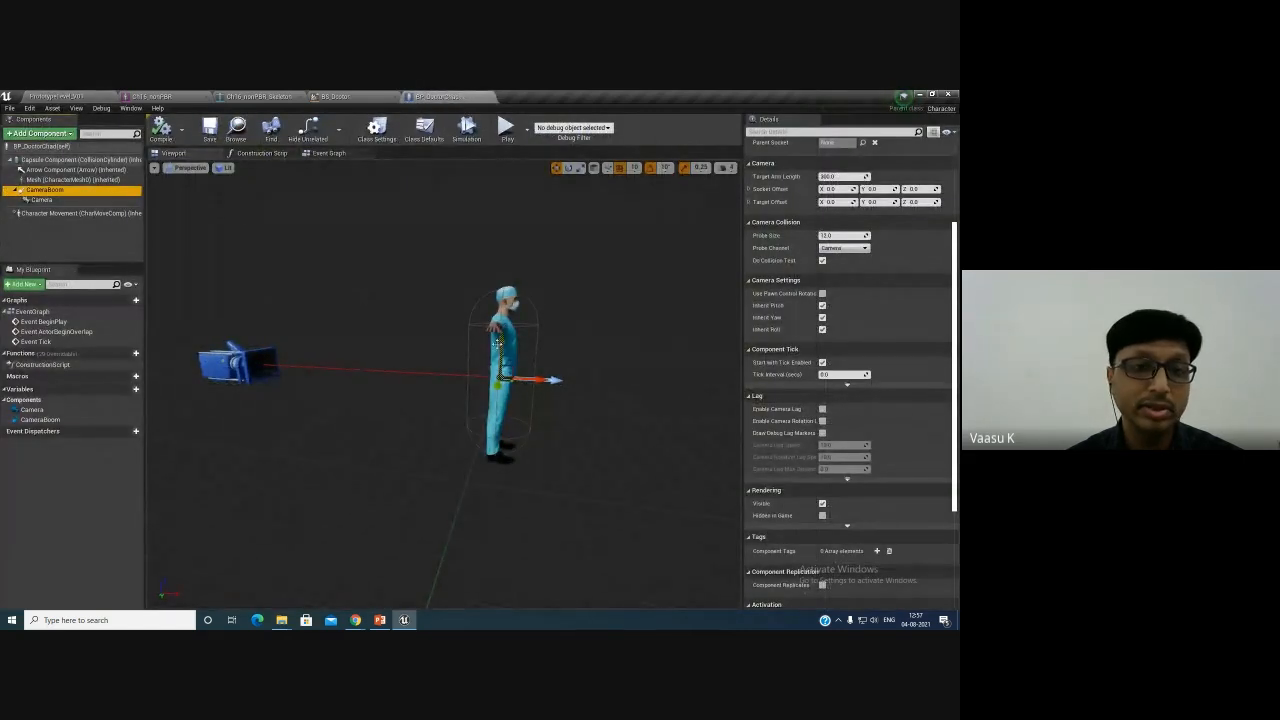
pyautogui.moveTo(497, 344); pyautogui.dragTo(501, 327)
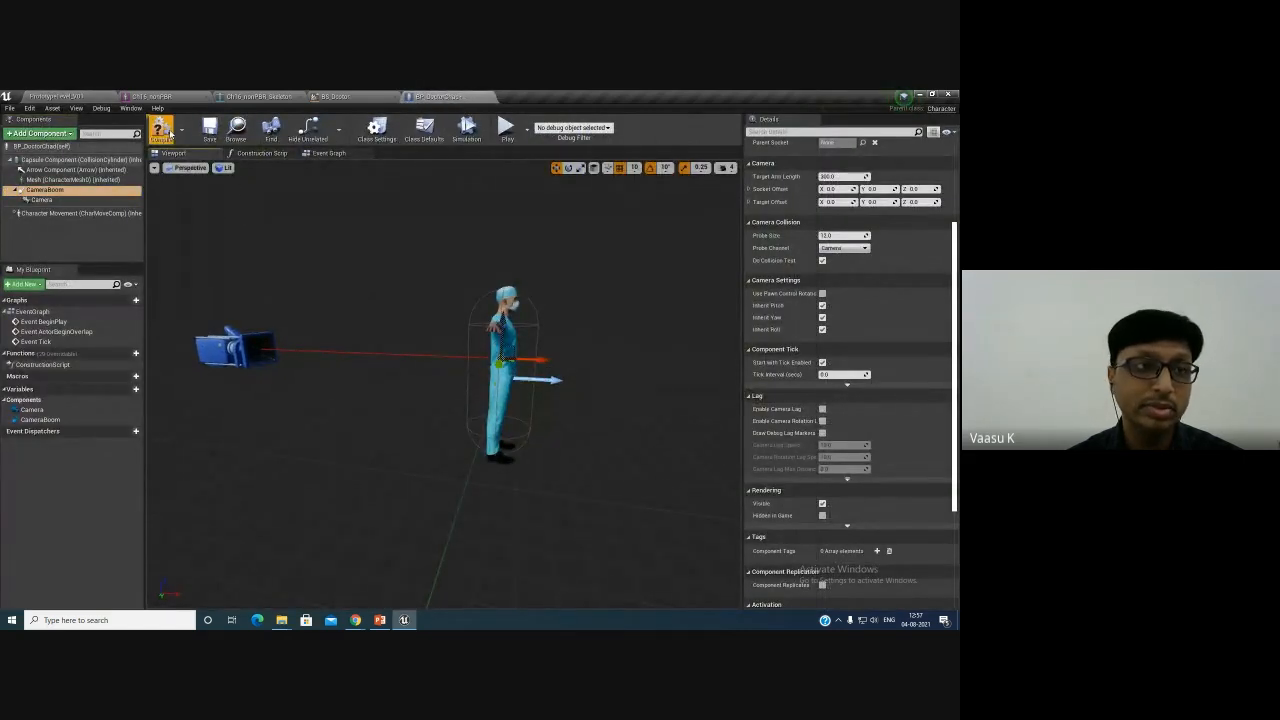
pyautogui.click(161, 130)
pyautogui.click(60, 97)
pyautogui.click(569, 140)
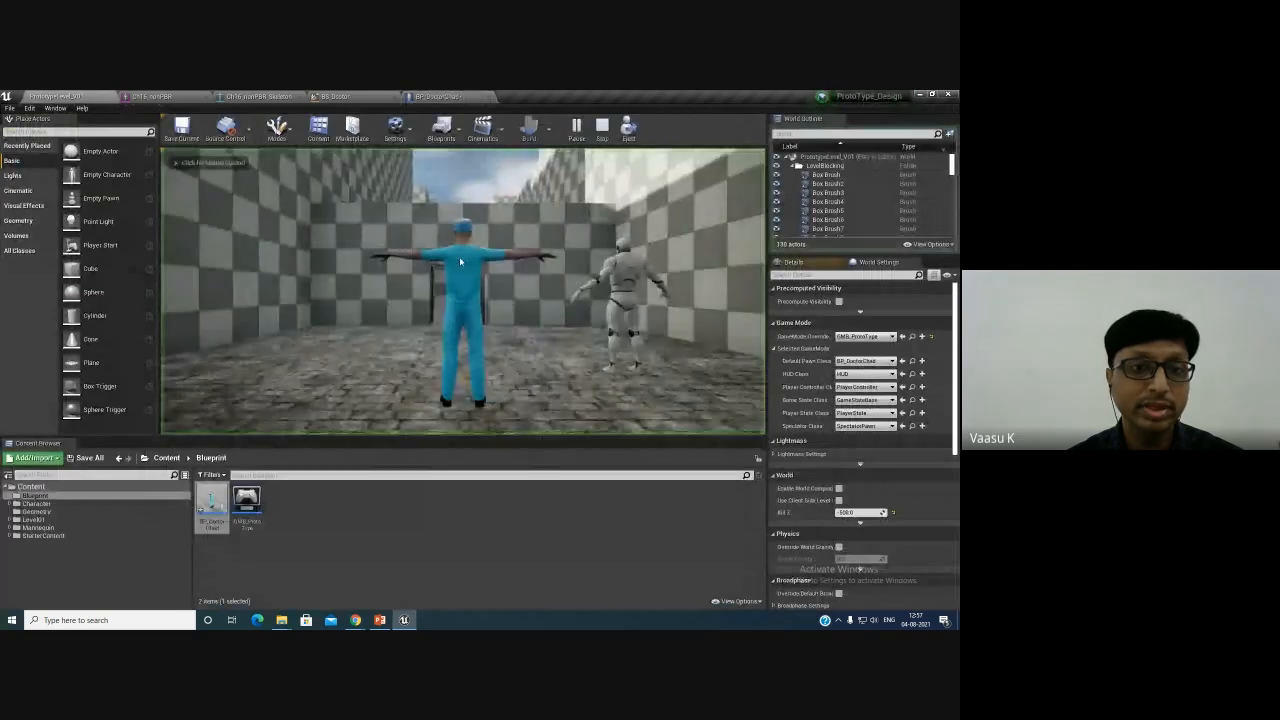
# - Stop the play session, rotate the CameraBoom in BP_DoctorChad, and compile the blueprint
pyautogui.click(460, 262)
pyautogui.press('Escape')
pyautogui.click(440, 97)
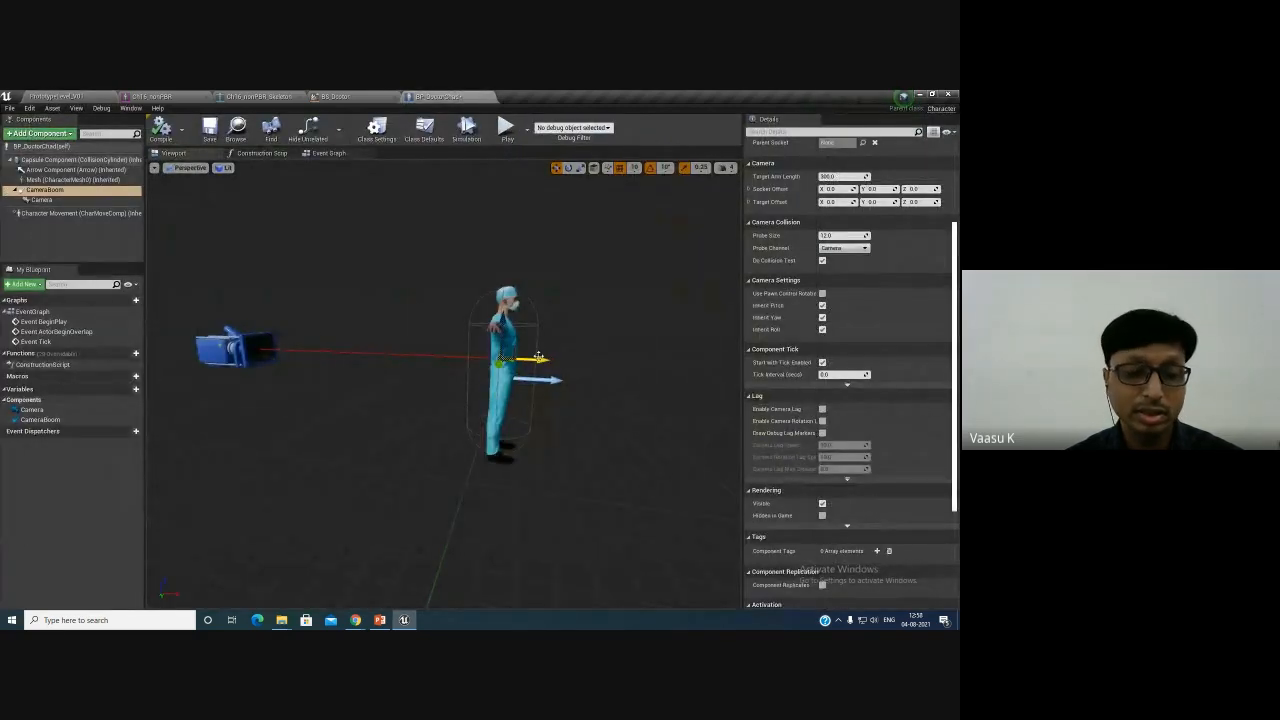
pyautogui.keyDown('alt'); pyautogui.moveTo(595, 360); pyautogui.dragTo(555, 362); pyautogui.keyUp('alt')
pyautogui.press('e')
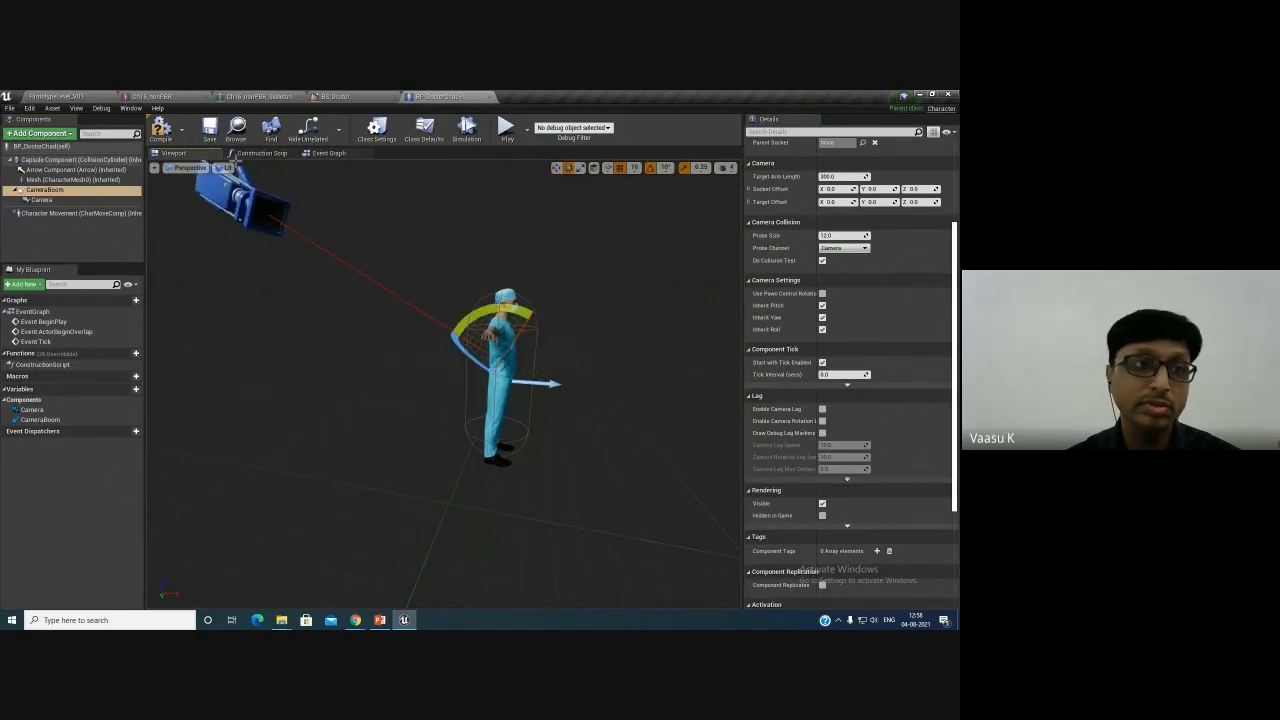
pyautogui.click(163, 130)
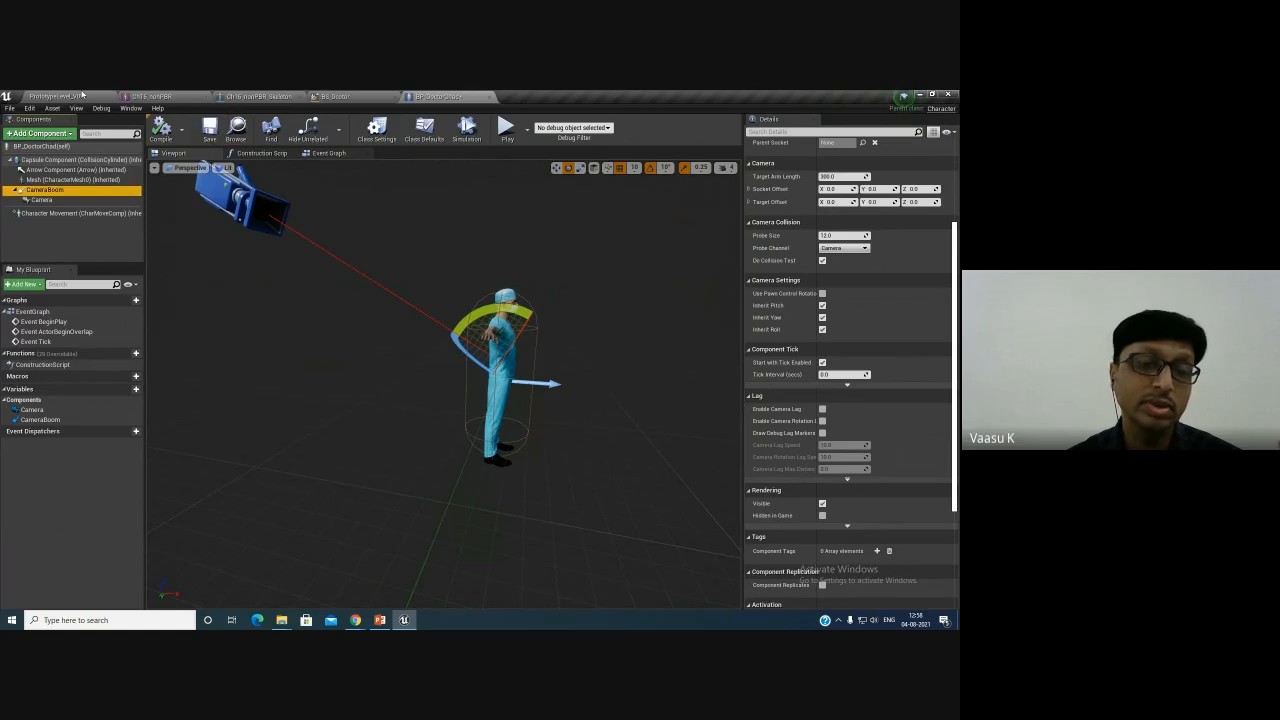
# - Play the level to test the rotated camera view
pyautogui.click(83, 95)
pyautogui.click(577, 128)
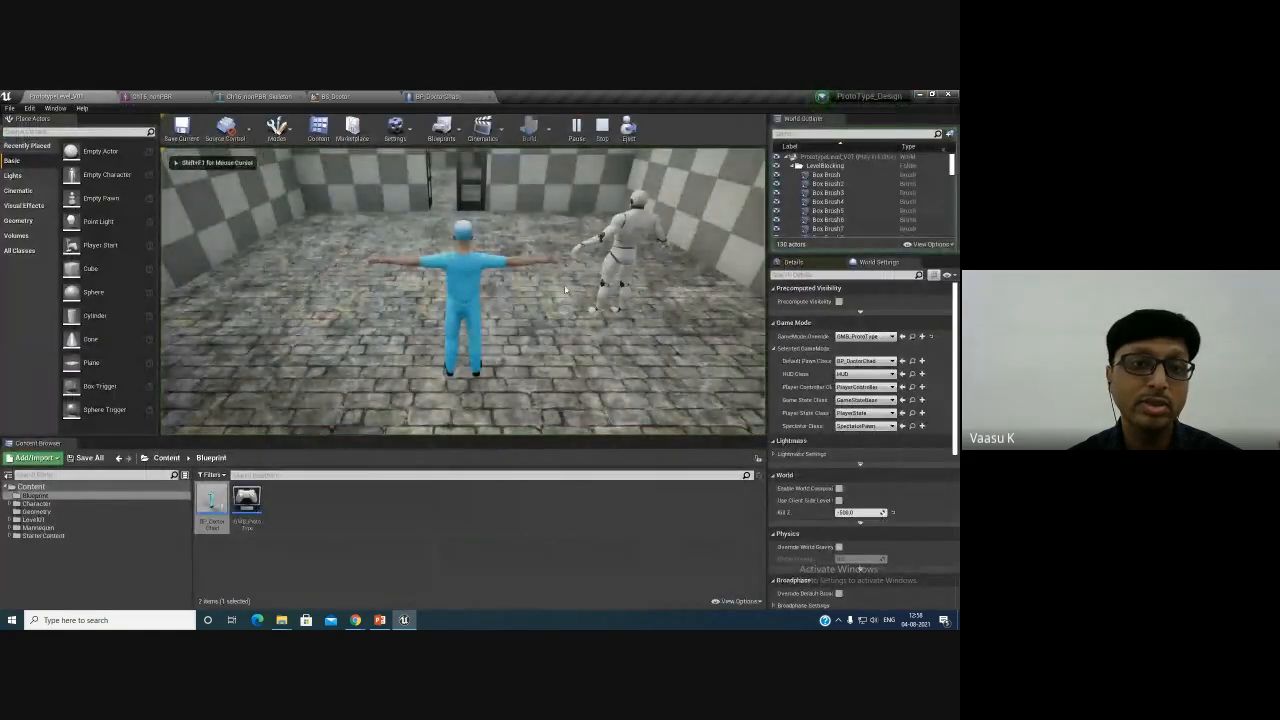
pyautogui.press('Escape')
# - Undo the CameraBoom rotation in BP_DoctorChad
pyautogui.click(437, 95)
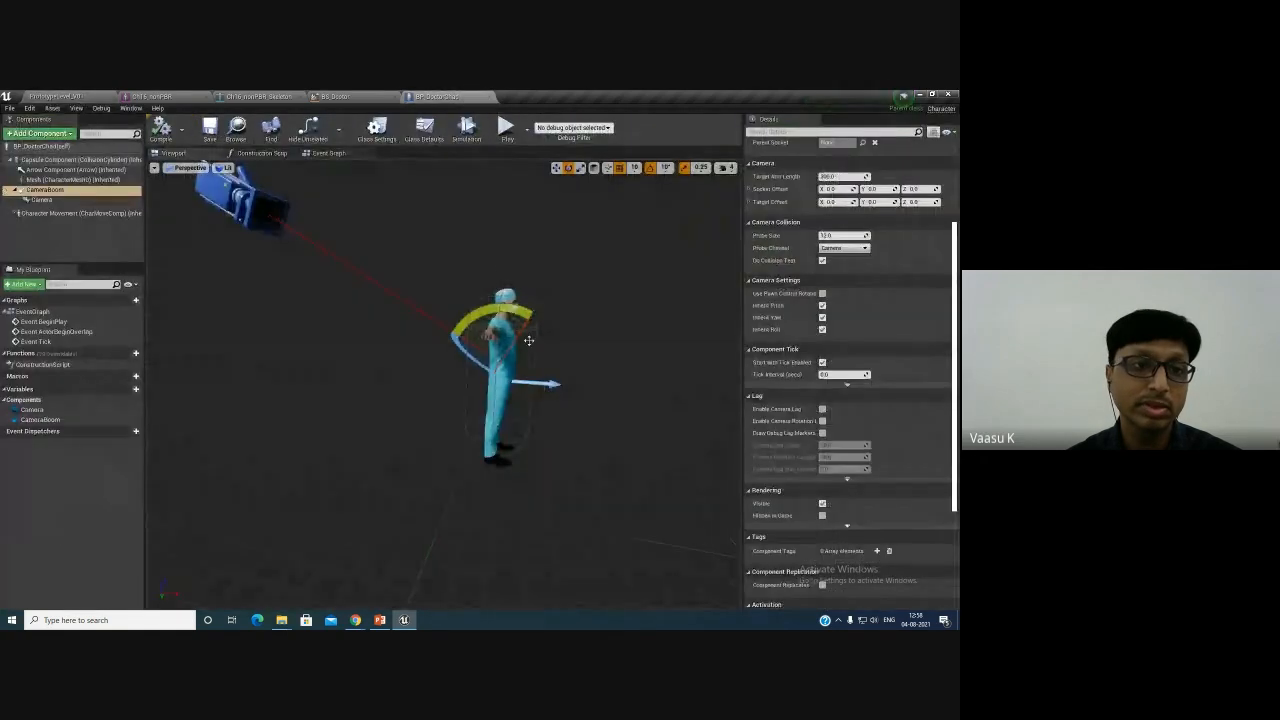
pyautogui.hotkey('ctrl', 'z')
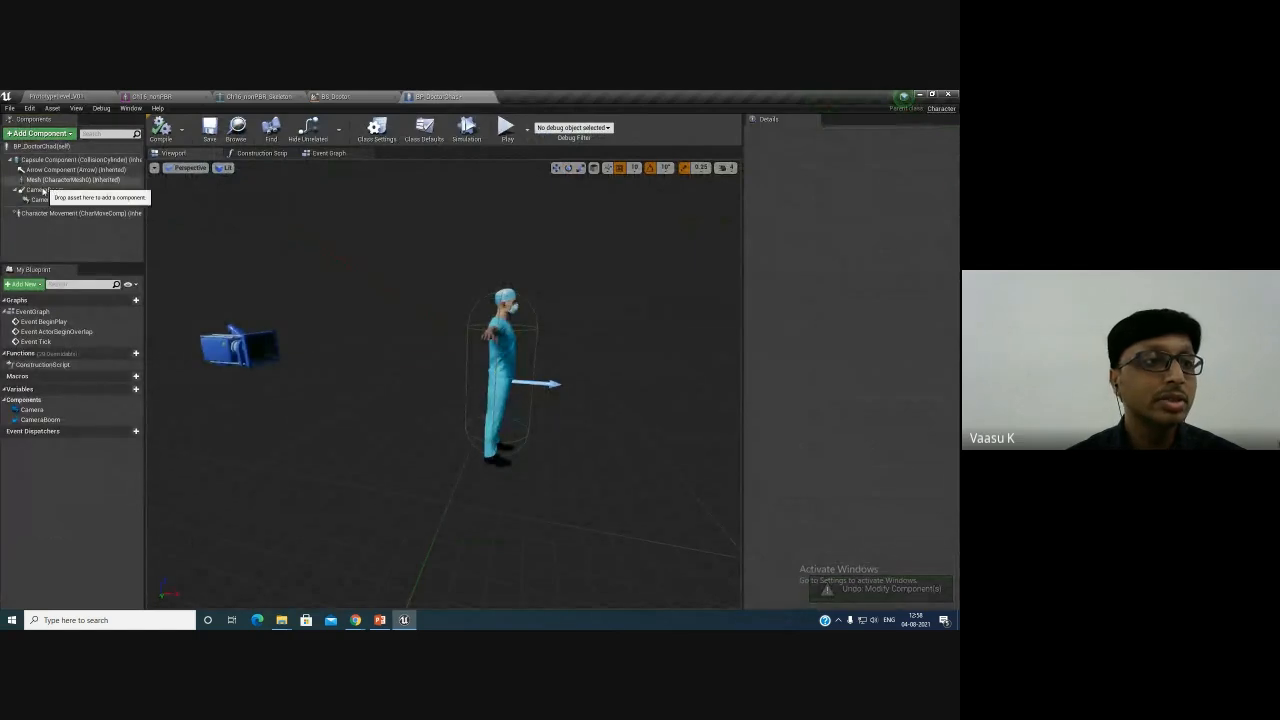
pyautogui.click(57, 190)
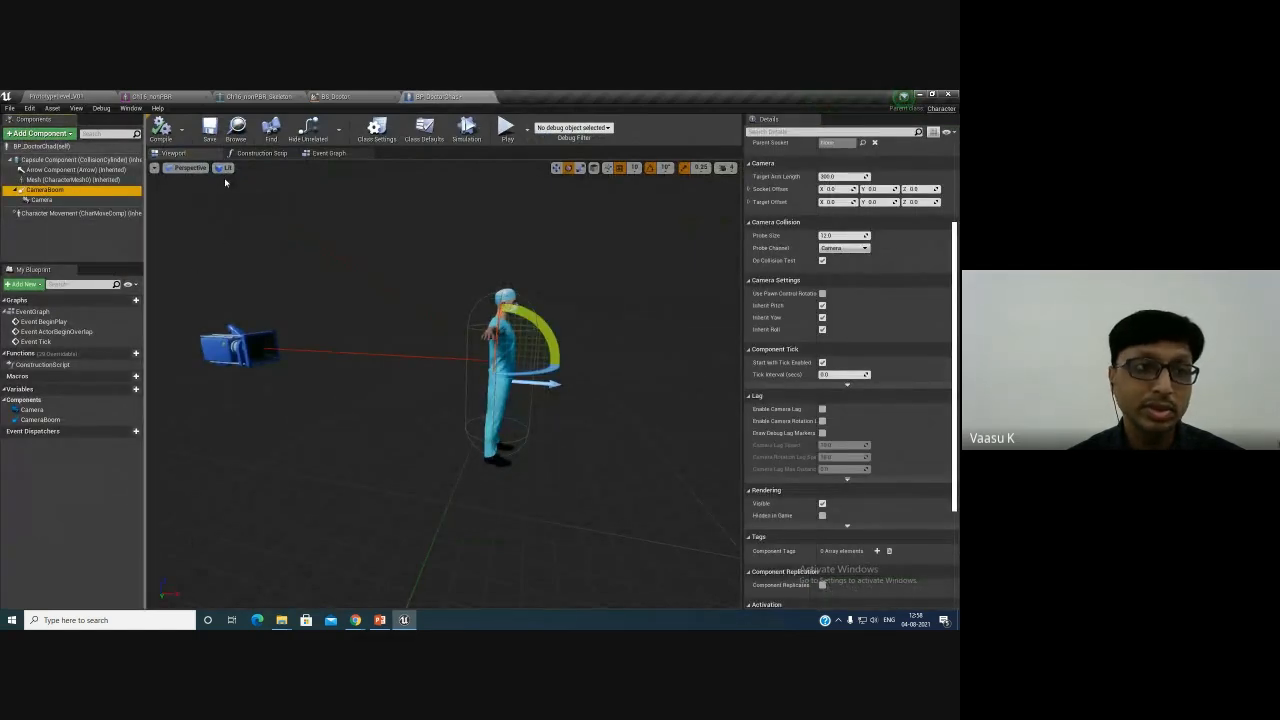
# - Create a new level from the default template
pyautogui.click(55, 96)
pyautogui.click(10, 108)
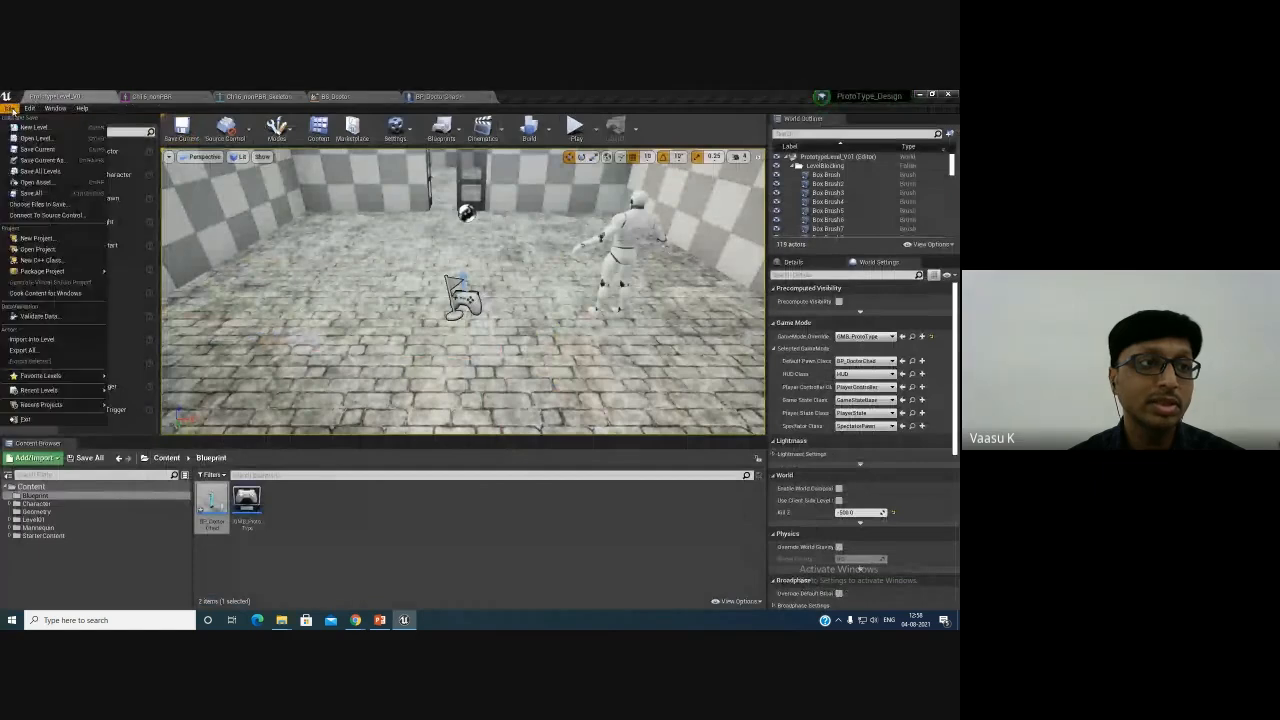
pyautogui.click(22, 127)
pyautogui.click(397, 305)
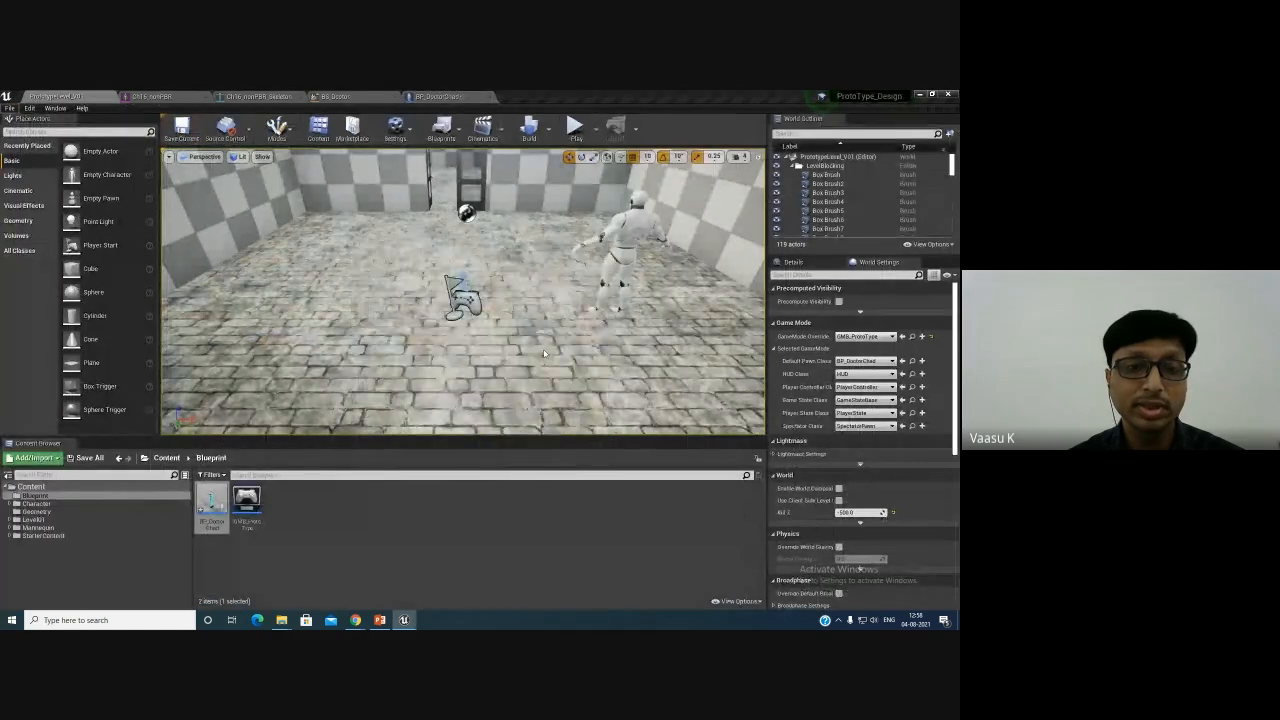
# - Play the new level and move around with the movement keys to test the default pawn
pyautogui.click(575, 127)
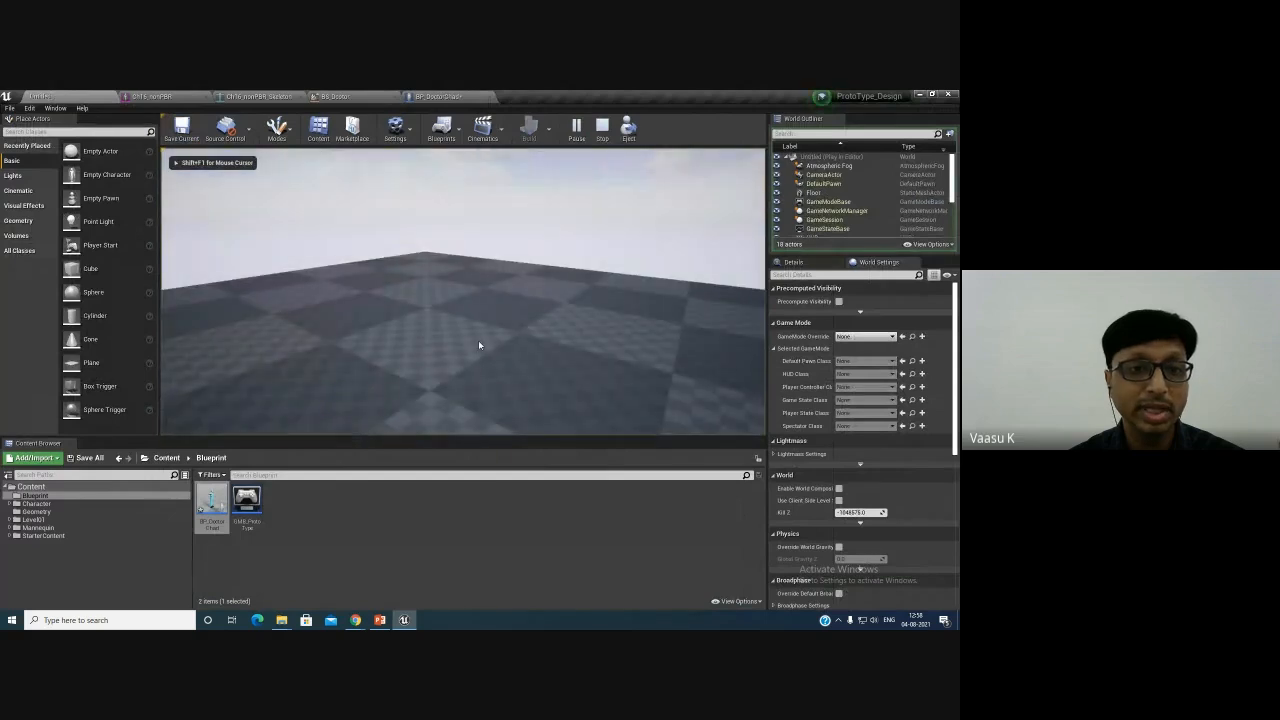
pyautogui.press('w')
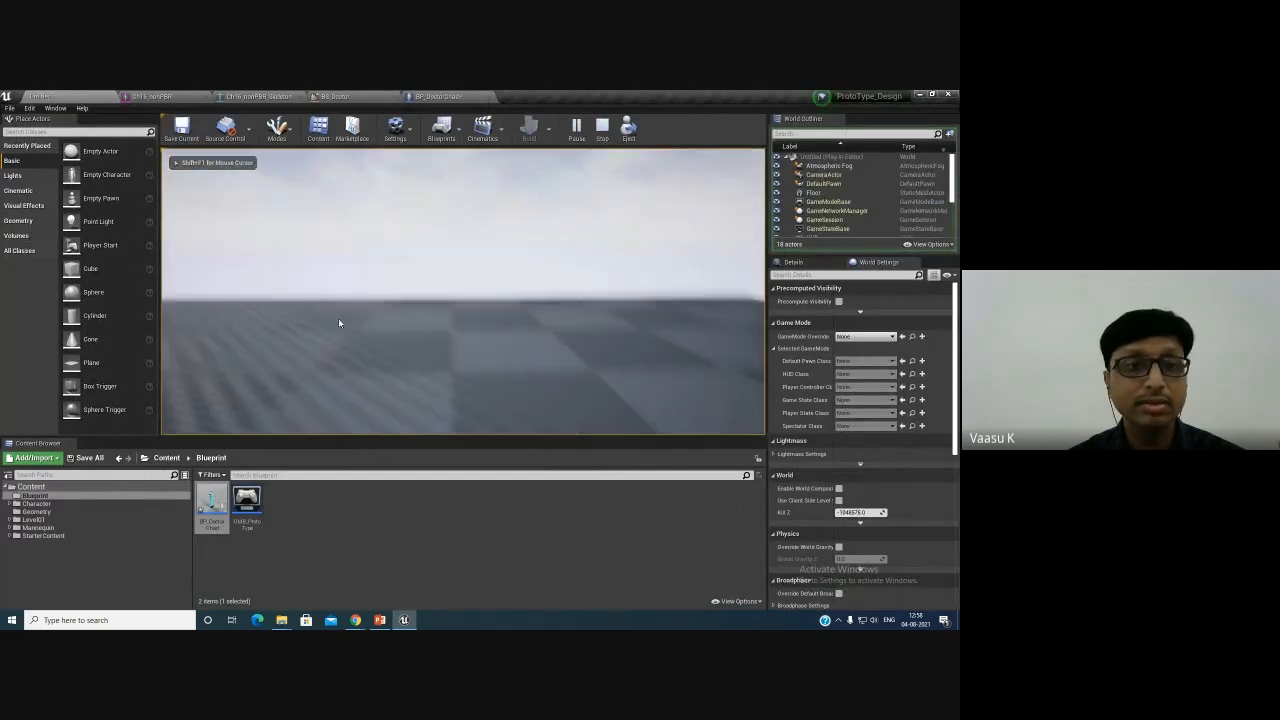
pyautogui.press('w')
pyautogui.press('s')
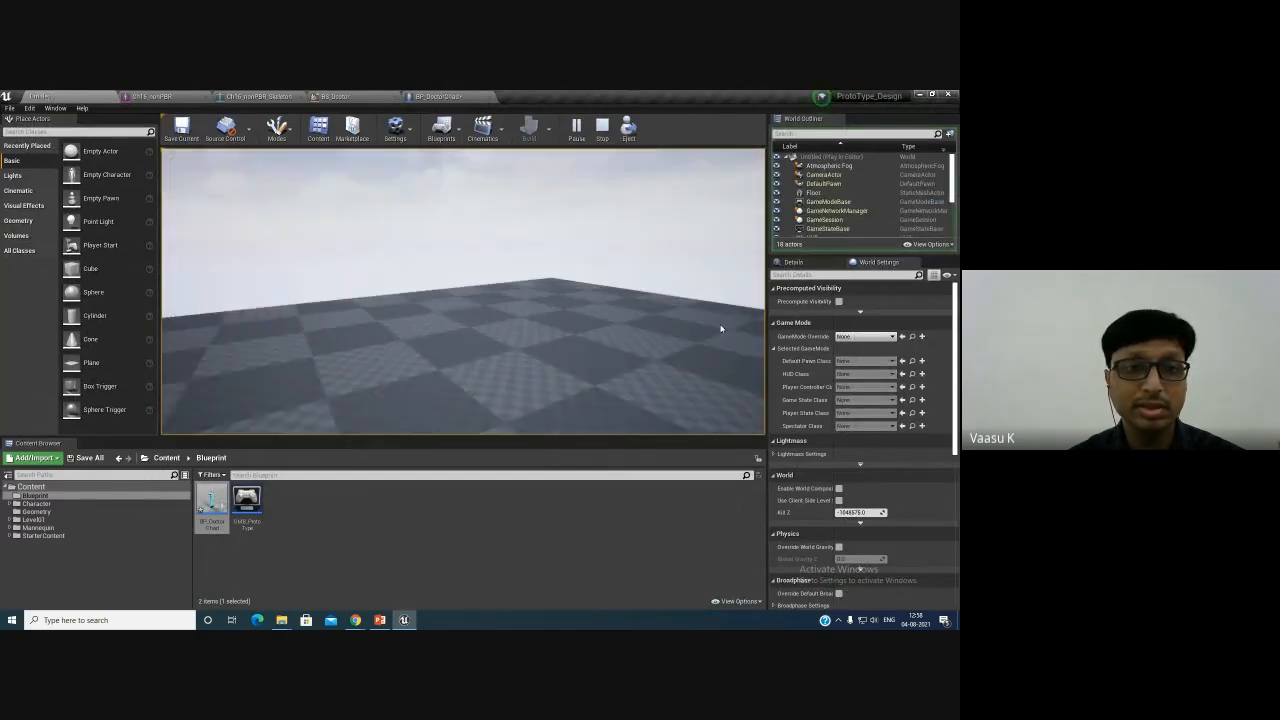
pyautogui.press('w')
pyautogui.press('Escape')
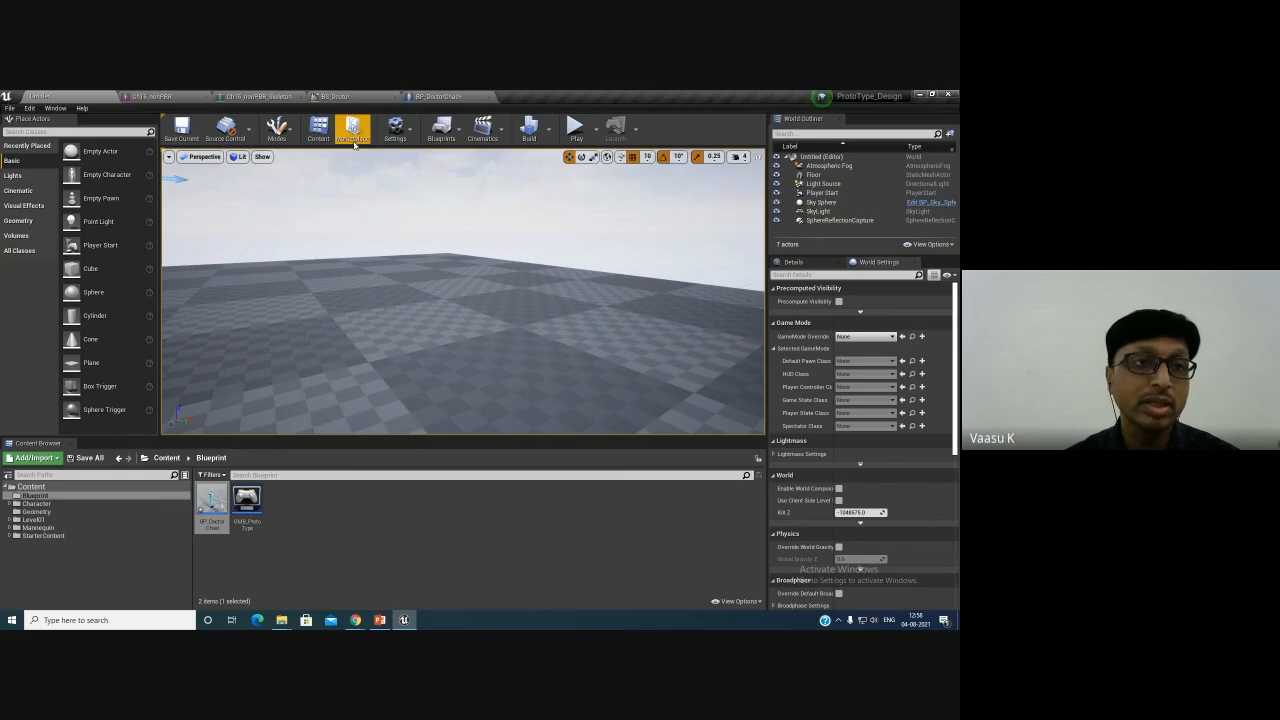
# - Set the project's Default GameMode to GMB_ProtoType in the Maps & Modes project settings
pyautogui.click(396, 134)
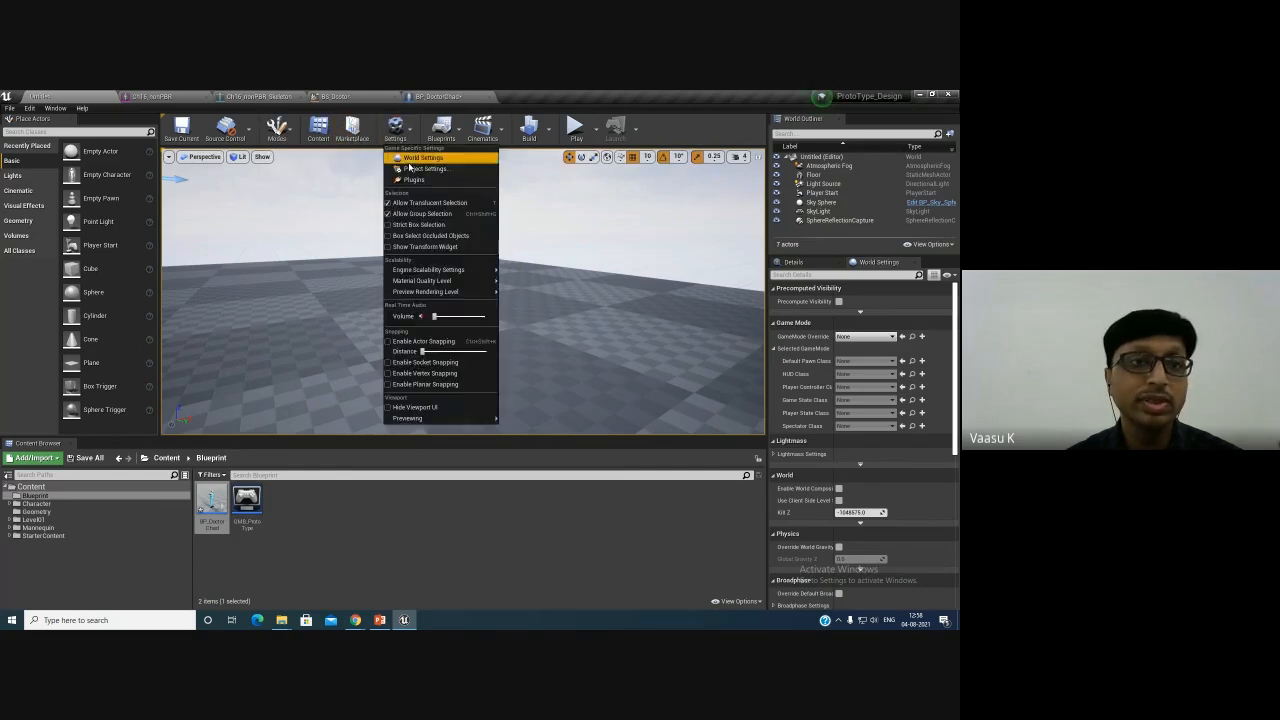
pyautogui.click(437, 162)
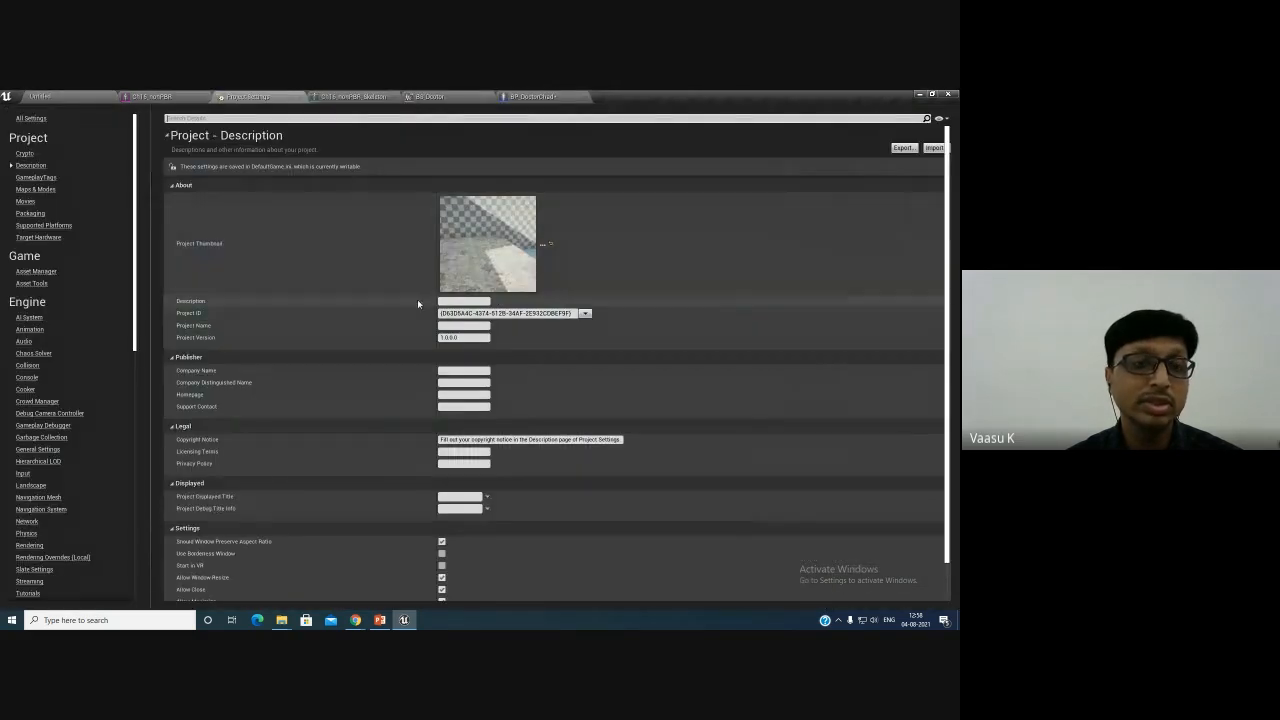
pyautogui.click(38, 189)
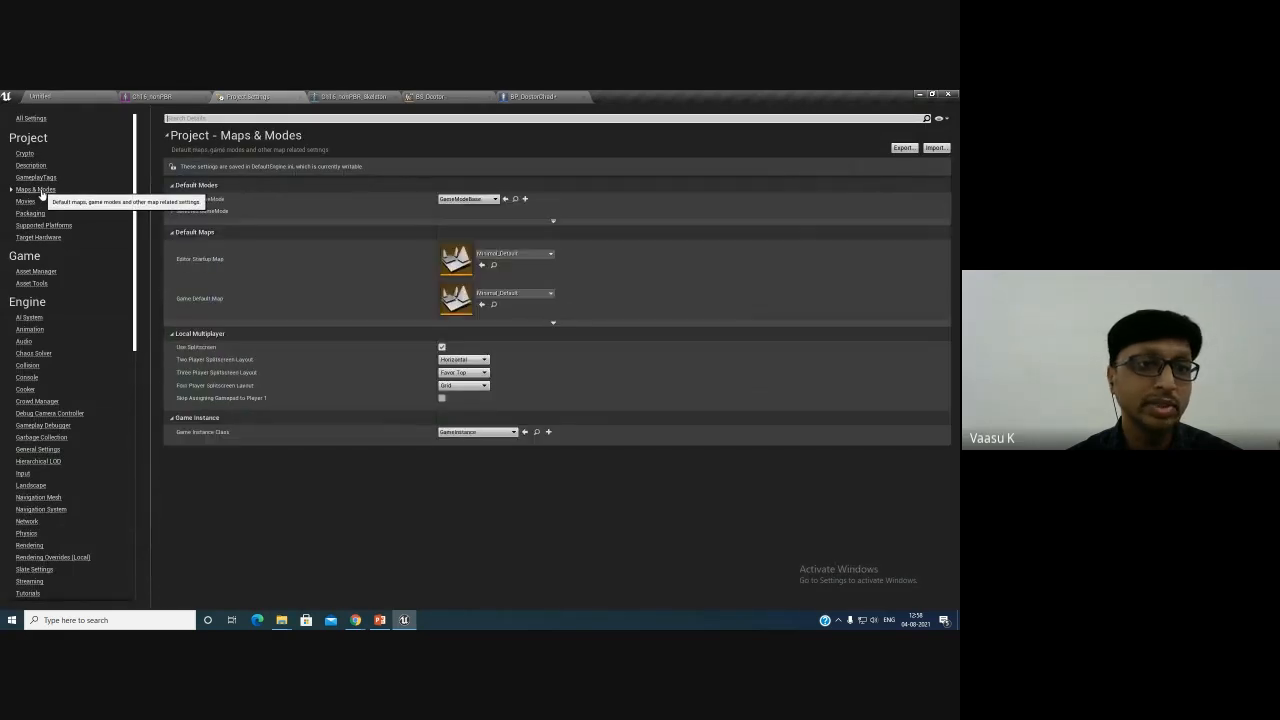
pyautogui.click(464, 200)
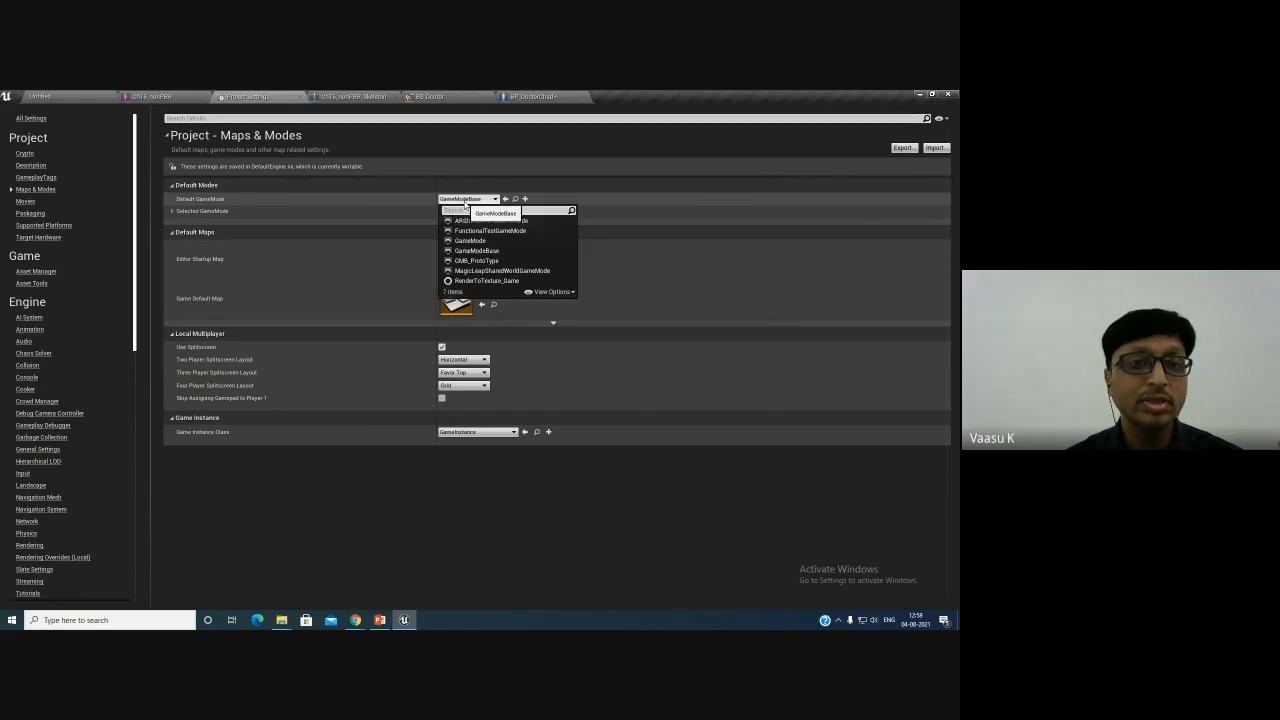
pyautogui.click(477, 260)
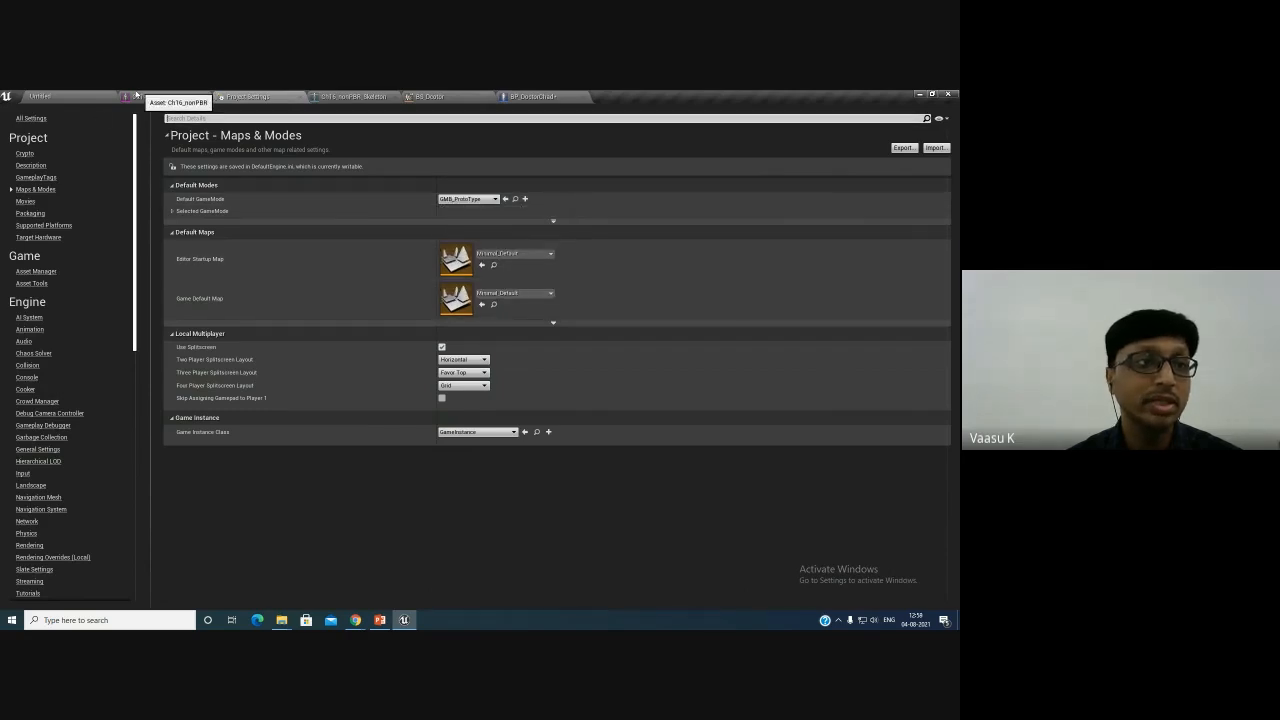
# - Play the new level to check that BP_DoctorChad spawns as the player
pyautogui.click(60, 96)
pyautogui.click(576, 130)
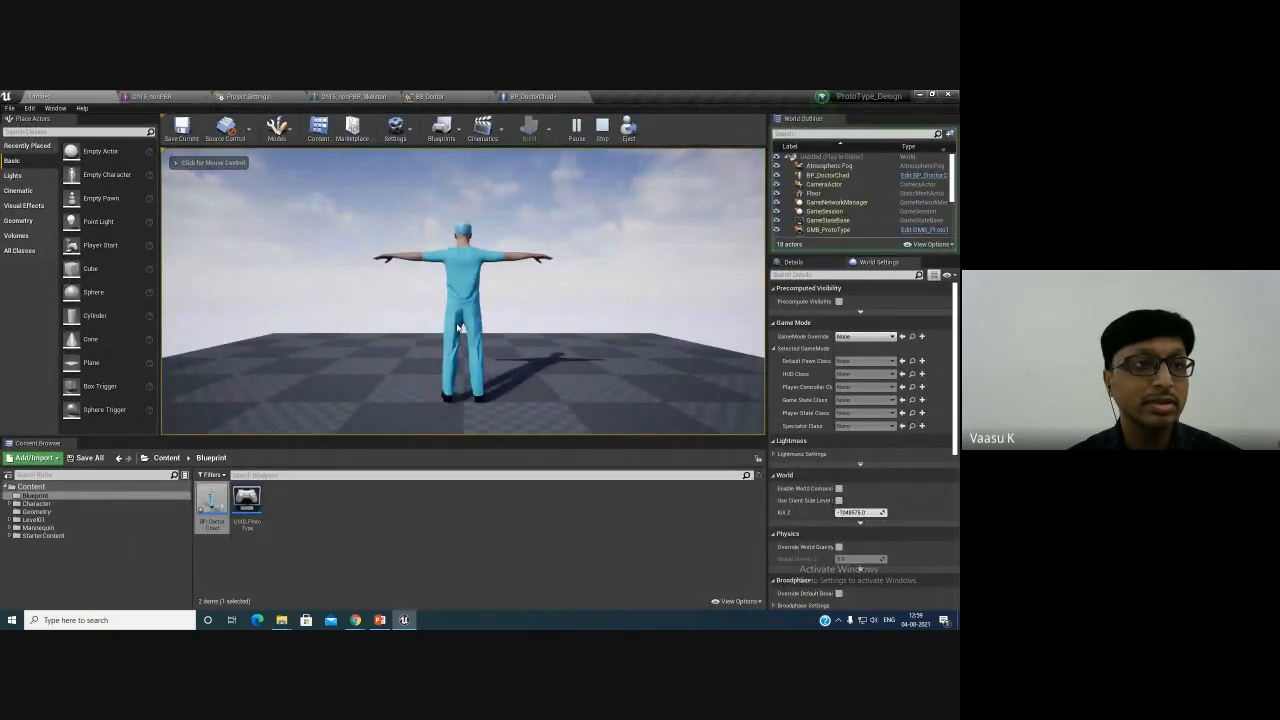
pyautogui.press('Escape')
# - Create another new level from a template and play it to test the default game mode
pyautogui.click(10, 108)
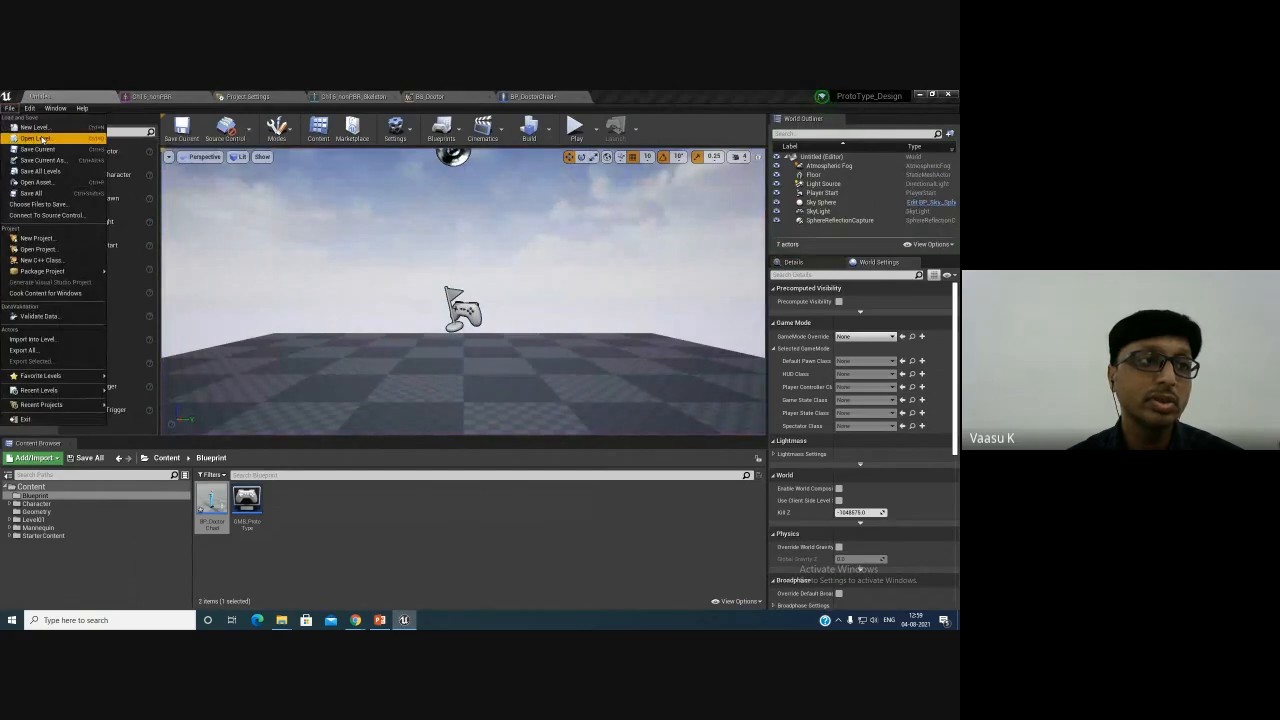
pyautogui.click(44, 132)
pyautogui.click(428, 330)
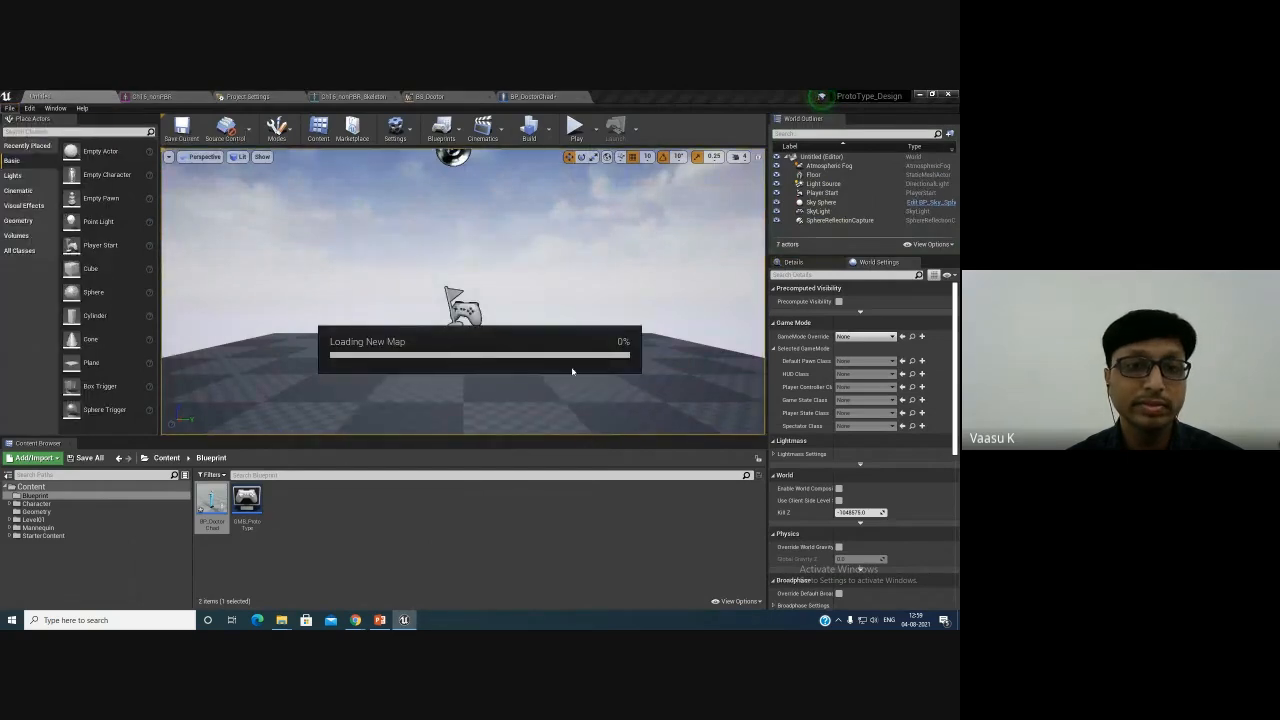
pyautogui.click(575, 126)
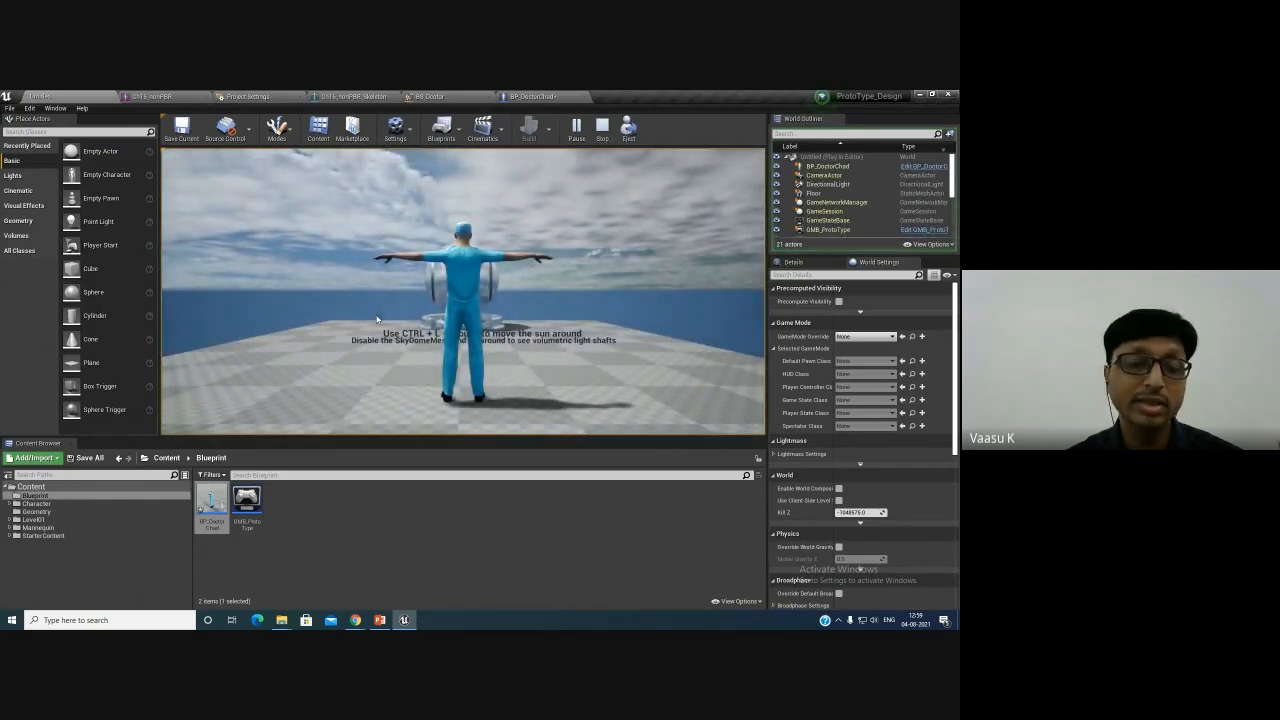
pyautogui.press('Escape')
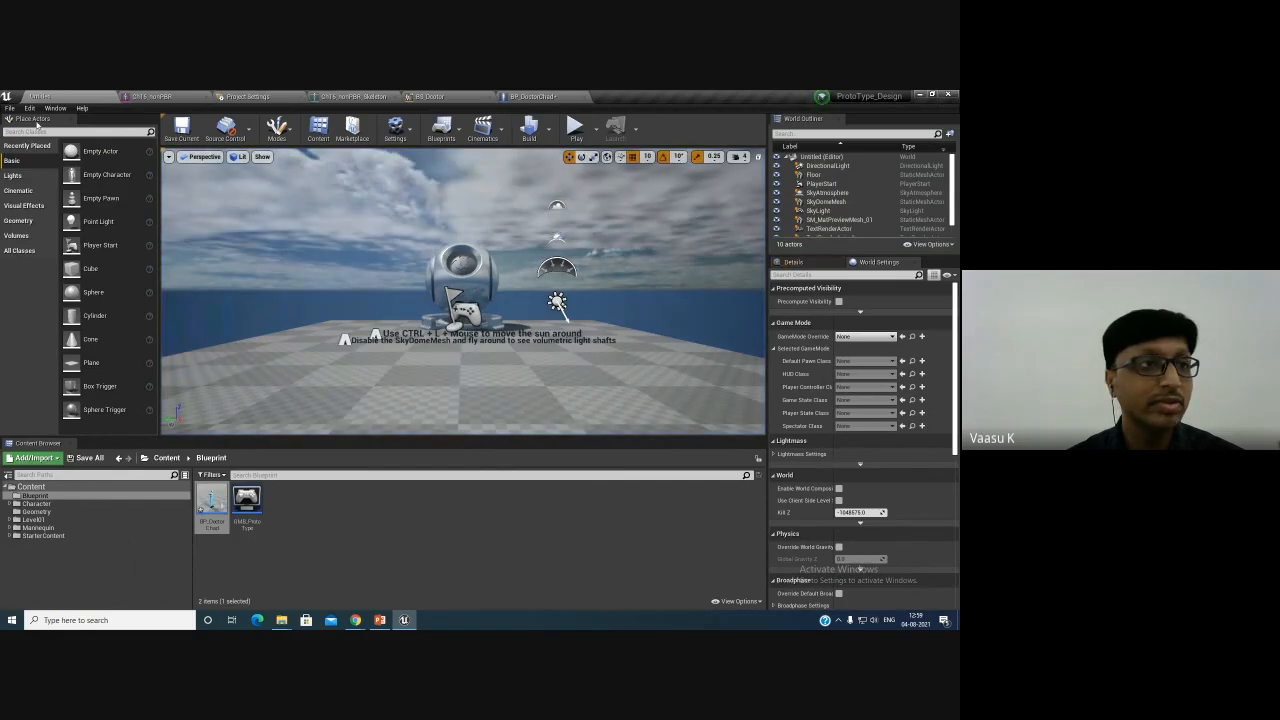
# - Open PrototypeLevel_V01 from the Level01 Maps folder without saving the new level
pyautogui.click(9, 107)
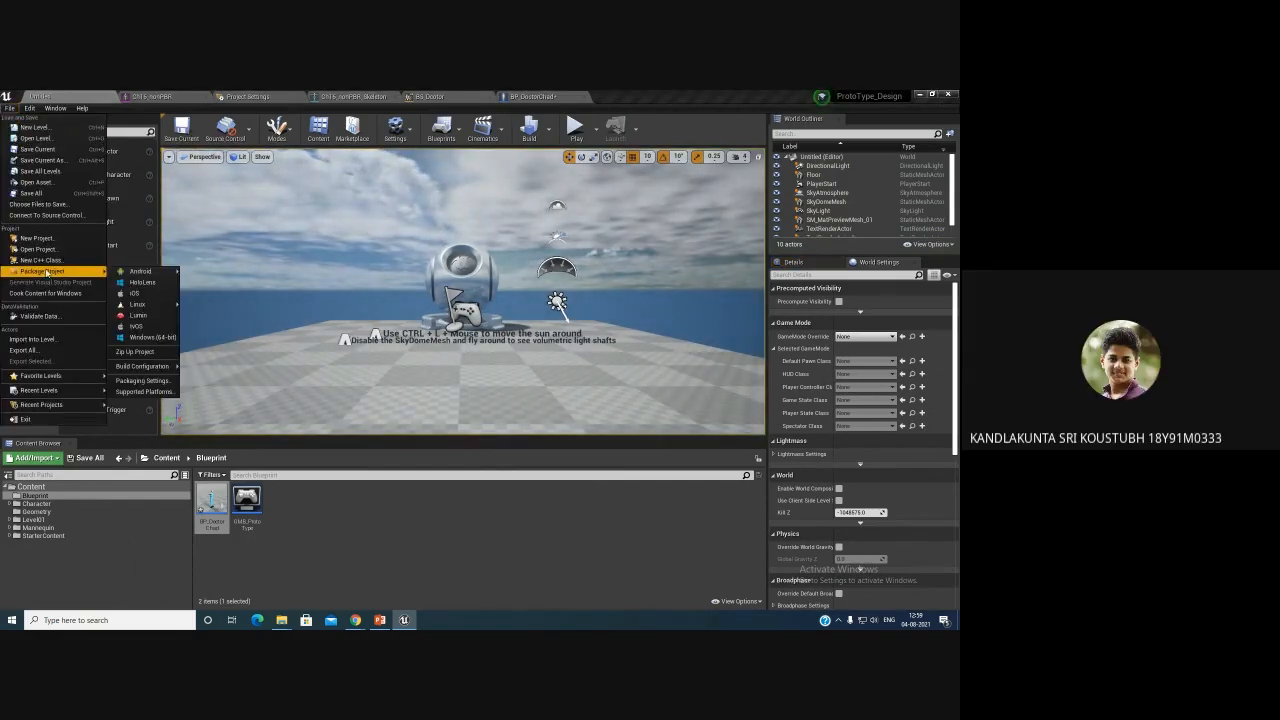
pyautogui.click(52, 521)
pyautogui.doubleClick(211, 500)
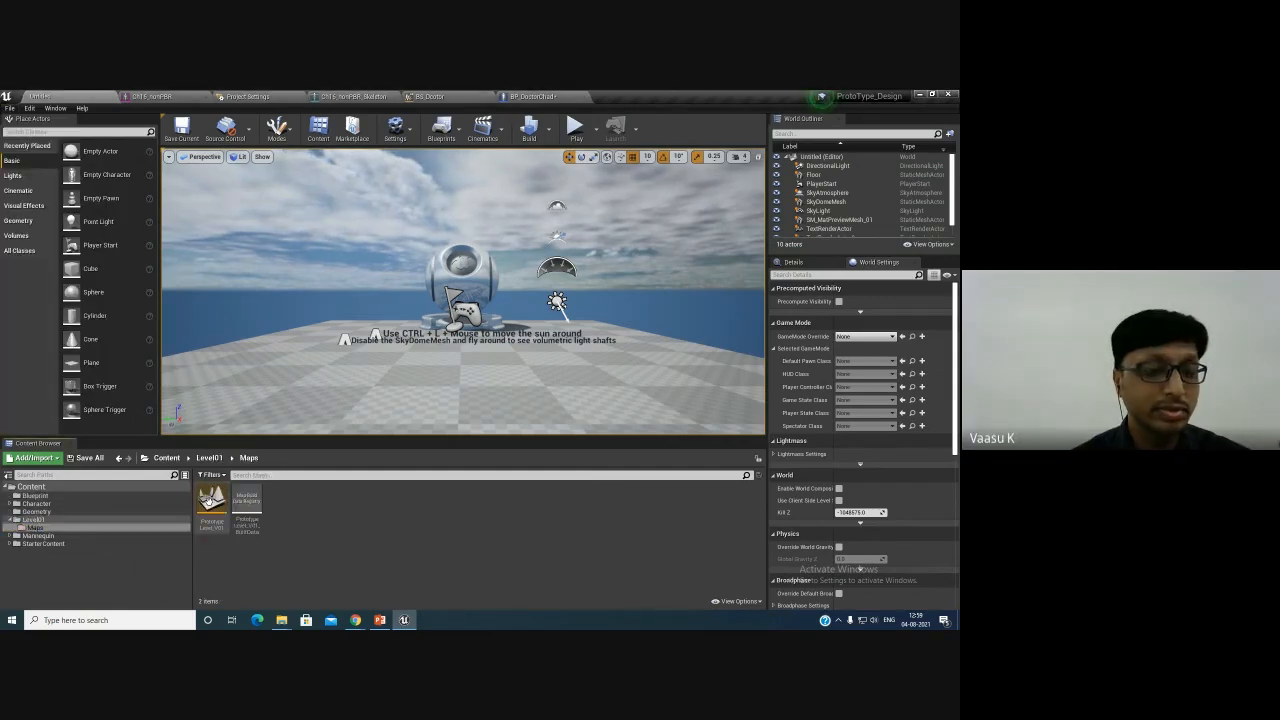
pyautogui.doubleClick(212, 505)
pyautogui.click(574, 447)
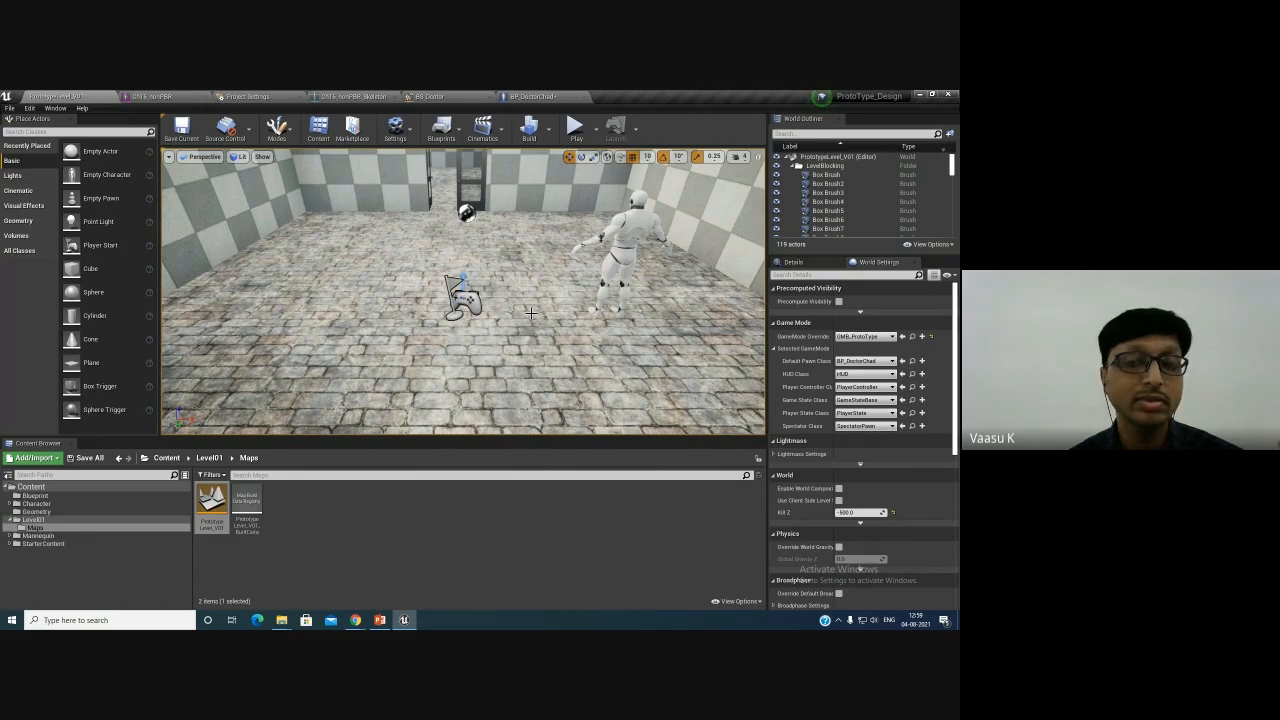
# - Play PrototypeLevel_V01 to test the third-person character
pyautogui.scroll(-3, 681, 202)
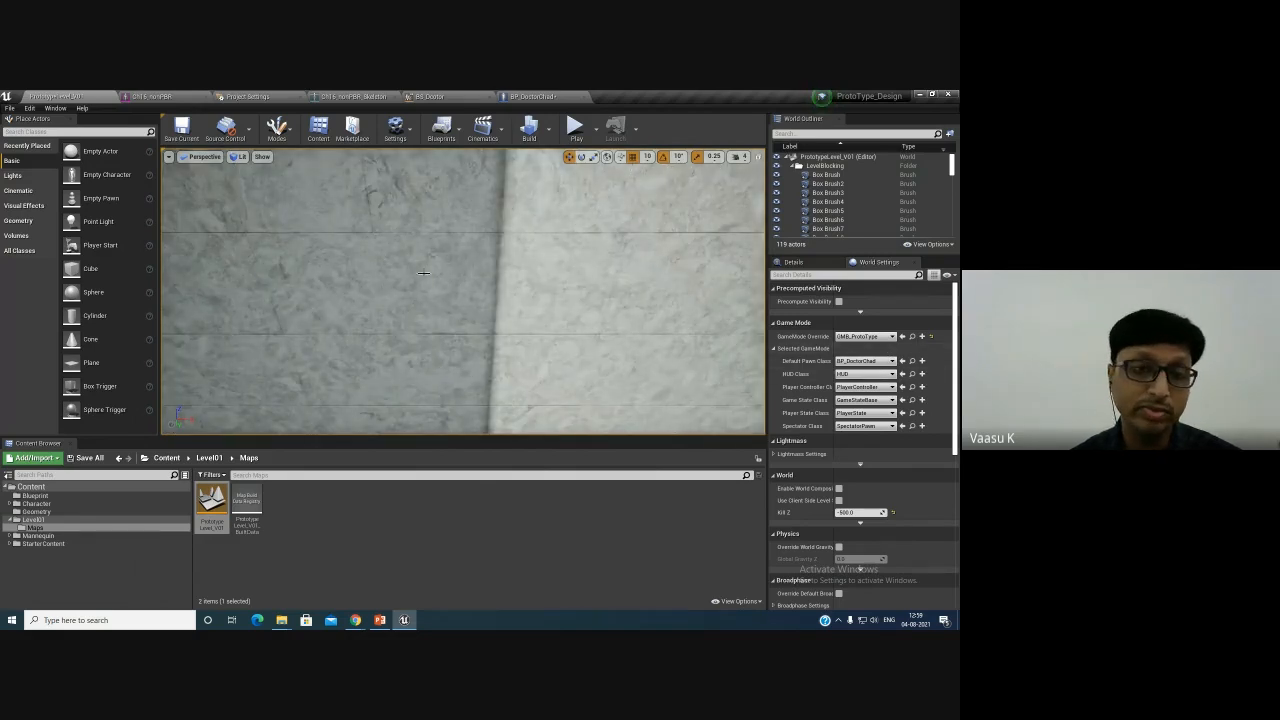
pyautogui.moveTo(414, 256); pyautogui.dragTo(513, 278, button='right')
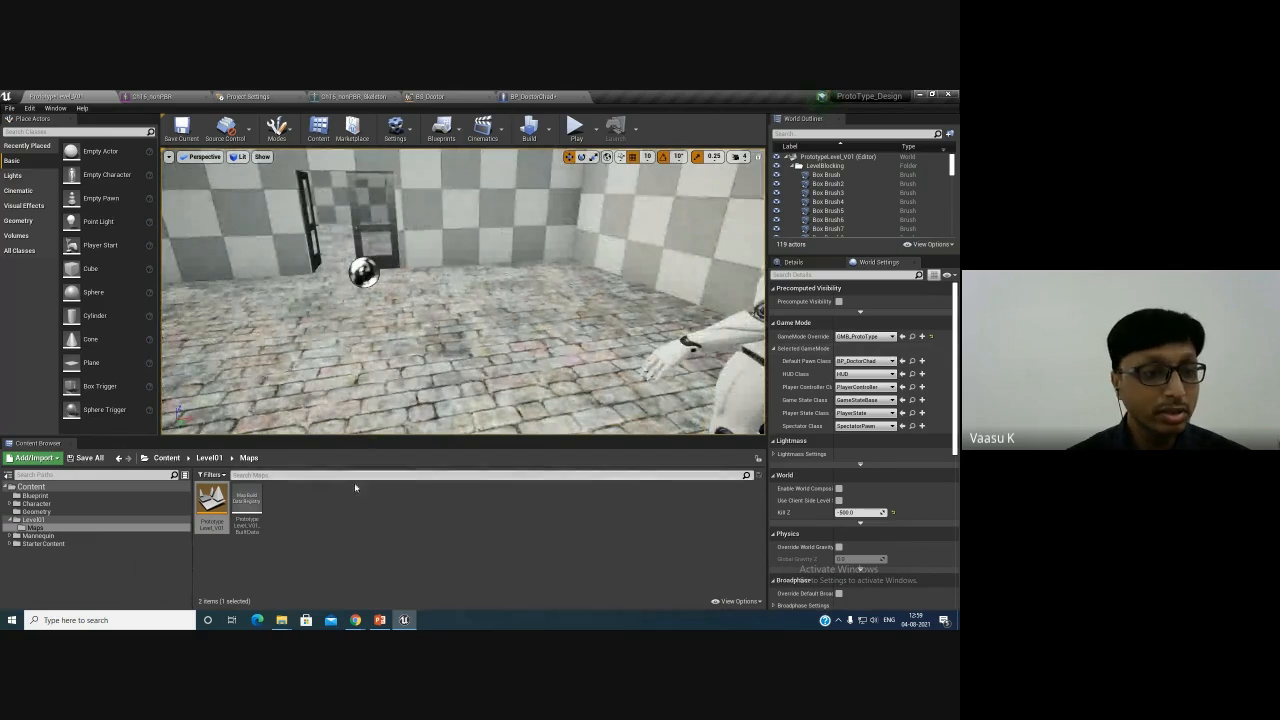
pyautogui.click(48, 528)
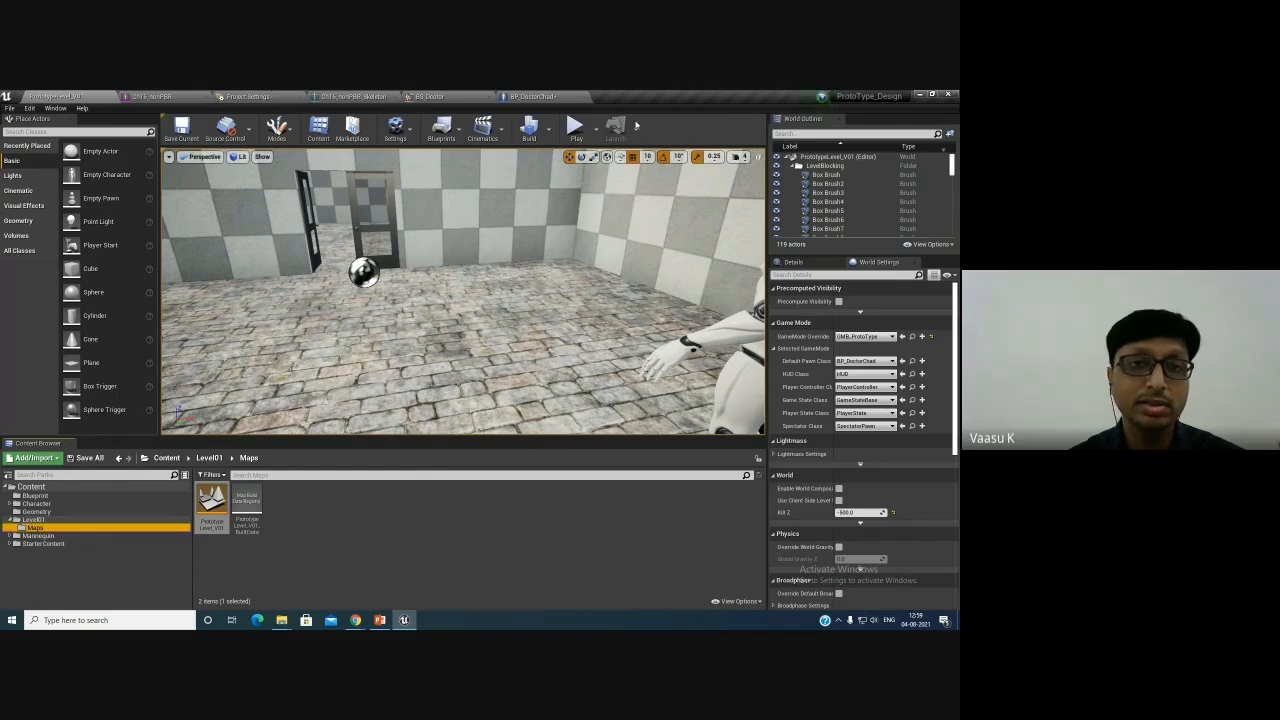
pyautogui.click(575, 127)
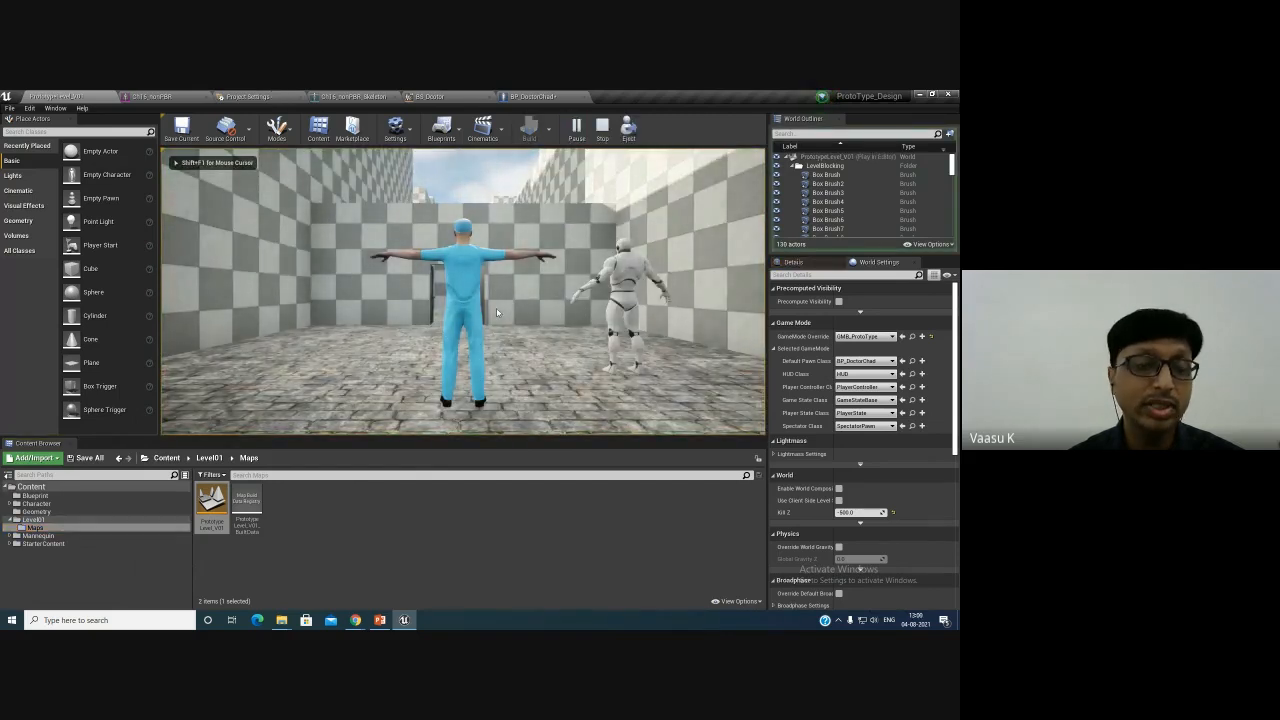
pyautogui.press('Escape')
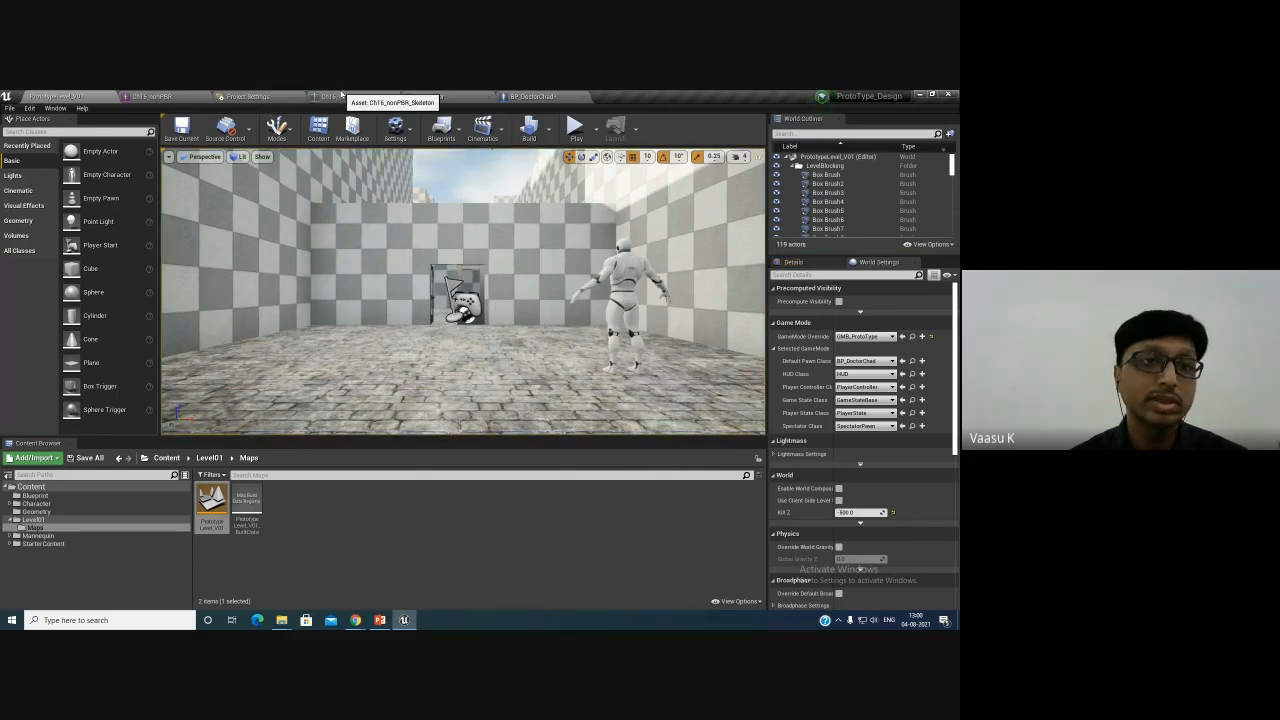
# - Open the Input section of the Project Settings
pyautogui.click(396, 97)
pyautogui.click(396, 97)
pyautogui.click(399, 97)
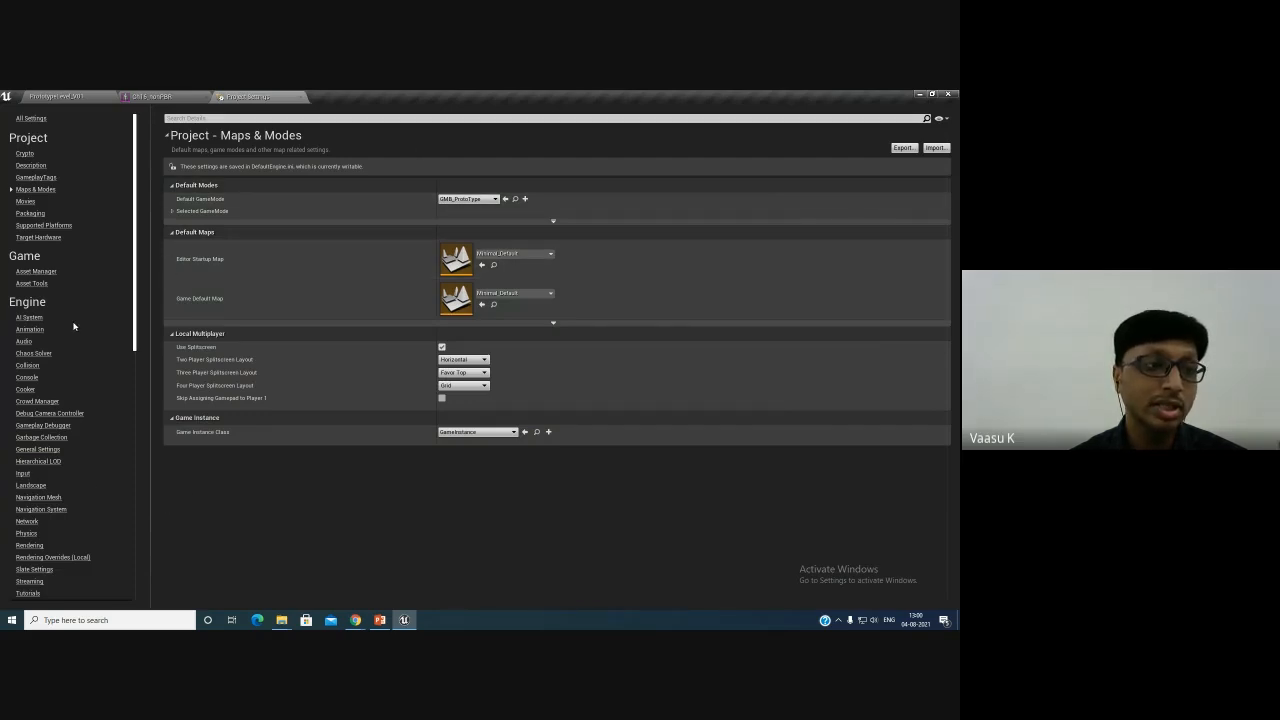
pyautogui.click(24, 474)
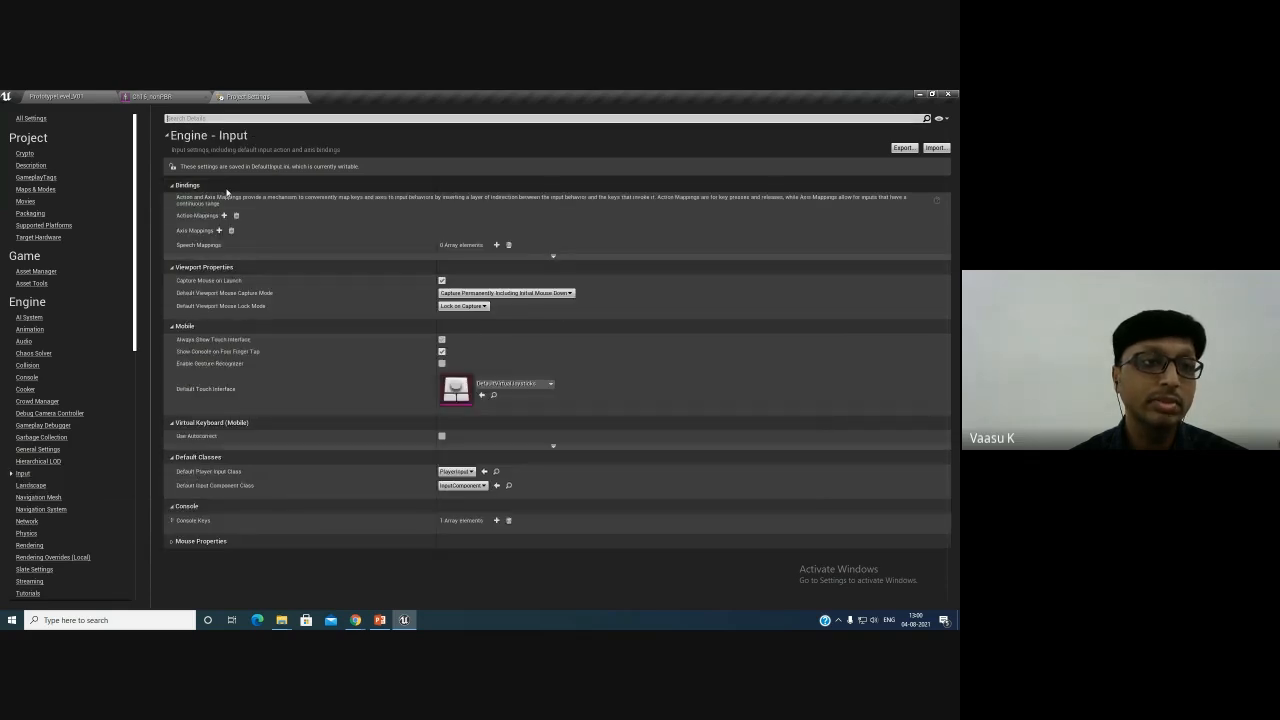
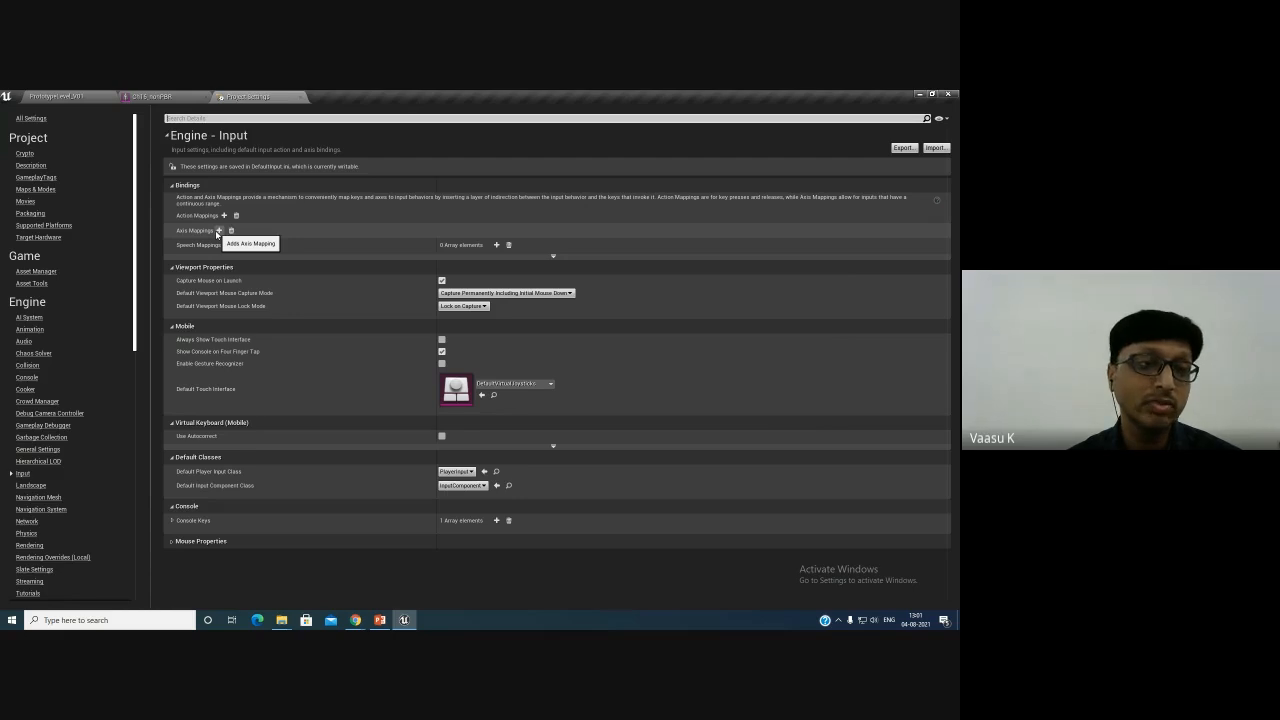
# - Add a new axis mapping and name it MoveForward
pyautogui.click(218, 230)
pyautogui.click(173, 231)
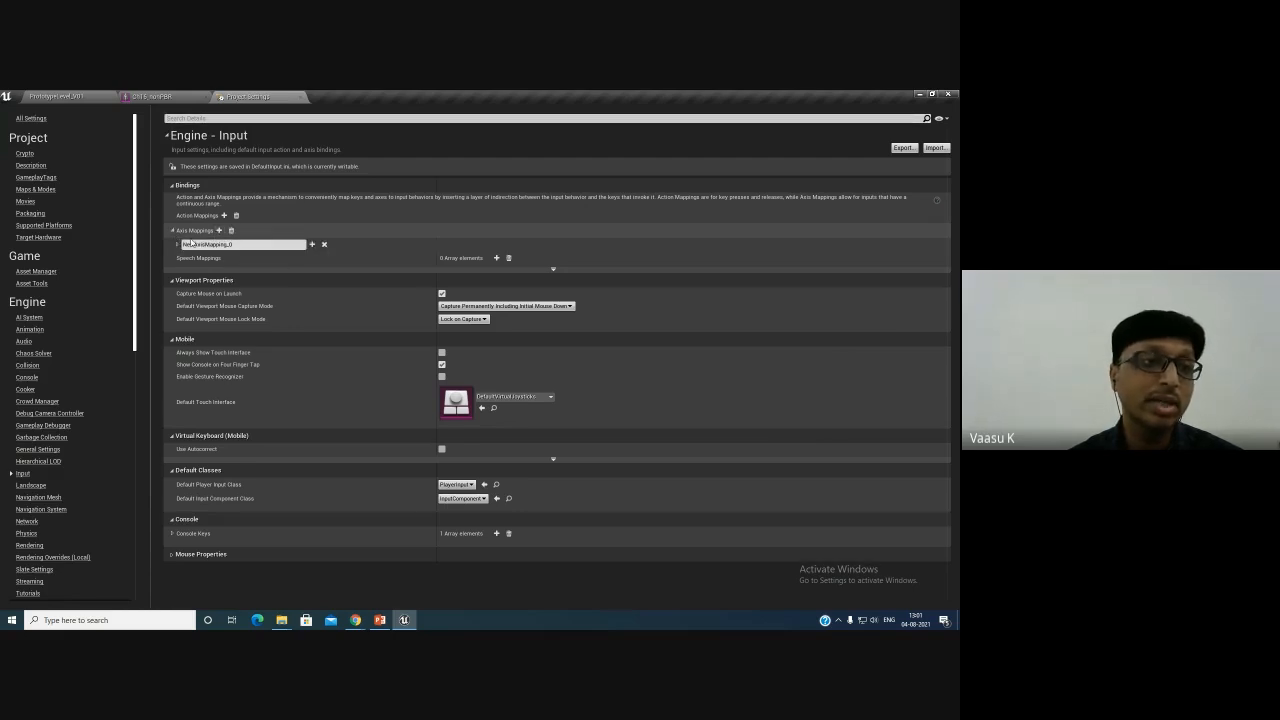
pyautogui.click(243, 244)
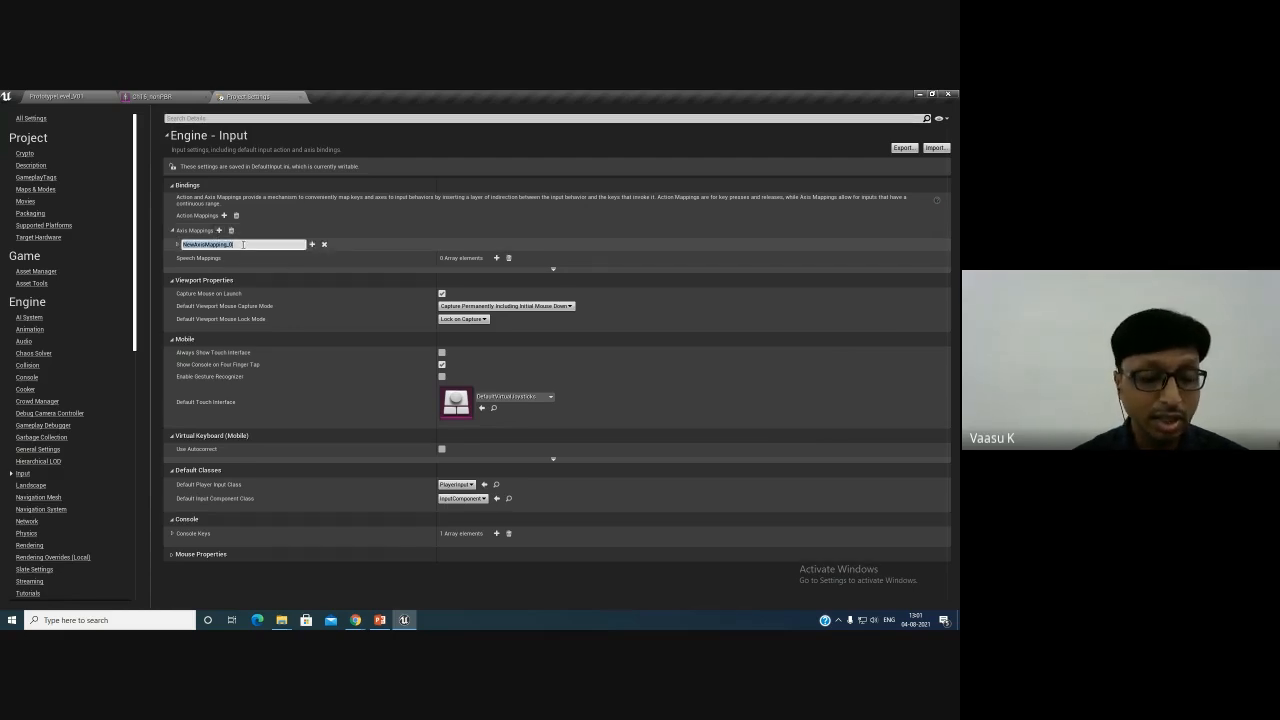
pyautogui.write('MoveFor')
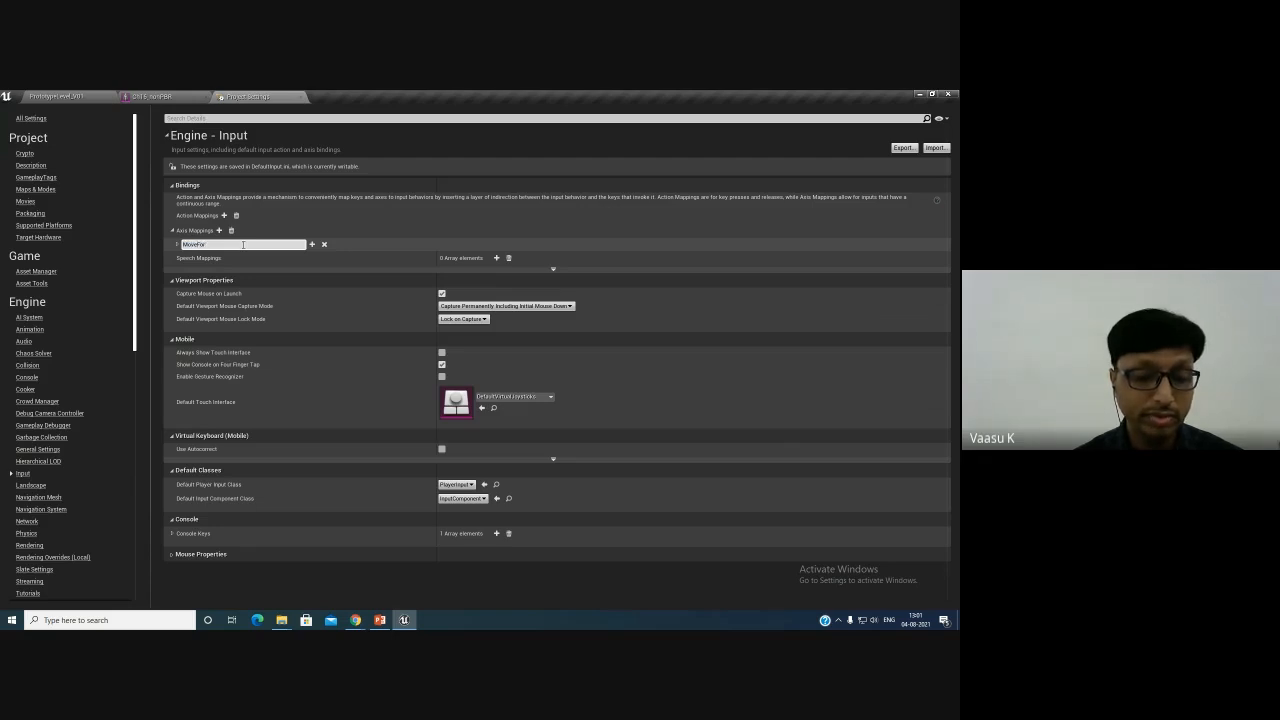
pyautogui.write('war')
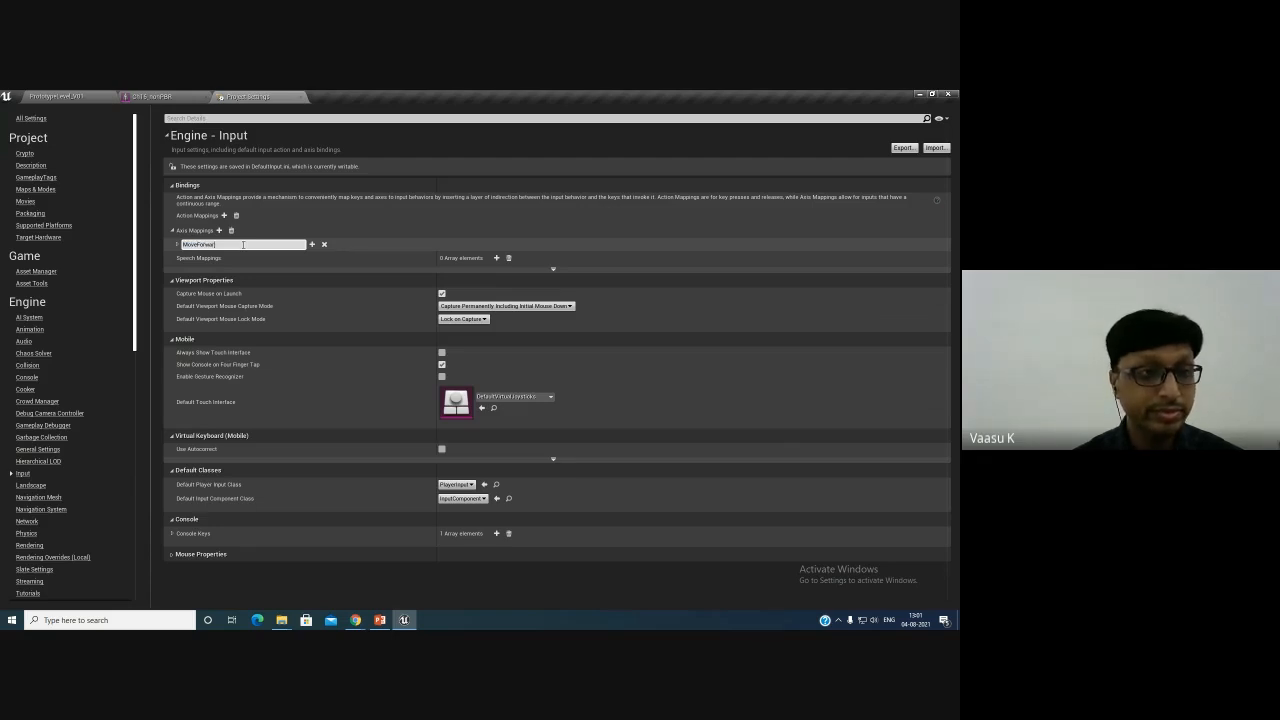
pyautogui.write('d')
pyautogui.press('Return')
# - Bind the W key to the MoveForward axis mapping
pyautogui.click(252, 259)
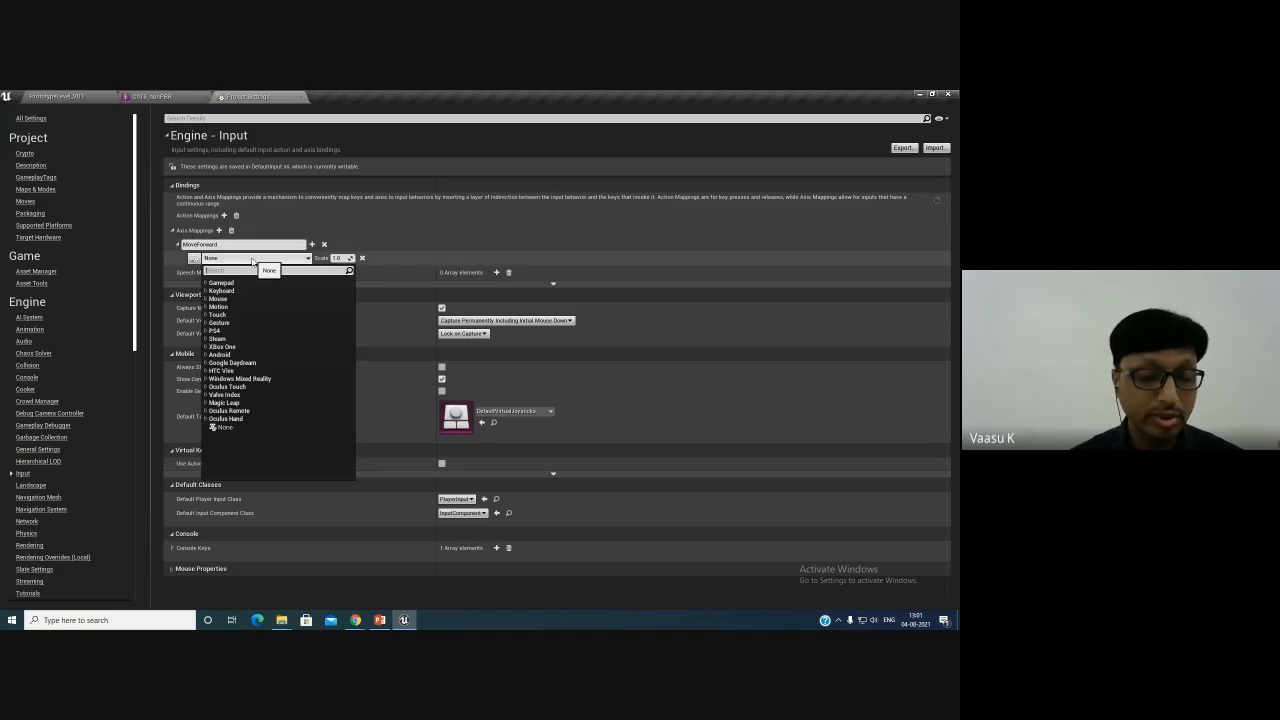
pyautogui.write('W')
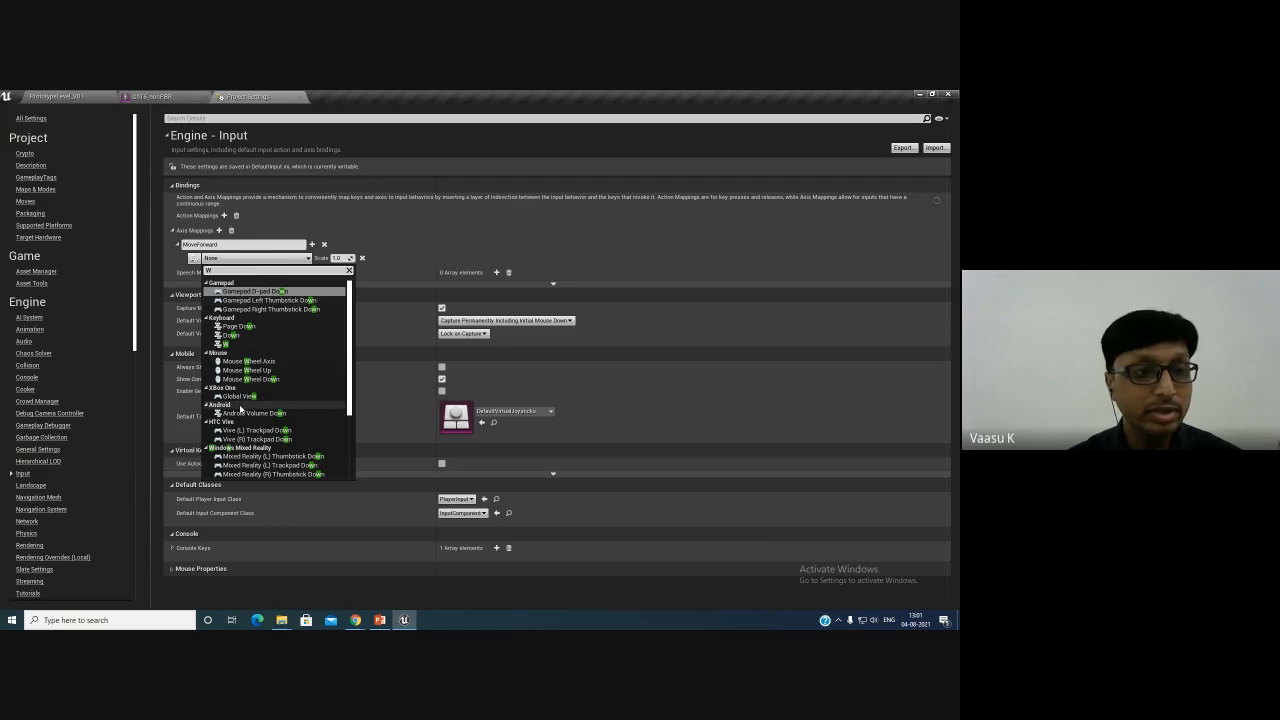
pyautogui.click(243, 345)
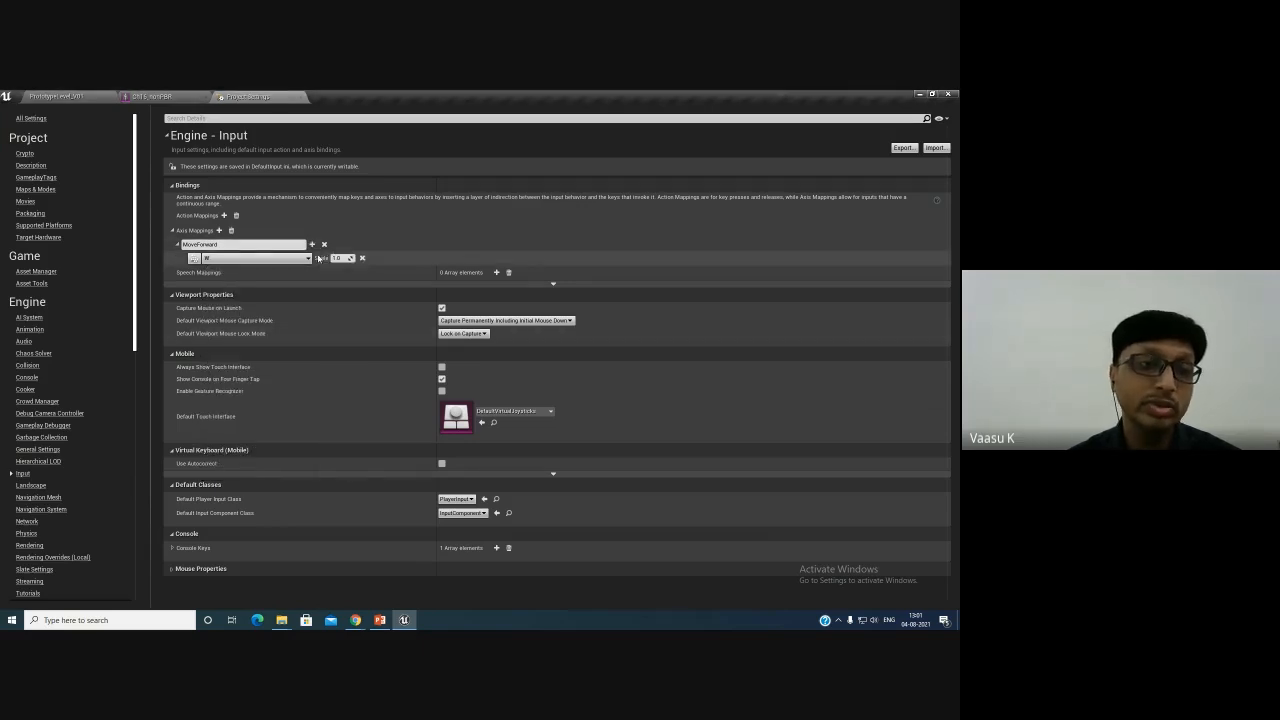
# - Add the Up arrow key as a second MoveForward binding
pyautogui.click(312, 245)
pyautogui.click(295, 273)
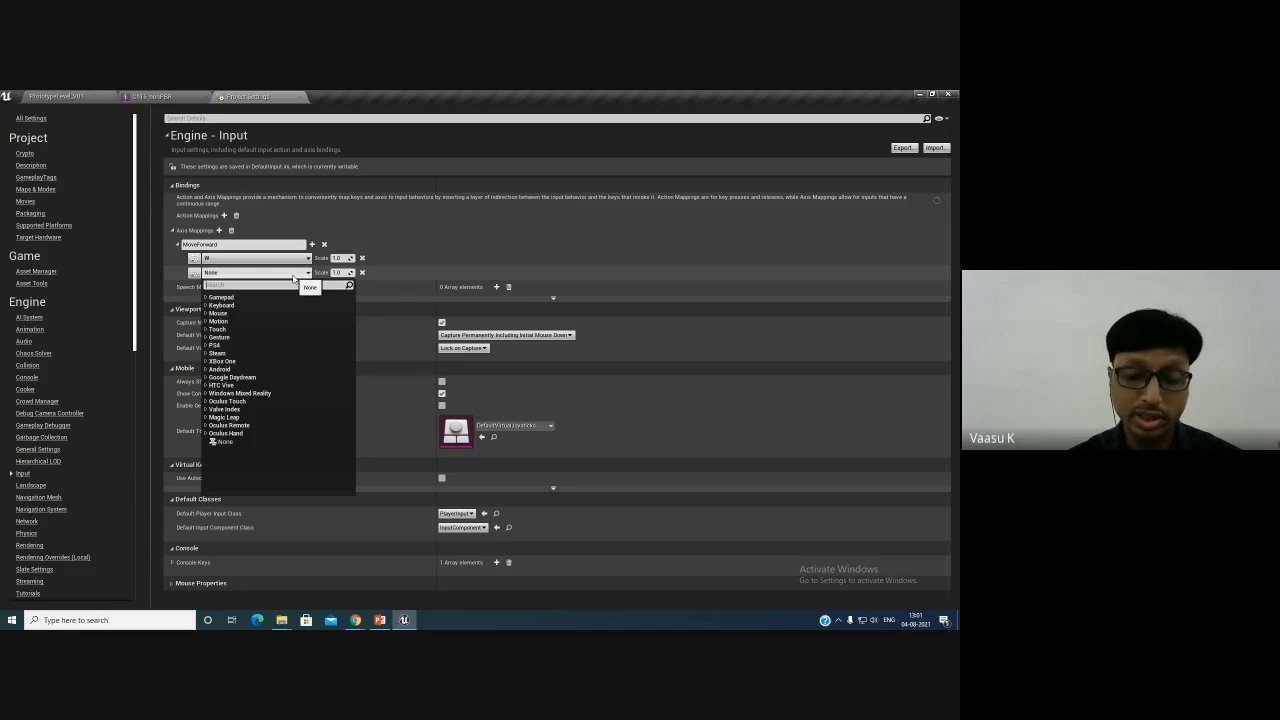
pyautogui.write('UP')
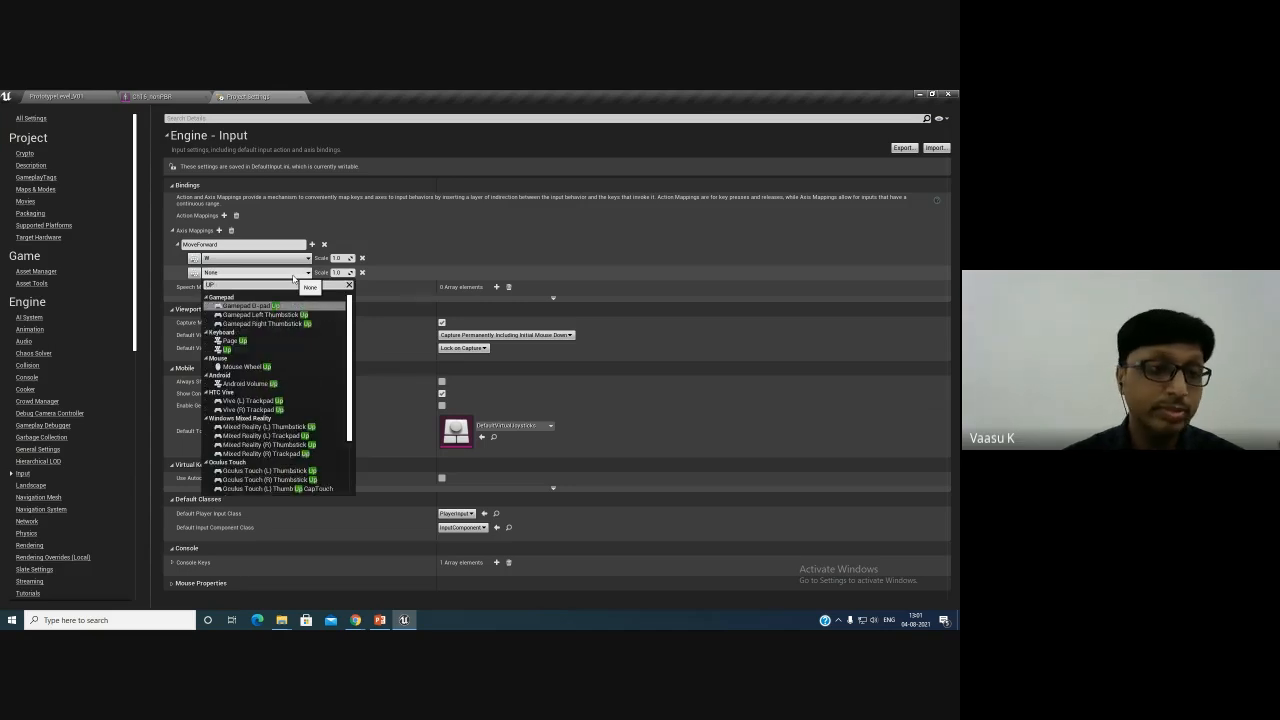
pyautogui.click(230, 349)
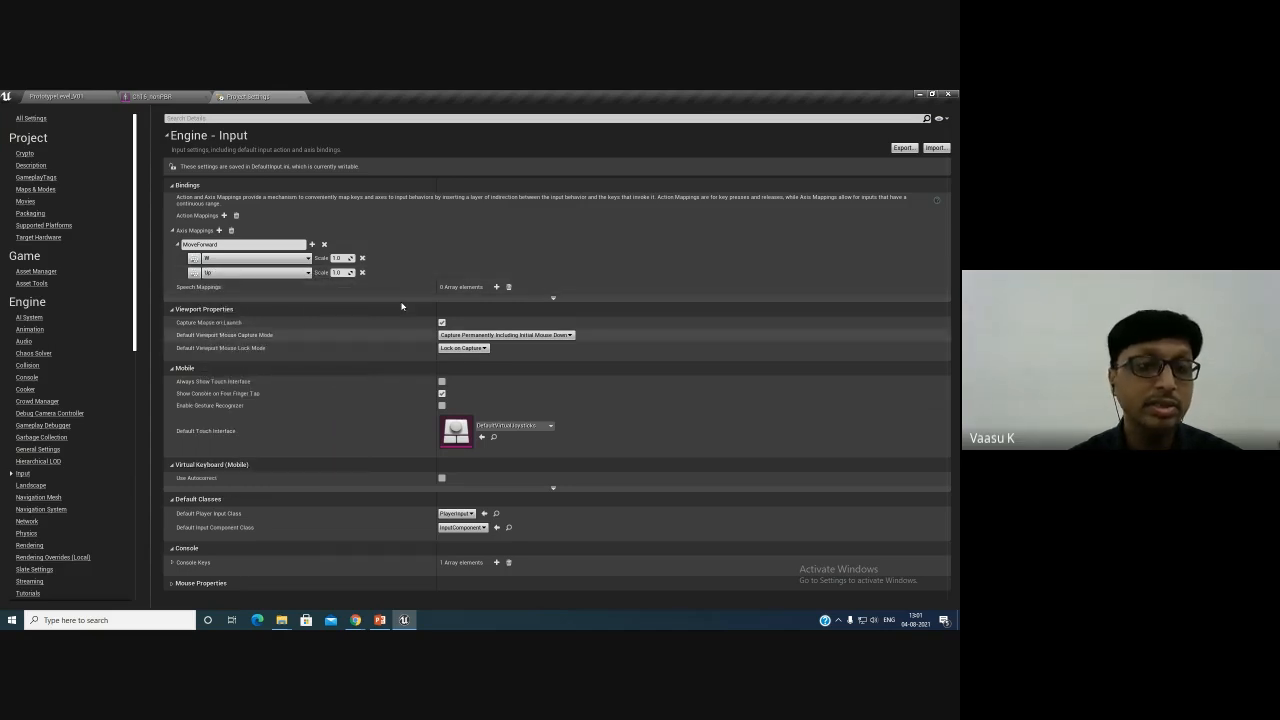
# - Add the S key to MoveForward with a scale of -1.0
pyautogui.click(311, 244)
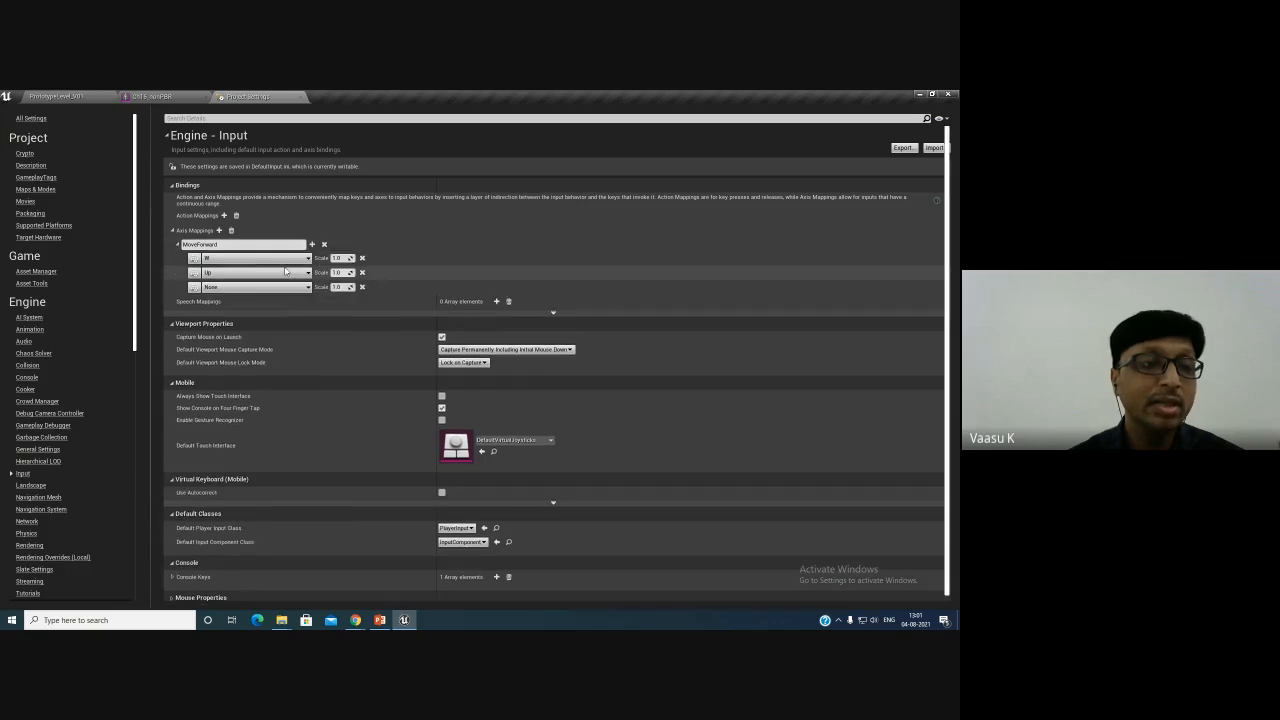
pyautogui.click(283, 286)
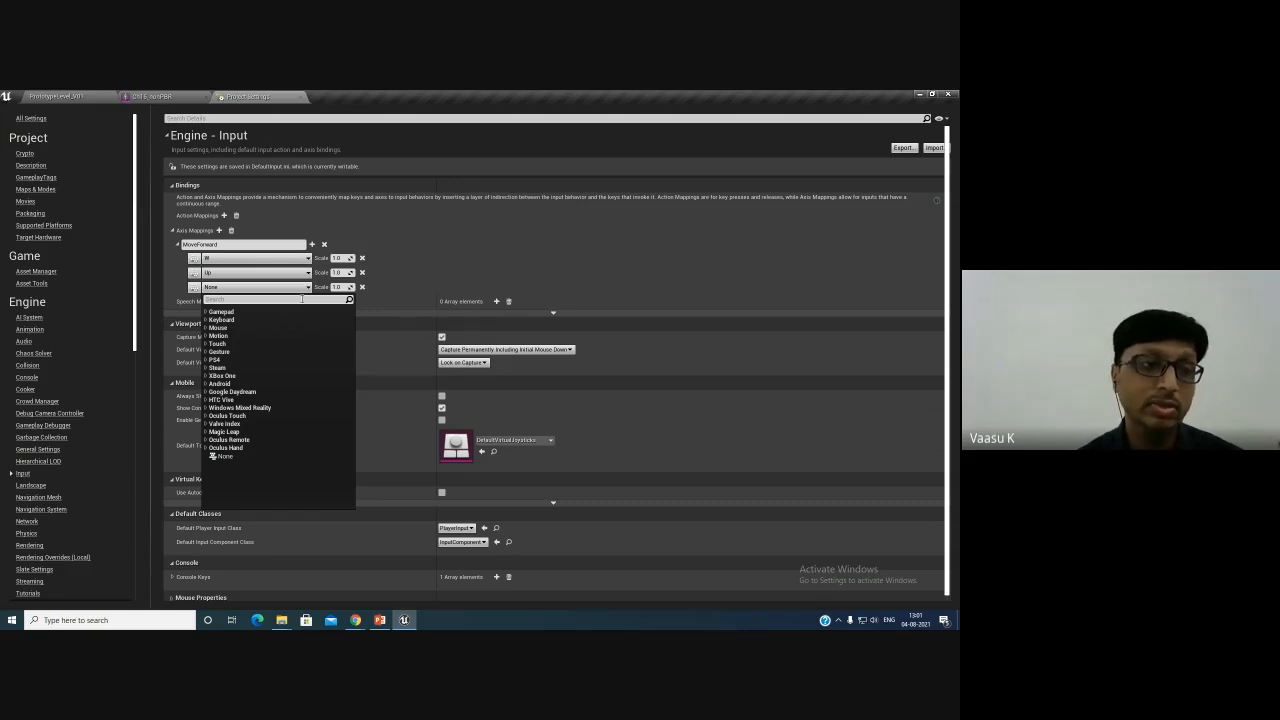
pyautogui.write('S')
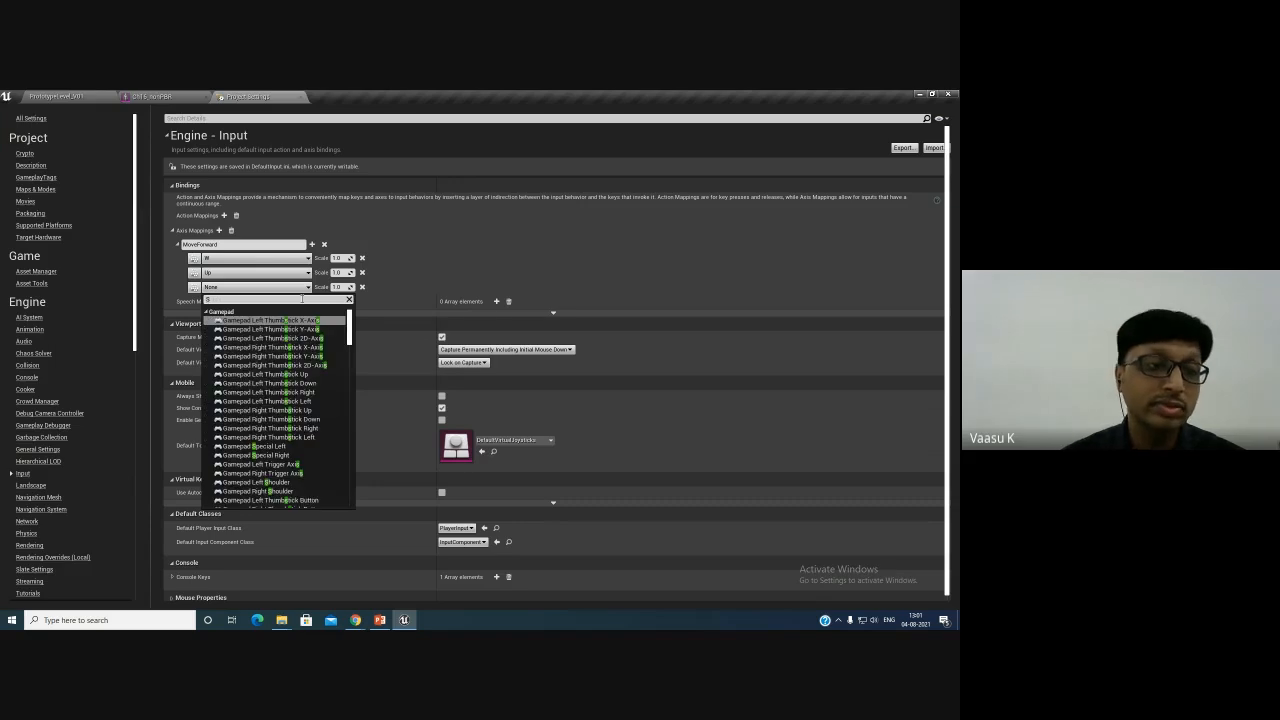
pyautogui.scroll(-10, 235, 388)
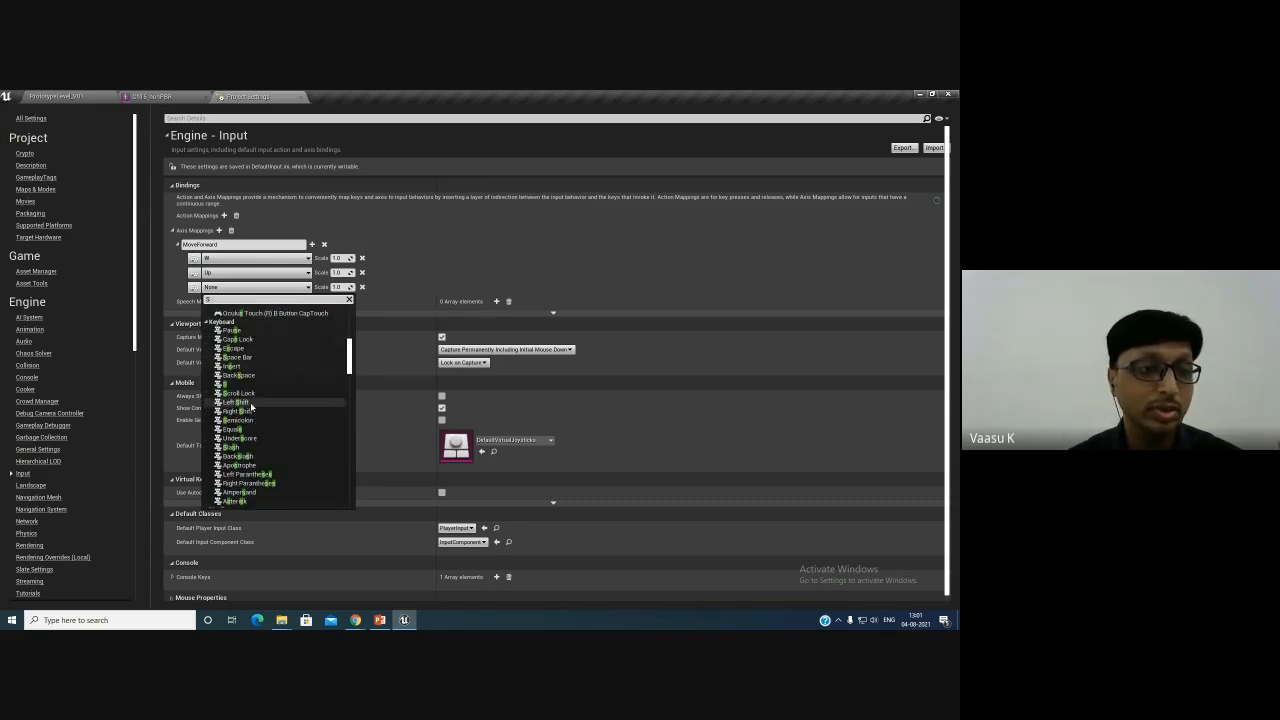
pyautogui.click(232, 385)
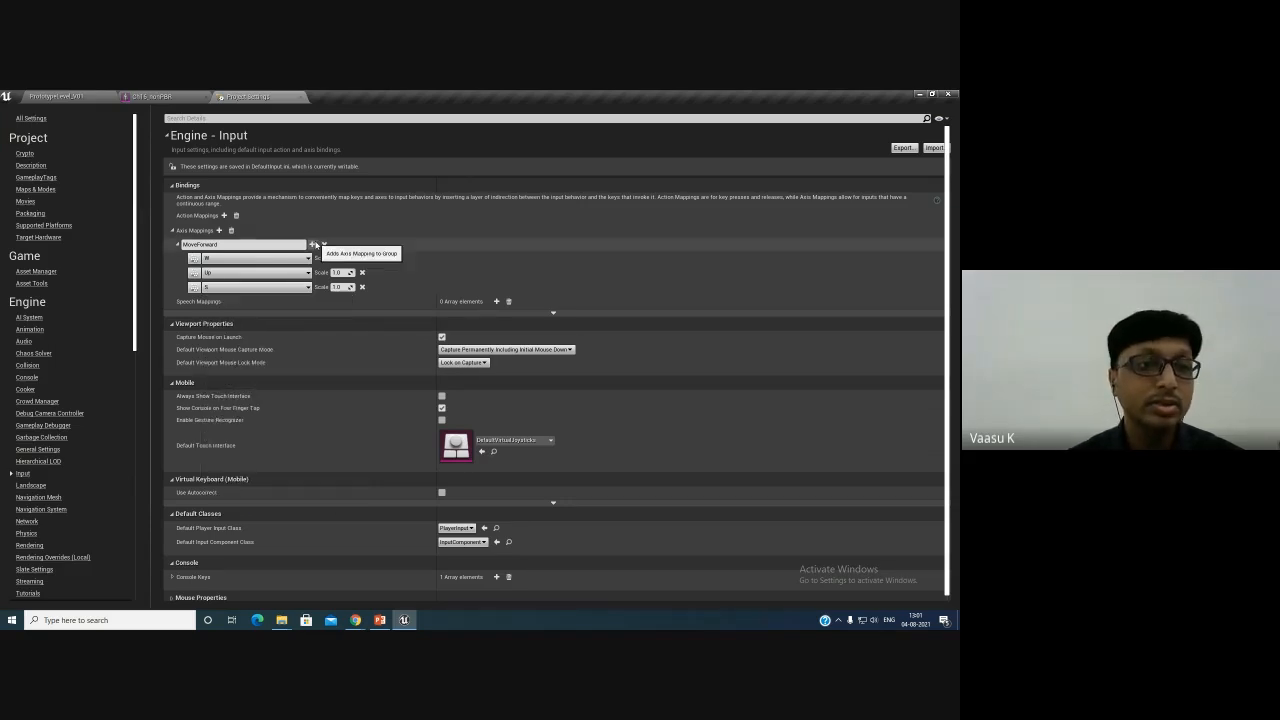
pyautogui.click(311, 244)
pyautogui.click(338, 287)
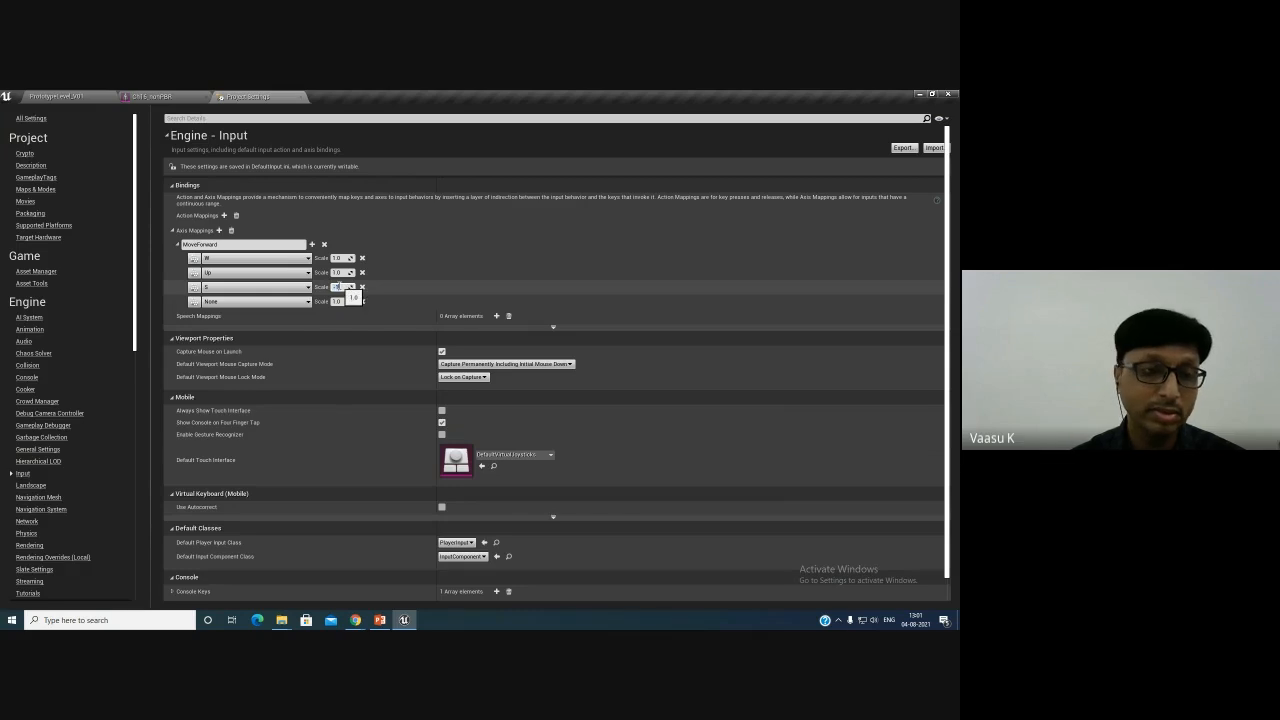
pyautogui.write('-1')
# - Bind the Down arrow key in the fourth MoveForward row
pyautogui.click(270, 302)
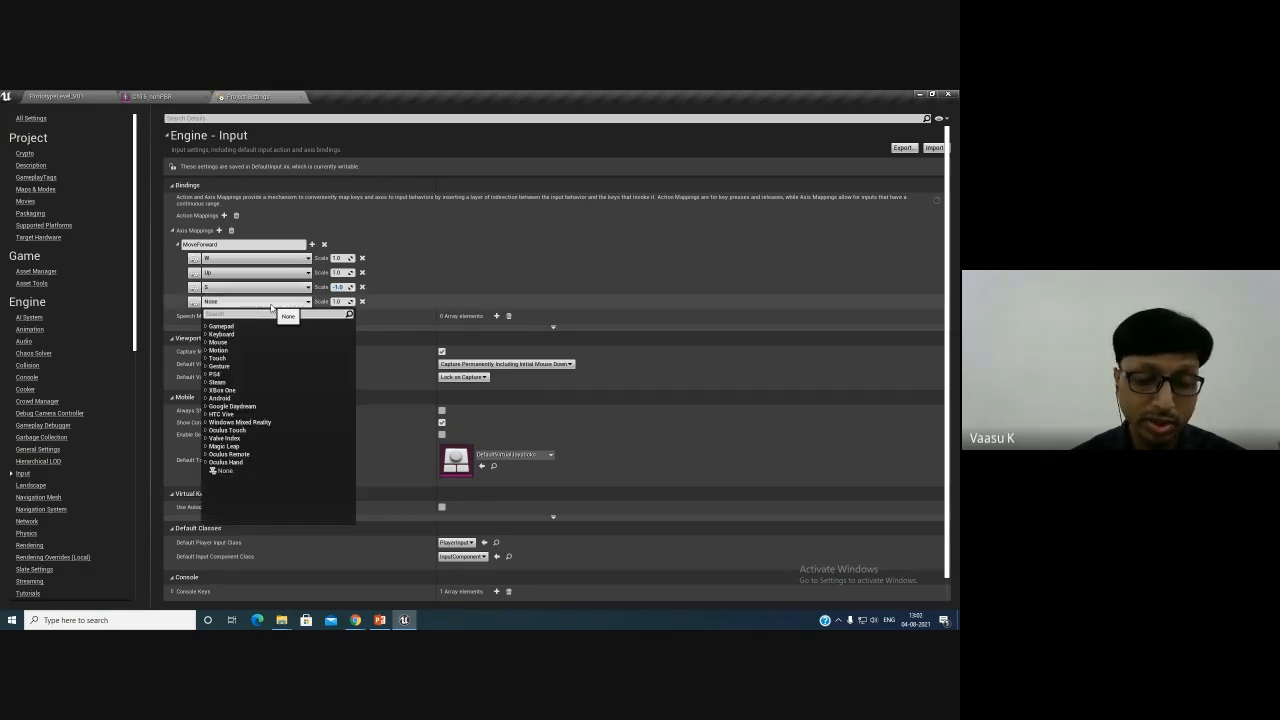
pyautogui.write('Down')
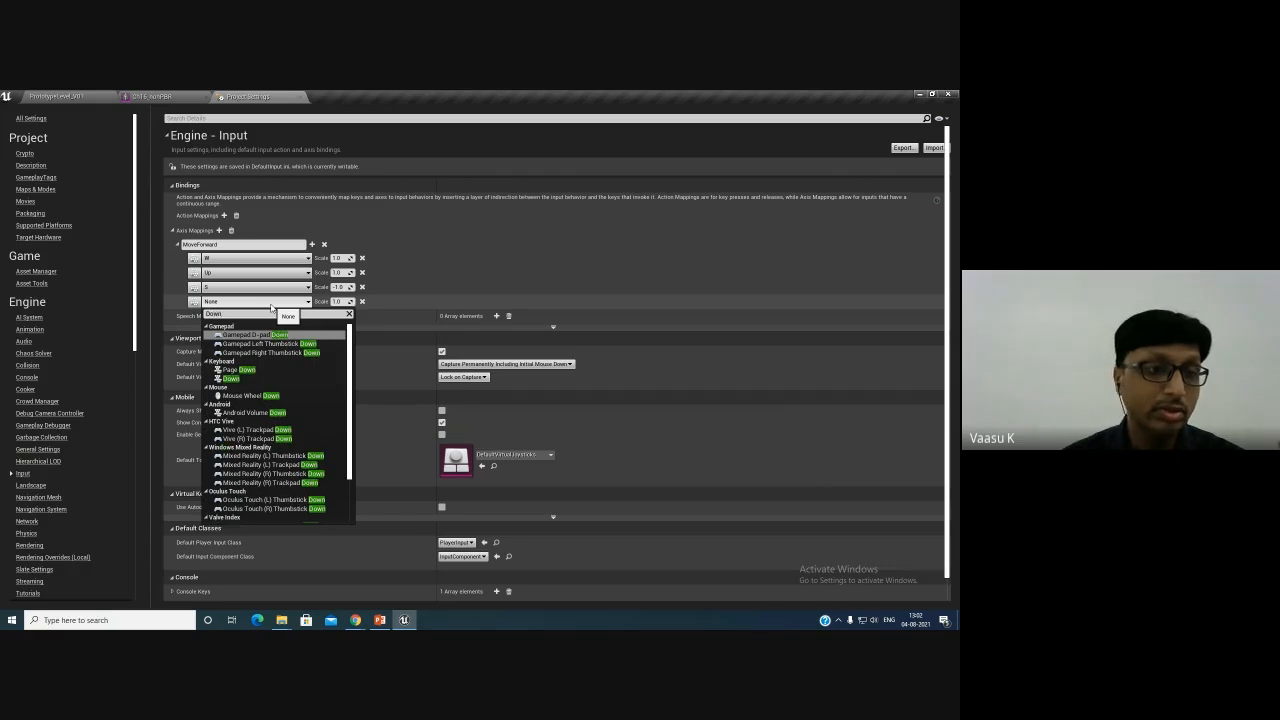
pyautogui.click(231, 379)
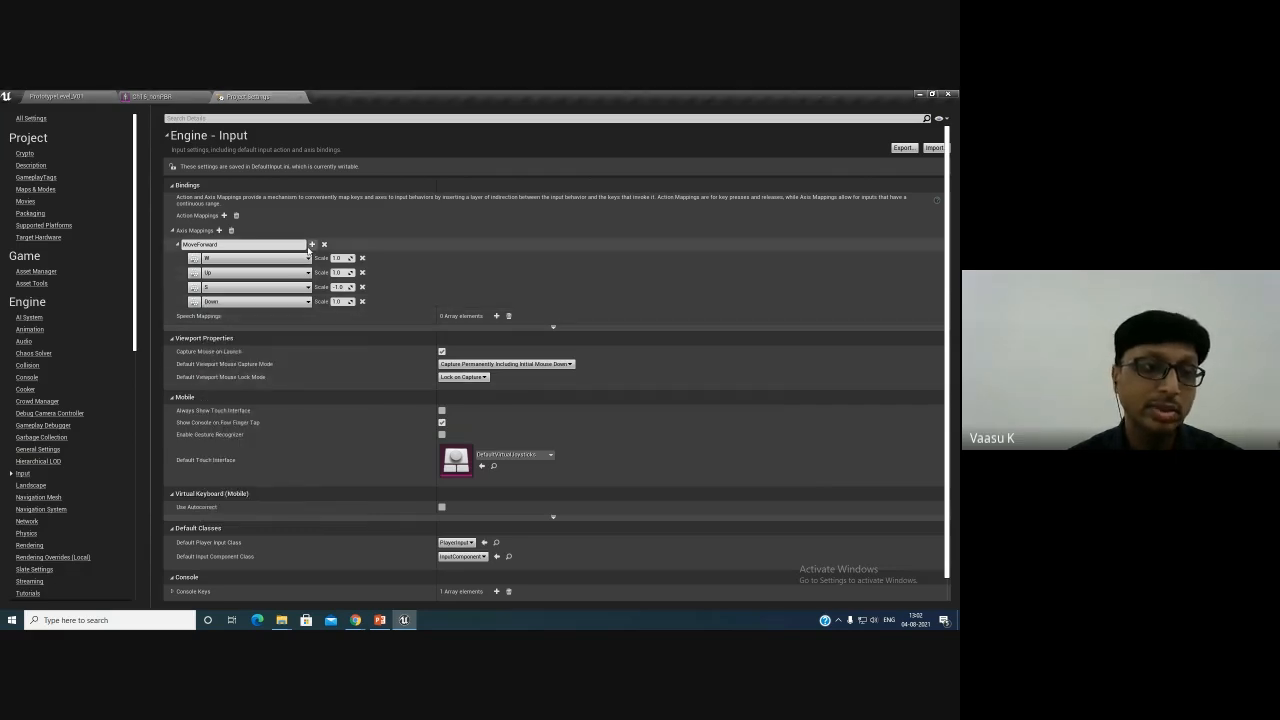
# - Add a second axis mapping named MoveRight
pyautogui.click(219, 230)
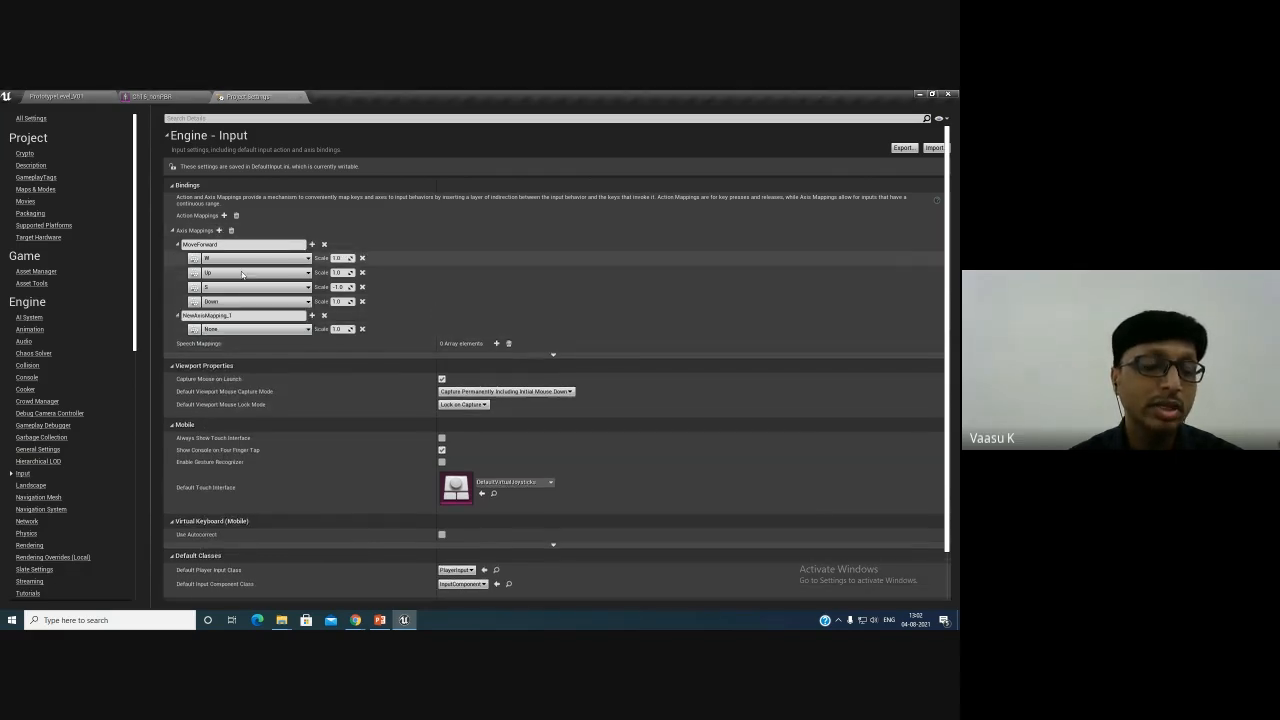
pyautogui.click(233, 316)
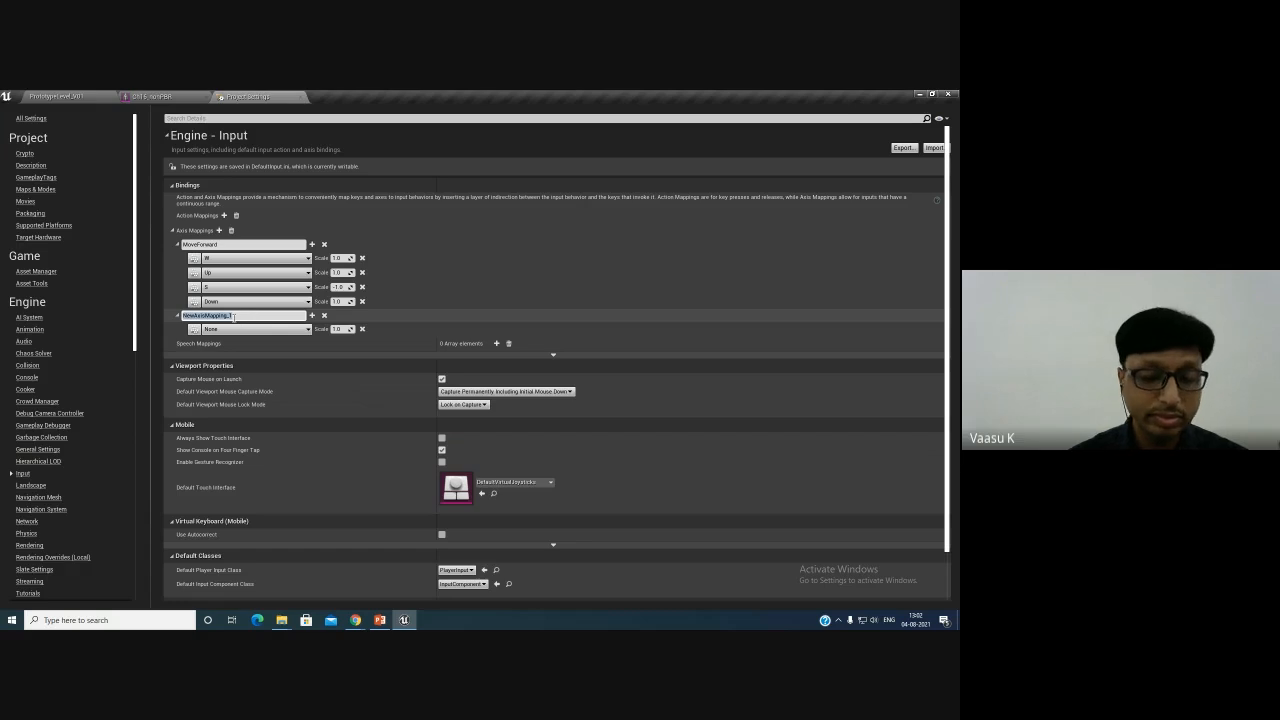
pyautogui.write('Move Right')
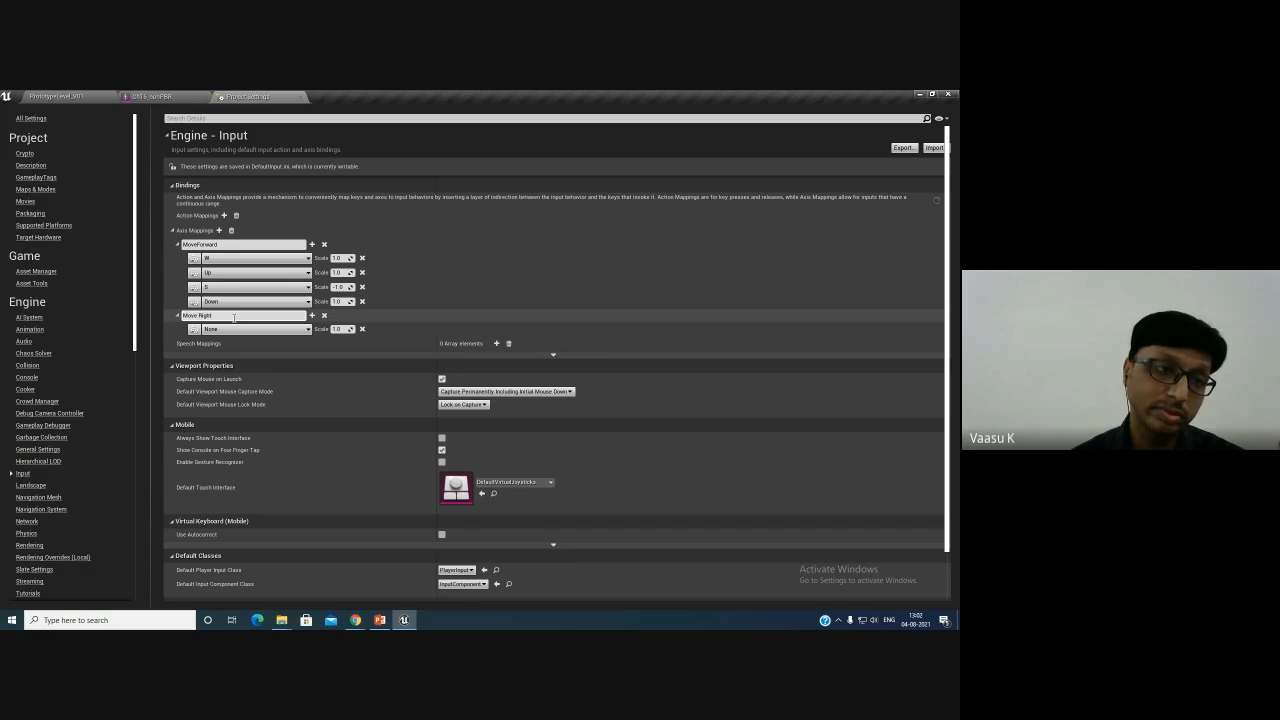
pyautogui.press('BackSpace')
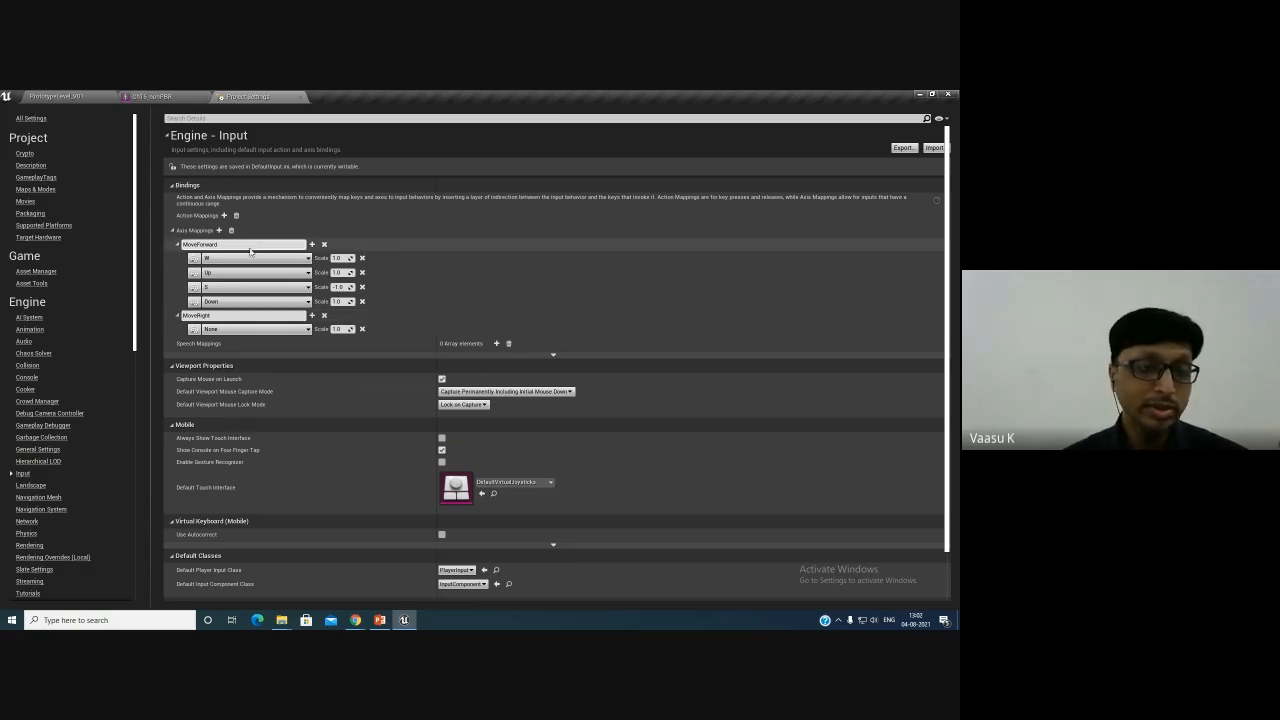
# - Set the Down arrow key's scale to -1.0 in MoveForward
pyautogui.click(342, 301)
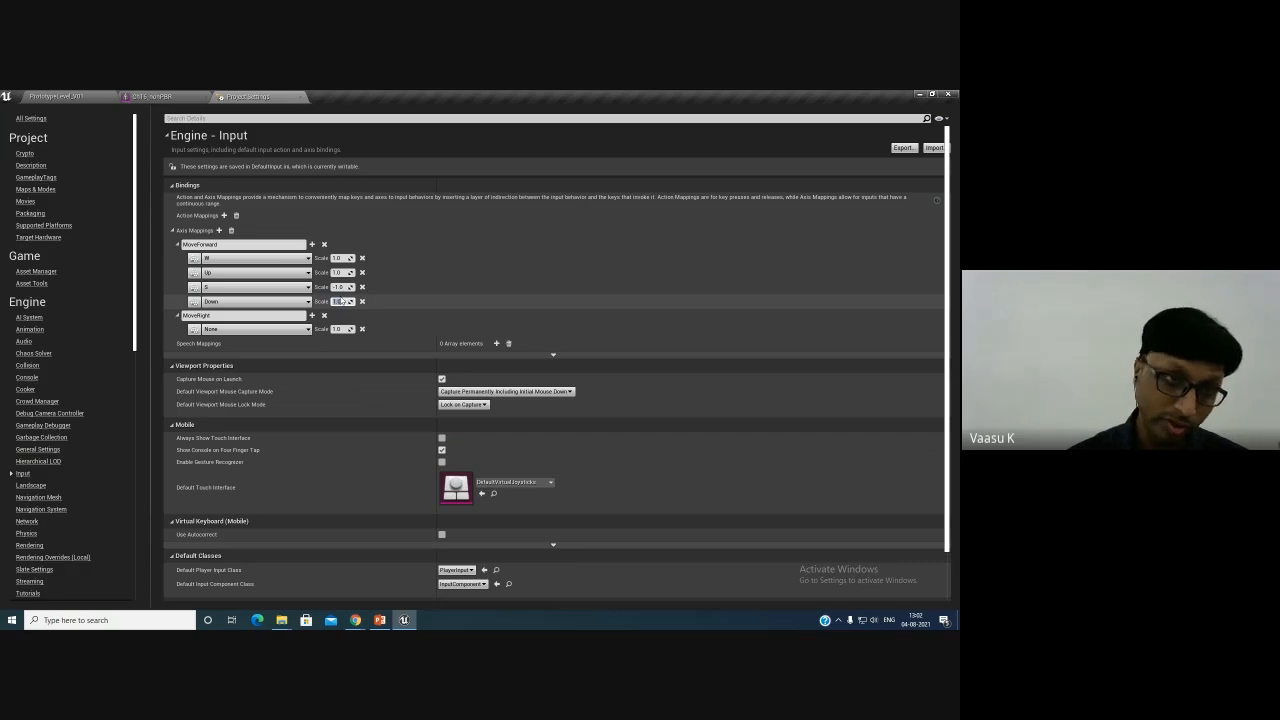
pyautogui.write('-1')
pyautogui.press('Return')
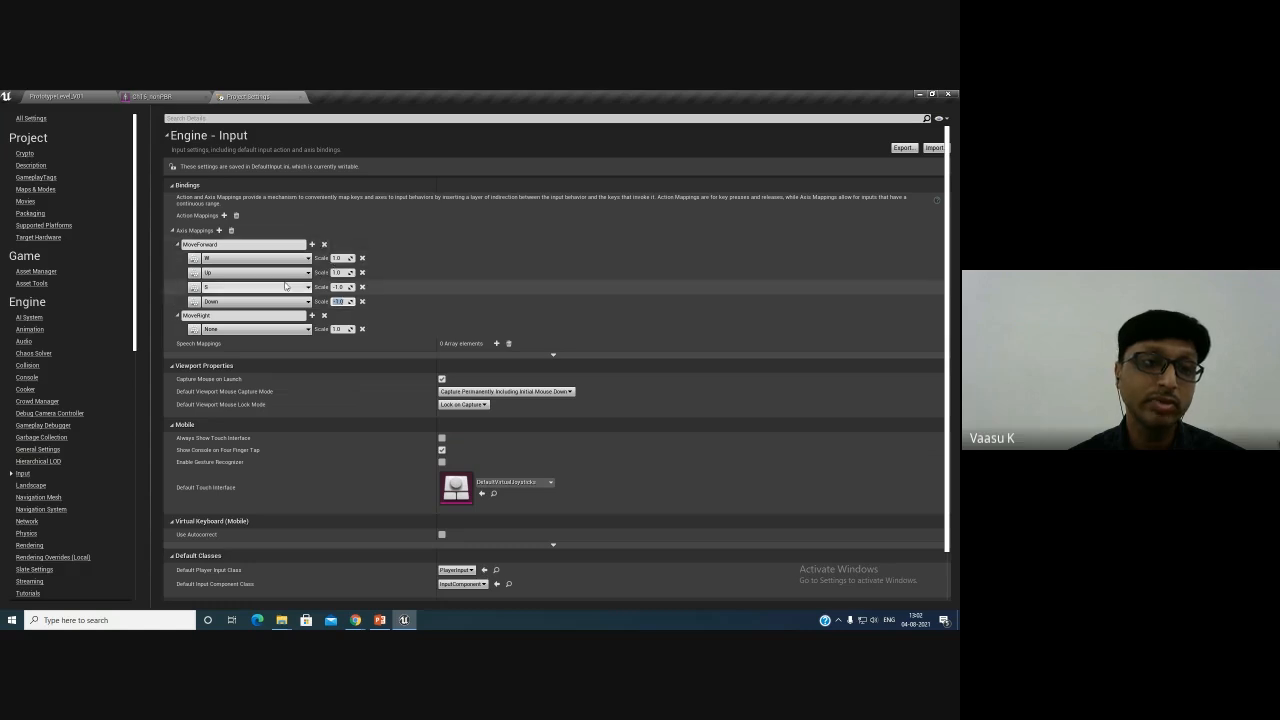
# - Rename the second axis mapping to MoveRight/Left
pyautogui.click(241, 244)
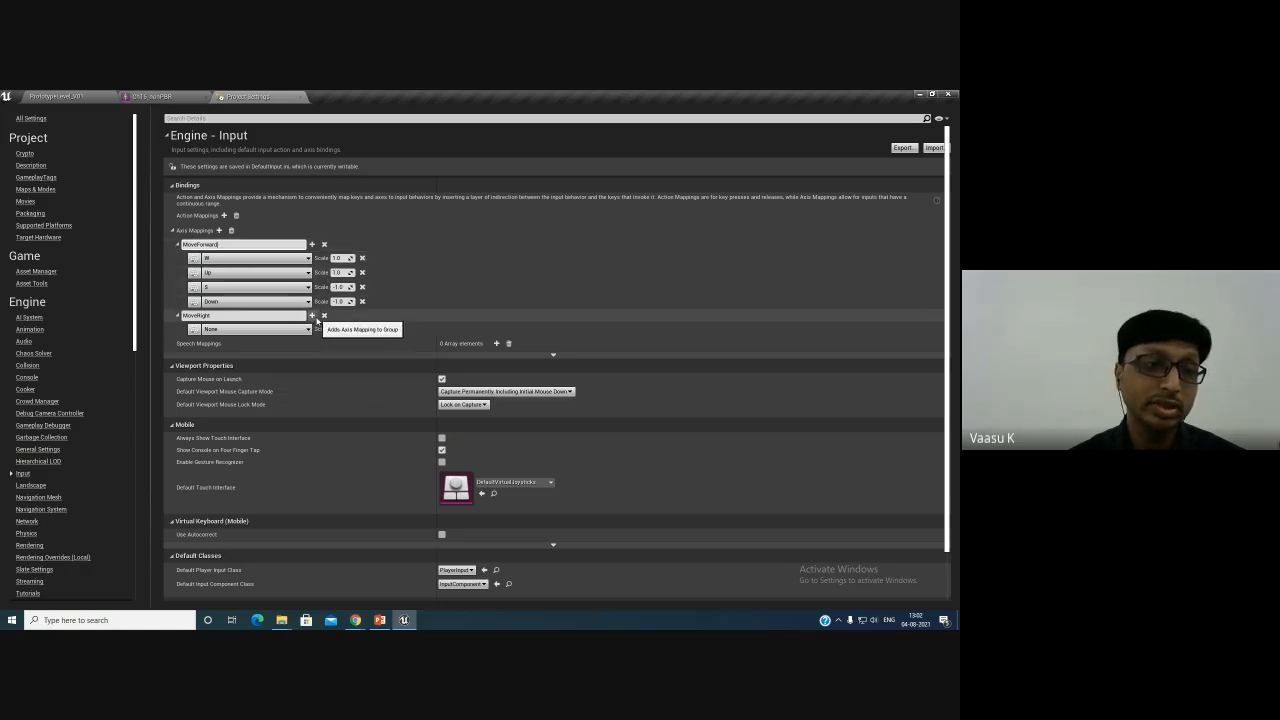
pyautogui.click(241, 330)
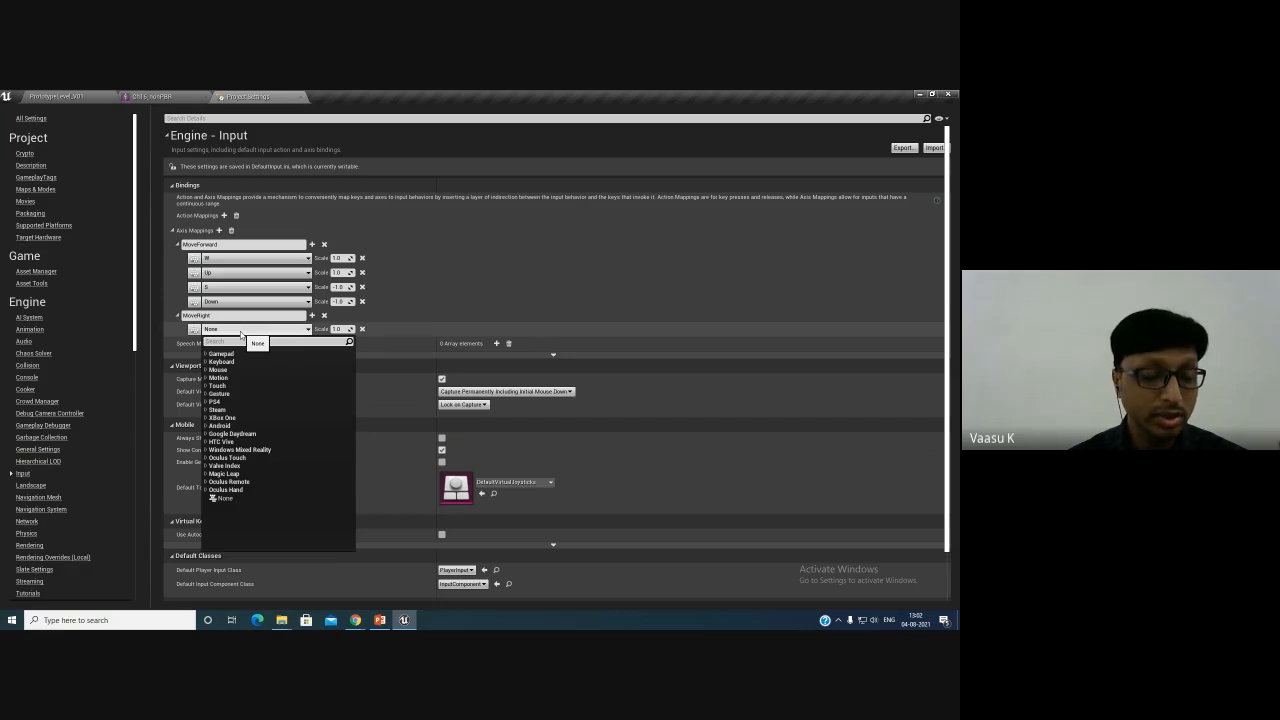
pyautogui.click(235, 245)
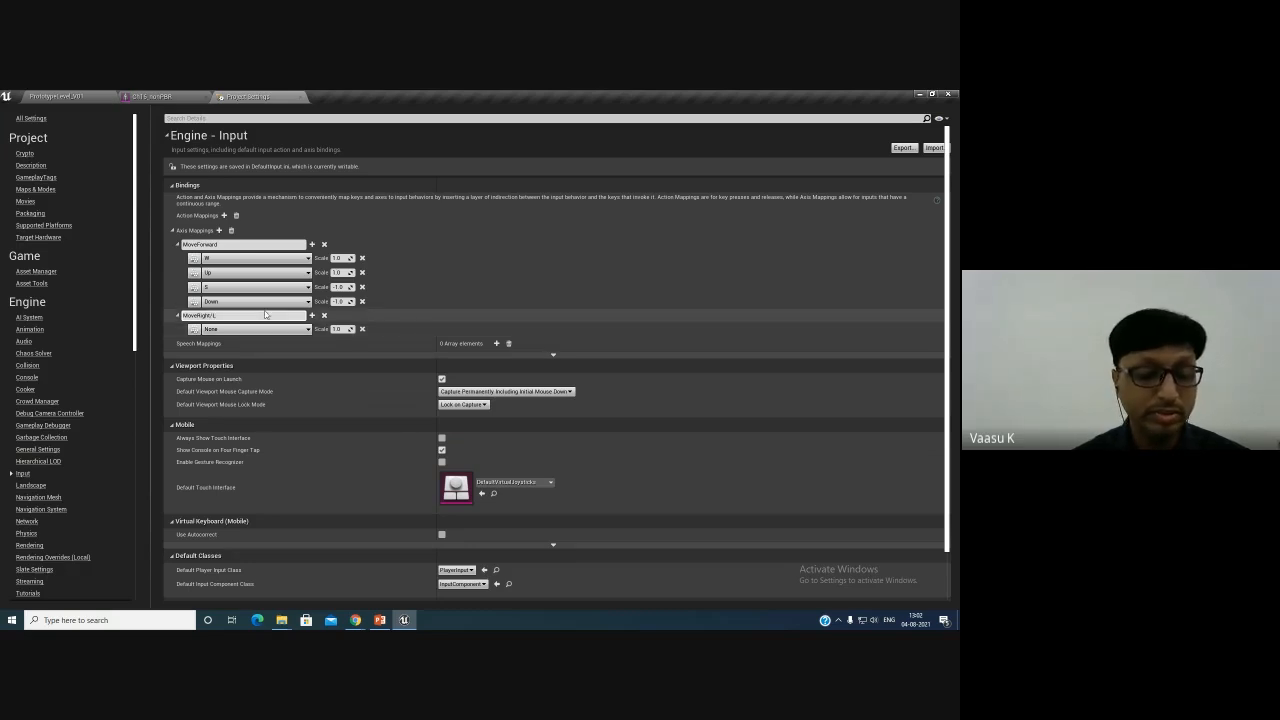
pyautogui.press('Return')
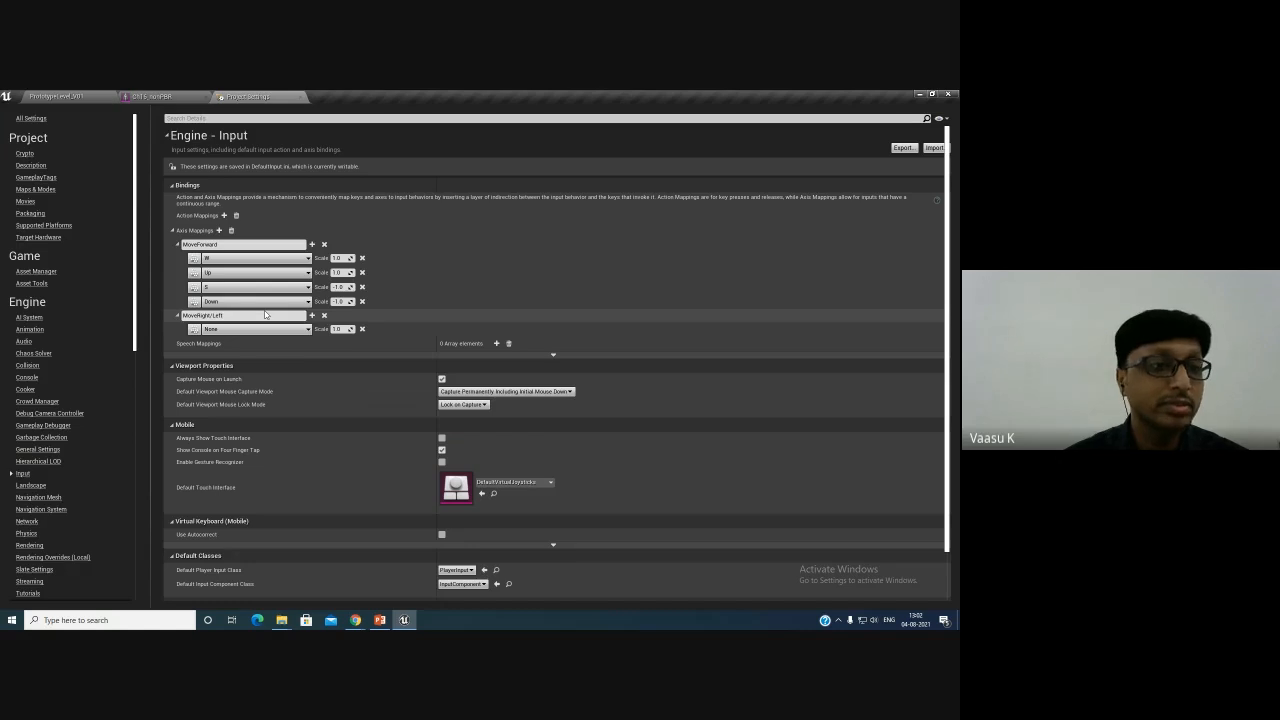
# - Bind the D key to the MoveRight/Left axis mapping
pyautogui.click(234, 330)
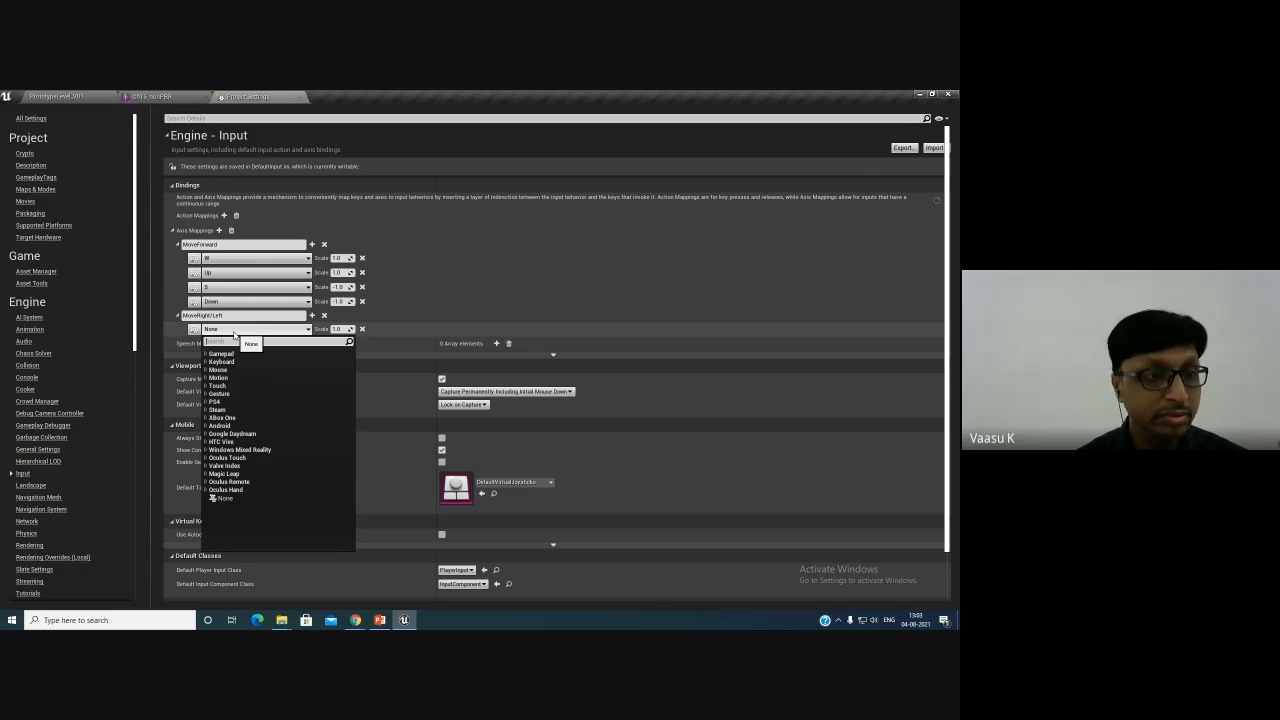
pyautogui.write('D')
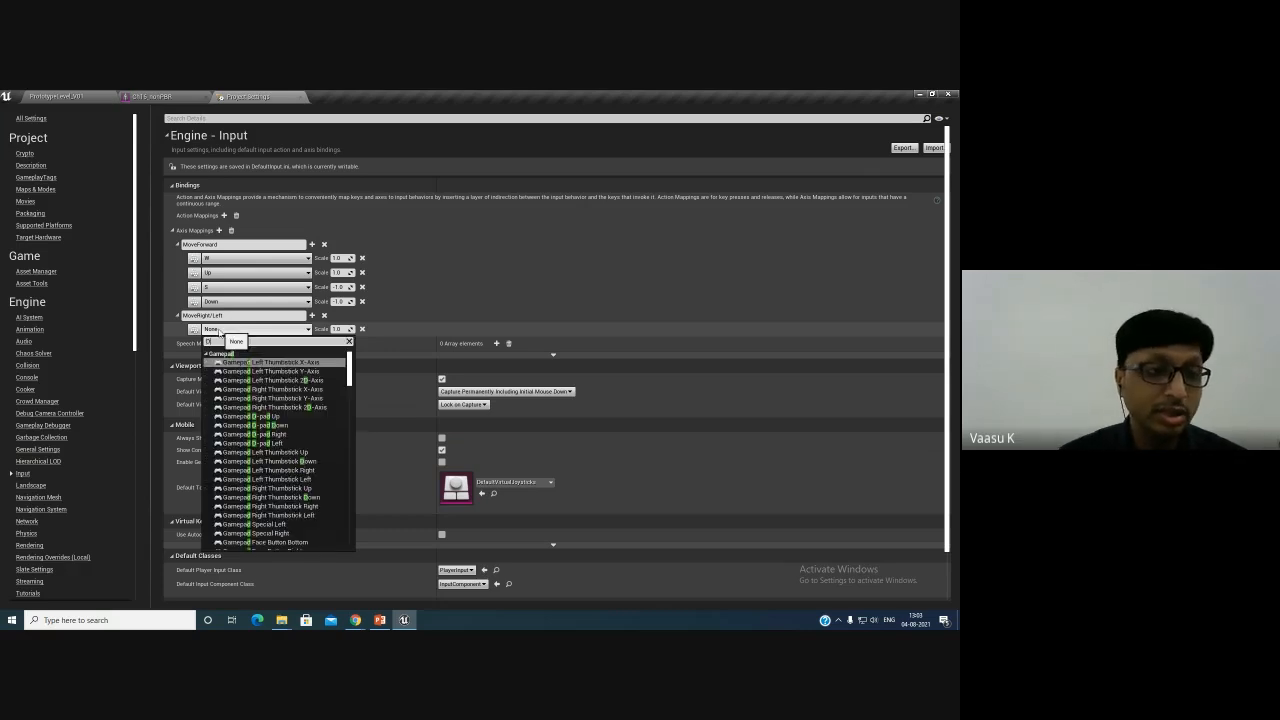
pyautogui.scroll(-3, 270, 430)
pyautogui.scroll(-3, 270, 430)
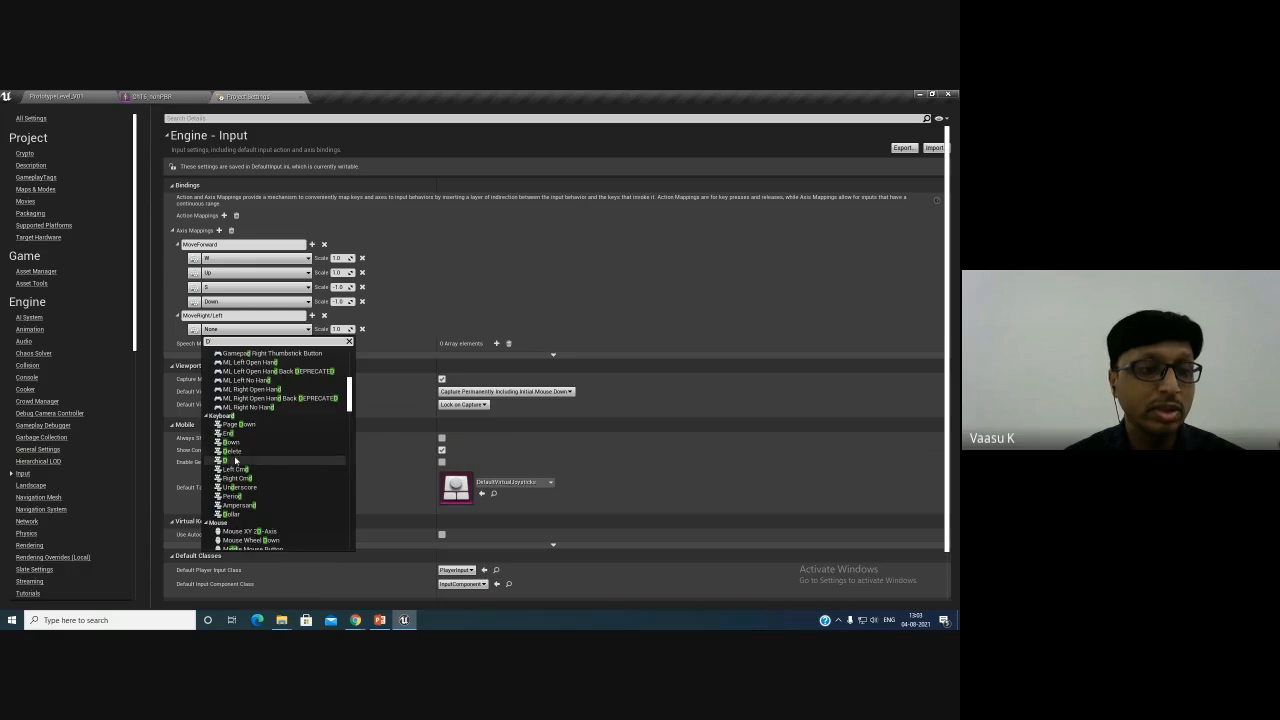
pyautogui.click(263, 461)
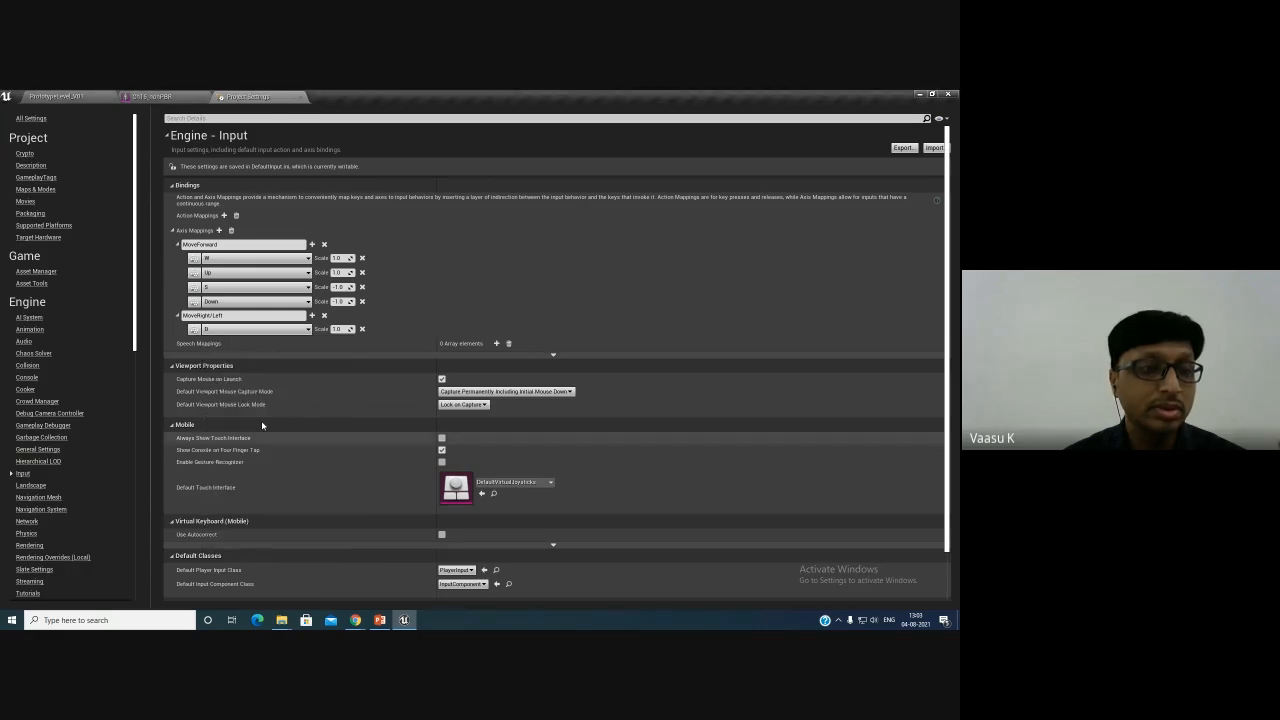
# - Bind the Right arrow key to the MoveRight/Left axis mapping
pyautogui.click(312, 315)
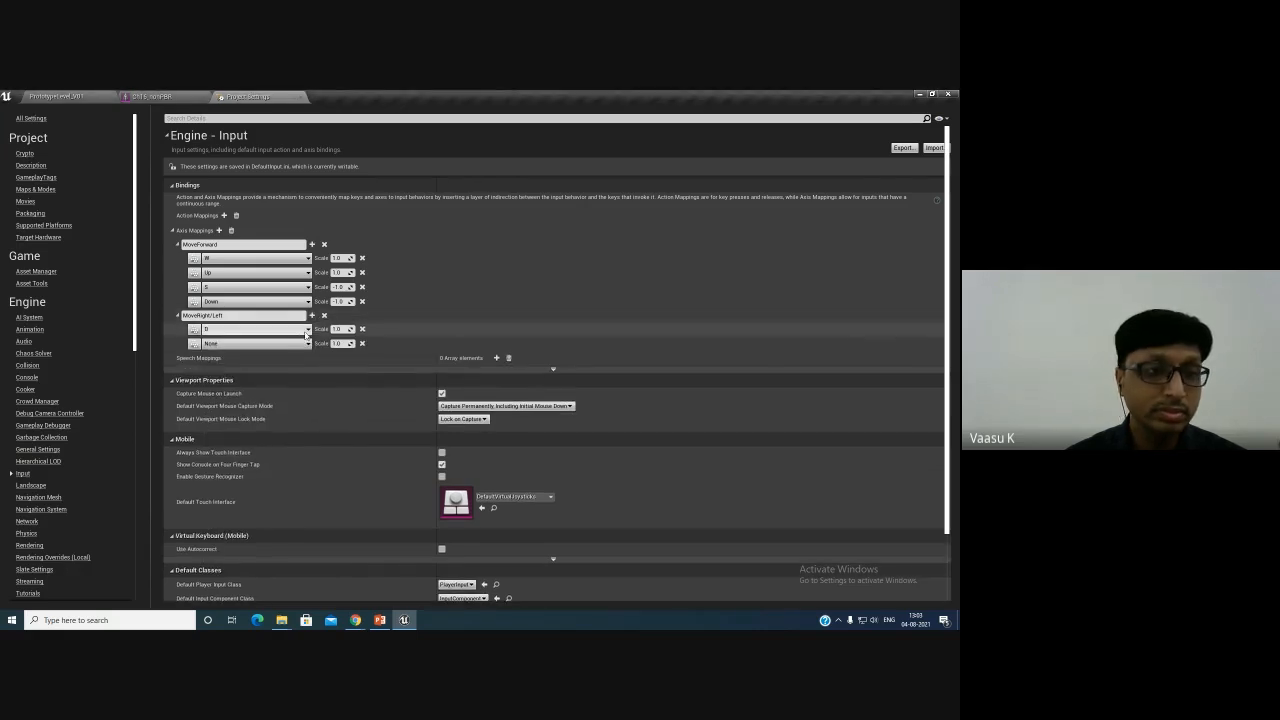
pyautogui.click(242, 345)
pyautogui.write('Right')
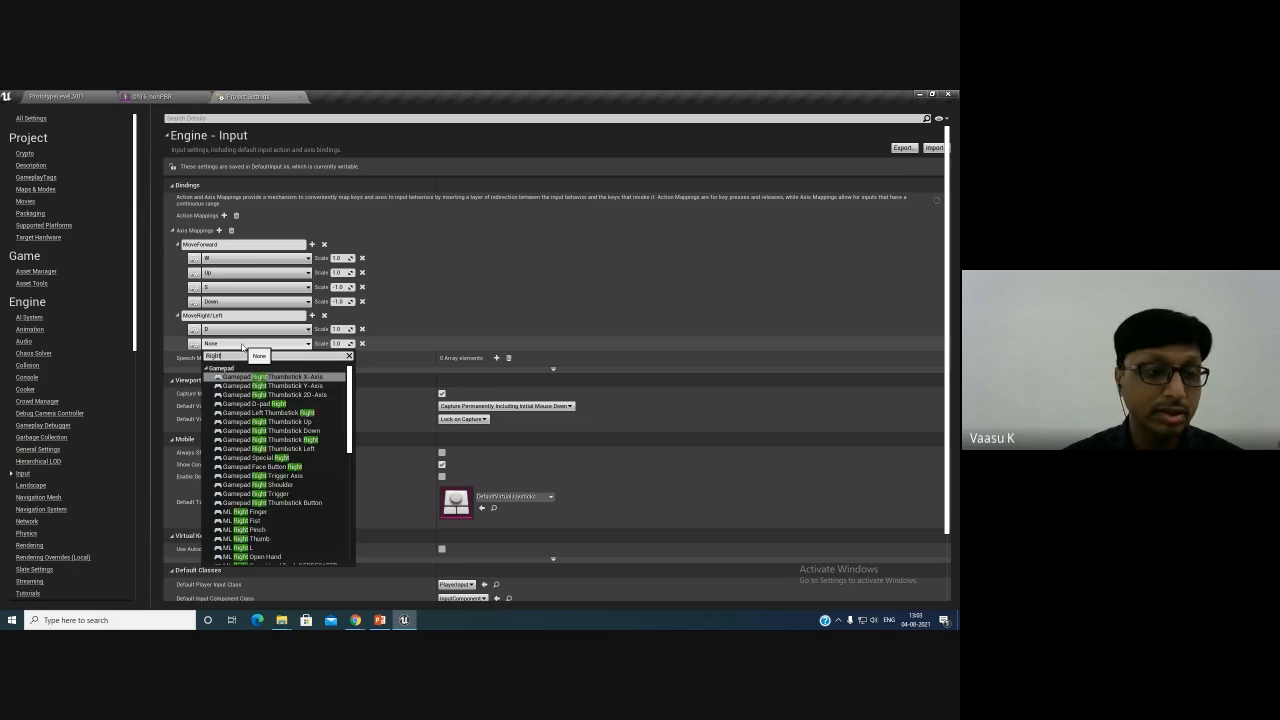
pyautogui.scroll(-3, 297, 432)
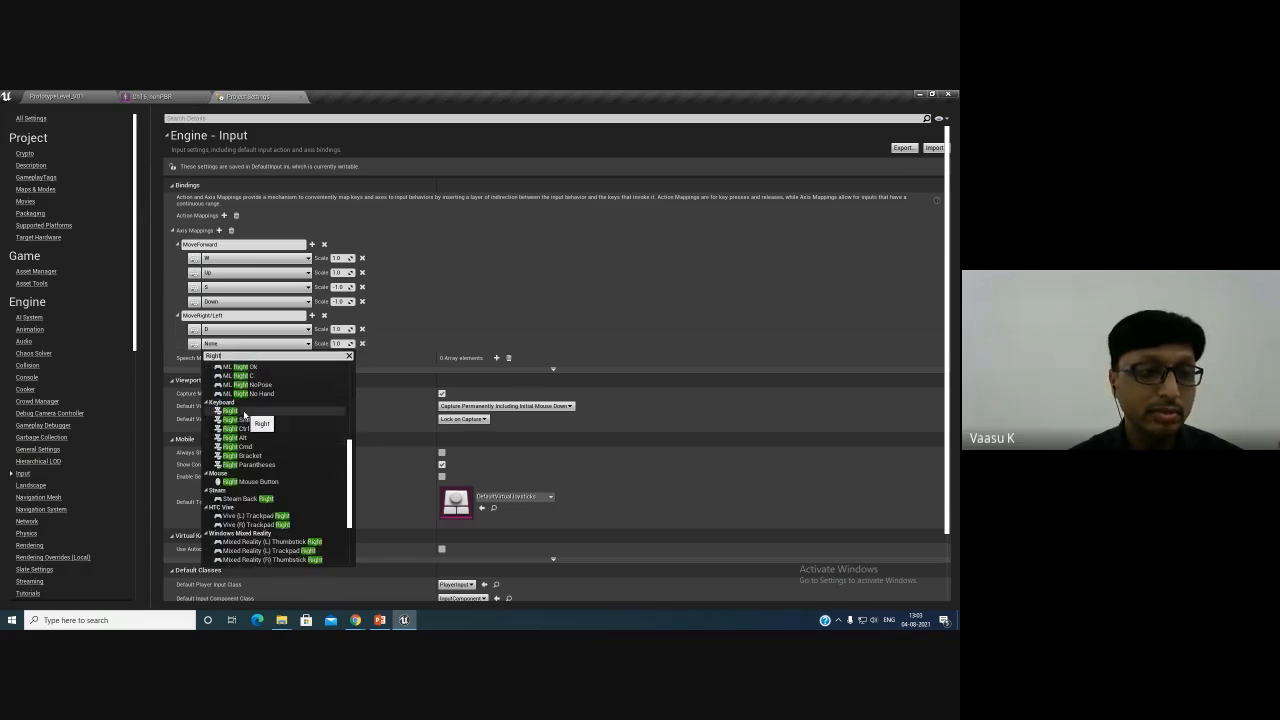
pyautogui.click(242, 418)
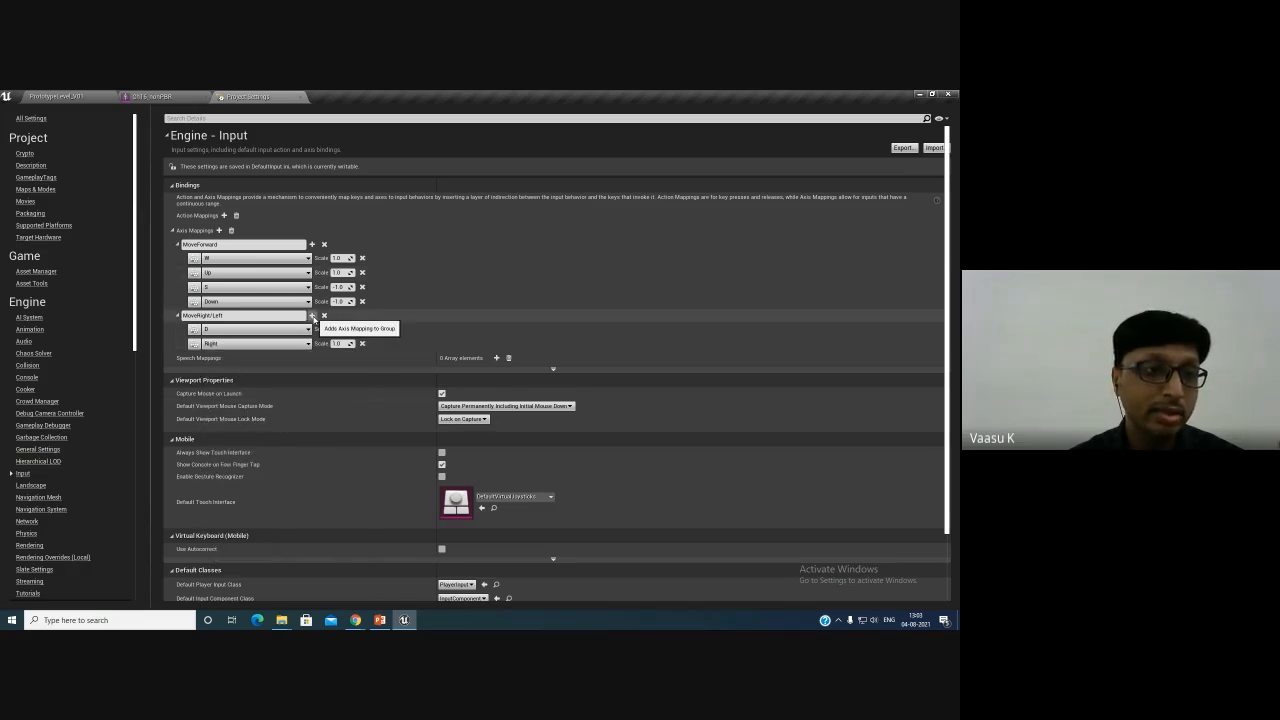
# - Bind the A key to the MoveRight/Left axis mapping
pyautogui.click(313, 316)
pyautogui.click(278, 359)
pyautogui.write('a')
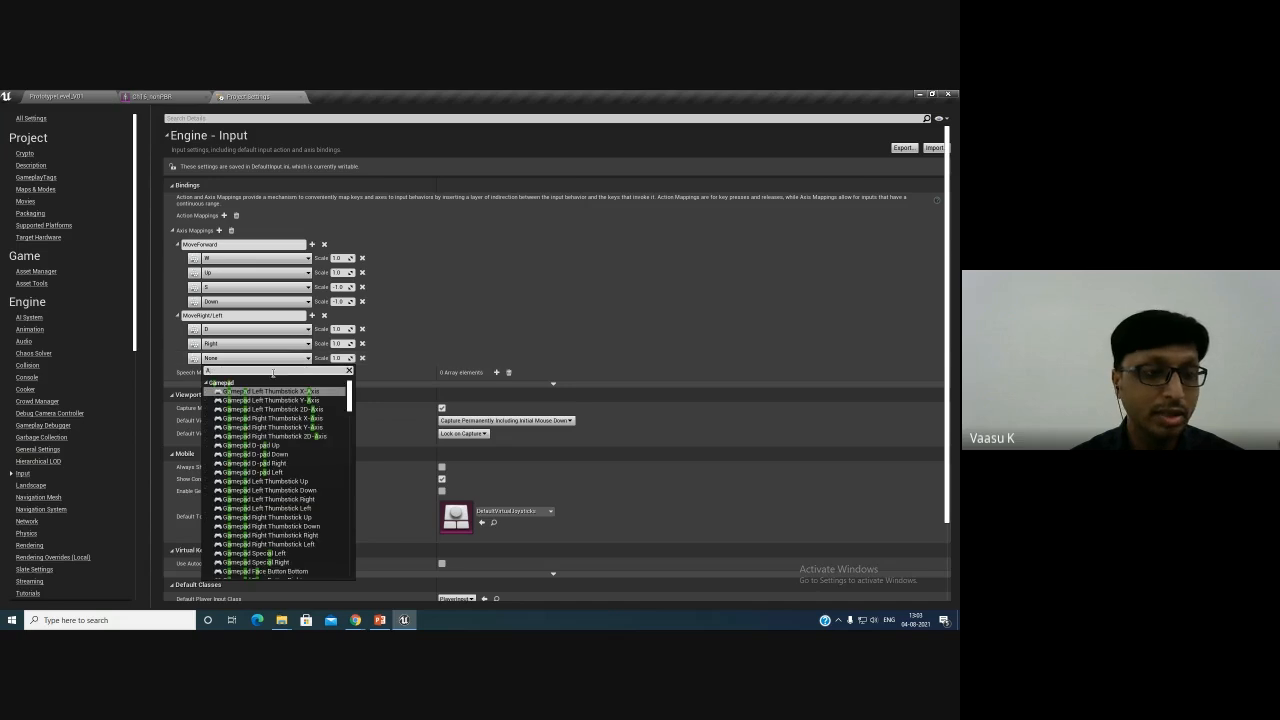
pyautogui.scroll(-5, 290, 450)
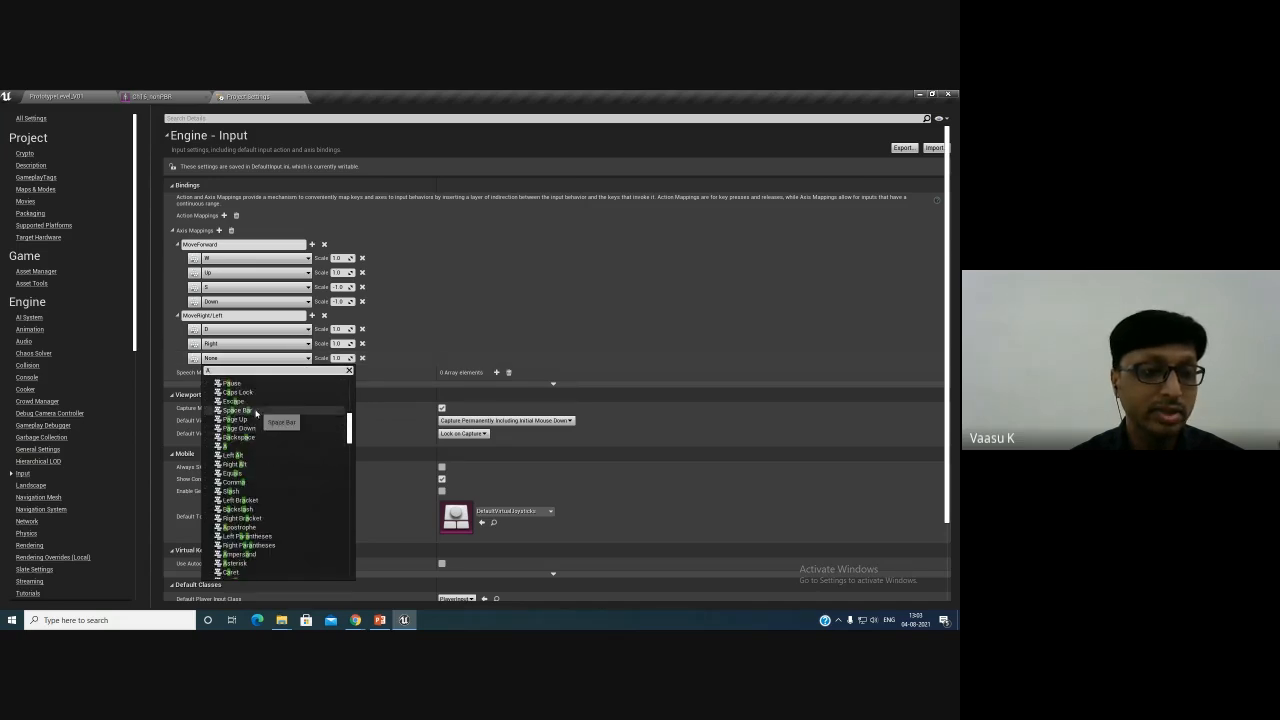
pyautogui.click(256, 452)
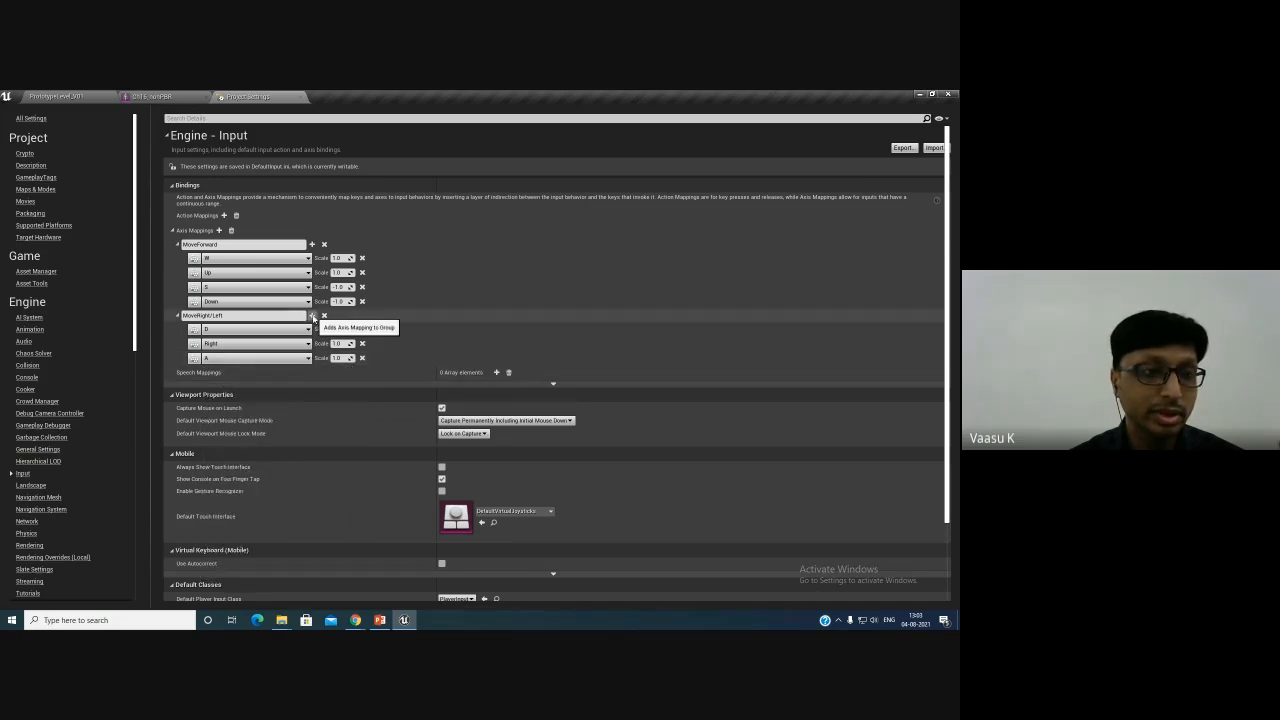
# - Bind the Left arrow key to the MoveRight/Left axis mapping
pyautogui.click(312, 315)
pyautogui.click(265, 373)
pyautogui.write('Left')
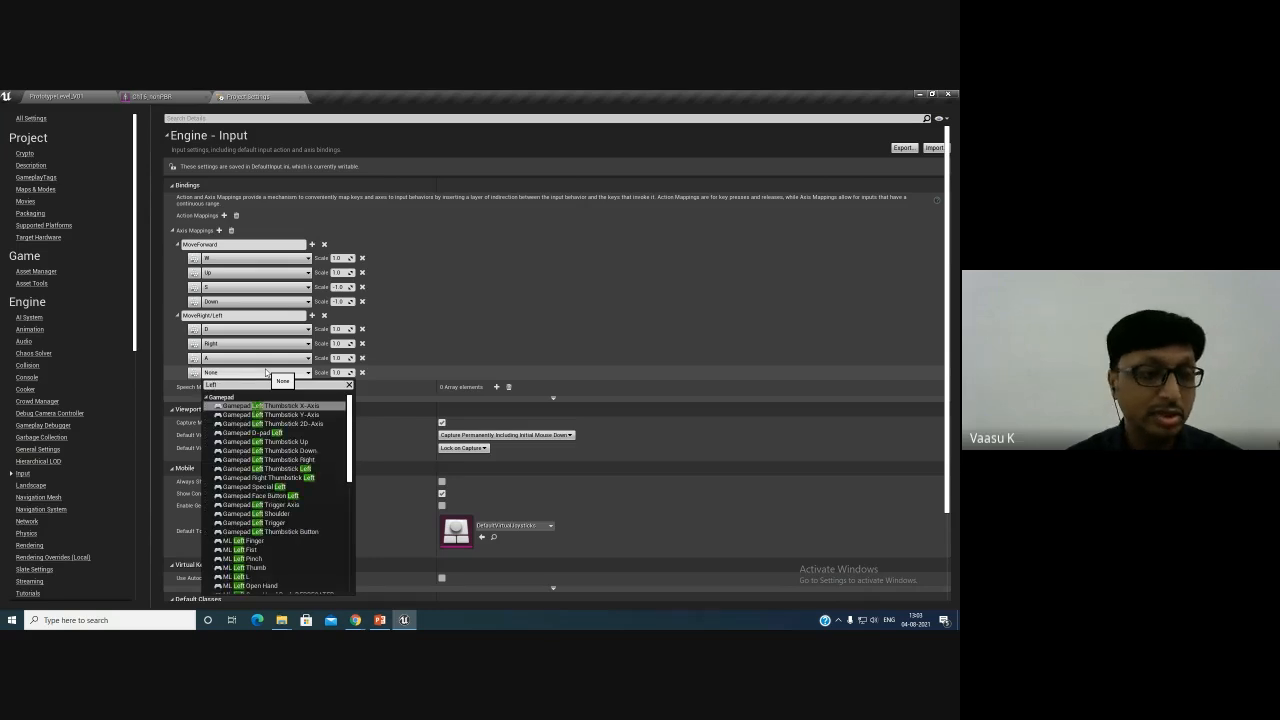
pyautogui.scroll(-5, 270, 500)
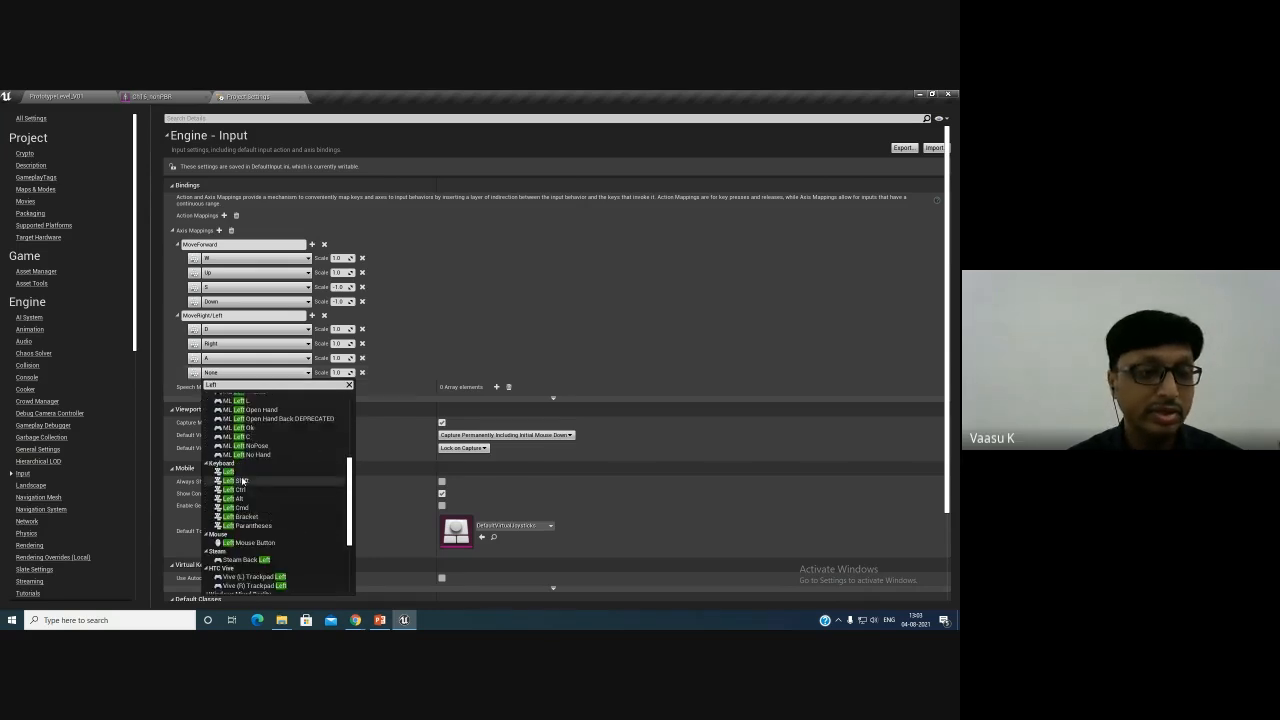
pyautogui.click(262, 481)
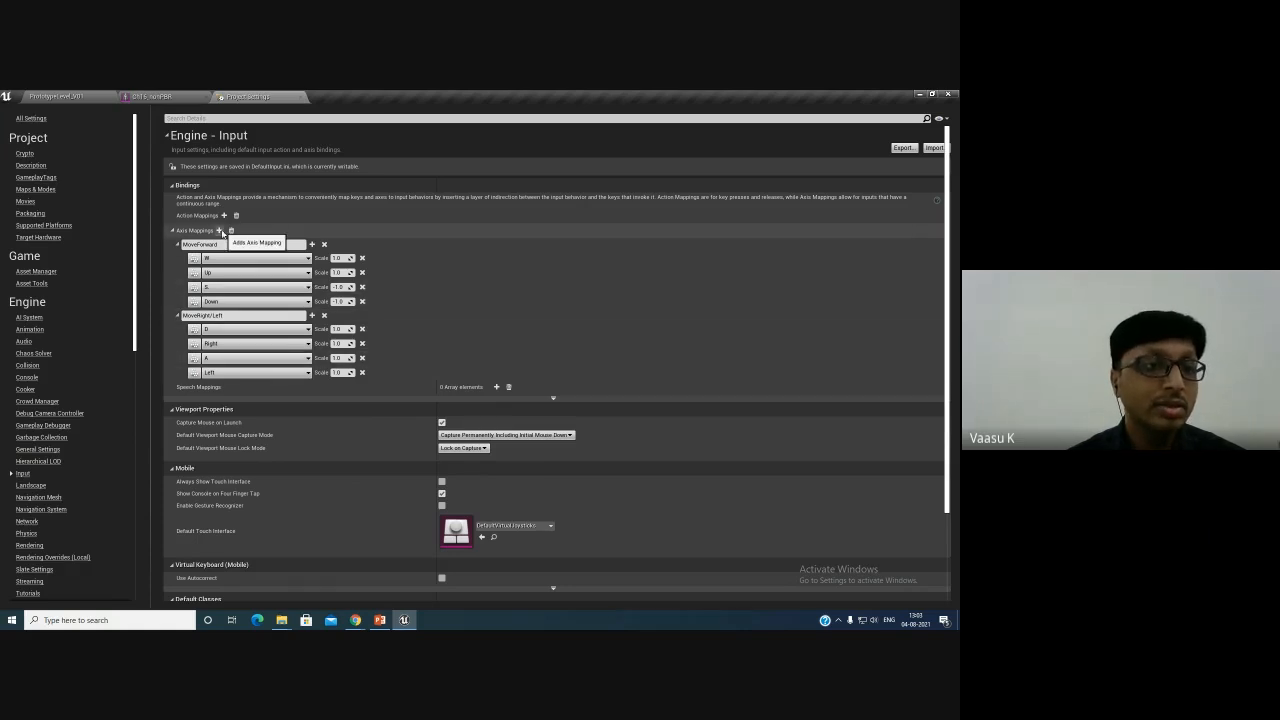
# - Add a new axis mapping named Turn and bind it to Mouse X
pyautogui.click(219, 230)
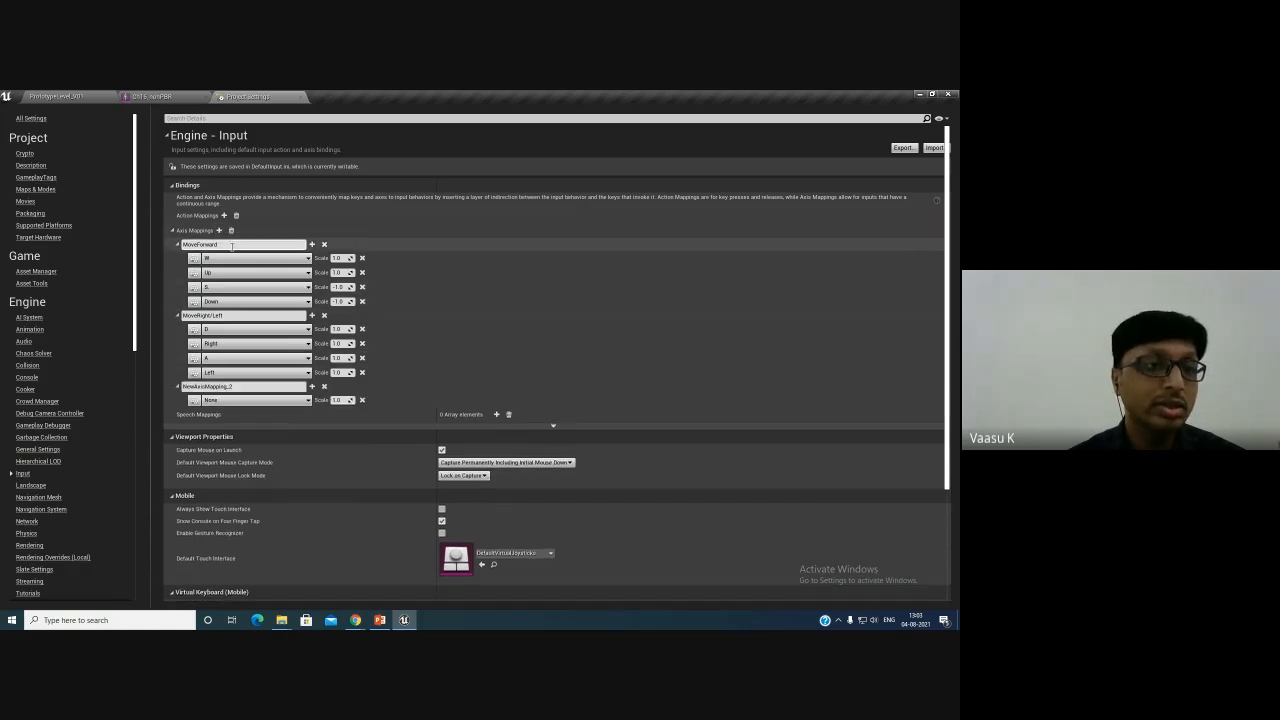
pyautogui.click(250, 387)
pyautogui.write('Turn')
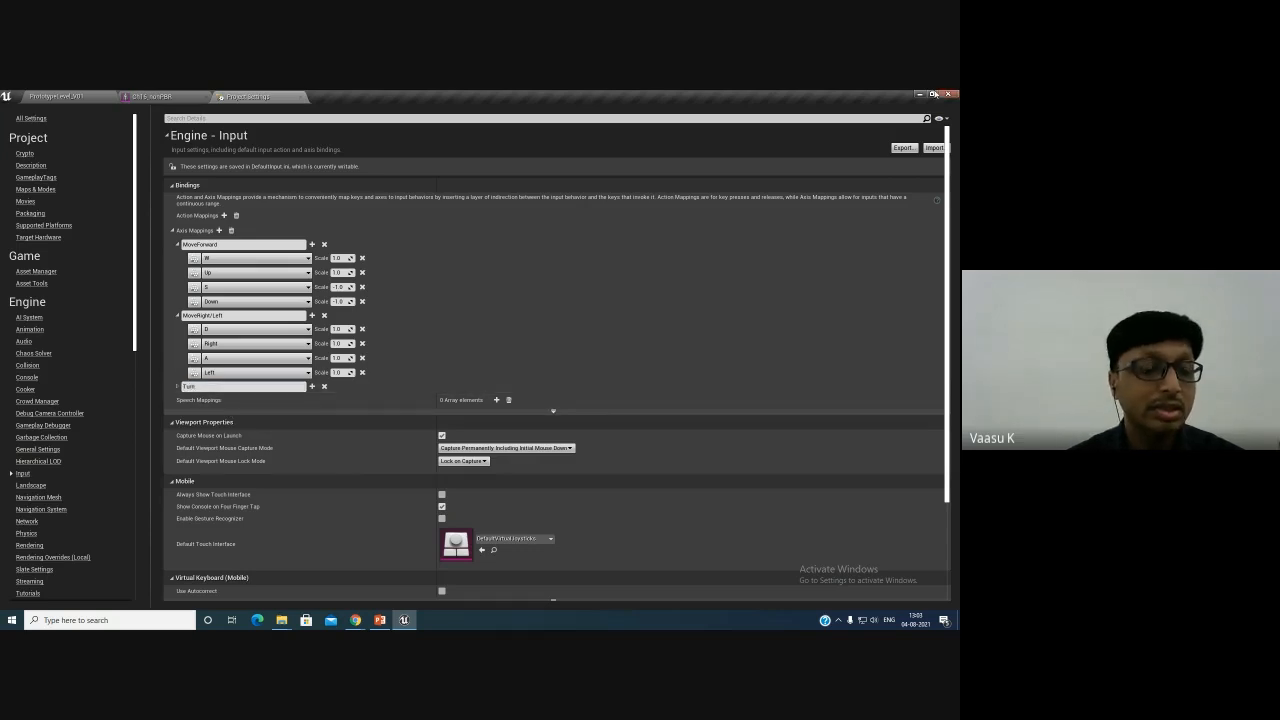
pyautogui.click(178, 388)
pyautogui.click(220, 400)
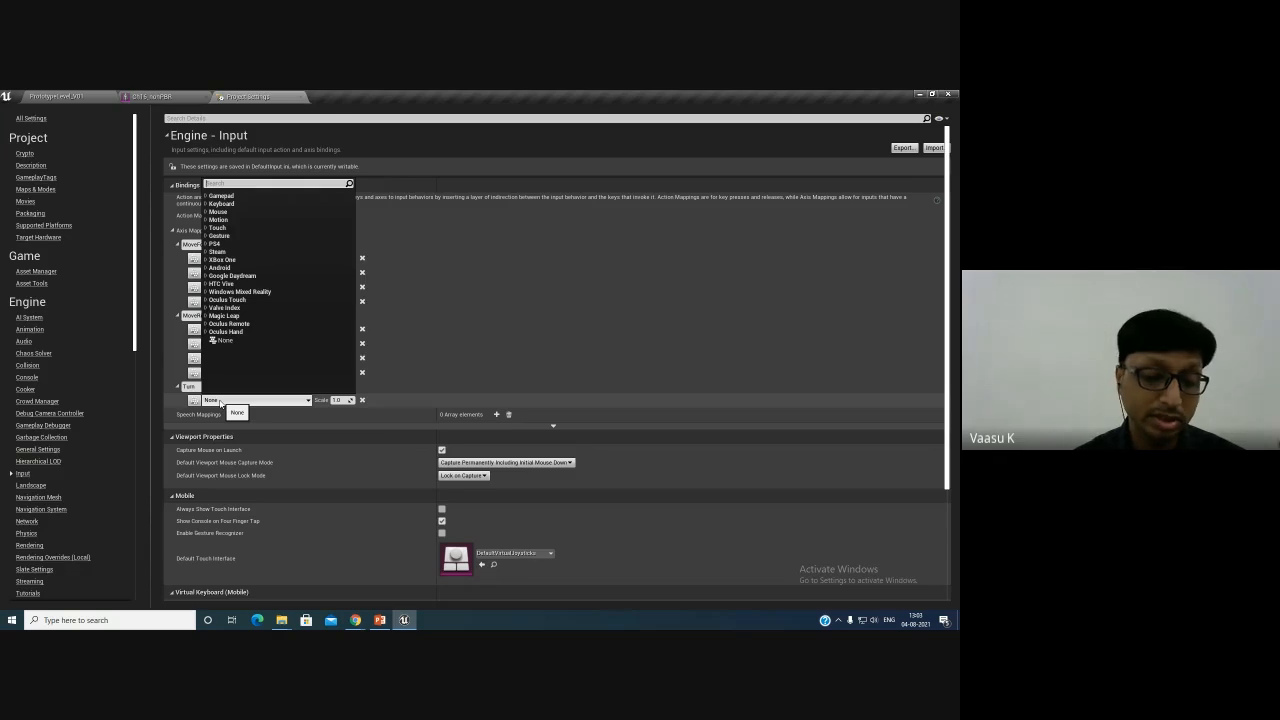
pyautogui.write('Mo')
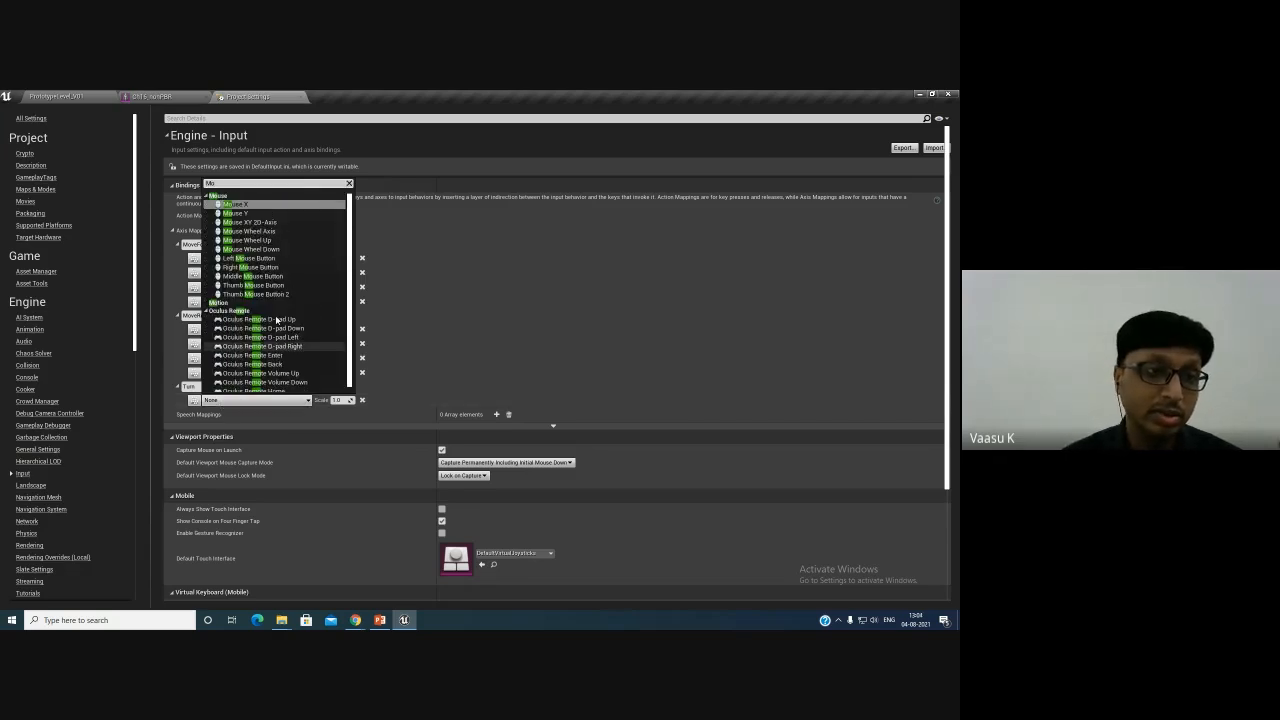
pyautogui.click(236, 204)
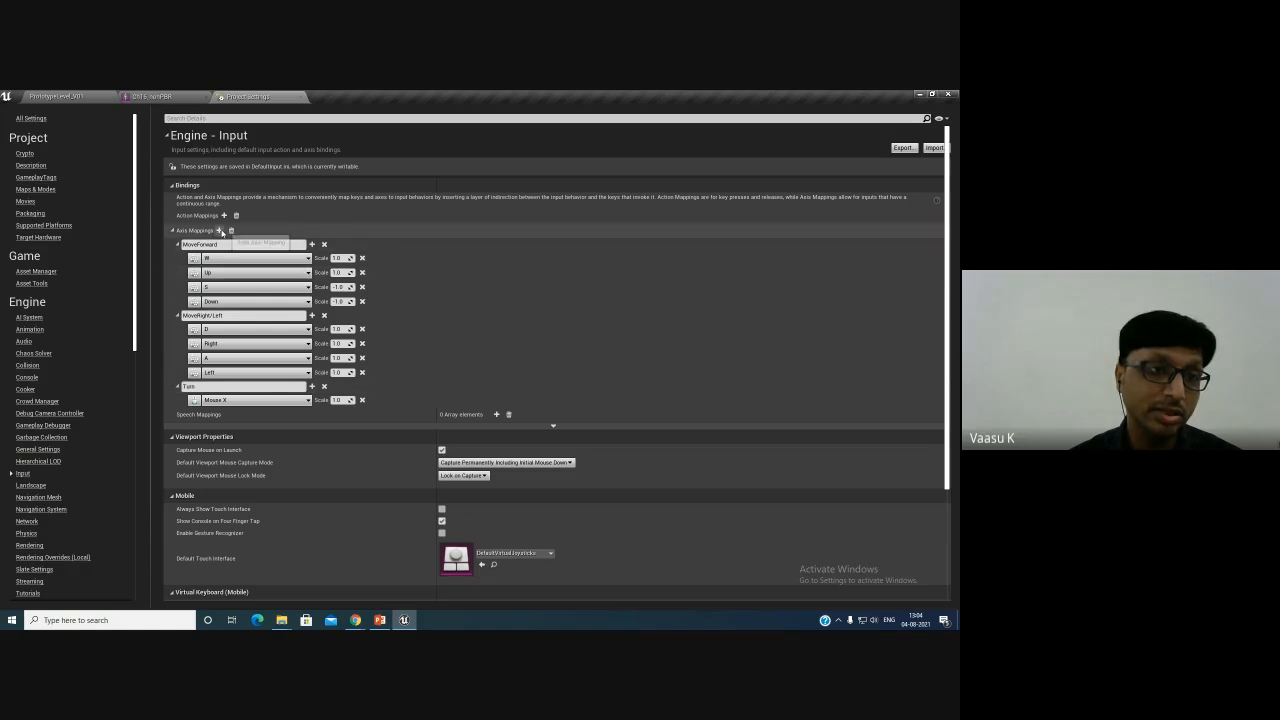
# - Add a new axis mapping named LookUp and bind it to Mouse Y with scale -1.0
pyautogui.click(219, 230)
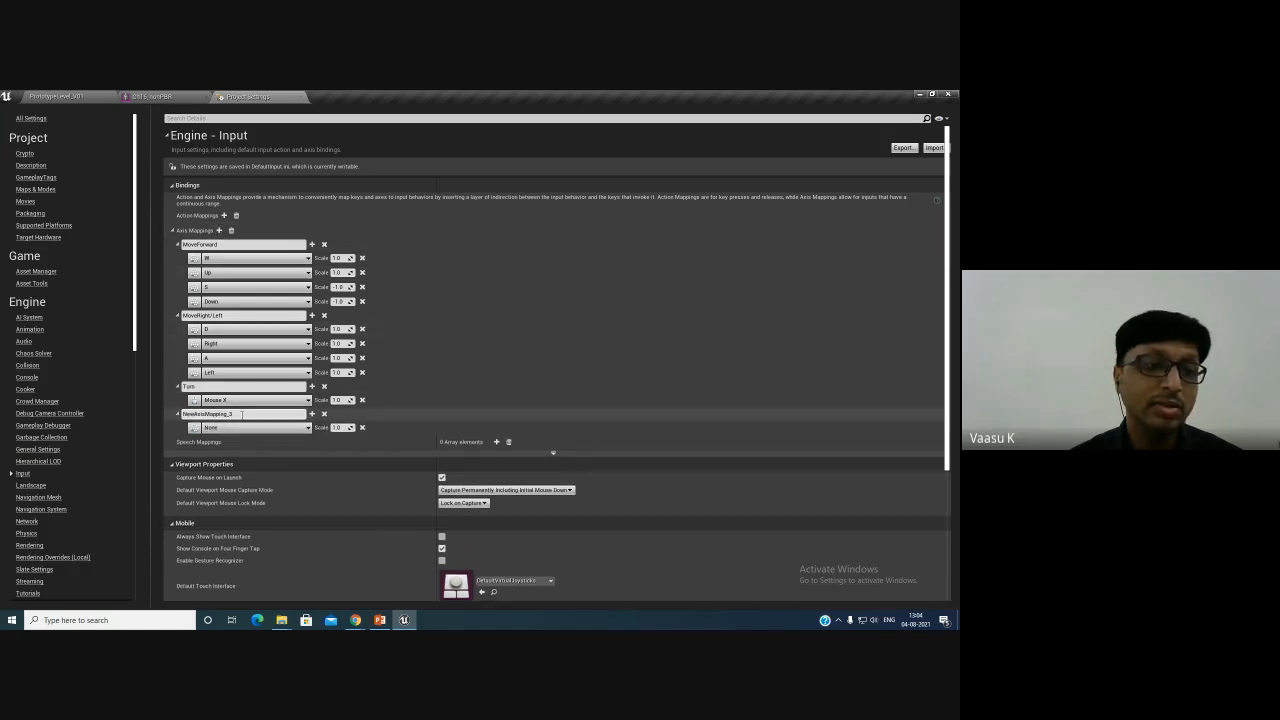
pyautogui.click(238, 414)
pyautogui.write('LookUp')
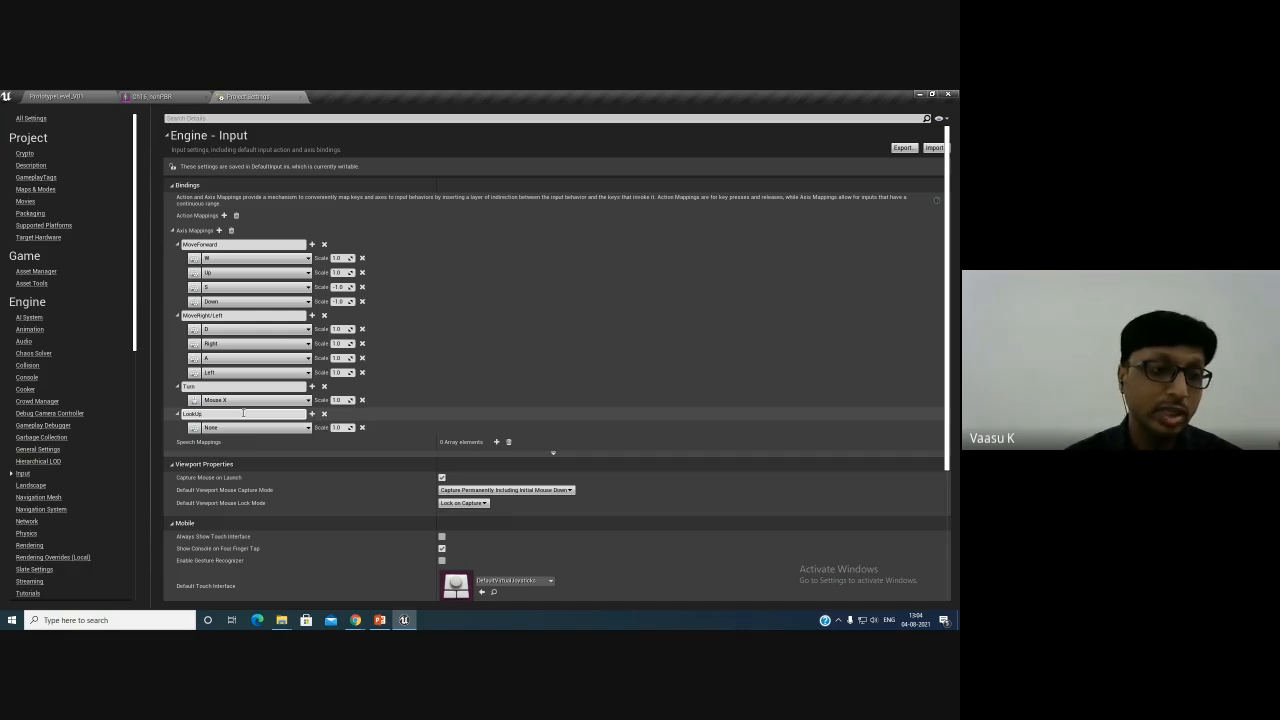
pyautogui.click(241, 428)
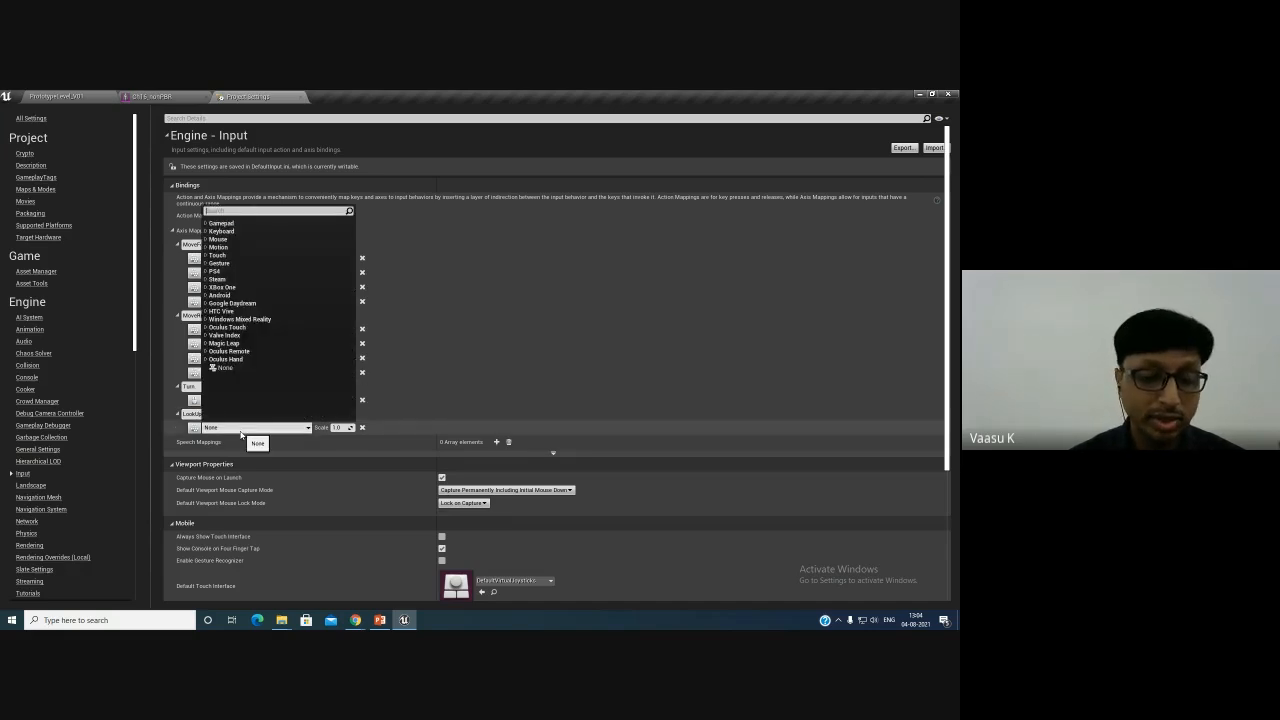
pyautogui.write('Mous')
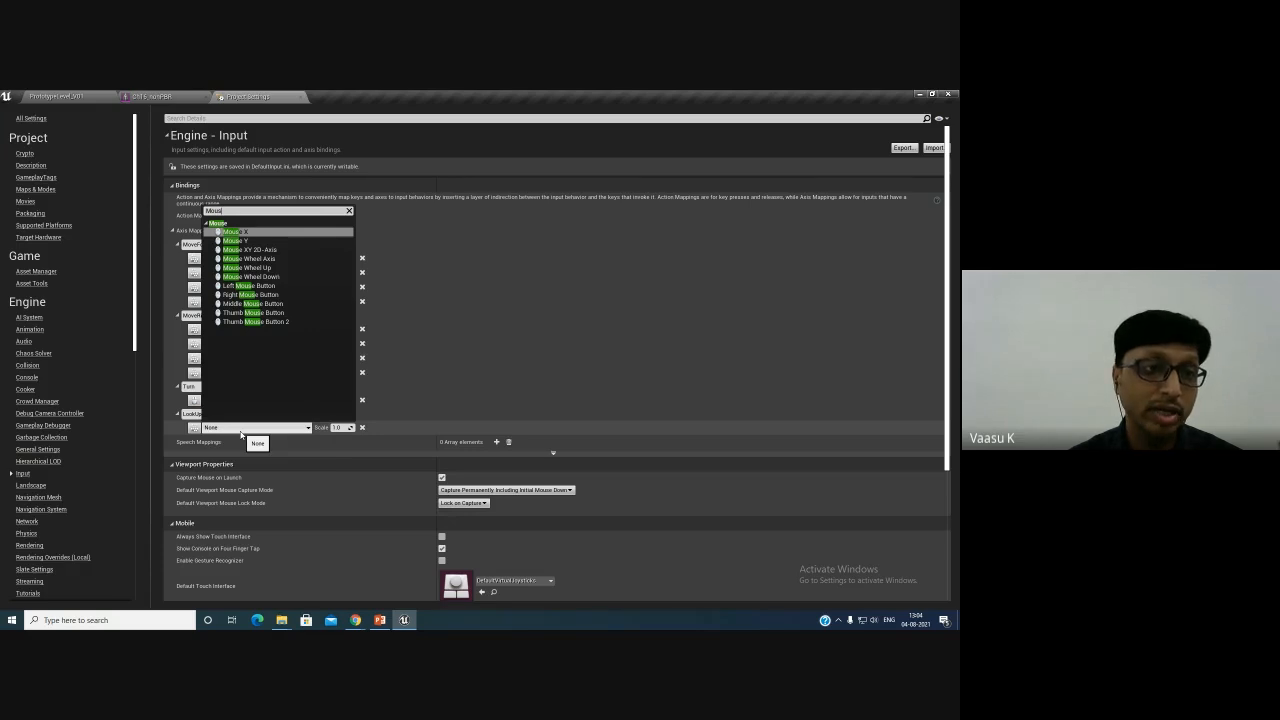
pyautogui.click(295, 241)
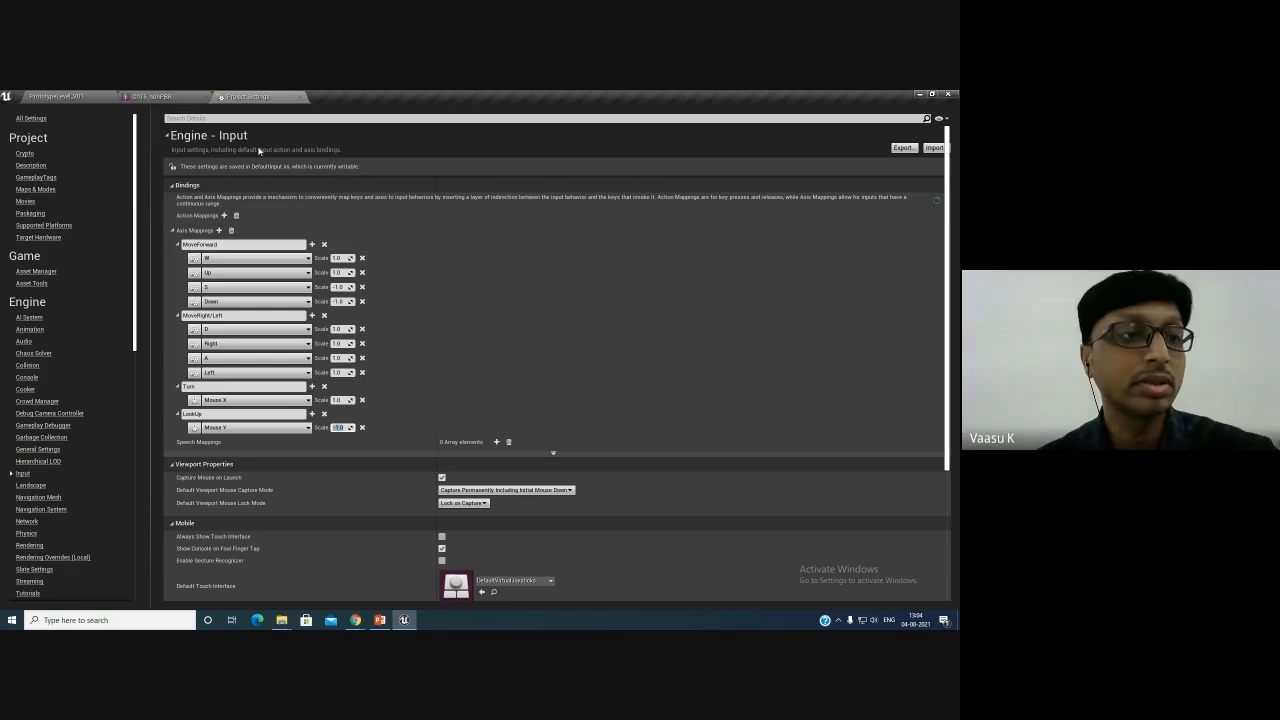
# - Add an action mapping named Jump and bind it to the Space Bar
pyautogui.click(172, 216)
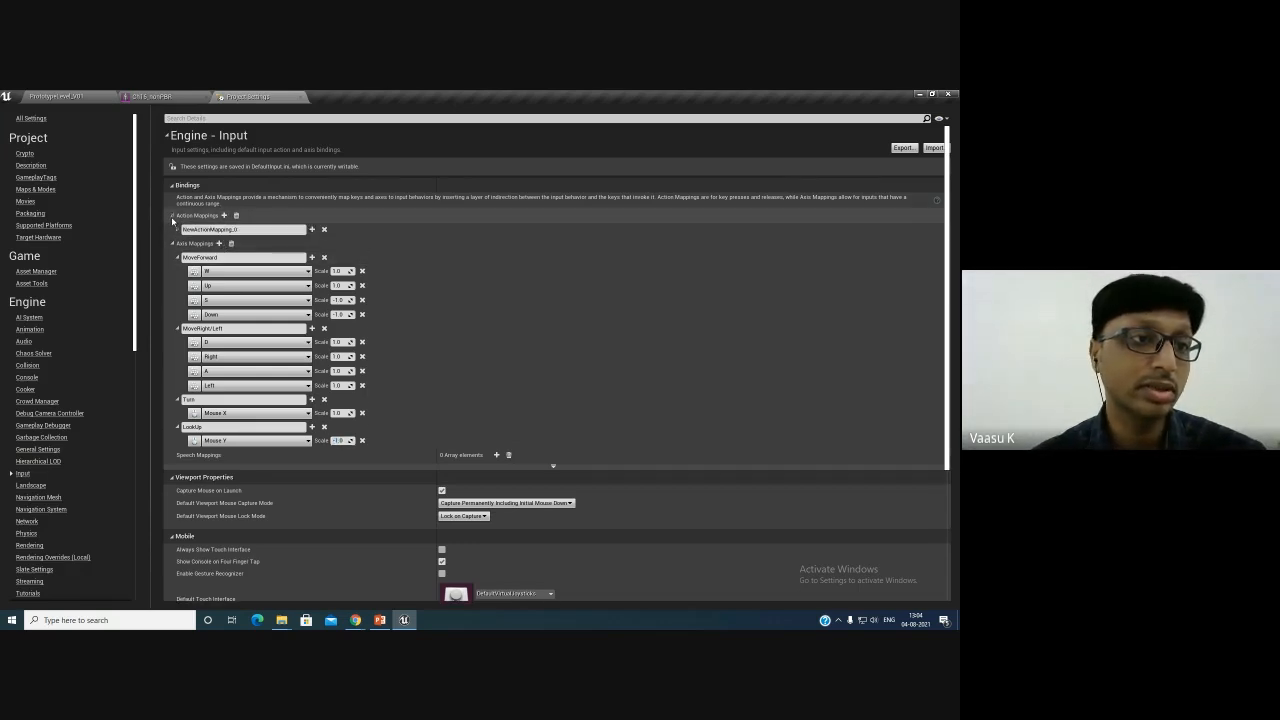
pyautogui.click(214, 229)
pyautogui.write('Jum')
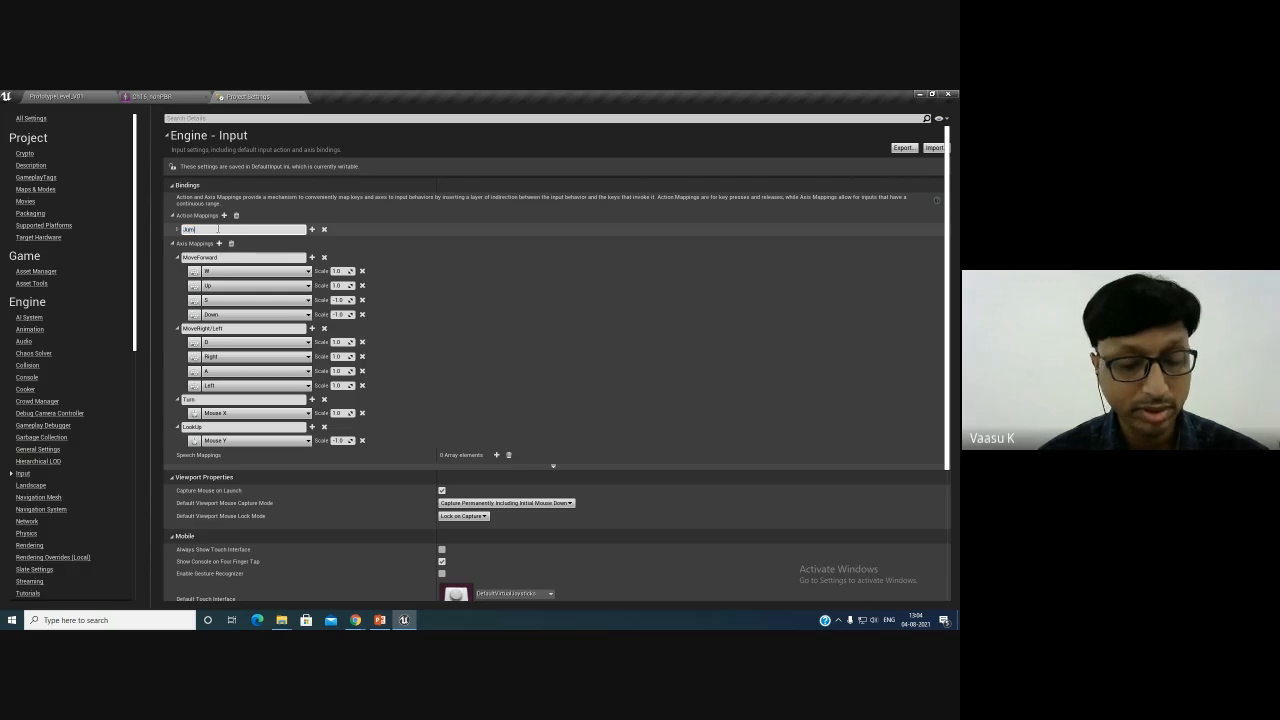
pyautogui.write('p')
pyautogui.press('Return')
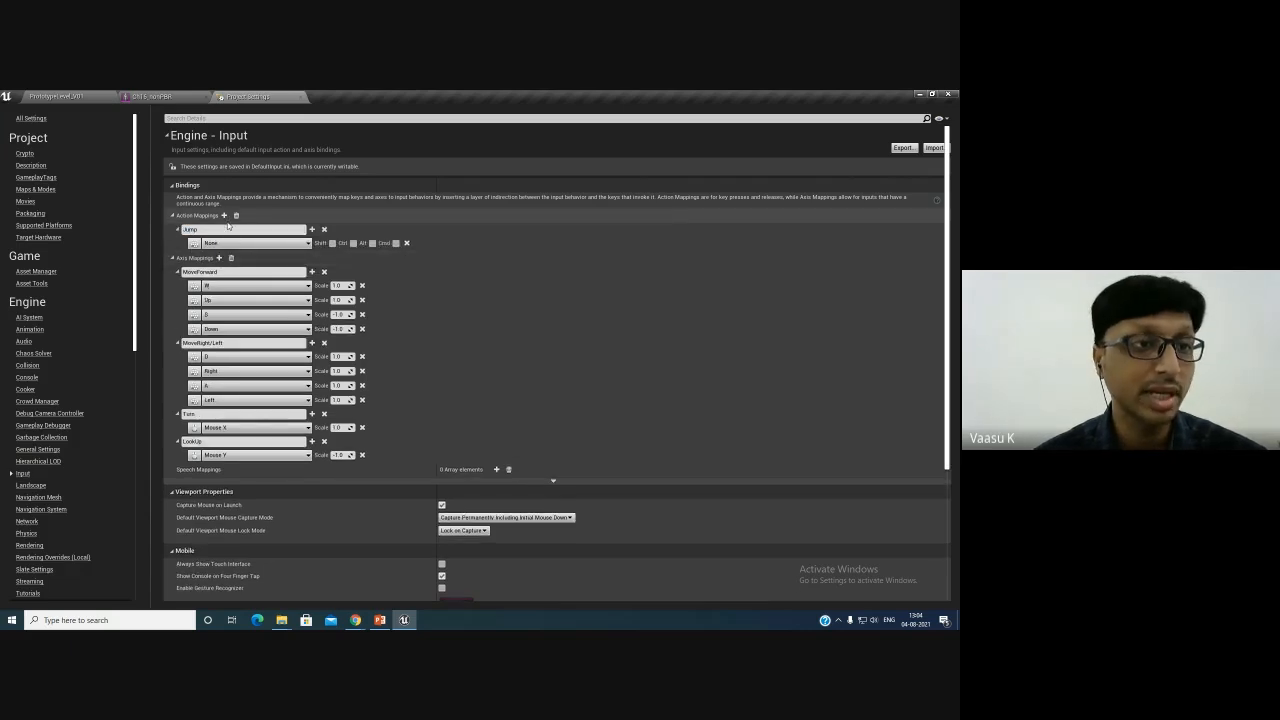
pyautogui.click(238, 243)
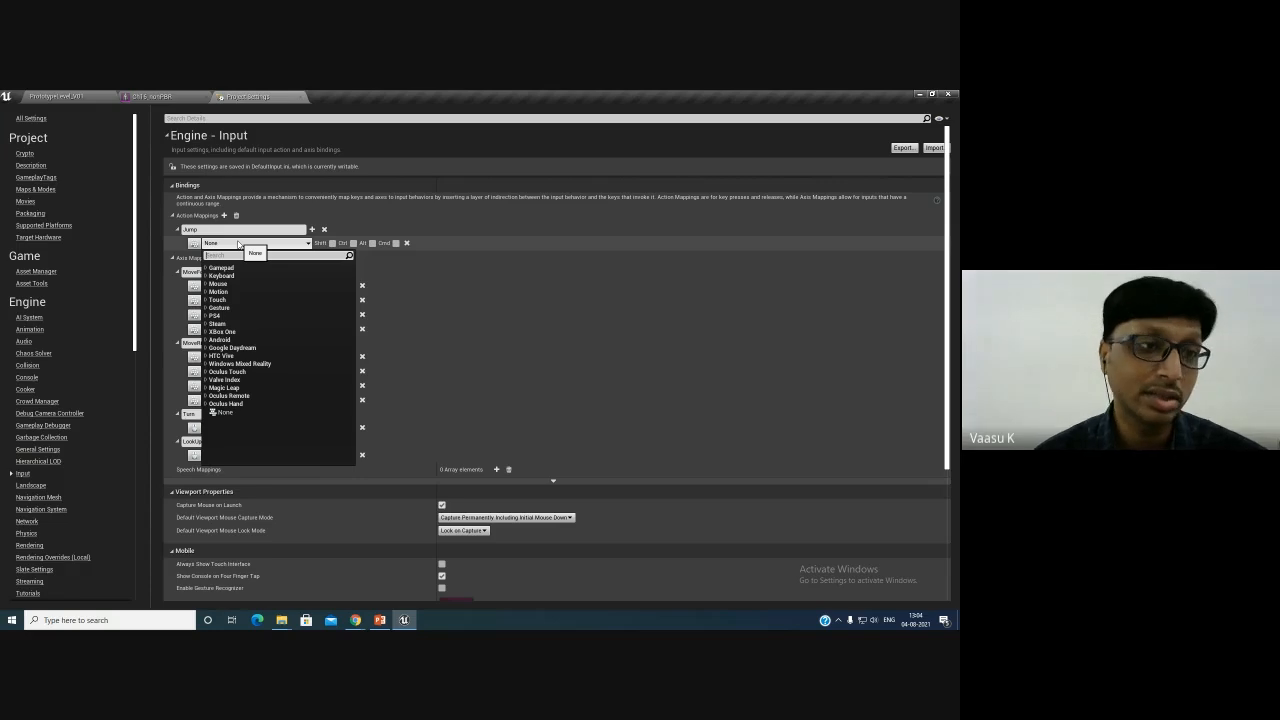
pyautogui.write('s')
pyautogui.press('BackSpace')
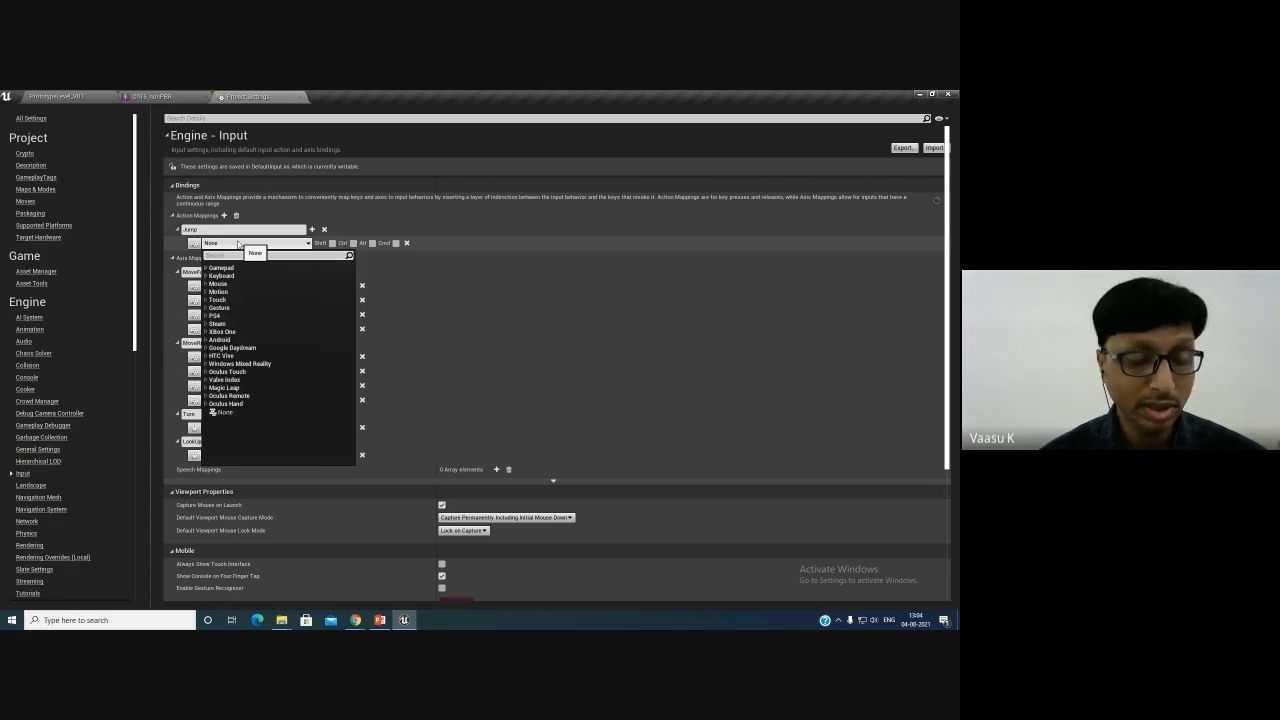
pyautogui.write('Space')
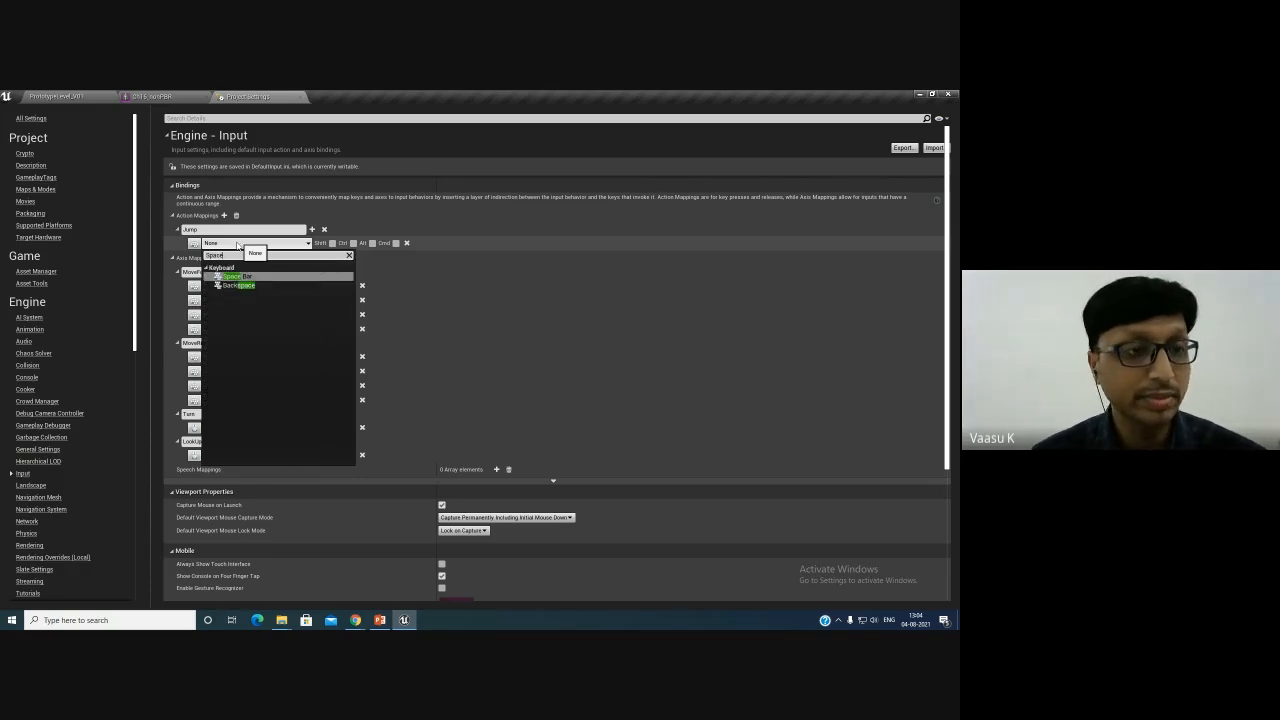
pyautogui.press('Return')
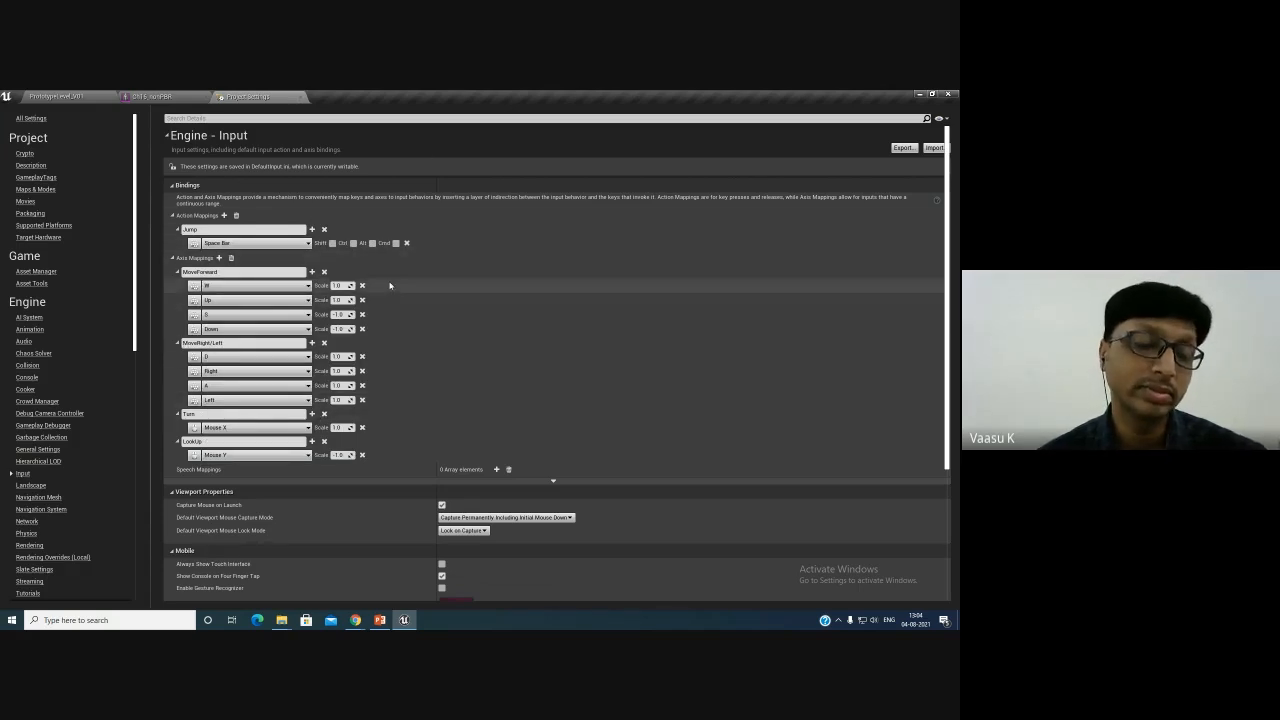
# - Return to the level editor and open the BP_DoctorChad blueprint from the Blueprint folder
pyautogui.middleClick(169, 97)
pyautogui.click(75, 95)
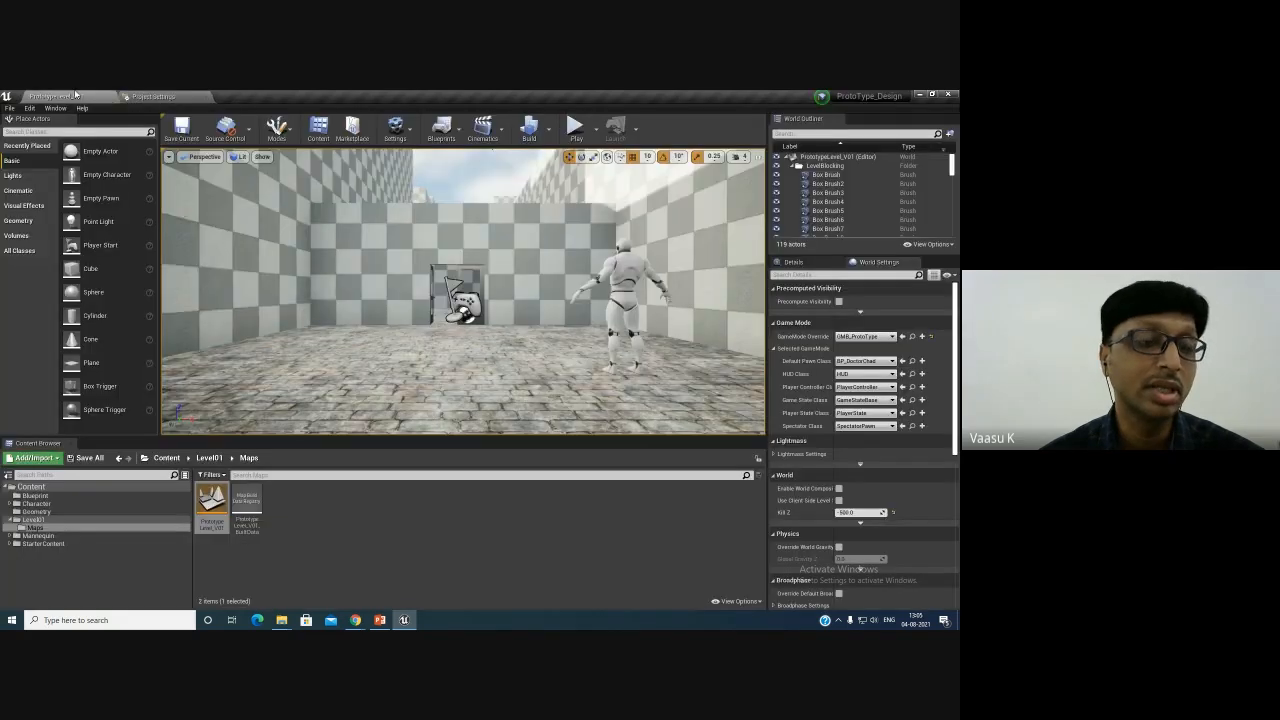
pyautogui.click(60, 495)
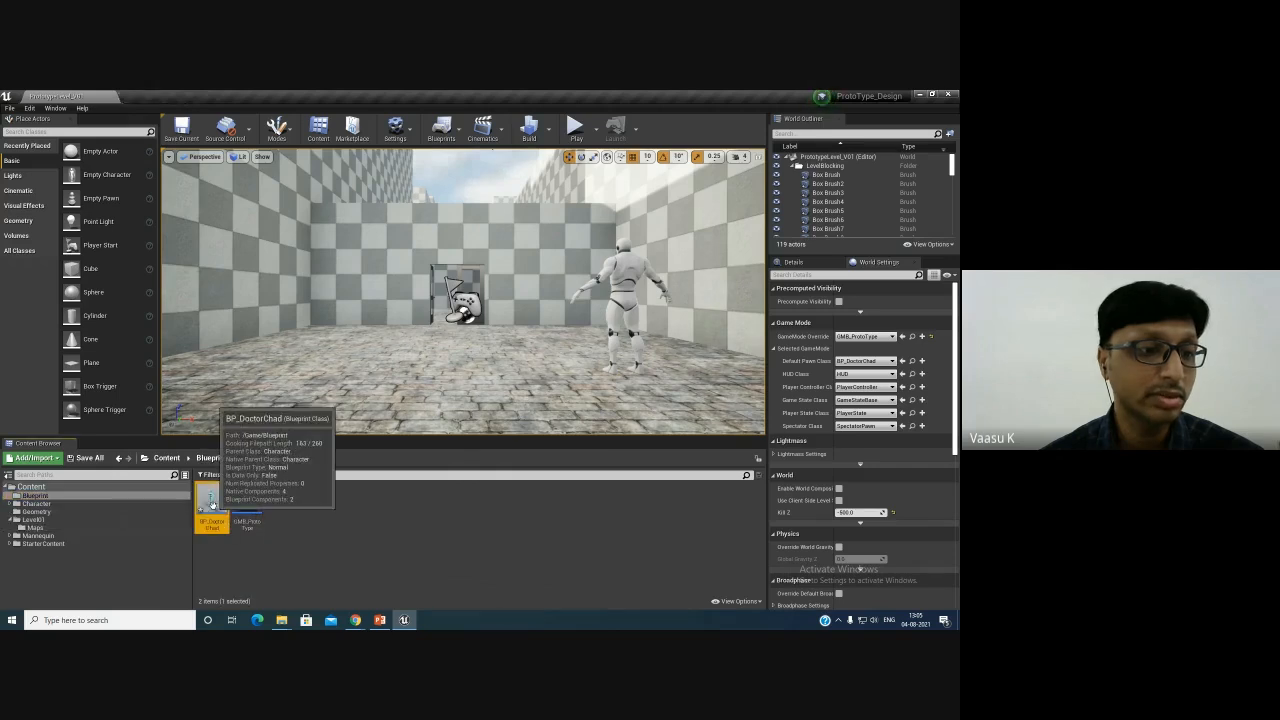
pyautogui.doubleClick(212, 500)
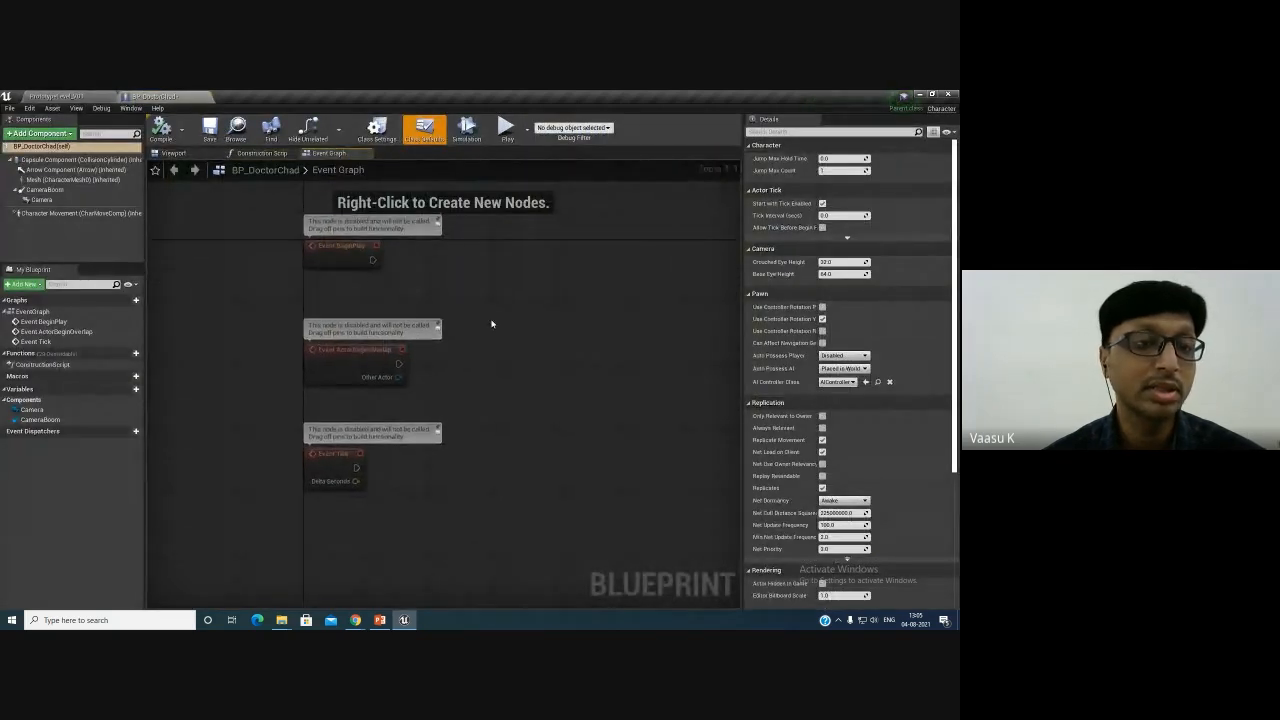
# - Delete the three default event nodes from the blueprint's Event Graph
pyautogui.moveTo(236, 207); pyautogui.dragTo(387, 508)
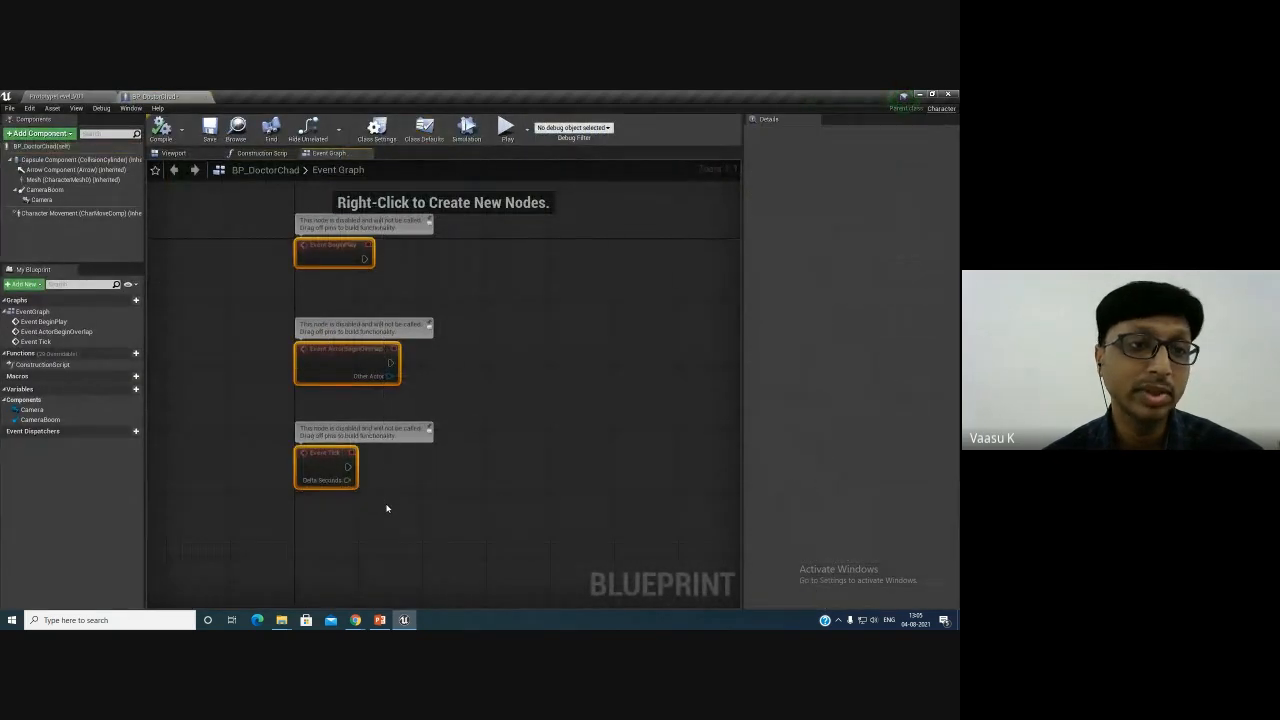
pyautogui.moveTo(405, 505); pyautogui.dragTo(423, 468, button='right')
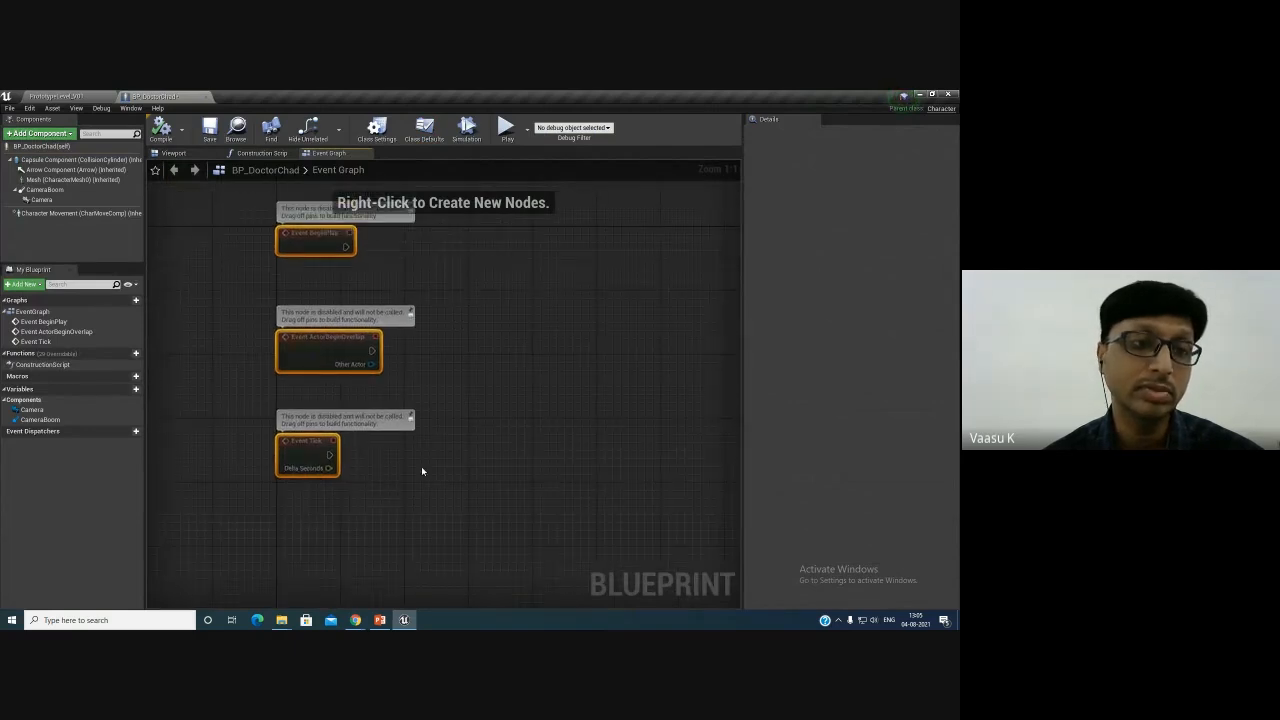
pyautogui.press('Delete')
# - Add an InputAxis MoveForward event node to the blueprint's Event Graph
pyautogui.rightClick(329, 288)
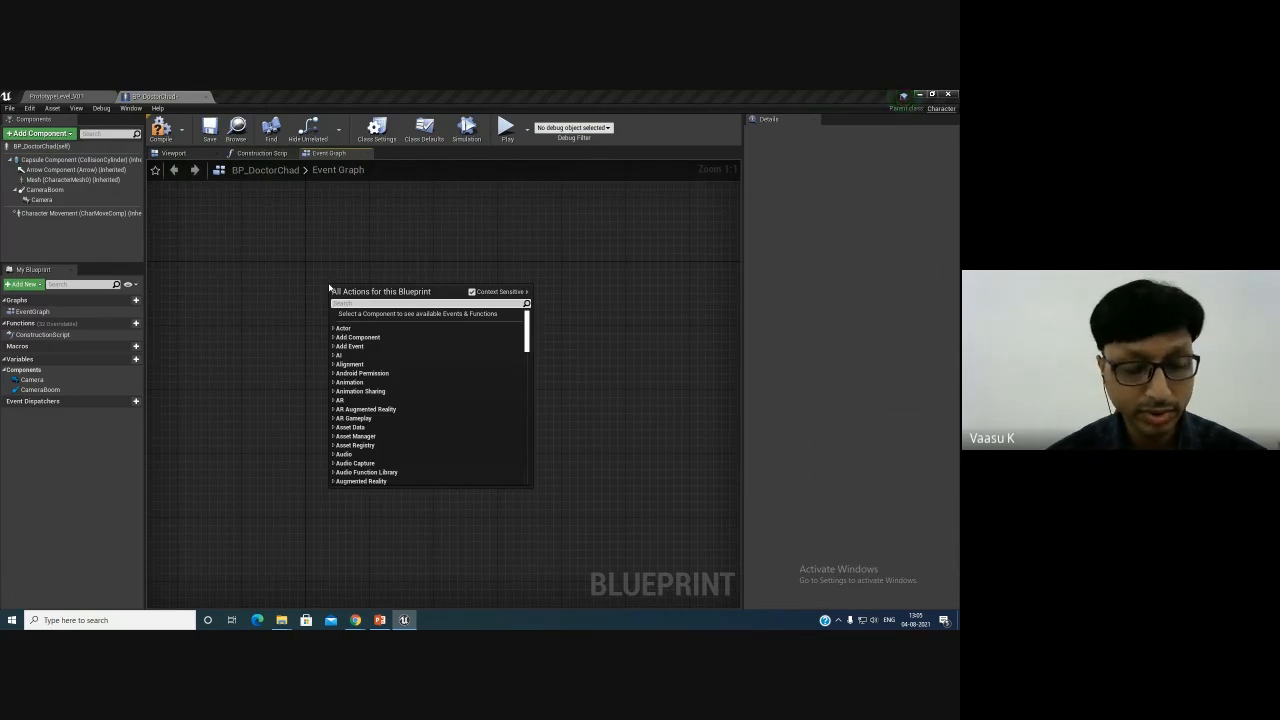
pyautogui.write('Move')
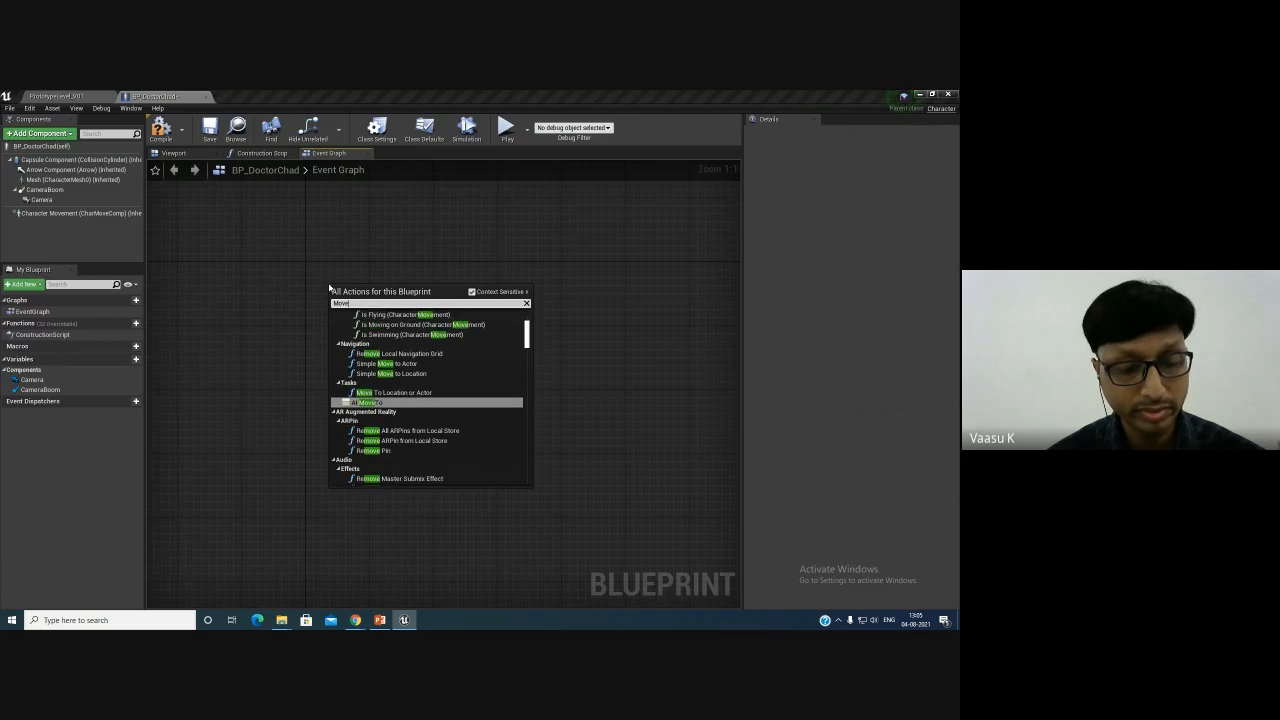
pyautogui.write('for')
pyautogui.press('Up')
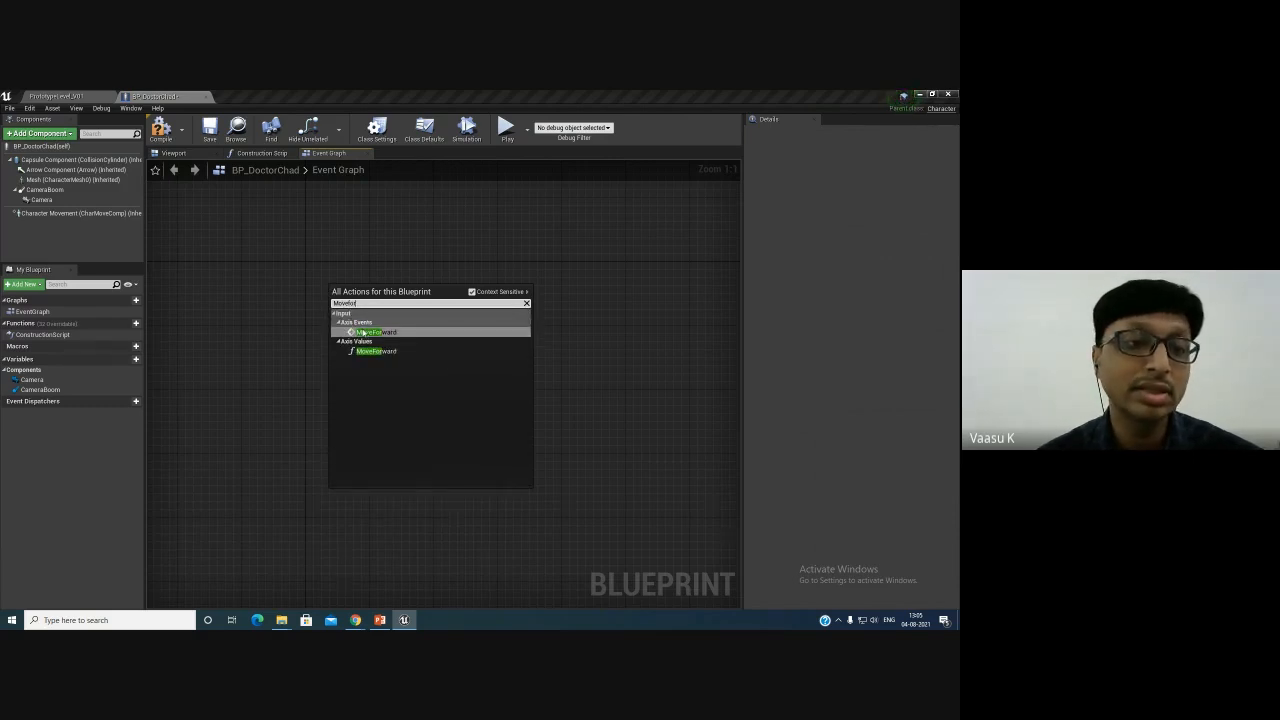
pyautogui.write('r')
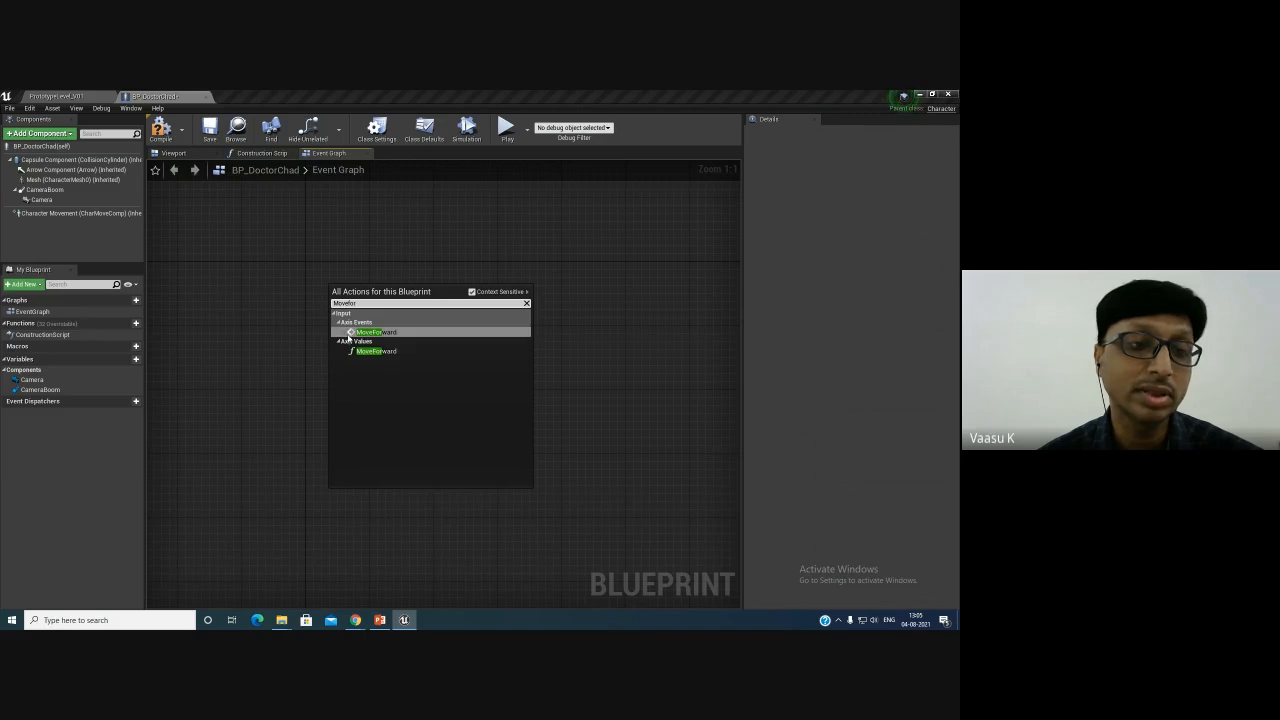
pyautogui.click(363, 334)
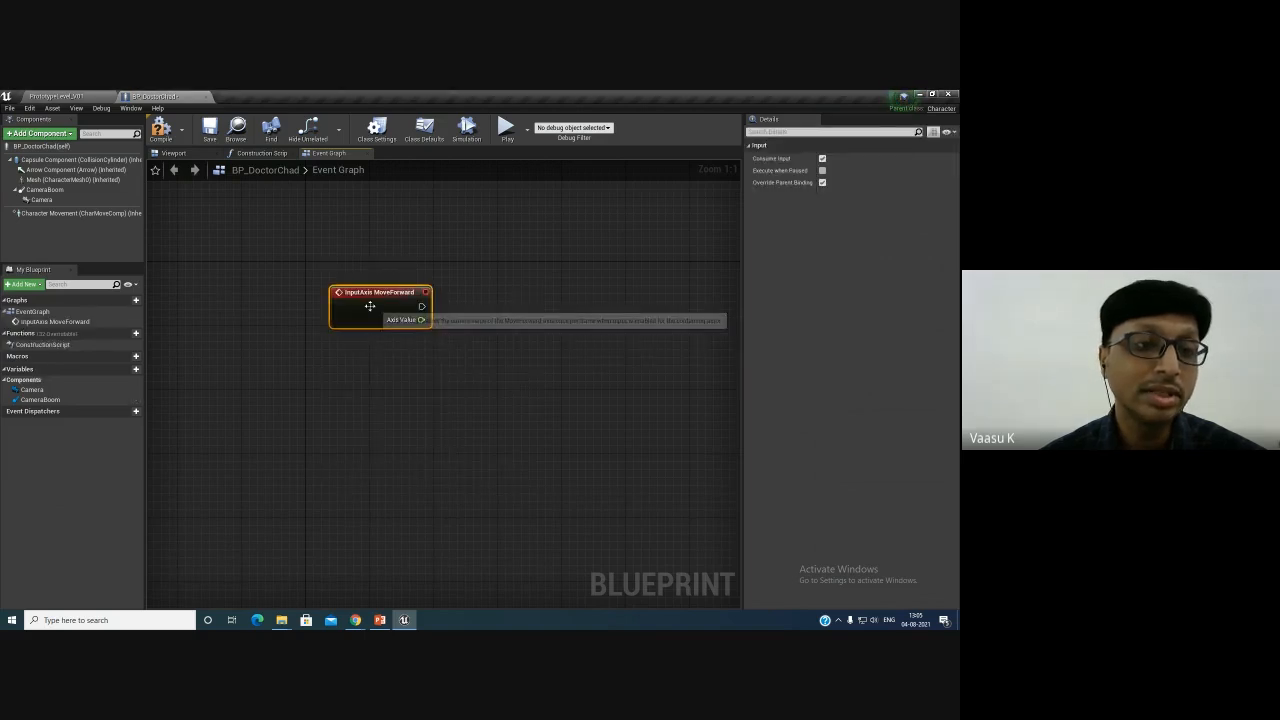
pyautogui.moveTo(367, 304); pyautogui.dragTo(343, 274)
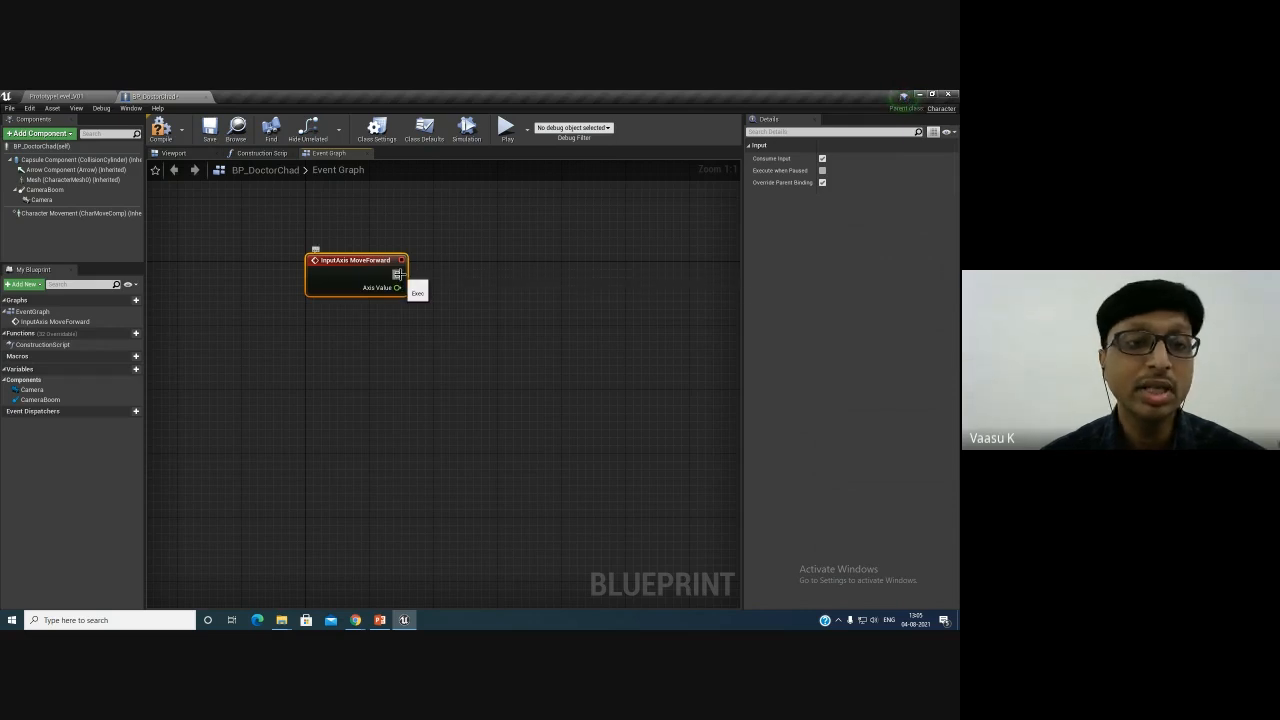
# - Attach a Print String node to the MoveForward event and feed its Axis Value into the In String input
pyautogui.moveTo(398, 274); pyautogui.dragTo(529, 278)
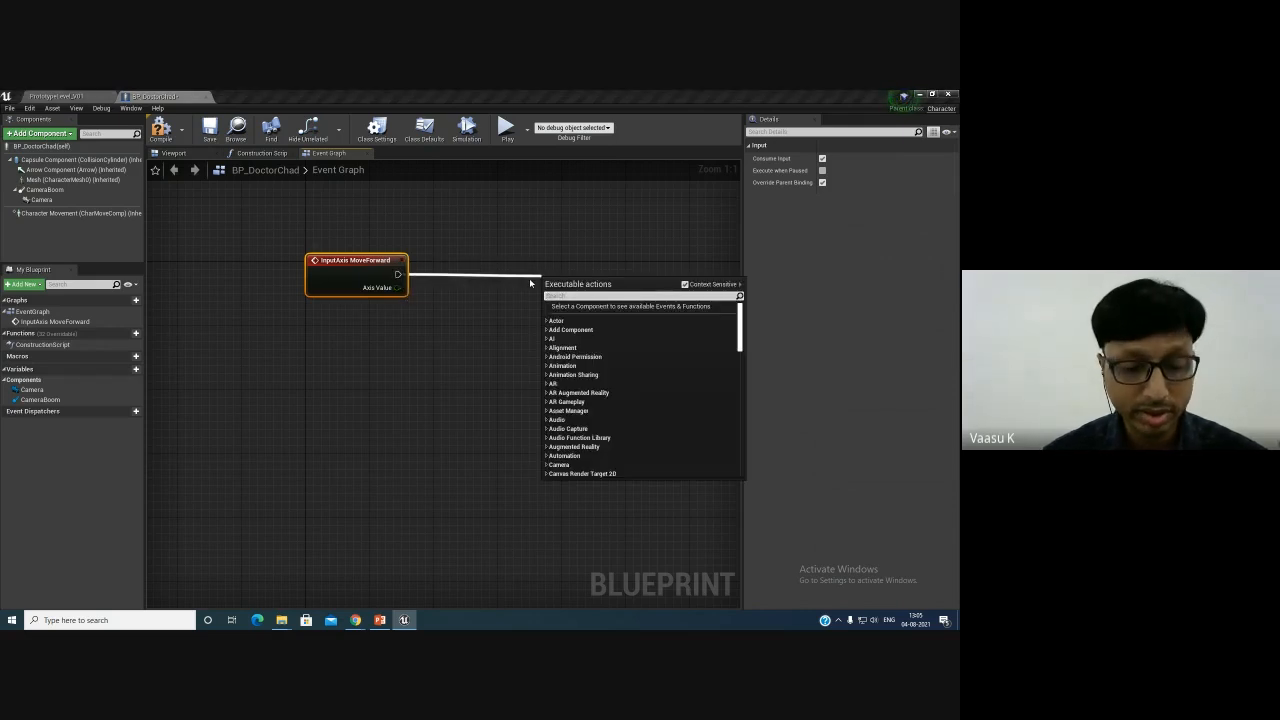
pyautogui.write('or')
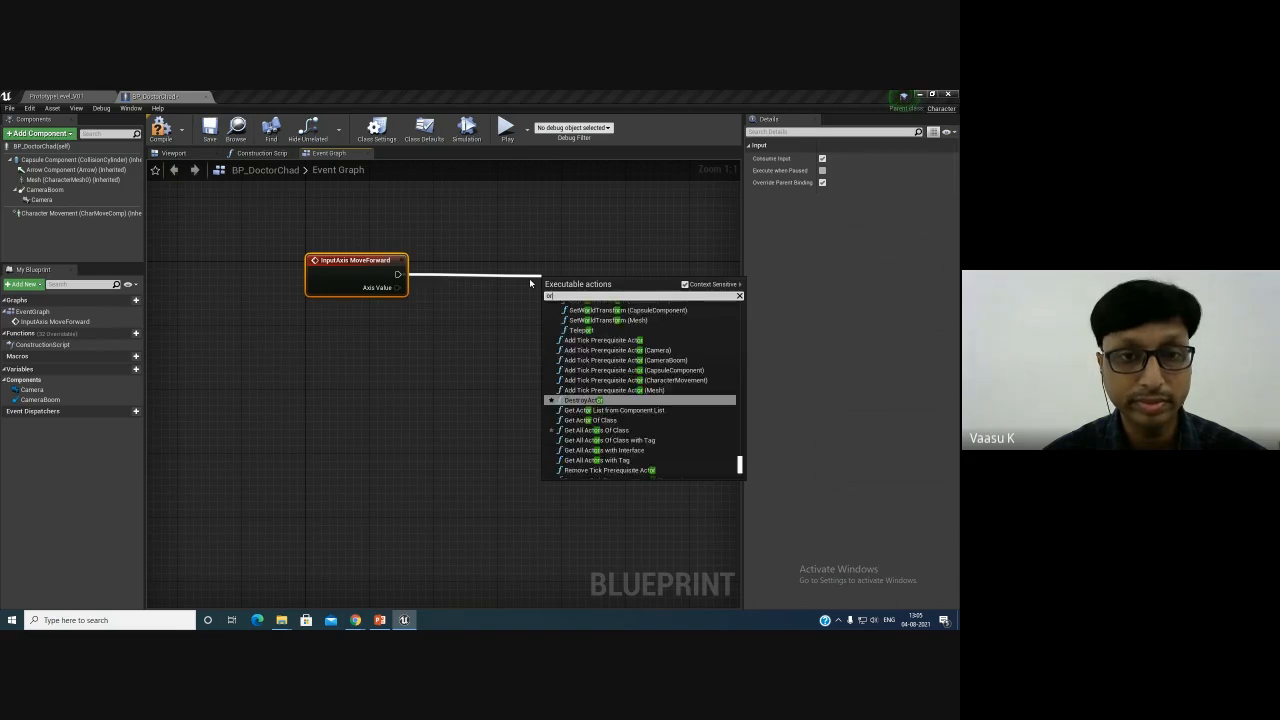
pyautogui.press('BackSpace')
pyautogui.press('BackSpace')
pyautogui.write('print')
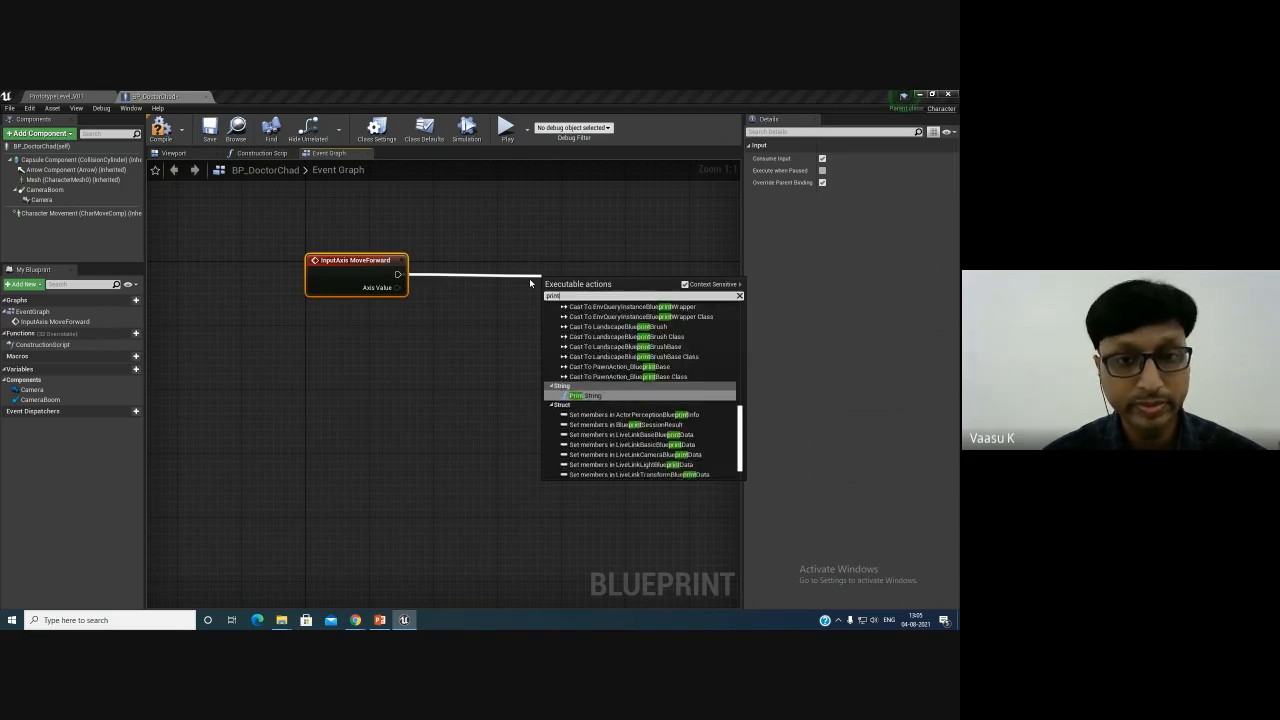
pyautogui.press('Return')
pyautogui.moveTo(540, 284); pyautogui.dragTo(532, 244)
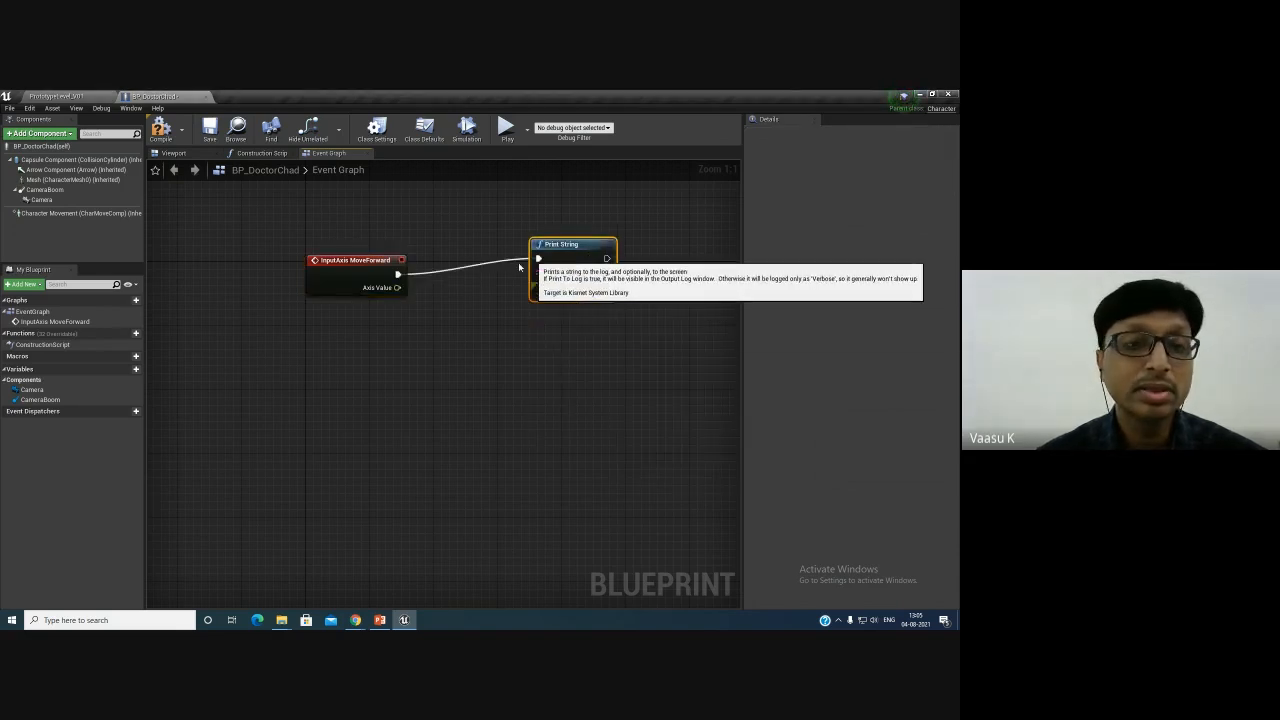
pyautogui.moveTo(398, 288); pyautogui.dragTo(585, 252)
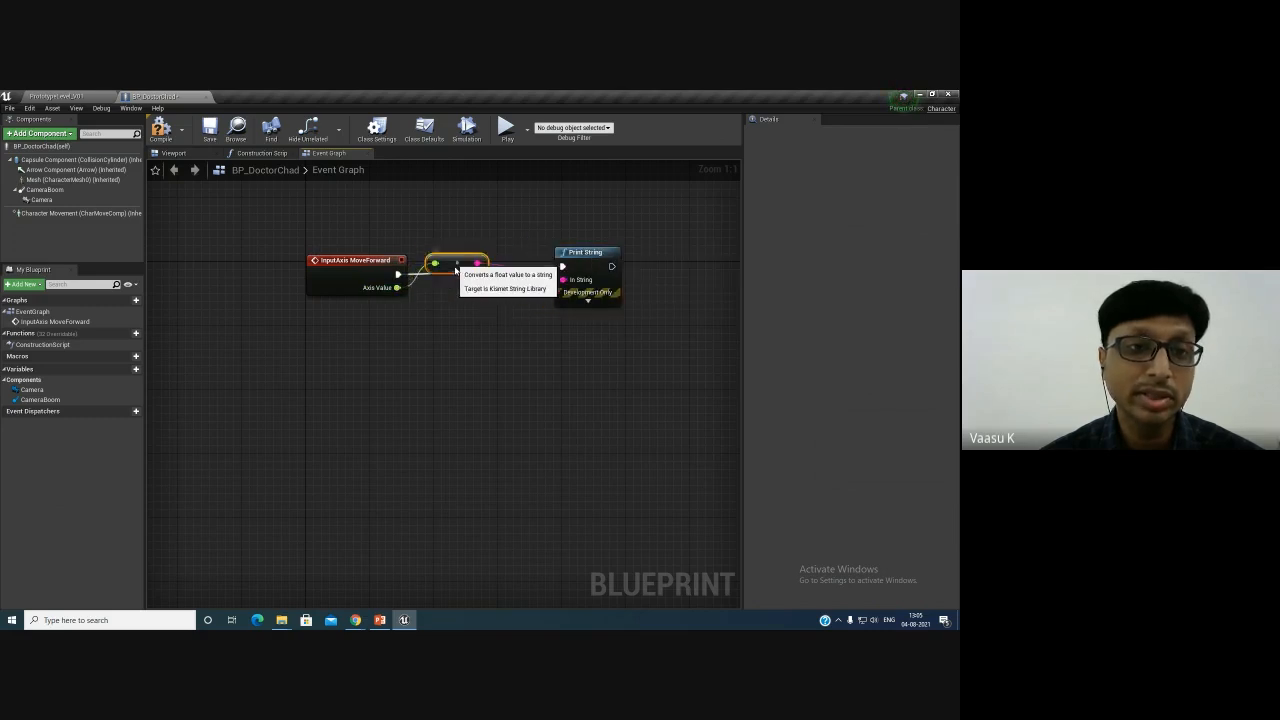
pyautogui.moveTo(425, 250); pyautogui.dragTo(441, 288)
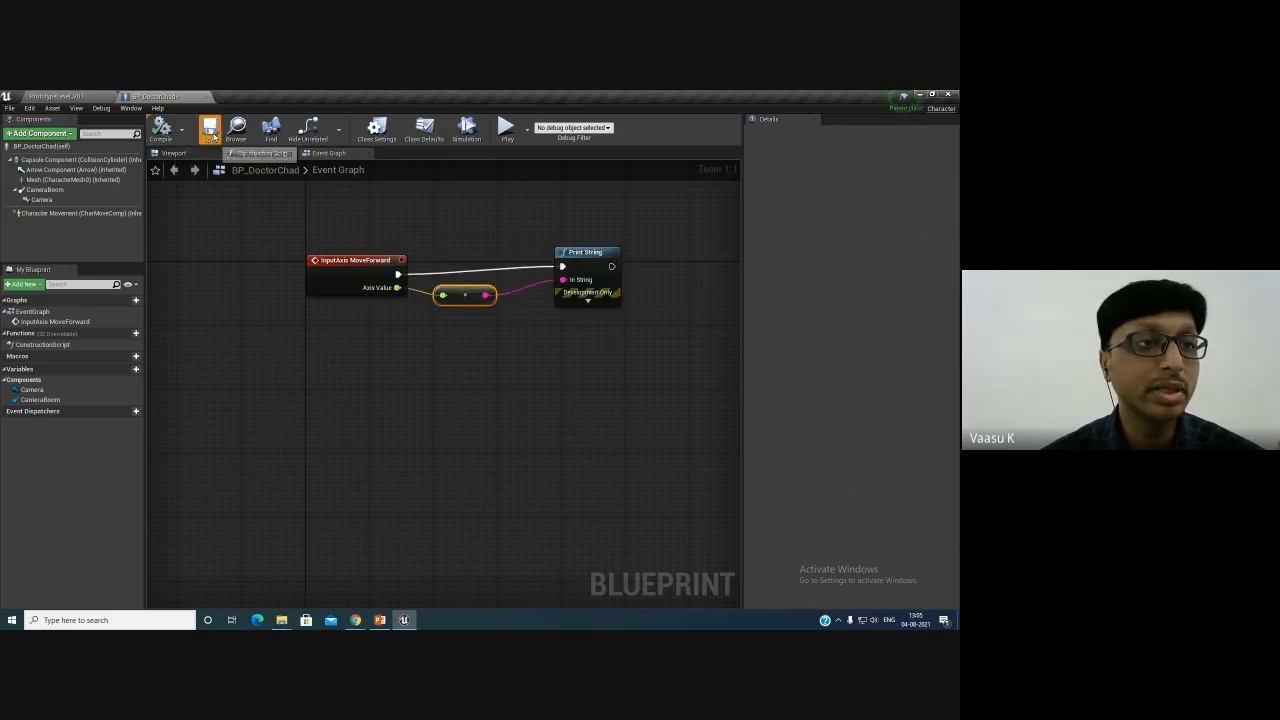
# - Play the level and watch the MoveForward graph with the spawned BP_DoctorChad selected as debug object, then stop
pyautogui.click(85, 96)
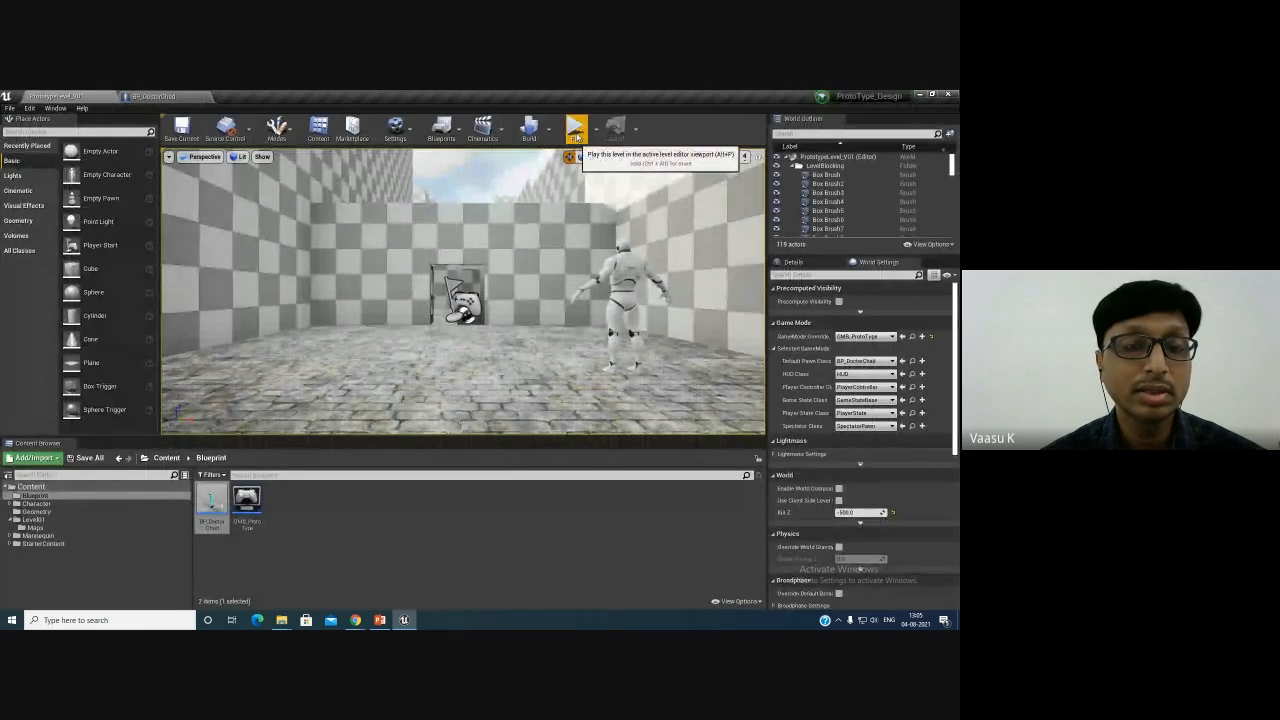
pyautogui.click(575, 127)
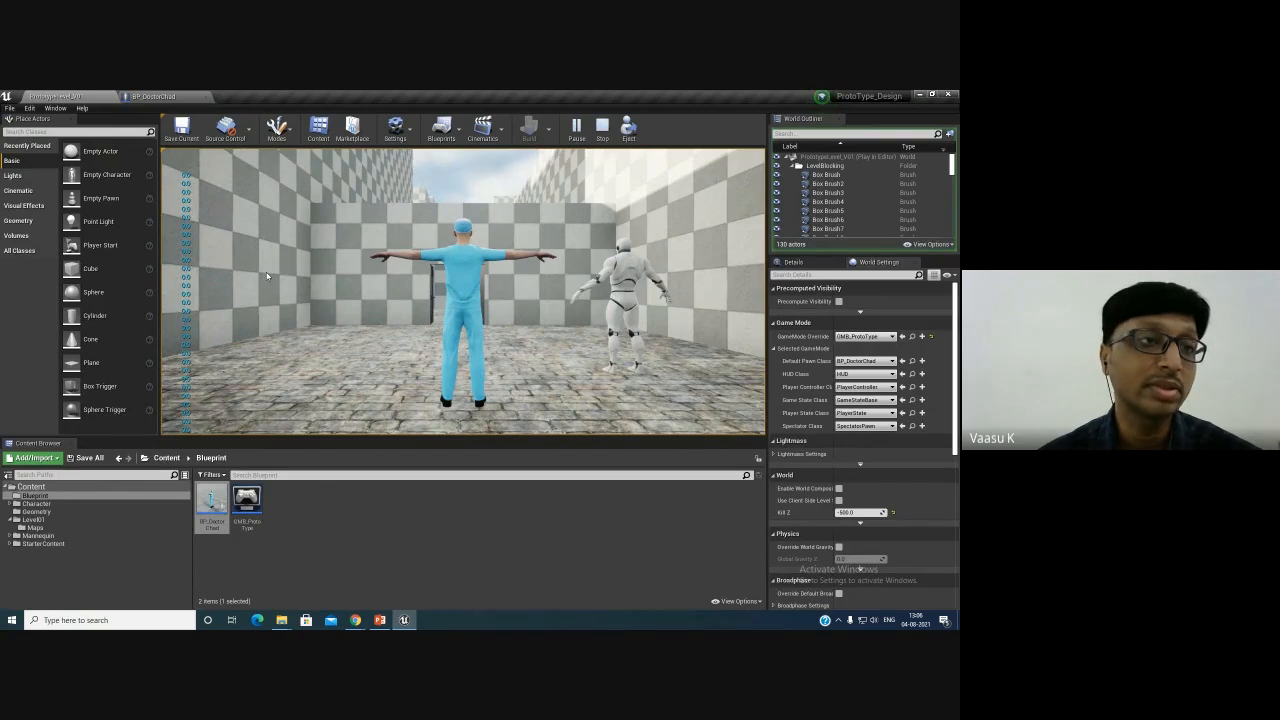
pyautogui.click(158, 96)
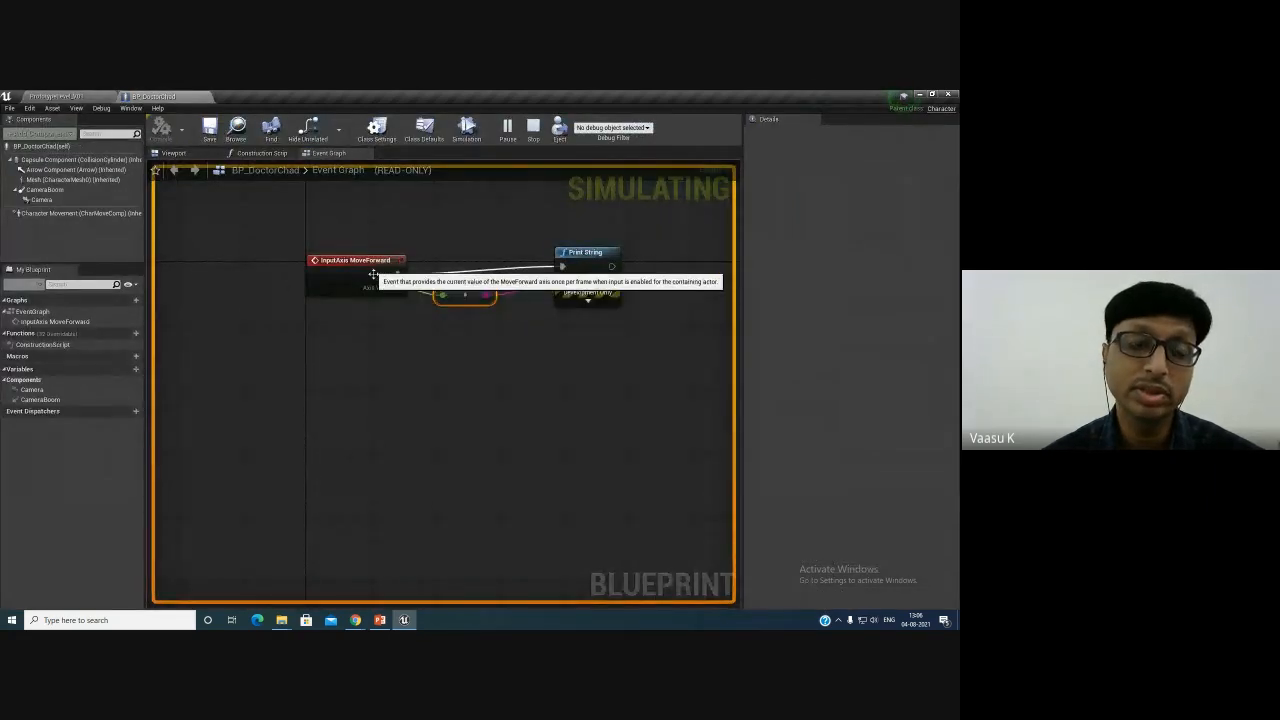
pyautogui.click(612, 127)
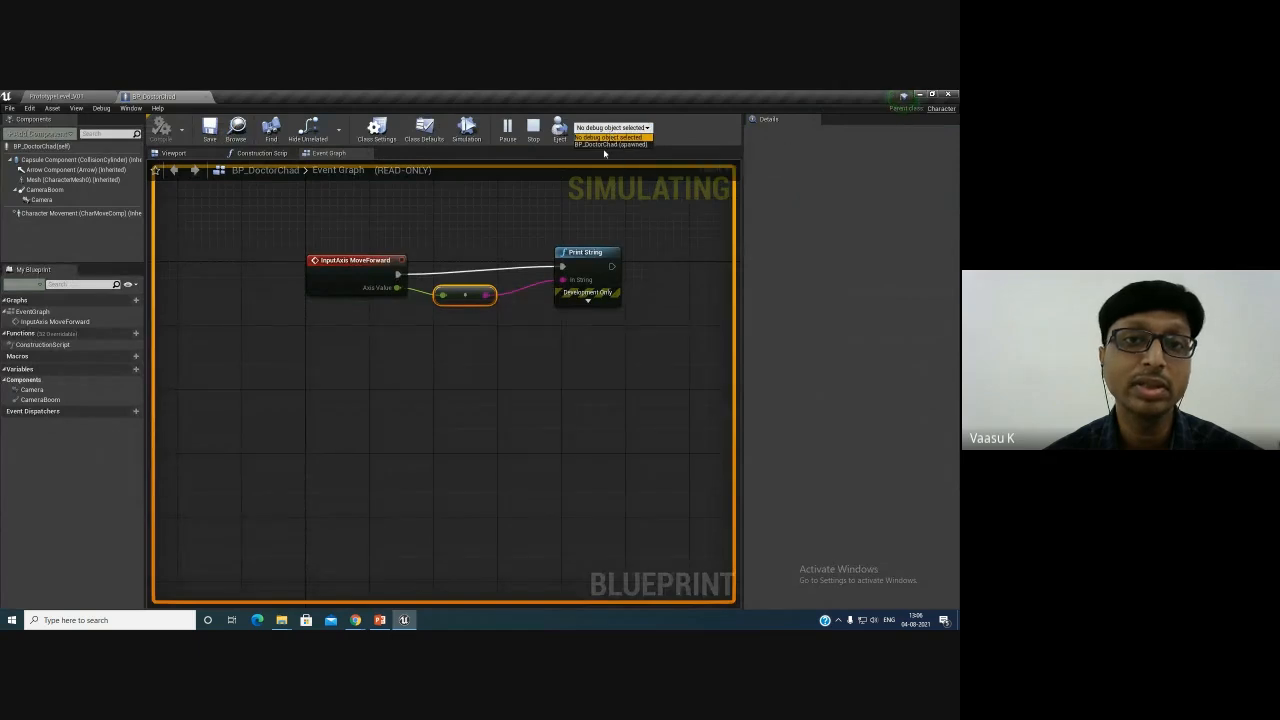
pyautogui.click(600, 145)
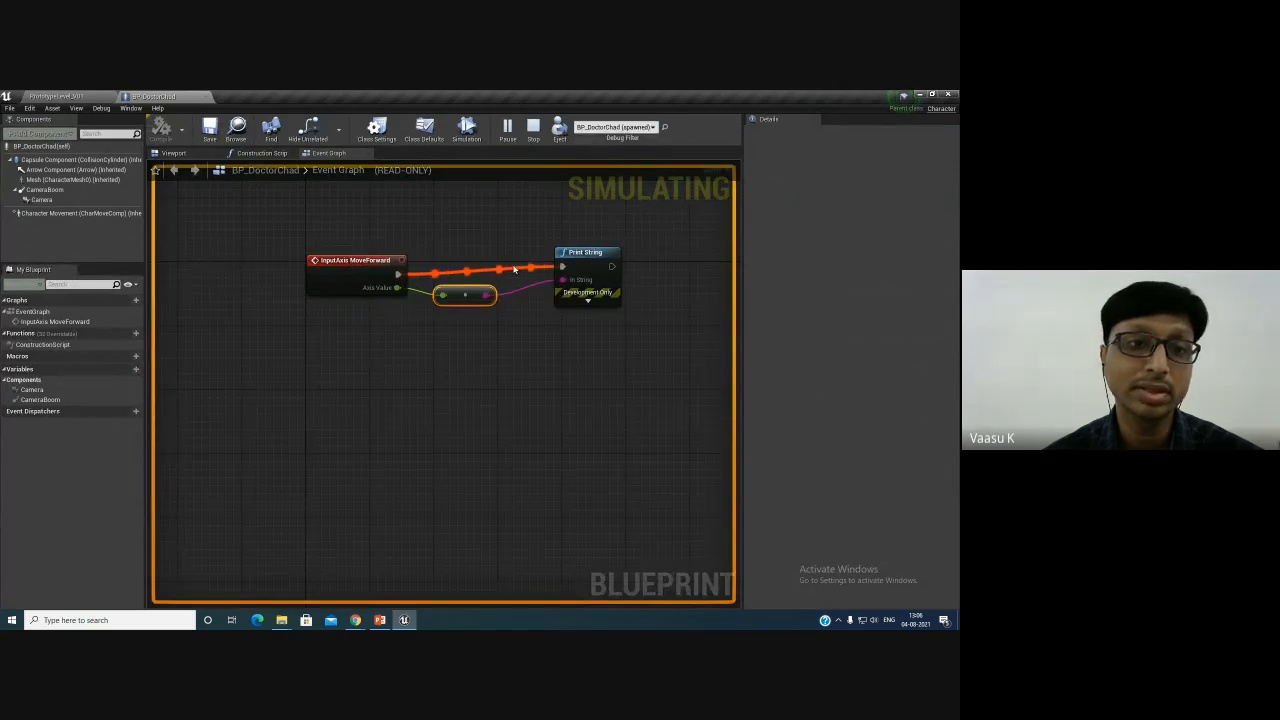
pyautogui.click(533, 127)
# - Play the level again to test the forward input output, then return to the blueprint
pyautogui.click(64, 95)
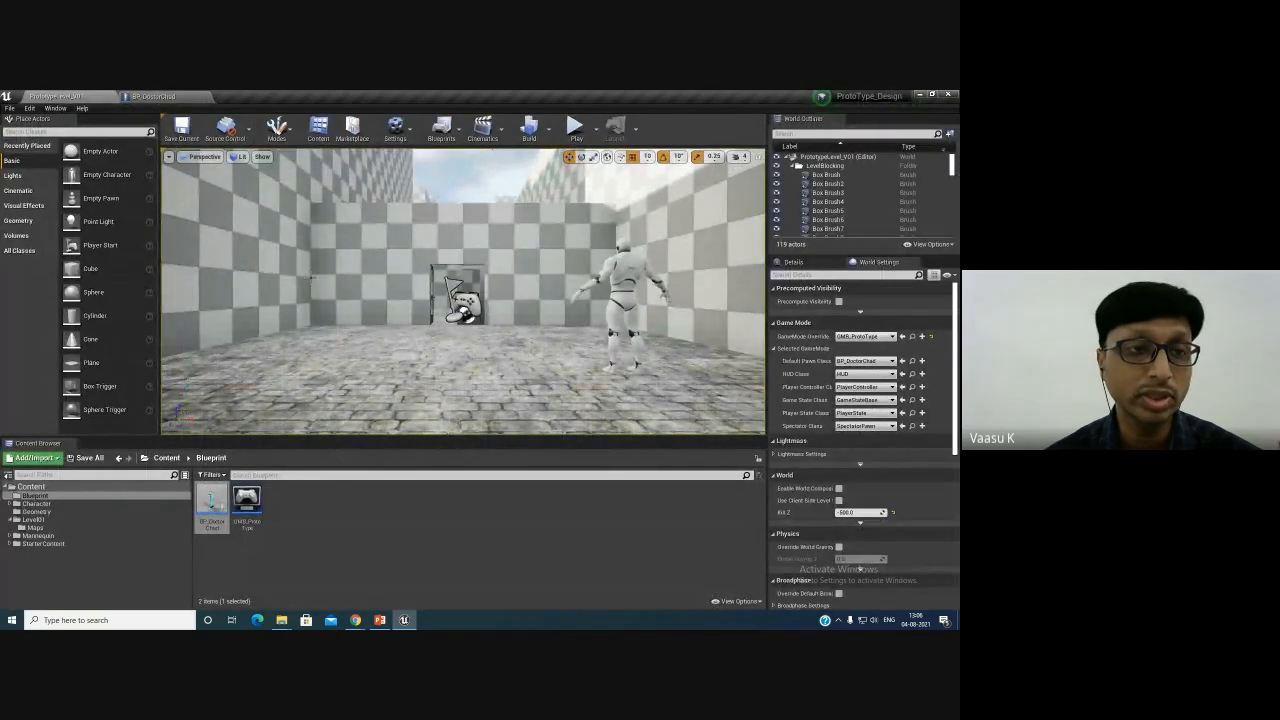
pyautogui.click(576, 128)
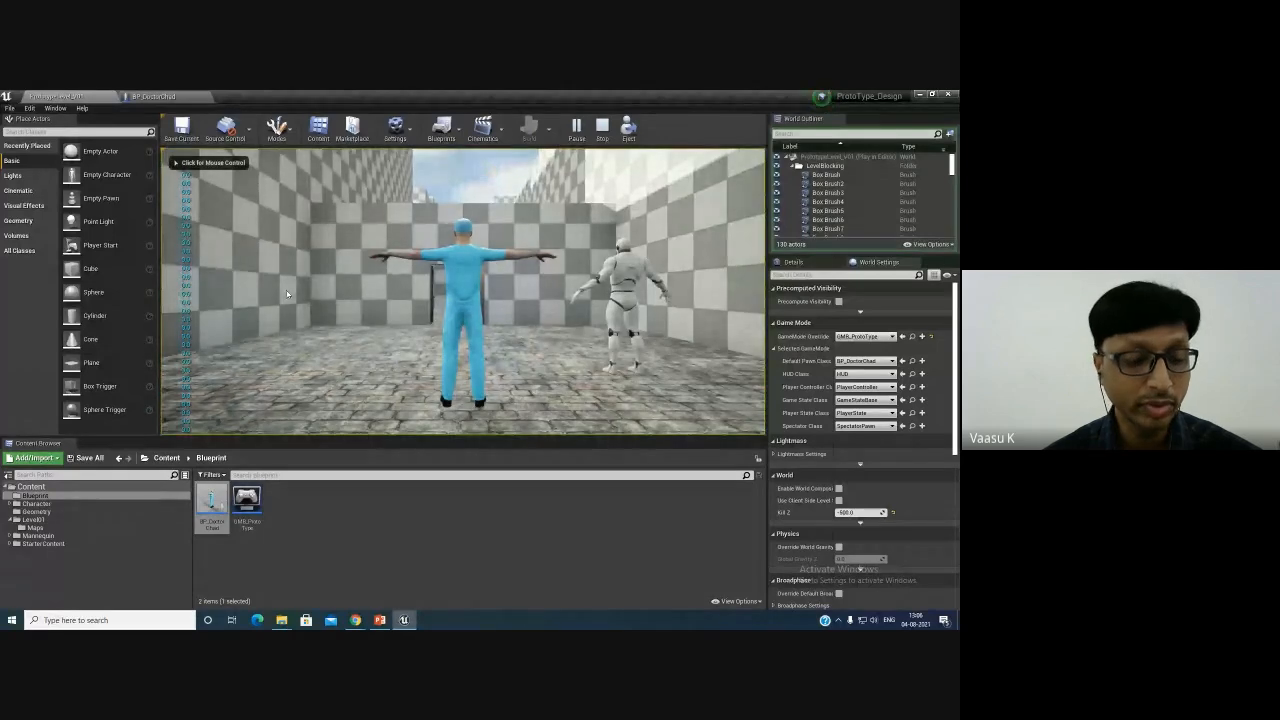
pyautogui.click(287, 294)
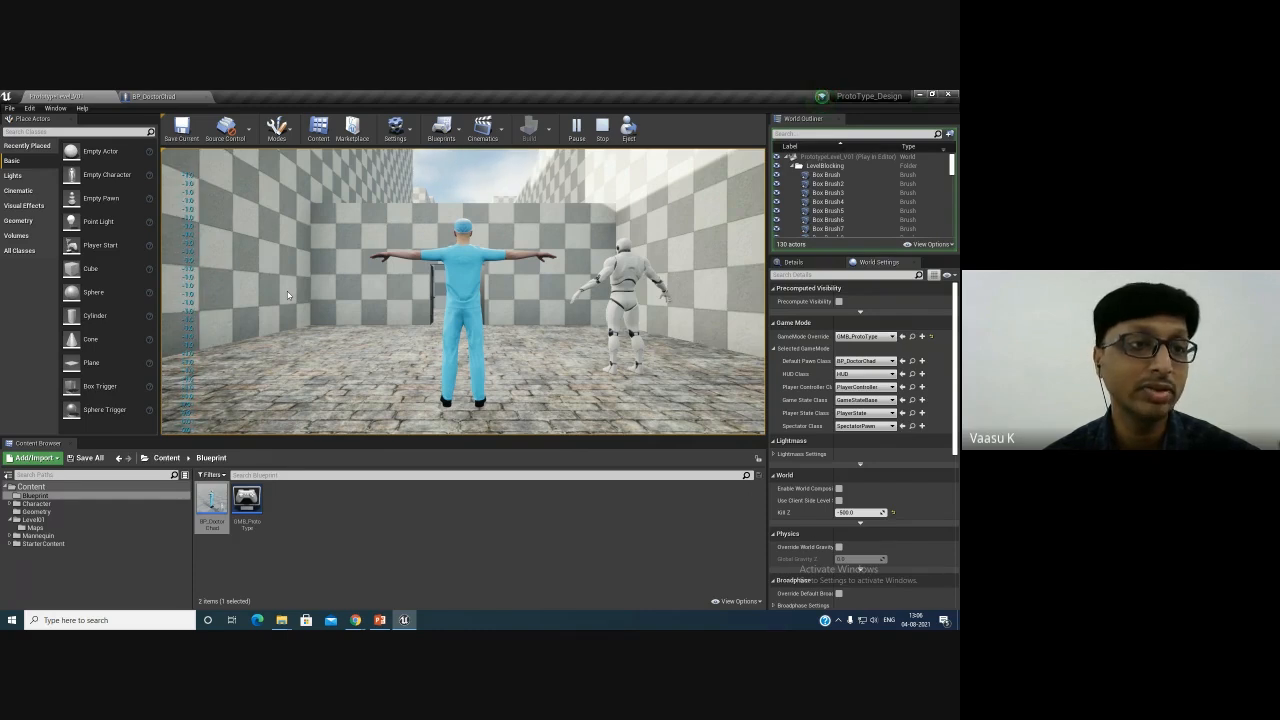
pyautogui.press('Escape')
pyautogui.click(155, 96)
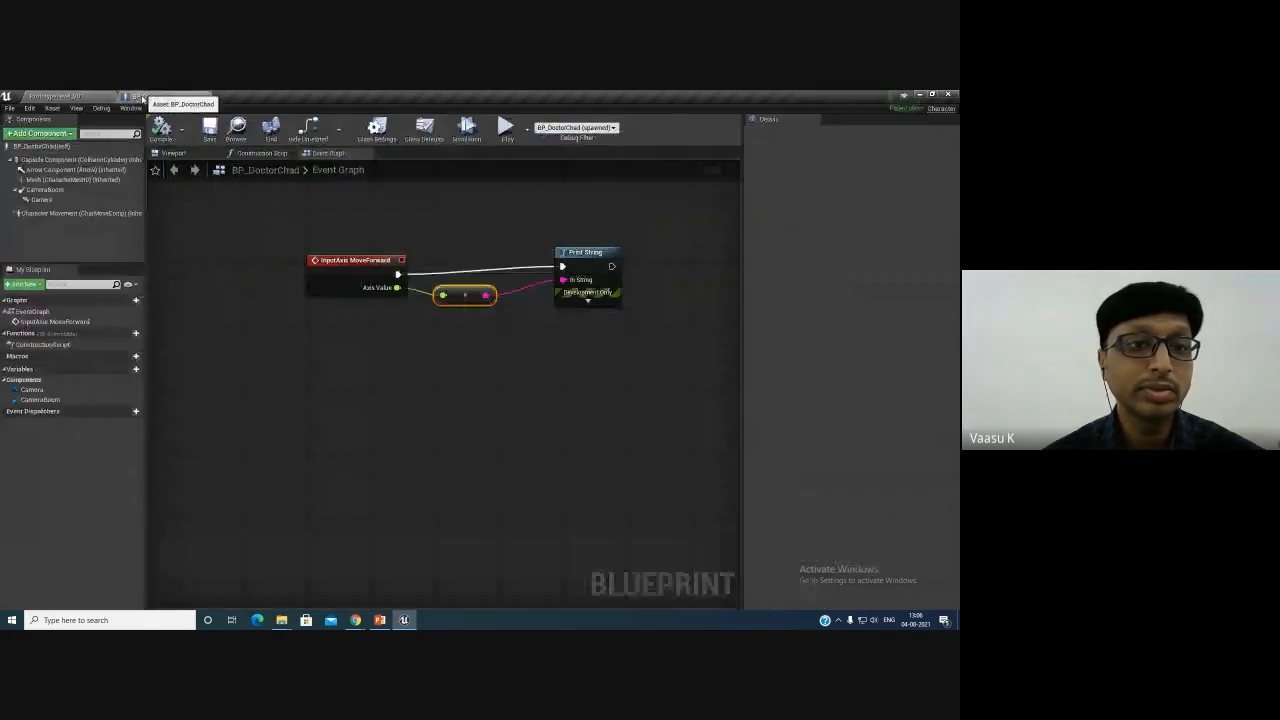
# - Delete the Print String node and its conversion node from the Event Graph
pyautogui.moveTo(438, 204); pyautogui.dragTo(591, 340)
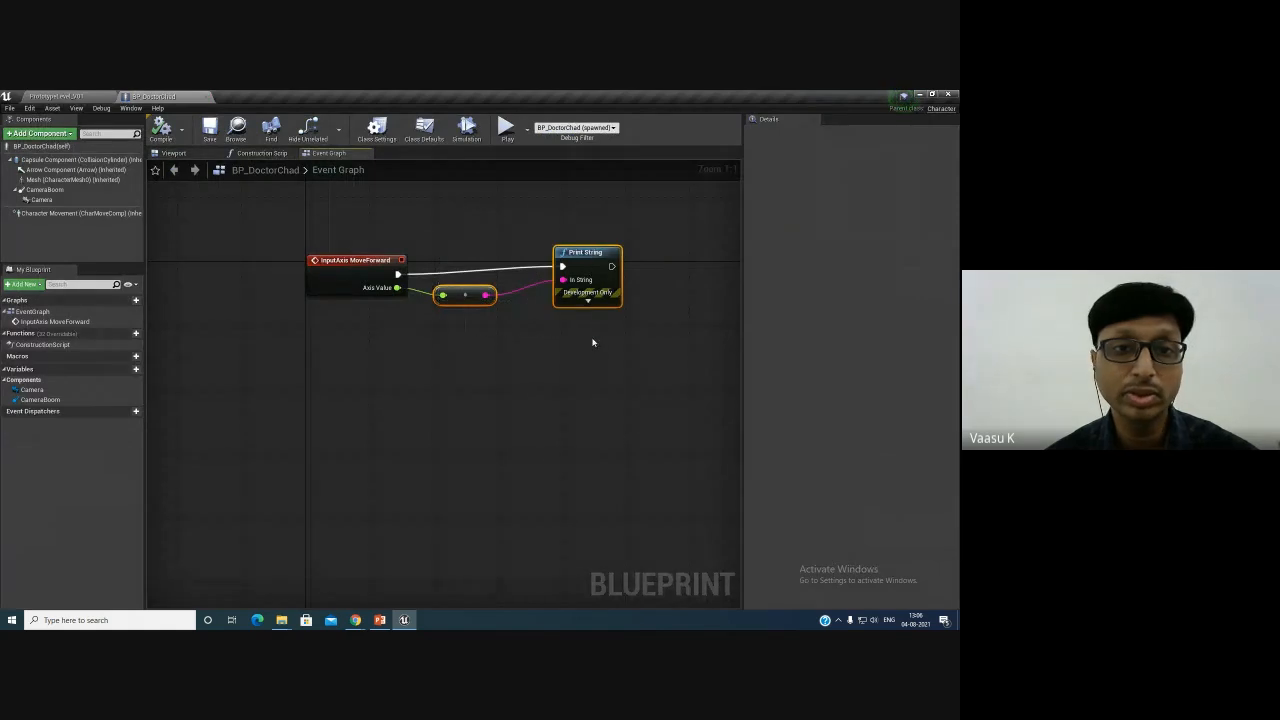
pyautogui.press('Delete')
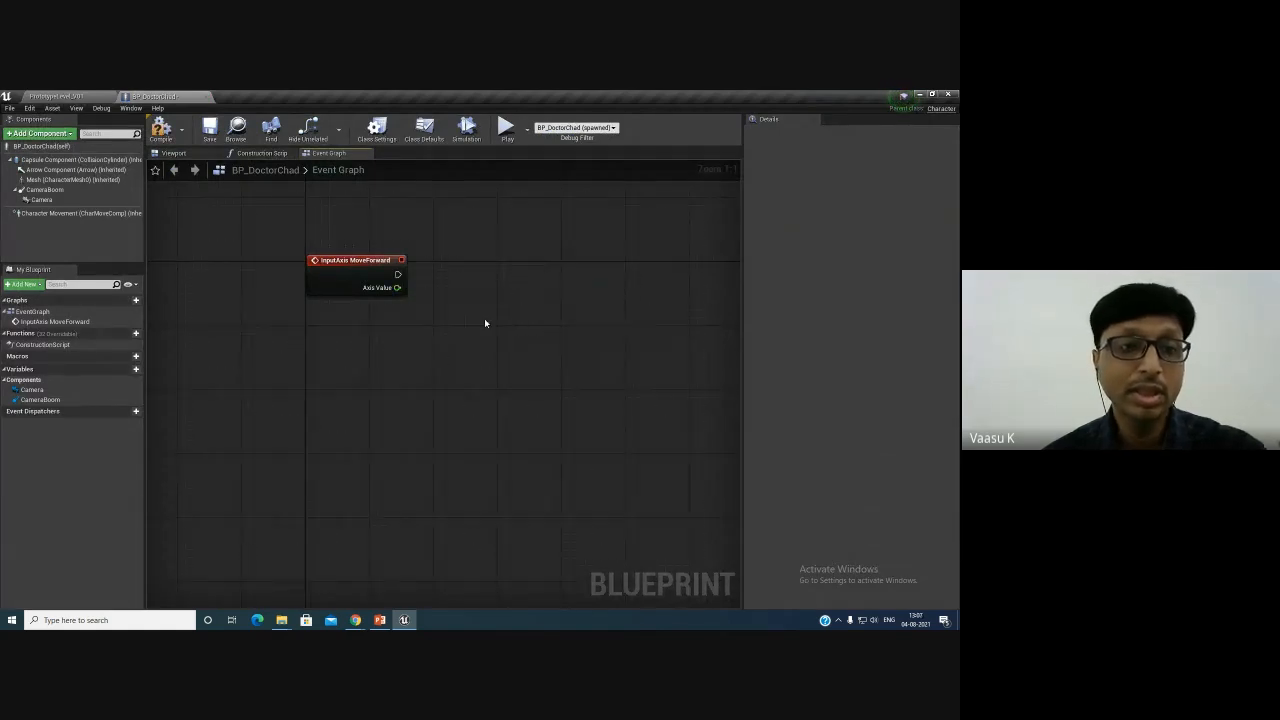
# - Add a Get Control Rotation node below the MoveForward event
pyautogui.moveTo(366, 306); pyautogui.dragTo(431, 383, button='right')
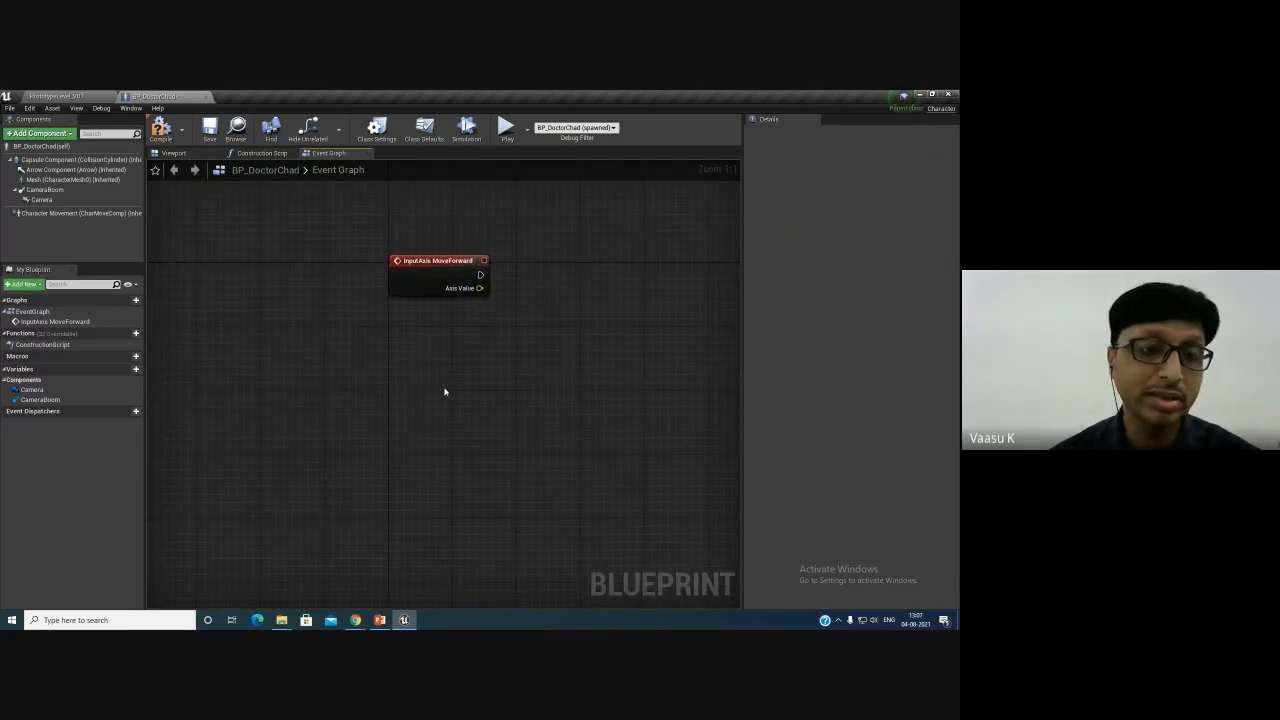
pyautogui.rightClick(396, 345)
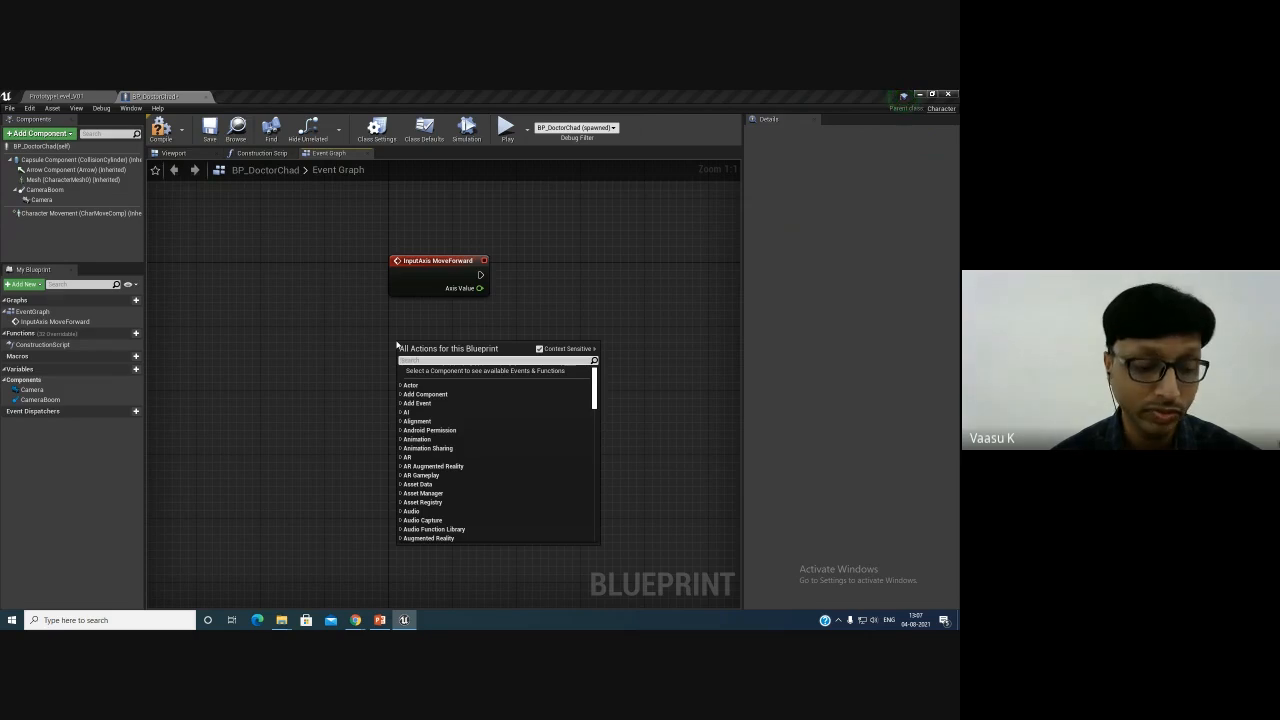
pyautogui.write('control')
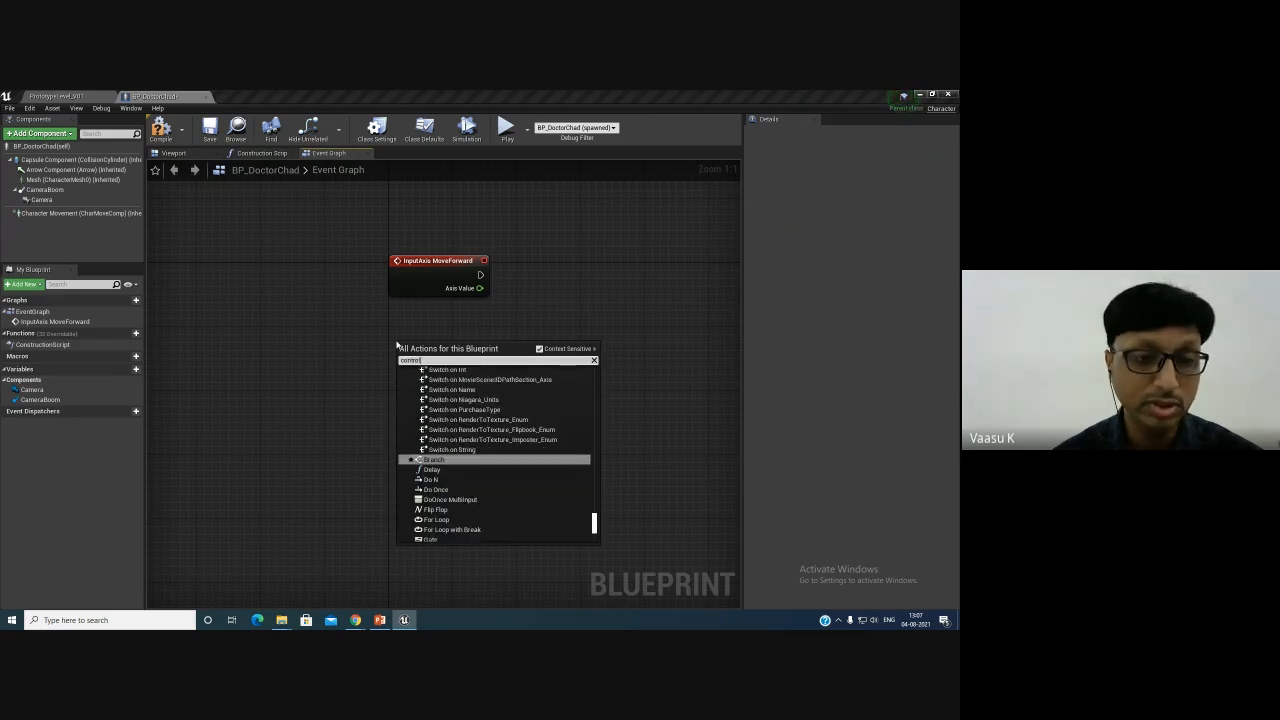
pyautogui.write('rot')
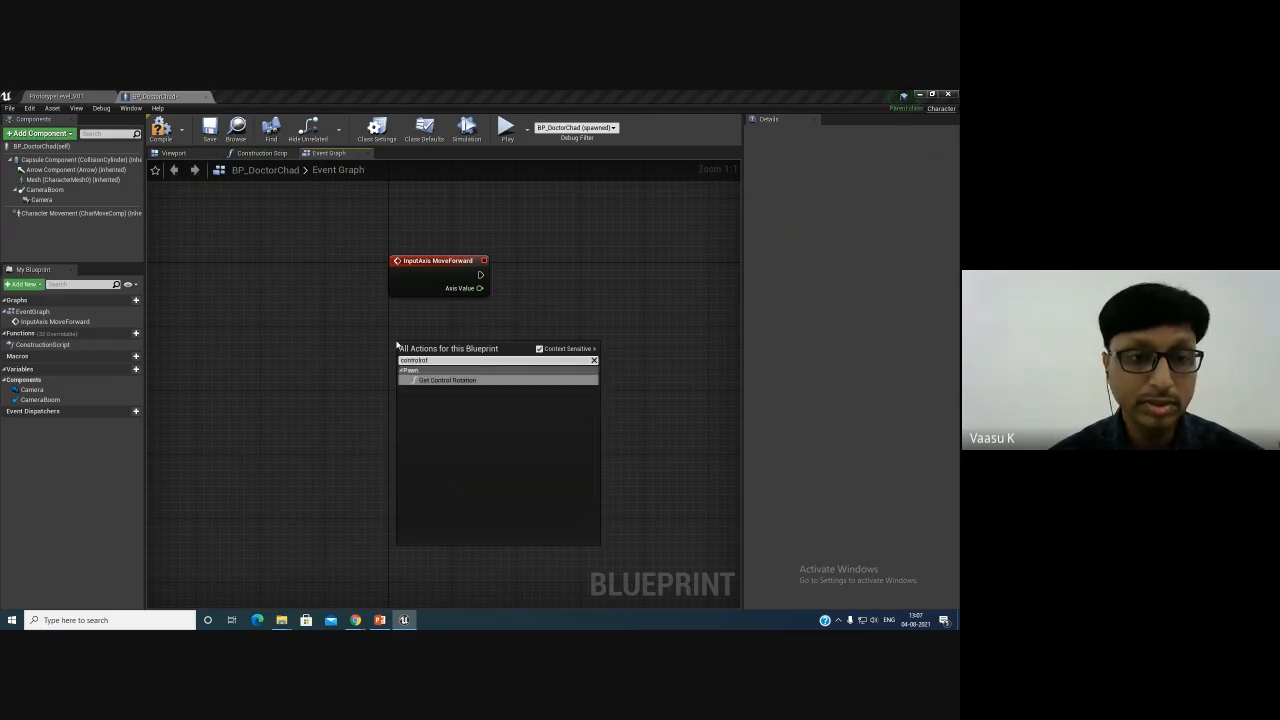
pyautogui.press('Return')
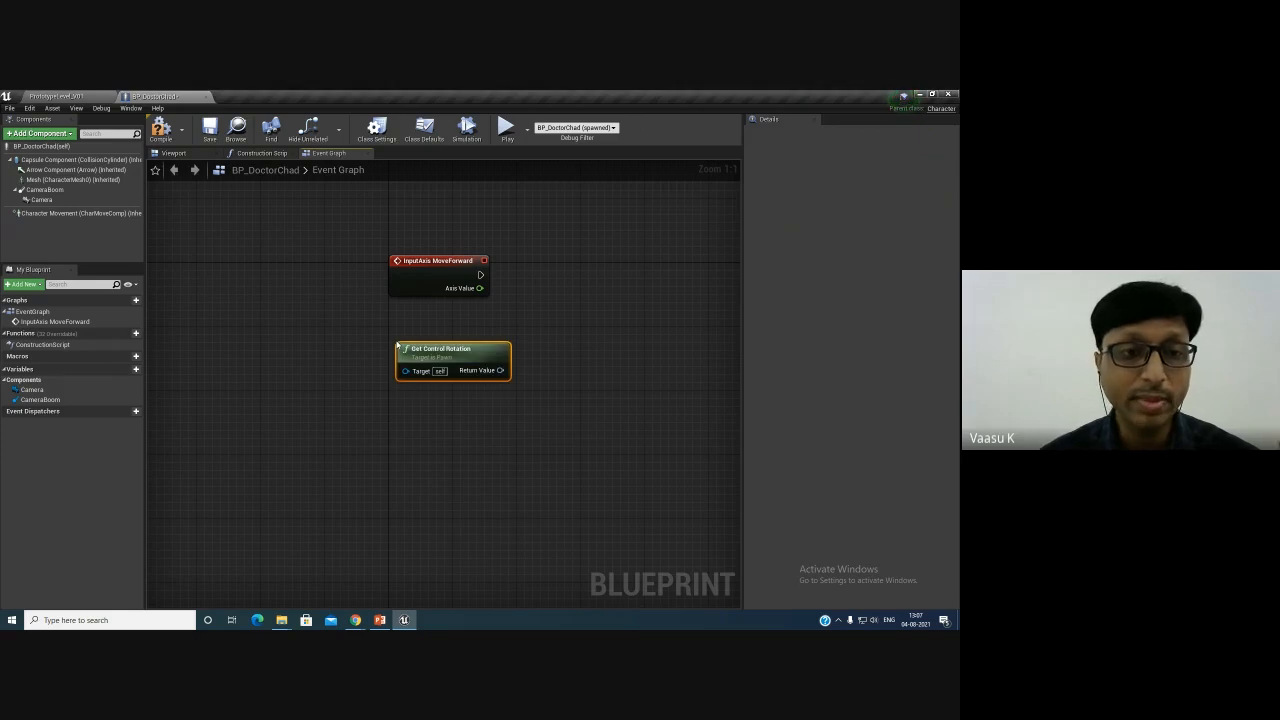
# - Rotate the SK_Mannequin in the level with the Rotate tool, then return to the blueprint
pyautogui.click(82, 96)
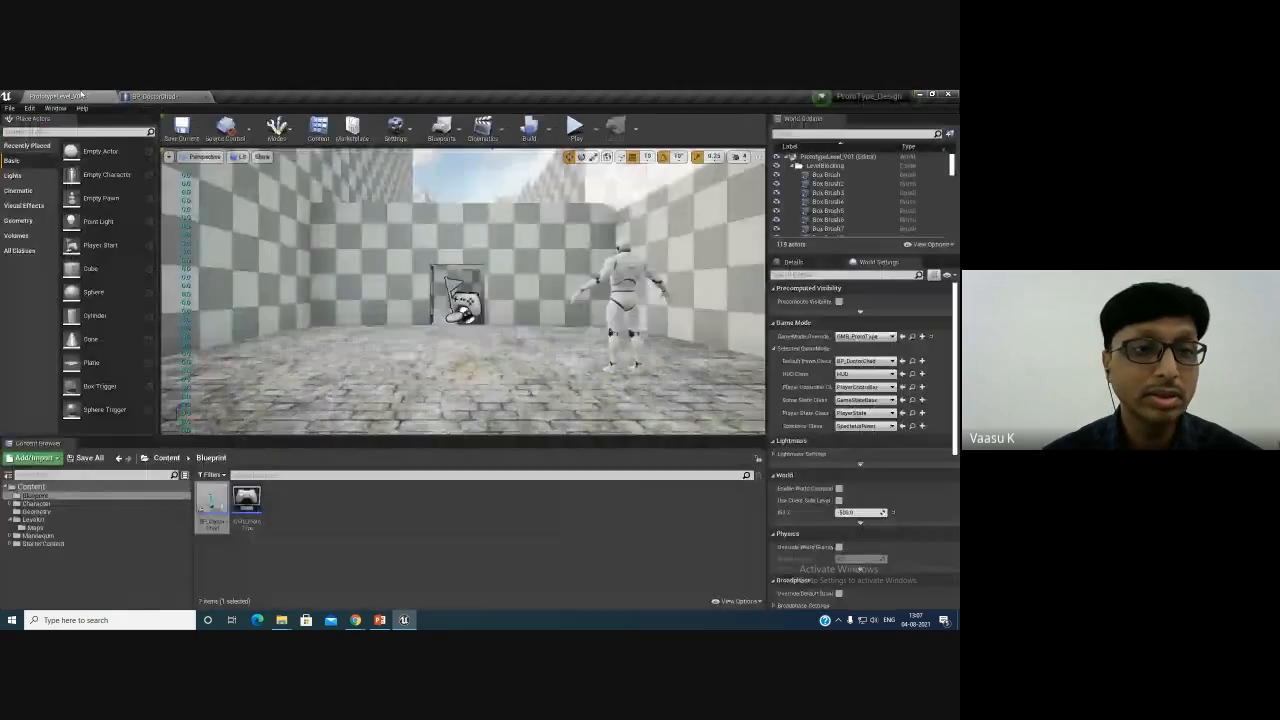
pyautogui.click(609, 349)
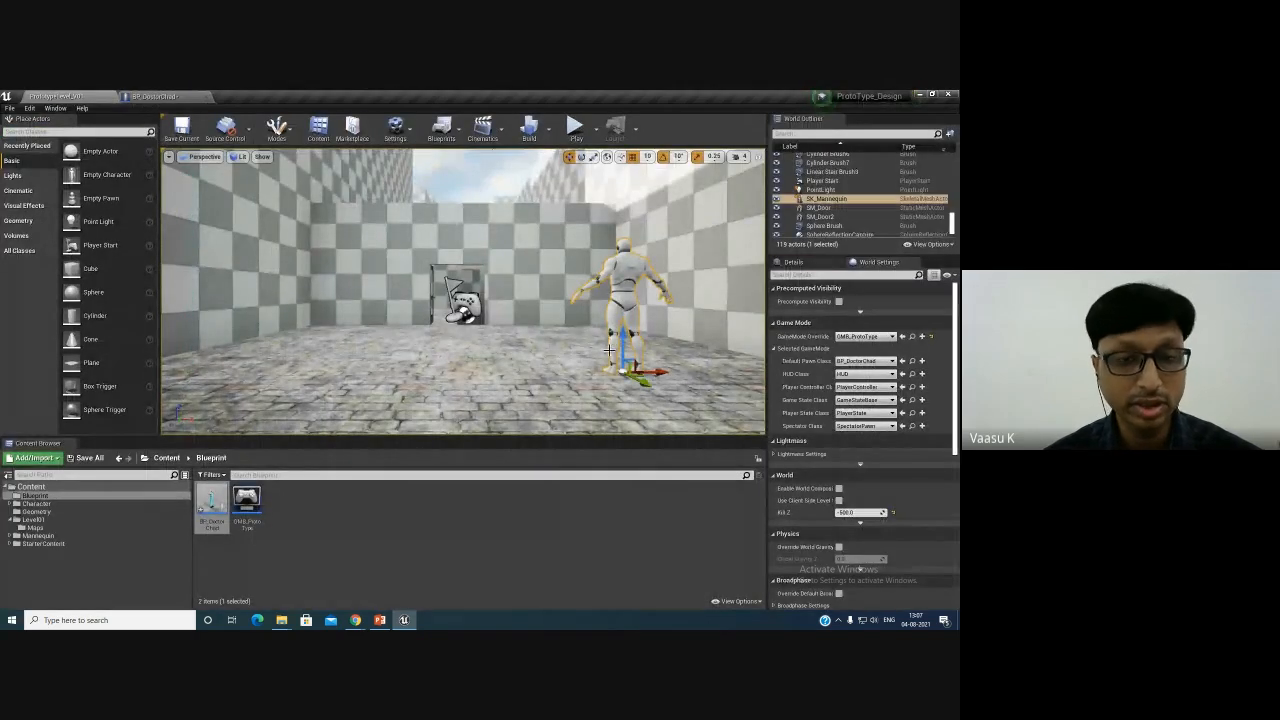
pyautogui.press('e')
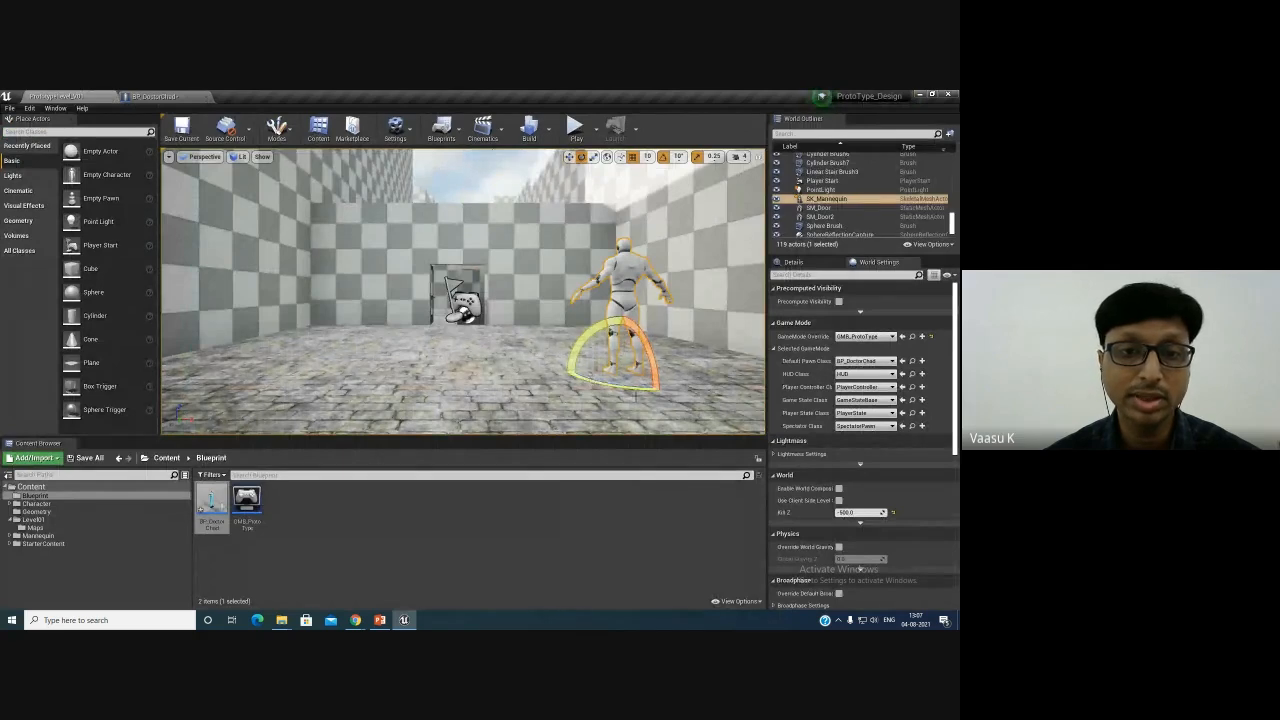
pyautogui.moveTo(612, 382); pyautogui.dragTo(718, 370)
pyautogui.click(170, 96)
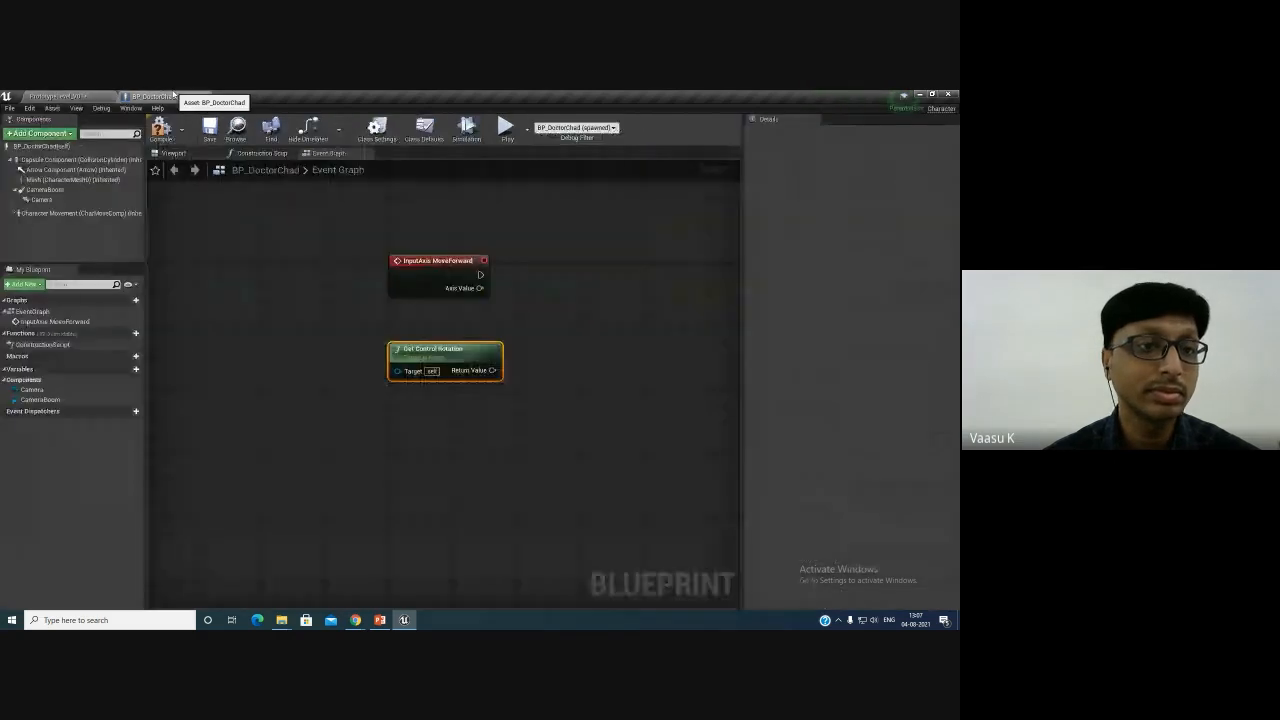
# - Connect a Break Rotator node to the Get Control Rotation return value
pyautogui.moveTo(526, 345); pyautogui.dragTo(430, 318, button='right')
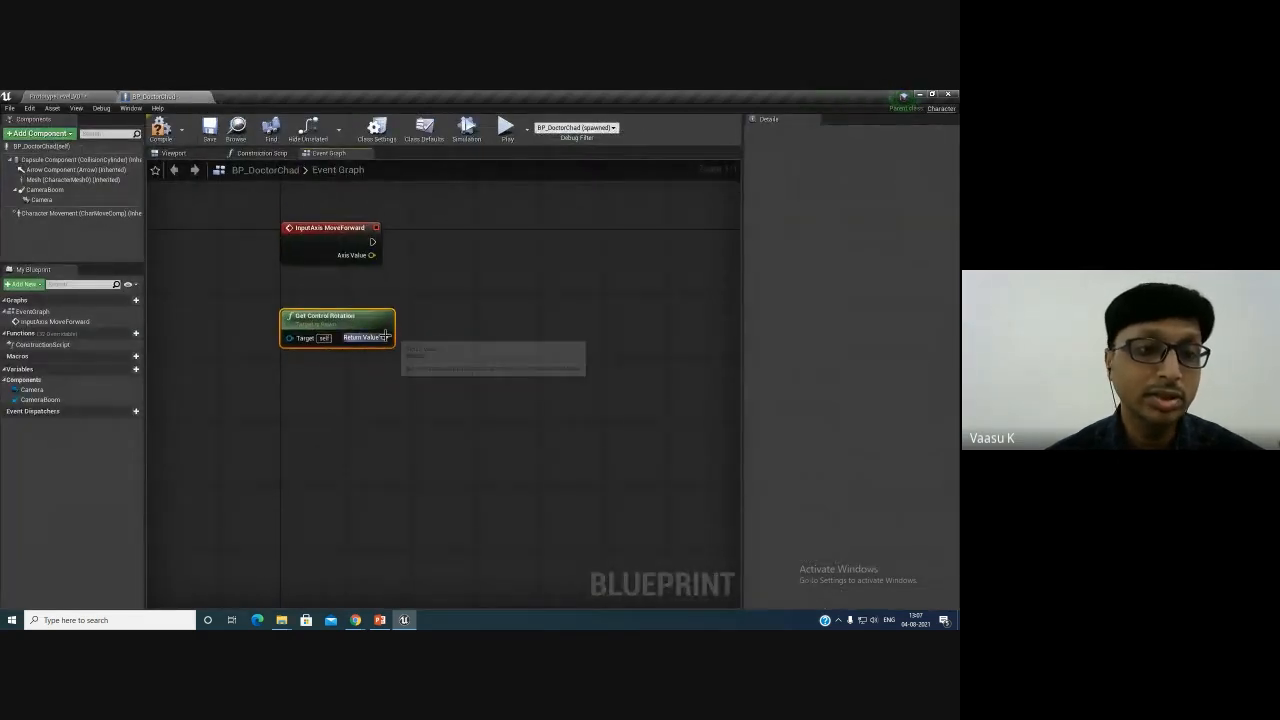
pyautogui.moveTo(385, 337); pyautogui.dragTo(436, 363)
pyautogui.write('bre')
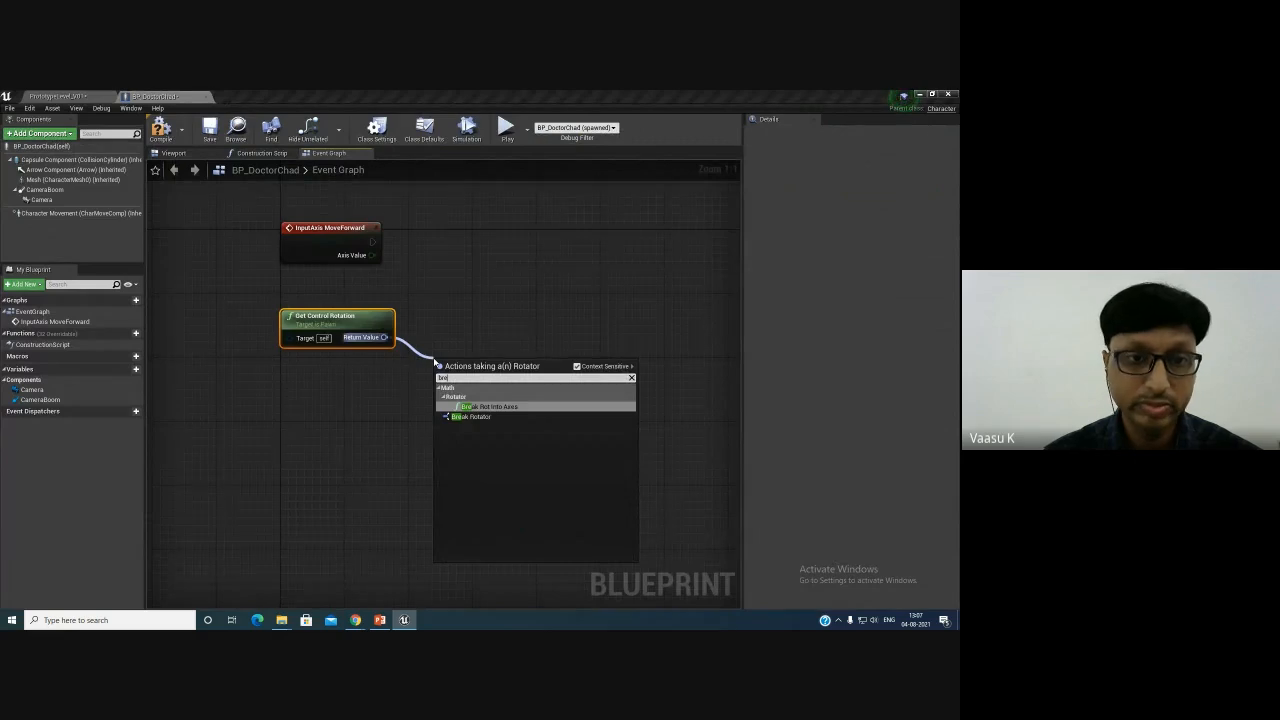
pyautogui.click(471, 416)
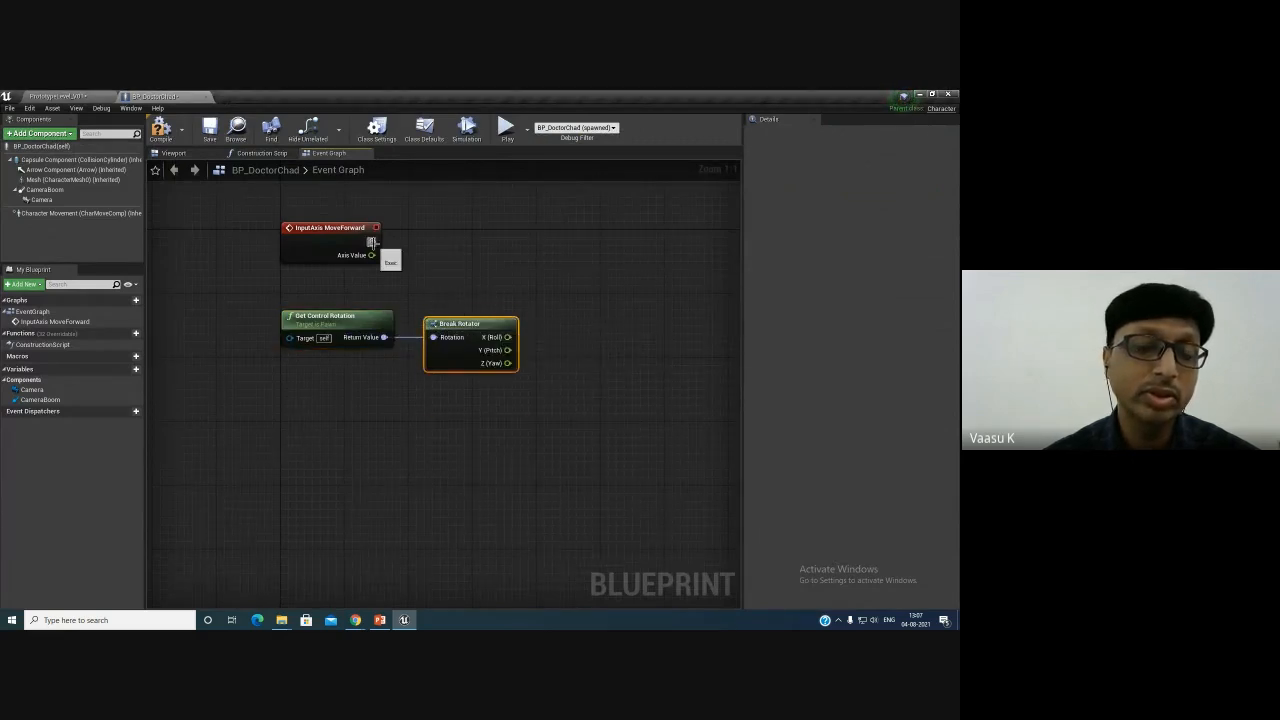
# - Drag from the MoveForward event's execution pin and add an Add Movement Input node
pyautogui.moveTo(372, 242); pyautogui.dragTo(654, 245)
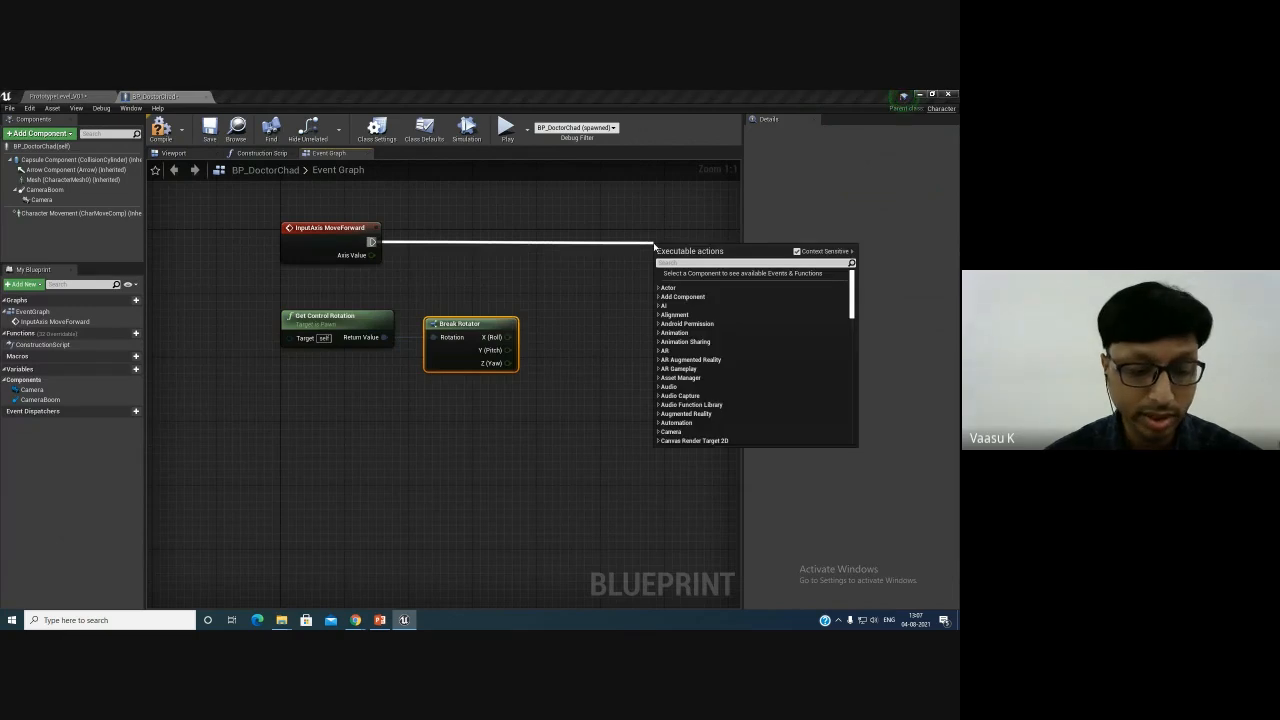
pyautogui.write('inpu')
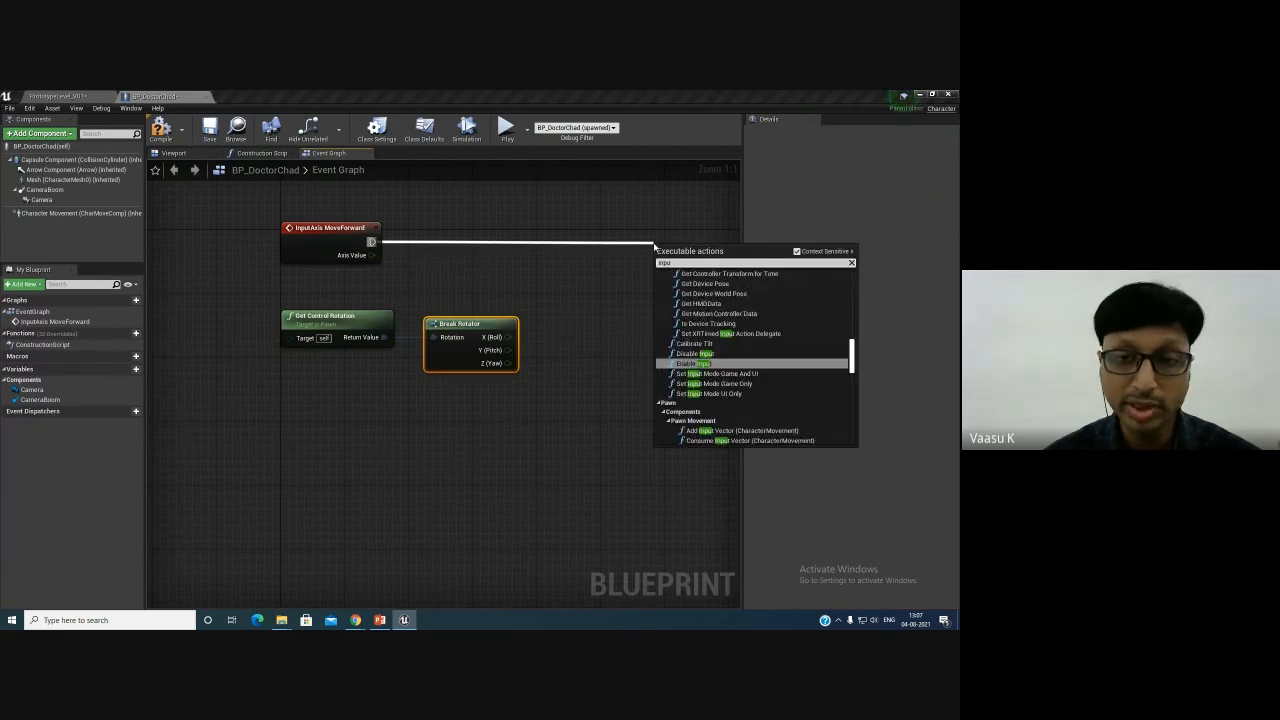
pyautogui.write('tmo')
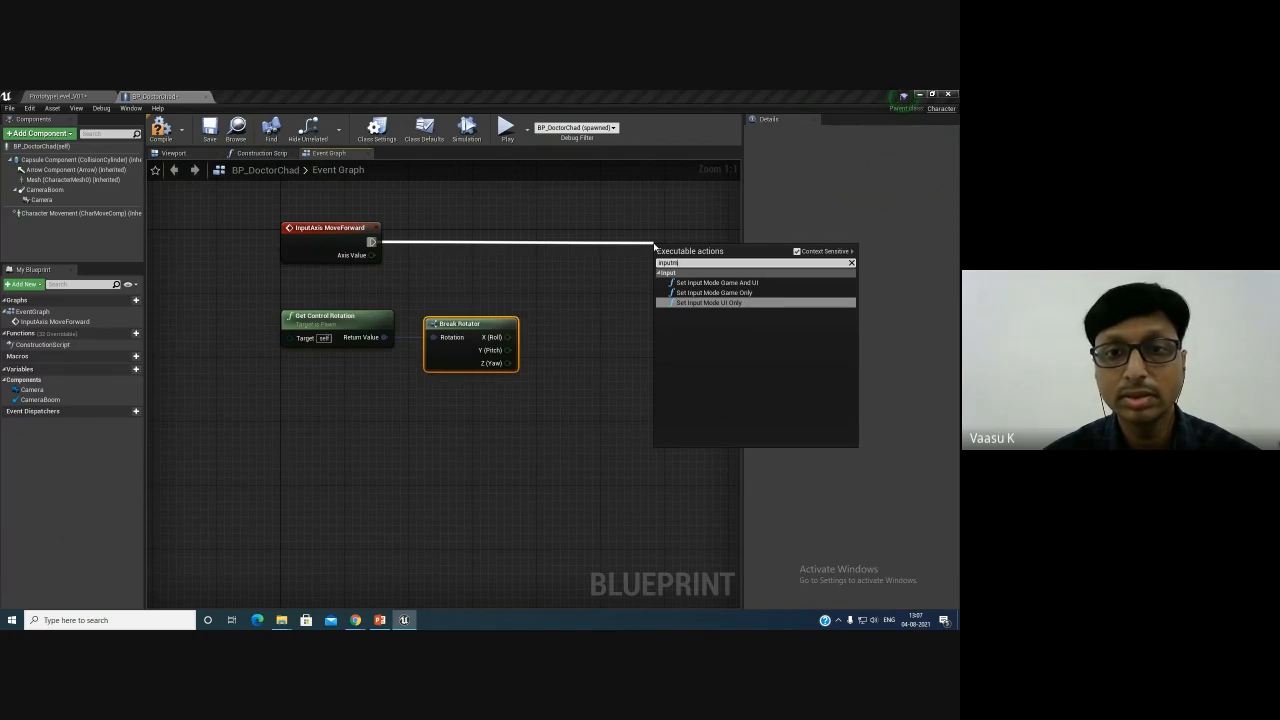
pyautogui.press('BackSpace')
pyautogui.press('BackSpace')
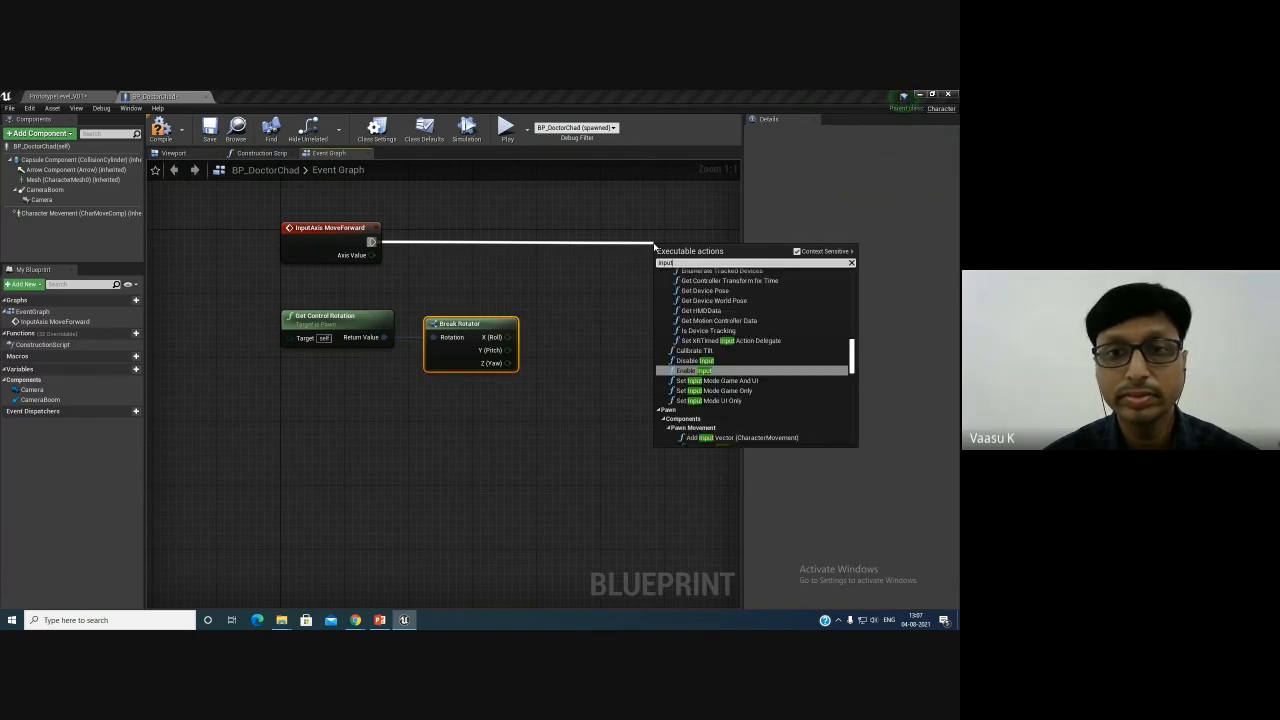
pyautogui.press('BackSpace')
pyautogui.press('BackSpace')
pyautogui.press('BackSpace')
pyautogui.write('s')
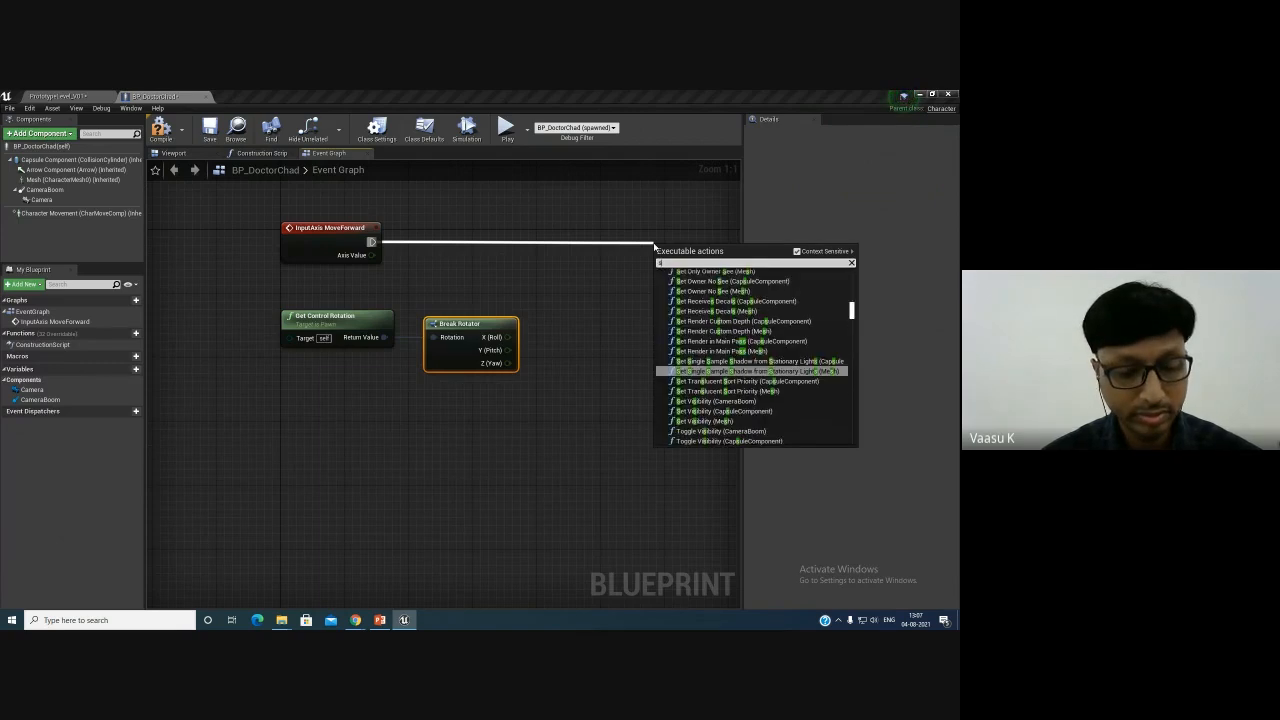
pyautogui.write('etin')
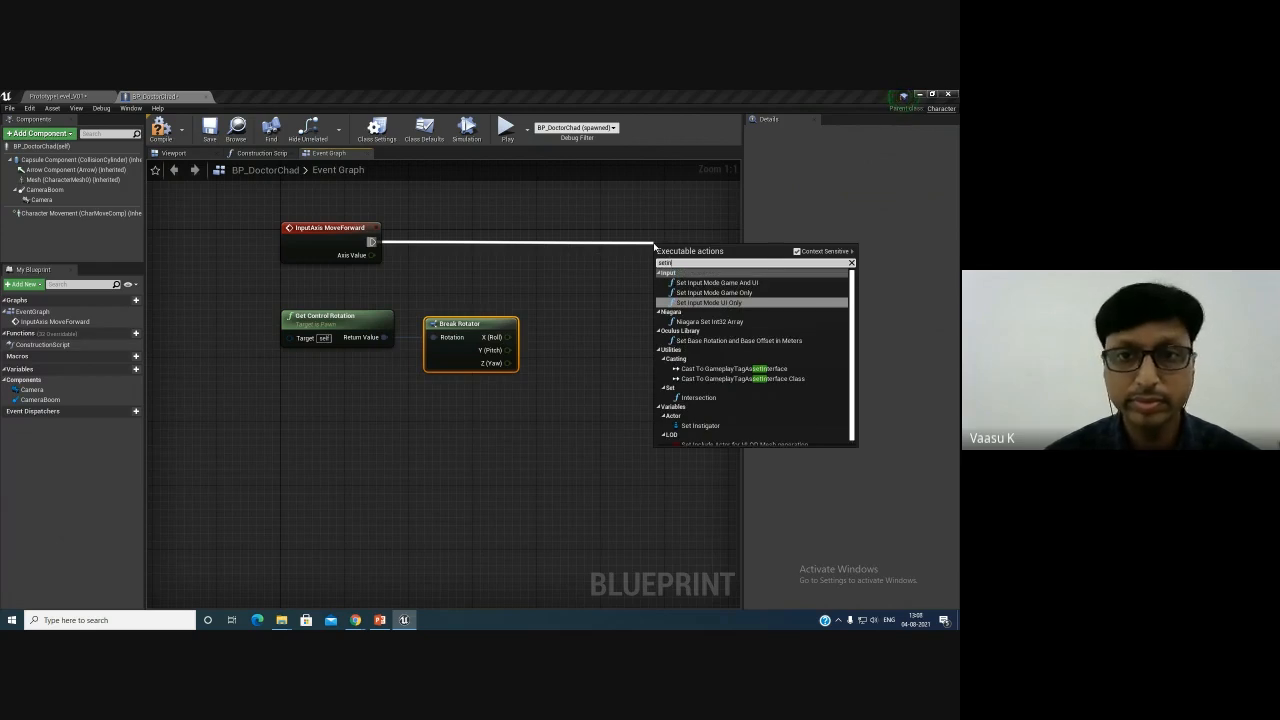
pyautogui.write('p')
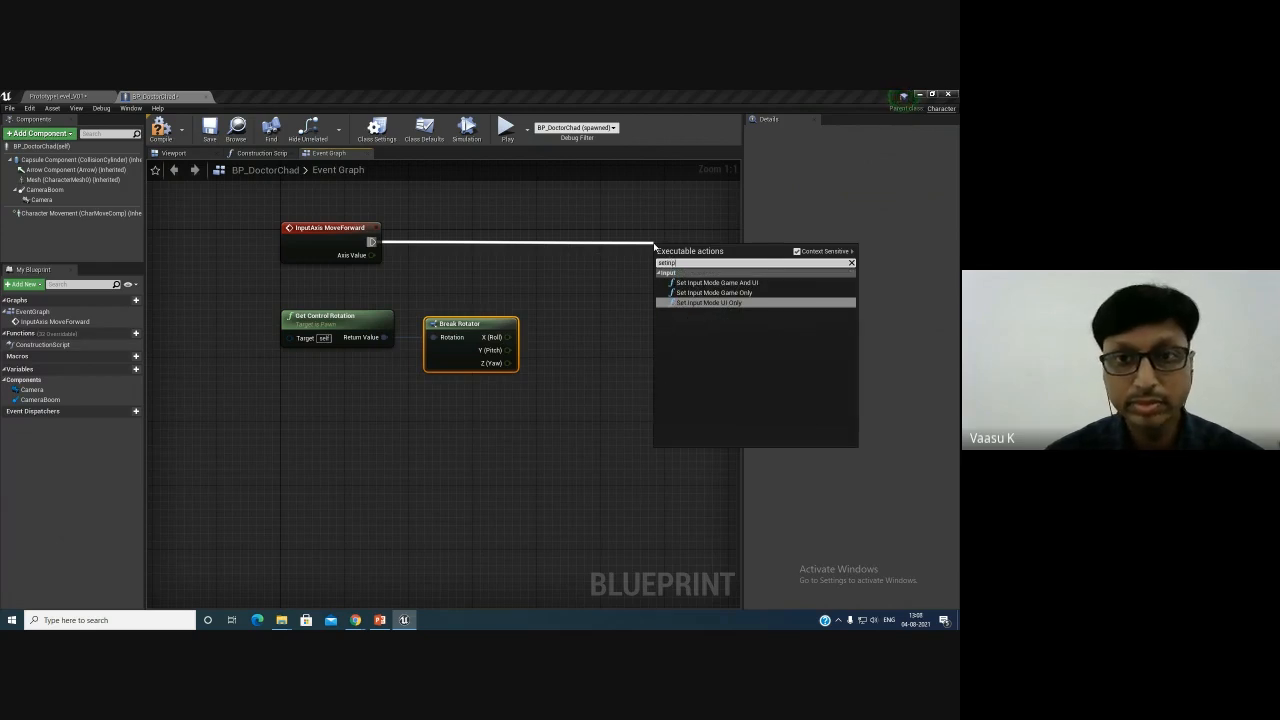
pyautogui.press('BackSpace')
pyautogui.press('BackSpace')
pyautogui.press('BackSpace')
pyautogui.press('BackSpace')
pyautogui.press('BackSpace')
pyautogui.press('BackSpace')
pyautogui.write('mo')
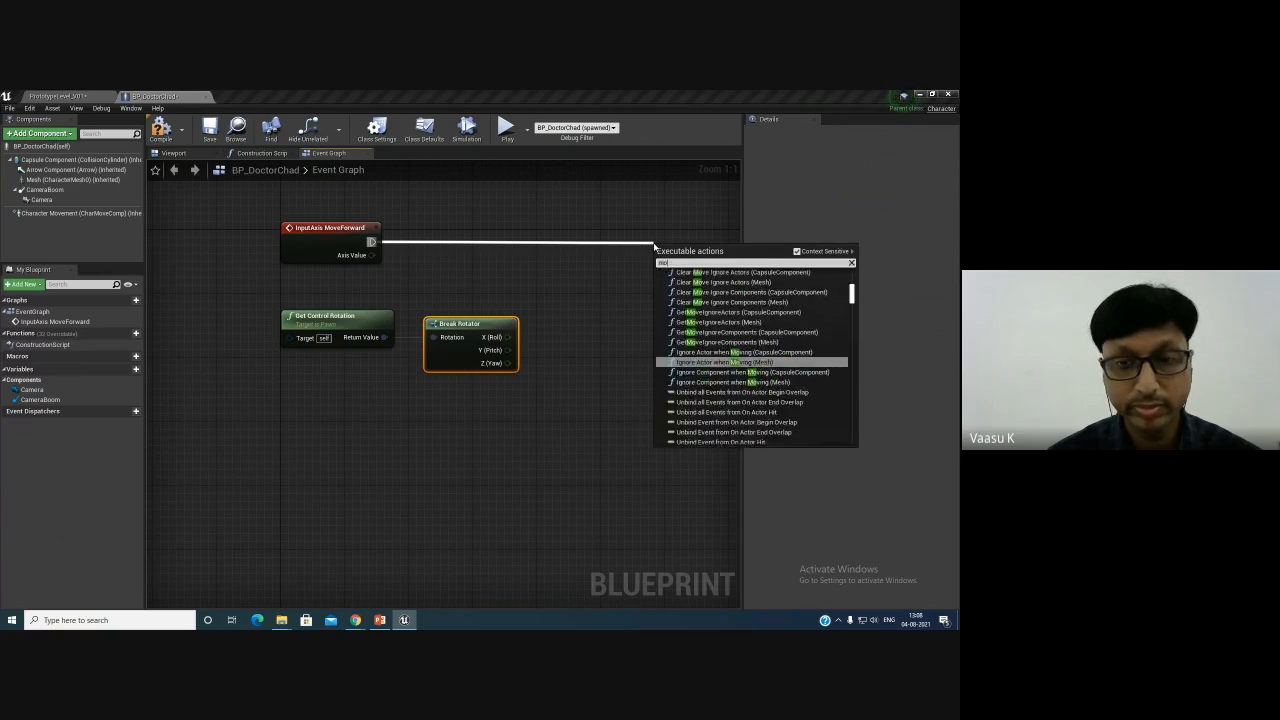
pyautogui.write('vemetn')
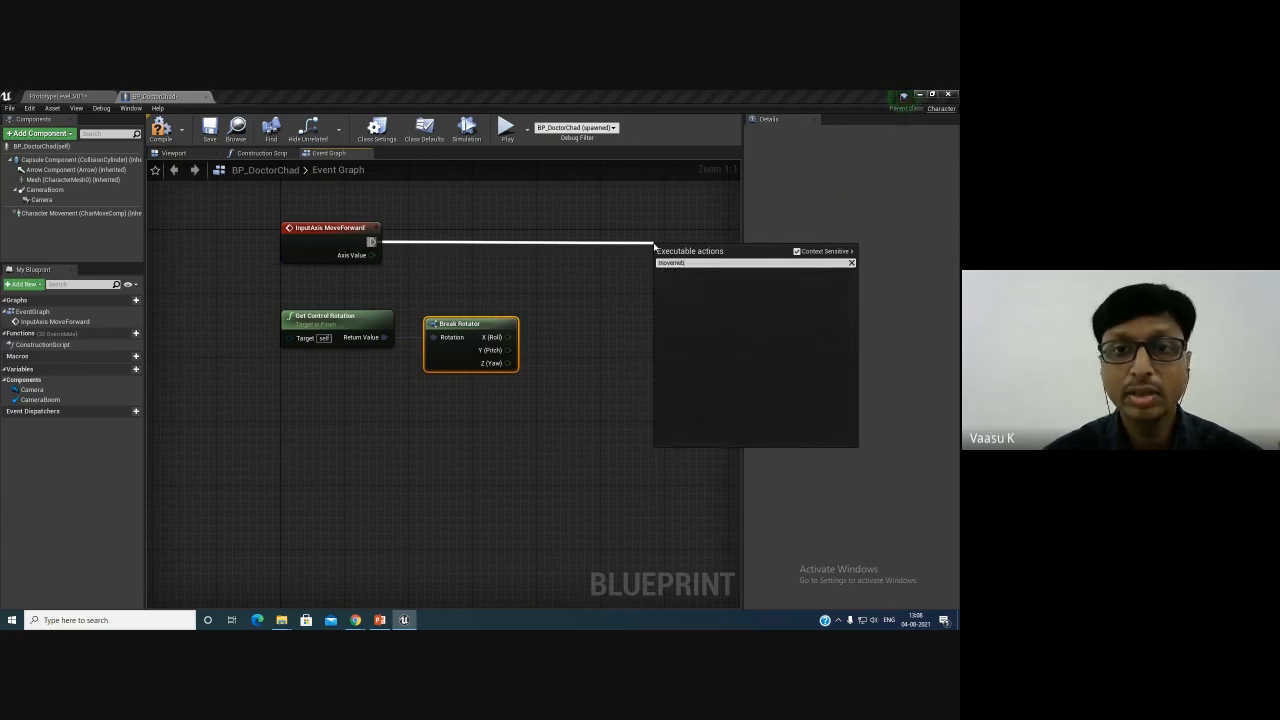
pyautogui.press('BackSpace')
pyautogui.press('BackSpace')
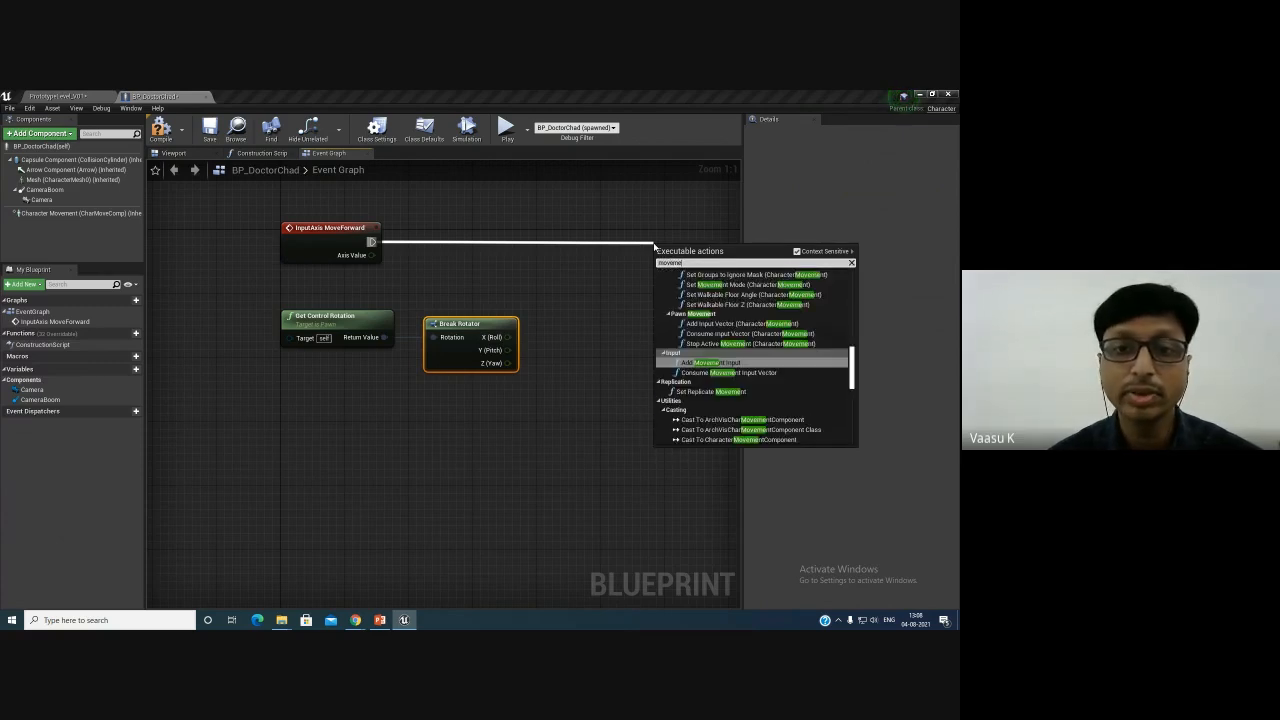
pyautogui.press('Return')
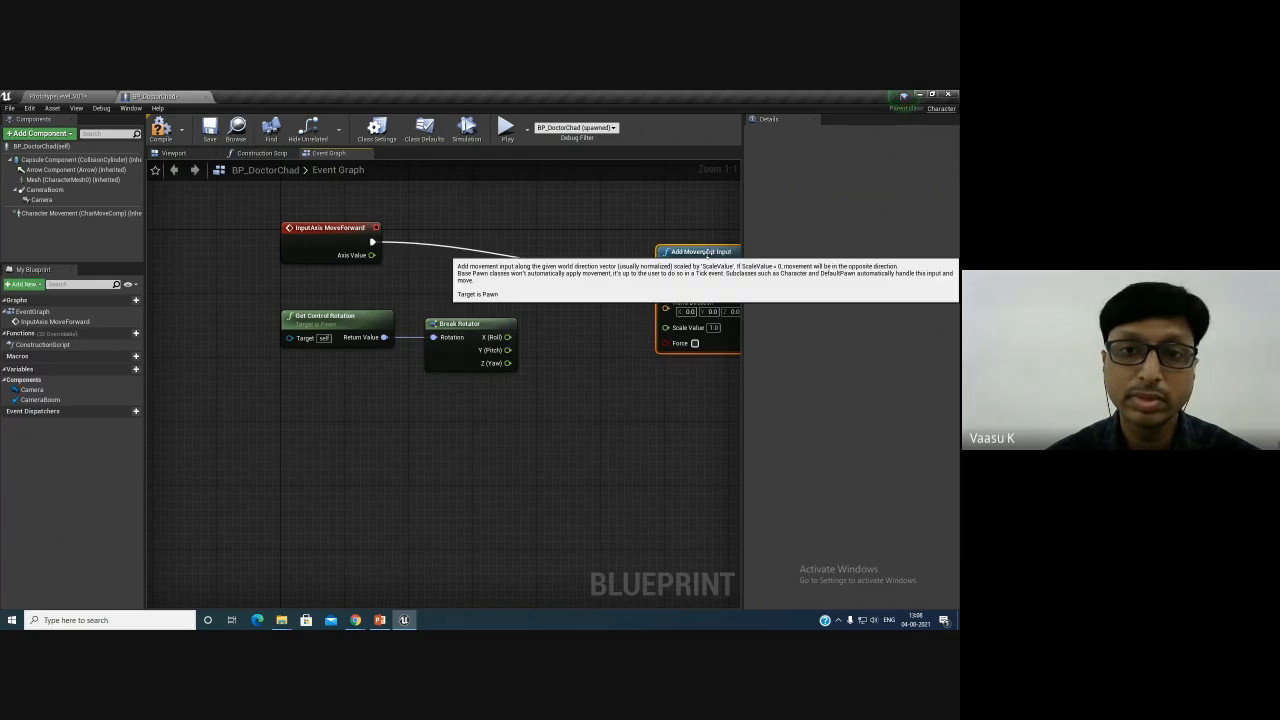
# - Wire the MoveForward Axis Value into the Add Movement Input's Scale Value and rearrange the nodes
pyautogui.moveTo(655, 247); pyautogui.dragTo(633, 215)
pyautogui.moveTo(564, 354); pyautogui.dragTo(476, 362, button='right')
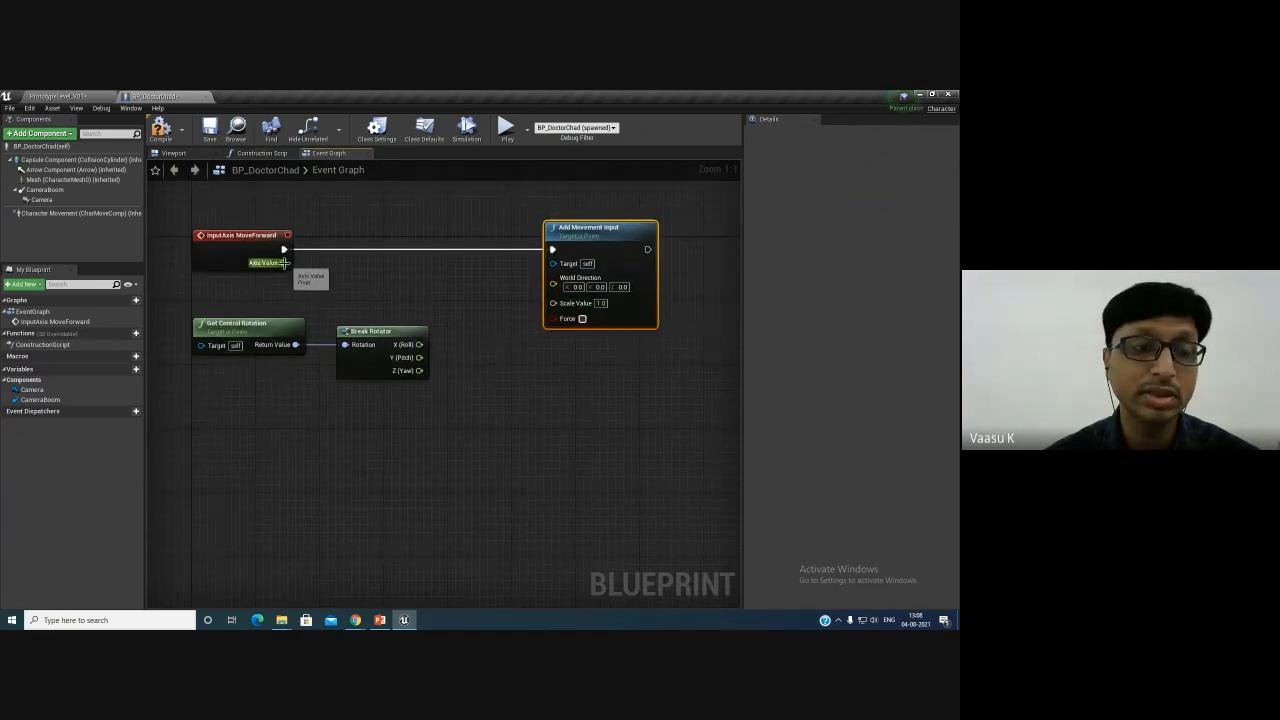
pyautogui.moveTo(283, 262); pyautogui.dragTo(551, 307)
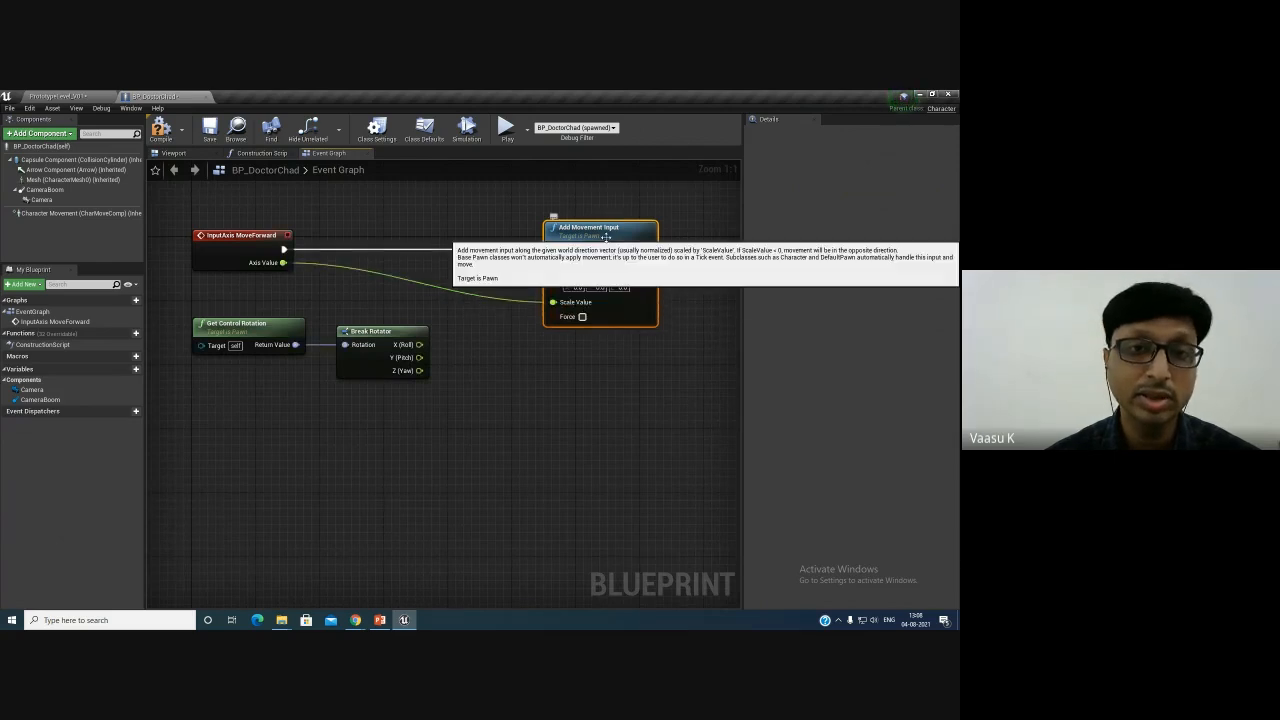
pyautogui.moveTo(600, 228); pyautogui.dragTo(632, 228)
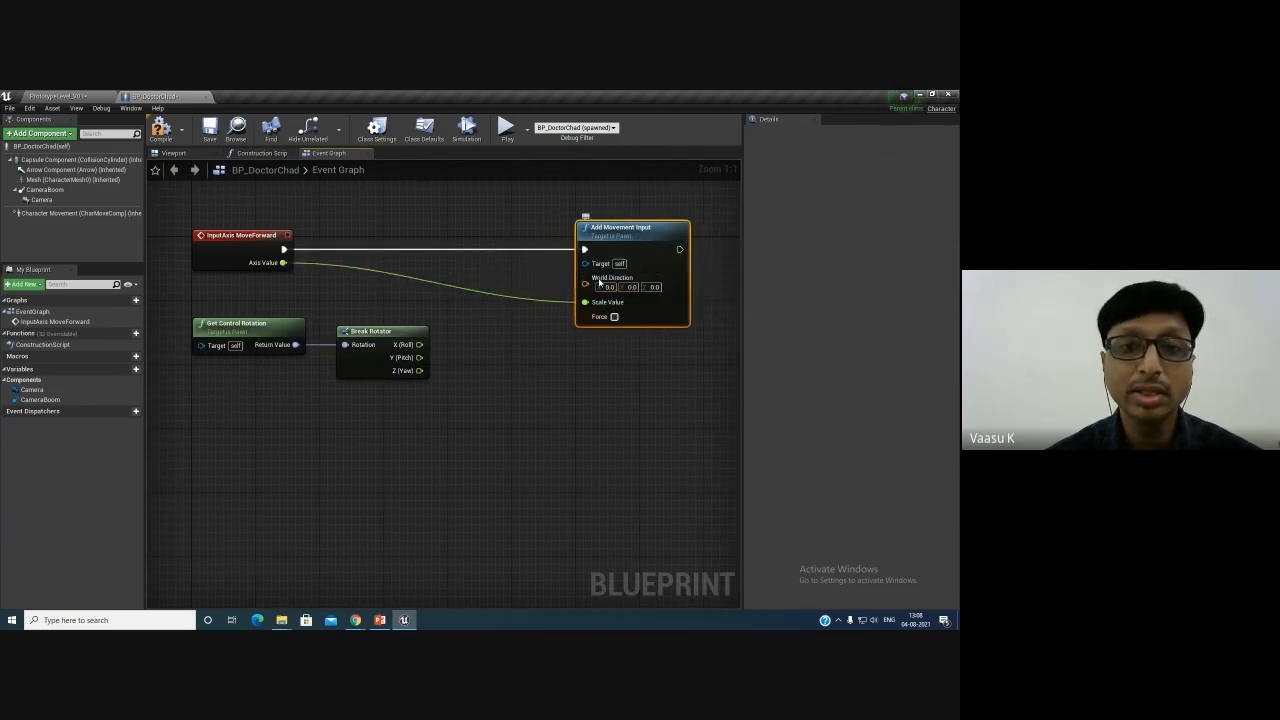
pyautogui.moveTo(190, 298); pyautogui.dragTo(414, 386)
pyautogui.moveTo(285, 240); pyautogui.dragTo(501, 248)
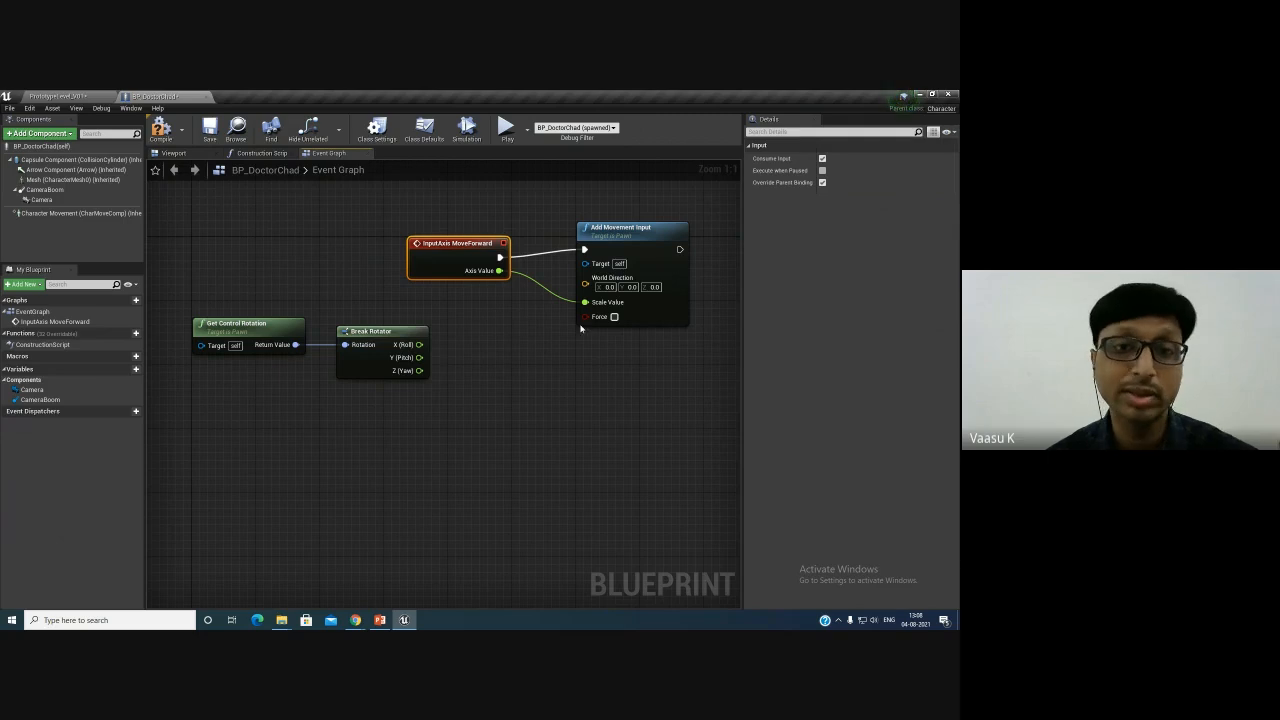
pyautogui.moveTo(213, 277); pyautogui.dragTo(379, 421)
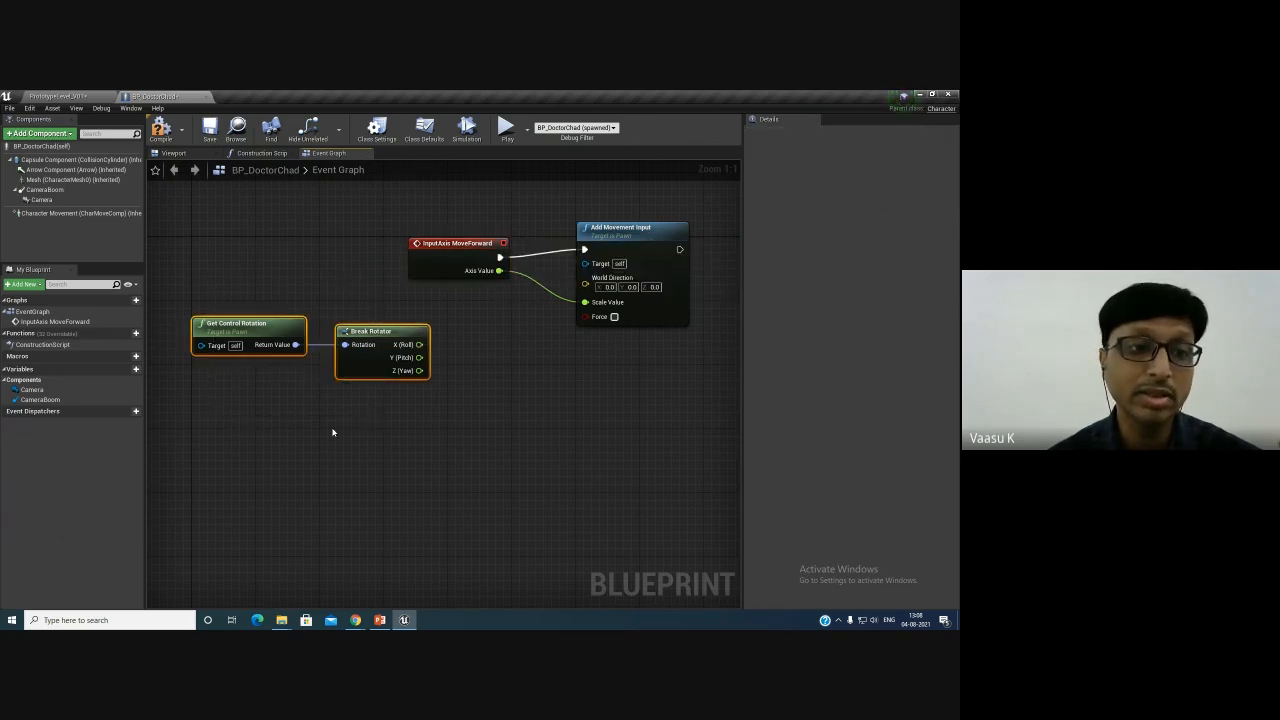
pyautogui.click(333, 432)
pyautogui.moveTo(378, 332); pyautogui.dragTo(370, 332)
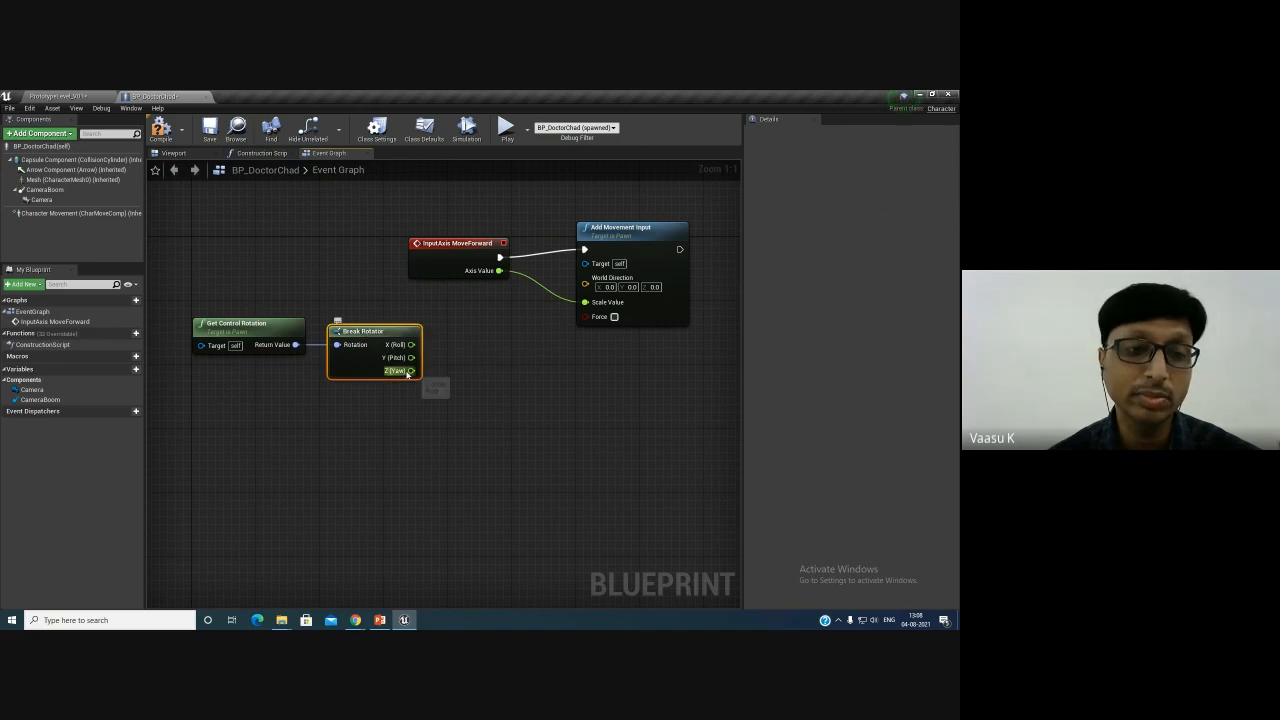
# - Add a Make Rotator node fed by the Break Rotator's Z (Yaw) output and position it
pyautogui.moveTo(410, 371); pyautogui.dragTo(453, 365)
pyautogui.write('make')
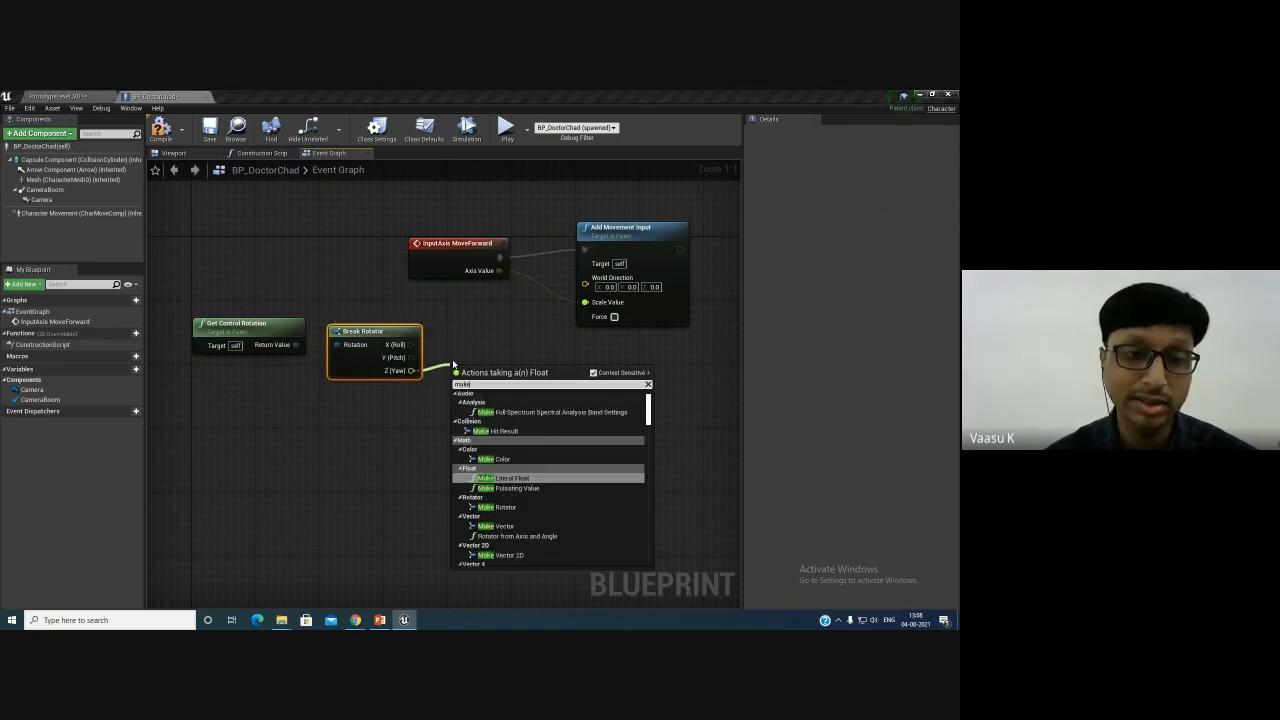
pyautogui.write('ro')
pyautogui.press('Return')
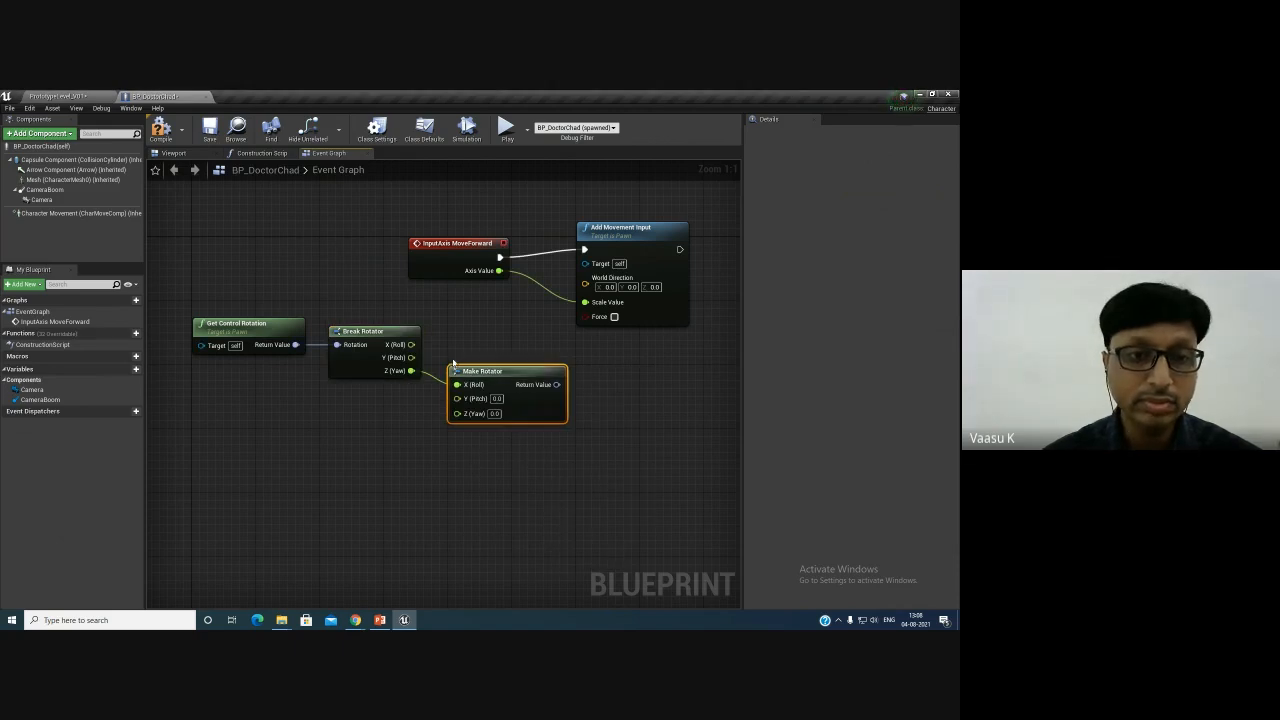
pyautogui.moveTo(500, 375); pyautogui.dragTo(466, 381)
pyautogui.moveTo(514, 337); pyautogui.dragTo(499, 334)
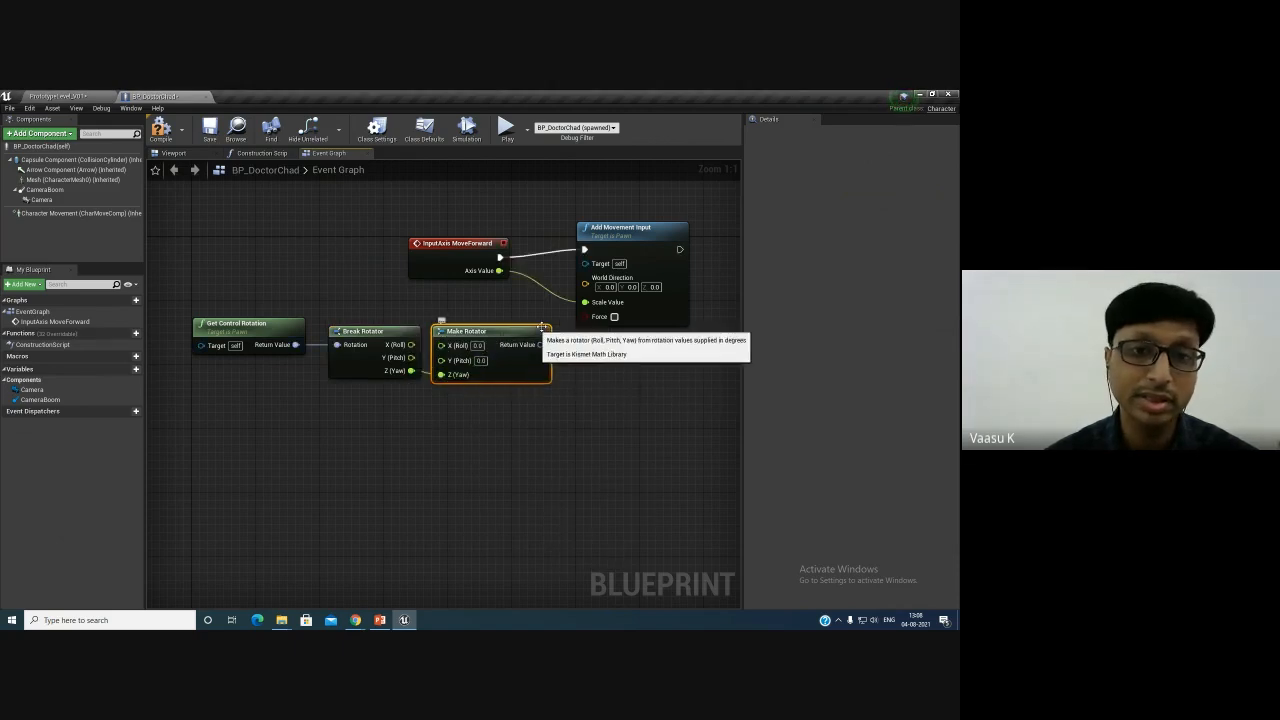
# - Add a Get Forward Vector node from the Make Rotator's return value
pyautogui.moveTo(658, 241); pyautogui.dragTo(722, 241)
pyautogui.moveTo(586, 427); pyautogui.dragTo(478, 427, button='right')
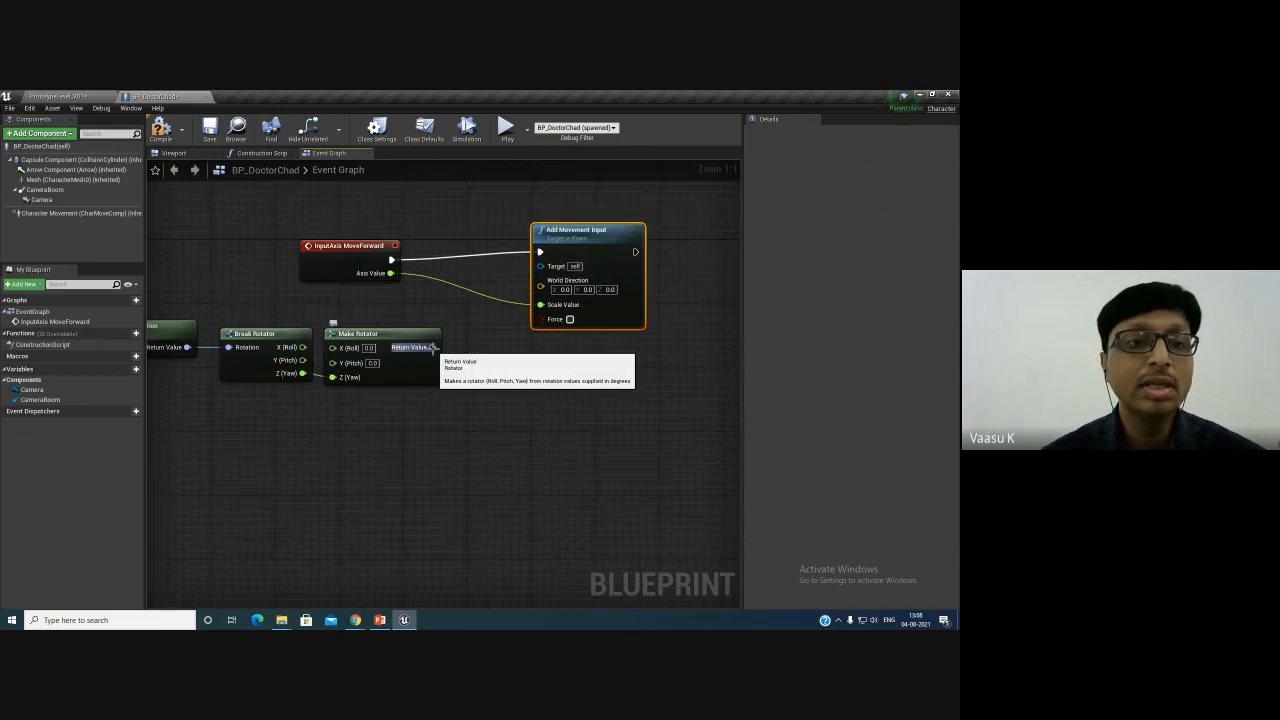
pyautogui.moveTo(433, 347); pyautogui.dragTo(478, 372)
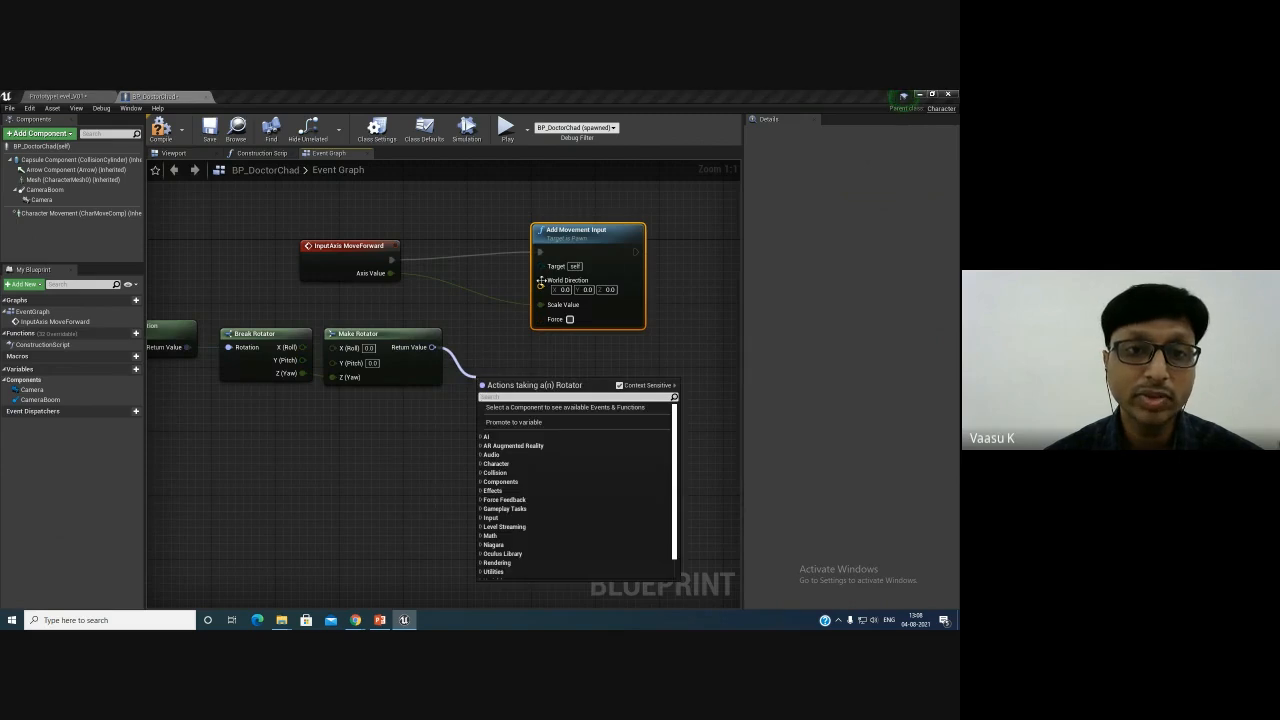
pyautogui.moveTo(615, 230); pyautogui.dragTo(687, 222)
pyautogui.moveTo(433, 347); pyautogui.dragTo(495, 352)
pyautogui.click(463, 416)
pyautogui.click(461, 409)
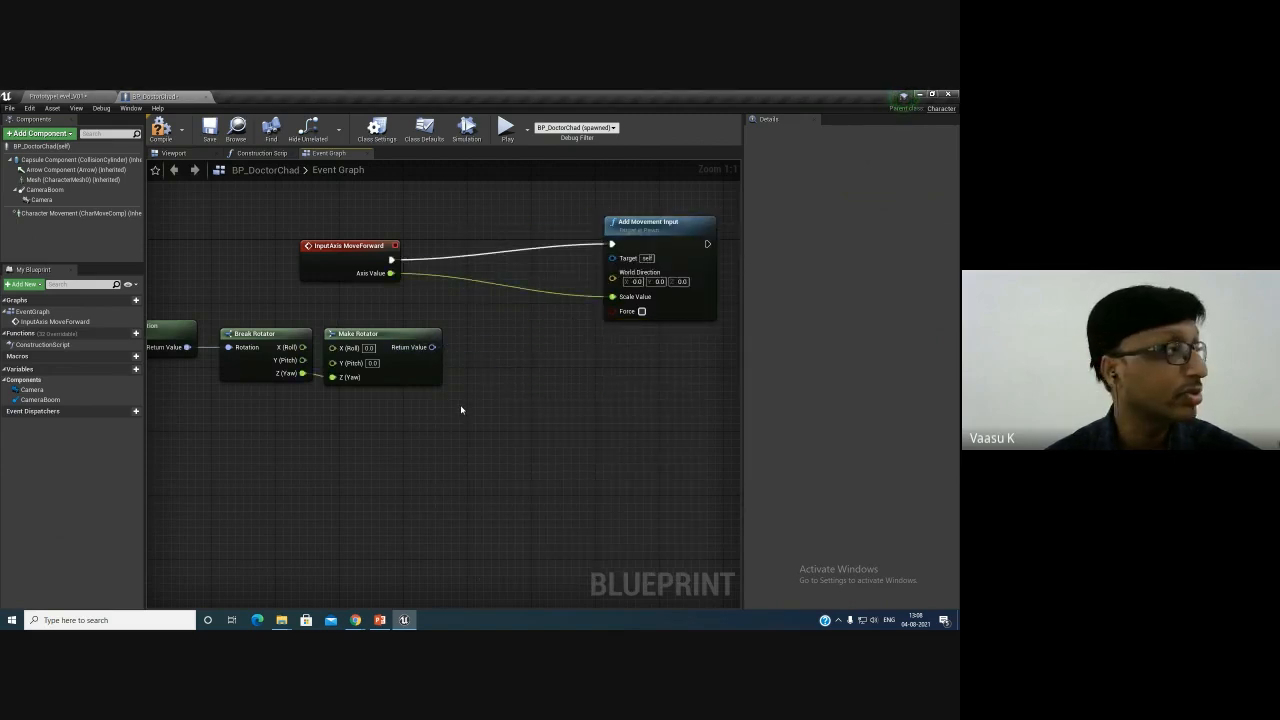
pyautogui.moveTo(433, 347); pyautogui.dragTo(479, 352)
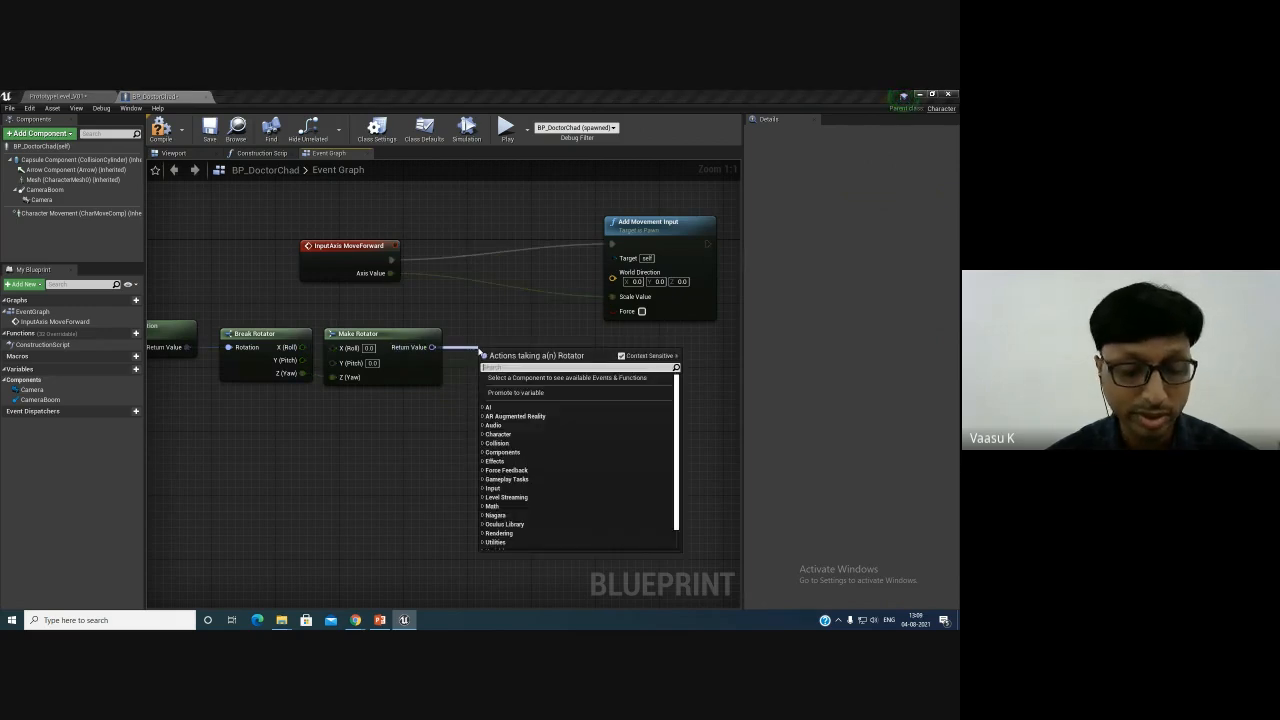
pyautogui.write('getfor')
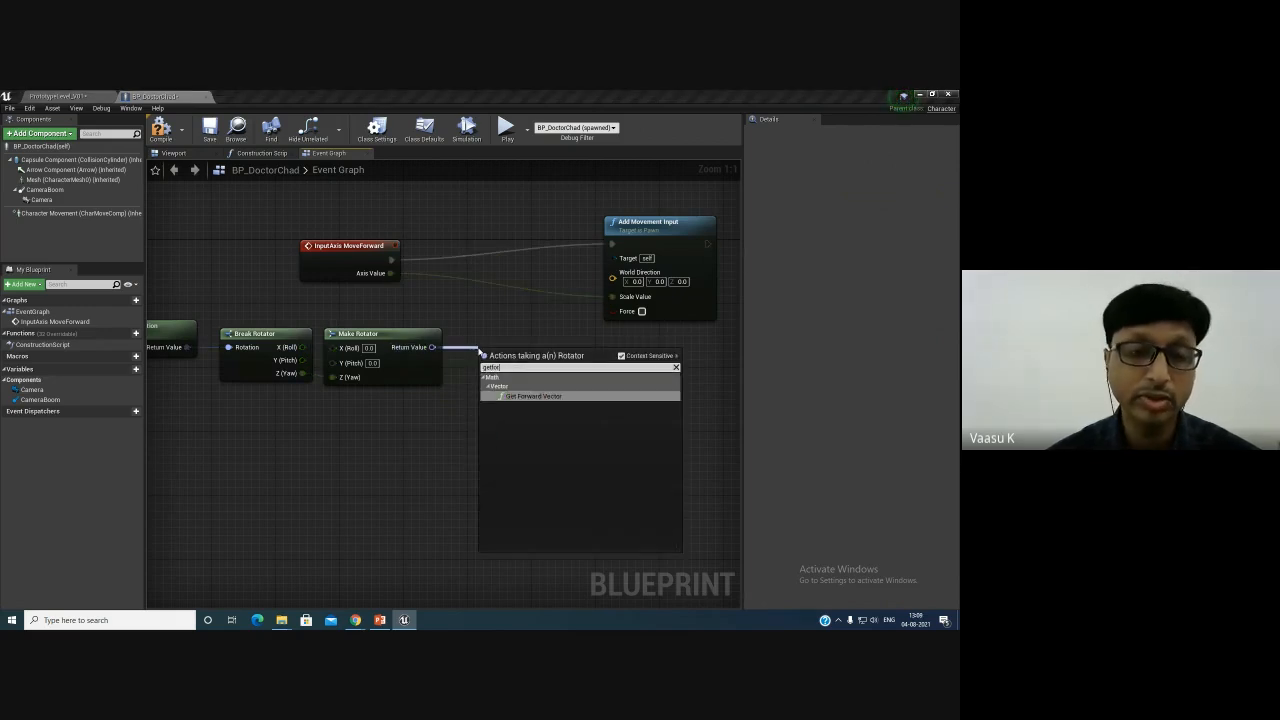
pyautogui.press('Return')
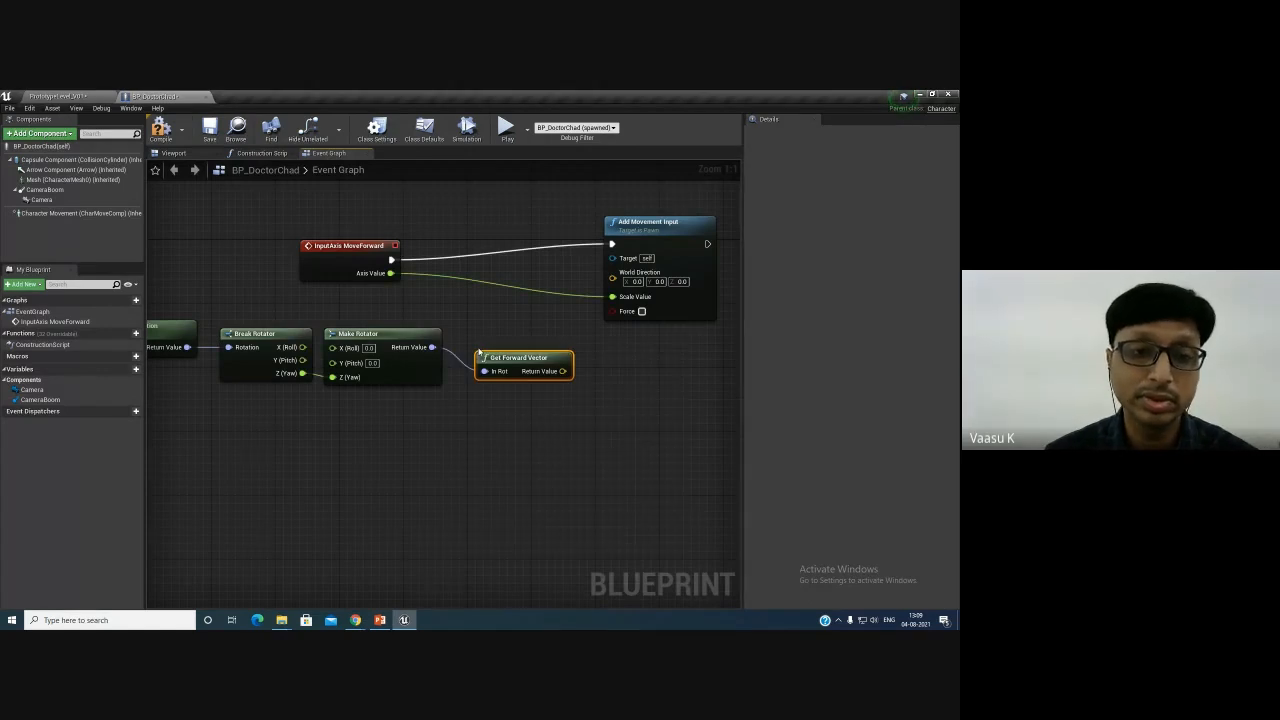
# - Connect the Get Forward Vector output to the Add Movement Input's World Direction and save the blueprint
pyautogui.moveTo(518, 358); pyautogui.dragTo(612, 277)
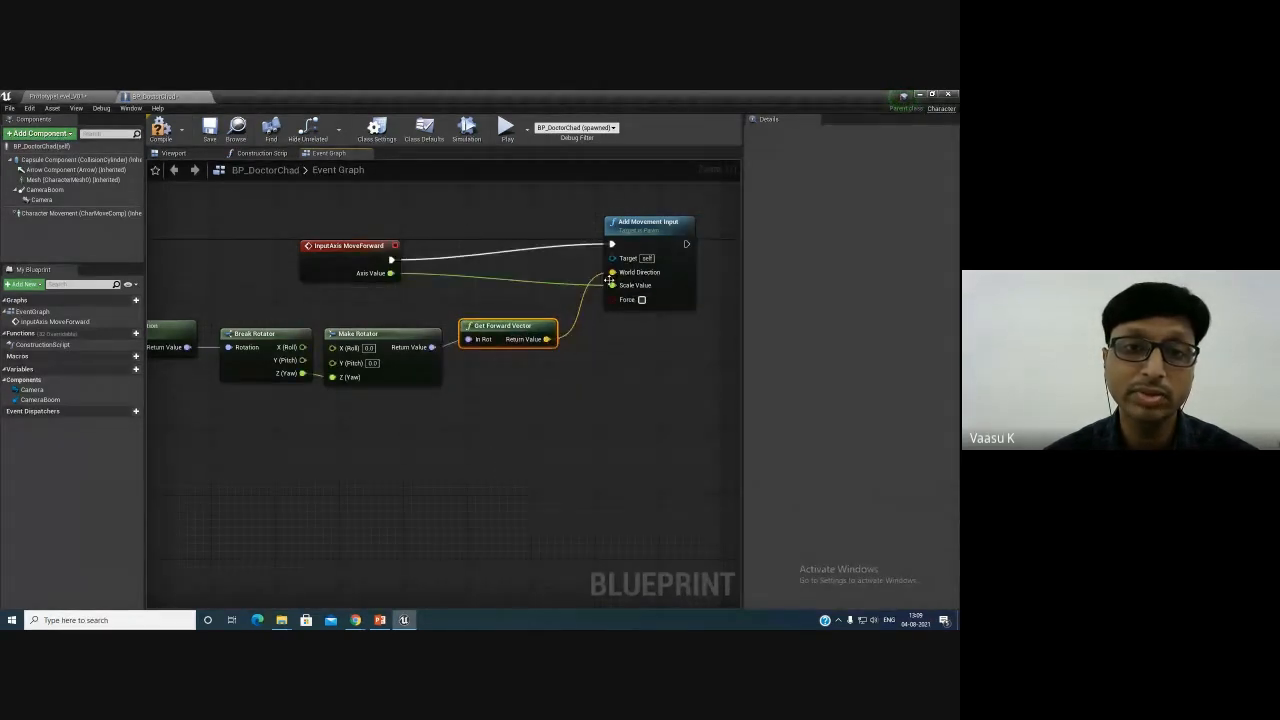
pyautogui.moveTo(532, 328); pyautogui.dragTo(540, 320)
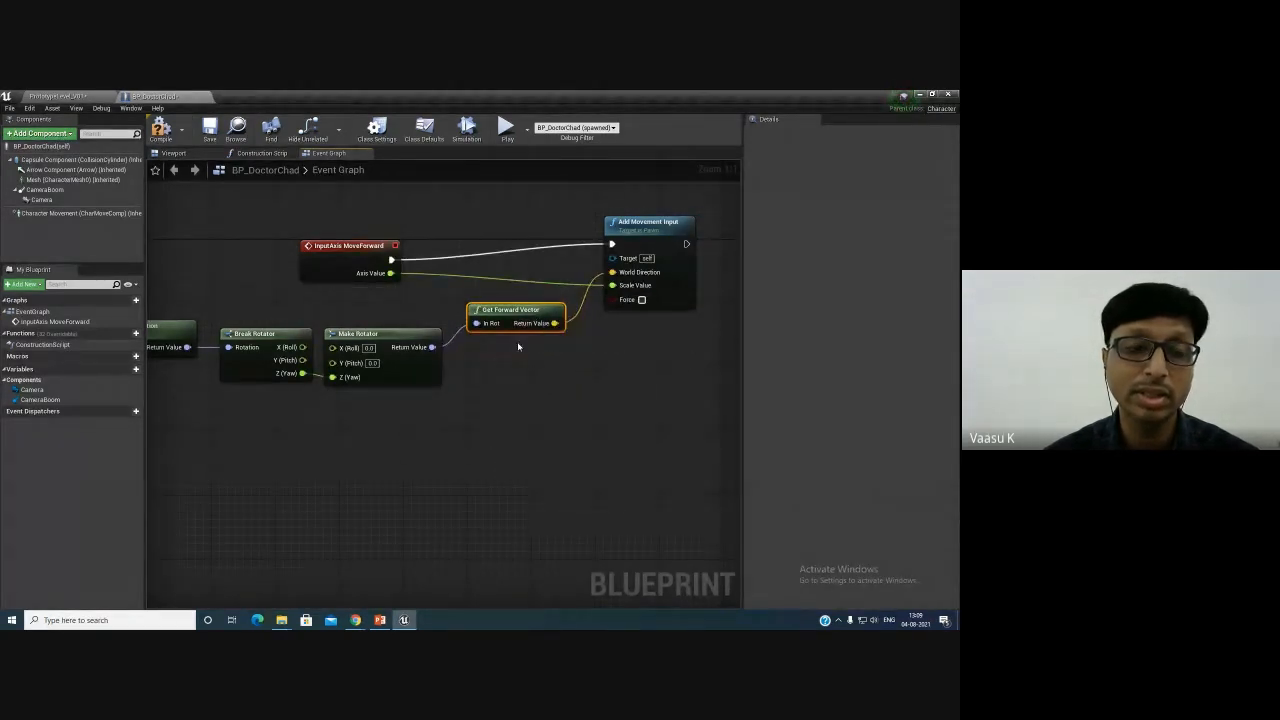
pyautogui.click(219, 131)
# - Play the level and test moving the character forward and backward, then stop playing
pyautogui.click(76, 97)
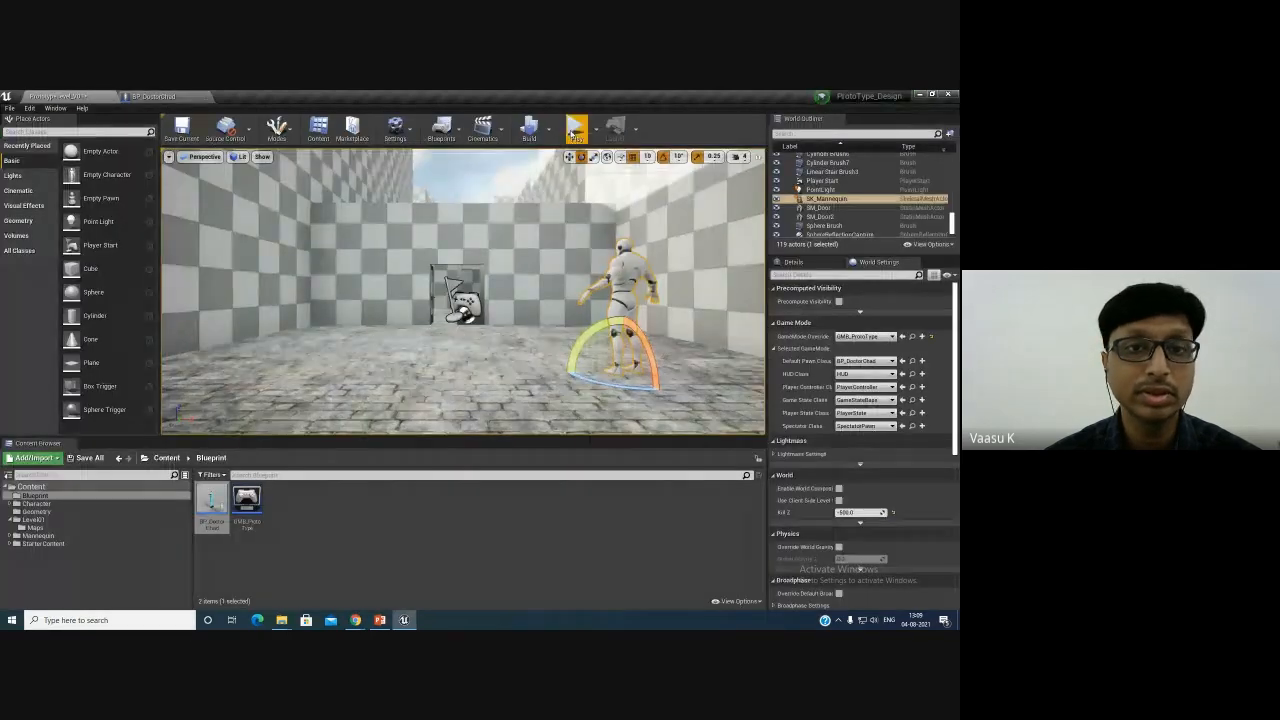
pyautogui.click(577, 130)
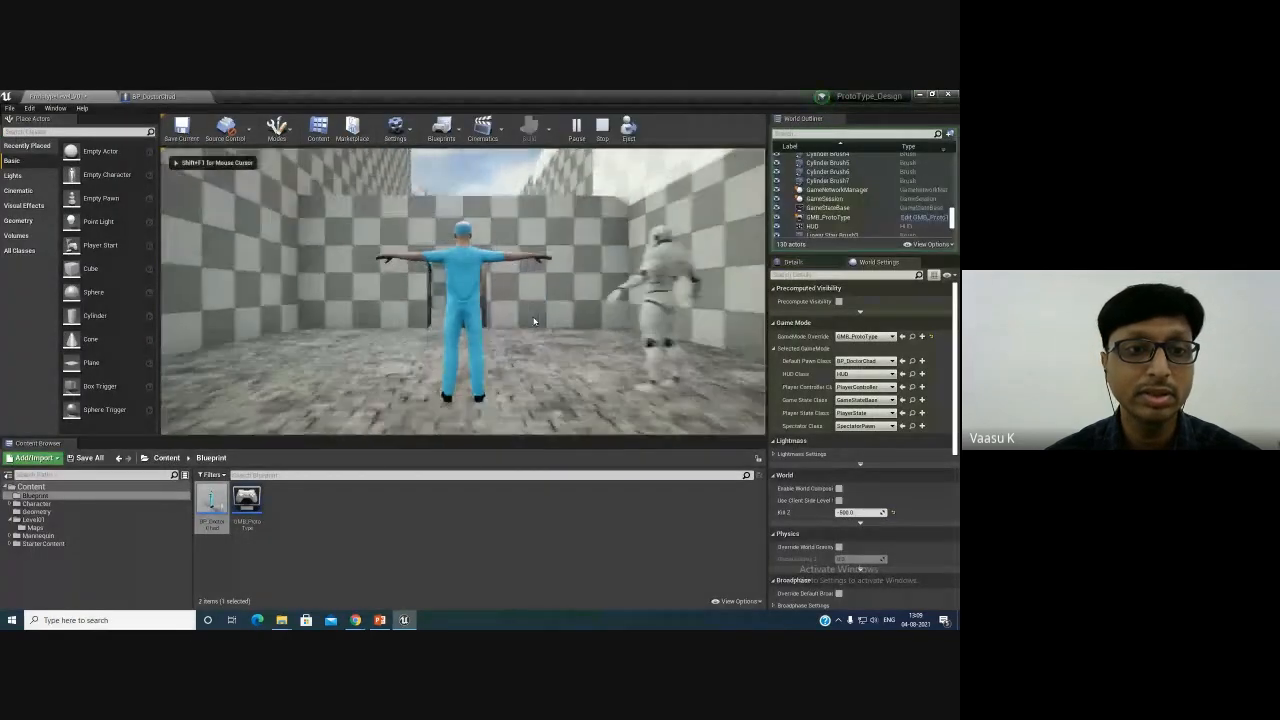
pyautogui.press('w')
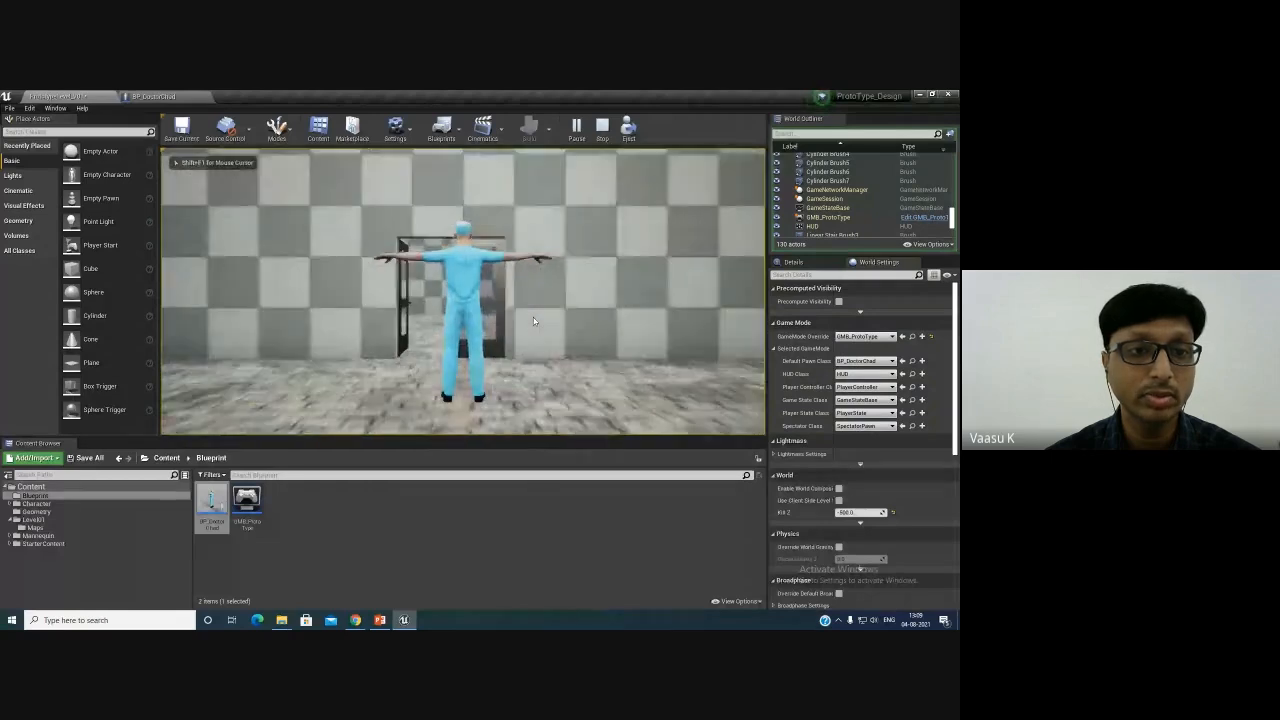
pyautogui.press('s')
pyautogui.press('s')
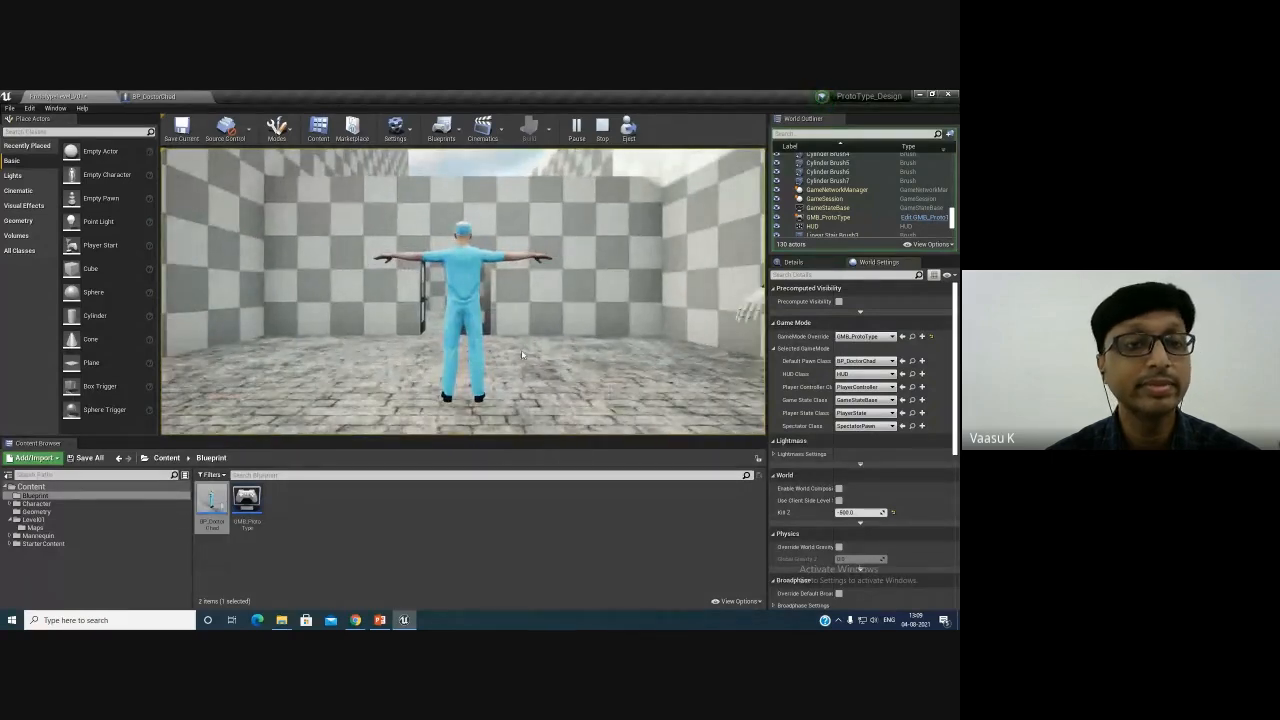
pyautogui.press('Escape')
# - Save the level and return to the BP_DoctorChad Event Graph
pyautogui.click(181, 128)
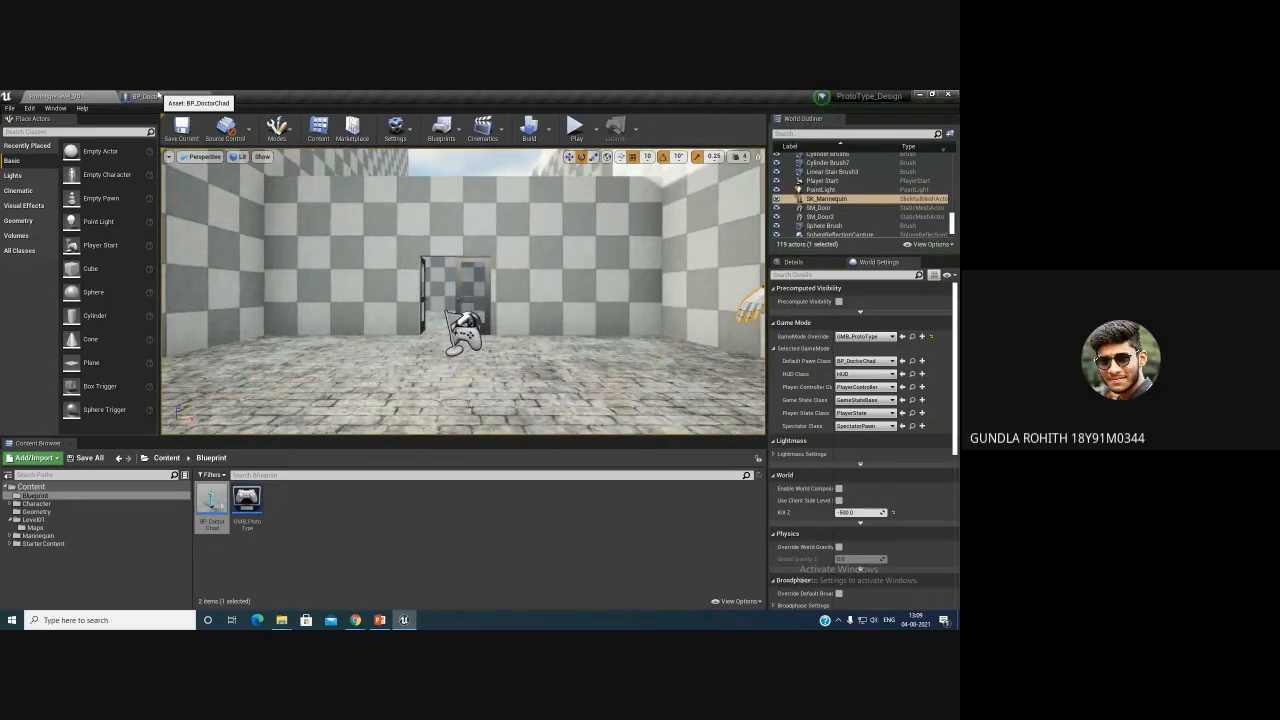
pyautogui.click(157, 96)
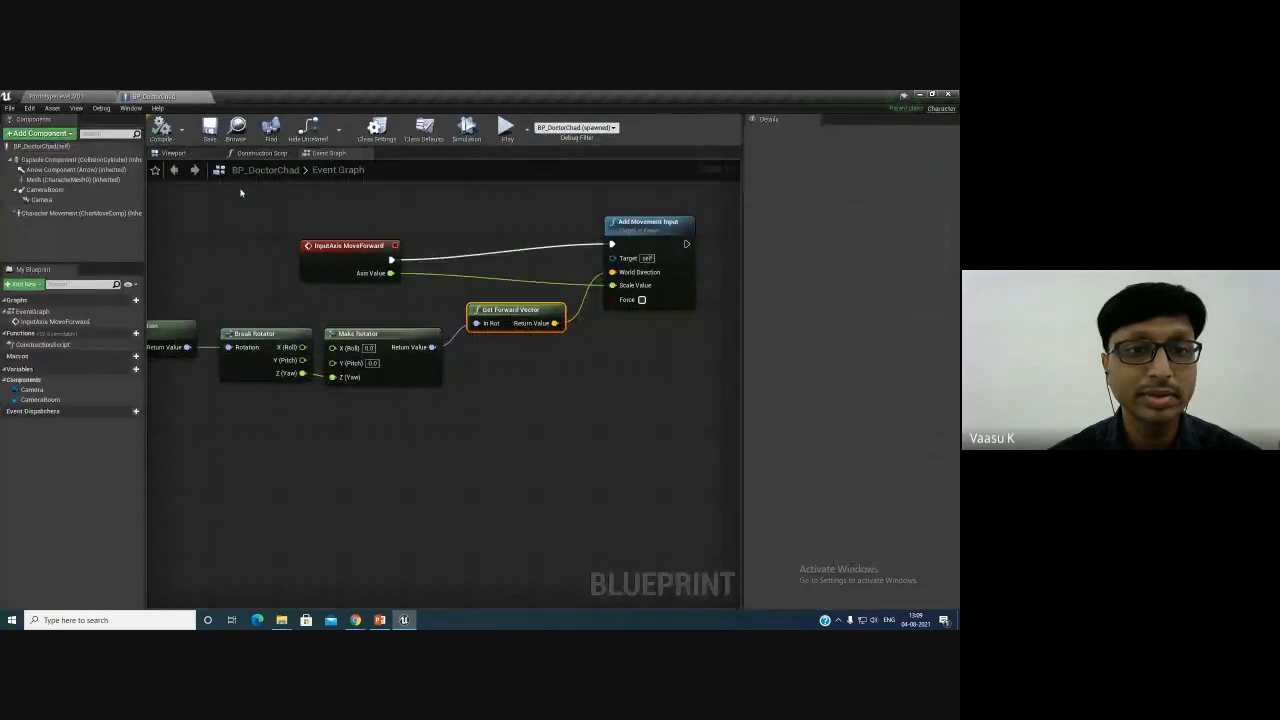
pyautogui.moveTo(345, 224); pyautogui.dragTo(519, 211)
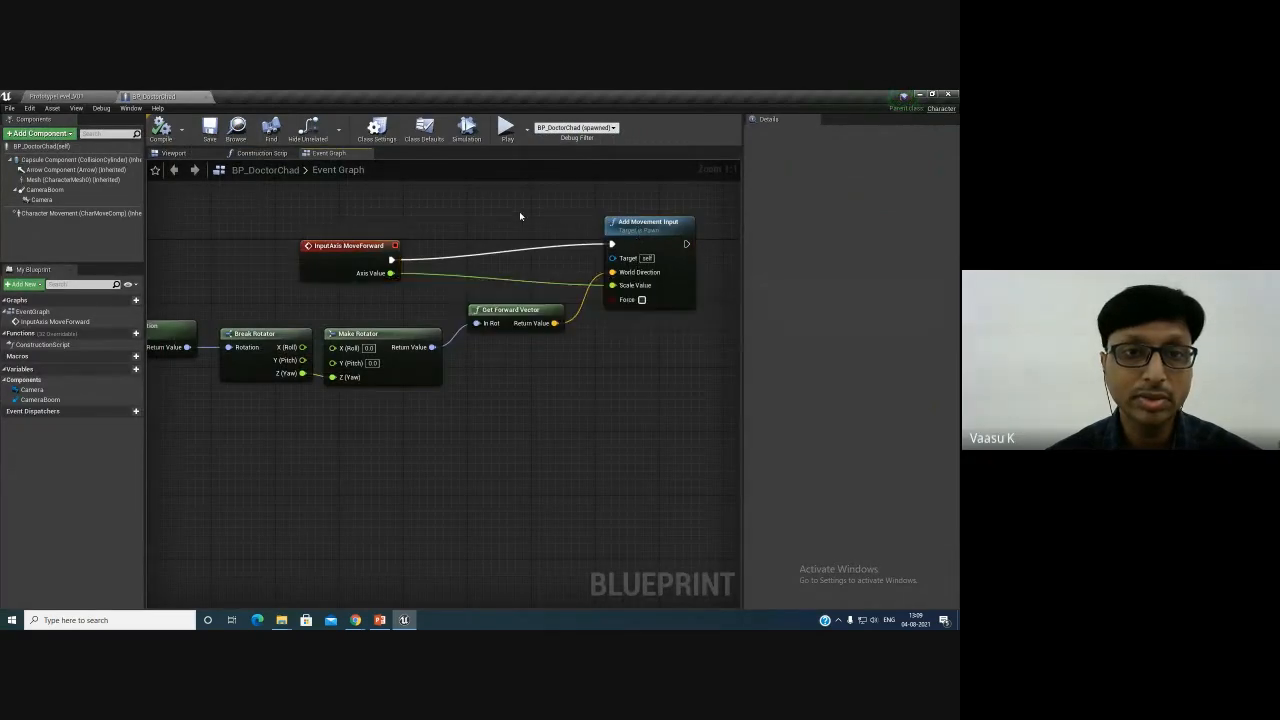
# - Add an InputAxis MoveRight/Left event node to the Event Graph
pyautogui.moveTo(360, 259); pyautogui.dragTo(440, 243)
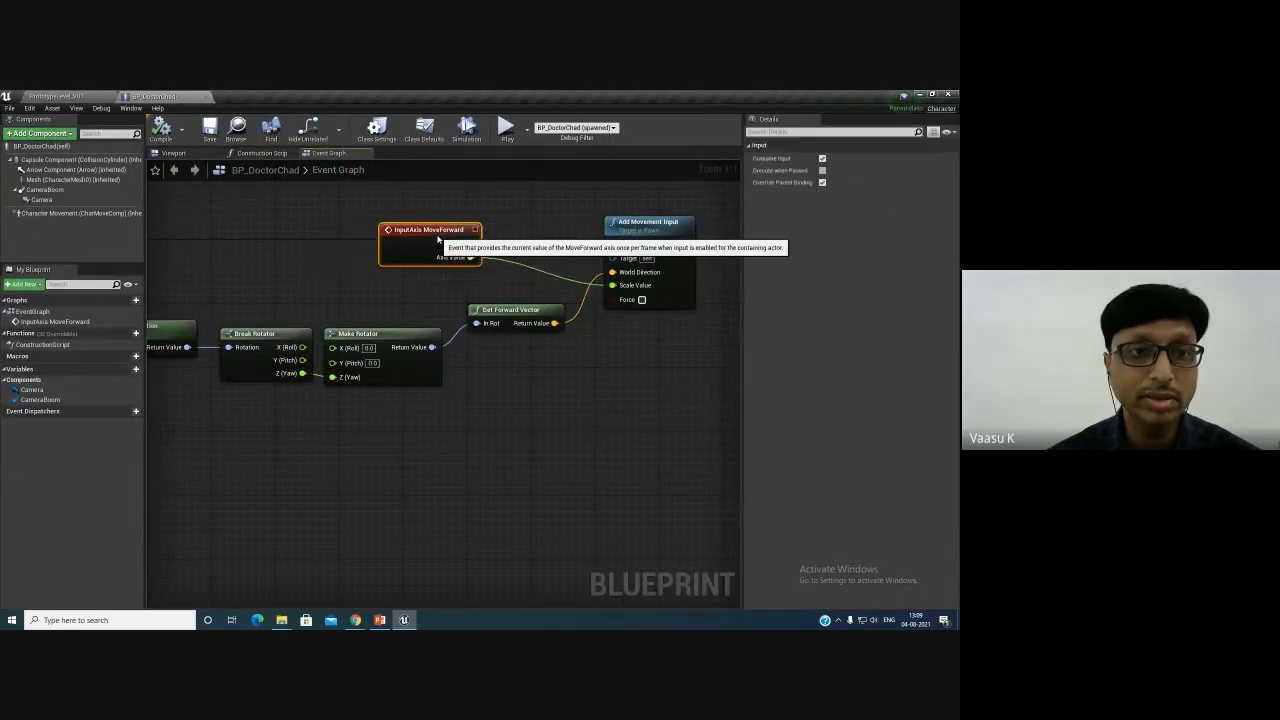
pyautogui.rightClick(420, 433)
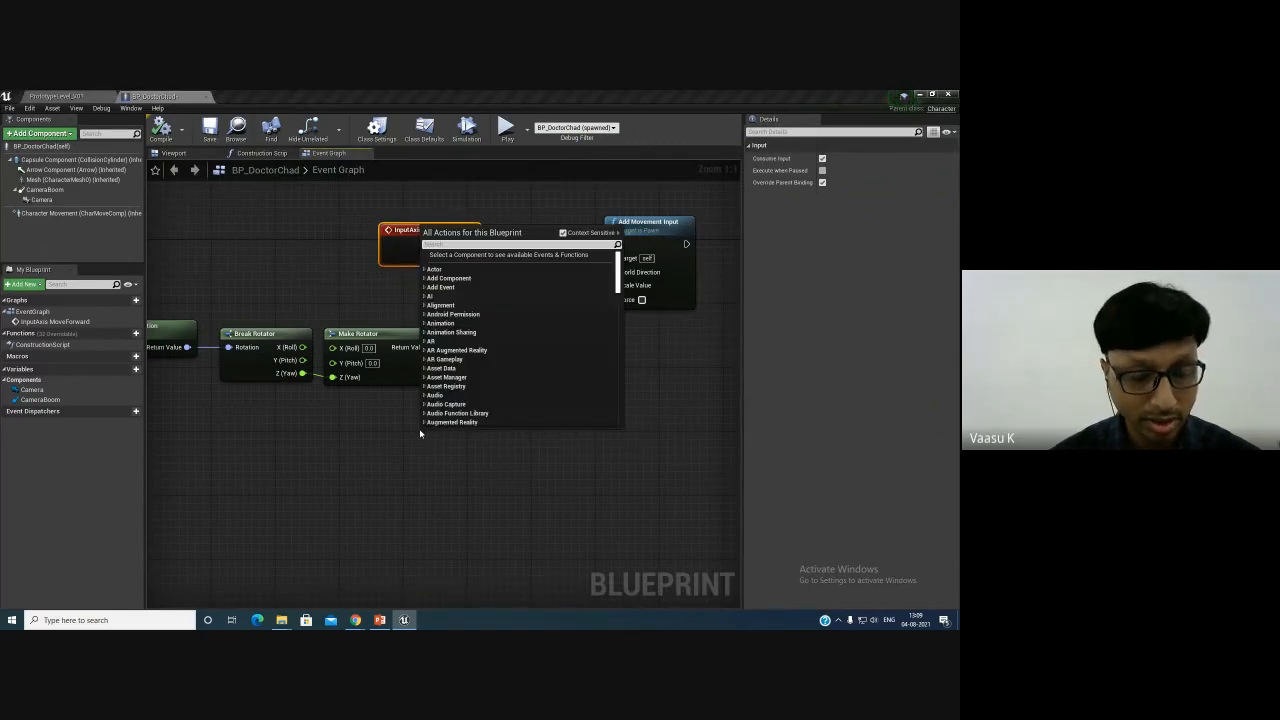
pyautogui.write('Mover')
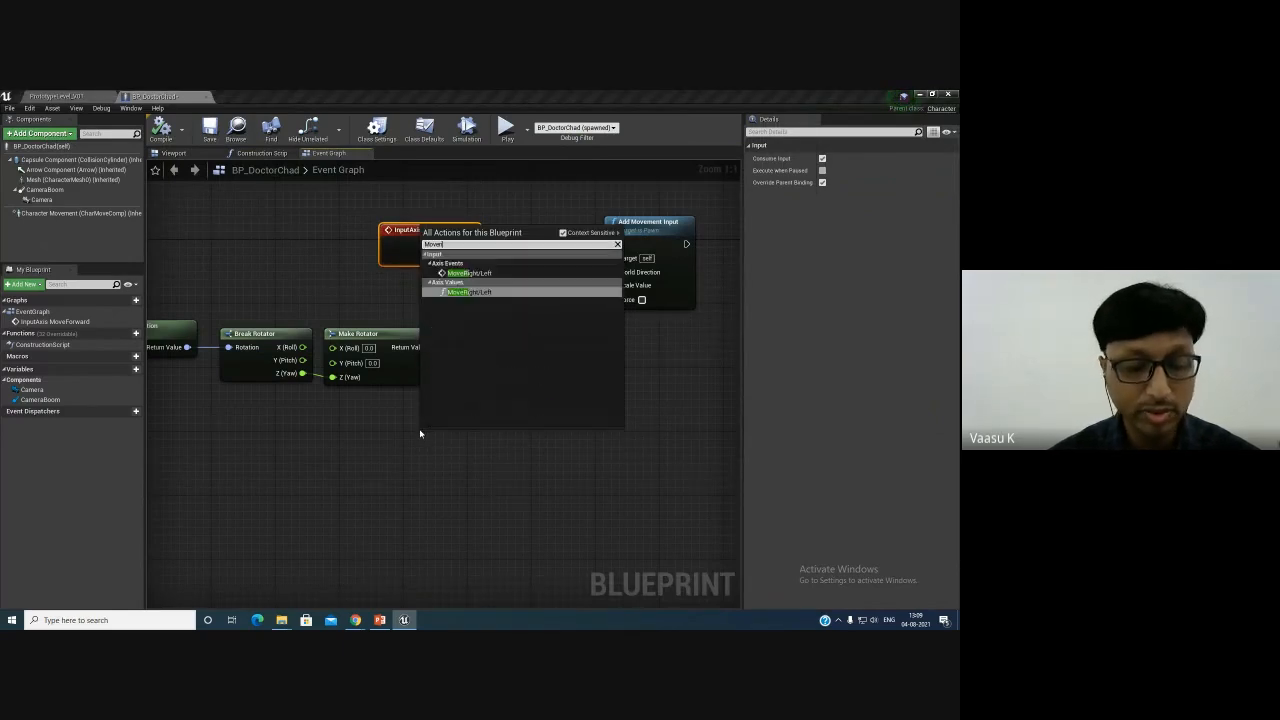
pyautogui.write('hg')
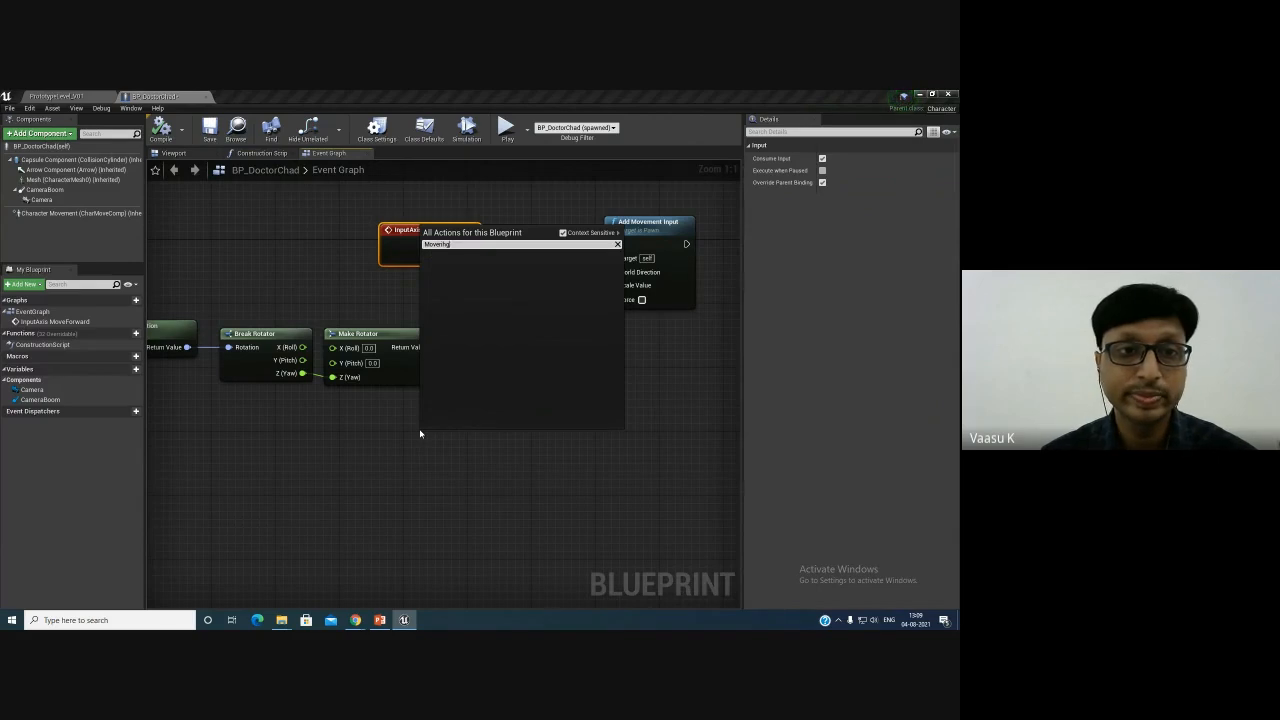
pyautogui.press('BackSpace')
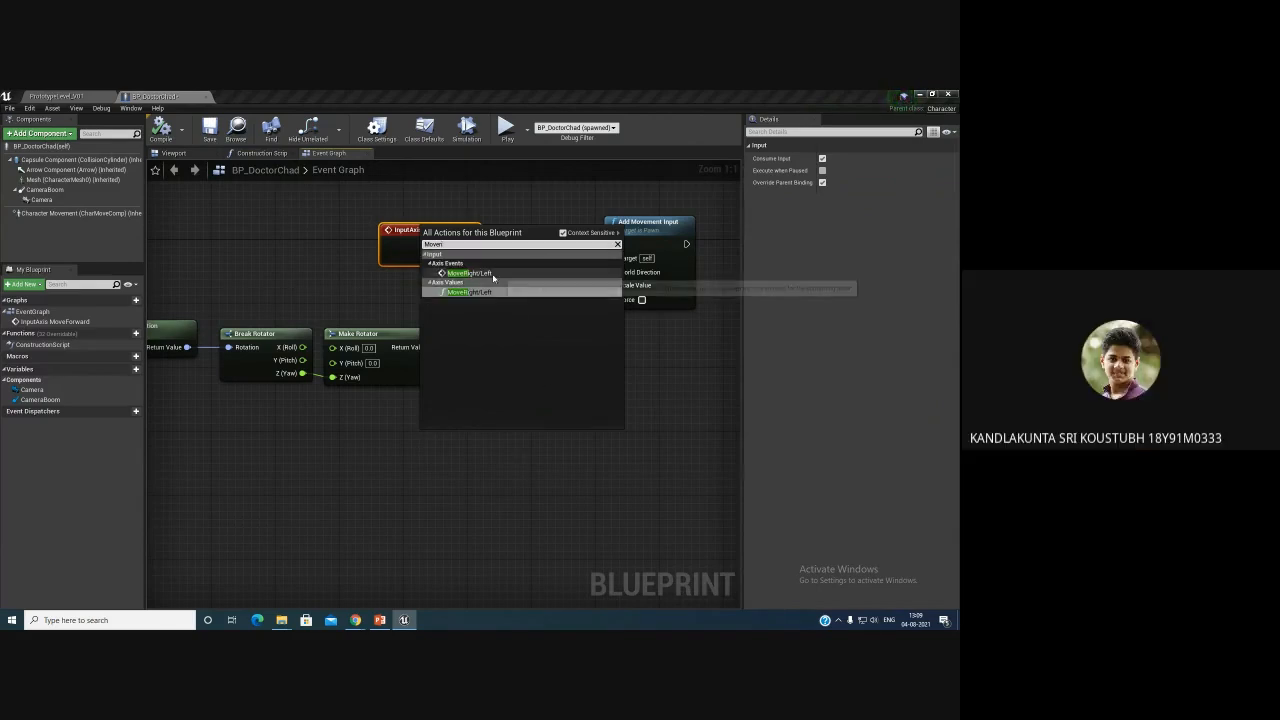
pyautogui.click(493, 298)
# - Add an Add Movement Input node driven by the MoveRight/Left event and connect its Axis Value to Scale Value
pyautogui.moveTo(463, 440); pyautogui.dragTo(566, 433)
pyautogui.write('admo')
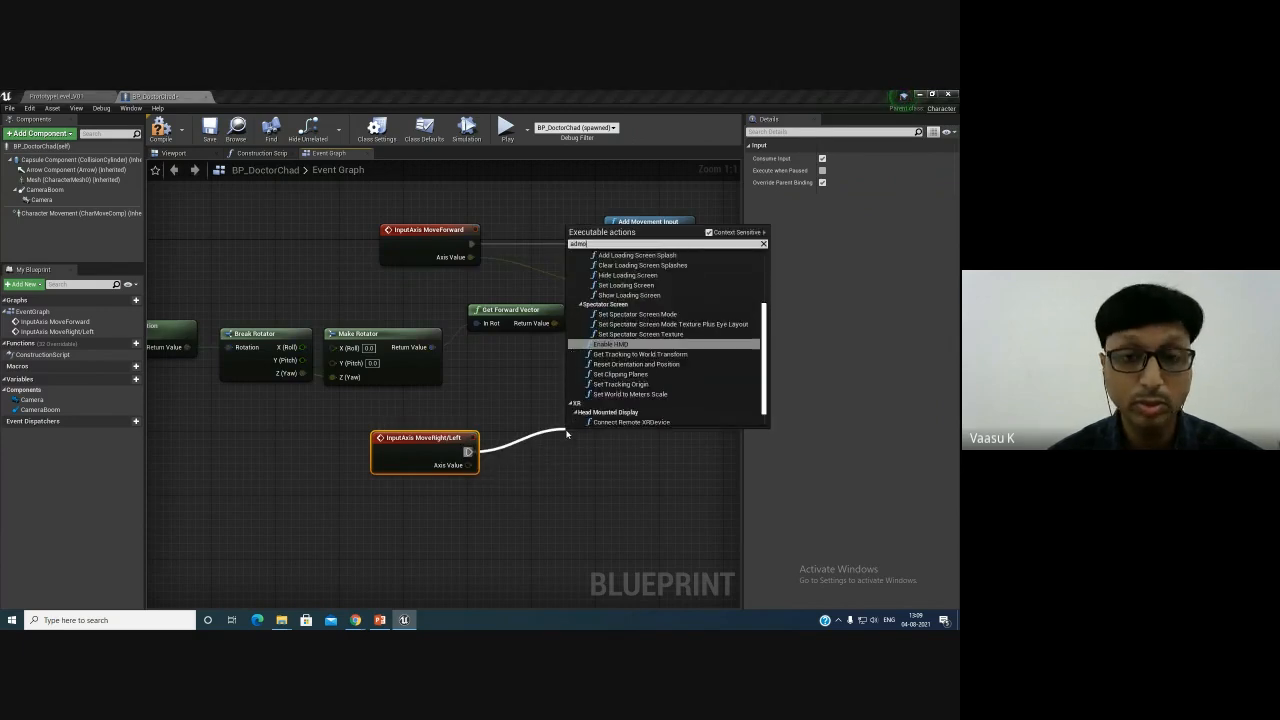
pyautogui.press('BackSpace')
pyautogui.press('BackSpace')
pyautogui.press('BackSpace')
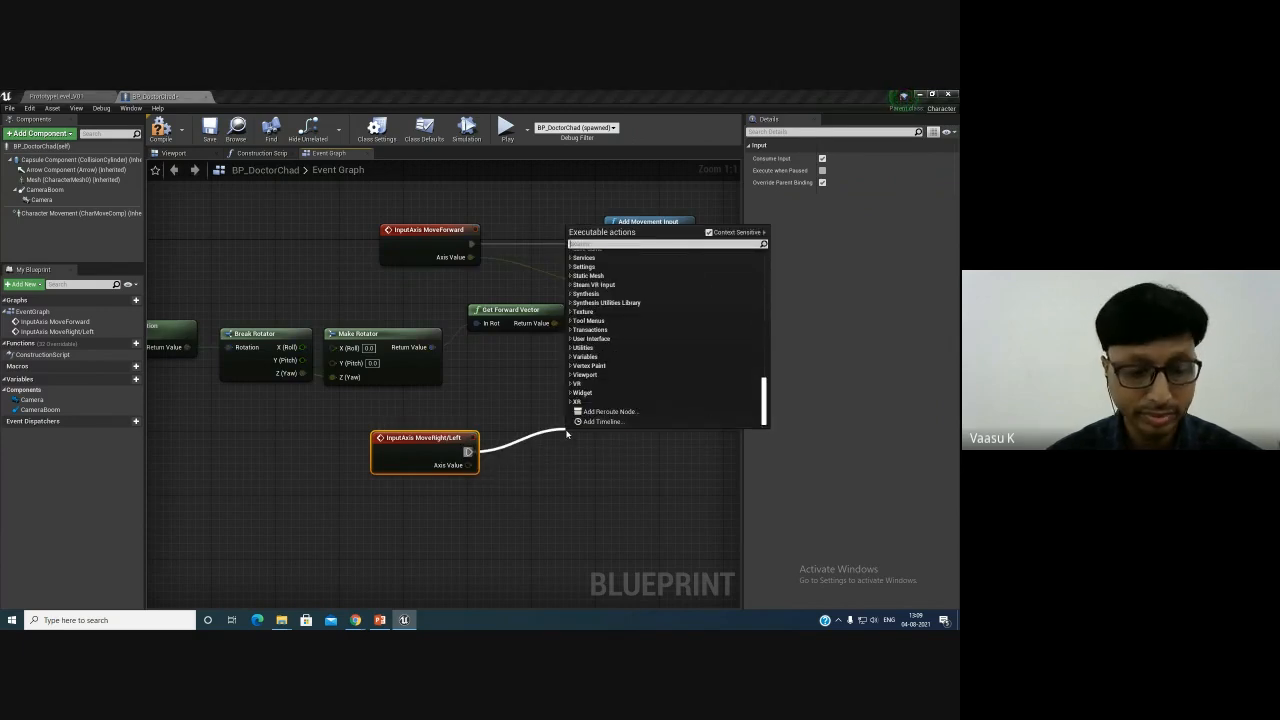
pyautogui.write('addmjo')
pyautogui.press('BackSpace')
pyautogui.press('BackSpace')
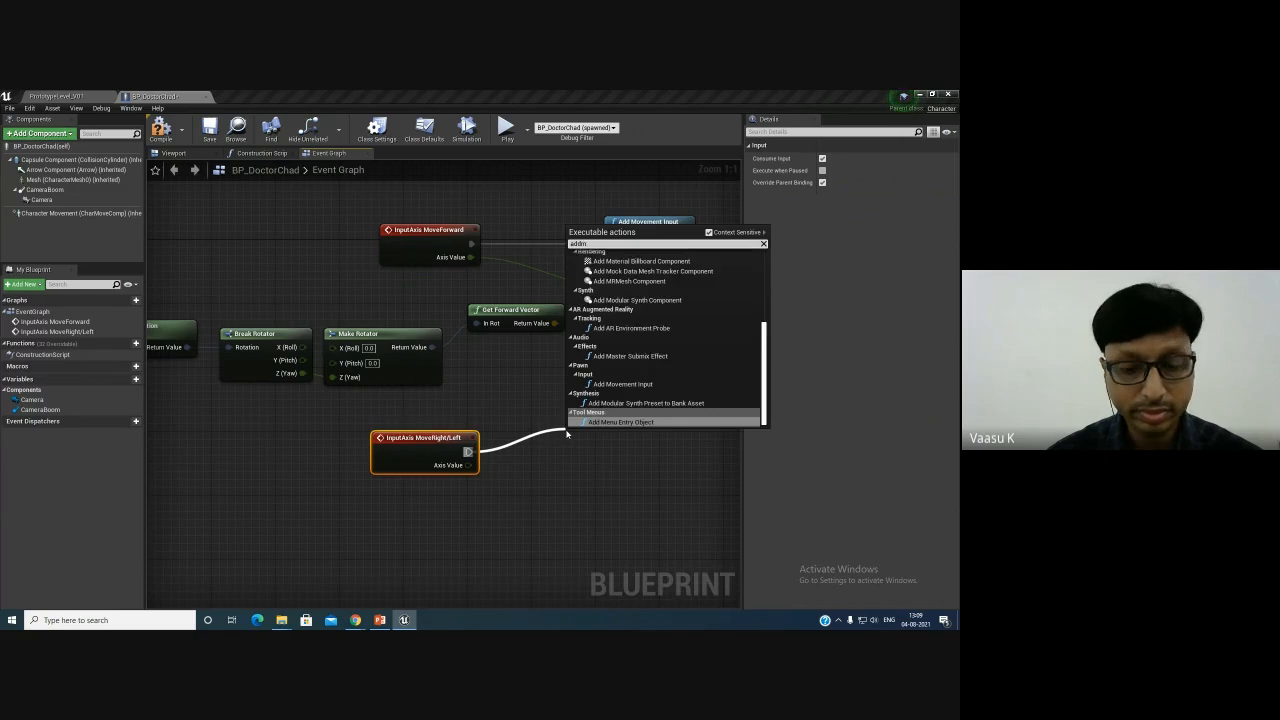
pyautogui.write('ove')
pyautogui.press('Return')
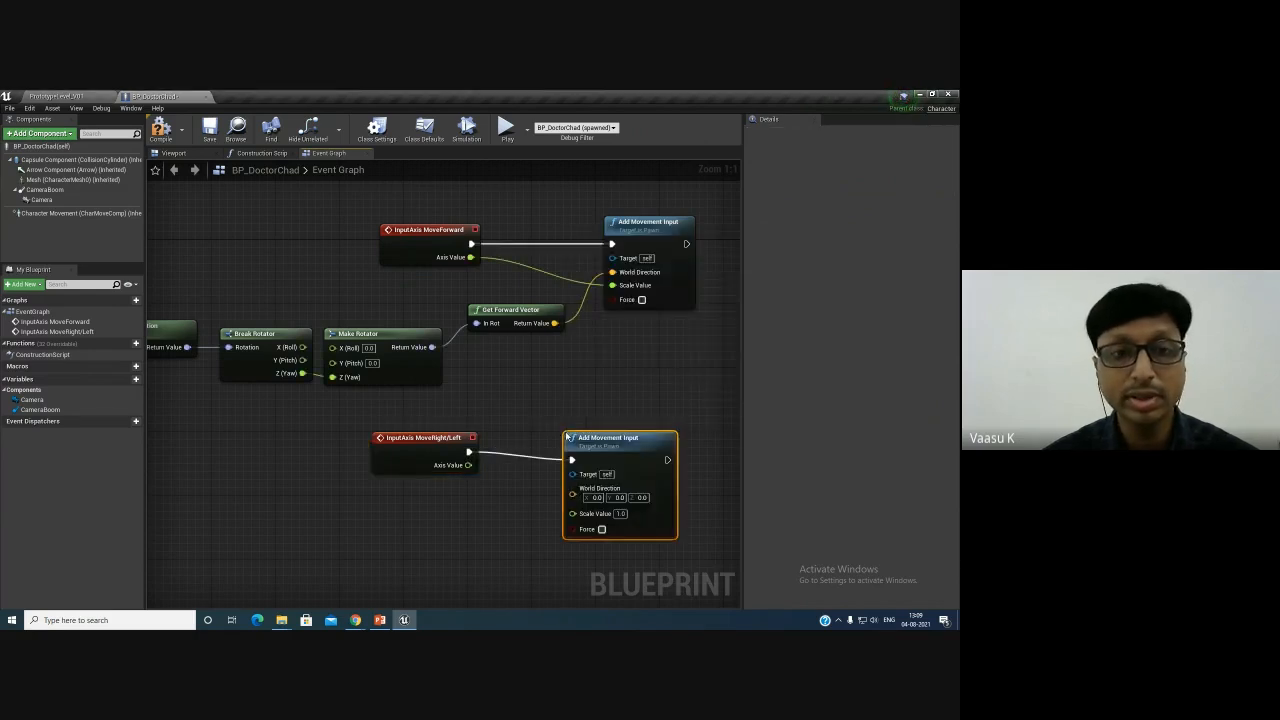
pyautogui.moveTo(567, 436); pyautogui.dragTo(591, 396)
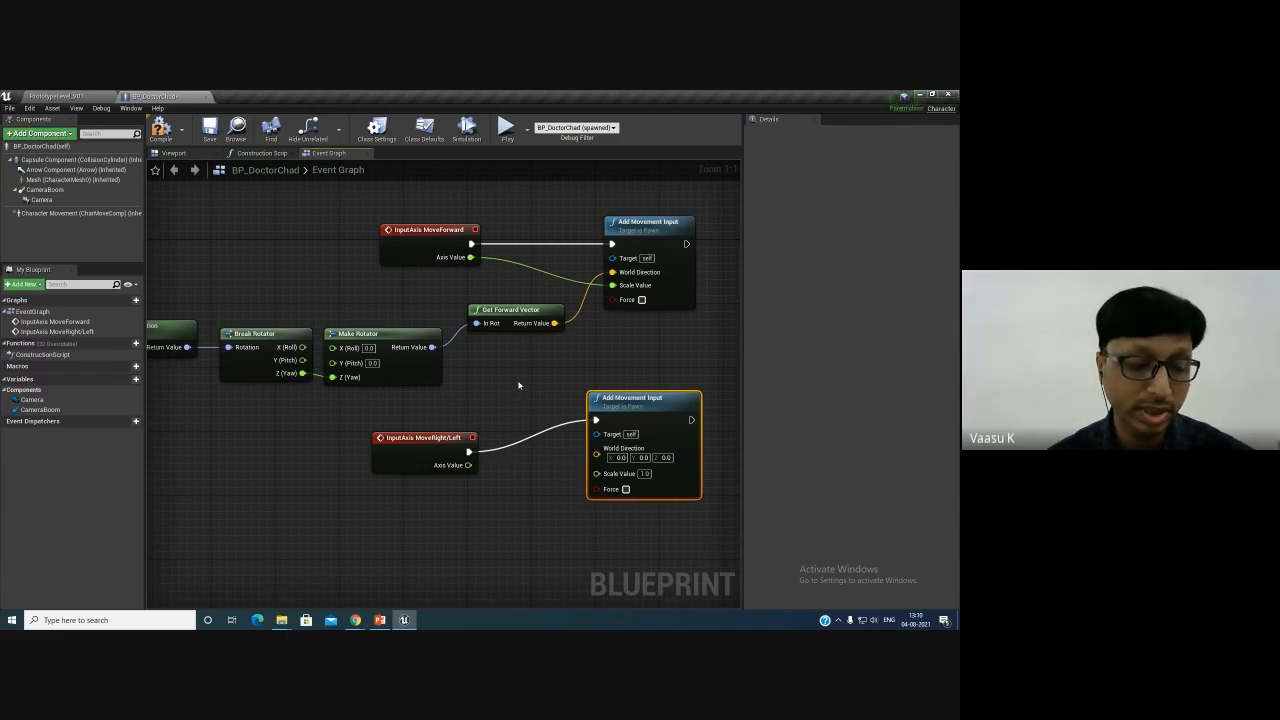
pyautogui.moveTo(468, 465); pyautogui.dragTo(598, 473)
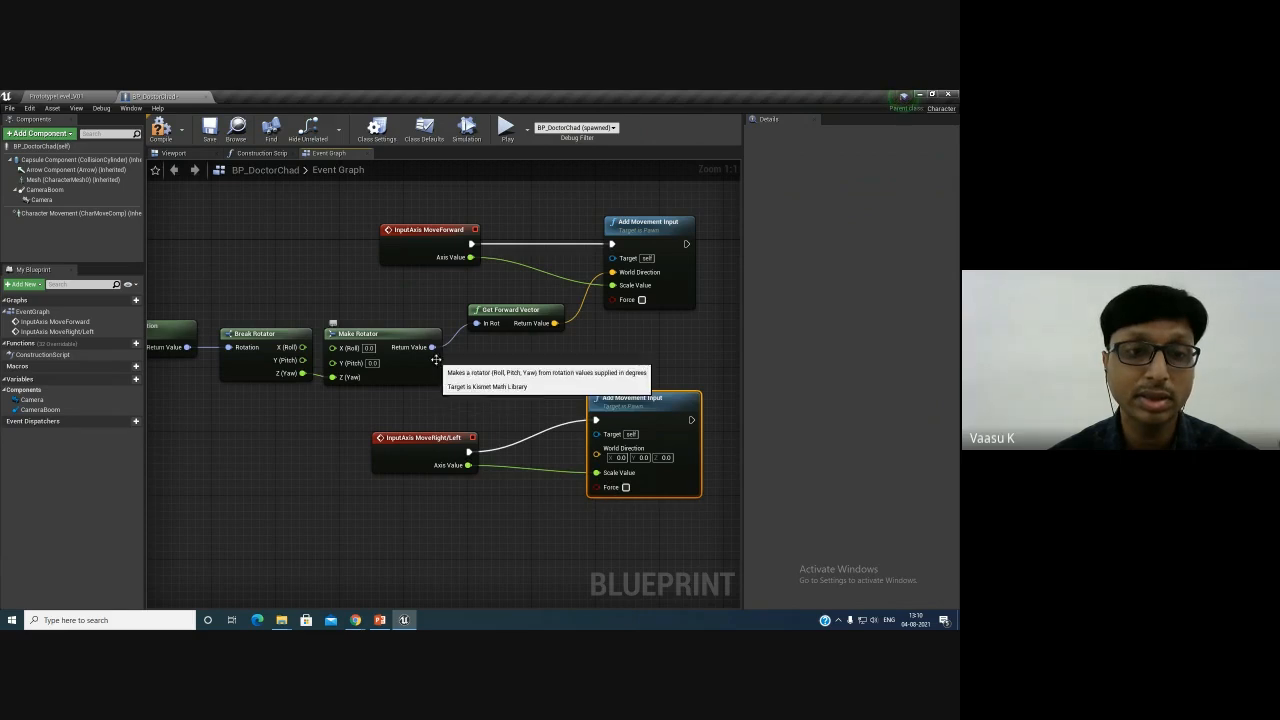
# - Add a Get Right Vector from the Make Rotator, connect it to the new World Direction, then compile and save
pyautogui.moveTo(432, 347); pyautogui.dragTo(482, 390)
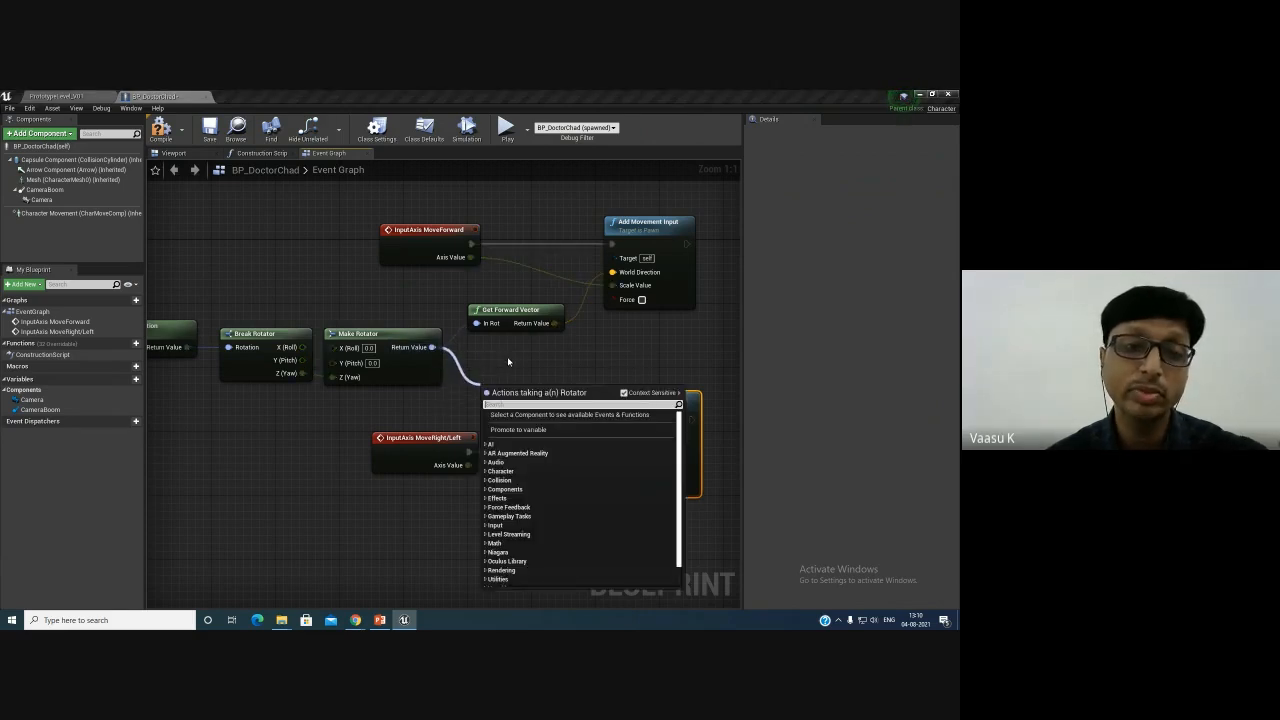
pyautogui.click(504, 369)
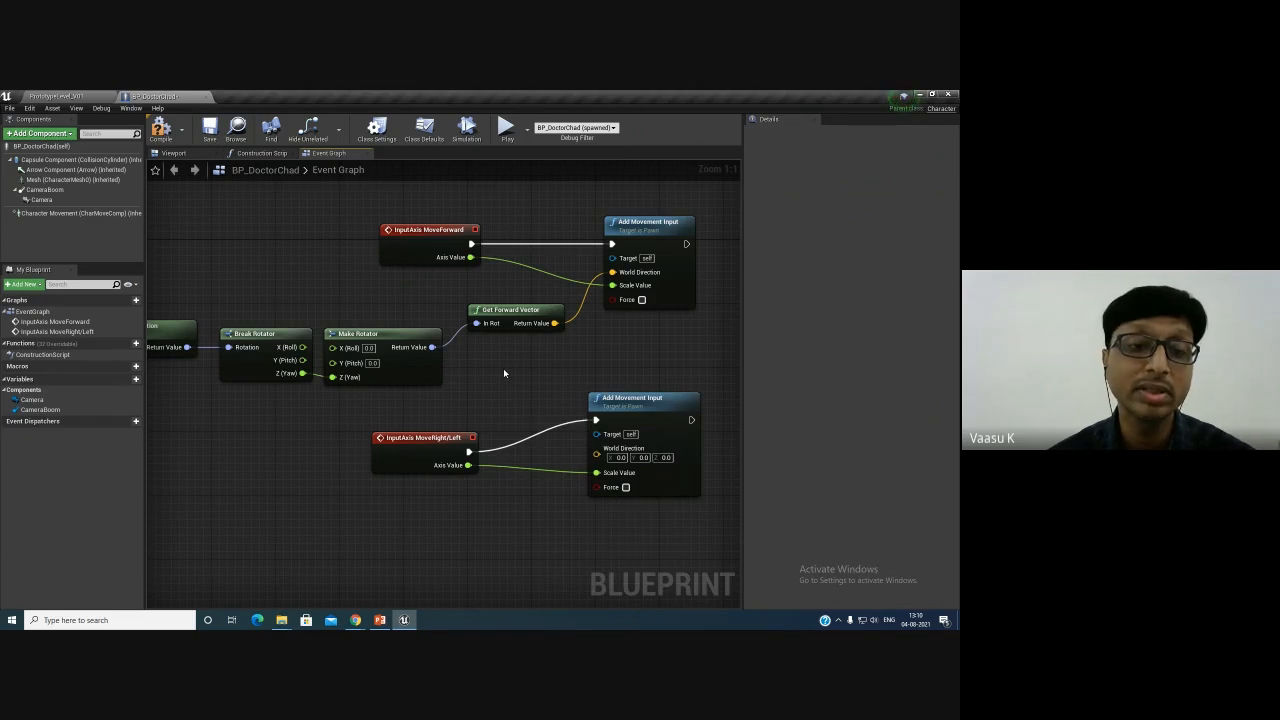
pyautogui.moveTo(432, 347); pyautogui.dragTo(472, 383)
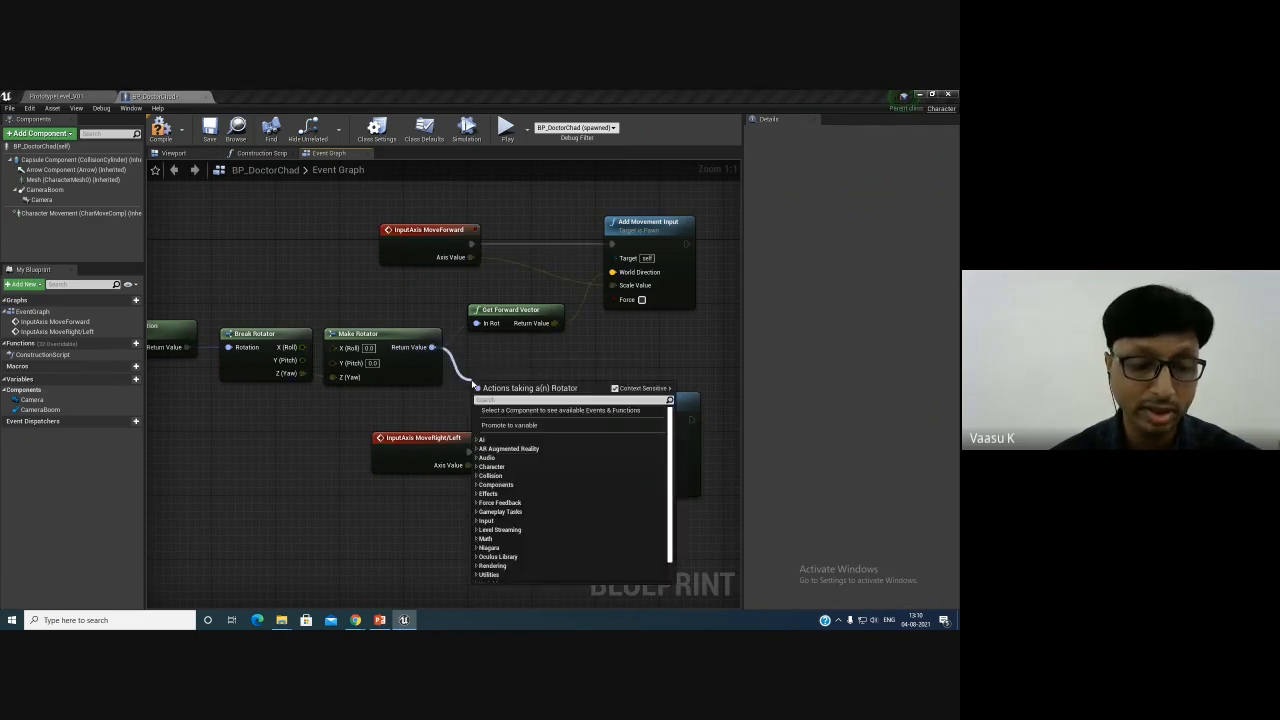
pyautogui.write('getri')
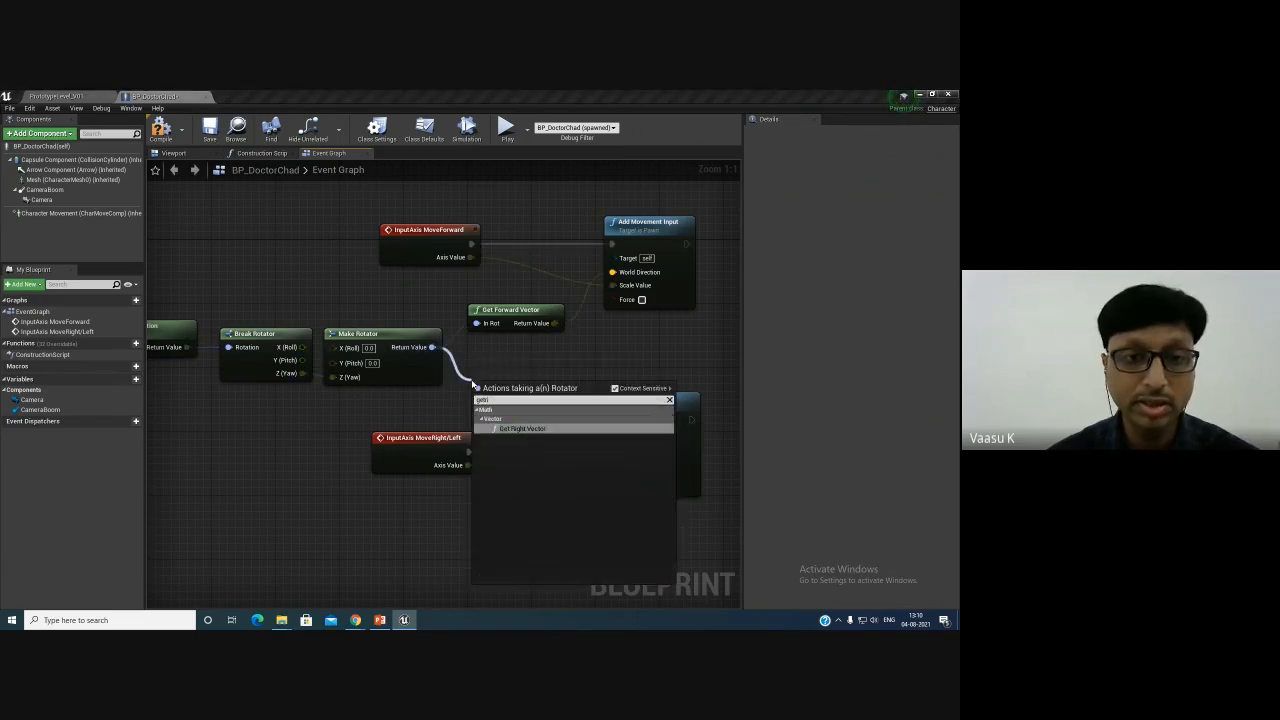
pyautogui.press('Return')
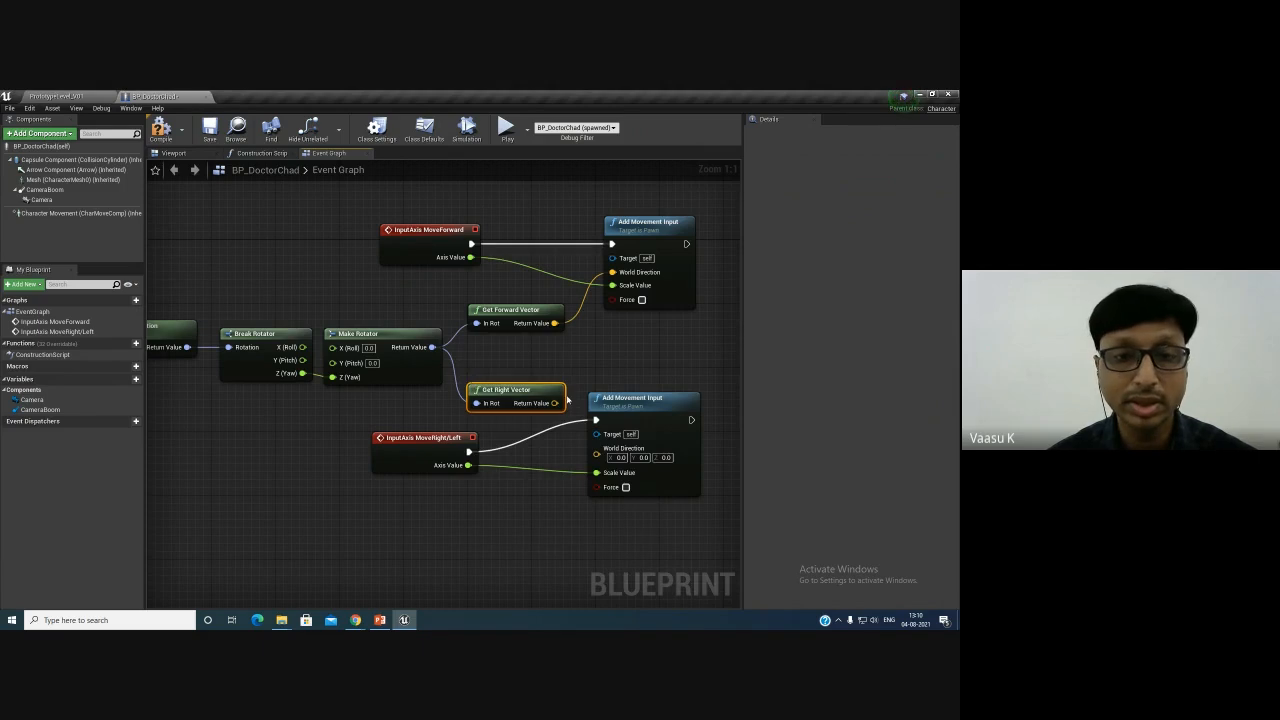
pyautogui.moveTo(555, 403); pyautogui.dragTo(598, 453)
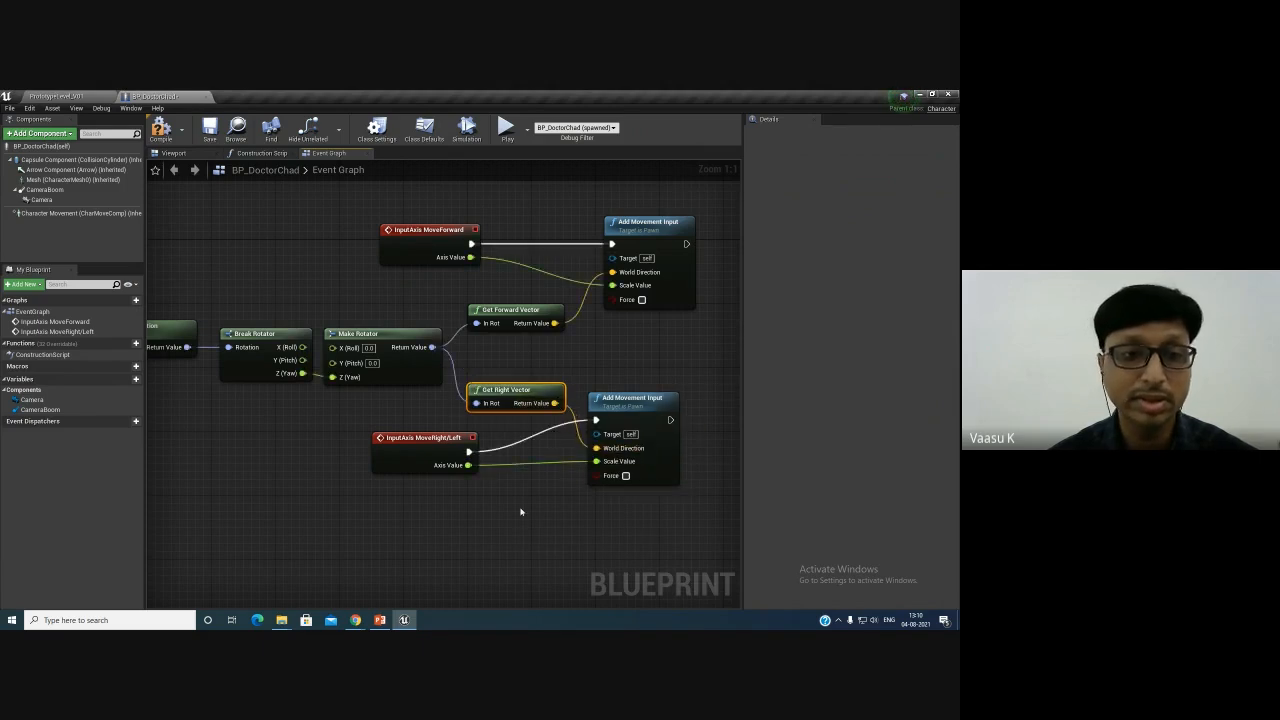
pyautogui.click(161, 130)
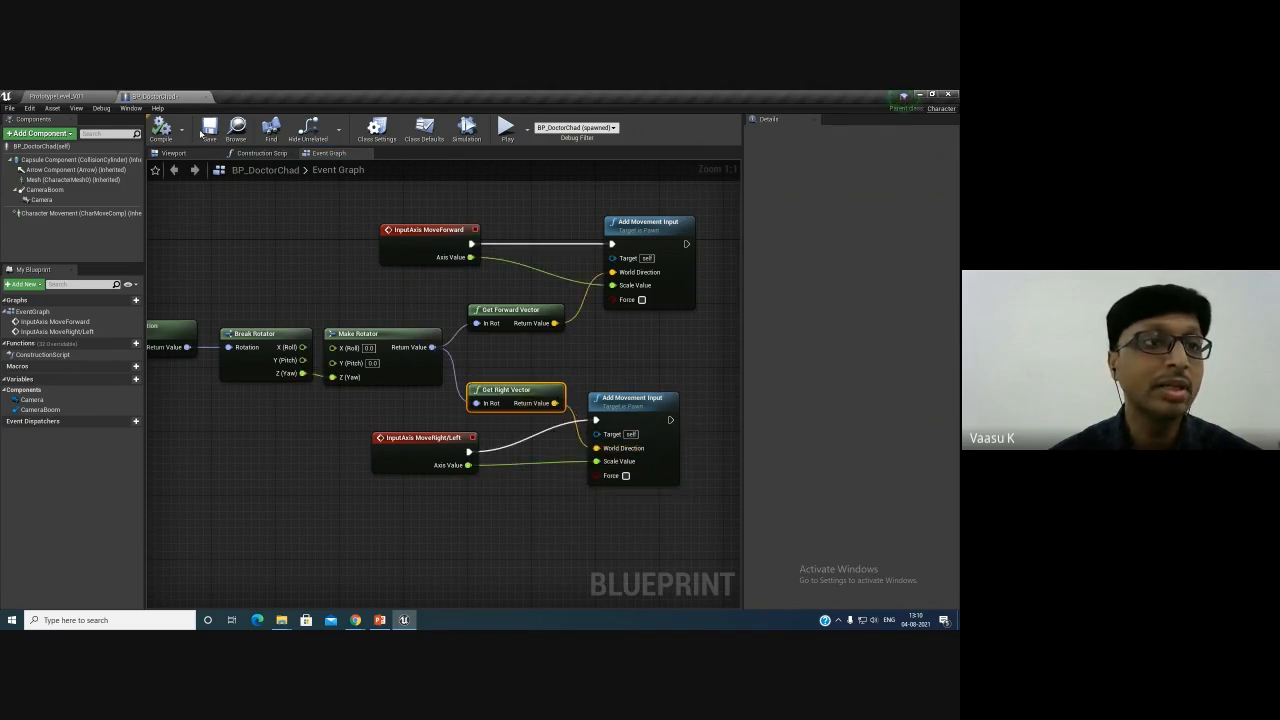
pyautogui.click(206, 132)
# - Play the level and test moving the character sideways, then stop playing
pyautogui.click(51, 96)
pyautogui.click(576, 128)
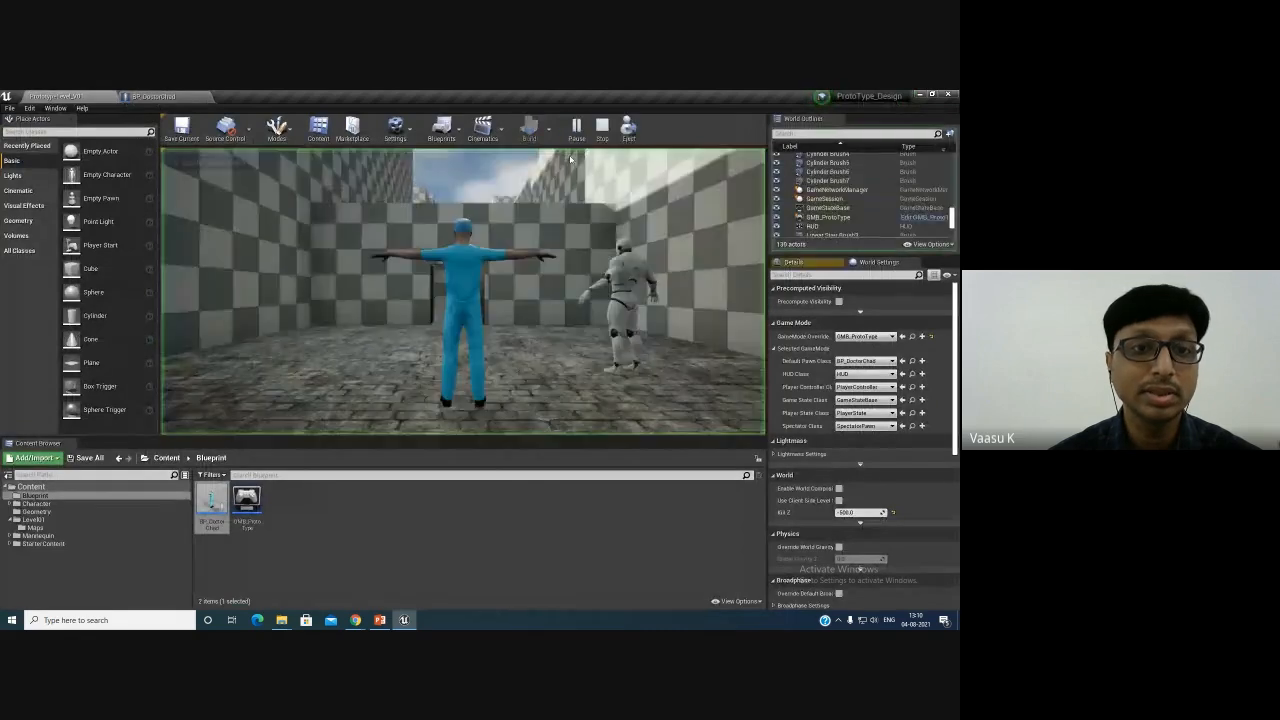
pyautogui.press('d')
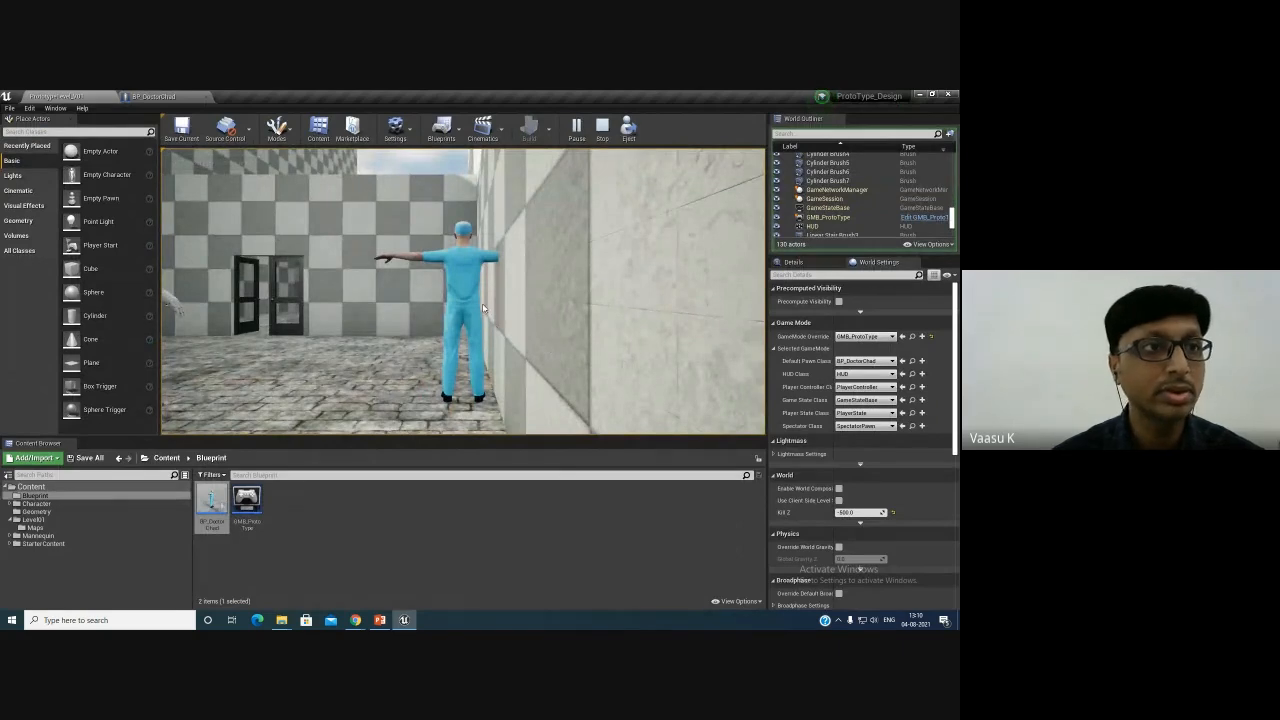
pyautogui.press('Escape')
# - Open the project's Input settings and set the Left key's MoveRight/Left scale to -1.0
pyautogui.click(153, 96)
pyautogui.click(50, 95)
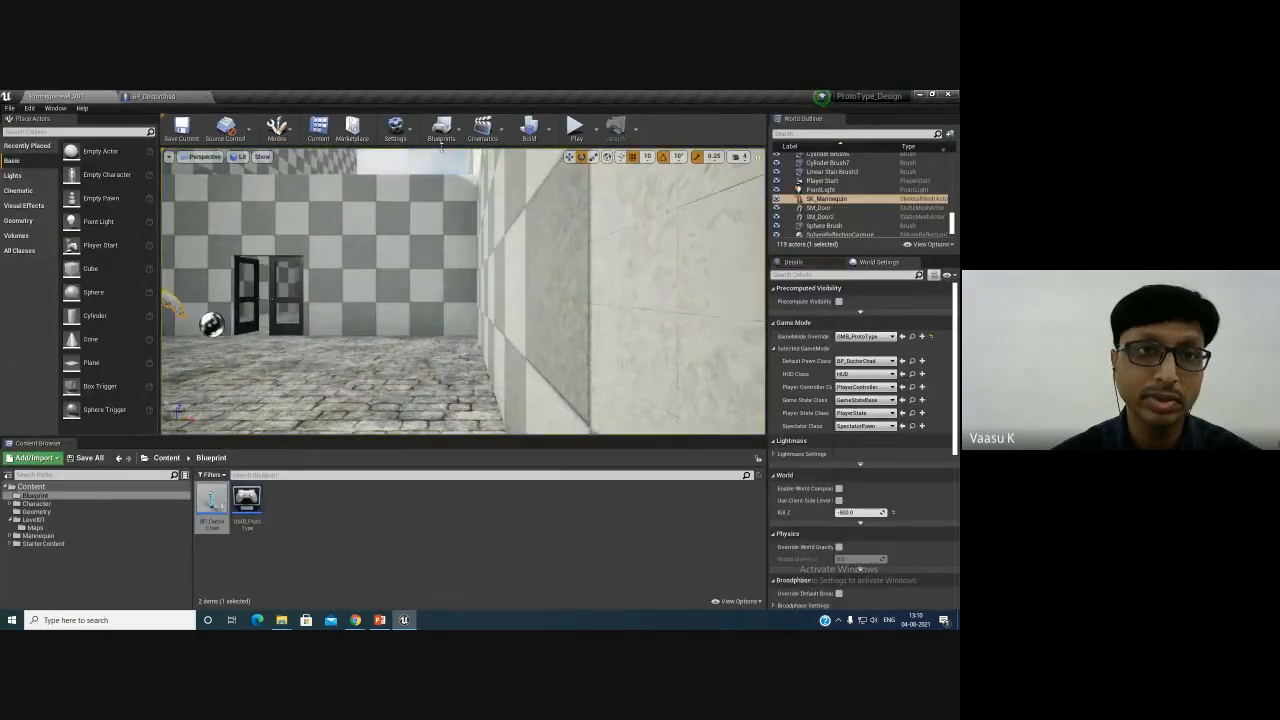
pyautogui.click(396, 127)
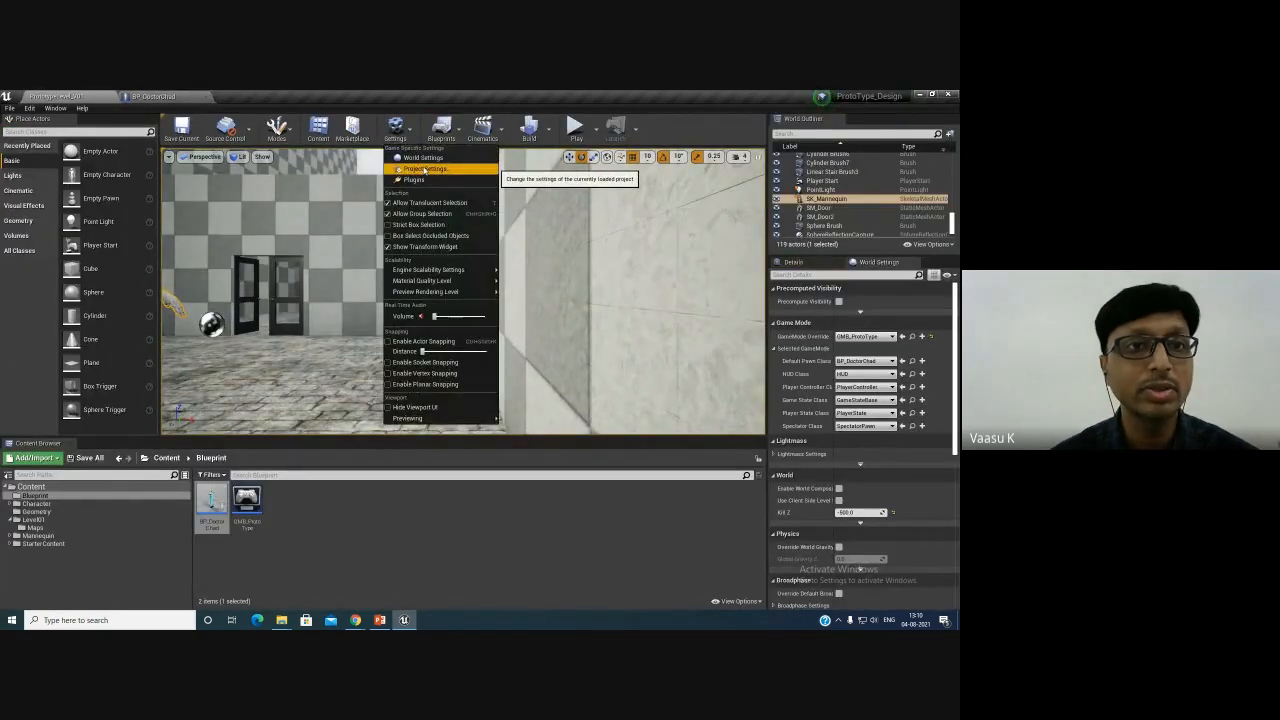
pyautogui.click(425, 169)
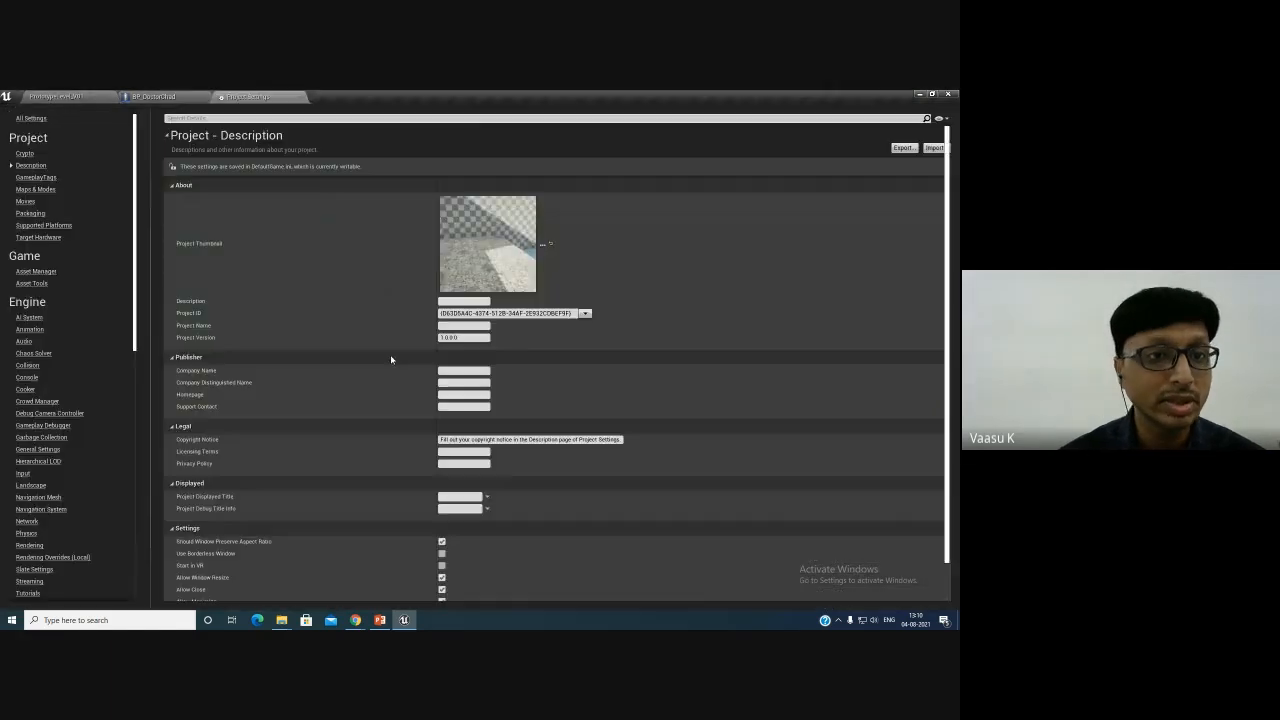
pyautogui.click(23, 473)
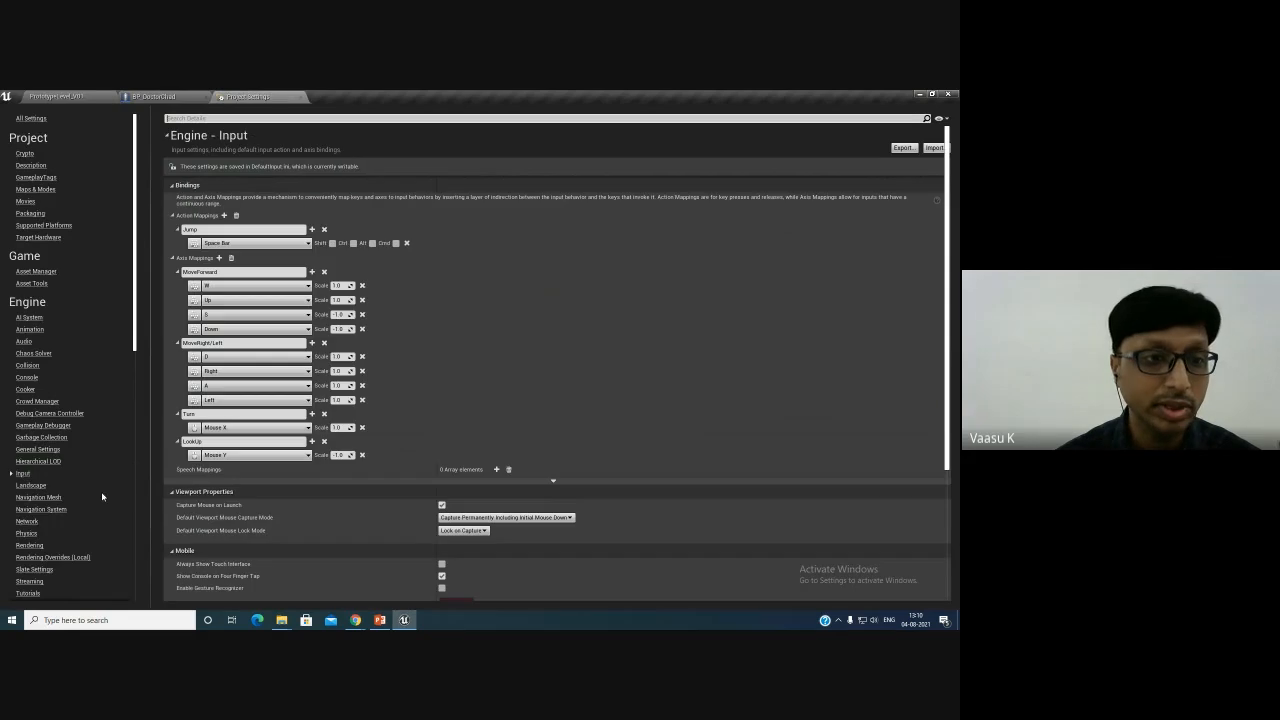
pyautogui.click(347, 399)
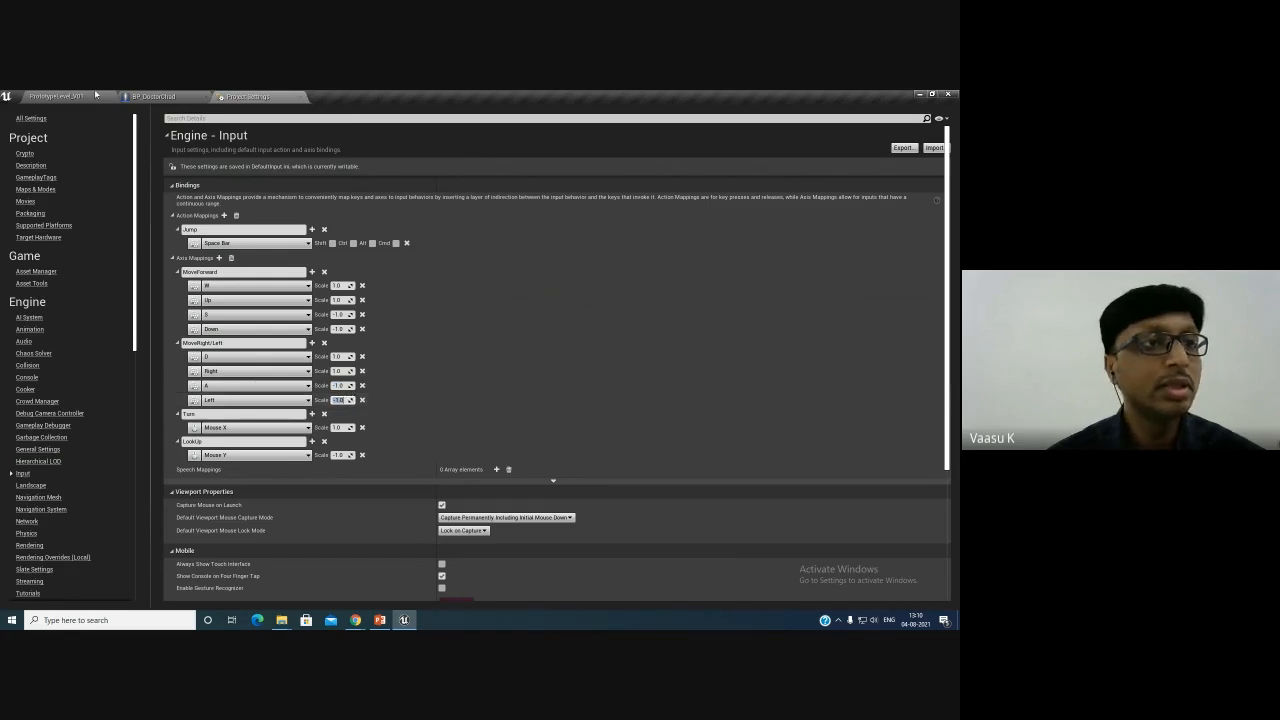
# - Play the level again to test left and right movement, then stop playing
pyautogui.click(97, 95)
pyautogui.click(575, 127)
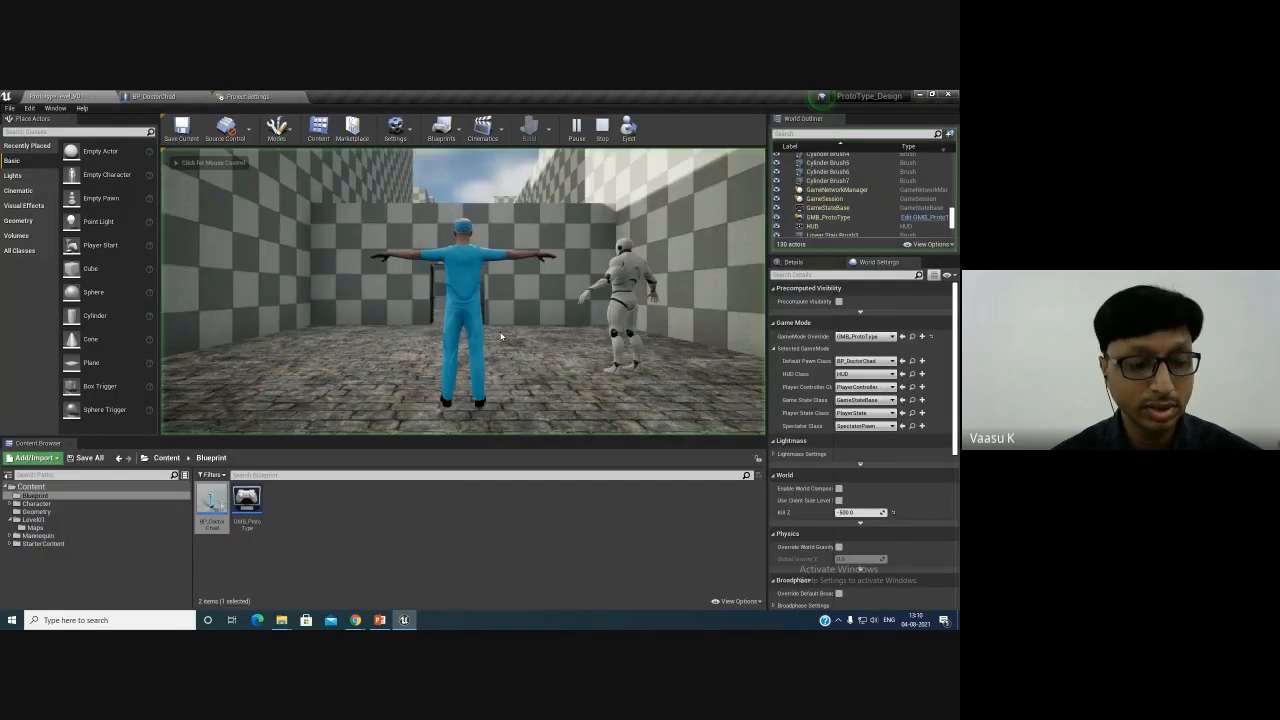
pyautogui.click(501, 337)
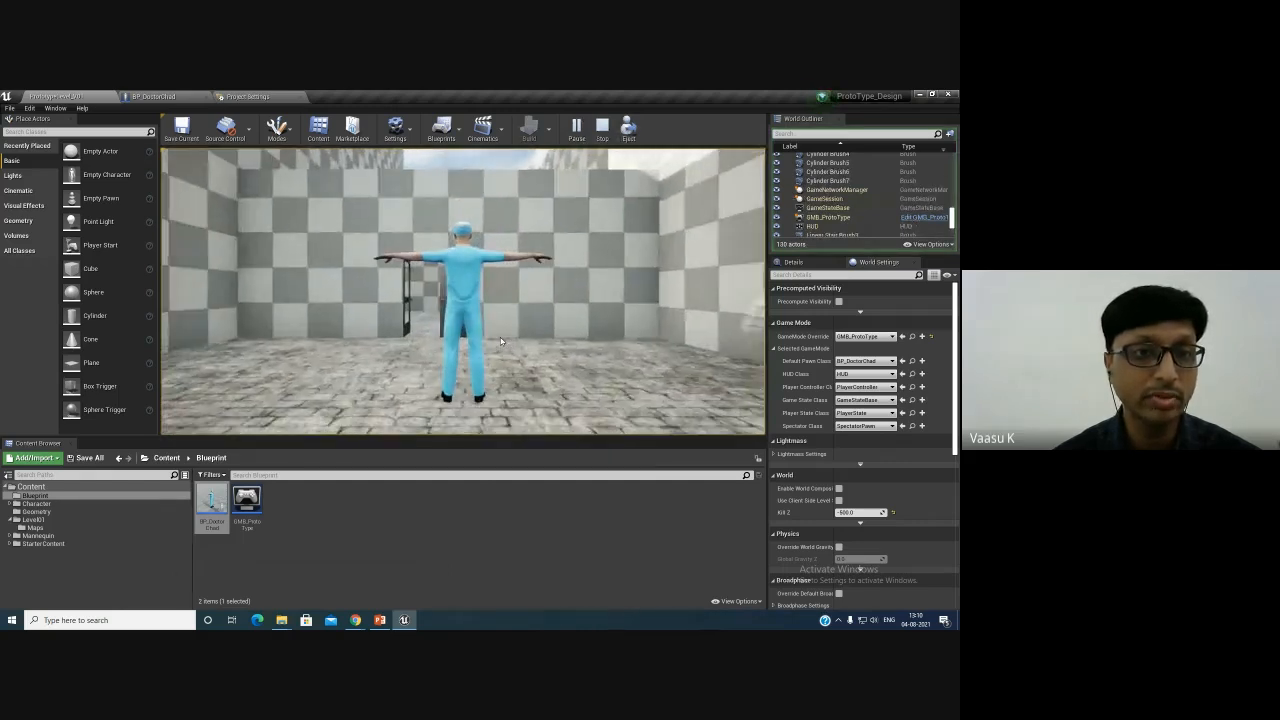
pyautogui.press('Escape')
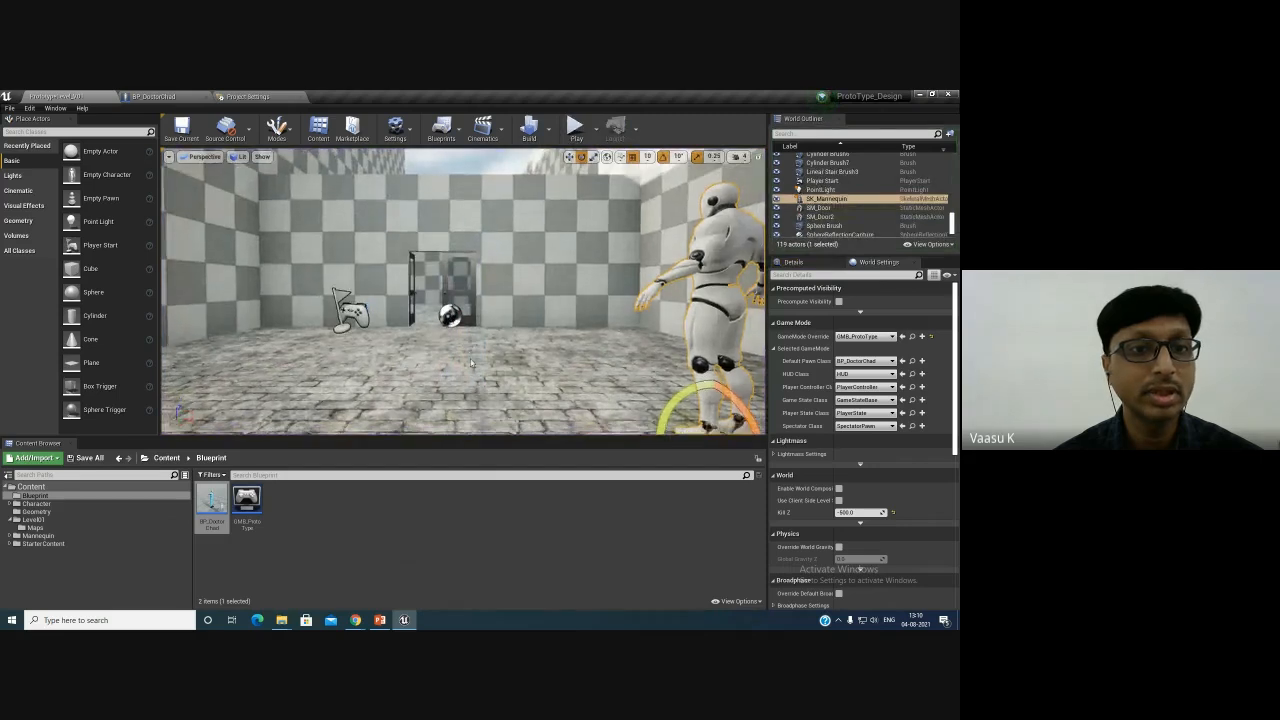
pyautogui.press('w')
pyautogui.moveTo(471, 363); pyautogui.dragTo(458, 416, button='right')
pyautogui.press('w')
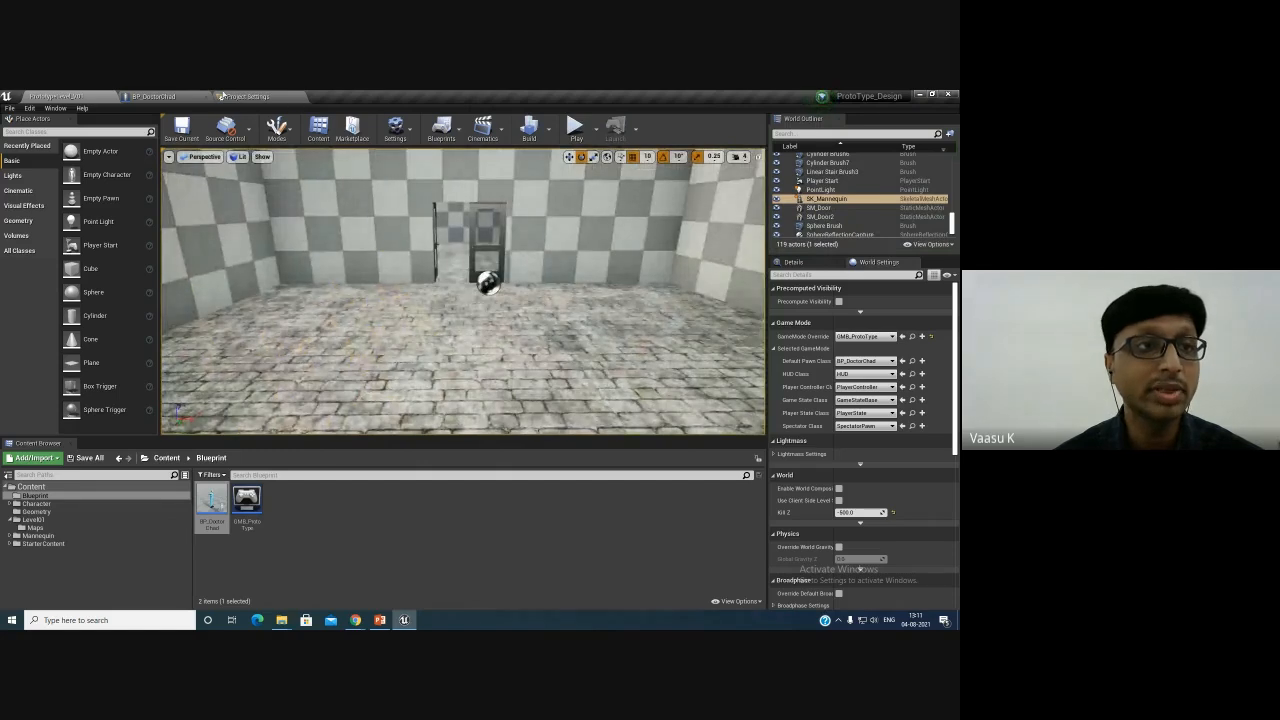
# - In BP_DoctorChad's viewport, set the Mesh's Animation Mode to Use Animation Asset with Breathing_Idle as the animation to play
pyautogui.click(155, 96)
pyautogui.scroll(-1, 334, 265)
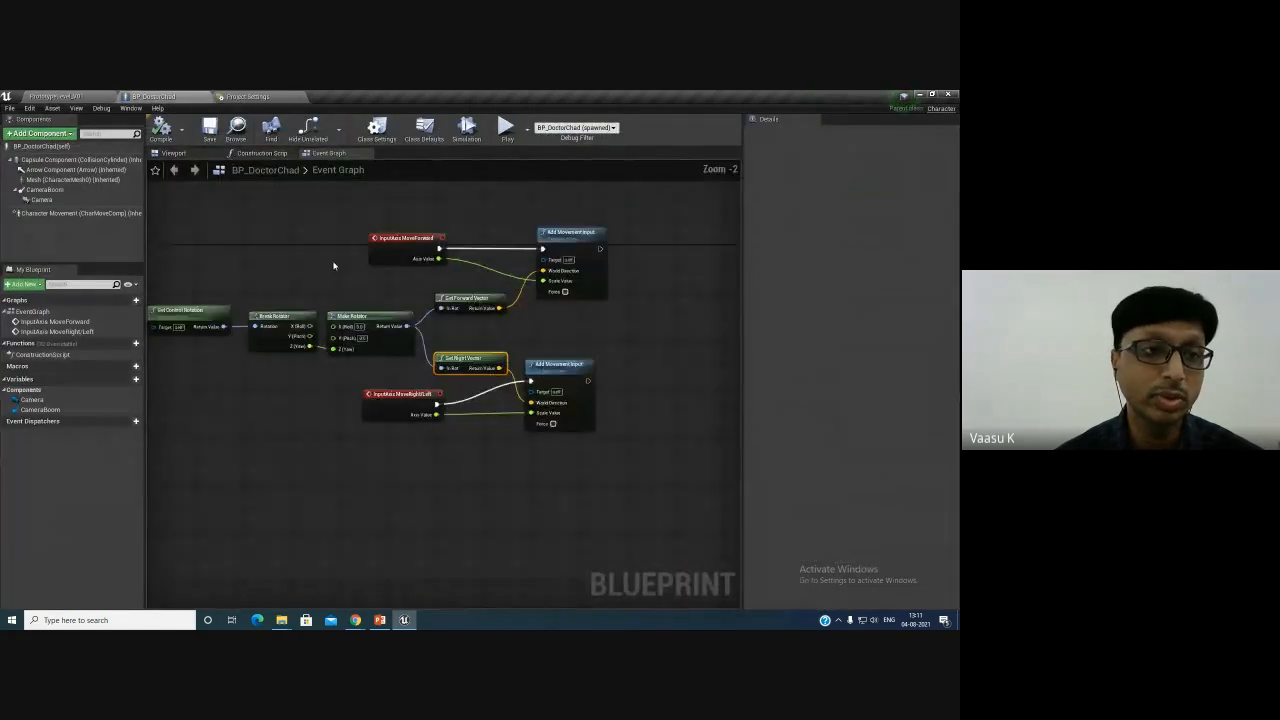
pyautogui.click(173, 153)
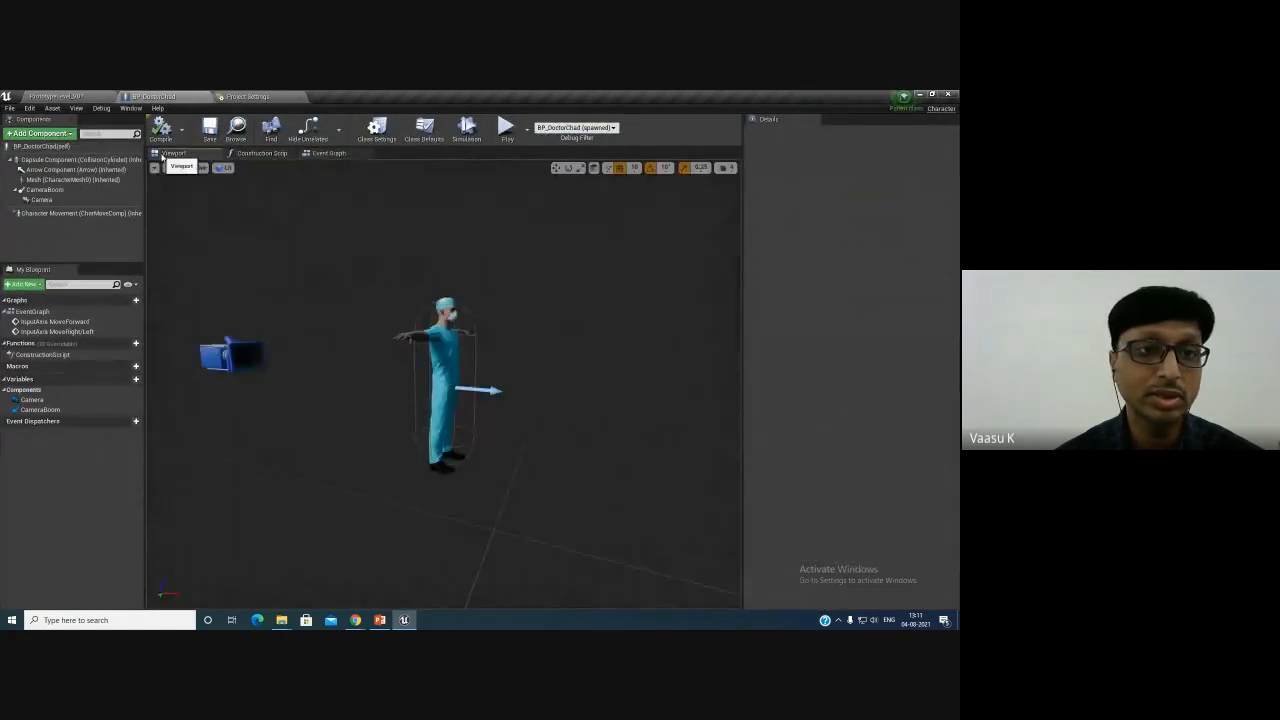
pyautogui.click(473, 369)
pyautogui.moveTo(563, 417)
pyautogui.mouseDown(button='right')
pyautogui.moveTo(492, 428)
pyautogui.moveTo(569, 417)
pyautogui.mouseUp(button='right')
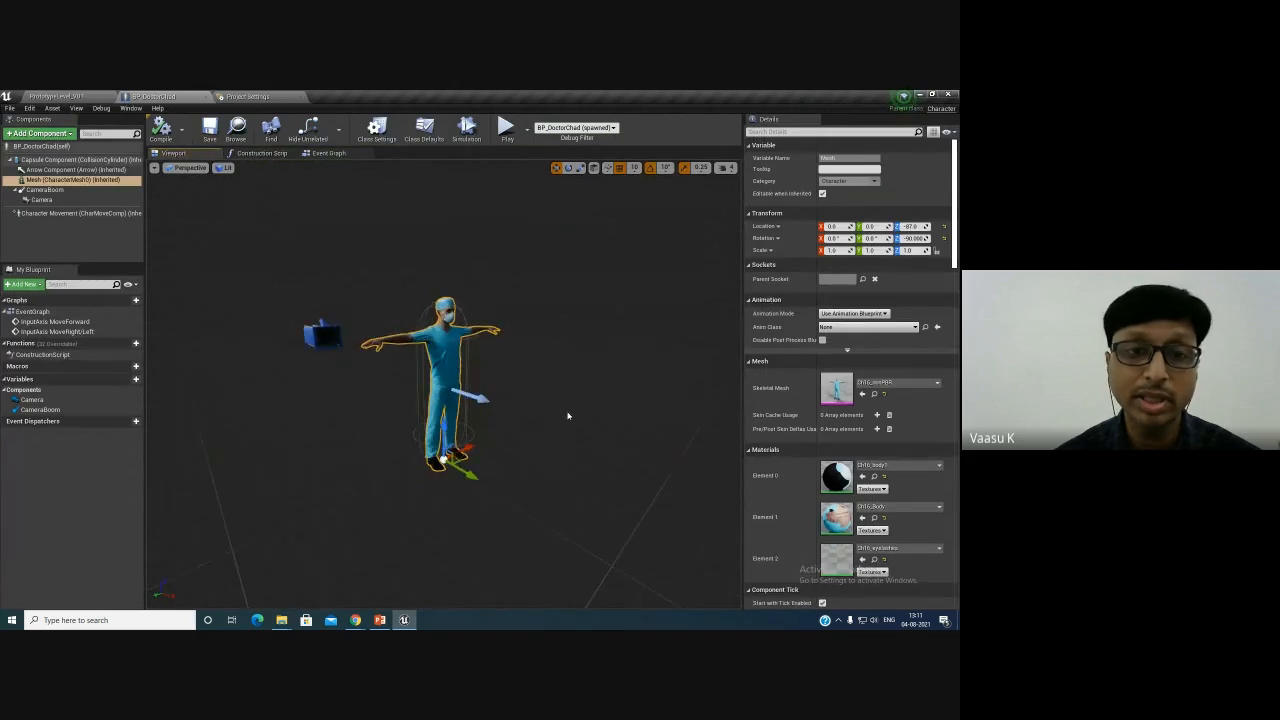
pyautogui.click(850, 328)
pyautogui.click(848, 314)
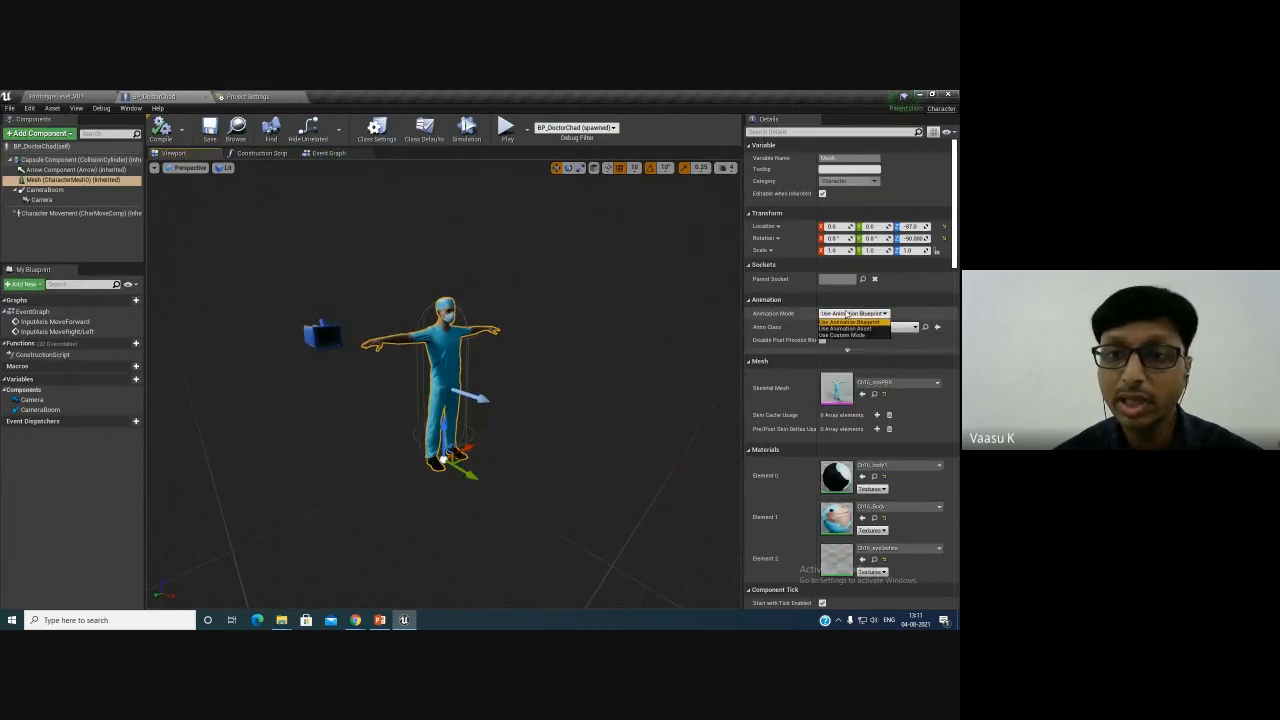
pyautogui.click(845, 328)
pyautogui.click(873, 335)
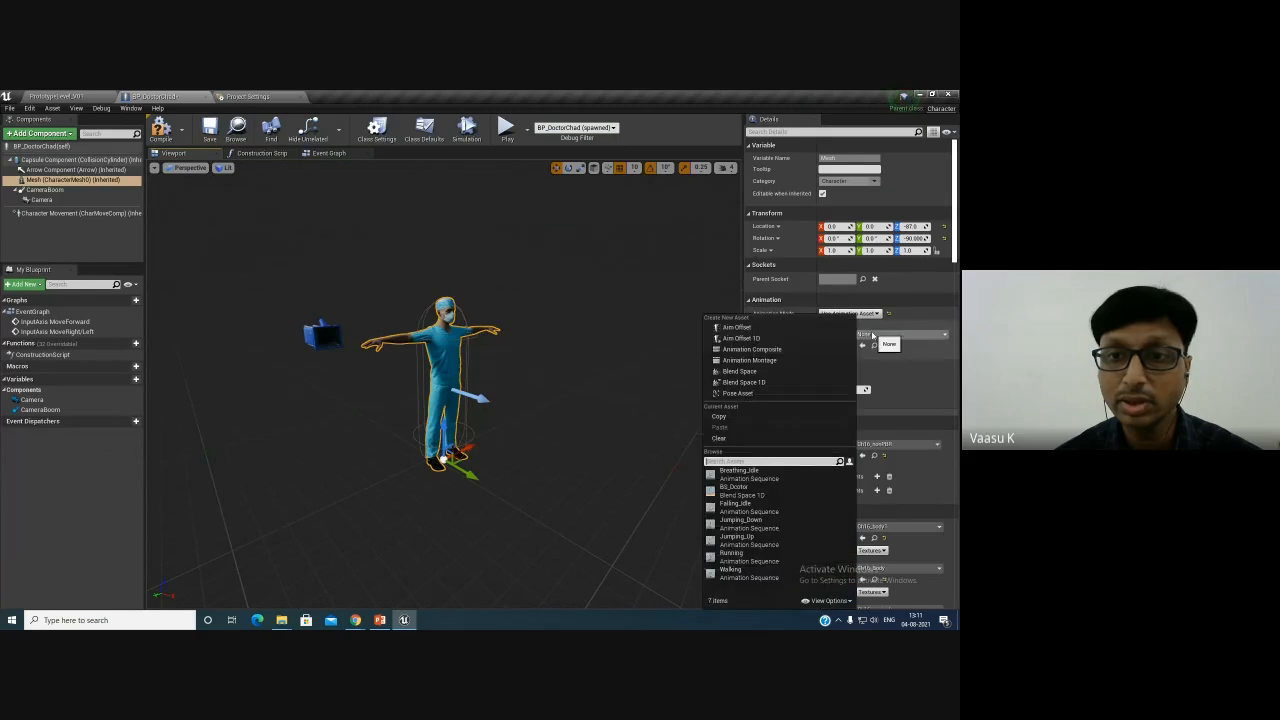
pyautogui.click(745, 474)
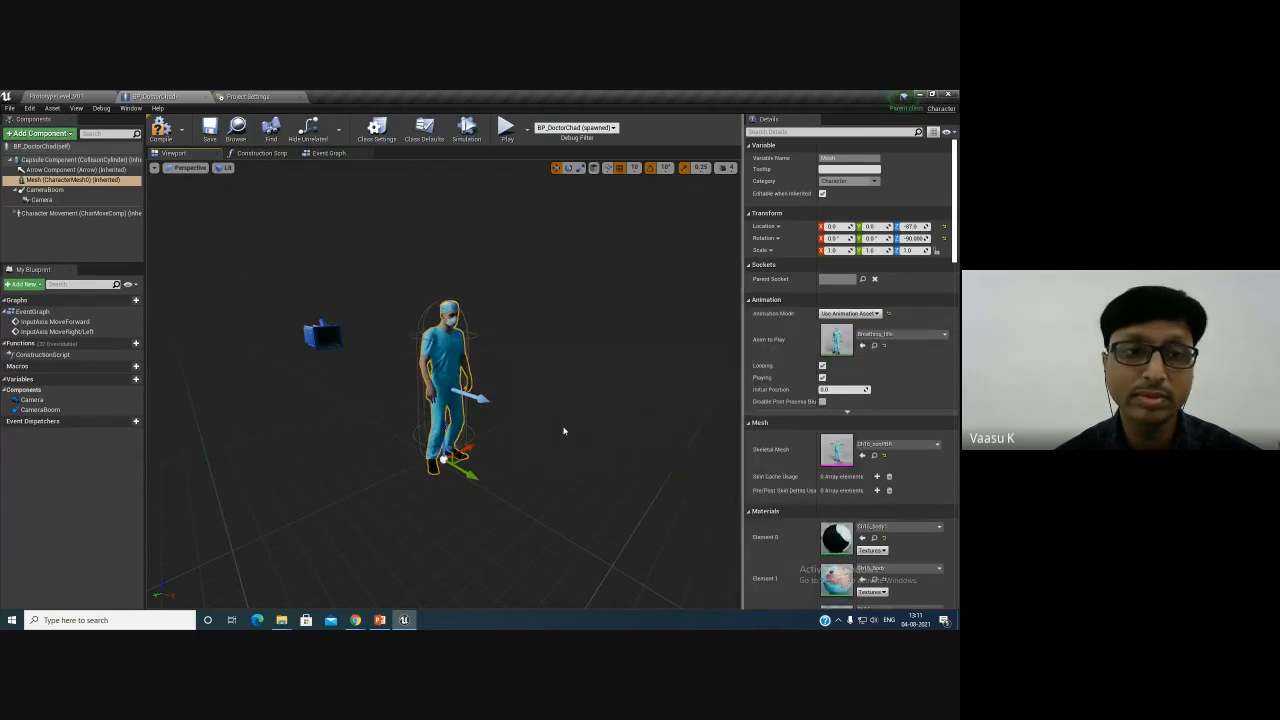
# - Compile the blueprint, play the level and test moving the character forward and sideways, then stop playing
pyautogui.click(161, 130)
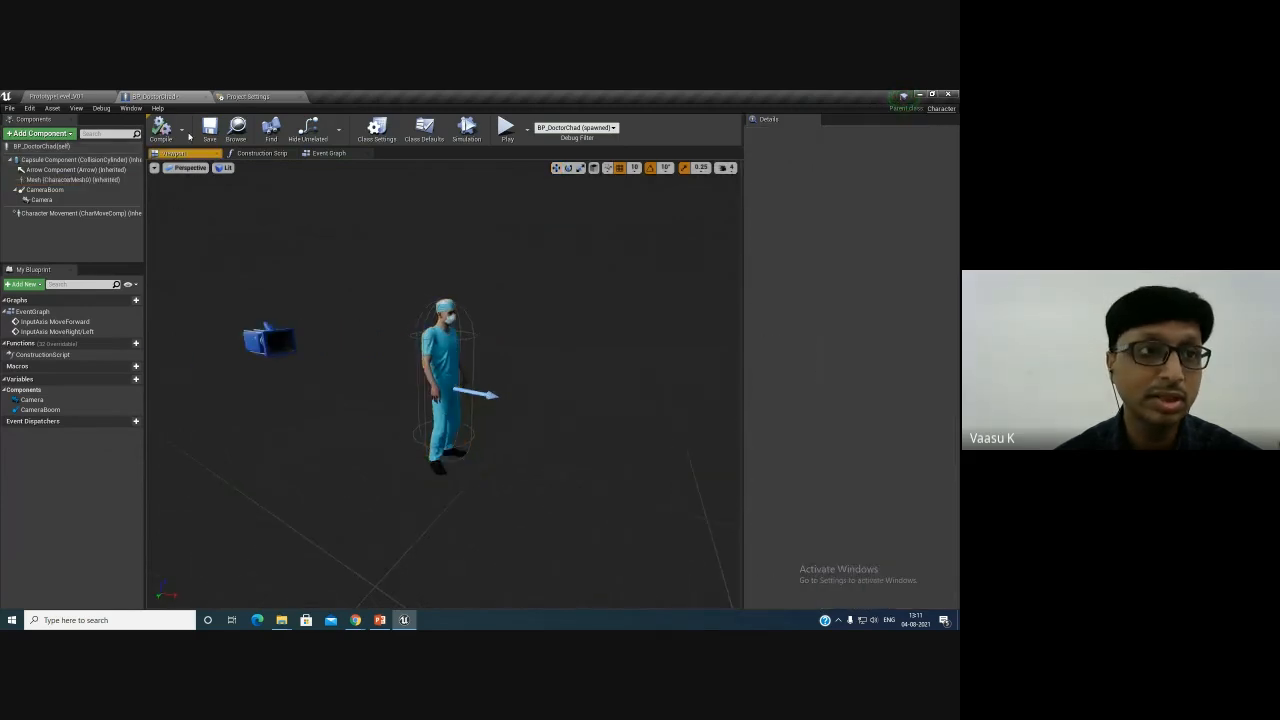
pyautogui.click(70, 96)
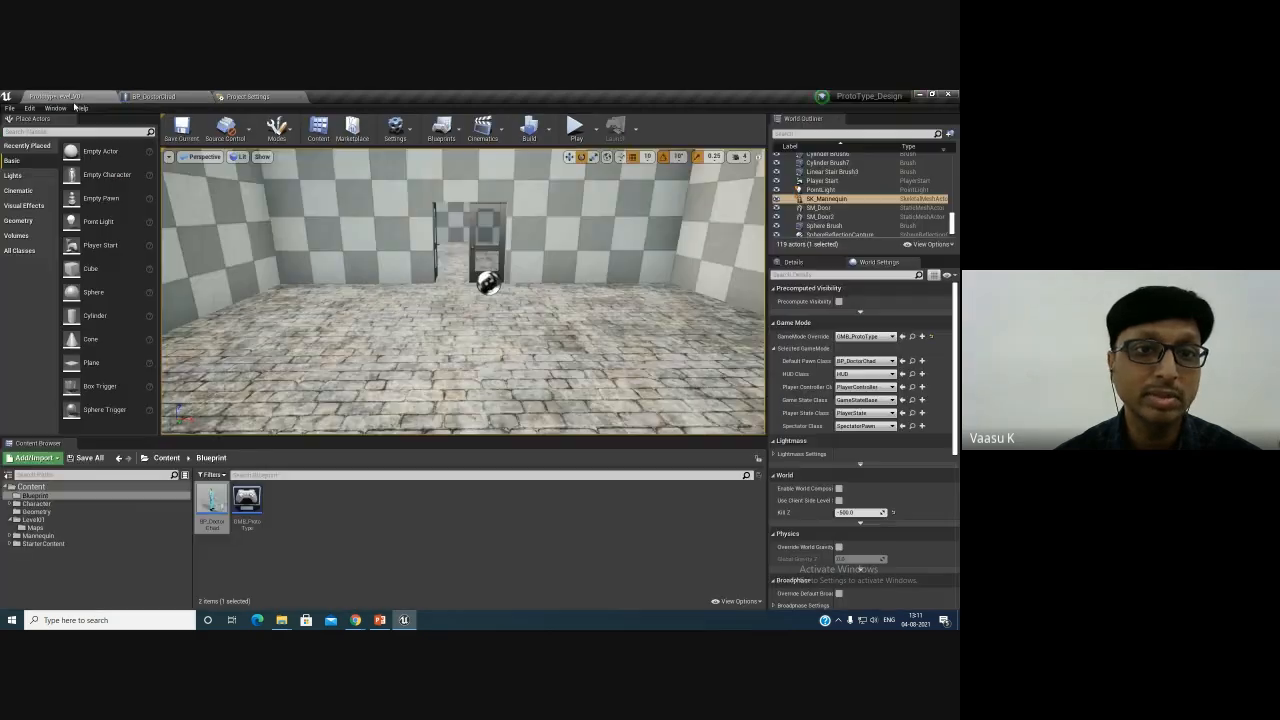
pyautogui.click(575, 127)
pyautogui.click(532, 371)
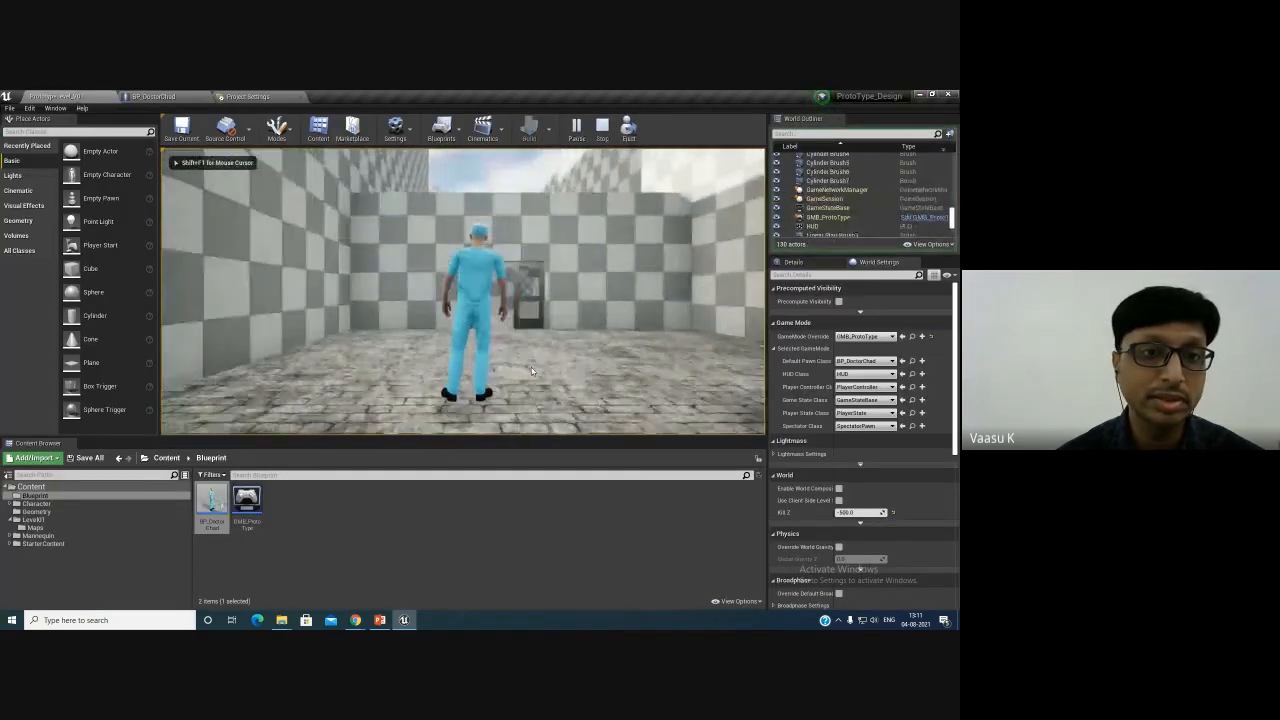
pyautogui.click(247, 96)
pyautogui.click(55, 96)
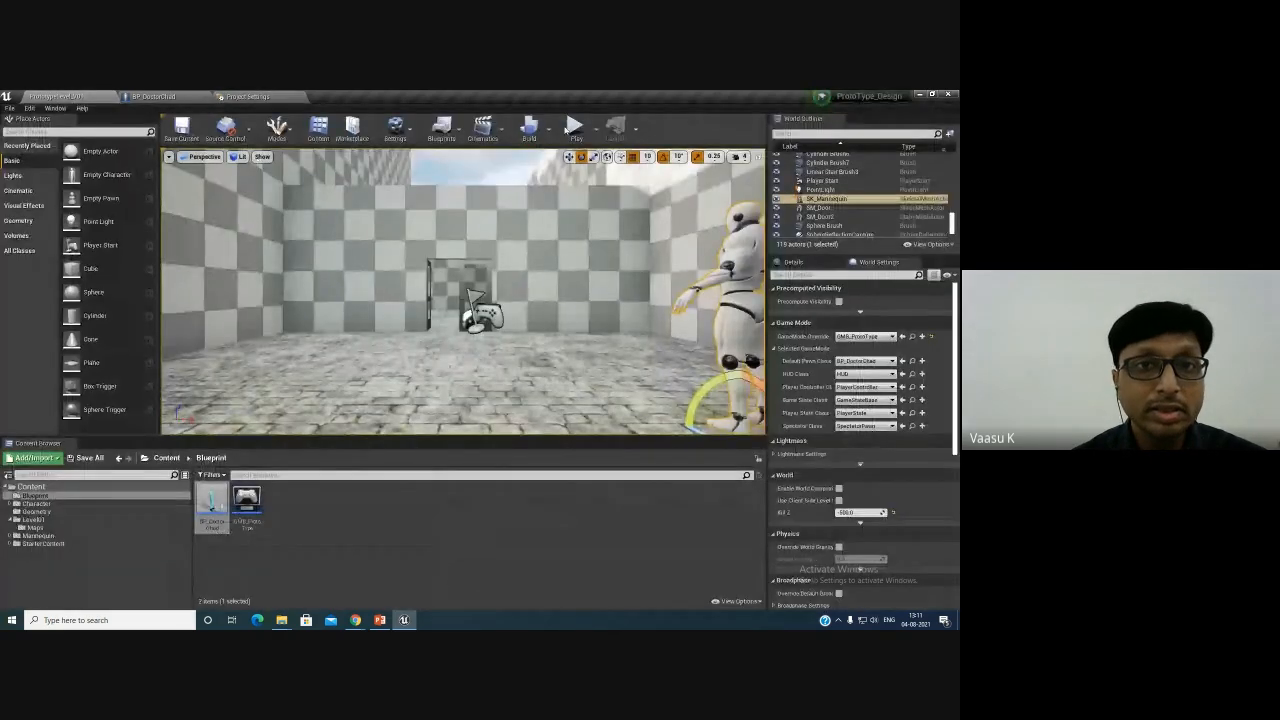
pyautogui.click(477, 364)
pyautogui.press('w')
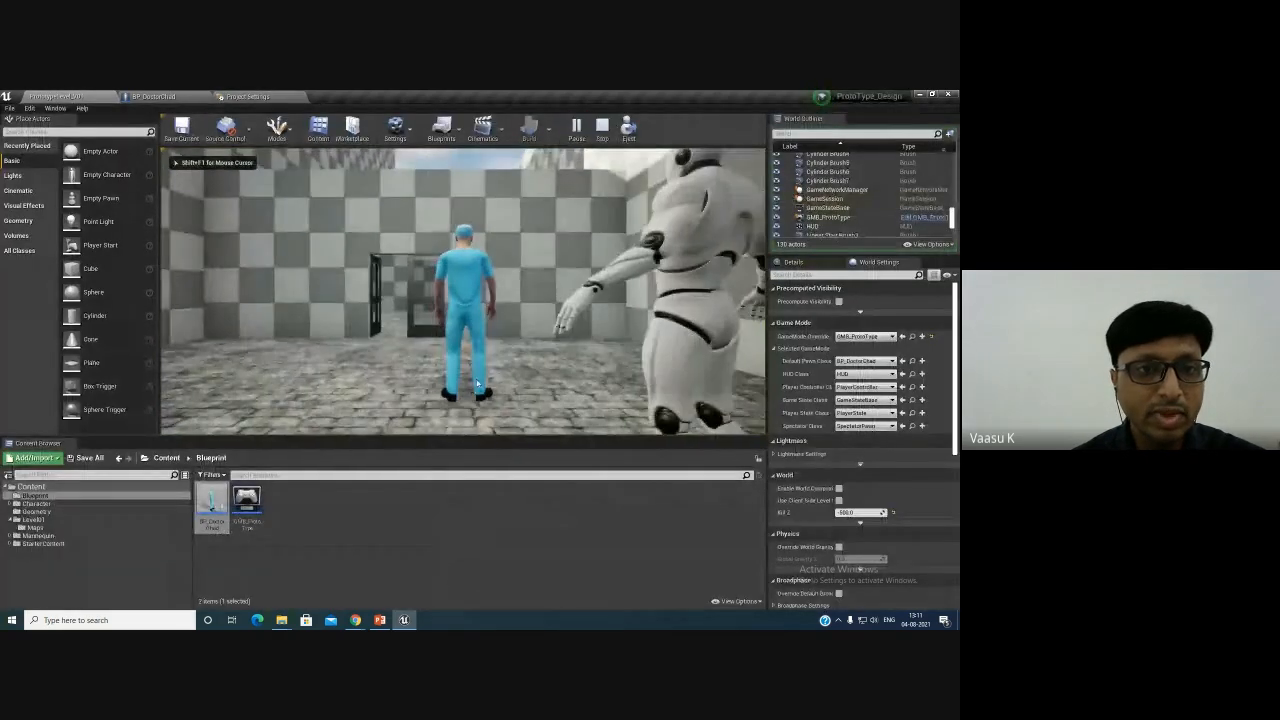
pyautogui.press('d')
pyautogui.press('a')
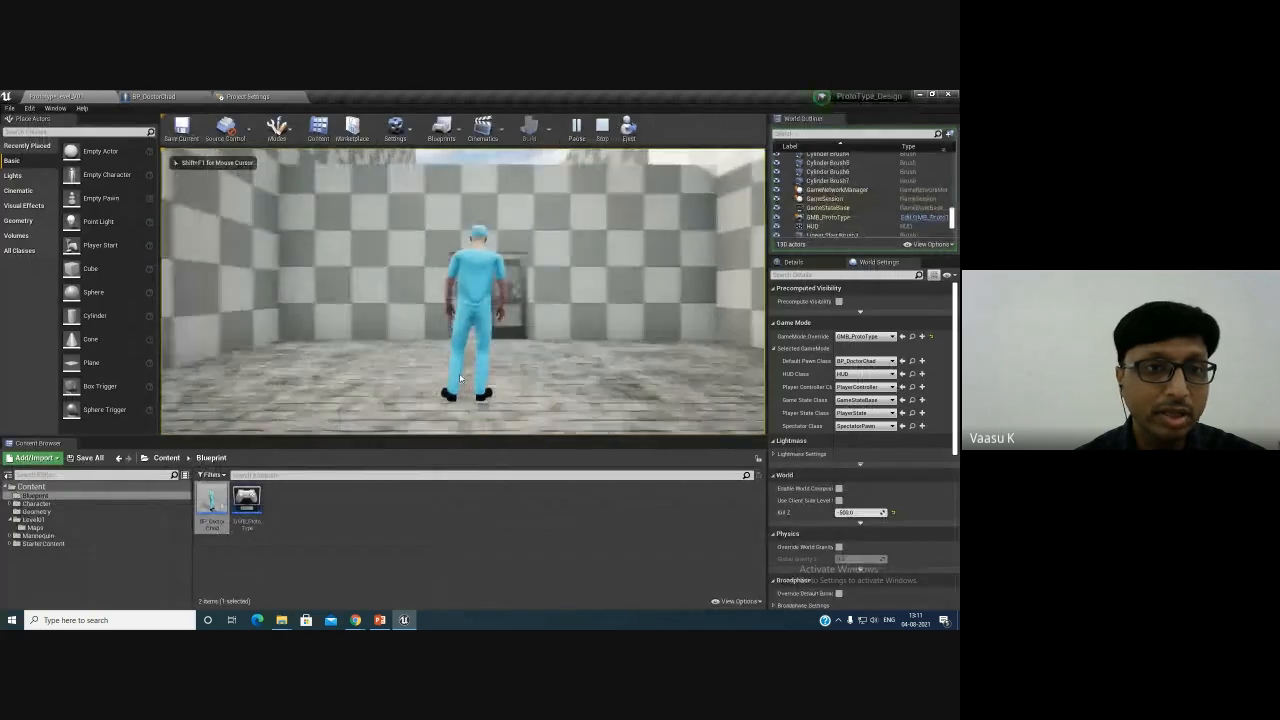
pyautogui.press('w')
pyautogui.press('d')
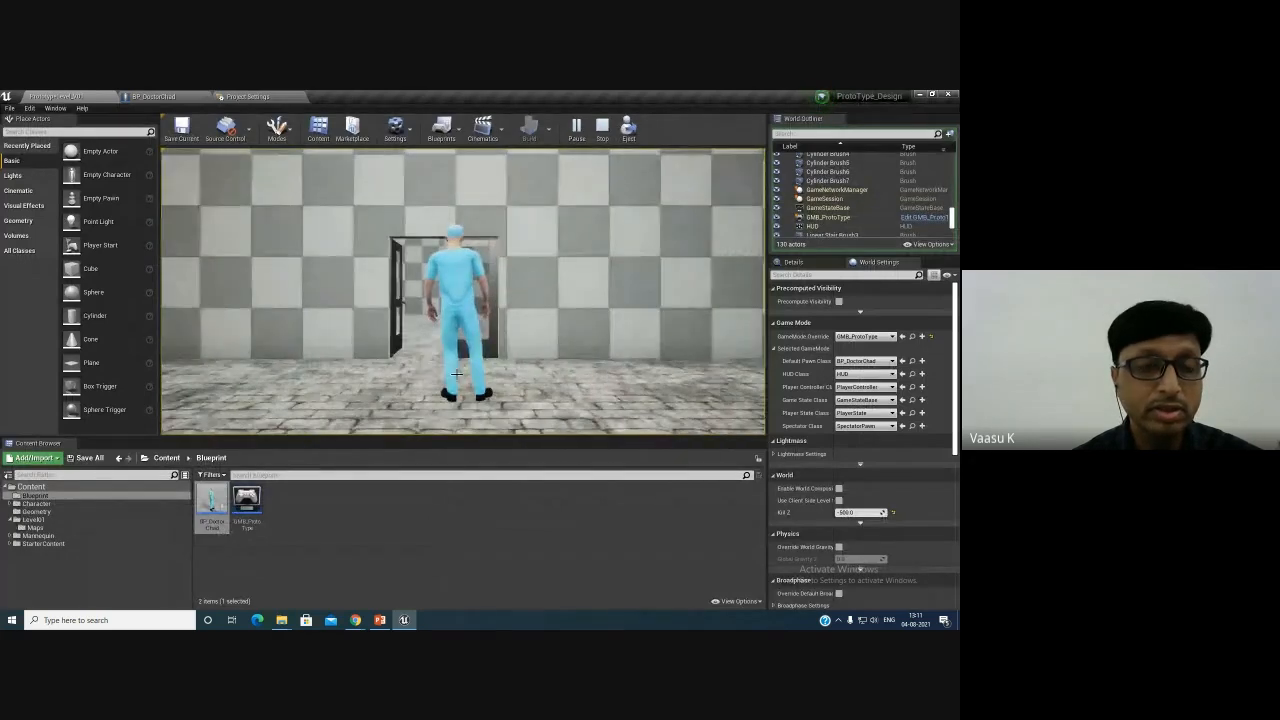
pyautogui.press('Escape')
# - Select all movement nodes in BP_DoctorChad's Event Graph and wrap them in a comment titled MoveForward
pyautogui.click(262, 96)
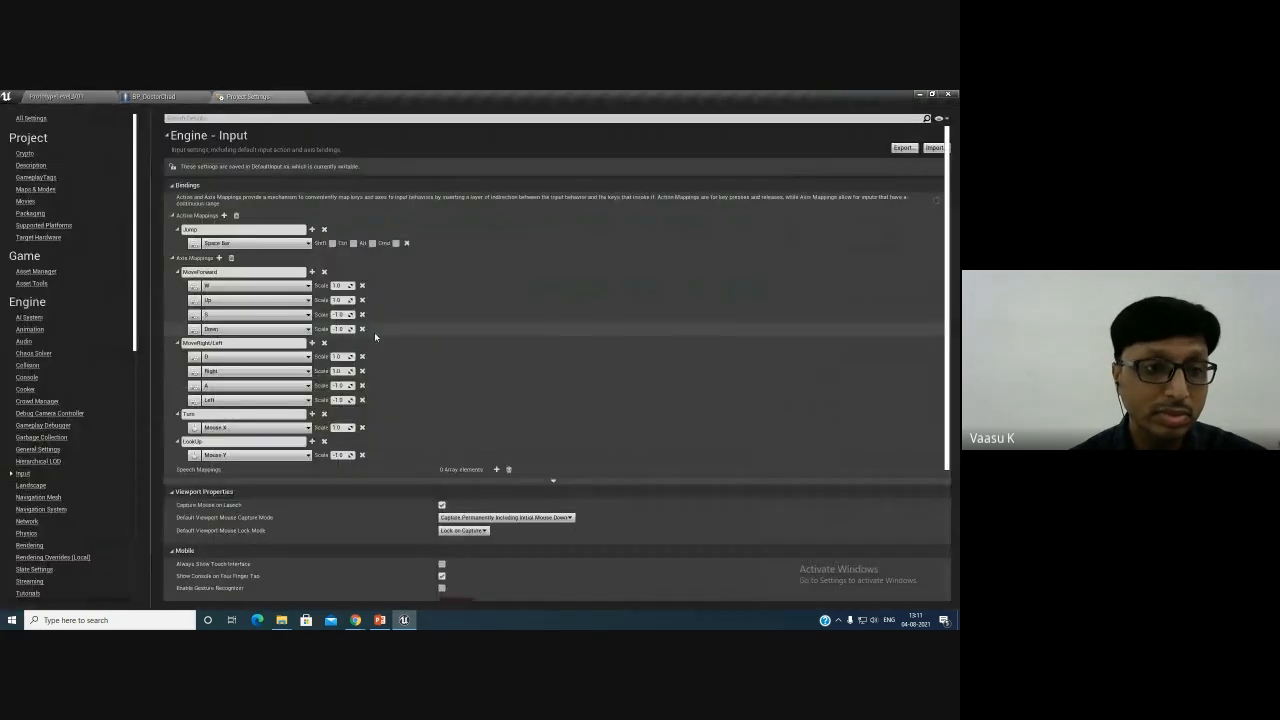
pyautogui.click(153, 96)
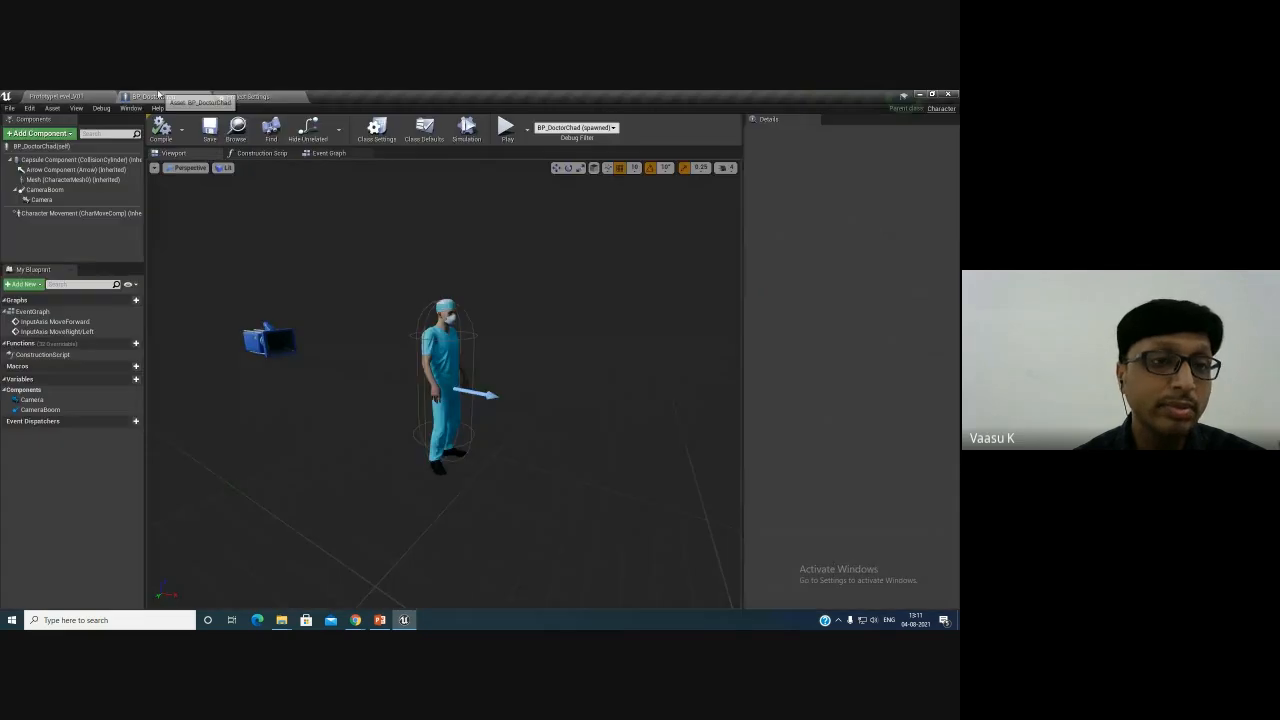
pyautogui.click(326, 152)
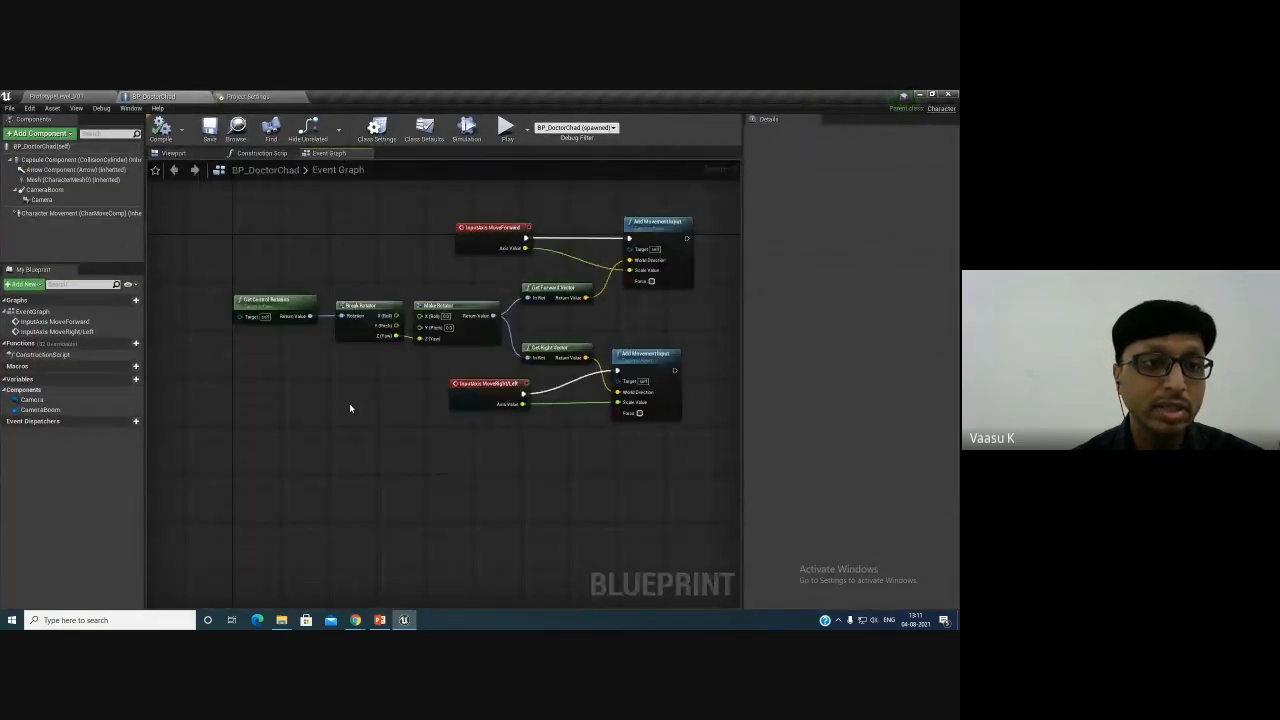
pyautogui.moveTo(183, 215); pyautogui.dragTo(647, 466)
pyautogui.press('c')
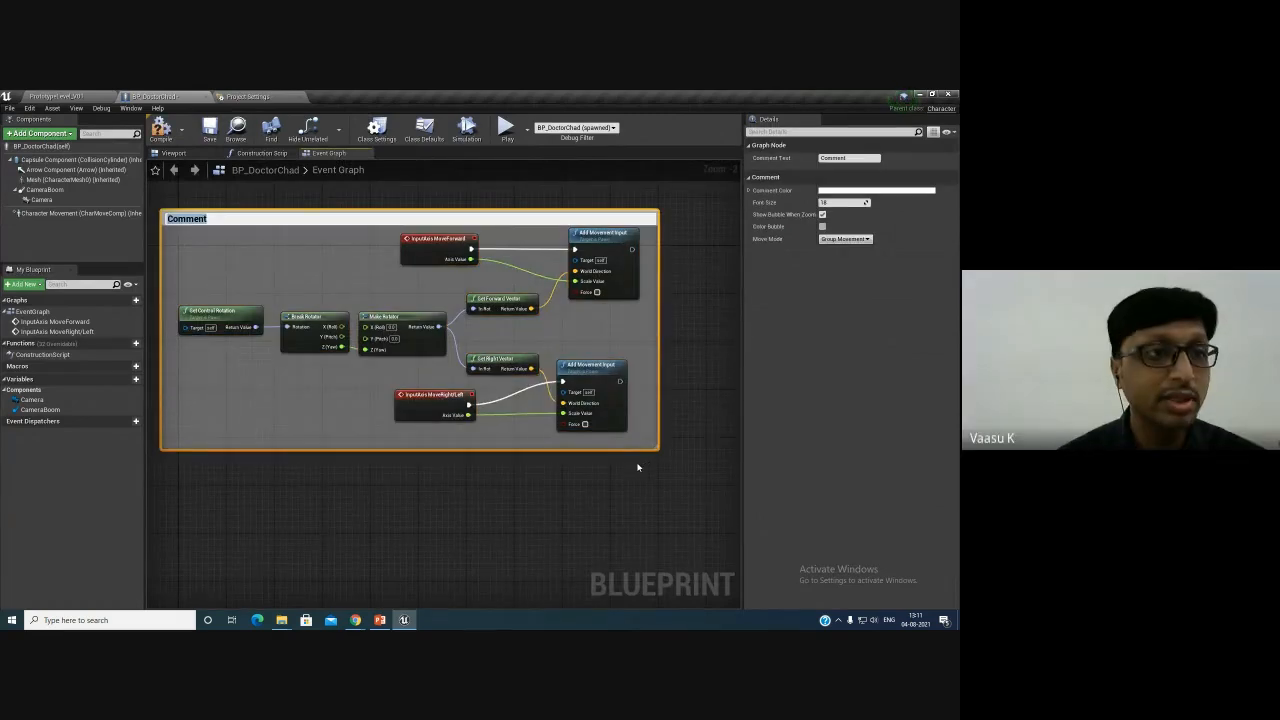
pyautogui.write('C')
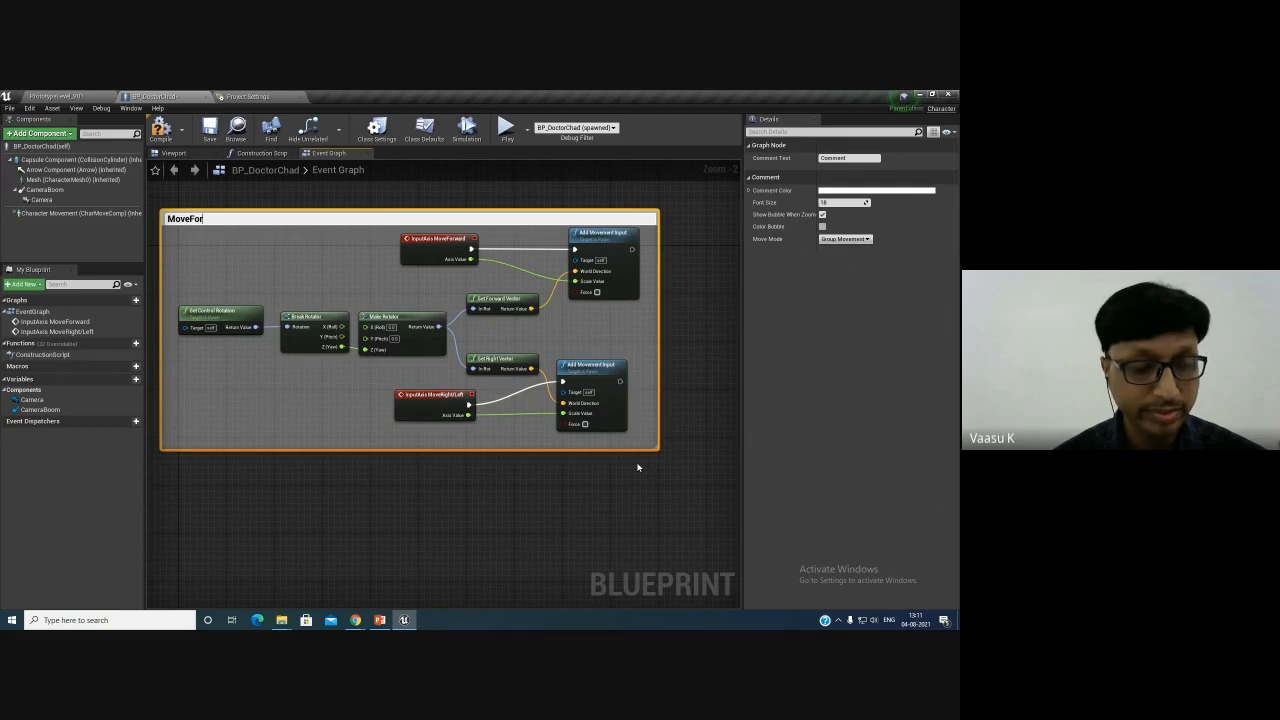
pyautogui.press('BackSpace')
pyautogui.press('BackSpace')
pyautogui.press('BackSpace')
pyautogui.press('BackSpace')
pyautogui.press('BackSpace')
pyautogui.press('BackSpace')
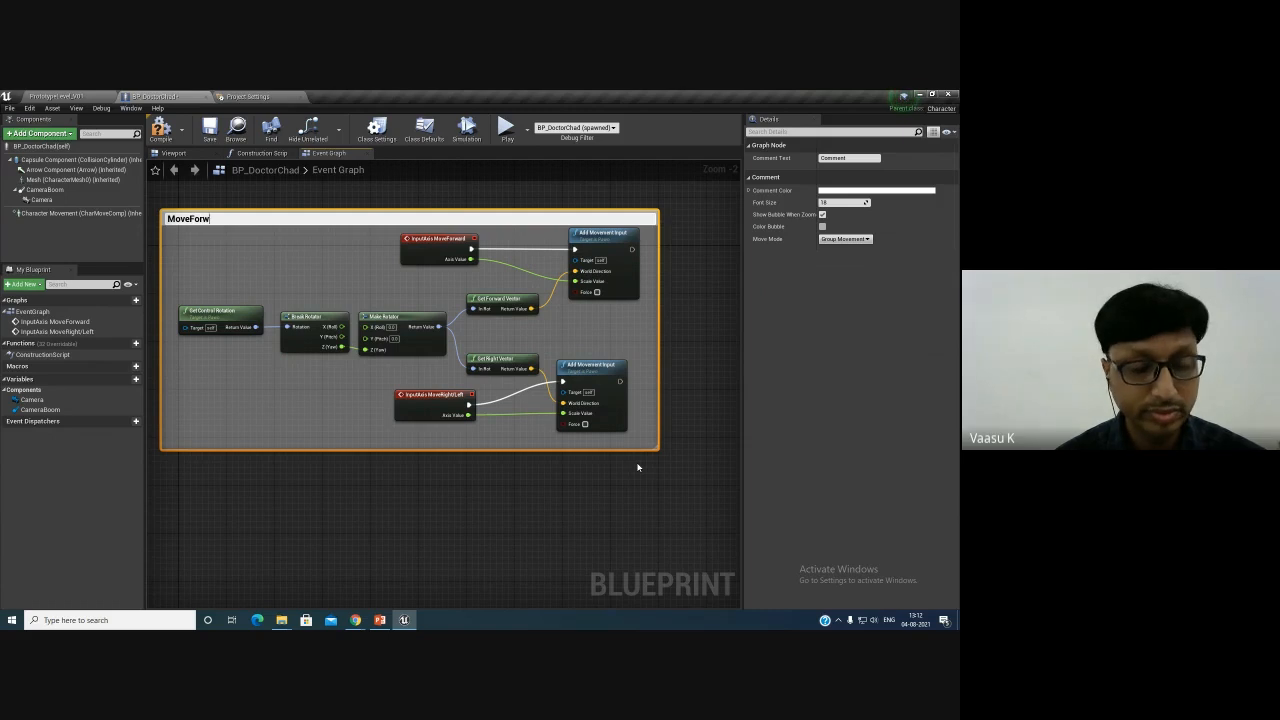
pyautogui.press('Return')
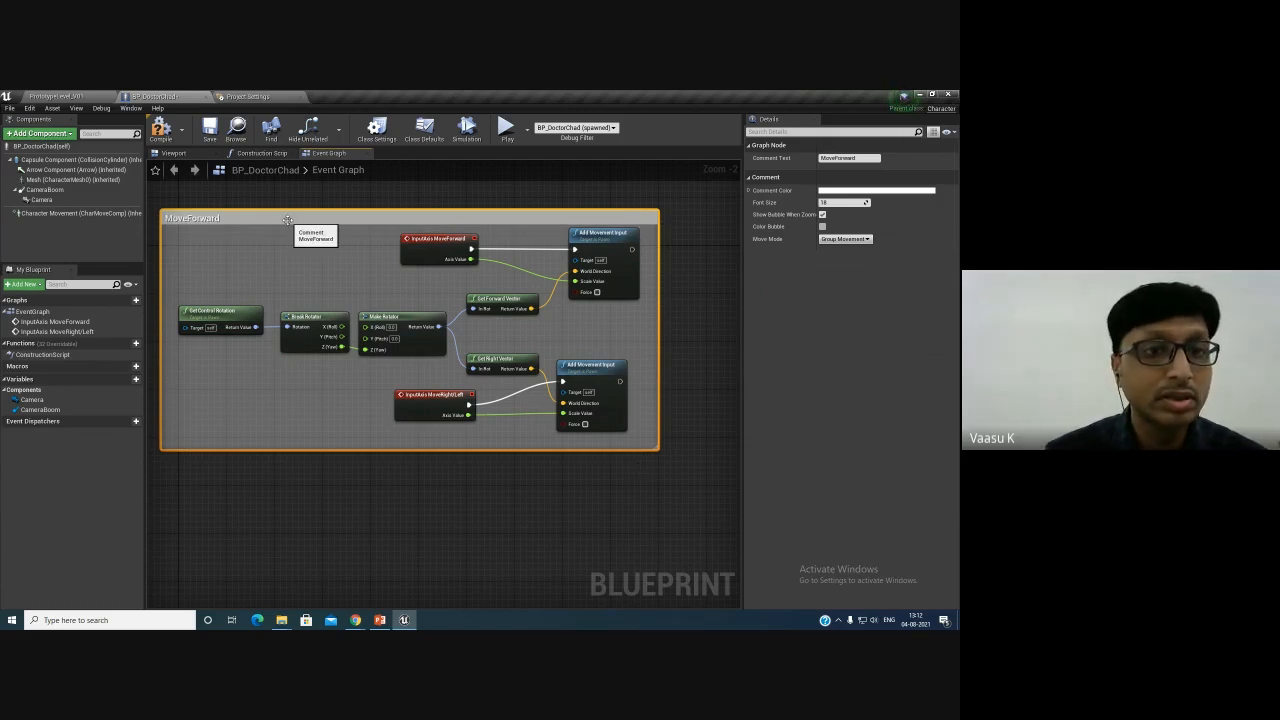
# - Reposition the MoveForward comment and add an InputAxis Turn event node below it
pyautogui.moveTo(291, 222); pyautogui.dragTo(363, 218)
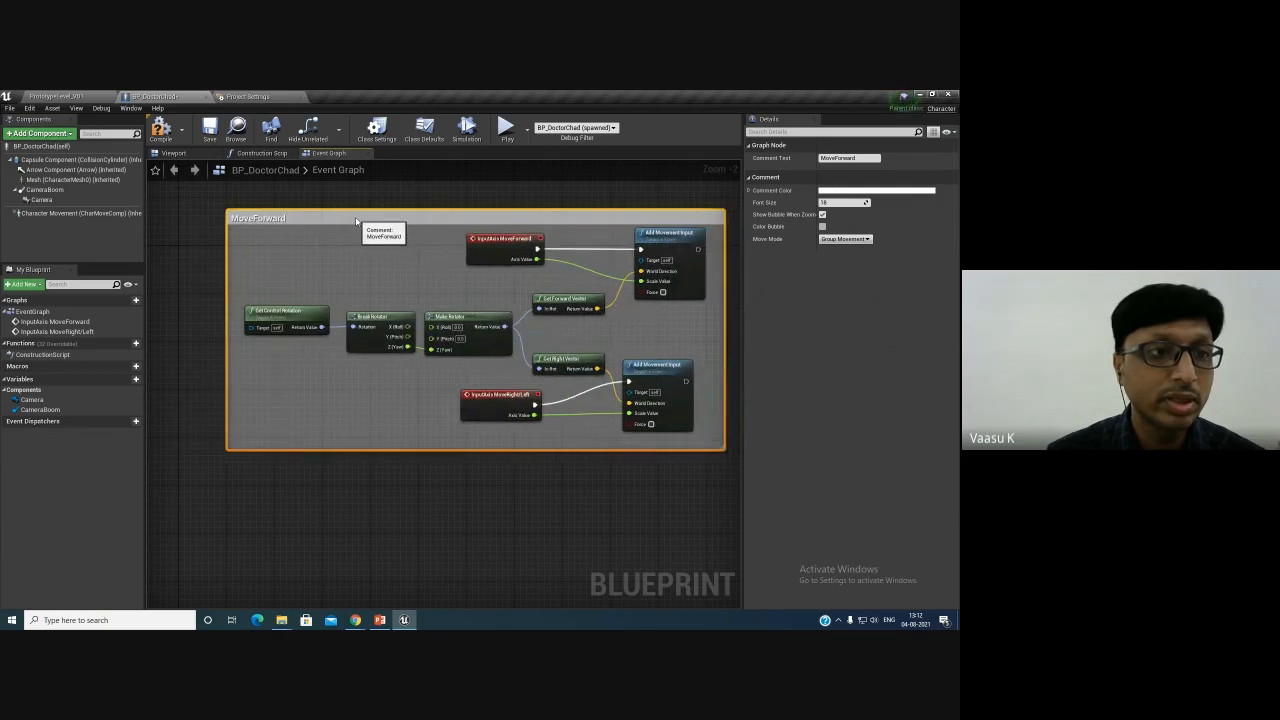
pyautogui.moveTo(361, 502); pyautogui.dragTo(370, 365, button='right')
pyautogui.moveTo(254, 409); pyautogui.dragTo(243, 375, button='right')
pyautogui.rightClick(241, 374)
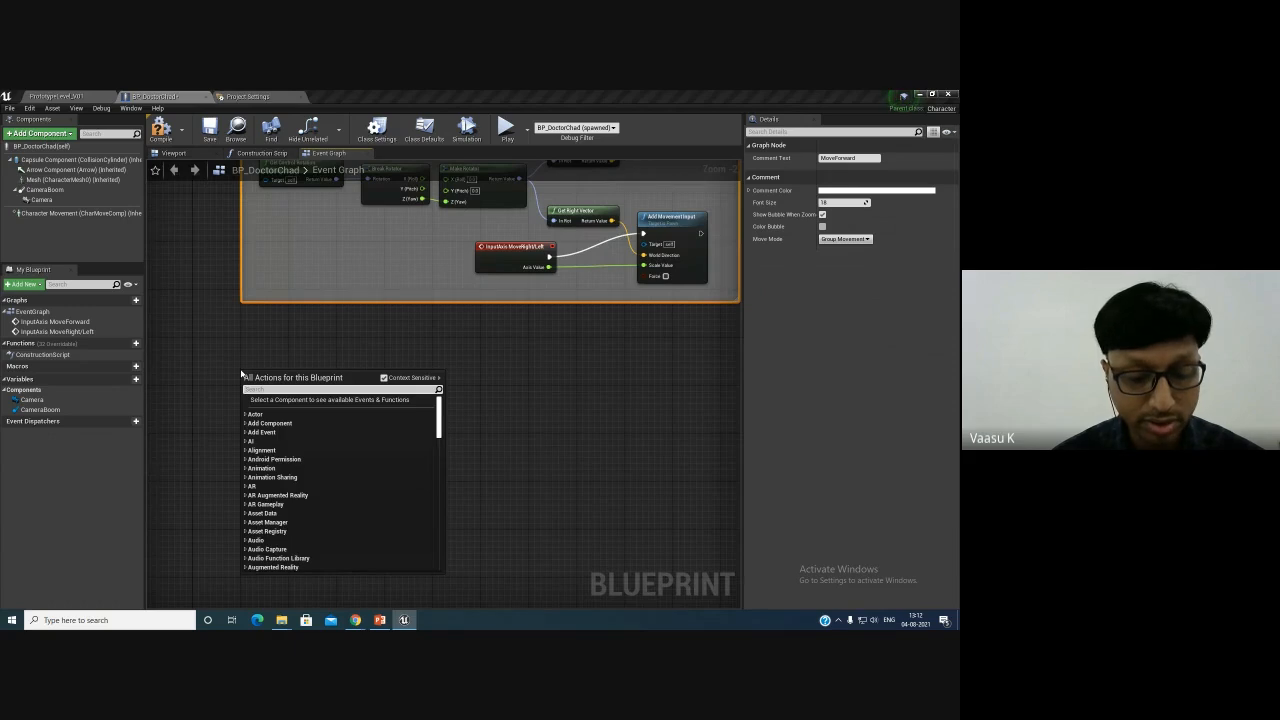
pyautogui.write('turn')
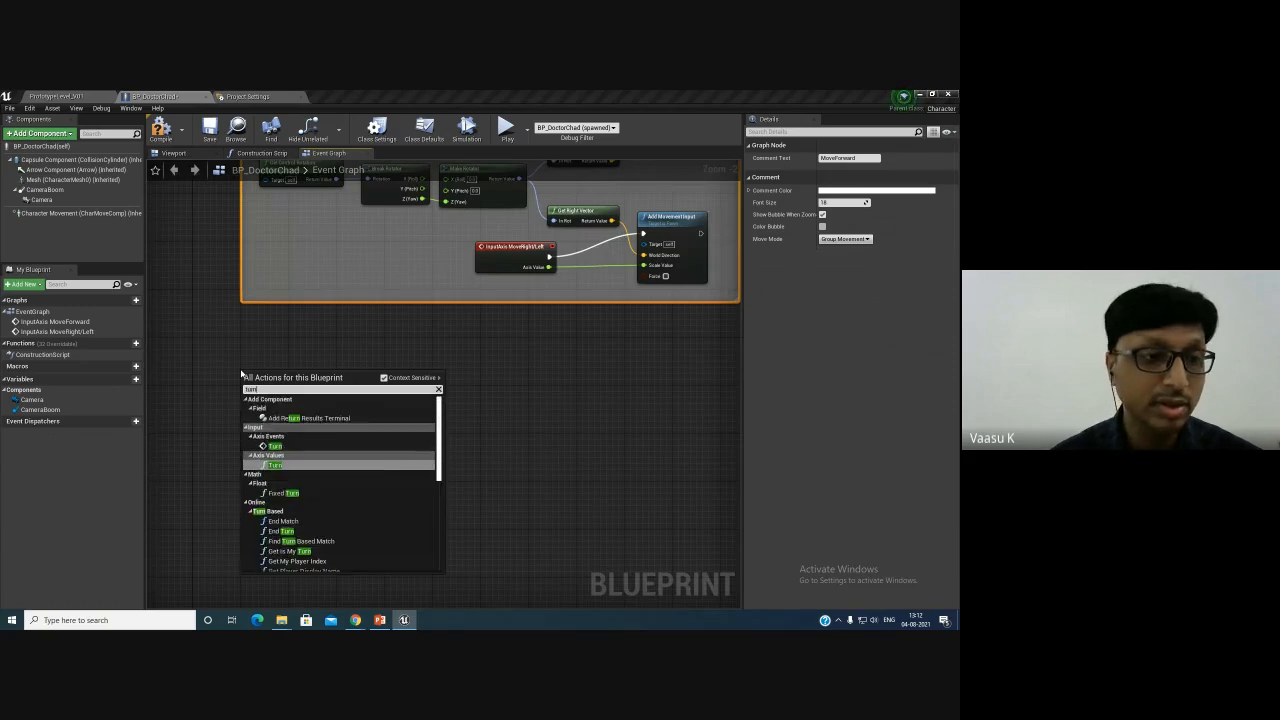
pyautogui.click(275, 446)
pyautogui.scroll(2, 309, 421)
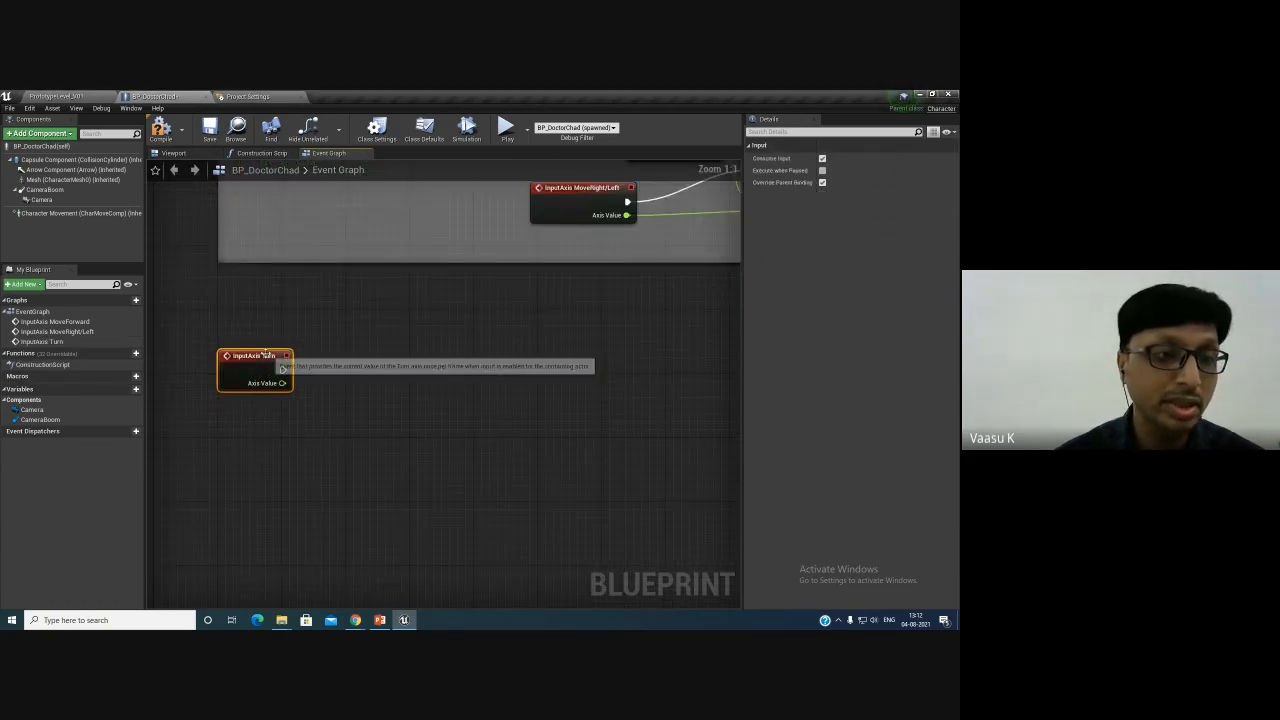
pyautogui.moveTo(262, 352); pyautogui.dragTo(270, 368)
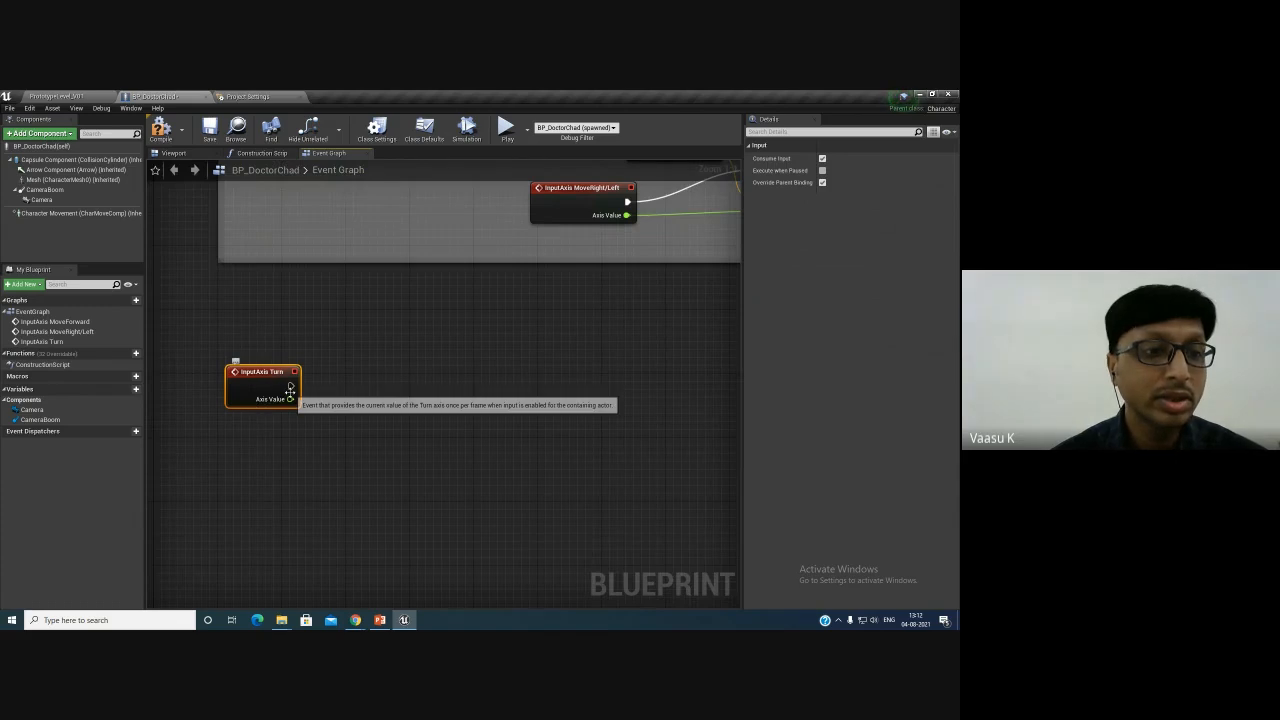
# - Switch between the level, Input settings and blueprint to review the Turn axis mapping
pyautogui.click(78, 97)
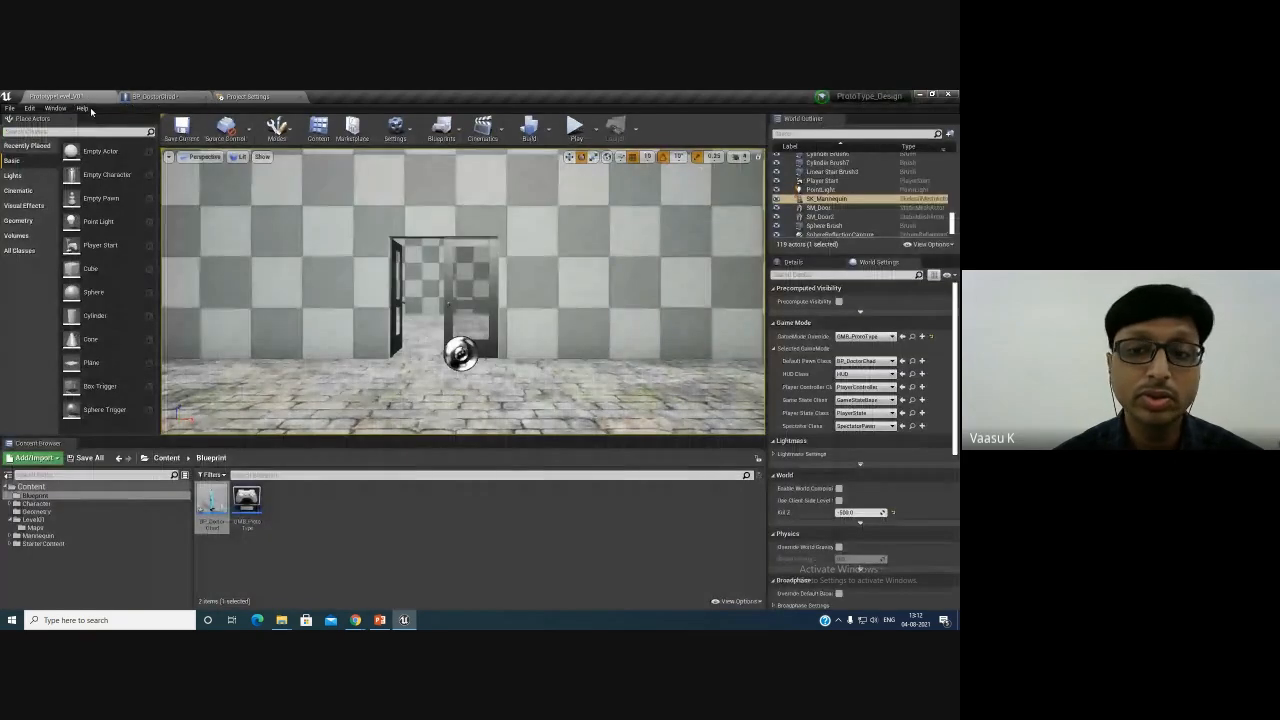
pyautogui.click(791, 262)
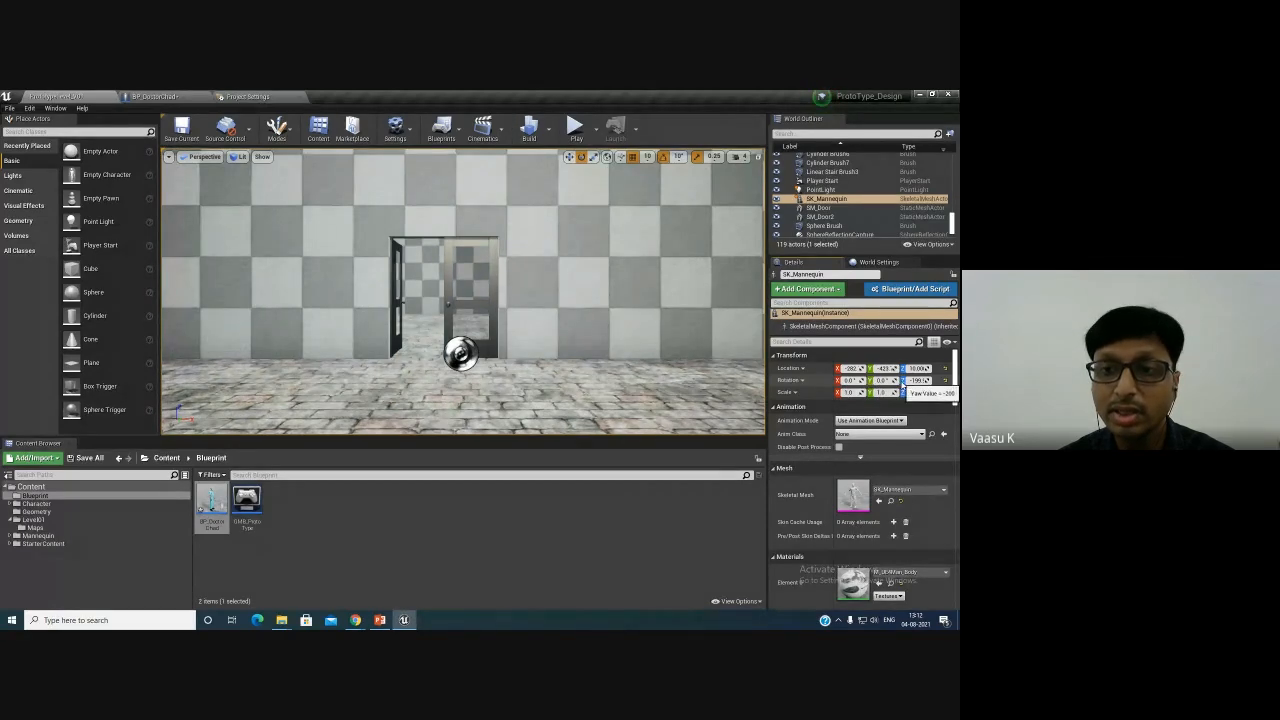
pyautogui.click(252, 96)
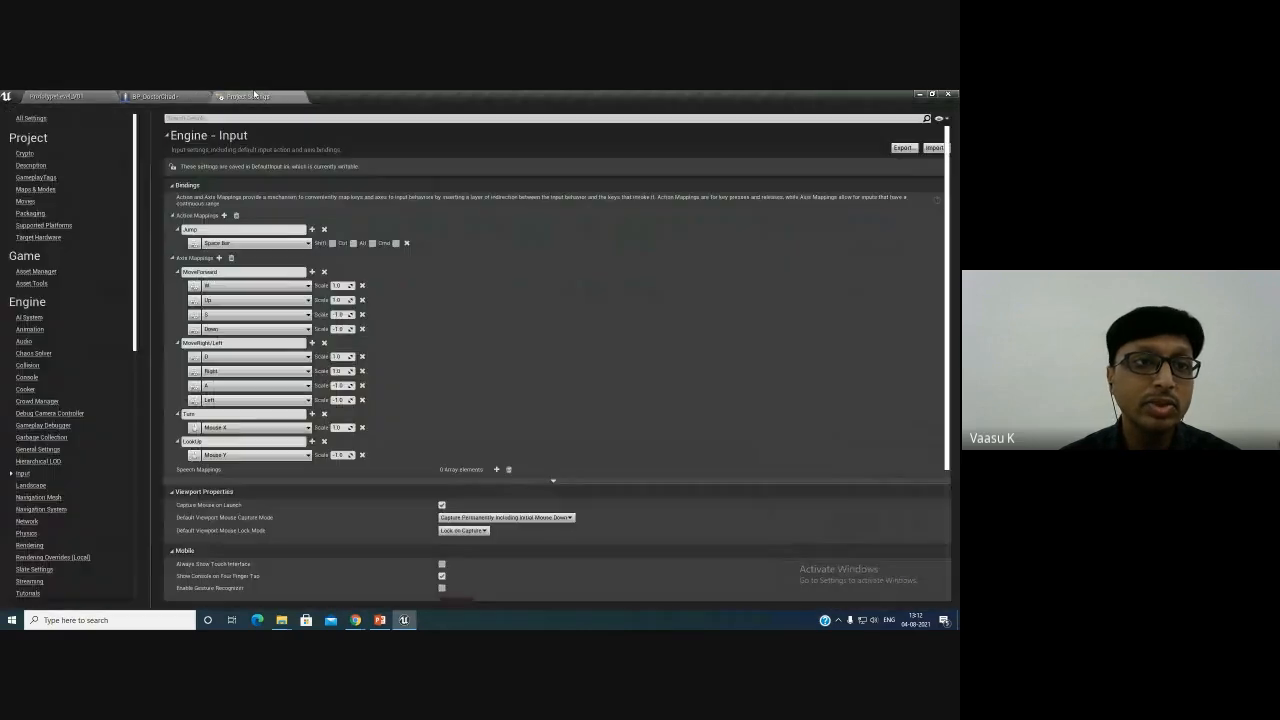
pyautogui.click(162, 96)
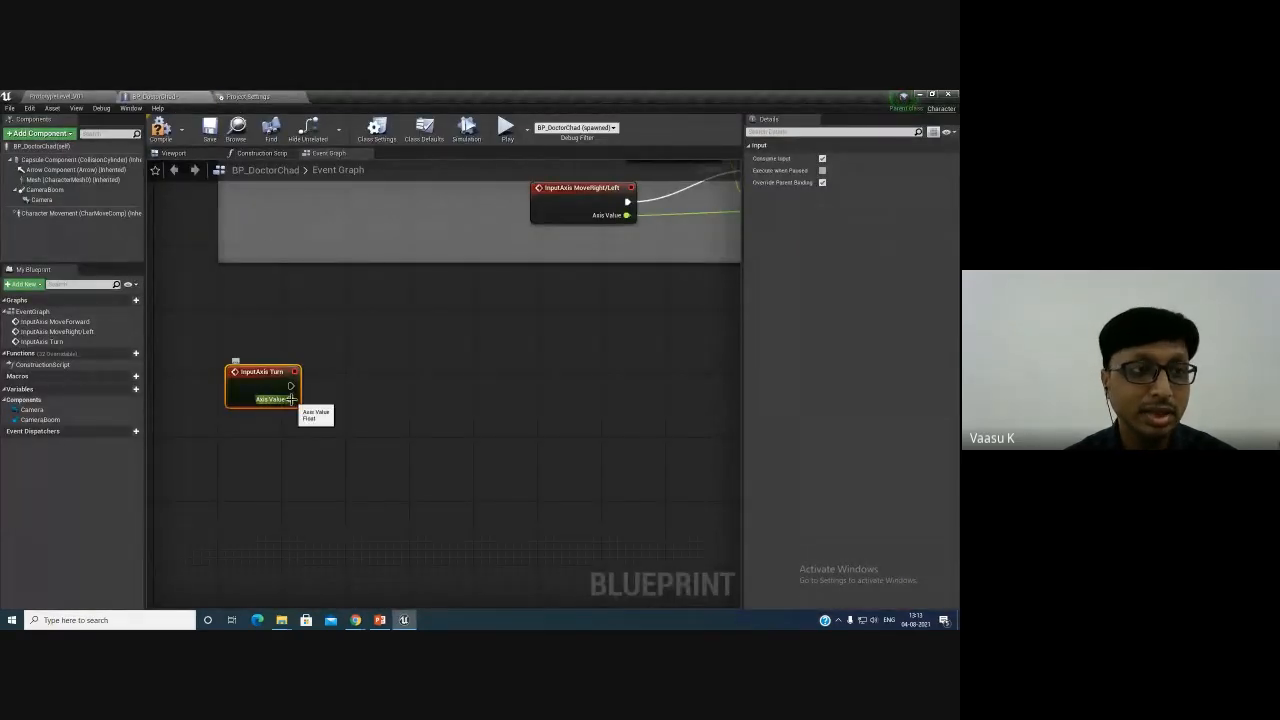
pyautogui.click(62, 96)
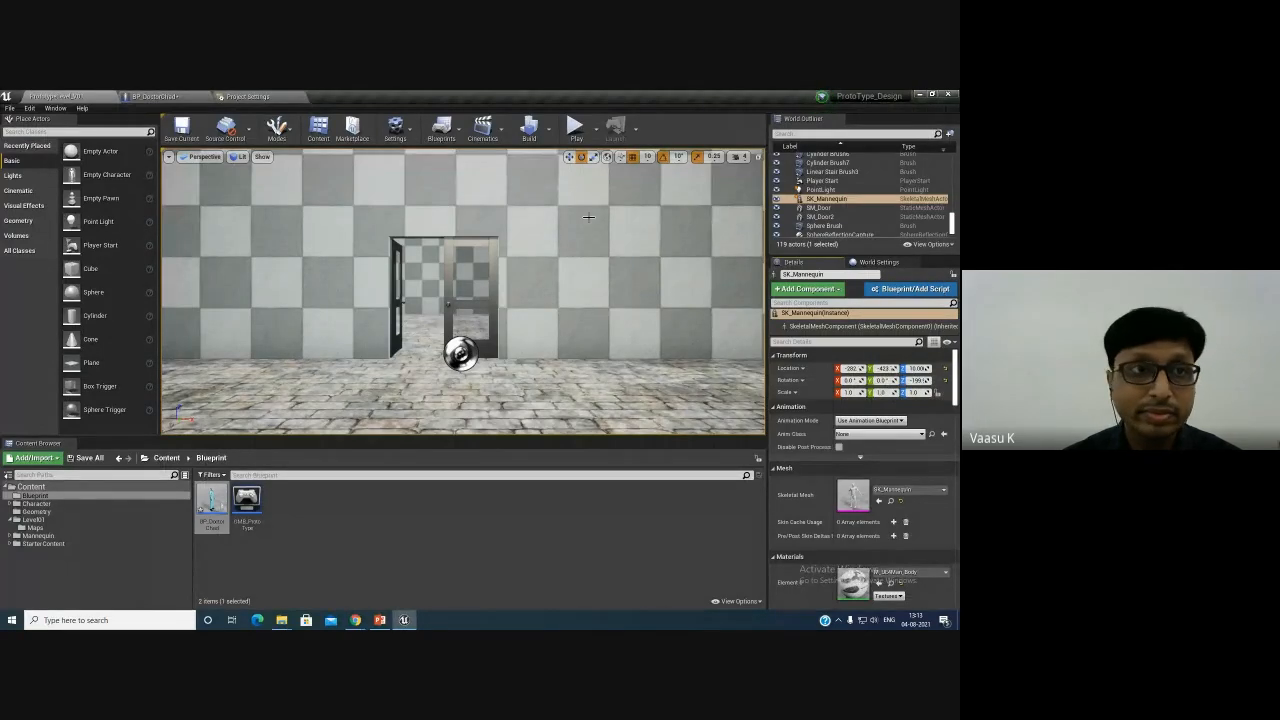
pyautogui.click(220, 96)
pyautogui.click(168, 97)
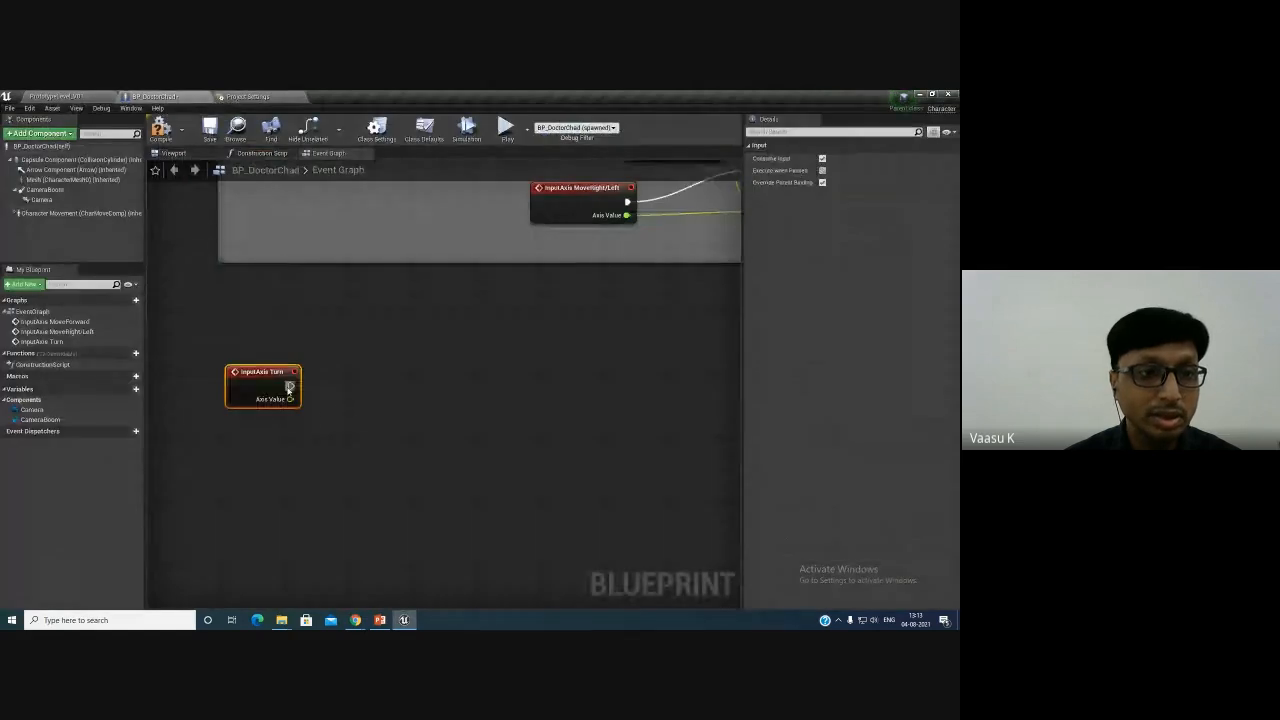
# - Connect the Turn event to an Add Controller Yaw Input node, feeding its Axis Value into Val
pyautogui.moveTo(351, 380); pyautogui.dragTo(351, 379)
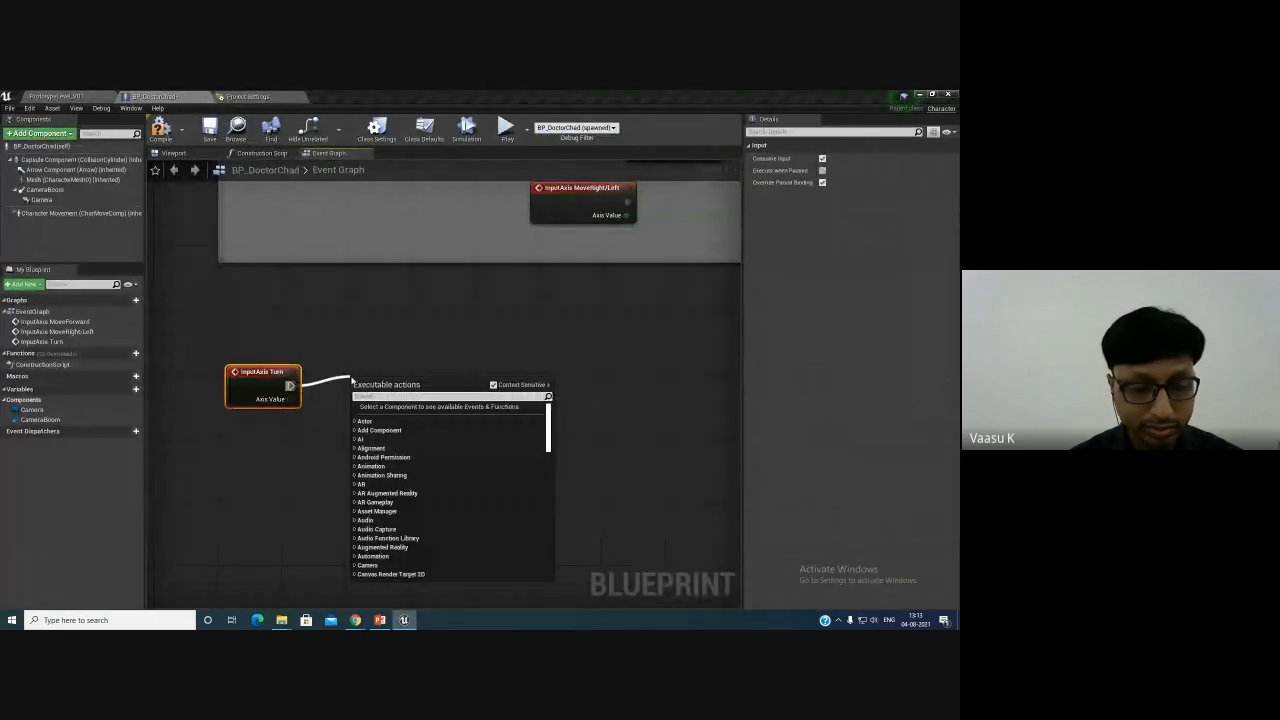
pyautogui.write('yaw')
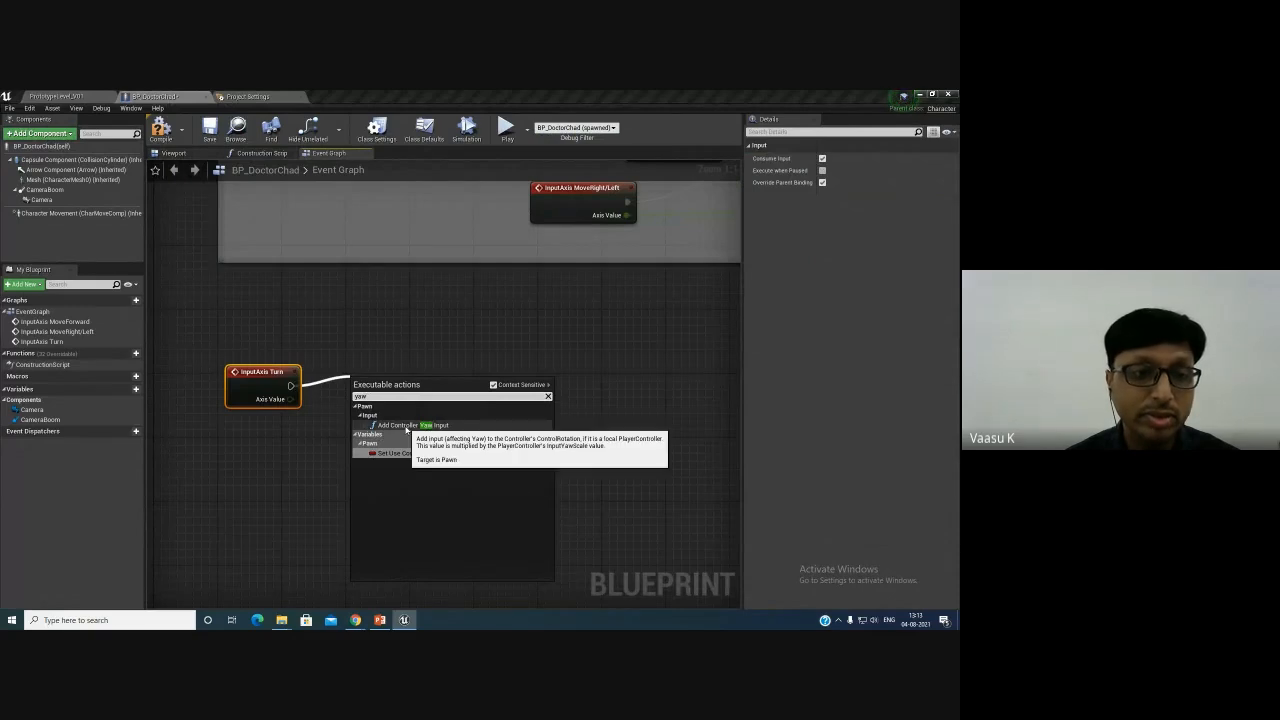
pyautogui.click(424, 425)
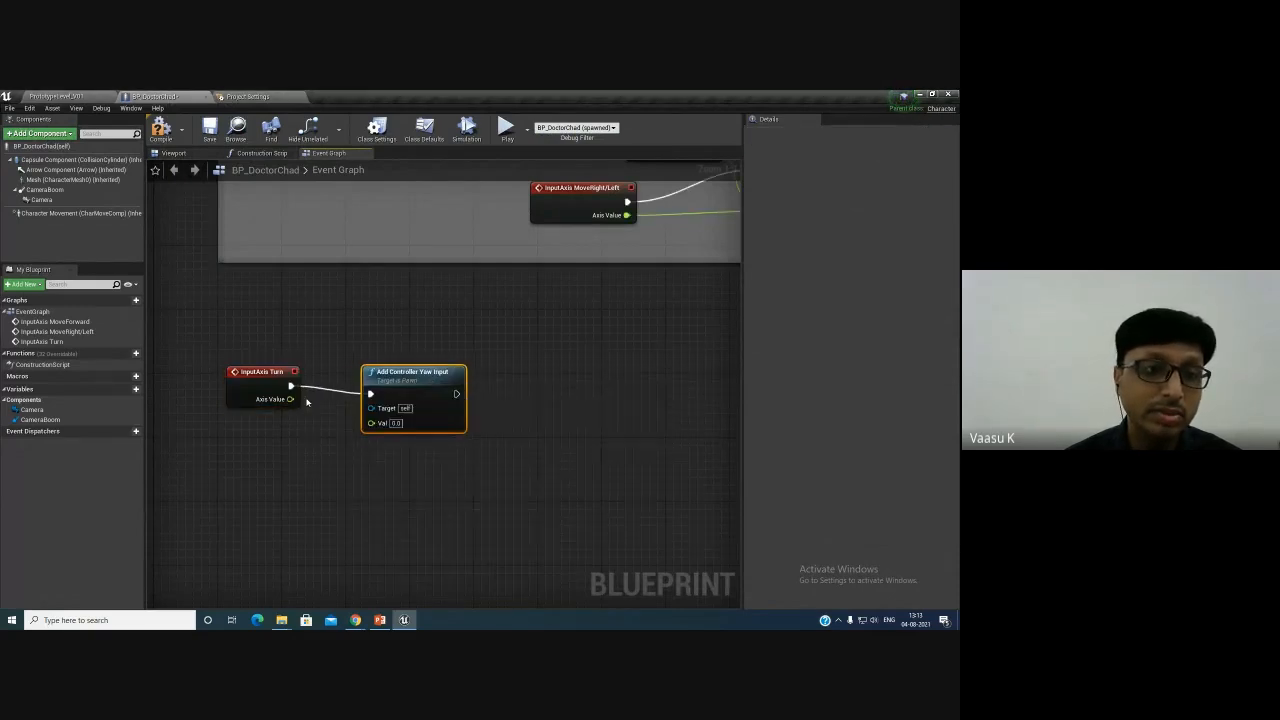
pyautogui.moveTo(290, 399); pyautogui.dragTo(371, 422)
pyautogui.moveTo(394, 377); pyautogui.dragTo(377, 361)
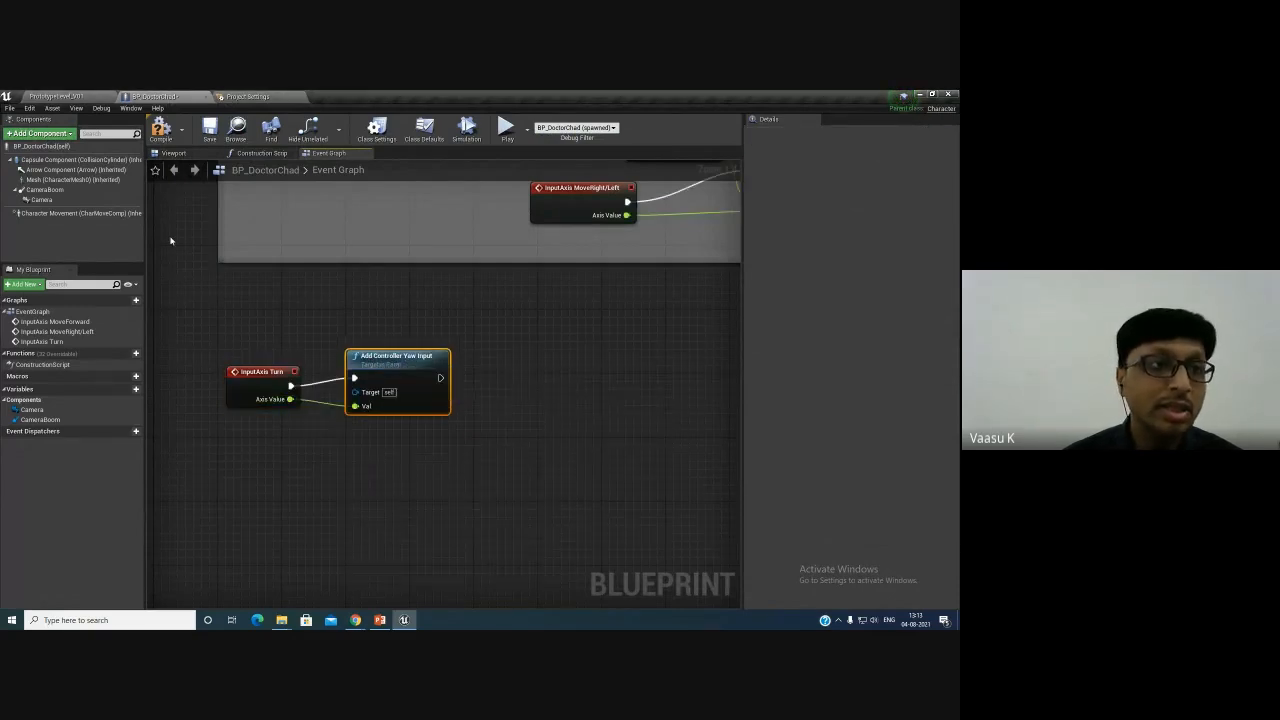
# - Play the level to test turning the character with the mouse, then stop playing
pyautogui.click(87, 95)
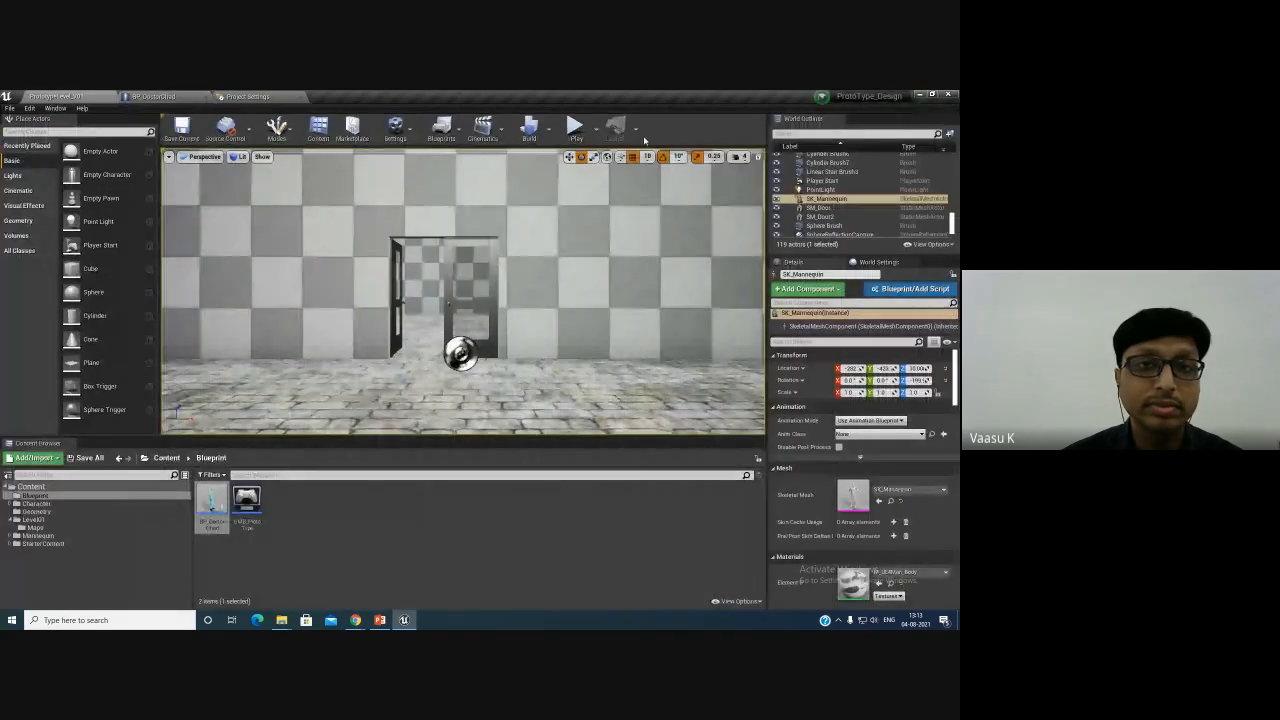
pyautogui.click(572, 125)
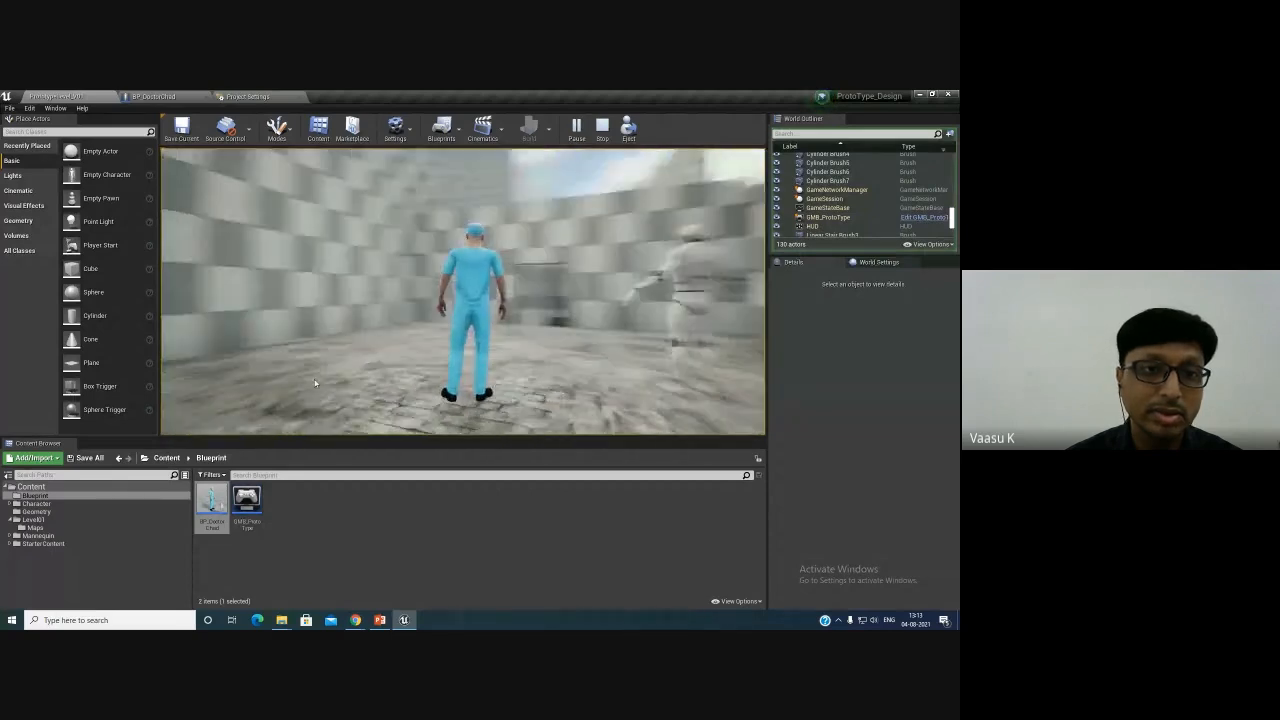
pyautogui.press('Escape')
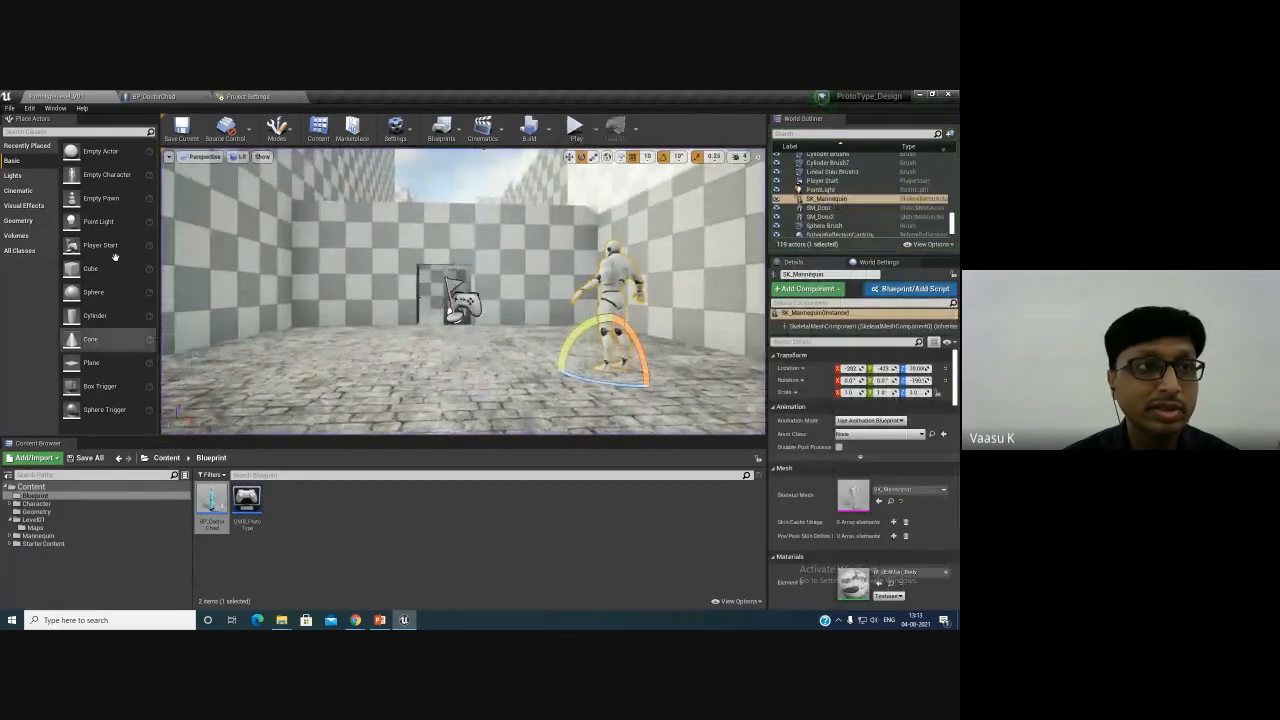
# - Add an InputAxis LookUp event node below the Turn event in the character's event graph
pyautogui.click(247, 96)
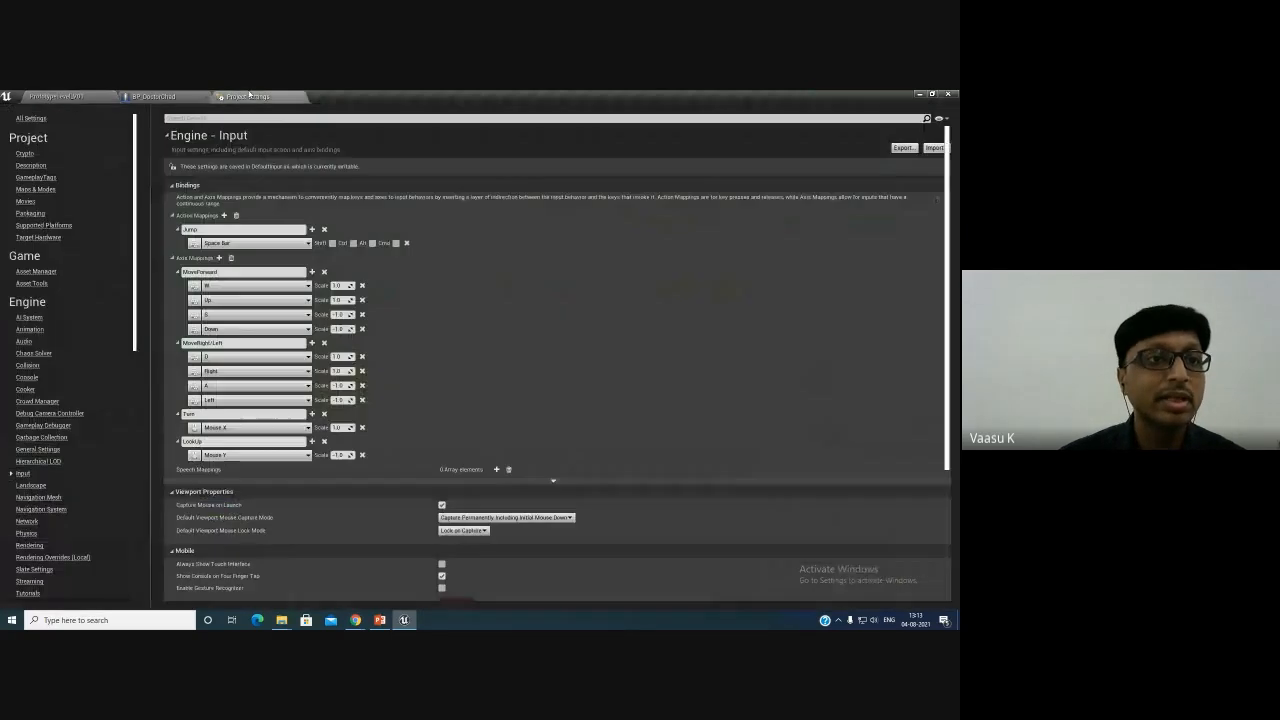
pyautogui.click(180, 96)
pyautogui.moveTo(275, 462); pyautogui.dragTo(260, 393, button='right')
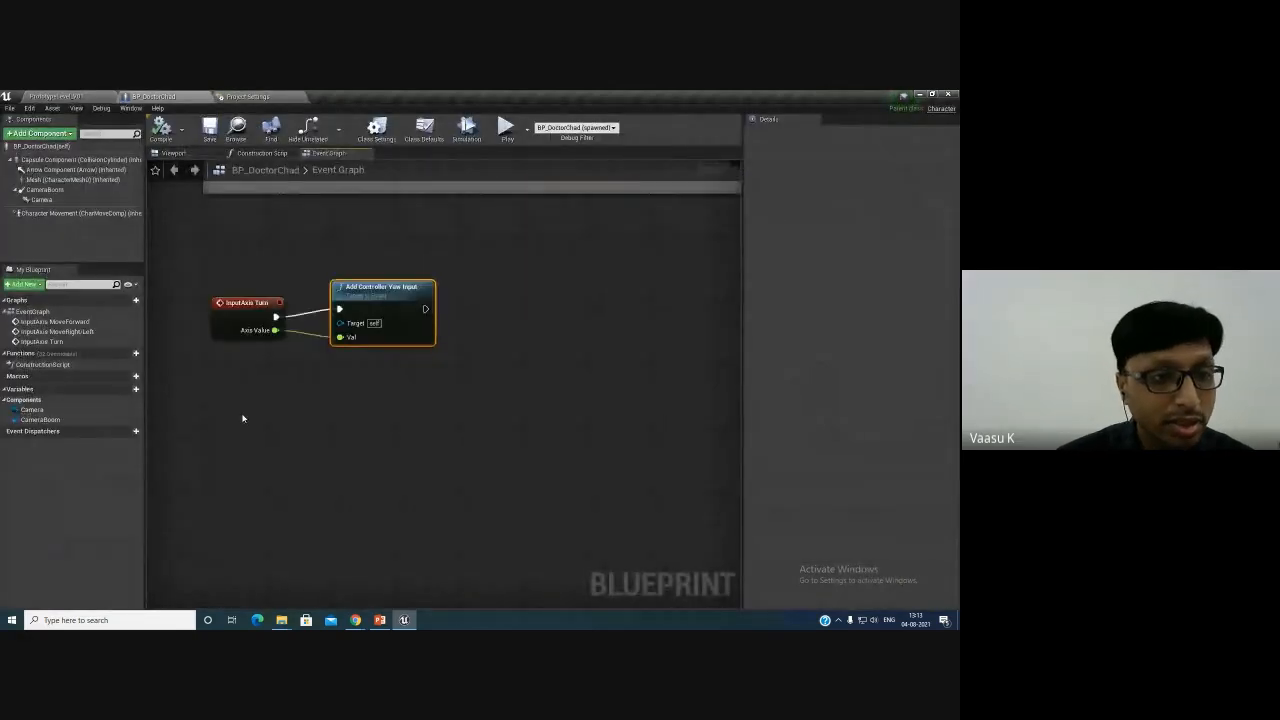
pyautogui.rightClick(236, 421)
pyautogui.write('loo')
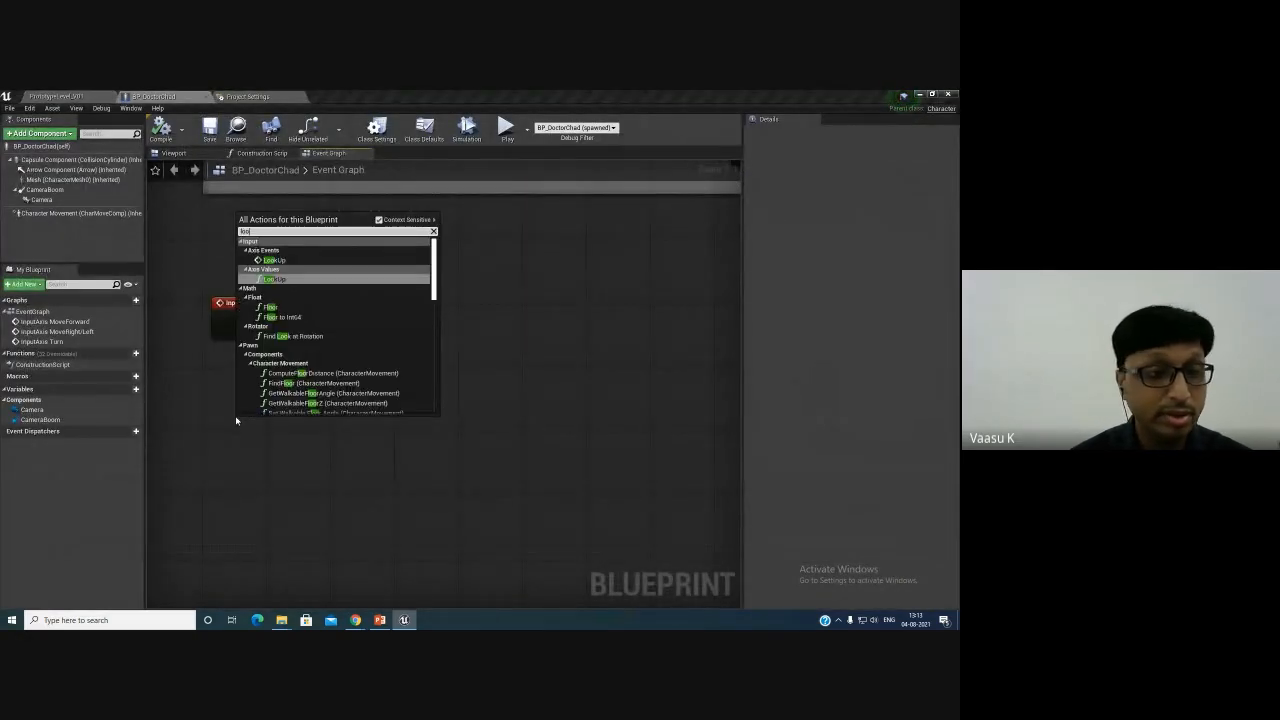
pyautogui.press('Up')
pyautogui.press('Return')
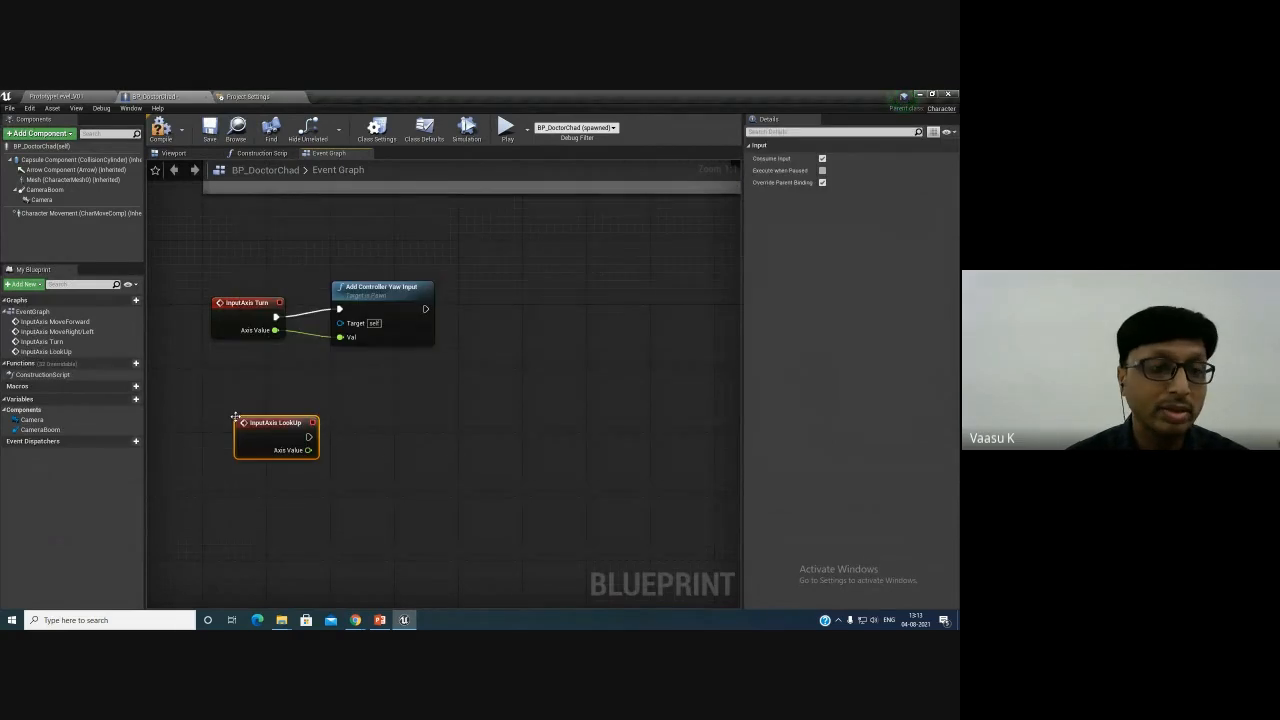
# - Connect the LookUp event to an Add Controller Pitch Input node, feeding its Axis Value into Val
pyautogui.moveTo(256, 418); pyautogui.dragTo(333, 428)
pyautogui.write('add')
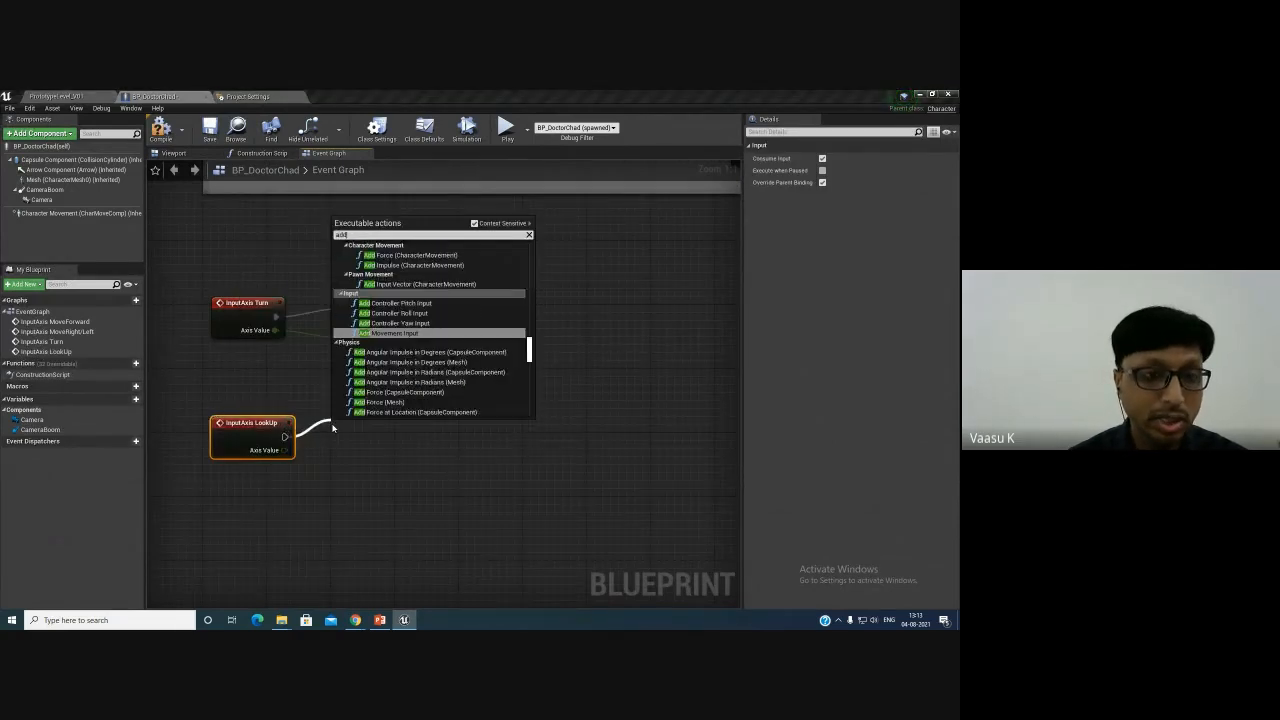
pyautogui.press('BackSpace')
pyautogui.press('BackSpace')
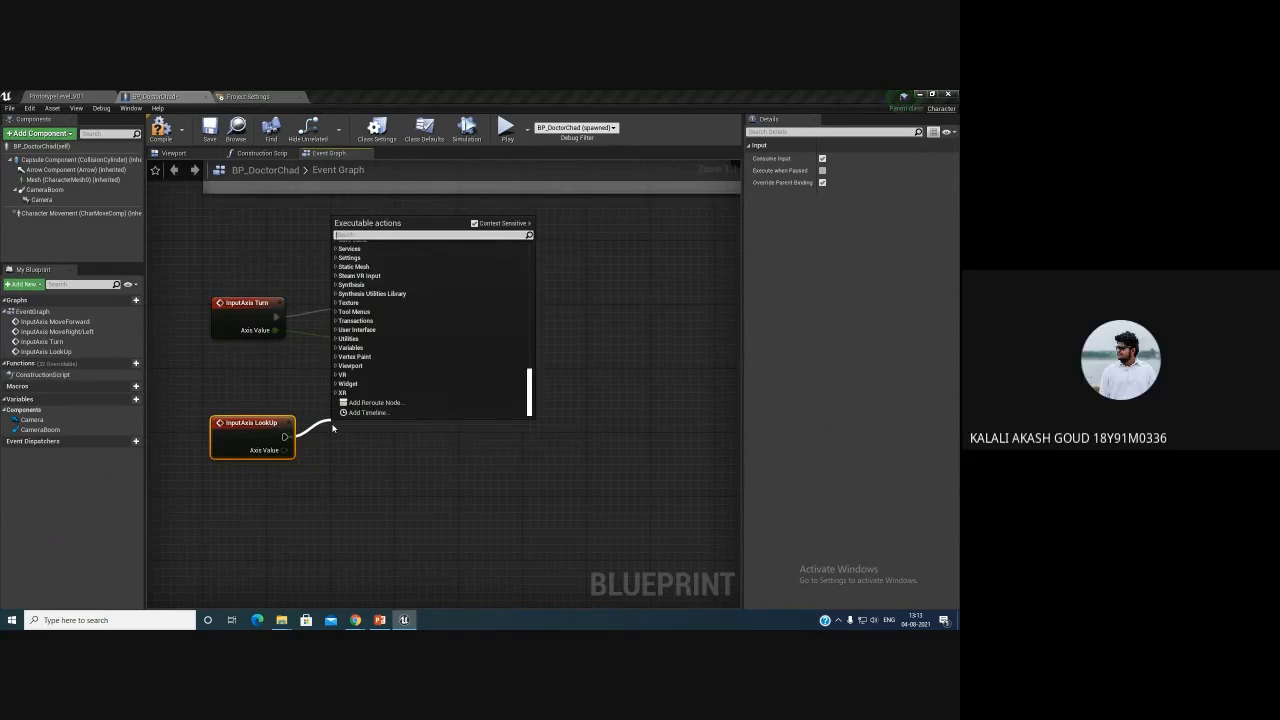
pyautogui.write('pitch')
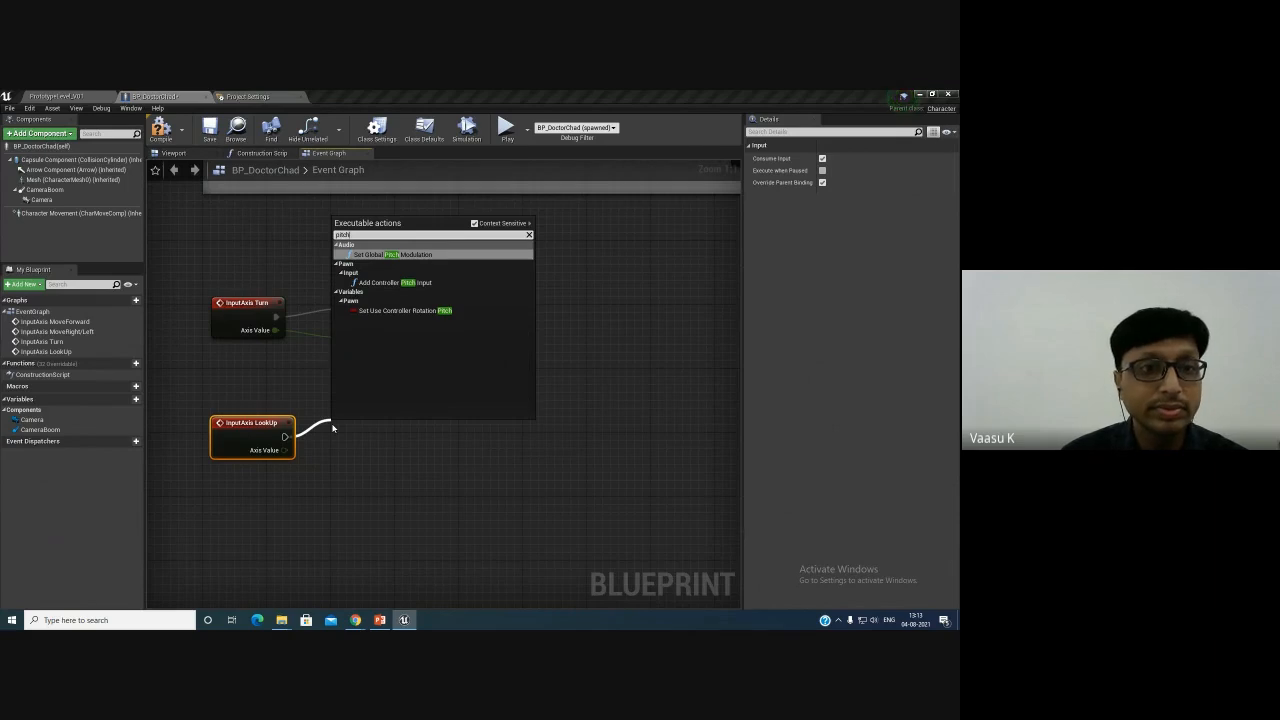
pyautogui.press('Down')
pyautogui.press('Return')
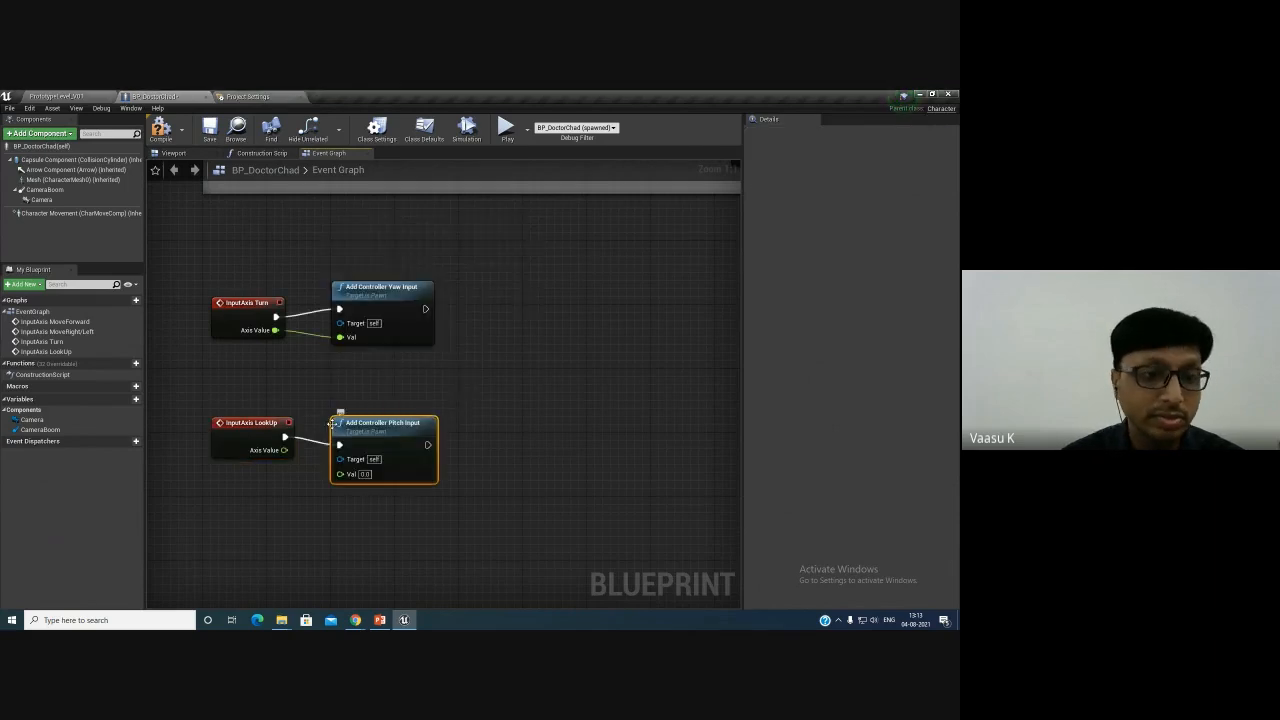
pyautogui.moveTo(285, 450); pyautogui.dragTo(341, 474)
pyautogui.moveTo(390, 423); pyautogui.dragTo(390, 407)
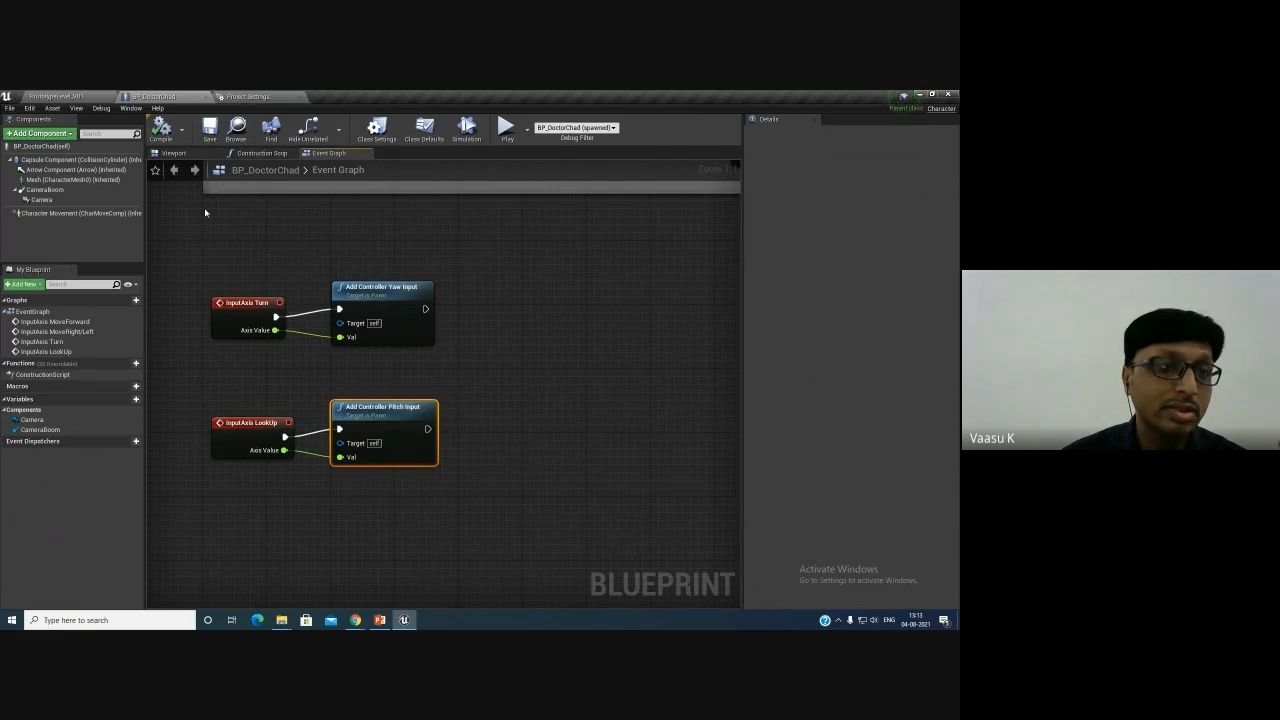
# - Play the level to test looking up and down with the mouse, then stop playing
pyautogui.click(74, 94)
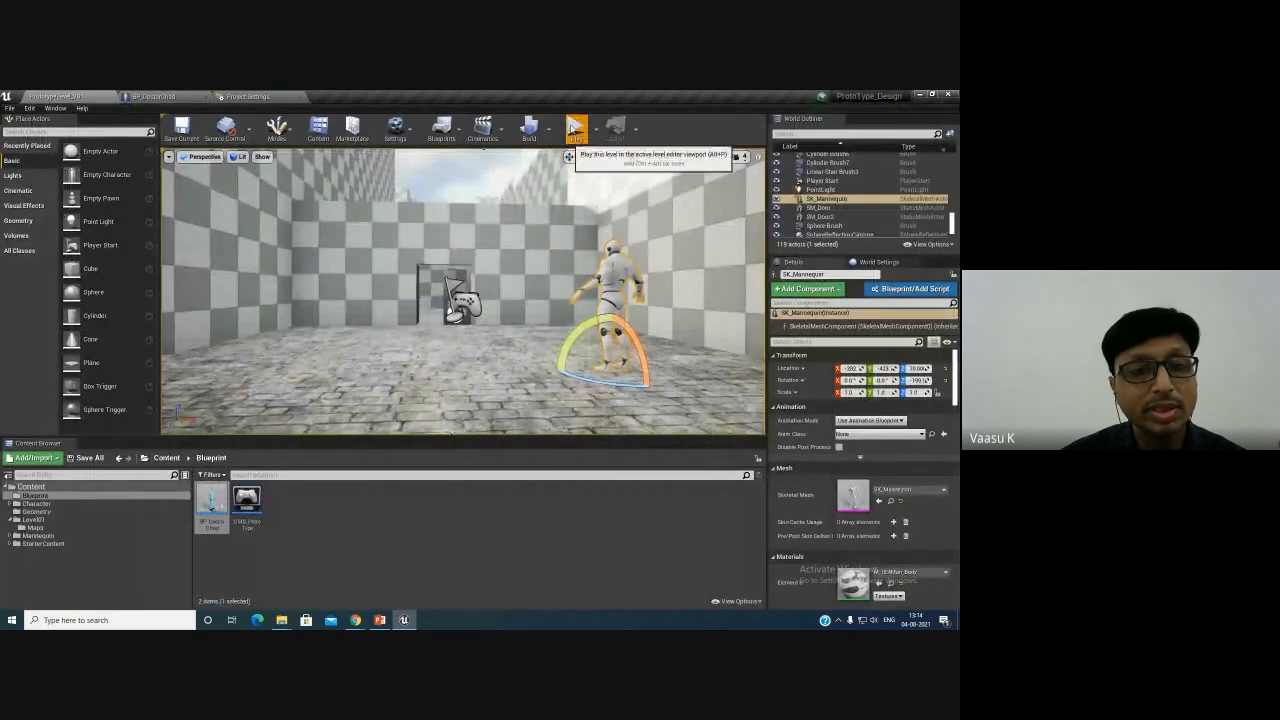
pyautogui.click(571, 127)
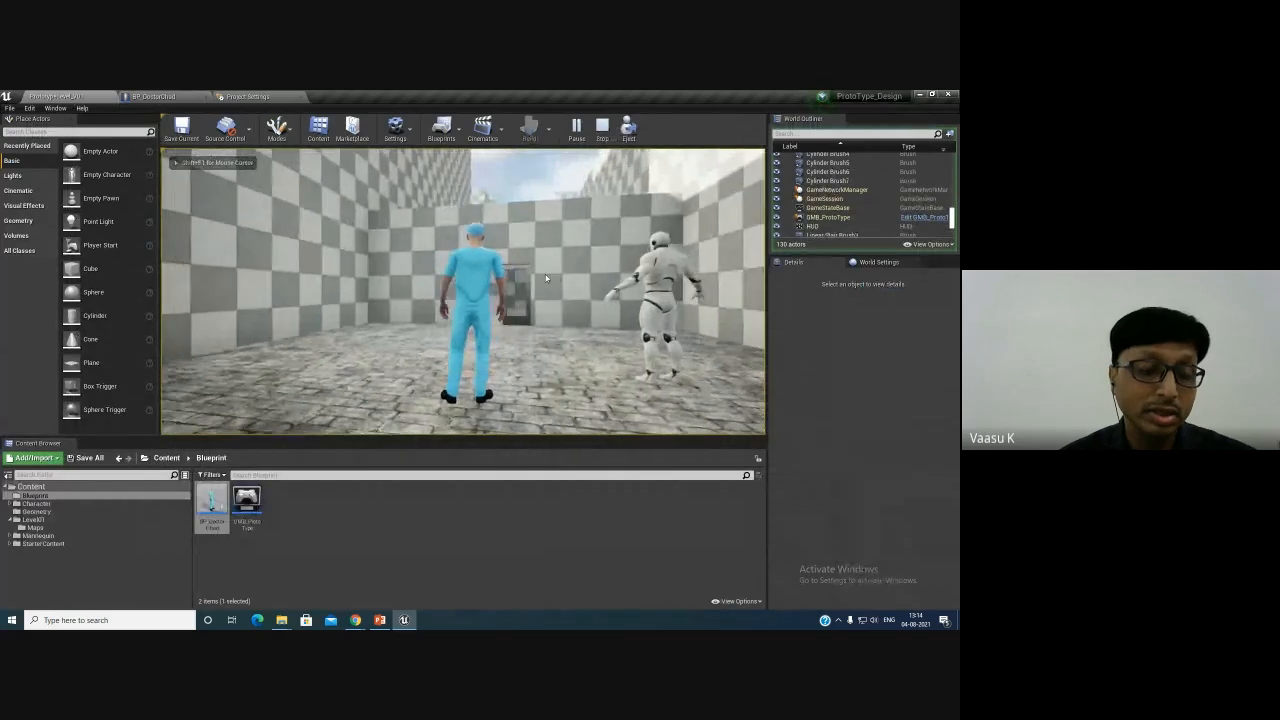
pyautogui.press('Escape')
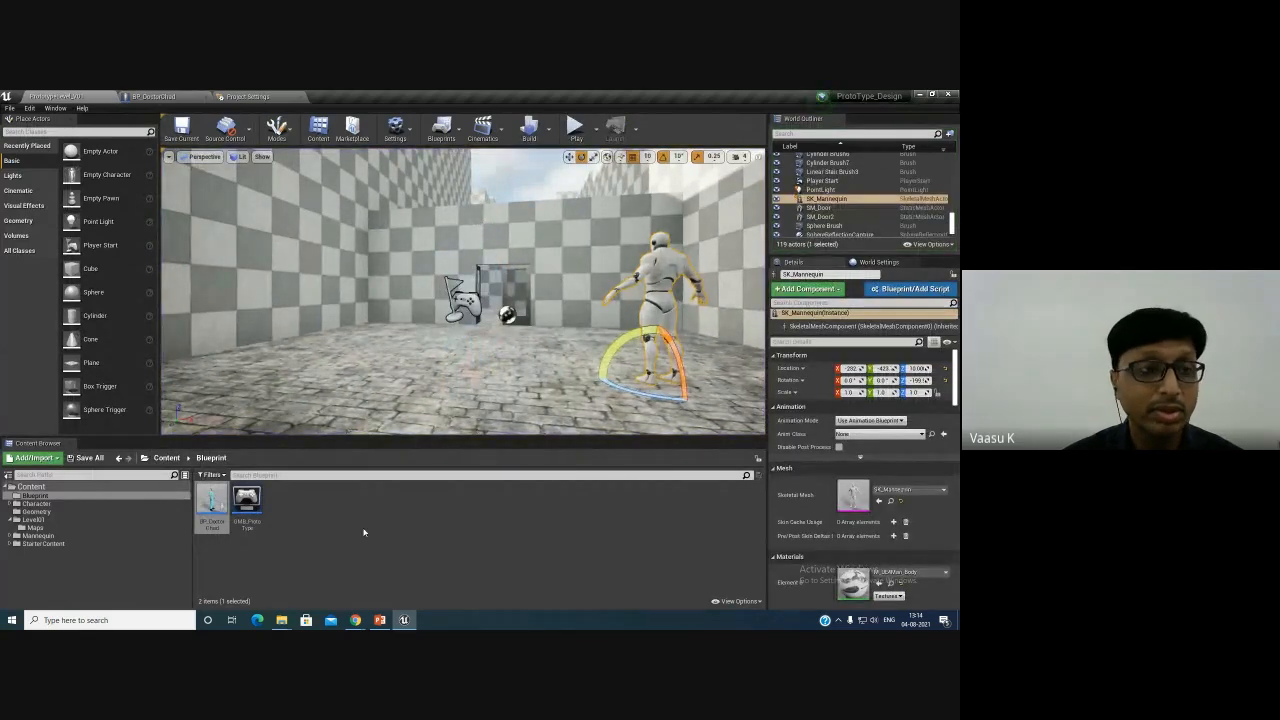
# - Enable Use Pawn Control Rotation on the CameraBoom component and compile the blueprint
pyautogui.click(170, 97)
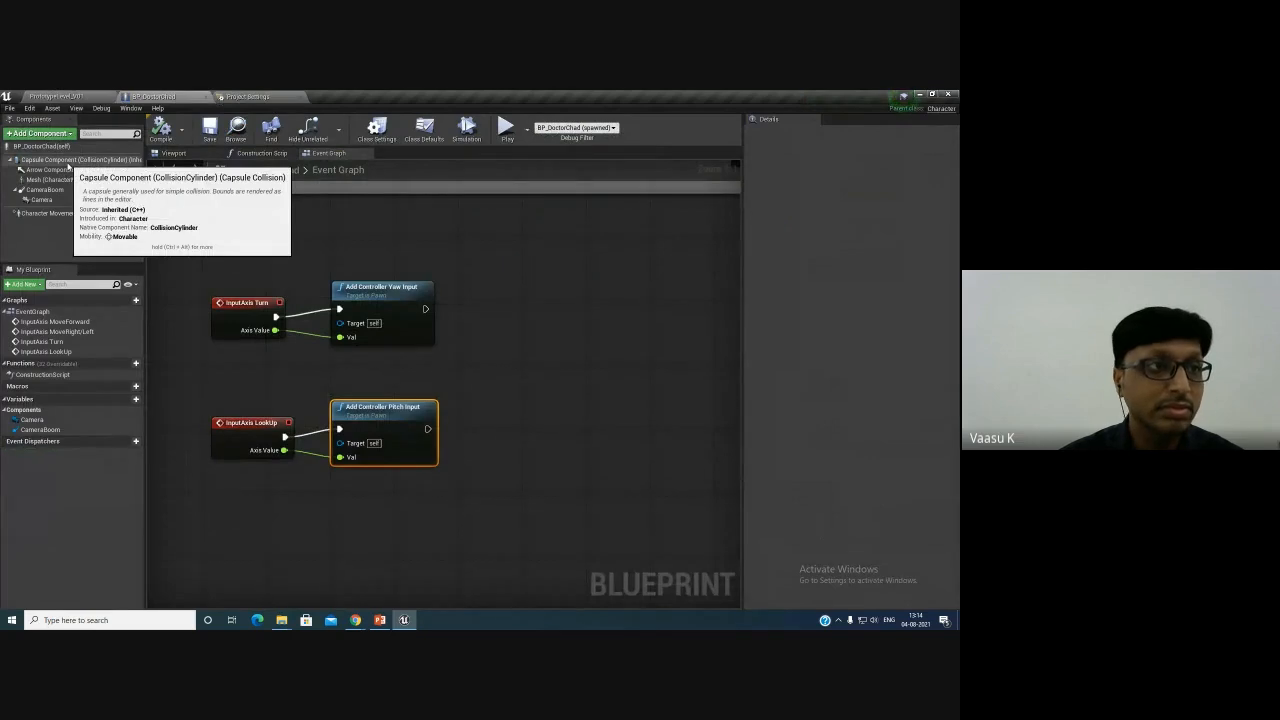
pyautogui.click(68, 161)
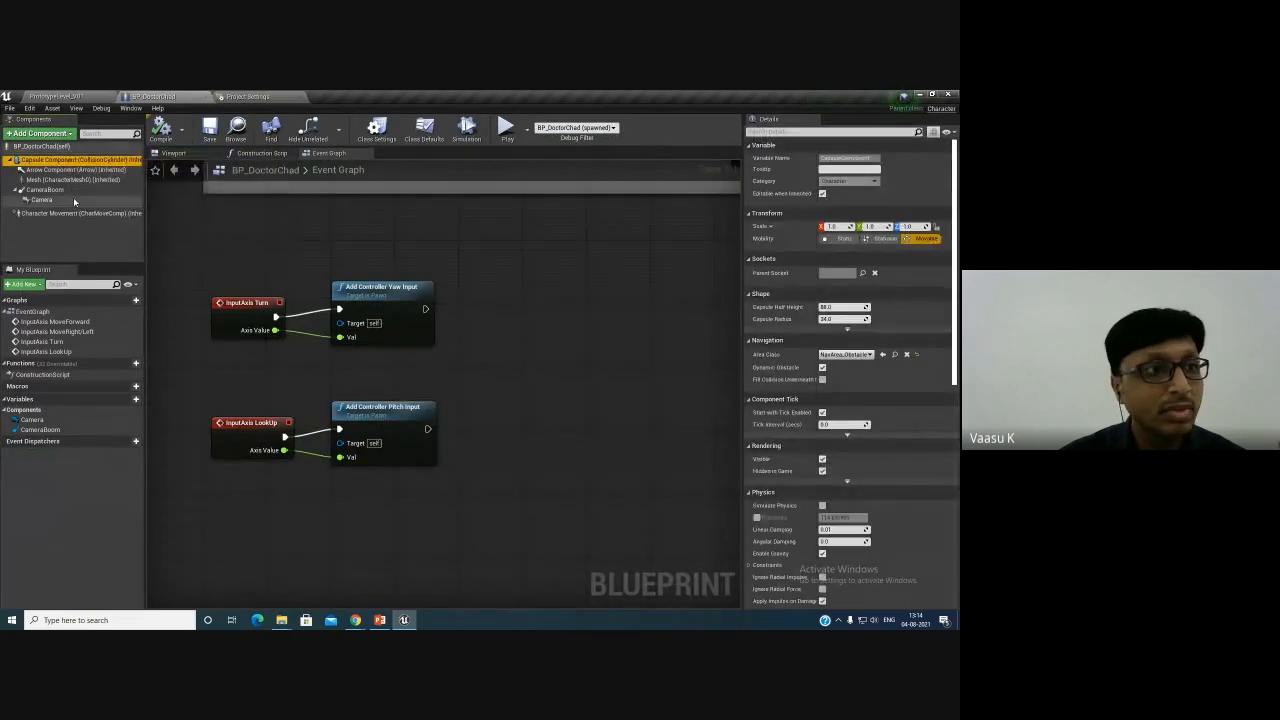
pyautogui.click(62, 191)
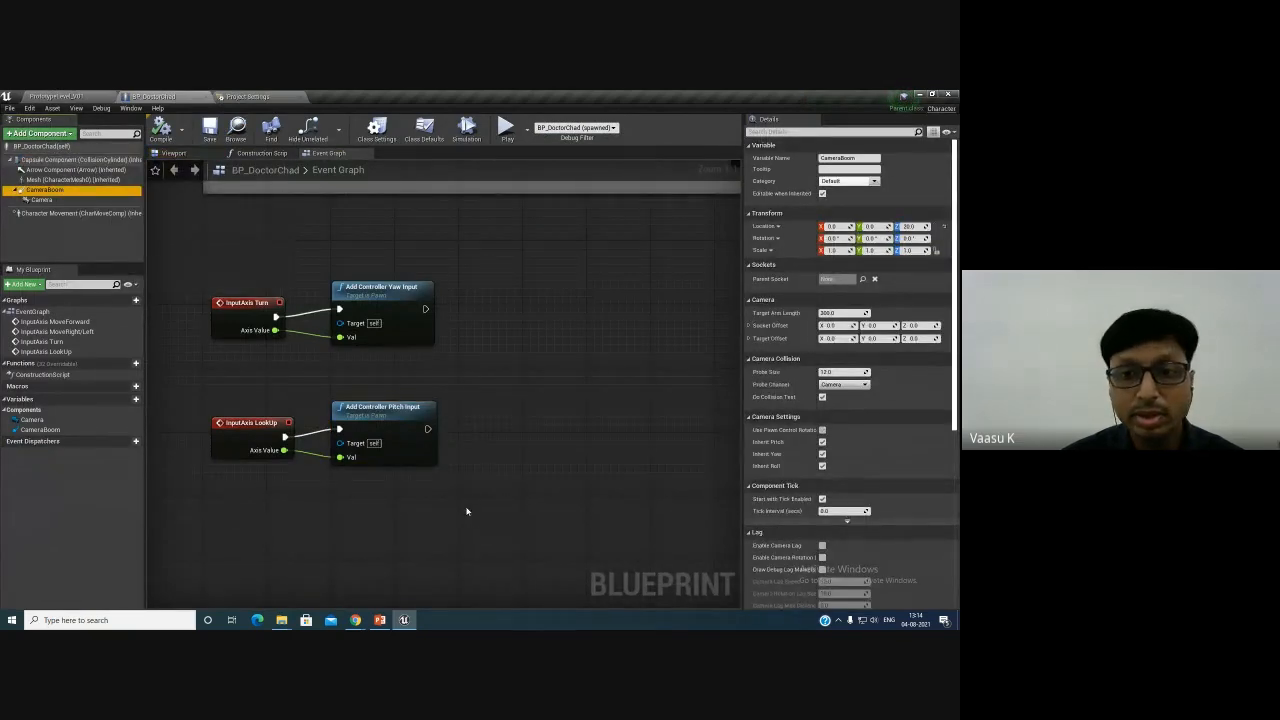
pyautogui.moveTo(744, 440); pyautogui.dragTo(713, 438)
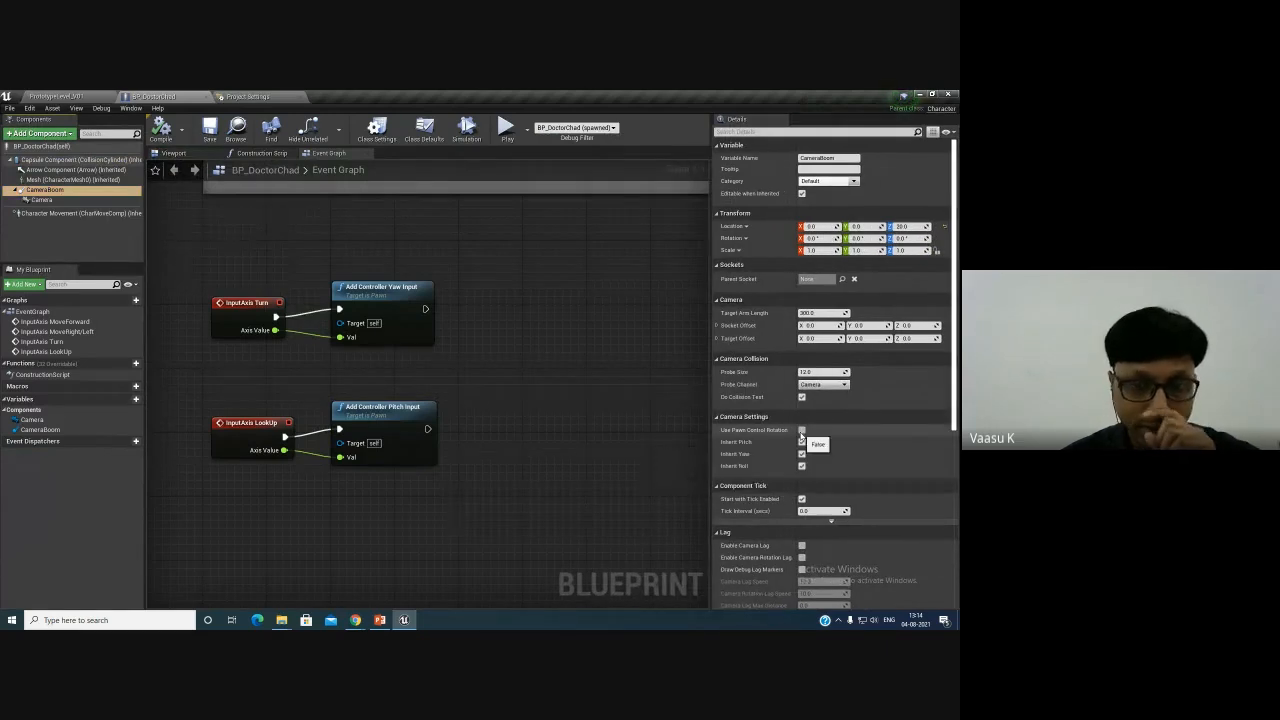
pyautogui.click(801, 430)
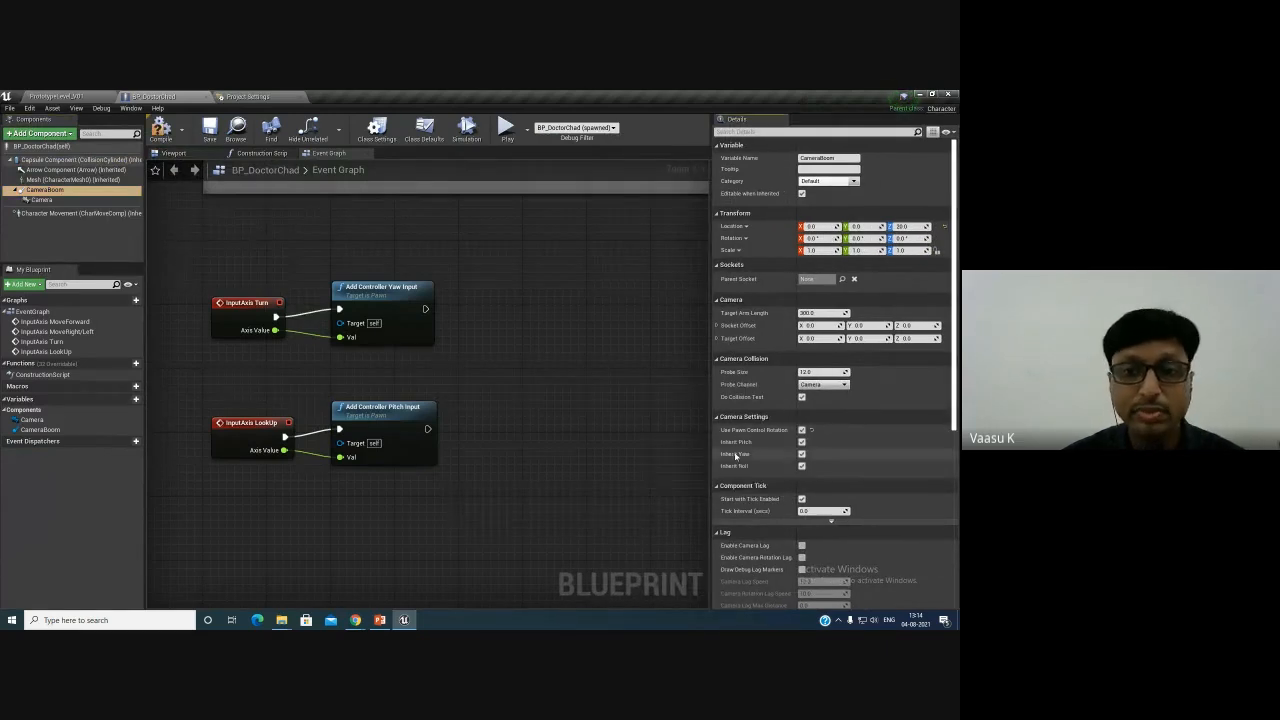
pyautogui.click(165, 130)
# - Play the level to test the camera following mouse rotation, then stop playing
pyautogui.click(55, 96)
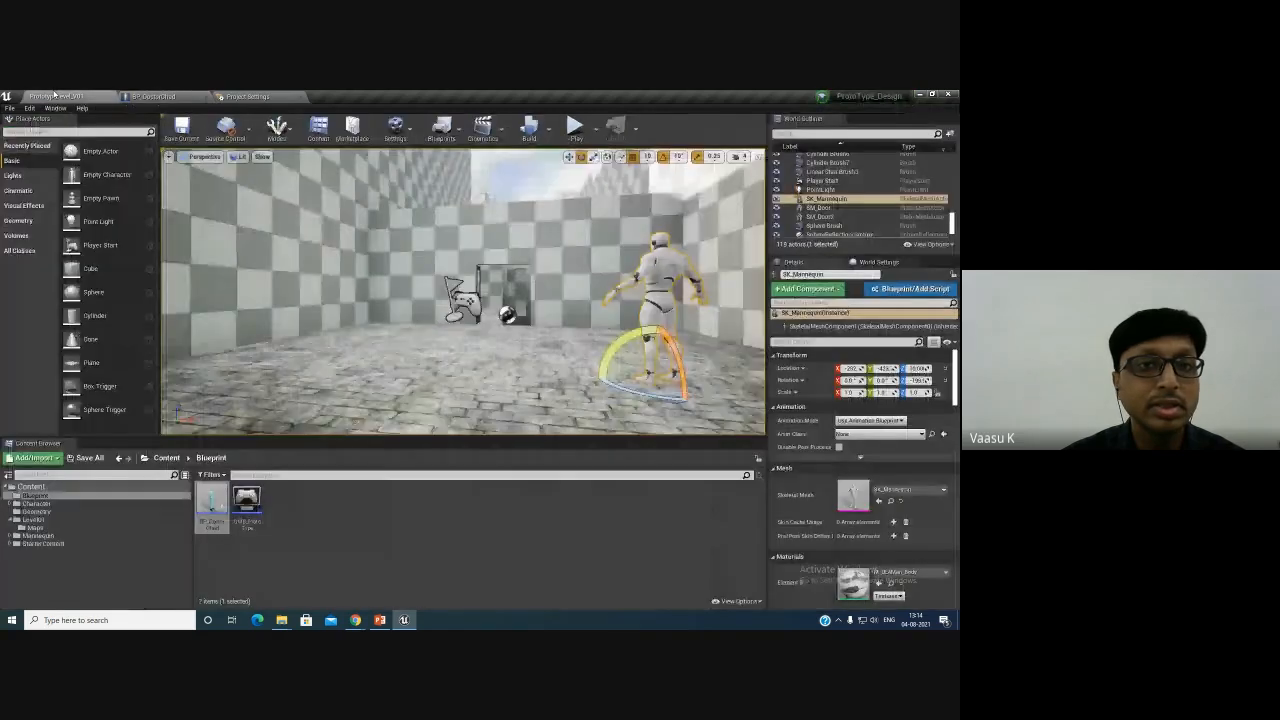
pyautogui.click(571, 127)
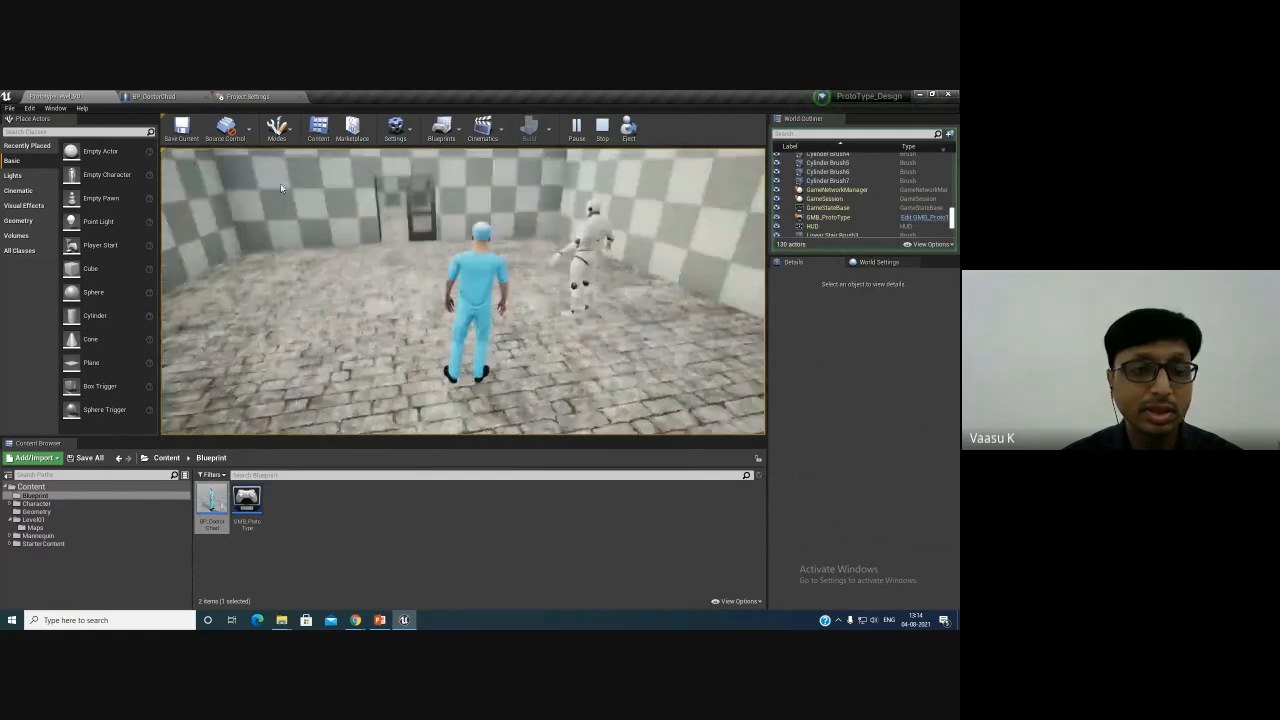
pyautogui.press('Escape')
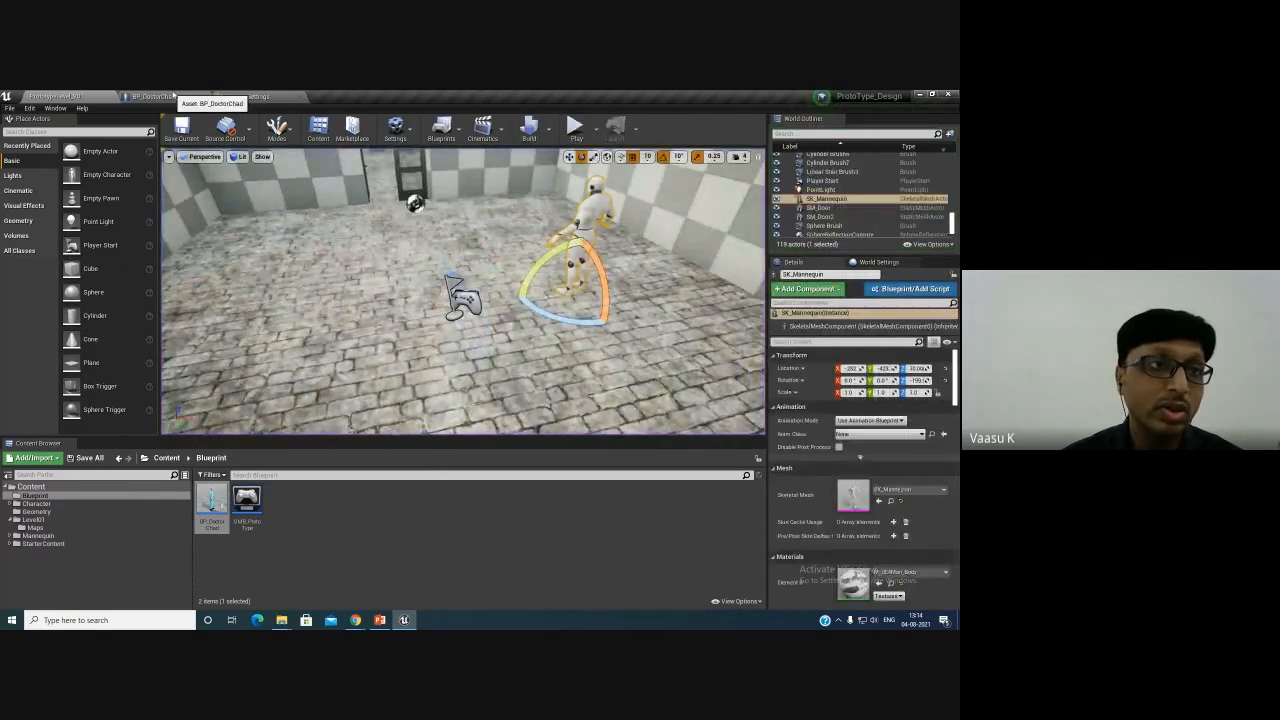
# - Wrap the Turn and LookUp nodes in a comment titled Mouse Input
pyautogui.click(175, 96)
pyautogui.moveTo(194, 247); pyautogui.dragTo(481, 501)
pyautogui.press('c')
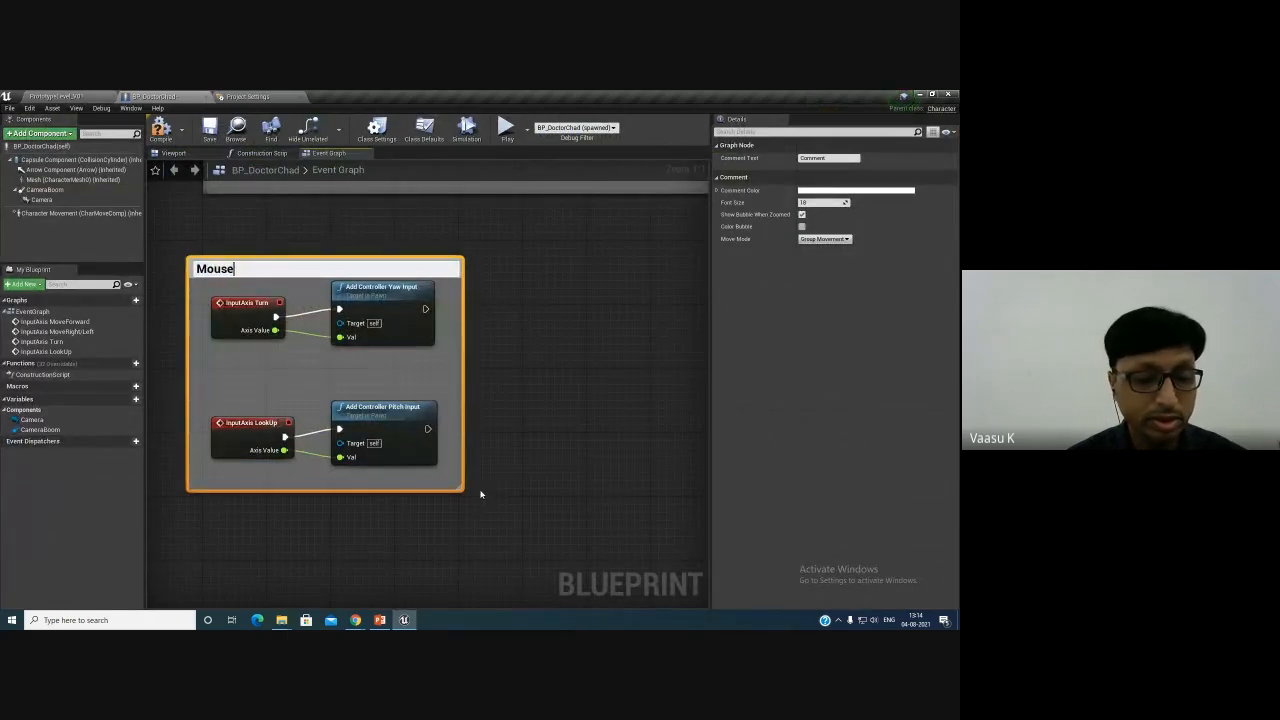
pyautogui.write('Mouse Input')
pyautogui.press('Return')
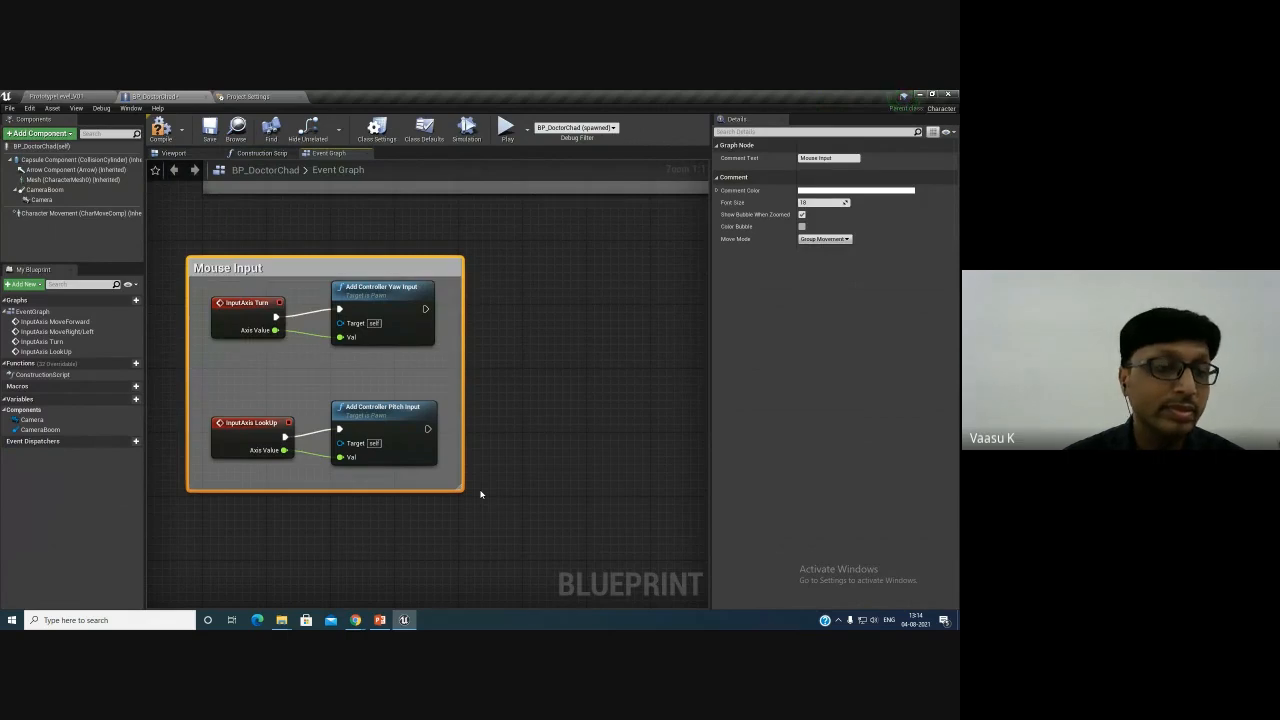
# - Disable Use Controller Rotation Yaw in the character's class defaults and compile the blueprint
pyautogui.moveTo(531, 358); pyautogui.dragTo(288, 363, button='right')
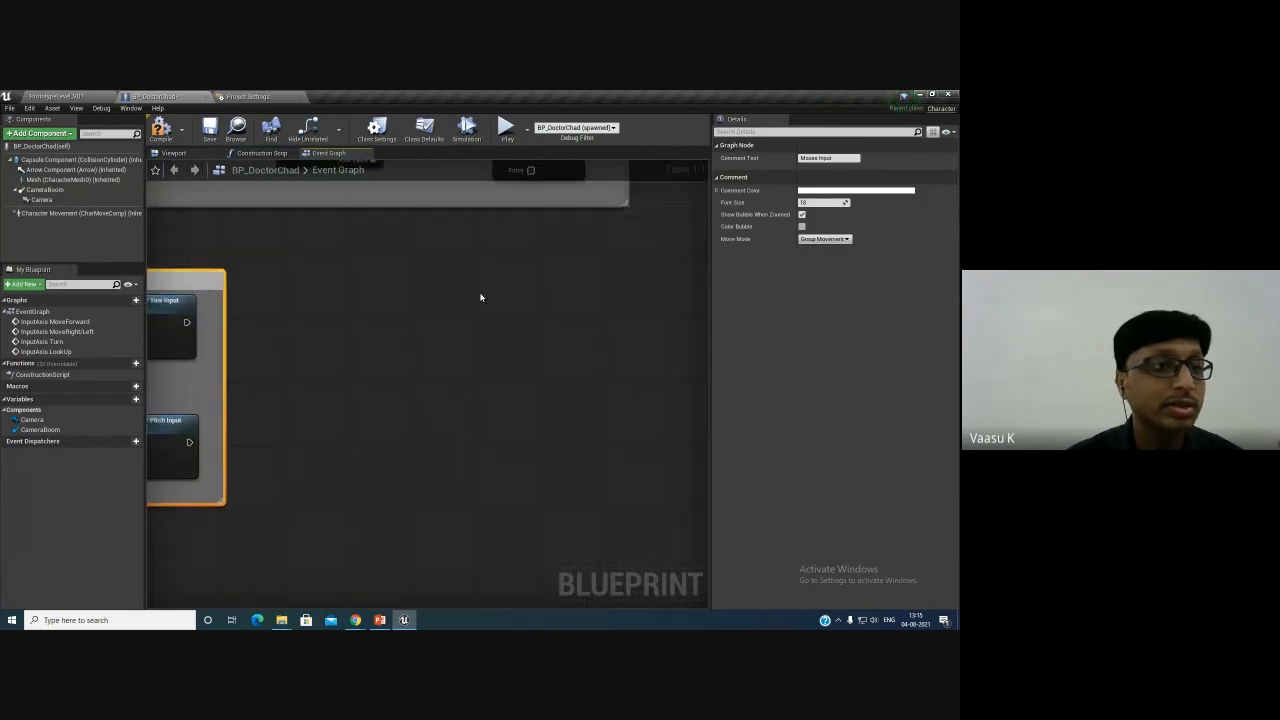
pyautogui.moveTo(360, 323); pyautogui.dragTo(588, 550, button='right')
pyautogui.moveTo(533, 510); pyautogui.dragTo(555, 418, button='right')
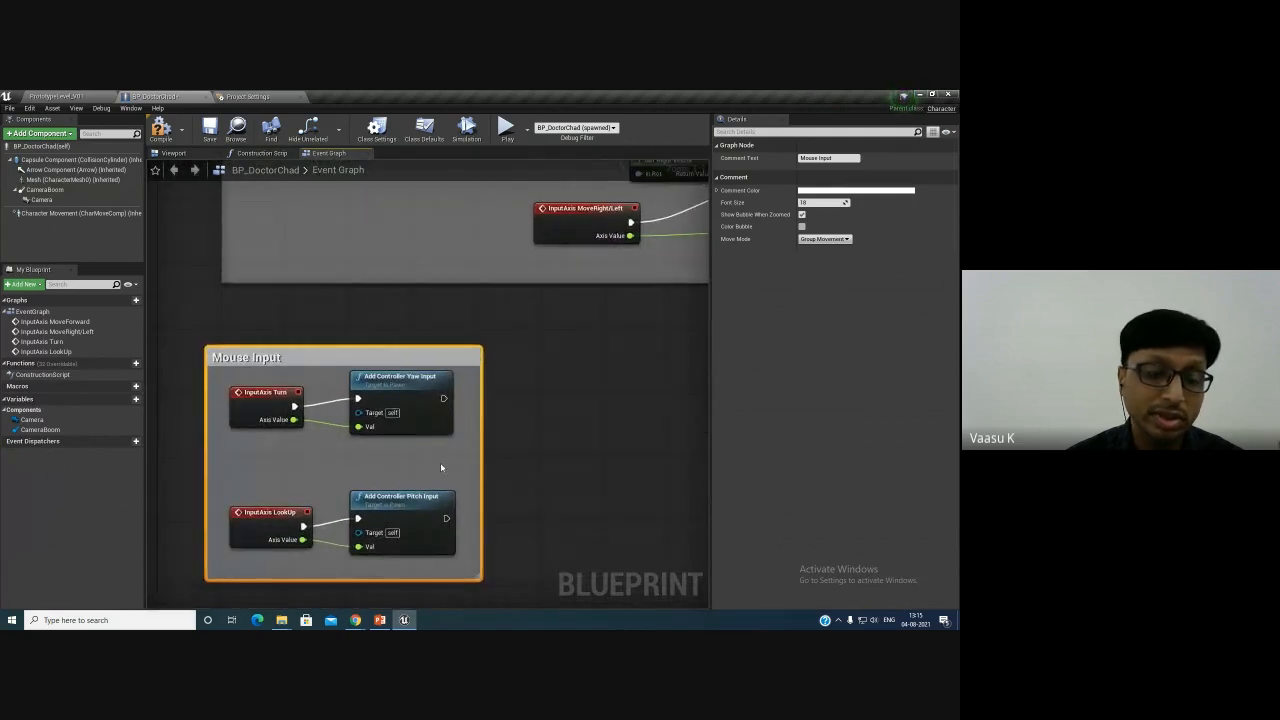
pyautogui.moveTo(561, 444); pyautogui.dragTo(434, 475, button='right')
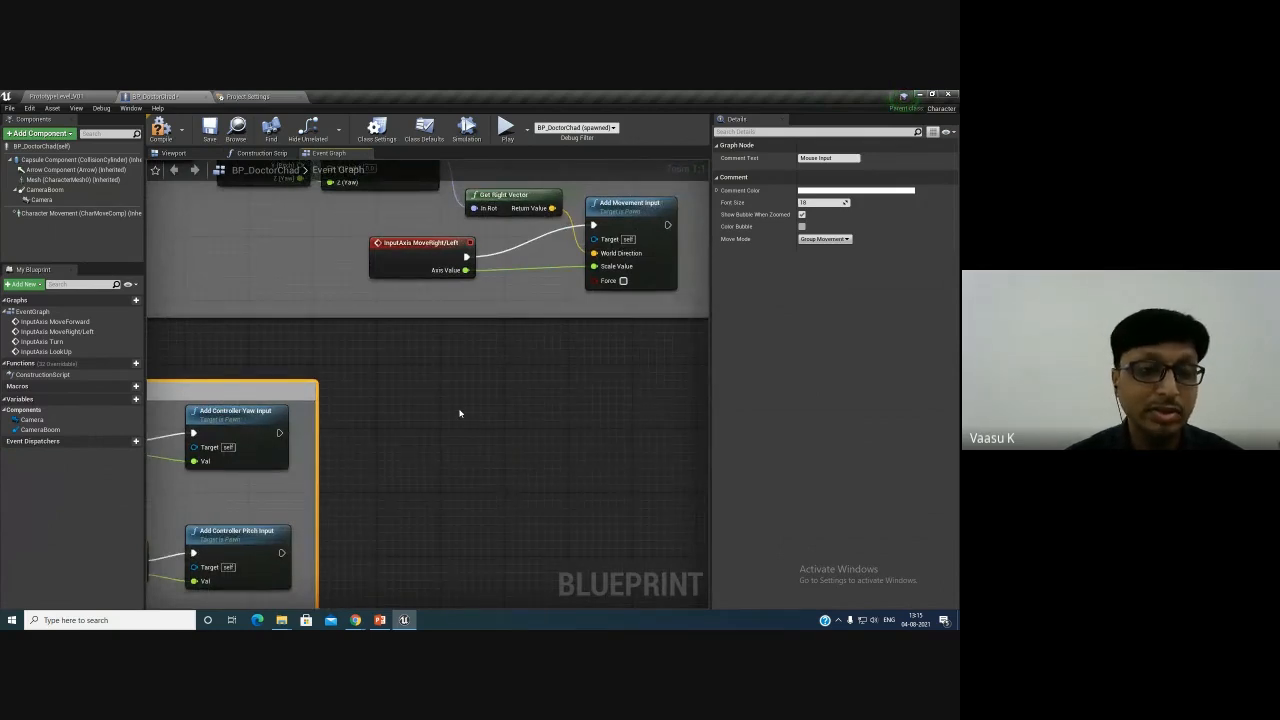
pyautogui.moveTo(460, 413); pyautogui.dragTo(406, 403, button='right')
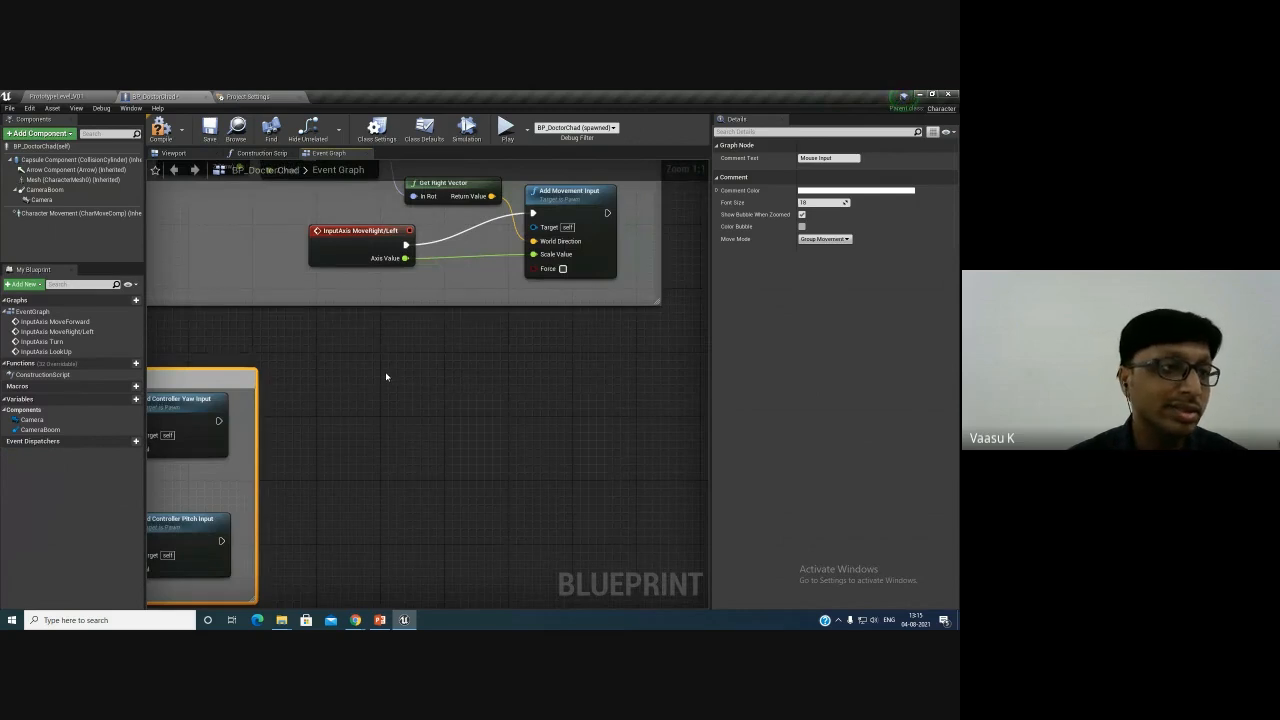
pyautogui.click(45, 189)
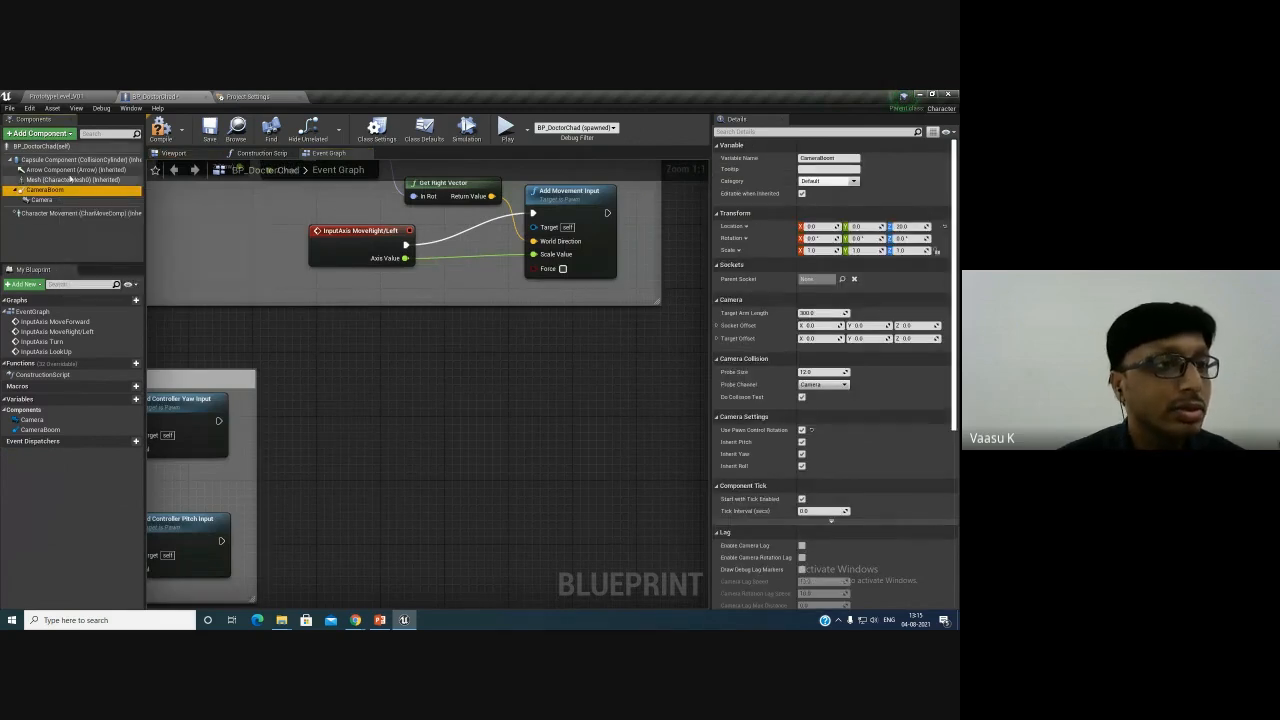
pyautogui.click(37, 147)
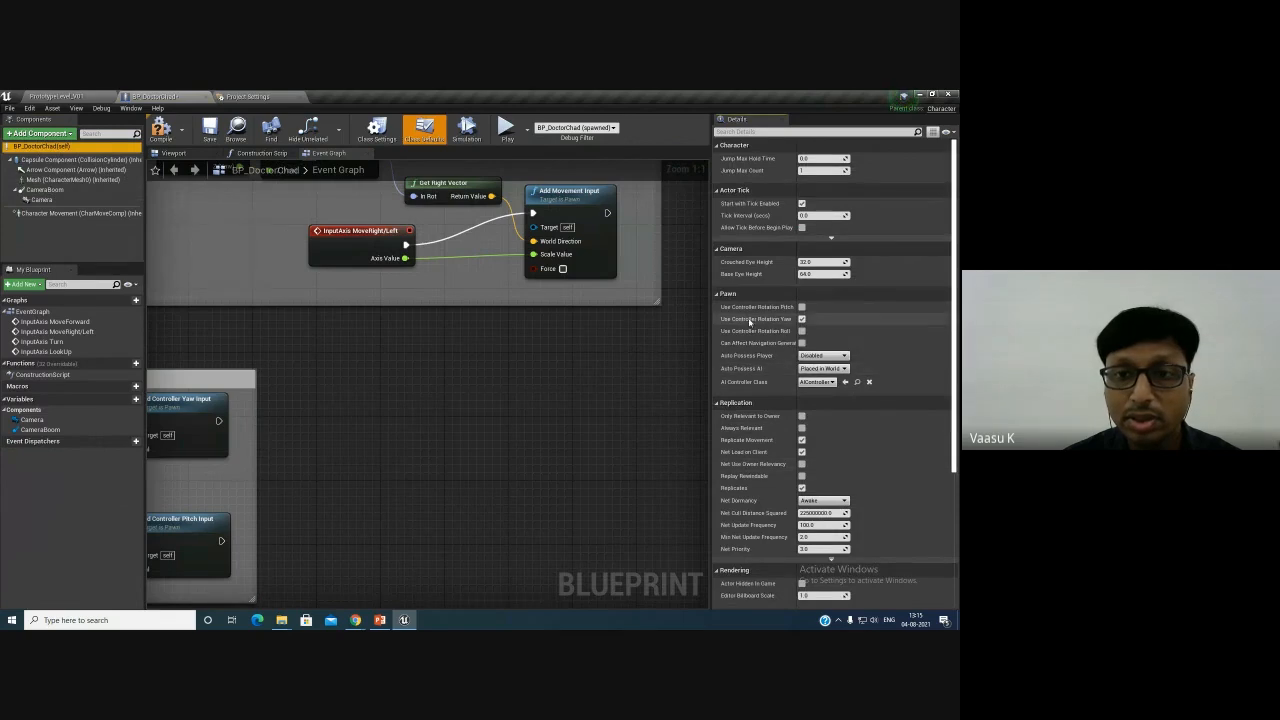
pyautogui.moveTo(748, 322)
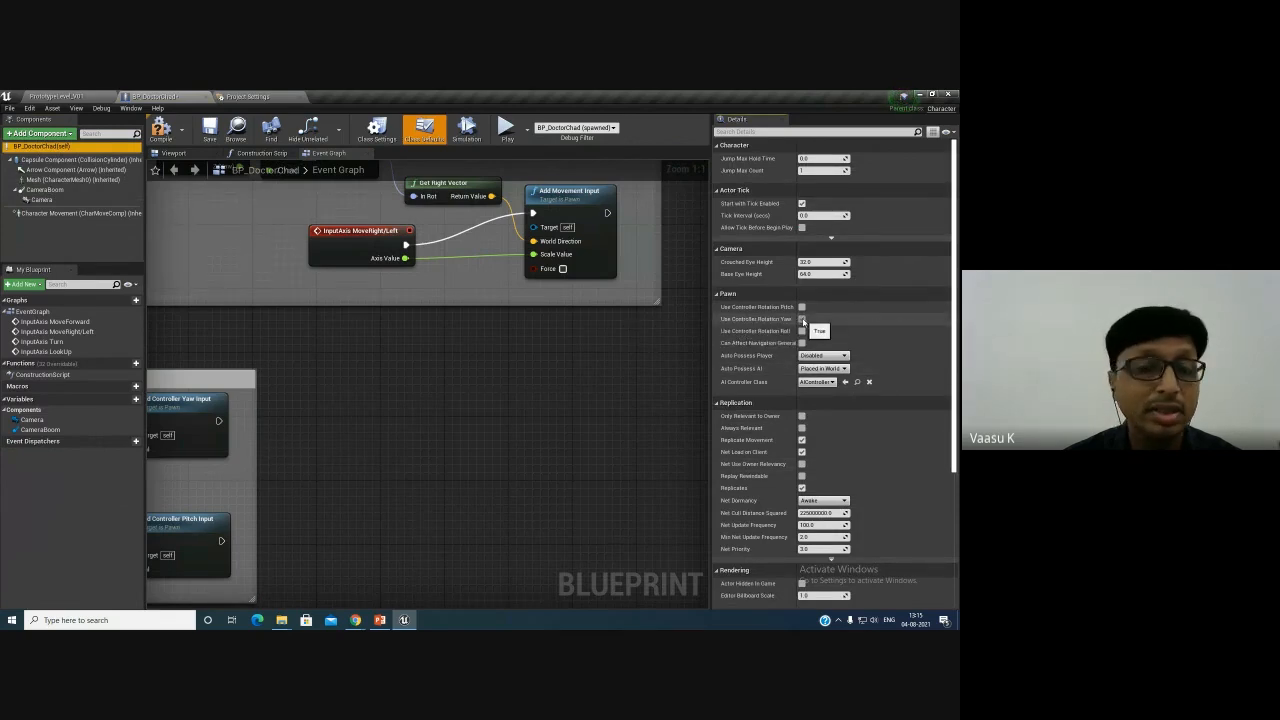
pyautogui.click(802, 319)
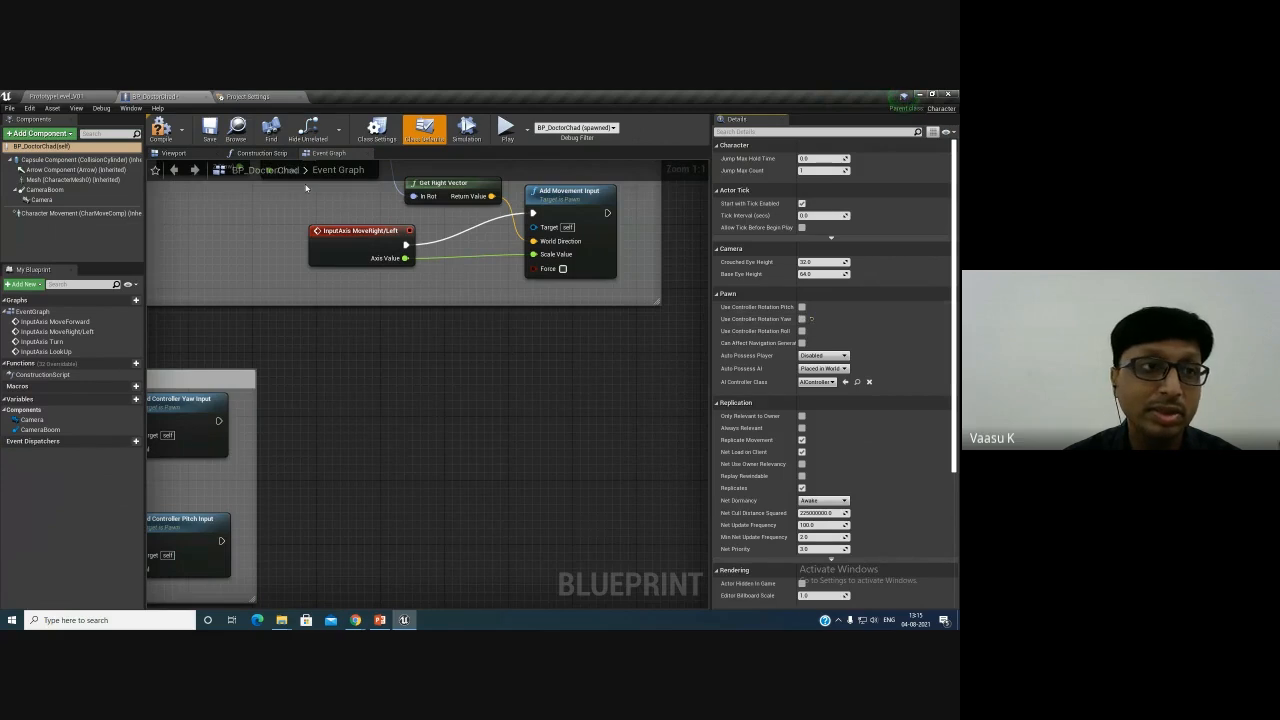
pyautogui.click(210, 134)
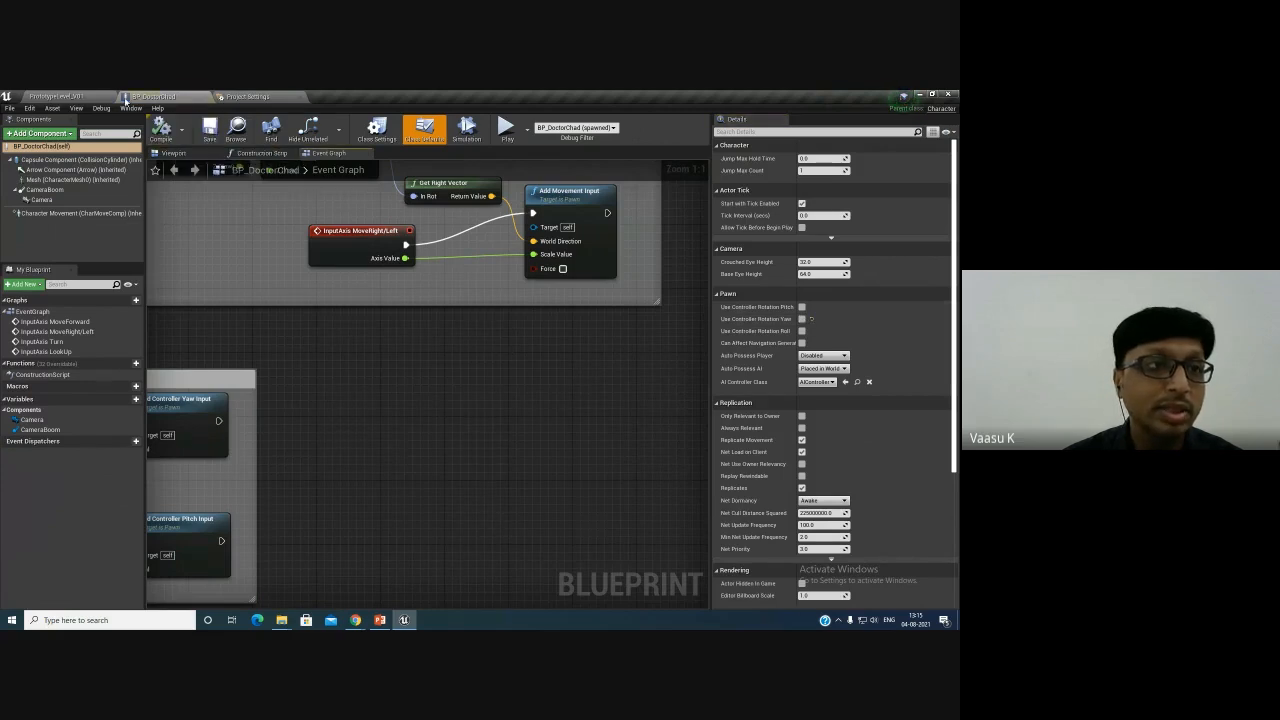
# - Play the level to test the camera orbiting independently of the character, then stop and reopen BP_DoctorChad
pyautogui.click(84, 97)
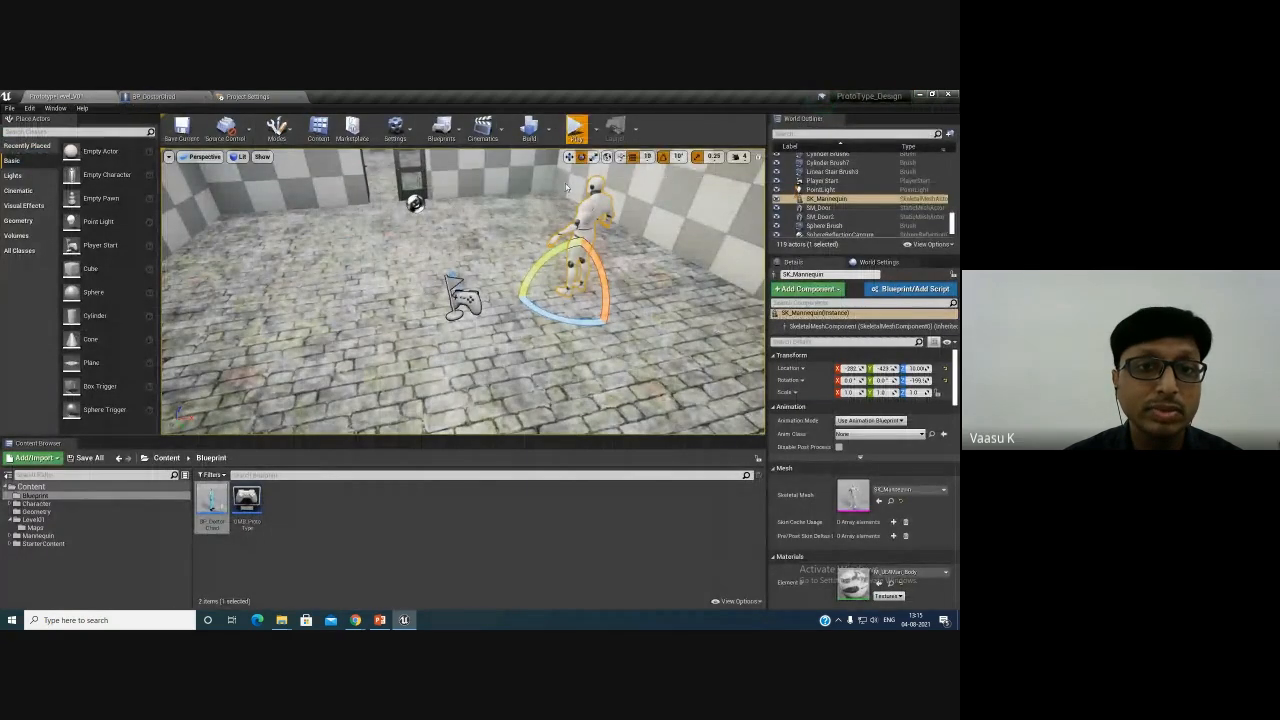
pyautogui.click(575, 127)
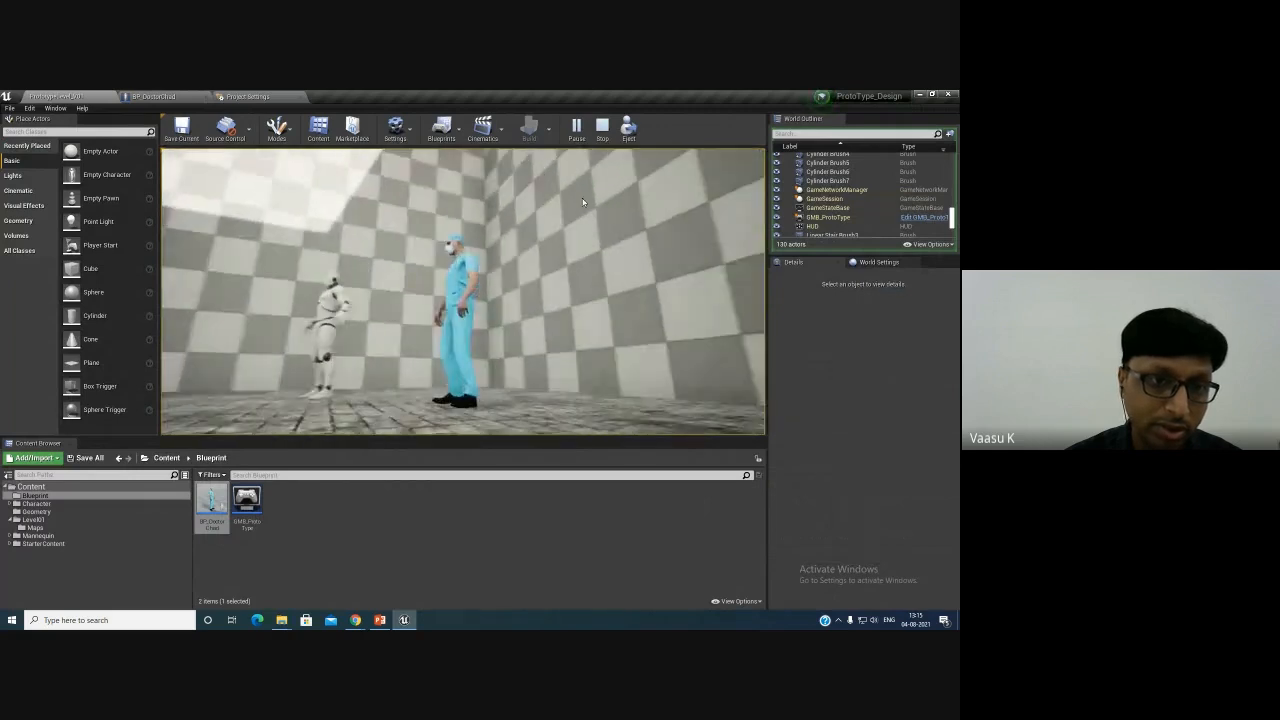
pyautogui.press('Escape')
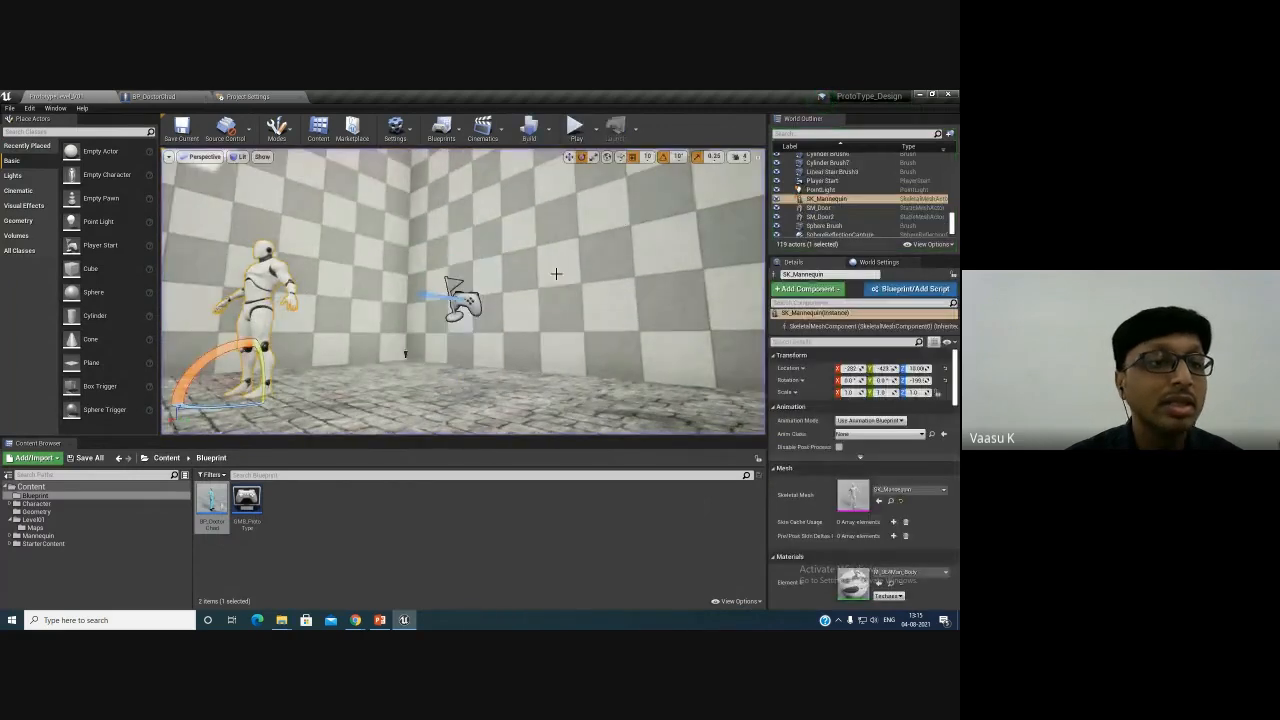
pyautogui.doubleClick(212, 505)
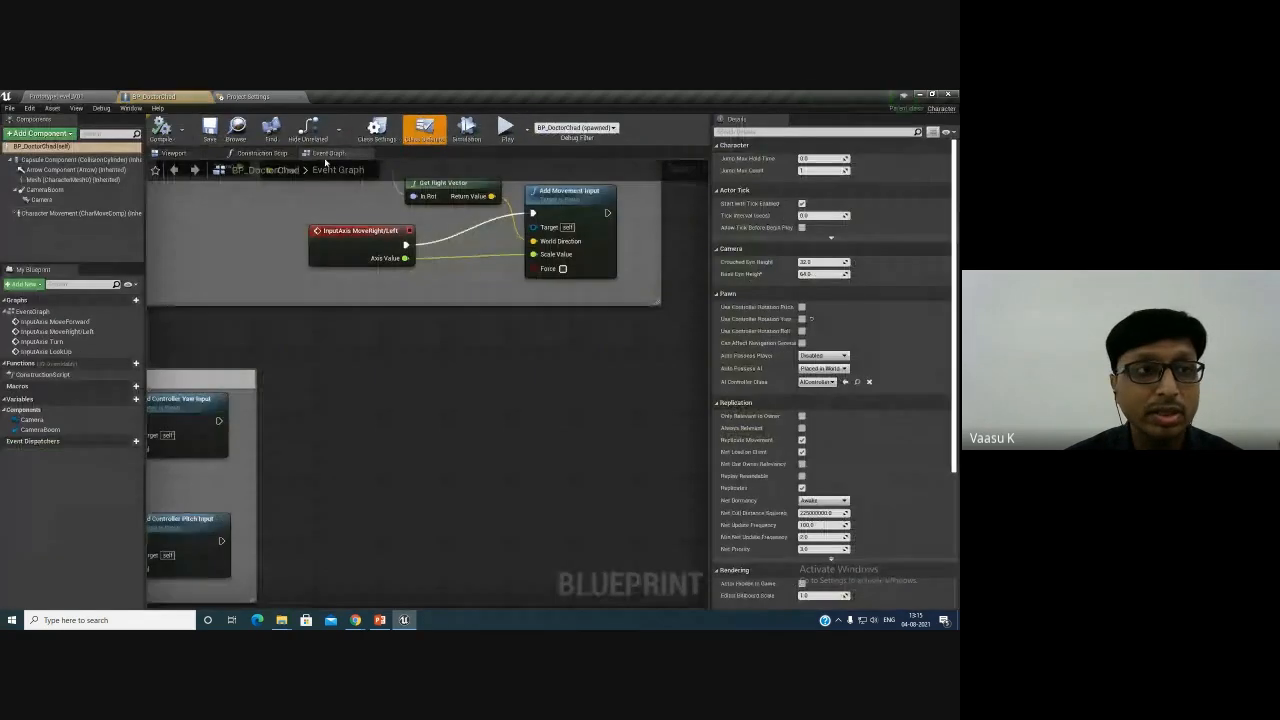
# - Compile and save the BP_DoctorChad blueprint from its viewport with the character mesh selected
pyautogui.click(183, 154)
pyautogui.click(437, 380)
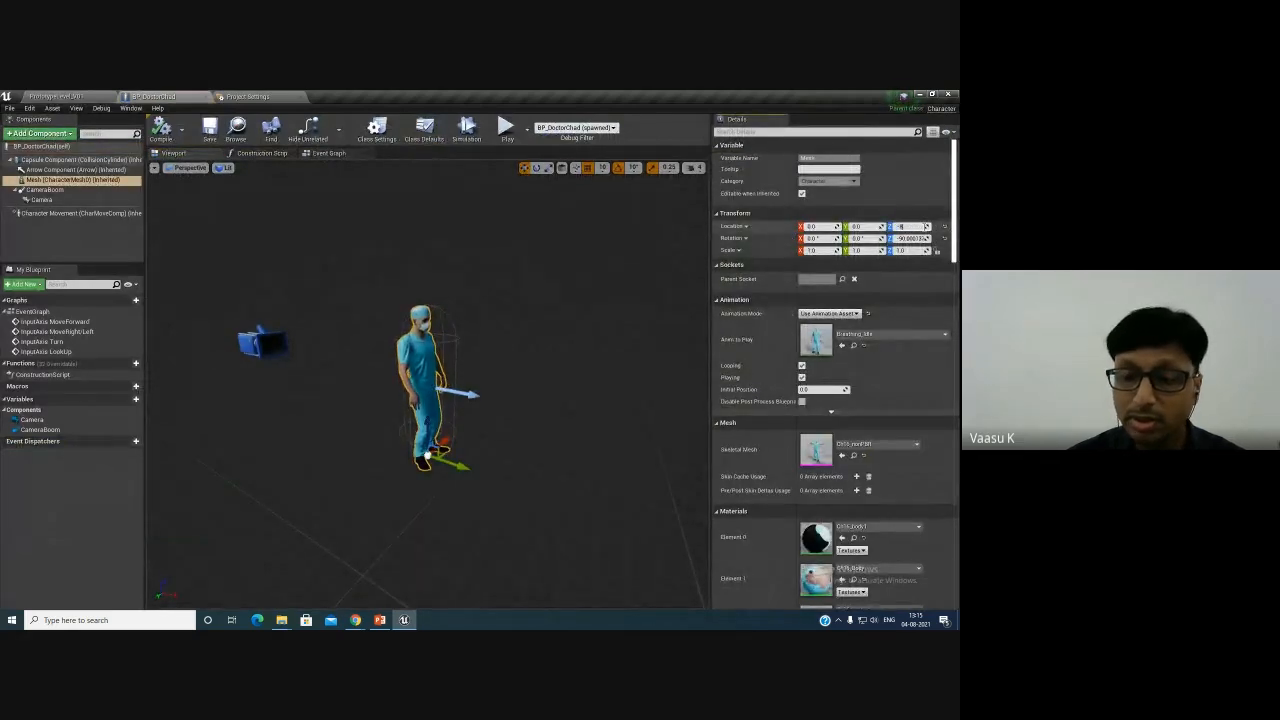
pyautogui.click(162, 129)
pyautogui.click(207, 129)
# - Play the level to test the character's movement and camera, then stop playing
pyautogui.click(60, 97)
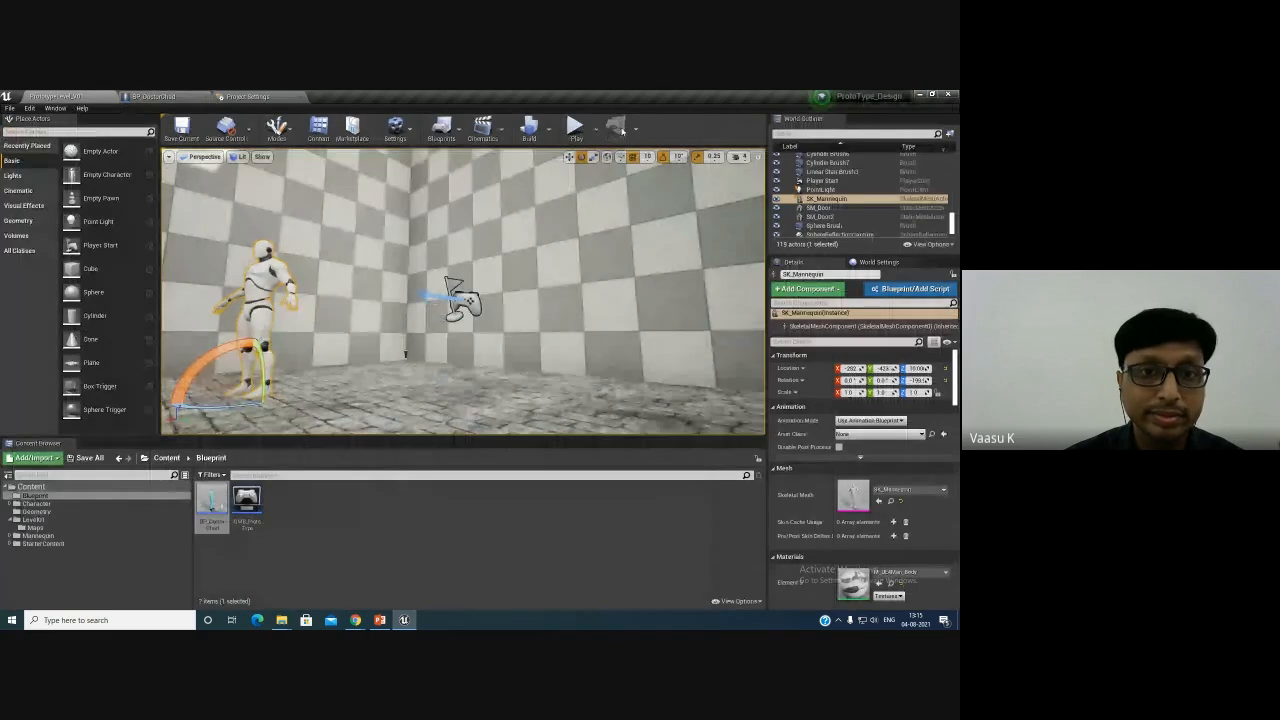
pyautogui.click(575, 127)
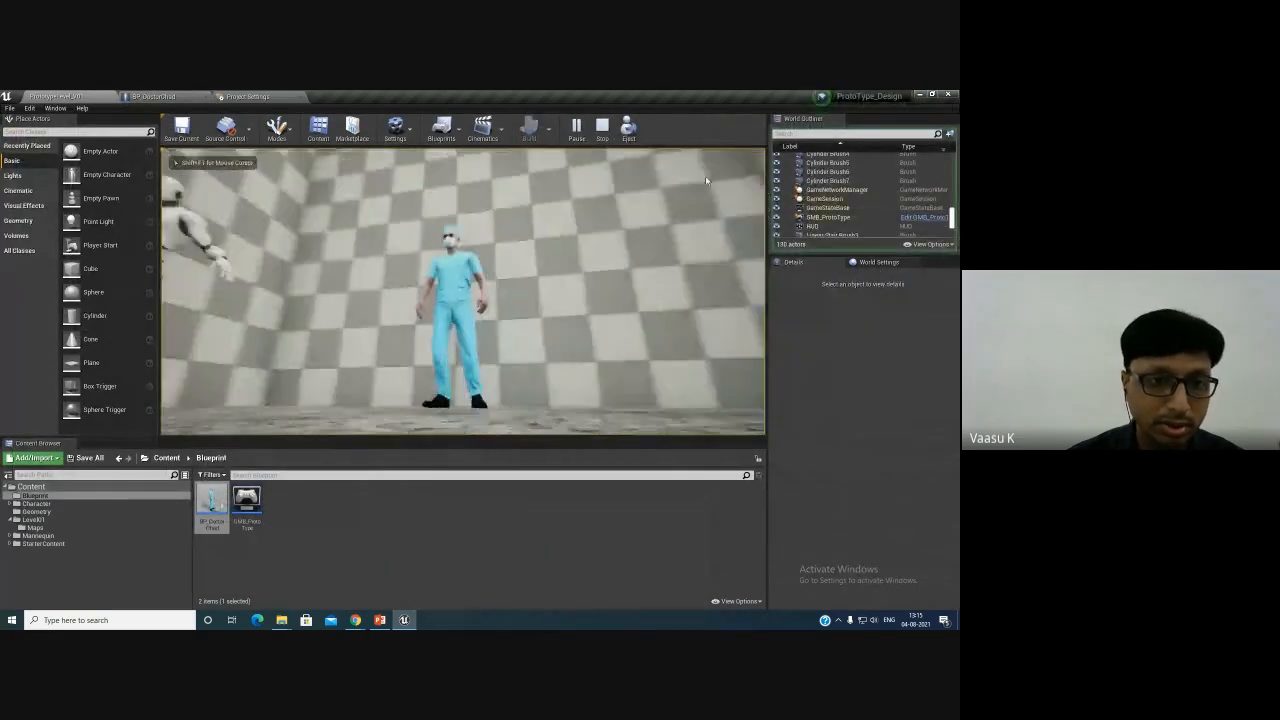
pyautogui.press('Escape')
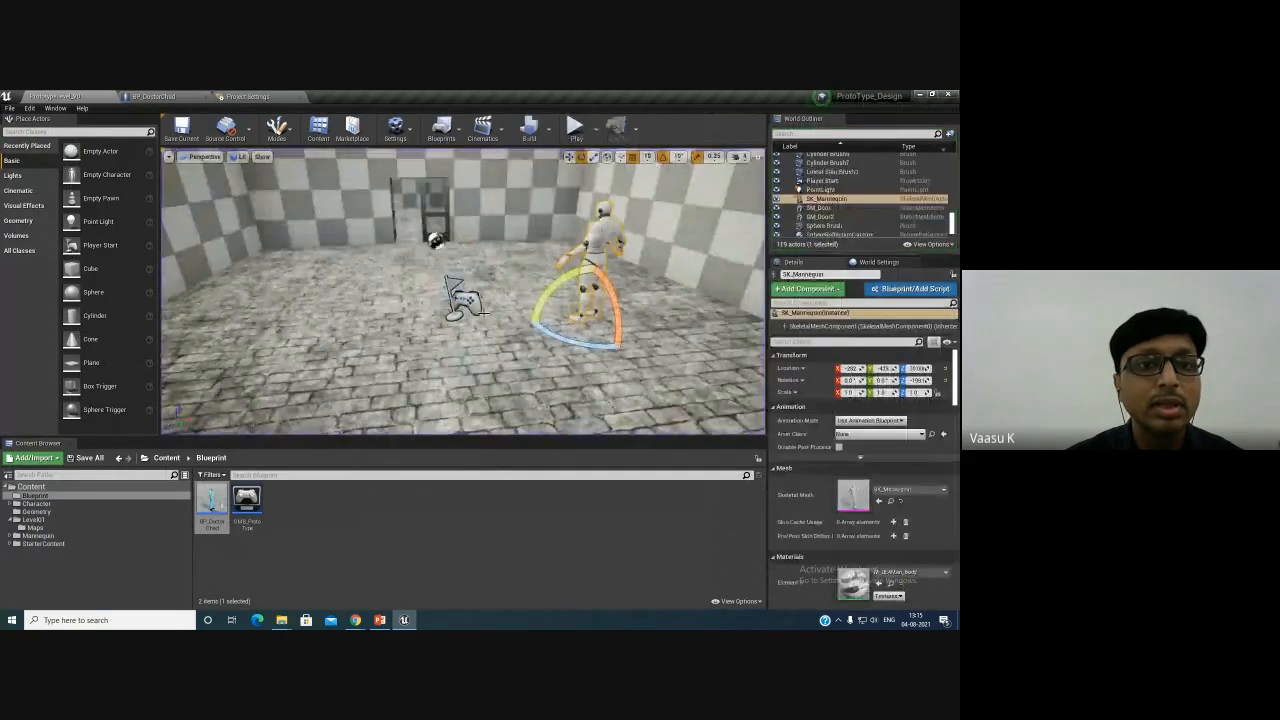
# - Nudge the character mesh slightly lower in the blueprint viewport and compile the blueprint
pyautogui.click(455, 292)
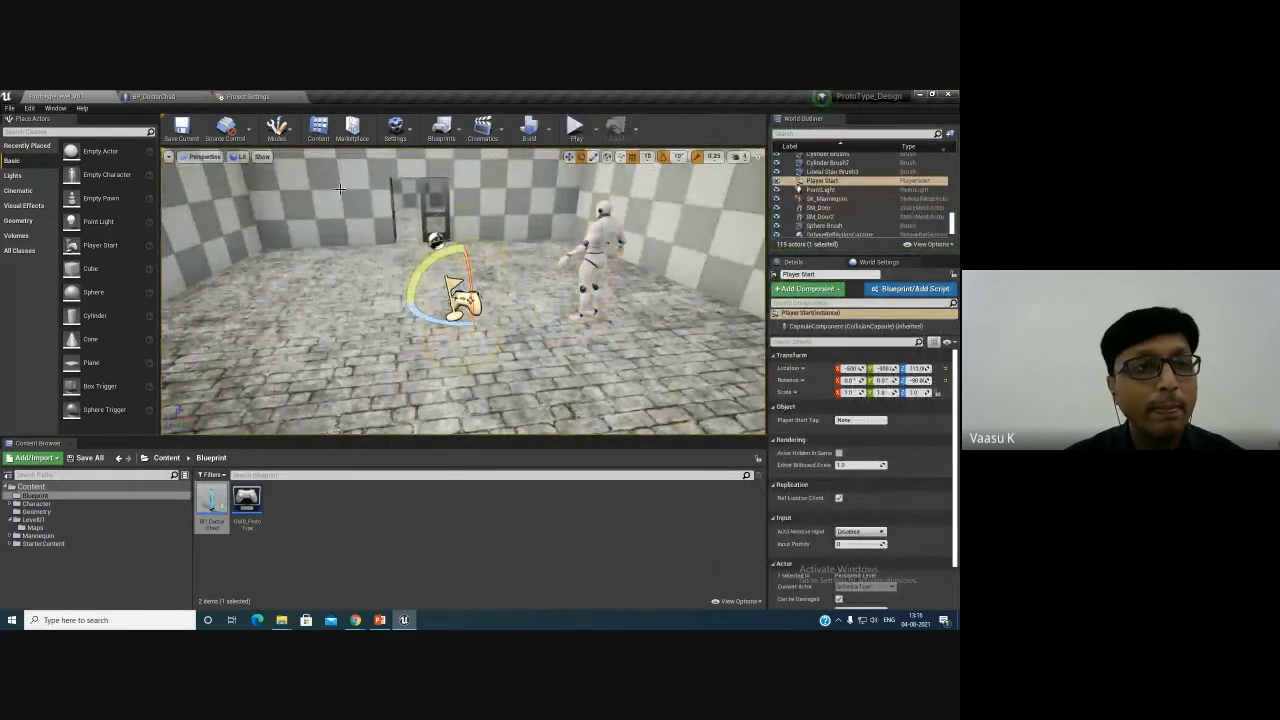
pyautogui.click(247, 97)
pyautogui.click(145, 97)
pyautogui.click(440, 371)
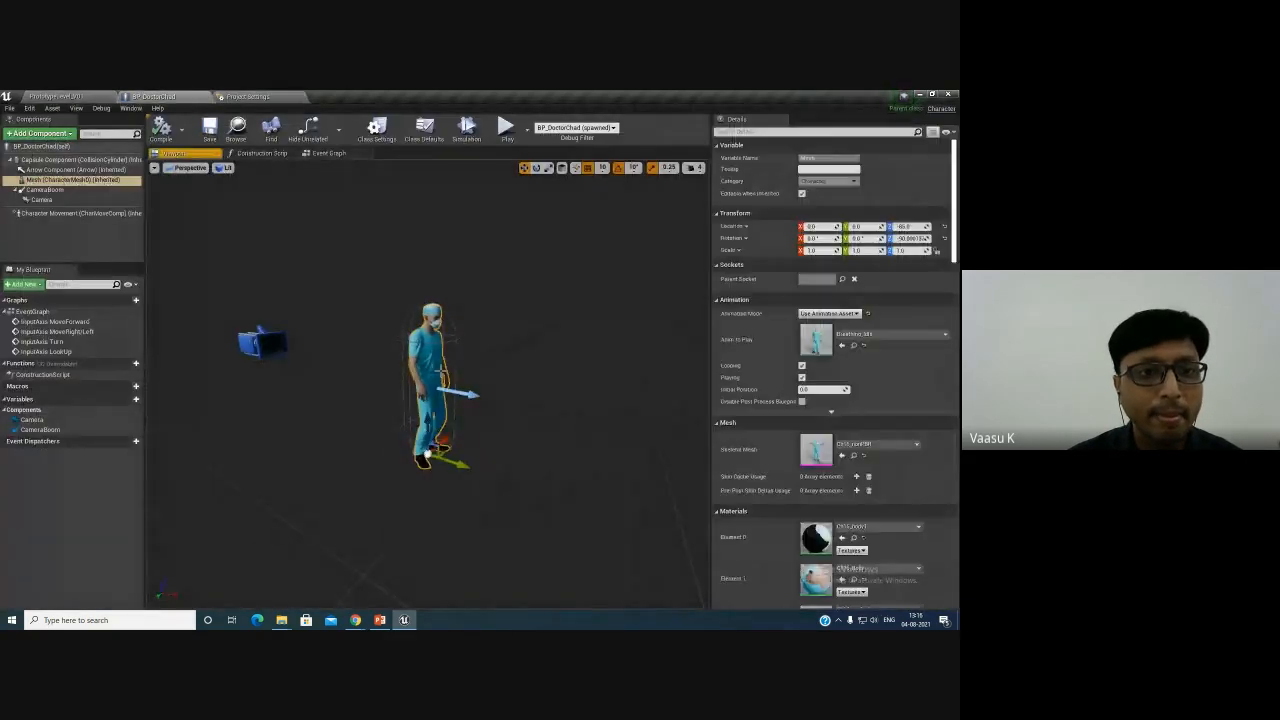
pyautogui.keyDown('alt'); pyautogui.moveTo(546, 416); pyautogui.dragTo(671, 361); pyautogui.keyUp('alt')
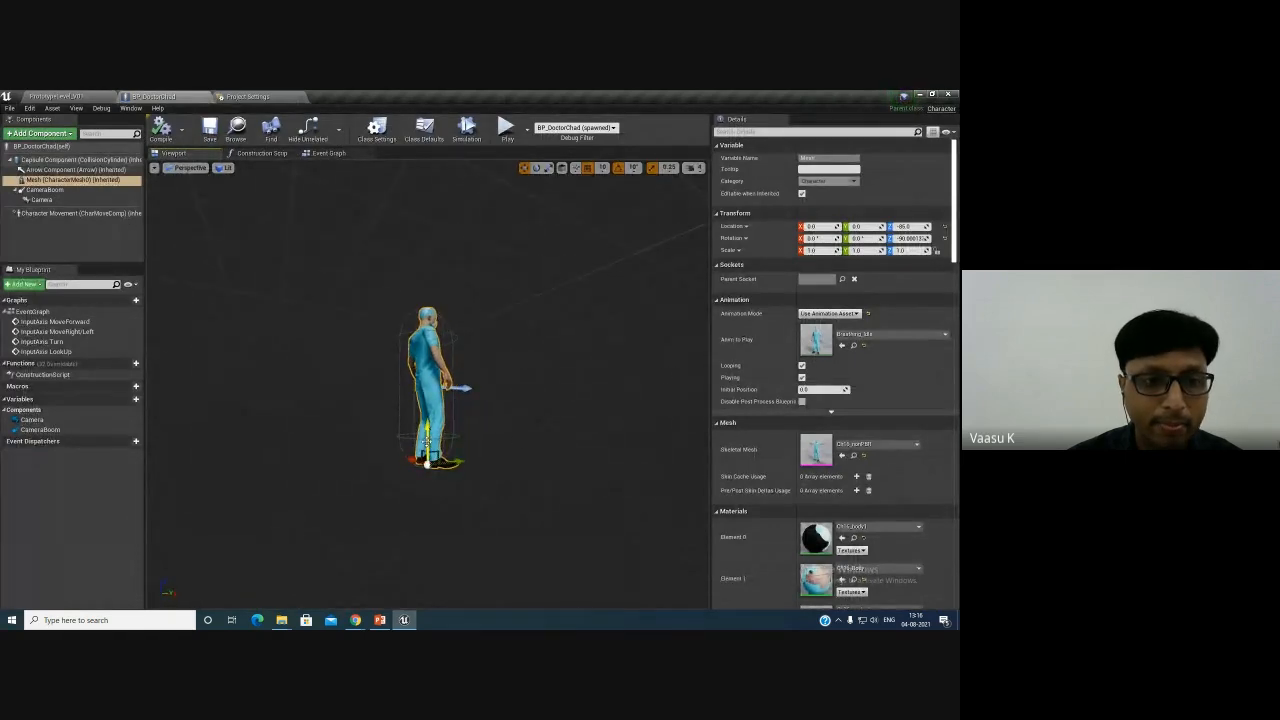
pyautogui.moveTo(428, 443); pyautogui.dragTo(428, 453)
pyautogui.click(163, 131)
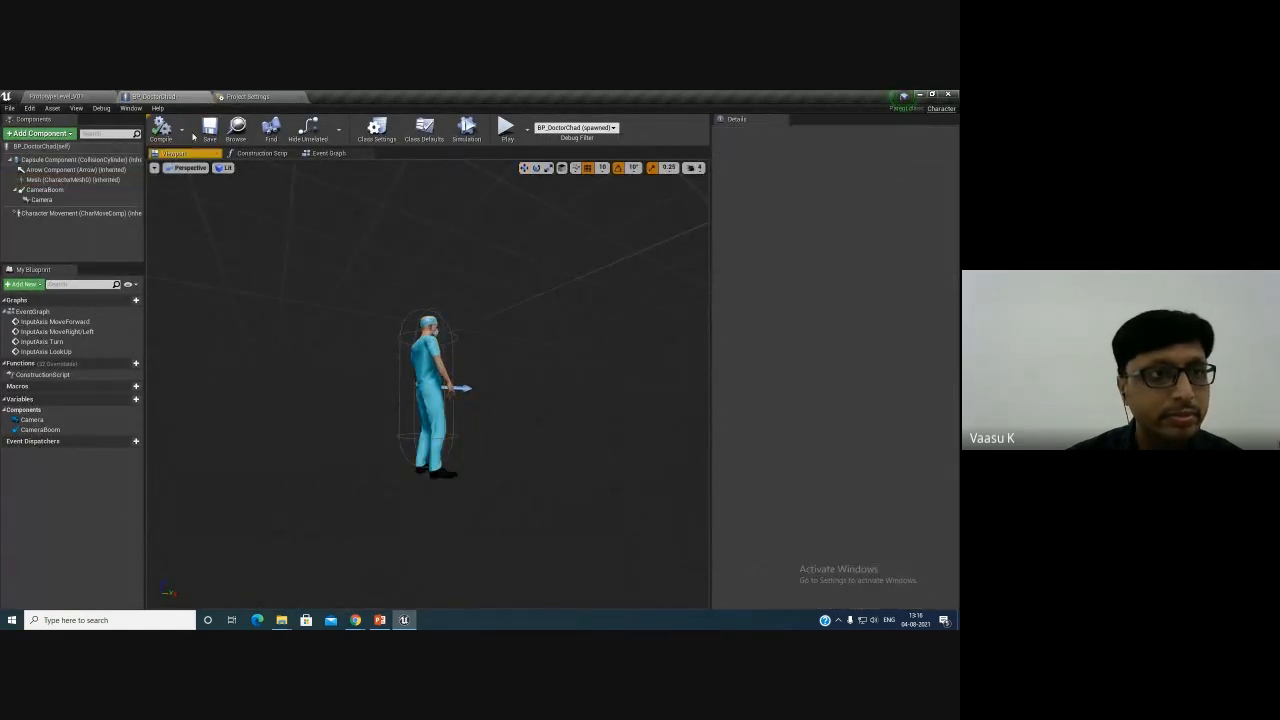
# - Play the level again to check the character's placement, then stop playing
pyautogui.click(60, 96)
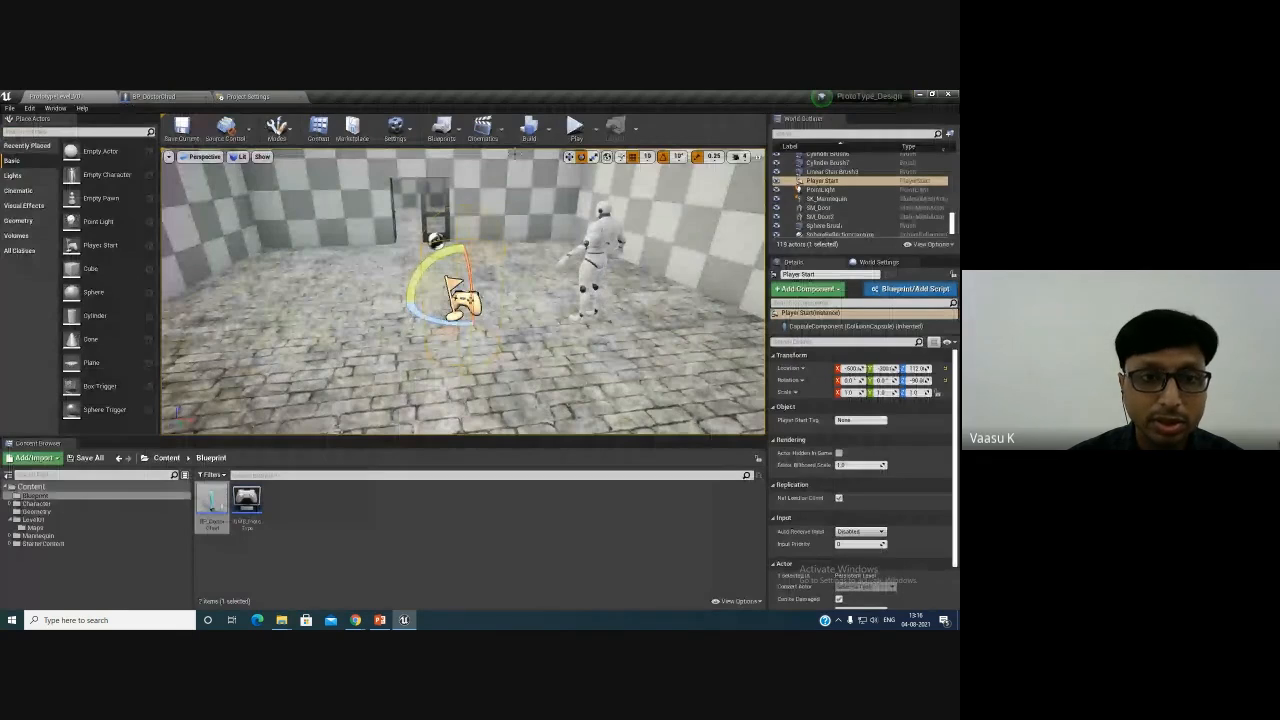
pyautogui.click(575, 126)
pyautogui.press('Escape')
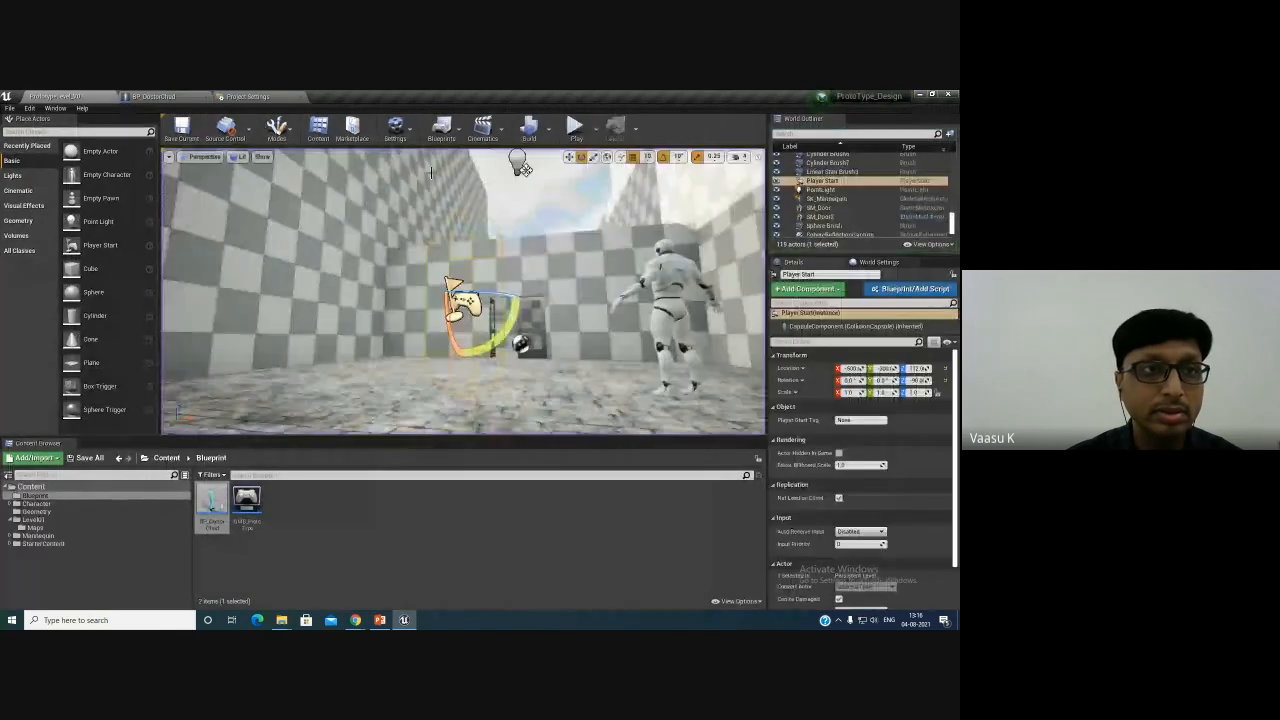
# - Undo the mesh nudge and set the character mesh's Z location to -90
pyautogui.click(247, 96)
pyautogui.click(153, 96)
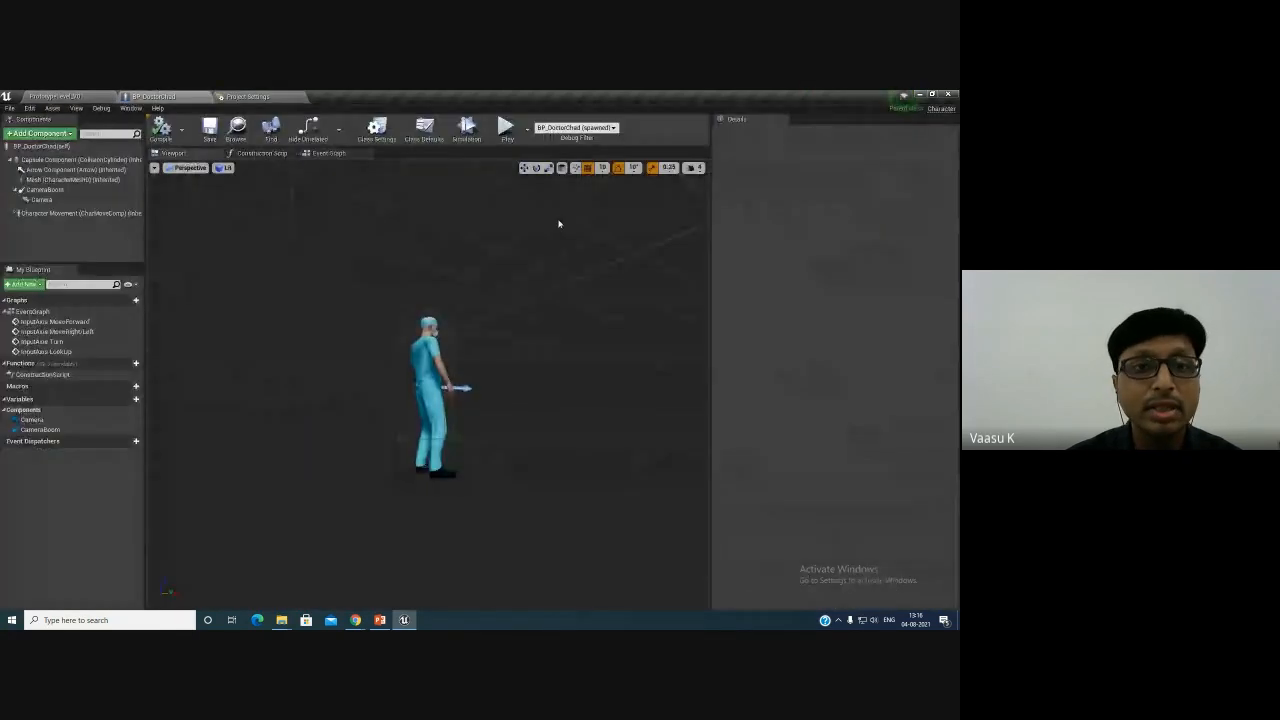
pyautogui.click(437, 388)
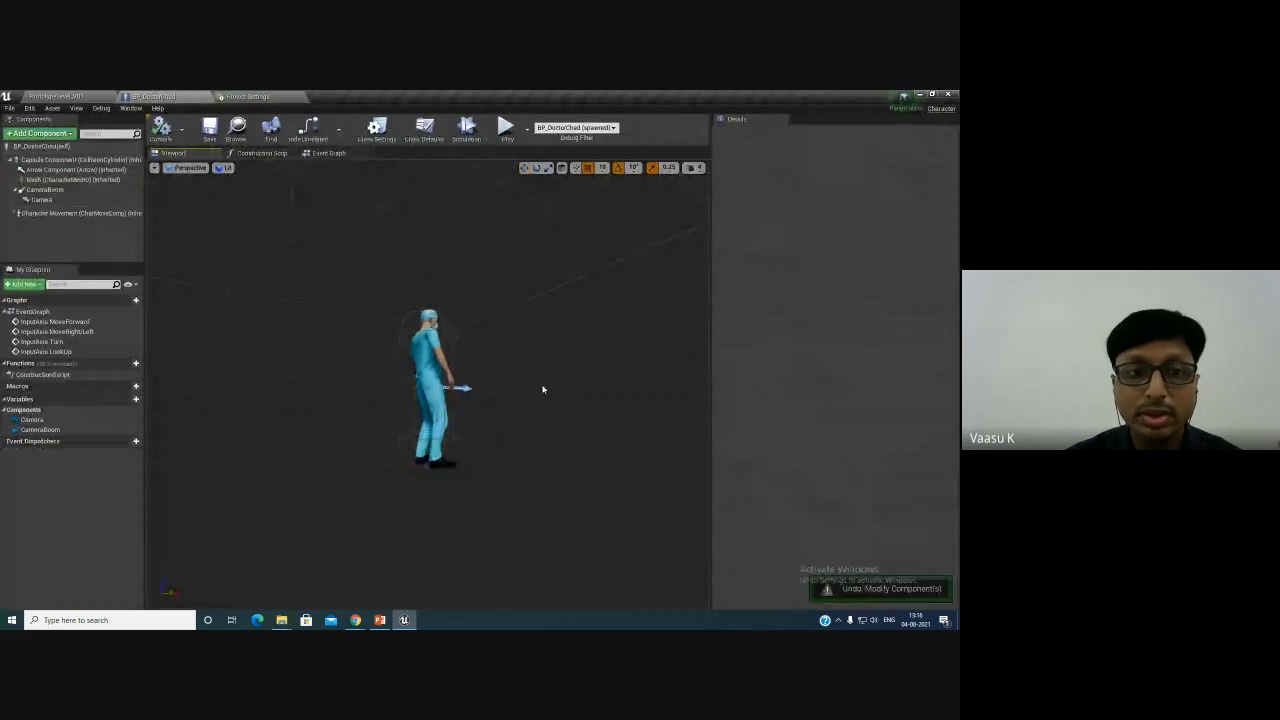
pyautogui.click(433, 385)
pyautogui.click(912, 228)
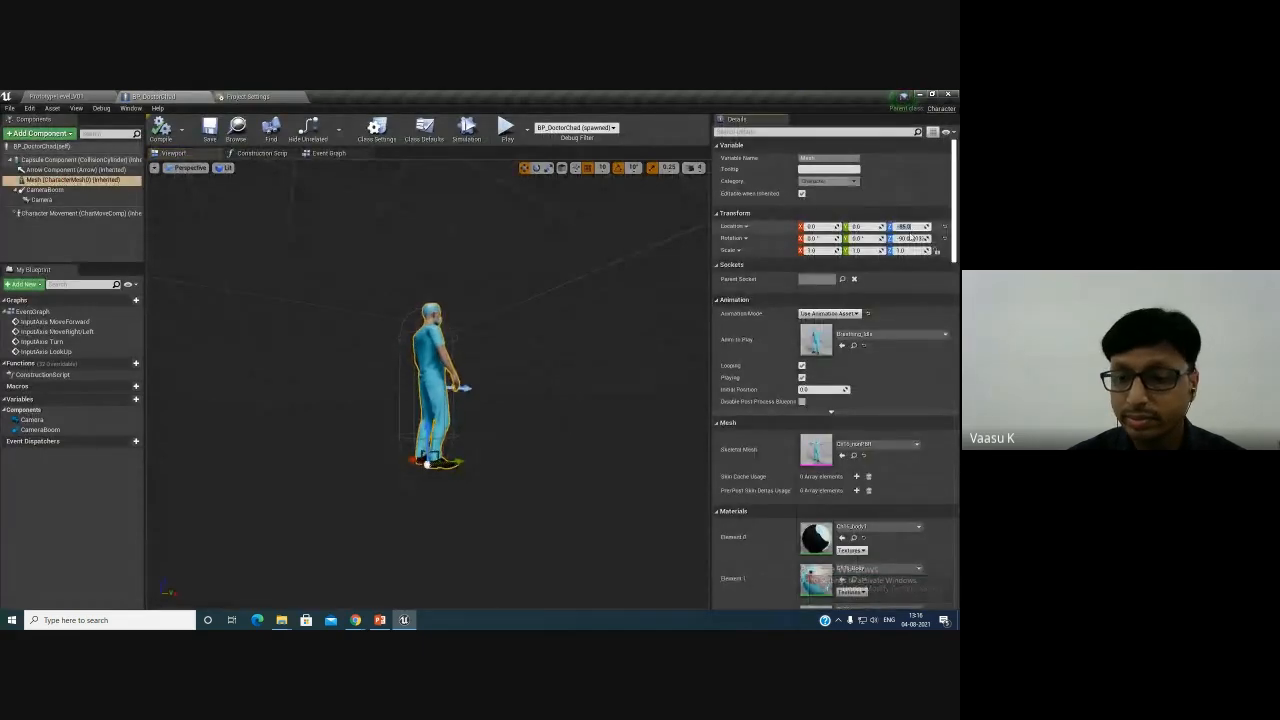
pyautogui.write('-90')
pyautogui.press('Return')
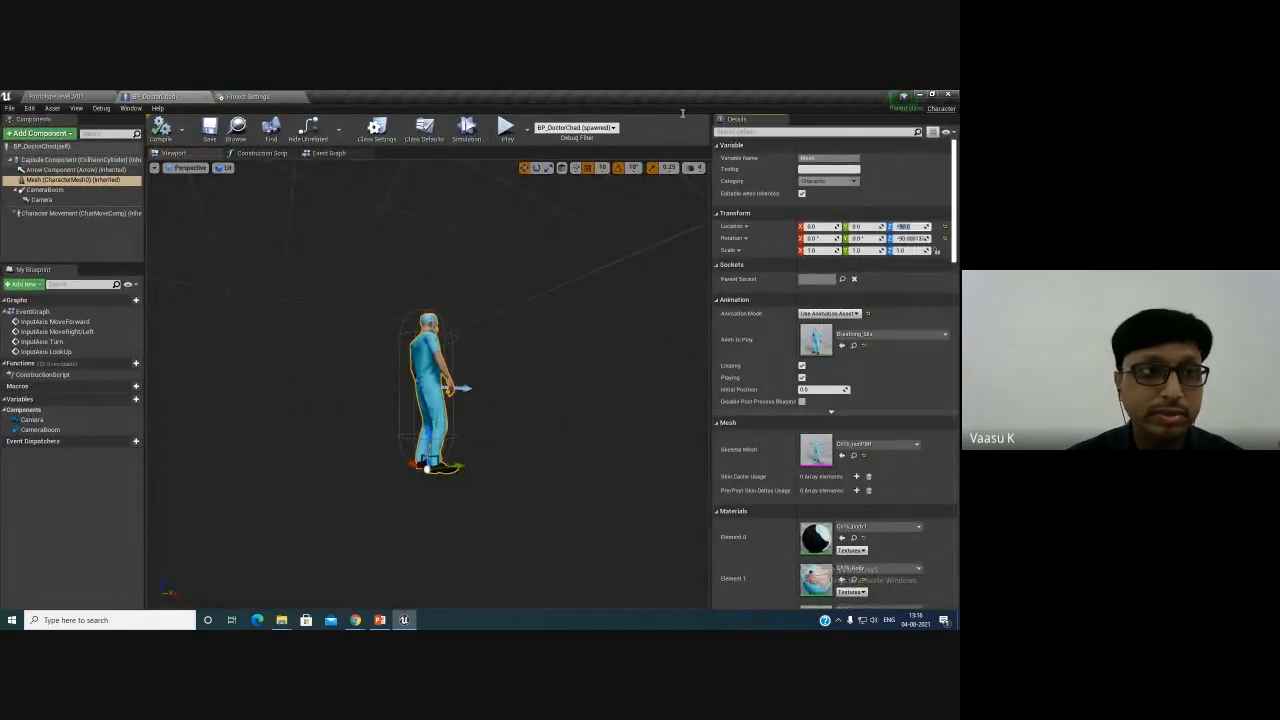
# - Play the level to verify the character stands correctly on the floor, then stop playing
pyautogui.click(100, 96)
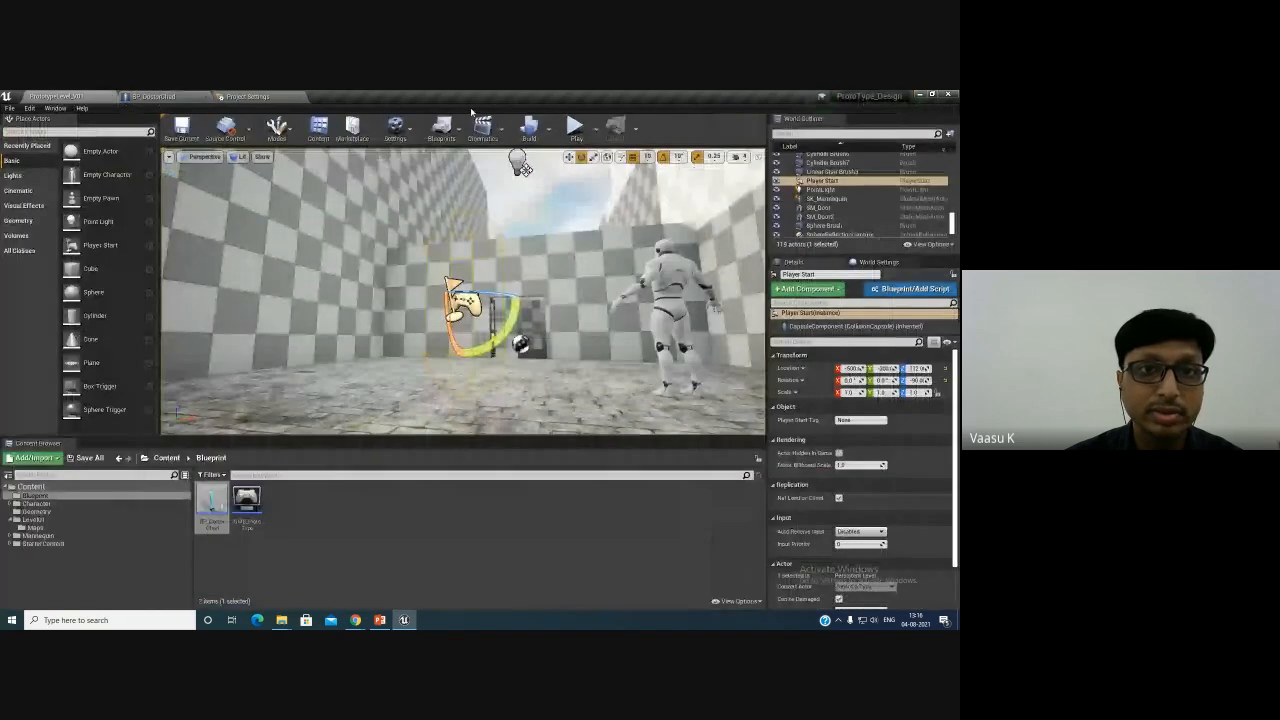
pyautogui.click(575, 127)
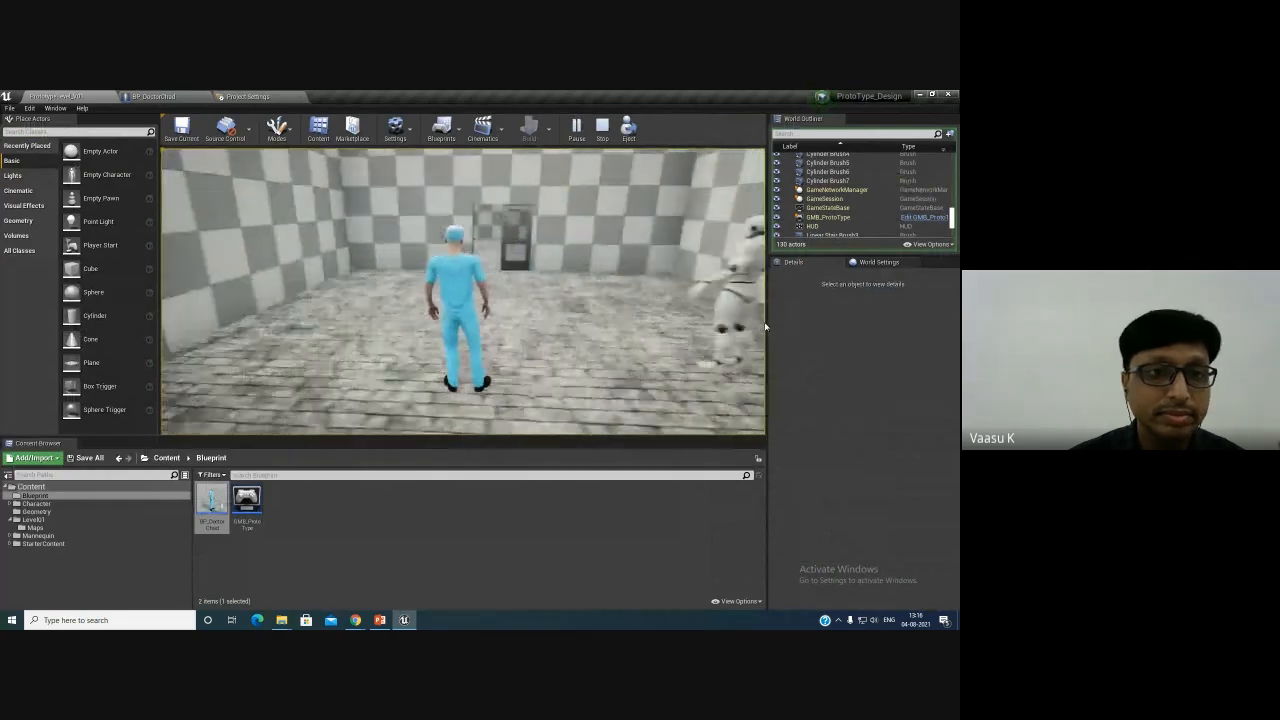
pyautogui.press('Escape')
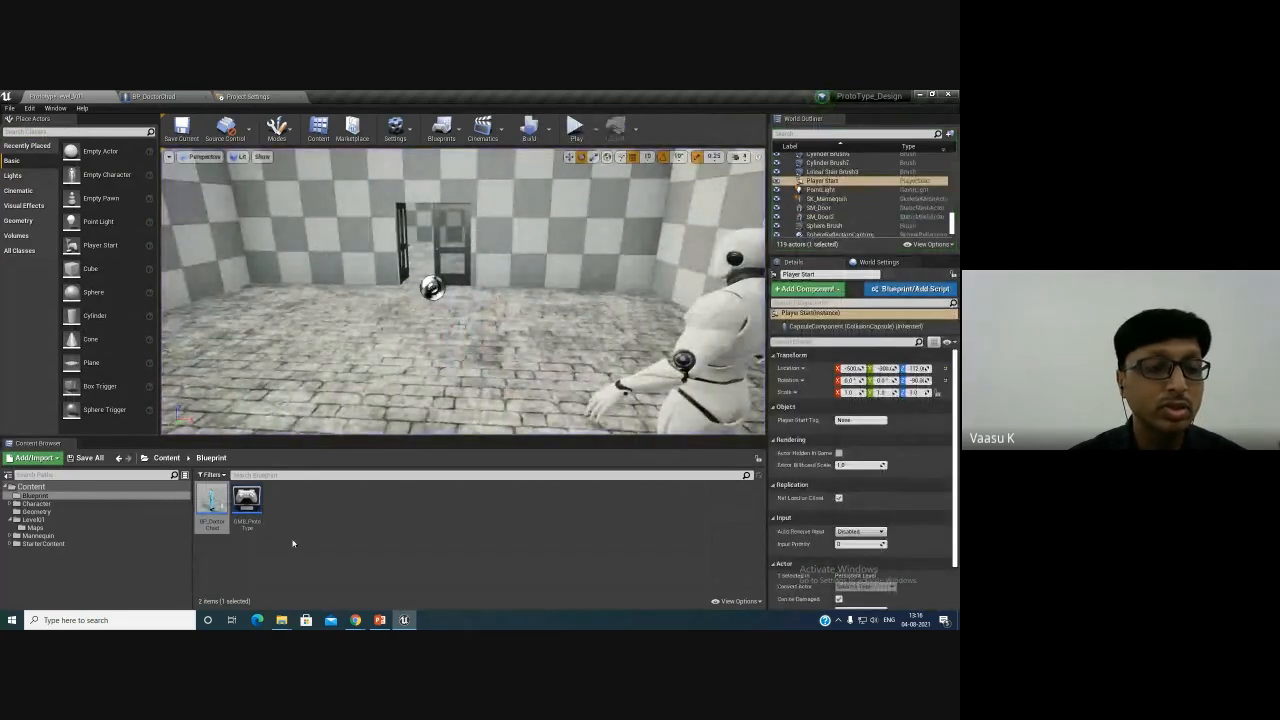
# - Create an Animation Blueprint in Character > Chad > Animations targeting the Chad character's skeleton
pyautogui.click(95, 503)
pyautogui.click(211, 507)
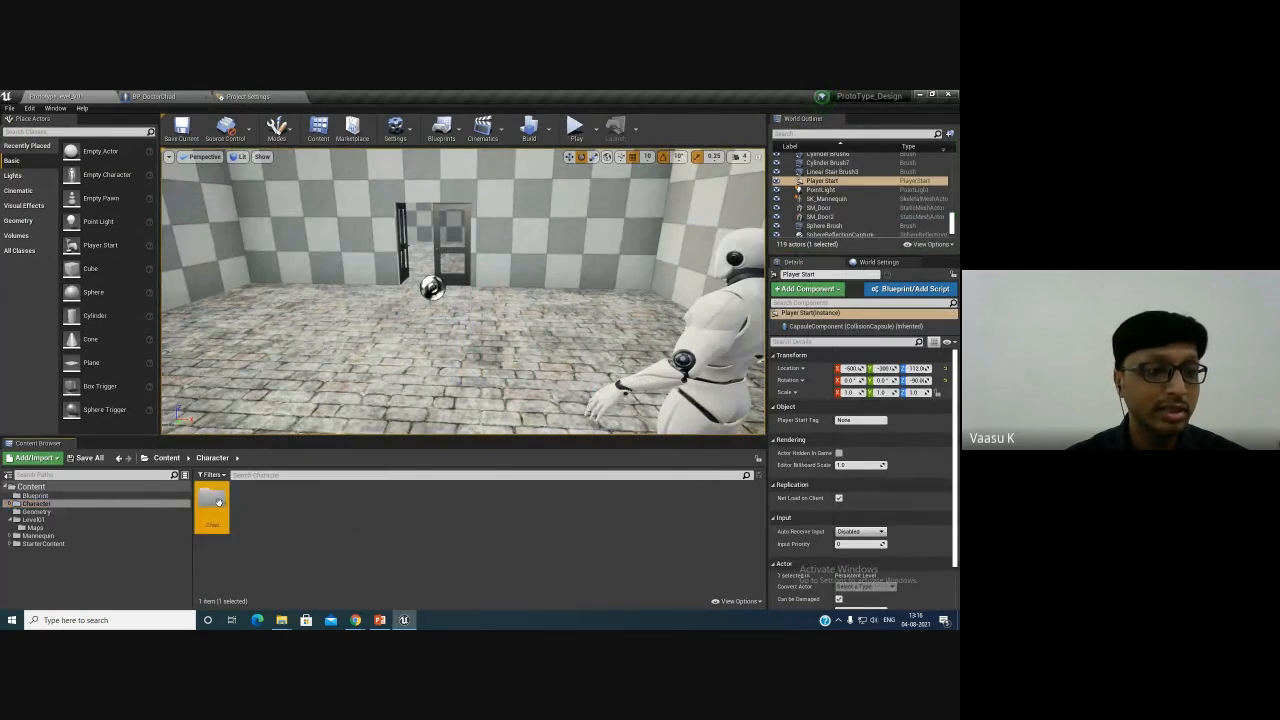
pyautogui.doubleClick(219, 501)
pyautogui.doubleClick(214, 501)
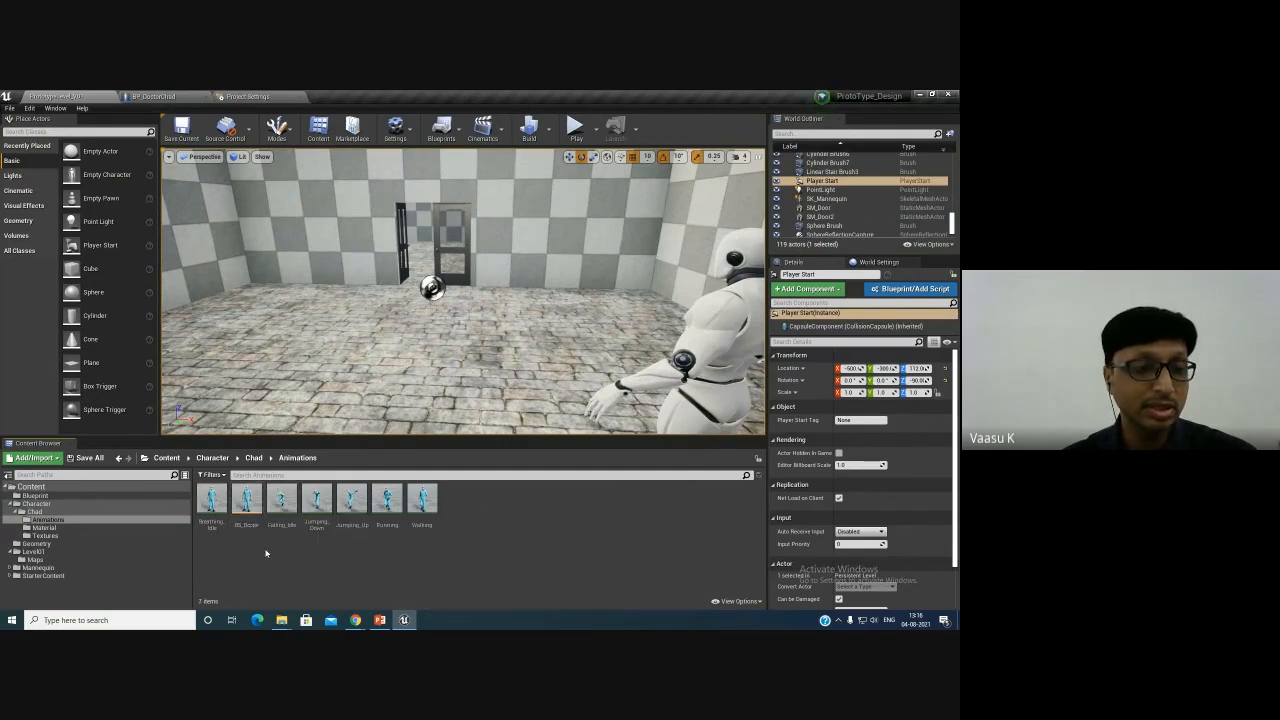
pyautogui.rightClick(266, 554)
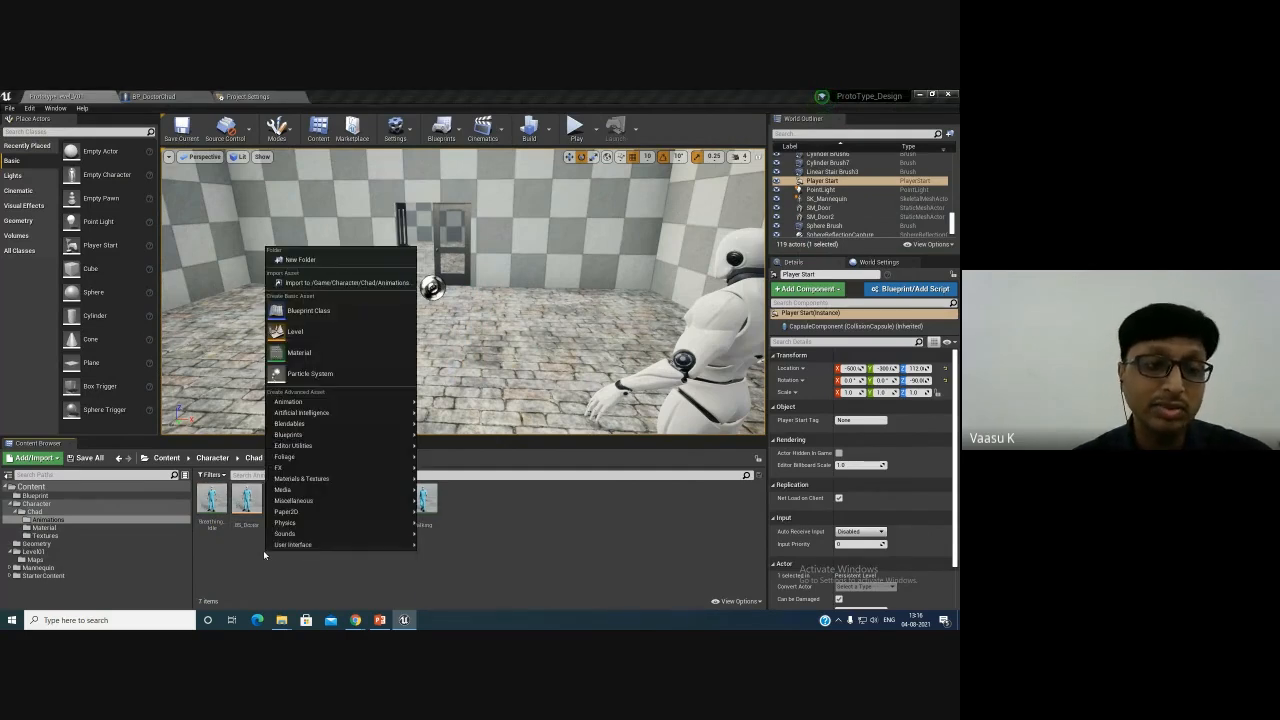
pyautogui.moveTo(359, 407)
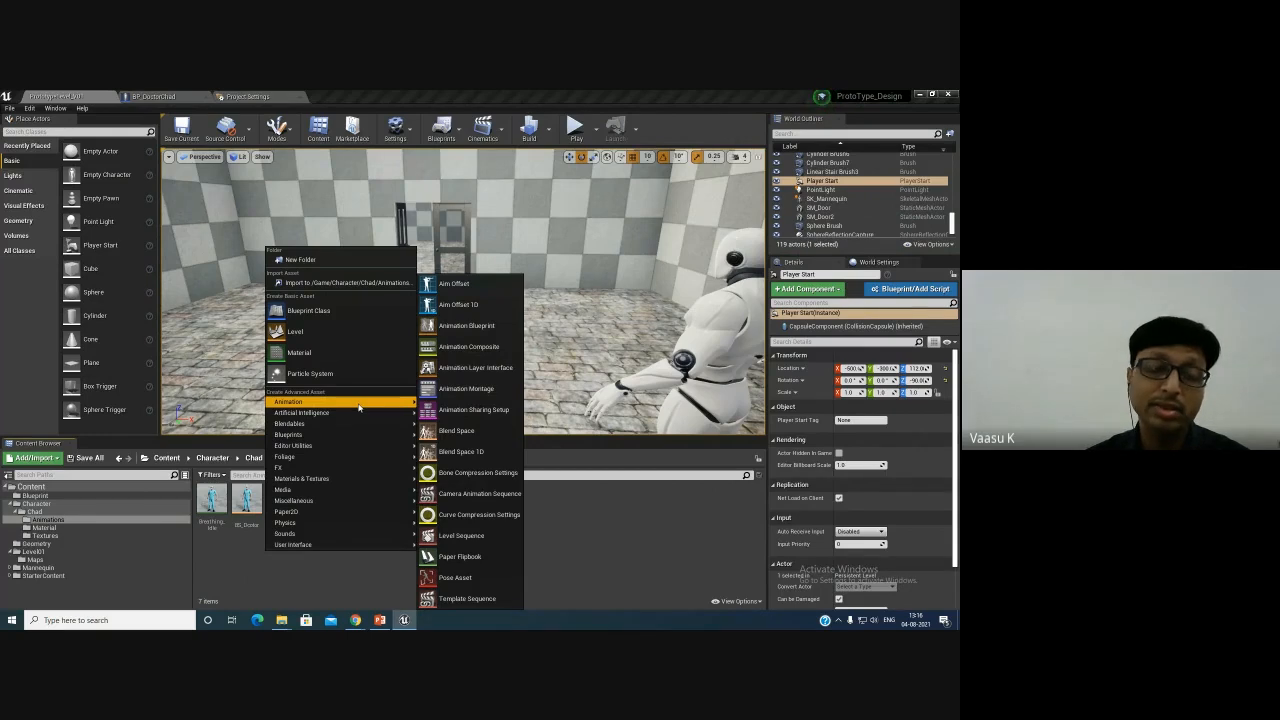
pyautogui.click(470, 326)
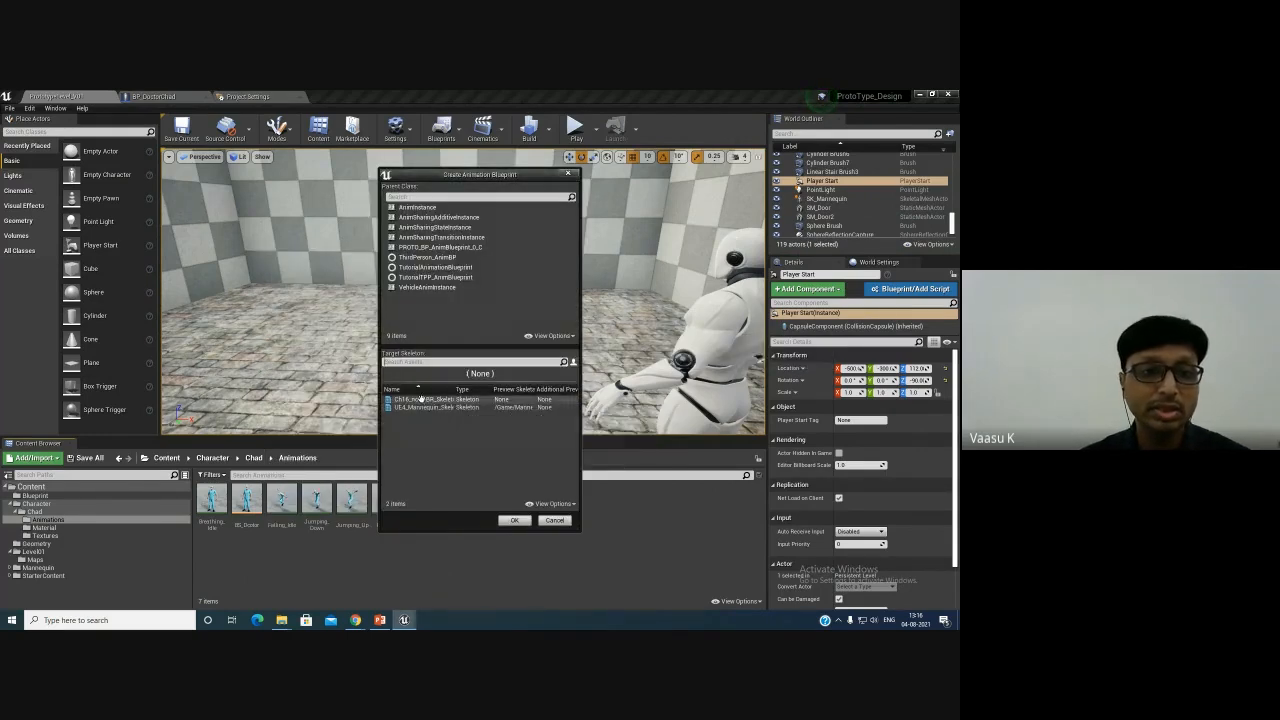
pyautogui.click(421, 400)
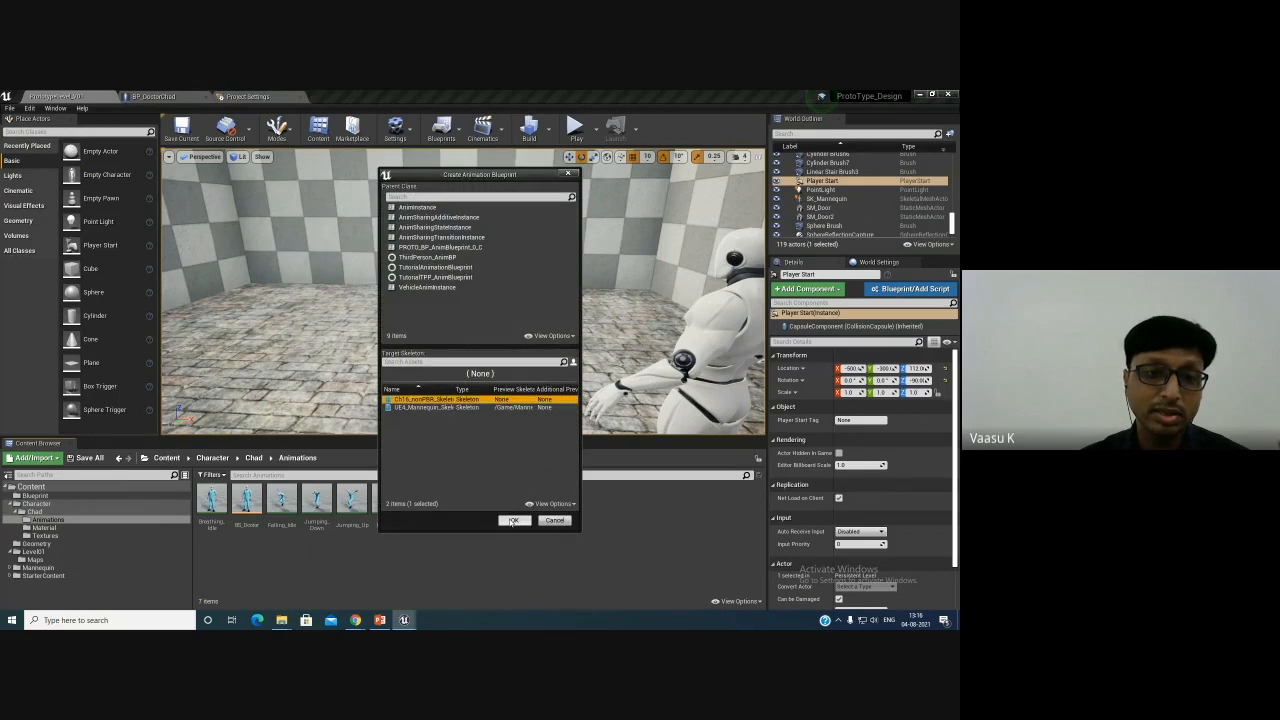
pyautogui.click(513, 521)
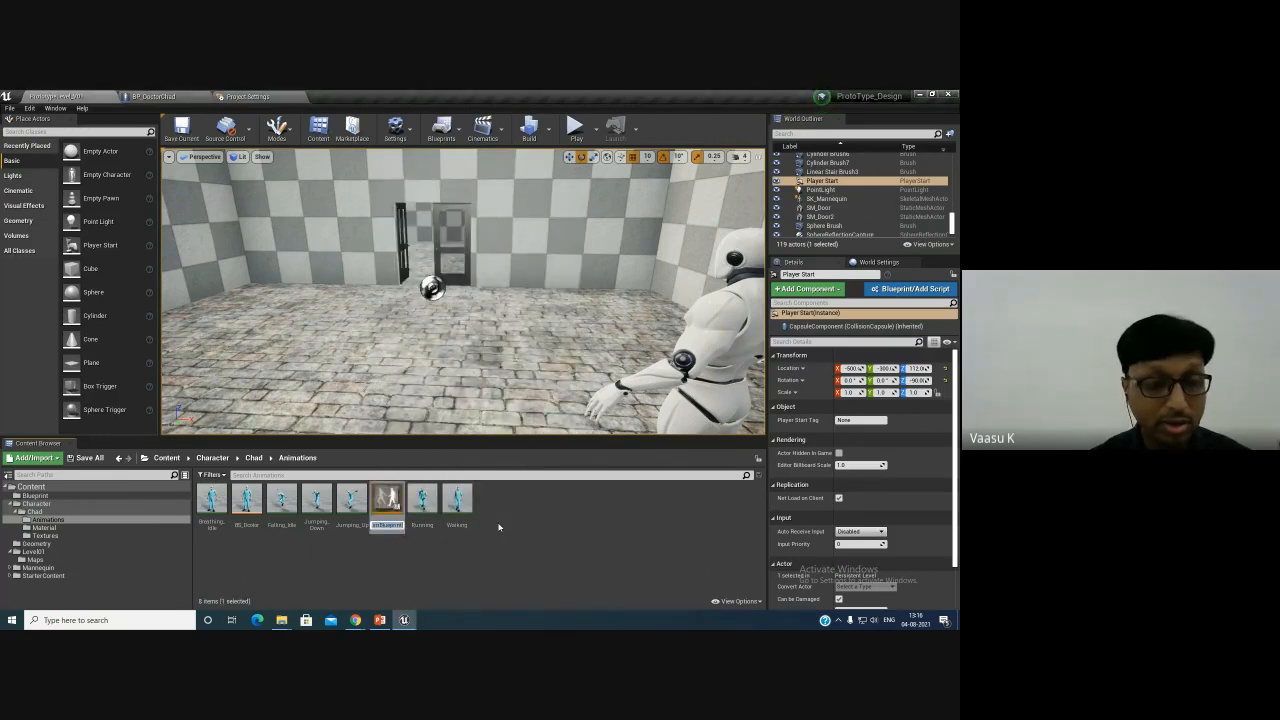
# - Name the new animation blueprint ABP_Chad and open it
pyautogui.write('AB')
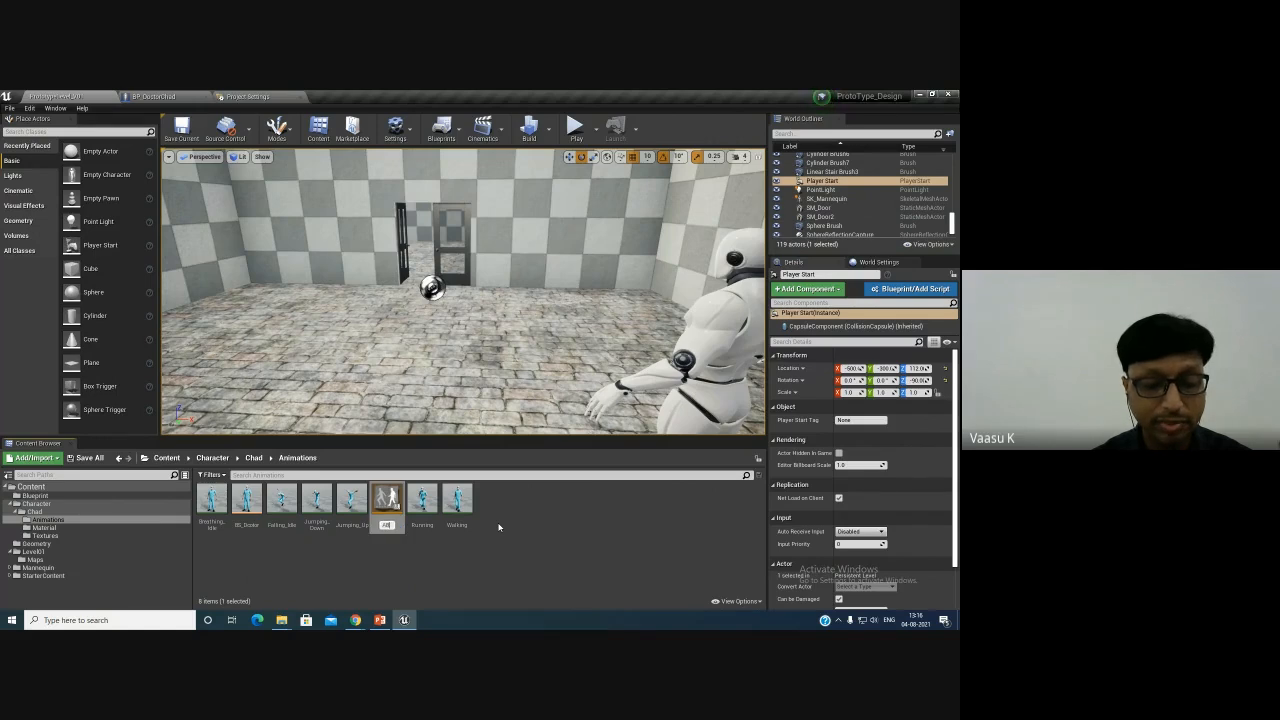
pyautogui.write('P_')
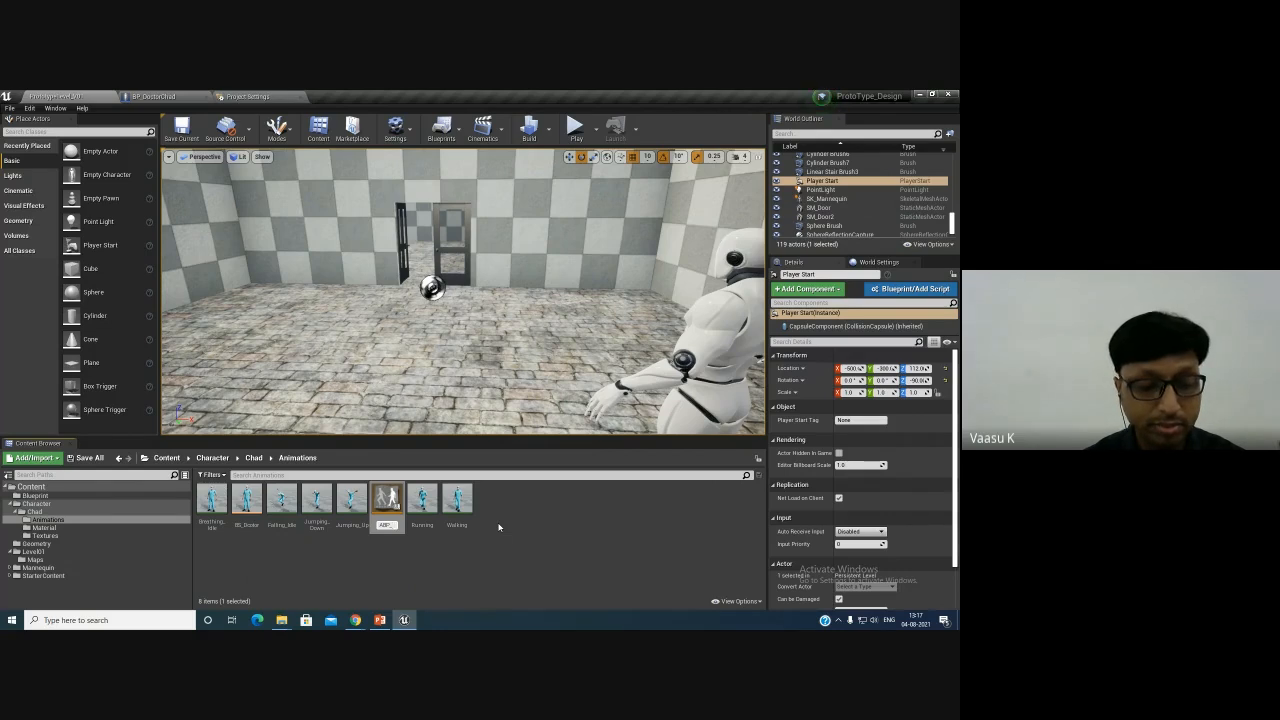
pyautogui.write('Ch')
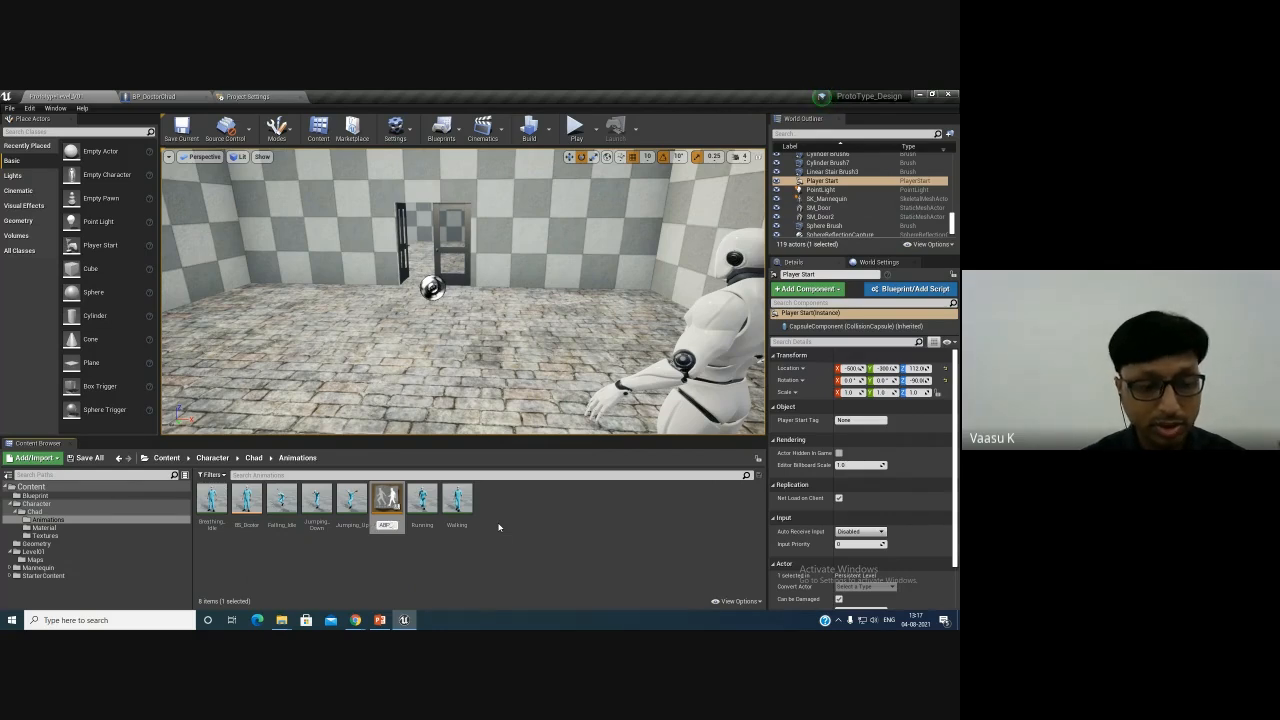
pyautogui.write('ad')
pyautogui.press('Return')
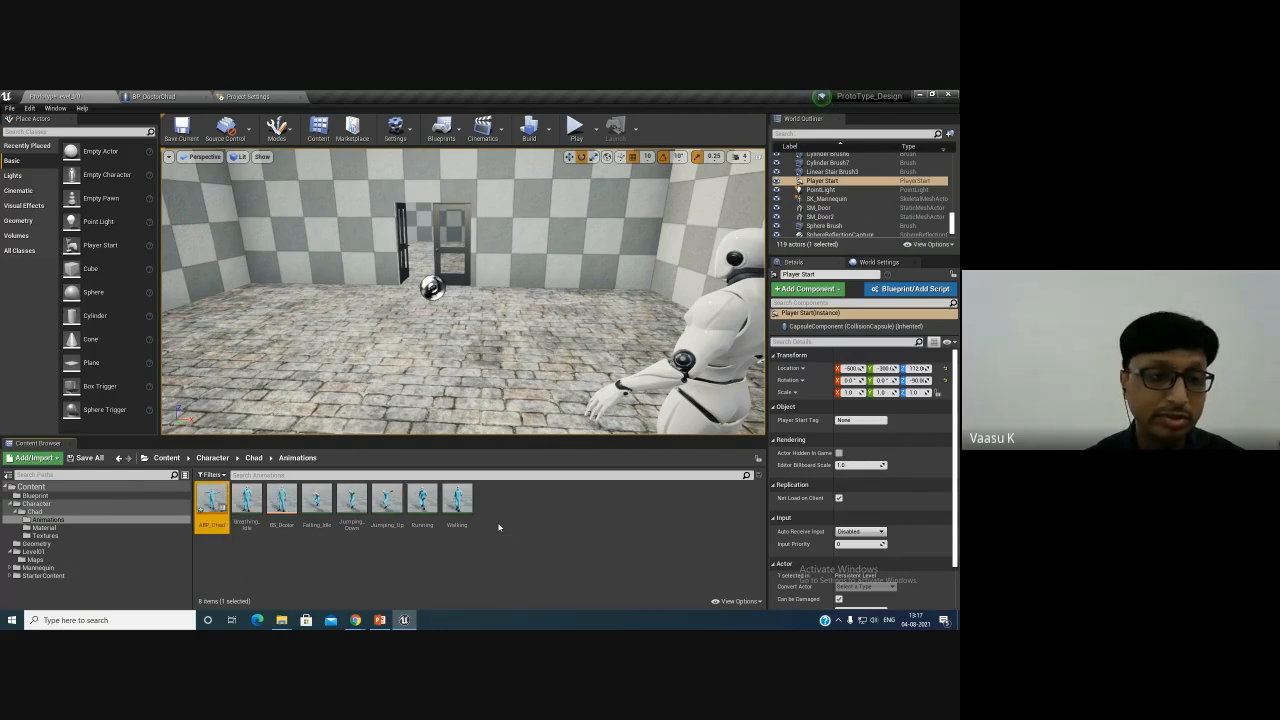
pyautogui.press('Return')
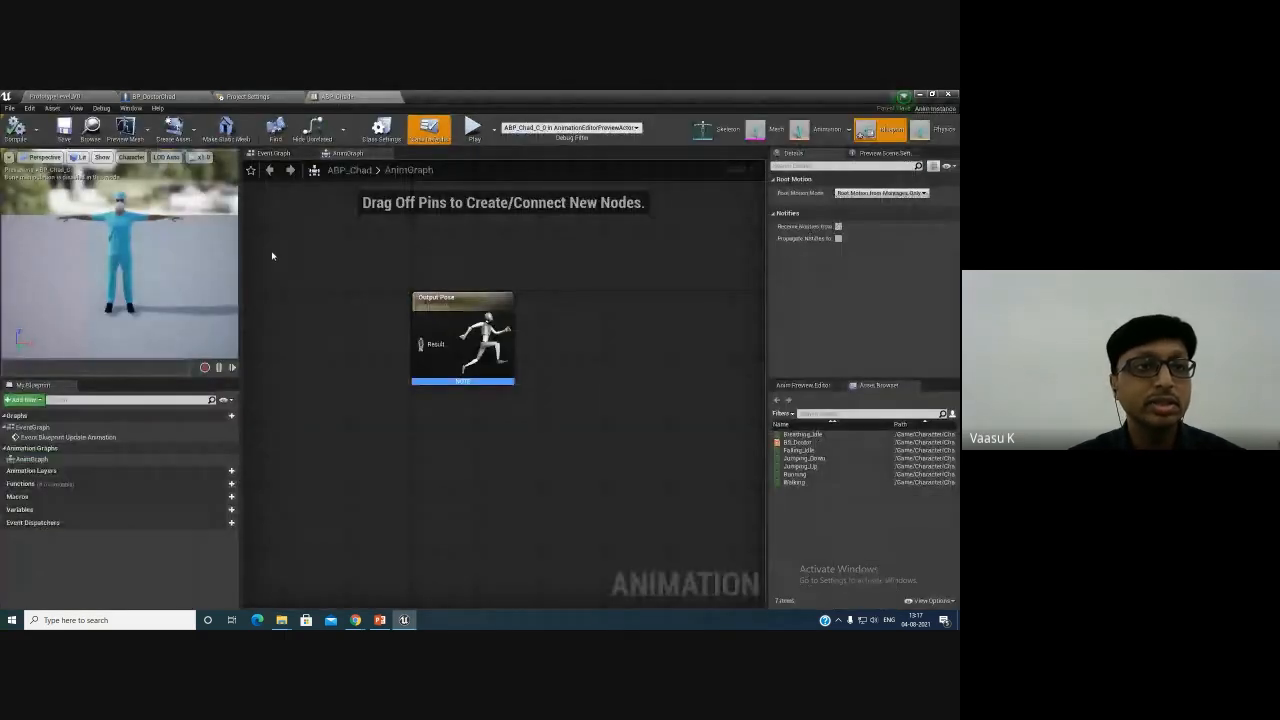
# - Examine the animation blueprint's Event Graph and AnimGraph, panning around their nodes
pyautogui.click(275, 154)
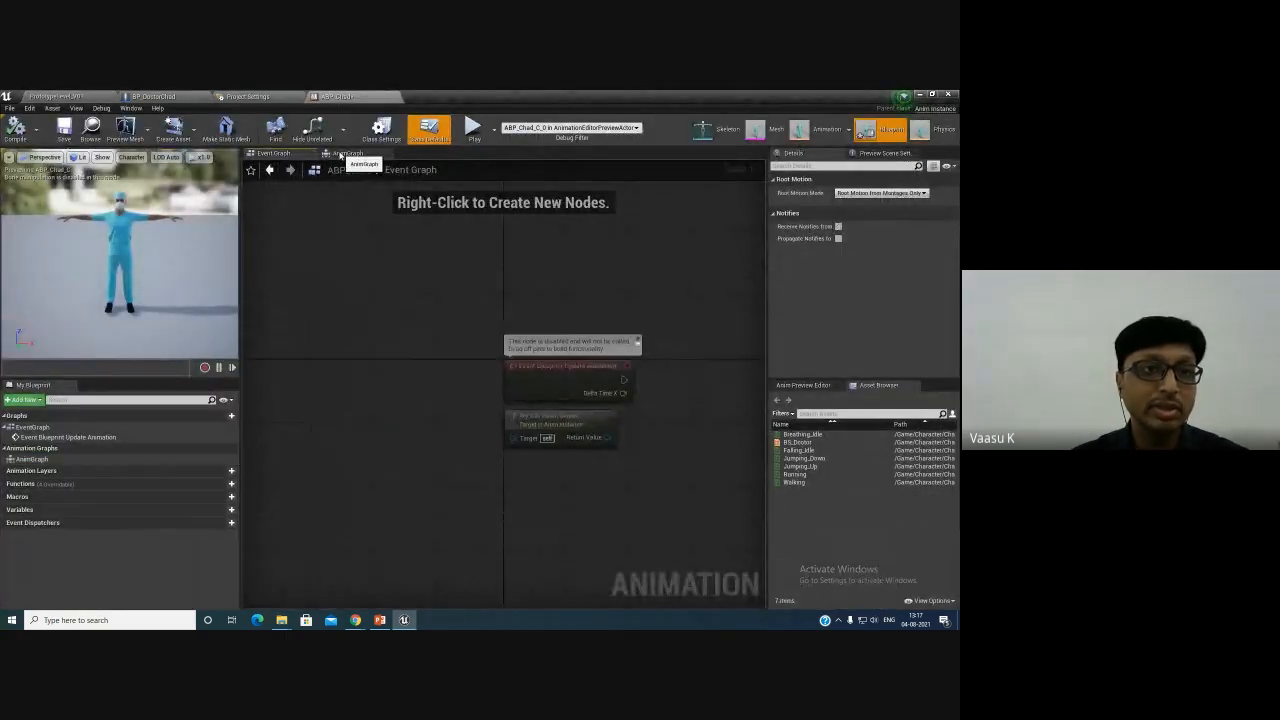
pyautogui.click(340, 156)
pyautogui.moveTo(349, 286); pyautogui.dragTo(451, 323, button='right')
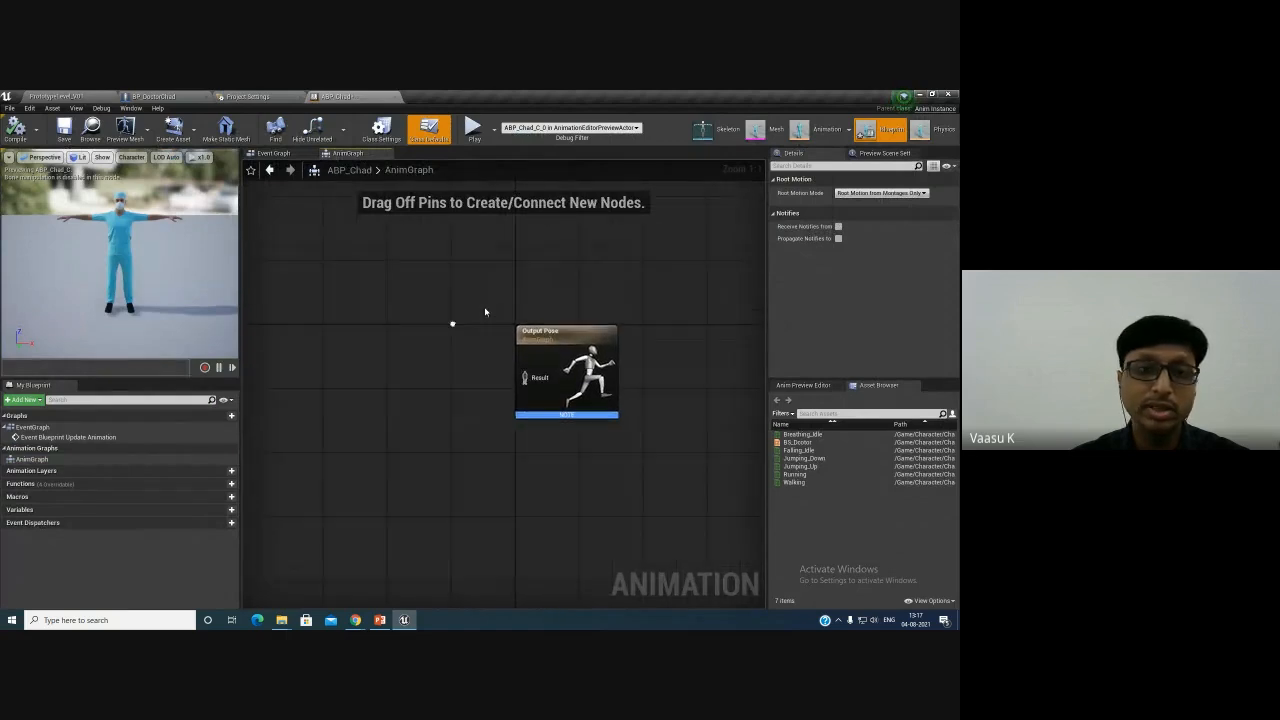
pyautogui.click(286, 154)
pyautogui.click(345, 154)
pyautogui.click(285, 154)
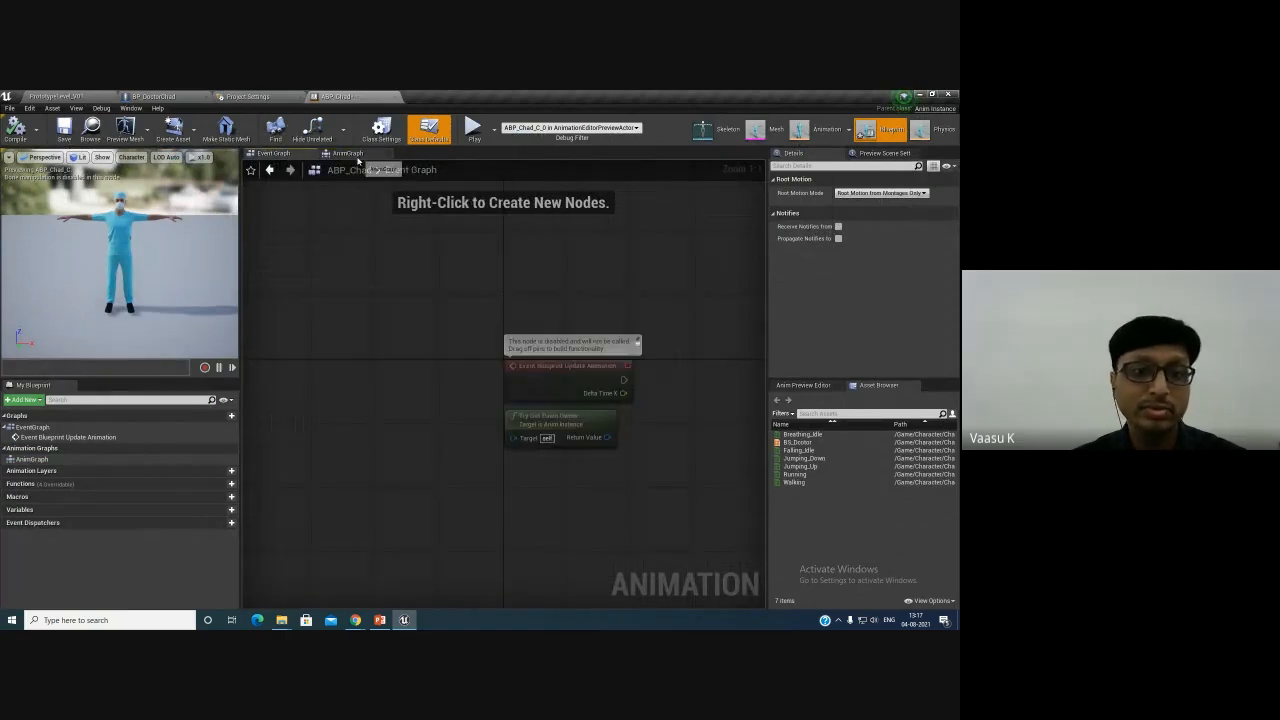
pyautogui.click(345, 154)
pyautogui.click(285, 154)
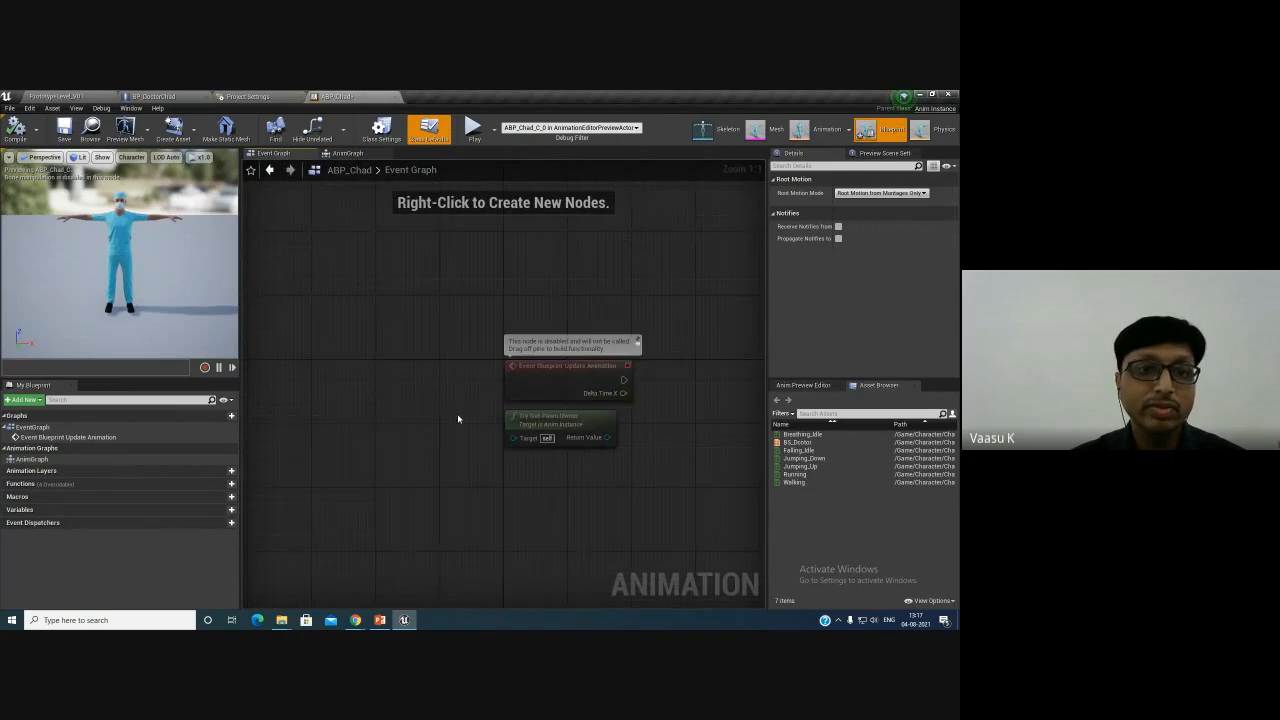
pyautogui.moveTo(458, 418); pyautogui.dragTo(288, 366, button='right')
pyautogui.moveTo(400, 488); pyautogui.dragTo(329, 466, button='right')
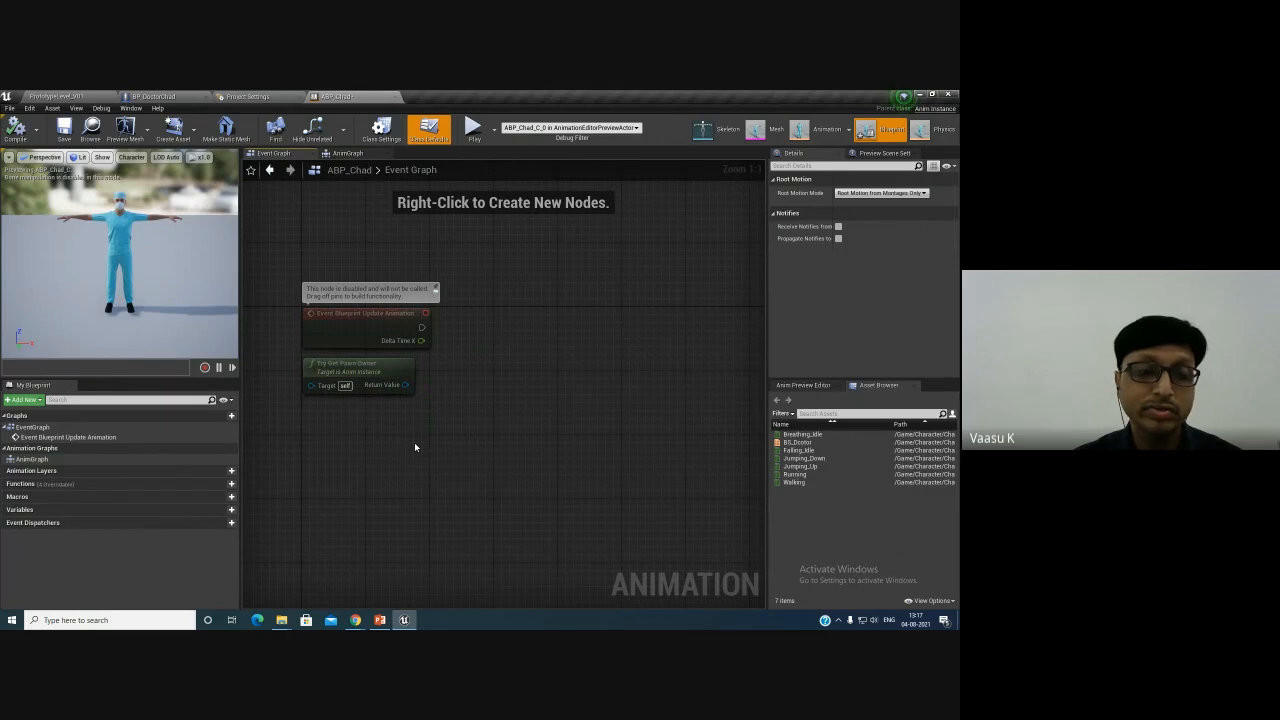
pyautogui.click(344, 156)
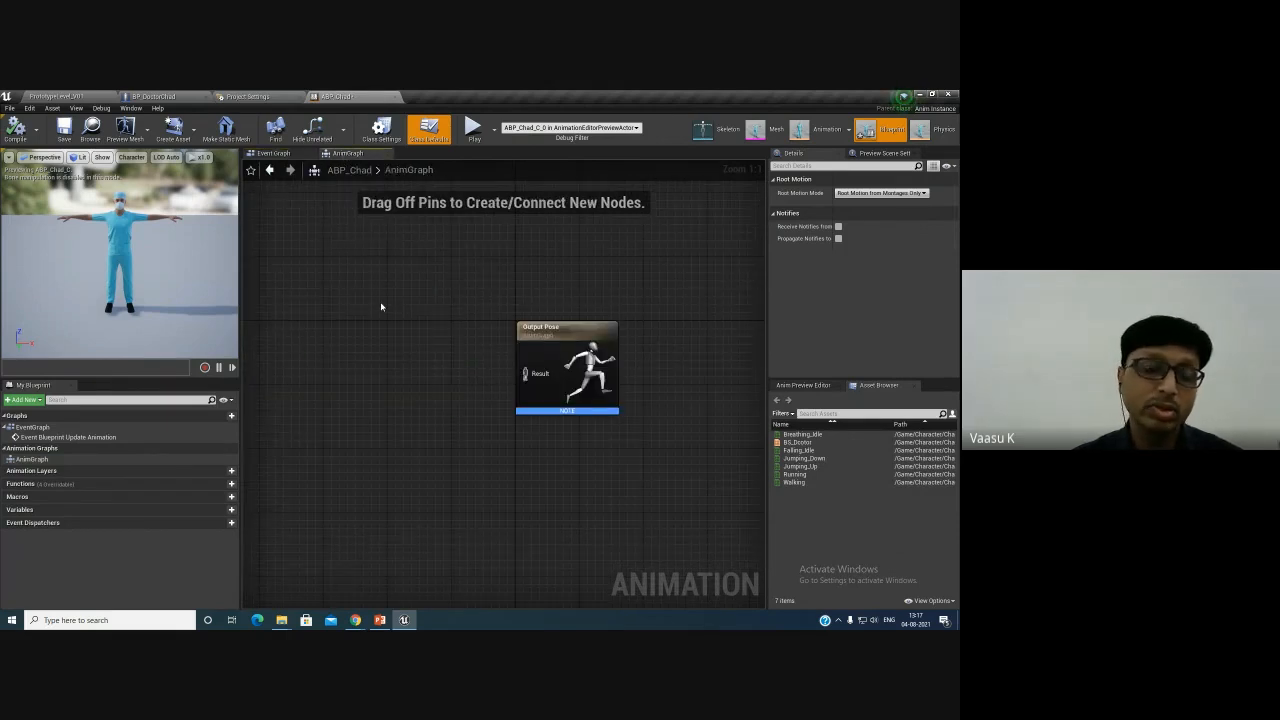
# - Add a new State Machine node in the AnimGraph and connect its pose output to the Output Pose result
pyautogui.click(287, 155)
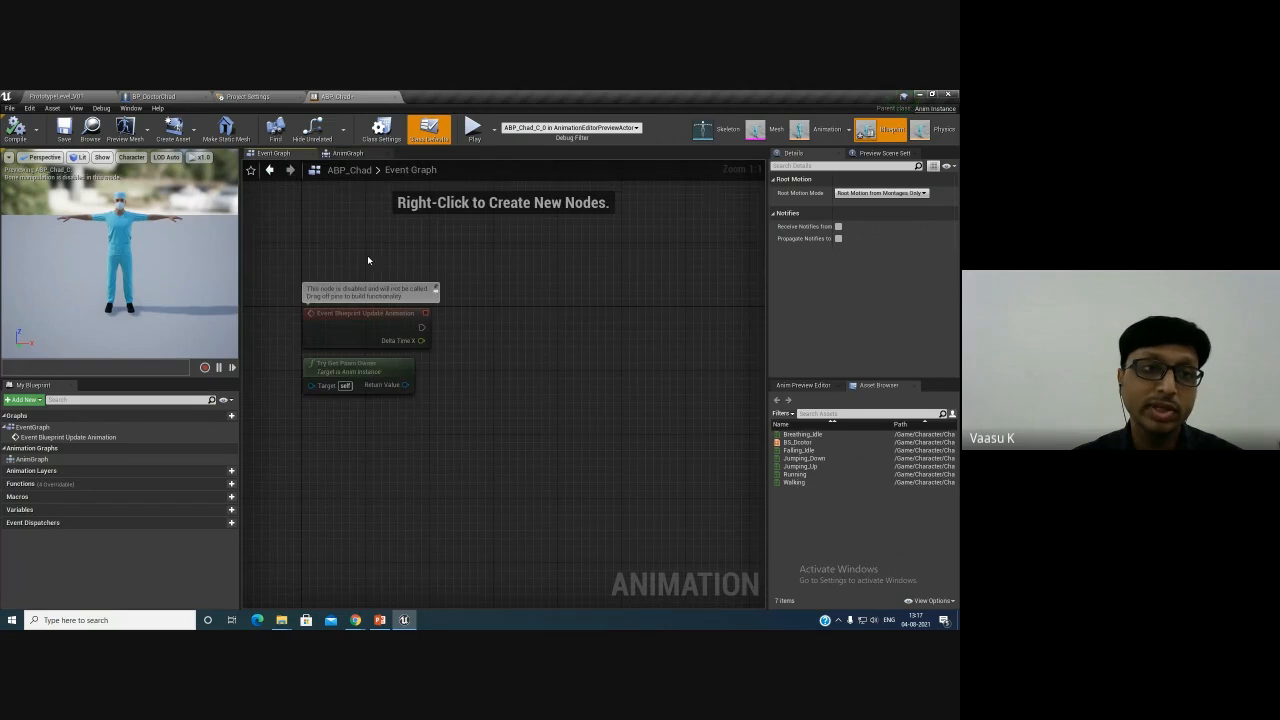
pyautogui.click(344, 155)
pyautogui.moveTo(392, 356); pyautogui.dragTo(458, 362, button='right')
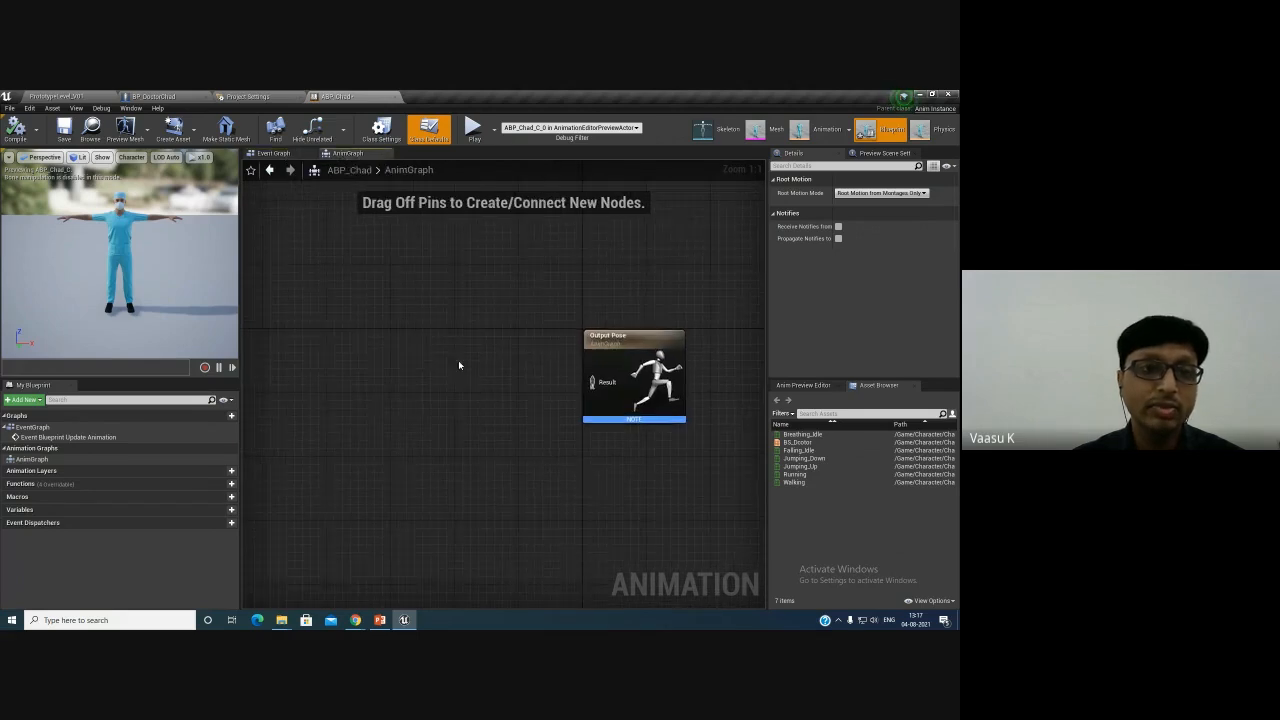
pyautogui.rightClick(396, 349)
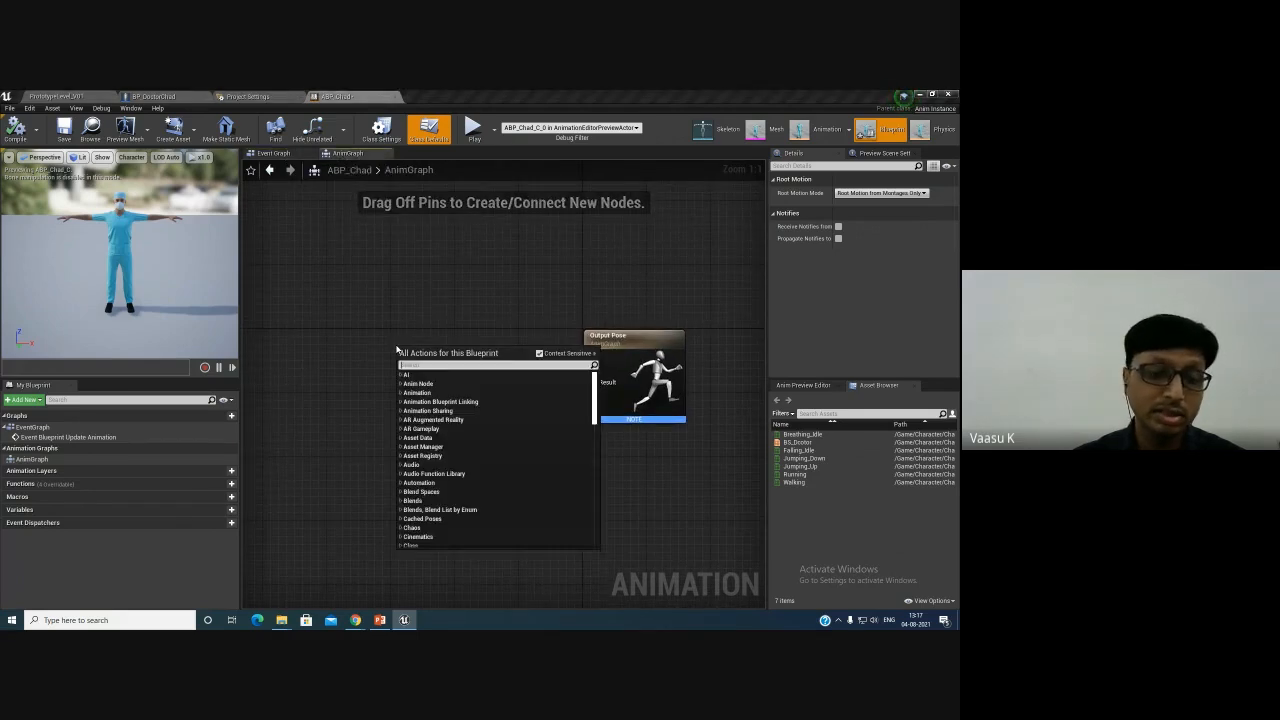
pyautogui.write('statem')
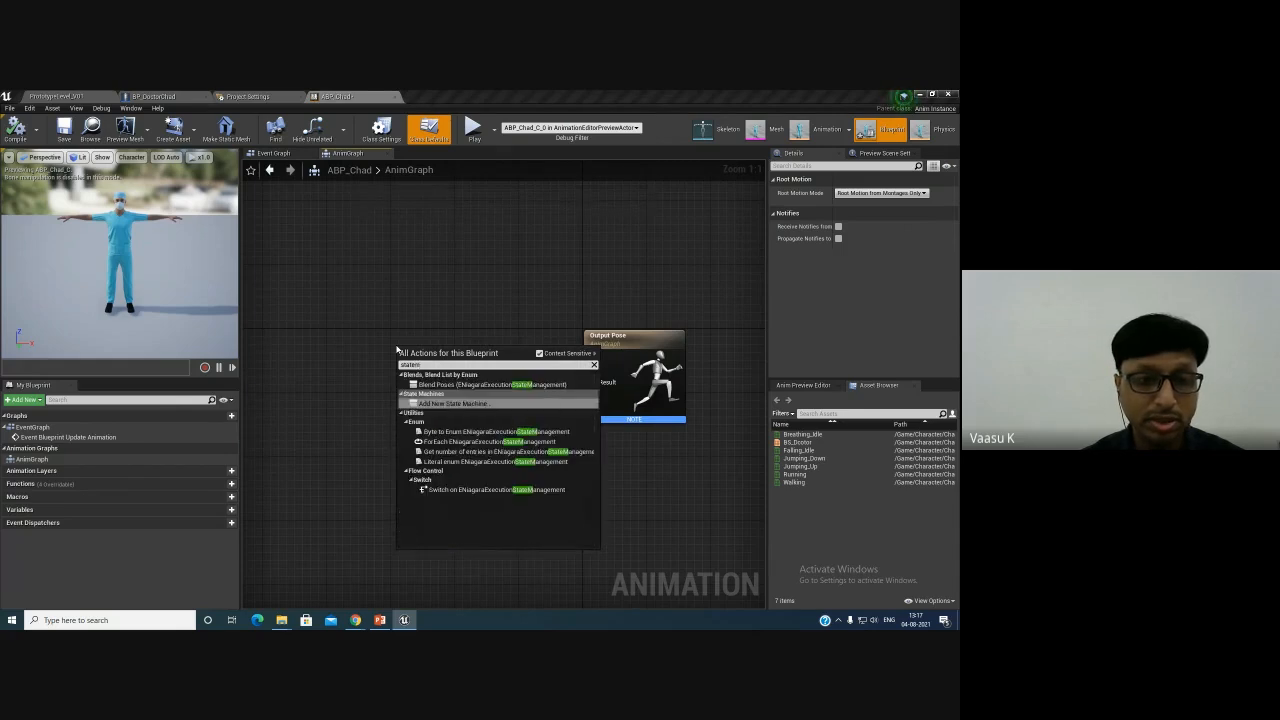
pyautogui.press('BackSpace')
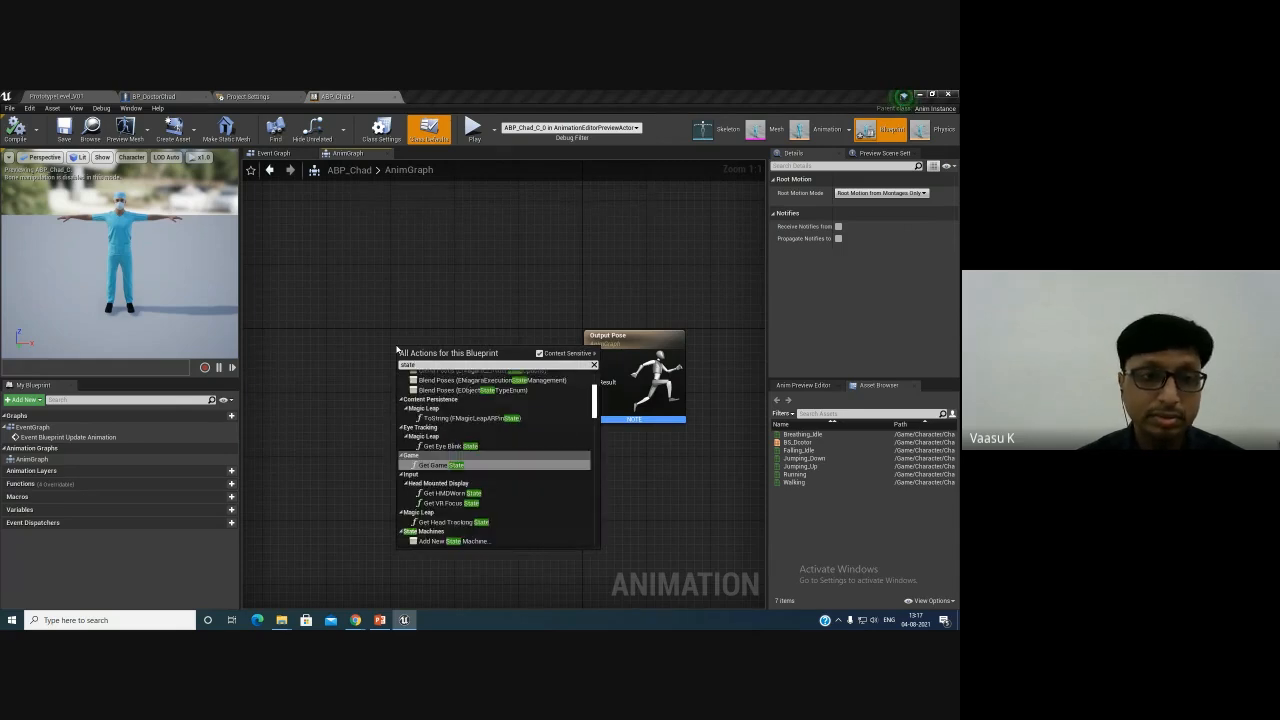
pyautogui.write('ma')
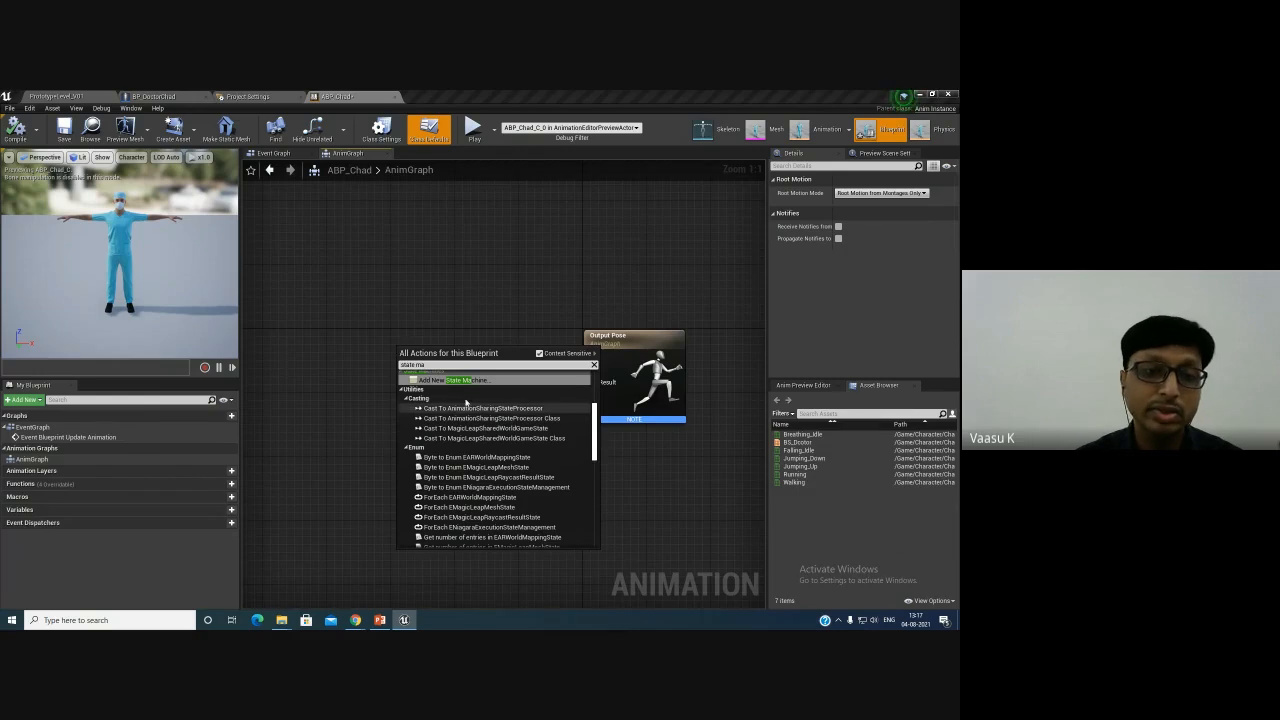
pyautogui.click(460, 381)
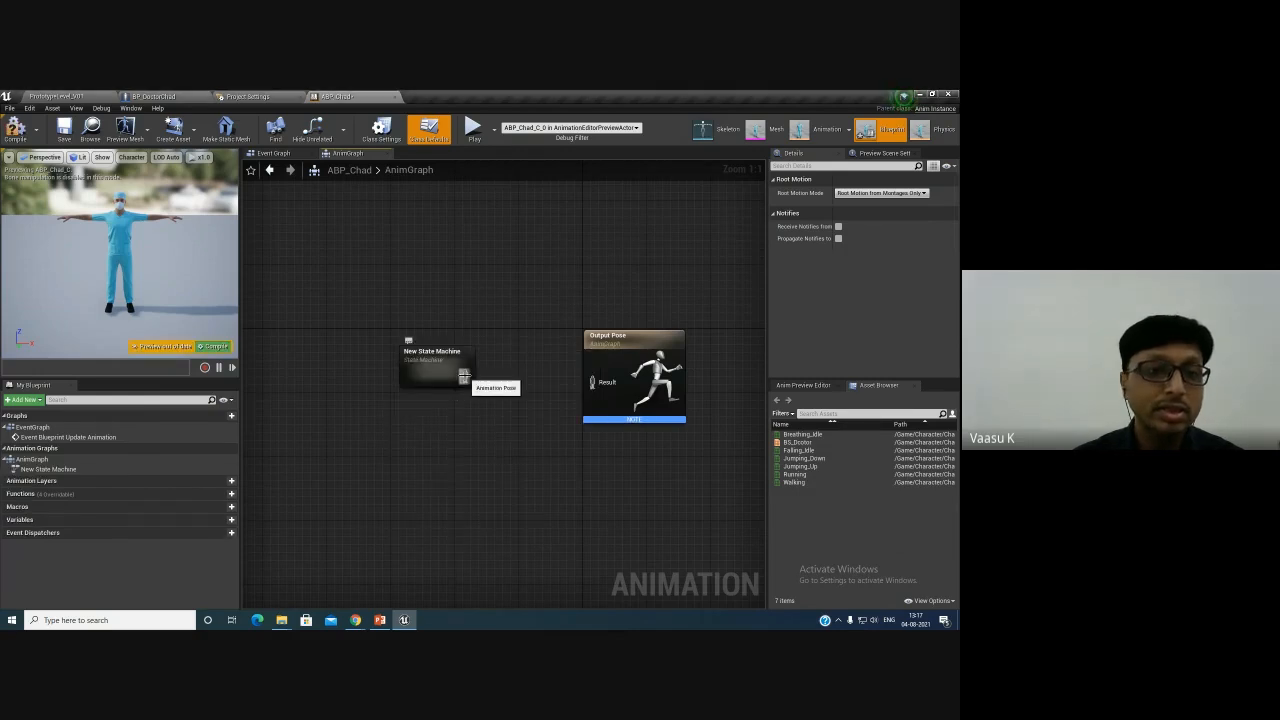
pyautogui.moveTo(463, 377); pyautogui.dragTo(594, 383)
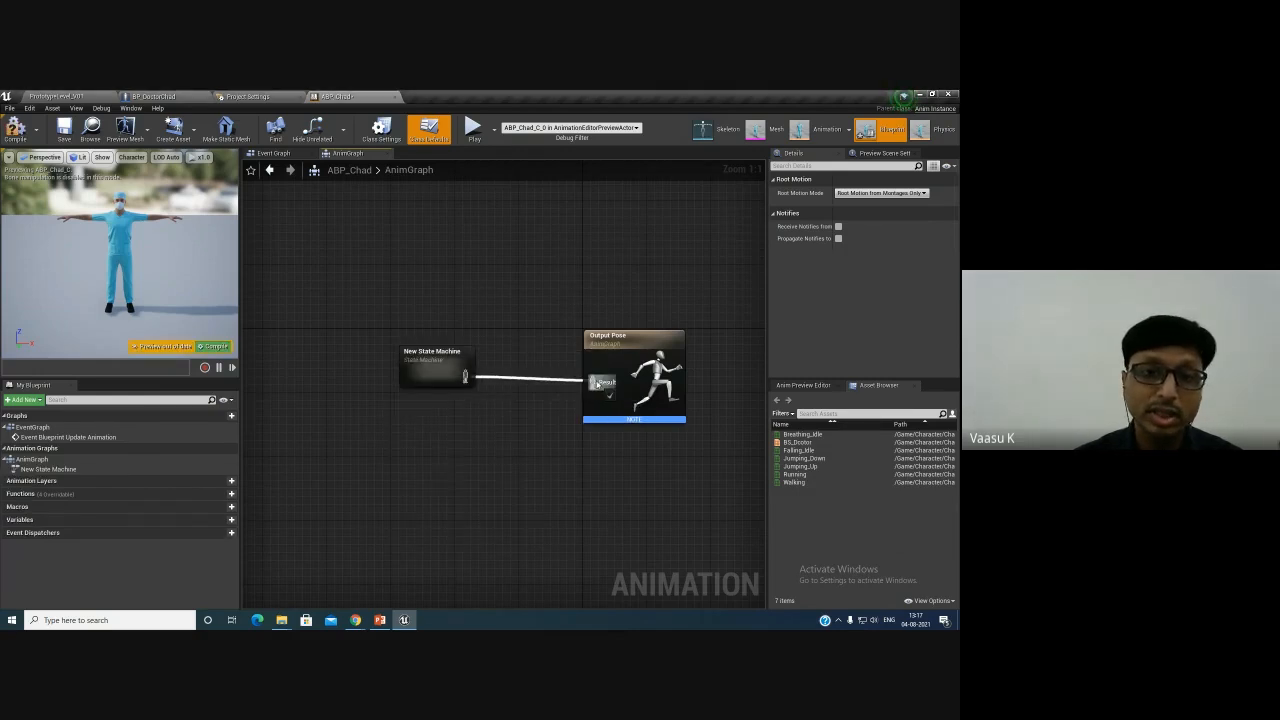
pyautogui.moveTo(452, 370); pyautogui.dragTo(484, 369)
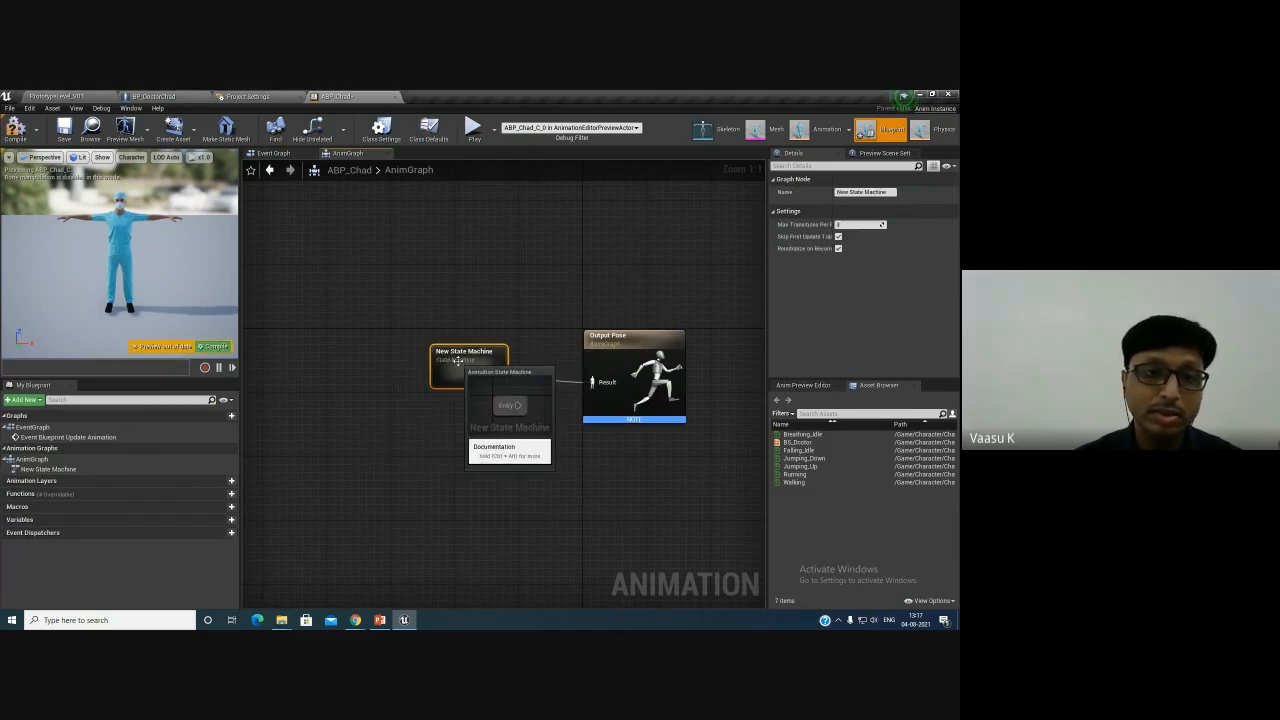
# - Rename the state machine to Locomotion and open it to edit its graph
pyautogui.doubleClick(876, 193)
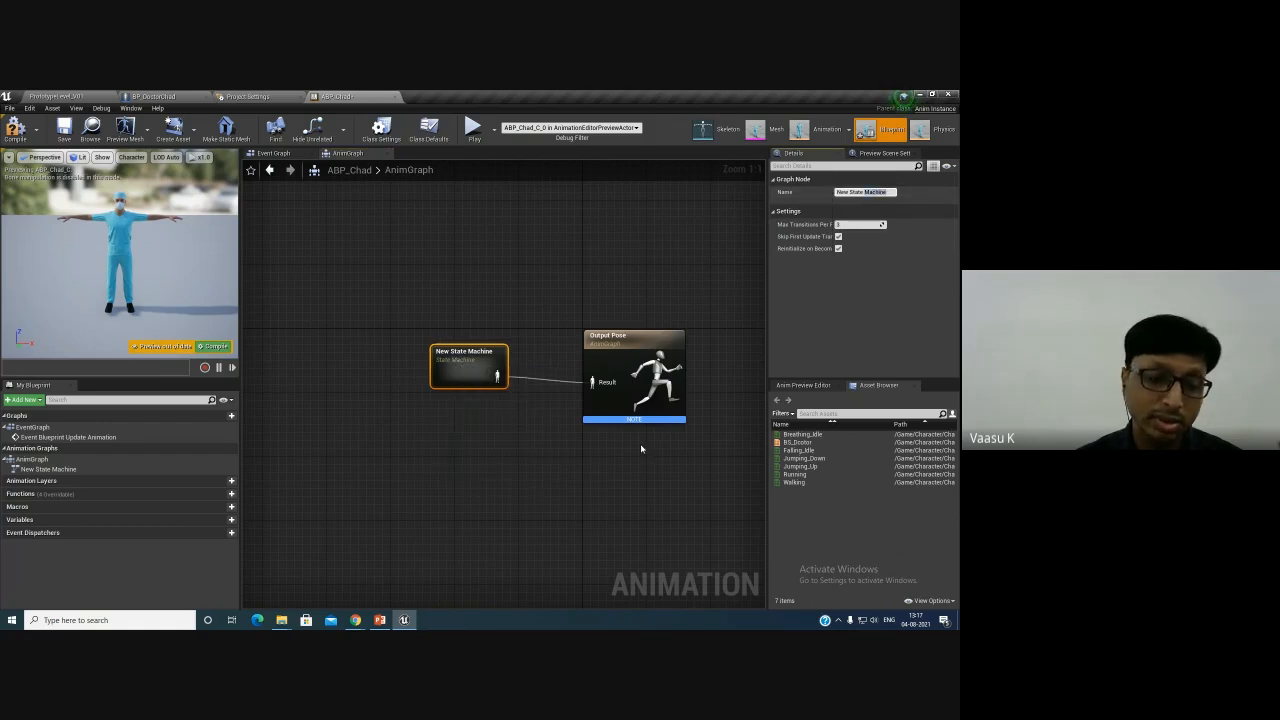
pyautogui.hotkey('ctrl', 'a')
pyautogui.write('L')
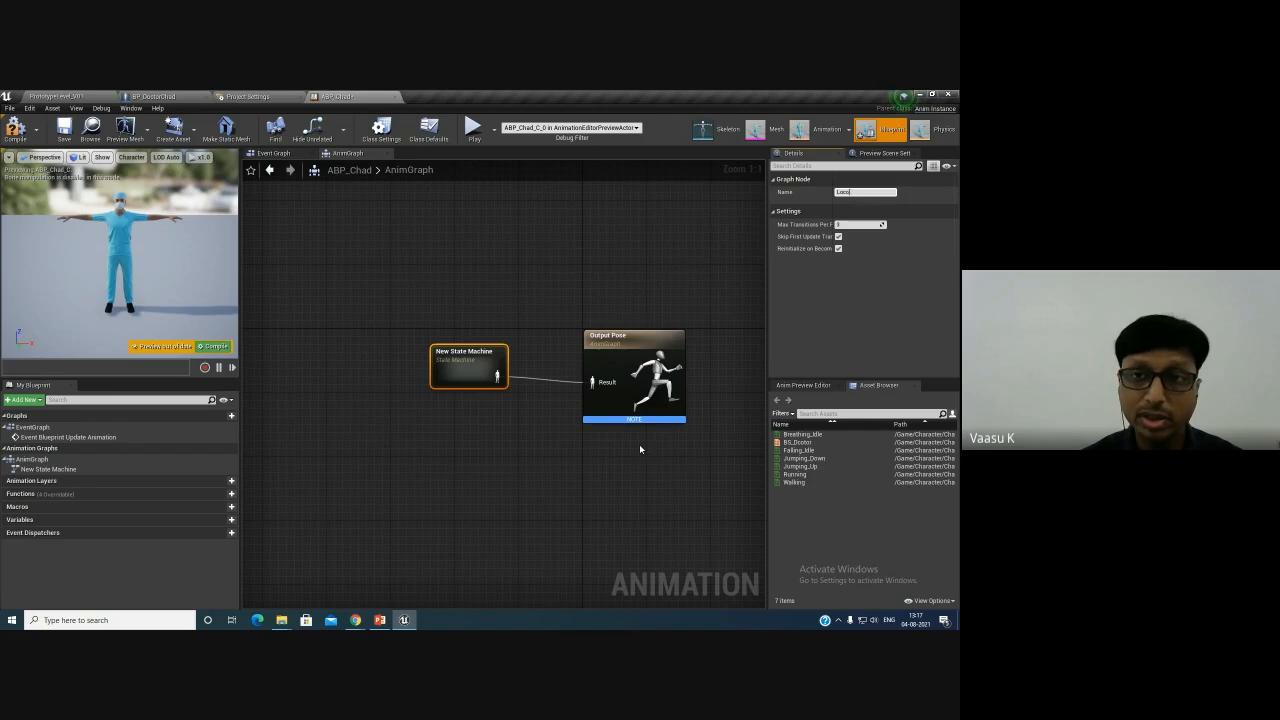
pyautogui.write('ocomotio')
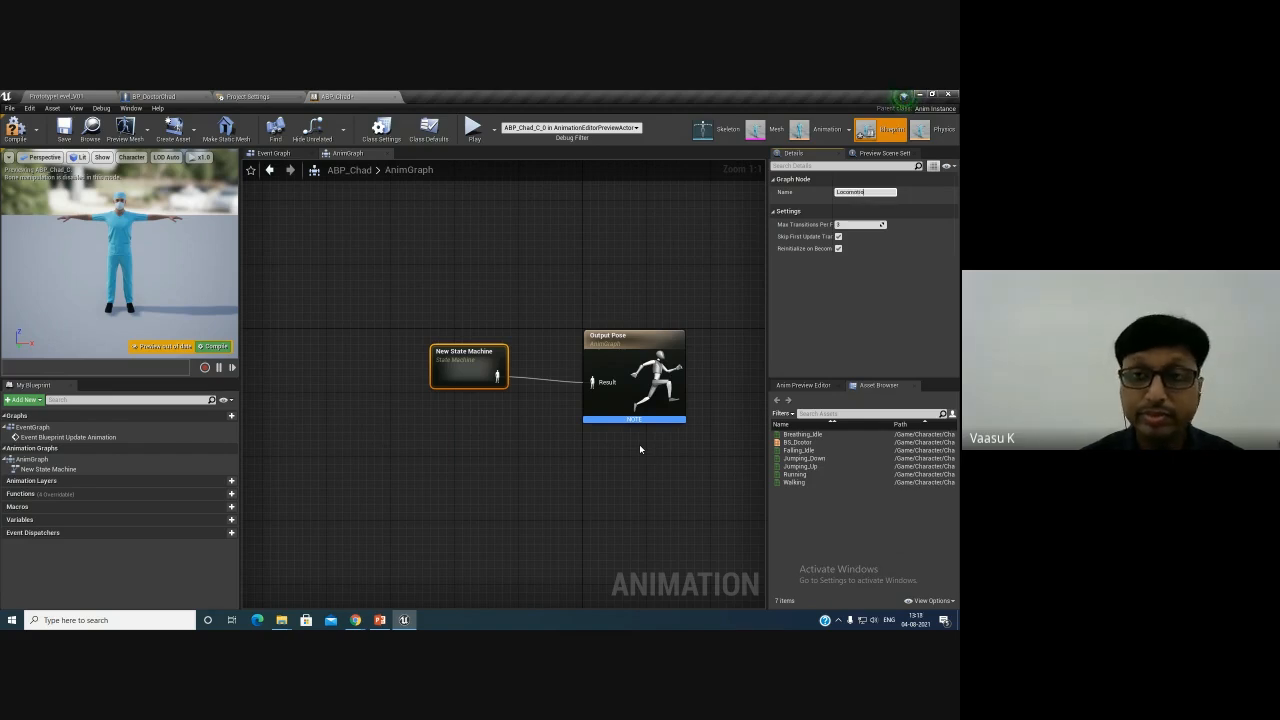
pyautogui.write('n')
pyautogui.press('Return')
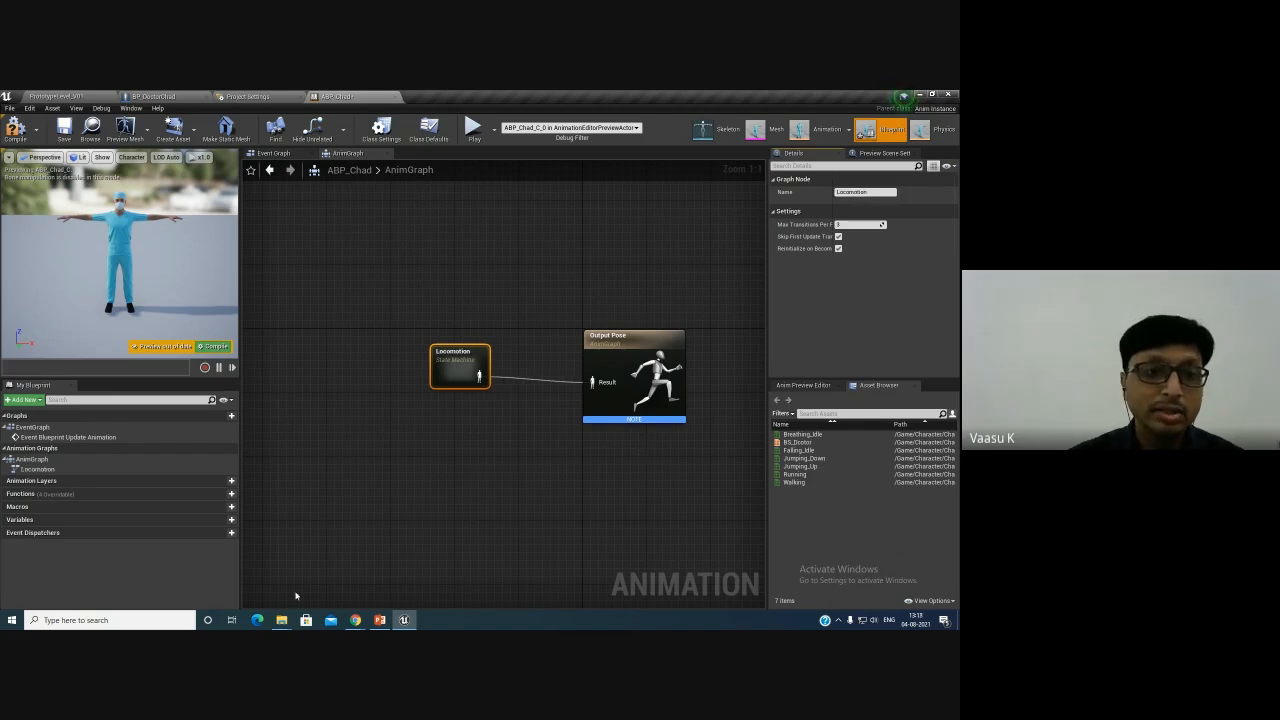
pyautogui.doubleClick(440, 381)
pyautogui.moveTo(501, 433); pyautogui.dragTo(375, 431, button='right')
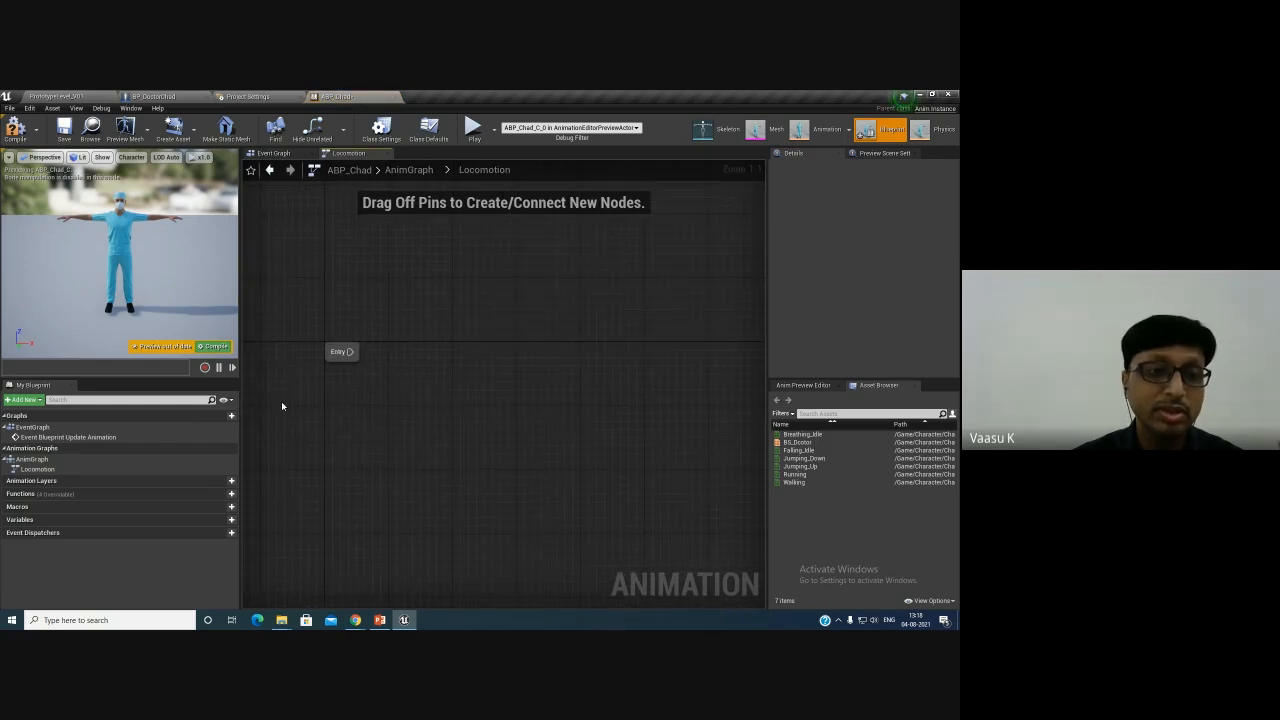
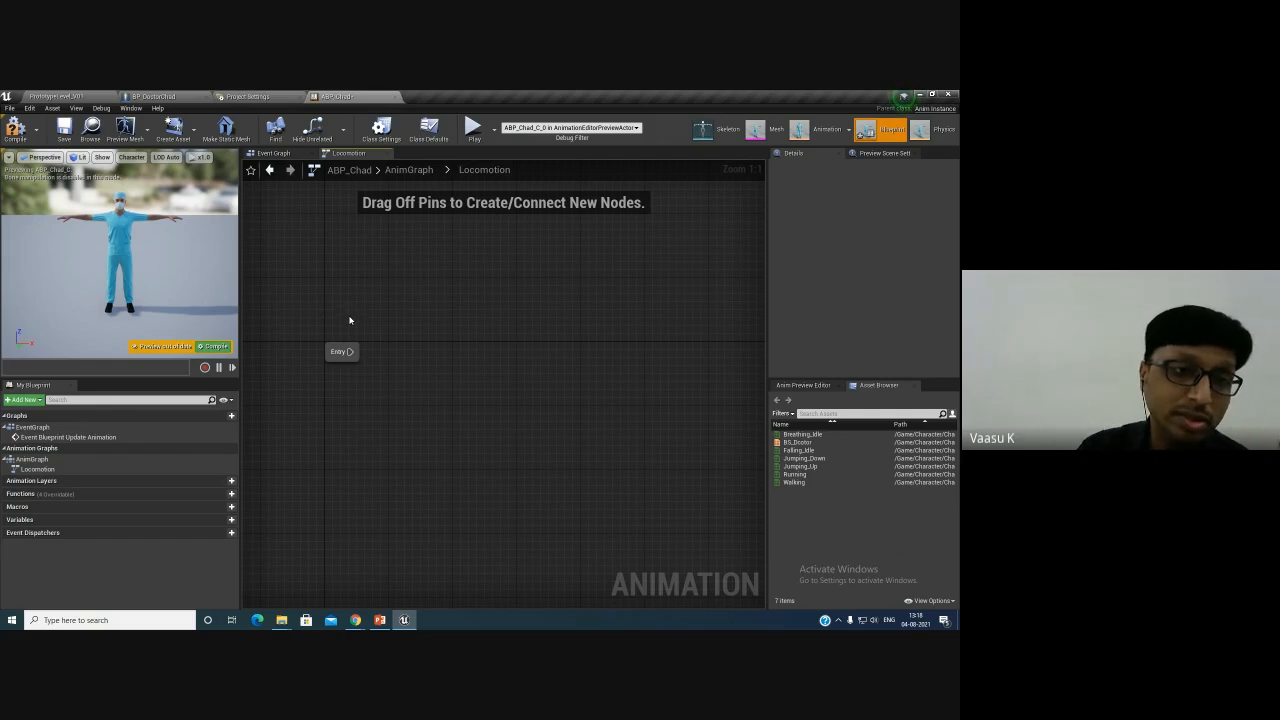
# - Add a new state connected from Entry in the Locomotion state machine and name it Indel/Walk/Run
pyautogui.moveTo(350, 352); pyautogui.dragTo(409, 362)
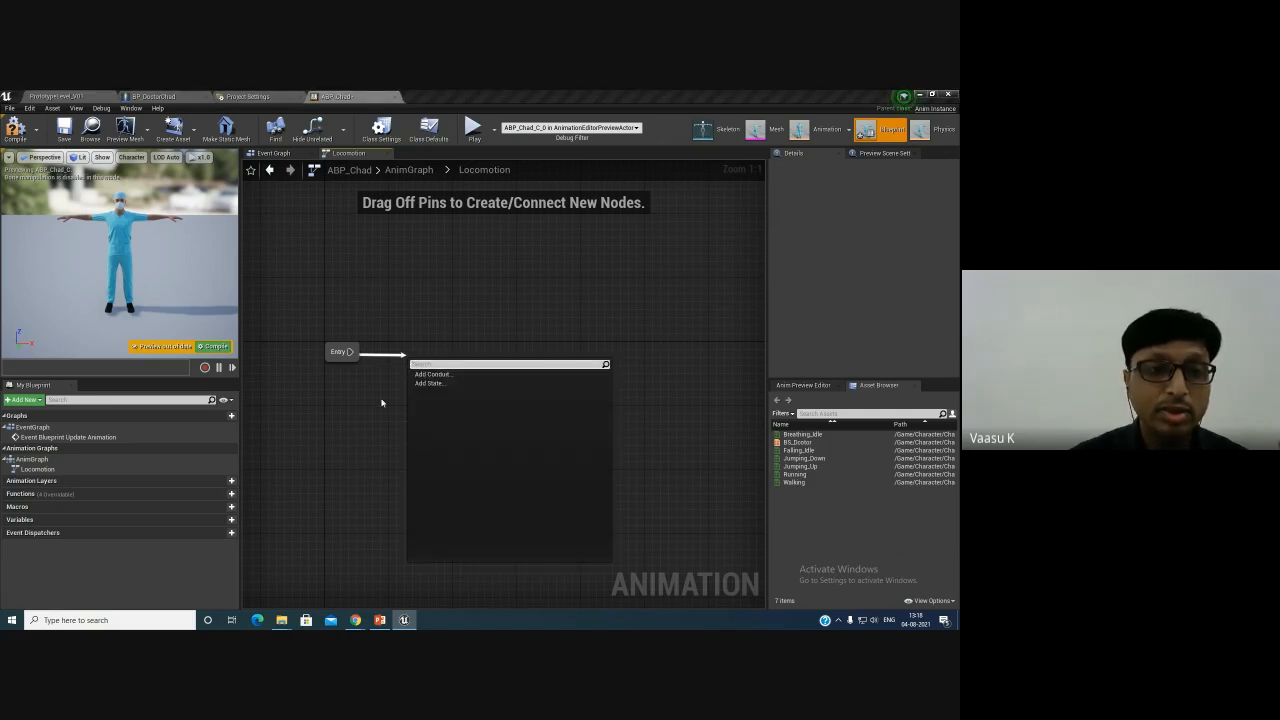
pyautogui.click(430, 384)
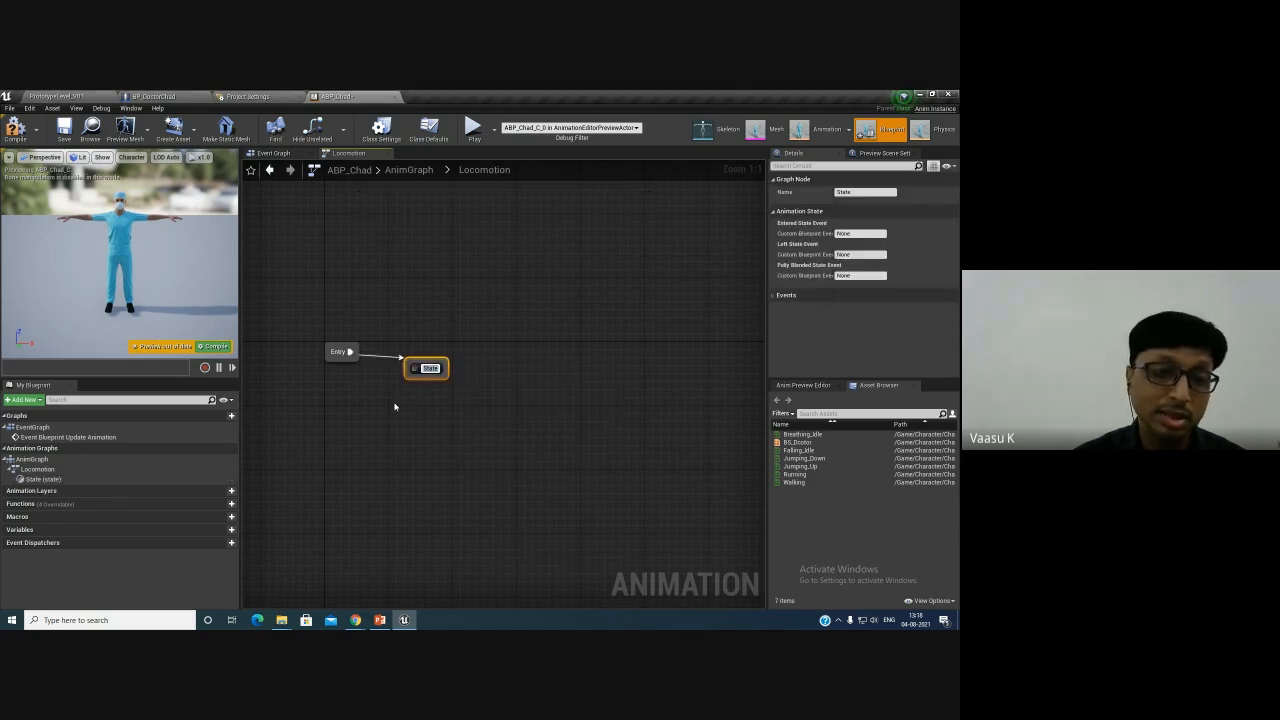
pyautogui.write('Idle')
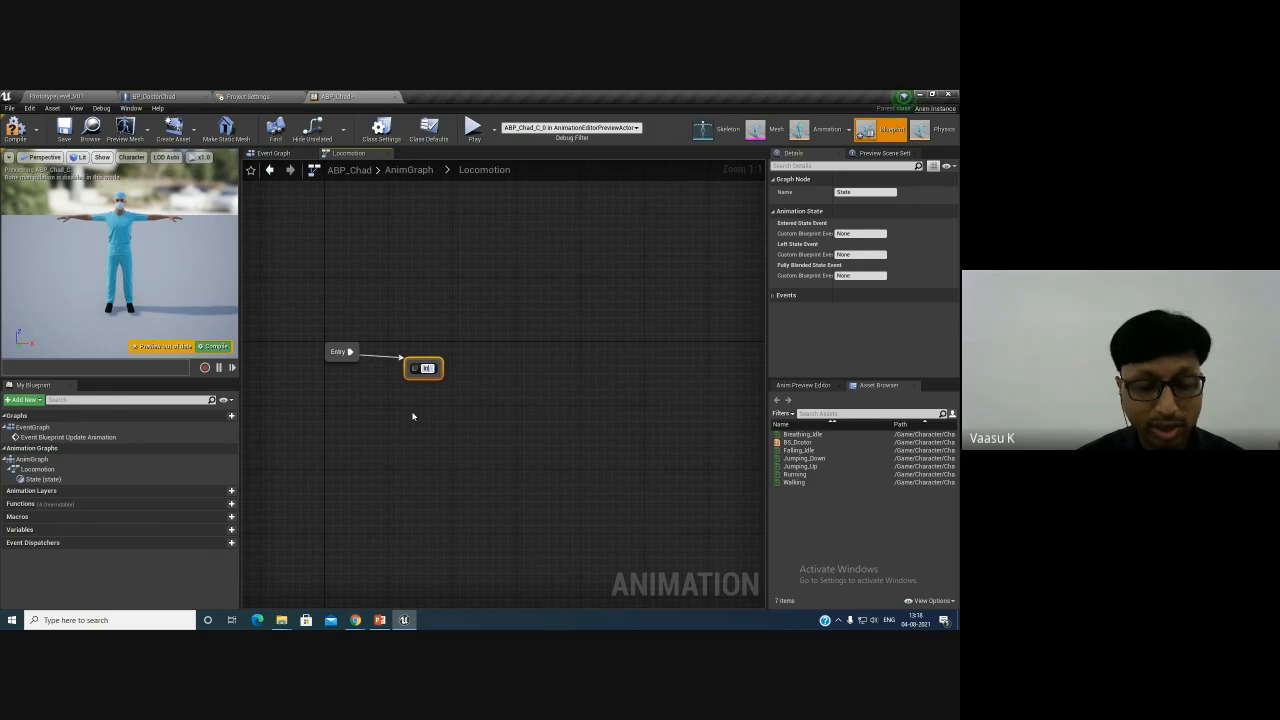
pyautogui.write('/W')
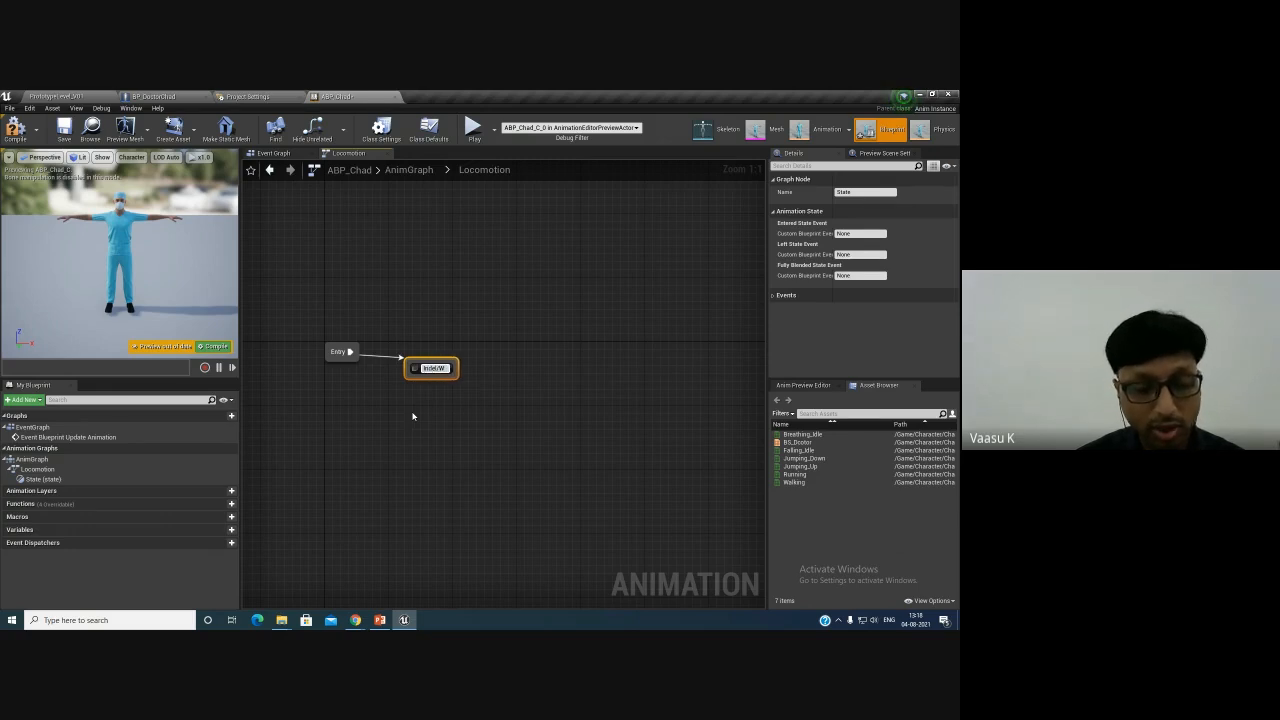
pyautogui.write('alk/Run')
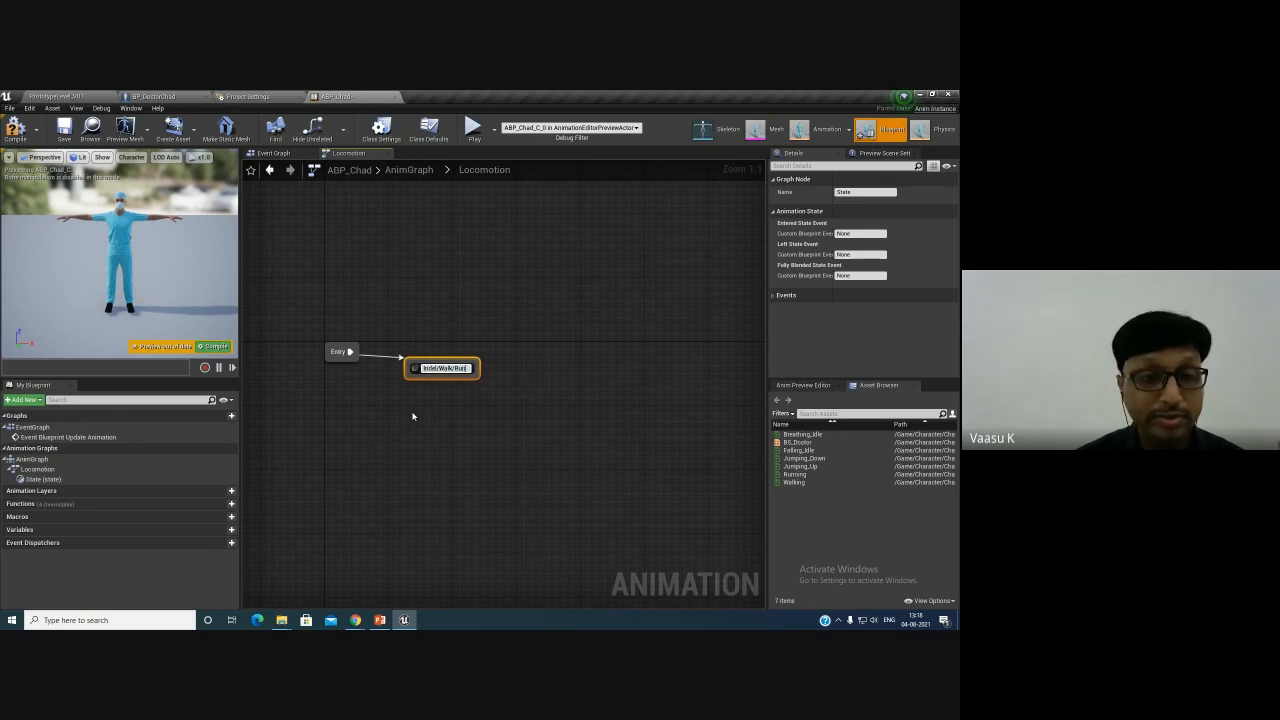
pyautogui.press('Return')
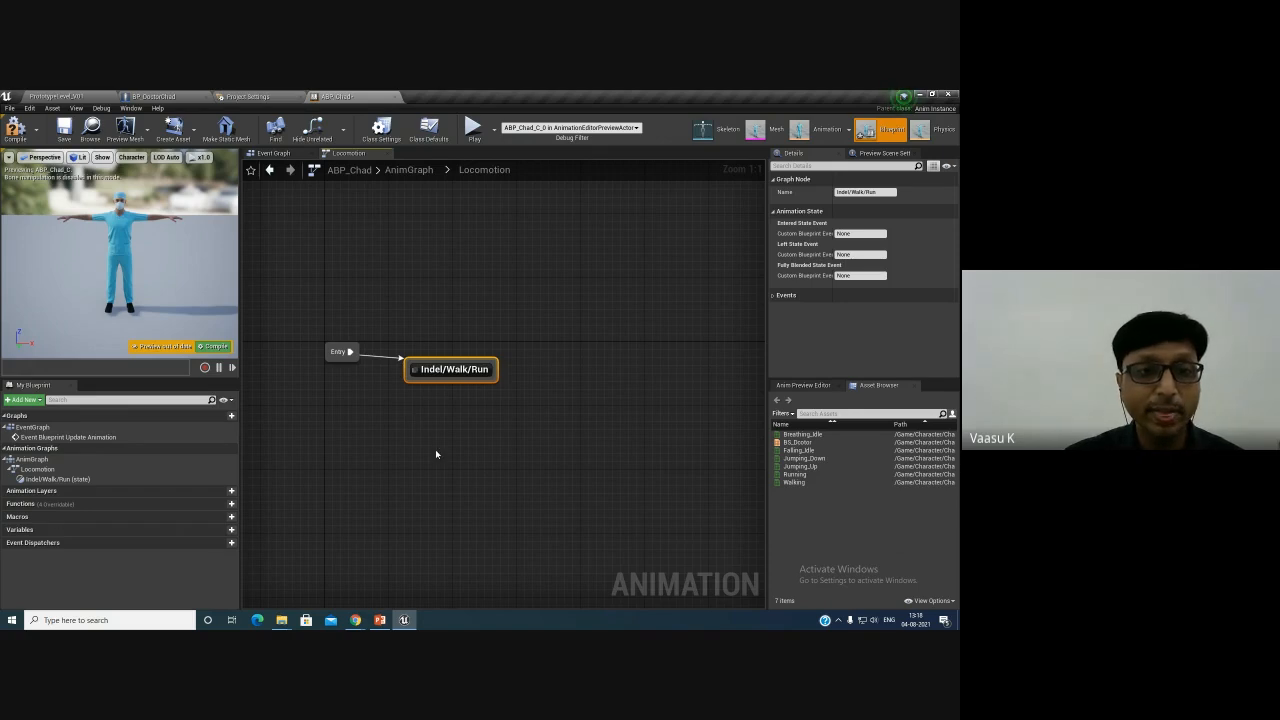
# - Reposition the Indel/Walk/Run state node and open it for editing
pyautogui.moveTo(454, 371); pyautogui.dragTo(462, 355)
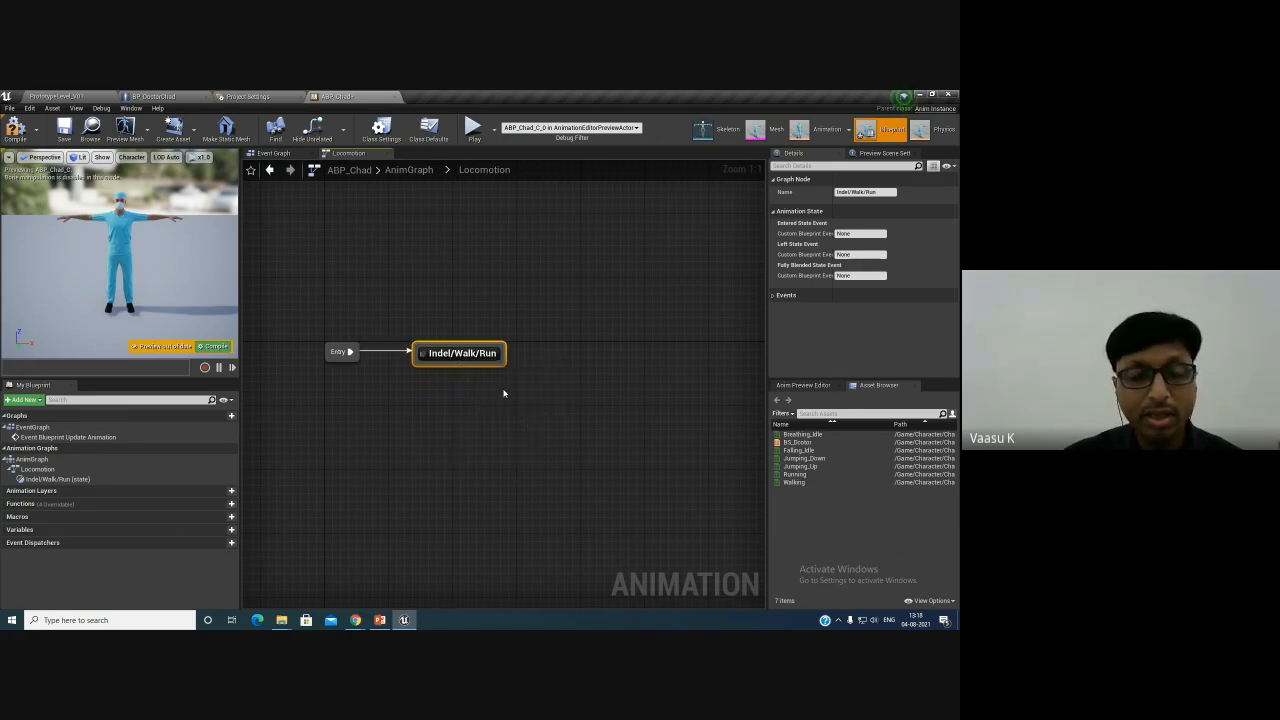
pyautogui.moveTo(503, 393); pyautogui.dragTo(463, 417, button='right')
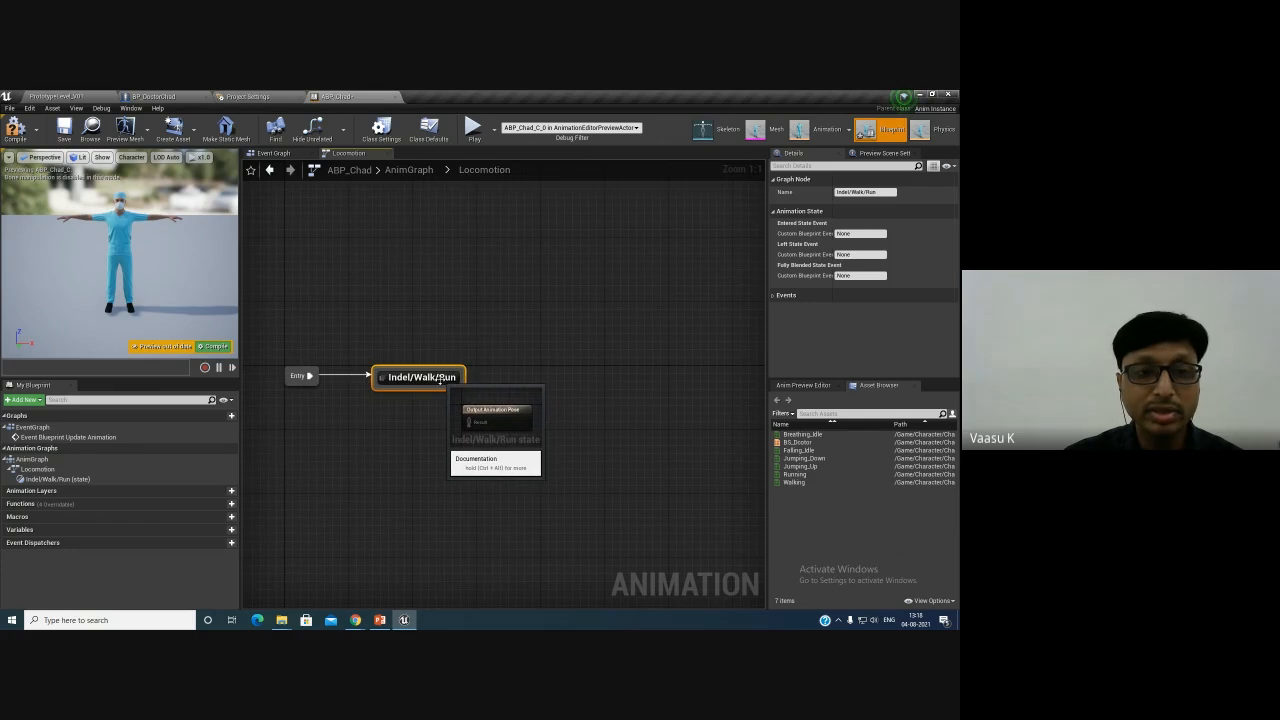
pyautogui.moveTo(405, 407); pyautogui.dragTo(551, 463, button='right')
pyautogui.doubleClick(472, 376)
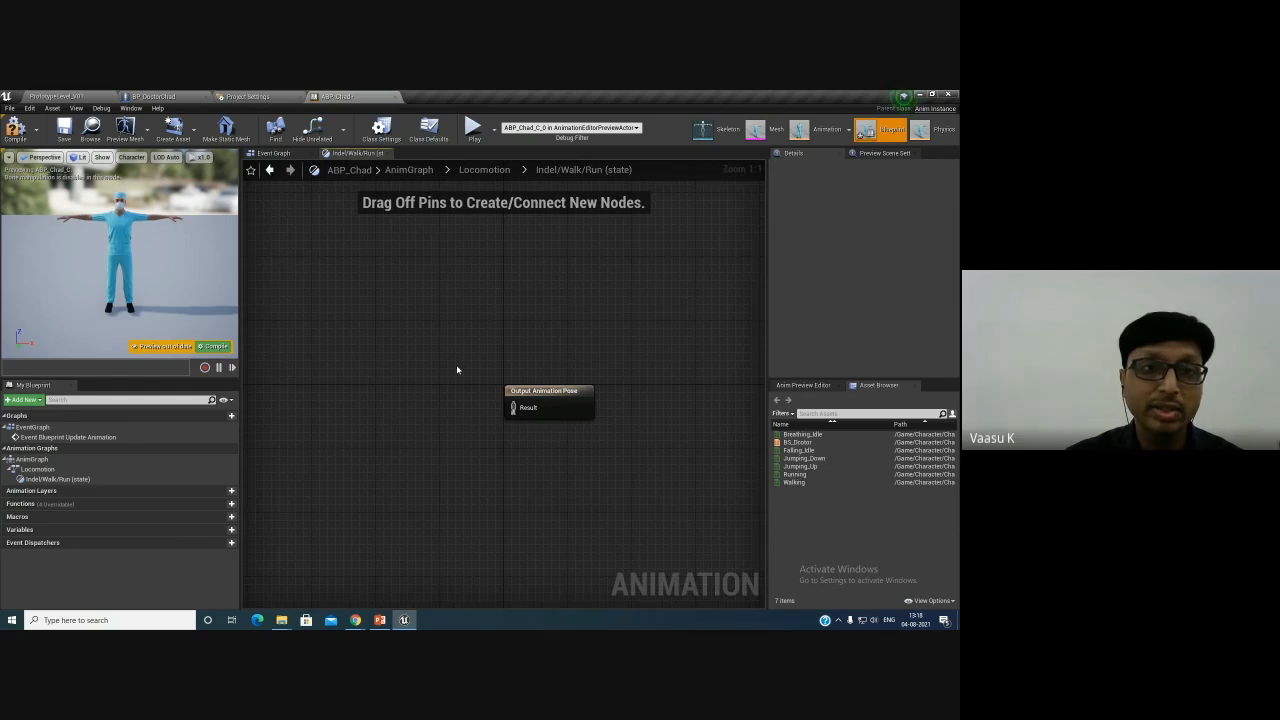
# - Add the BS_Doctor blend space player to the state graph and connect its pose to the Output Animation Pose
pyautogui.moveTo(421, 356); pyautogui.dragTo(436, 308, button='right')
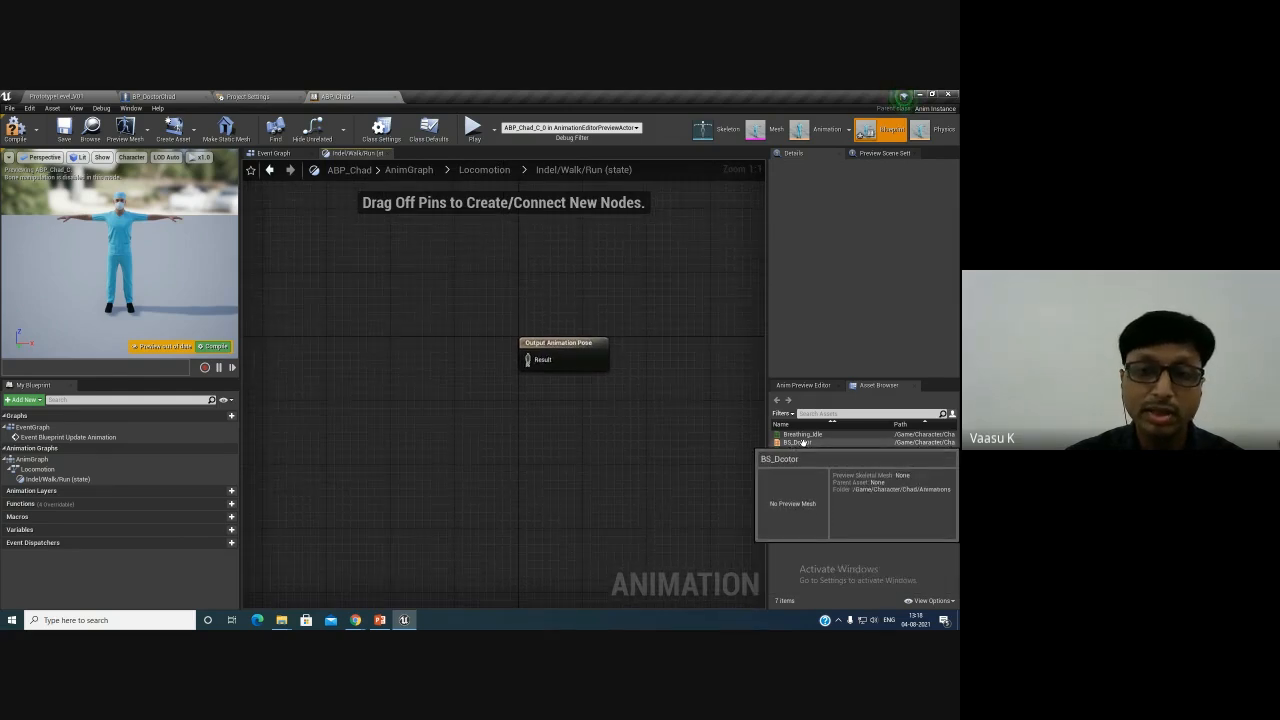
pyautogui.moveTo(803, 442); pyautogui.dragTo(360, 342)
pyautogui.moveTo(422, 375); pyautogui.dragTo(532, 363)
pyautogui.moveTo(416, 350); pyautogui.dragTo(425, 342)
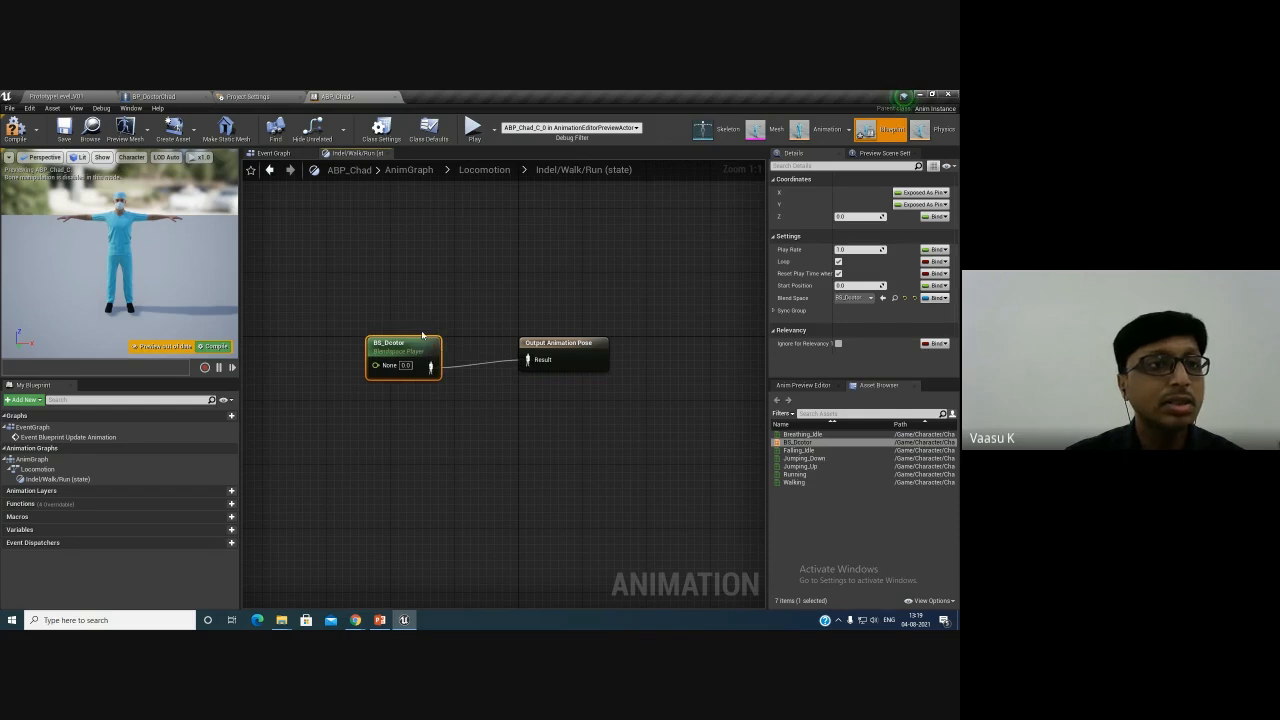
# - Open the BS_Doctor blend space and name its horizontal axis Speed
pyautogui.doubleClick(797, 442)
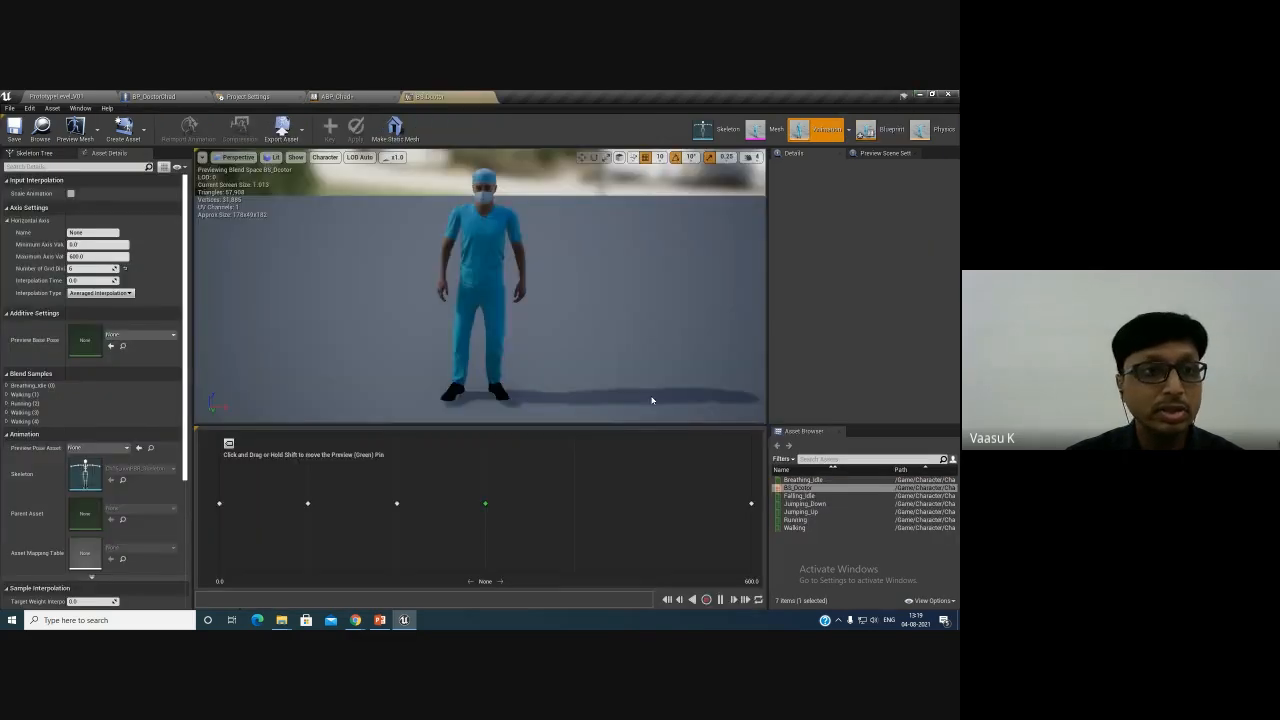
pyautogui.click(92, 232)
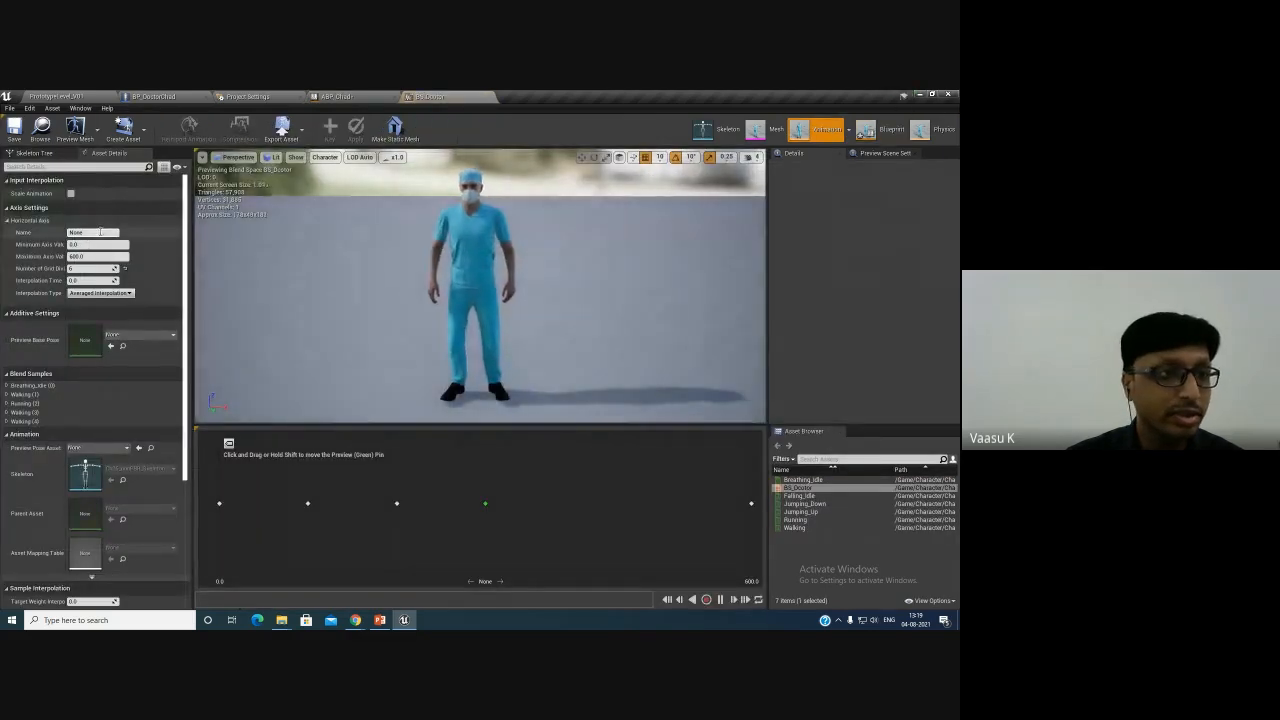
pyautogui.write('Speed')
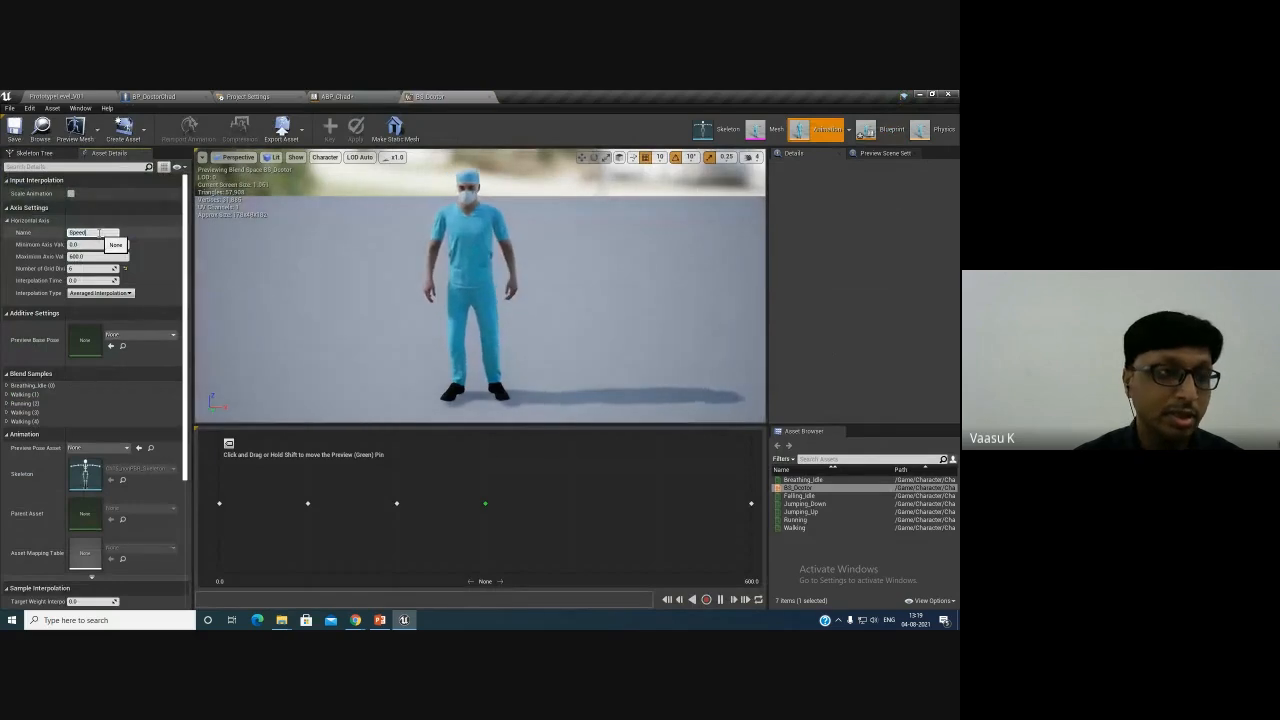
pyautogui.press('Return')
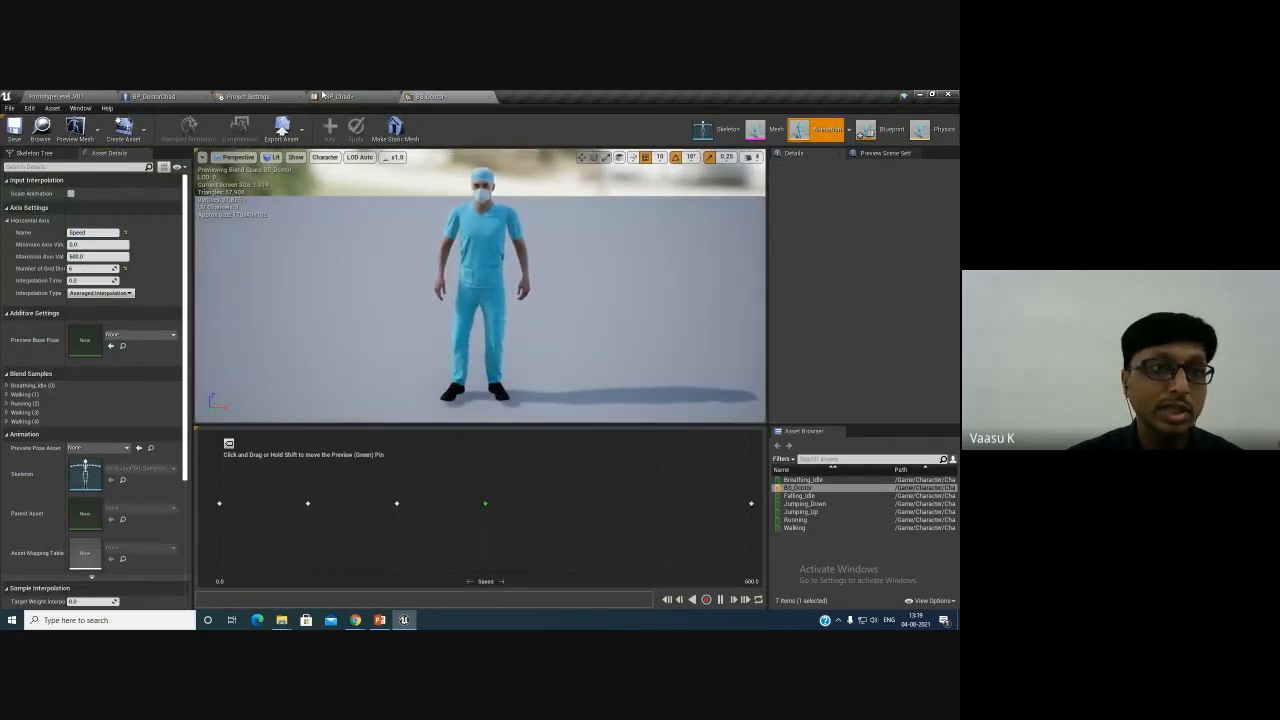
# - Return to ABP_Chad and promote the blend space player's Speed pin to a variable
pyautogui.click(325, 96)
pyautogui.moveTo(392, 344); pyautogui.dragTo(424, 336)
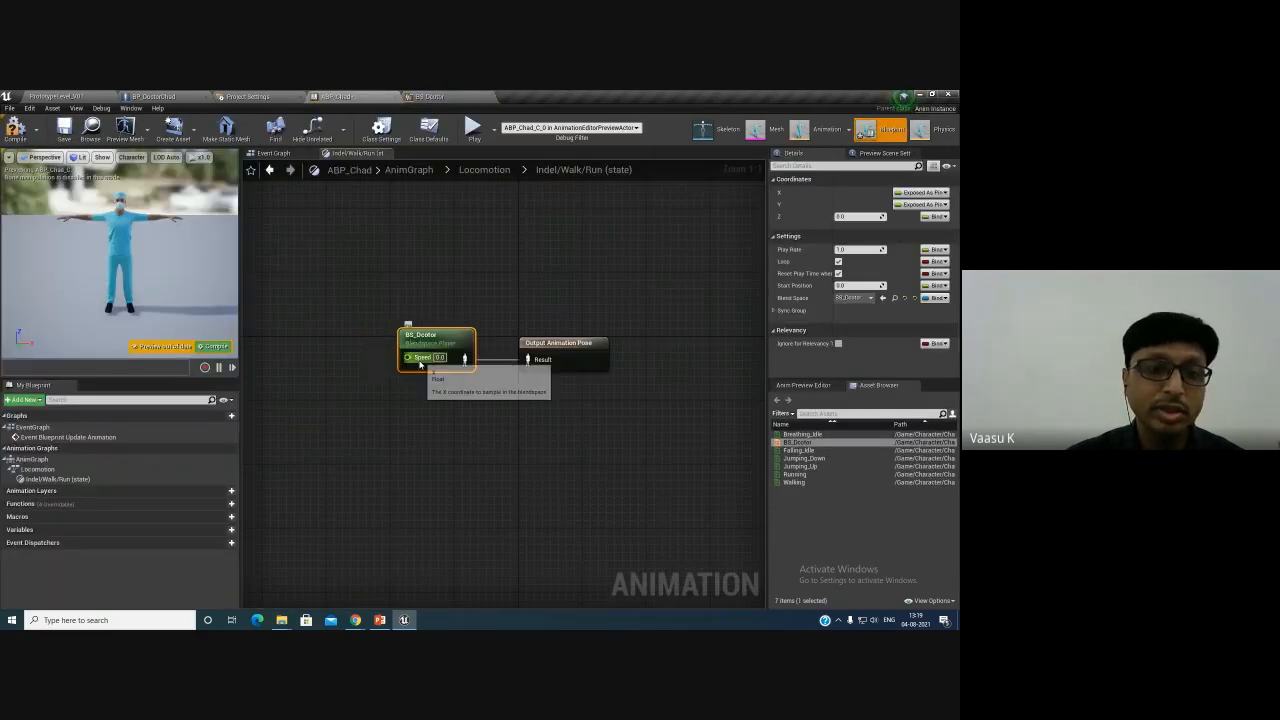
pyautogui.rightClick(408, 357)
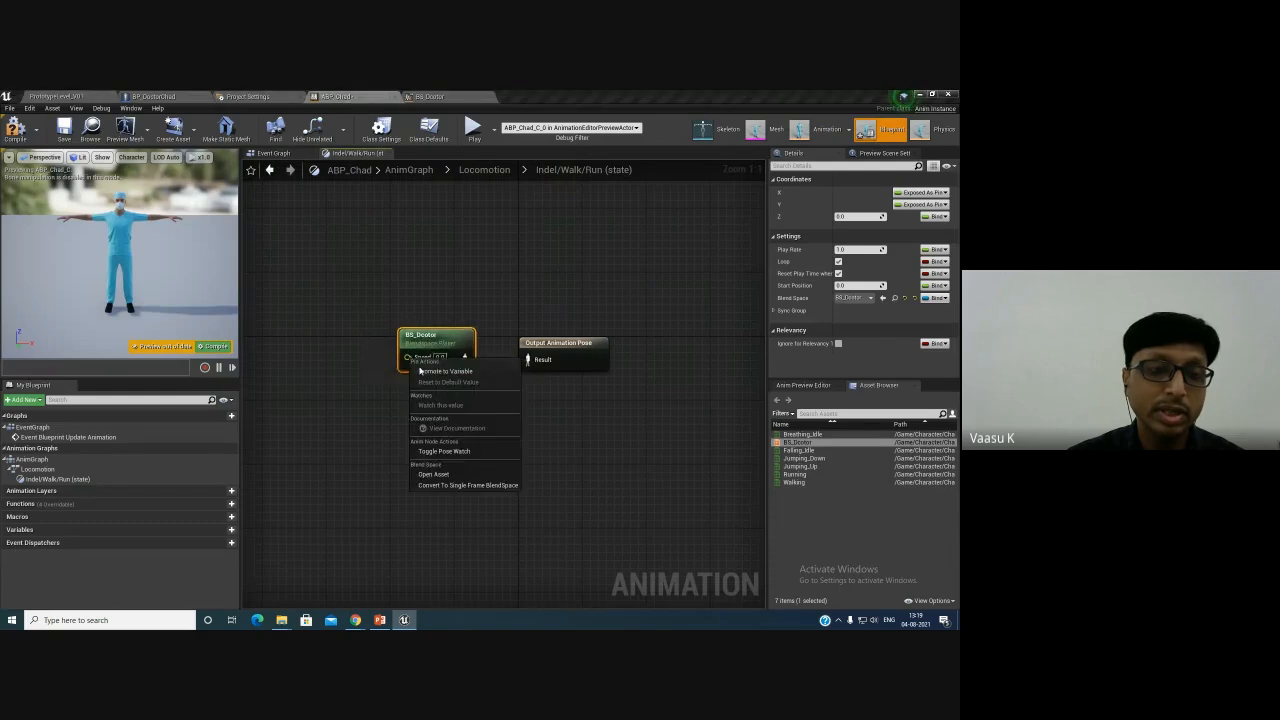
pyautogui.click(410, 374)
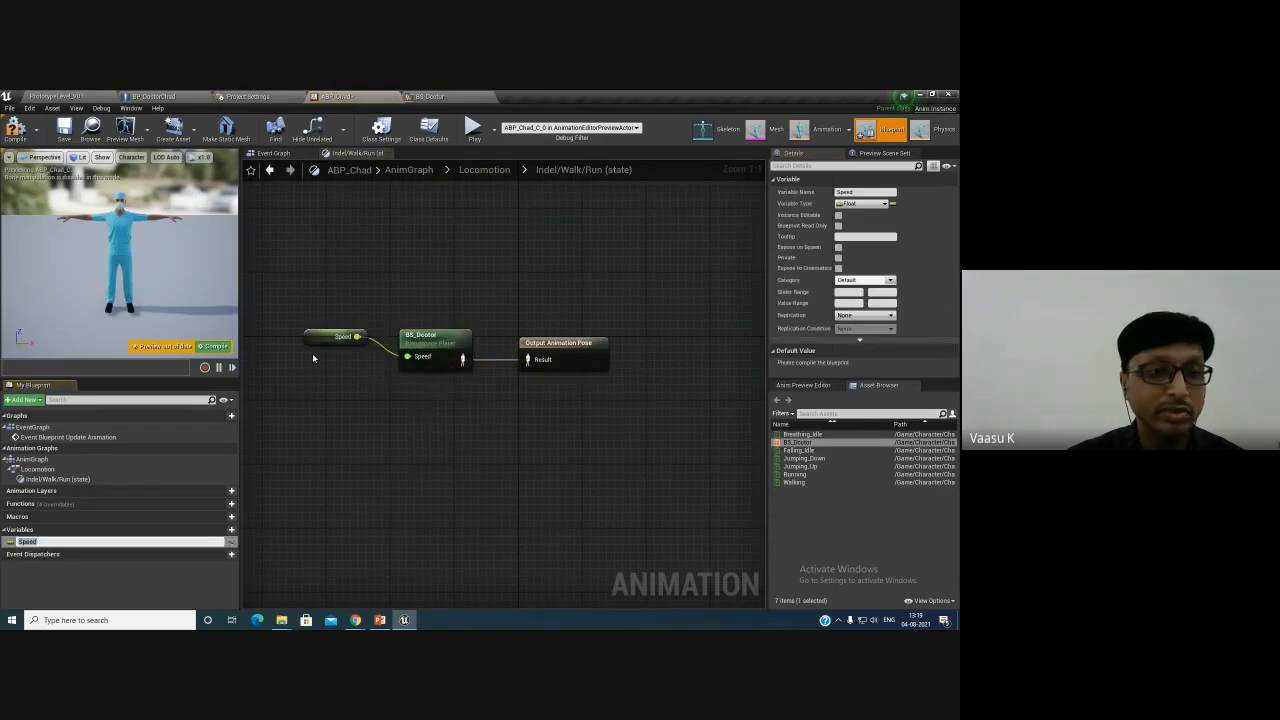
# - Compile the blueprint and test the Speed variable's default value at 0, 600, and back to 0
pyautogui.moveTo(338, 337); pyautogui.dragTo(346, 353)
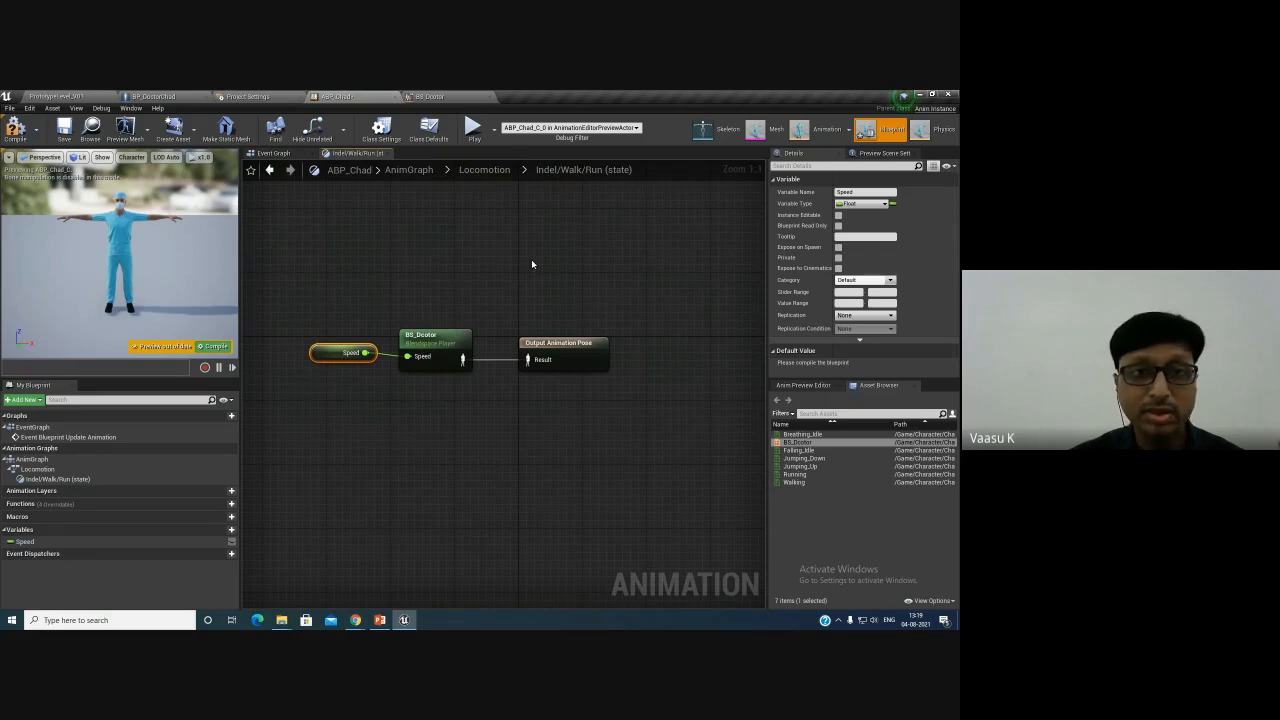
pyautogui.click(215, 346)
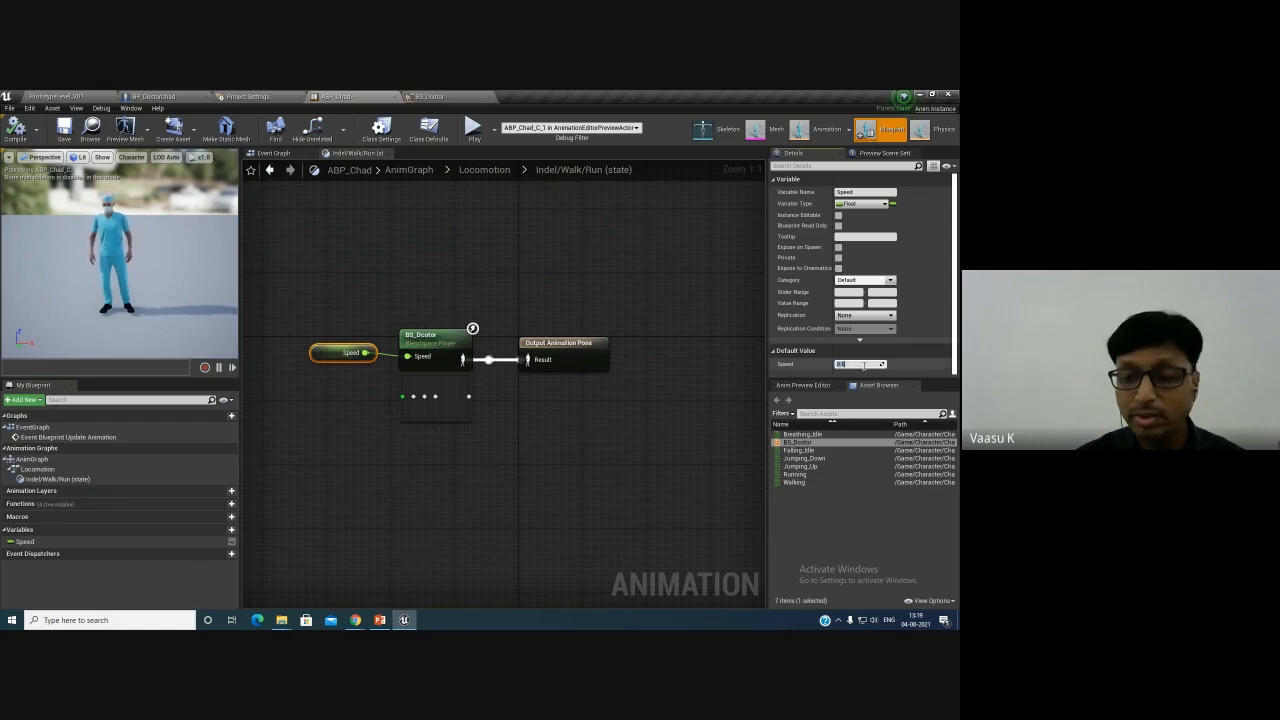
pyautogui.write('0')
pyautogui.press('Return')
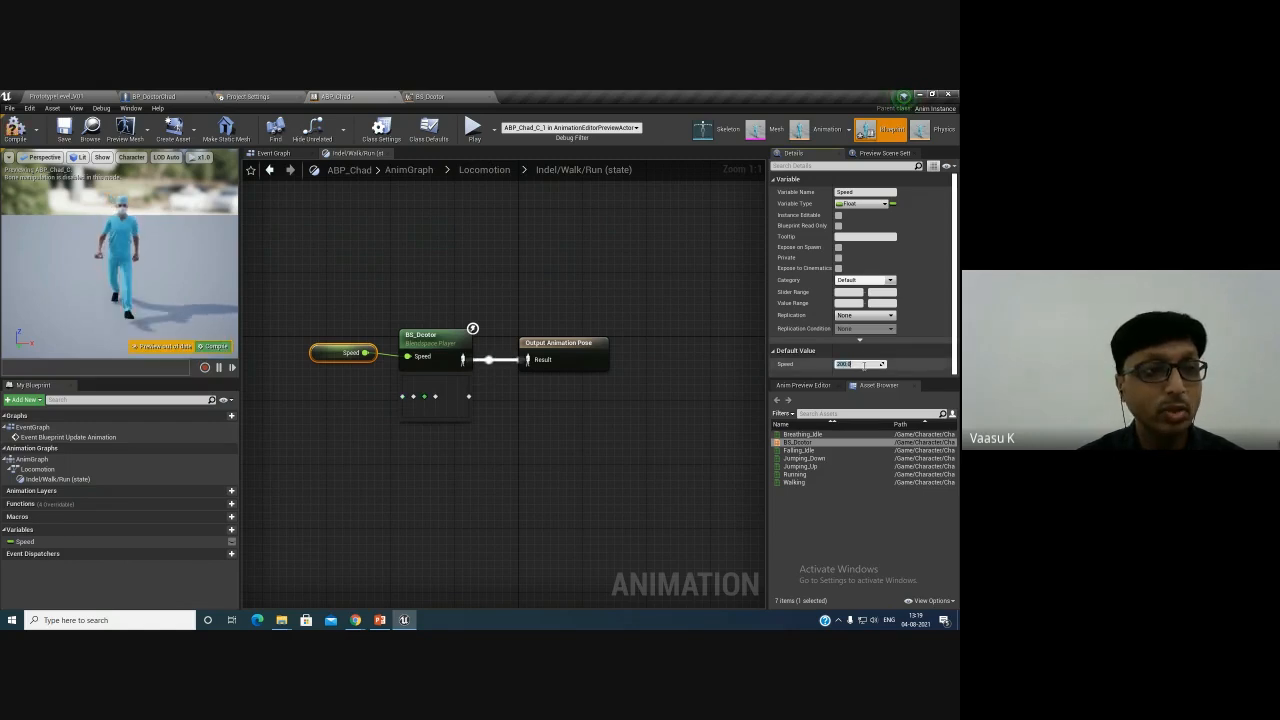
pyautogui.write('600')
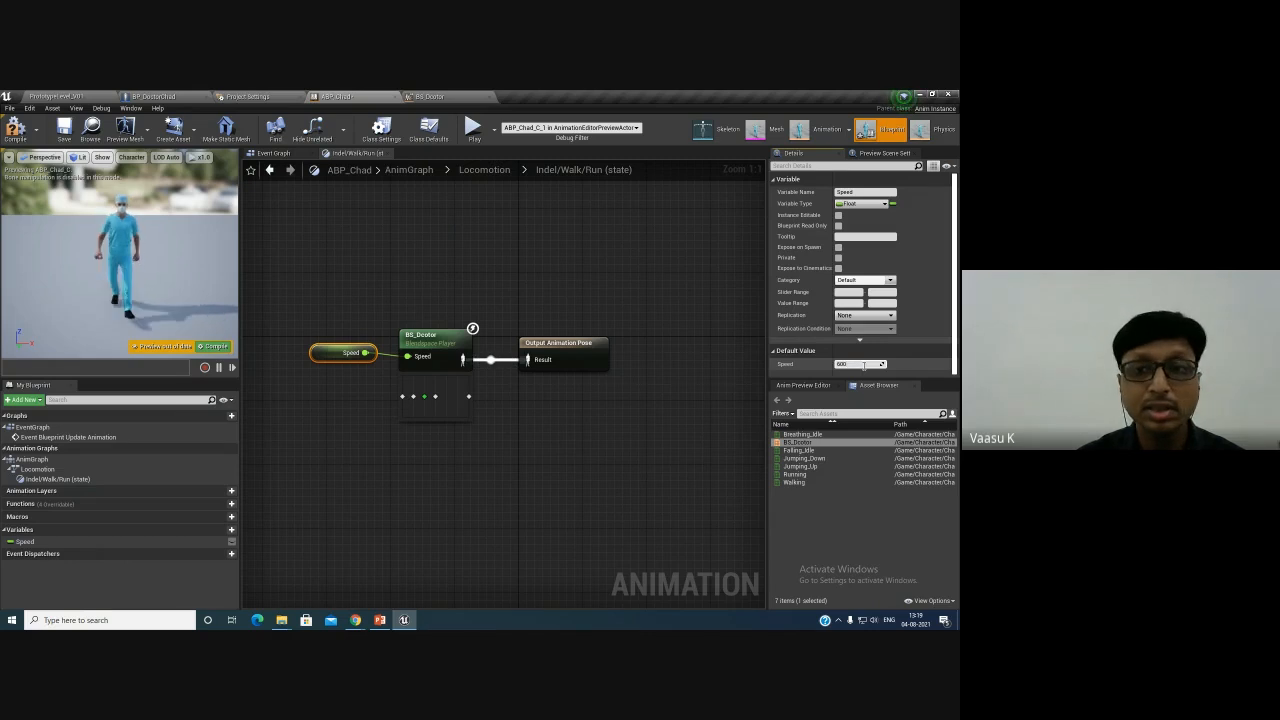
pyautogui.press('Return')
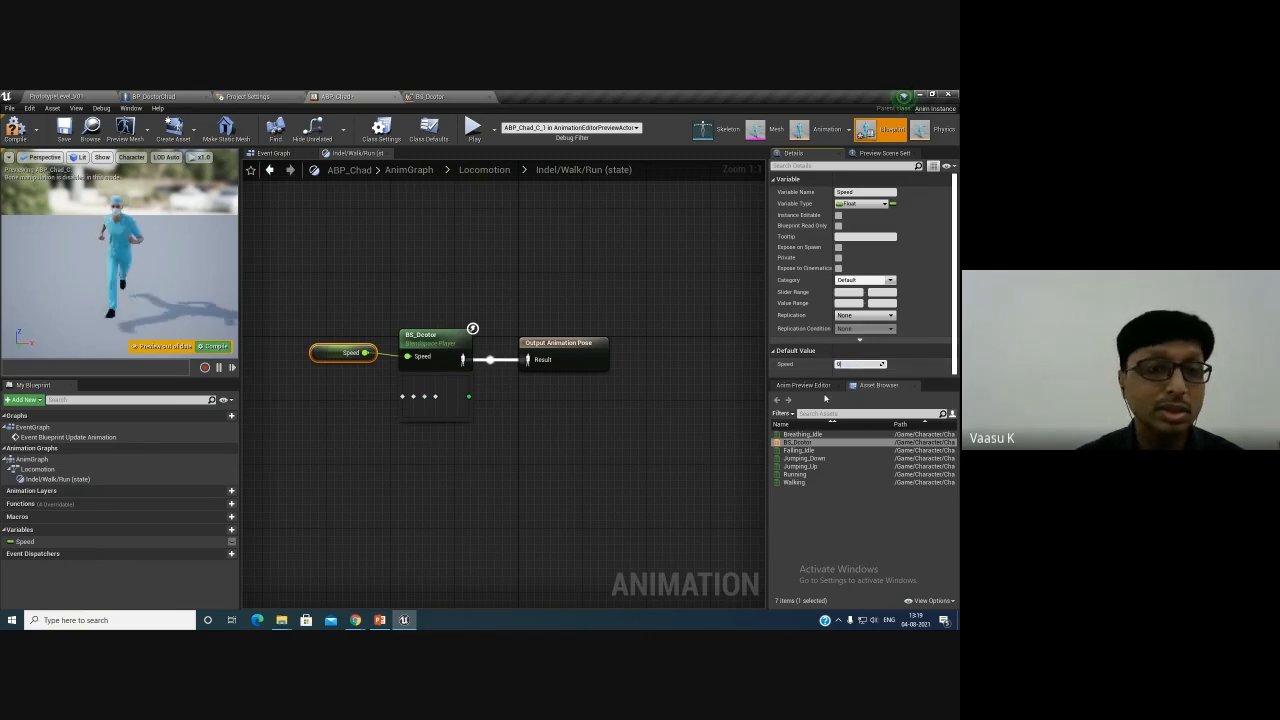
pyautogui.write('0')
pyautogui.press('Return')
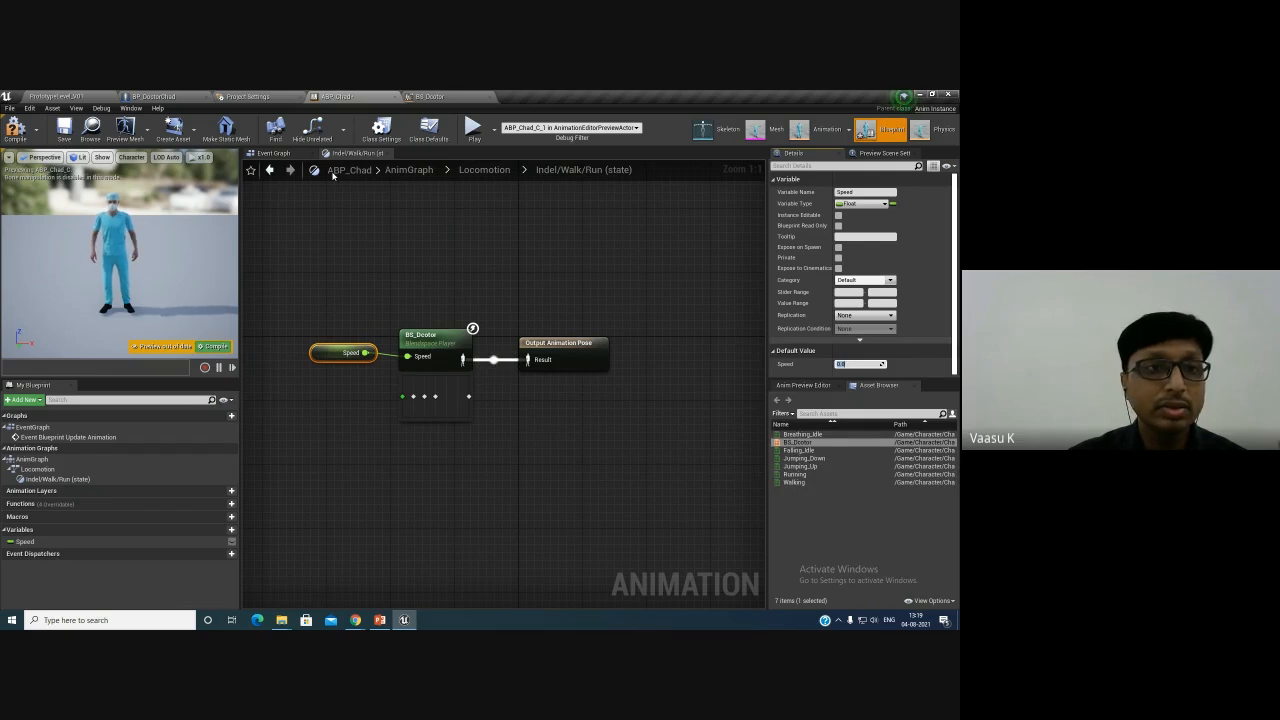
# - In the Event Graph, add an Is Valid node connected to the Event Blueprint Update Animation execution output
pyautogui.click(409, 170)
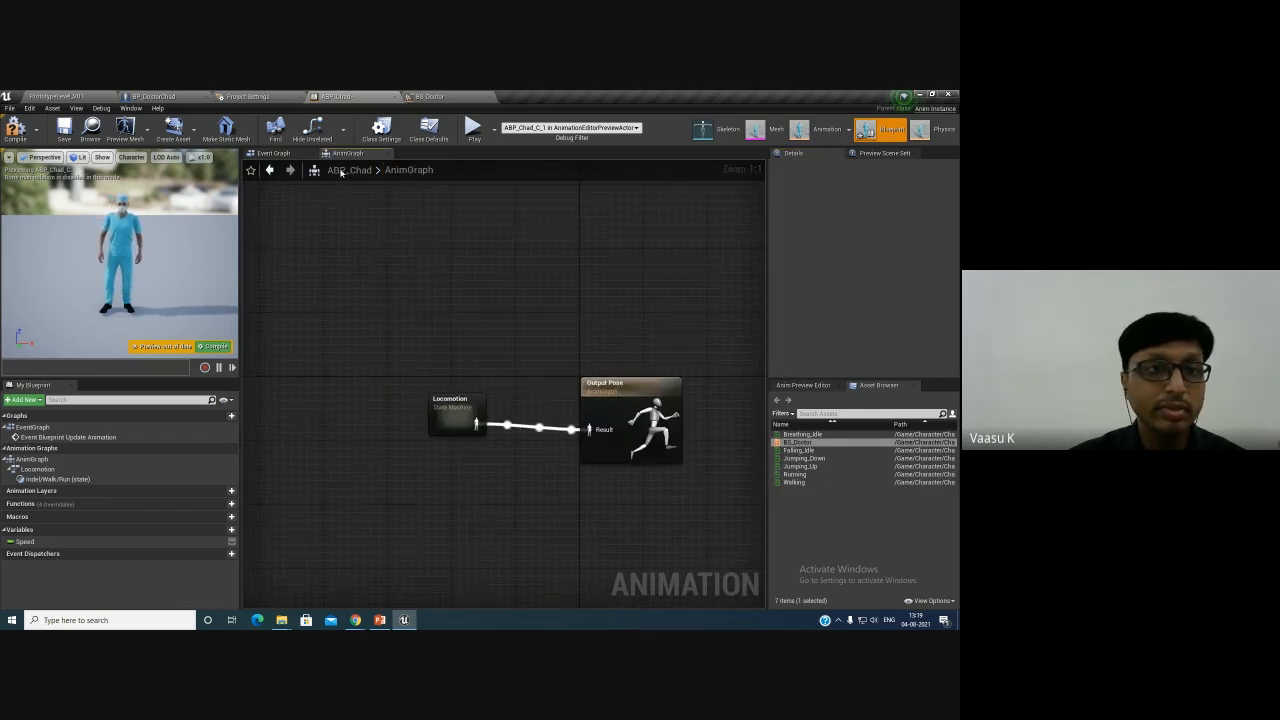
pyautogui.click(273, 154)
pyautogui.moveTo(465, 407); pyautogui.dragTo(436, 387, button='right')
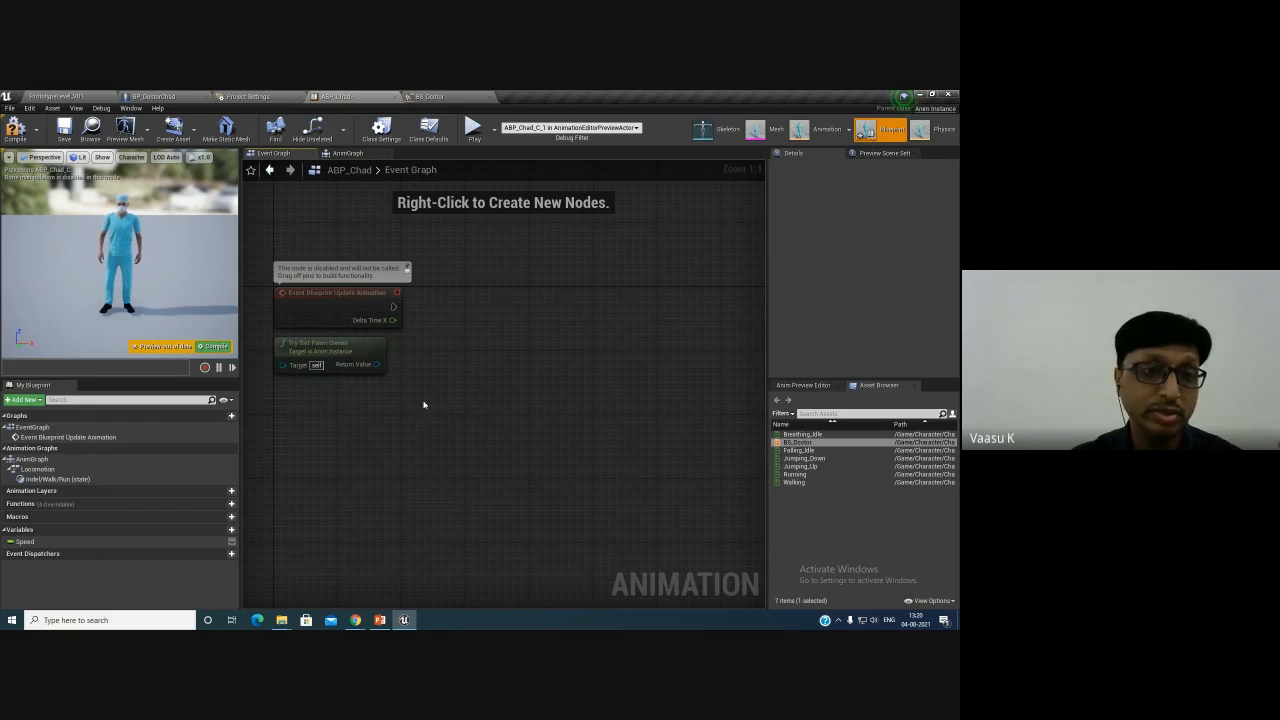
pyautogui.moveTo(393, 307)
pyautogui.mouseDown()
pyautogui.moveTo(457, 312)
pyautogui.moveTo(395, 312)
pyautogui.mouseUp()
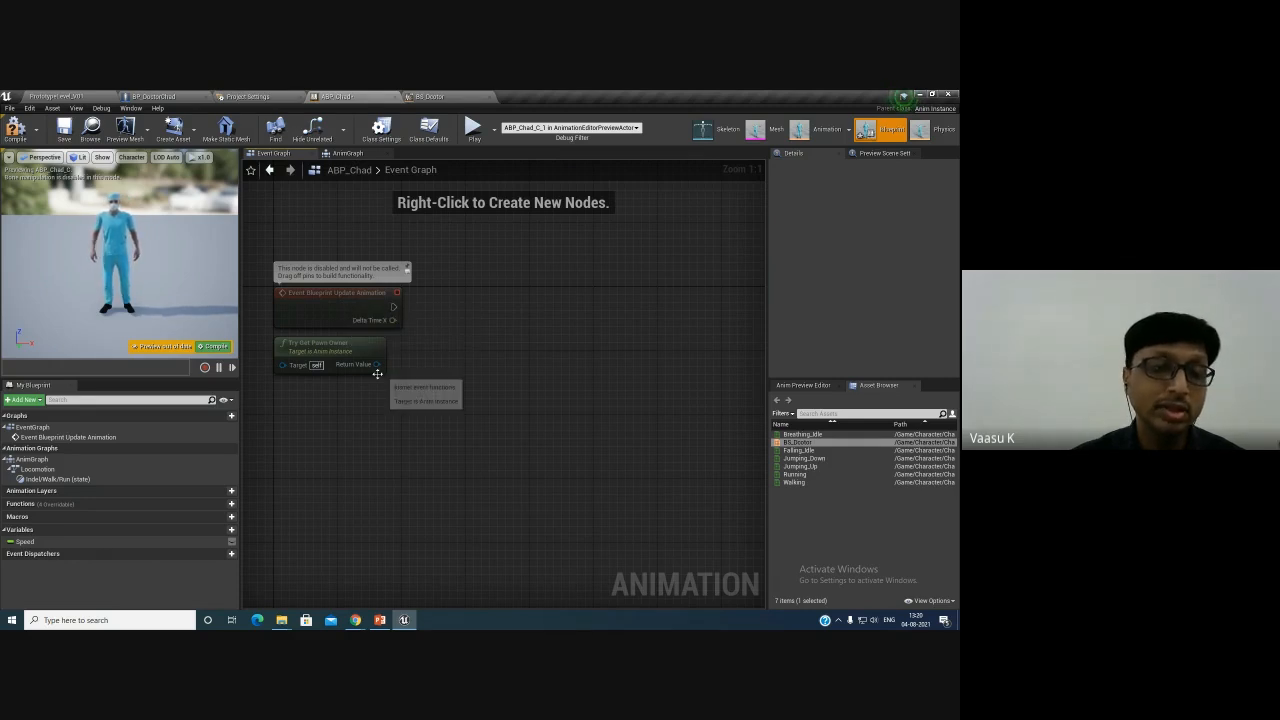
pyautogui.moveTo(392, 306); pyautogui.dragTo(439, 299)
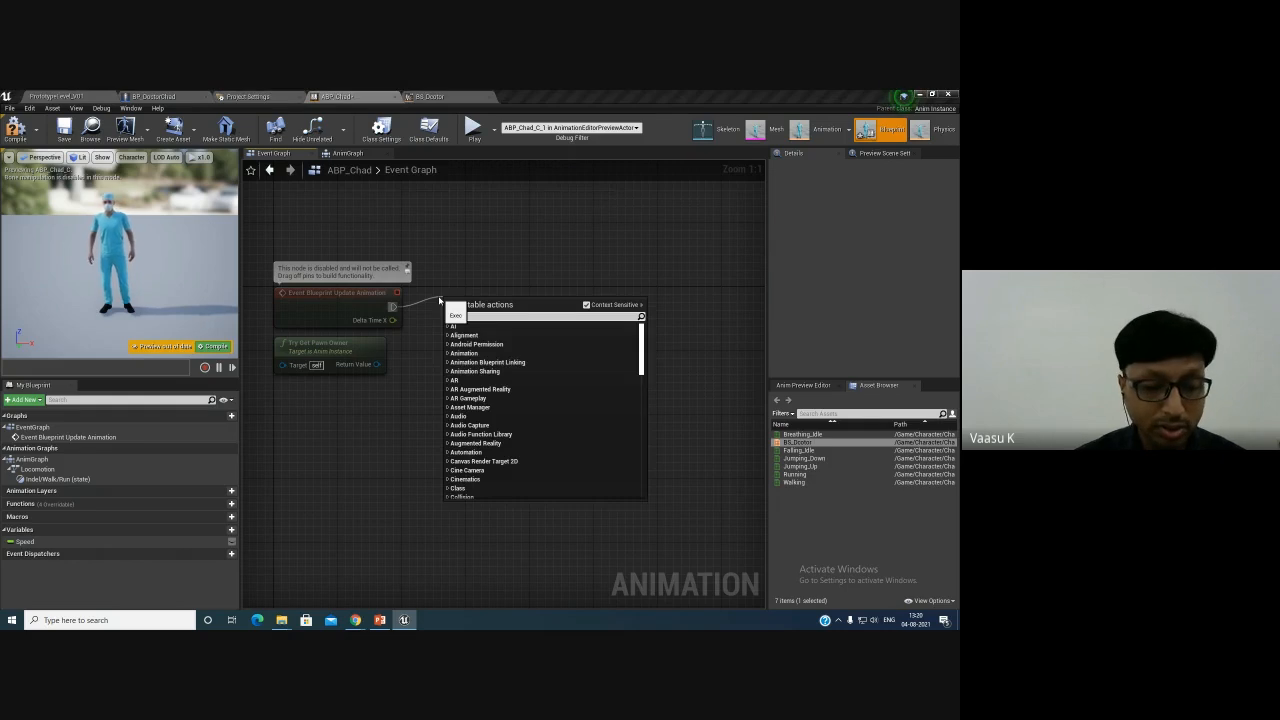
pyautogui.write('isval')
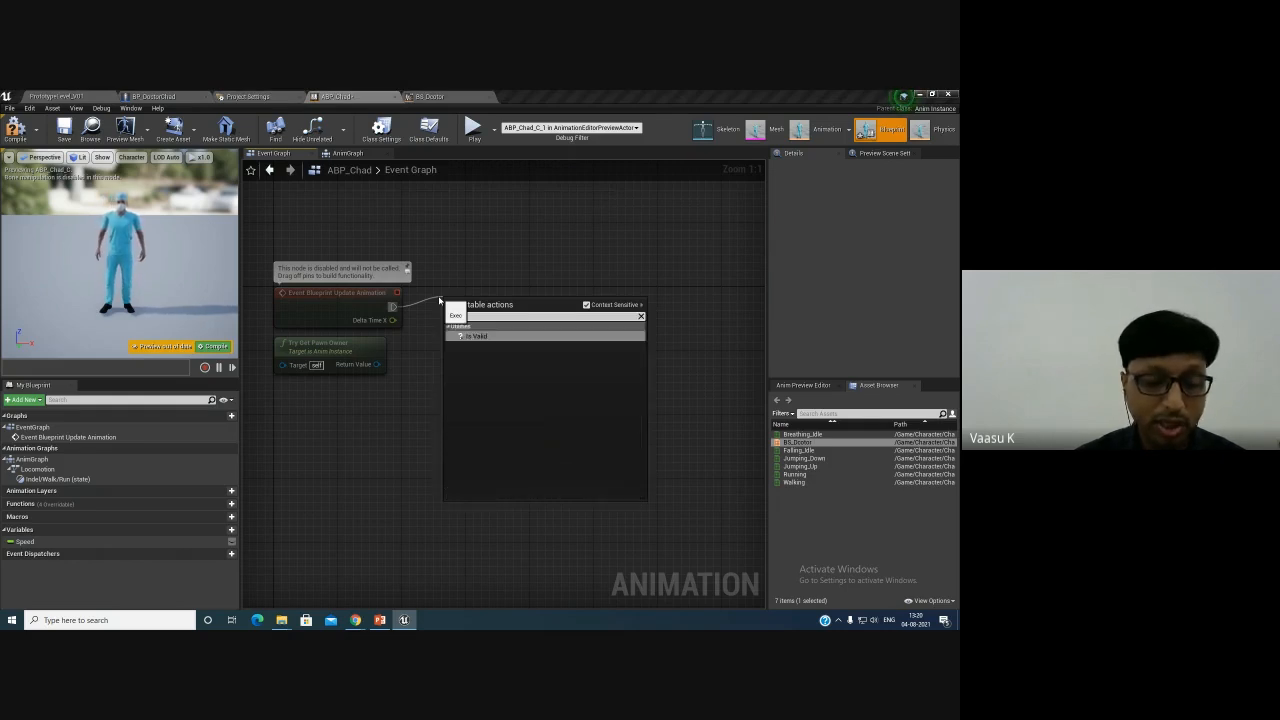
pyautogui.press('Return')
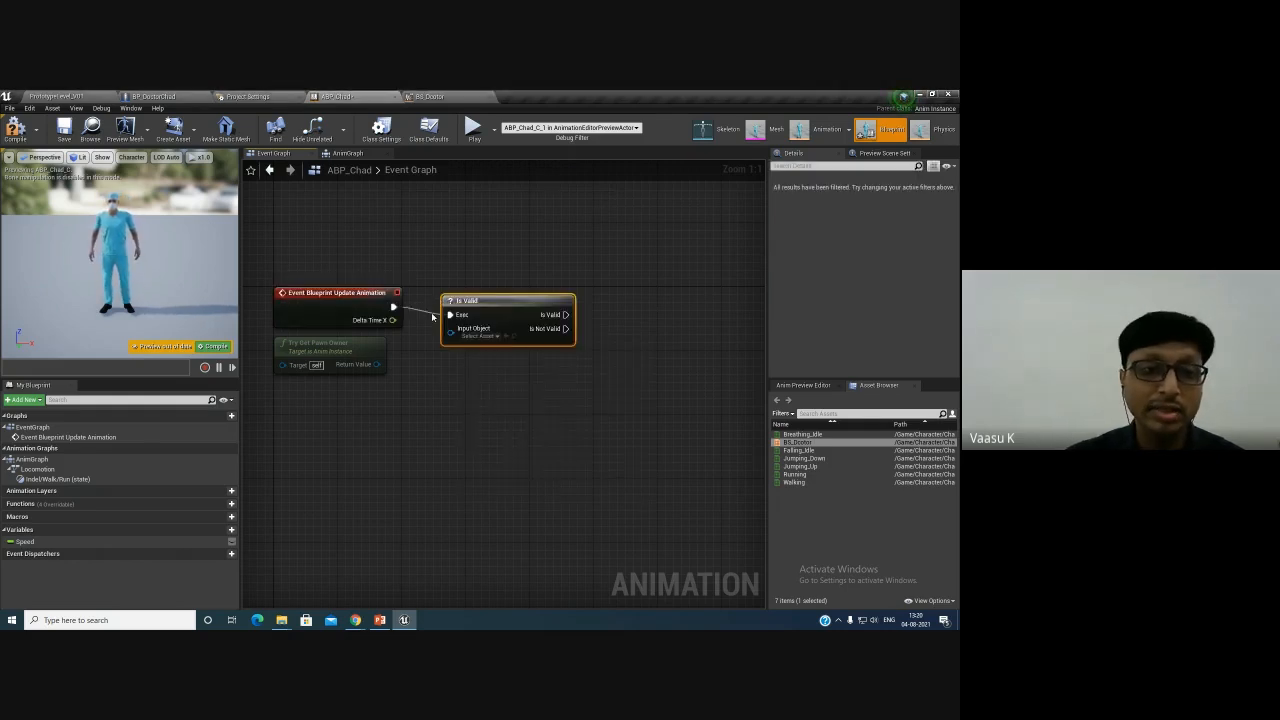
pyautogui.moveTo(478, 300); pyautogui.dragTo(479, 294)
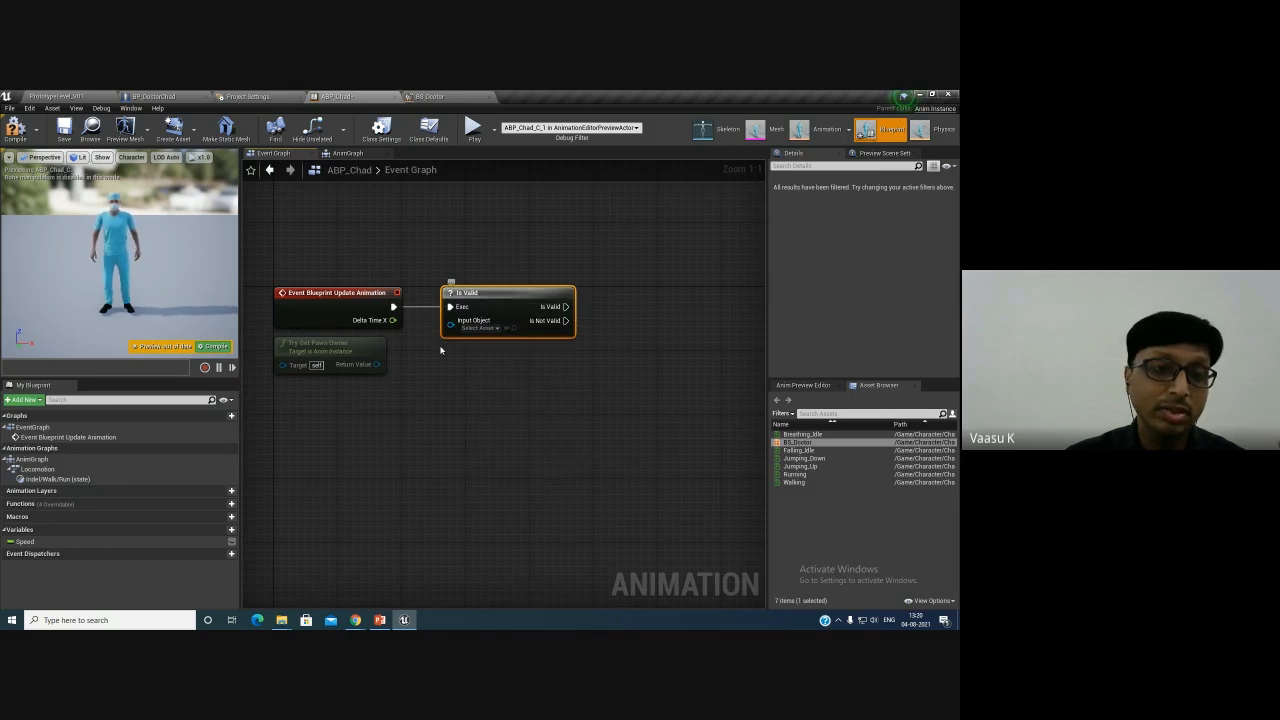
# - Connect Try Get Pawn Owner's return value to Is Valid's input object, and add a Get Velocity node from that return value
pyautogui.moveTo(376, 364); pyautogui.dragTo(491, 307)
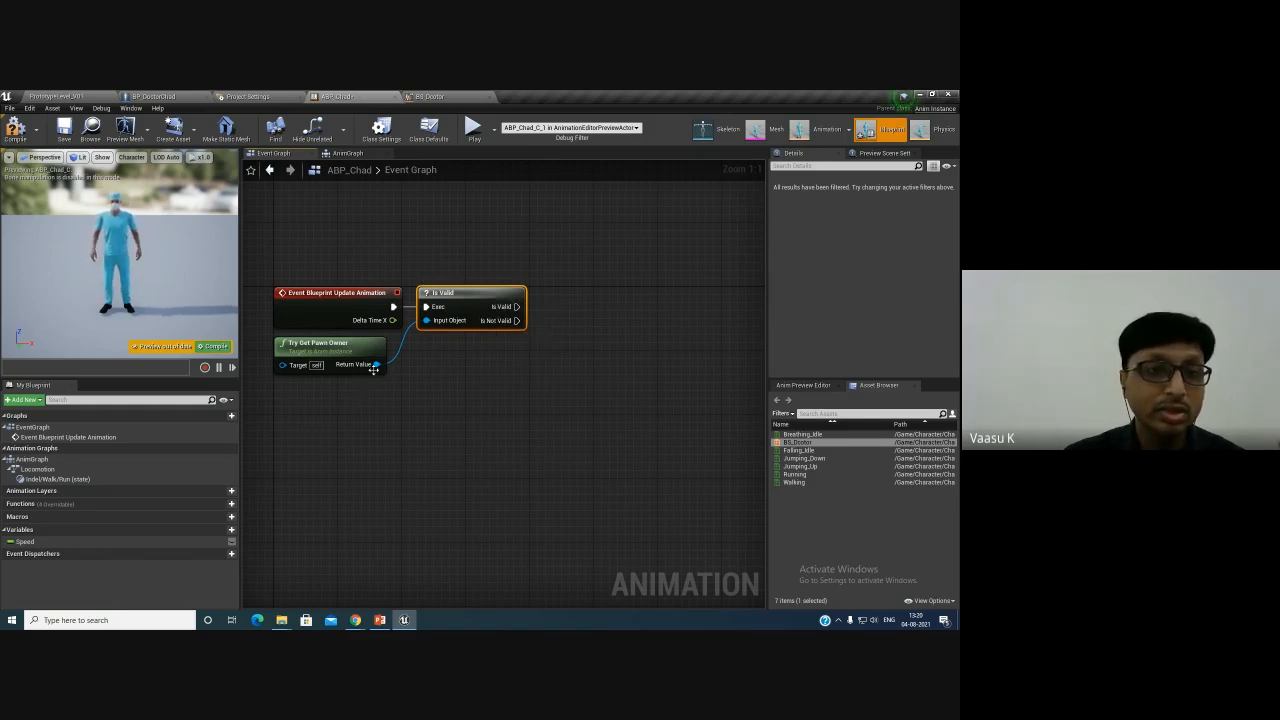
pyautogui.moveTo(375, 365); pyautogui.dragTo(447, 401)
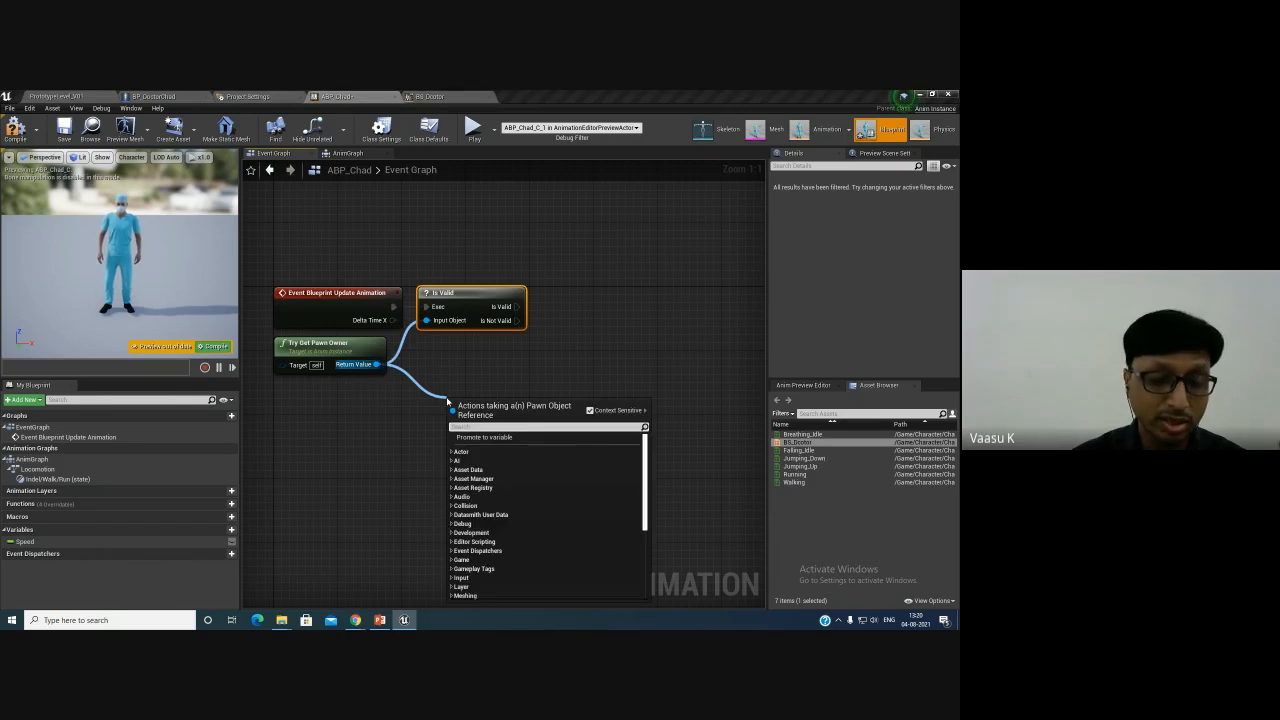
pyautogui.write('get')
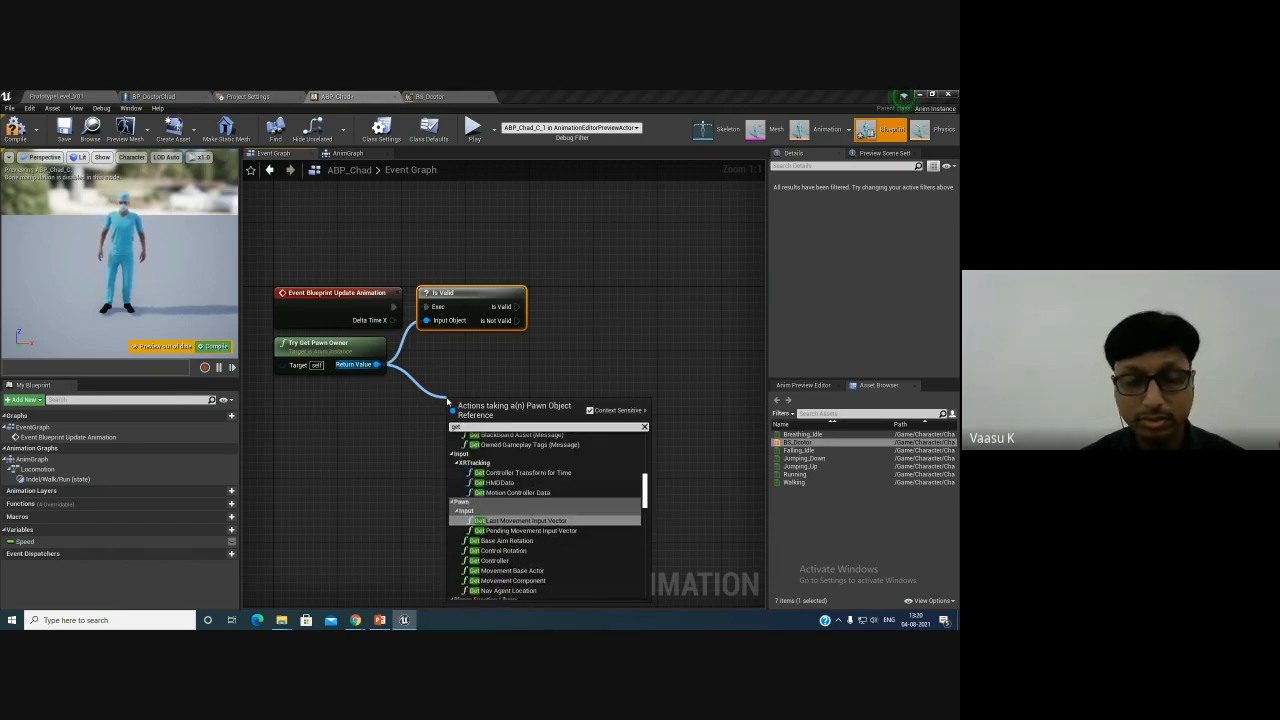
pyautogui.write('ve')
pyautogui.press('BackSpace')
pyautogui.press('BackSpace')
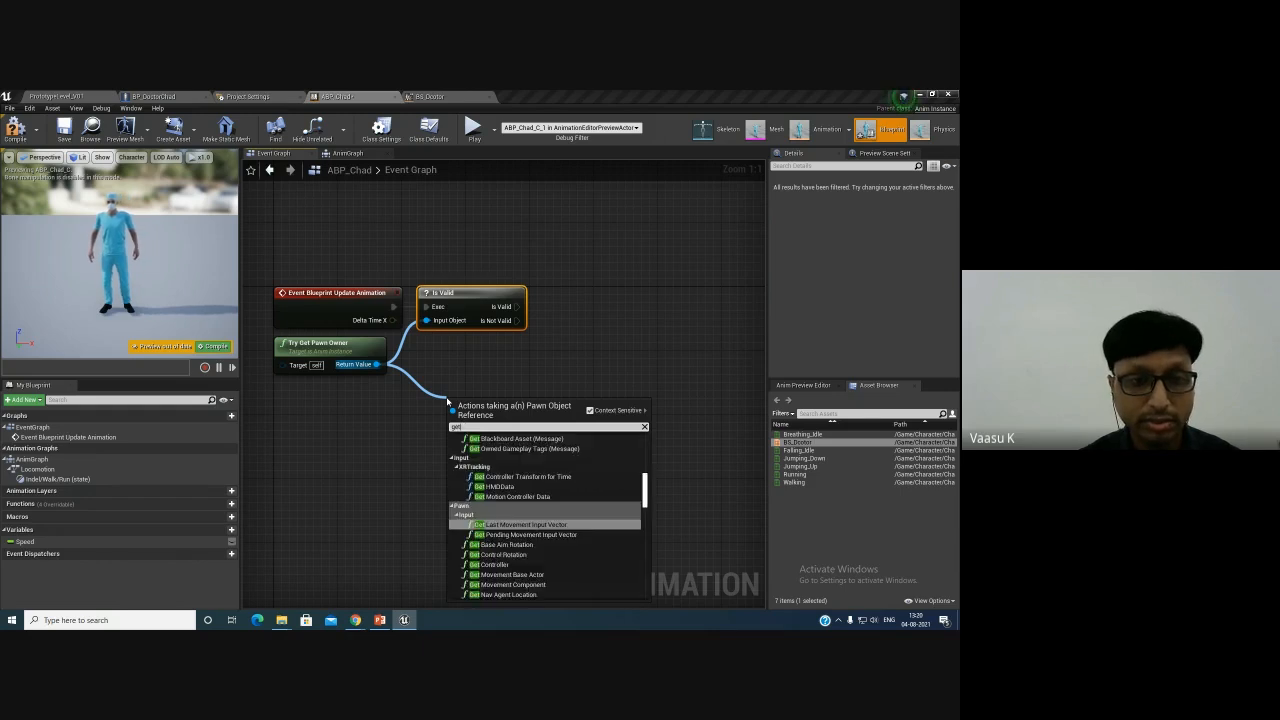
pyautogui.press('BackSpace')
pyautogui.press('BackSpace')
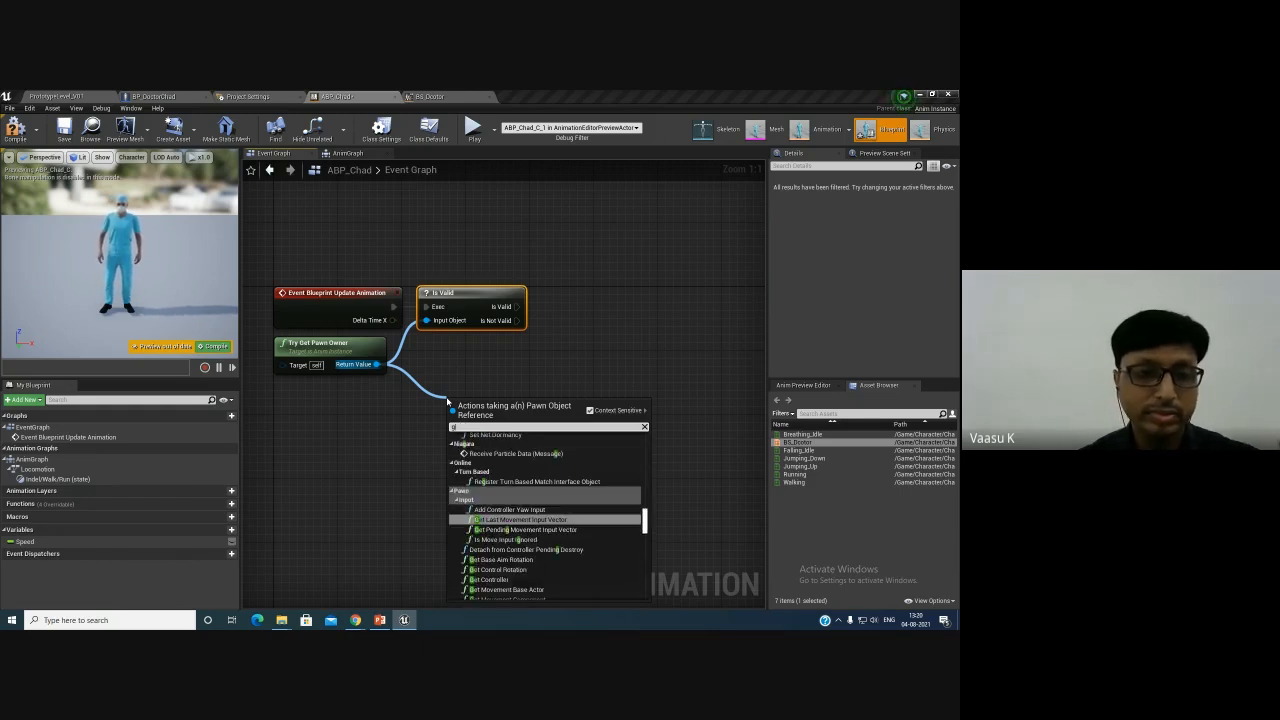
pyautogui.press('BackSpace')
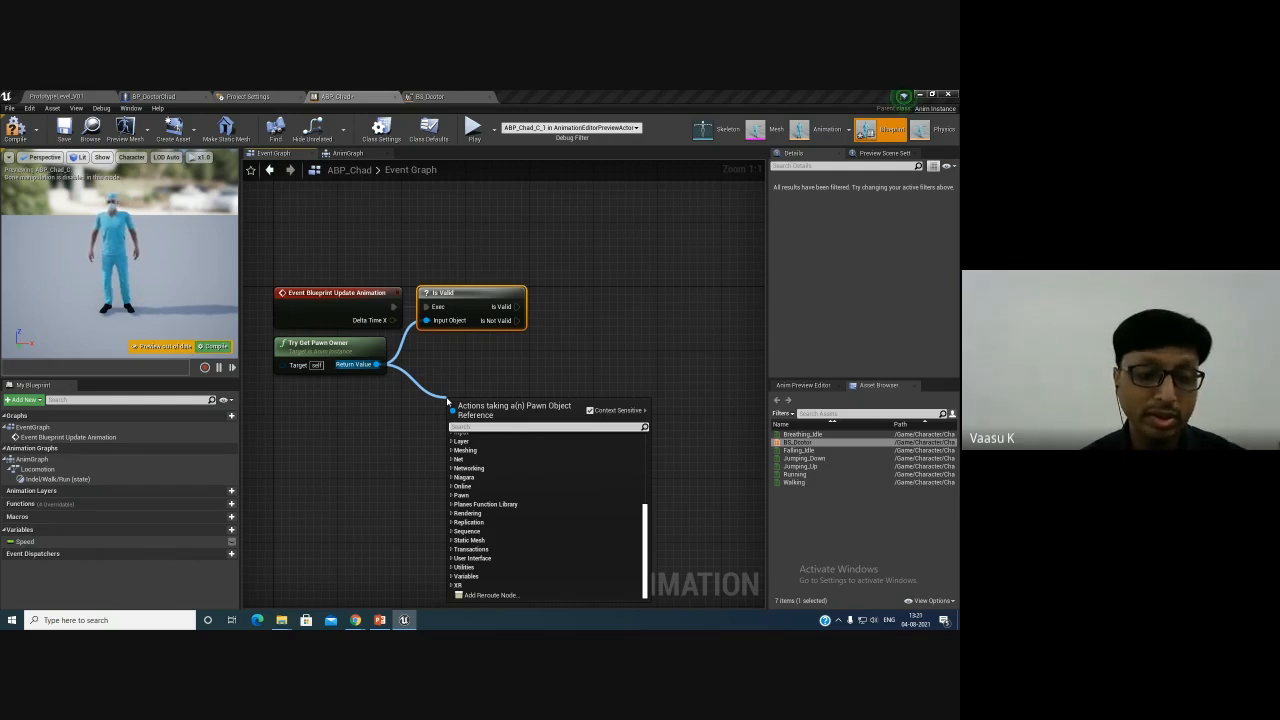
pyautogui.write('g')
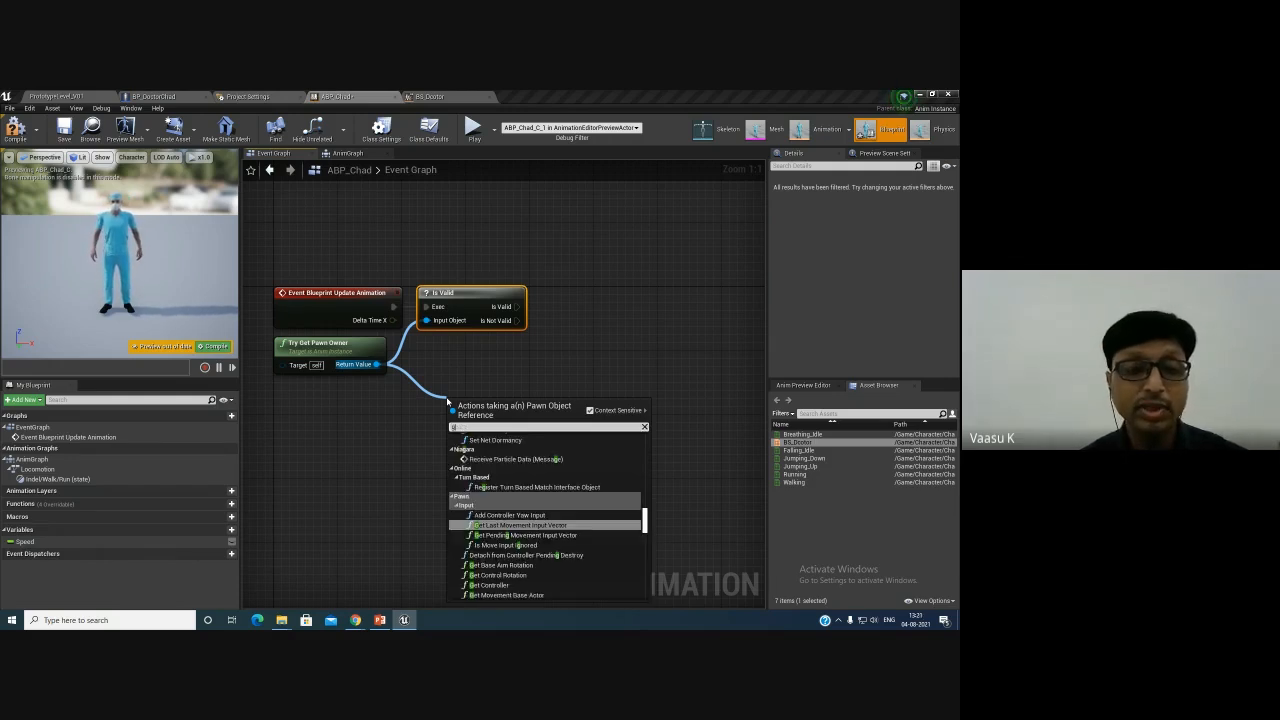
pyautogui.write('etvel')
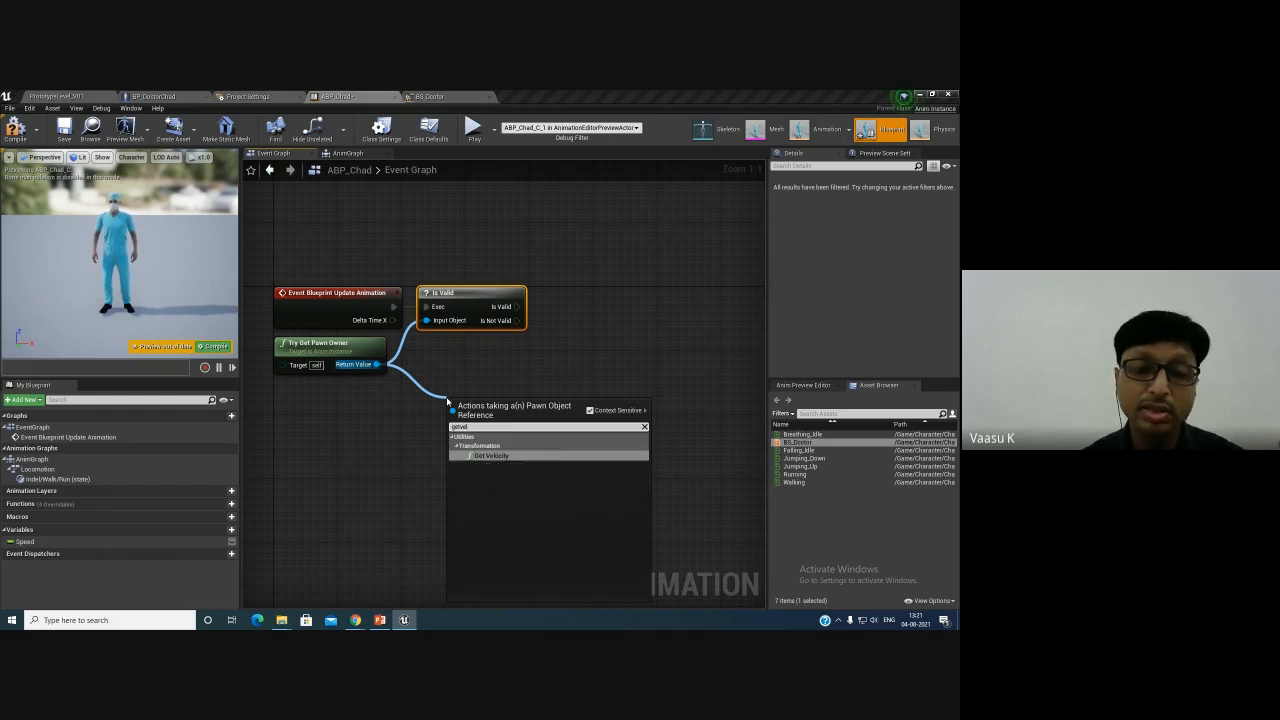
pyautogui.press('Return')
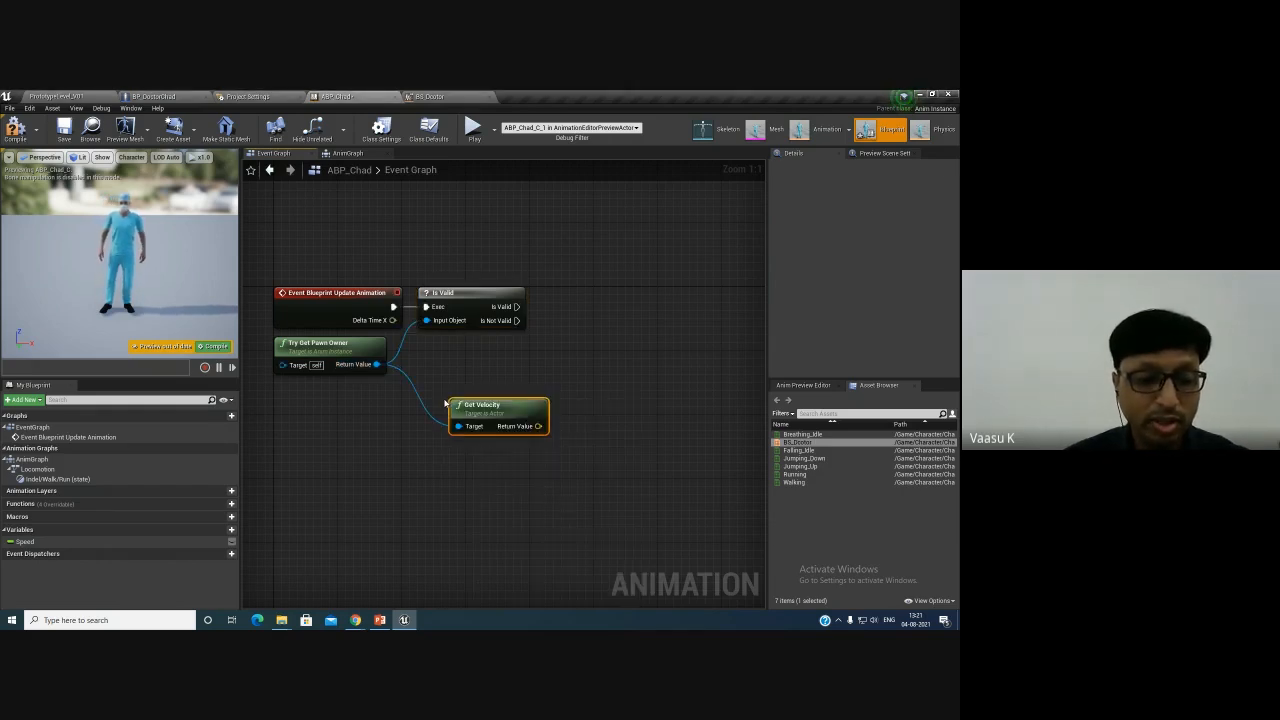
# - Add a VectorLength node fed by Get Velocity's return value and position it beside it
pyautogui.moveTo(513, 406); pyautogui.dragTo(572, 396)
pyautogui.write('vector')
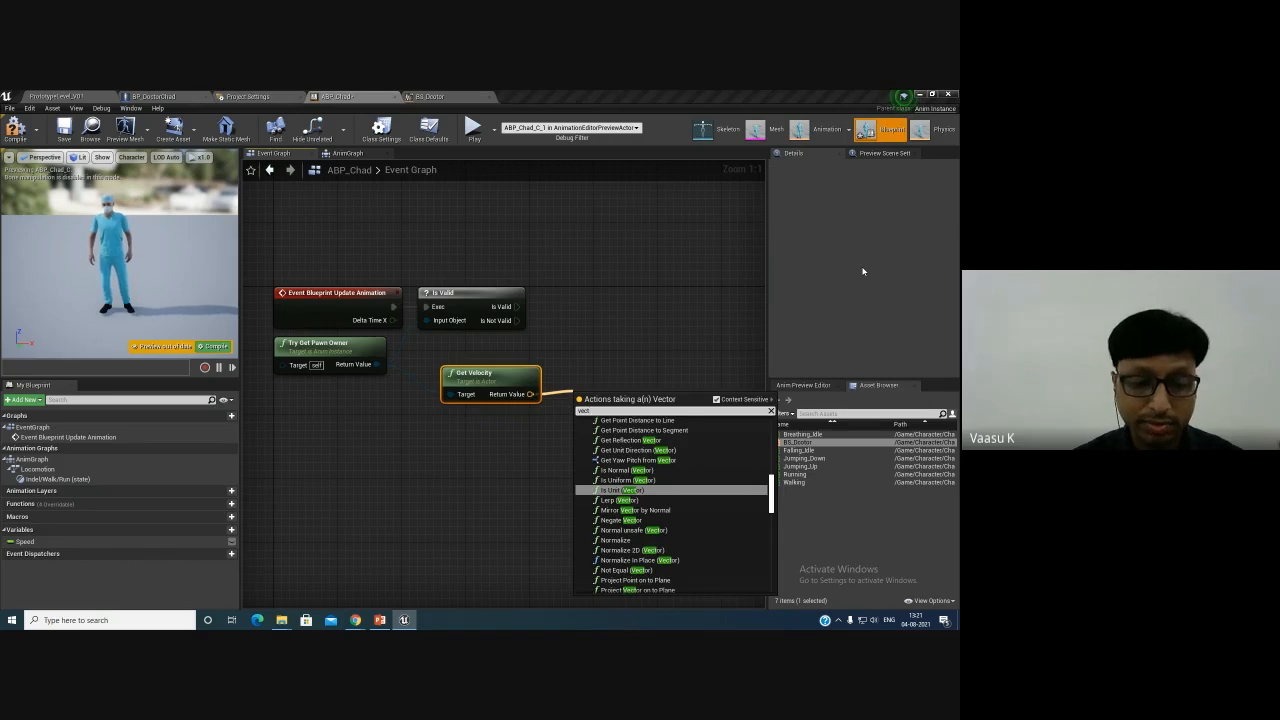
pyautogui.write('t')
pyautogui.press('BackSpace')
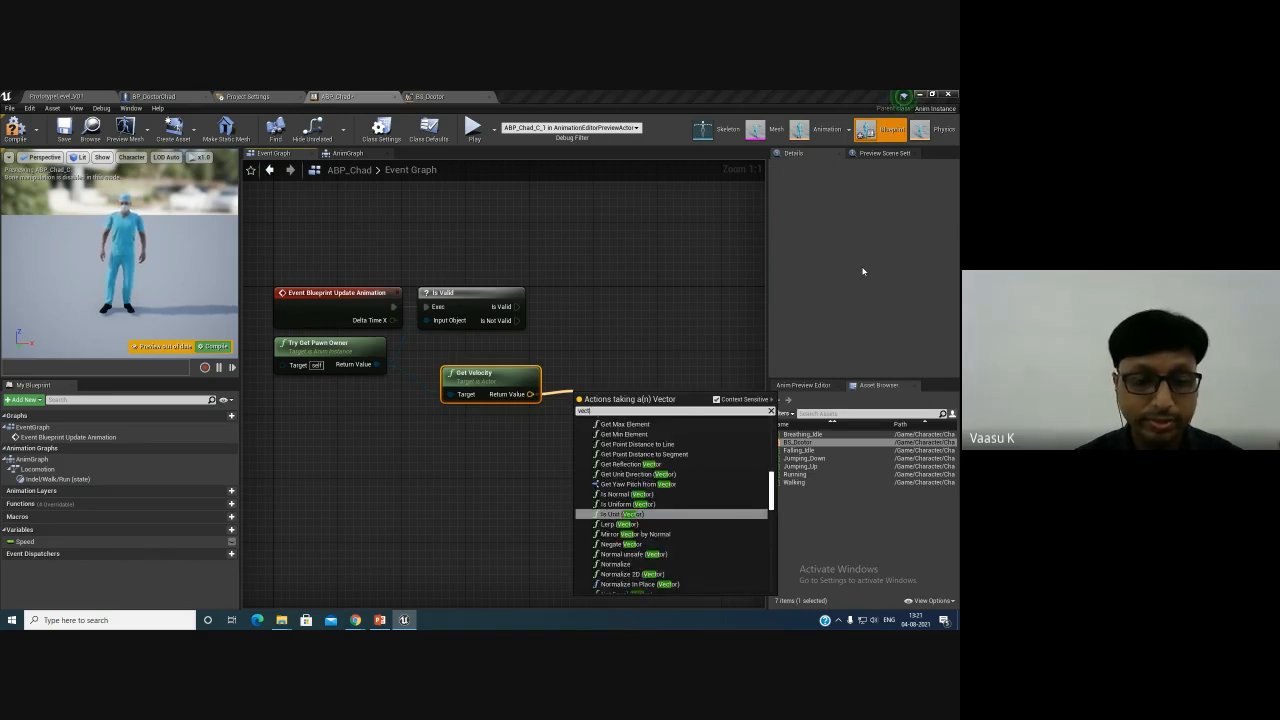
pyautogui.write('orle')
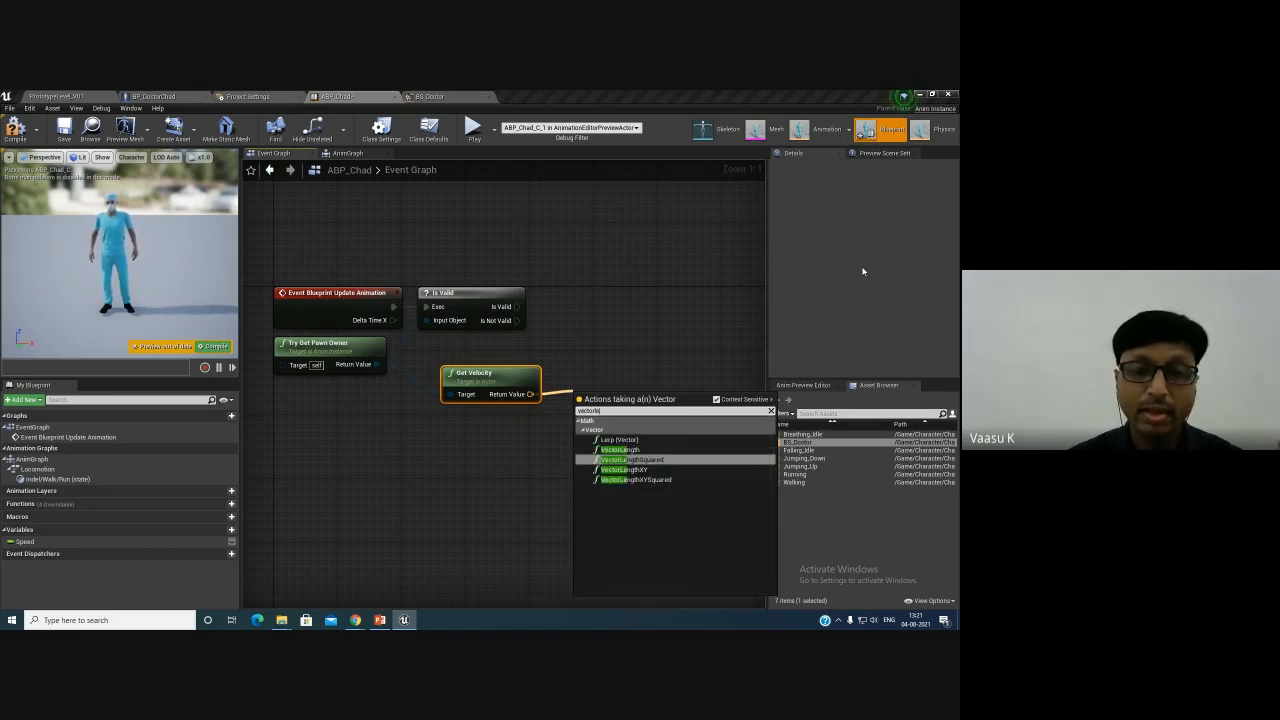
pyautogui.press('Return')
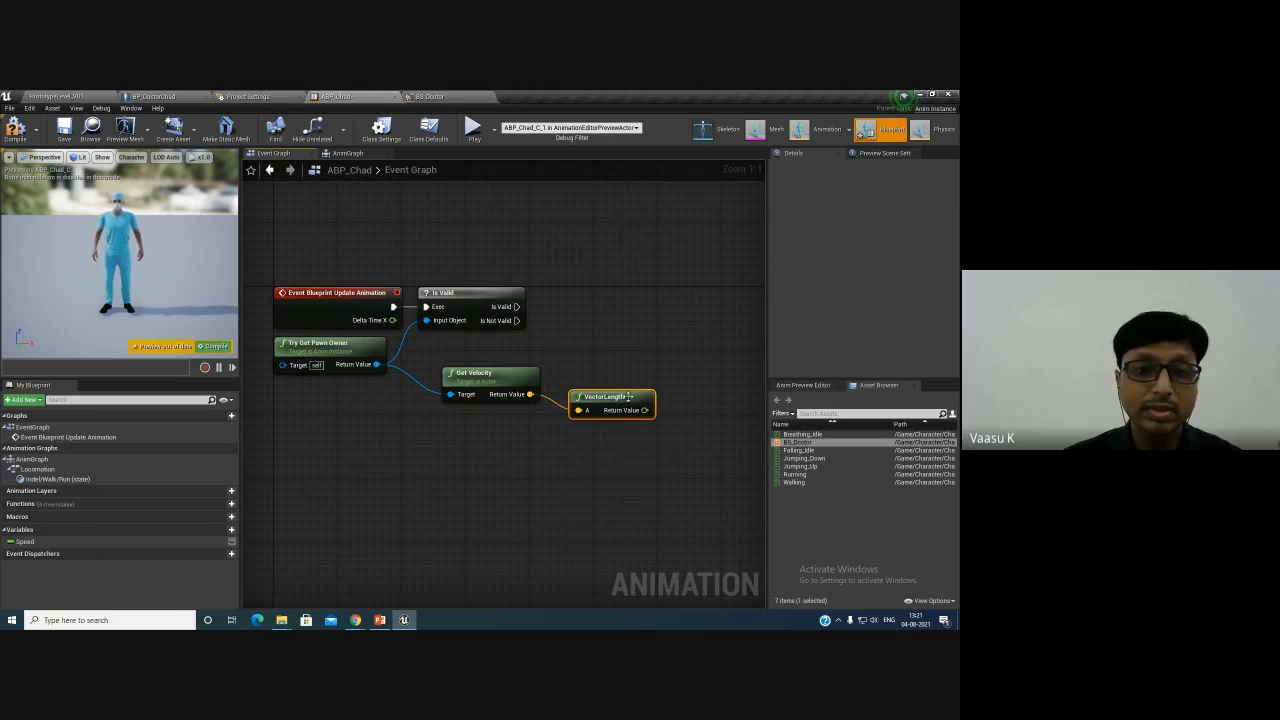
pyautogui.moveTo(612, 398); pyautogui.dragTo(596, 382)
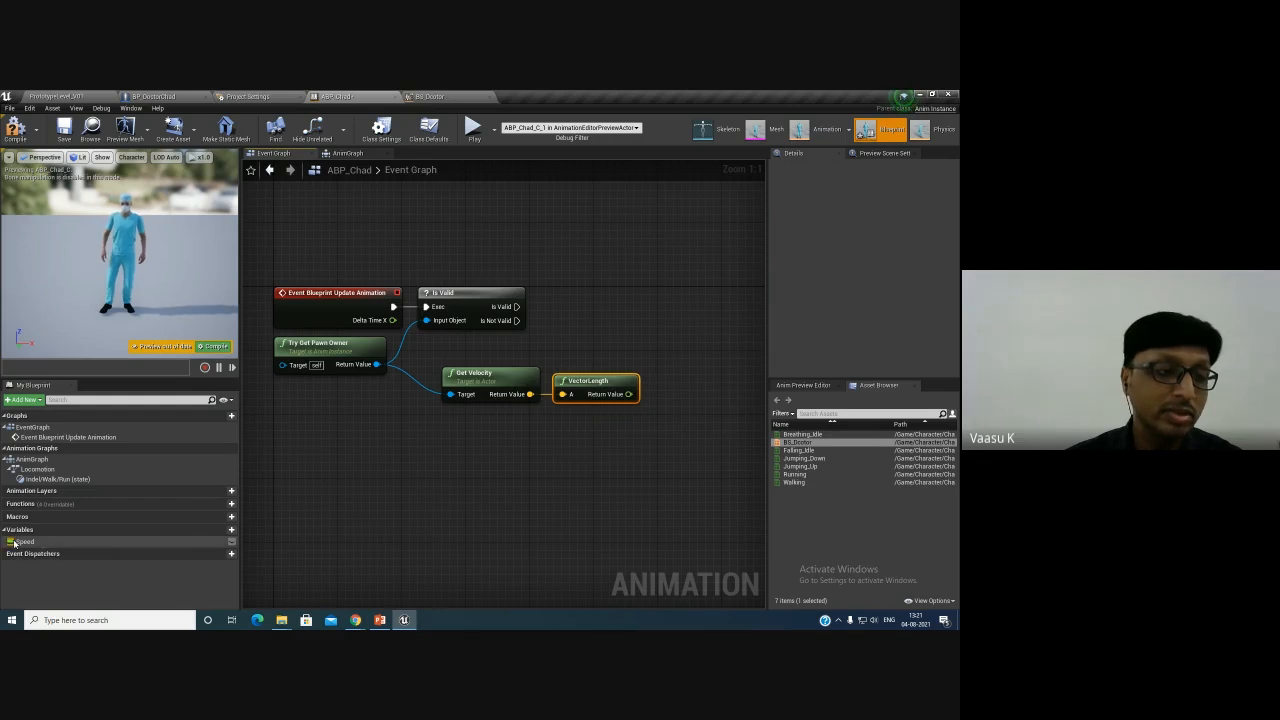
# - Add a Set Speed node, feed it VectorLength's output, run it from Is Valid's Is Valid pin, and compile
pyautogui.click(33, 542)
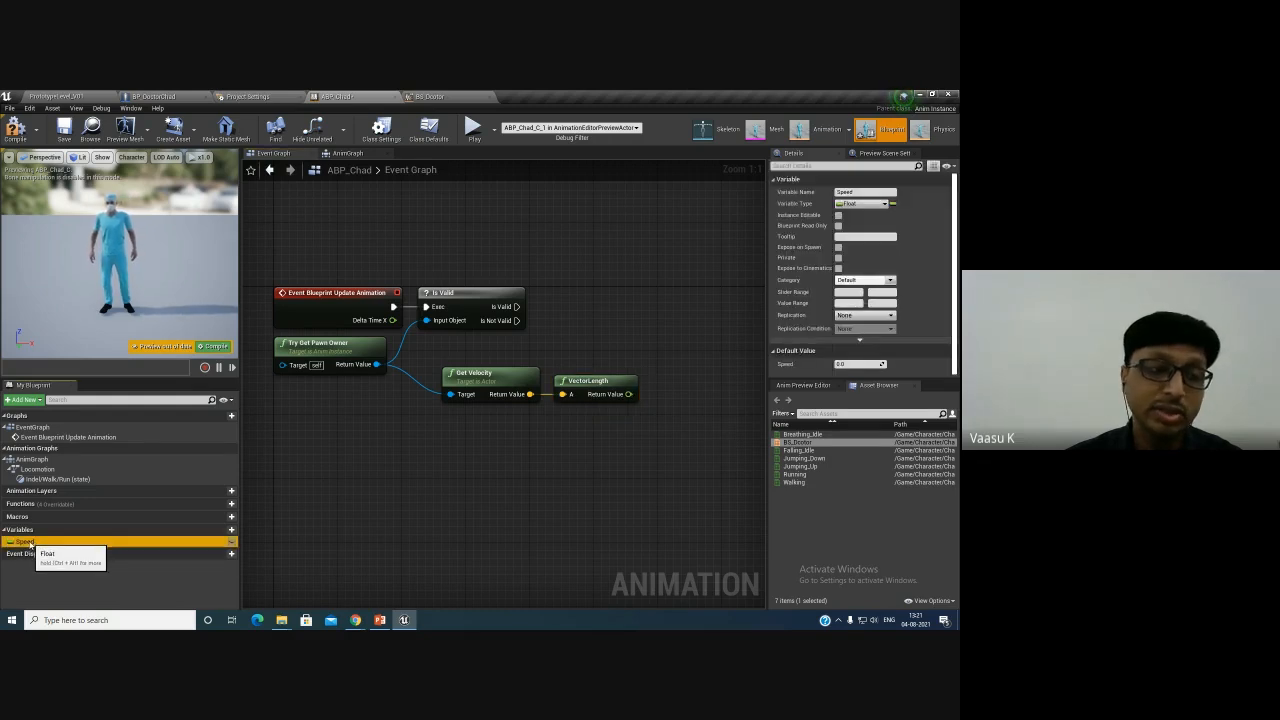
pyautogui.moveTo(33, 542); pyautogui.dragTo(634, 310)
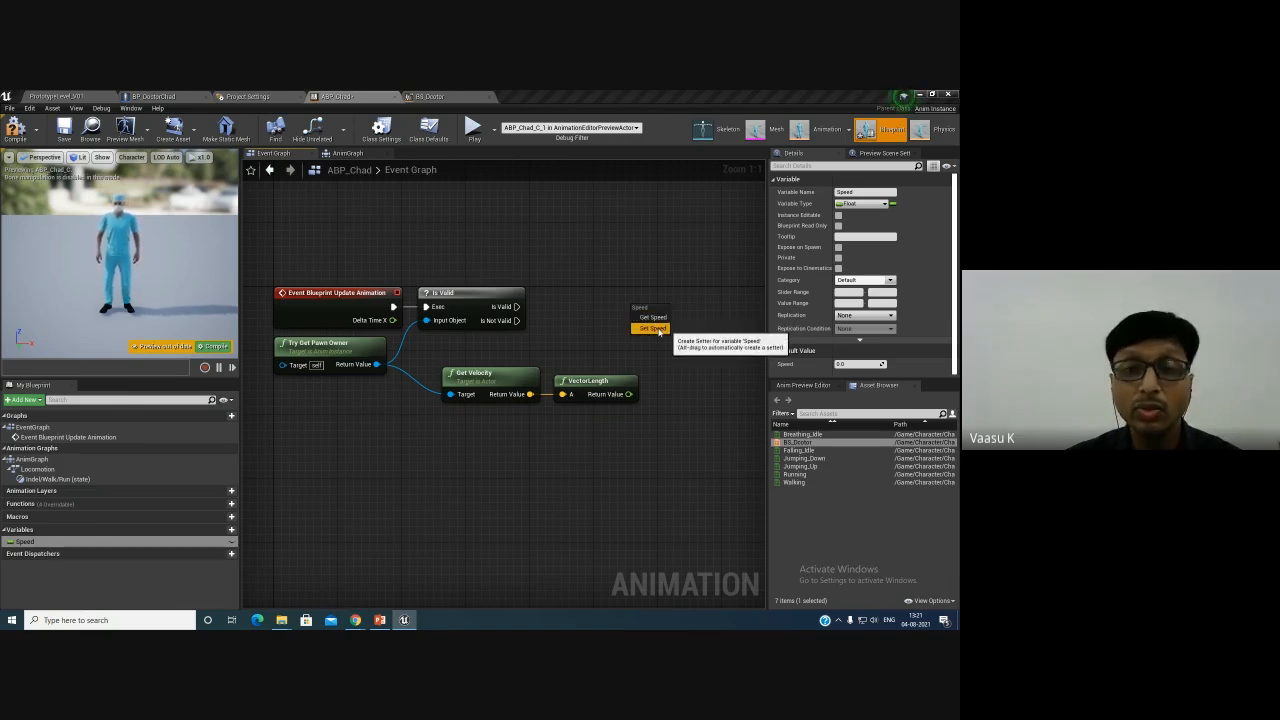
pyautogui.click(652, 329)
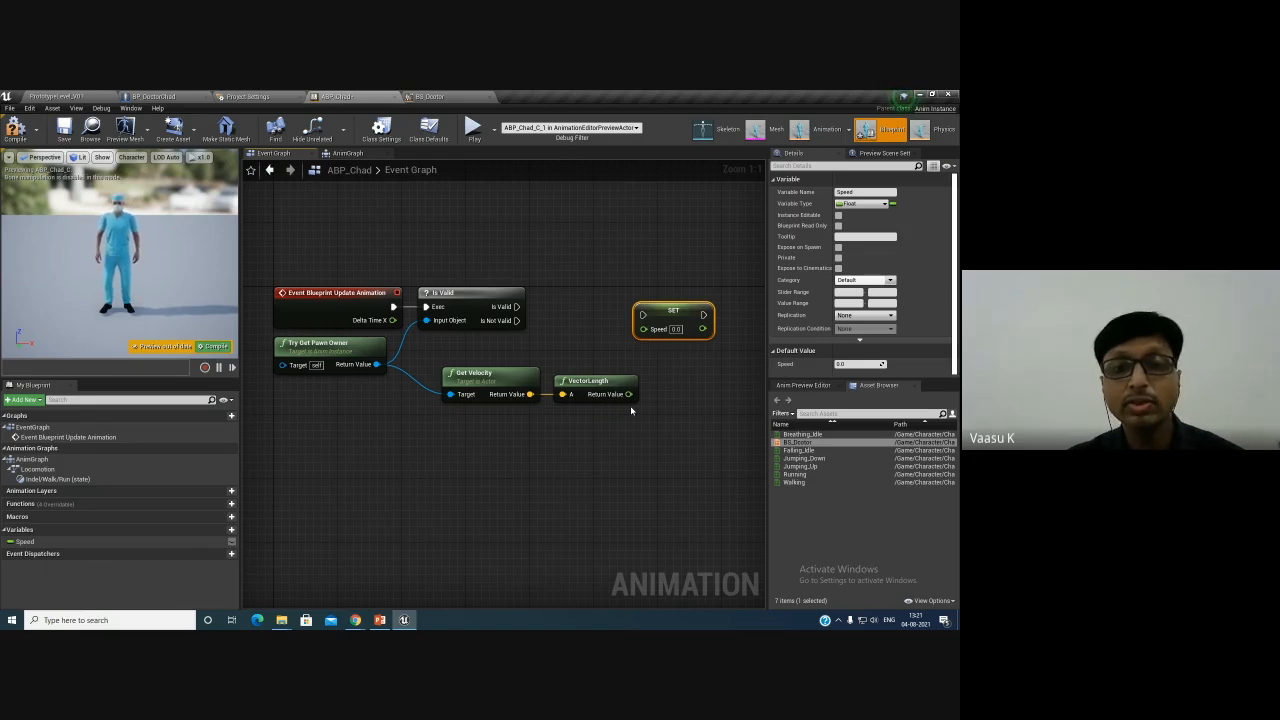
pyautogui.moveTo(634, 396); pyautogui.dragTo(650, 336)
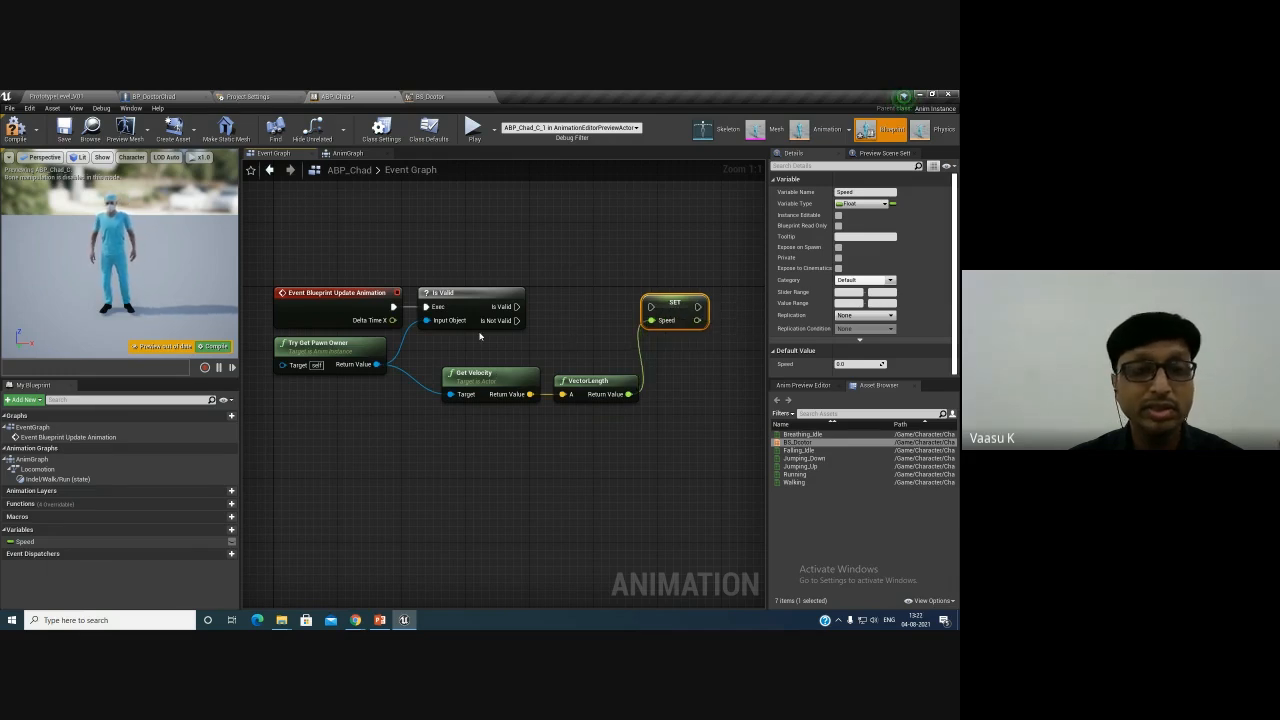
pyautogui.moveTo(516, 306); pyautogui.dragTo(652, 310)
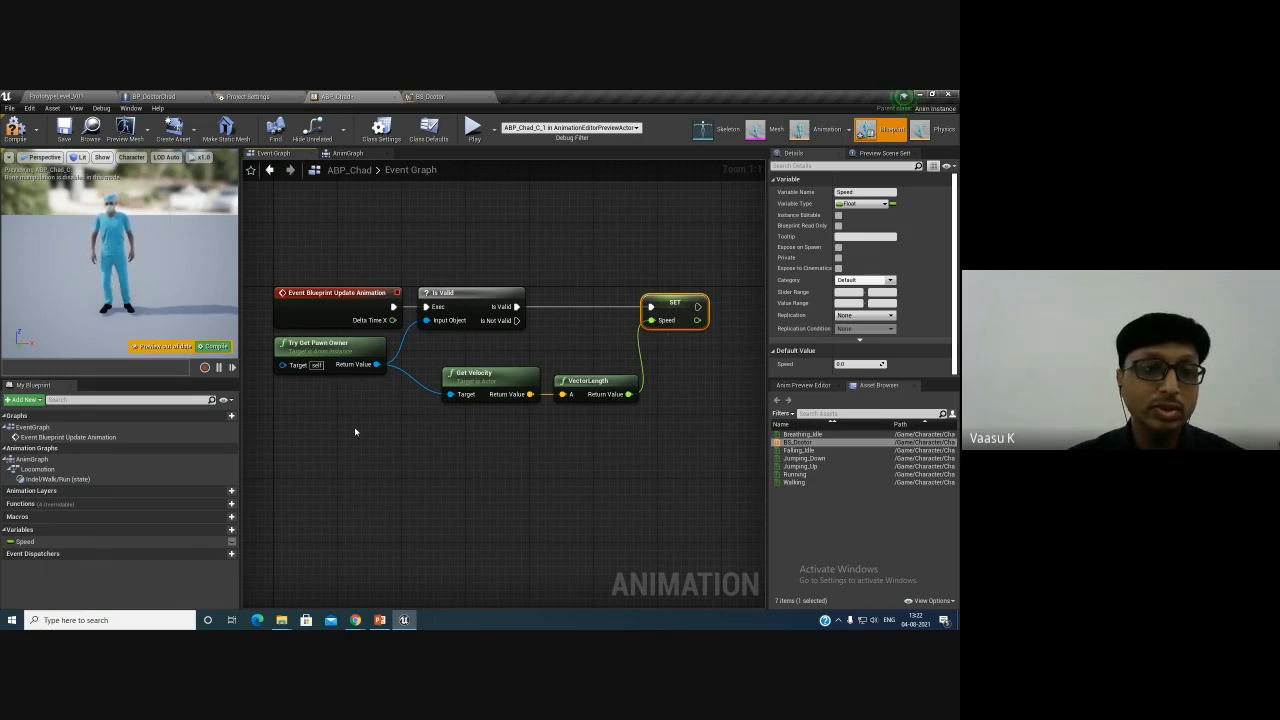
pyautogui.click(15, 128)
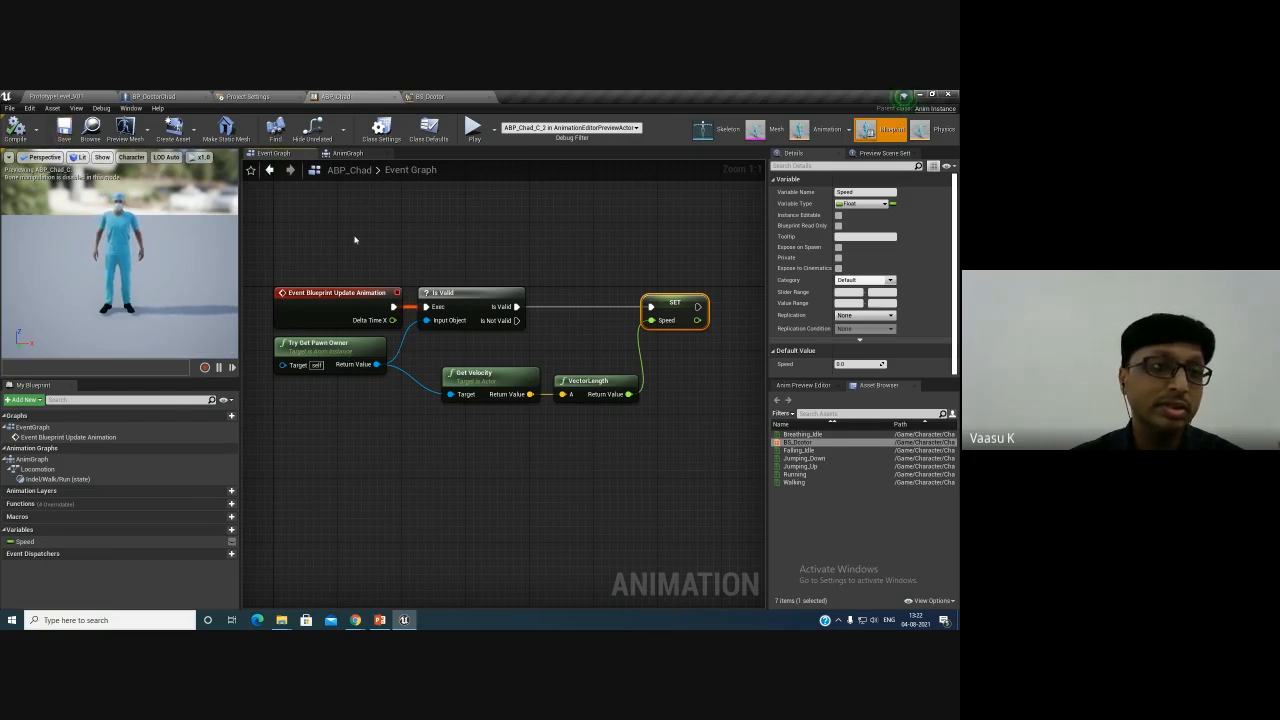
# - In BP_DoctorChad, set the mesh's Animation Mode to Use Animation Blueprint and its Anim Class to ABP_Chad
pyautogui.click(158, 96)
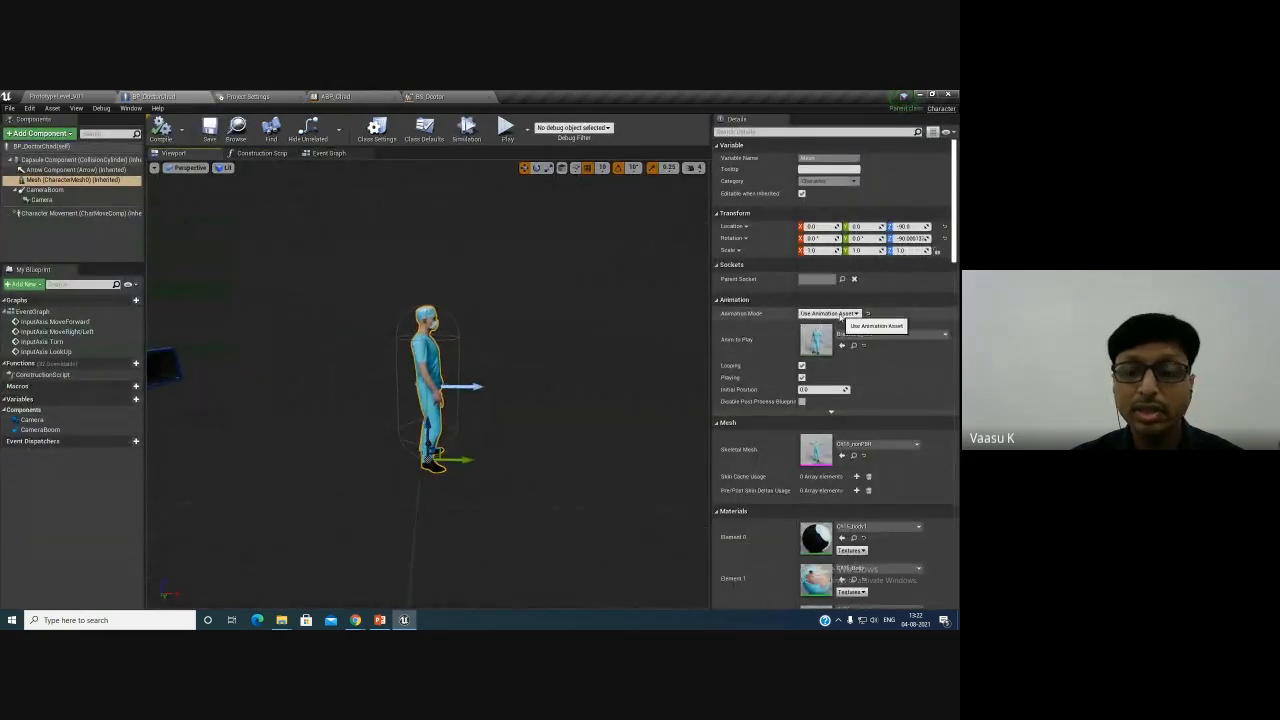
pyautogui.click(842, 314)
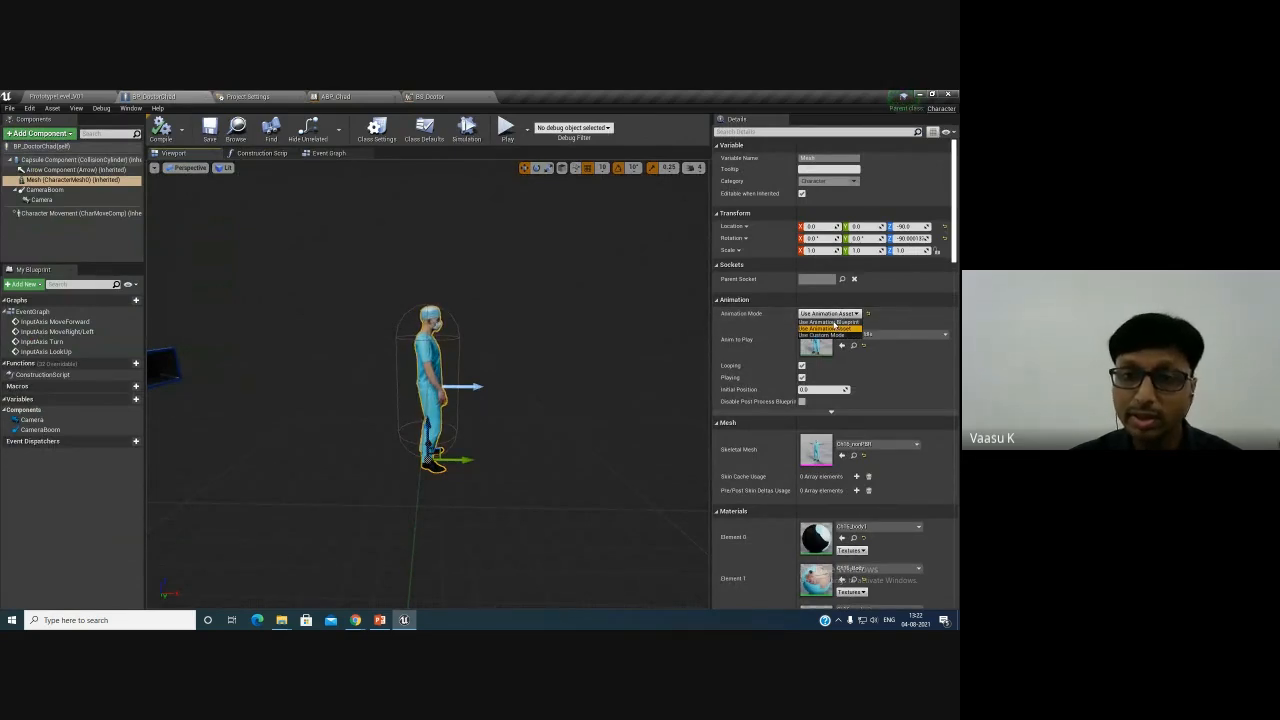
pyautogui.click(830, 321)
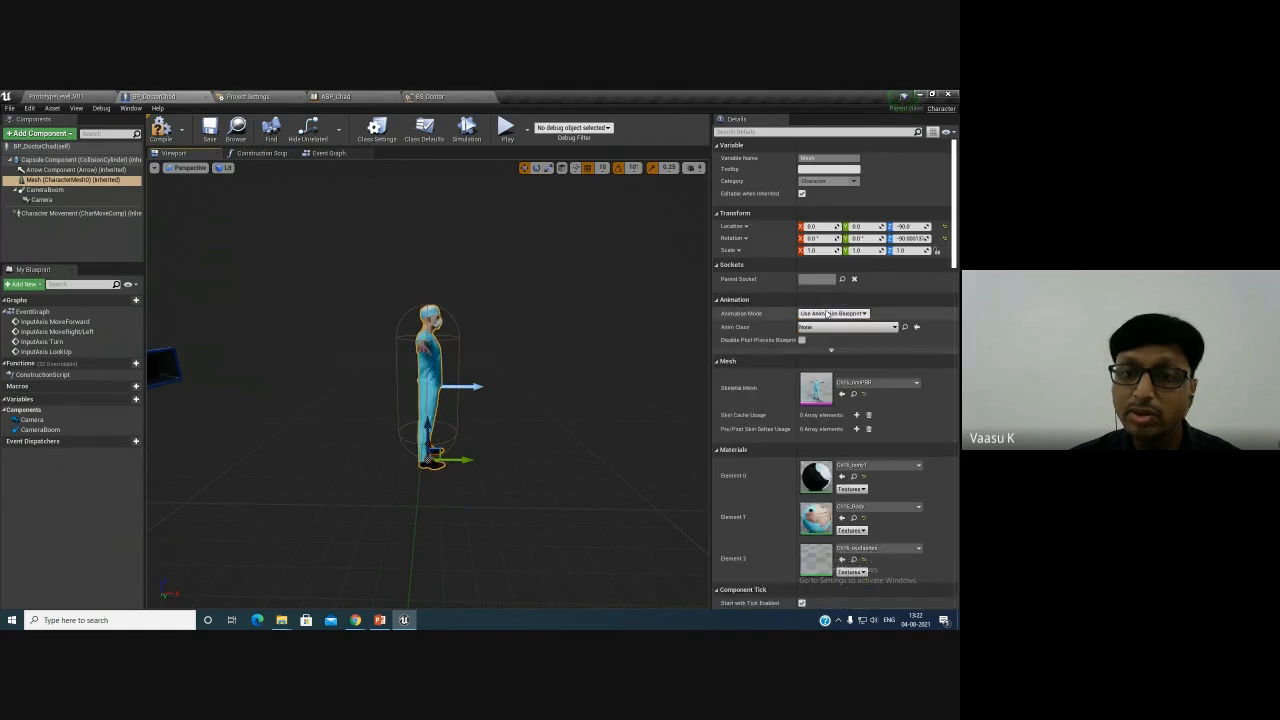
pyautogui.click(828, 313)
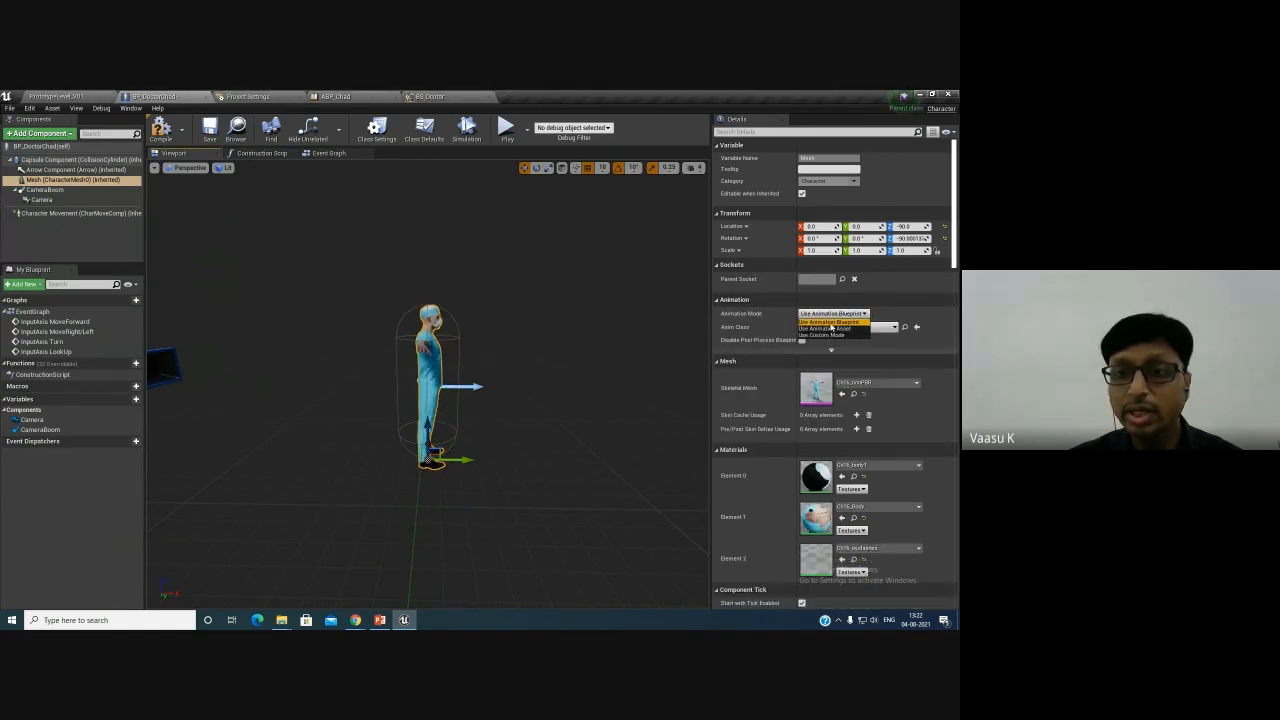
pyautogui.click(840, 323)
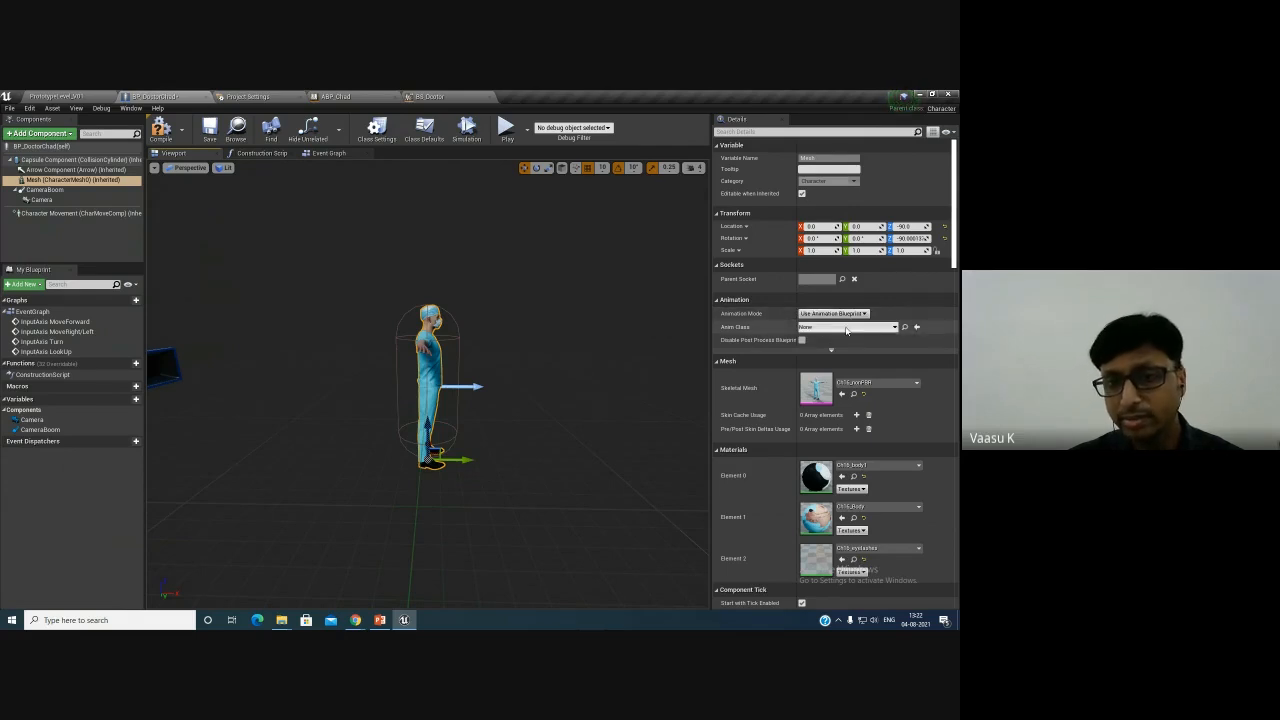
pyautogui.click(846, 328)
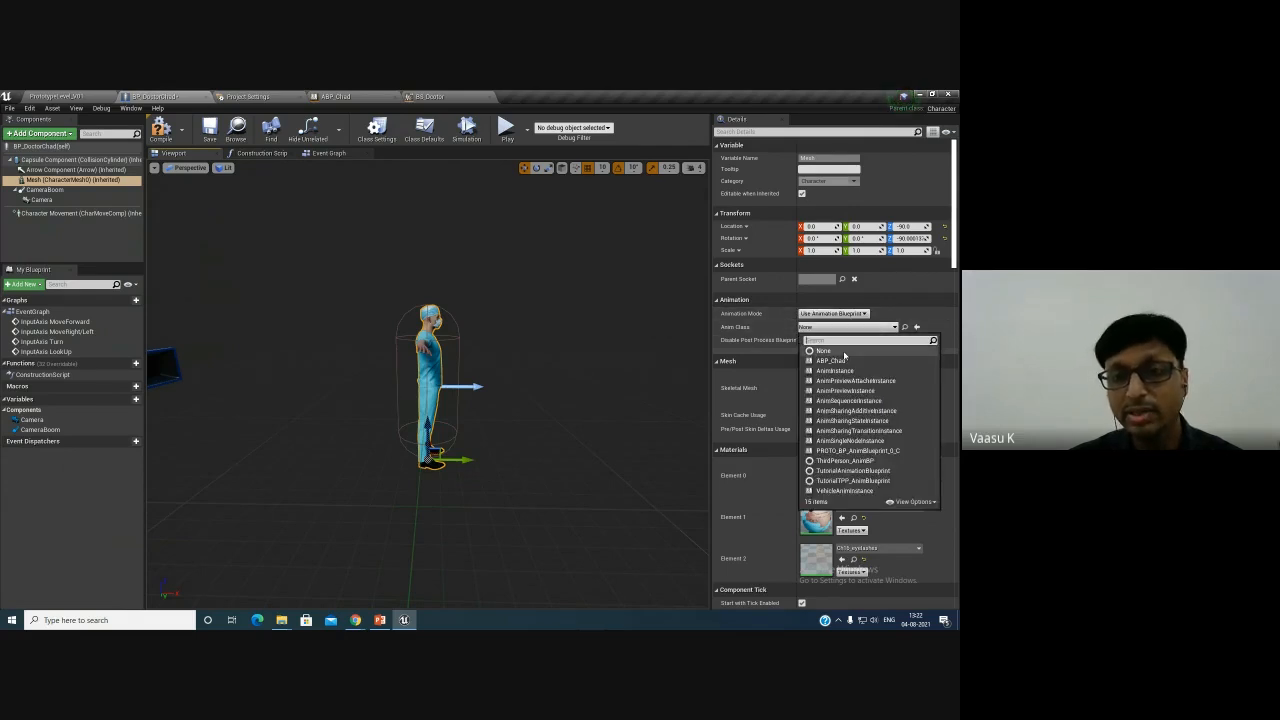
pyautogui.click(840, 361)
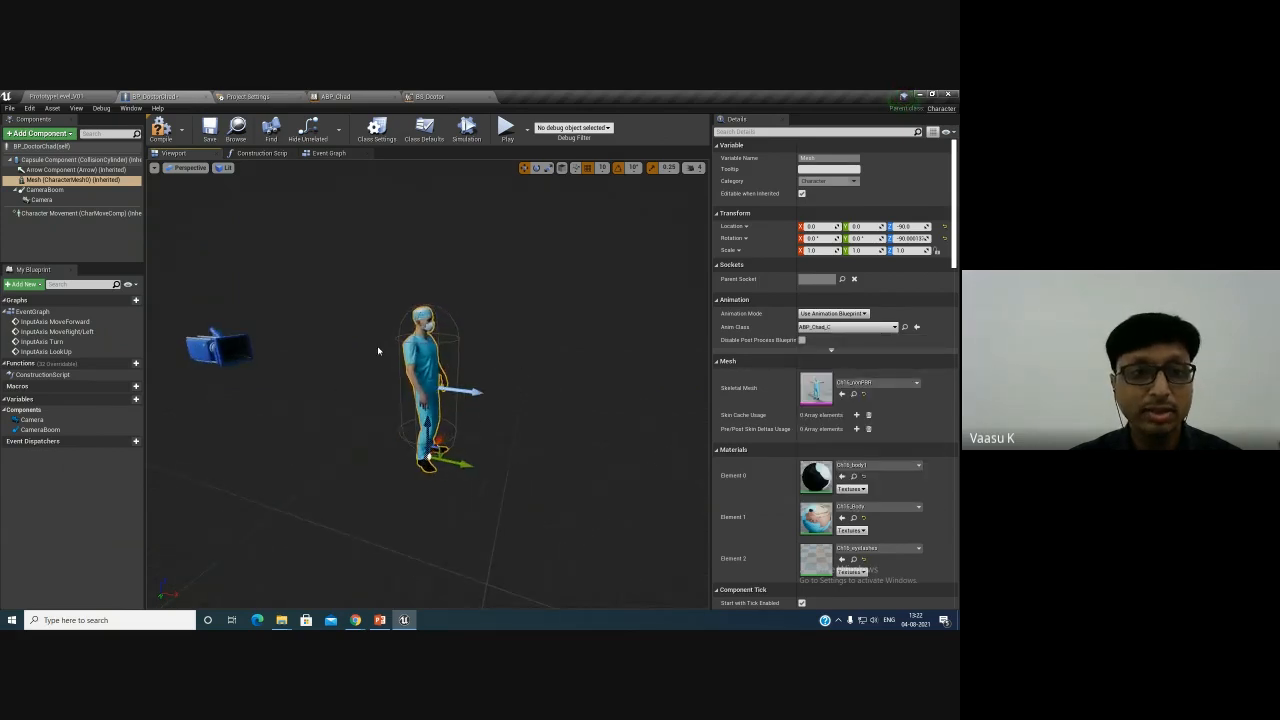
# - Compile and save BP_DoctorChad, then start Play in the level
pyautogui.click(164, 133)
pyautogui.click(210, 131)
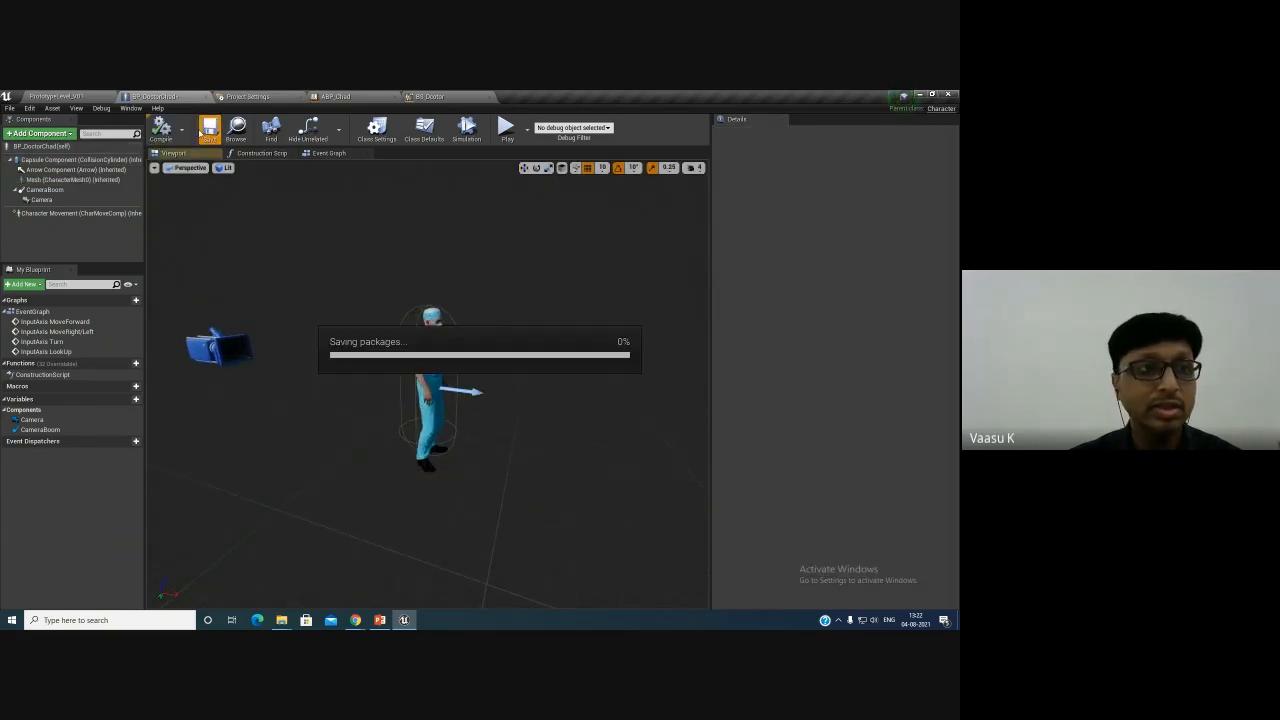
pyautogui.click(60, 97)
pyautogui.click(577, 130)
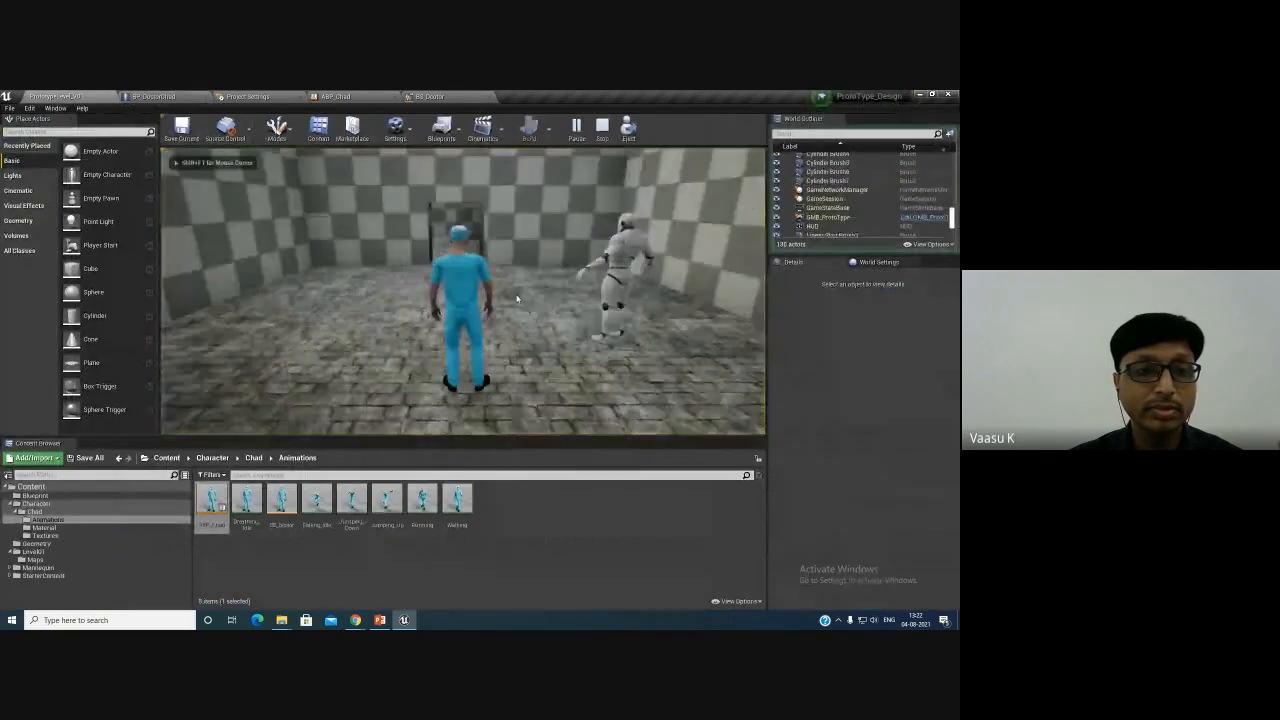
# - Walk the character forward in the level to test the locomotion, then stop playing
pyautogui.press('w')
pyautogui.press('w')
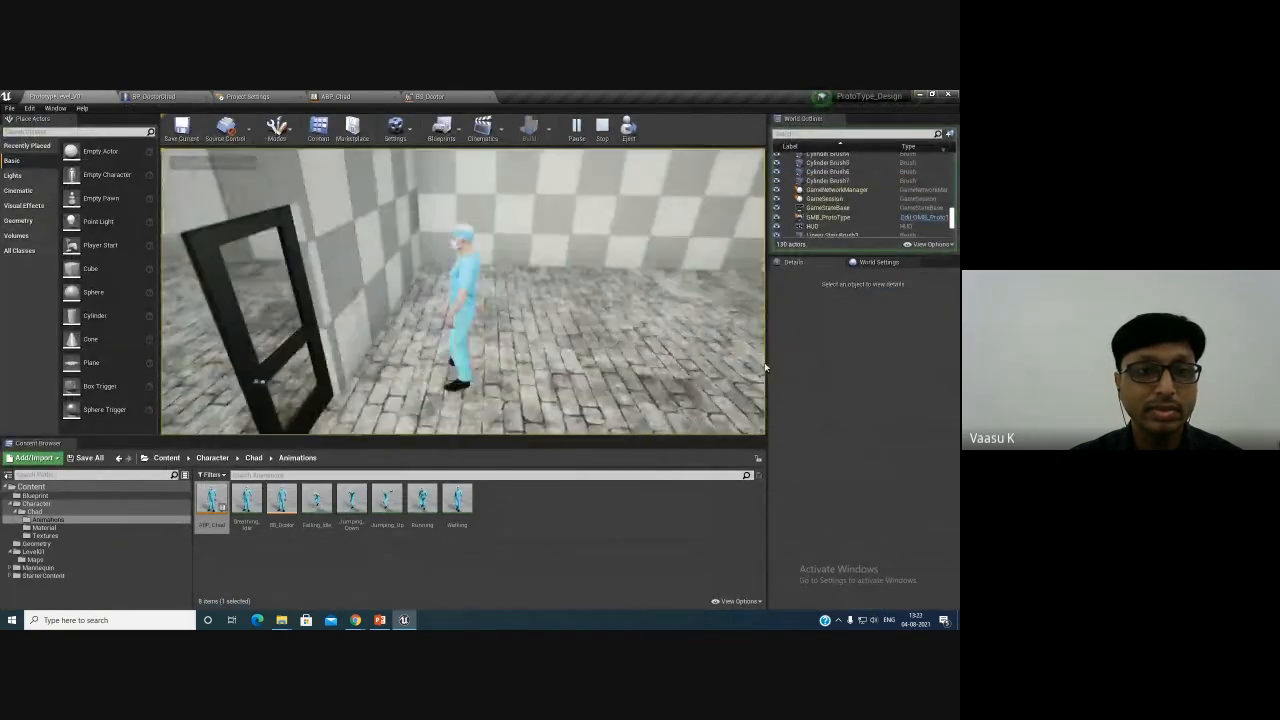
pyautogui.press('w')
pyautogui.press('w')
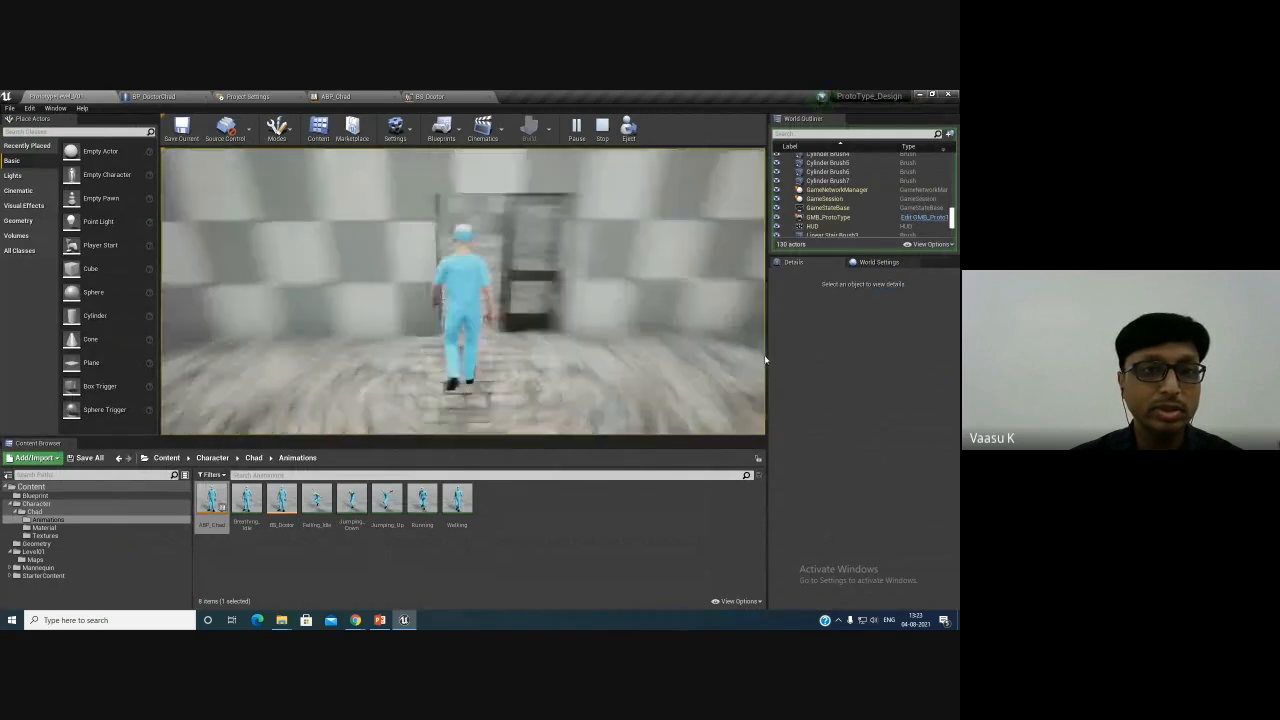
pyautogui.press('w')
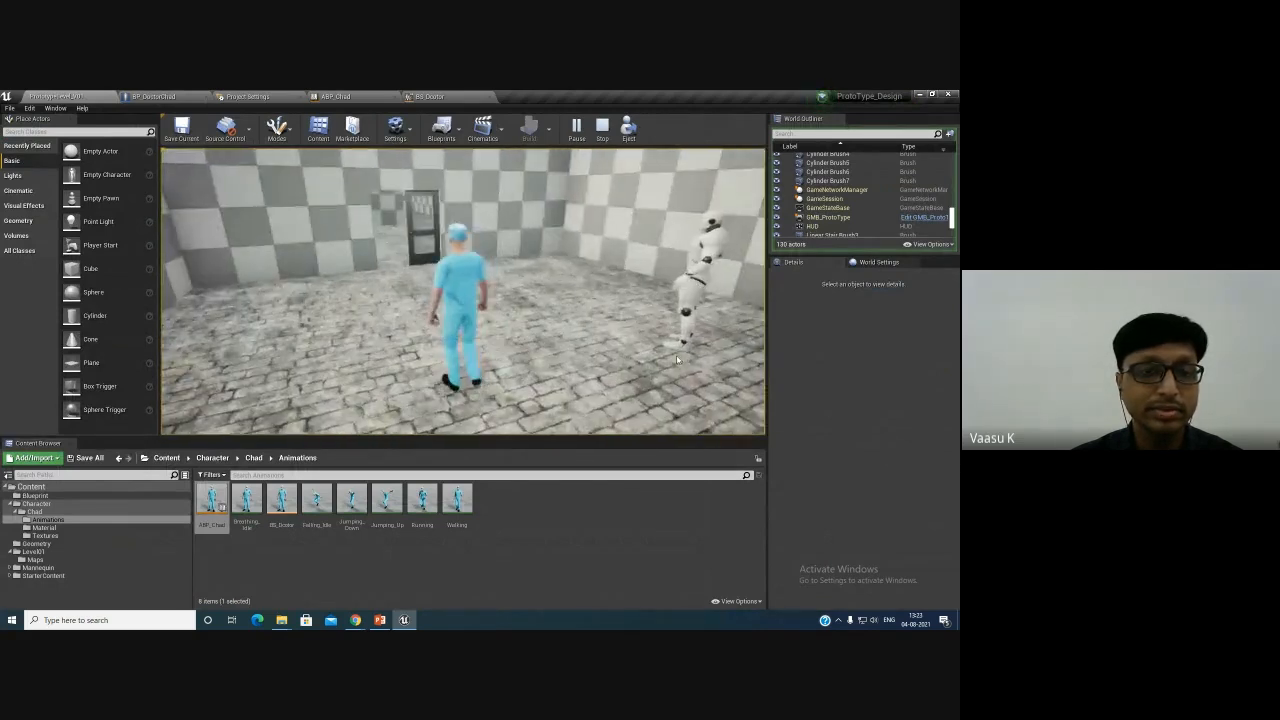
pyautogui.press('w')
pyautogui.press('w')
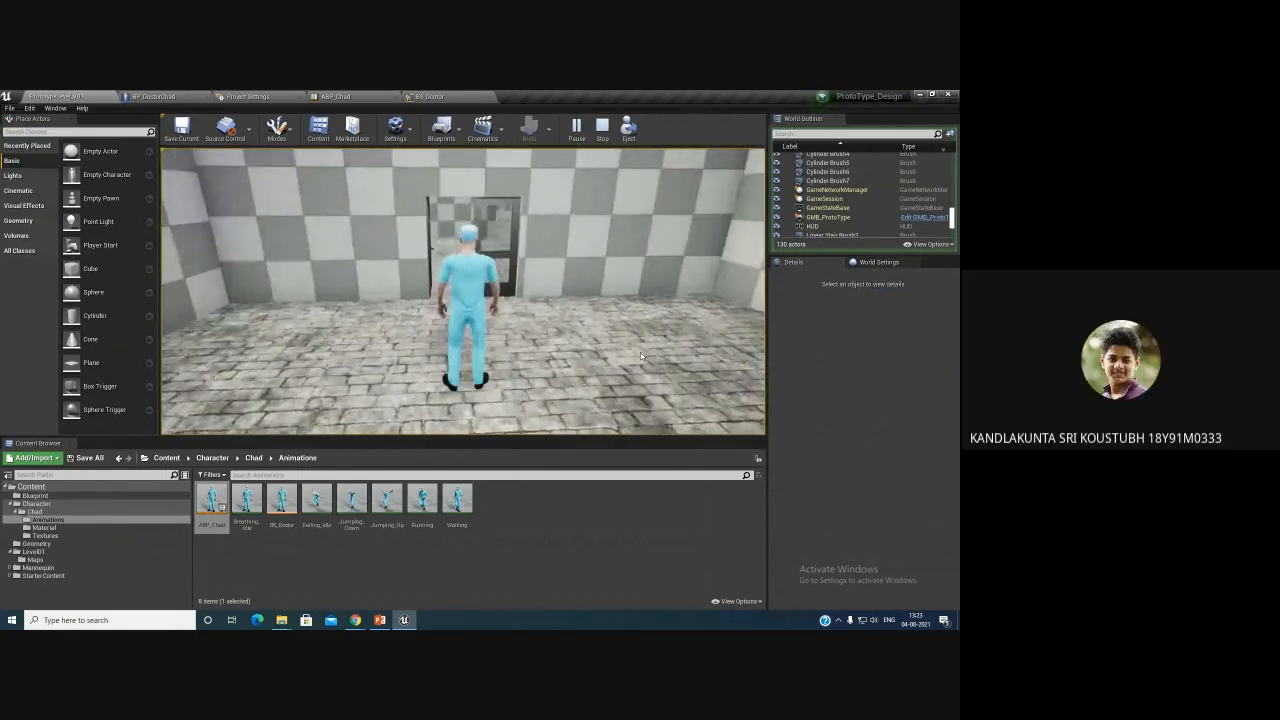
pyautogui.press('Escape')
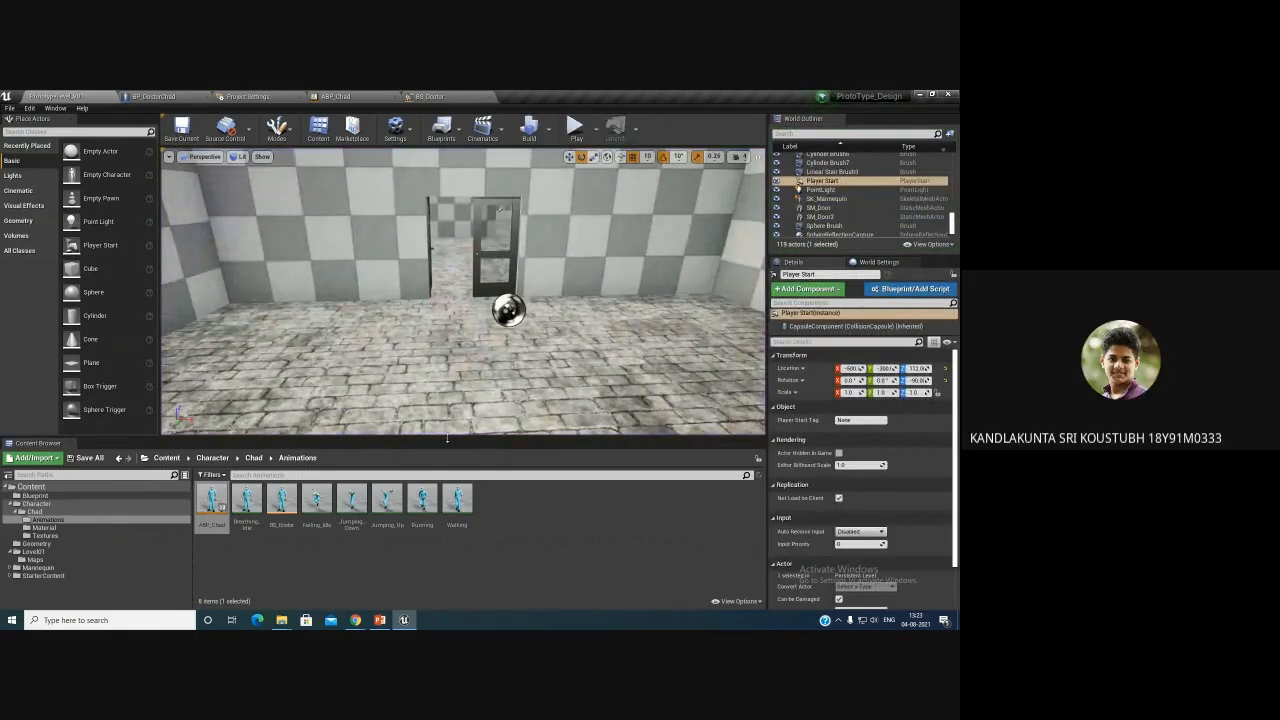
pyautogui.moveTo(353, 623)
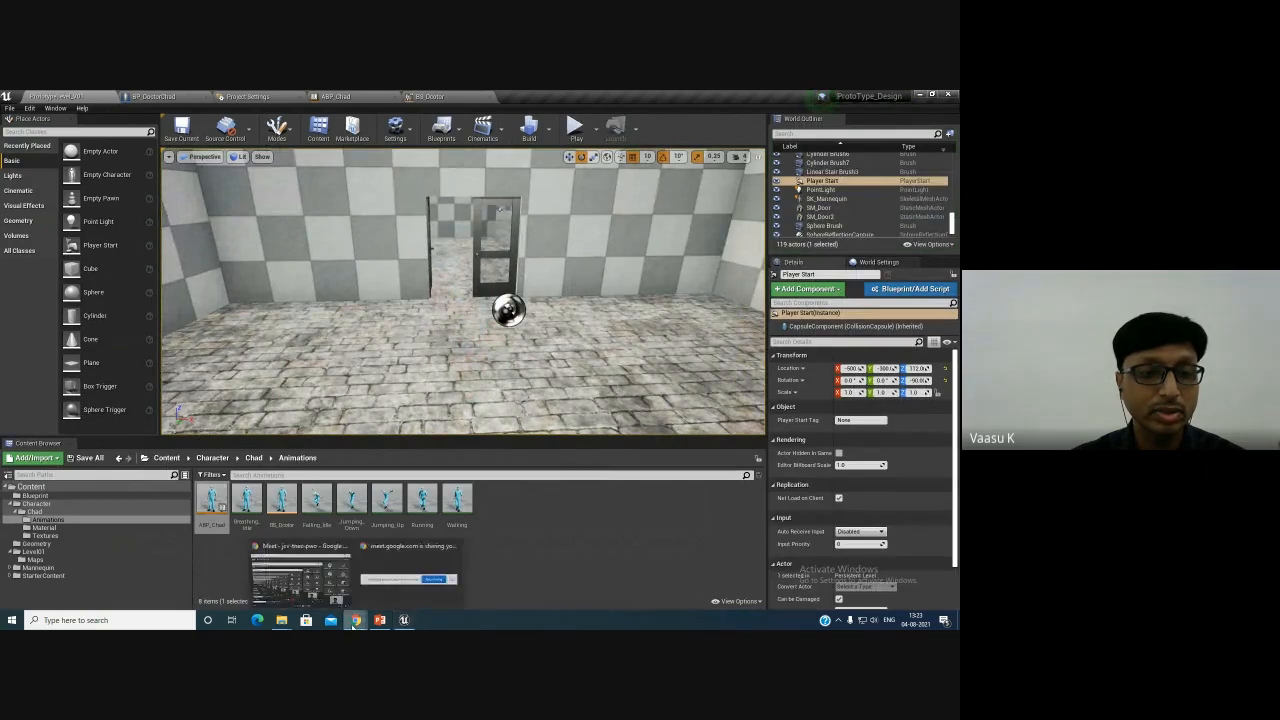
# - Switch to the other Unreal project, play its level, and walk the ninja character forward as a comparison
pyautogui.click(335, 590)
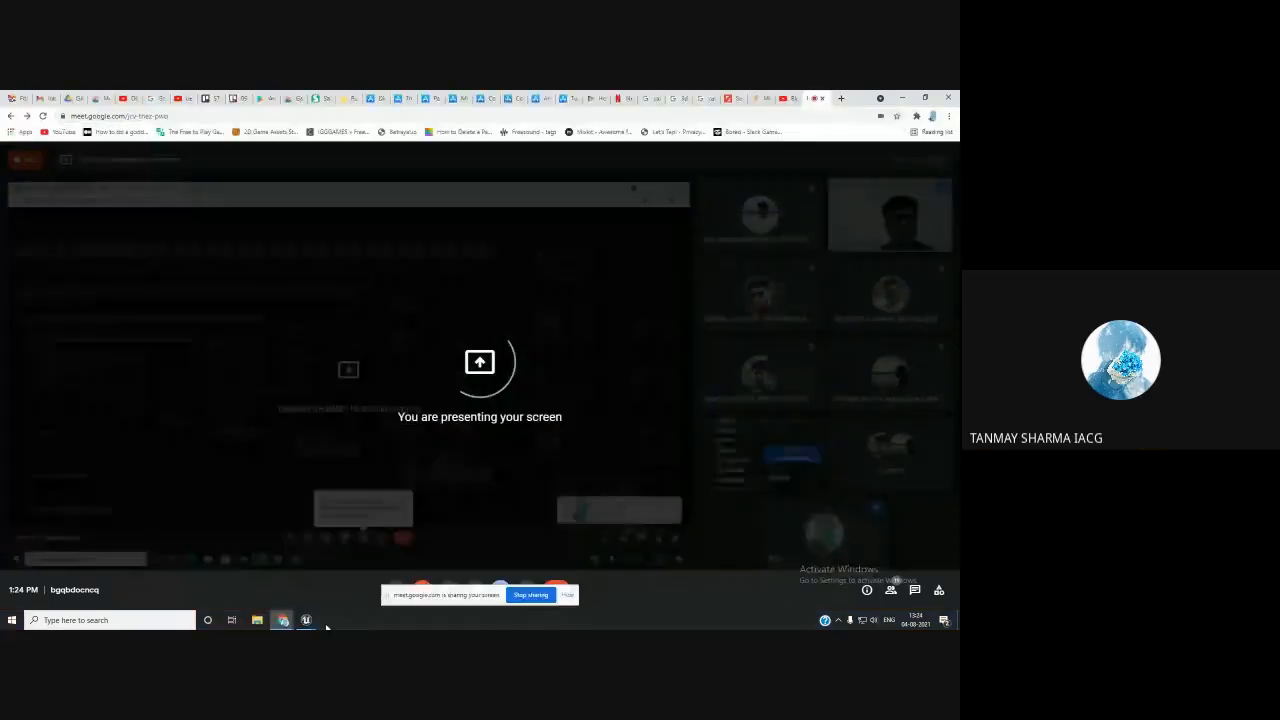
pyautogui.moveTo(306, 620)
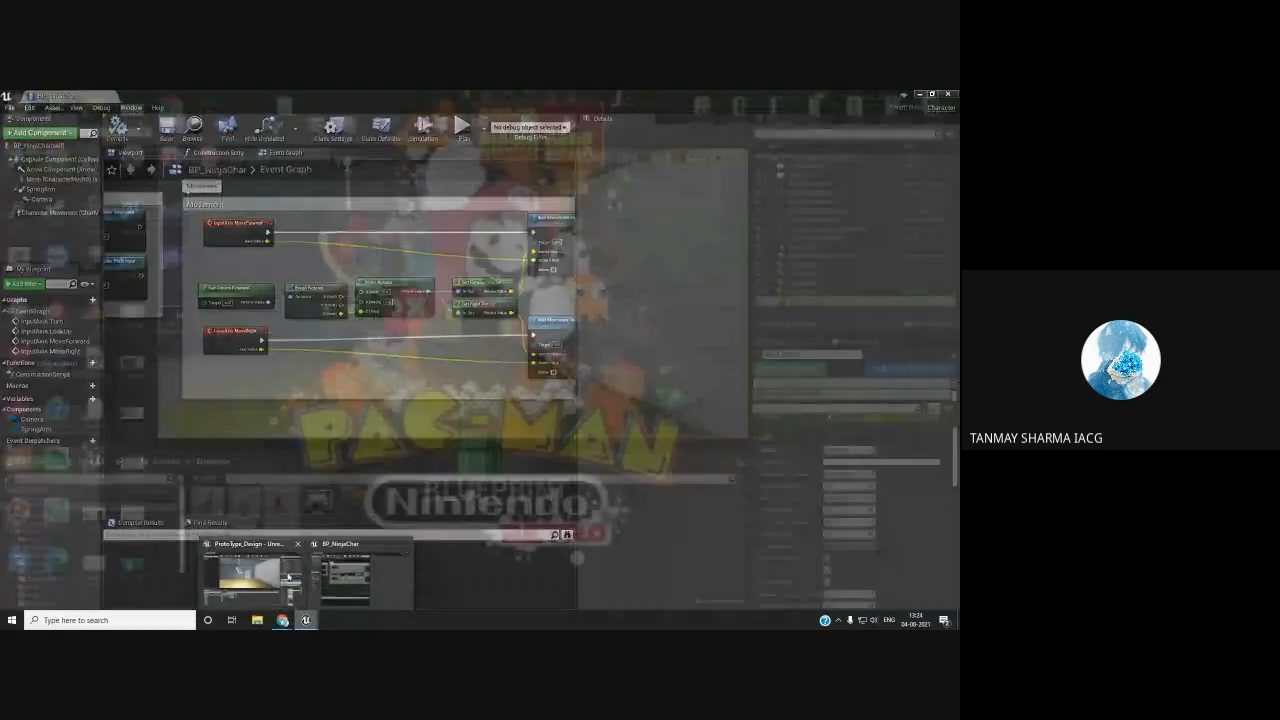
pyautogui.click(281, 571)
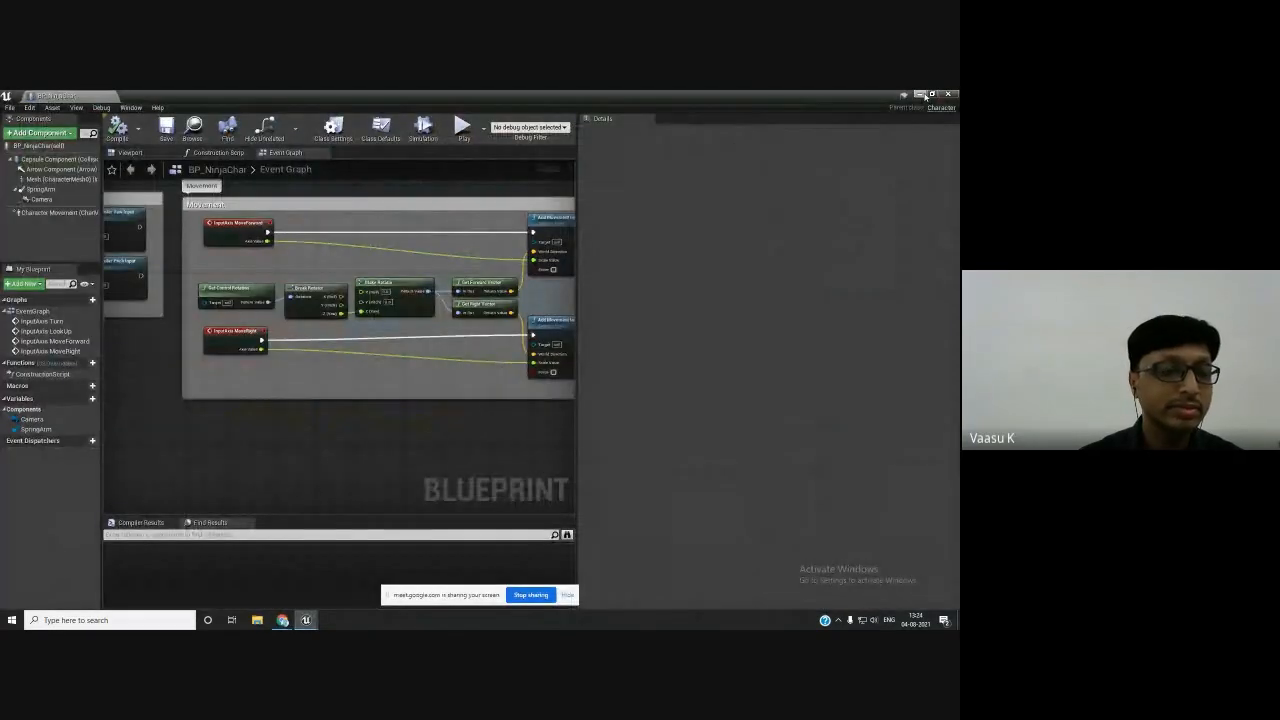
pyautogui.click(920, 94)
pyautogui.click(571, 127)
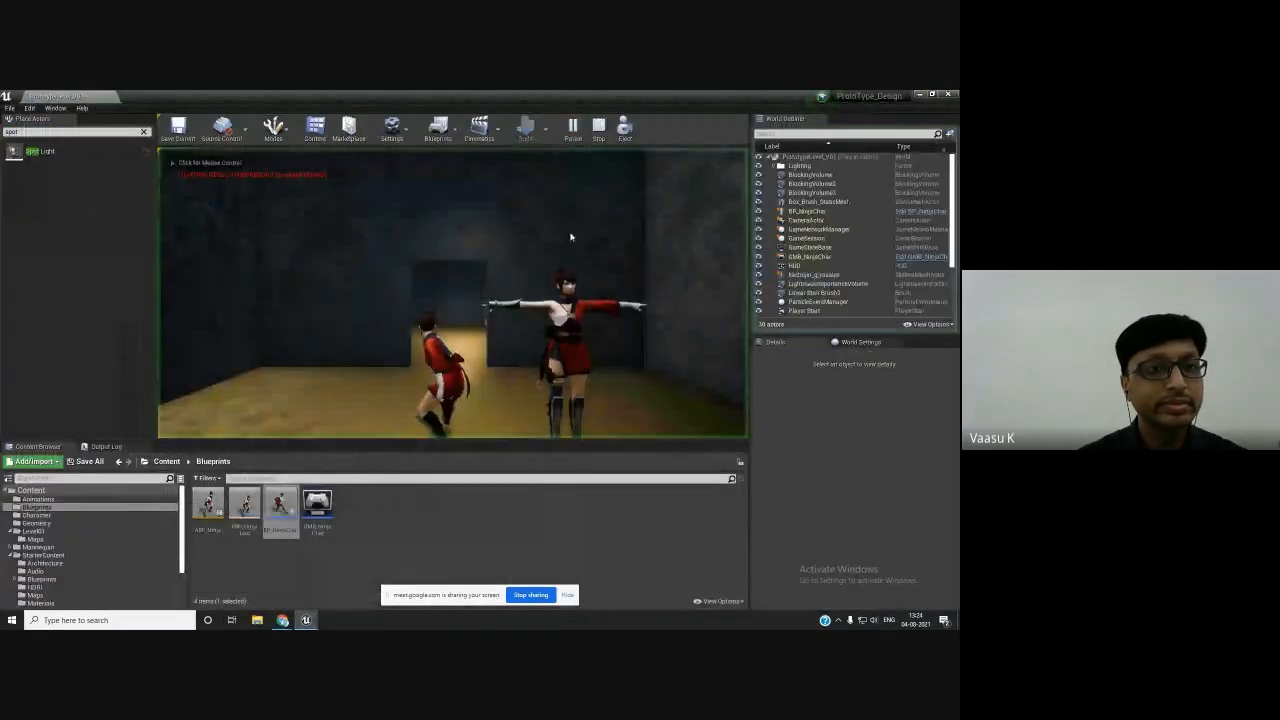
pyautogui.click(545, 343)
pyautogui.press('w')
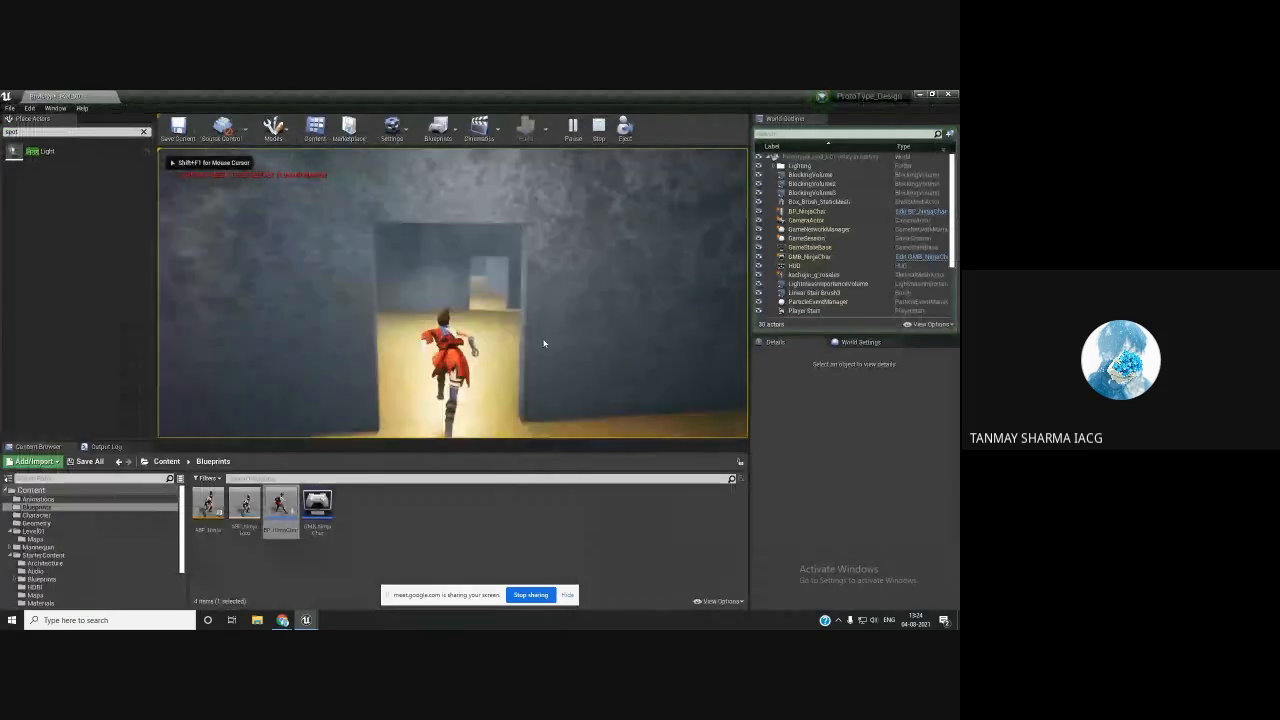
pyautogui.press('w')
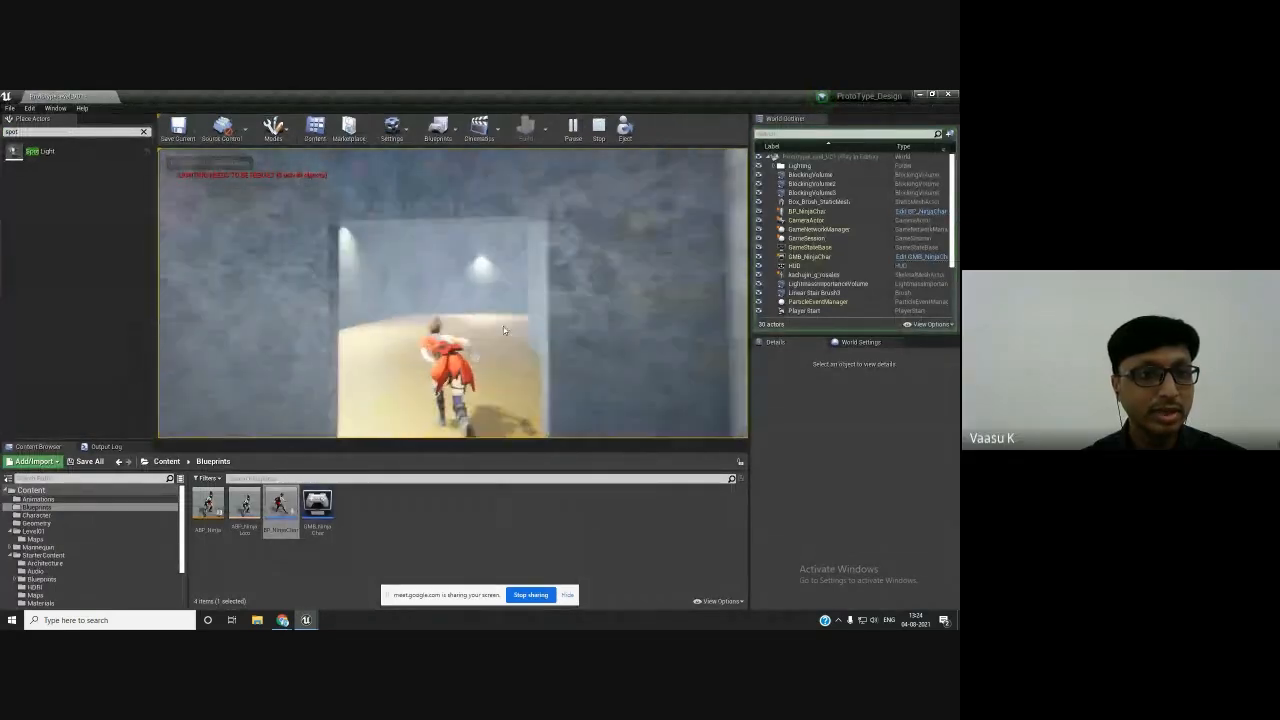
pyautogui.press('w')
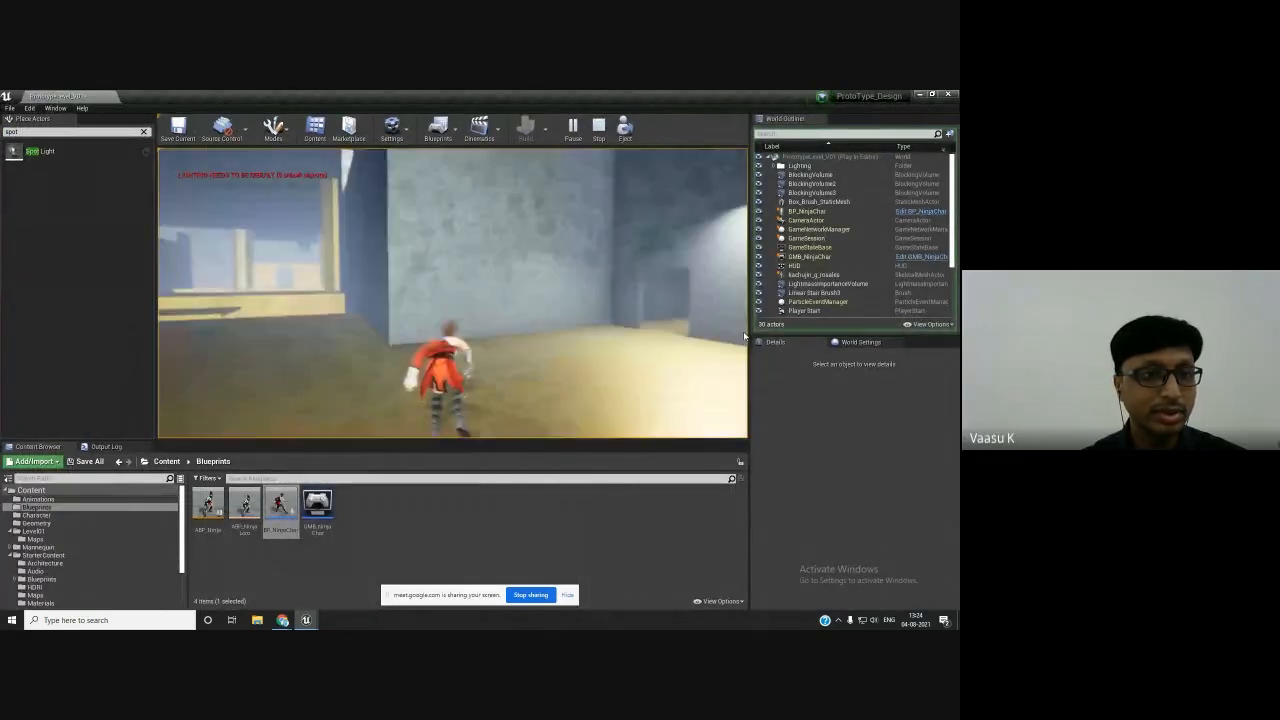
pyautogui.press('w')
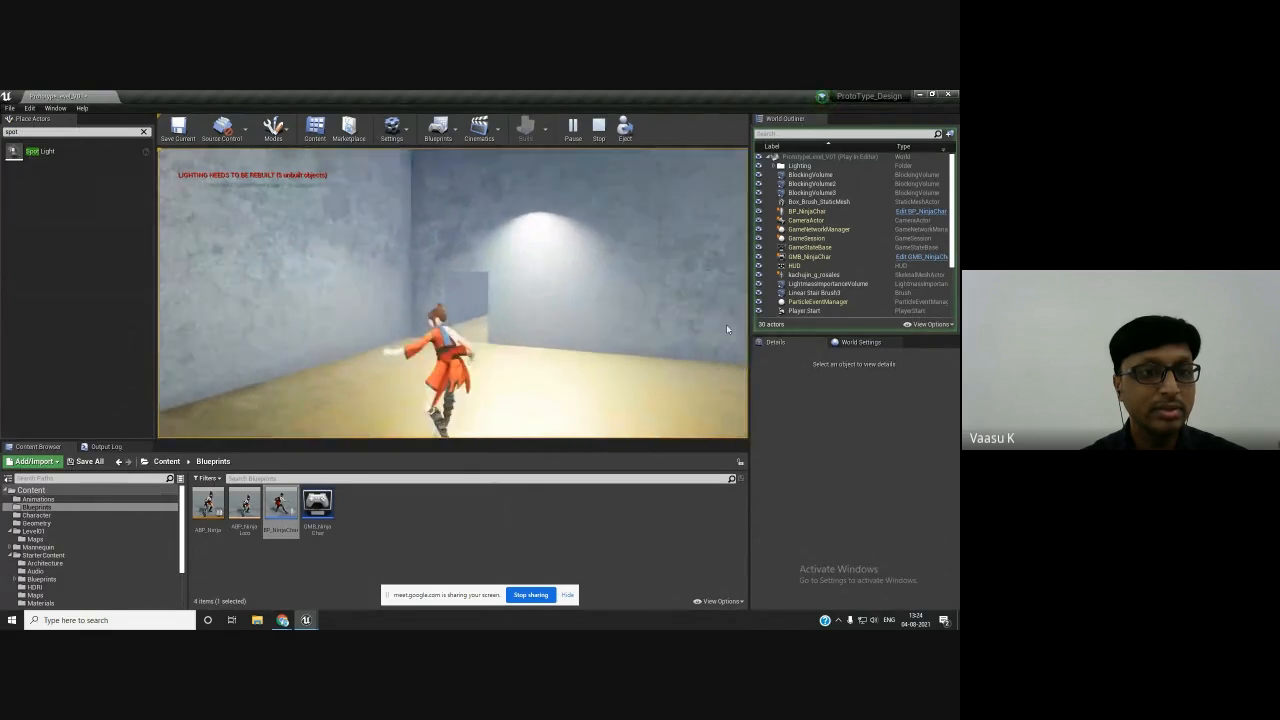
pyautogui.press('w')
pyautogui.press('Escape')
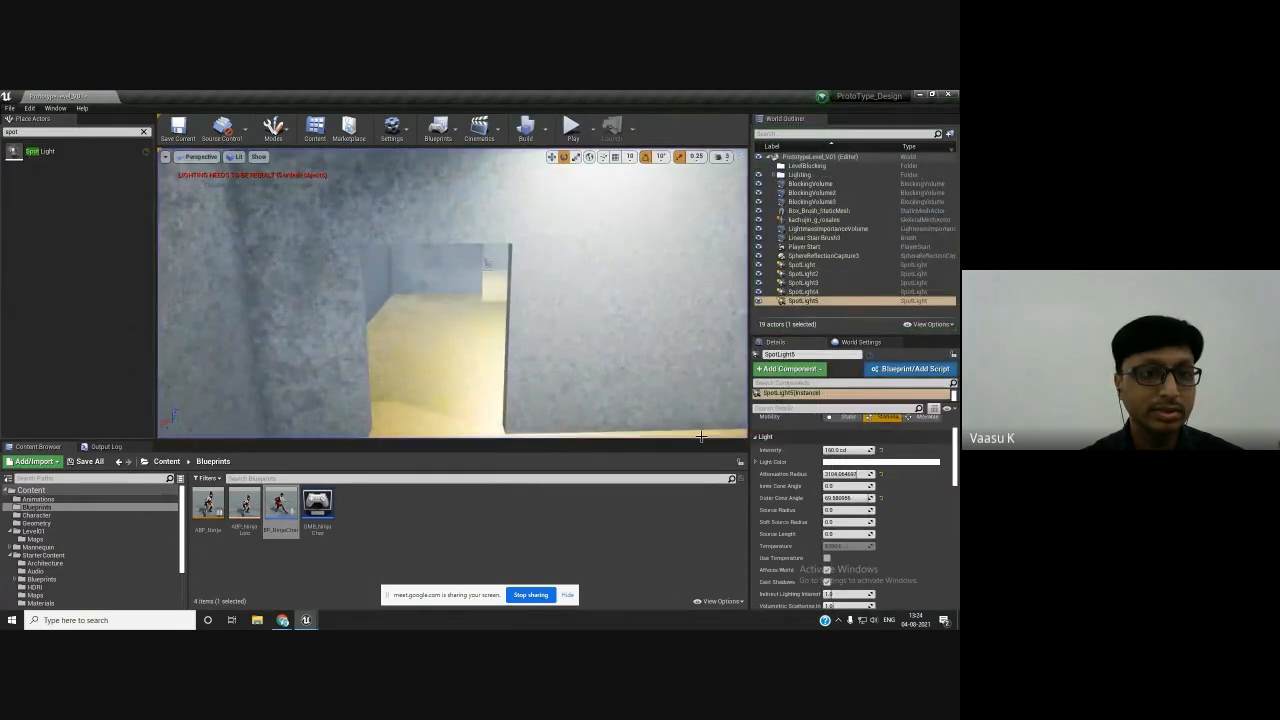
pyautogui.moveTo(284, 620)
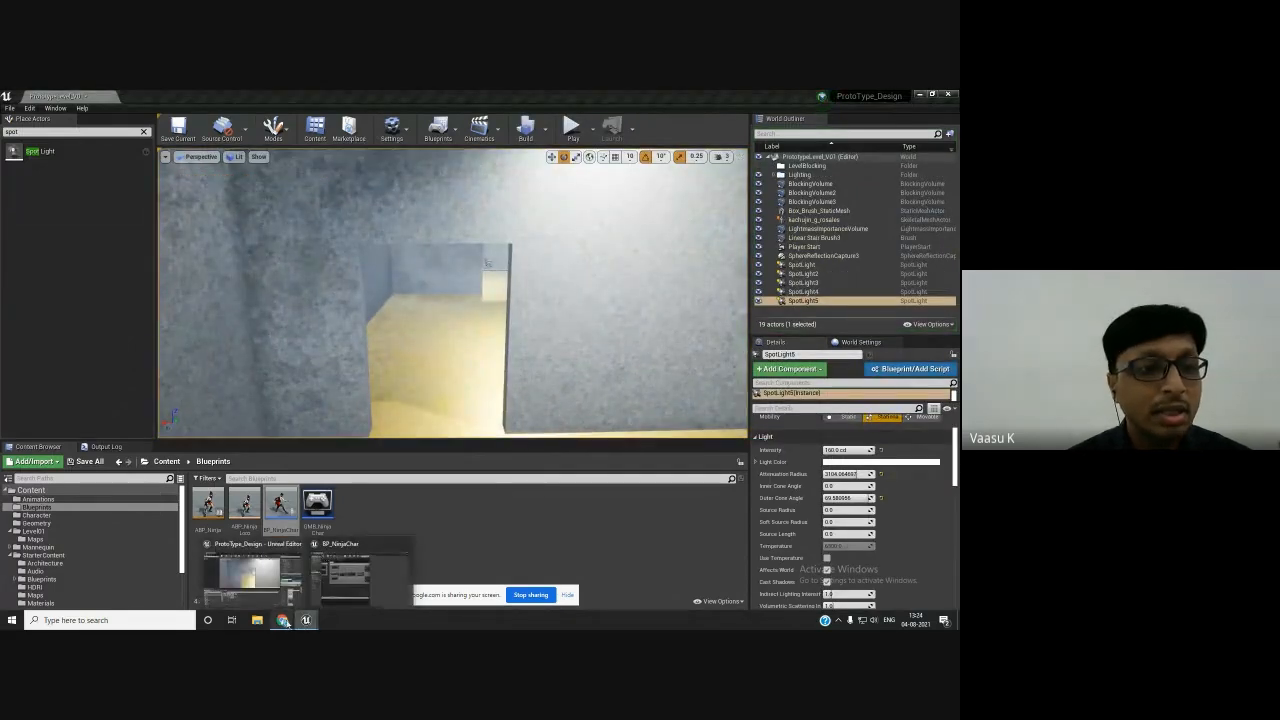
pyautogui.click(243, 585)
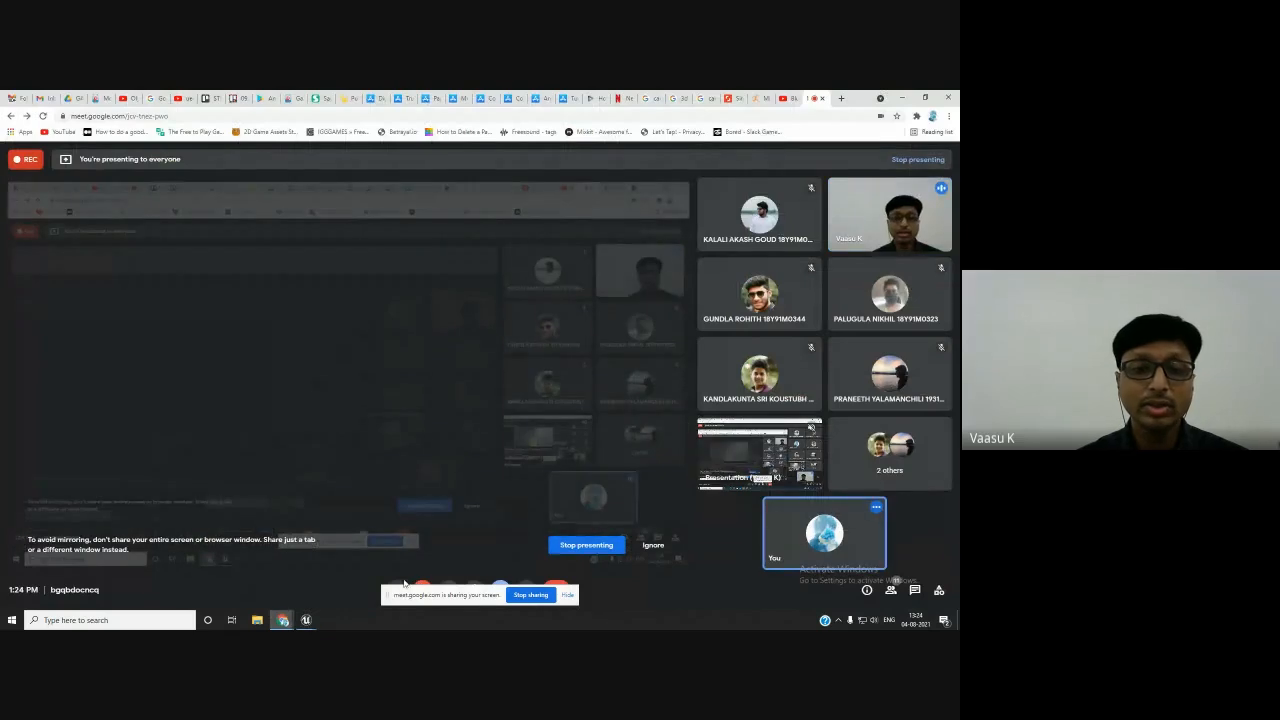
pyautogui.click(567, 594)
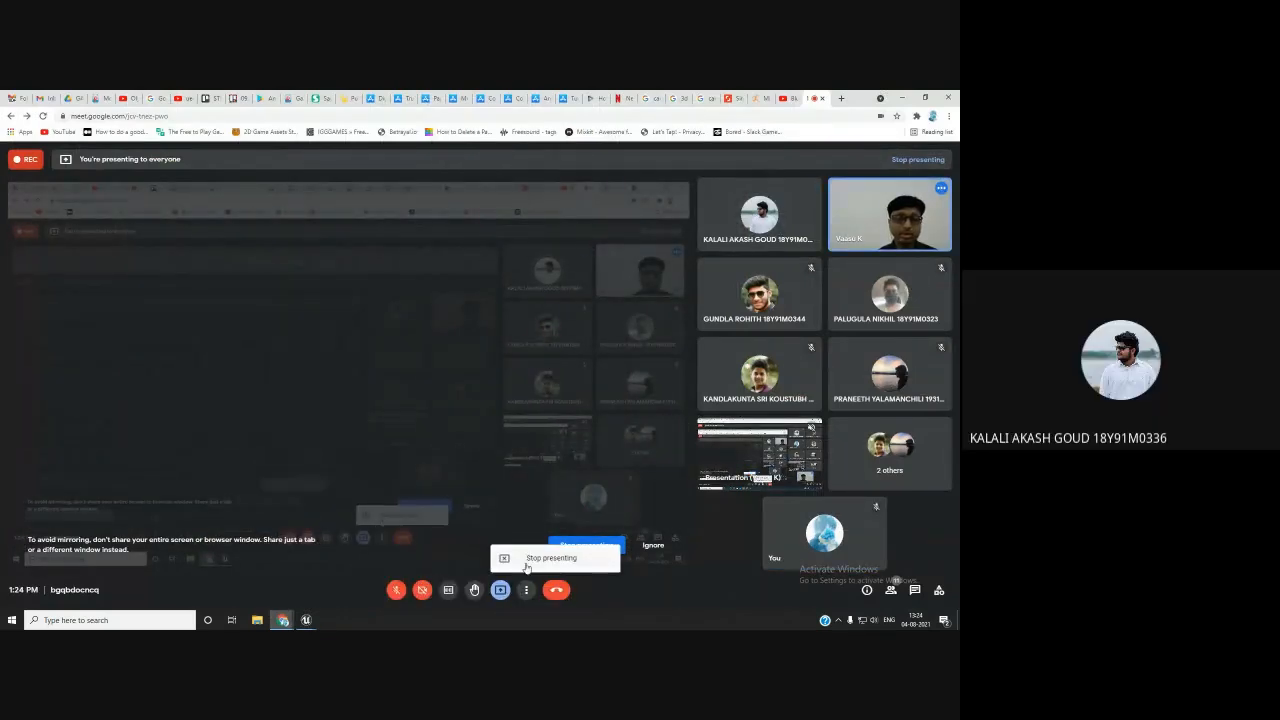
pyautogui.click(502, 592)
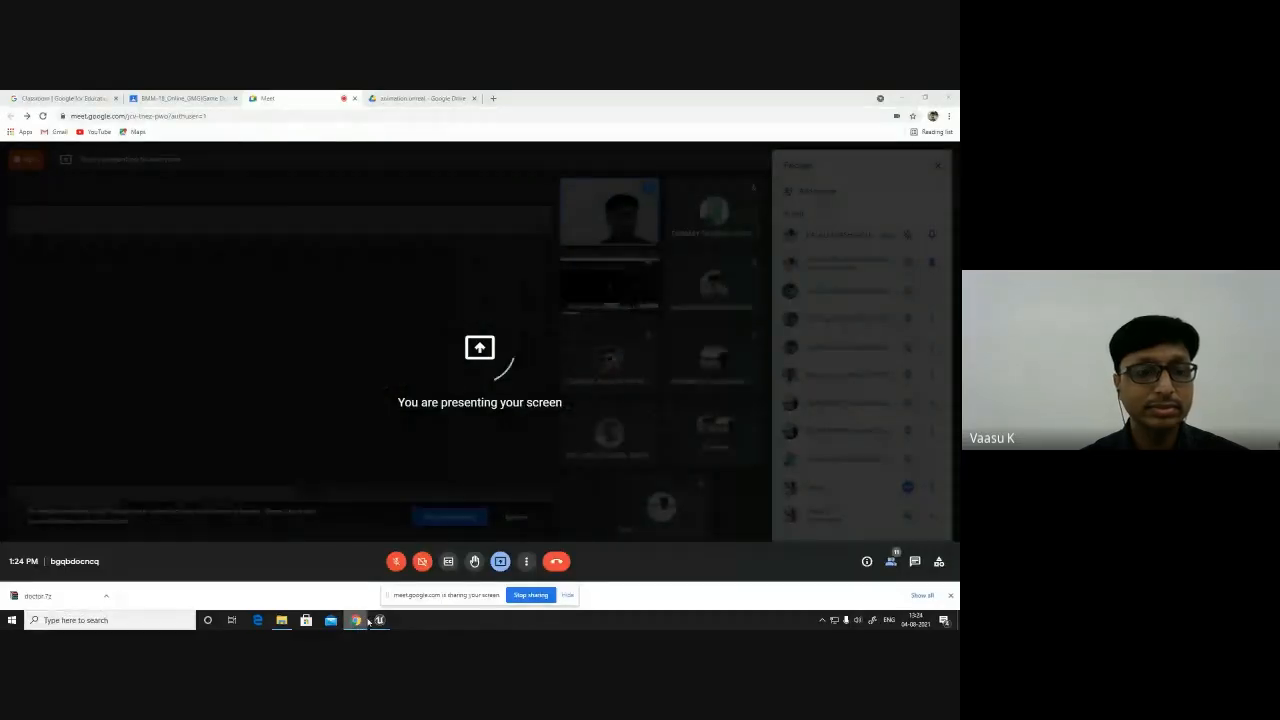
# - Switch to the anim Unreal project, play its level, and walk the doctor character forward, then stop playing
pyautogui.moveTo(380, 620)
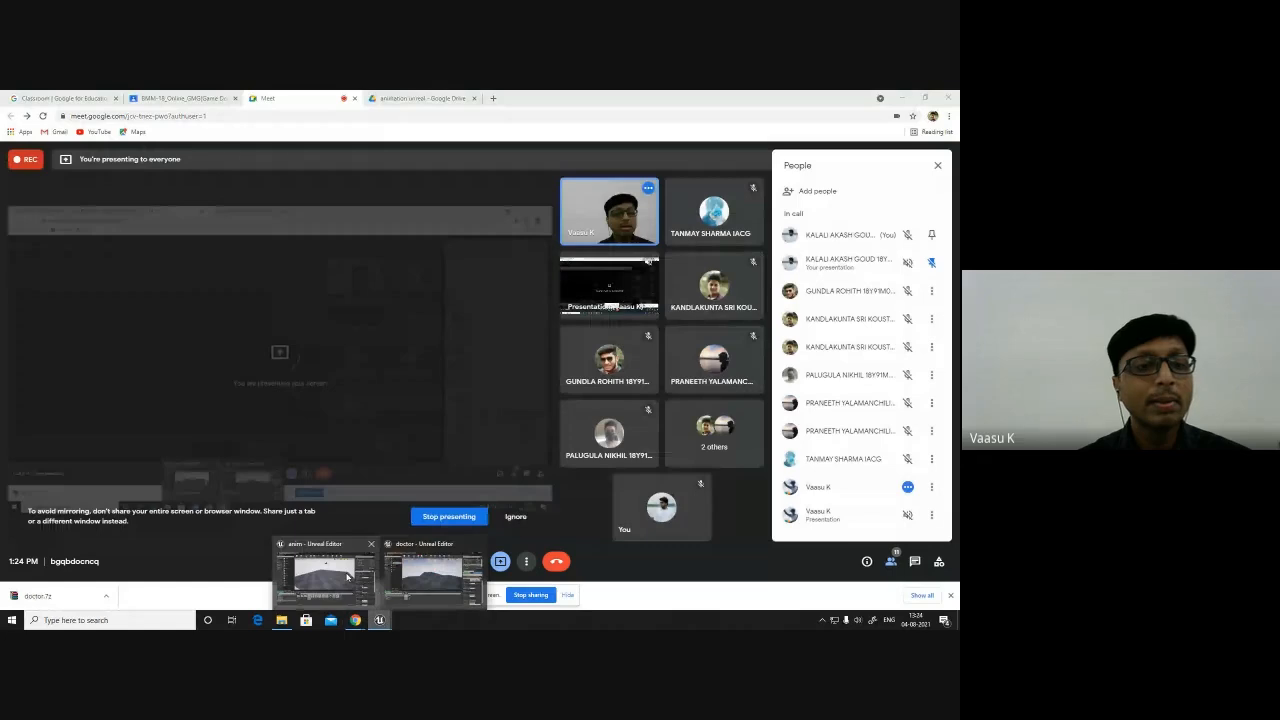
pyautogui.click(401, 577)
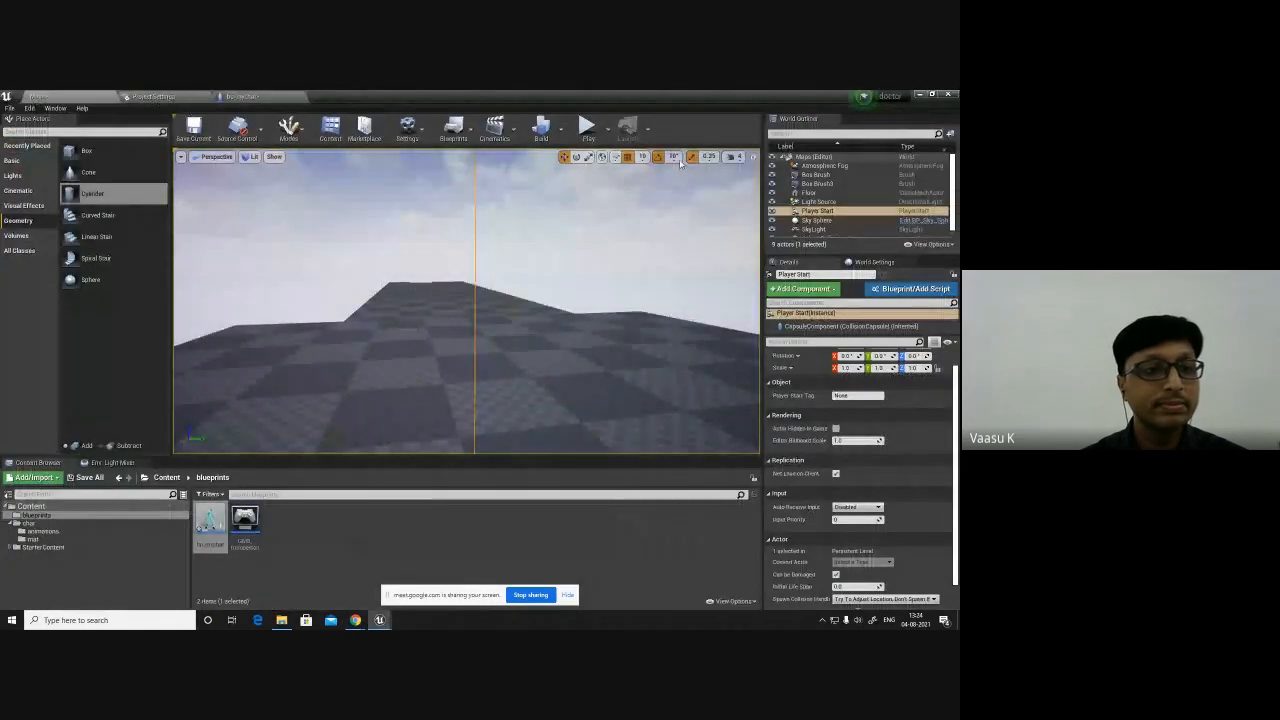
pyautogui.click(587, 127)
pyautogui.click(493, 340)
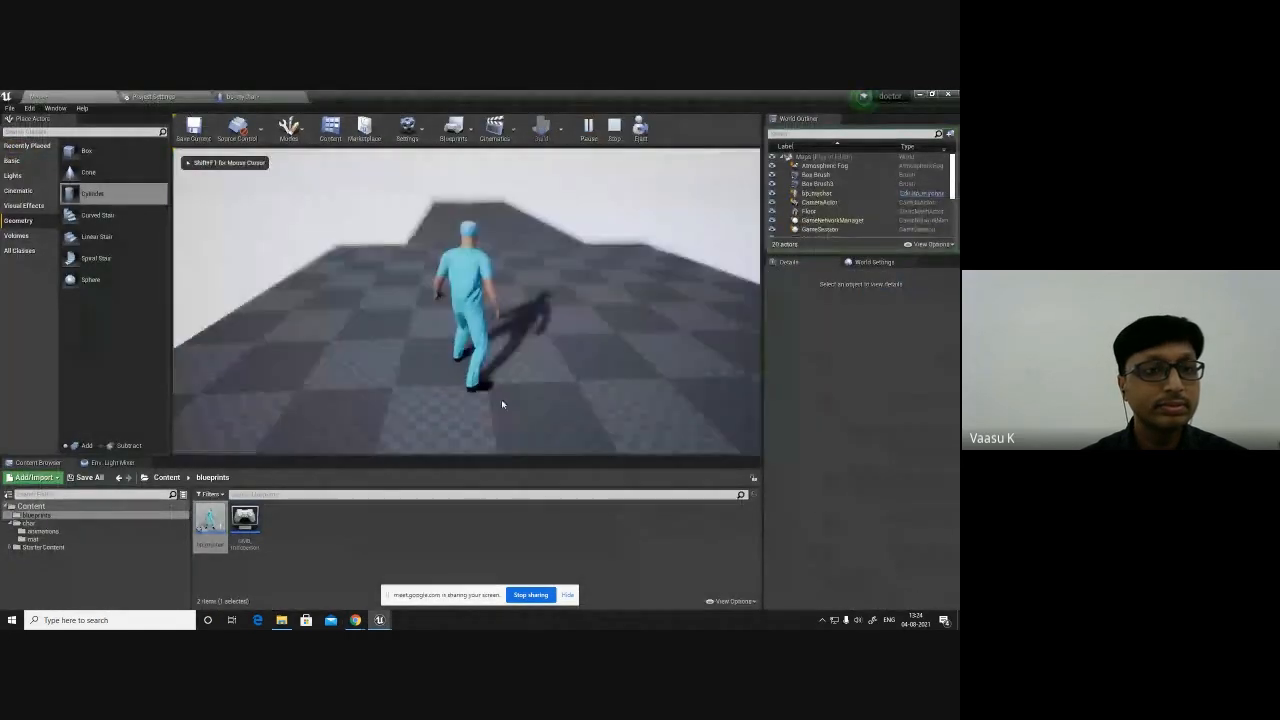
pyautogui.press('w')
pyautogui.press('w')
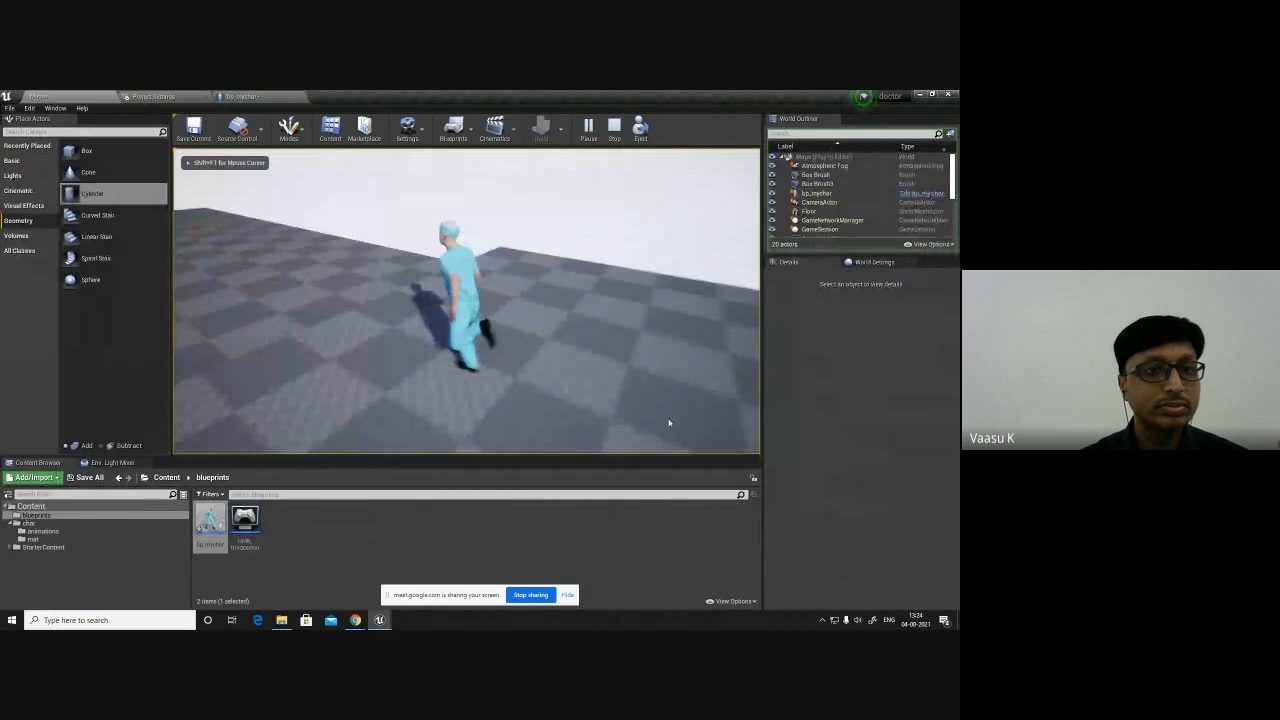
pyautogui.press('w')
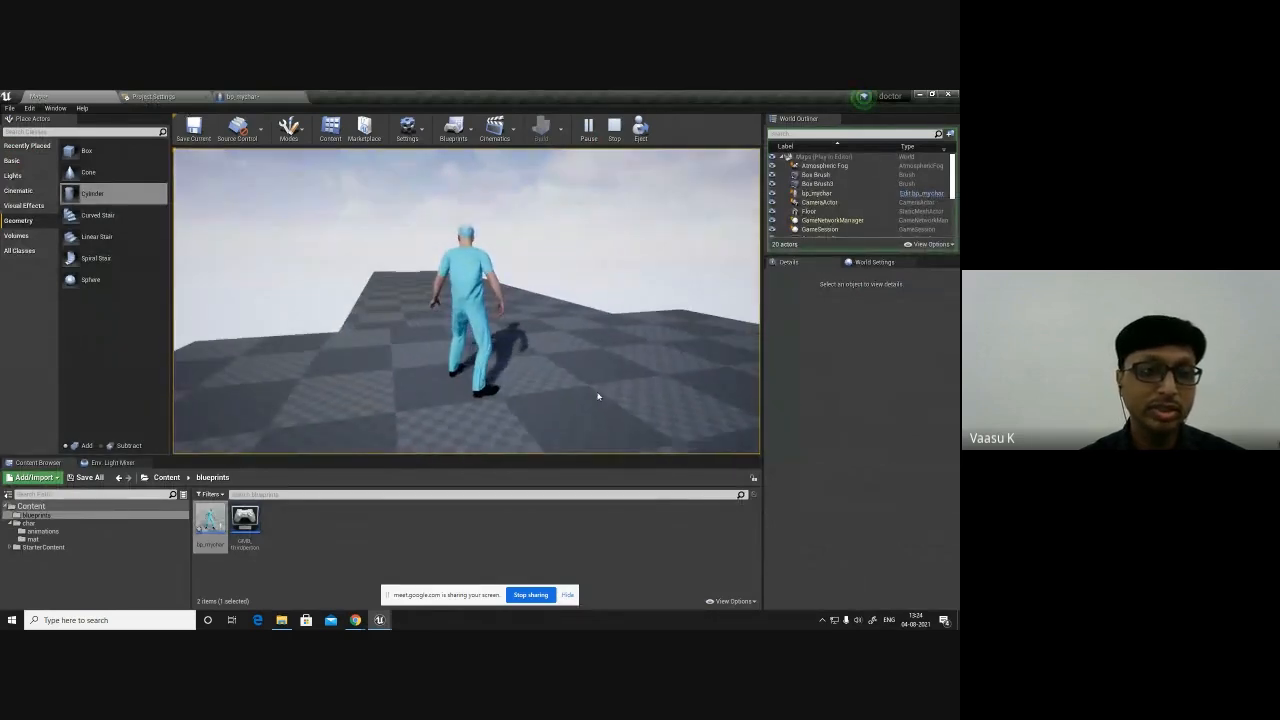
pyautogui.press('Escape')
# - Return to the ProtoType_Design project, play the level, and walk the doctor forward and sideways, then stop
pyautogui.moveTo(355, 620)
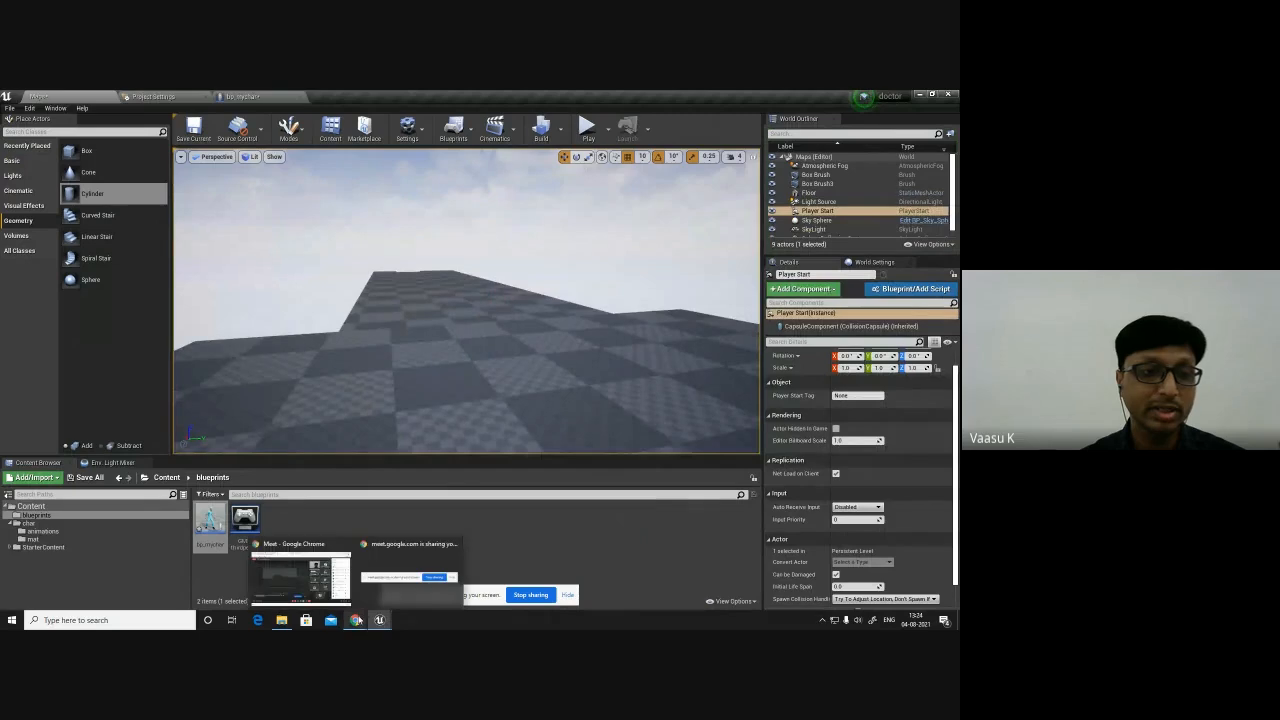
pyautogui.click(320, 575)
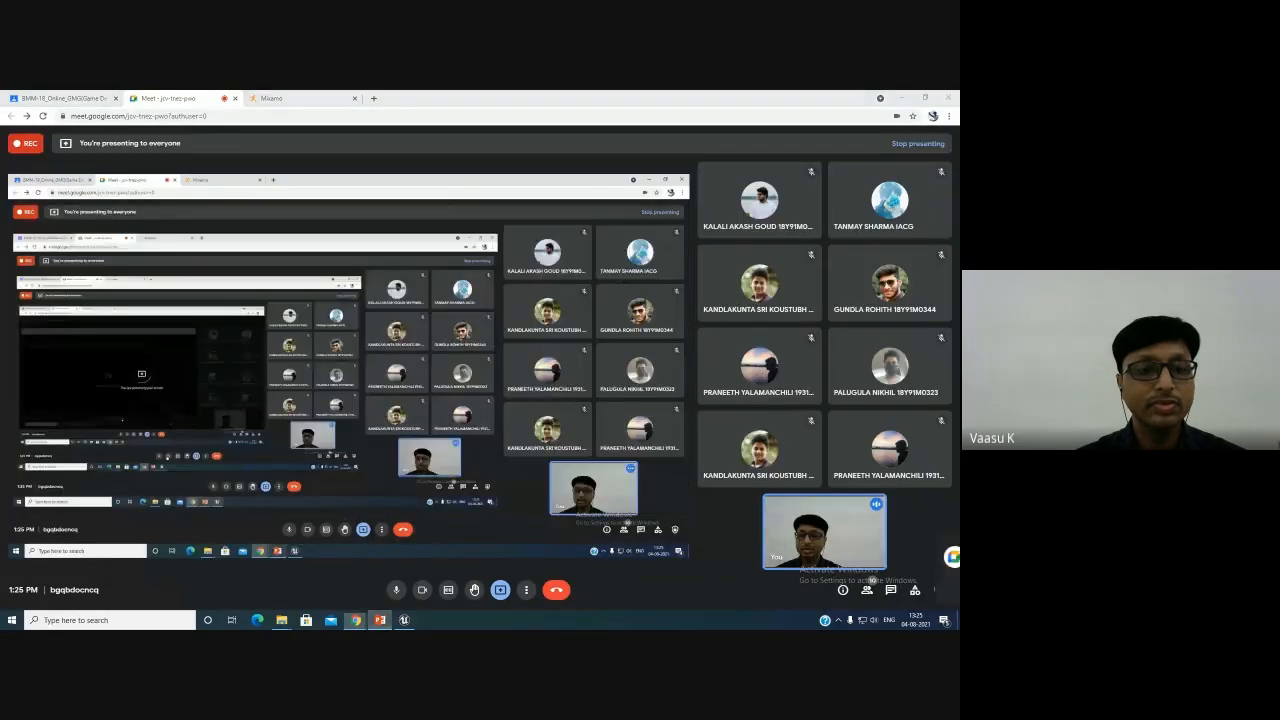
pyautogui.click(380, 620)
pyautogui.click(404, 620)
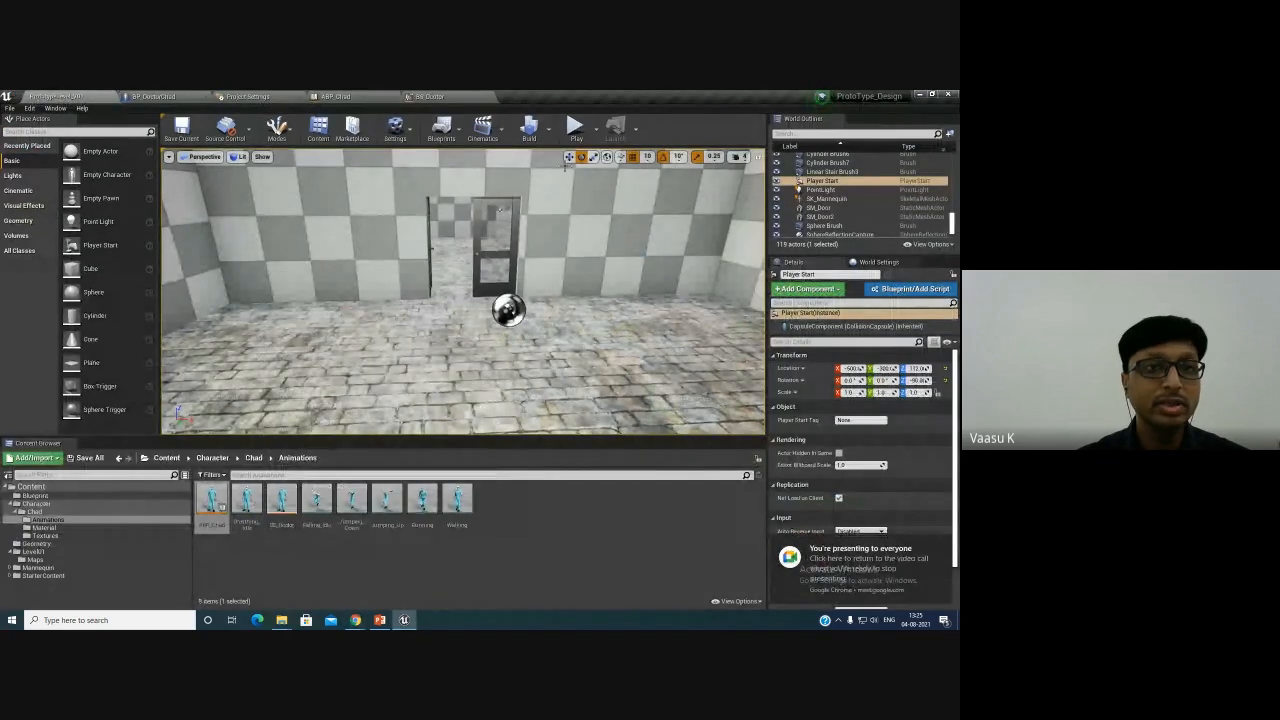
pyautogui.click(575, 128)
pyautogui.press('w')
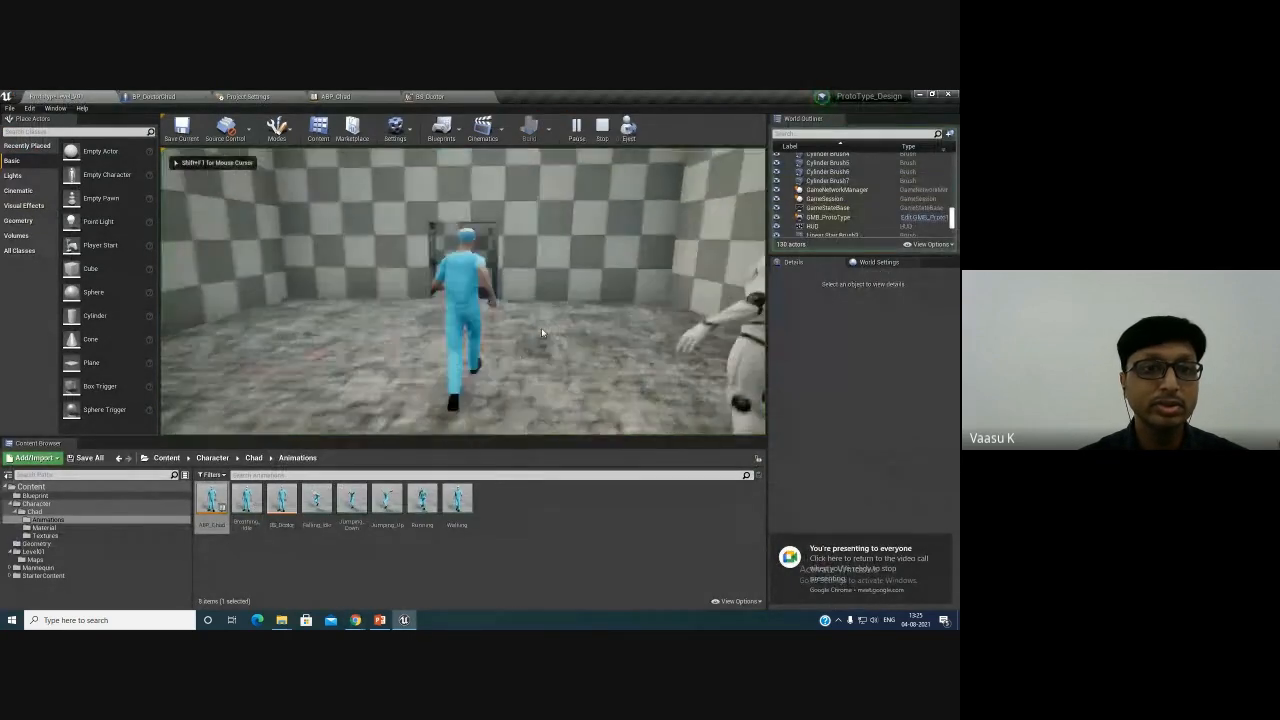
pyautogui.press('w')
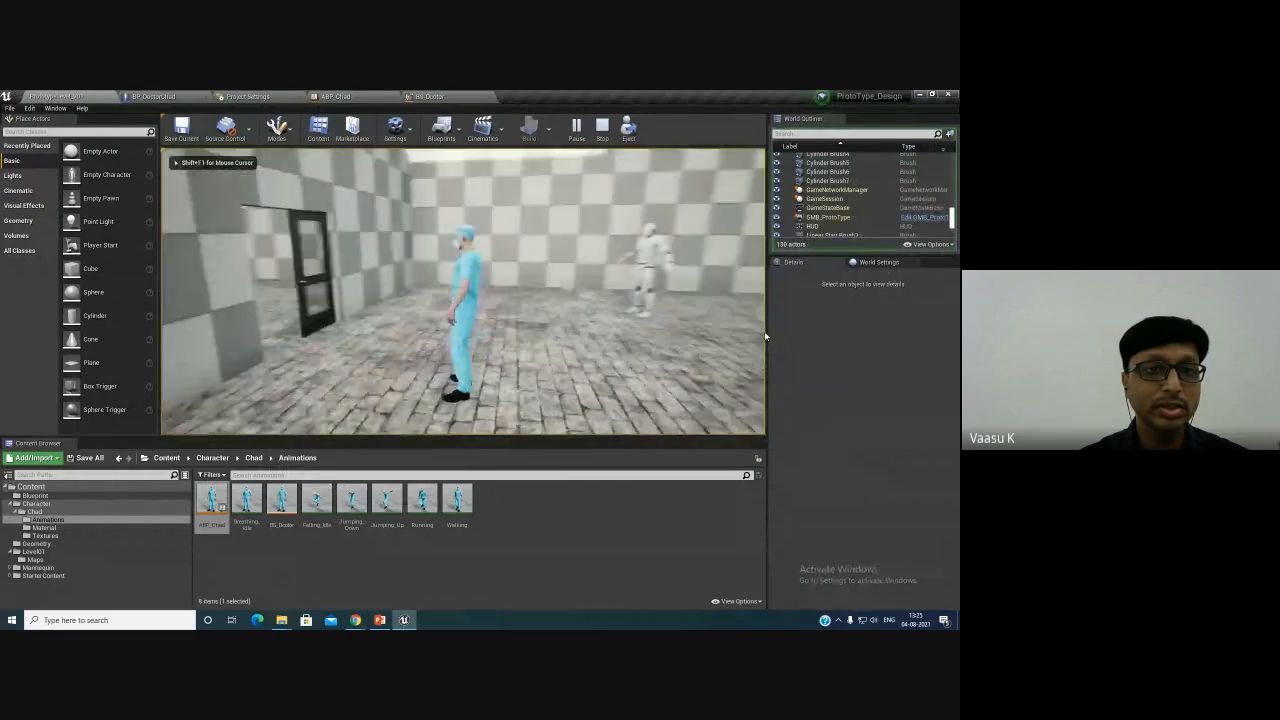
pyautogui.press('d')
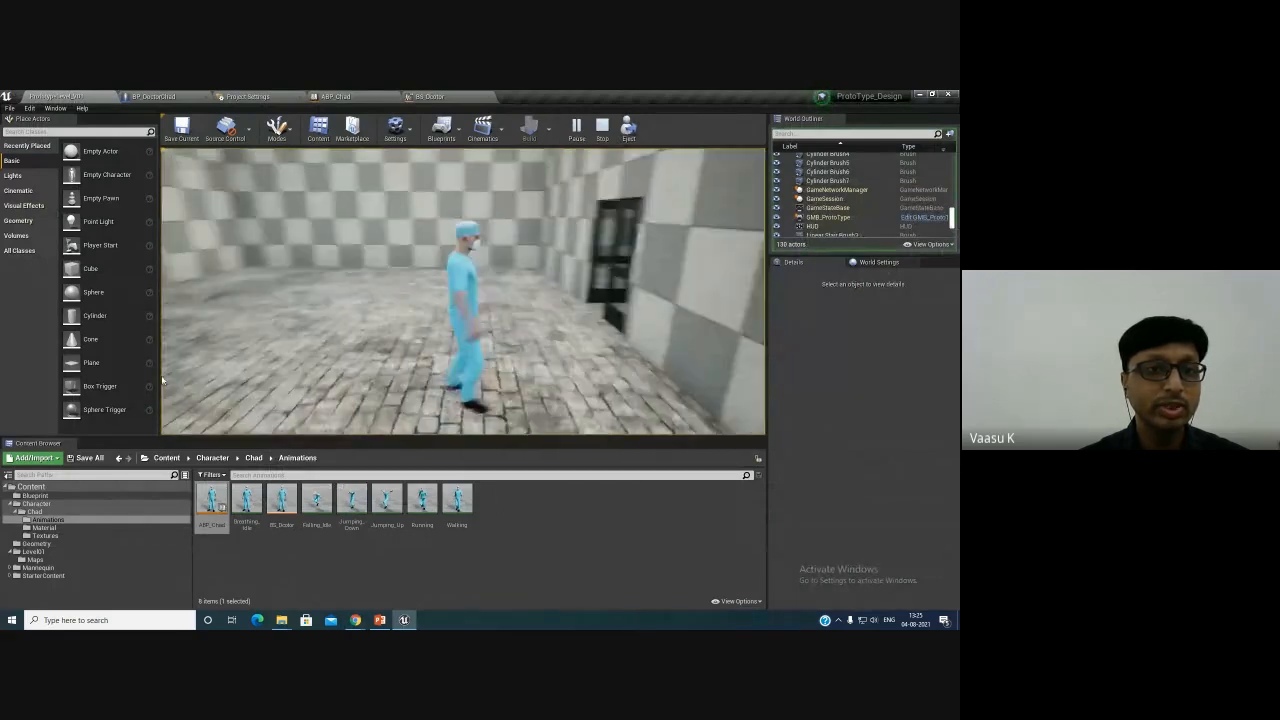
pyautogui.press('d')
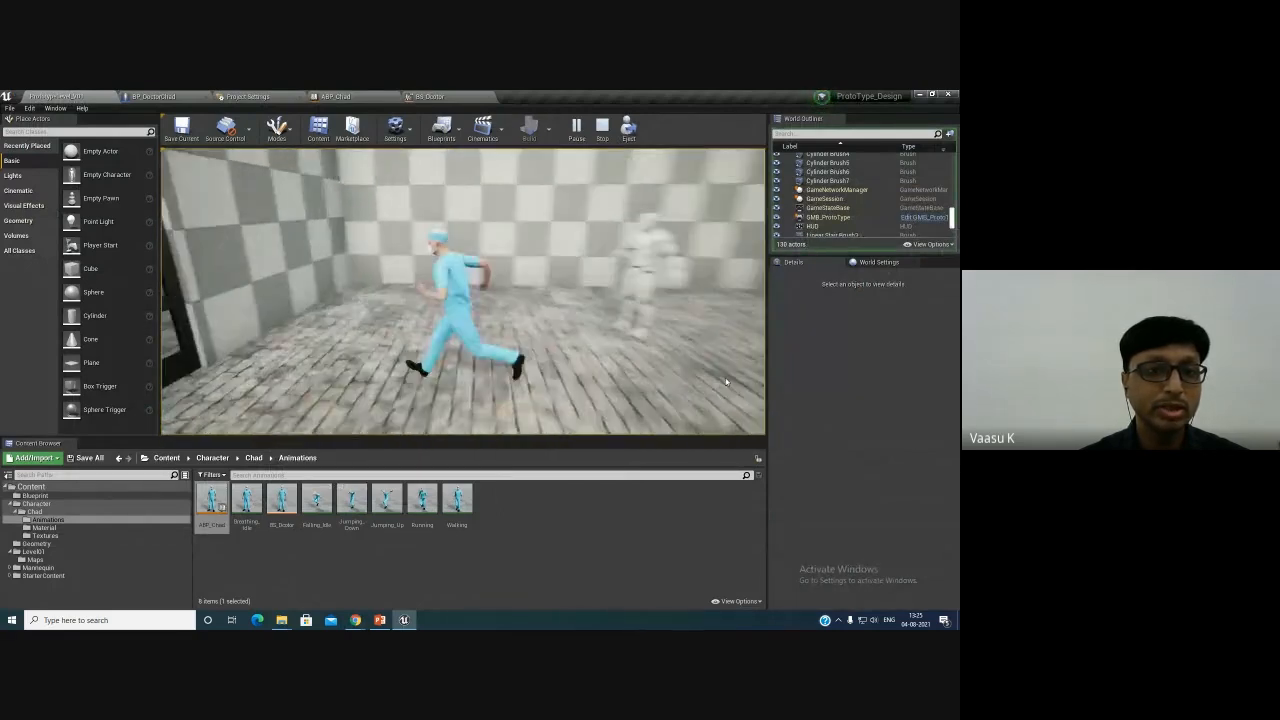
pyautogui.press('d')
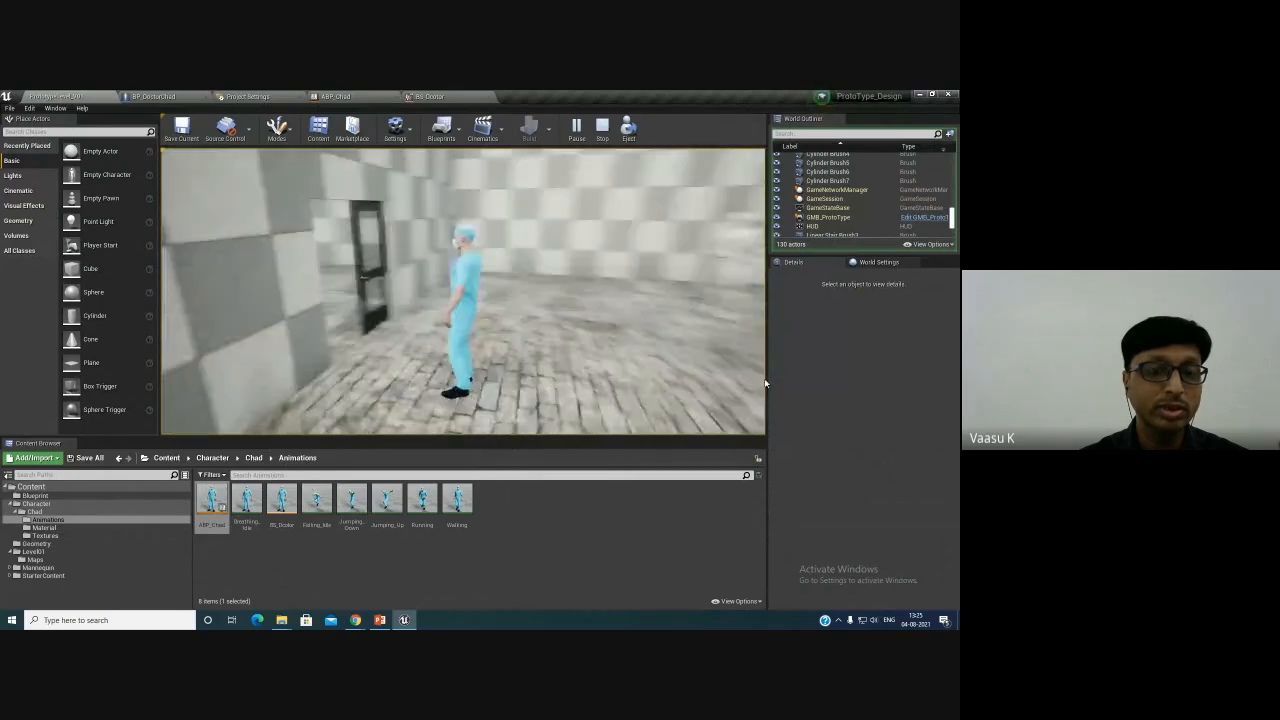
pyautogui.press('a')
pyautogui.press('Escape')
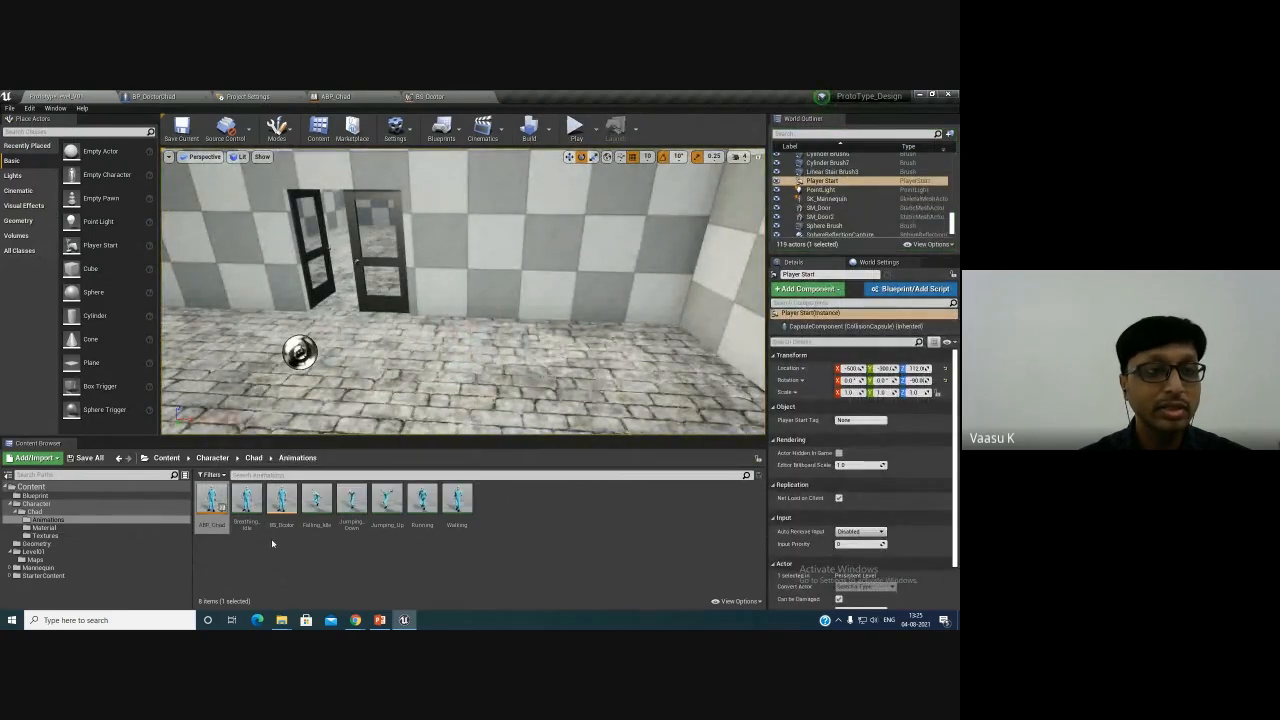
# - In BP_DoctorChad, enable Orient Rotation to Movement on the Character Movement component, then compile and save
pyautogui.click(160, 96)
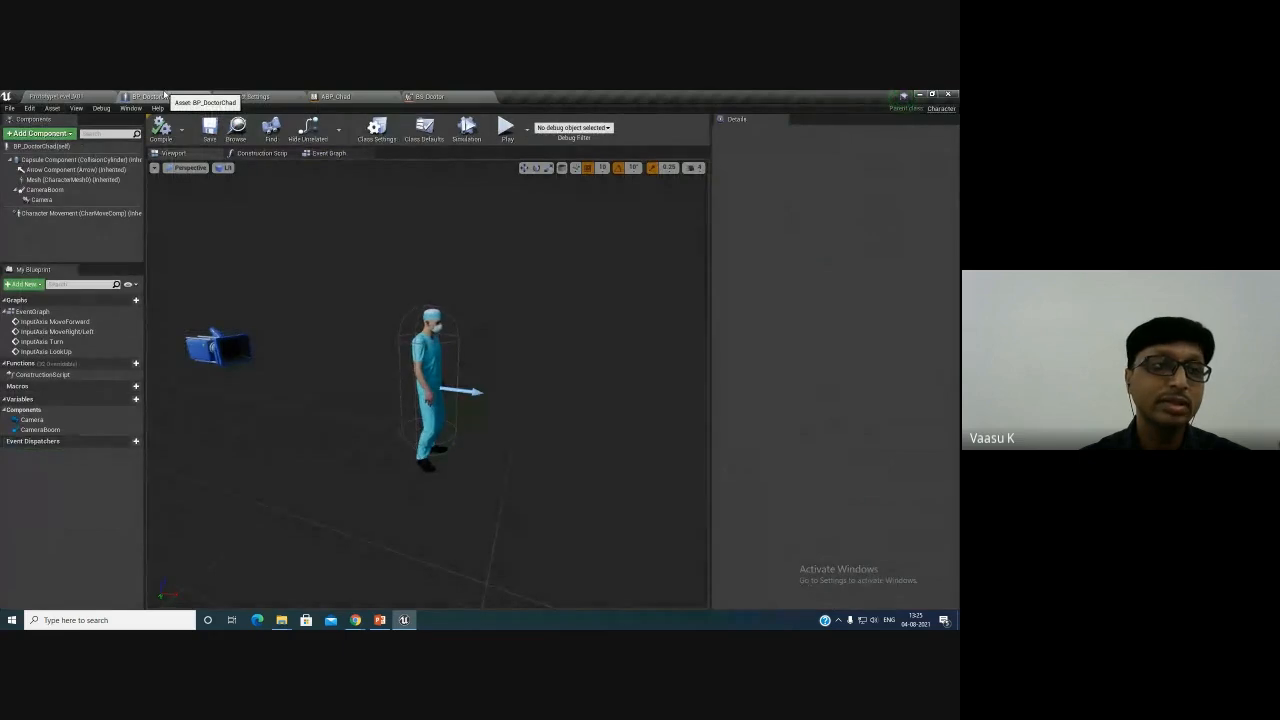
pyautogui.click(64, 214)
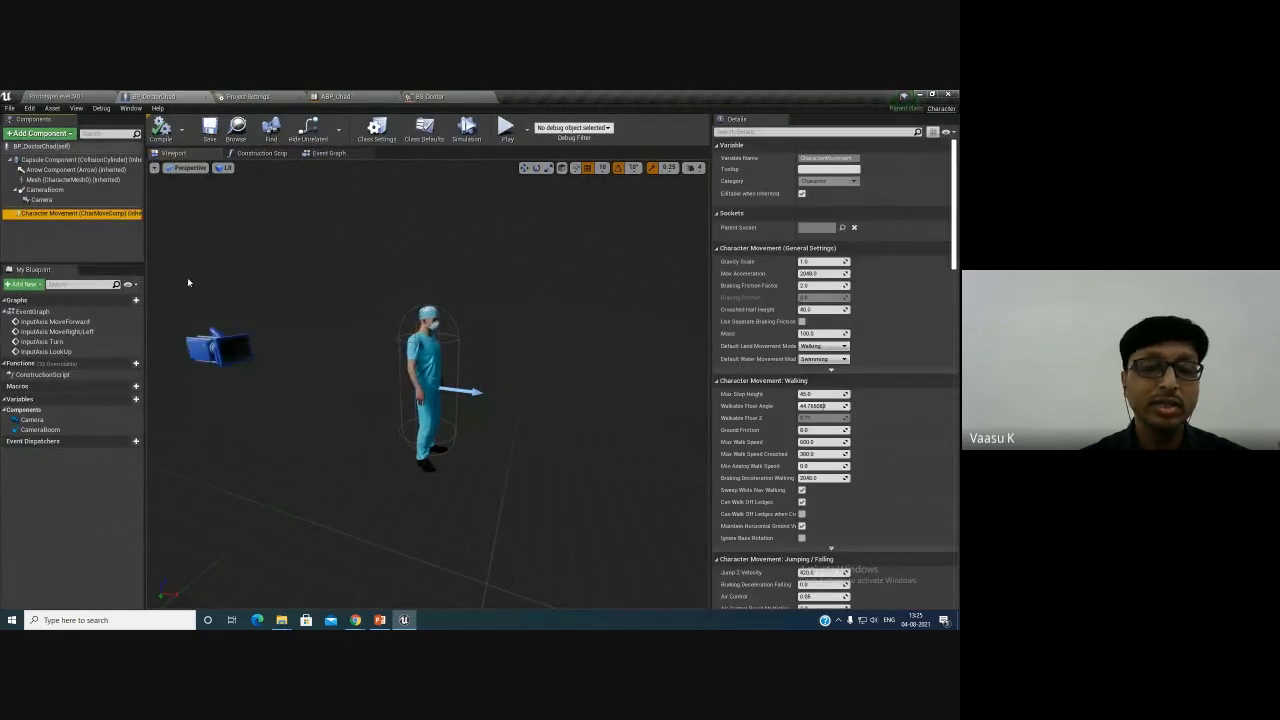
pyautogui.scroll(-6, 874, 500)
pyautogui.scroll(-6, 874, 497)
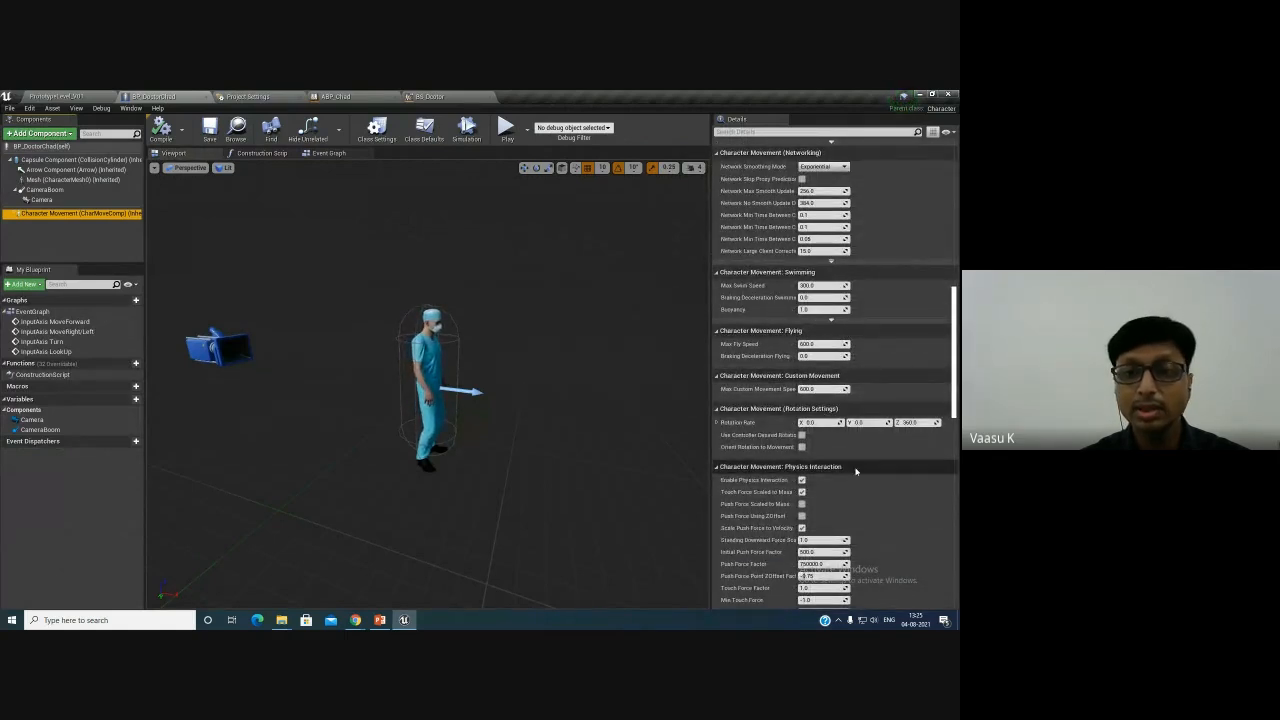
pyautogui.scroll(-6, 869, 475)
pyautogui.scroll(4, 869, 478)
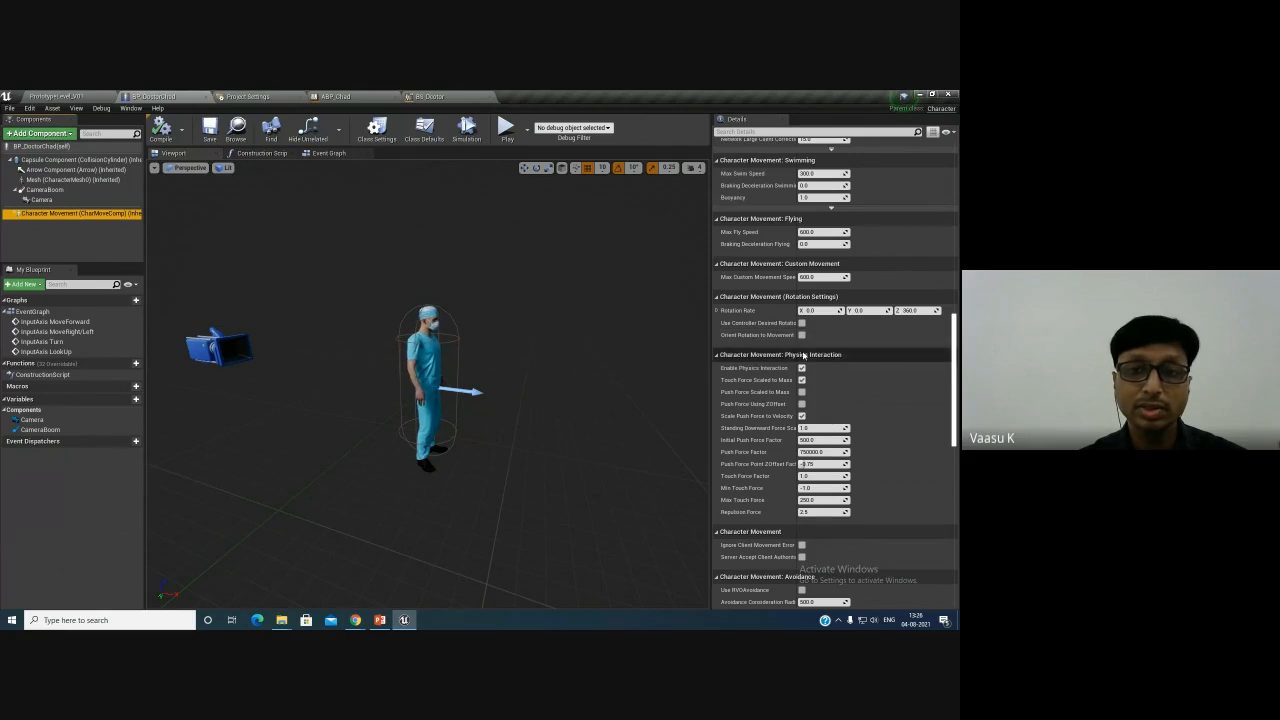
pyautogui.click(803, 337)
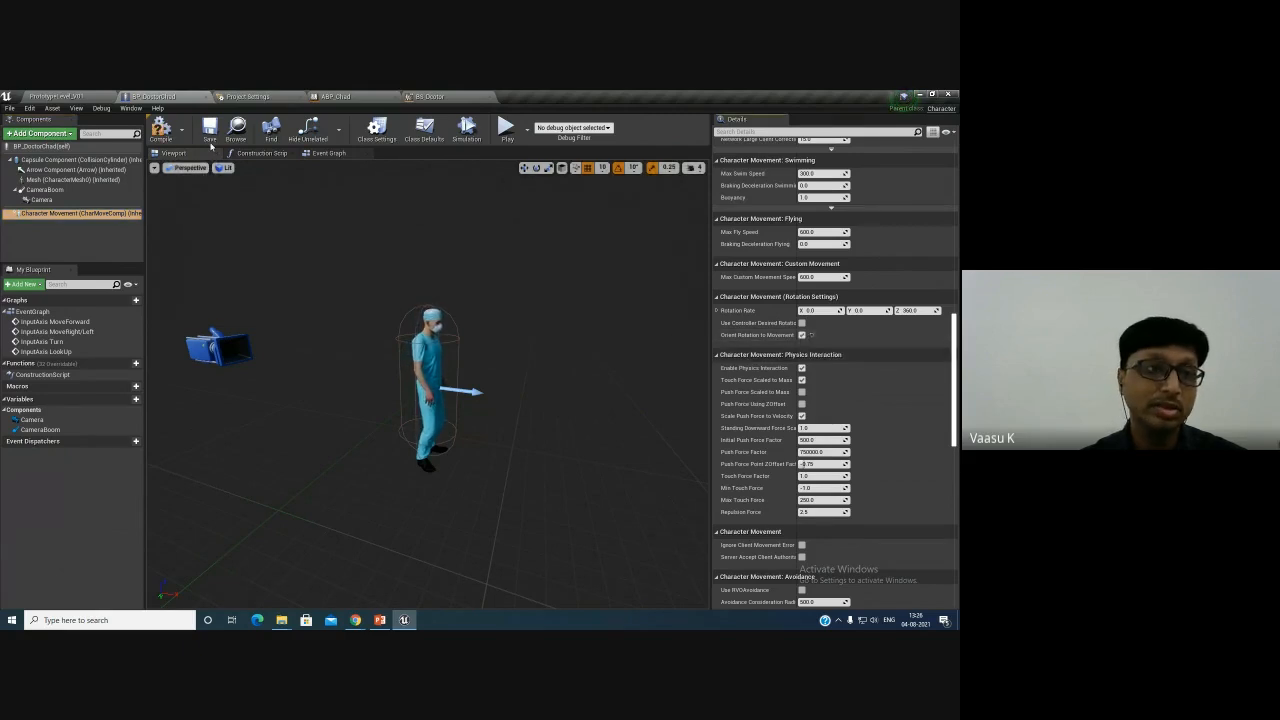
pyautogui.click(164, 131)
pyautogui.click(209, 128)
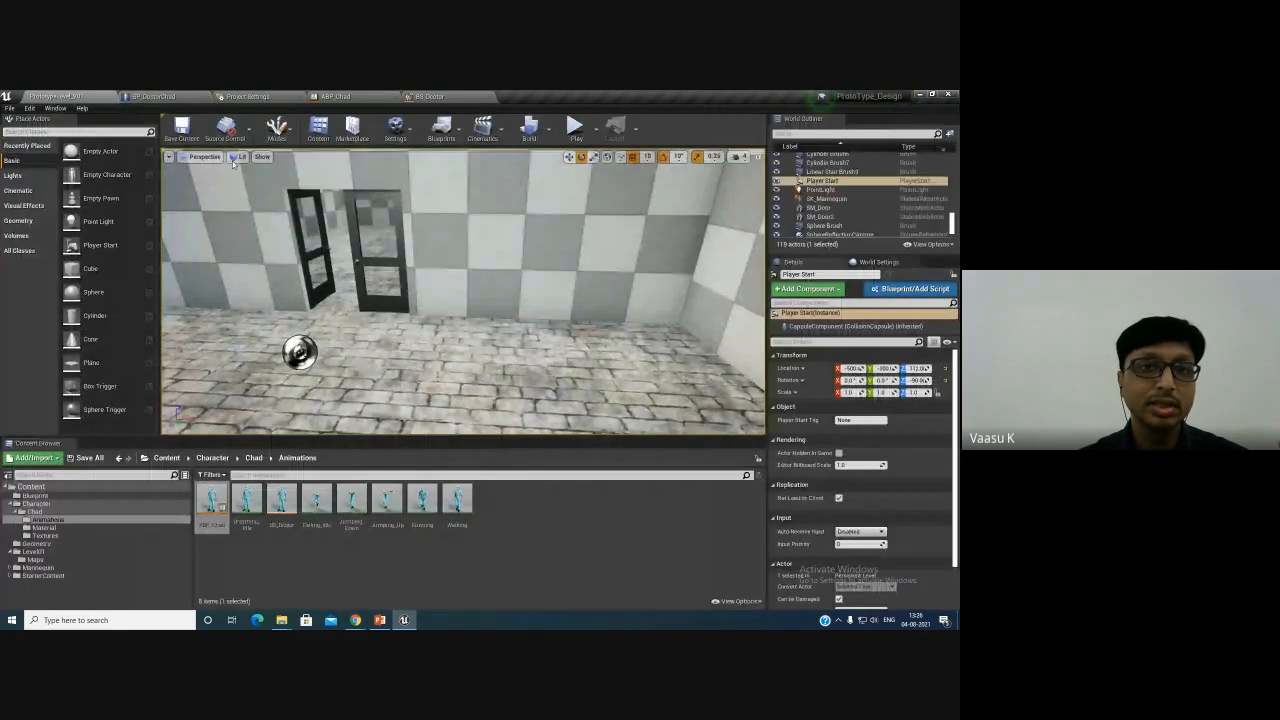
# - Play the level and walk the doctor character forward through the rooms, then stop playing
pyautogui.click(575, 127)
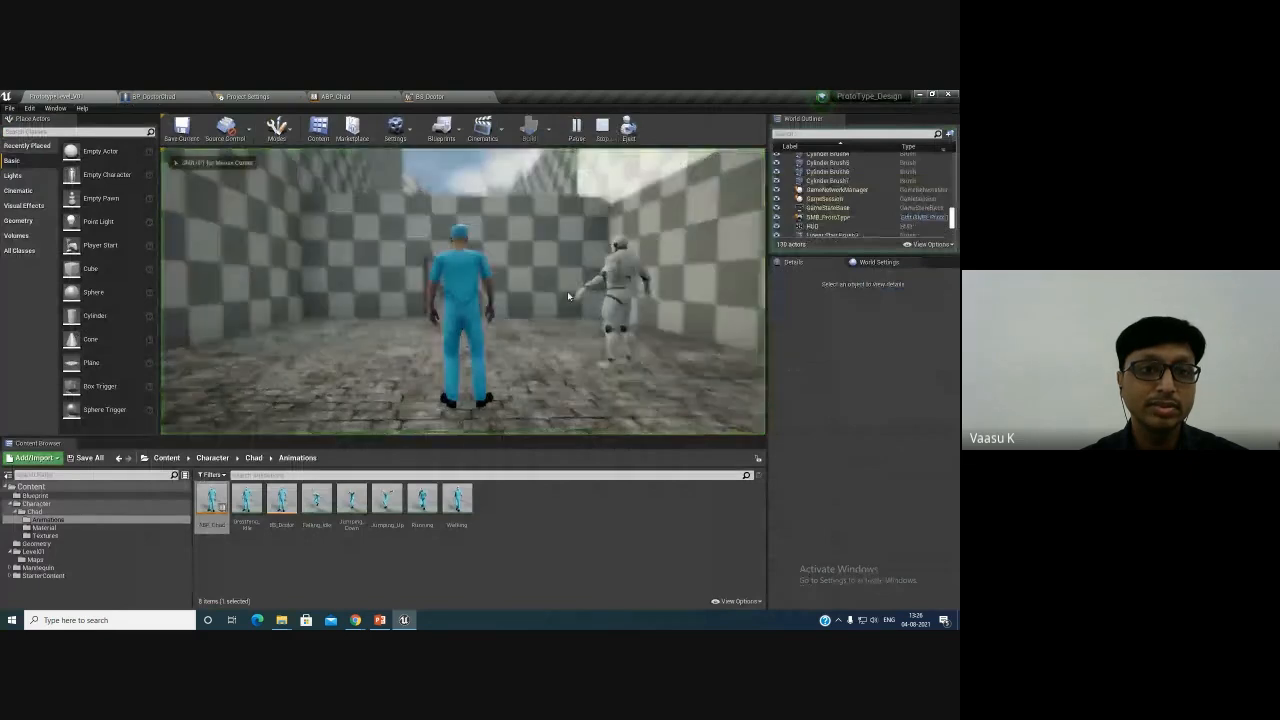
pyautogui.press('w')
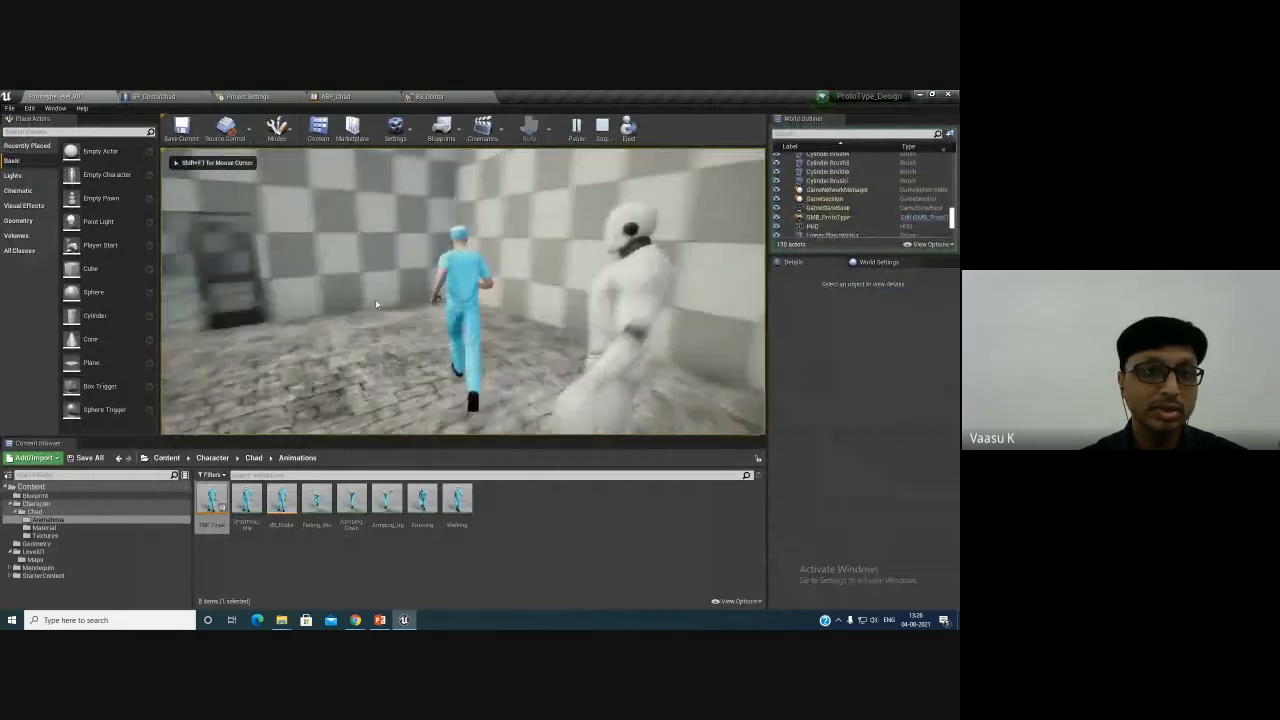
pyautogui.press('w')
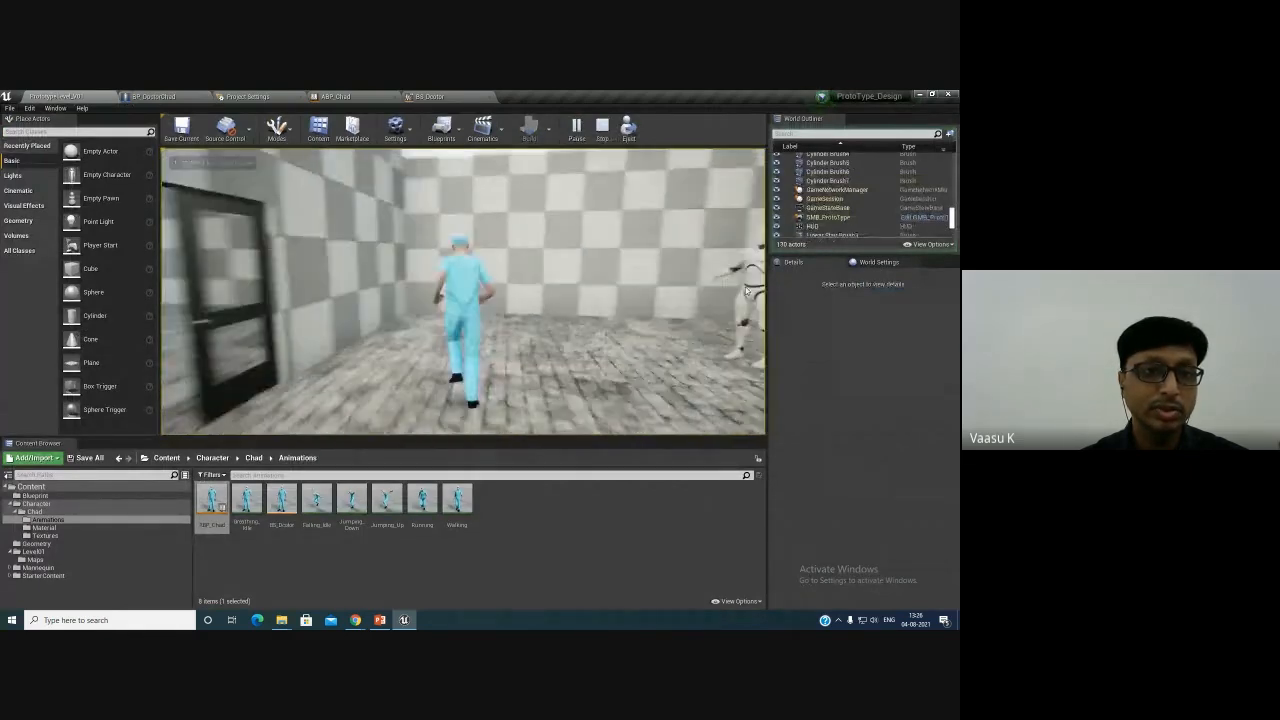
pyautogui.press('w')
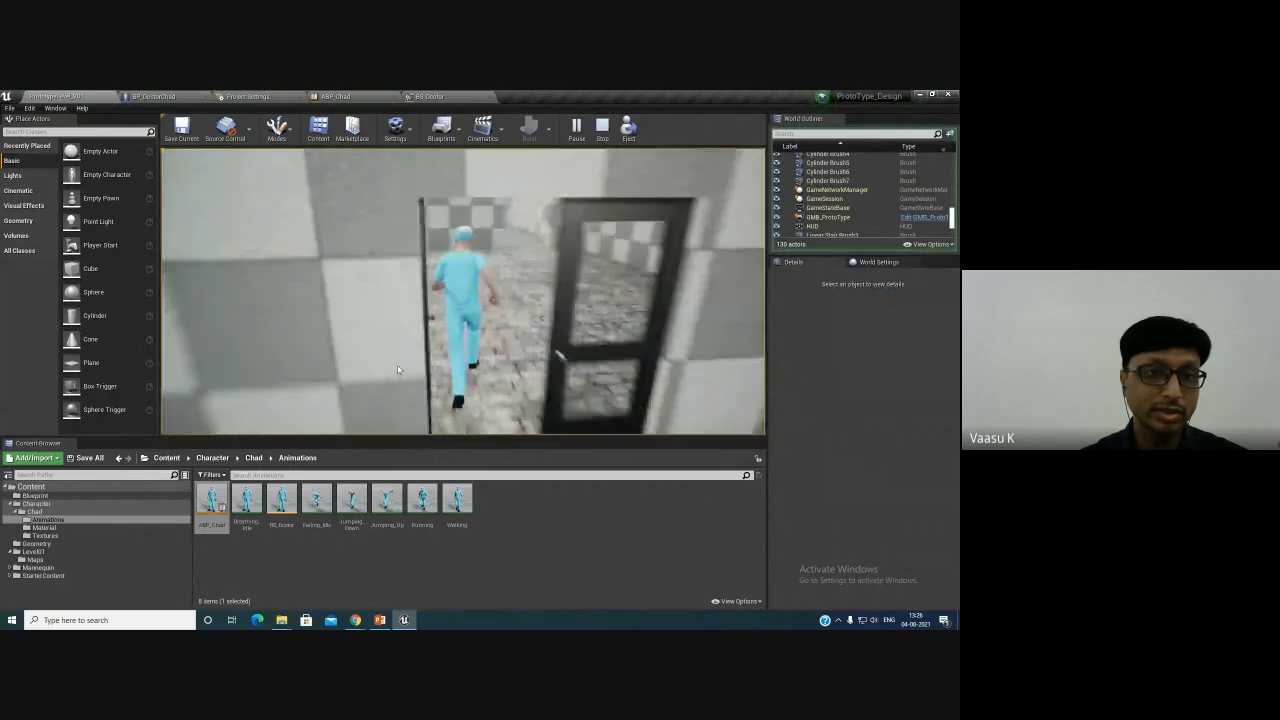
pyautogui.press('w')
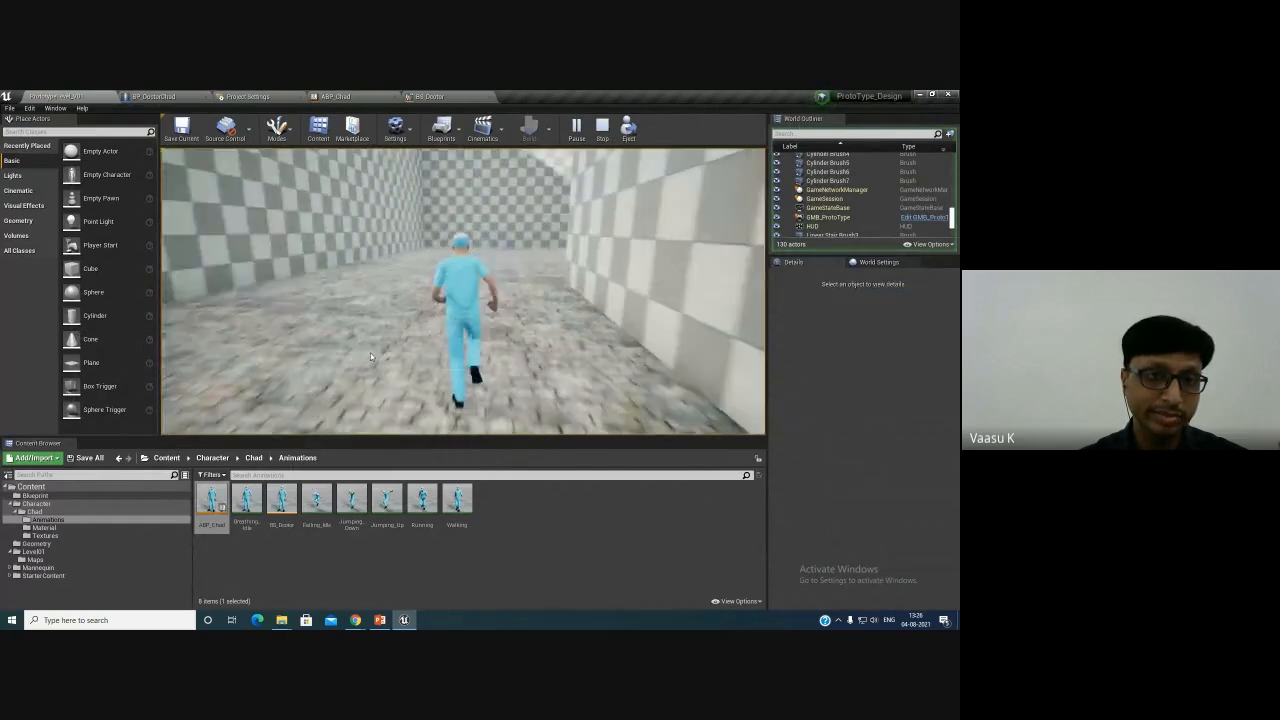
pyautogui.press('w')
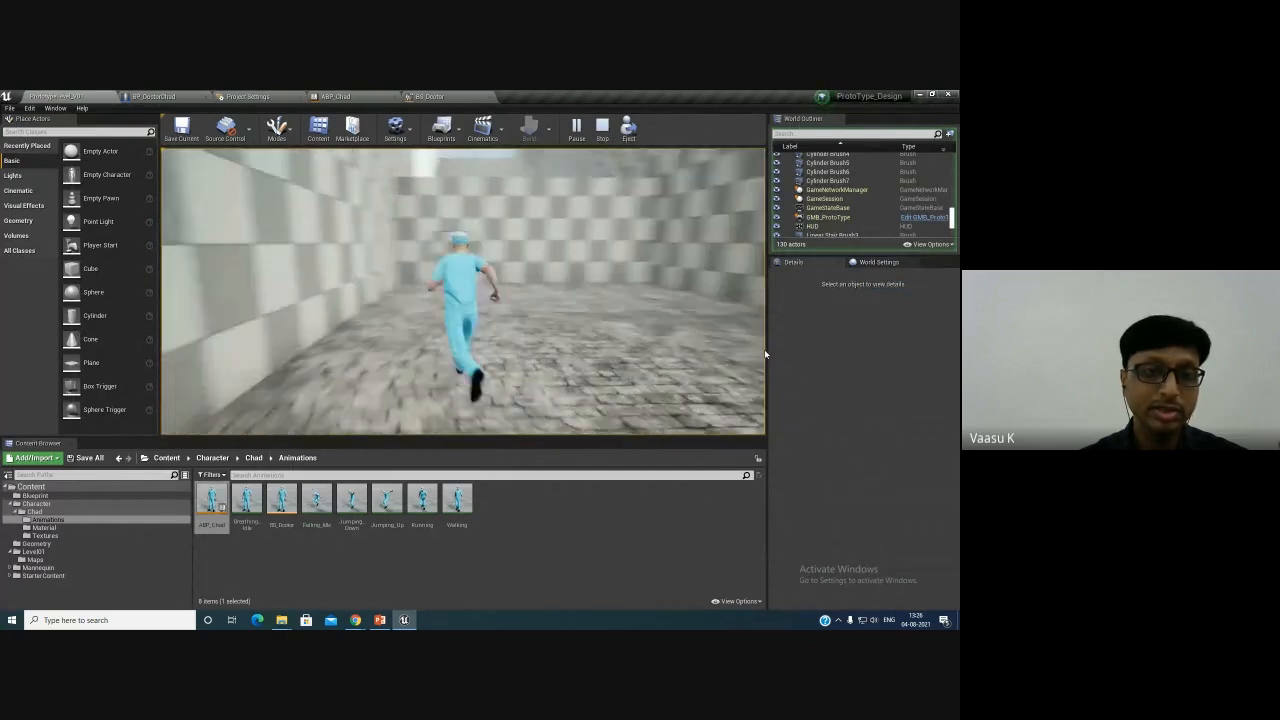
pyautogui.press('w')
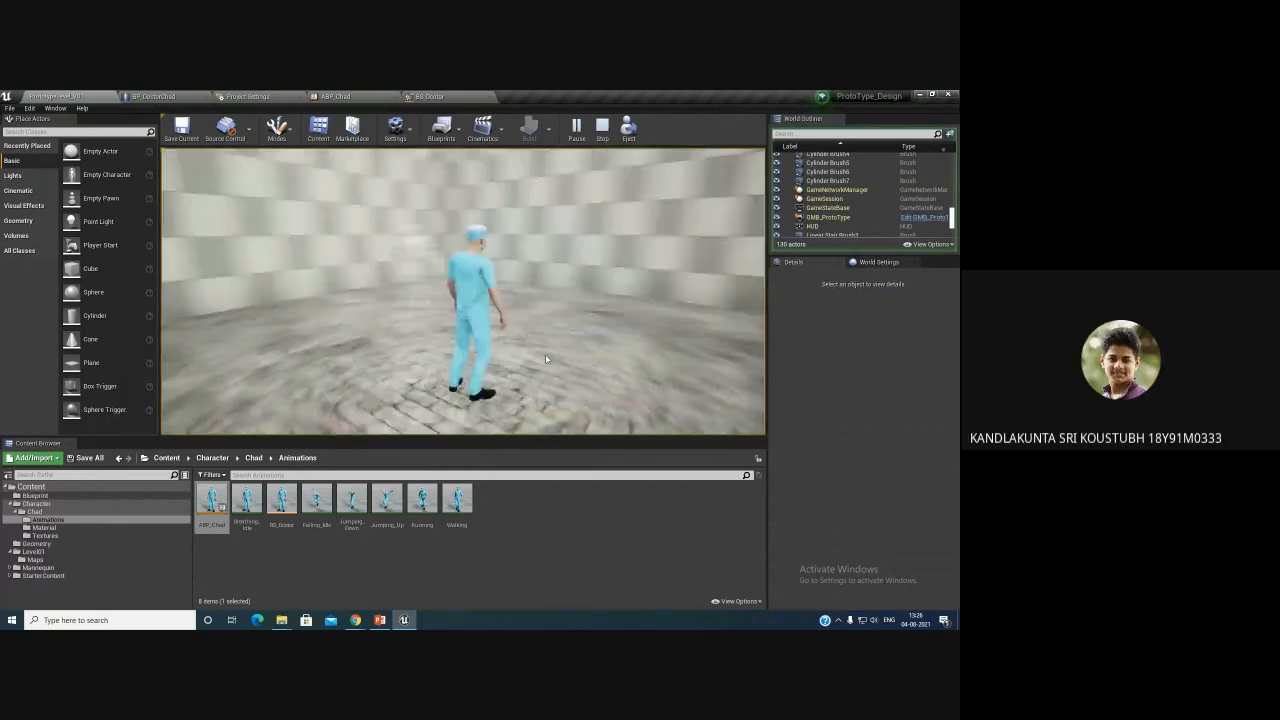
pyautogui.press('w')
pyautogui.press('w')
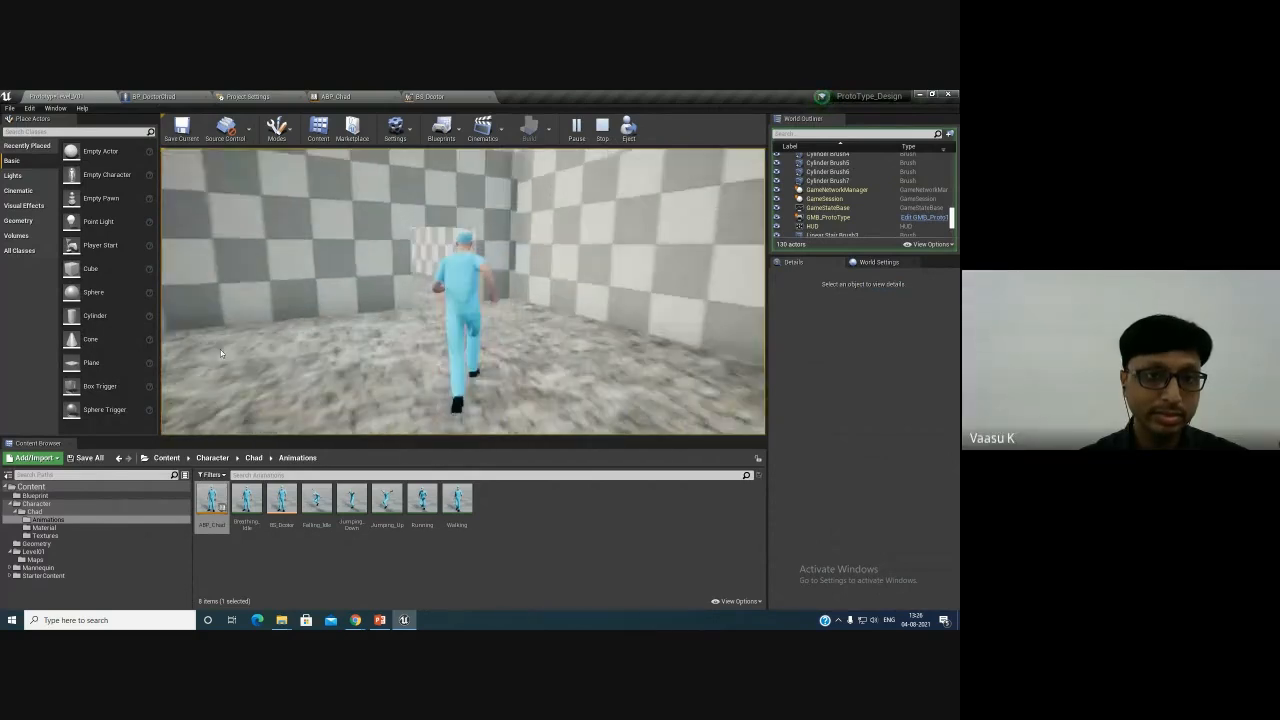
pyautogui.press('Escape')
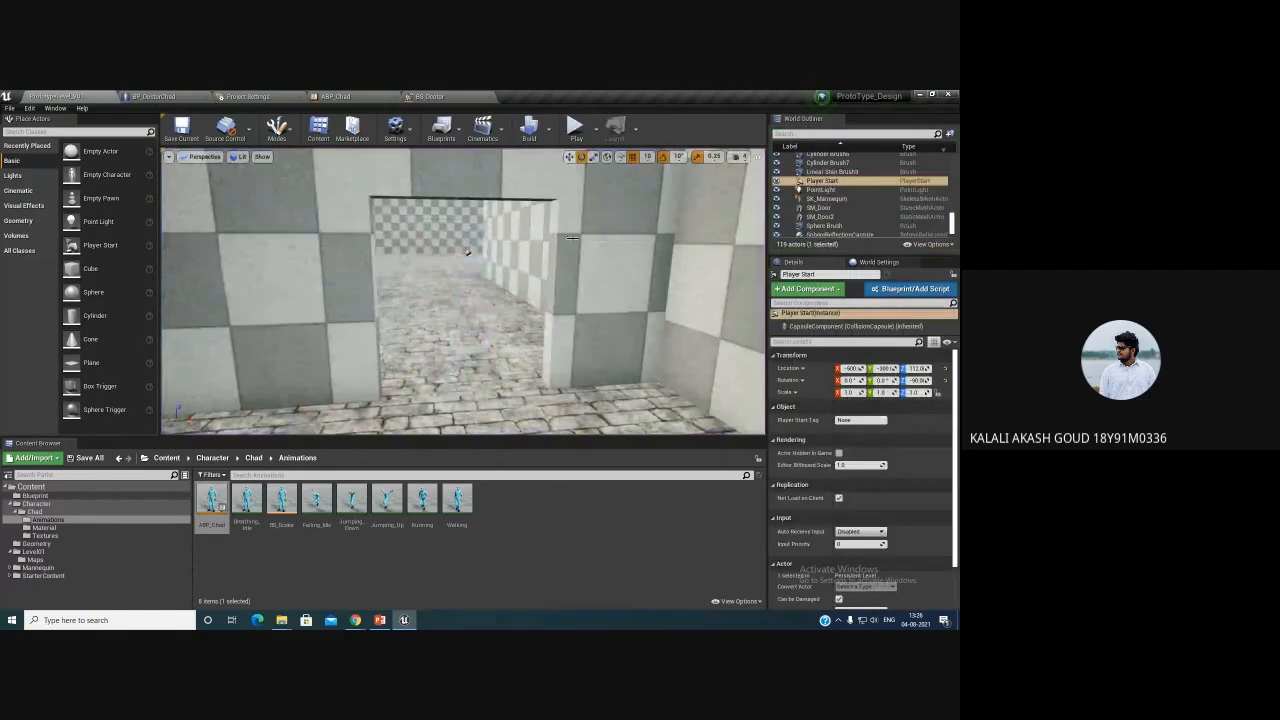
# - Play the level twice more, walking the doctor forward and backward toward the door, stopping each session
pyautogui.click(575, 126)
pyautogui.press('w')
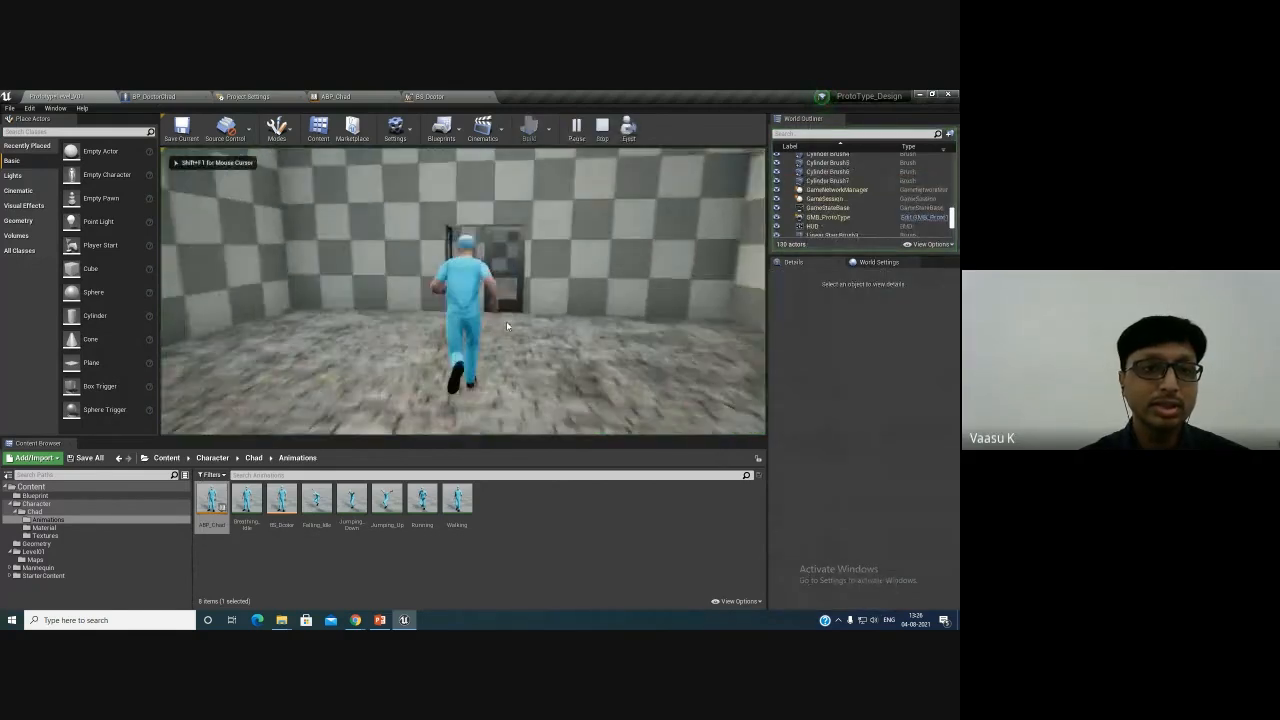
pyautogui.press('s')
pyautogui.press('w')
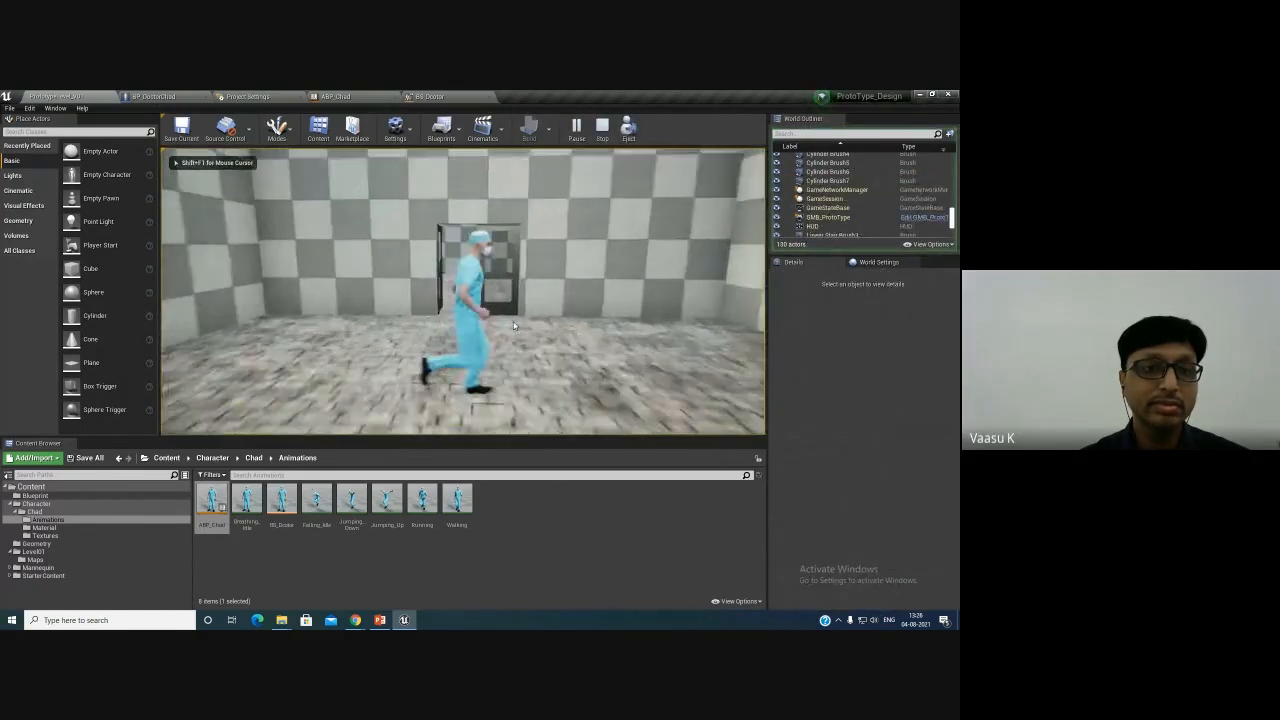
pyautogui.press('s')
pyautogui.press('w')
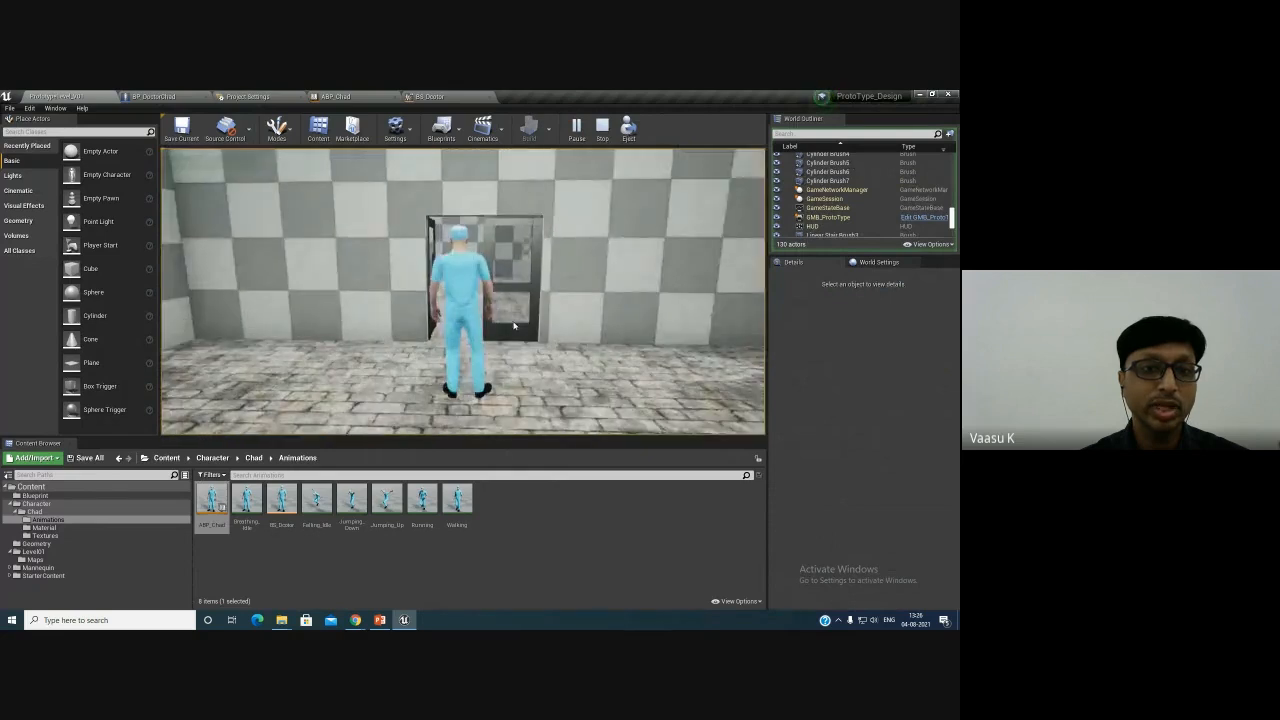
pyautogui.press('s')
pyautogui.press('w')
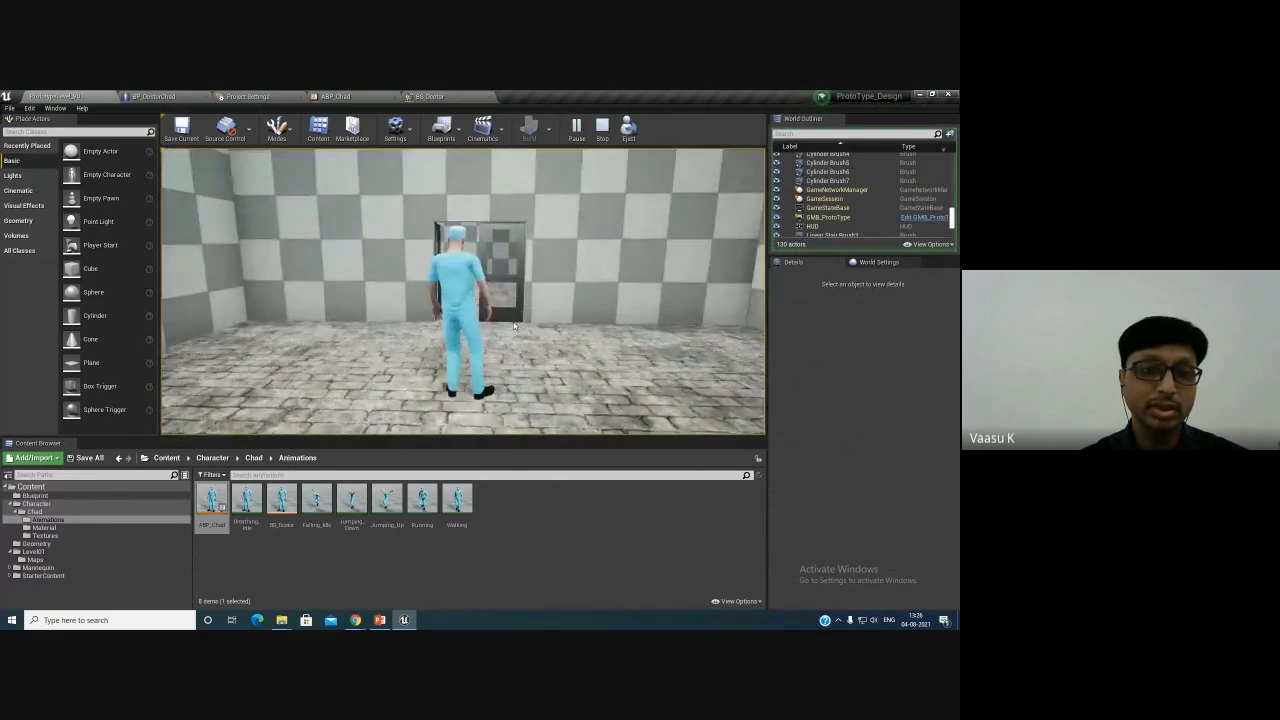
pyautogui.press('w')
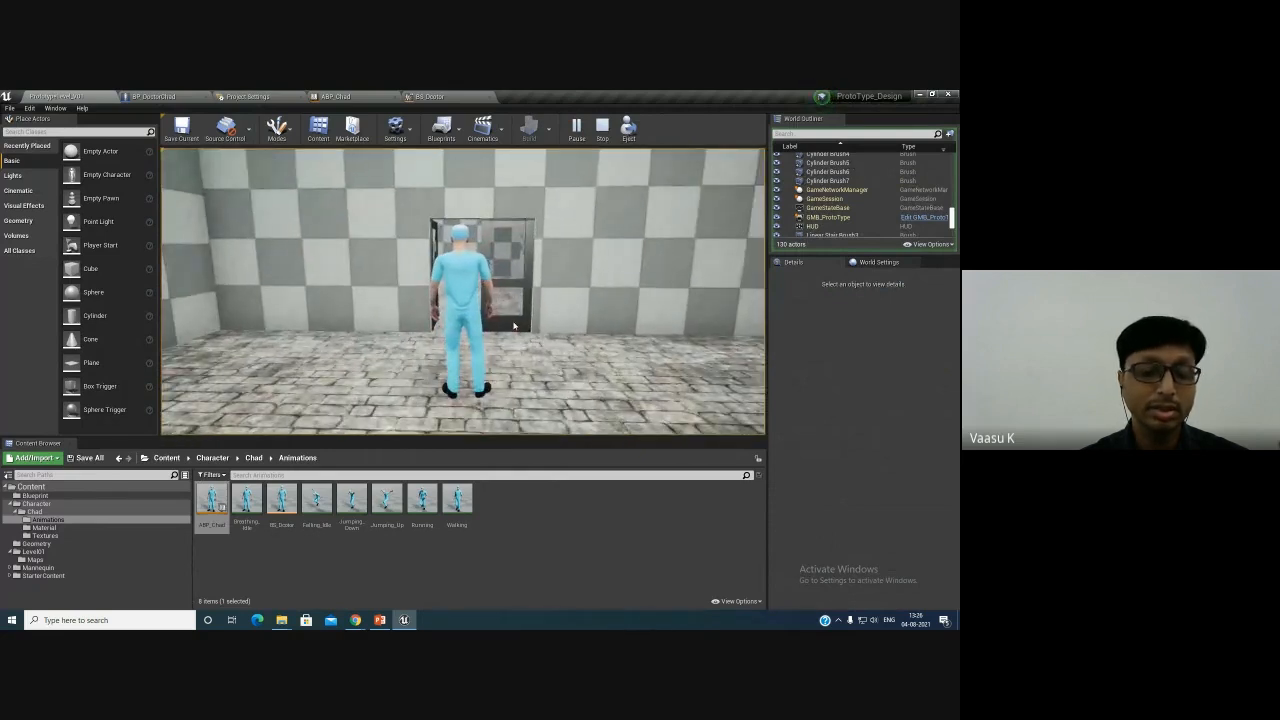
pyautogui.press('s')
pyautogui.press('w')
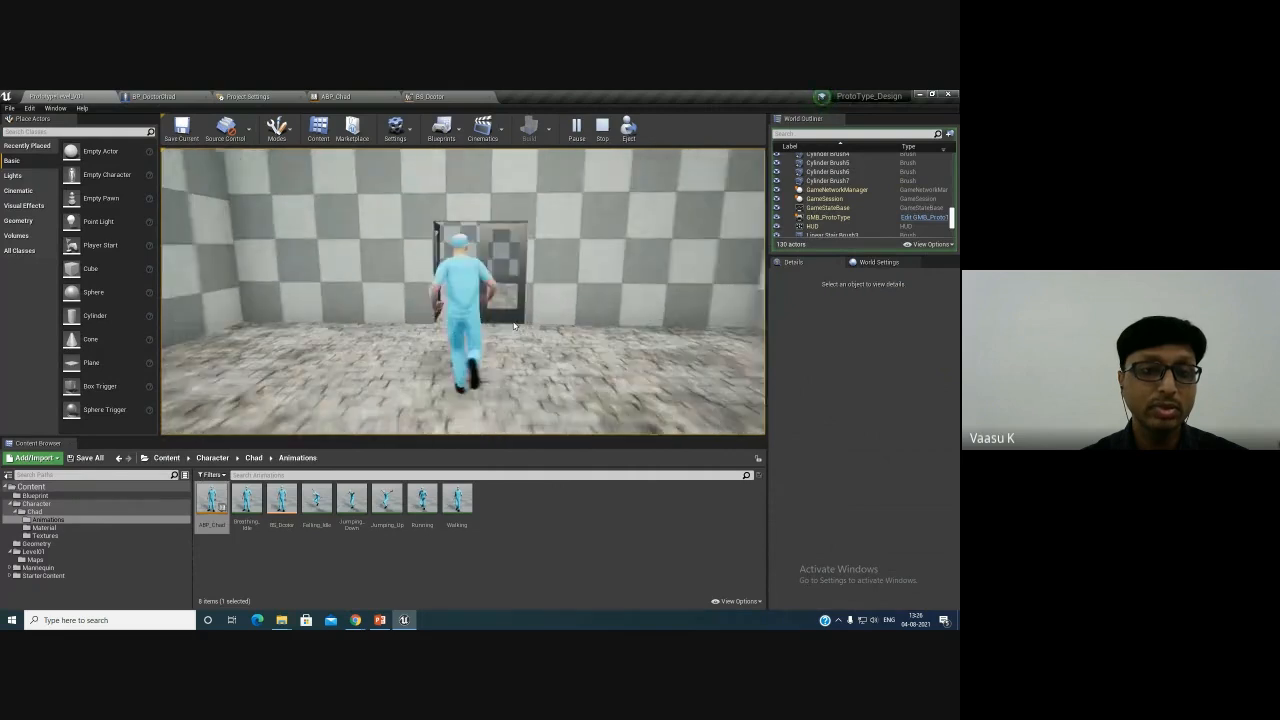
pyautogui.press('Escape')
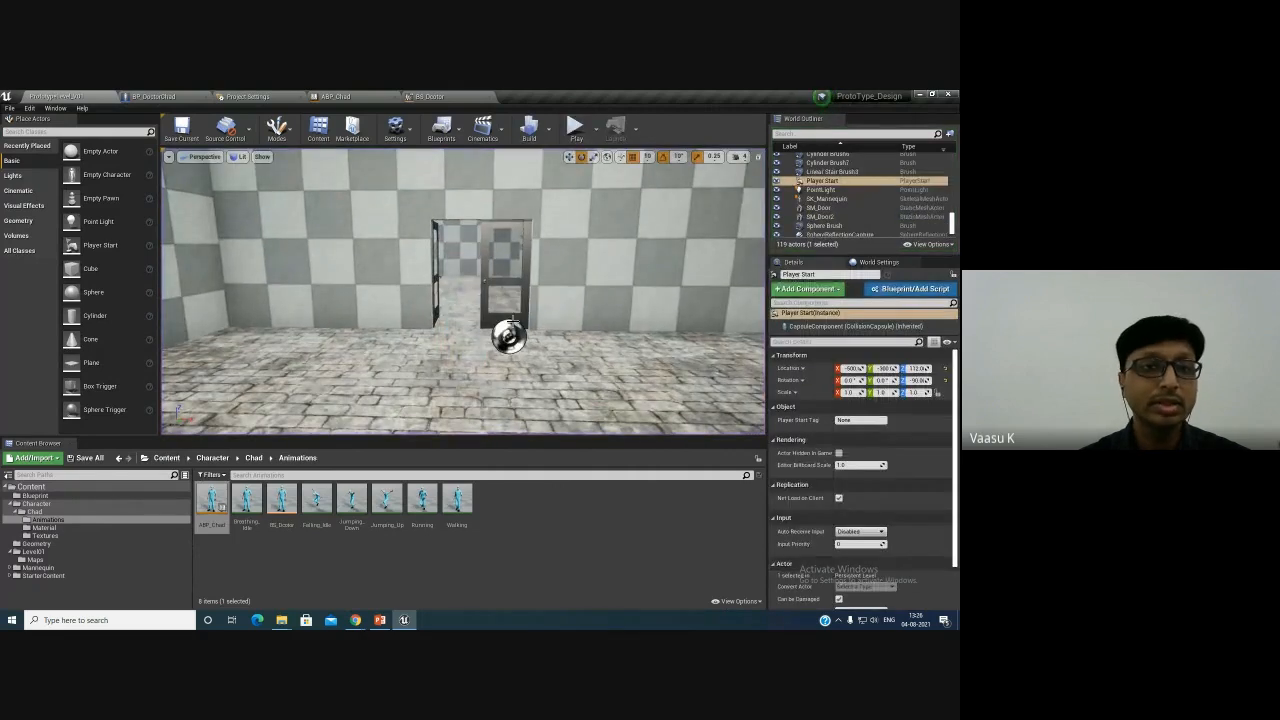
pyautogui.click(576, 127)
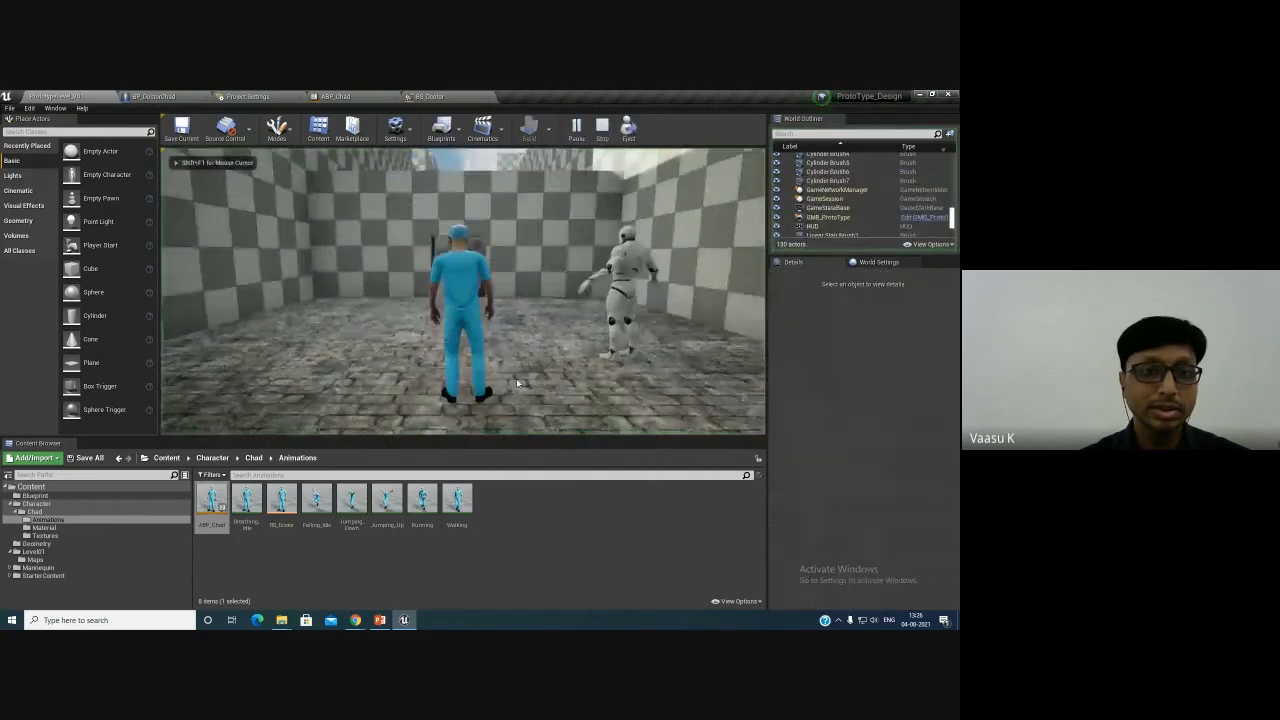
pyautogui.press('w')
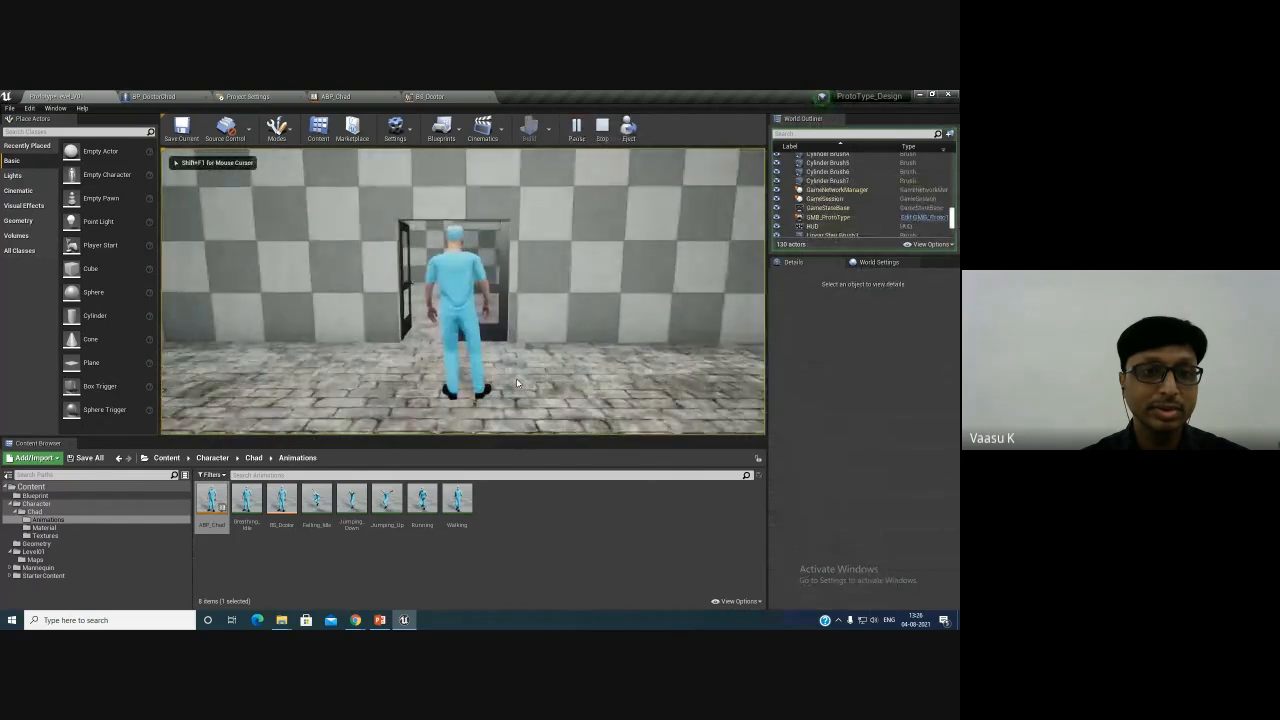
pyautogui.press('Escape')
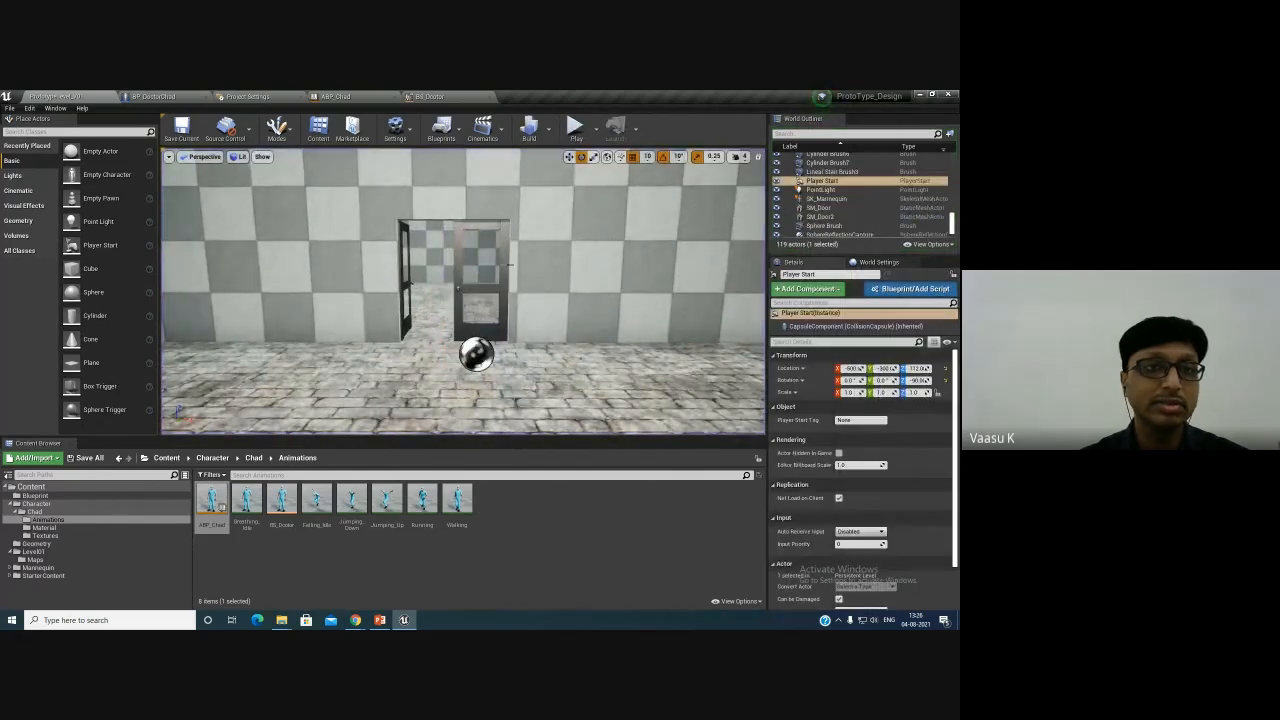
# - Review the BP_DoctorChad blueprint and the BS_Doctor blend space before returning to the level
pyautogui.click(163, 96)
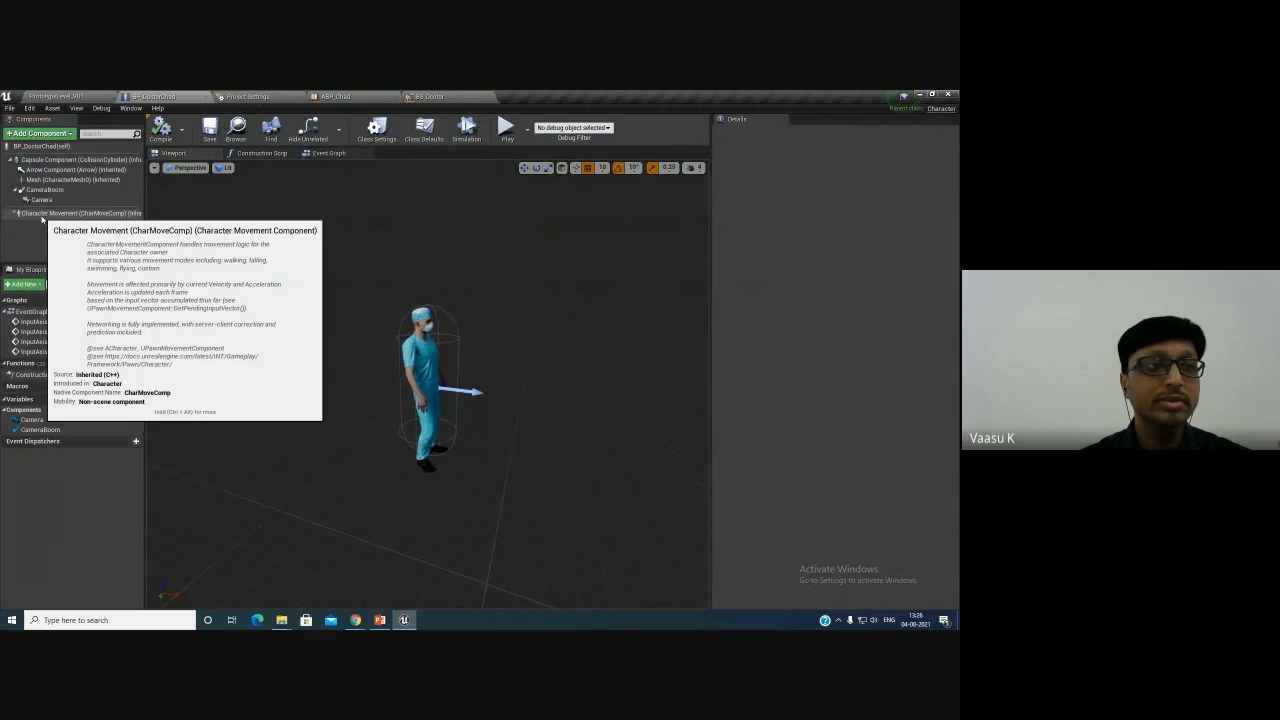
pyautogui.click(55, 95)
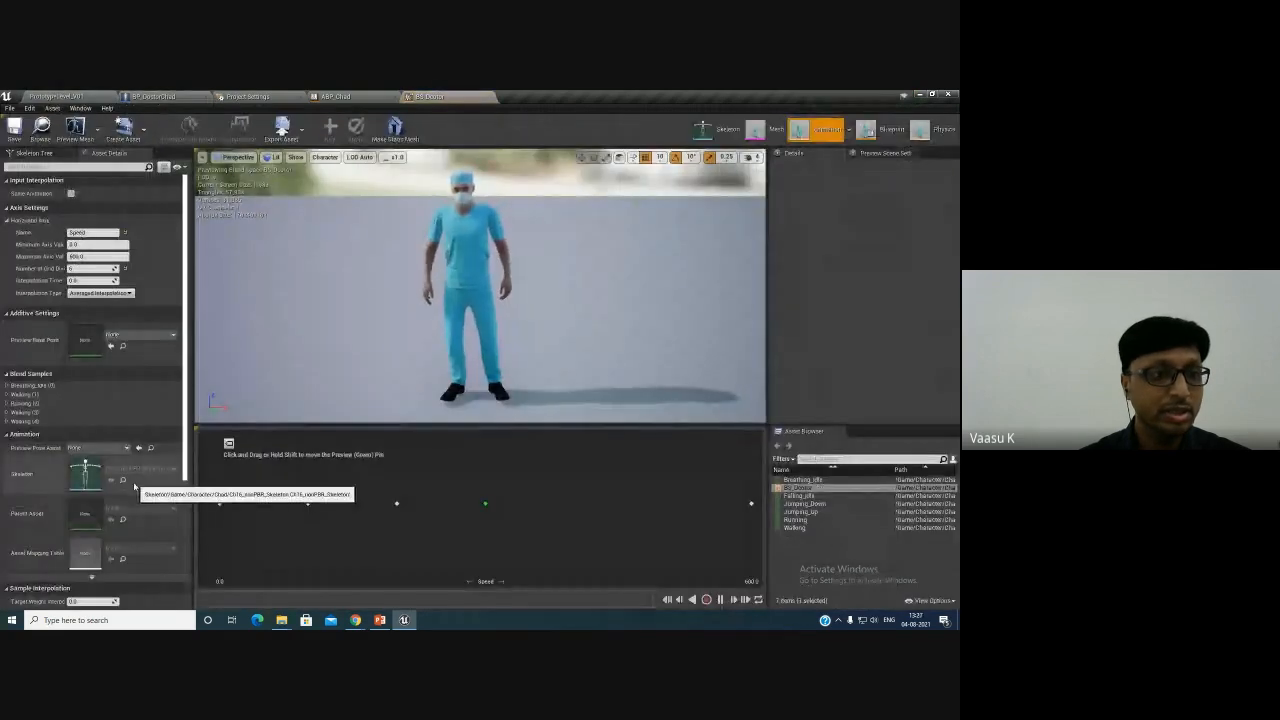
pyautogui.scroll(-3, 134, 486)
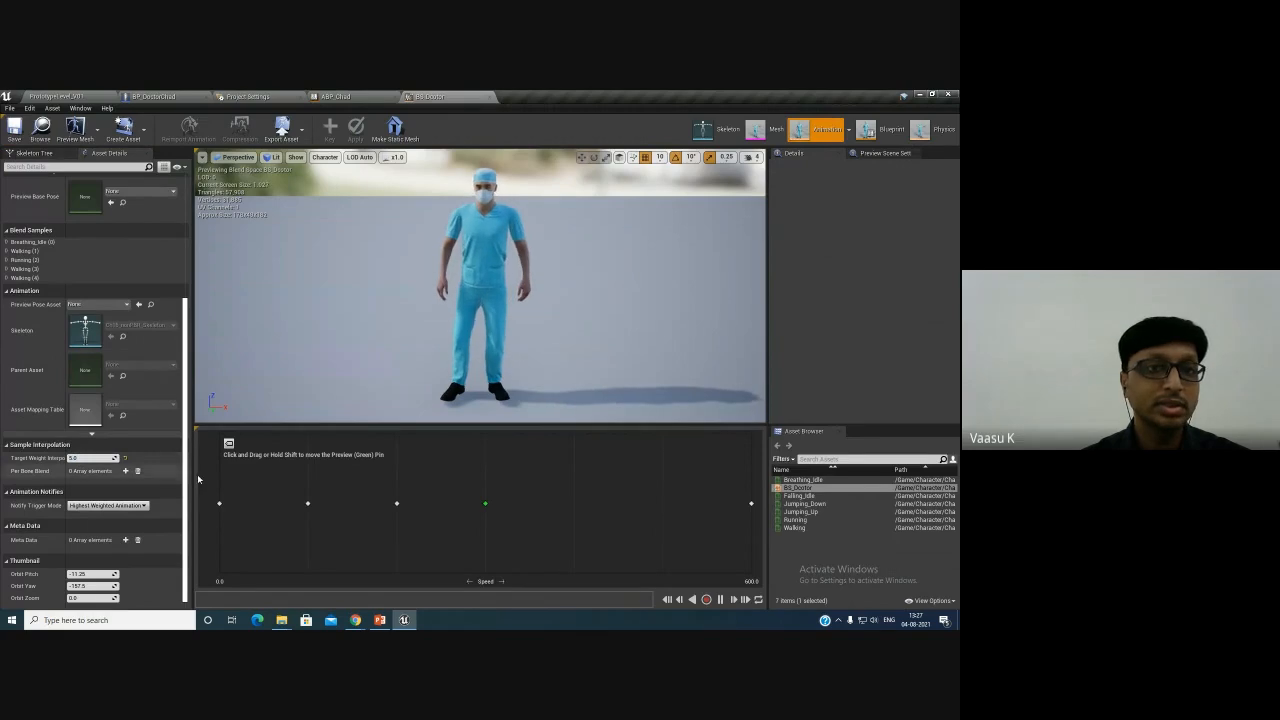
pyautogui.click(53, 96)
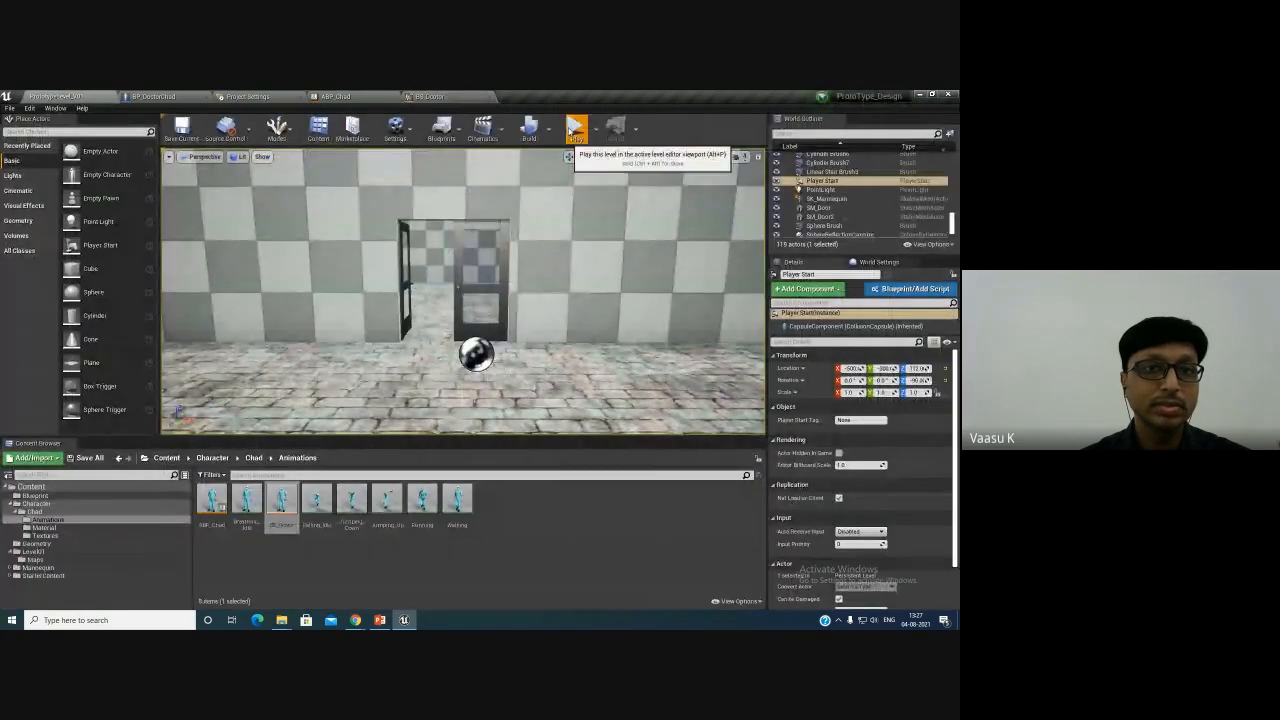
# - Play the level again, walk the doctor forward, backward and sideways, then stop playing
pyautogui.click(574, 128)
pyautogui.press('w')
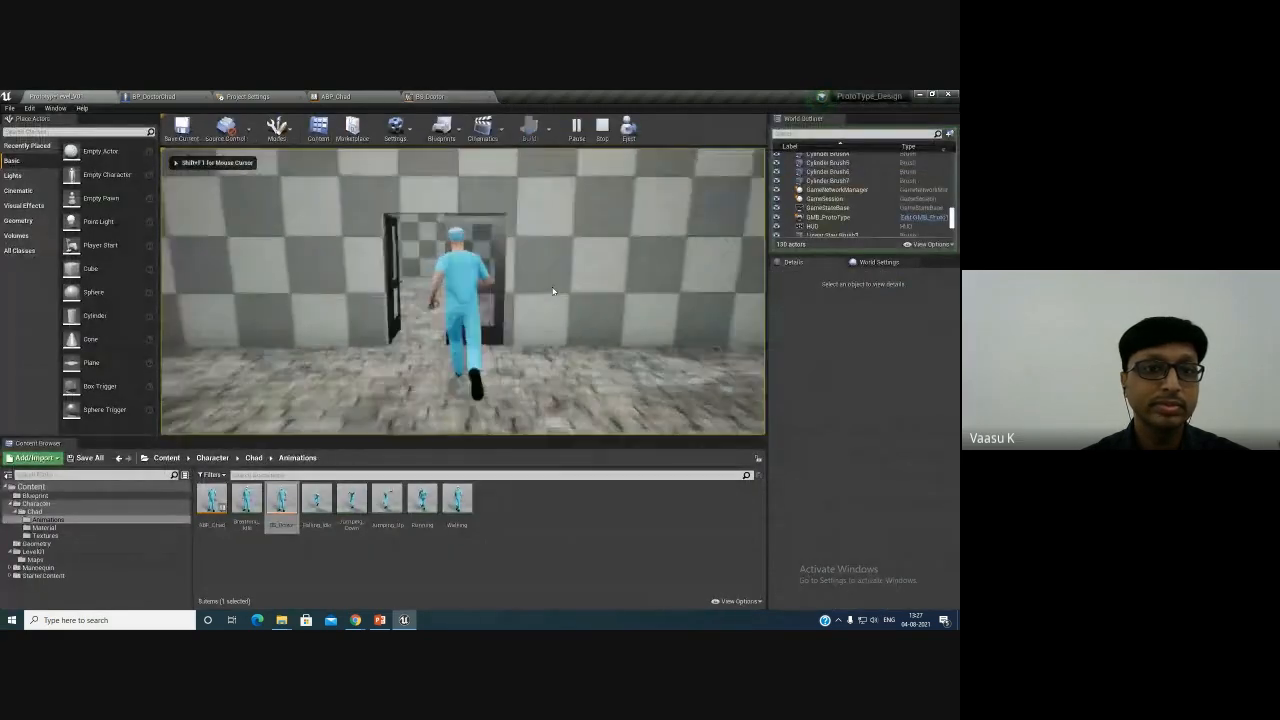
pyautogui.press('s')
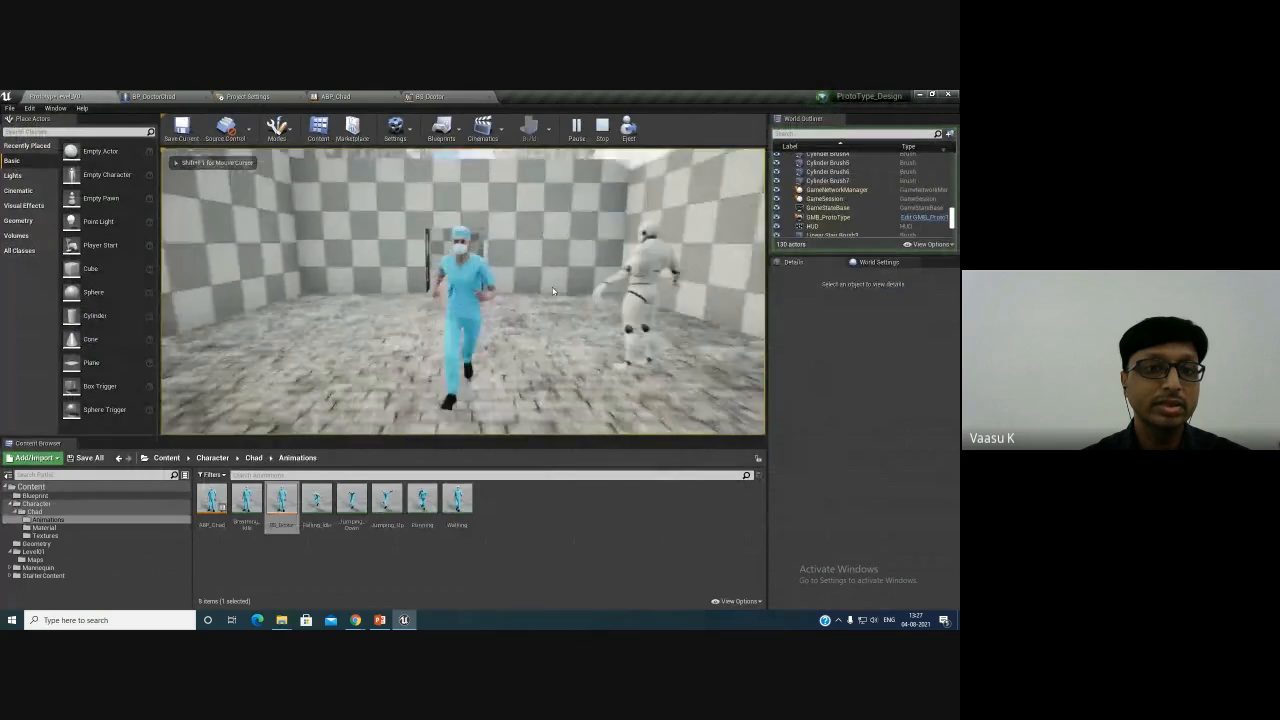
pyautogui.press('w')
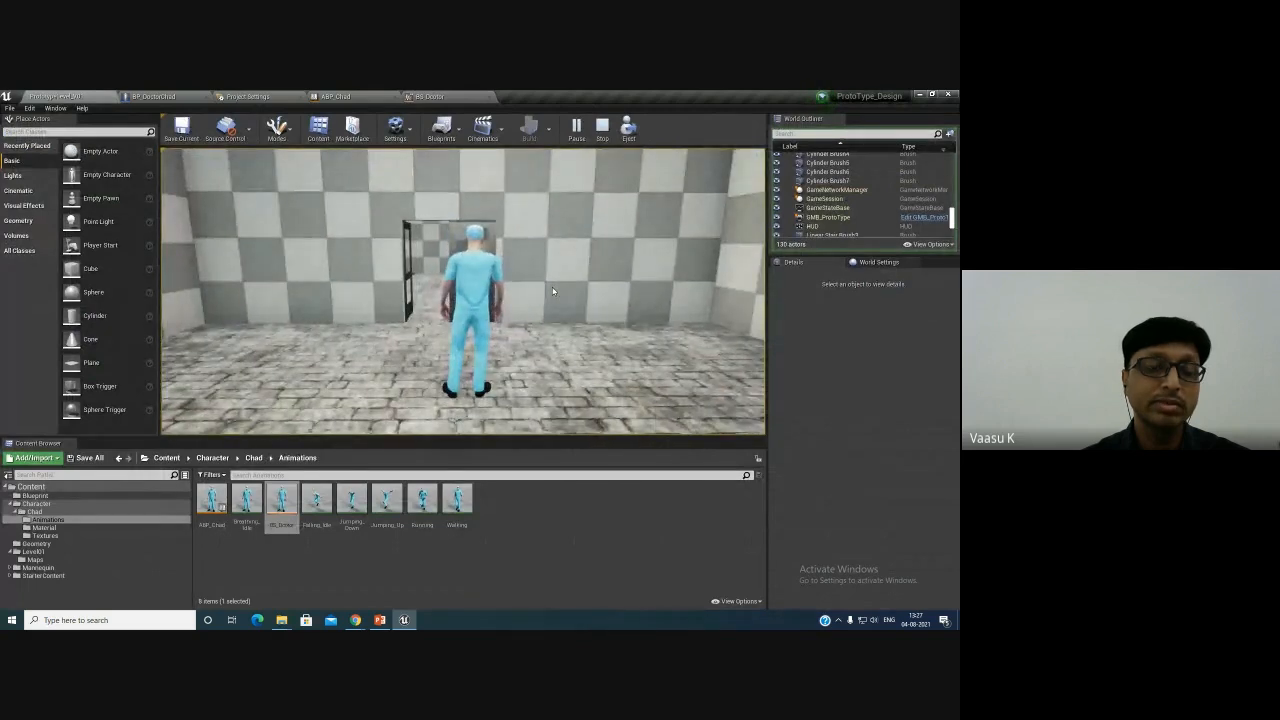
pyautogui.press('d')
pyautogui.press('a')
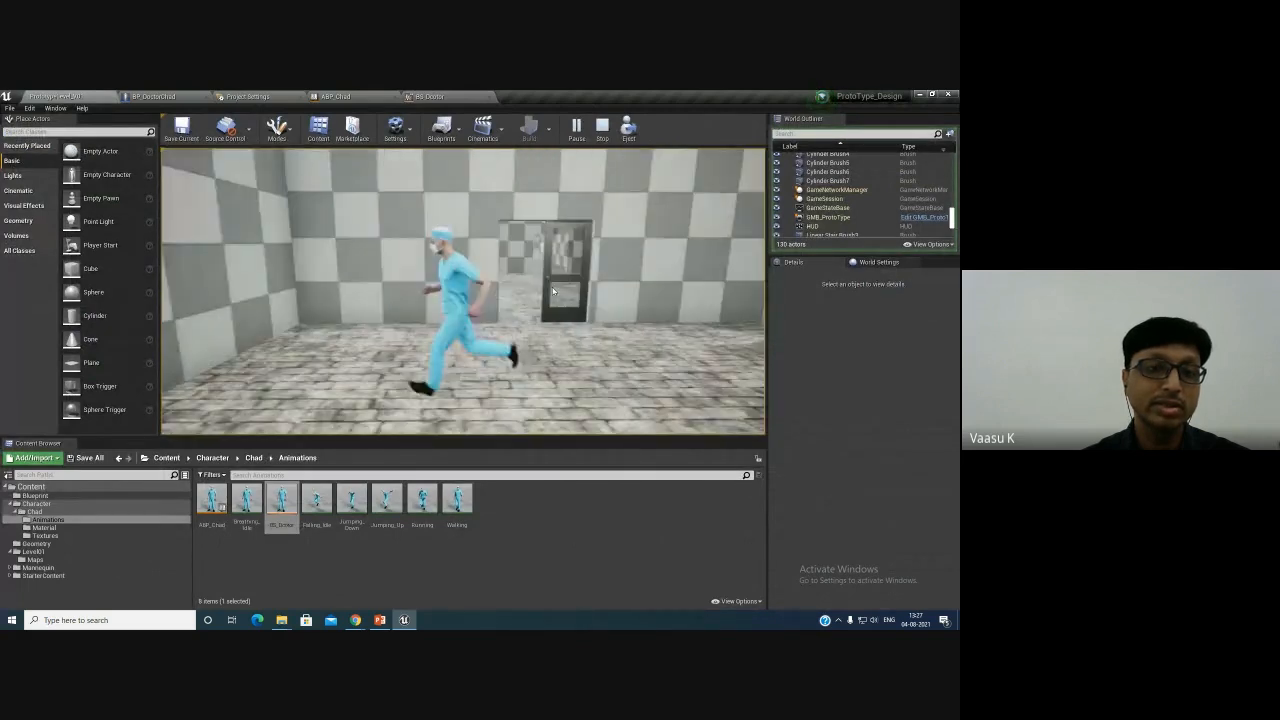
pyautogui.press('w')
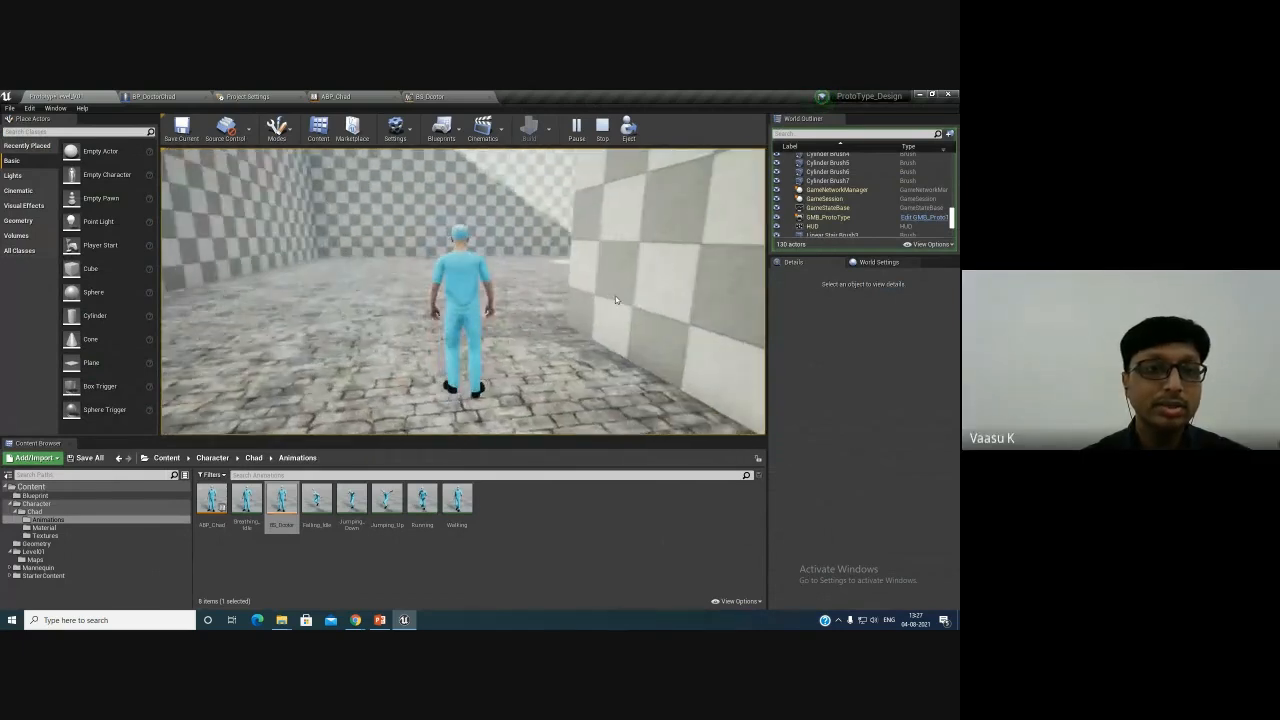
pyautogui.press('w')
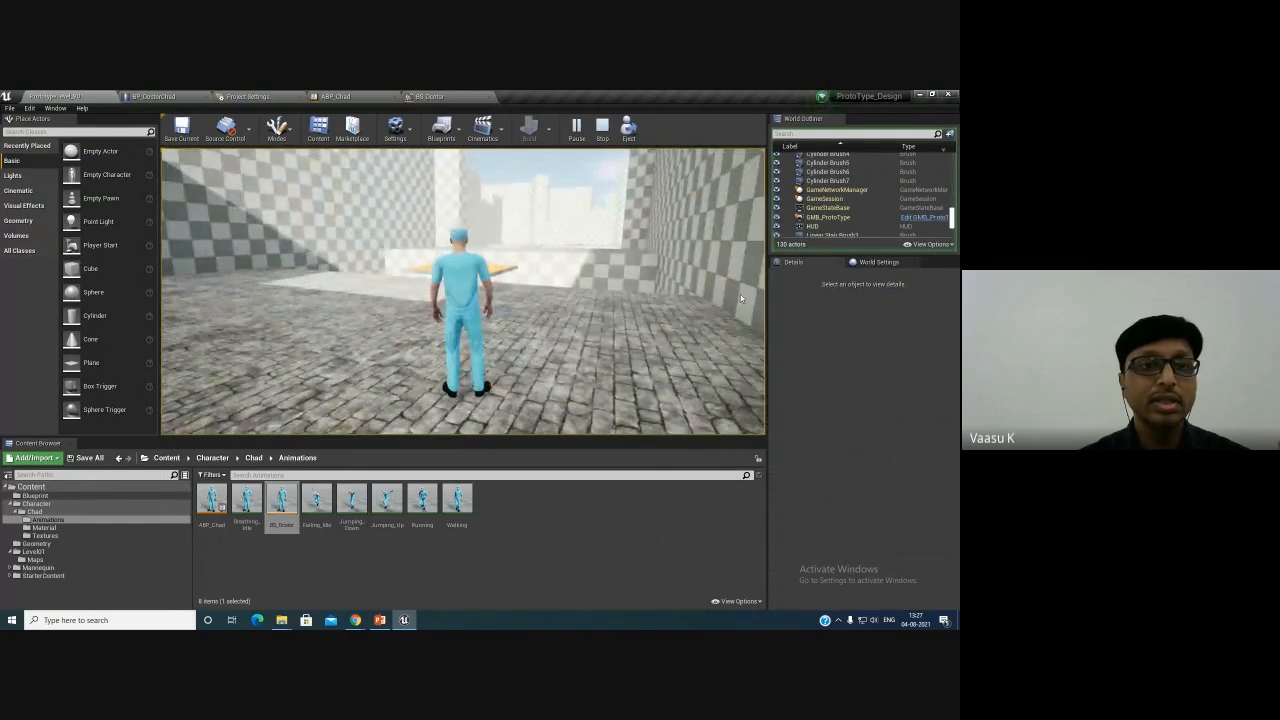
pyautogui.press('Escape')
# - Open BP_DoctorChad and add a Static Mesh component named SM_Weapon
pyautogui.click(175, 95)
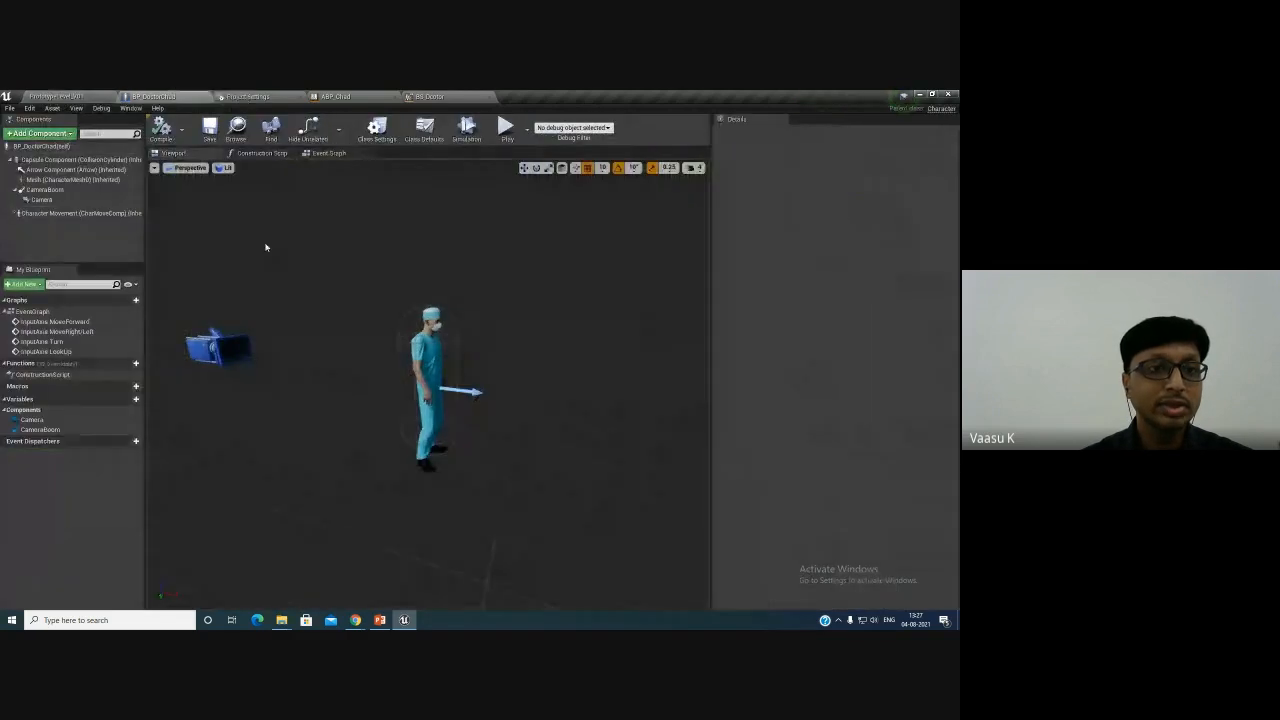
pyautogui.click(262, 153)
pyautogui.click(329, 153)
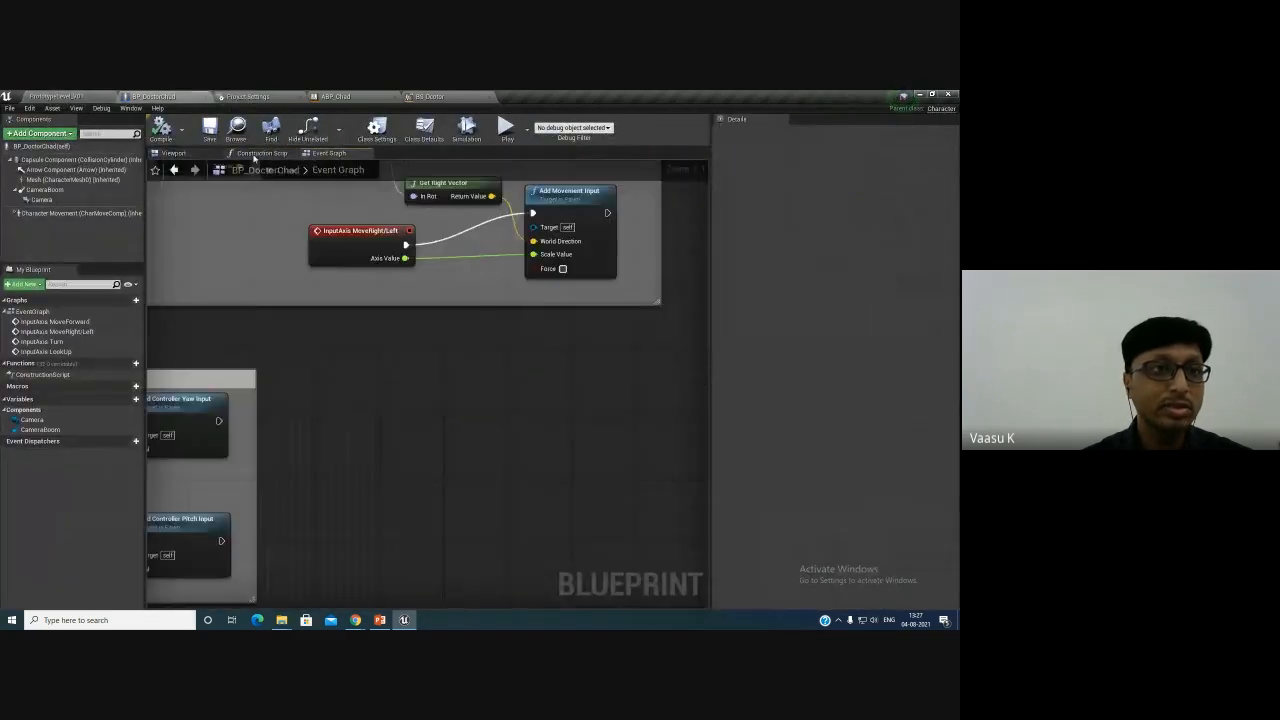
pyautogui.click(173, 153)
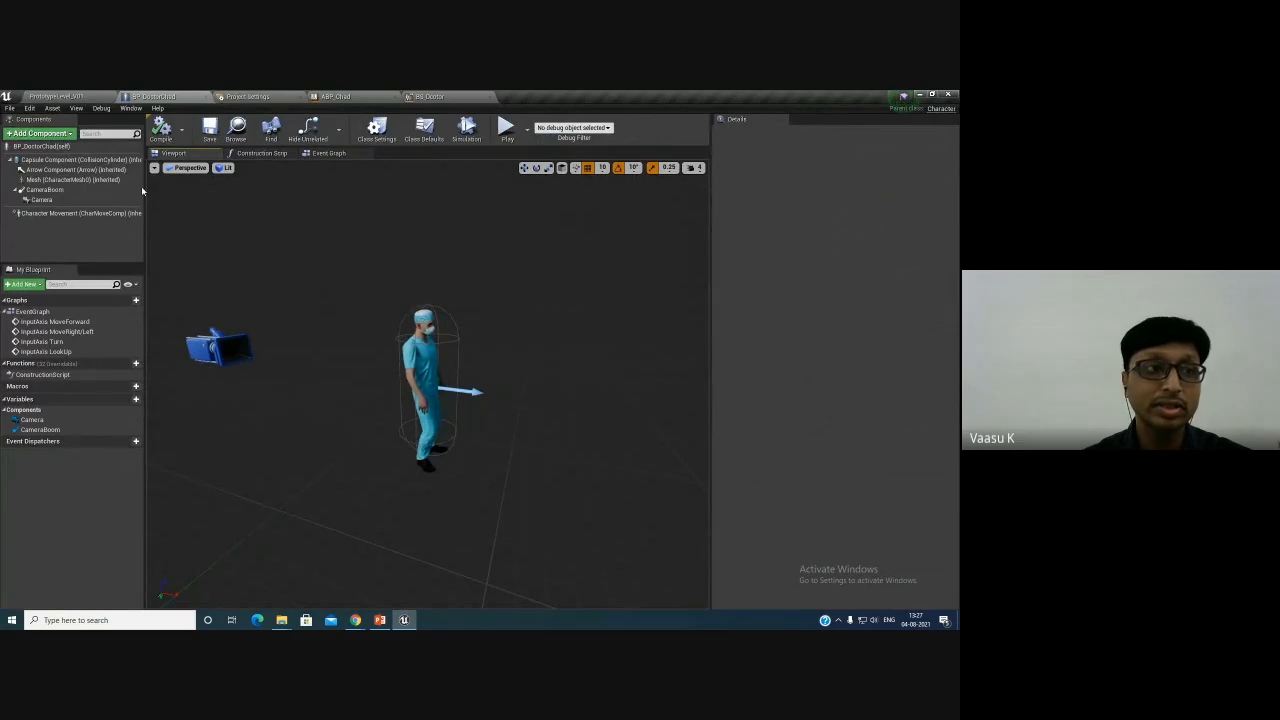
pyautogui.moveTo(505, 407); pyautogui.dragTo(340, 406, button='right')
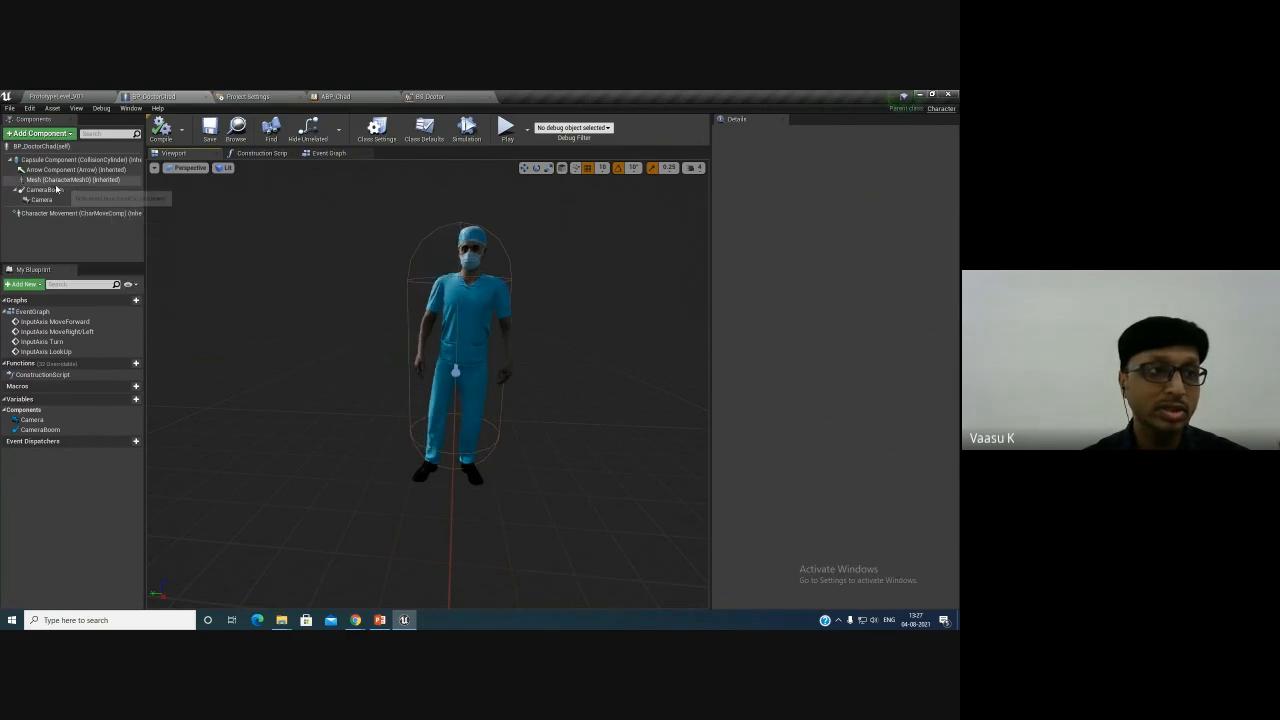
pyautogui.click(40, 133)
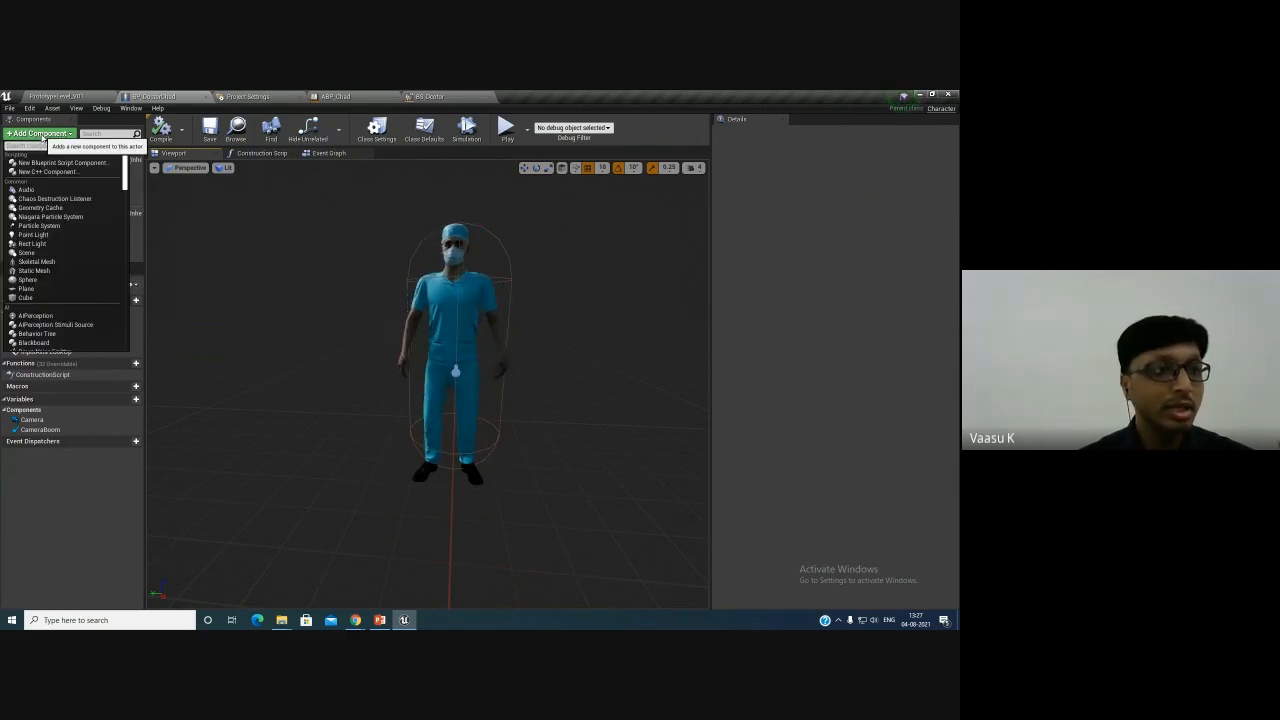
pyautogui.write('sta')
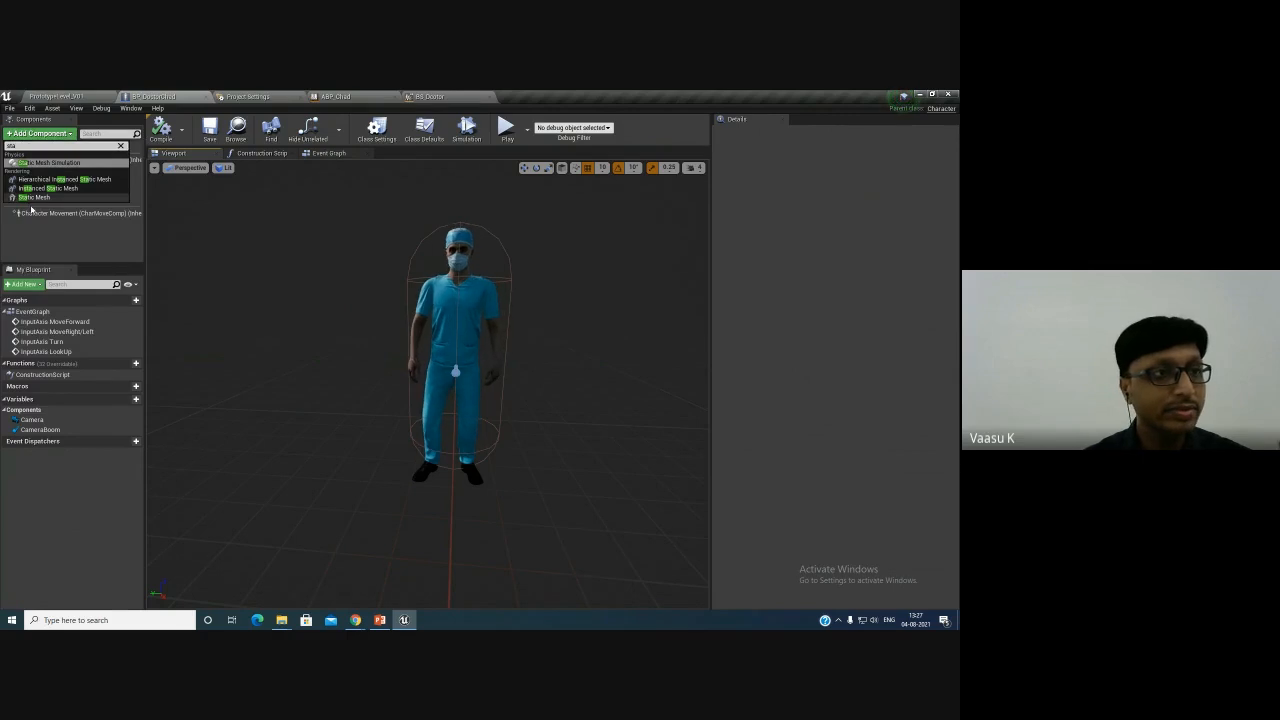
pyautogui.click(34, 197)
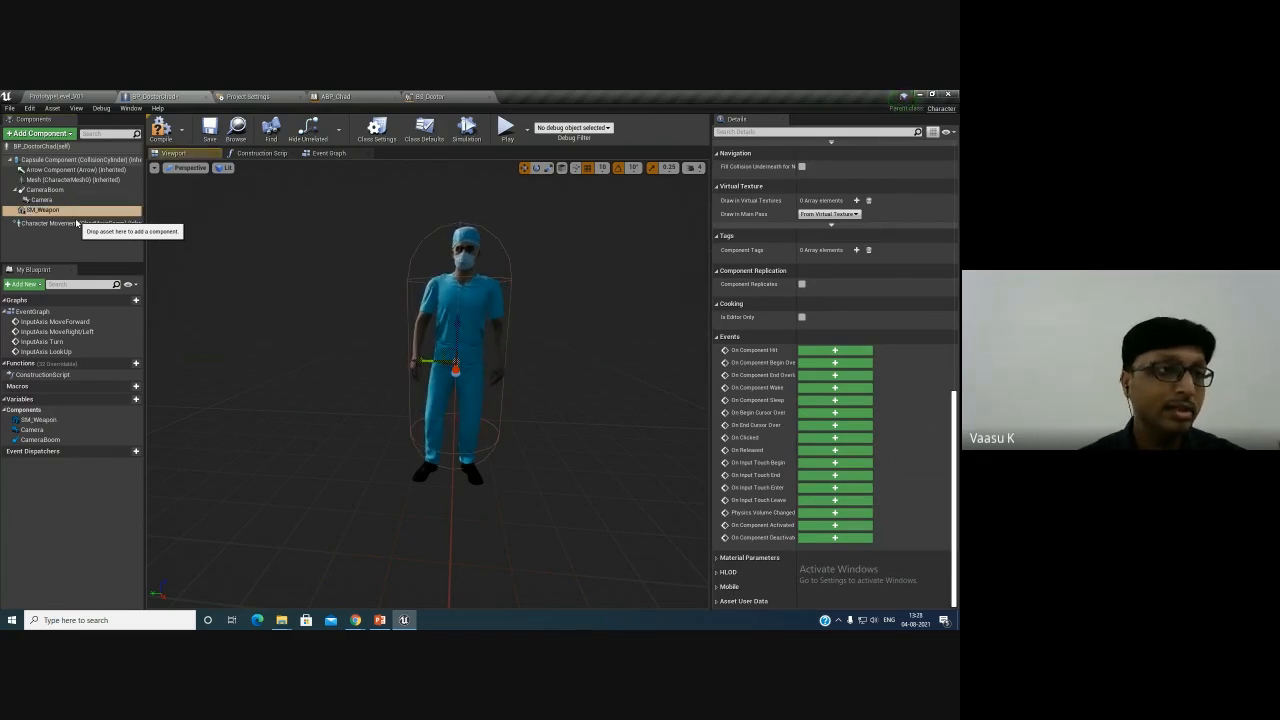
pyautogui.click(40, 211)
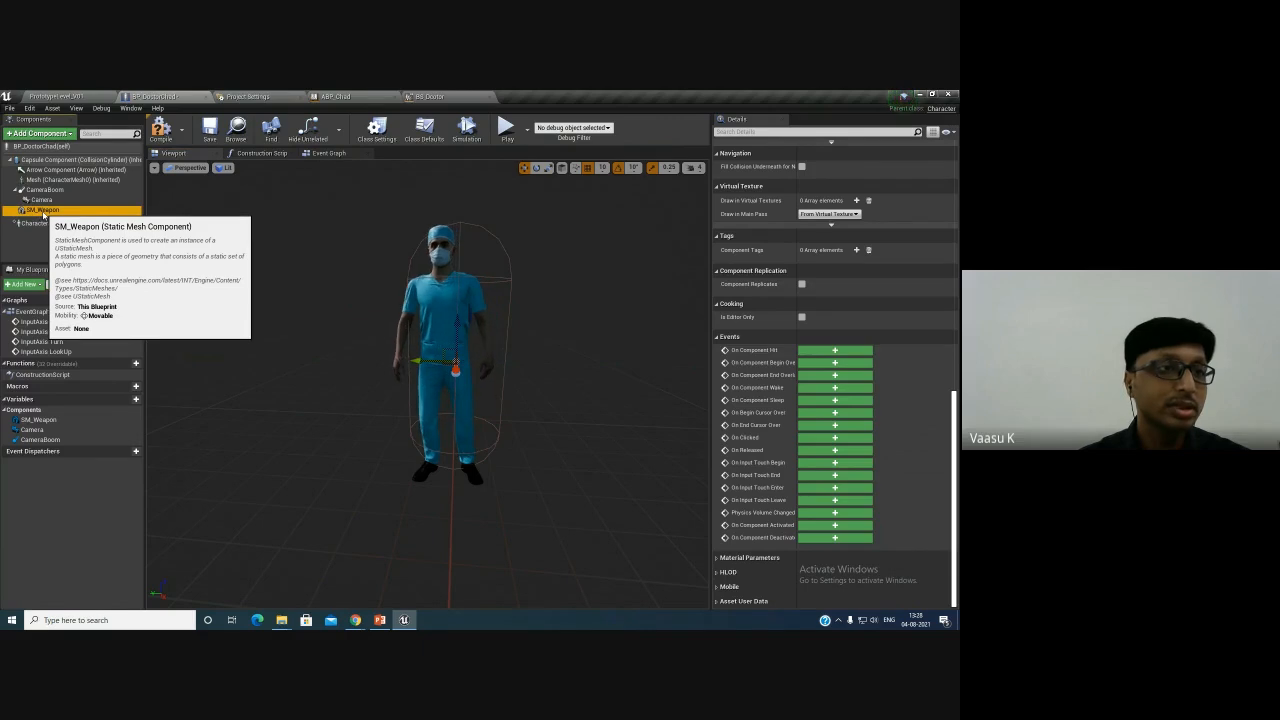
pyautogui.moveTo(43, 214); pyautogui.dragTo(46, 201)
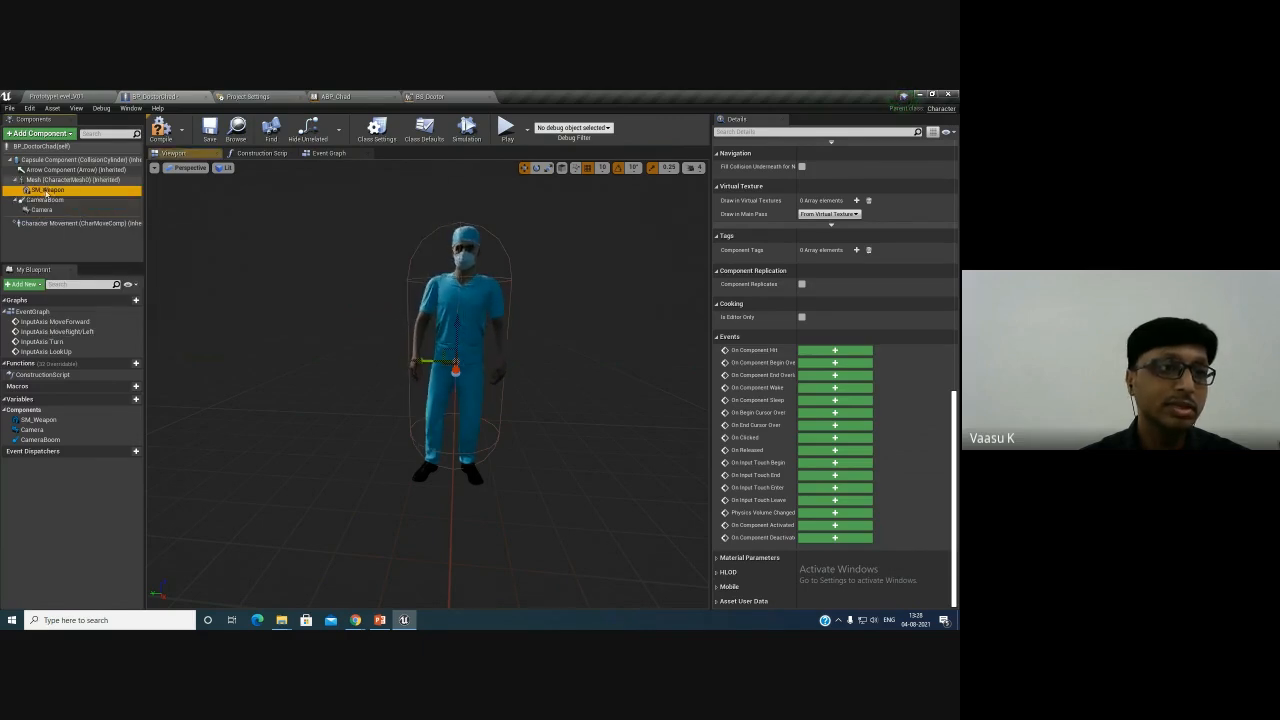
pyautogui.hotkey('ctrl', 'z')
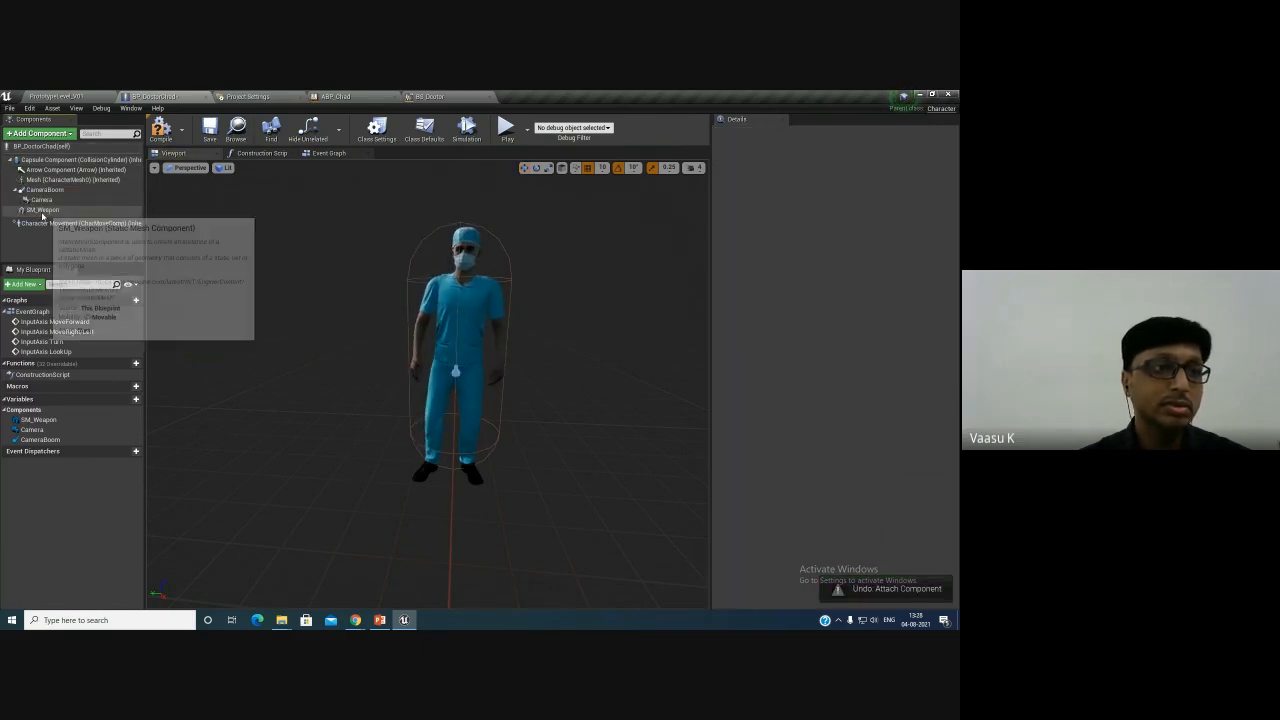
# - Attach SM_Weapon as a child of the character's Mesh component
pyautogui.click(43, 212)
pyautogui.scroll(10, 862, 328)
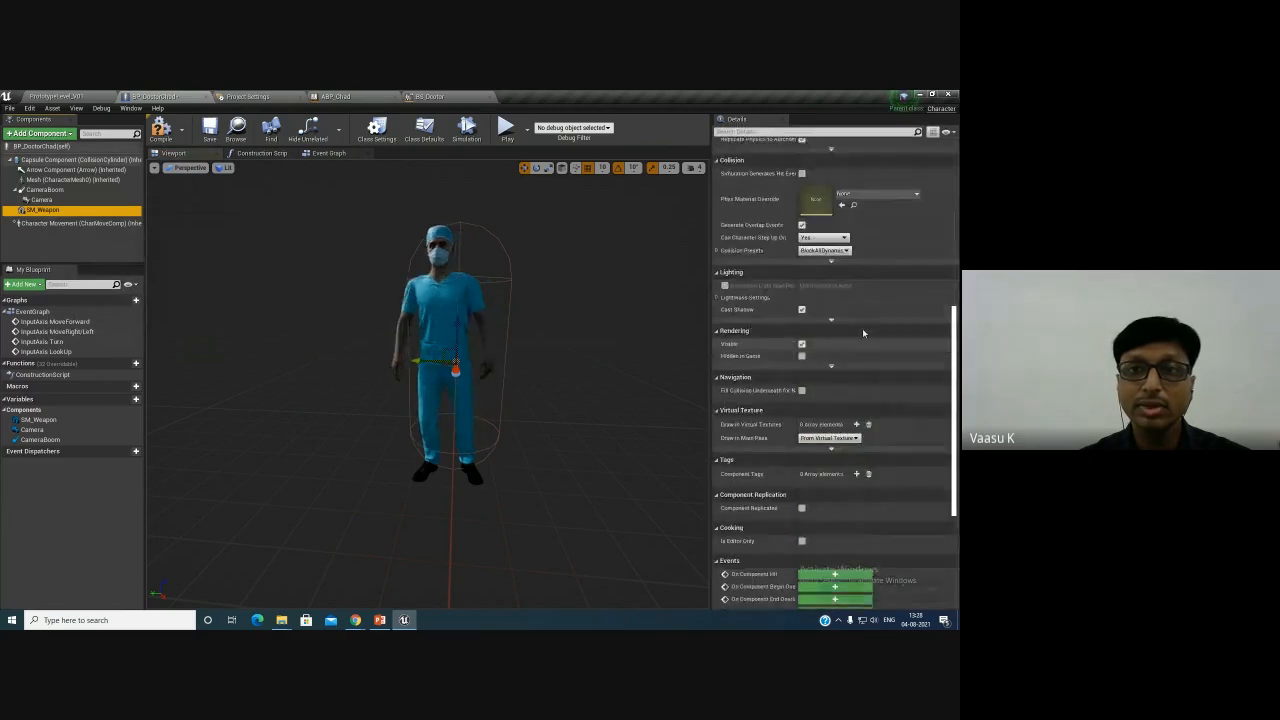
pyautogui.scroll(3, 862, 332)
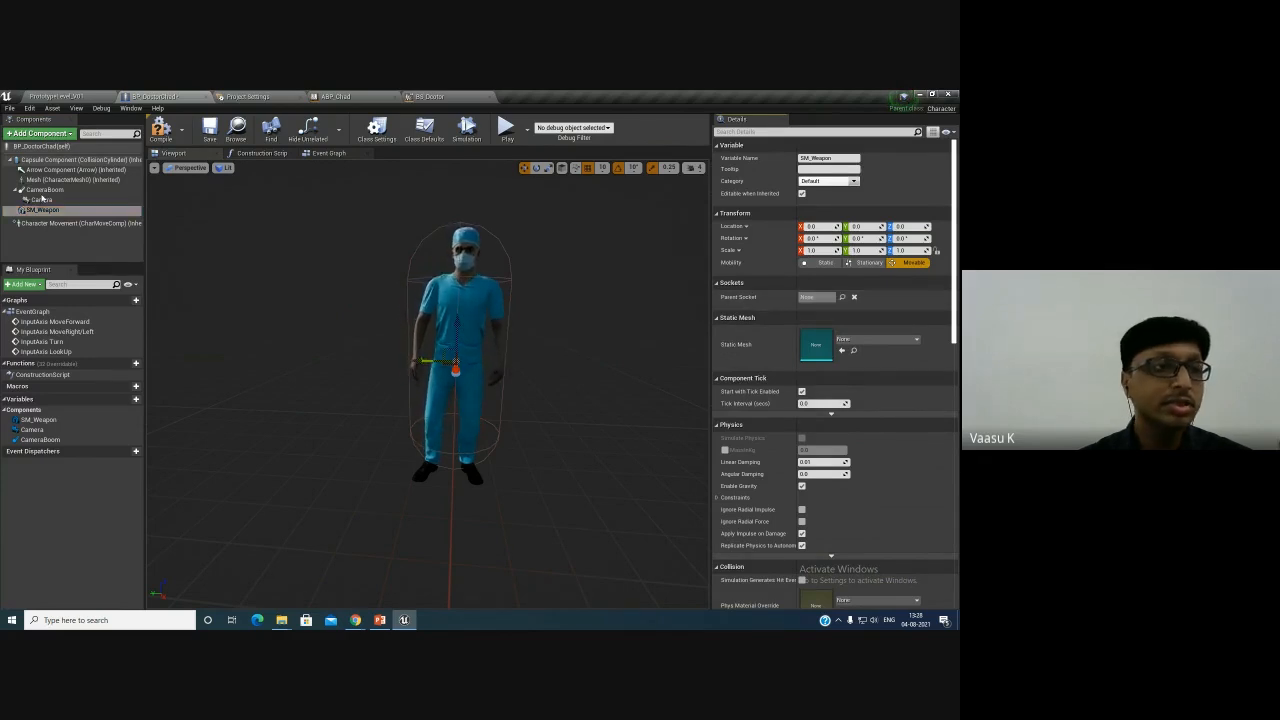
pyautogui.moveTo(40, 210); pyautogui.dragTo(70, 180)
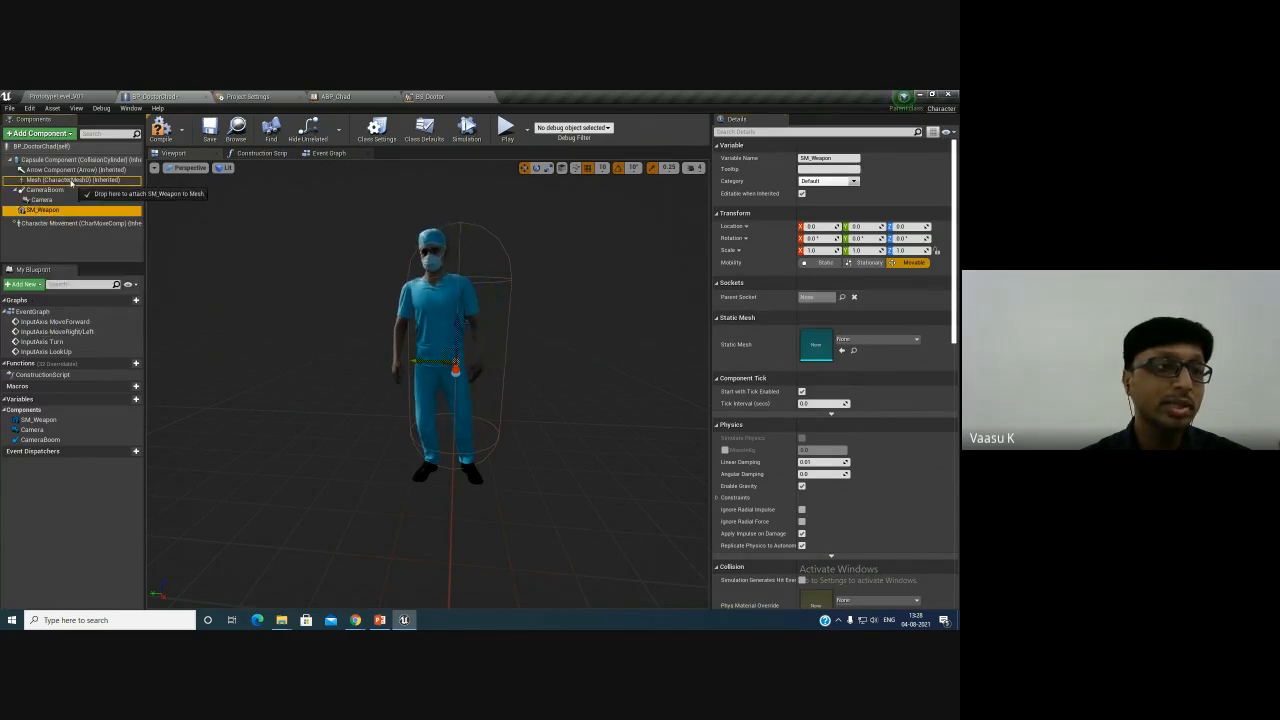
# - Set SM_Weapon's parent socket to WeaponSocket
pyautogui.click(830, 297)
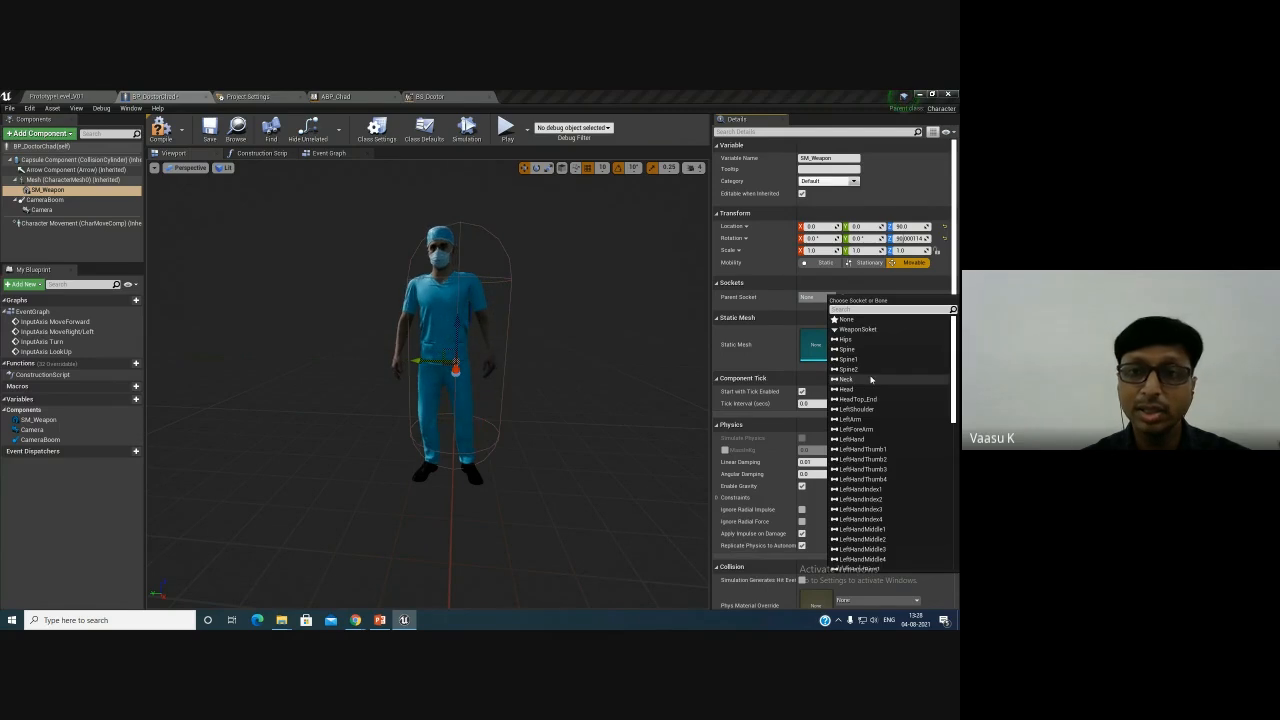
pyautogui.click(873, 330)
pyautogui.moveTo(608, 440); pyautogui.dragTo(557, 440)
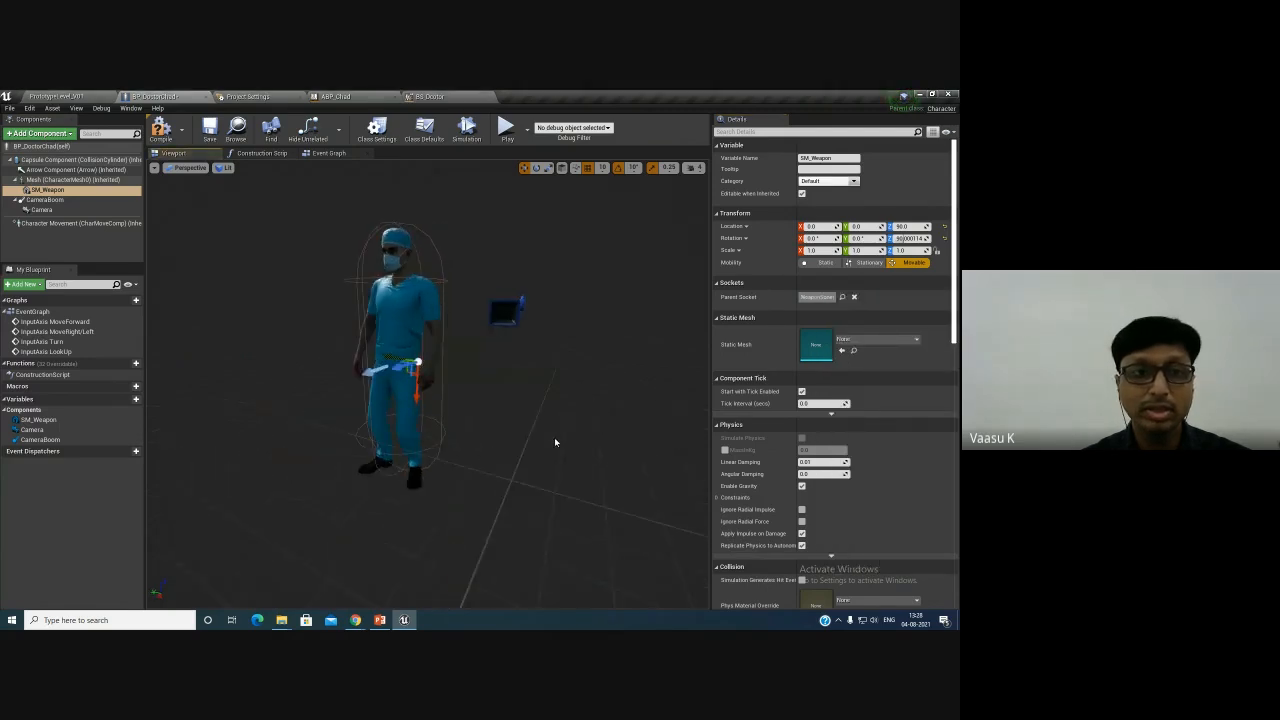
# - Assign Shape_NarrowCapsule as SM_Weapon's static mesh
pyautogui.click(876, 339)
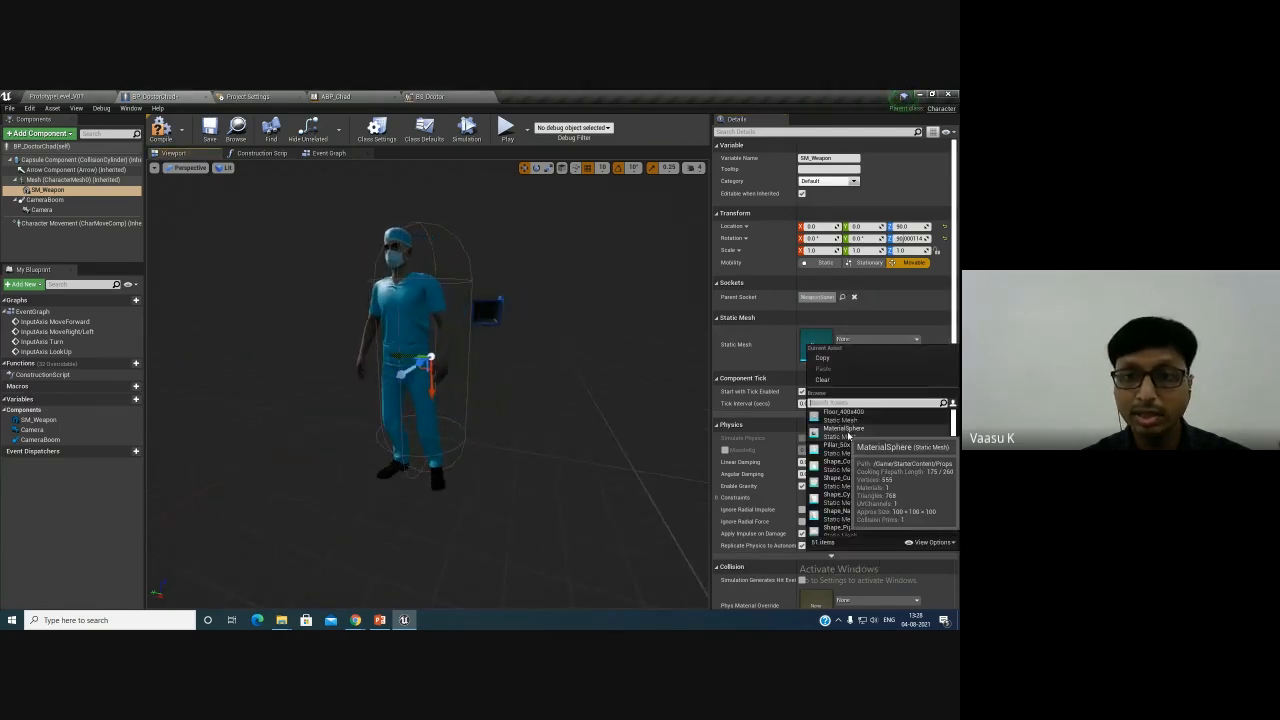
pyautogui.scroll(-3, 846, 478)
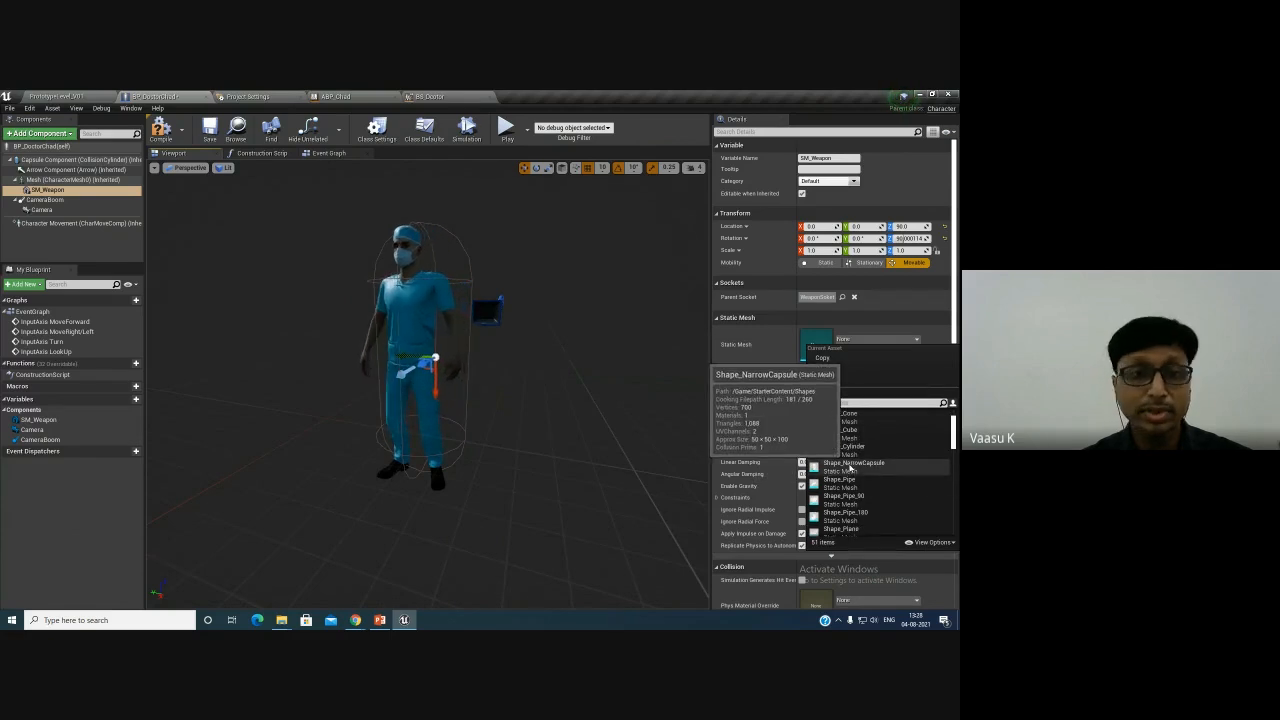
pyautogui.click(852, 464)
pyautogui.moveTo(539, 437)
pyautogui.keyDown('alt'); pyautogui.mouseDown()
pyautogui.moveTo(499, 426)
pyautogui.moveTo(533, 413)
pyautogui.mouseUp(); pyautogui.keyUp('alt')
pyautogui.scroll(5, 516, 394)
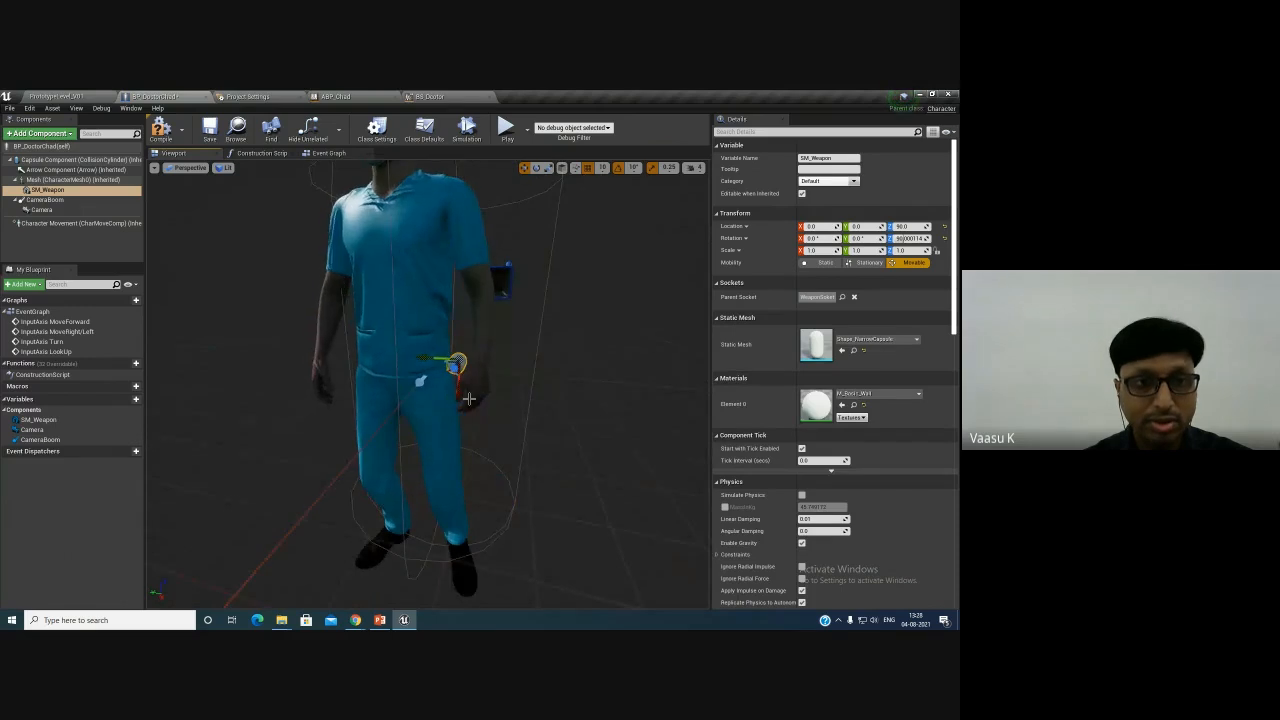
# - Change SM_Weapon's static mesh to Shape_Cube
pyautogui.keyDown('alt'); pyautogui.moveTo(454, 409); pyautogui.dragTo(690, 410); pyautogui.keyUp('alt')
pyautogui.scroll(5, 507, 433)
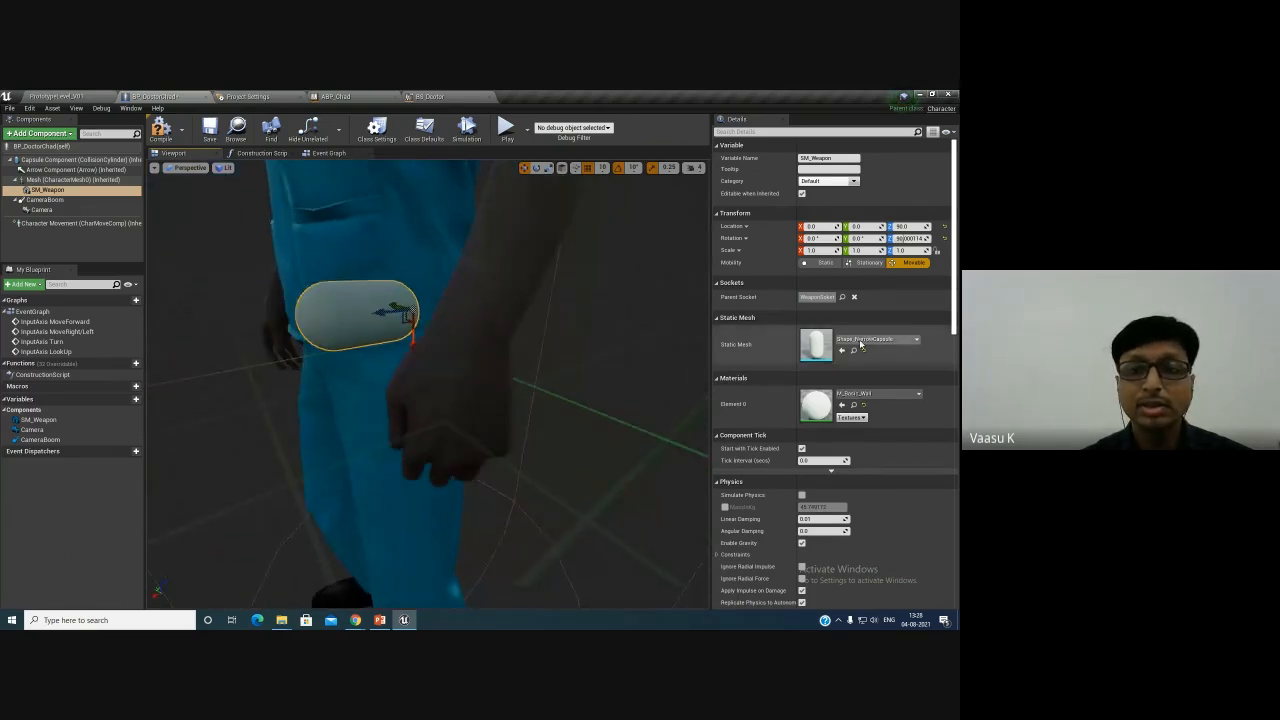
pyautogui.click(862, 340)
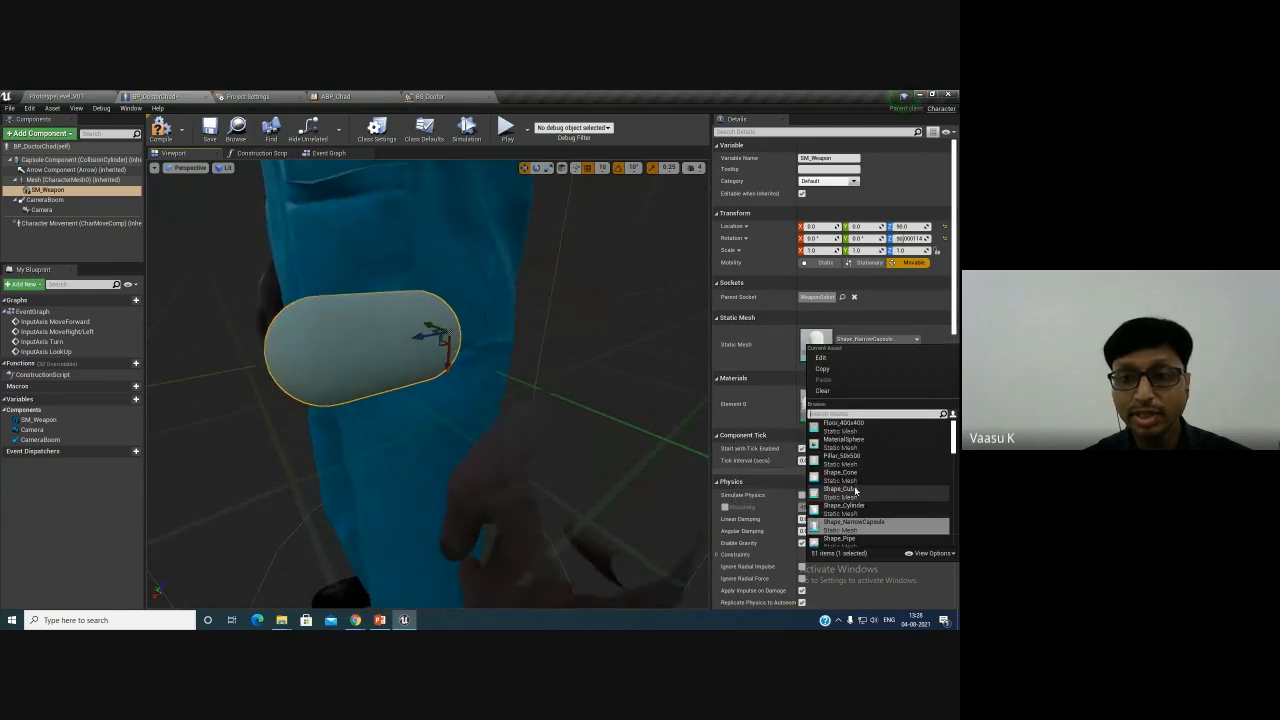
pyautogui.click(840, 490)
pyautogui.scroll(-8, 596, 410)
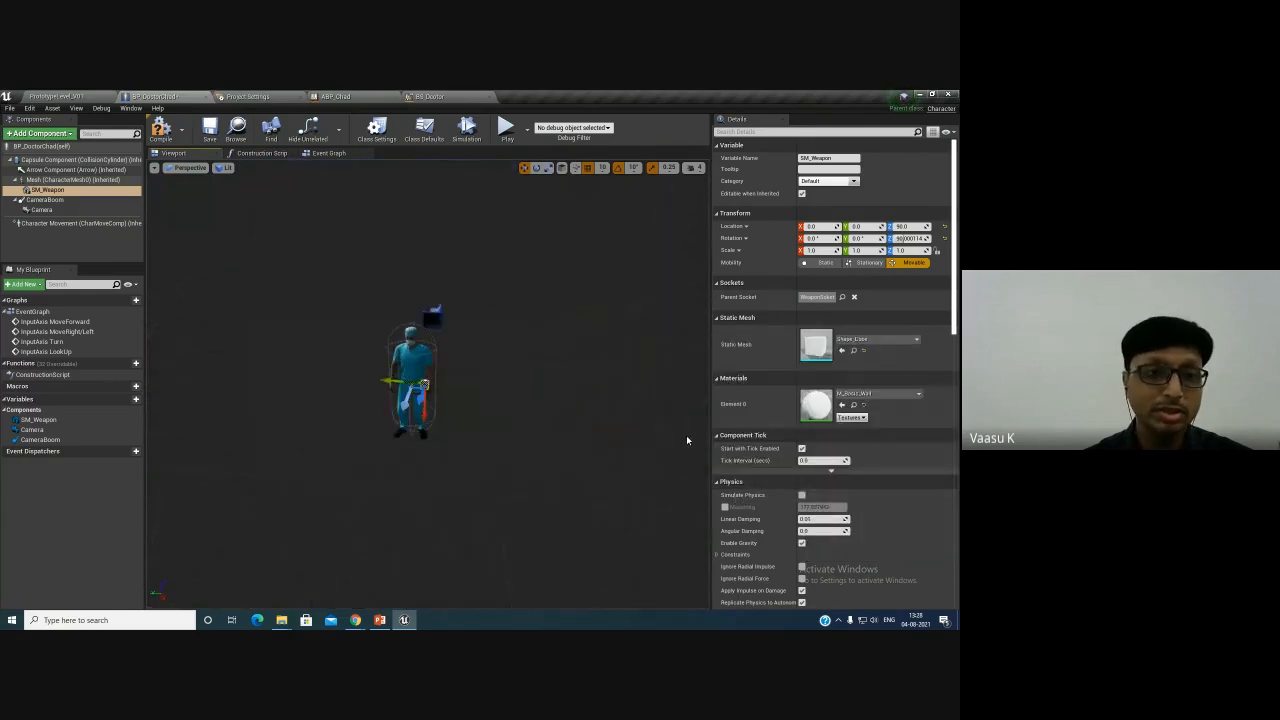
# - Reset SM_Weapon's rotation and location to their defaults so it sits on the socket
pyautogui.scroll(6, 485, 405)
pyautogui.scroll(-3, 476, 406)
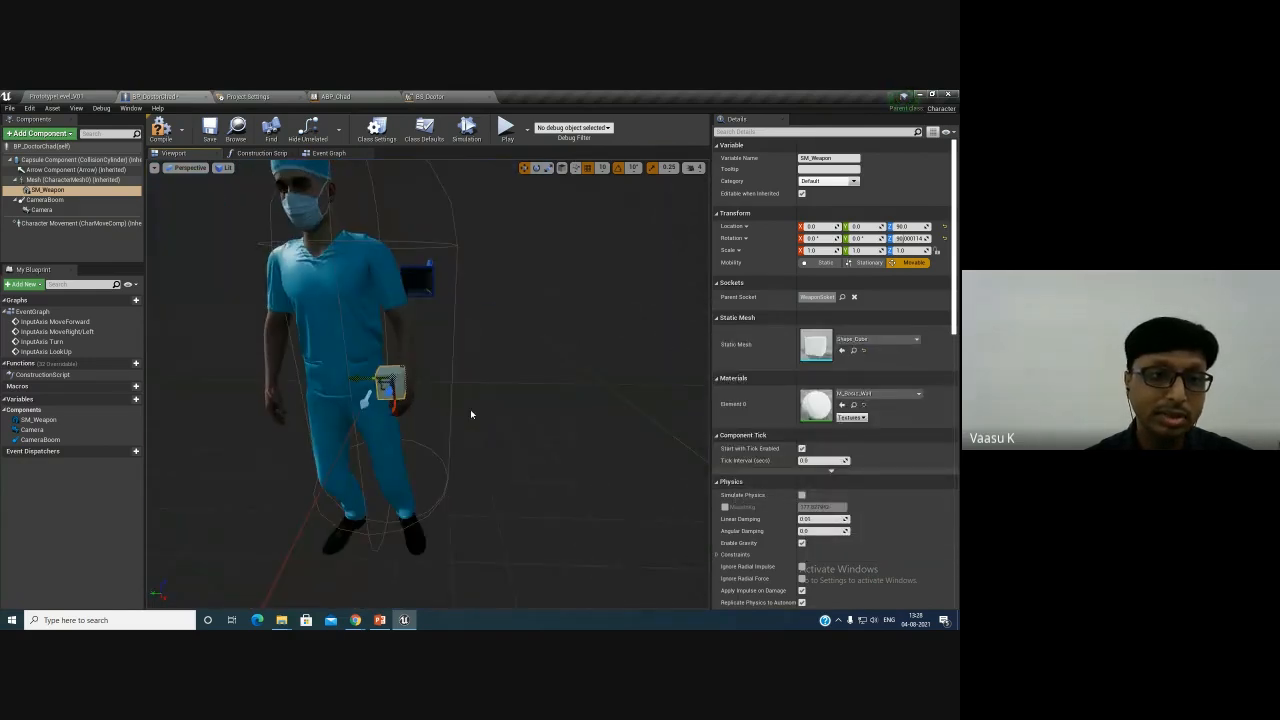
pyautogui.keyDown('alt'); pyautogui.moveTo(510, 414); pyautogui.dragTo(564, 418); pyautogui.keyUp('alt')
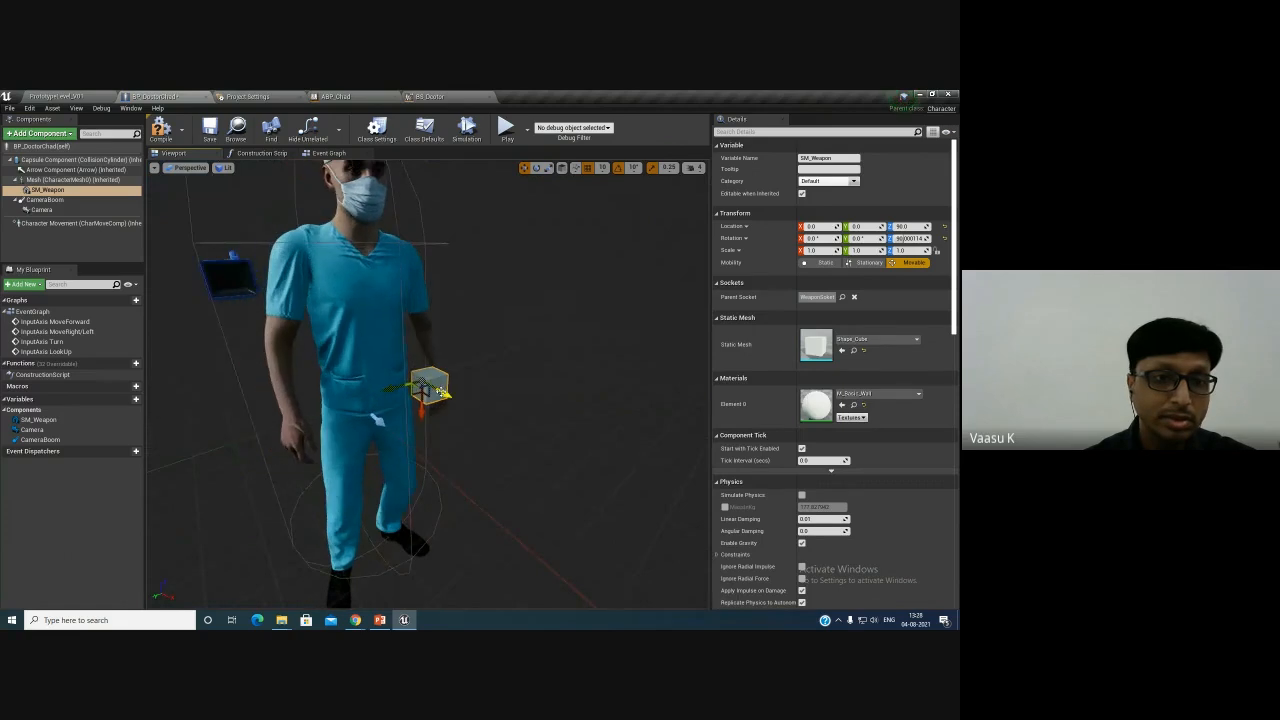
pyautogui.click(944, 238)
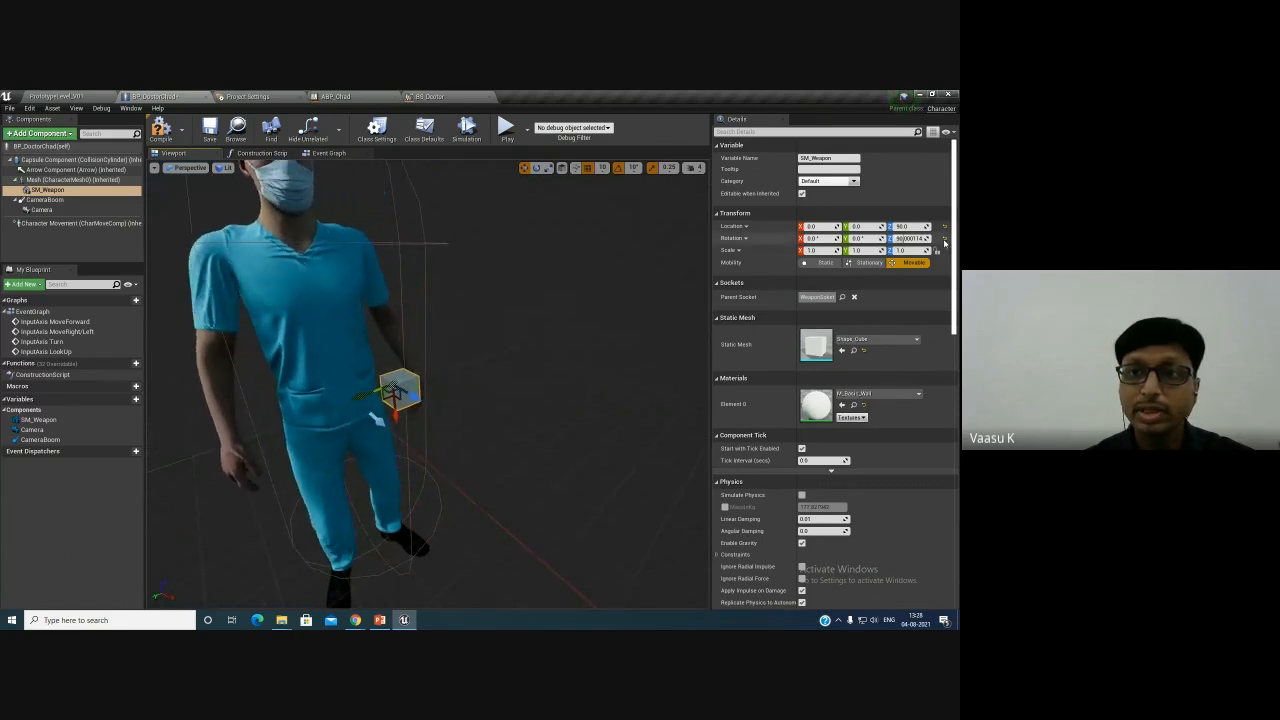
pyautogui.click(944, 227)
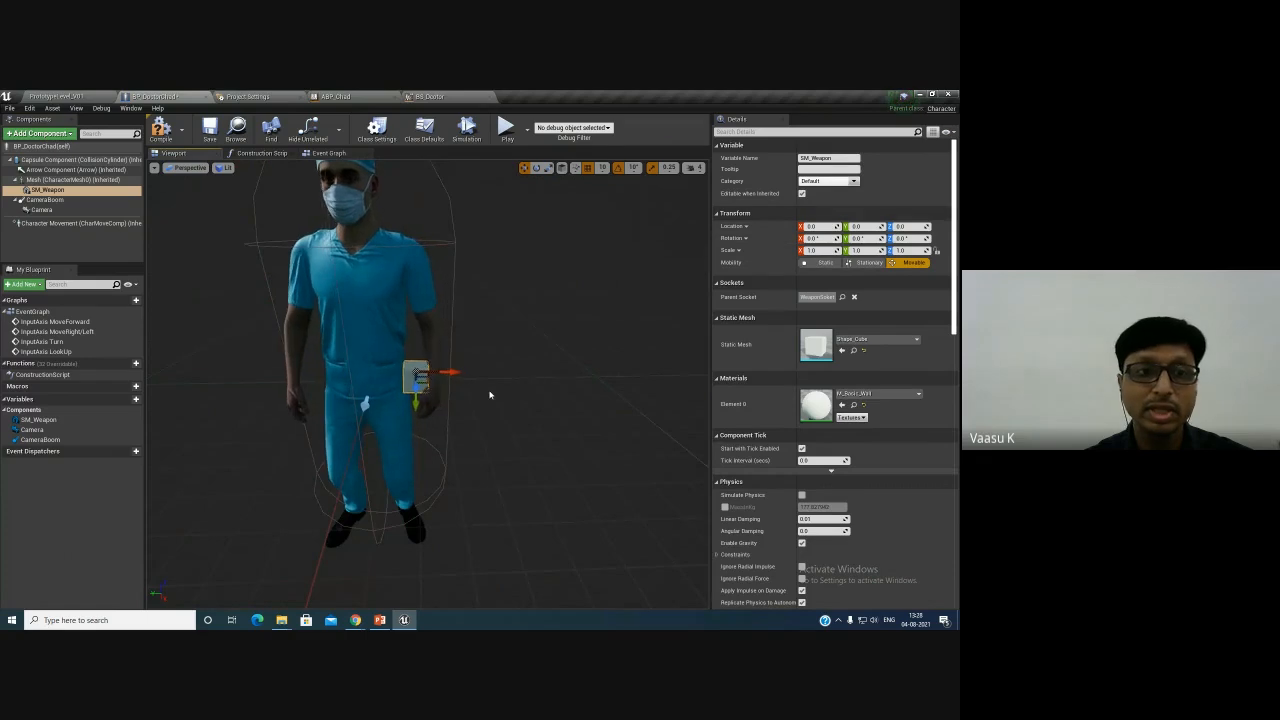
# - Compile the BP_DoctorChad blueprint and switch back to the level editor
pyautogui.scroll(5, 490, 395)
pyautogui.scroll(-5, 486, 397)
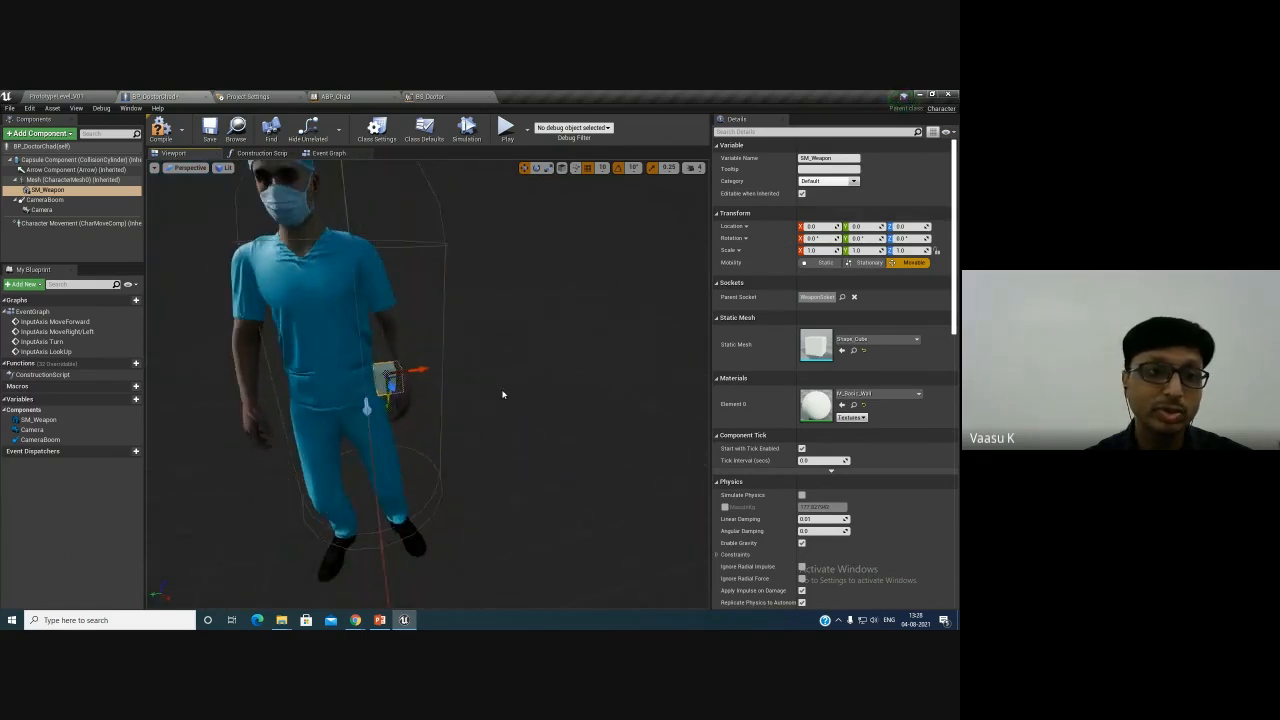
pyautogui.click(166, 130)
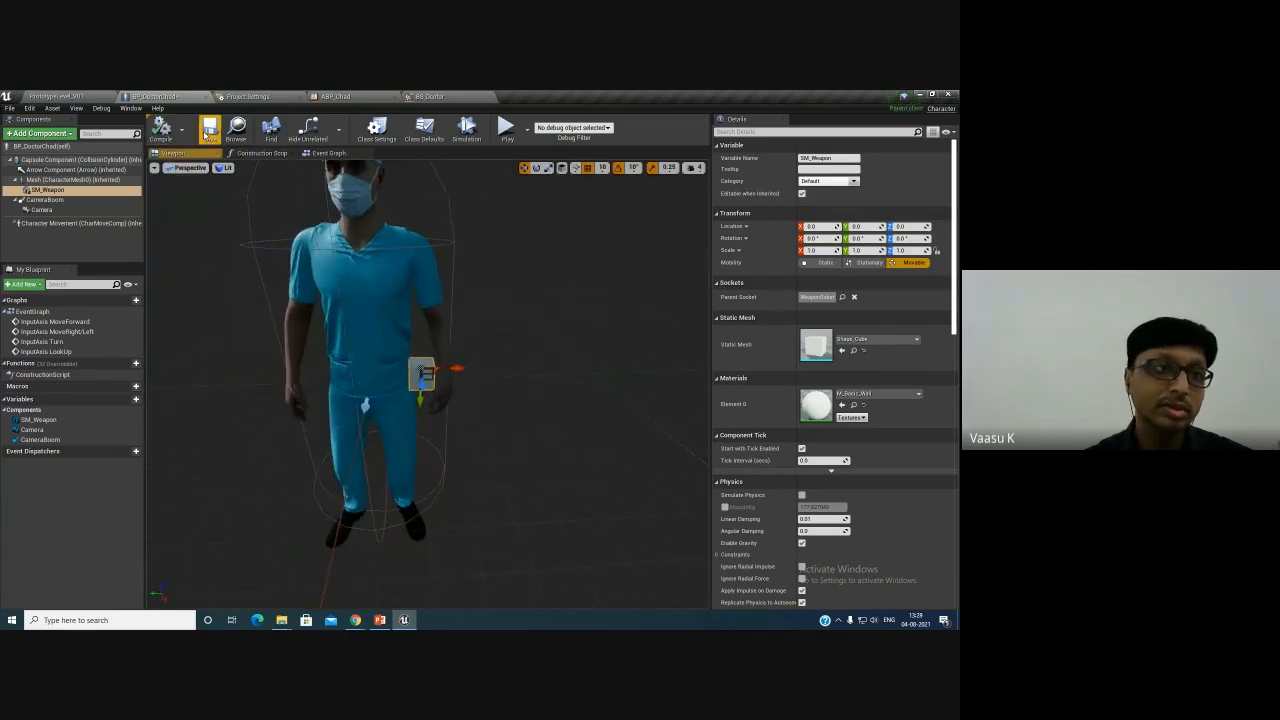
pyautogui.click(71, 95)
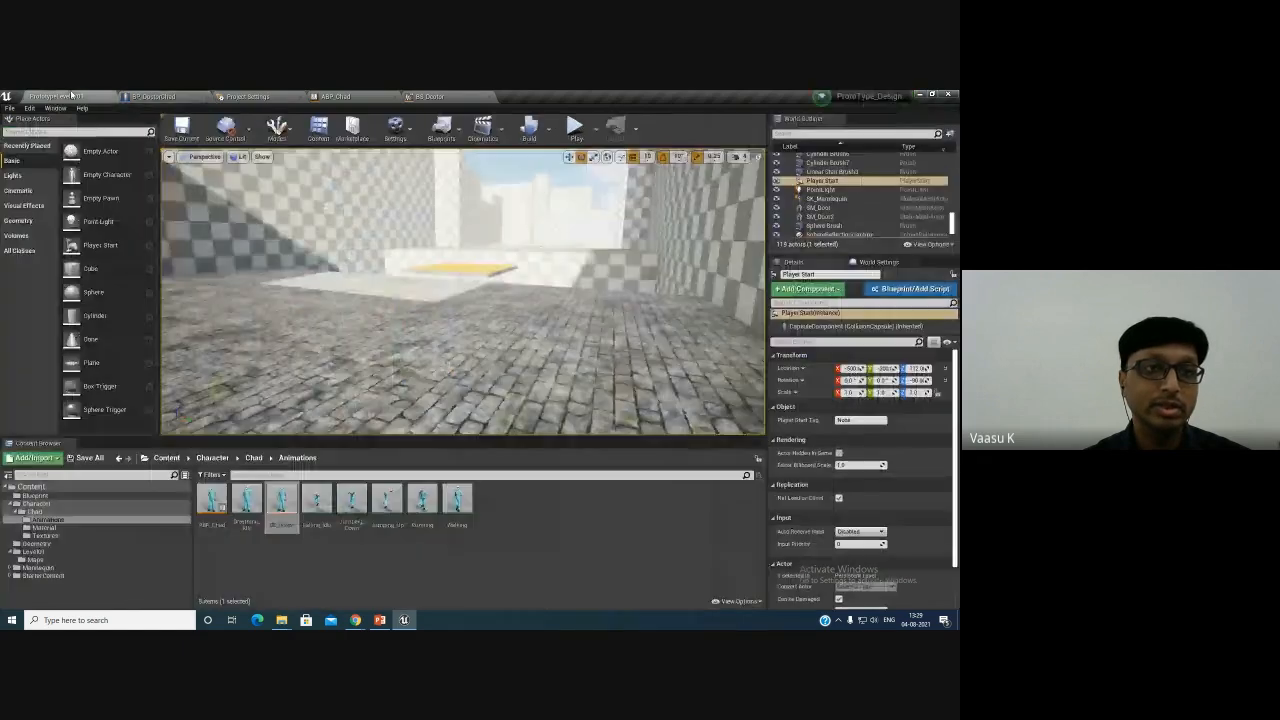
# - Play the level, walk the doctor forward through the rooms holding the cube, then stop playing
pyautogui.click(575, 127)
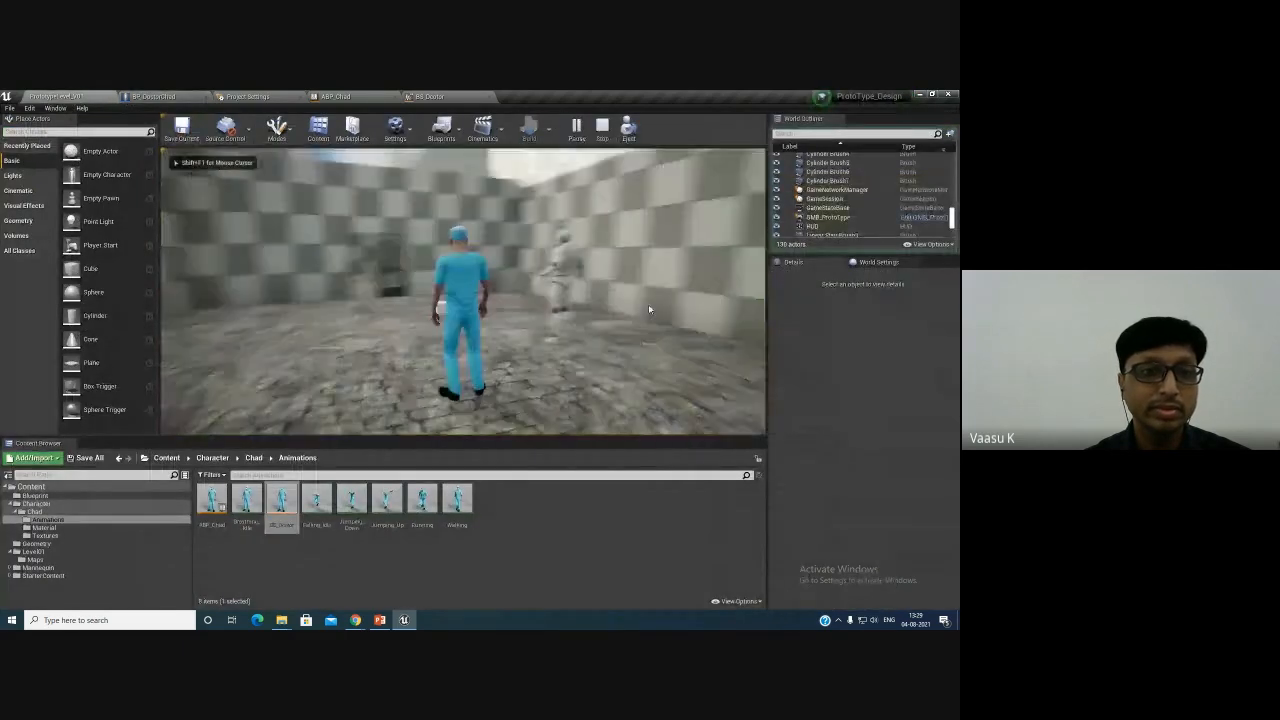
pyautogui.press('w')
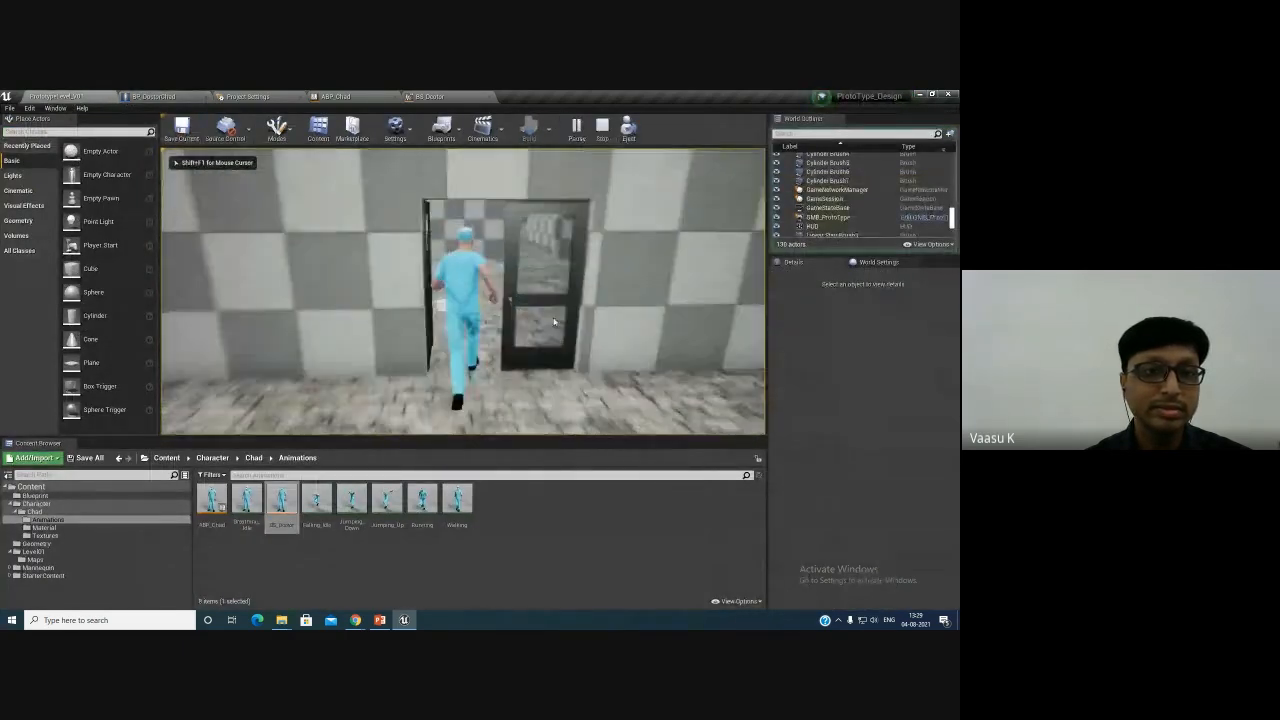
pyautogui.press('w')
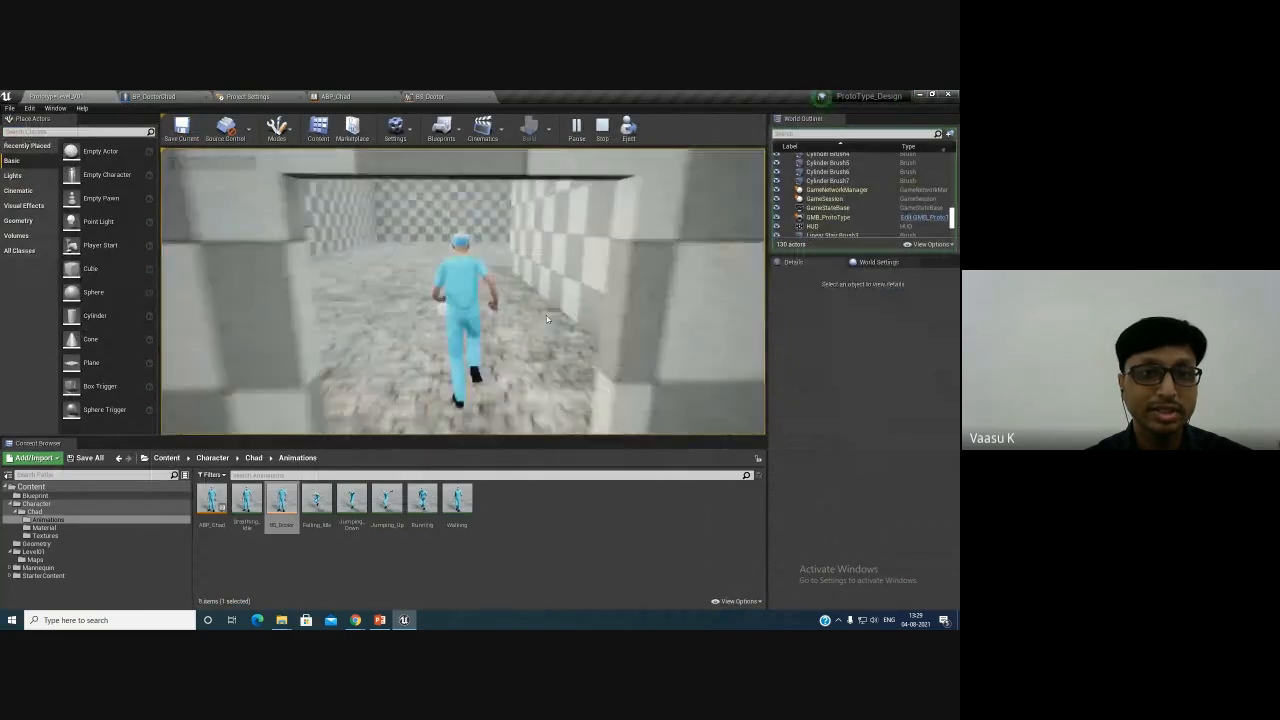
pyautogui.press('w')
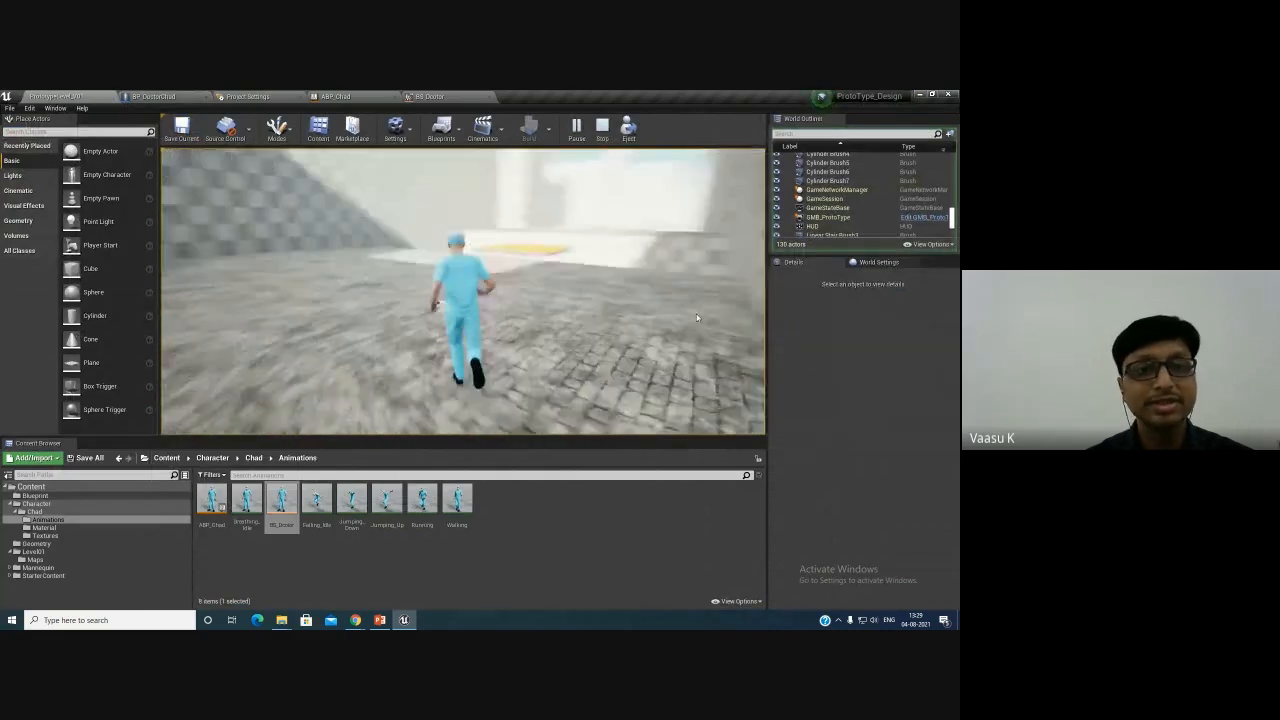
pyautogui.press('w')
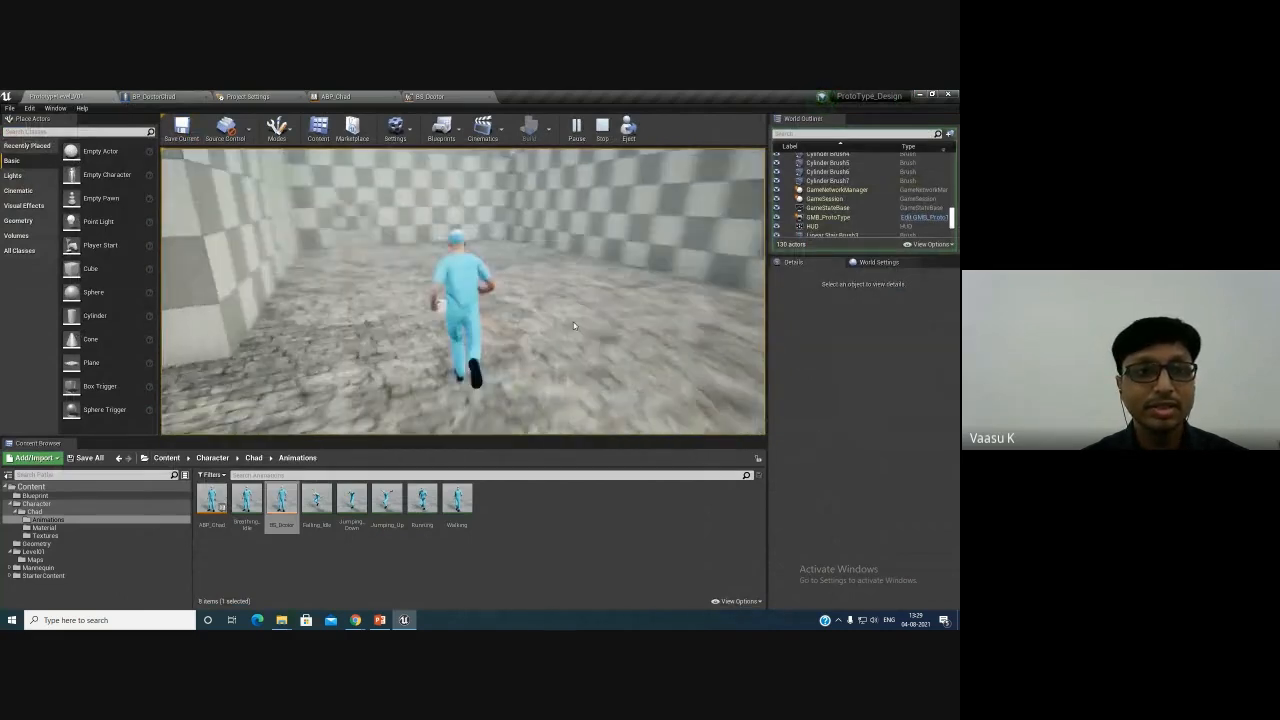
pyautogui.press('w')
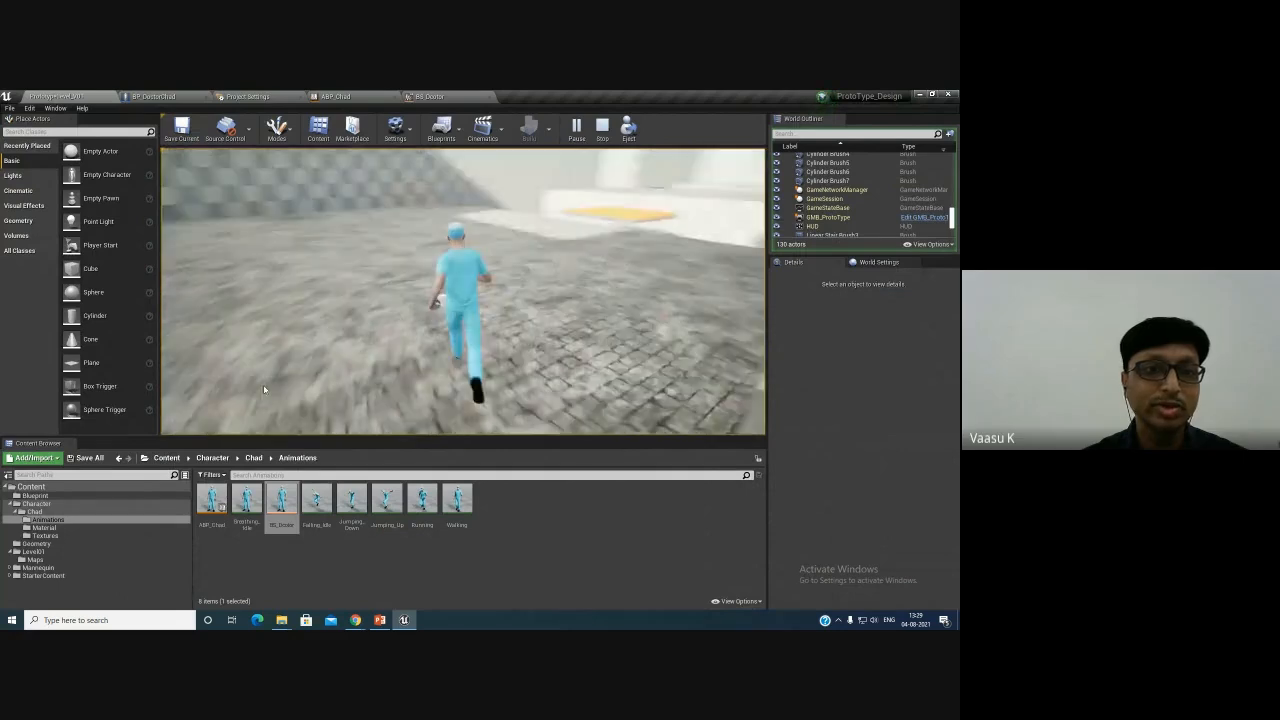
pyautogui.press('Escape')
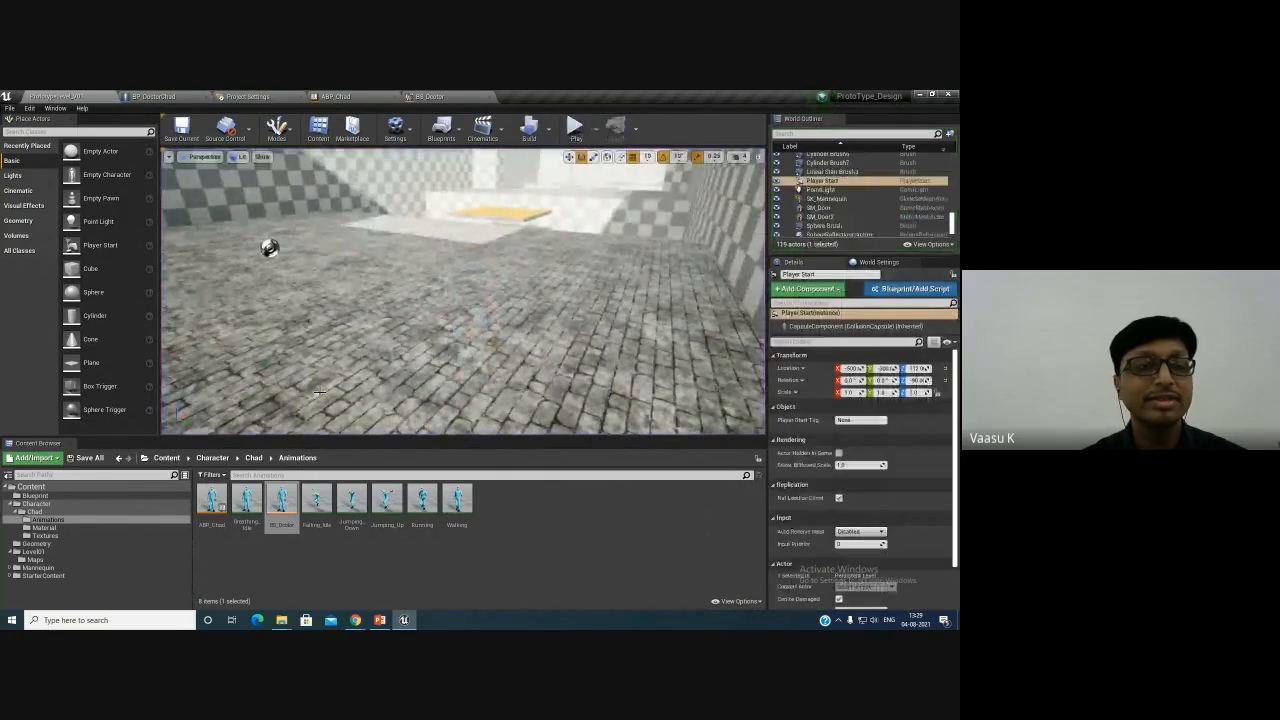
# - Review the ABP_Chad animation event graph and the BP_DoctorChad viewport and movement event graph
pyautogui.click(440, 96)
pyautogui.click(325, 96)
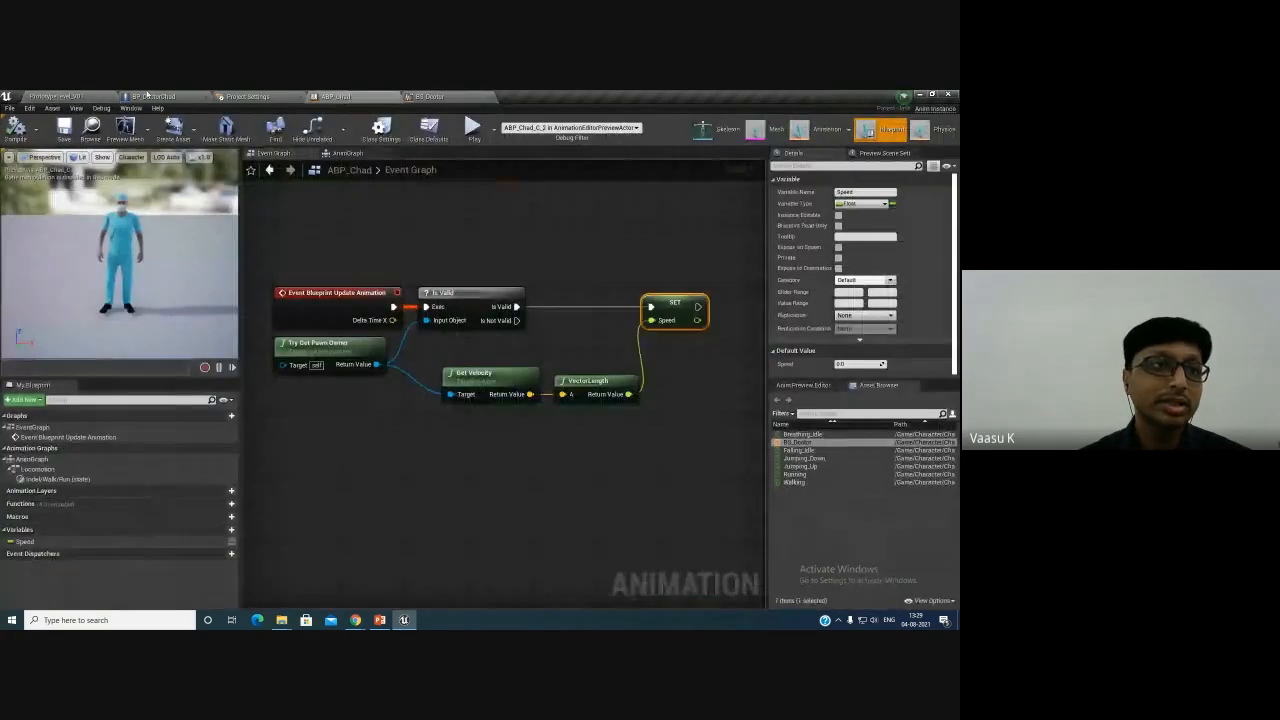
pyautogui.click(85, 95)
pyautogui.click(158, 96)
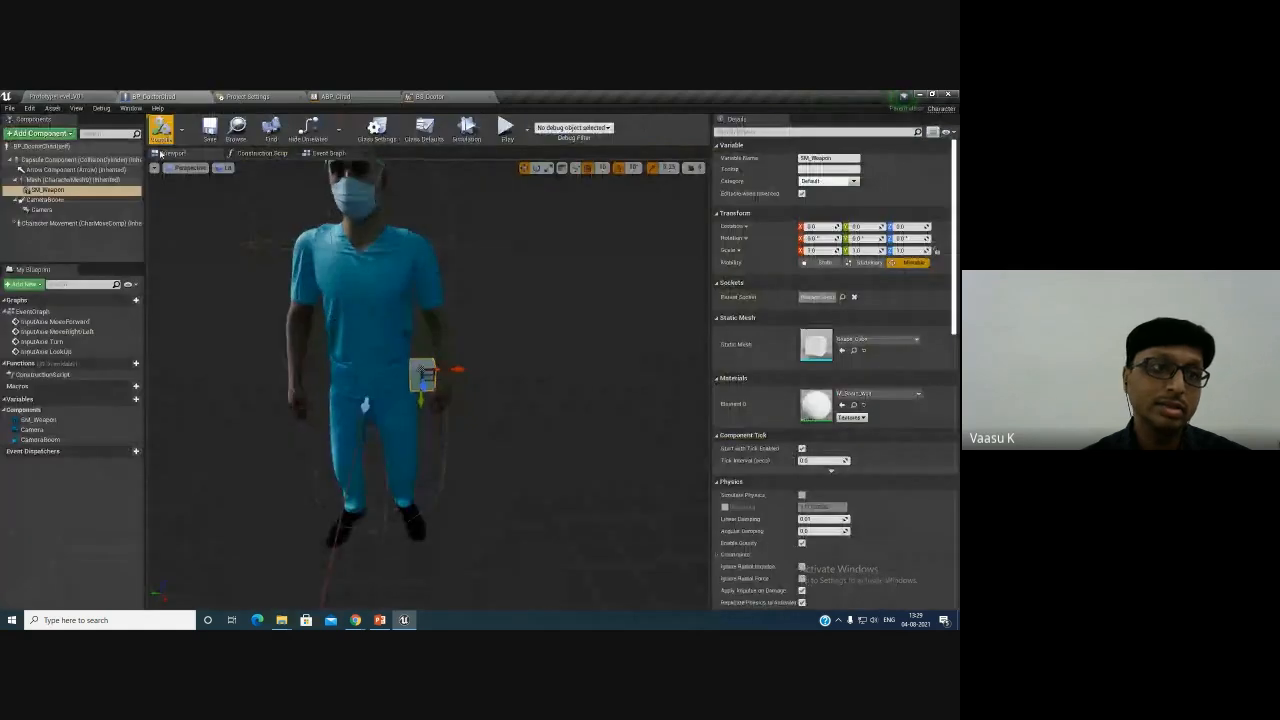
pyautogui.scroll(-3, 504, 392)
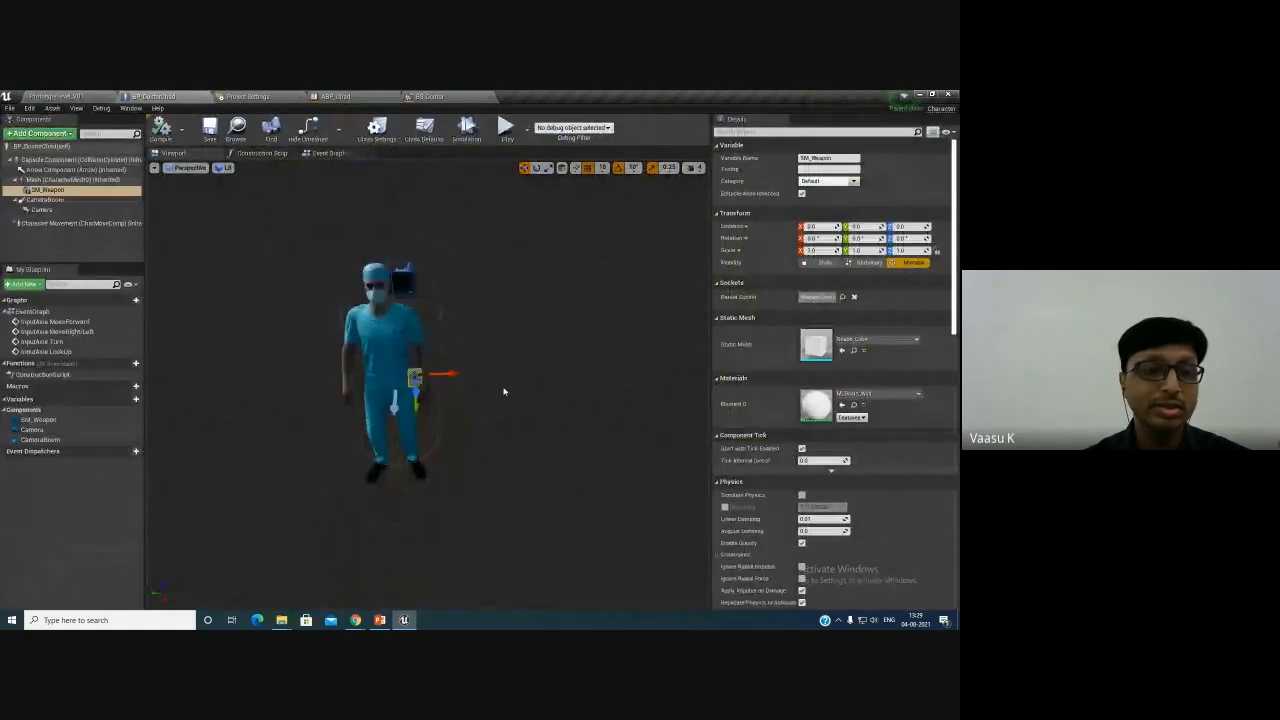
pyautogui.click(327, 153)
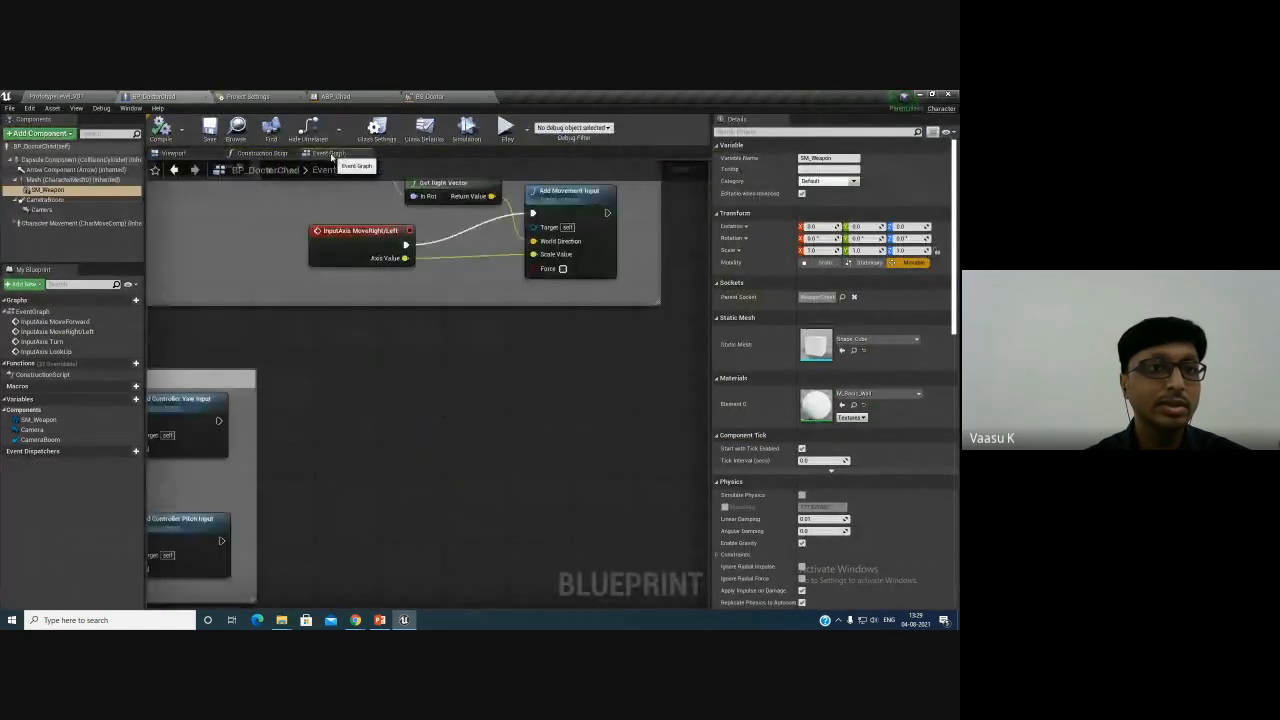
pyautogui.moveTo(376, 384); pyautogui.dragTo(481, 485, button='right')
pyautogui.scroll(-2, 461, 411)
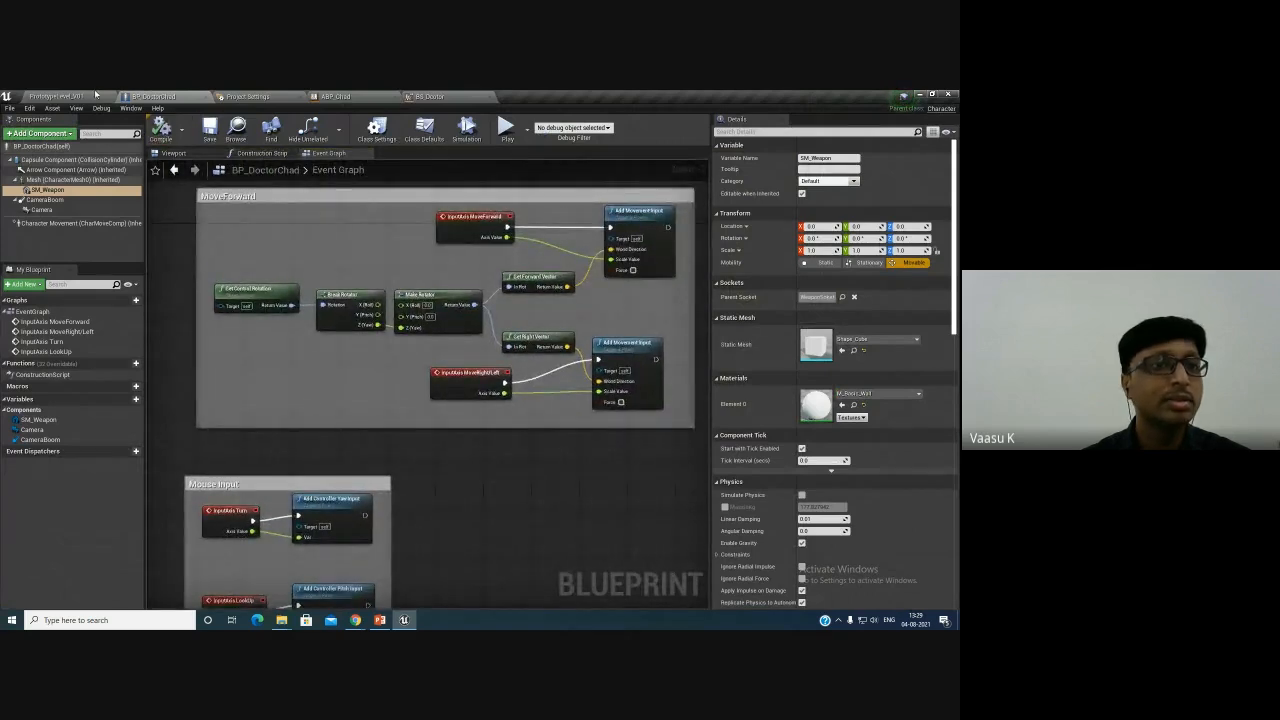
pyautogui.click(95, 95)
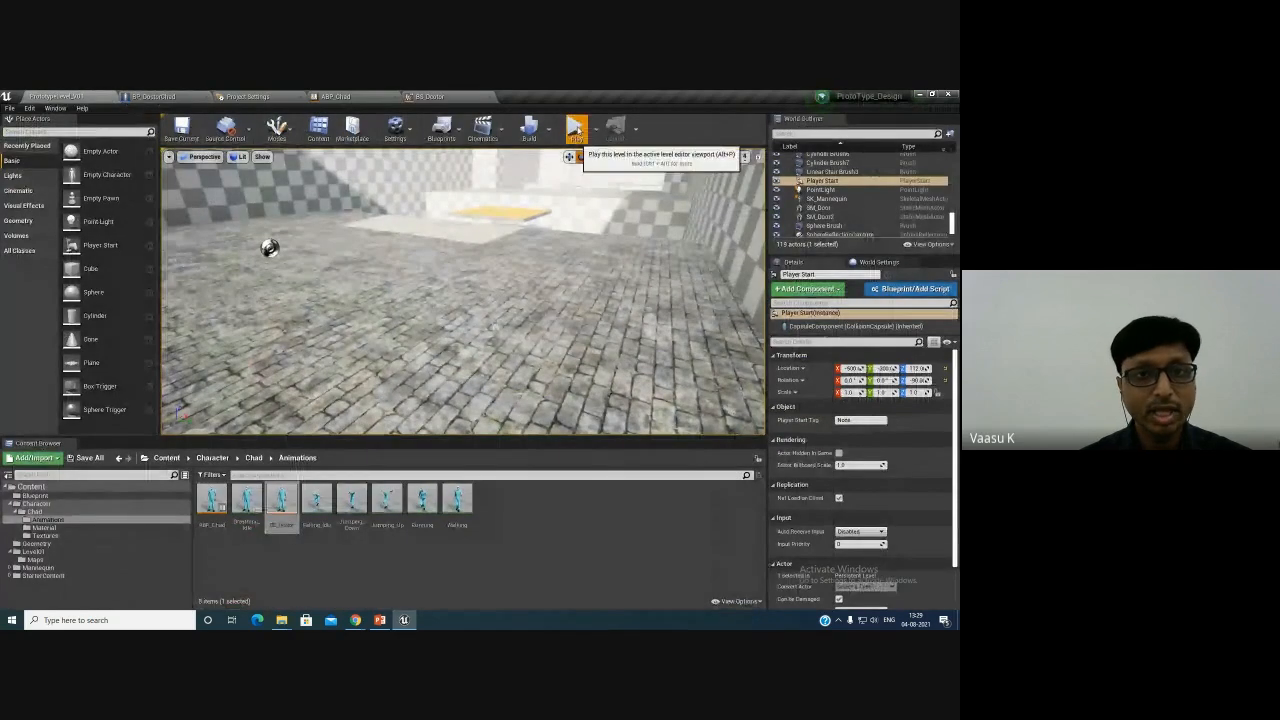
# - Run another play test, walking the doctor forward through the doorway with the cube, and stop playing
pyautogui.click(577, 130)
pyautogui.press('w')
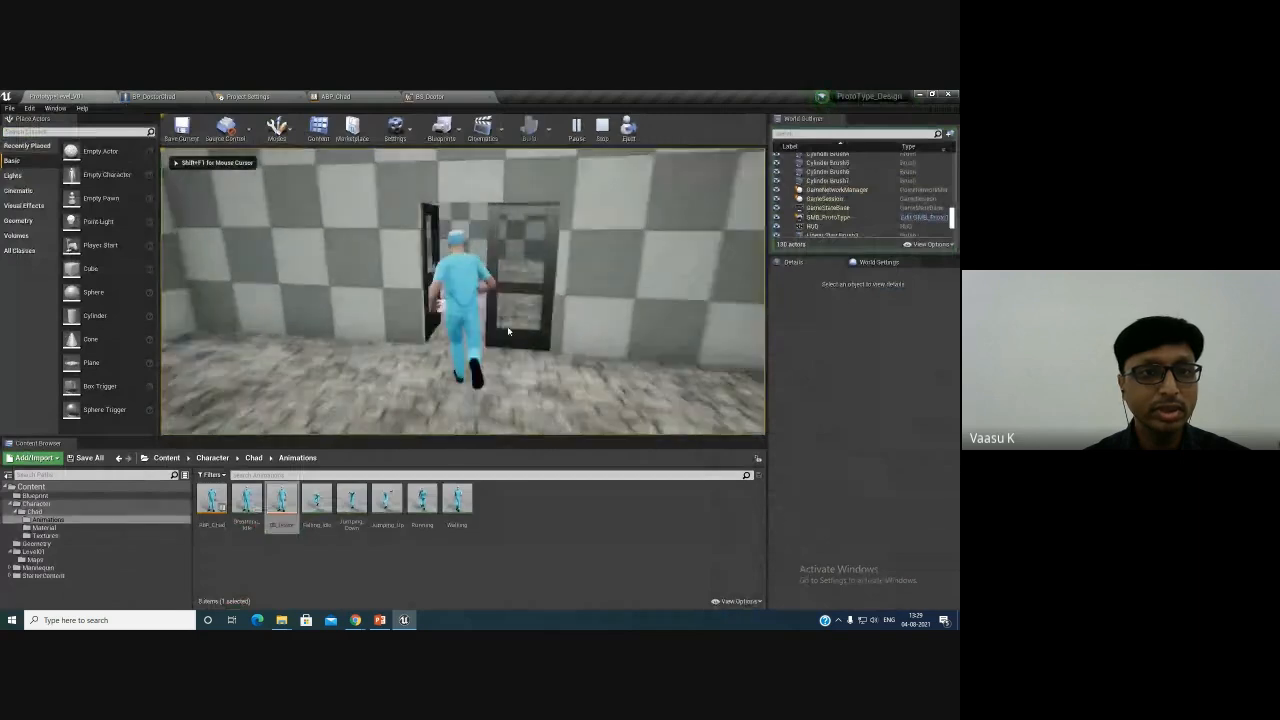
pyautogui.press('w')
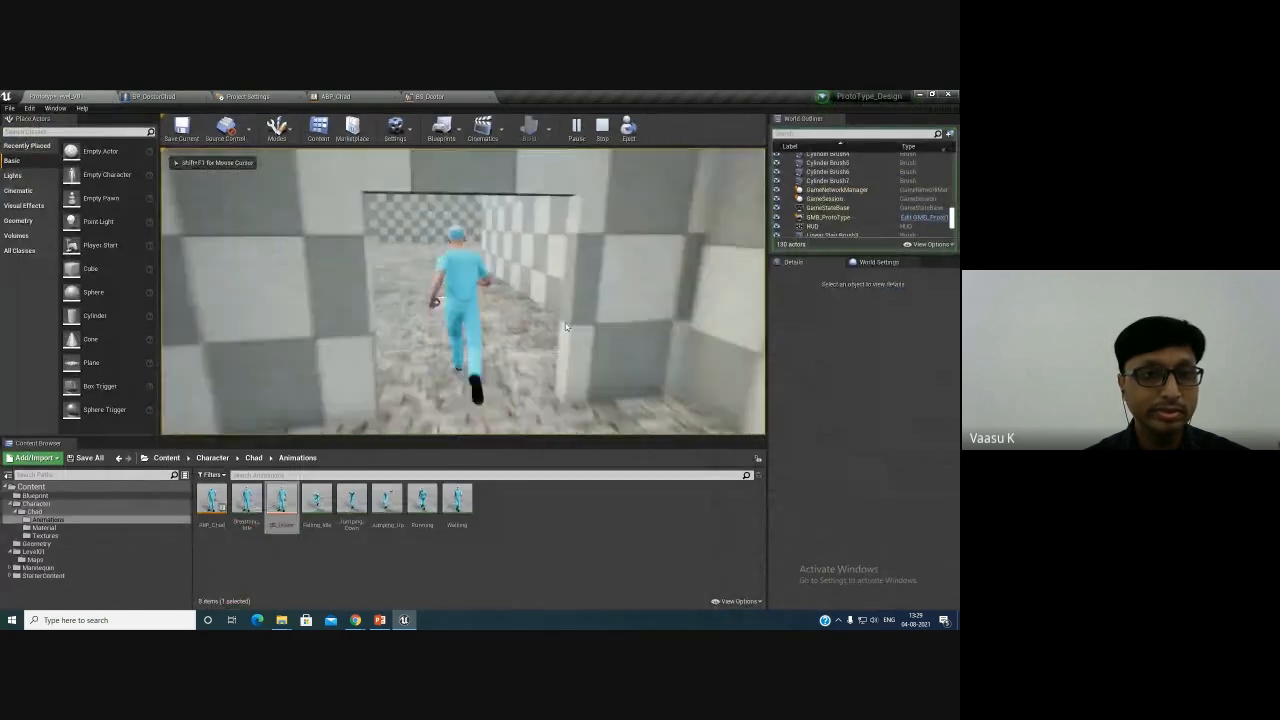
pyautogui.press('w')
pyautogui.press('w')
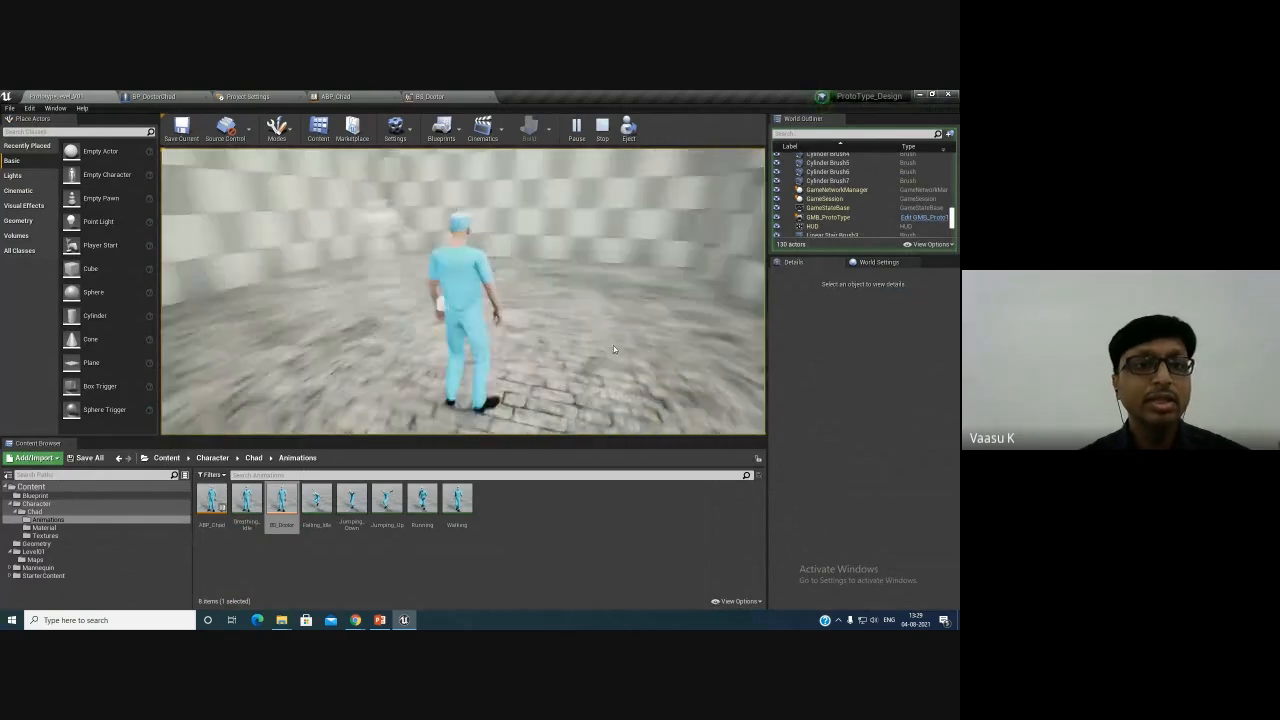
pyautogui.press('Escape')
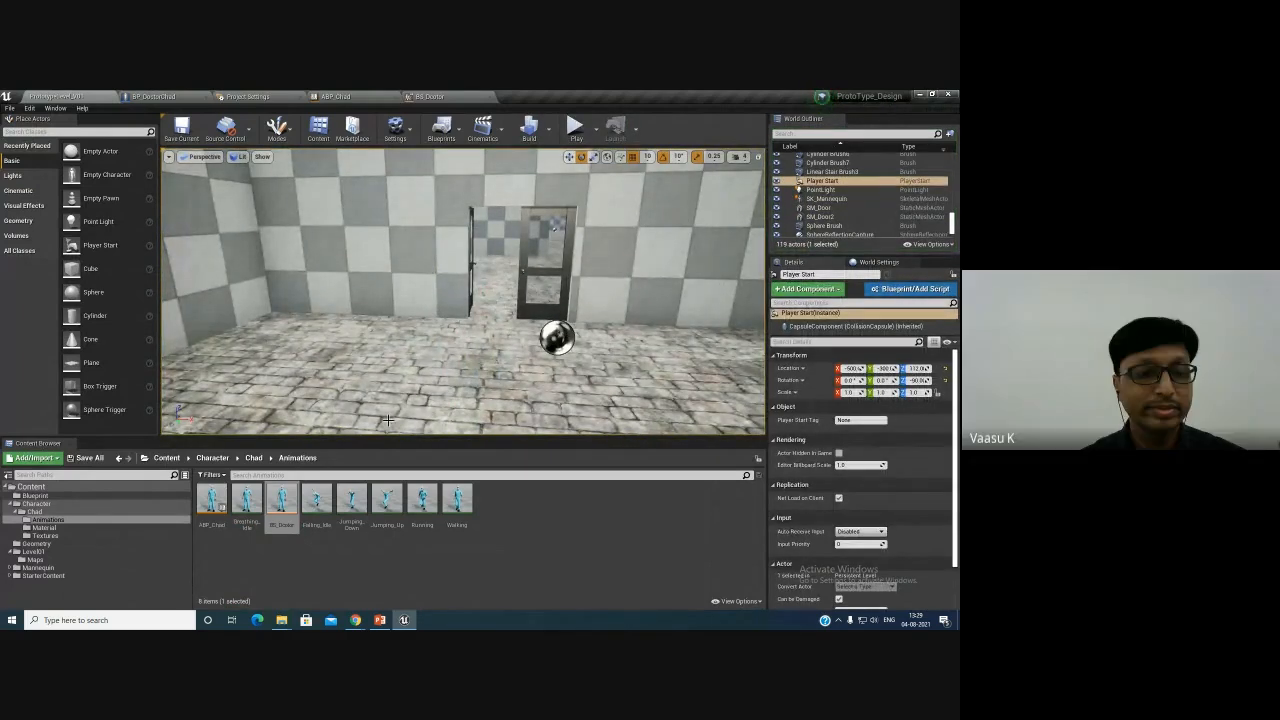
# - Switch to the participant's shared project and play its level, walking the character forward and sideways before stopping
pyautogui.moveTo(357, 625)
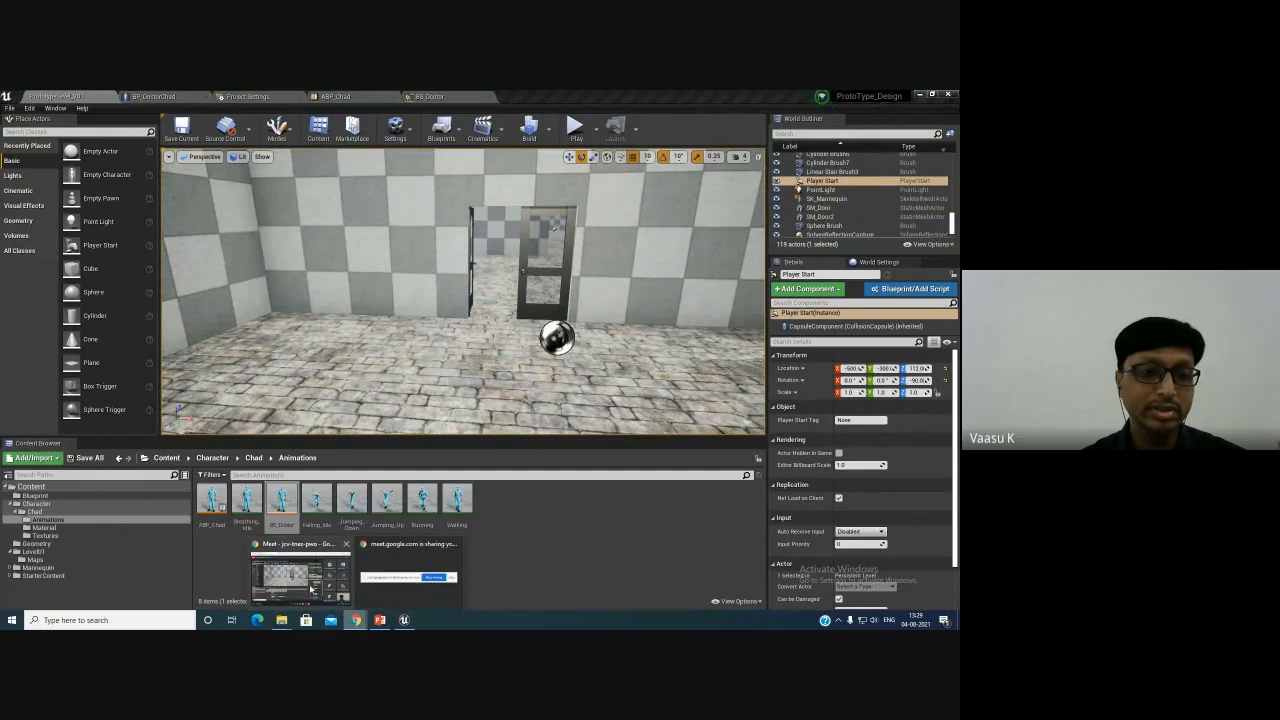
pyautogui.click(311, 588)
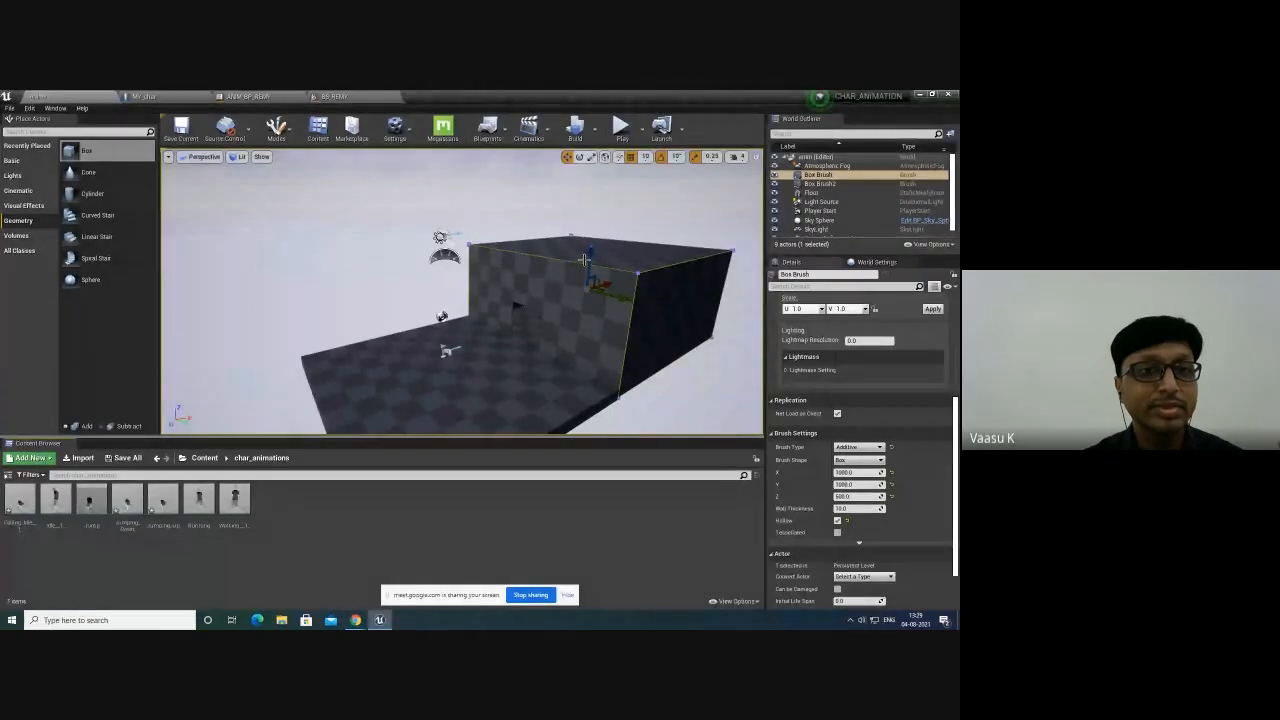
pyautogui.click(625, 130)
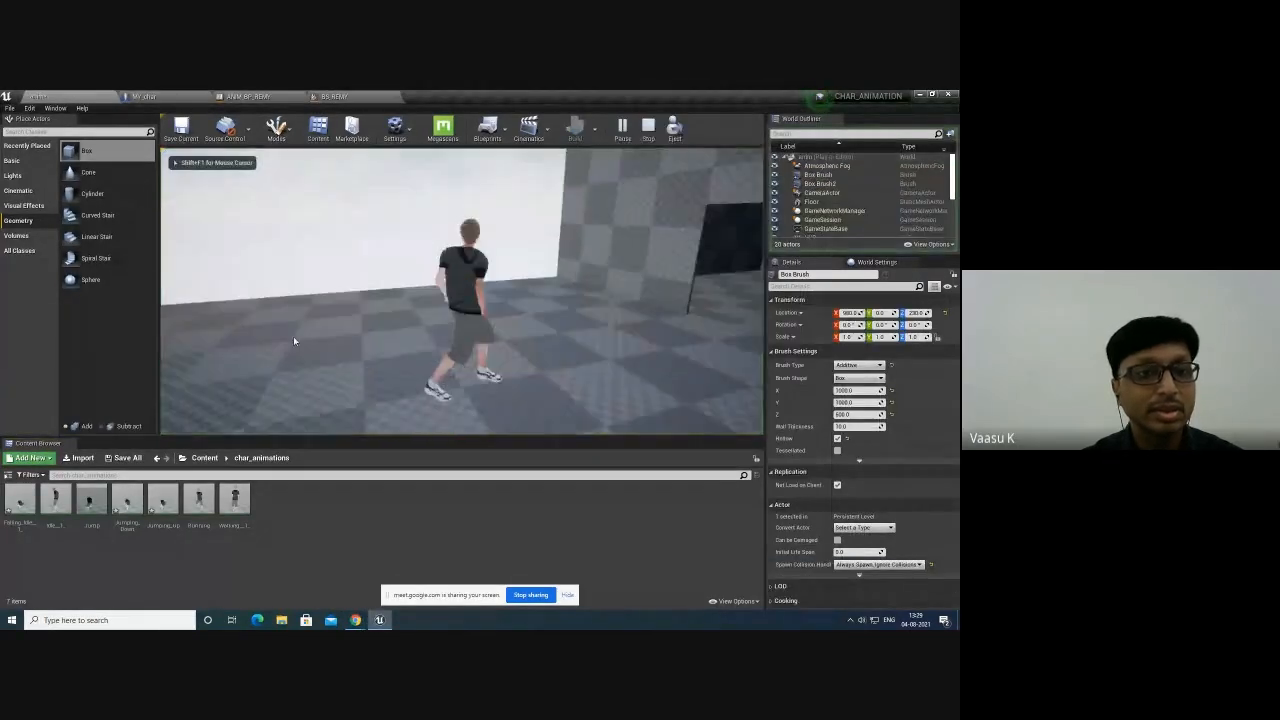
pyautogui.press('w')
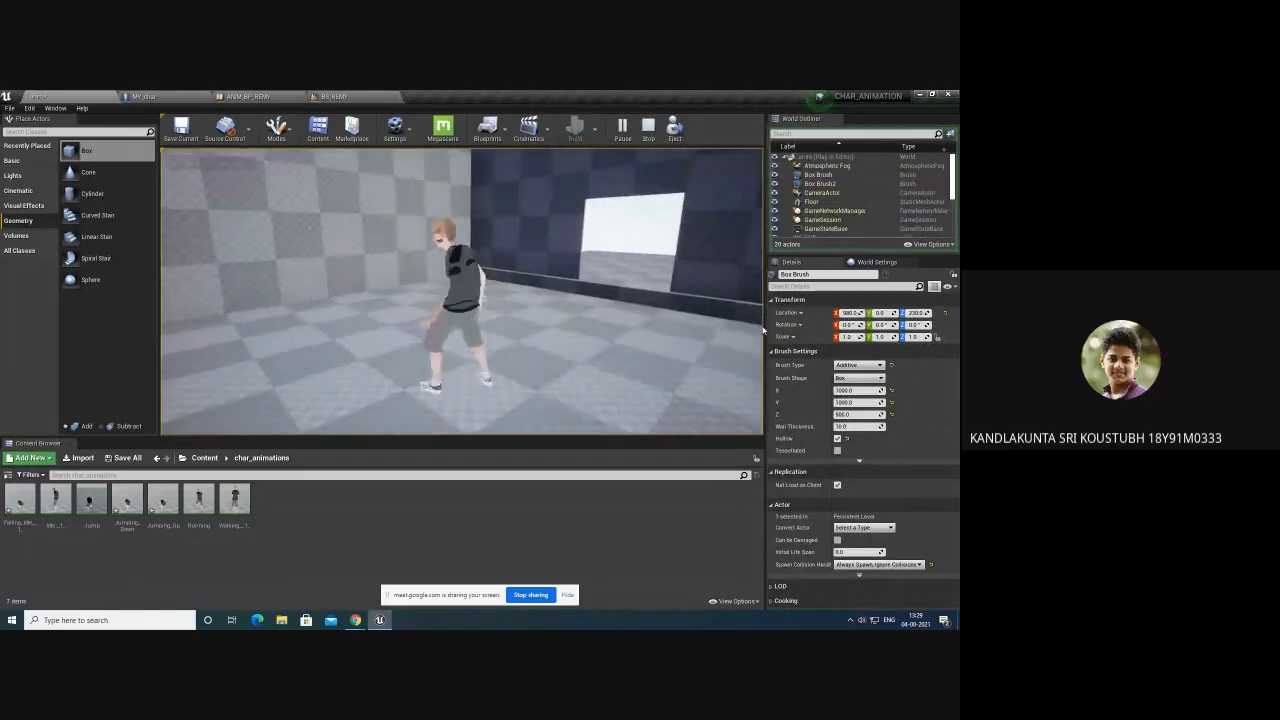
pyautogui.press('w')
pyautogui.press('w')
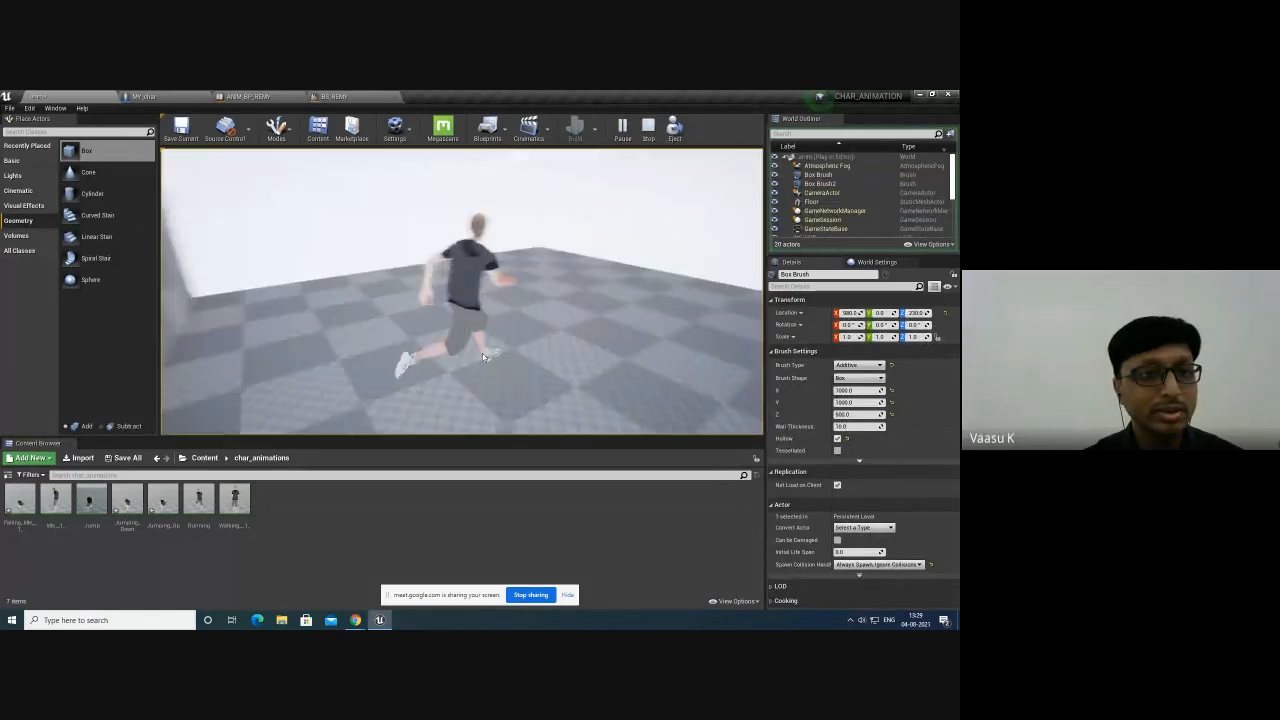
pyautogui.press('w')
pyautogui.press('a')
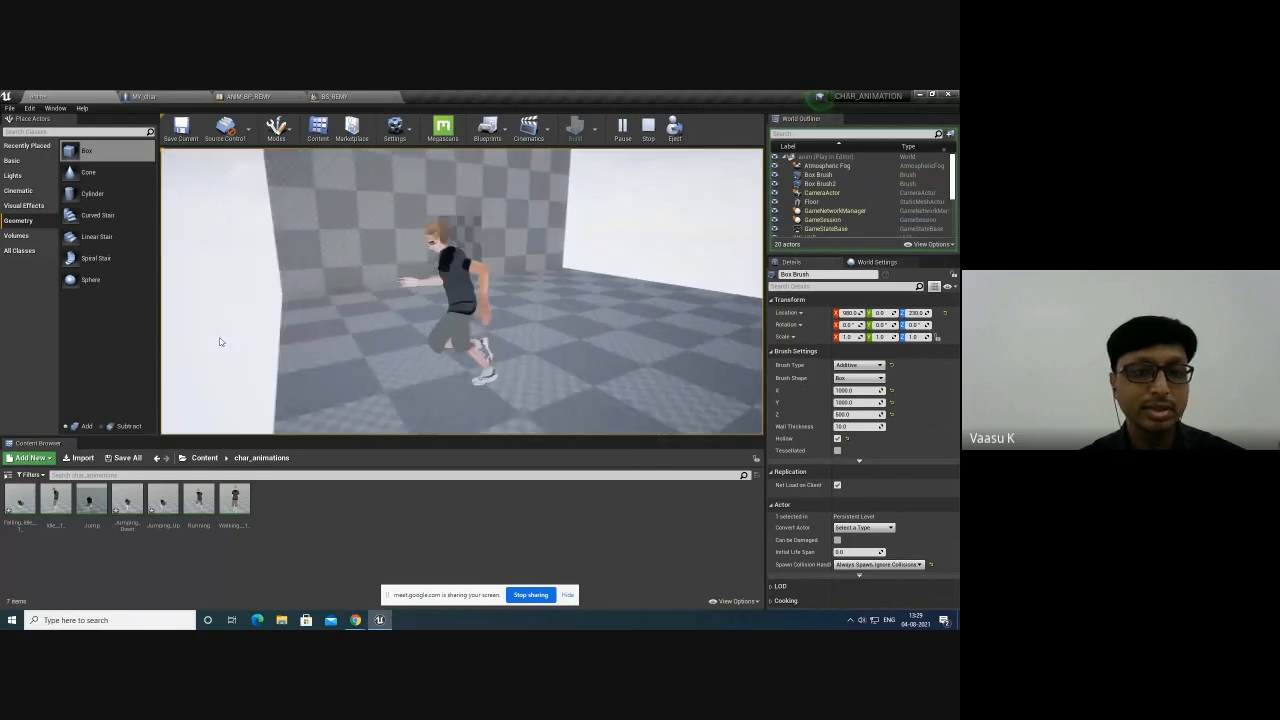
pyautogui.press('d')
pyautogui.press('a')
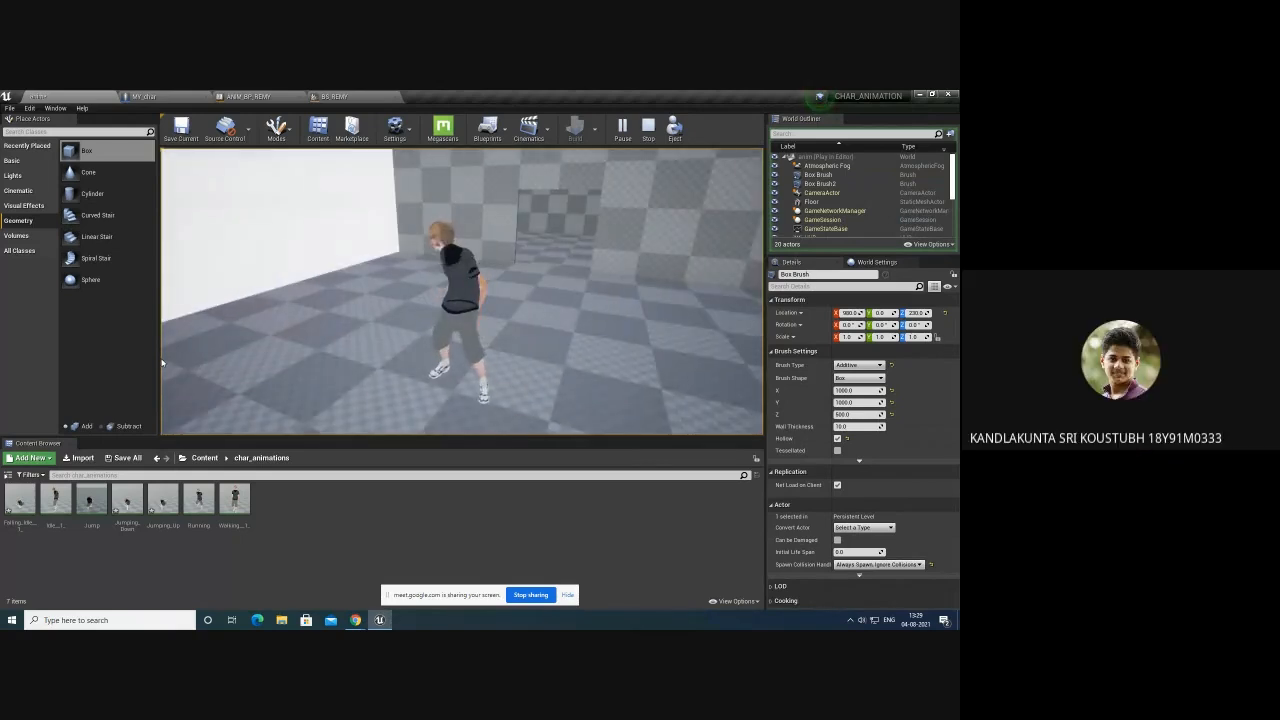
pyautogui.press('Escape')
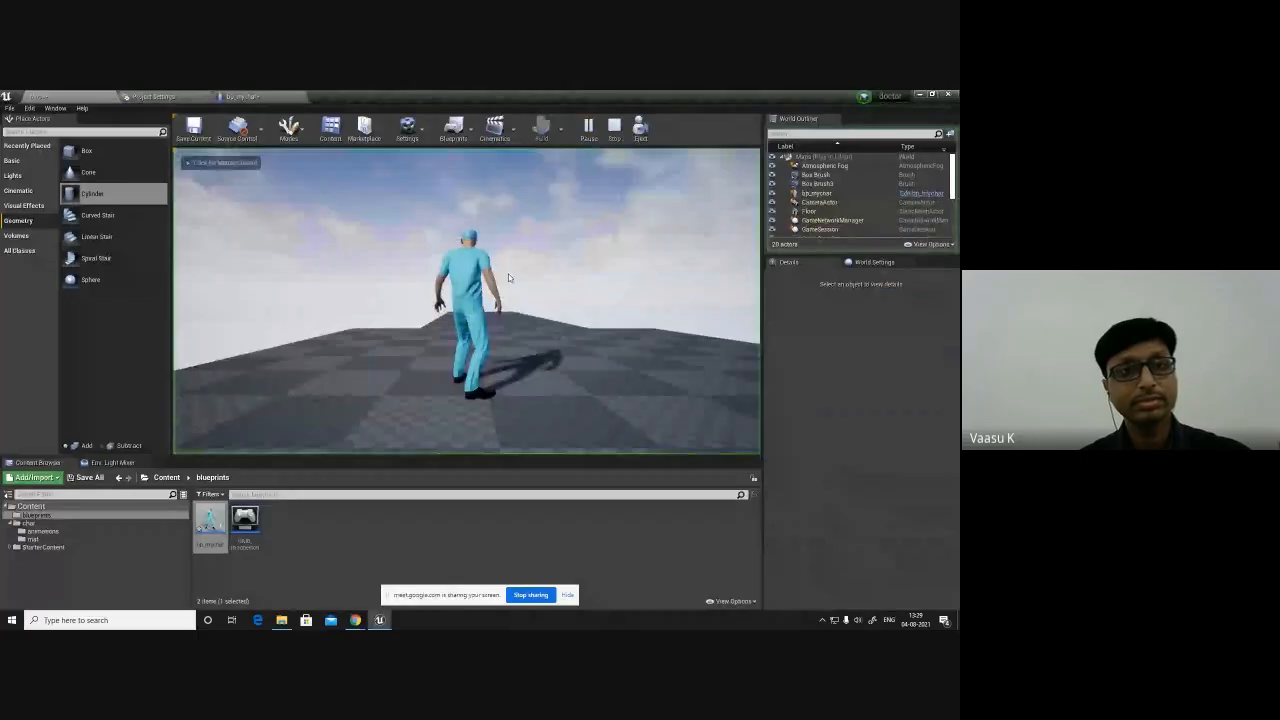
# - Play the doctor level in the other shared project, walking the character forward and back, then stop
pyautogui.press('w')
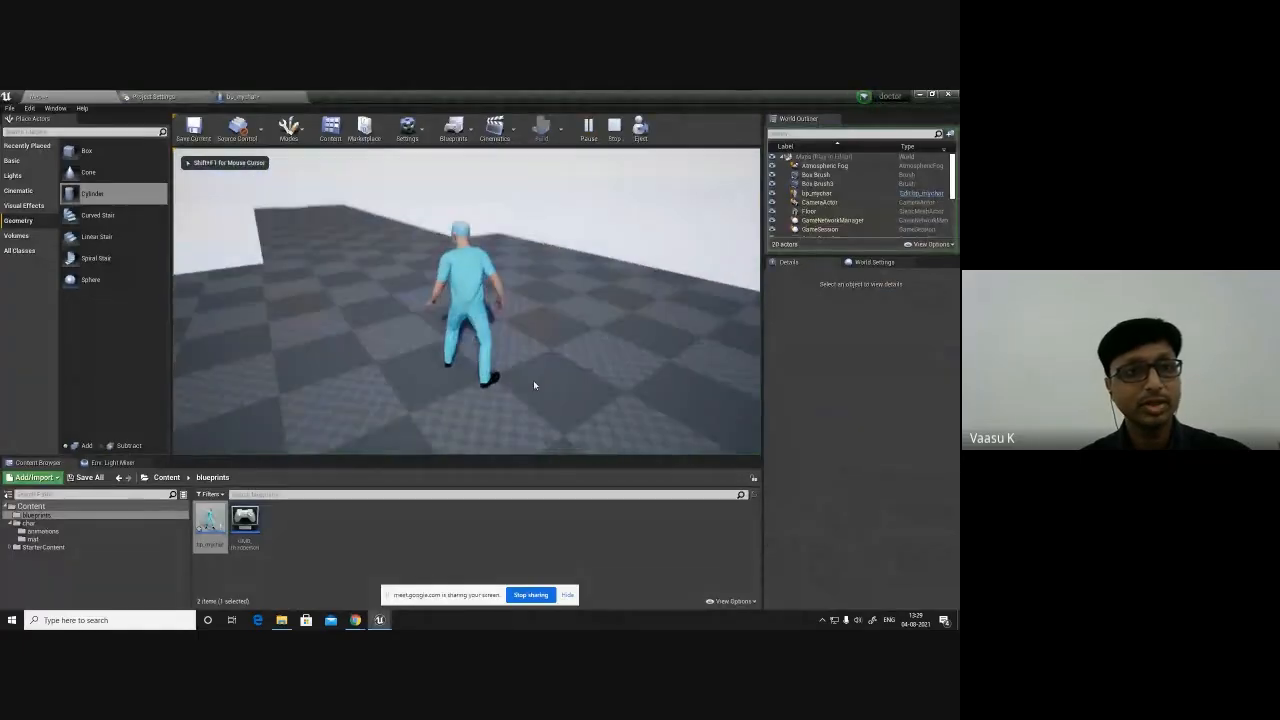
pyautogui.press('w')
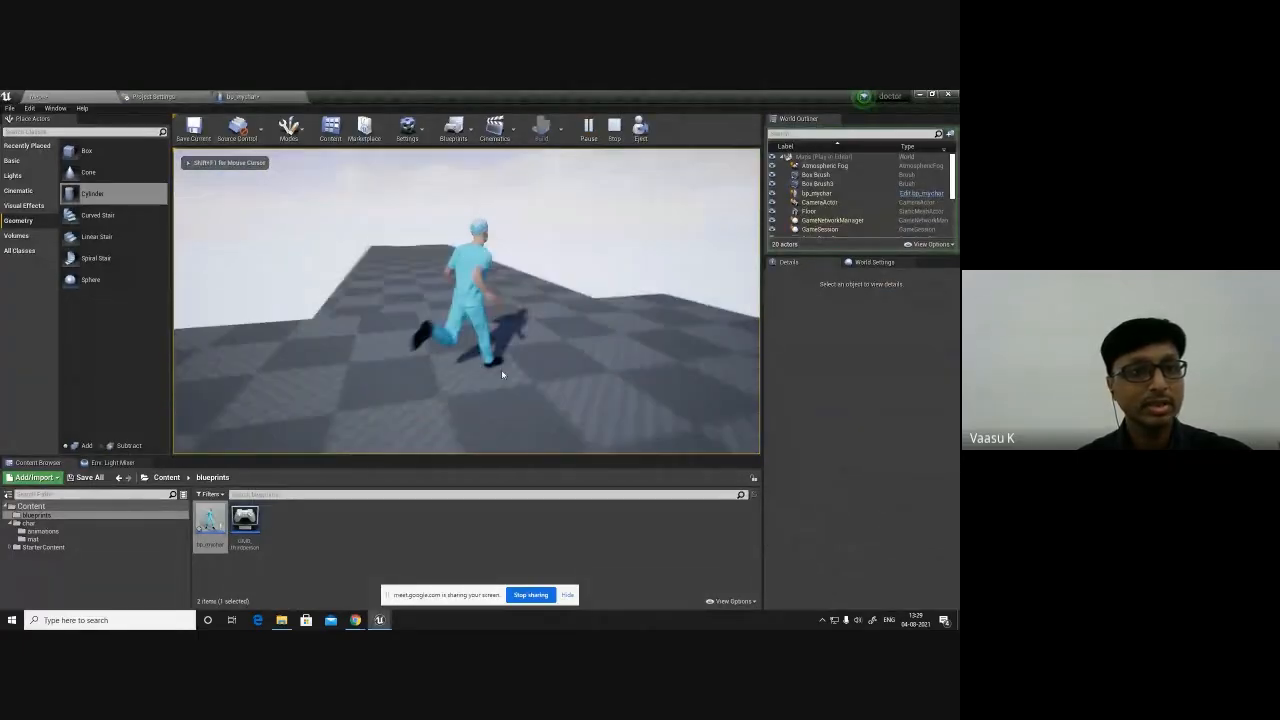
pyautogui.press('s')
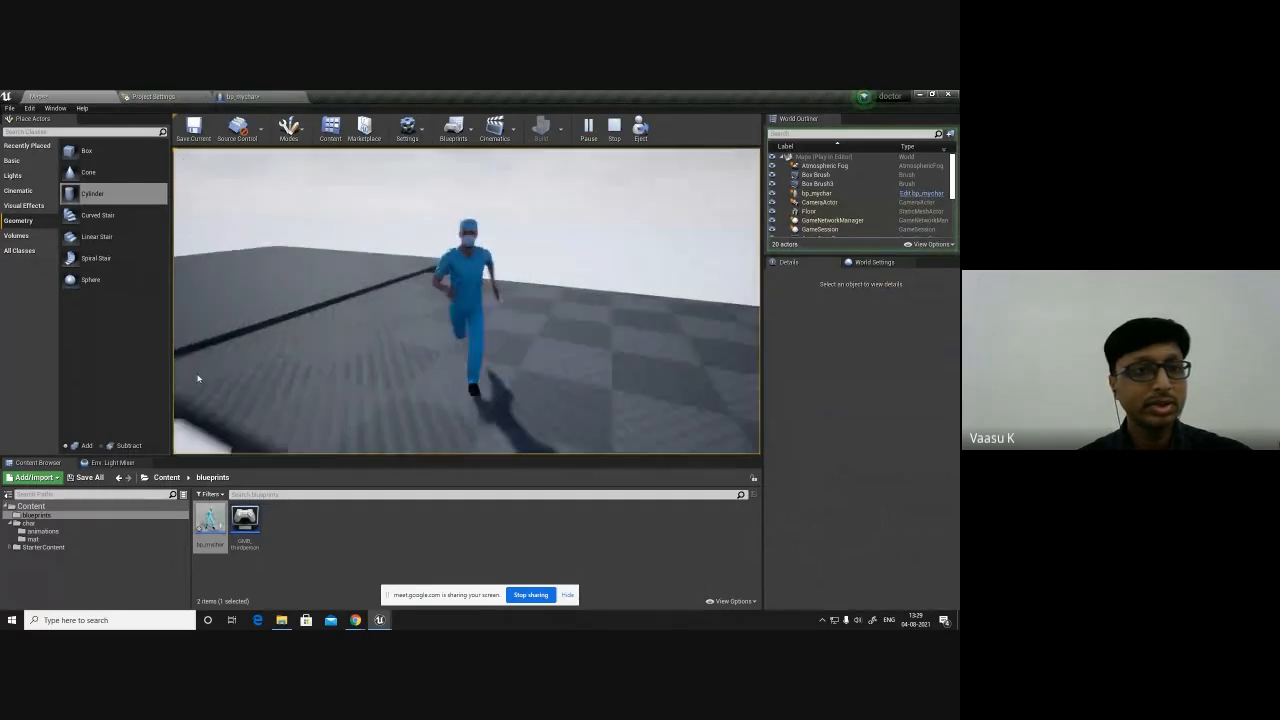
pyautogui.press('w')
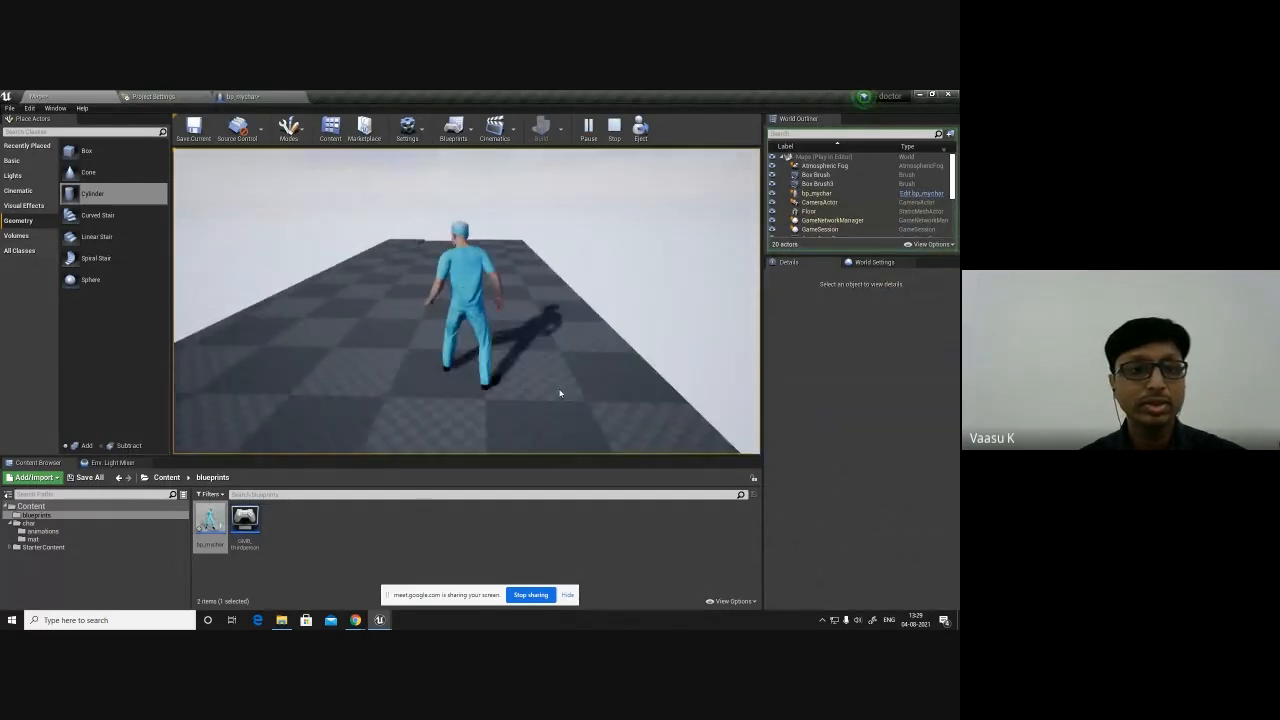
pyautogui.press('Escape')
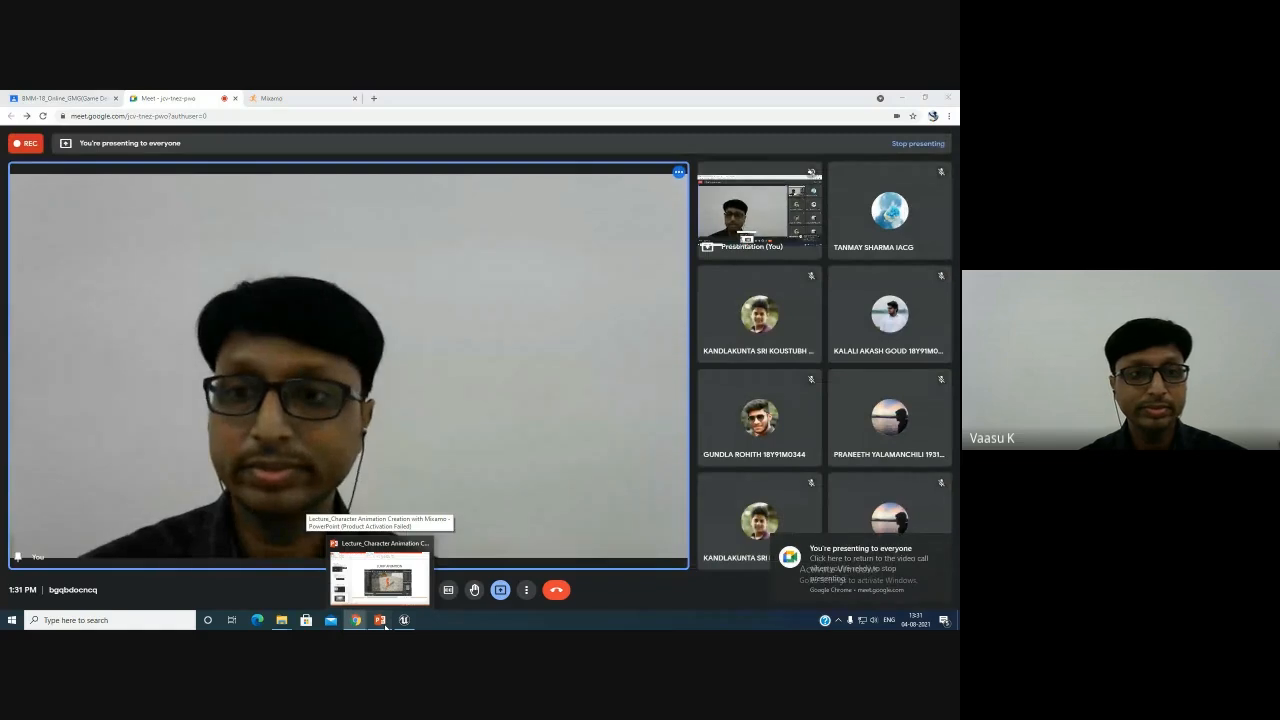
# - Open the JUMP ANIMTION lecture slide and play its embedded video, pausing and resuming it
pyautogui.click(385, 625)
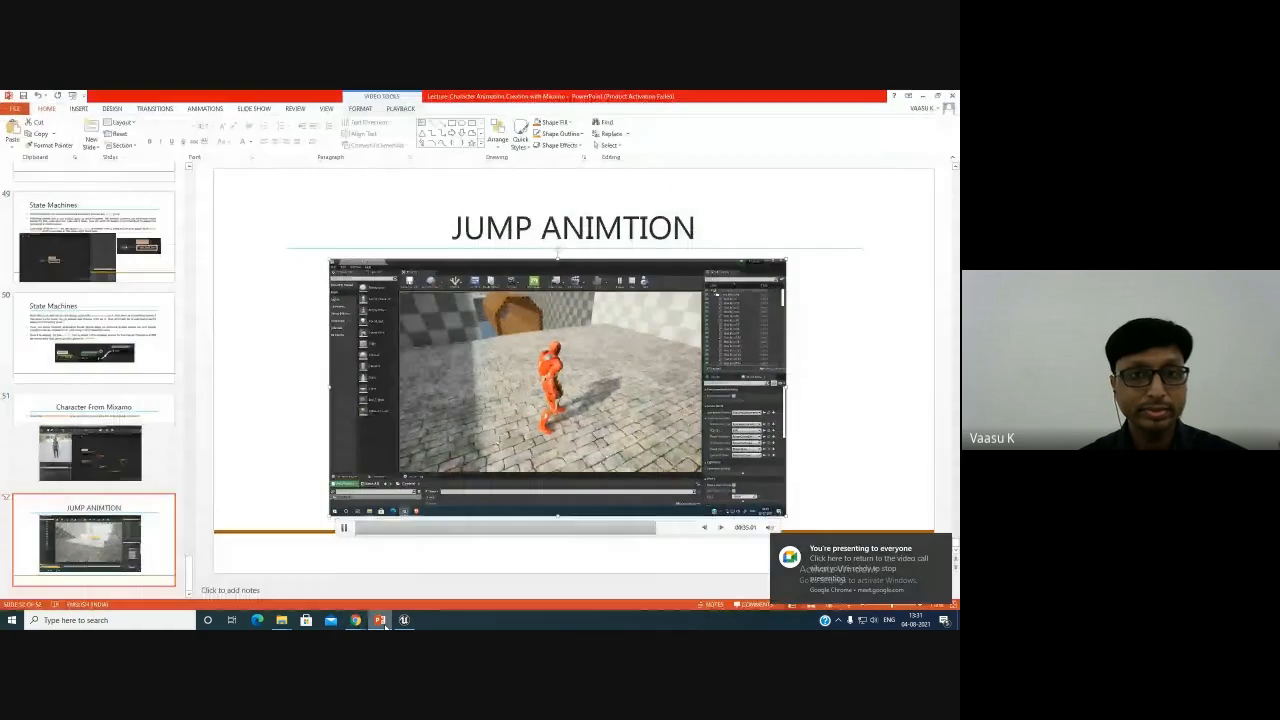
pyautogui.click(385, 626)
pyautogui.click(323, 370)
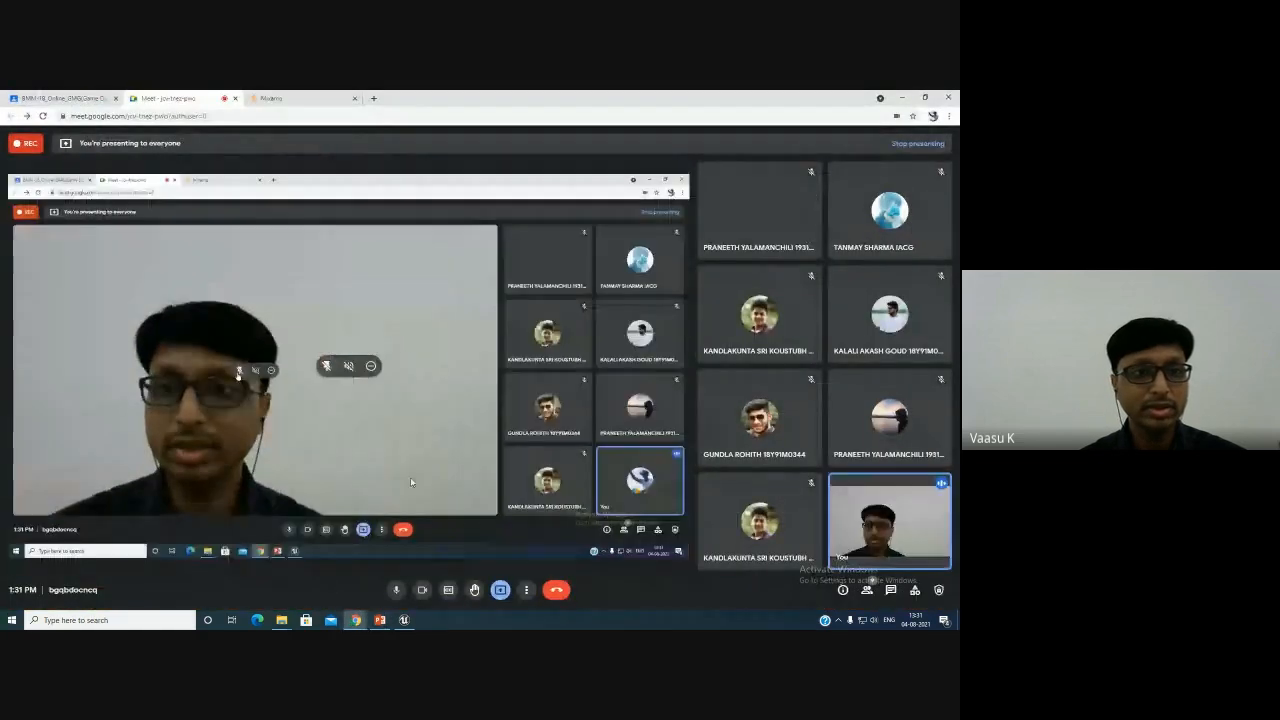
pyautogui.click(381, 621)
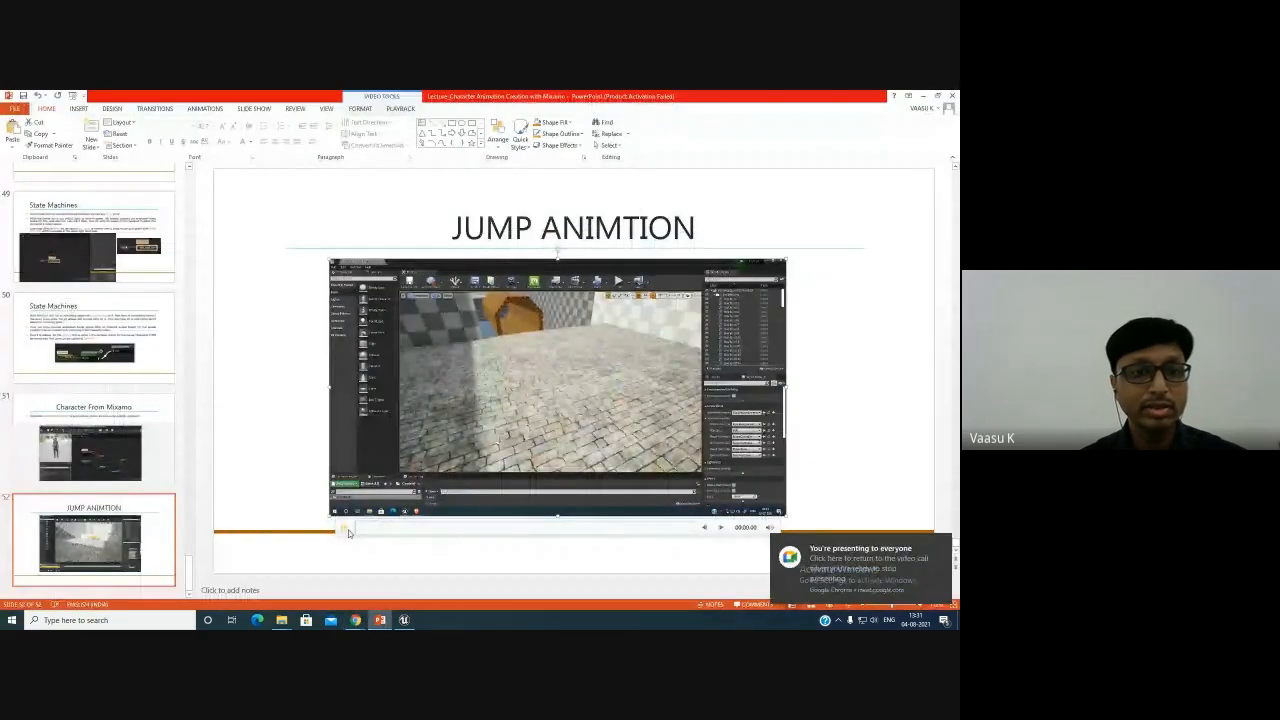
pyautogui.click(346, 531)
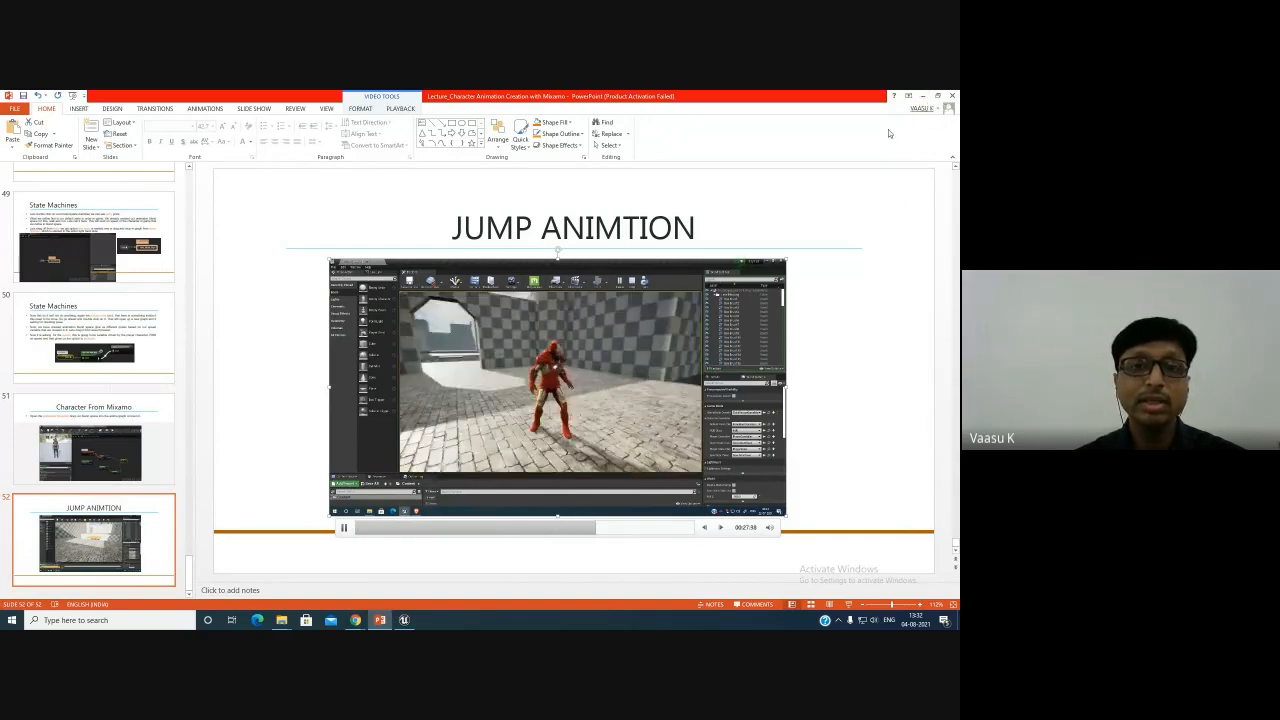
pyautogui.click(344, 531)
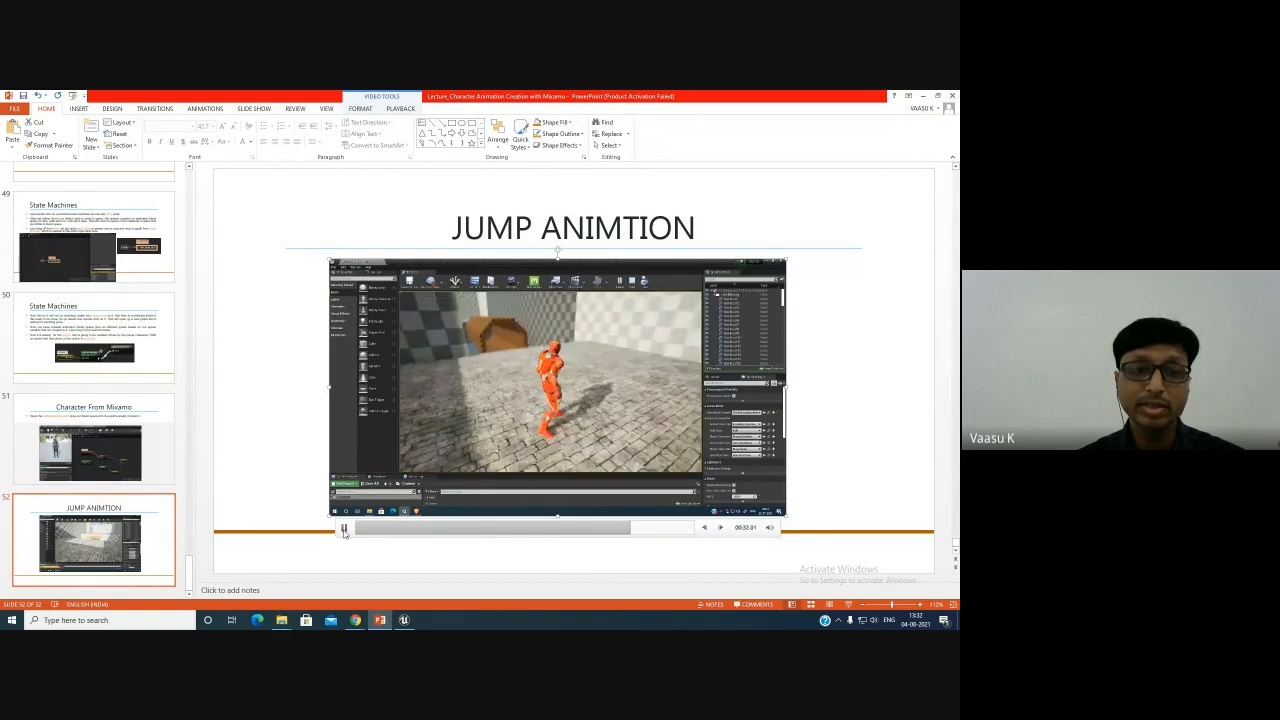
pyautogui.click(344, 531)
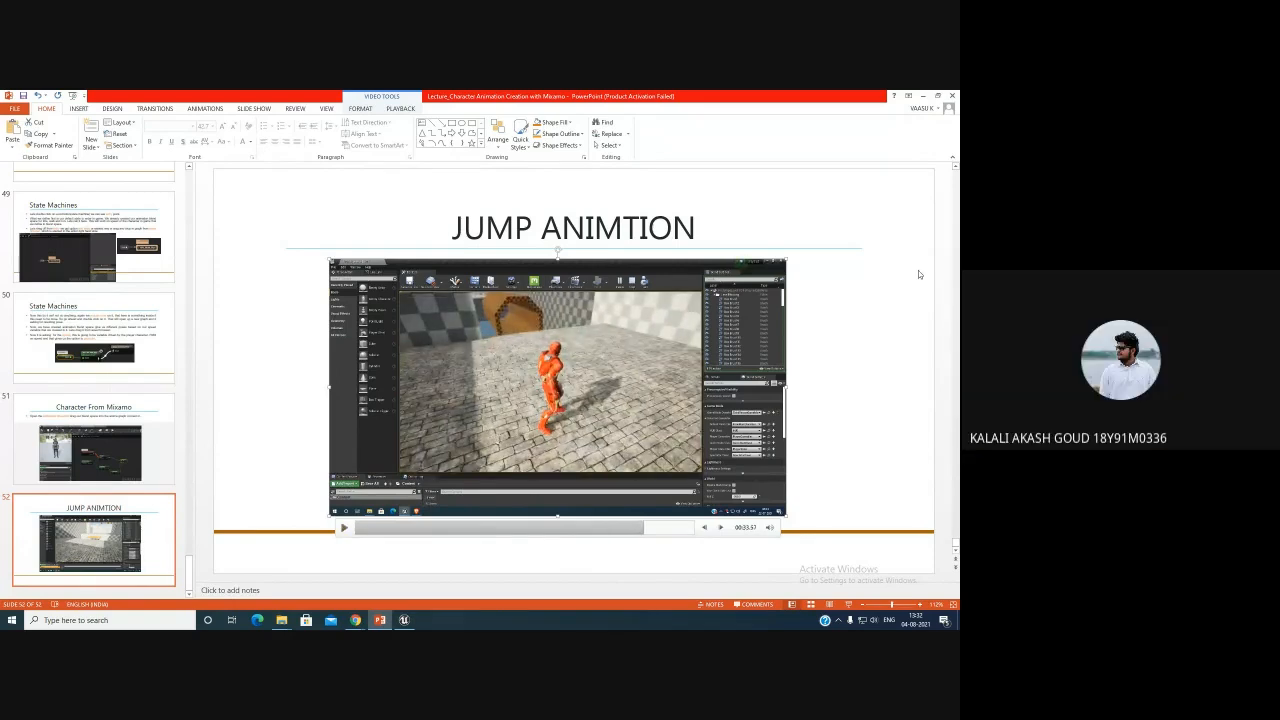
# - Switch back to the video call and change the presentation tile's view
pyautogui.click(922, 96)
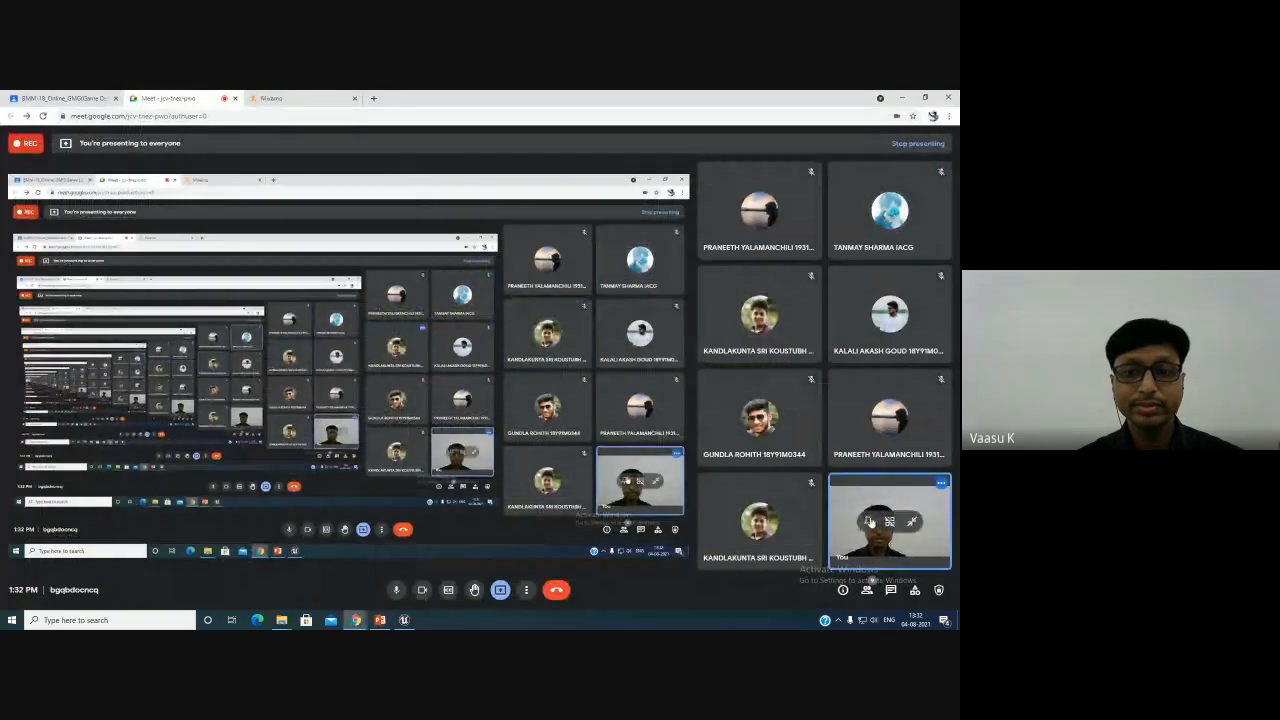
pyautogui.click(869, 521)
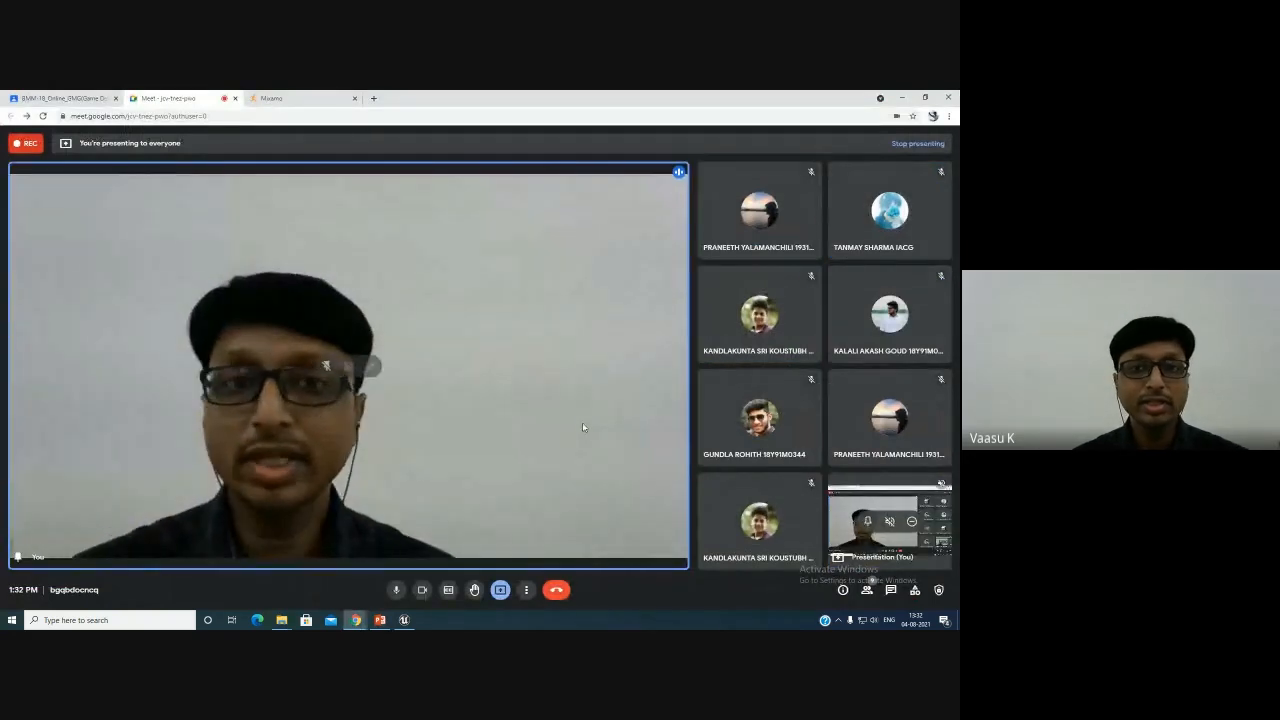